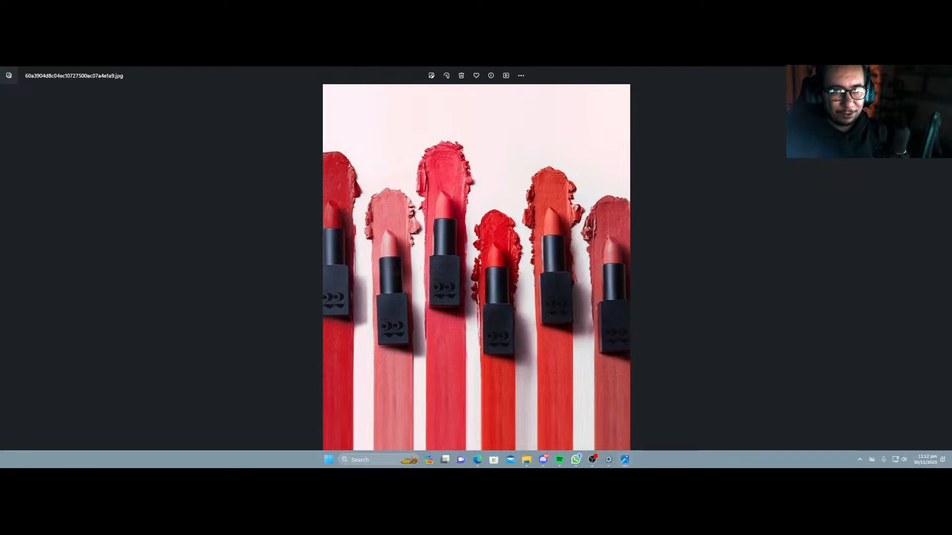
# Put the reference photo out of view, check the Octane activation status and dismiss its window.
pyautogui.hotkey('alt', 'F4')
pyautogui.rightClick(747, 227)
pyautogui.click(765, 267)
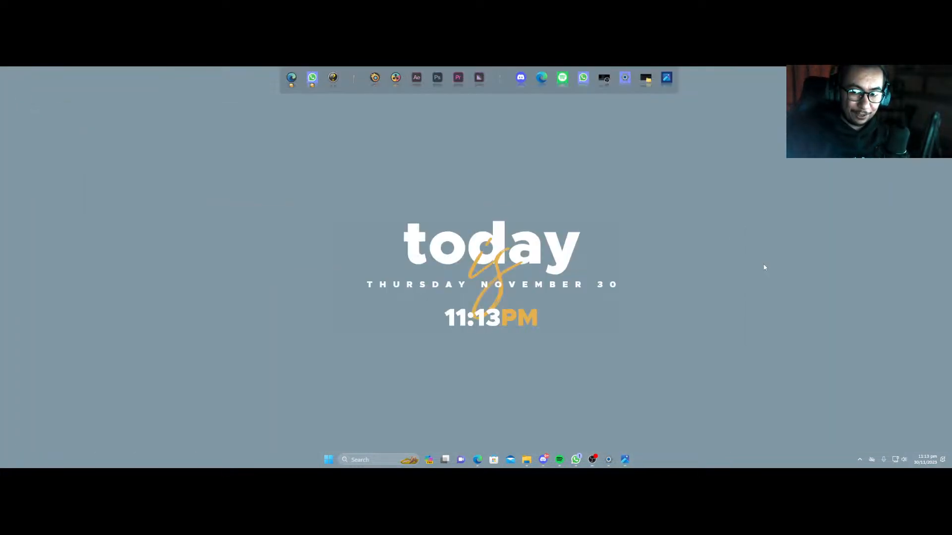
pyautogui.click(860, 460)
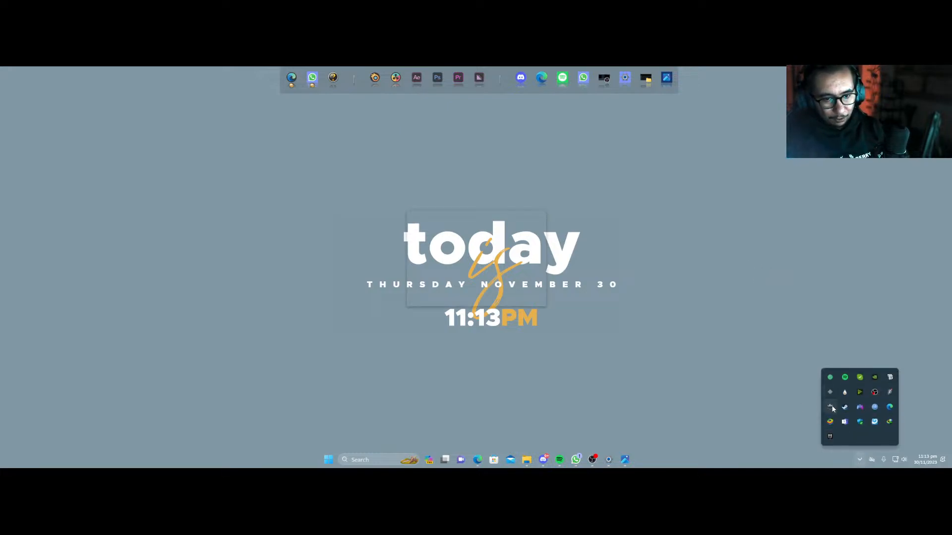
pyautogui.click(831, 407)
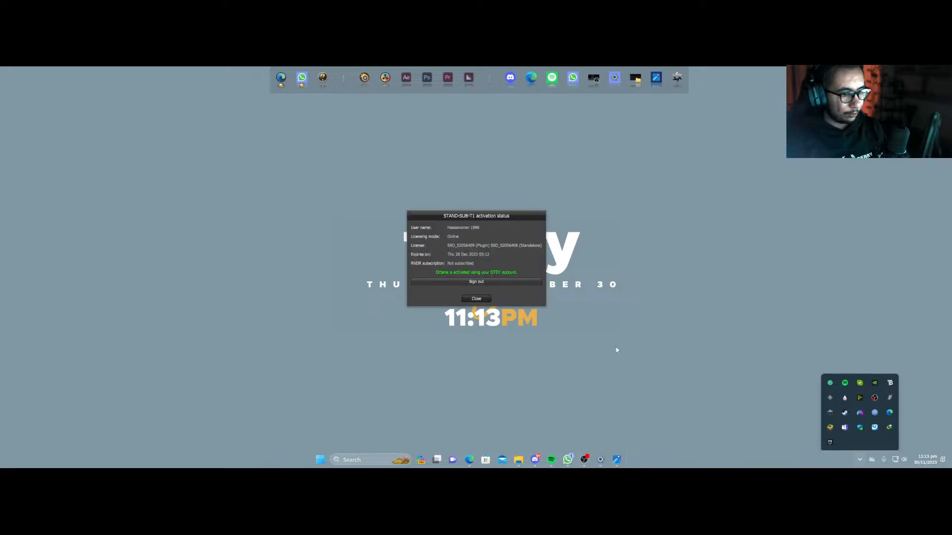
pyautogui.click(476, 300)
# Launch Blender Octane Edition.
pyautogui.press('super')
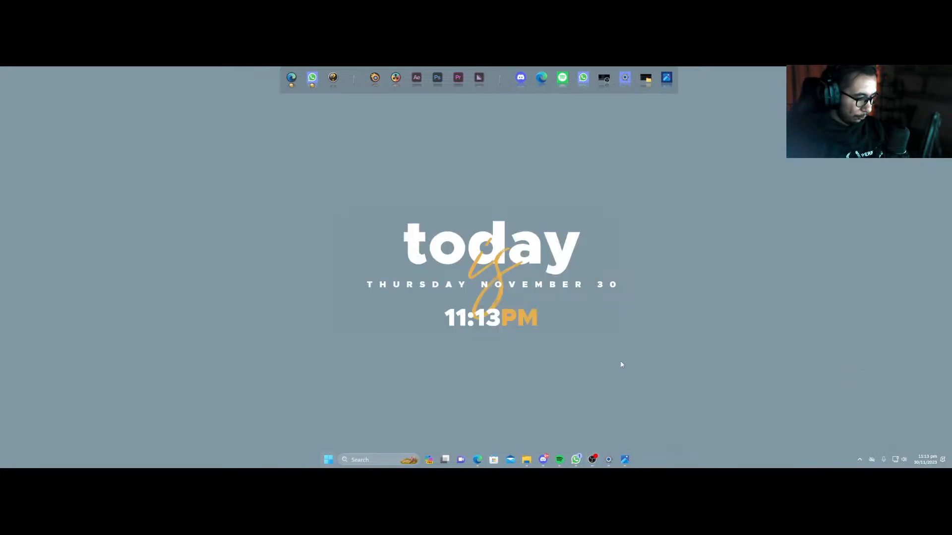
pyautogui.write('oc')
pyautogui.press('Return')
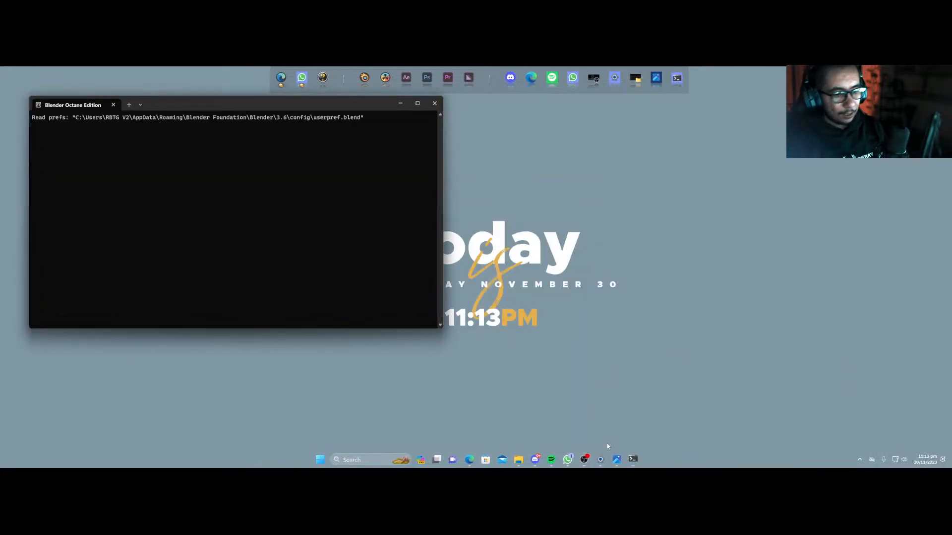
# Bring up the lipstick reference photo and move its window onto the other display, leaving Blender in view.
pyautogui.click(620, 460)
pyautogui.click(610, 460)
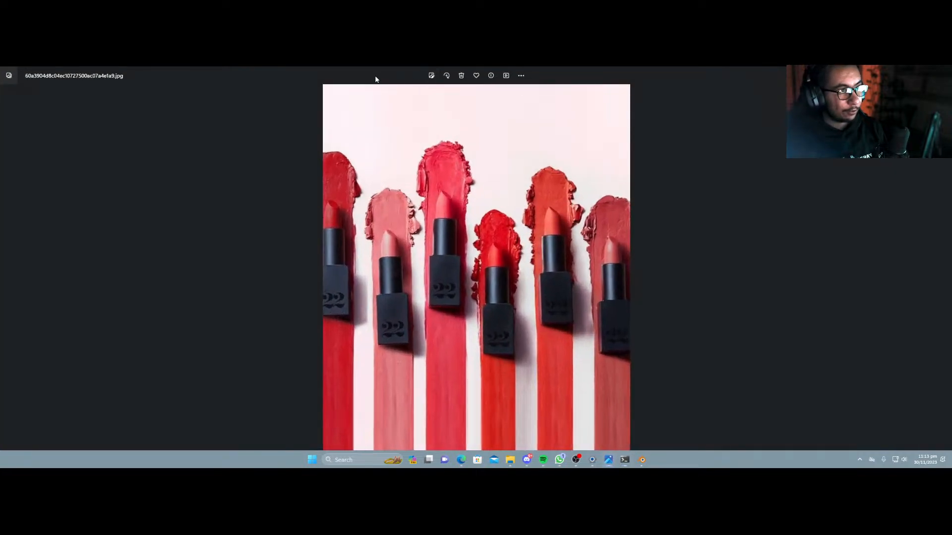
pyautogui.moveTo(376, 79); pyautogui.dragTo(0, 278)
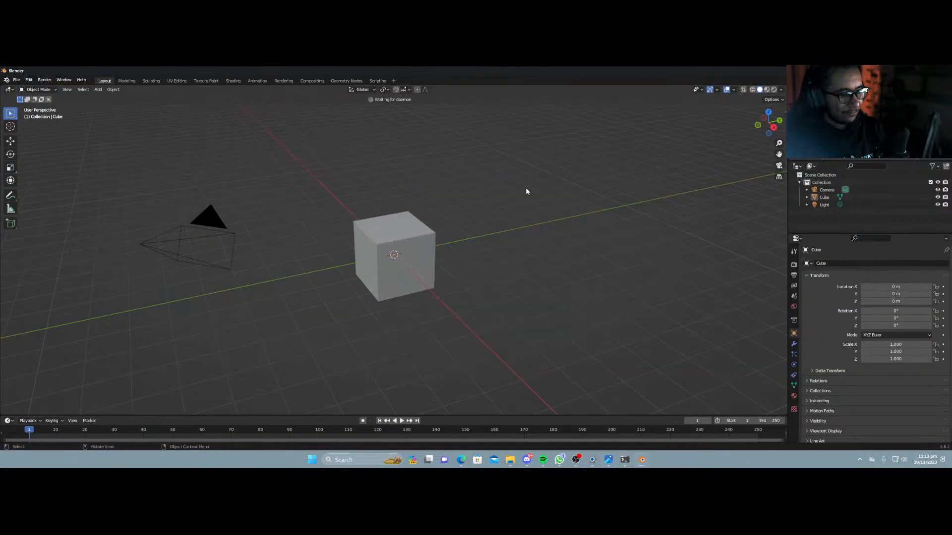
# Delete the default cube, camera and light from the scene.
pyautogui.moveTo(470, 253); pyautogui.dragTo(484, 273, button='middle')
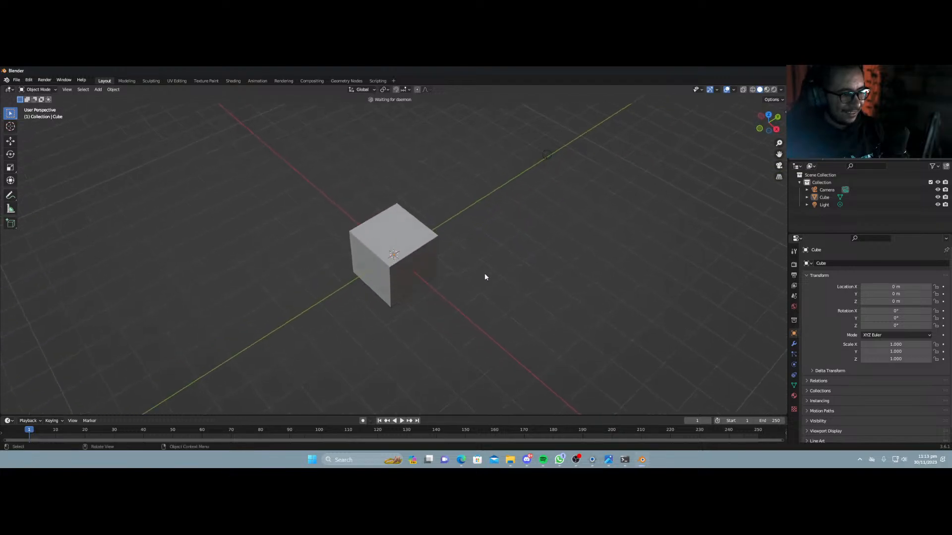
pyautogui.press('a')
pyautogui.press('x')
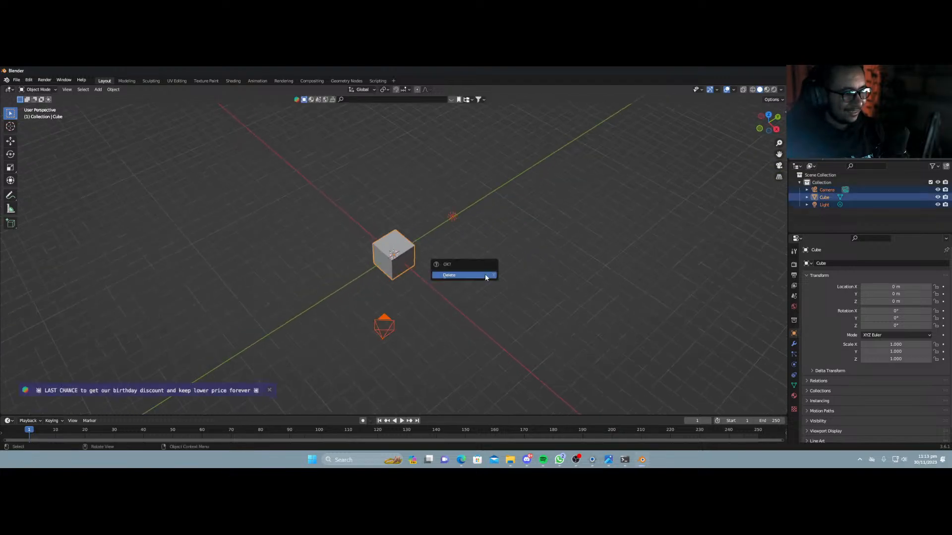
pyautogui.click(483, 275)
# Search the online asset library for "human" models.
pyautogui.press('KP_7')
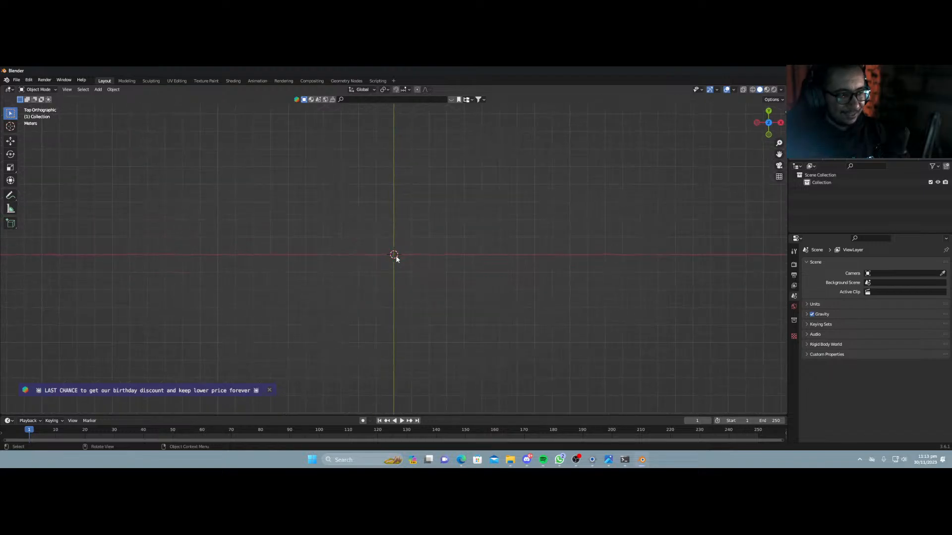
pyautogui.scroll(3, 397, 271)
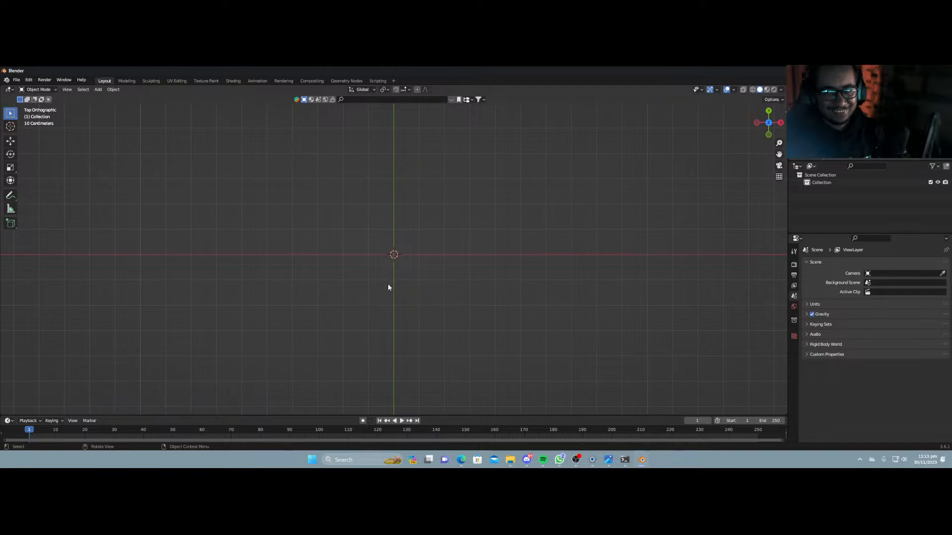
pyautogui.scroll(1, 386, 290)
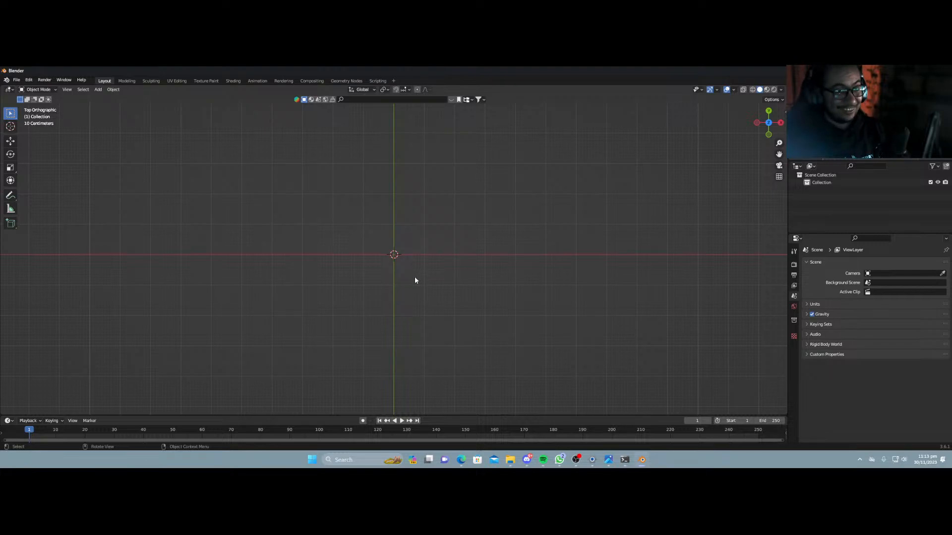
pyautogui.scroll(1, 415, 281)
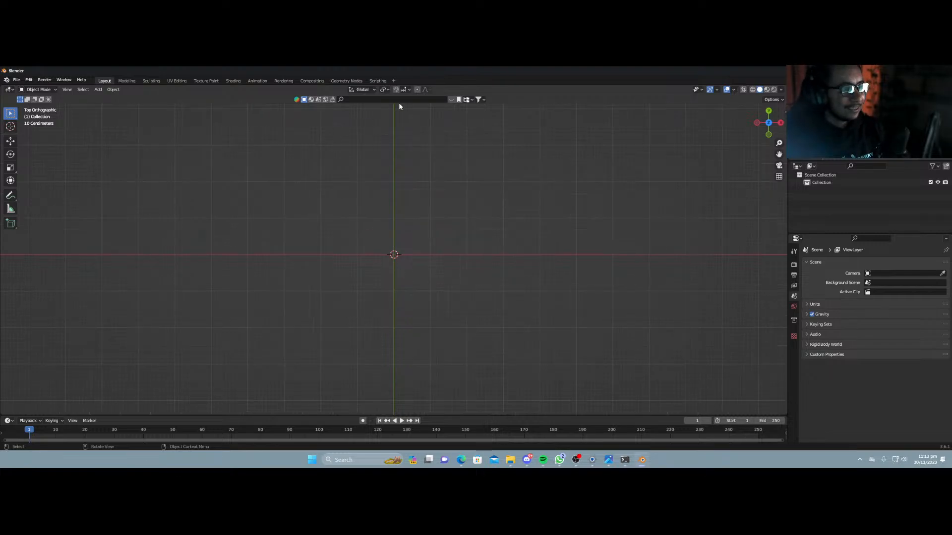
pyautogui.click(434, 101)
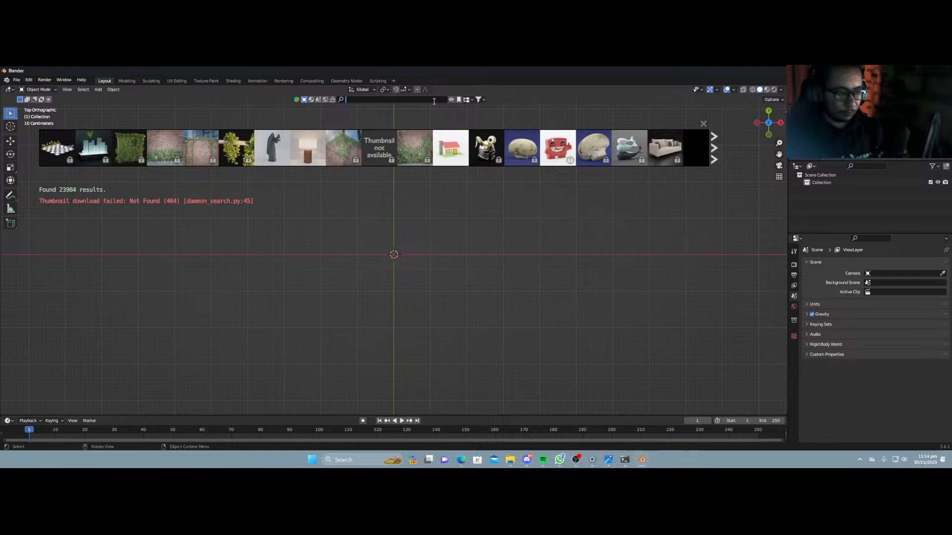
pyautogui.write('huma')
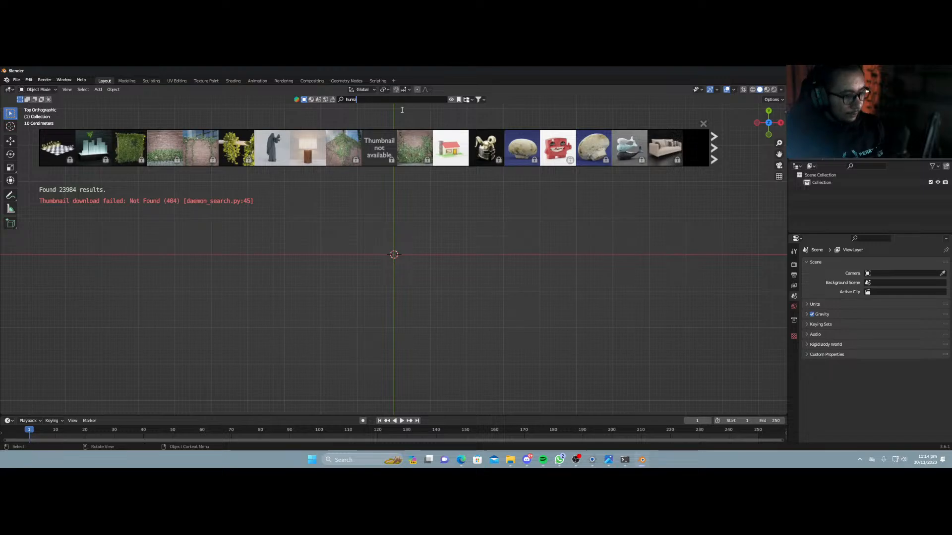
pyautogui.write('n')
pyautogui.press('Return')
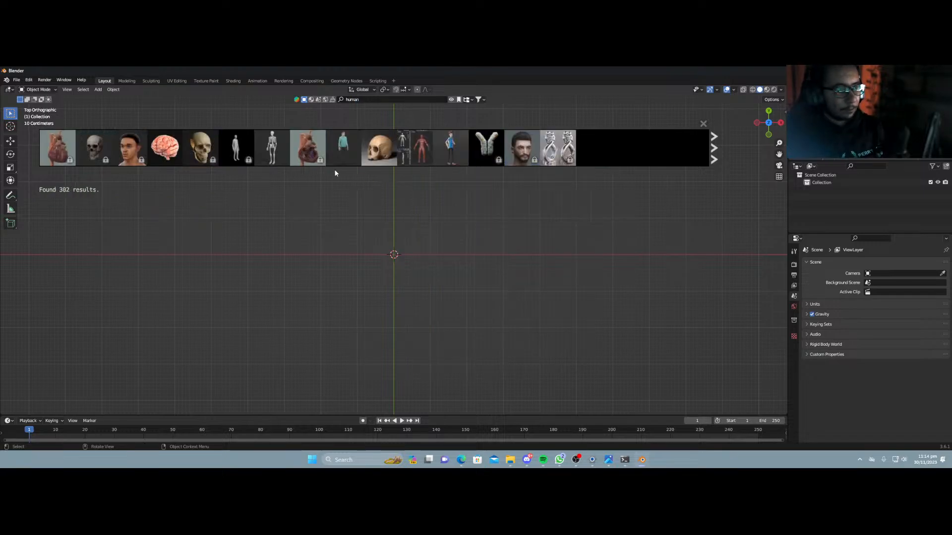
# Place the Human Base Mesh (Sculpting) asset near the world origin and select it.
pyautogui.moveTo(419, 147)
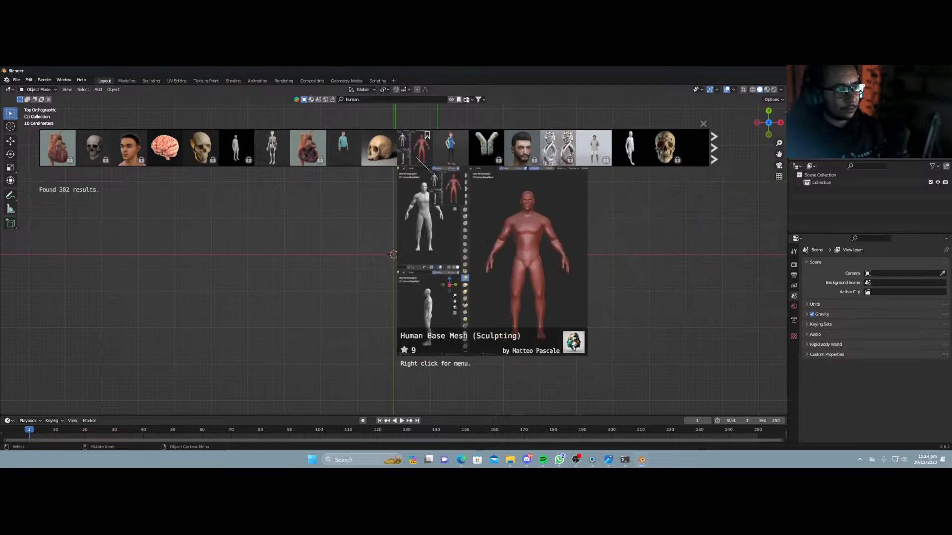
pyautogui.moveTo(415, 157); pyautogui.dragTo(396, 257)
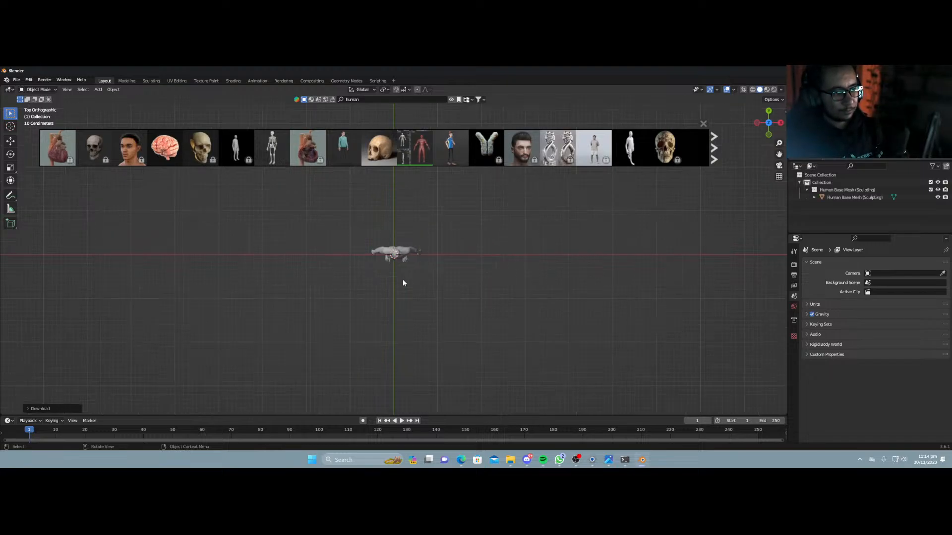
pyautogui.click(415, 251)
pyautogui.press('KP_Decimal')
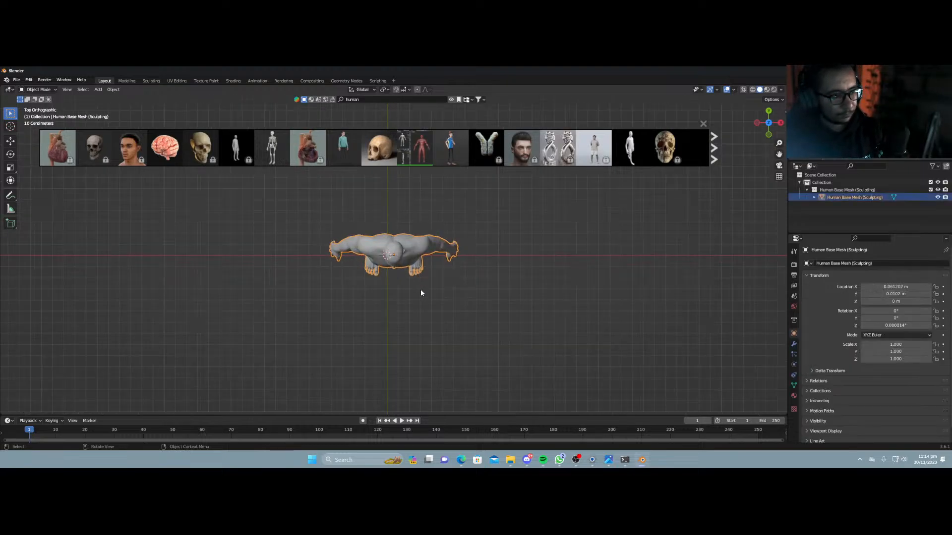
pyautogui.moveTo(420, 293); pyautogui.dragTo(35, 259, button='middle')
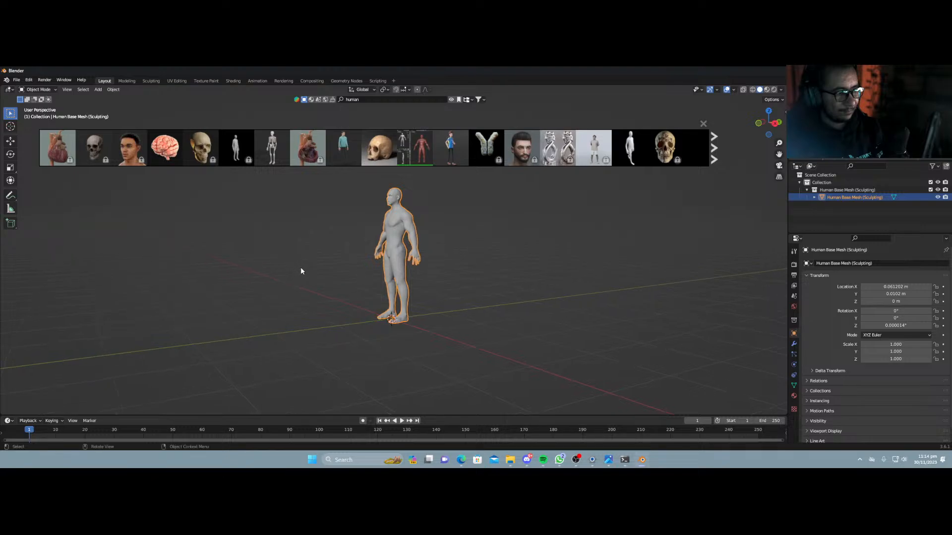
# Apply Shade Smooth to the human base mesh.
pyautogui.click(301, 271)
pyautogui.scroll(5, 338, 310)
pyautogui.rightClick(418, 255)
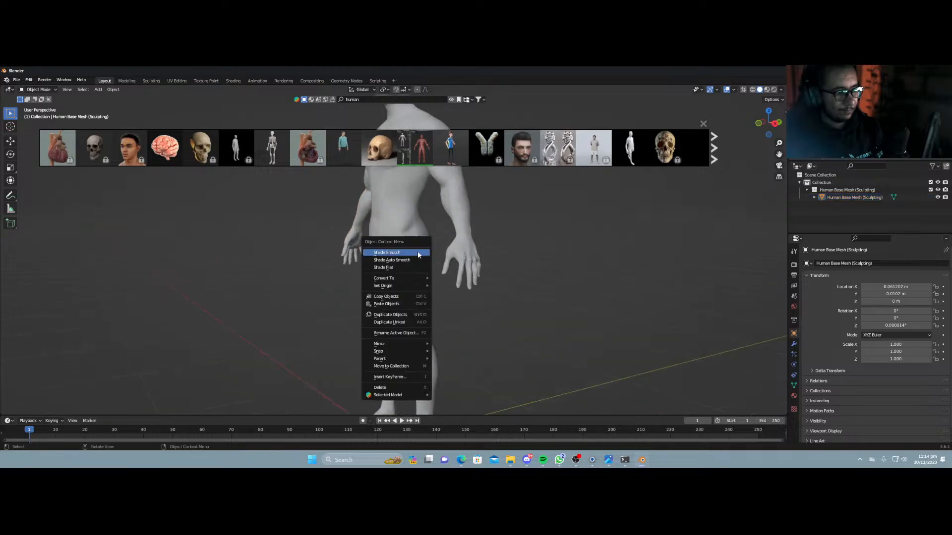
pyautogui.click(414, 261)
pyautogui.rightClick(404, 231)
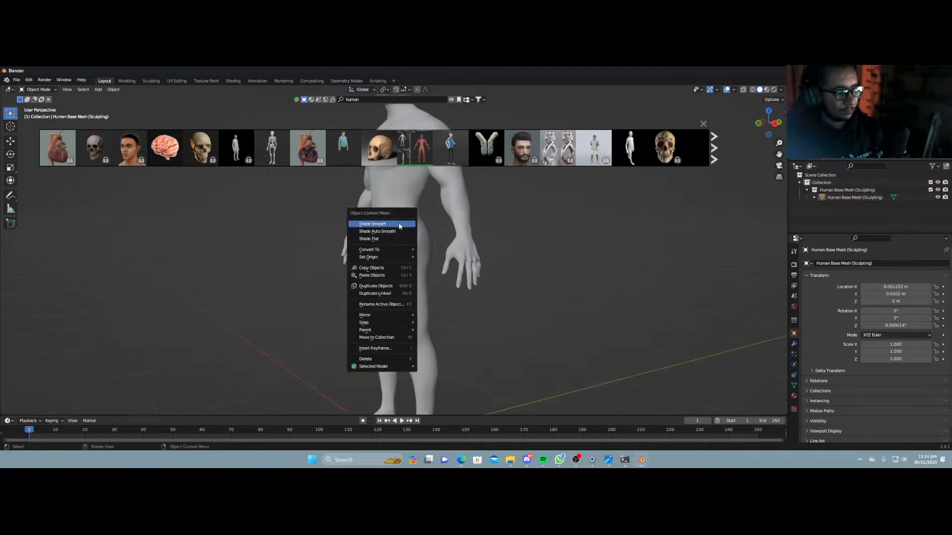
pyautogui.click(399, 226)
pyautogui.rightClick(400, 226)
pyautogui.click(400, 226)
pyautogui.moveTo(399, 226); pyautogui.dragTo(524, 208, button='middle')
pyautogui.click(411, 237)
pyautogui.rightClick(411, 237)
pyautogui.click(412, 239)
# Place the 3D cursor on the palm of the figure's hand and add a cube there.
pyautogui.scroll(5, 474, 333)
pyautogui.scroll(2, 499, 342)
pyautogui.scroll(3, 507, 304)
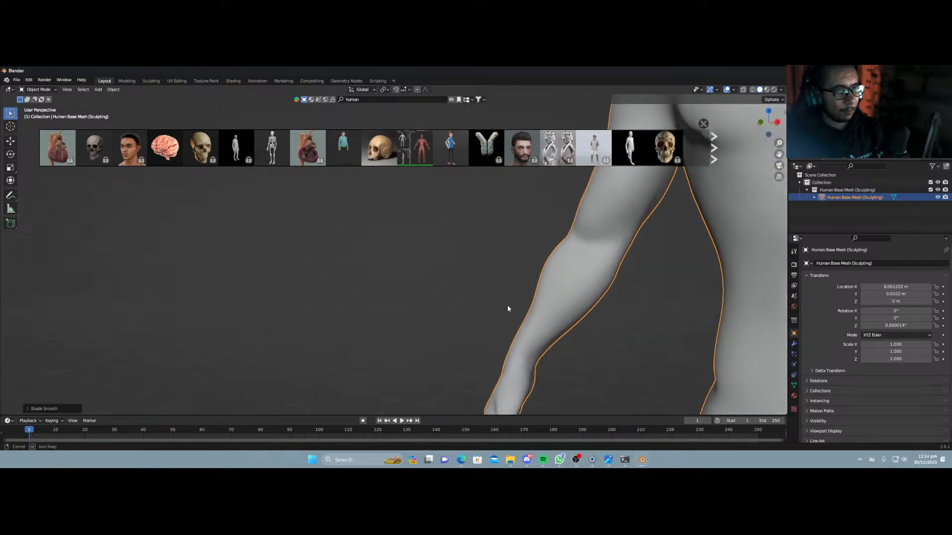
pyautogui.hotkey('shift', '`')
pyautogui.press('q')
pyautogui.press('w')
pyautogui.press('d')
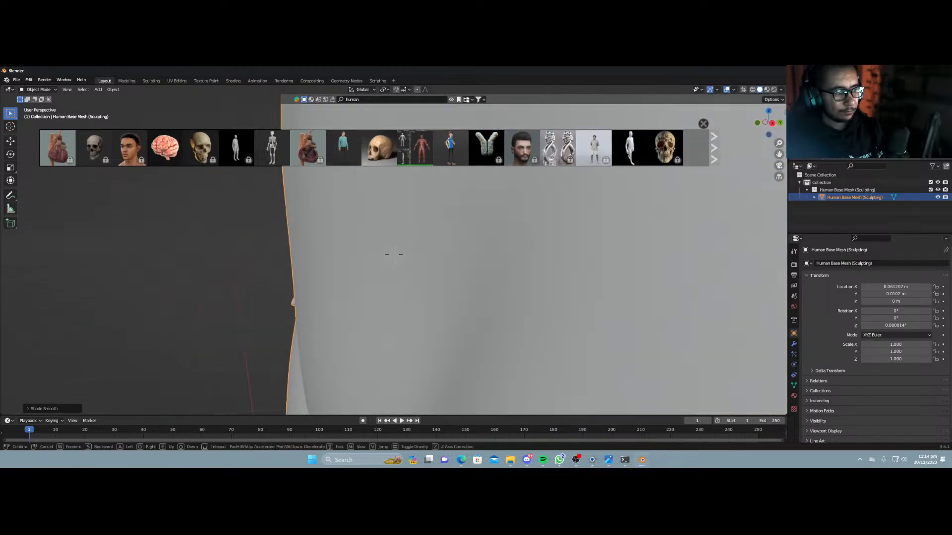
pyautogui.click(534, 284)
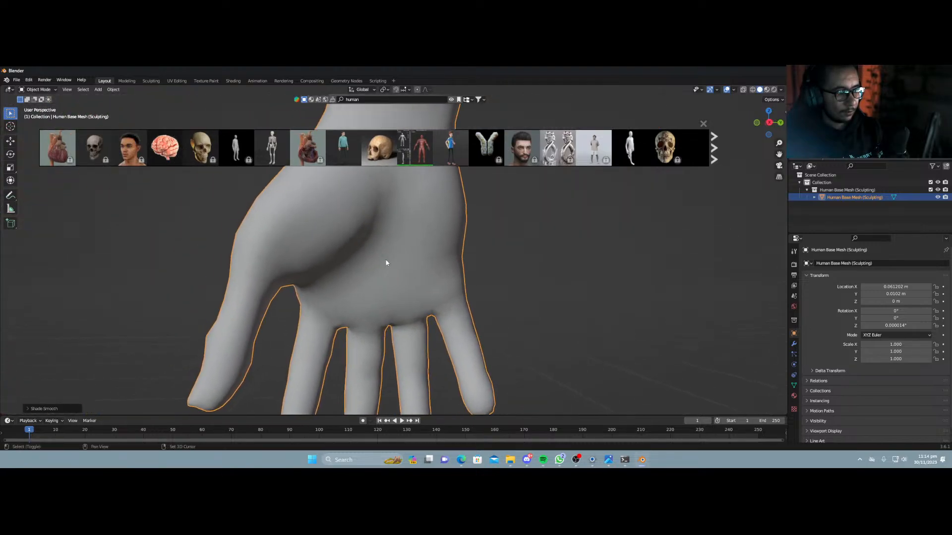
pyautogui.keyDown('shift'); pyautogui.rightClick(373, 260); pyautogui.keyUp('shift')
pyautogui.hotkey('shift', 's')
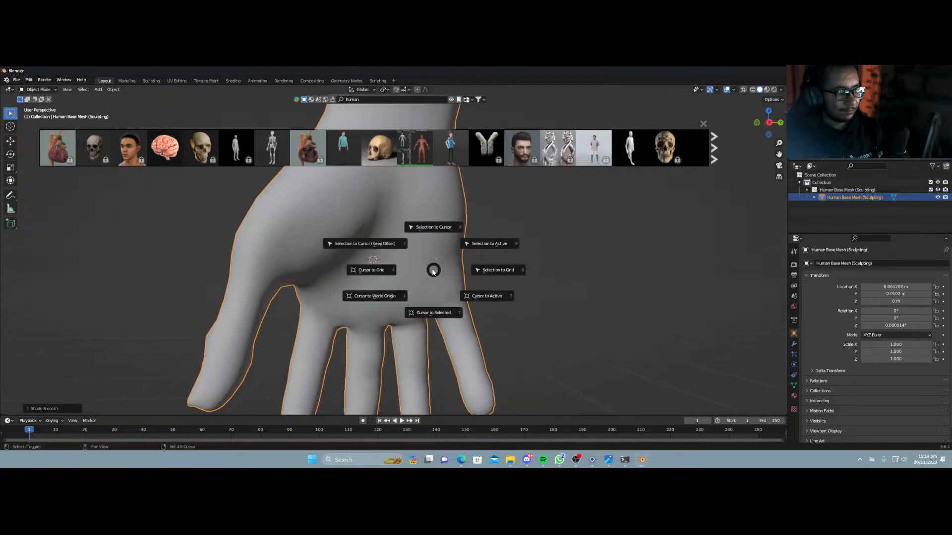
pyautogui.hotkey('shift', 'a')
pyautogui.moveTo(433, 270)
pyautogui.click(469, 278)
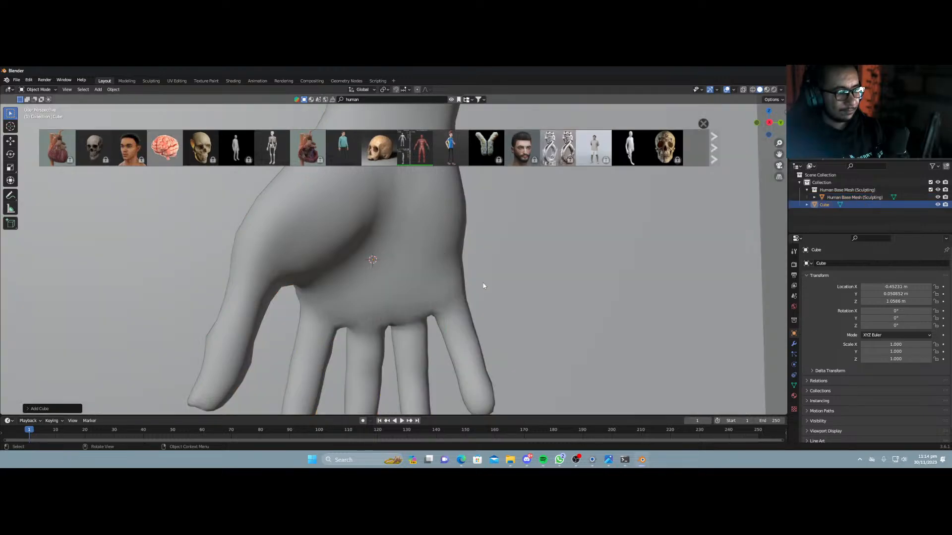
# Scale the cube down to about 0.011 to fit the palm, then stretch it along Y to about 0.019.
pyautogui.press('s')
pyautogui.click(500, 334)
pyautogui.press('s')
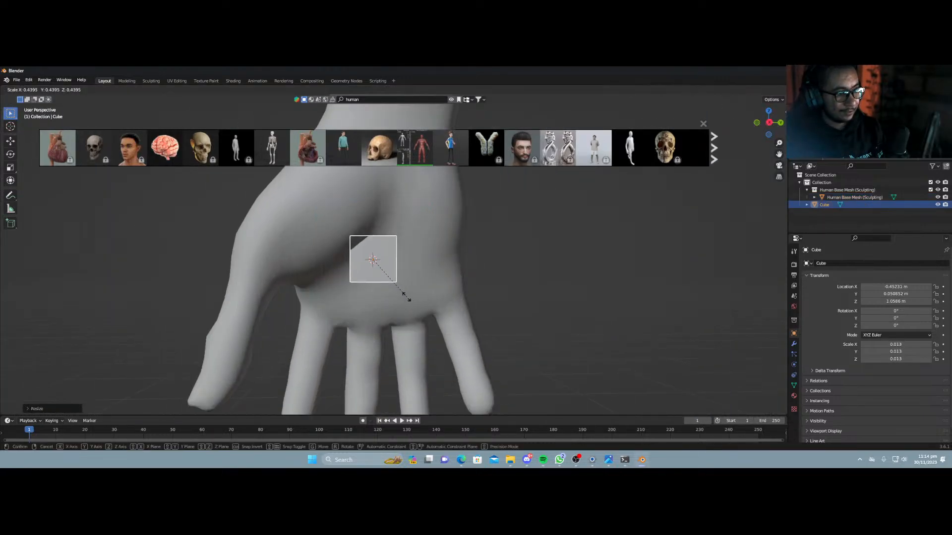
pyautogui.click(397, 293)
pyautogui.press('s')
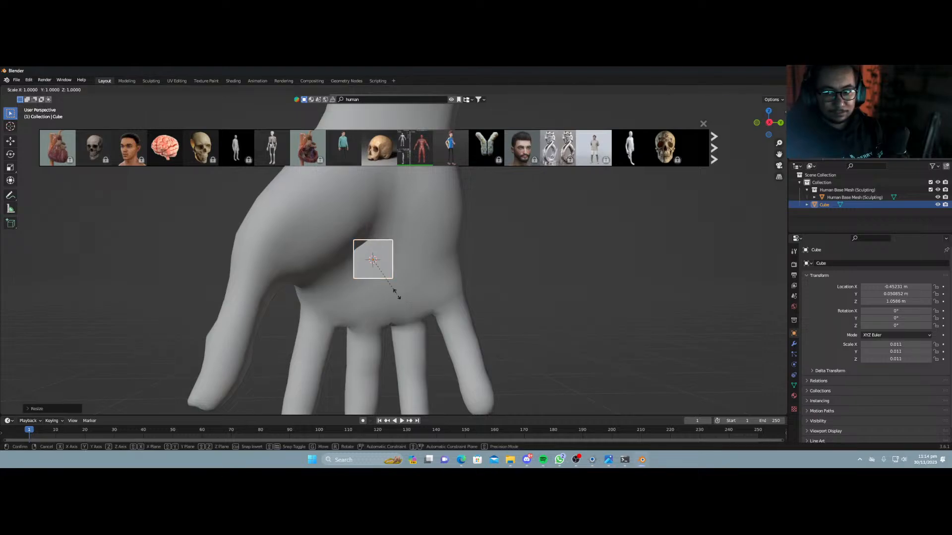
pyautogui.press('x')
pyautogui.press('y')
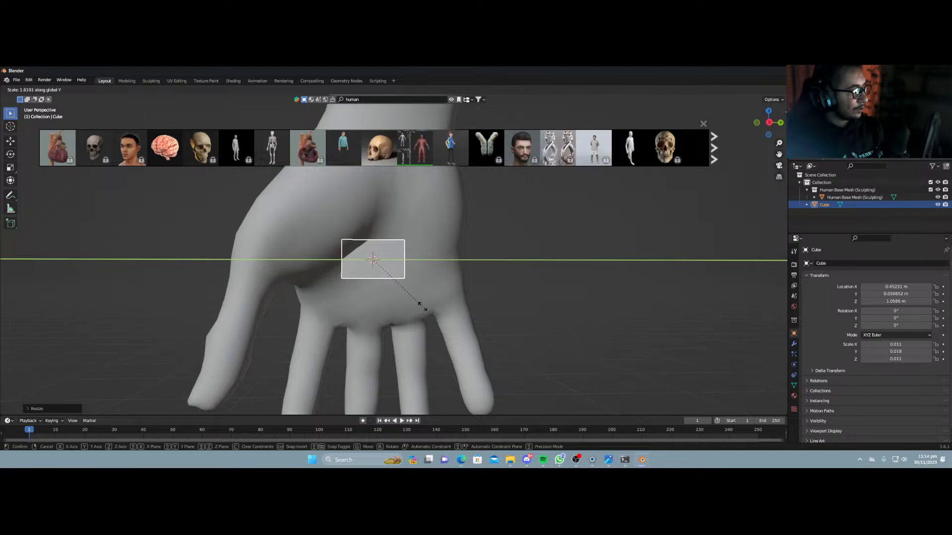
pyautogui.click(424, 310)
# Rotate the cube about 17.3° around X and shift it toward the base of the fingers.
pyautogui.press('r')
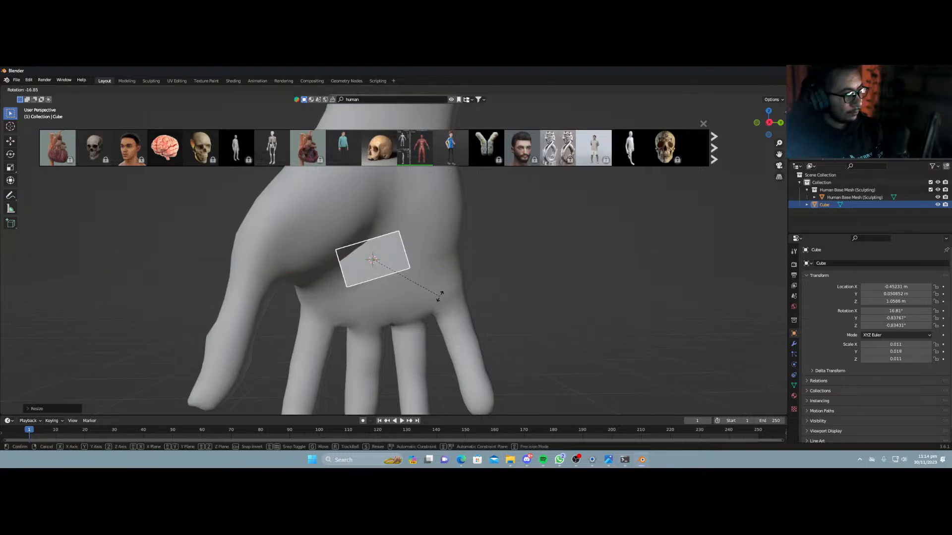
pyautogui.click(439, 294)
pyautogui.press('g')
pyautogui.click(415, 296)
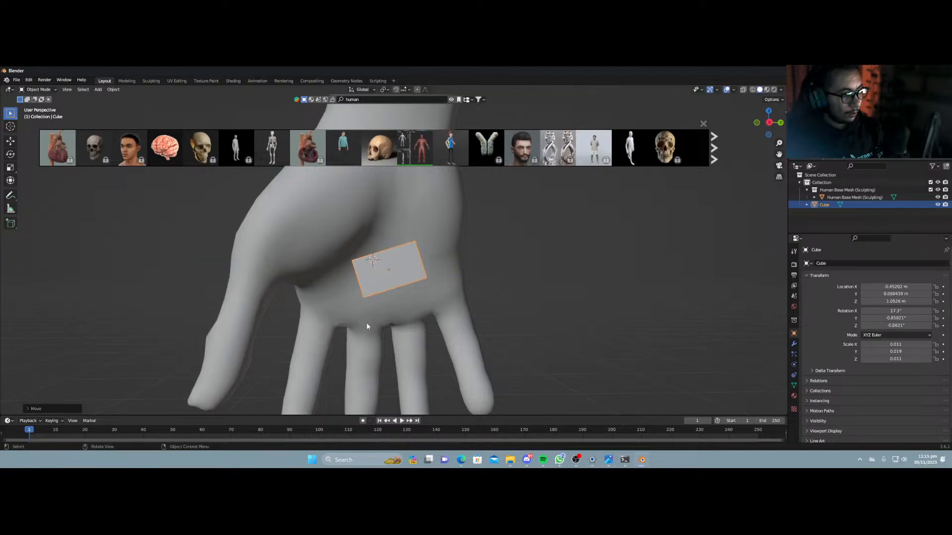
# Move the cube about 0.02 m along its local X axis, out of the palm.
pyautogui.moveTo(367, 322); pyautogui.dragTo(410, 298, button='middle')
pyautogui.press('KP_Decimal')
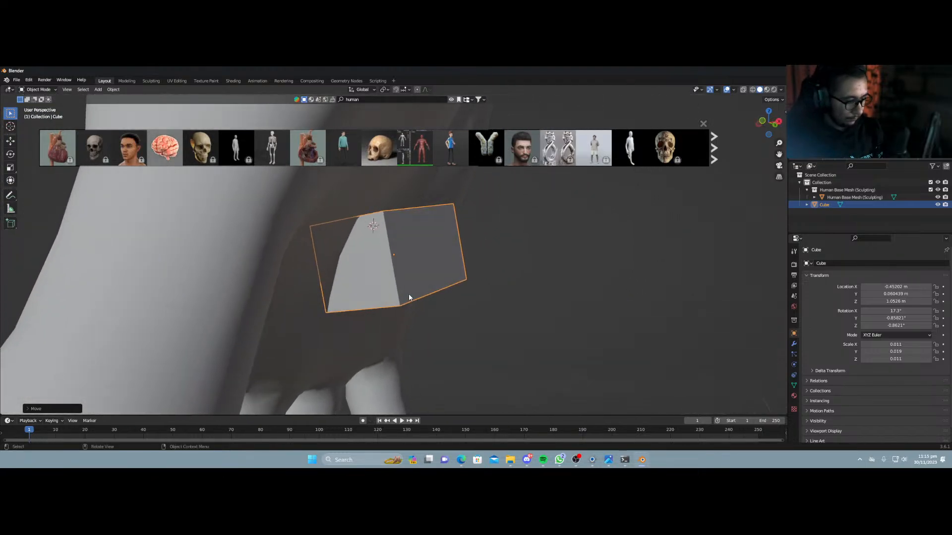
pyautogui.press('g')
pyautogui.press('y')
pyautogui.press('y')
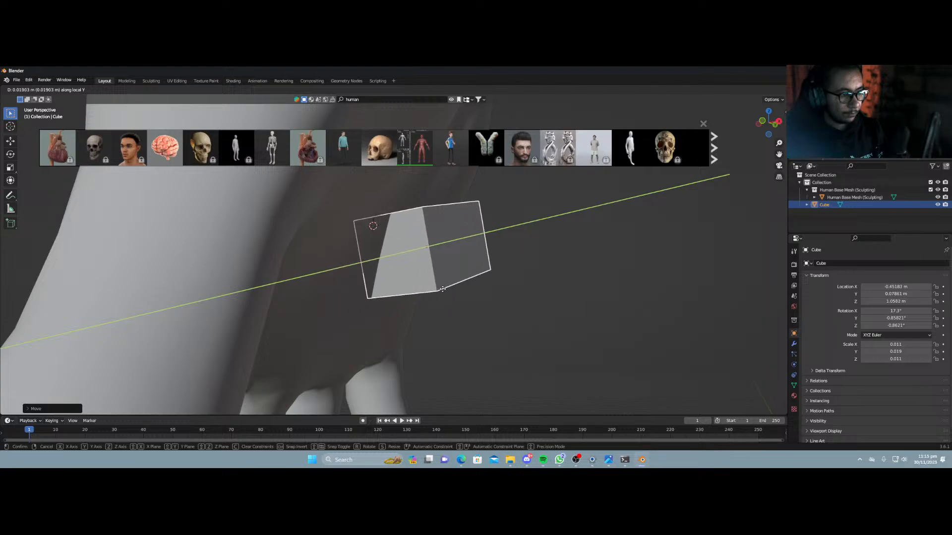
pyautogui.press('x')
pyautogui.press('x')
pyautogui.click(480, 289)
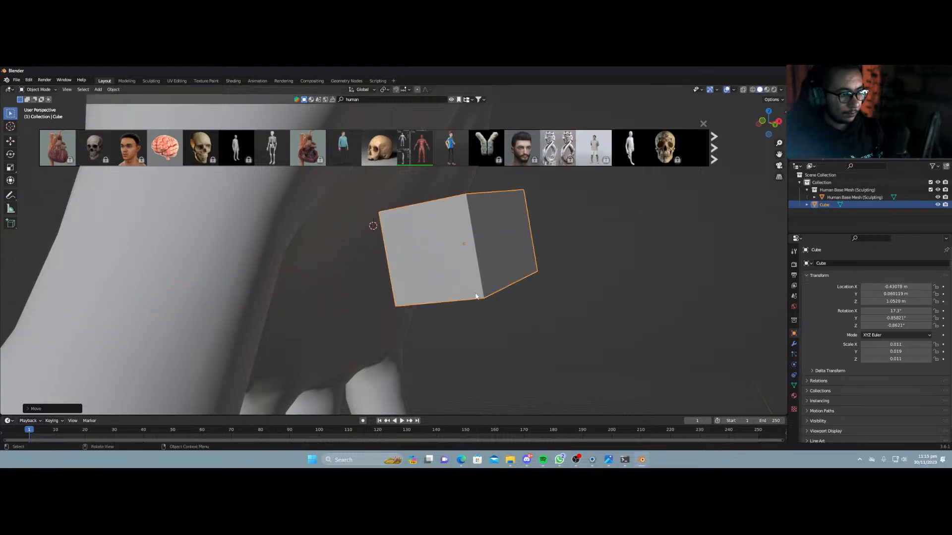
# Select the small end face of the cube facing the thumb, in Edit Mode with face selection.
pyautogui.moveTo(480, 289); pyautogui.dragTo(427, 317, button='middle')
pyautogui.moveTo(368, 306); pyautogui.dragTo(380, 282, button='middle')
pyautogui.press('Tab')
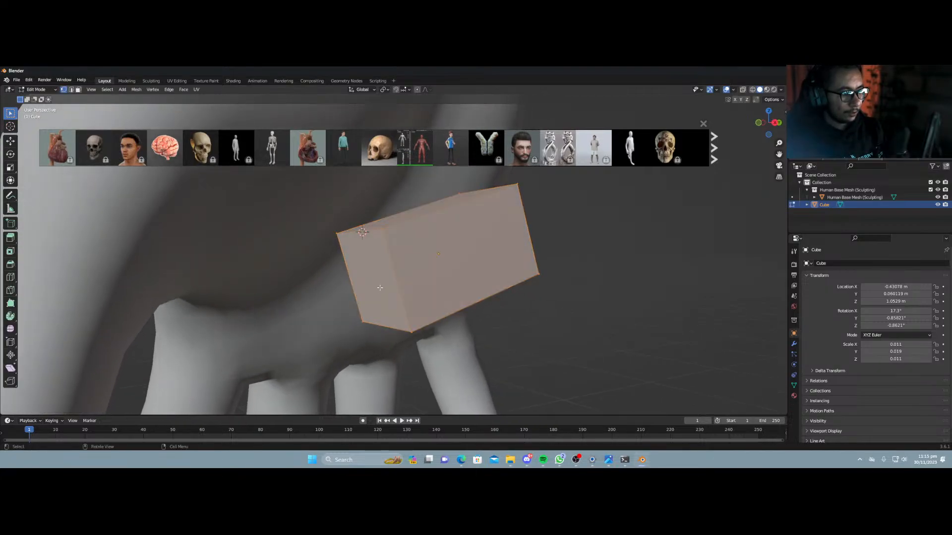
pyautogui.hotkey('alt', 'a')
pyautogui.click(78, 89)
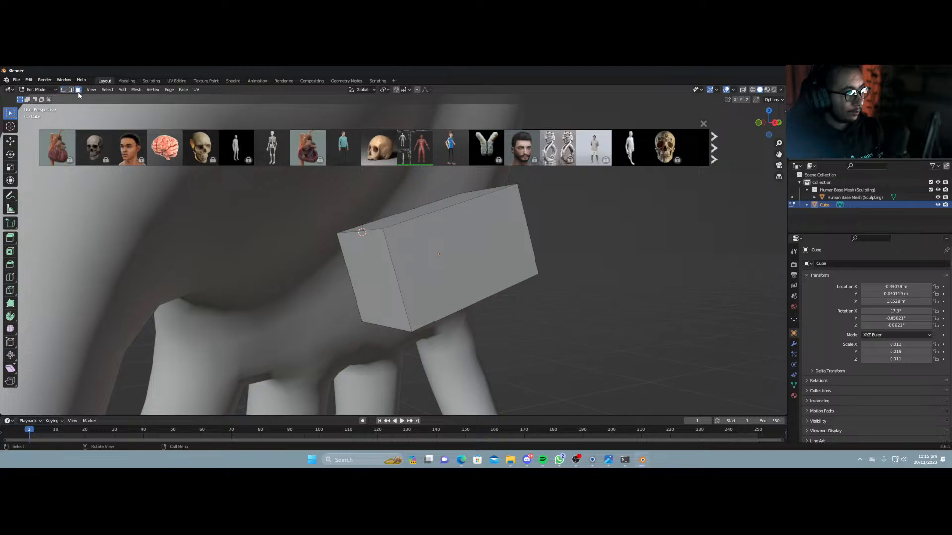
pyautogui.click(369, 275)
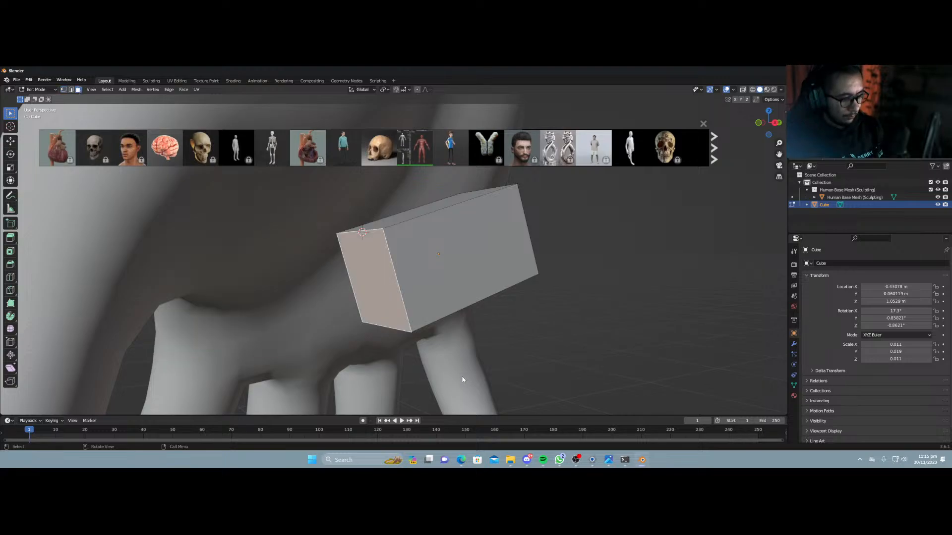
# Try insetting the cube's end face and rounding it with LoopTools Circle without subdividing it, then undo the attempt.
pyautogui.press('i')
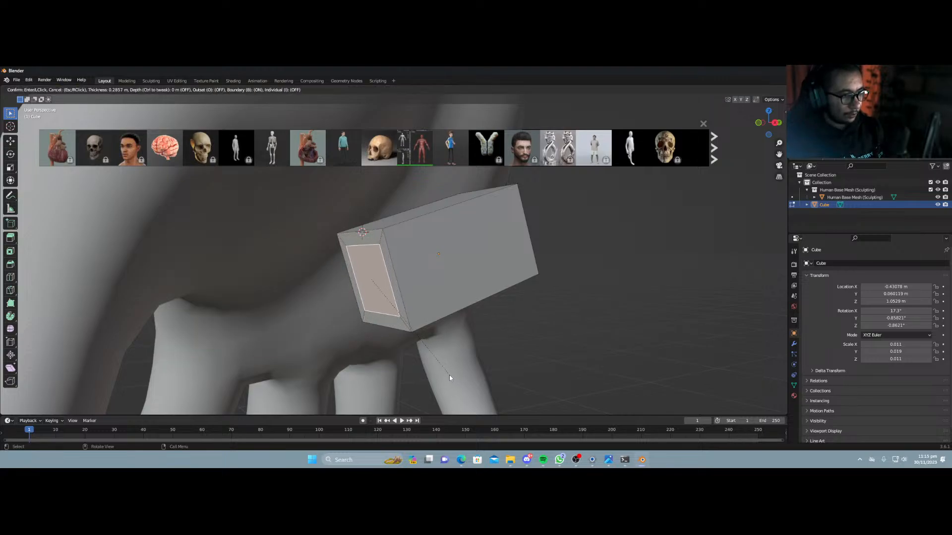
pyautogui.click(385, 319)
pyautogui.rightClick(384, 319)
pyautogui.moveTo(372, 282)
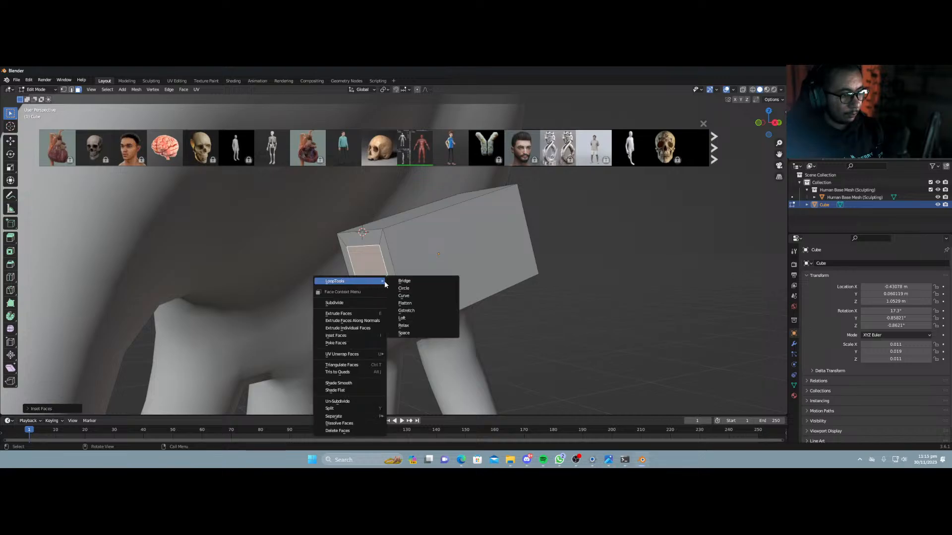
pyautogui.click(425, 289)
pyautogui.rightClick(382, 291)
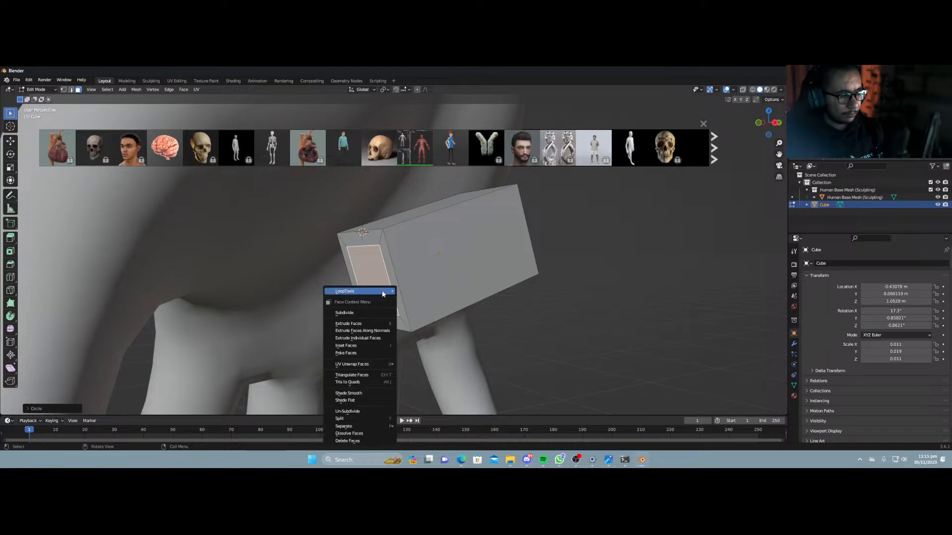
pyautogui.moveTo(389, 292)
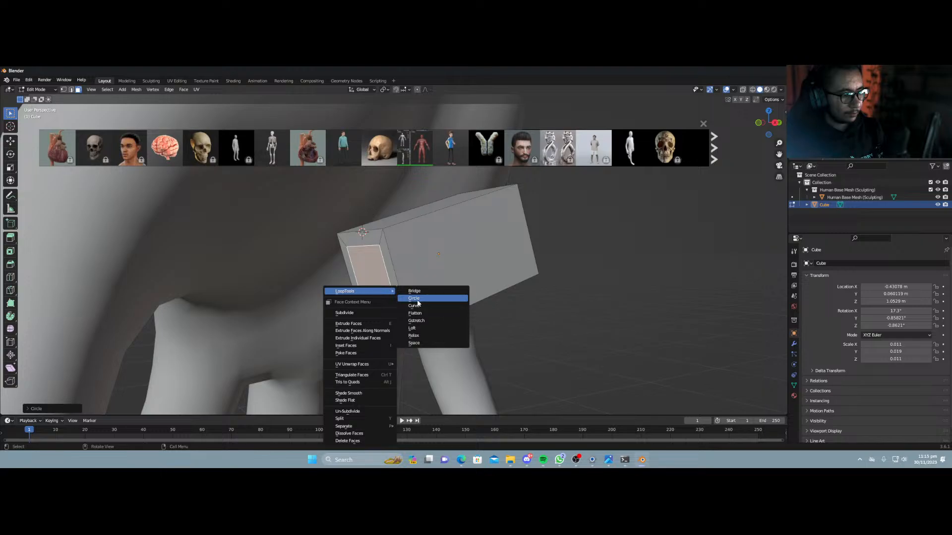
pyautogui.click(418, 299)
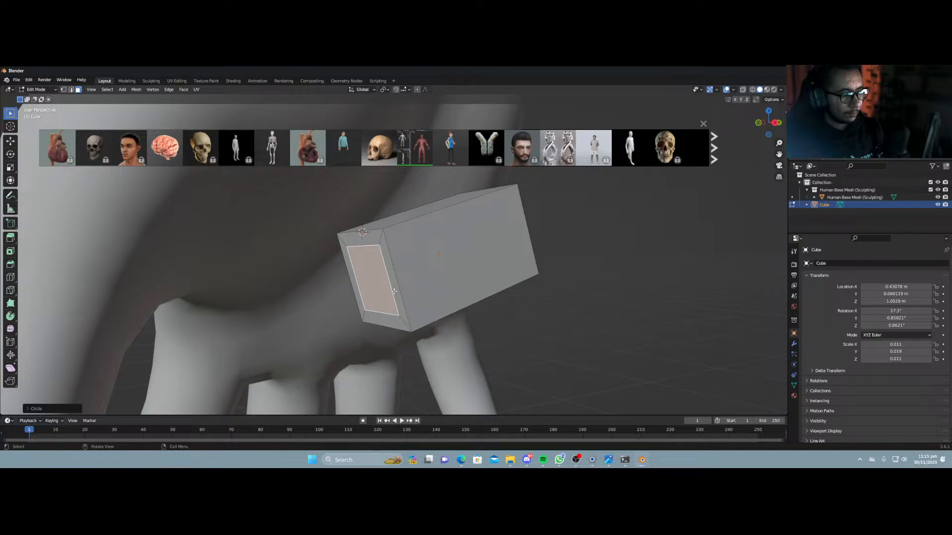
pyautogui.hotkey('ctrl', 'z')
# Try subdividing the cube's whole end face without an inset, then undo the subdivisions.
pyautogui.rightClick(369, 282)
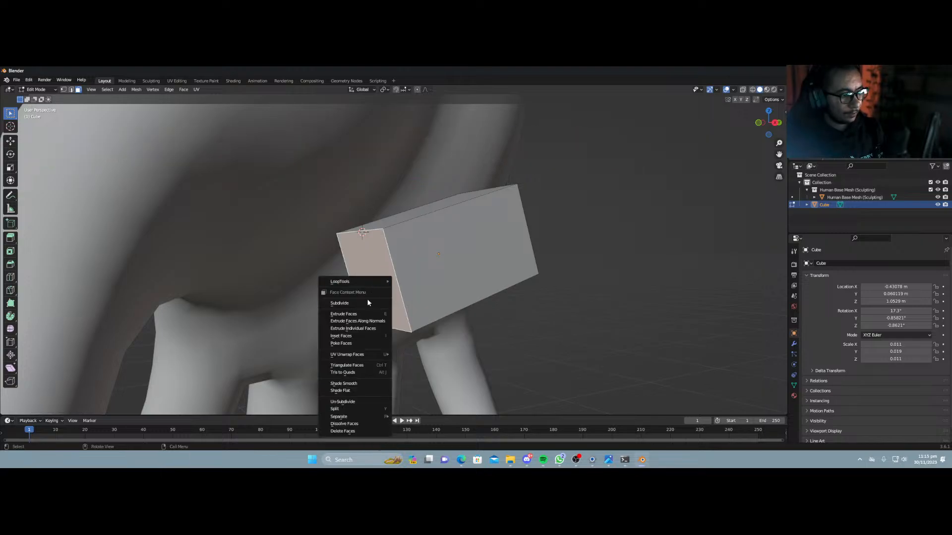
pyautogui.click(367, 298)
pyautogui.rightClick(376, 283)
pyautogui.click(375, 281)
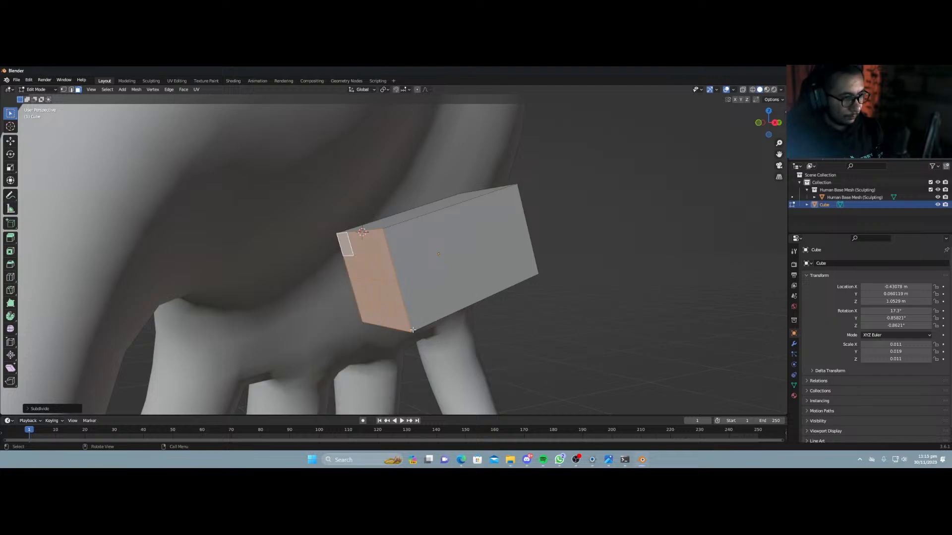
pyautogui.hotkey('ctrl', 'z')
pyautogui.hotkey('ctrl', 'z')
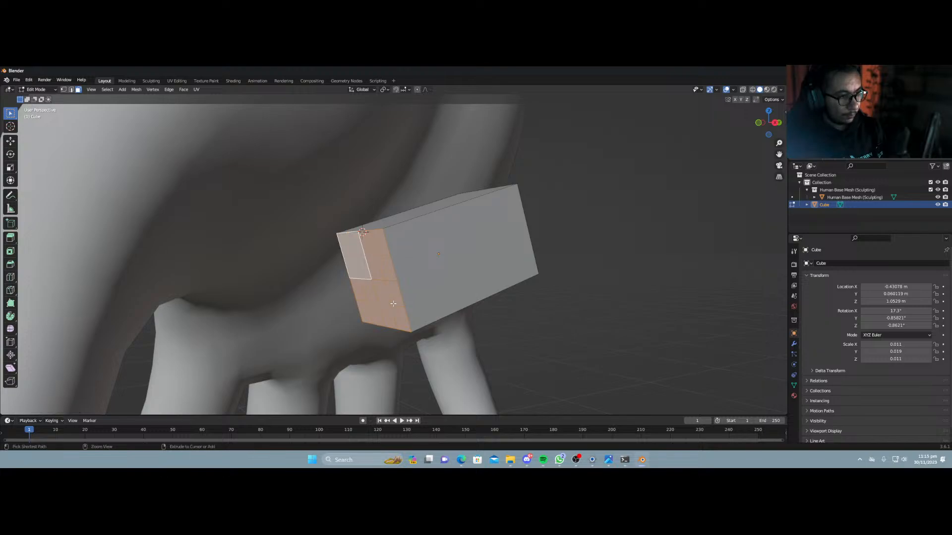
pyautogui.click(393, 303)
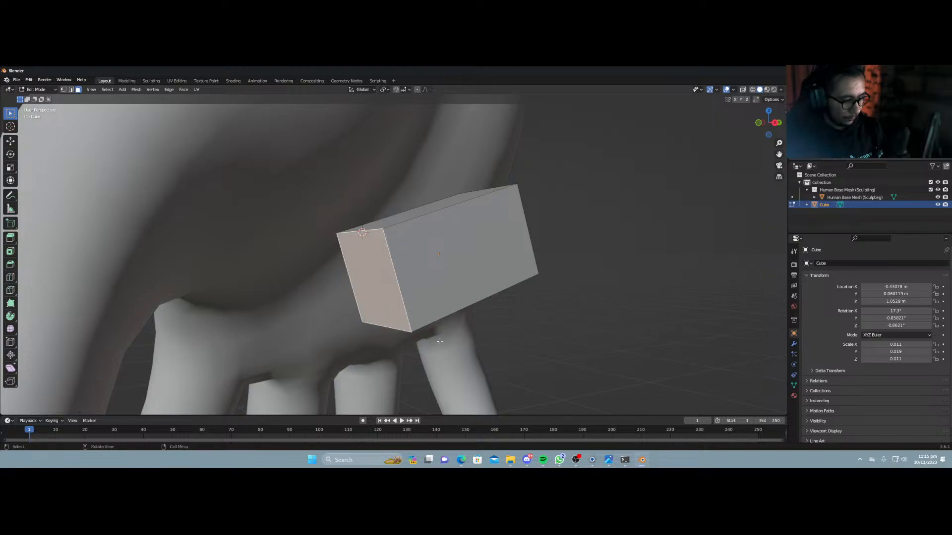
# Inset the cube's end face slightly and subdivide the inner face twice.
pyautogui.press('i')
pyautogui.rightClick(420, 336)
pyautogui.rightClick(371, 284)
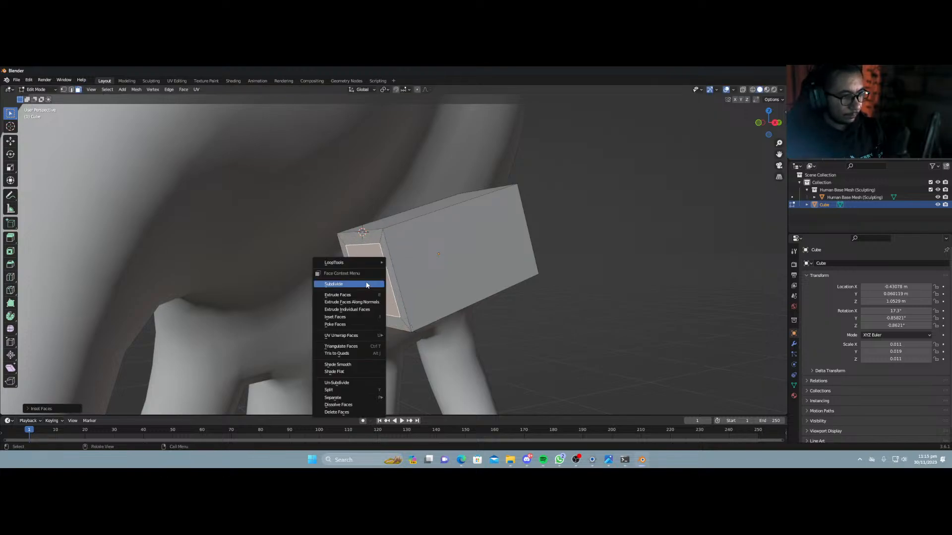
pyautogui.click(371, 284)
pyautogui.rightClick(371, 284)
pyautogui.click(371, 283)
# Round the subdivided inner faces with LoopTools Circle and extrude them outward slightly more than 0.033 m to form the lipstick's cylinder.
pyautogui.rightClick(371, 260)
pyautogui.moveTo(369, 239)
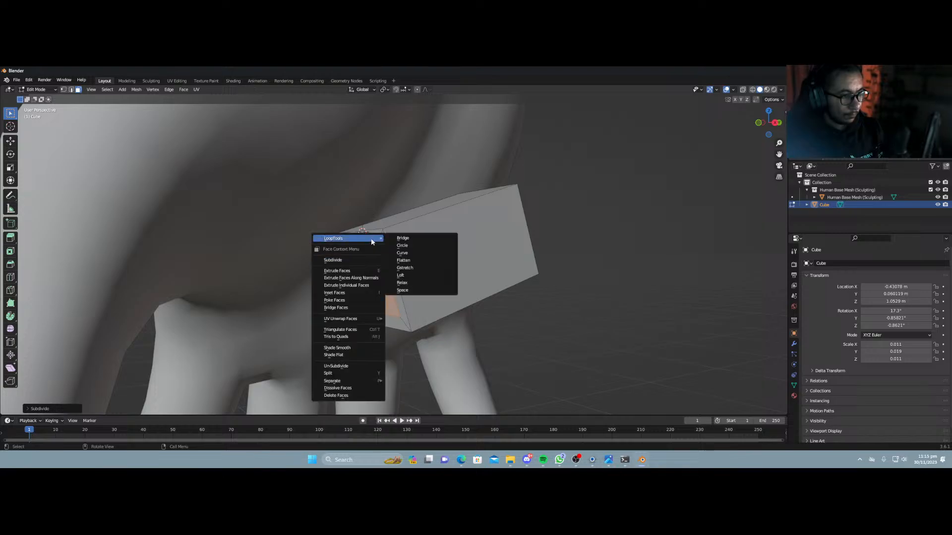
pyautogui.click(415, 249)
pyautogui.moveTo(422, 331); pyautogui.dragTo(384, 291, button='middle')
pyautogui.press('e')
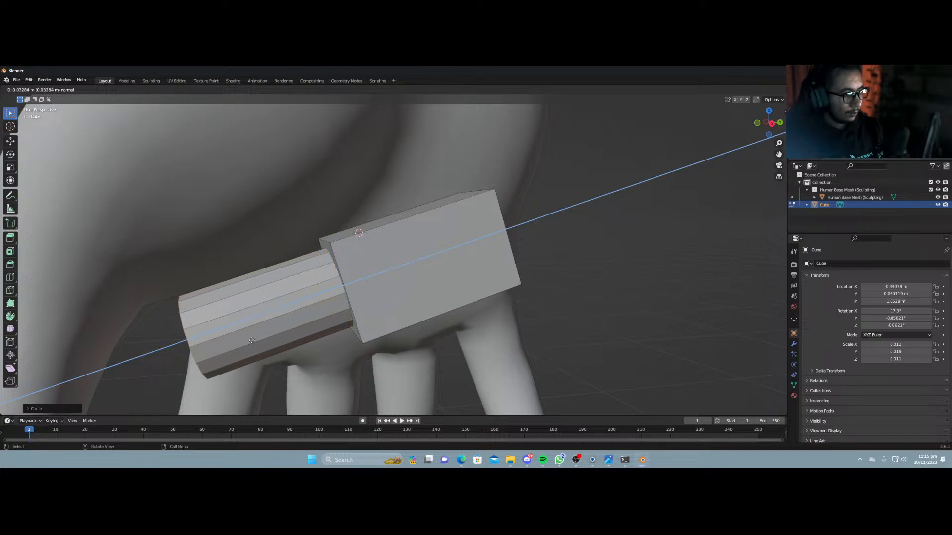
pyautogui.click(245, 343)
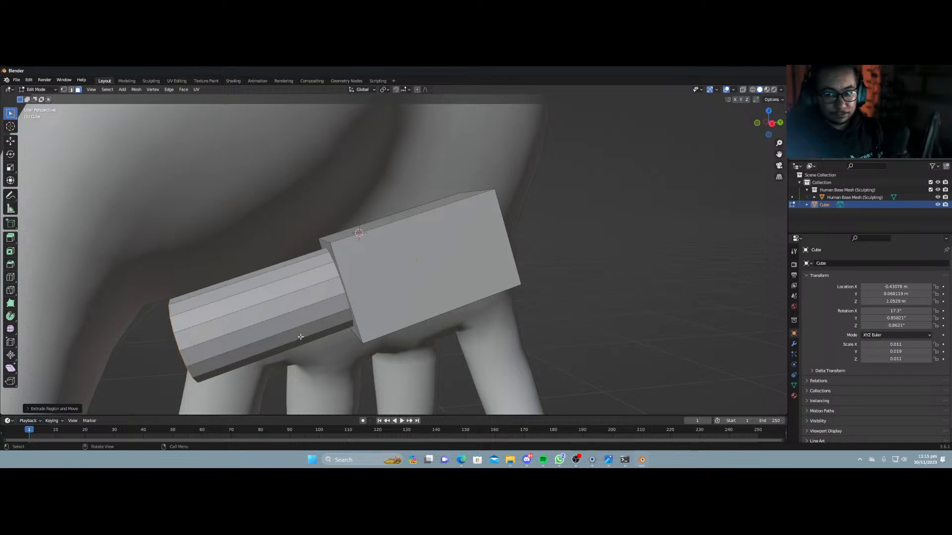
# Return to Object Mode and apply Shade Auto Smooth to the lipstick object.
pyautogui.moveTo(299, 336)
pyautogui.mouseDown(button='middle')
pyautogui.moveTo(328, 331)
pyautogui.moveTo(315, 337)
pyautogui.mouseUp(button='middle')
pyautogui.press('Tab')
pyautogui.rightClick(328, 318)
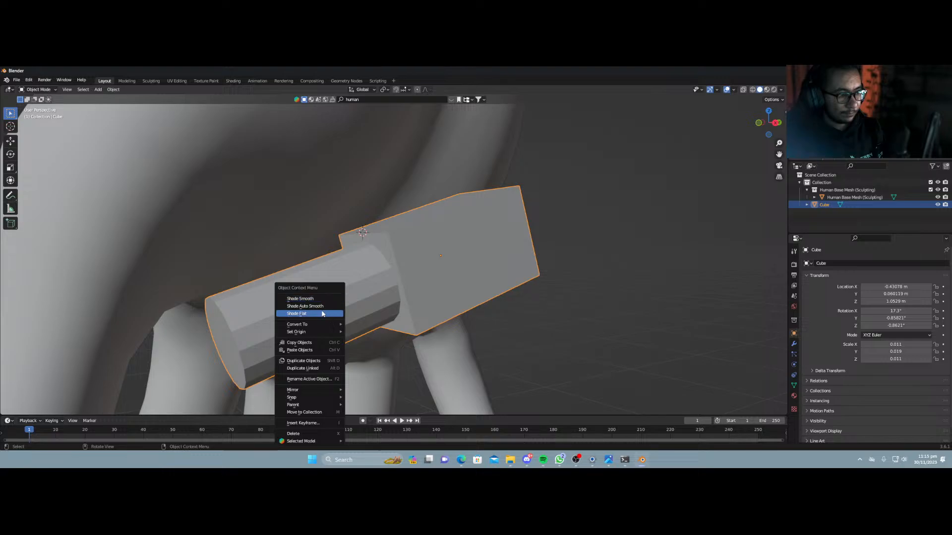
pyautogui.click(318, 299)
pyautogui.rightClick(359, 308)
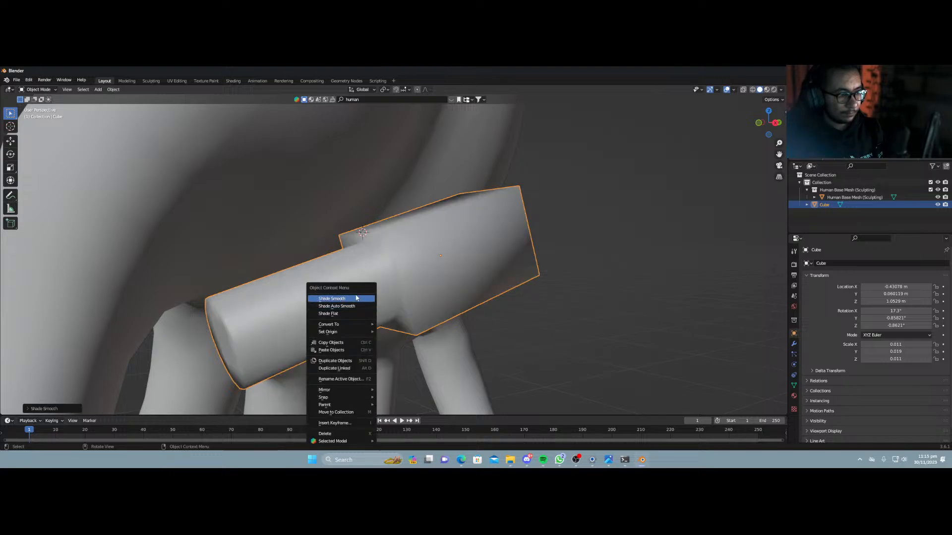
pyautogui.click(355, 299)
pyautogui.rightClick(355, 299)
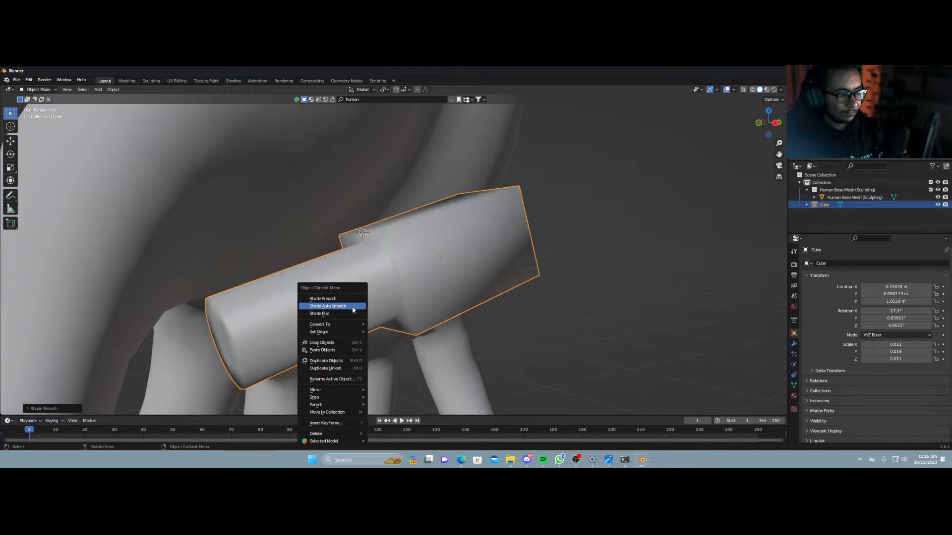
pyautogui.click(352, 306)
# Delete the human base mesh, leaving only the lipstick object.
pyautogui.moveTo(352, 310)
pyautogui.mouseDown(button='middle')
pyautogui.moveTo(340, 323)
pyautogui.moveTo(354, 334)
pyautogui.moveTo(337, 338)
pyautogui.moveTo(347, 319)
pyautogui.mouseUp(button='middle')
pyautogui.scroll(-1, 355, 316)
pyautogui.scroll(-6, 356, 319)
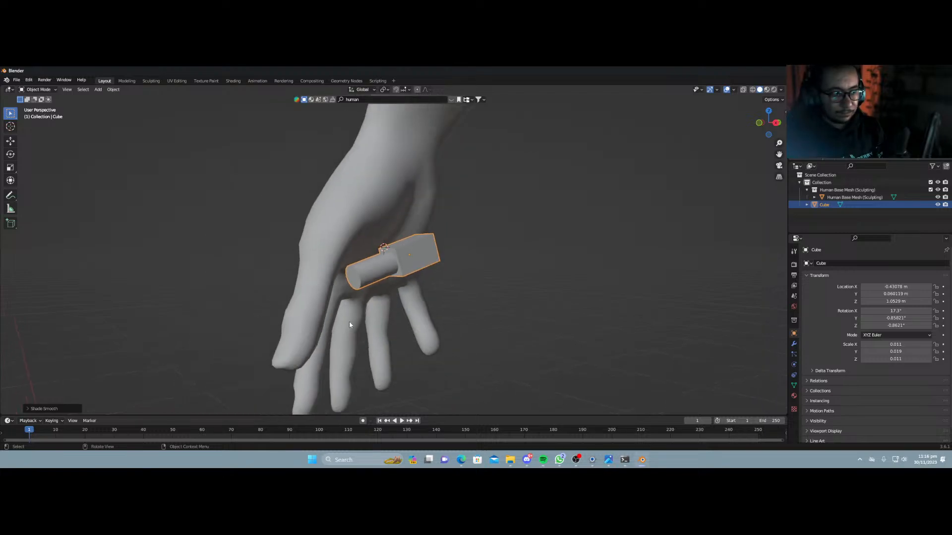
pyautogui.scroll(1, 349, 321)
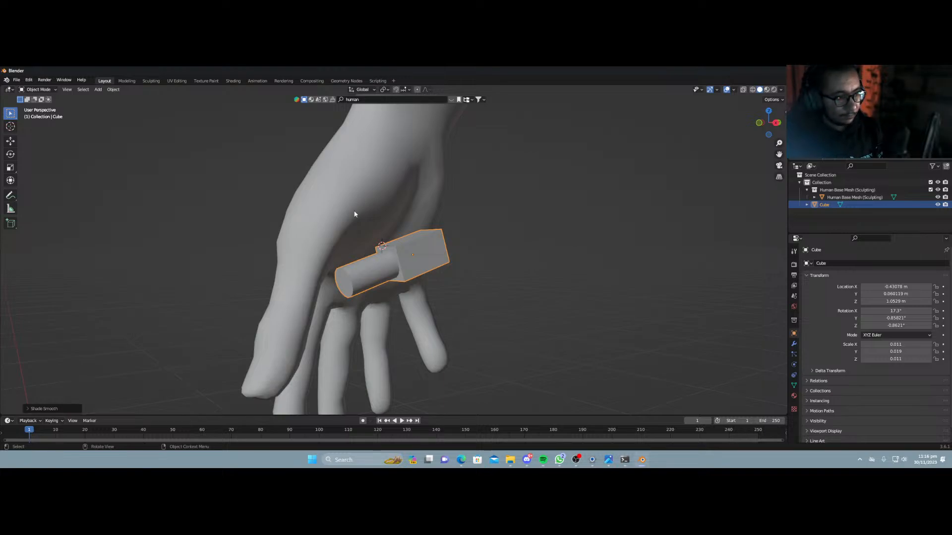
pyautogui.click(377, 213)
pyautogui.press('x')
pyautogui.click(377, 213)
# Reset the 3D cursor to the world origin and snap the lipstick object to it.
pyautogui.scroll(-4, 398, 262)
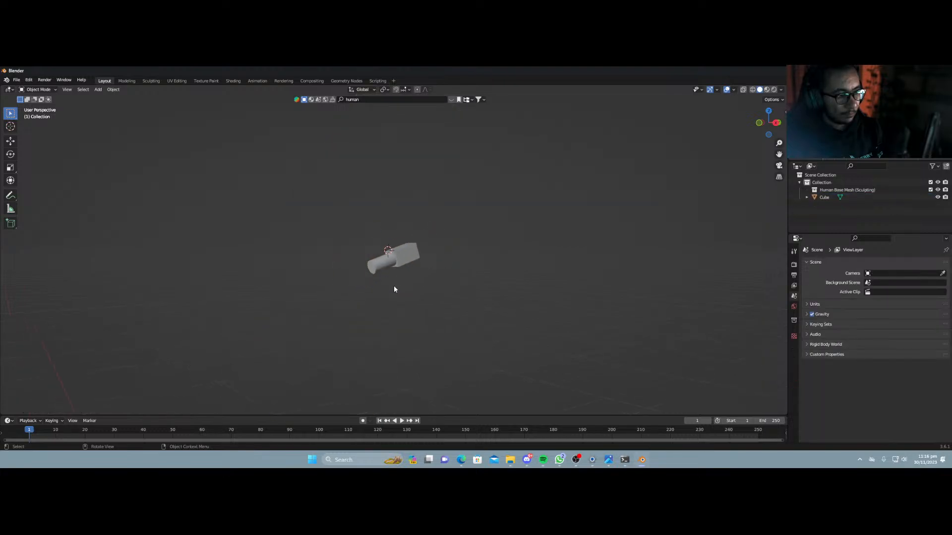
pyautogui.hotkey('shift', 's')
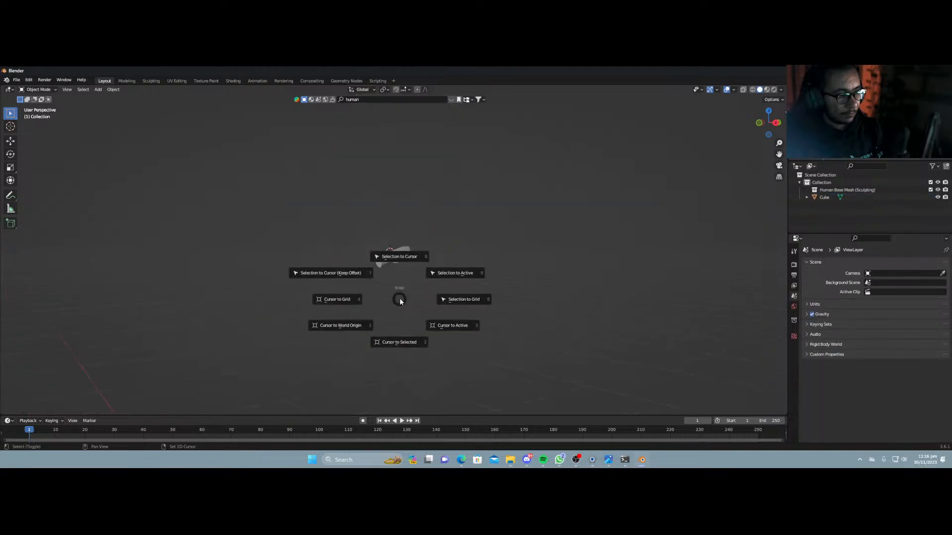
pyautogui.click(379, 323)
pyautogui.click(399, 261)
pyautogui.hotkey('shift', 's')
pyautogui.click(406, 222)
# Rotate the lipstick around global X to about -87.7° so it stands upright with the cylinder on top.
pyautogui.scroll(-2, 396, 285)
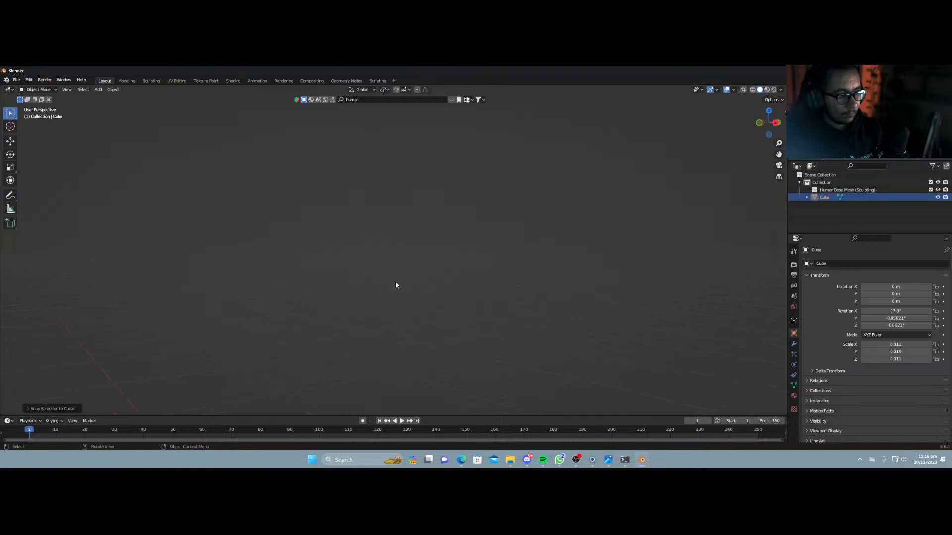
pyautogui.press('KP_Decimal')
pyautogui.scroll(-6, 395, 283)
pyautogui.moveTo(398, 290); pyautogui.dragTo(404, 283, button='middle')
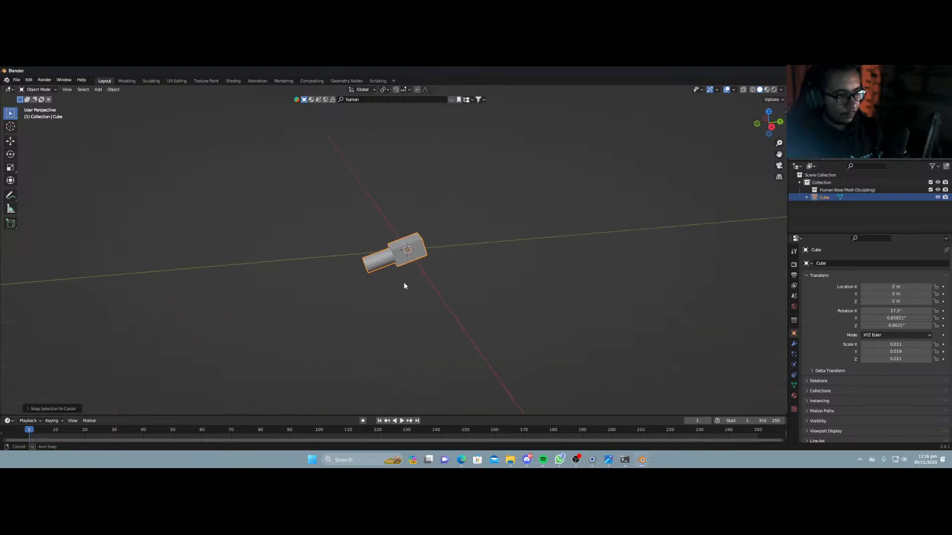
pyautogui.press('r')
pyautogui.press('x')
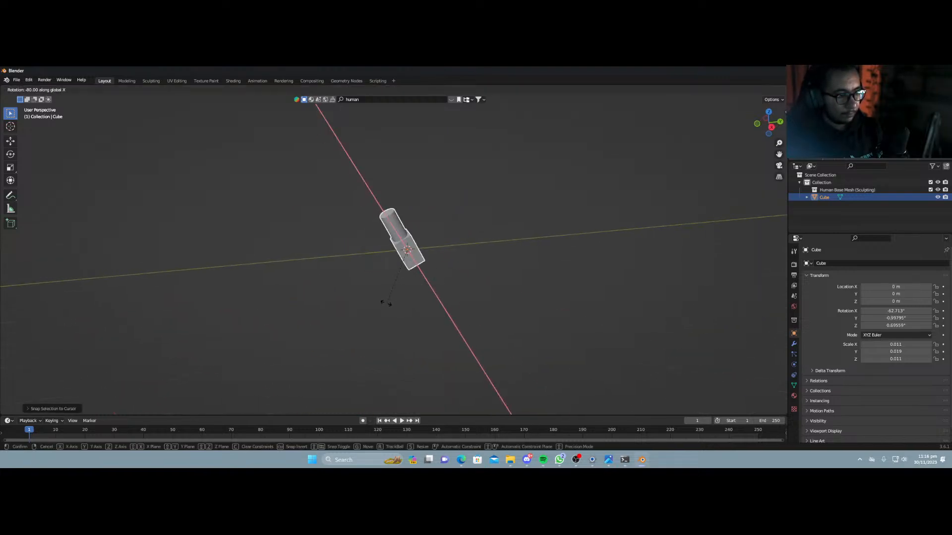
pyautogui.click(353, 297)
# Raise the lipstick along Z to about 0.019 m so its base rests on the grid floor.
pyautogui.press('g')
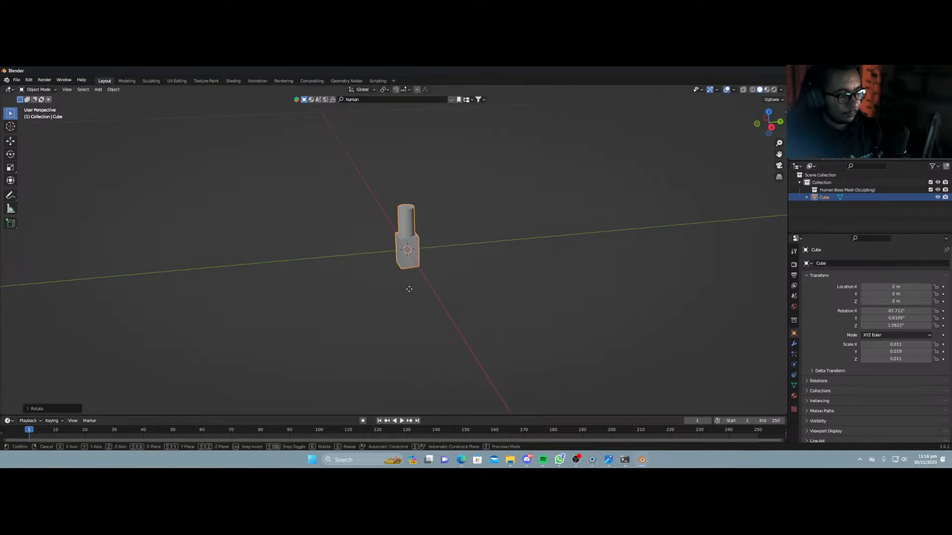
pyautogui.press('z')
pyautogui.click(412, 269)
pyautogui.scroll(4, 413, 268)
pyautogui.moveTo(414, 269); pyautogui.dragTo(388, 315, button='middle')
pyautogui.scroll(3, 455, 256)
pyautogui.press('g')
pyautogui.press('z')
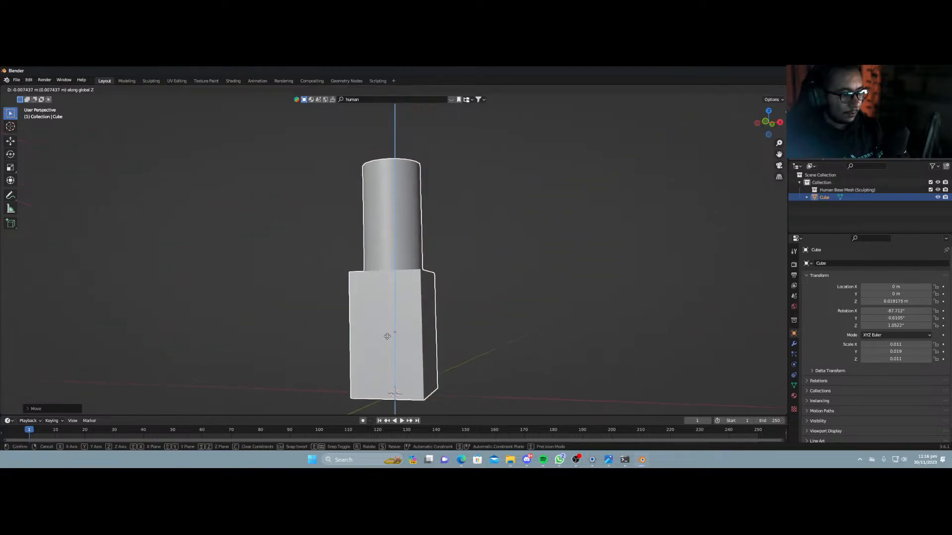
pyautogui.click(404, 332)
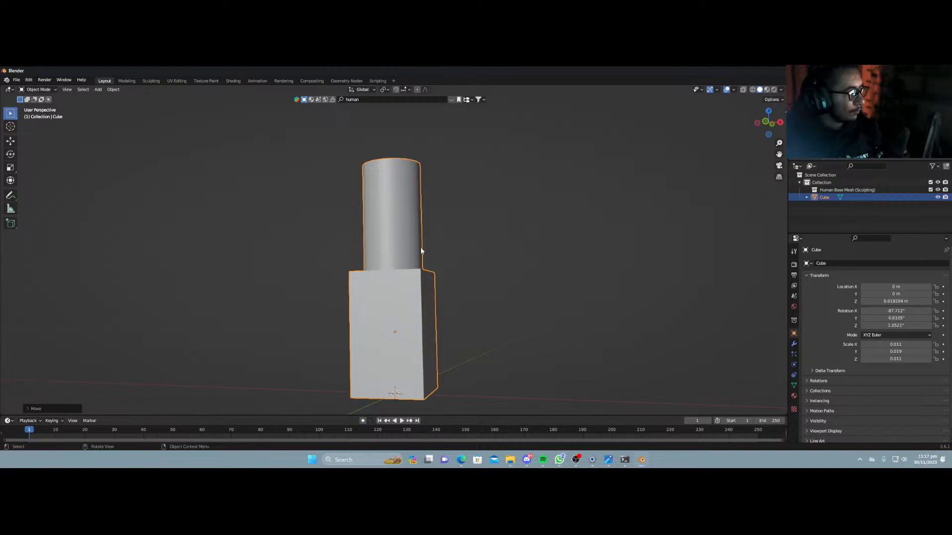
# Add a horizontal loop cut around the cylinder and slide it down close to the top of the block.
pyautogui.moveTo(409, 260)
pyautogui.mouseDown(button='middle')
pyautogui.moveTo(406, 248)
pyautogui.moveTo(412, 254)
pyautogui.mouseUp(button='middle')
pyautogui.scroll(3, 411, 264)
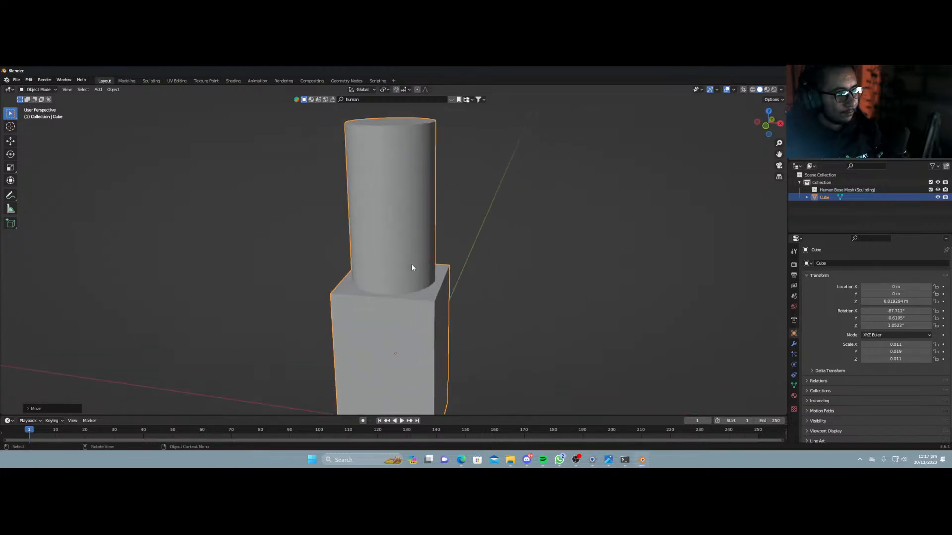
pyautogui.press('Tab')
pyautogui.hotkey('ctrl', 'r')
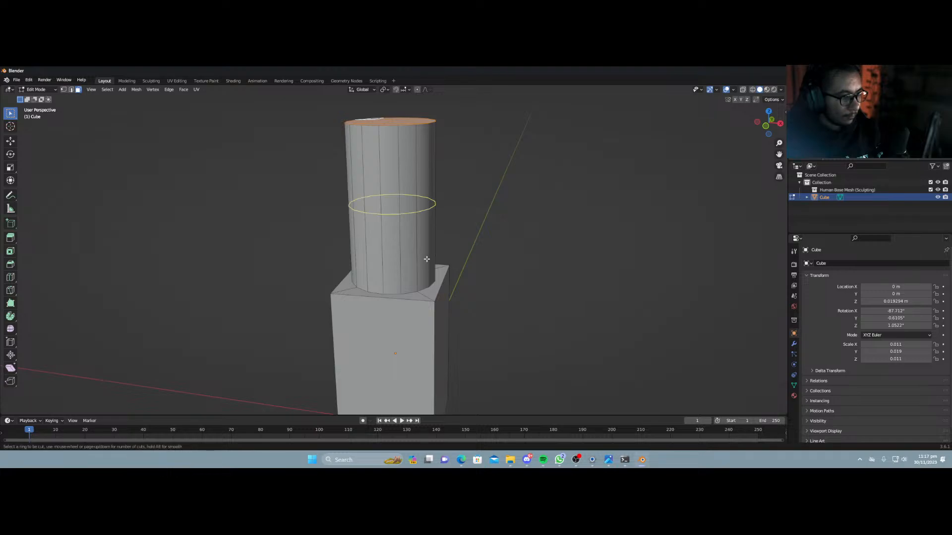
pyautogui.click(426, 262)
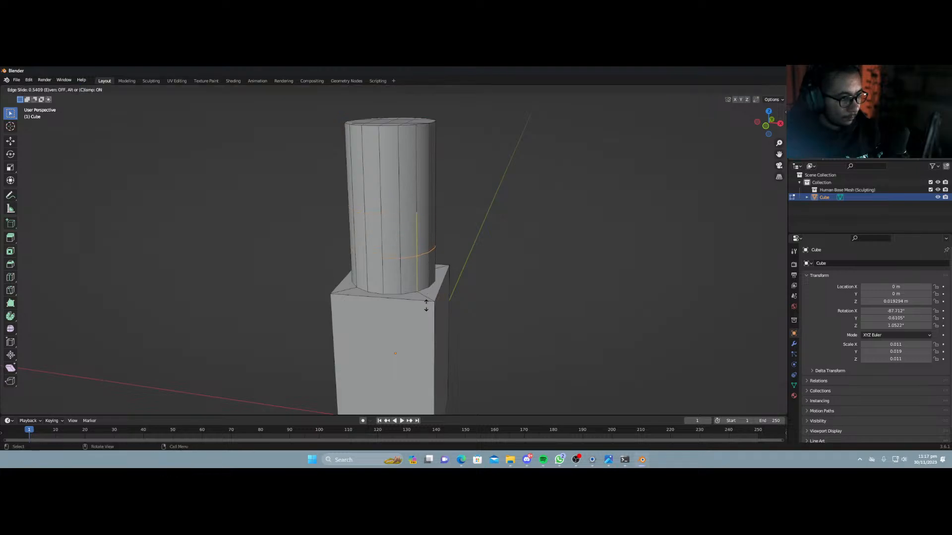
pyautogui.click(425, 334)
# Extrude the narrow face ring at the cylinder's base and fatten it slightly outward along its normals to form a collar.
pyautogui.click(78, 91)
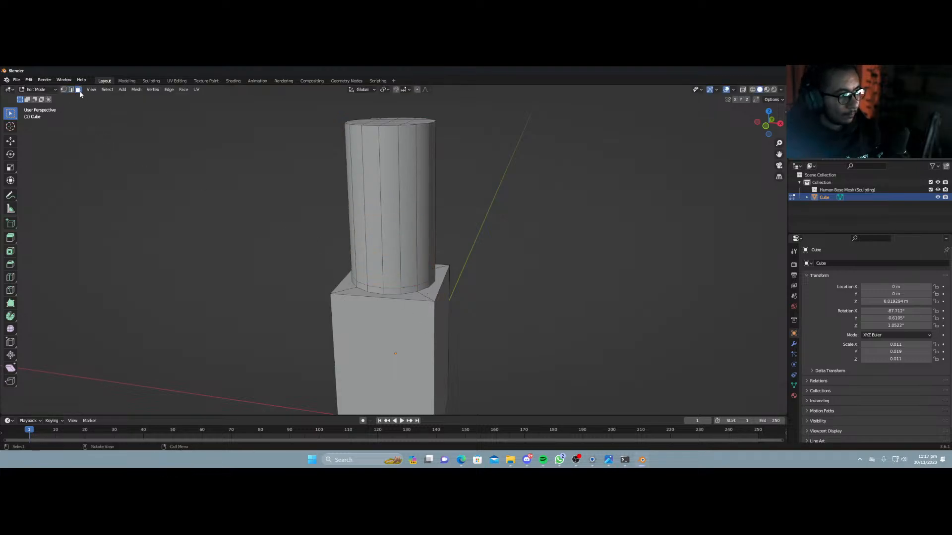
pyautogui.keyDown('alt'); pyautogui.click(405, 290); pyautogui.keyUp('alt')
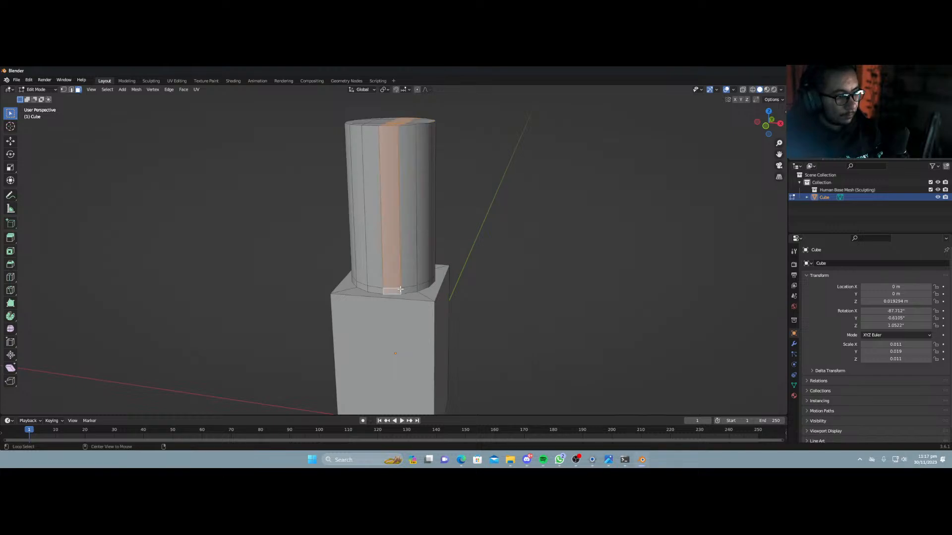
pyautogui.keyDown('alt'); pyautogui.click(400, 290); pyautogui.keyUp('alt')
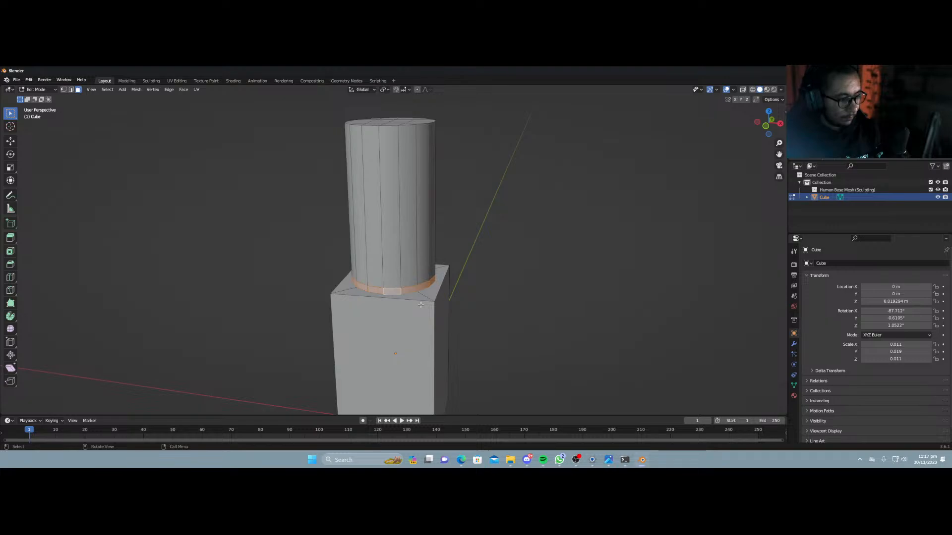
pyautogui.press('e')
pyautogui.rightClick(421, 305)
pyautogui.hotkey('alt', 's')
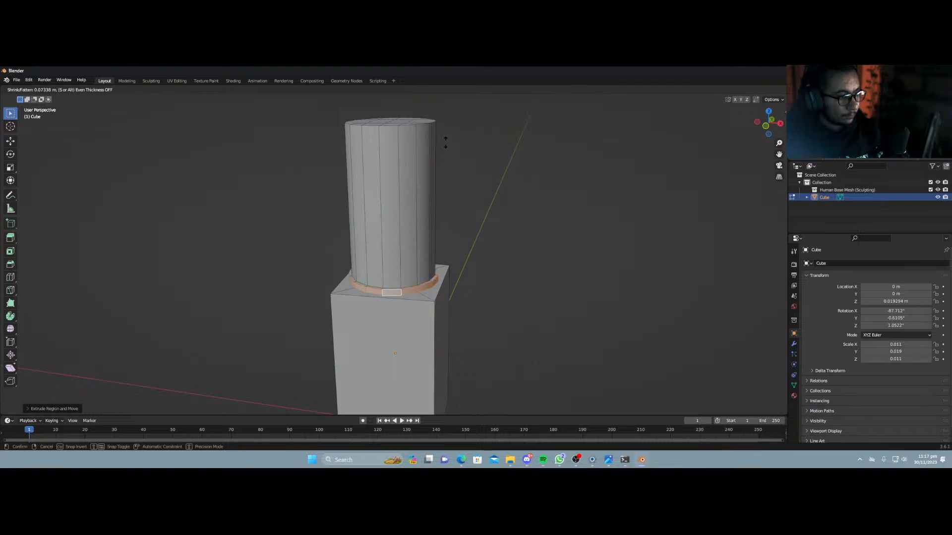
pyautogui.click(454, 104)
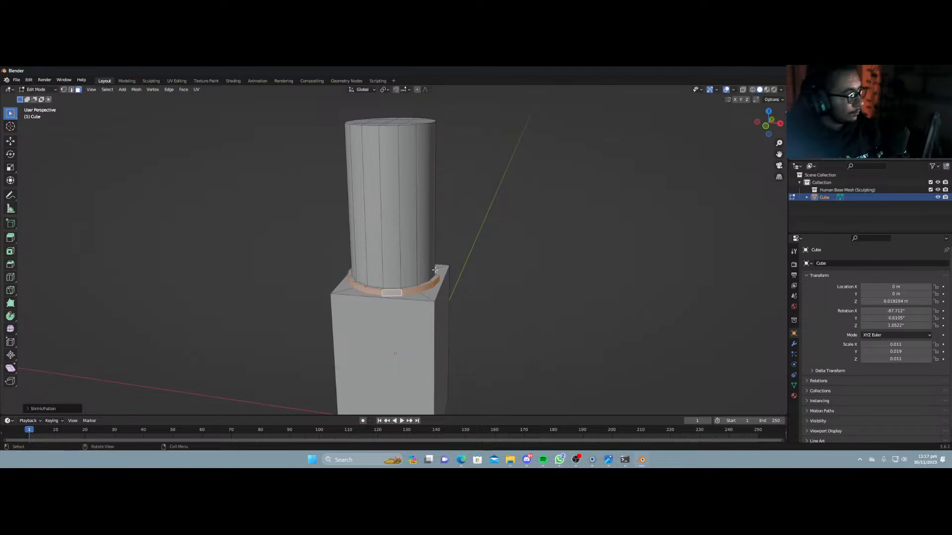
pyautogui.press('Tab')
pyautogui.press('Tab')
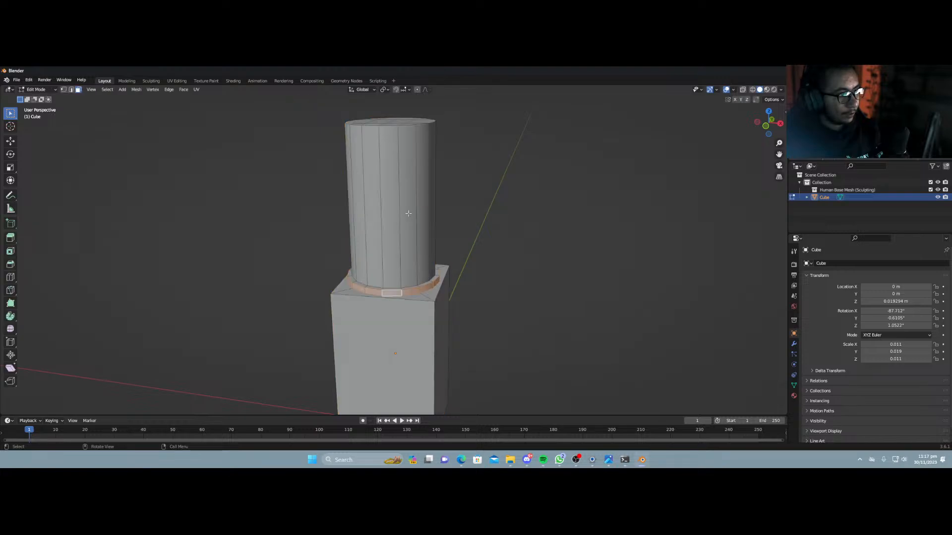
# Select all the grid faces capping the top of the cylinder and delete them.
pyautogui.moveTo(414, 284); pyautogui.dragTo(416, 208, button='middle')
pyautogui.click(360, 146)
pyautogui.keyDown('shift'); pyautogui.click(382, 142); pyautogui.keyUp('shift')
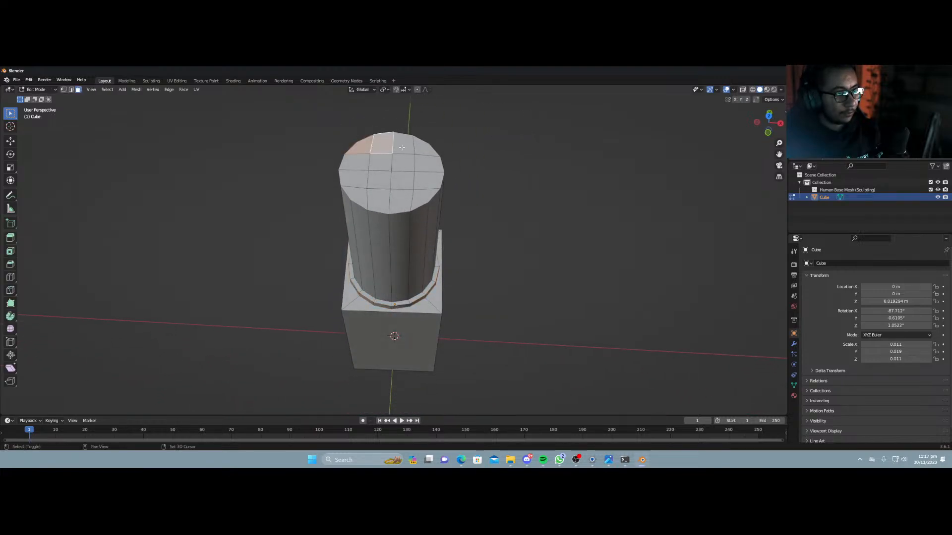
pyautogui.keyDown('shift'); pyautogui.click(403, 144); pyautogui.keyUp('shift')
pyautogui.keyDown('shift'); pyautogui.click(426, 146); pyautogui.keyUp('shift')
pyautogui.keyDown('shift'); pyautogui.click(429, 164); pyautogui.keyUp('shift')
pyautogui.keyDown('shift'); pyautogui.click(403, 164); pyautogui.keyUp('shift')
pyautogui.keyDown('shift'); pyautogui.click(380, 164); pyautogui.keyUp('shift')
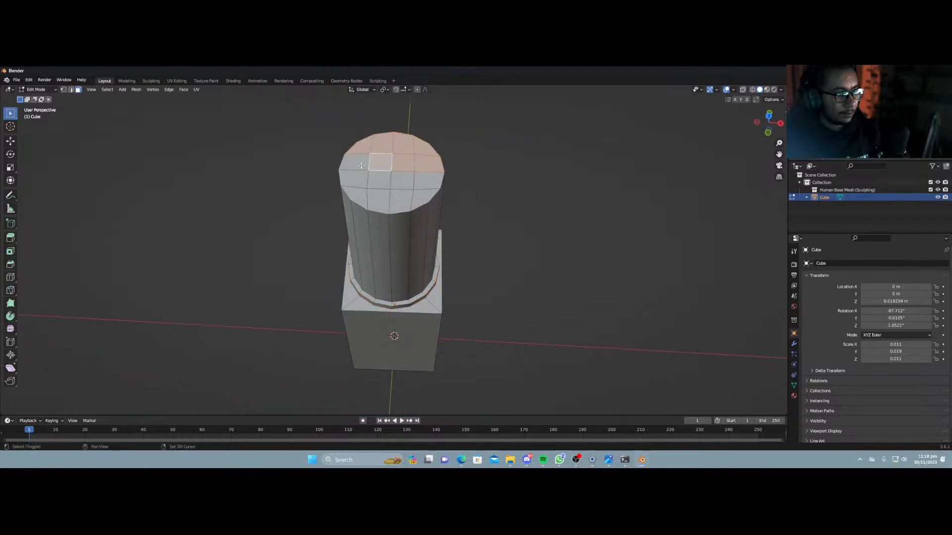
pyautogui.keyDown('shift'); pyautogui.click(356, 164); pyautogui.keyUp('shift')
pyautogui.keyDown('shift'); pyautogui.click(353, 180); pyautogui.keyUp('shift')
pyautogui.keyDown('shift'); pyautogui.click(353, 199); pyautogui.keyUp('shift')
pyautogui.keyDown('shift'); pyautogui.click(378, 180); pyautogui.keyUp('shift')
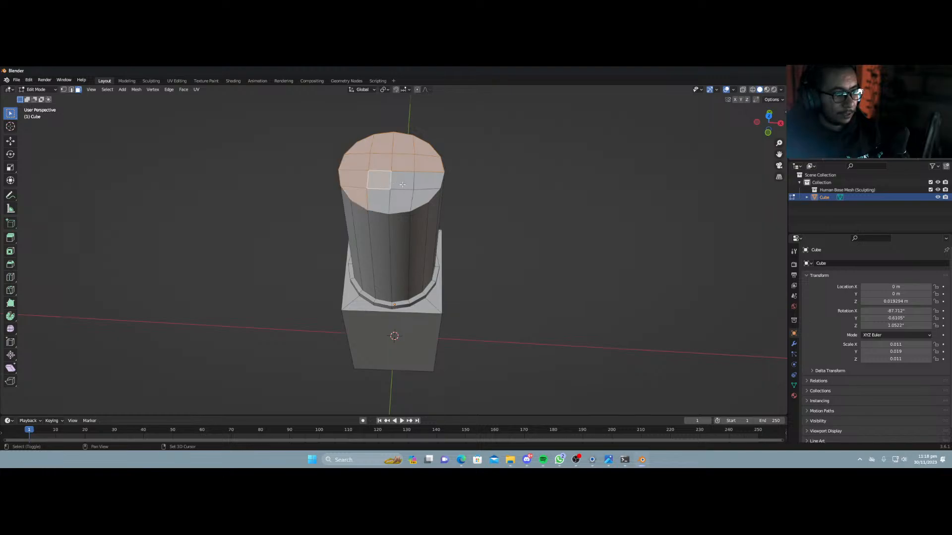
pyautogui.keyDown('shift'); pyautogui.click(402, 180); pyautogui.keyUp('shift')
pyautogui.keyDown('shift'); pyautogui.click(426, 184); pyautogui.keyUp('shift')
pyautogui.keyDown('shift'); pyautogui.click(426, 198); pyautogui.keyUp('shift')
pyautogui.keyDown('shift'); pyautogui.click(402, 202); pyautogui.keyUp('shift')
pyautogui.keyDown('shift'); pyautogui.click(382, 203); pyautogui.keyUp('shift')
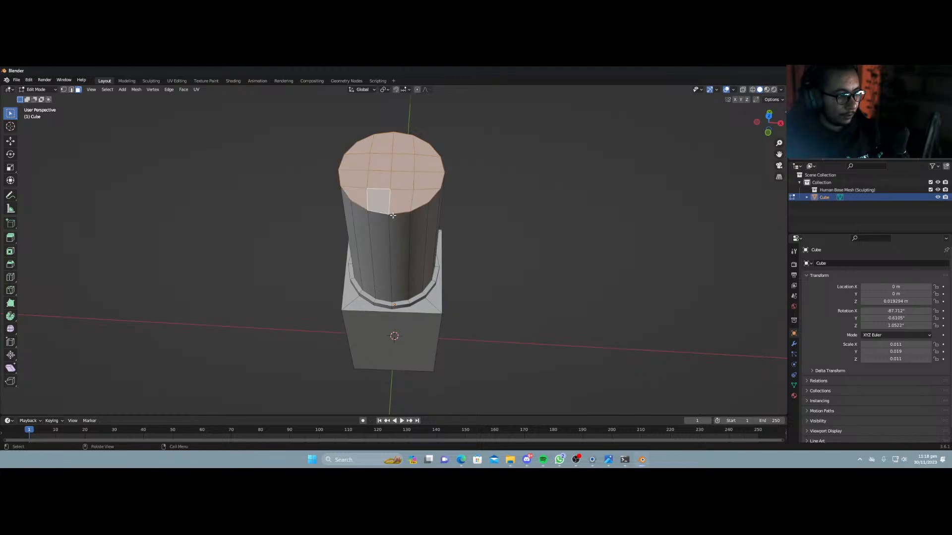
pyautogui.press('x')
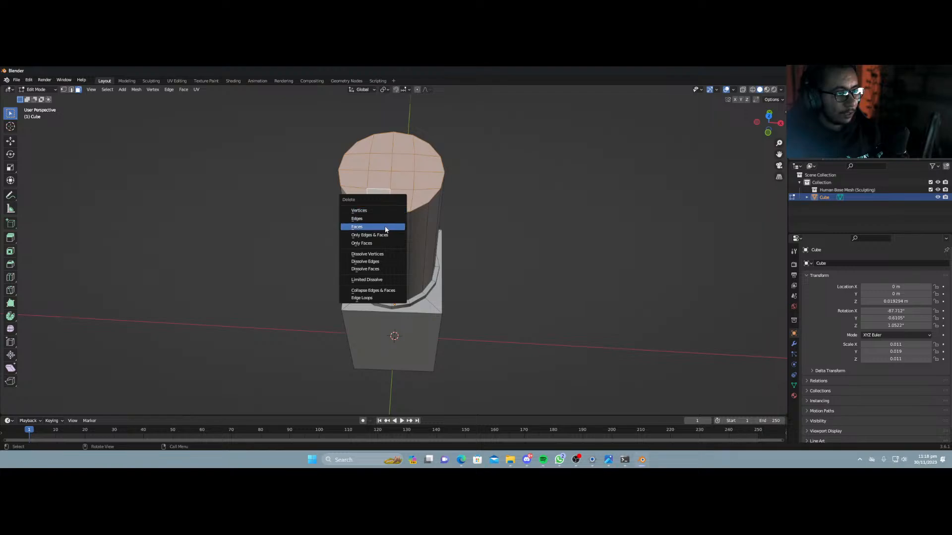
pyautogui.click(385, 226)
# Select the complete open edge loop at the cylinder's top and fill it with a single face.
pyautogui.click(71, 89)
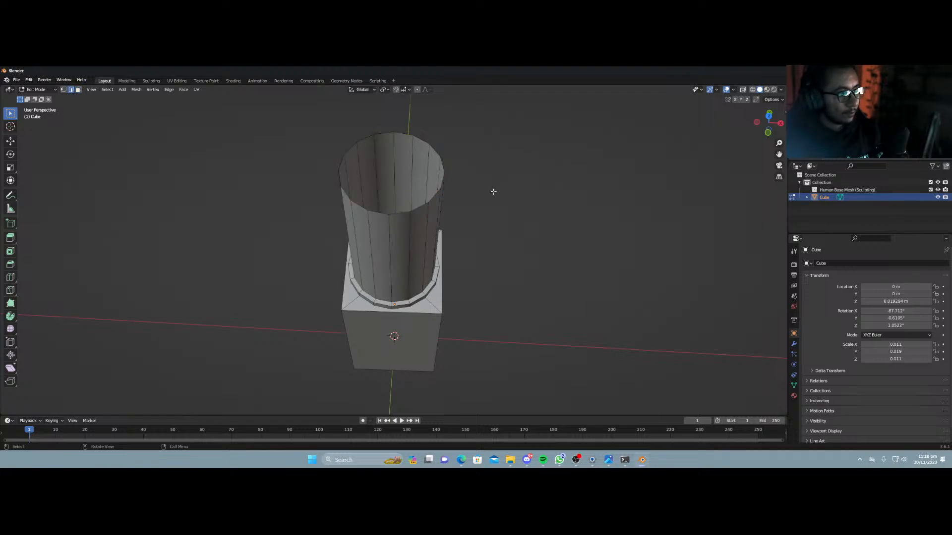
pyautogui.click(412, 208)
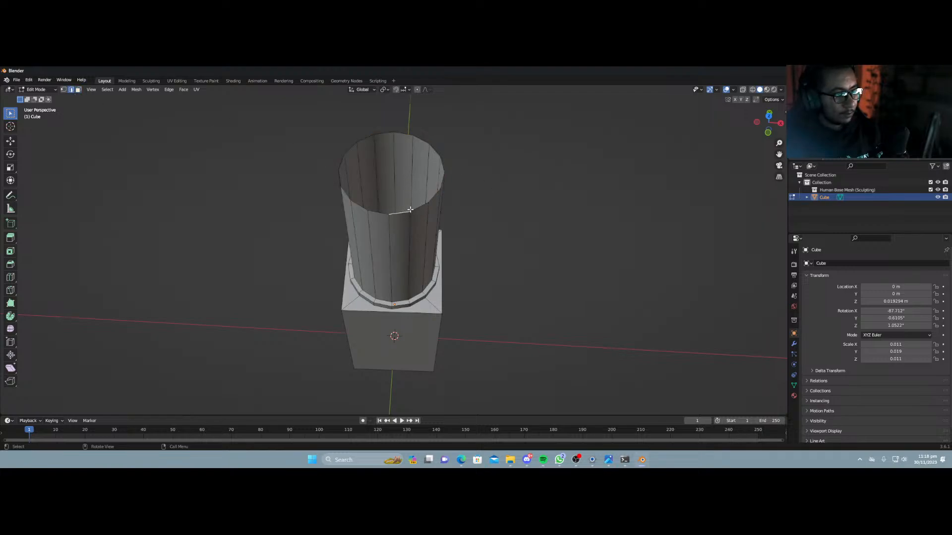
pyautogui.keyDown('ctrl'); pyautogui.click(380, 133); pyautogui.keyUp('ctrl')
pyautogui.keyDown('ctrl'); pyautogui.click(341, 183); pyautogui.keyUp('ctrl')
pyautogui.keyDown('ctrl'); pyautogui.click(370, 206); pyautogui.keyUp('ctrl')
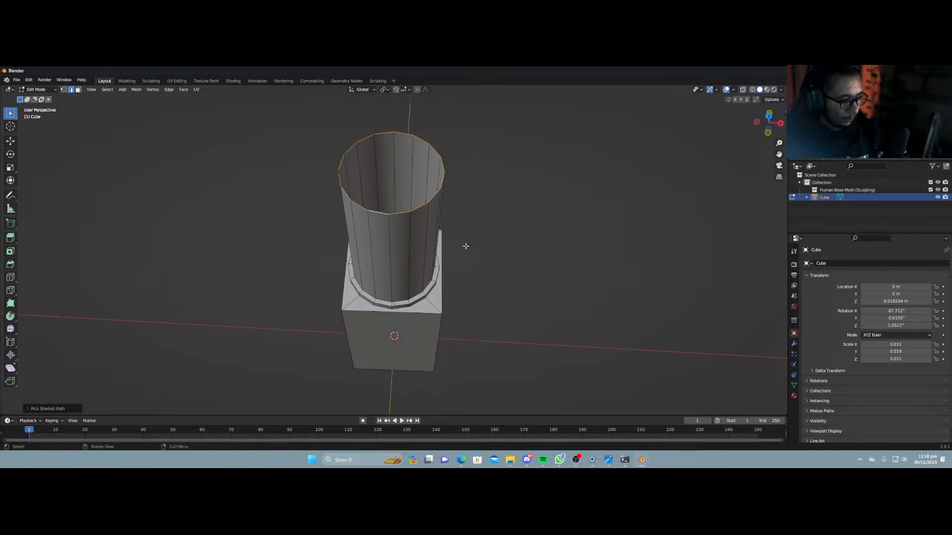
pyautogui.press('f')
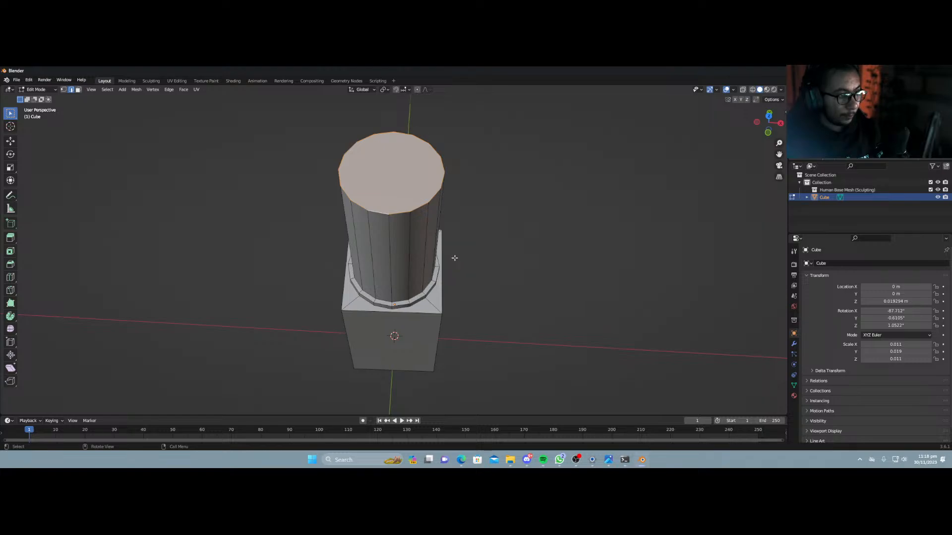
# Inset the cylinder's top face twice by small amounts to create a thin rim.
pyautogui.press('i')
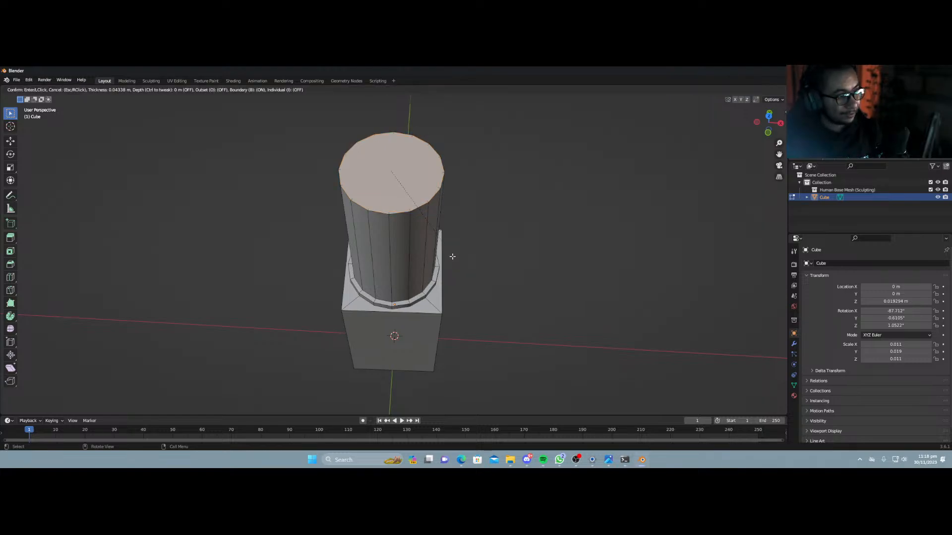
pyautogui.click(450, 258)
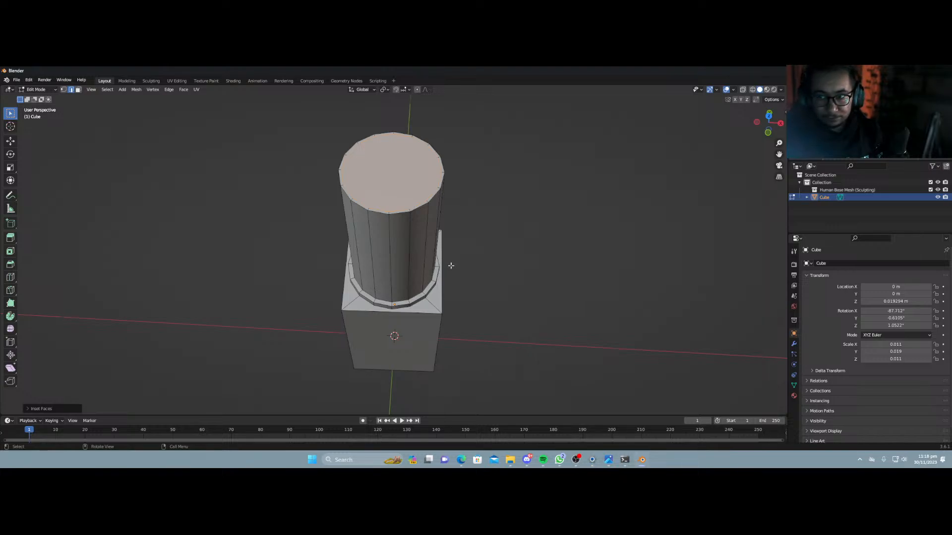
pyautogui.press('i')
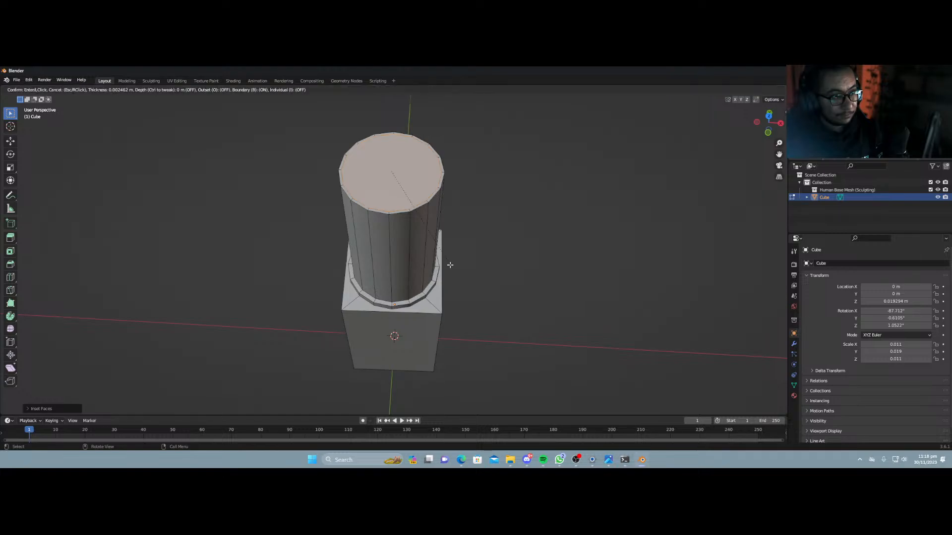
pyautogui.click(448, 265)
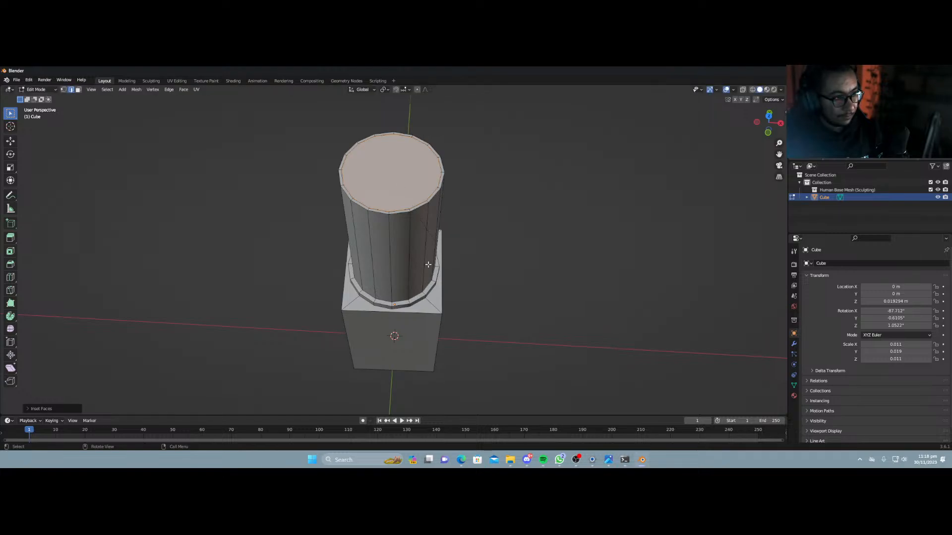
pyautogui.moveTo(427, 262); pyautogui.dragTo(425, 260, button='middle')
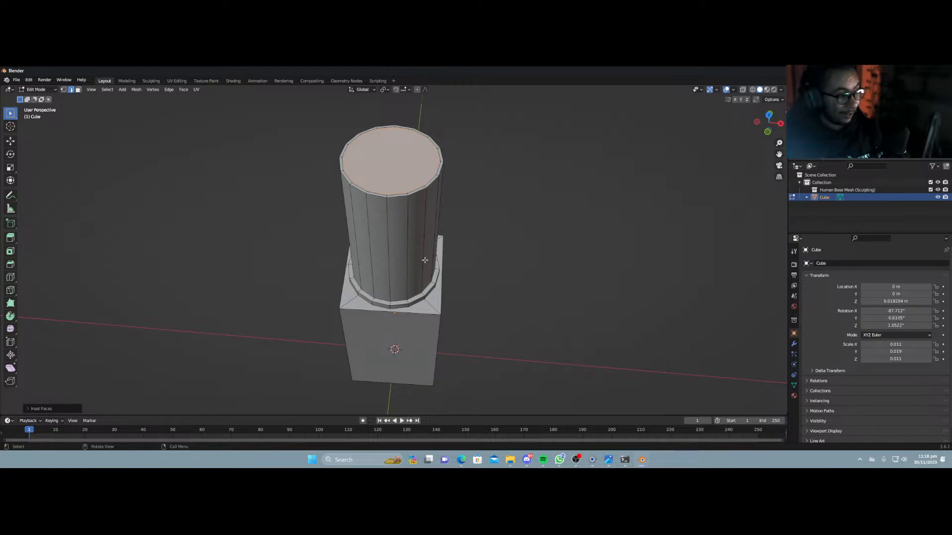
# Save the file as 01 in a new folder named Lipstick inside F:\Live.
pyautogui.hotkey('ctrl', 's')
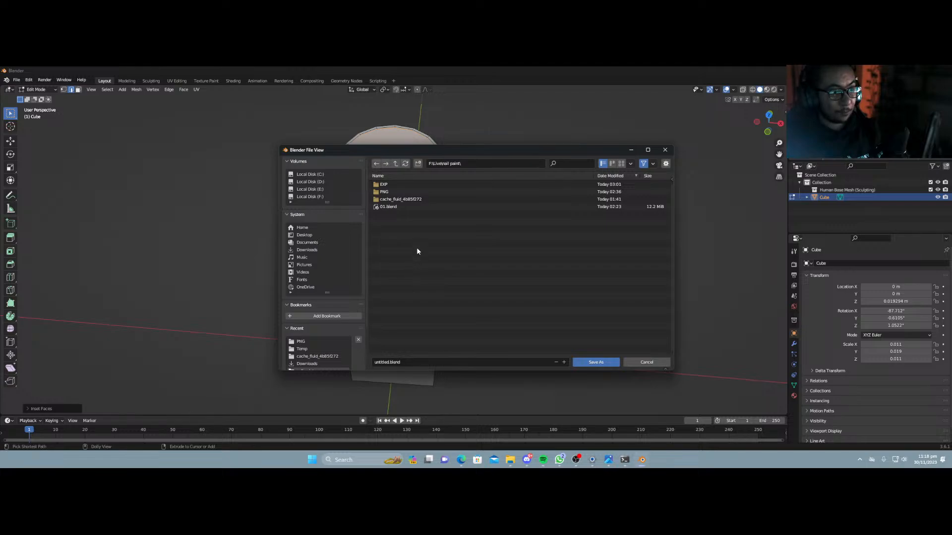
pyautogui.click(395, 163)
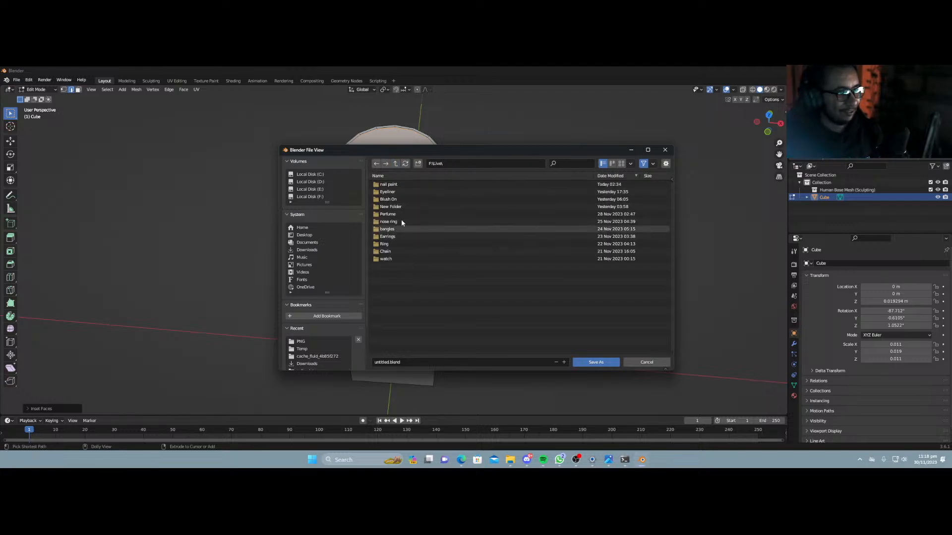
pyautogui.click(418, 163)
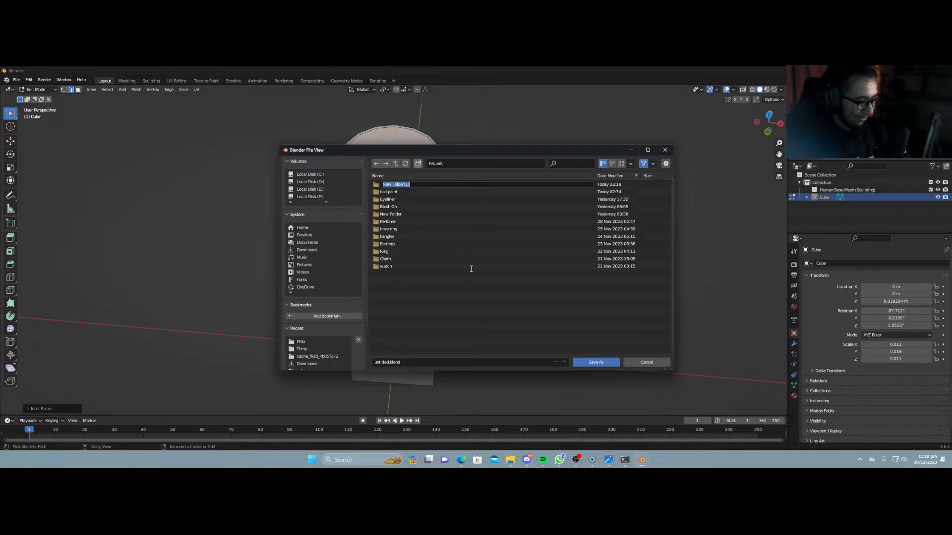
pyautogui.write('Lips')
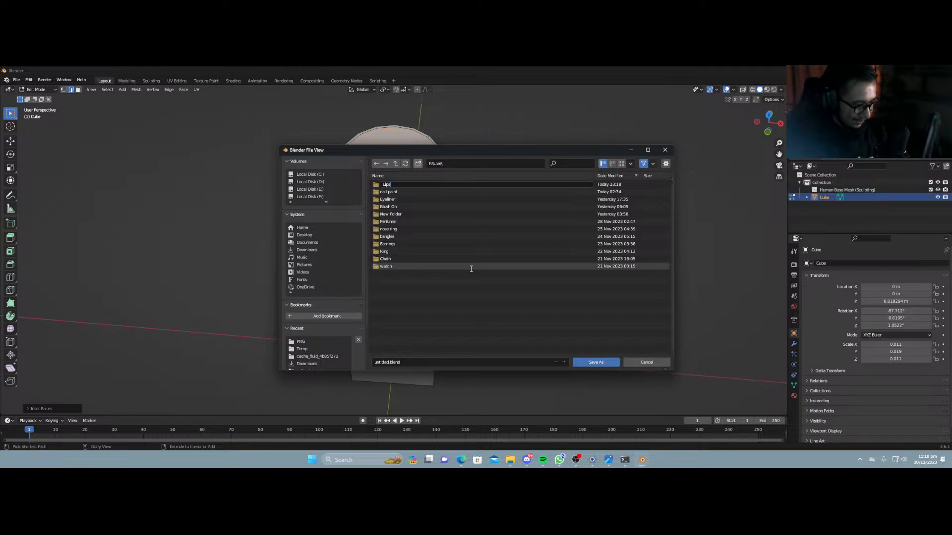
pyautogui.write('tick')
pyautogui.press('Return')
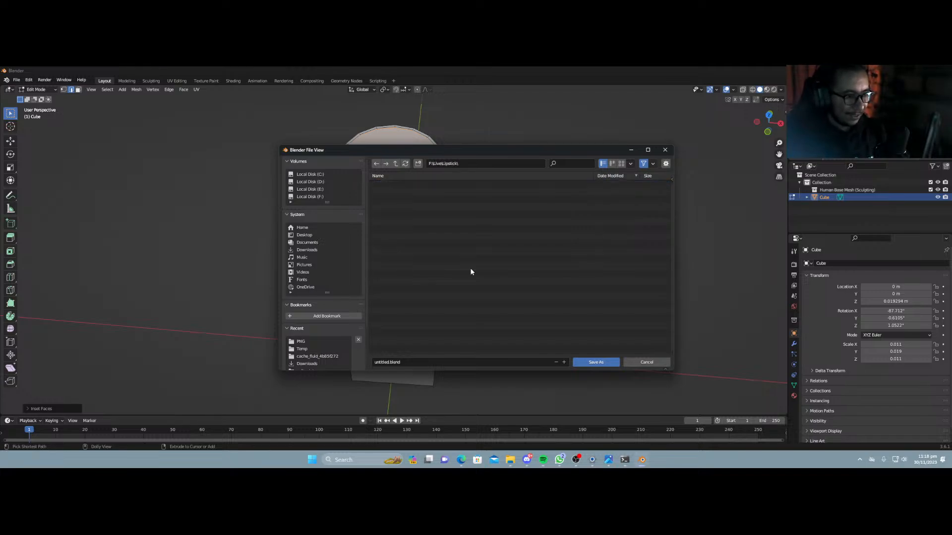
pyautogui.write('01')
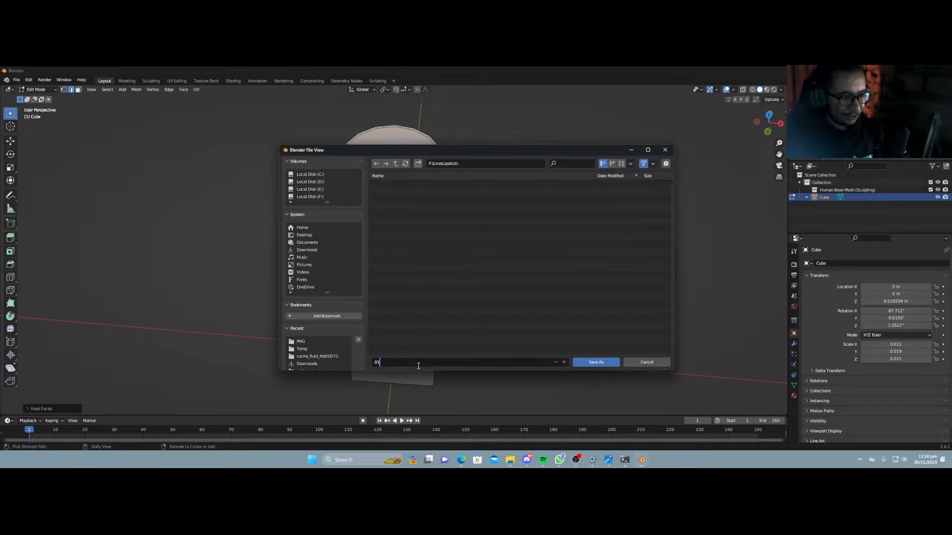
pyautogui.press('Return')
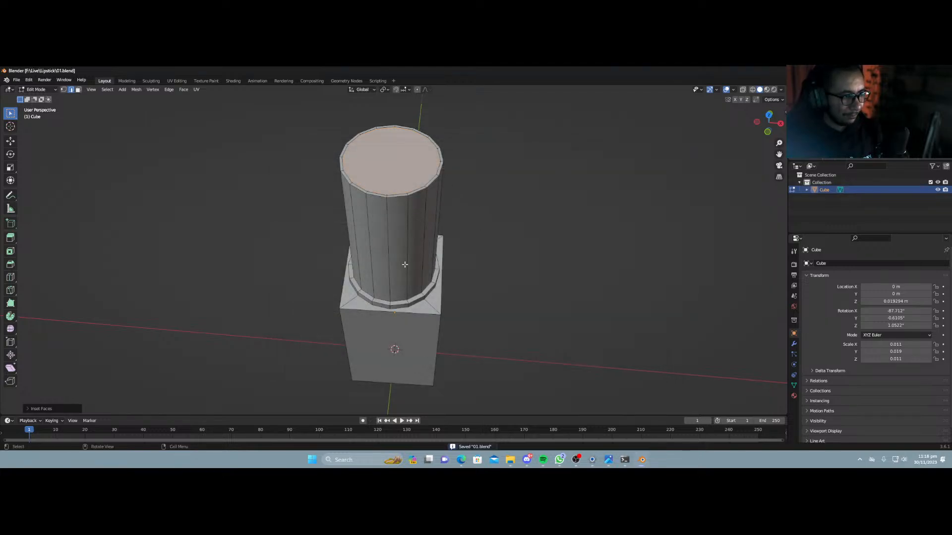
# Extrude the inset top face down inside the cylinder to hollow it, and scale the recessed floor to about 0.92.
pyautogui.moveTo(405, 265); pyautogui.dragTo(408, 241, button='middle')
pyautogui.press('e')
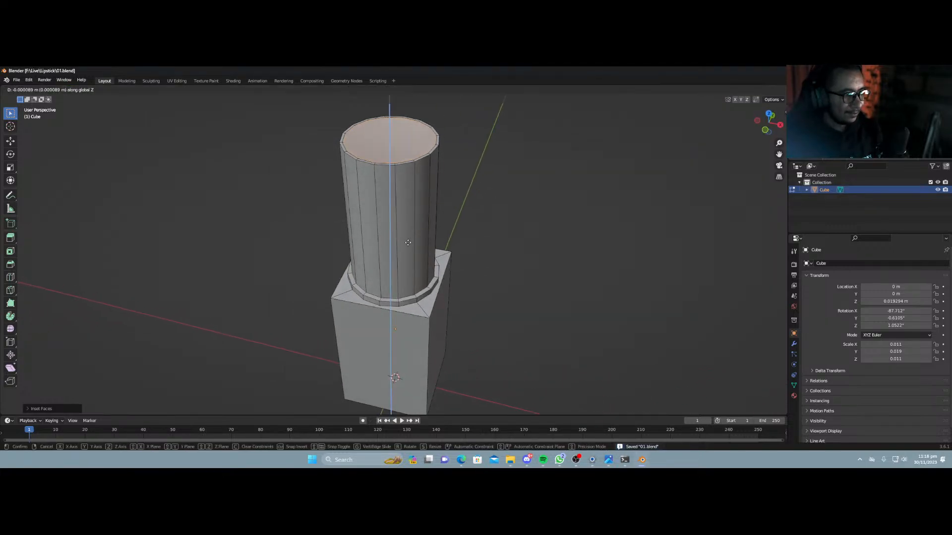
pyautogui.click(427, 336)
pyautogui.press('s')
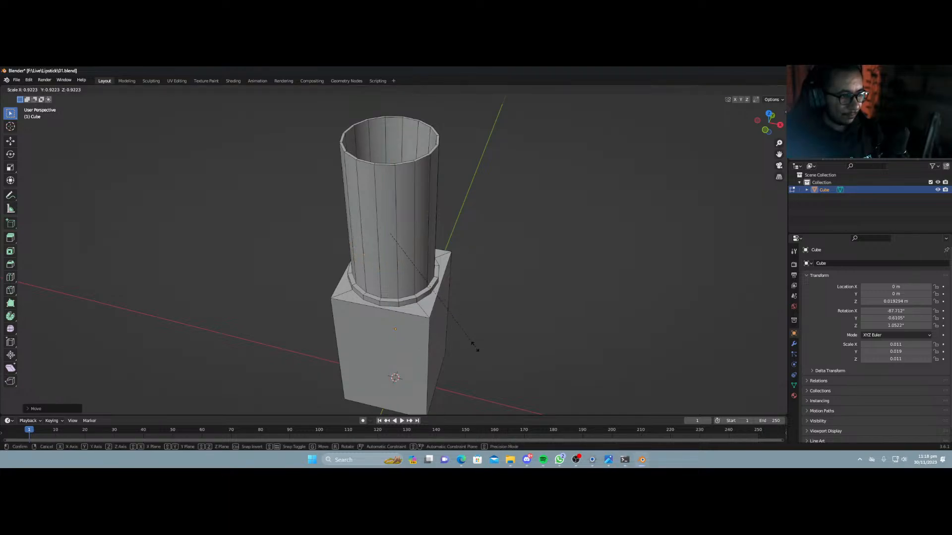
pyautogui.click(471, 344)
pyautogui.moveTo(471, 344); pyautogui.dragTo(392, 252, button='middle')
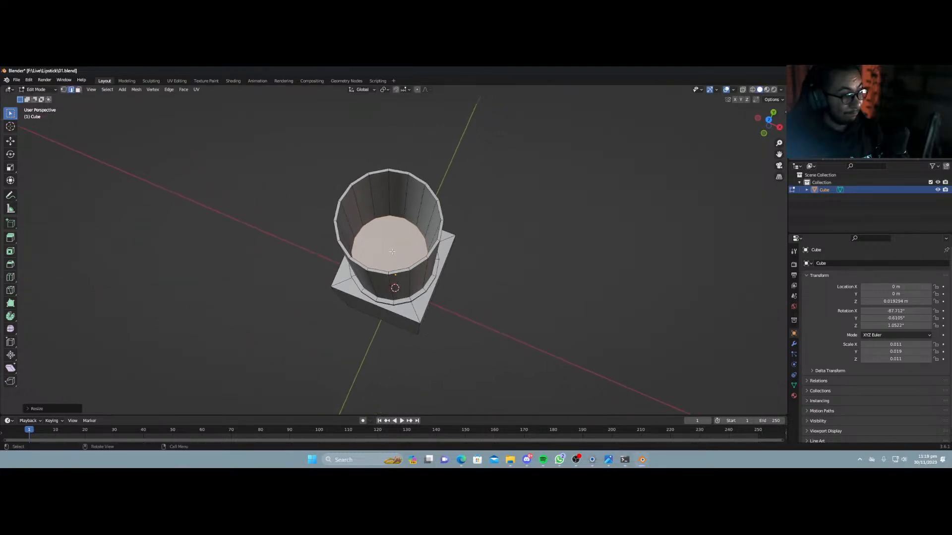
# Return to Object Mode and apply Shade Auto Smooth to the lipstick object.
pyautogui.press('Tab')
pyautogui.rightClick(394, 256)
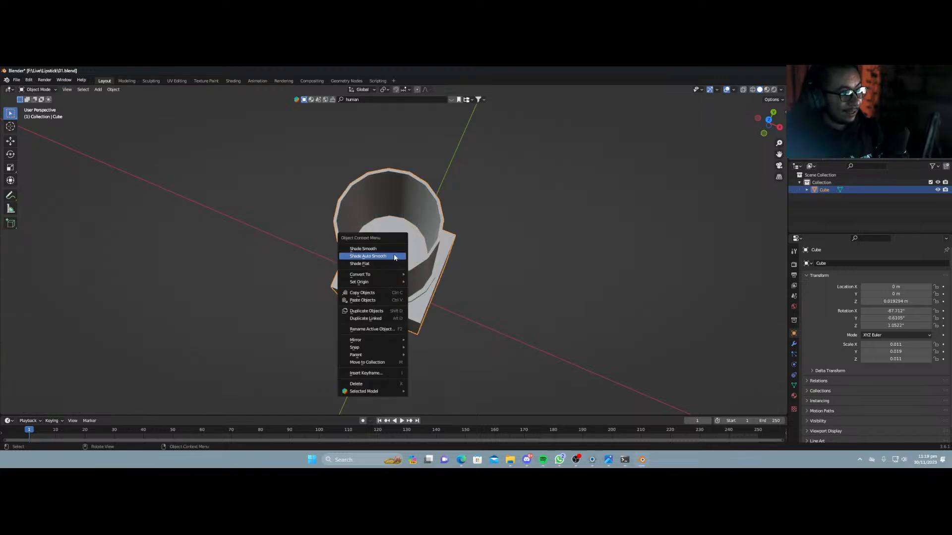
pyautogui.click(393, 254)
pyautogui.rightClick(394, 257)
pyautogui.click(394, 266)
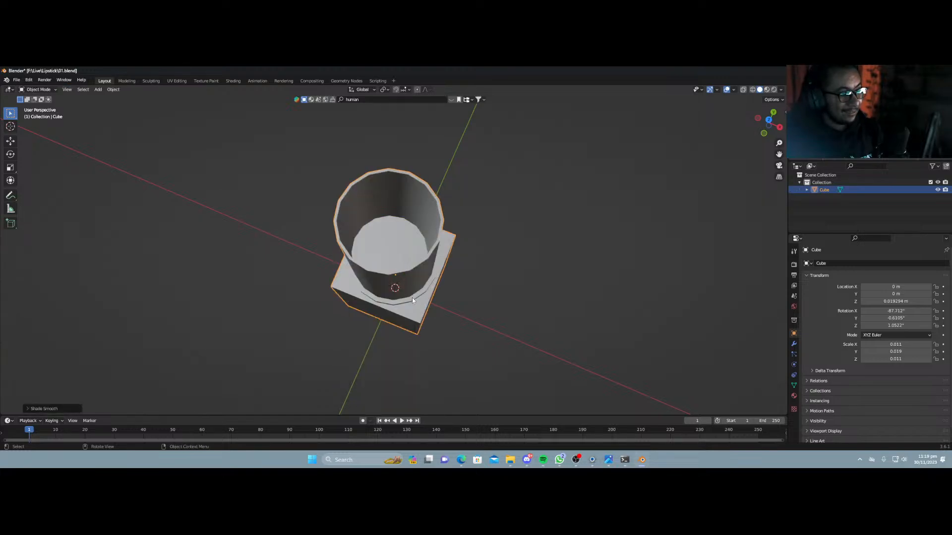
# Add a level 1 Subdivision modifier to the lipstick object and enter Edit Mode.
pyautogui.moveTo(413, 300)
pyautogui.mouseDown(button='middle')
pyautogui.moveTo(412, 270)
pyautogui.moveTo(412, 322)
pyautogui.mouseUp(button='middle')
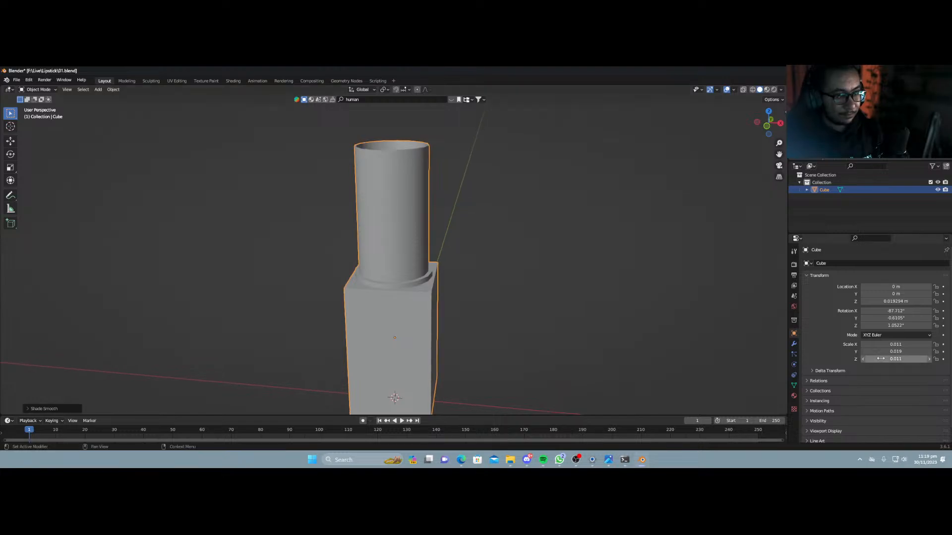
pyautogui.click(793, 345)
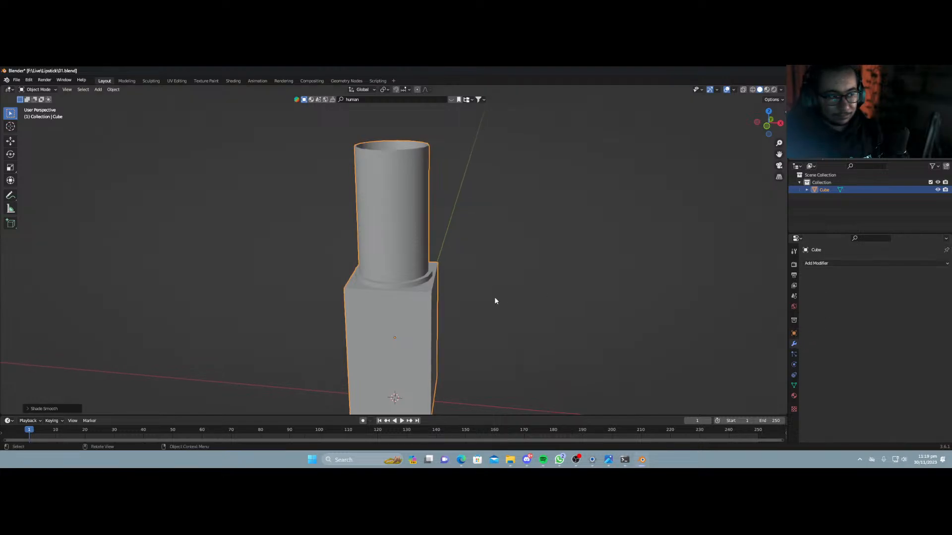
pyautogui.hotkey('ctrl', '1')
pyautogui.press('Tab')
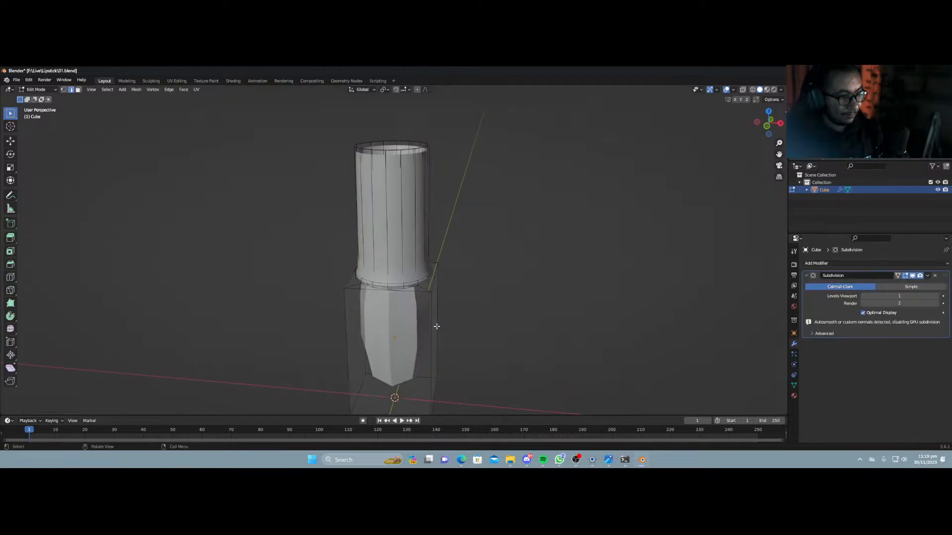
# Try to add supporting edge loops close to the block's upper and lower edges.
pyautogui.hotkey('ctrl', 'r')
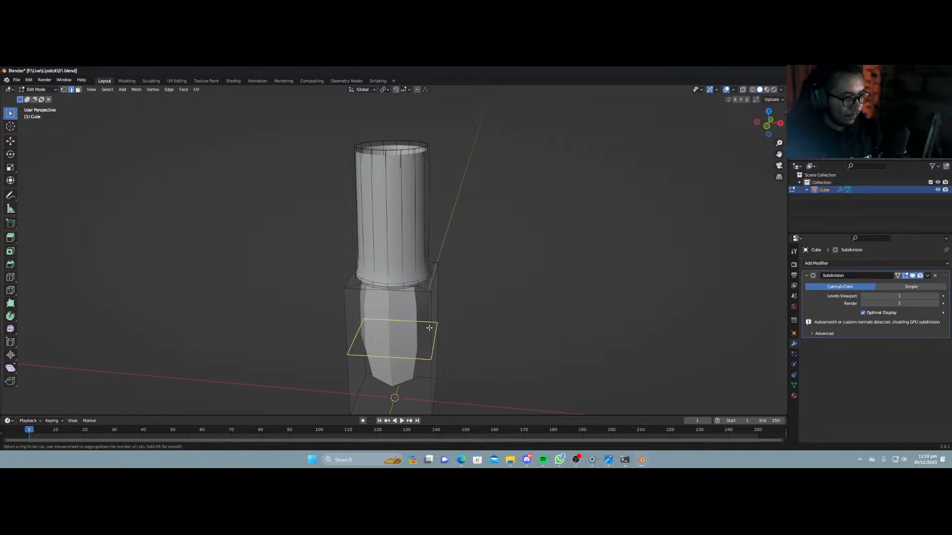
pyautogui.click(430, 342)
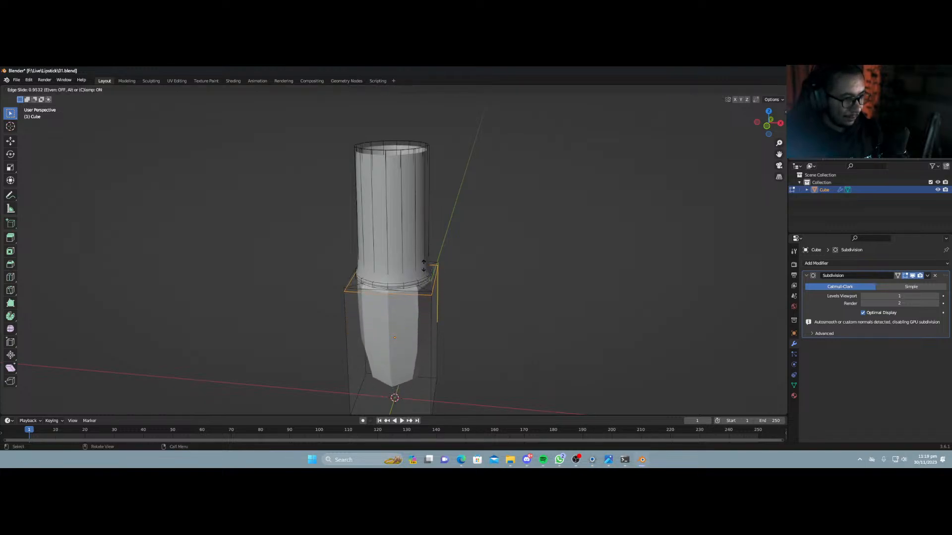
pyautogui.click(430, 279)
pyautogui.hotkey('ctrl', 'r')
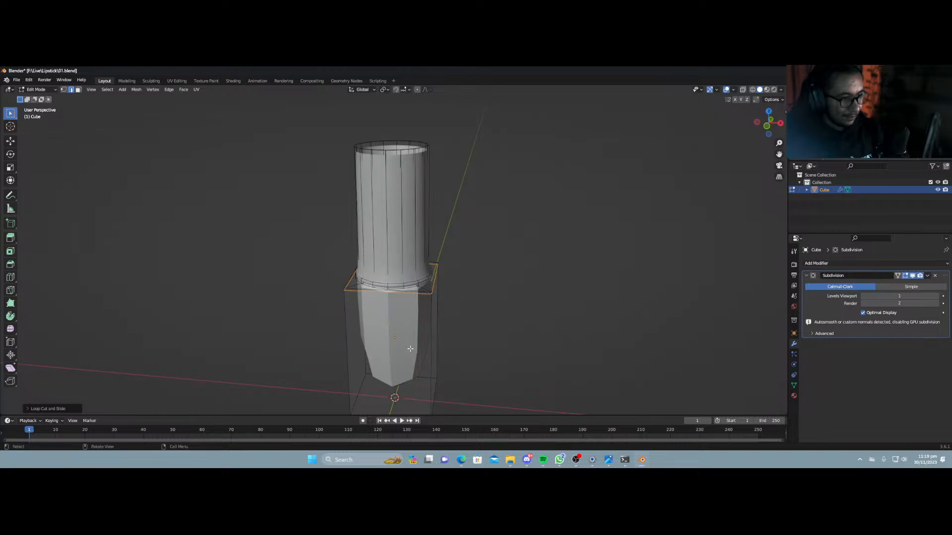
pyautogui.click(430, 331)
pyautogui.click(429, 392)
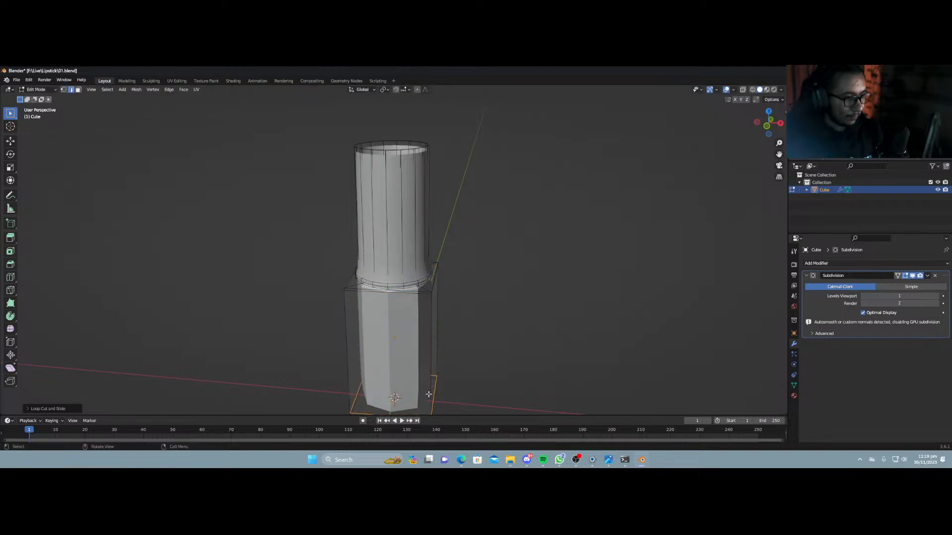
pyautogui.moveTo(430, 392); pyautogui.dragTo(373, 334, button='middle')
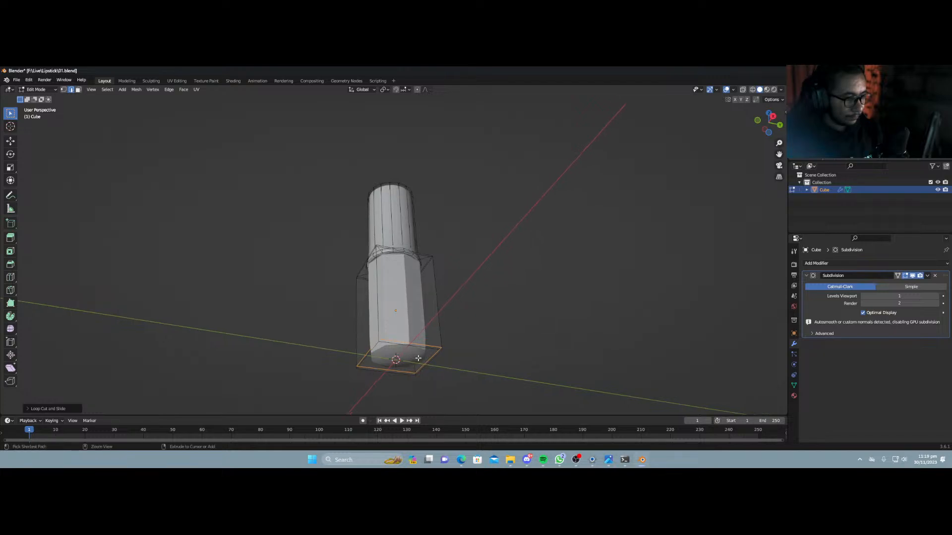
pyautogui.hotkey('ctrl', 'x')
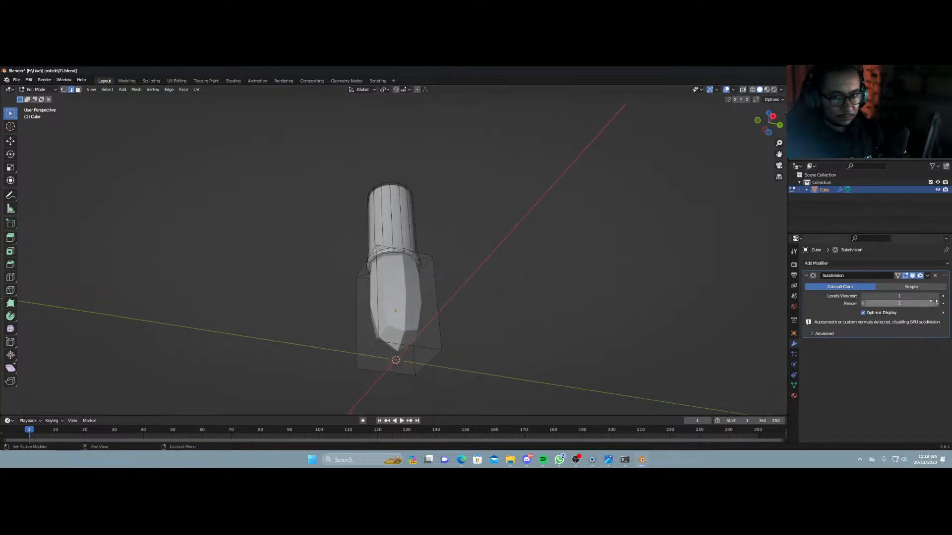
# Remove the Subdivision modifier from the lipstick base and return to Object Mode.
pyautogui.click(934, 276)
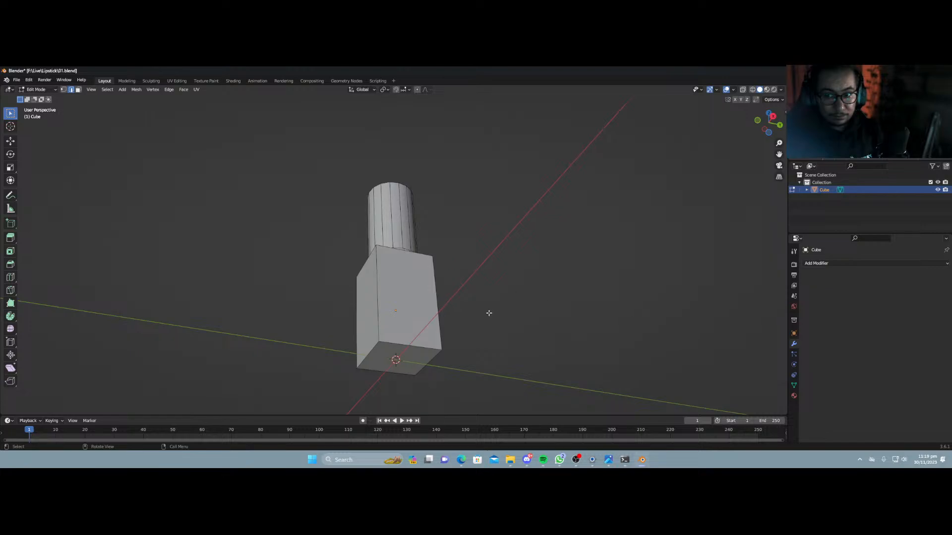
pyautogui.moveTo(489, 313); pyautogui.dragTo(544, 361, button='middle')
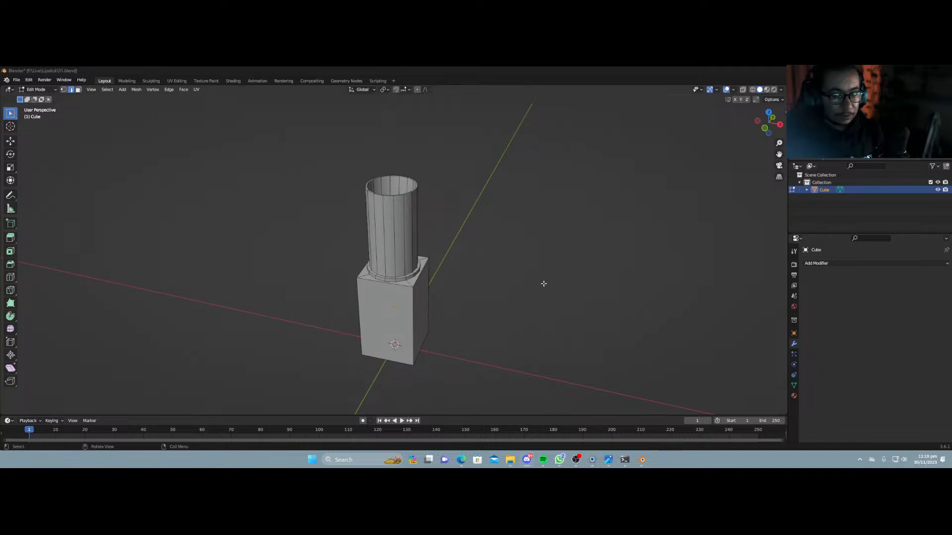
pyautogui.scroll(3, 409, 252)
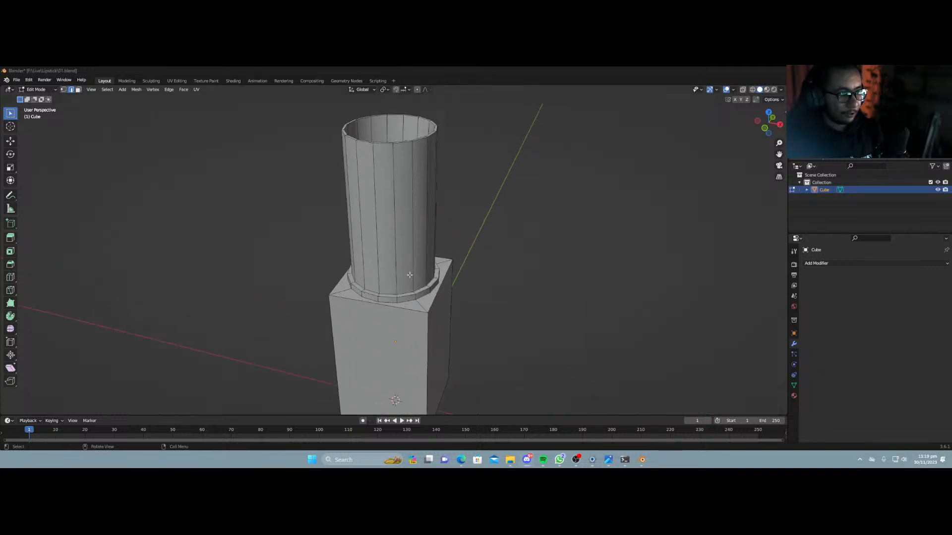
pyautogui.press('Tab')
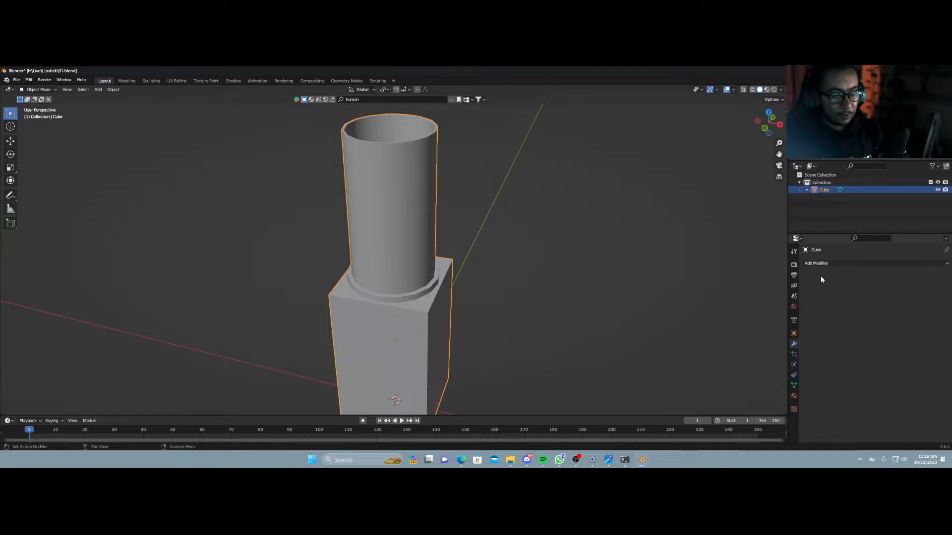
# Add a Bevel modifier to the lipstick base with 4 segments and an amount of 0.49 m.
pyautogui.click(824, 263)
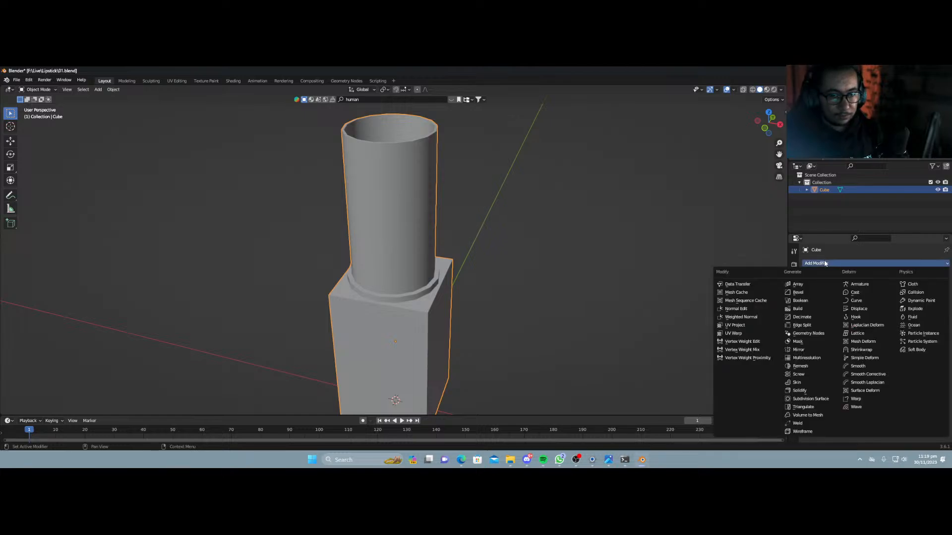
pyautogui.click(814, 293)
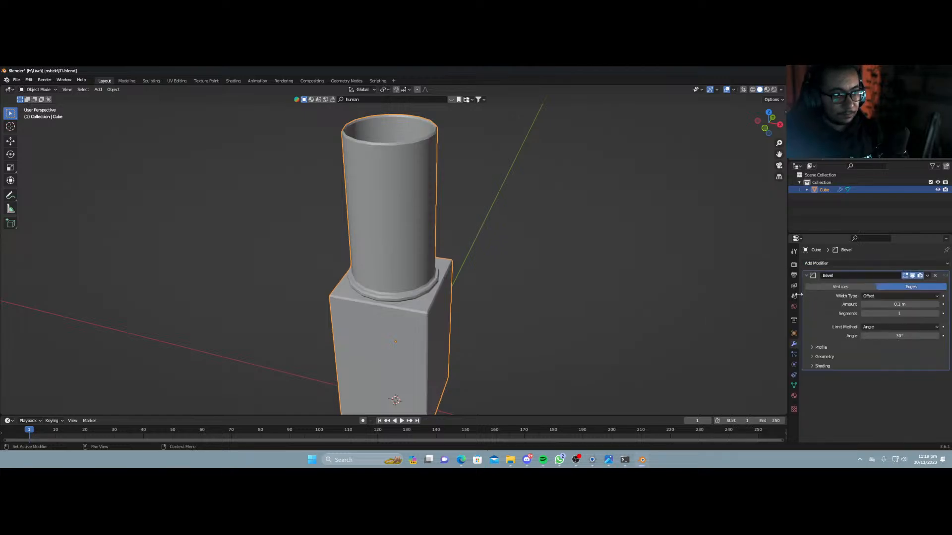
pyautogui.click(898, 313)
pyautogui.press('Return')
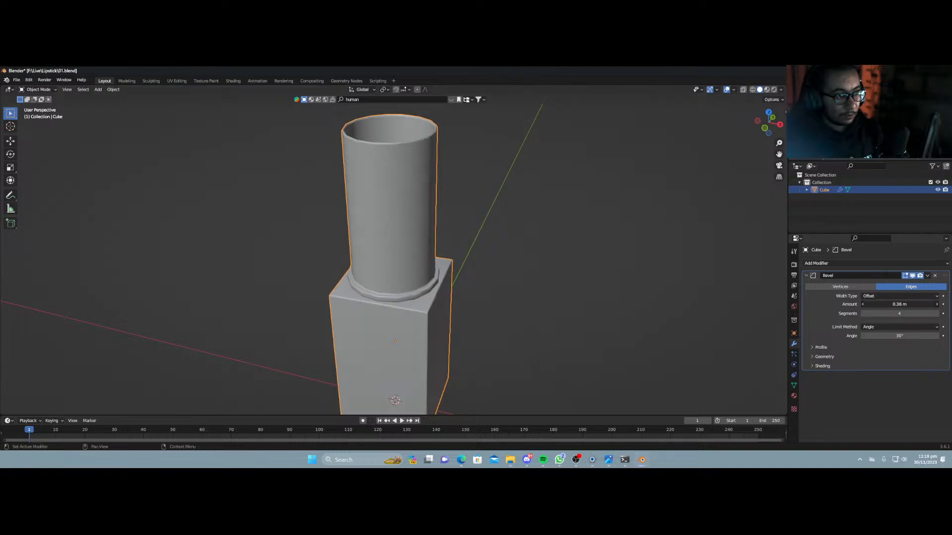
pyautogui.moveTo(454, 248); pyautogui.dragTo(483, 213, button='middle')
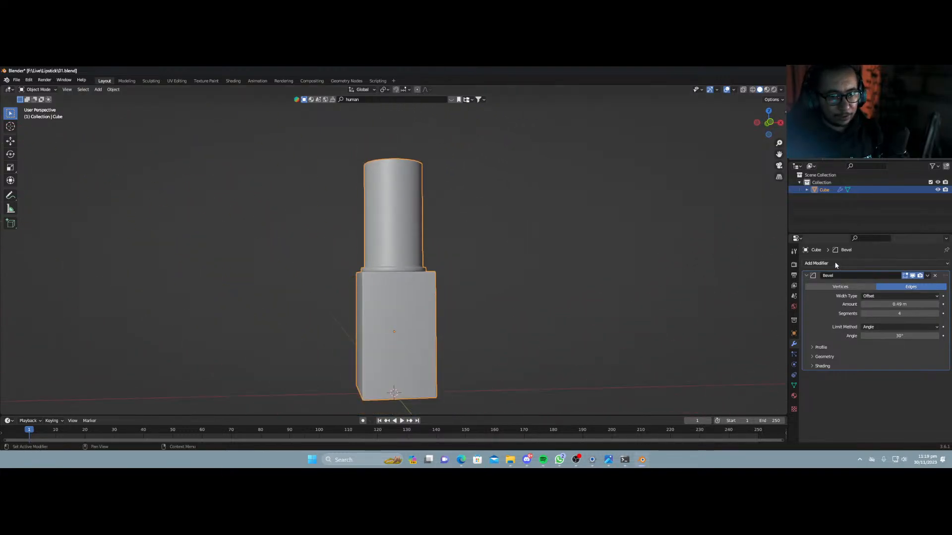
# Add a level 1 Subdivision modifier after the Bevel on the lipstick base.
pyautogui.hotkey('ctrl', '1')
pyautogui.moveTo(419, 288); pyautogui.dragTo(391, 282, button='middle')
pyautogui.scroll(3, 391, 283)
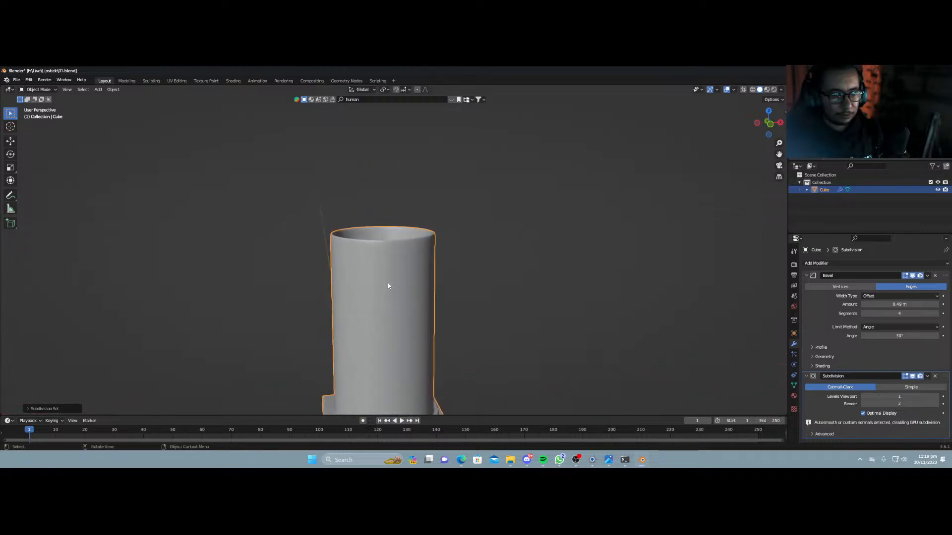
# Place the 3D cursor on the recessed floor inside the hollow tube.
pyautogui.press('KP_1')
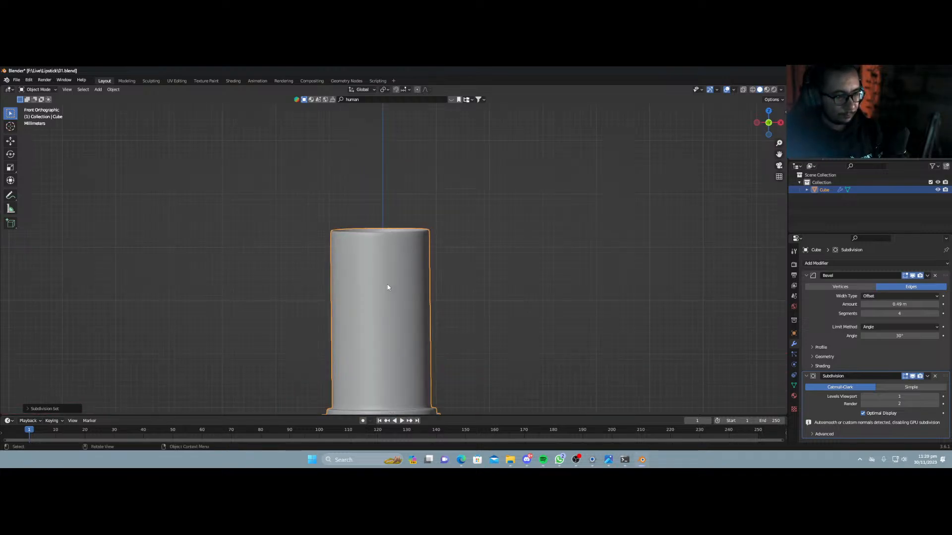
pyautogui.moveTo(386, 258); pyautogui.dragTo(379, 323, button='middle')
pyautogui.rightClick(377, 316)
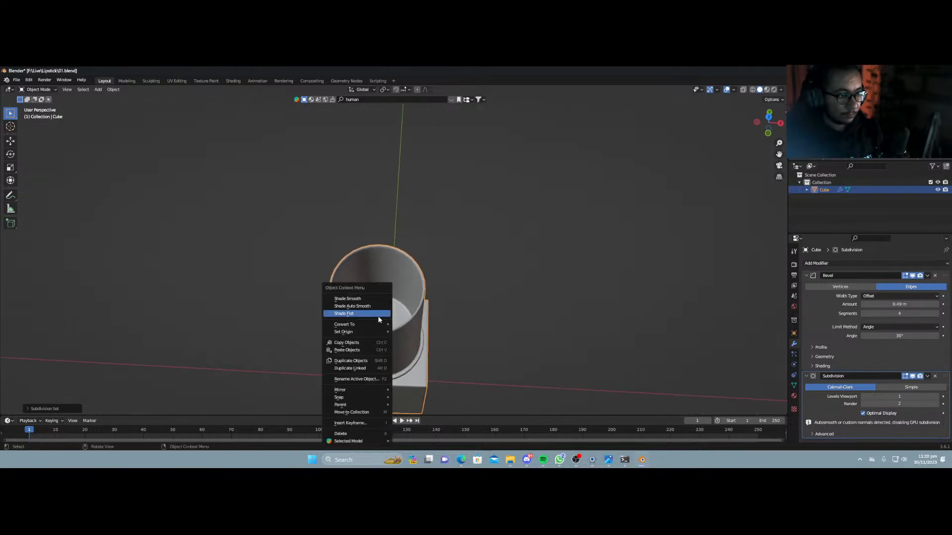
pyautogui.press('Escape')
pyautogui.keyDown('shift'); pyautogui.rightClick(378, 316); pyautogui.keyUp('shift')
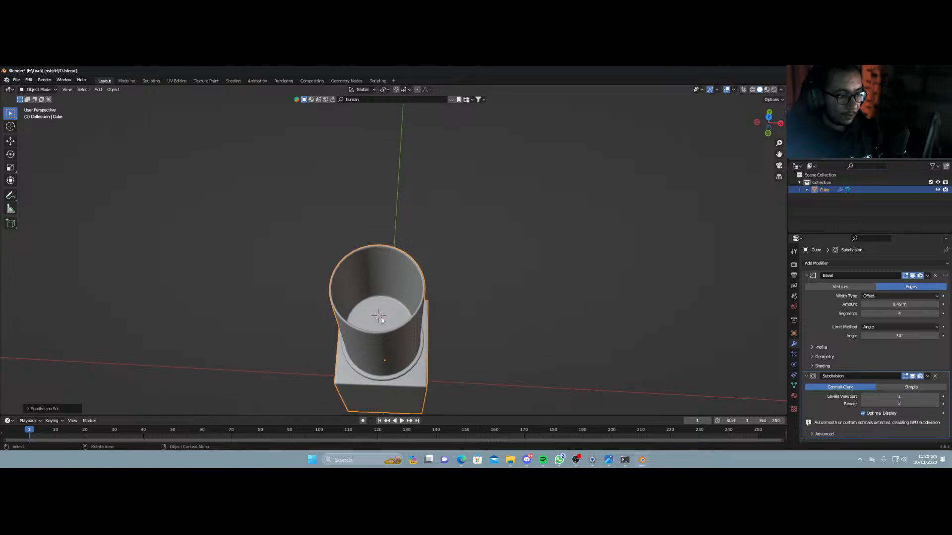
# In front view, add a mesh cylinder at the 3D cursor and scale it down to fit inside the tube.
pyautogui.press('KP_1')
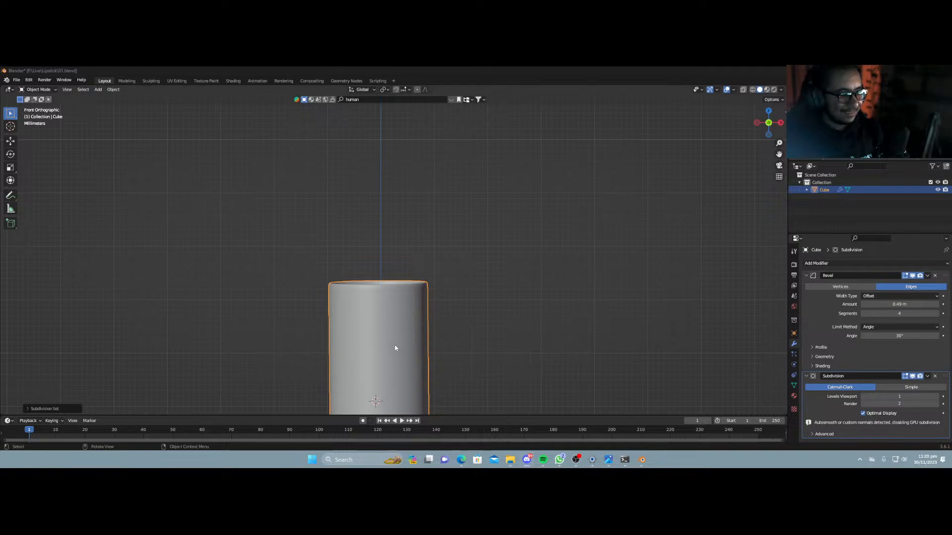
pyautogui.moveTo(395, 349); pyautogui.dragTo(425, 289, button='middle')
pyautogui.press('KP_1')
pyautogui.hotkey('shift', 'a')
pyautogui.moveTo(395, 299)
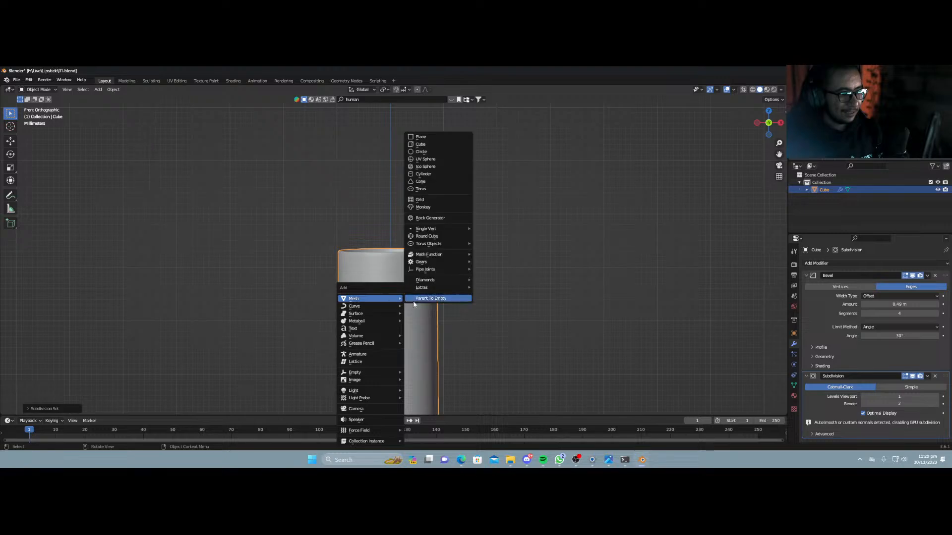
pyautogui.click(441, 174)
pyautogui.press('s')
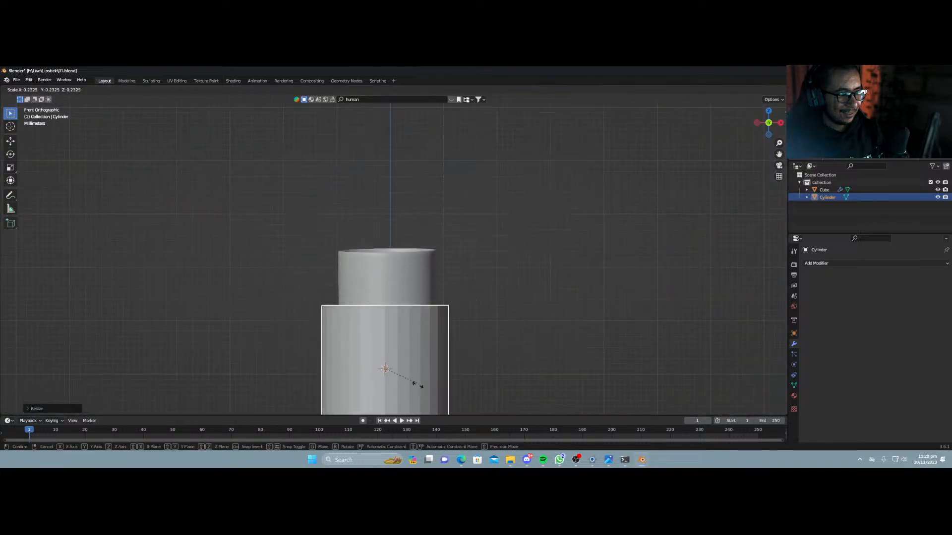
pyautogui.click(397, 389)
# Move the new cylinder up along Z until it sticks out of the tube opening, and enlarge it slightly.
pyautogui.press('g')
pyautogui.press('z')
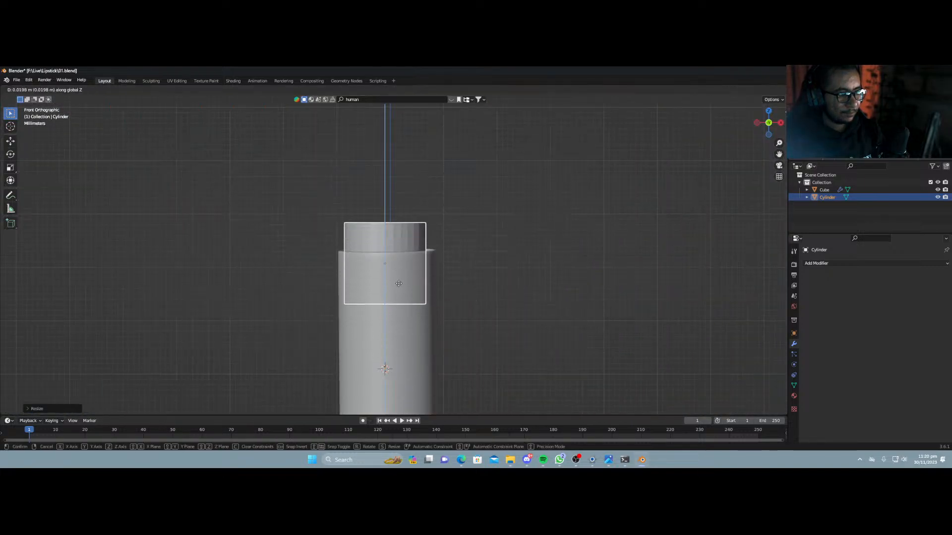
pyautogui.click(398, 275)
pyautogui.press('s')
pyautogui.click(421, 299)
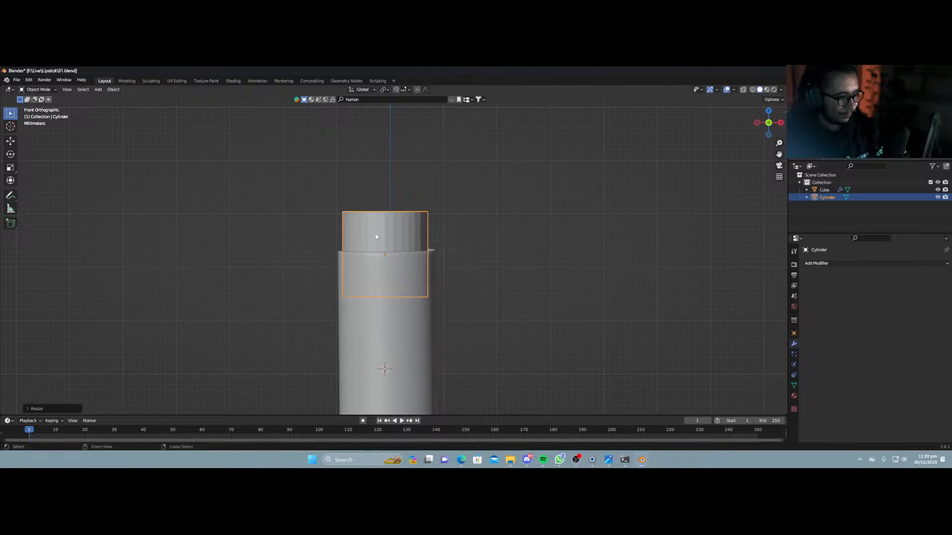
# Add a level 1 Subdivision modifier to the new cylinder and enter Edit Mode.
pyautogui.hotkey('ctrl', '1')
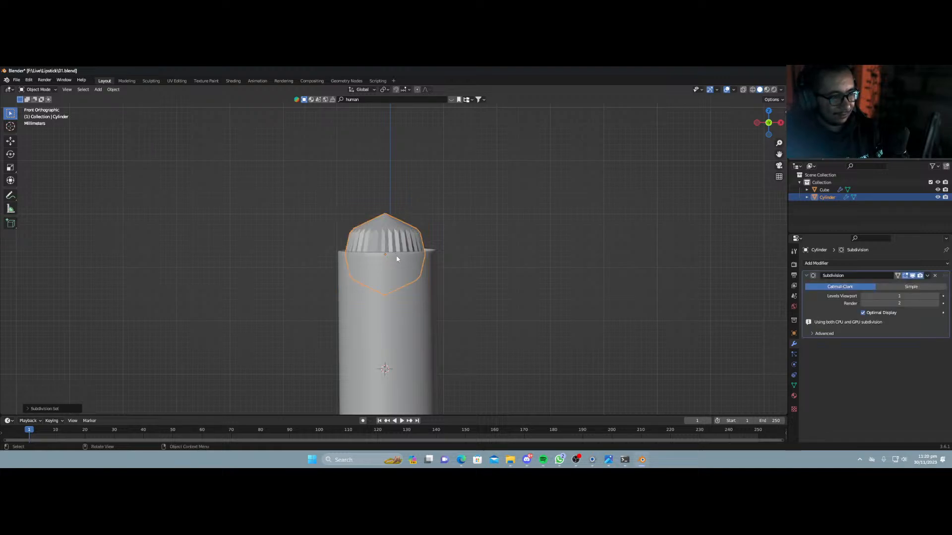
pyautogui.moveTo(397, 259); pyautogui.dragTo(392, 295, button='middle')
pyautogui.press('Tab')
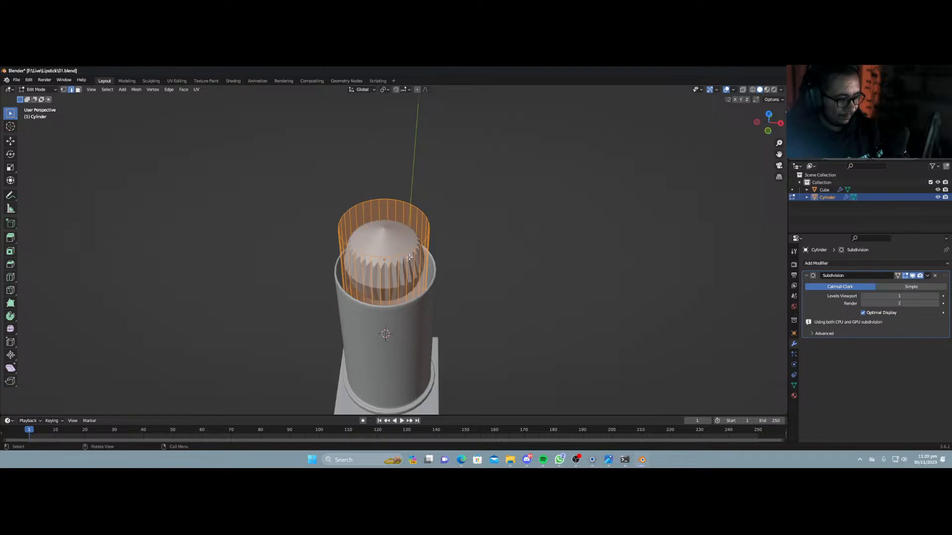
# Select the new cylinder's top face and inset it by about 0.19 m.
pyautogui.press('i')
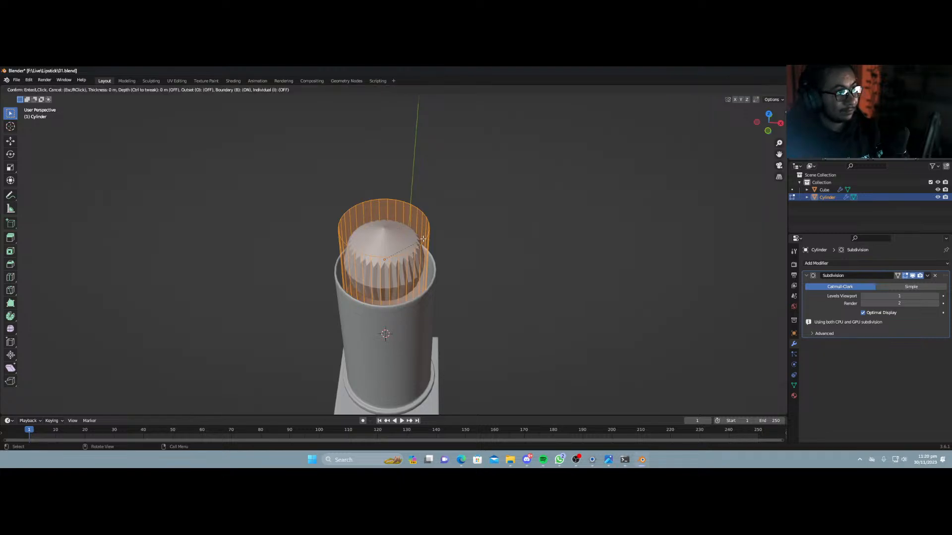
pyautogui.rightClick(423, 239)
pyautogui.click(410, 243)
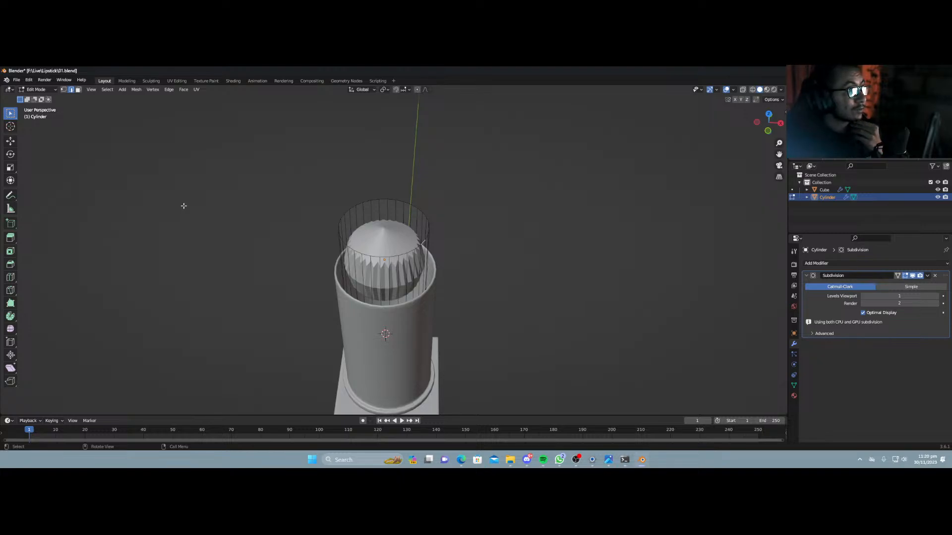
pyautogui.keyDown('alt'); pyautogui.click(408, 253); pyautogui.keyUp('alt')
pyautogui.click(394, 240)
pyautogui.hotkey('ctrl', 'z')
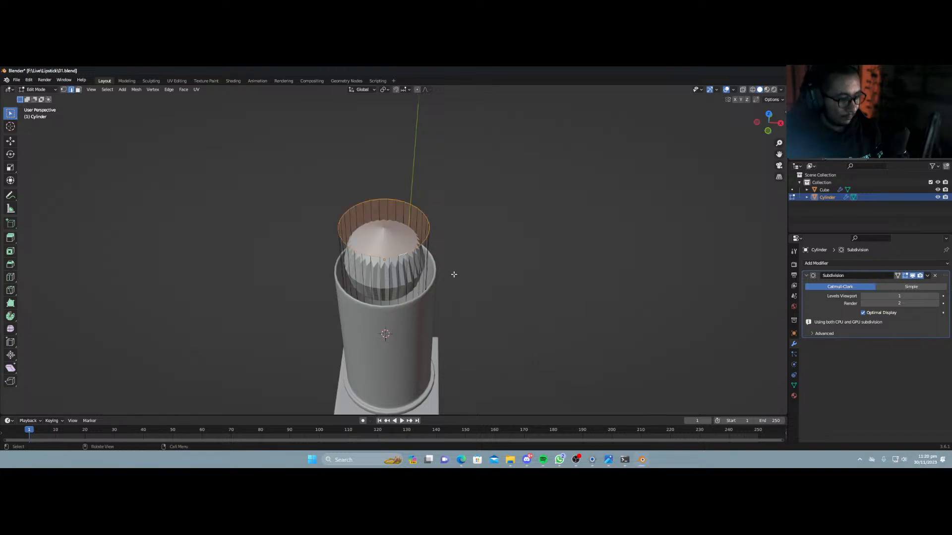
pyautogui.press('i')
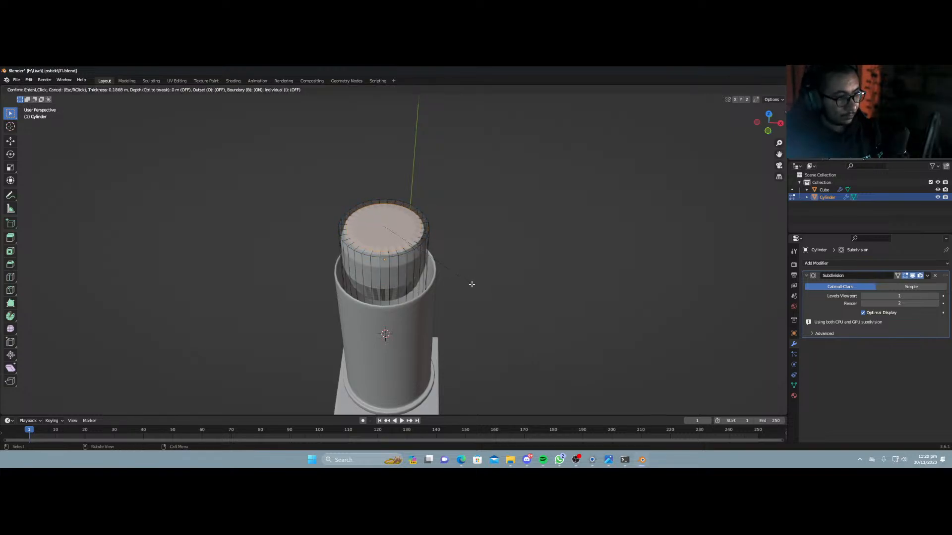
pyautogui.click(470, 284)
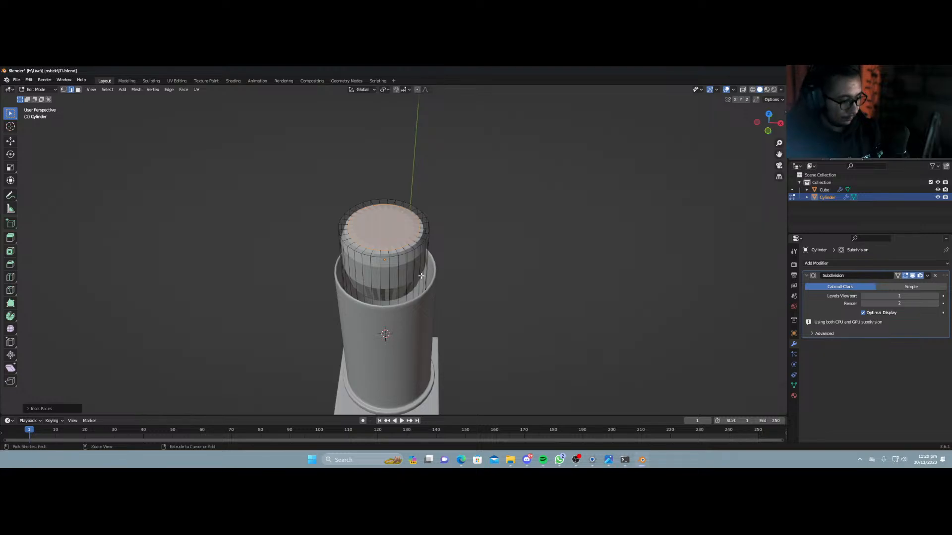
# Add an edge loop around the new cylinder's side and slide it down towards its lower edge.
pyautogui.hotkey('ctrl', 'r')
pyautogui.click(421, 277)
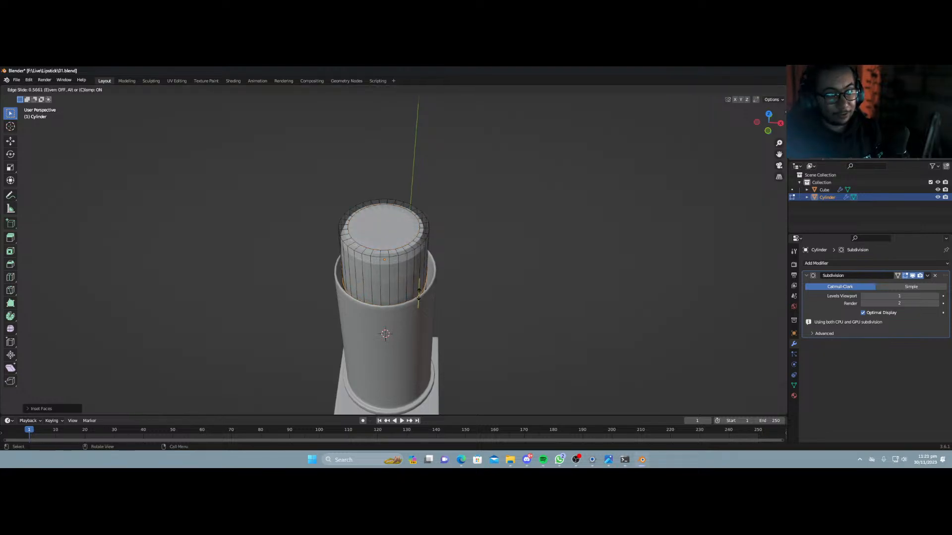
pyautogui.click(419, 304)
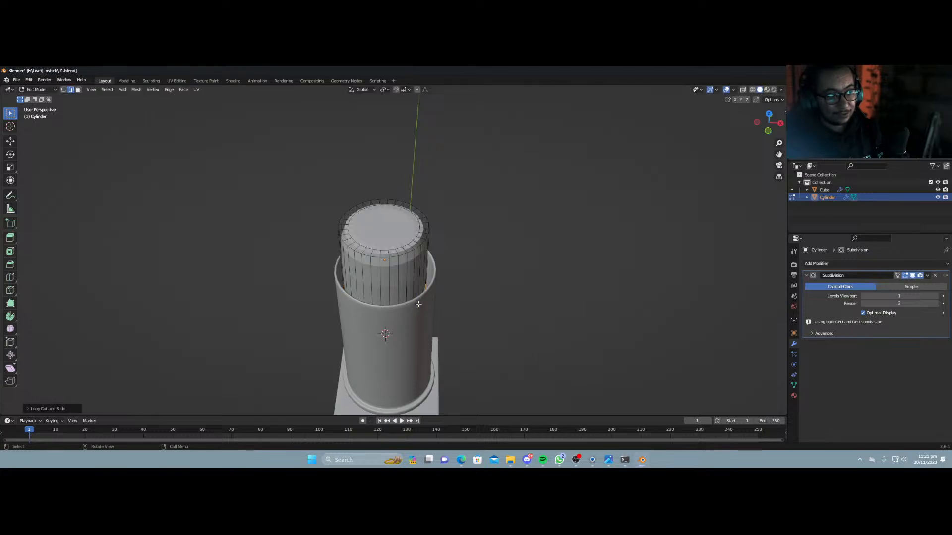
# Select the bullet cylinder's top face, raise it along Z well above the tube opening, and scale it down to taper the tip.
pyautogui.click(390, 237)
pyautogui.click(78, 89)
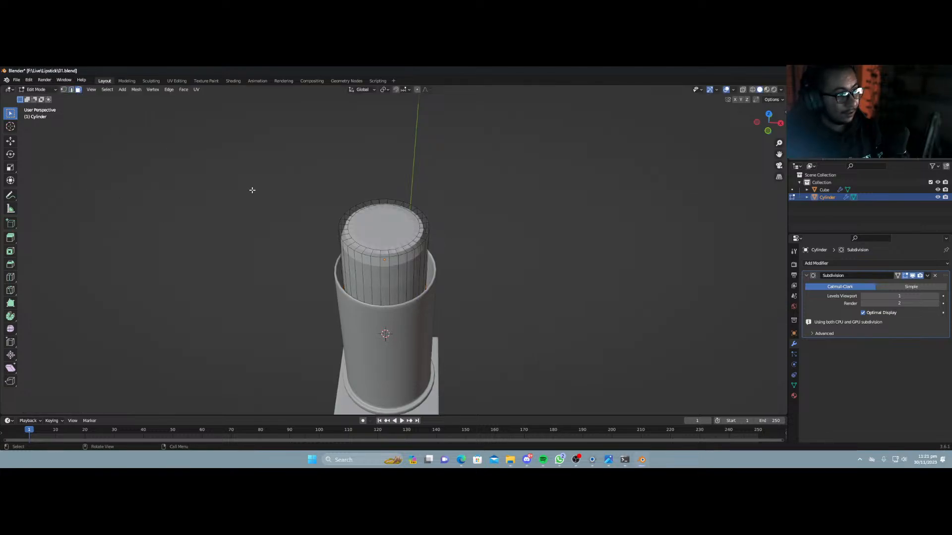
pyautogui.click(399, 237)
pyautogui.moveTo(398, 310); pyautogui.dragTo(404, 282, button='middle')
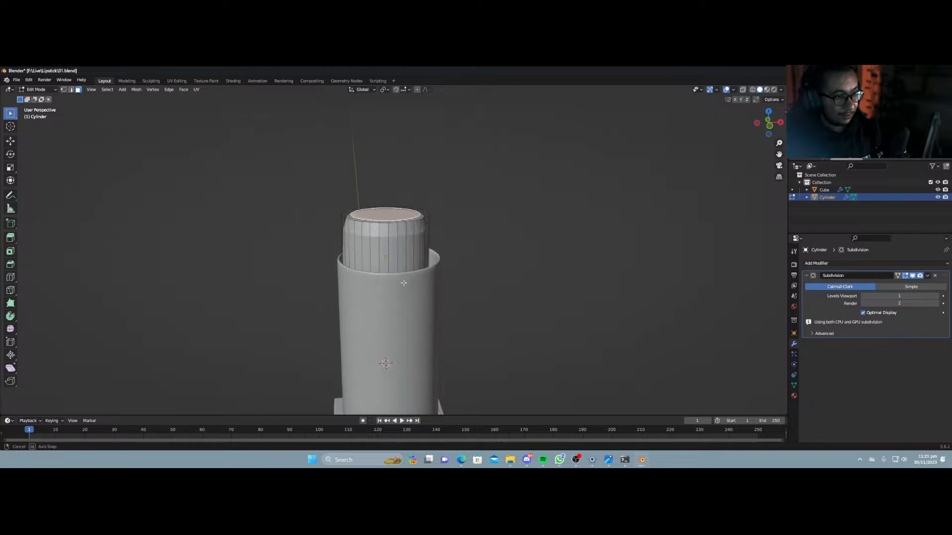
pyautogui.press('g')
pyautogui.press('z')
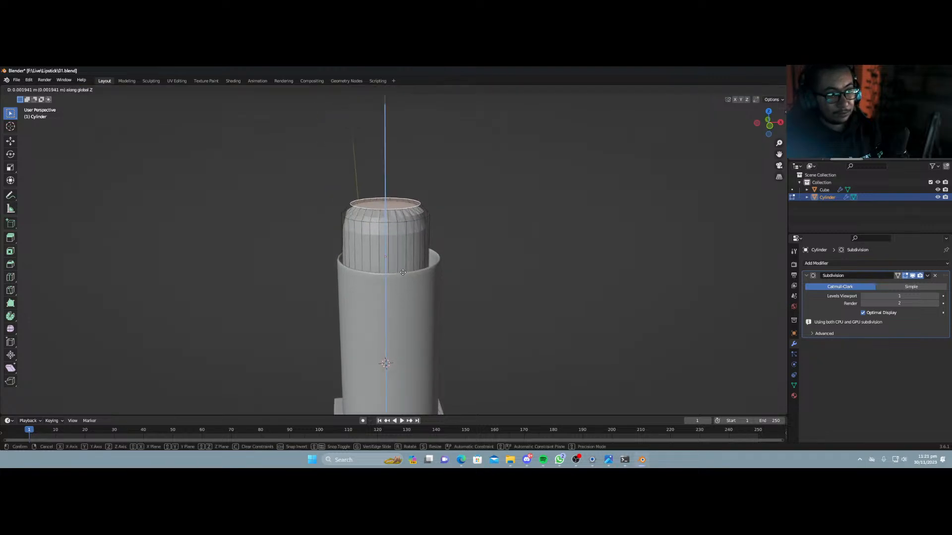
pyautogui.click(400, 243)
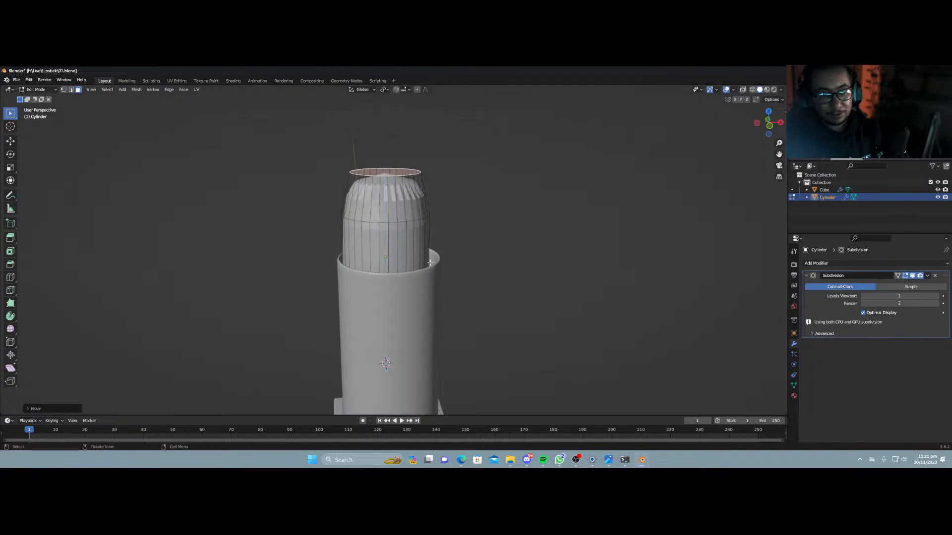
pyautogui.press('s')
pyautogui.click(440, 256)
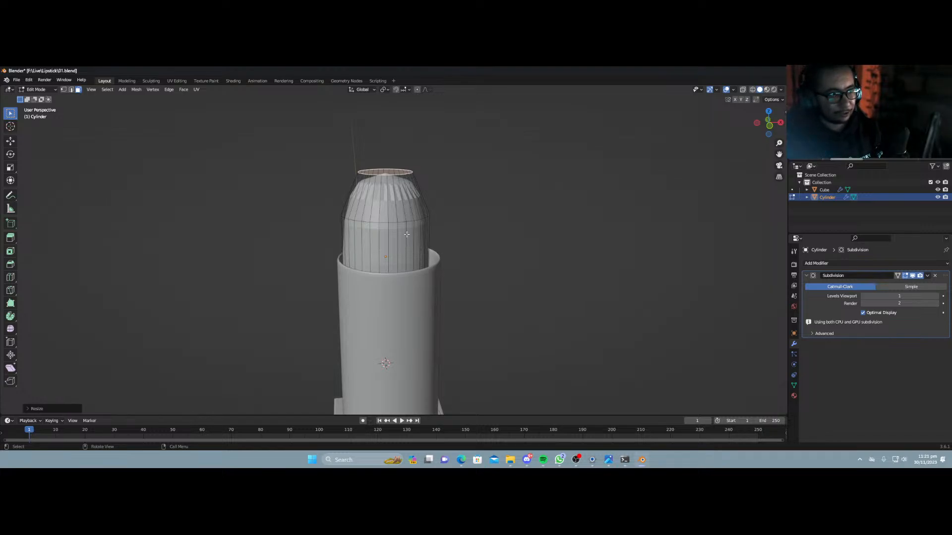
# Tilt the bullet's top face by about 13° and scale it down slightly.
pyautogui.press('r')
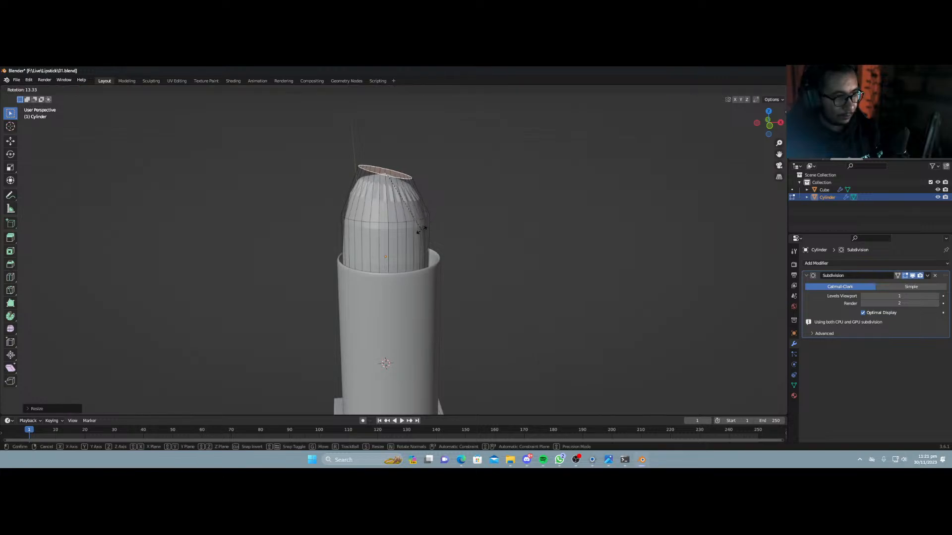
pyautogui.click(421, 229)
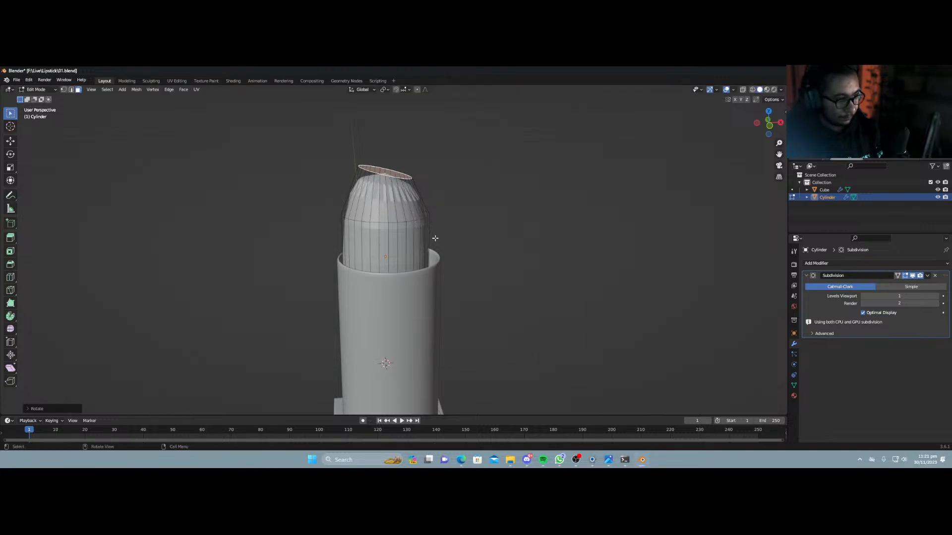
pyautogui.press('s')
pyautogui.click(418, 234)
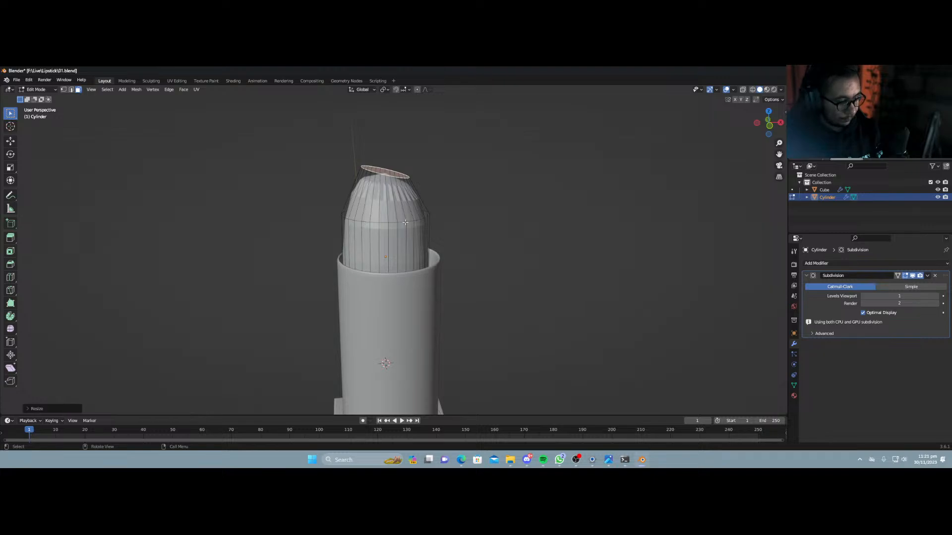
# Shift the tilted top face along negative X, raise it further along Z, and rotate it slightly for a slanted tip.
pyautogui.press('g')
pyautogui.press('y')
pyautogui.press('x')
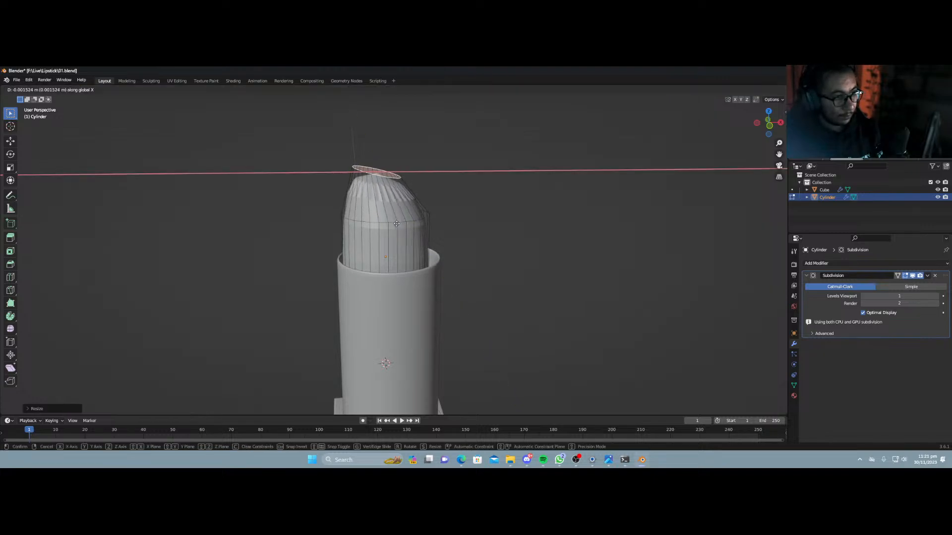
pyautogui.click(396, 224)
pyautogui.press('g')
pyautogui.press('z')
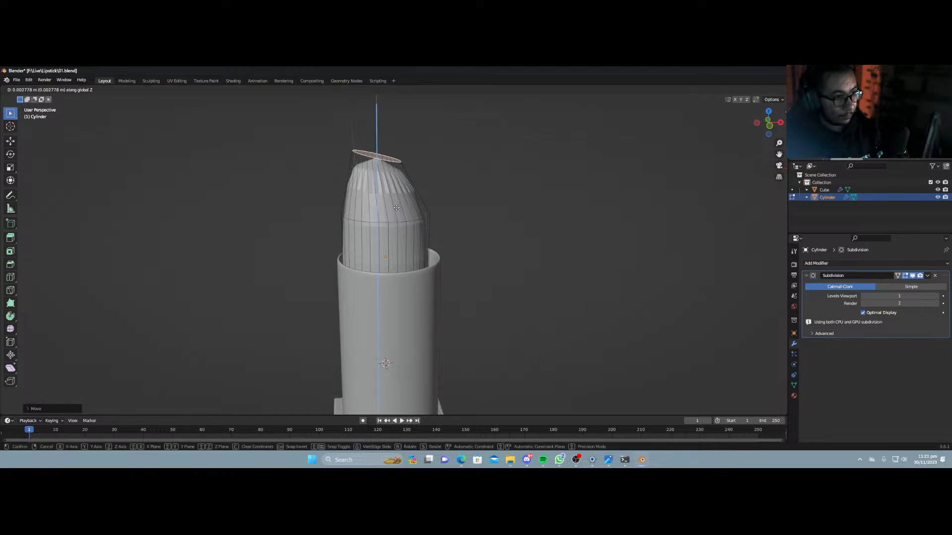
pyautogui.click(398, 196)
pyautogui.press('r')
pyautogui.click(425, 193)
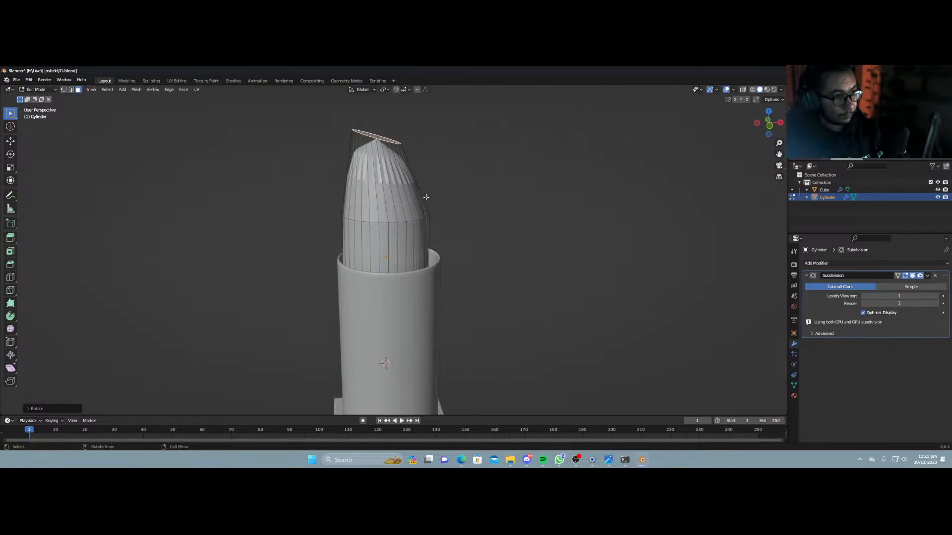
# Stretch the slanted top face along its local X axis into an oval and fine-tune its tilt.
pyautogui.moveTo(409, 227); pyautogui.dragTo(406, 272, button='middle')
pyautogui.press('s')
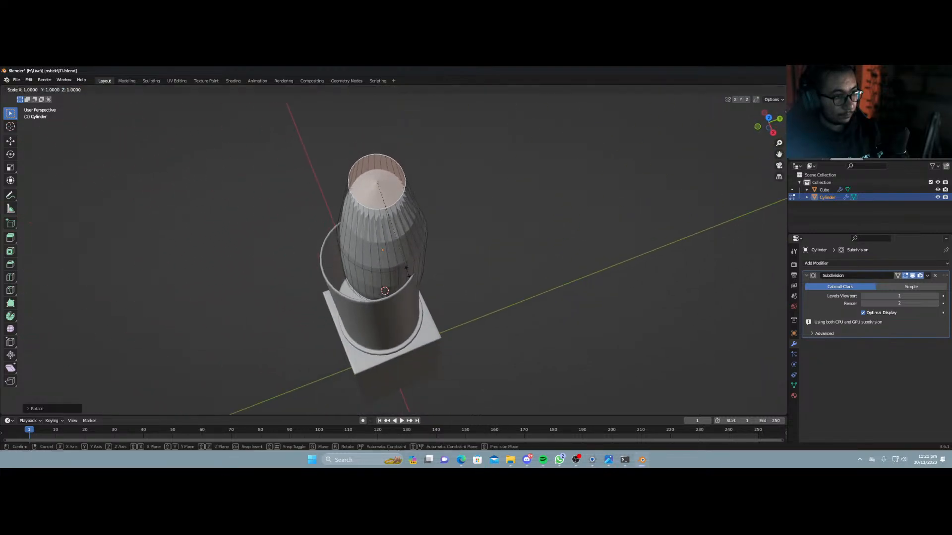
pyautogui.press('x')
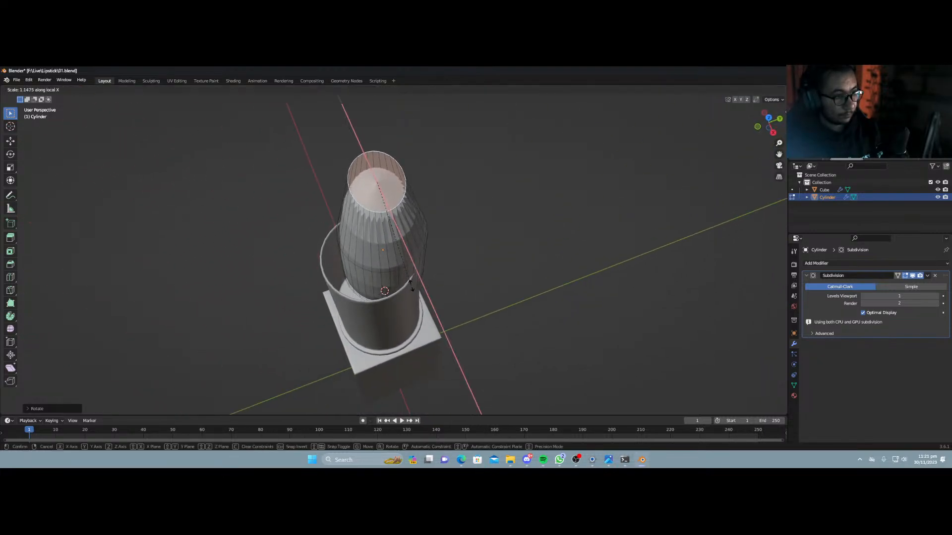
pyautogui.click(411, 292)
pyautogui.moveTo(388, 303); pyautogui.dragTo(447, 263, button='middle')
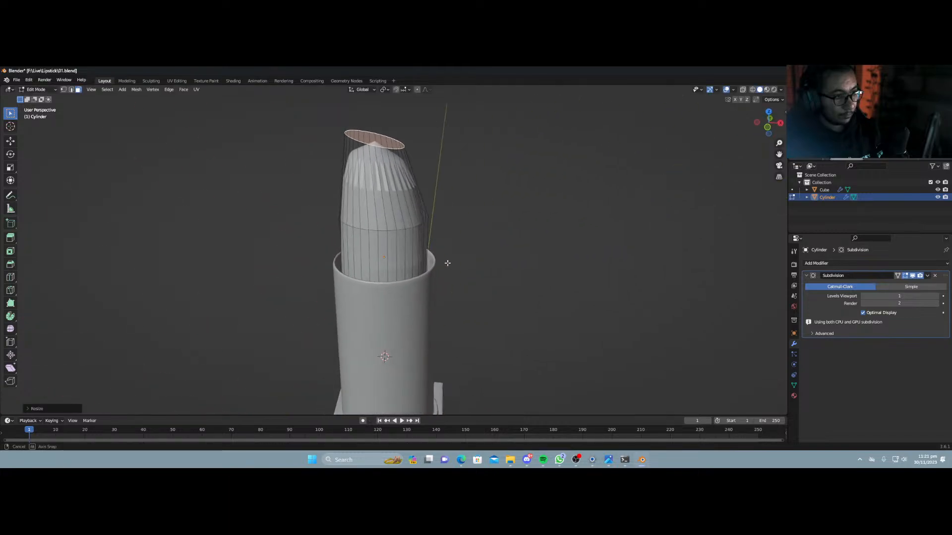
pyautogui.press('r')
pyautogui.click(448, 255)
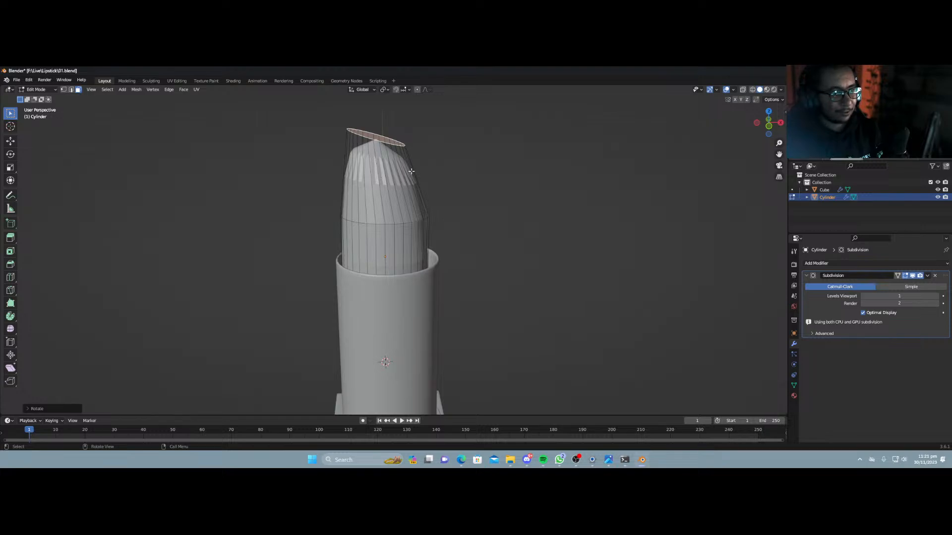
# Add an edge loop around the bullet's upper section and slide it up close to the slanted rim.
pyautogui.hotkey('ctrl', 'r')
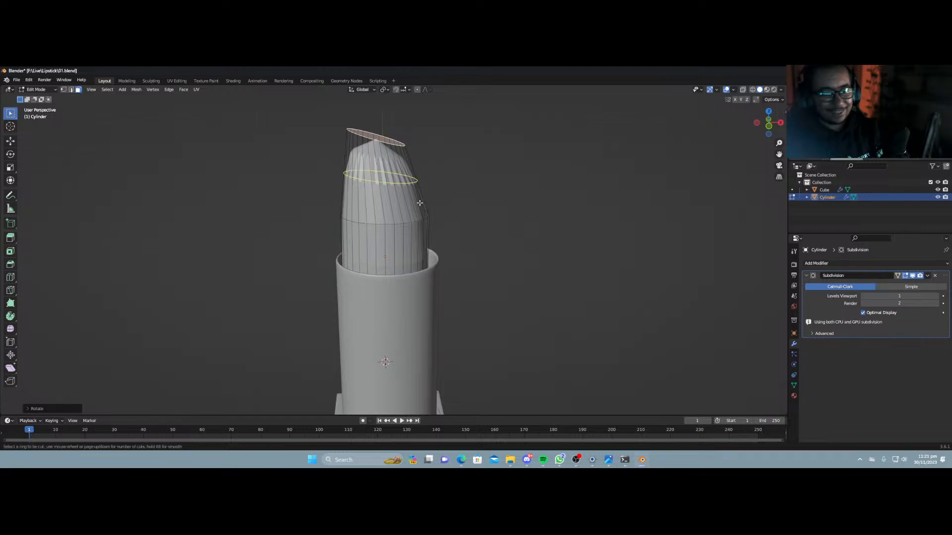
pyautogui.click(422, 204)
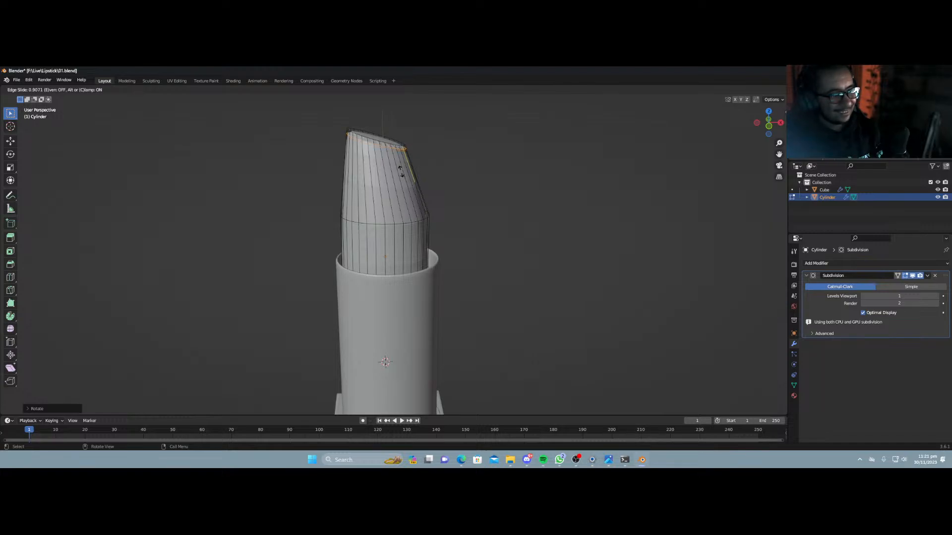
pyautogui.click(401, 171)
# Return to Object Mode and apply Shade Smooth to the bullet.
pyautogui.press('Tab')
pyautogui.rightClick(395, 194)
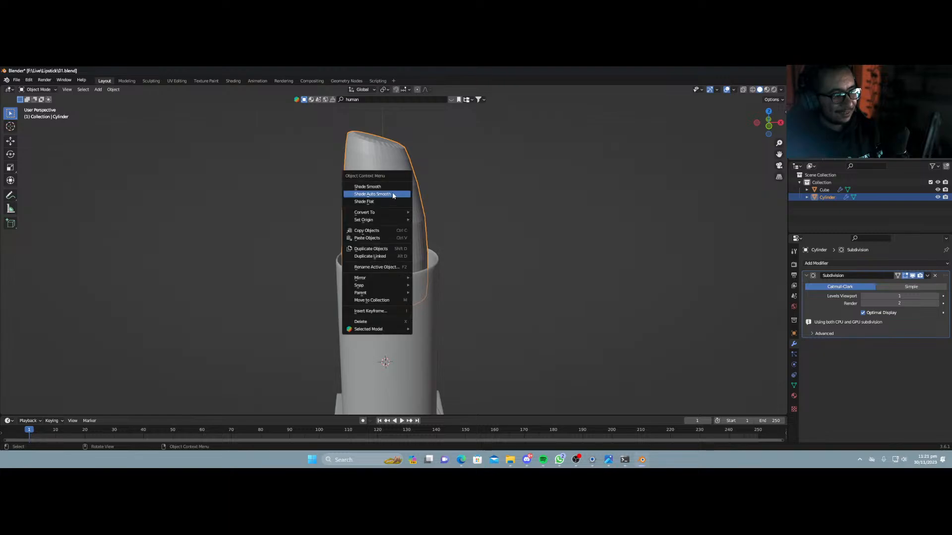
pyautogui.click(388, 187)
pyautogui.moveTo(399, 216); pyautogui.dragTo(355, 258, button='middle')
# Inset the bullet's slanted top face by about 0.23 m in Edit Mode, then return to Object Mode.
pyautogui.press('Tab')
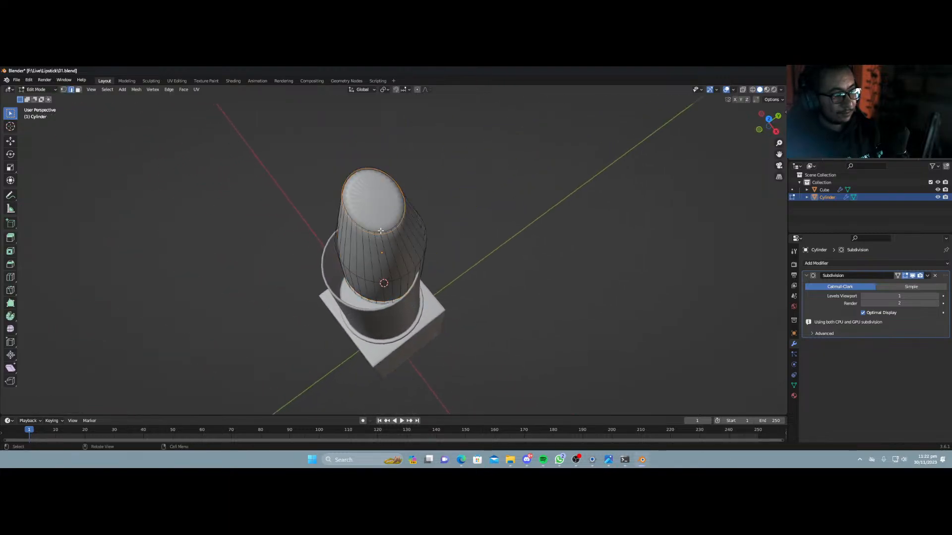
pyautogui.click(79, 90)
pyautogui.click(373, 202)
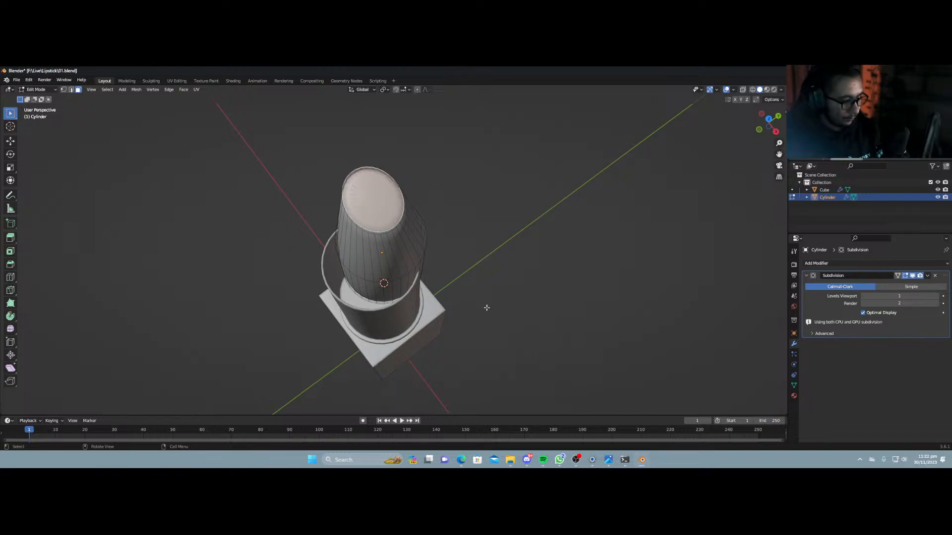
pyautogui.press('i')
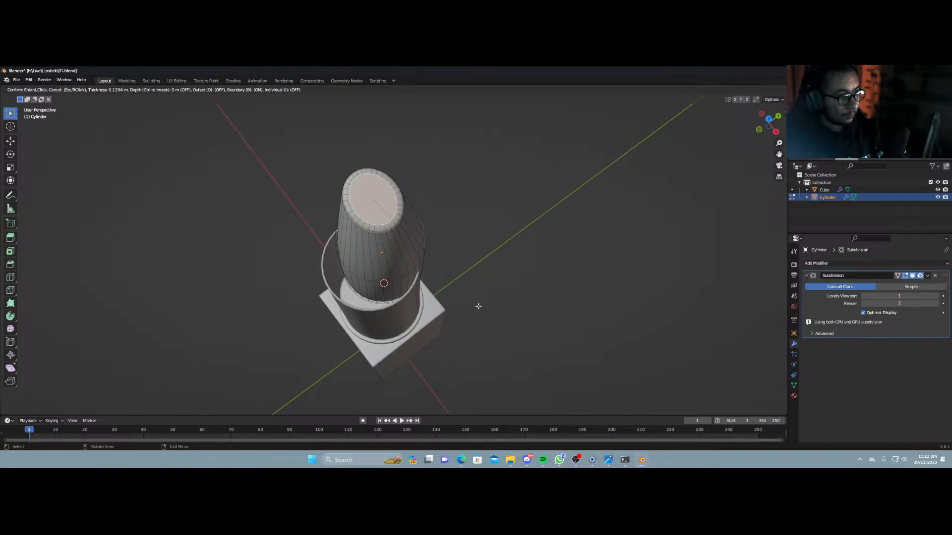
pyautogui.click(478, 306)
pyautogui.press('Tab')
pyautogui.moveTo(457, 305); pyautogui.dragTo(390, 247, button='middle')
pyautogui.scroll(4, 442, 287)
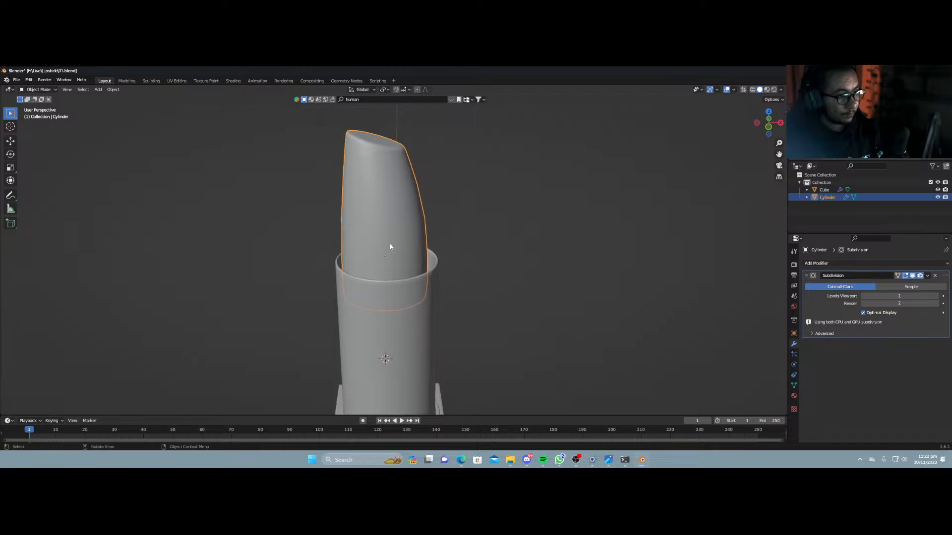
# Lower the bullet along Z so it sits deeper in the tube, fine-tuning its height in front view.
pyautogui.press('g')
pyautogui.click(400, 278)
pyautogui.moveTo(399, 278); pyautogui.dragTo(414, 271, button='middle')
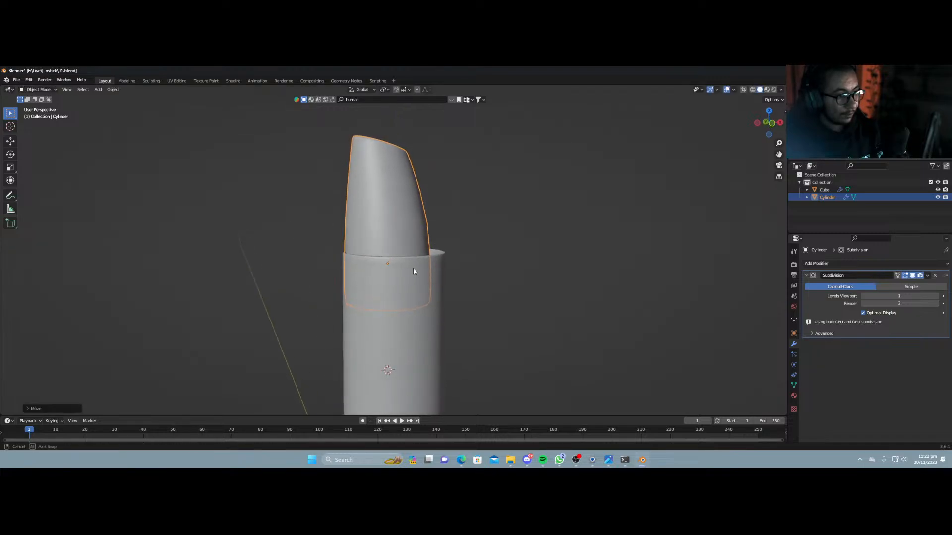
pyautogui.press('KP_1')
pyautogui.press('g')
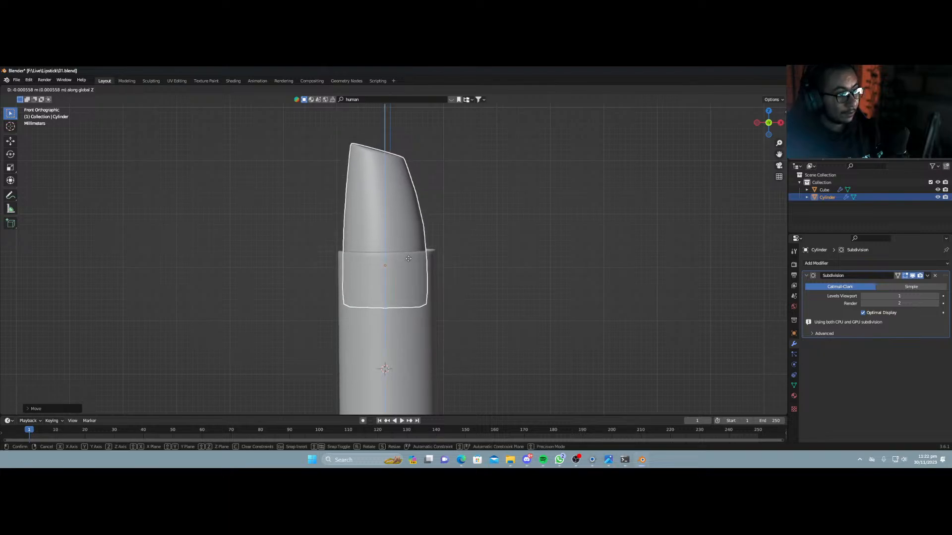
pyautogui.click(409, 262)
# In right view, move the bullet along negative Y into the tube's centre and rotate it about -3° to match the tube's tilt.
pyautogui.moveTo(409, 261); pyautogui.dragTo(413, 290, button='middle')
pyautogui.press('KP_3')
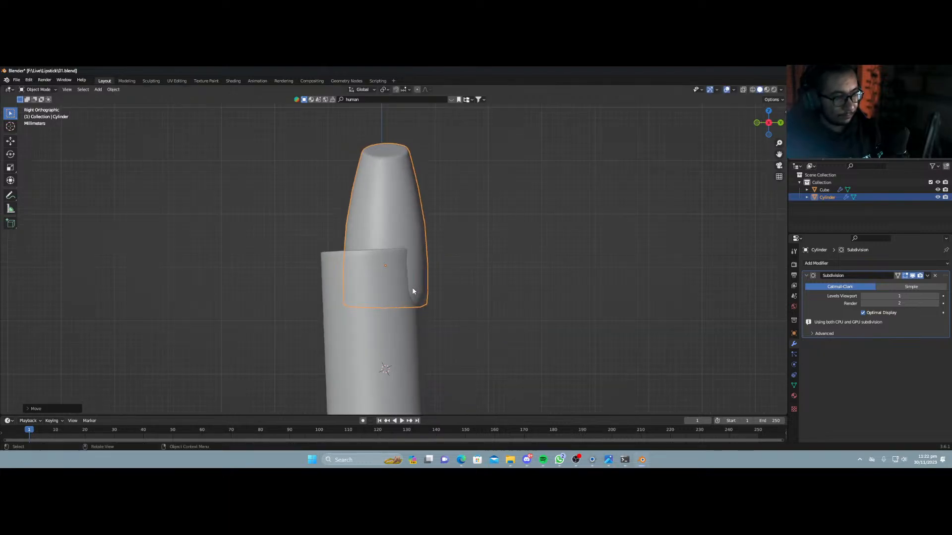
pyautogui.press('g')
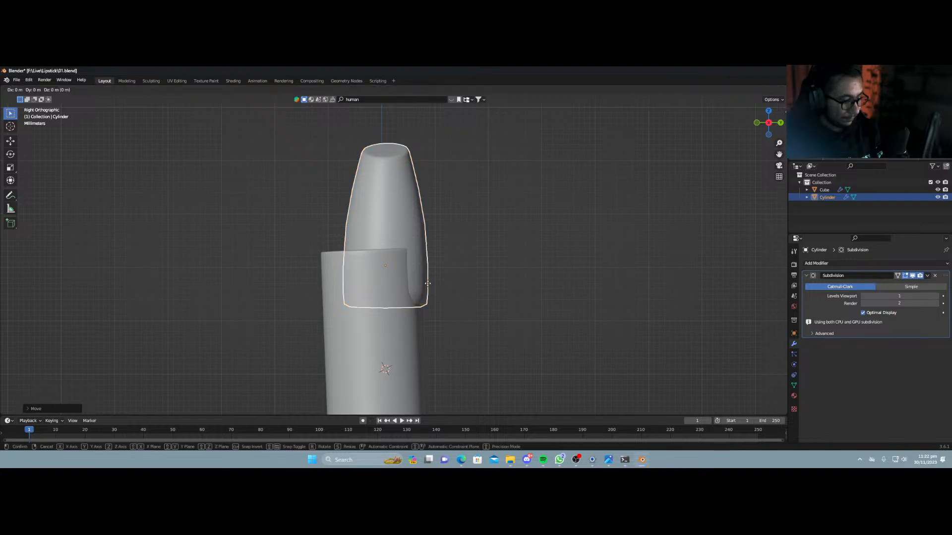
pyautogui.press('x')
pyautogui.press('y')
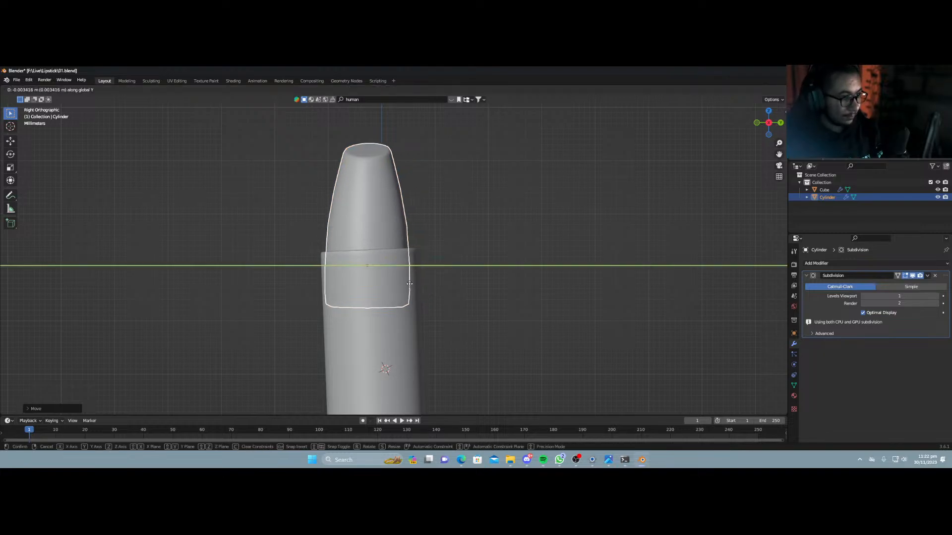
pyautogui.click(405, 292)
pyautogui.press('r')
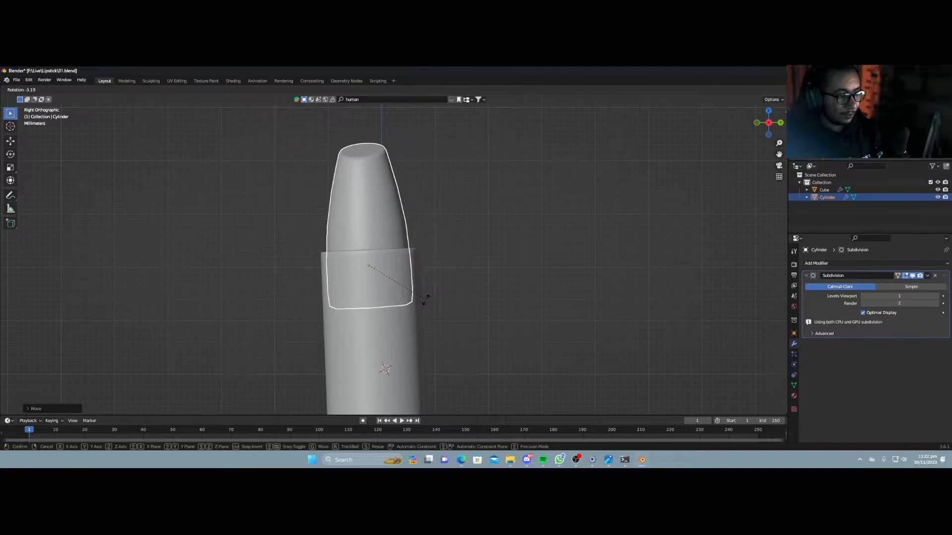
pyautogui.click(423, 317)
# Rotate the bullet slightly about its local Z axis.
pyautogui.scroll(-3, 417, 325)
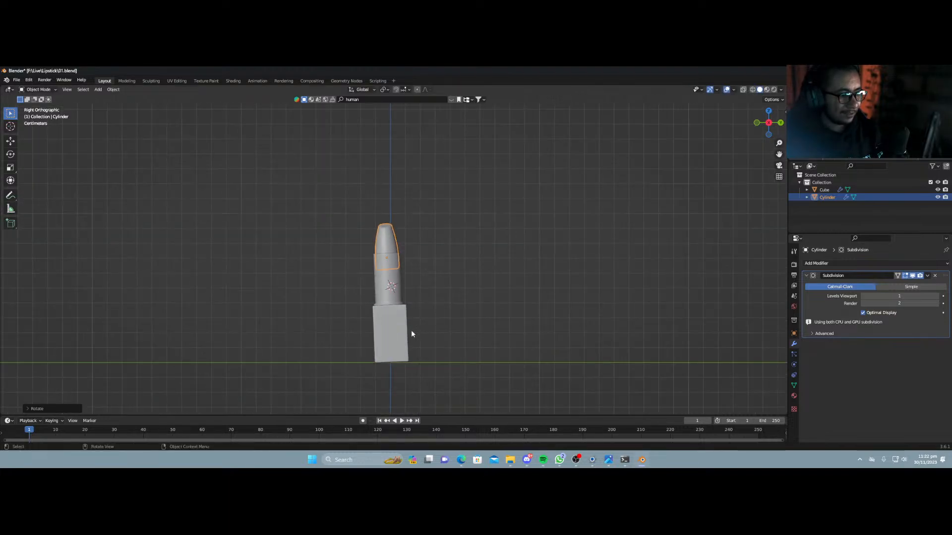
pyautogui.scroll(3, 411, 331)
pyautogui.scroll(2, 410, 331)
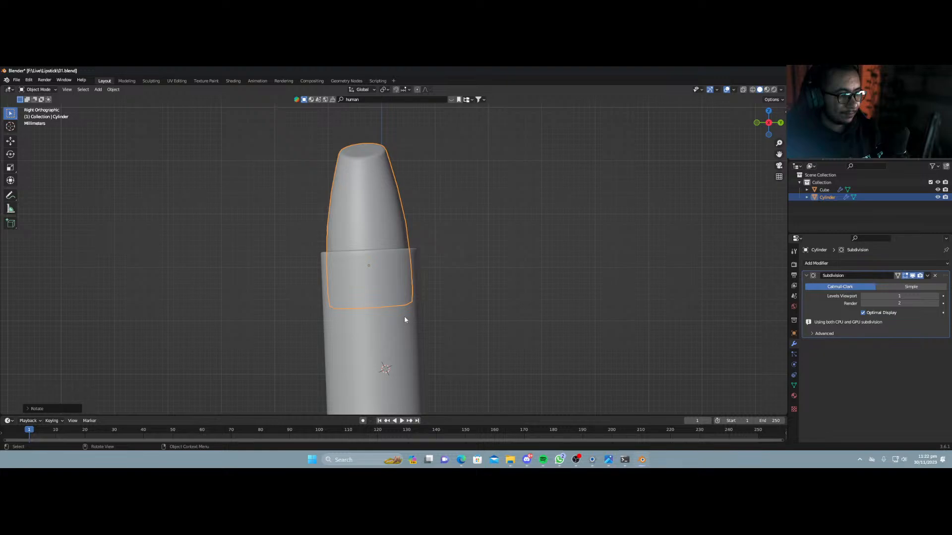
pyautogui.scroll(-2, 403, 317)
pyautogui.scroll(-2, 401, 311)
pyautogui.press('r')
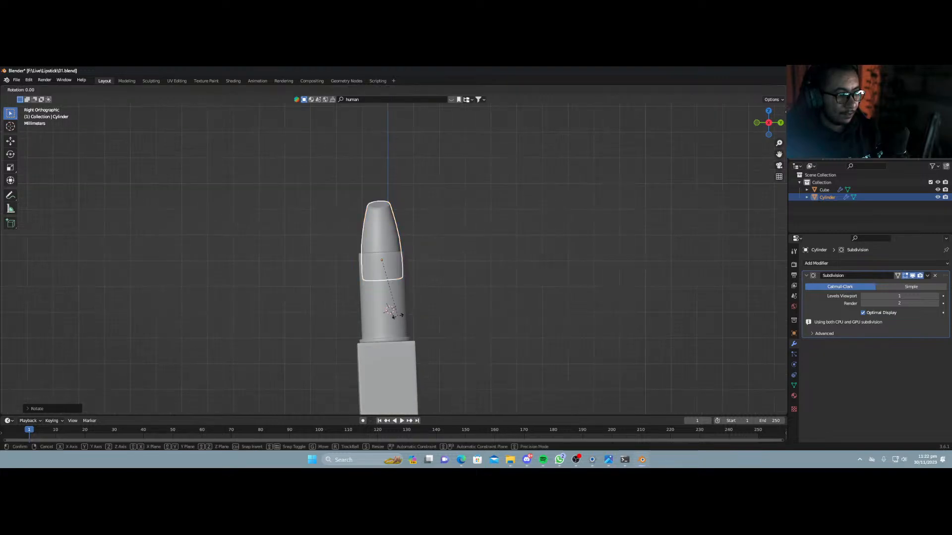
pyautogui.press('z')
pyautogui.press('z')
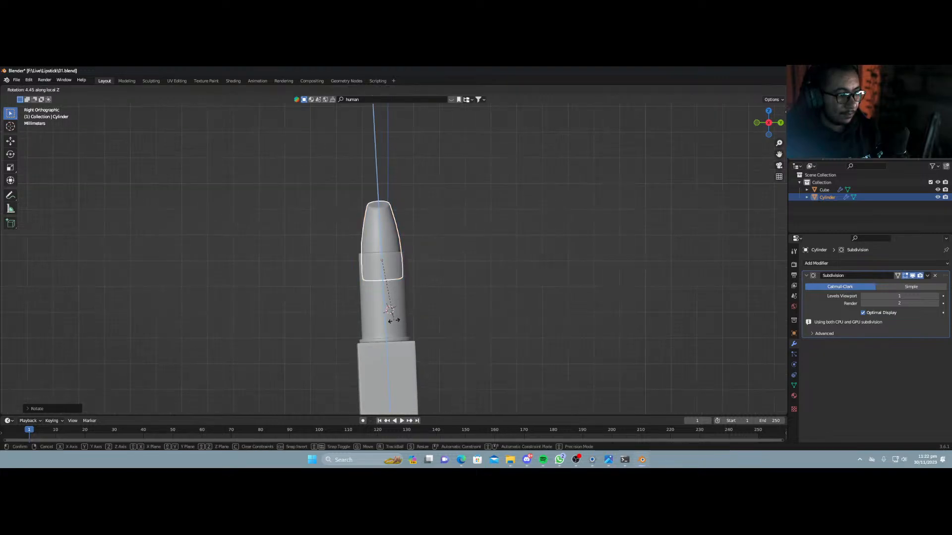
pyautogui.click(390, 321)
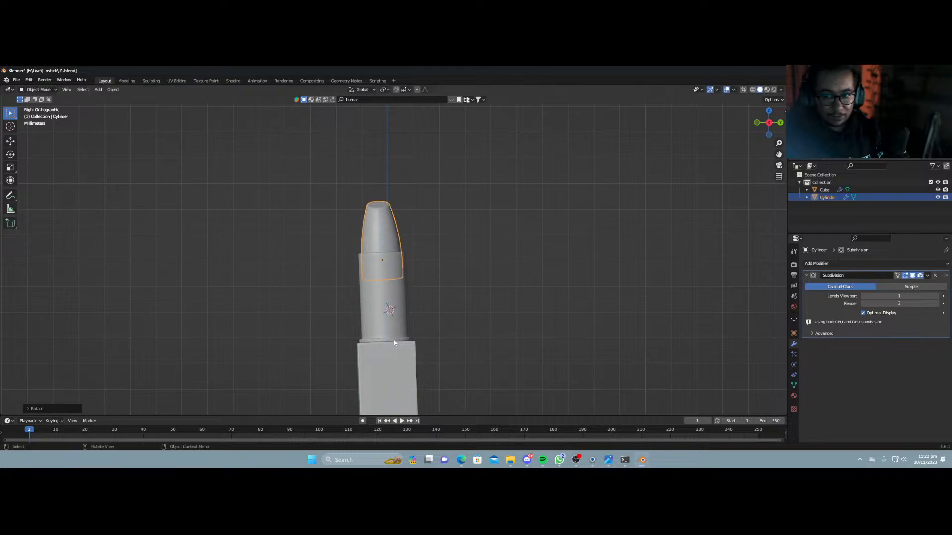
# Parent the bullet to the lipstick base with Object (Keep Transform).
pyautogui.keyDown('shift'); pyautogui.click(388, 341); pyautogui.keyUp('shift')
pyautogui.hotkey('ctrl', 'p')
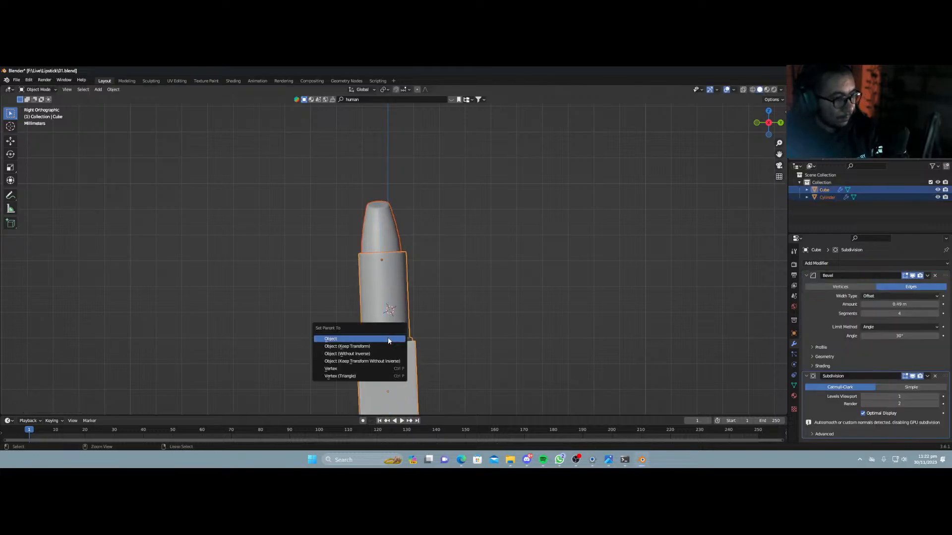
pyautogui.click(386, 346)
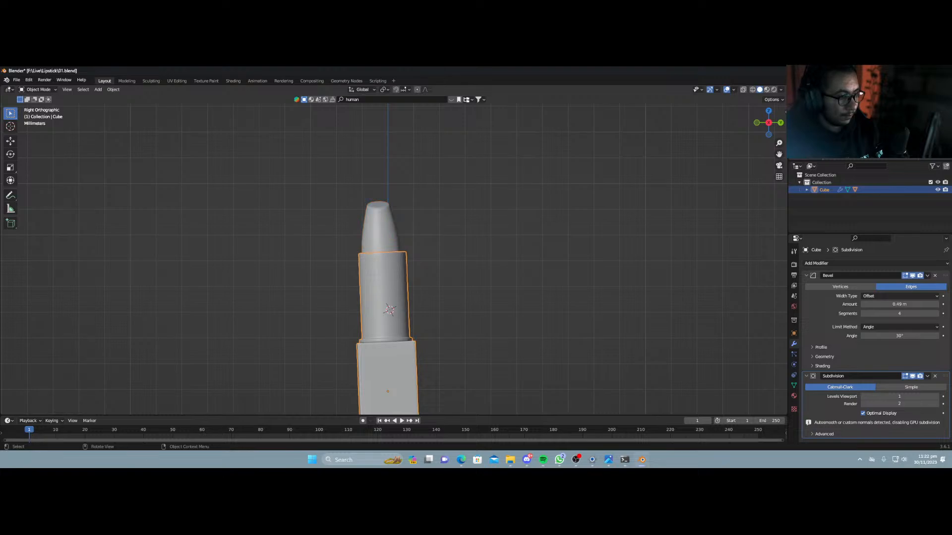
# Rotate the whole lipstick about 2° in right view so it stands upright.
pyautogui.press('r')
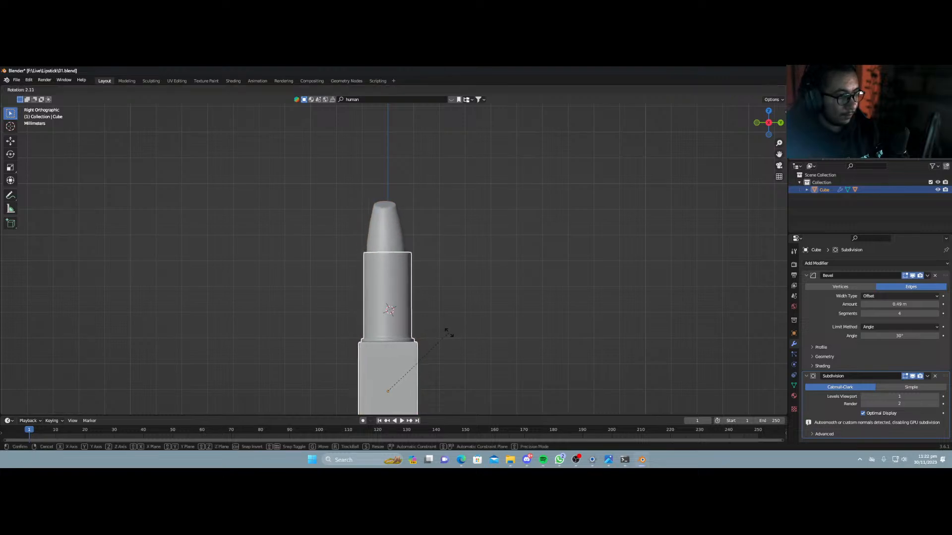
pyautogui.click(449, 334)
# Scale the bullet up by a factor of about 1.07 and shift it about 0.0005 m along X inside the tube.
pyautogui.moveTo(344, 346); pyautogui.dragTo(404, 317, button='middle')
pyautogui.click(386, 233)
pyautogui.press('s')
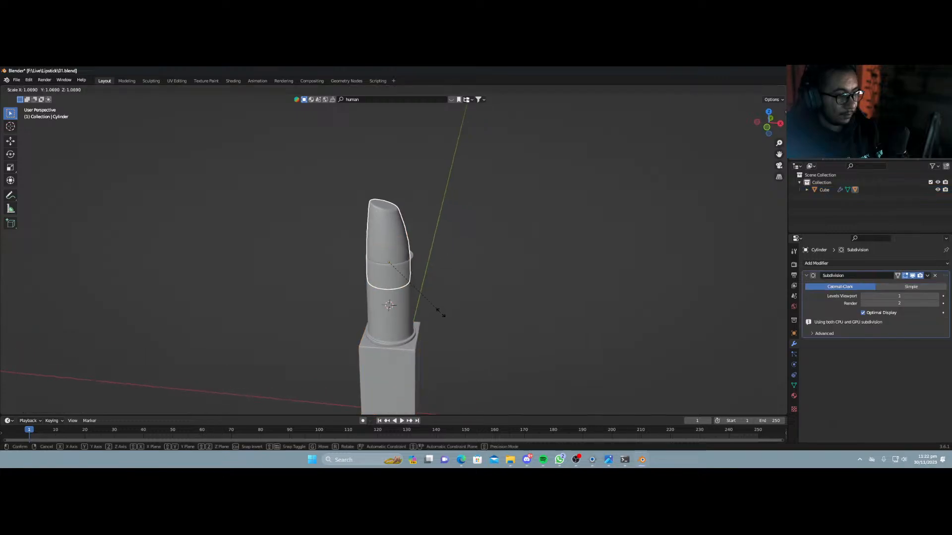
pyautogui.click(440, 312)
pyautogui.press('g')
pyautogui.press('y')
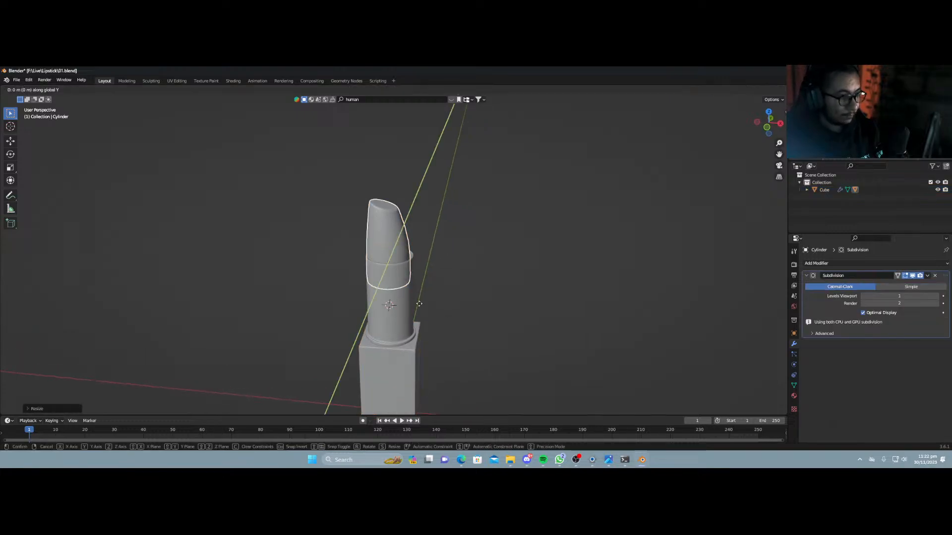
pyautogui.press('x')
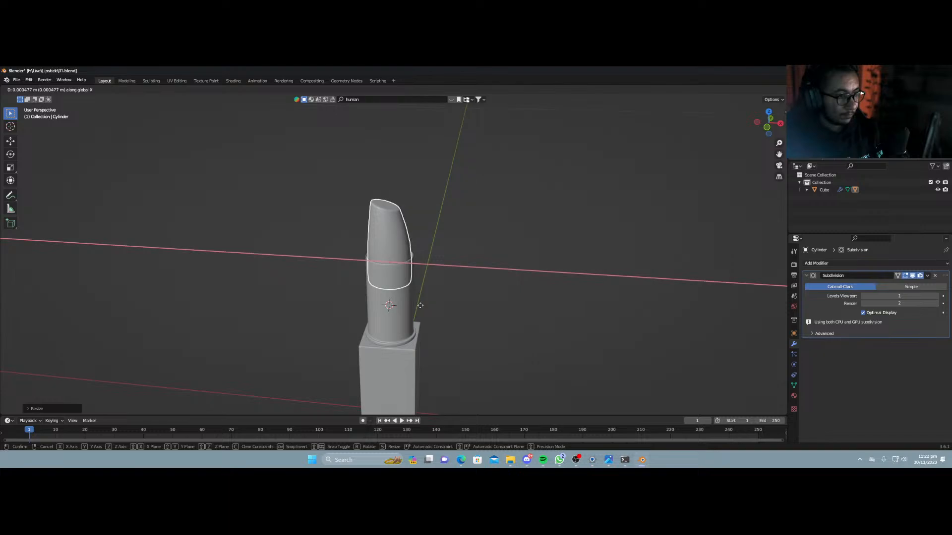
pyautogui.click(420, 305)
pyautogui.click(457, 286)
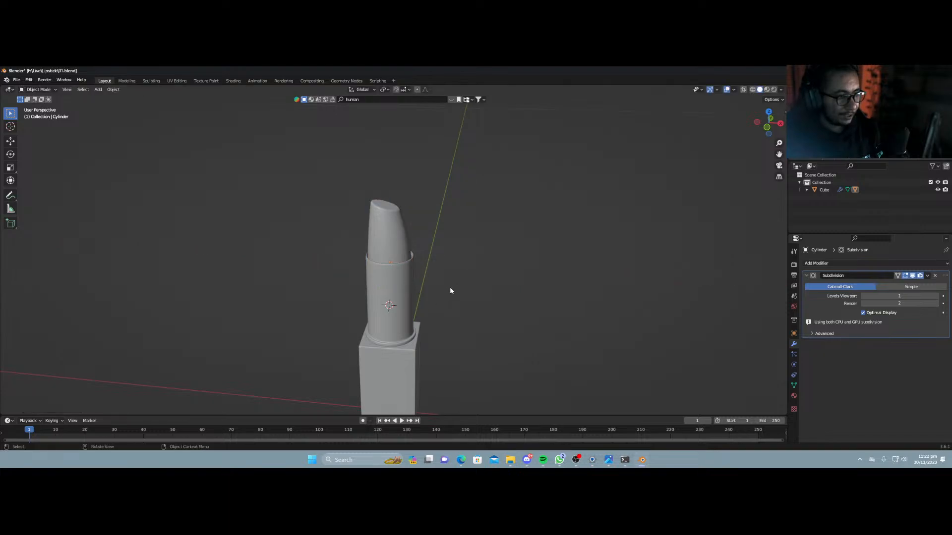
# Raise the bullet along Z in front view so more of it sticks out of the tube.
pyautogui.press('KP_1')
pyautogui.click(408, 255)
pyautogui.press('g')
pyautogui.press('z')
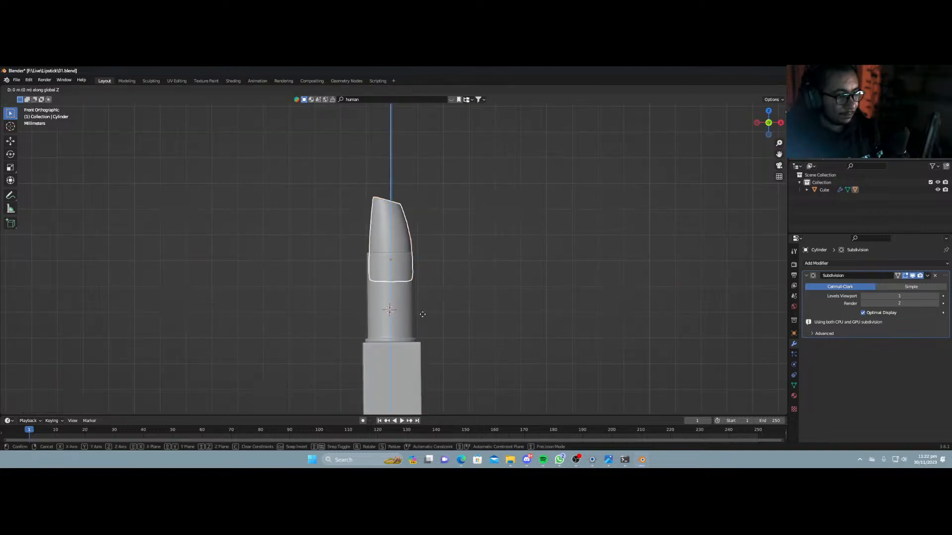
pyautogui.click(425, 298)
pyautogui.click(425, 298)
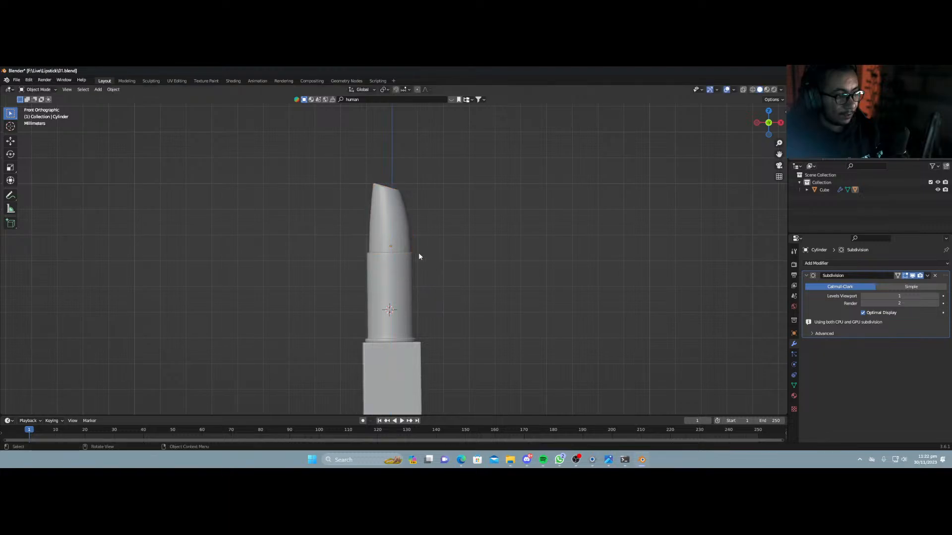
# Nudge the bullet slightly along negative X to centre it in the tube.
pyautogui.click(415, 255)
pyautogui.press('g')
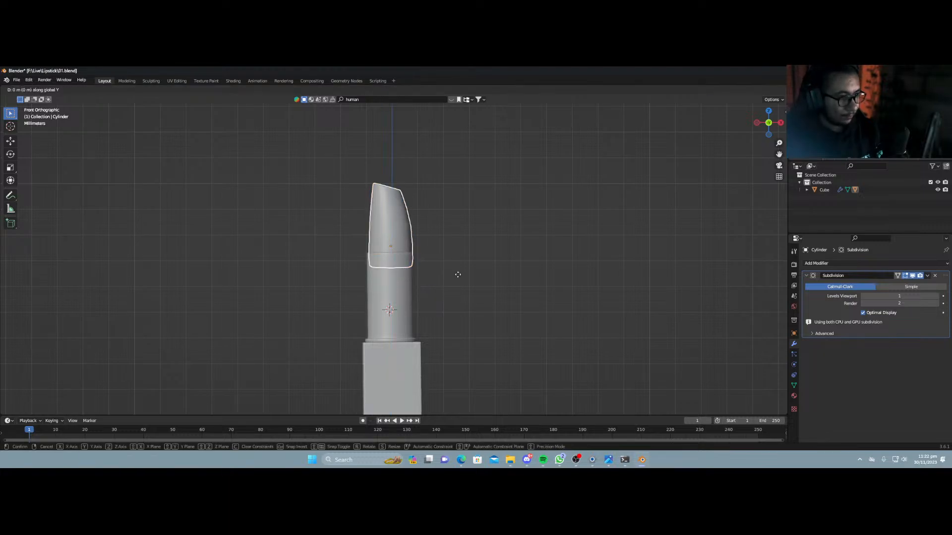
pyautogui.press('x')
pyautogui.click(456, 274)
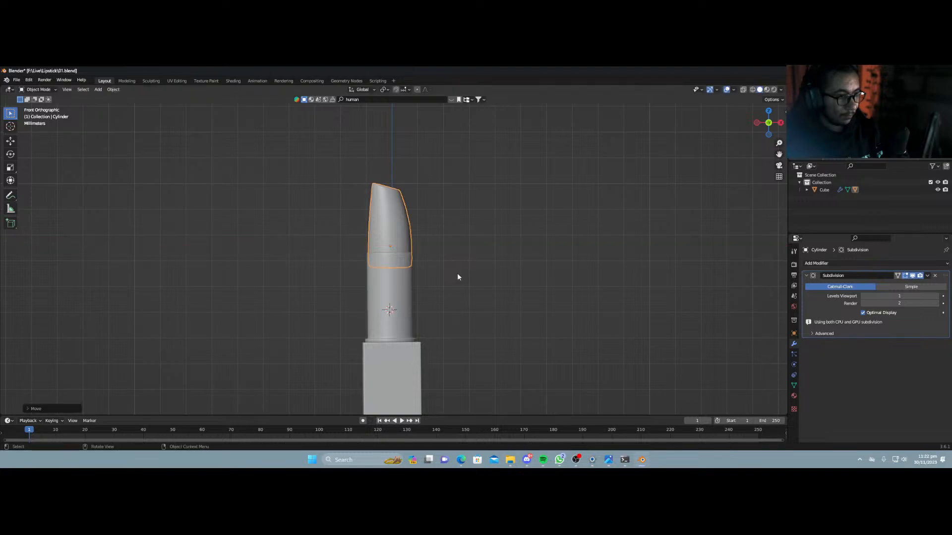
pyautogui.click(461, 275)
# Pull the edge at the high side of the bullet's slanted tip up about 0.0015 m, using smooth proportional editing about 0.0085 m in size.
pyautogui.scroll(3, 445, 292)
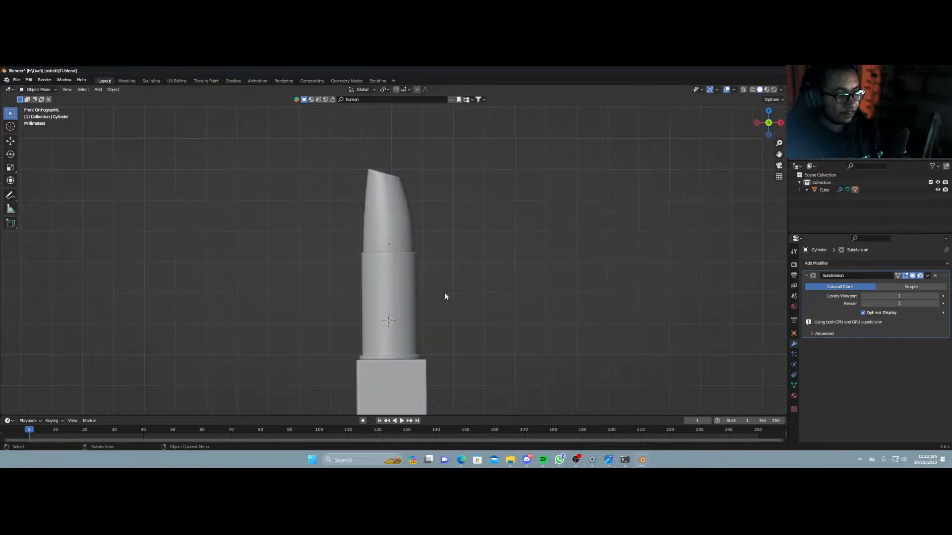
pyautogui.click(380, 195)
pyautogui.scroll(3, 380, 195)
pyautogui.press('Tab')
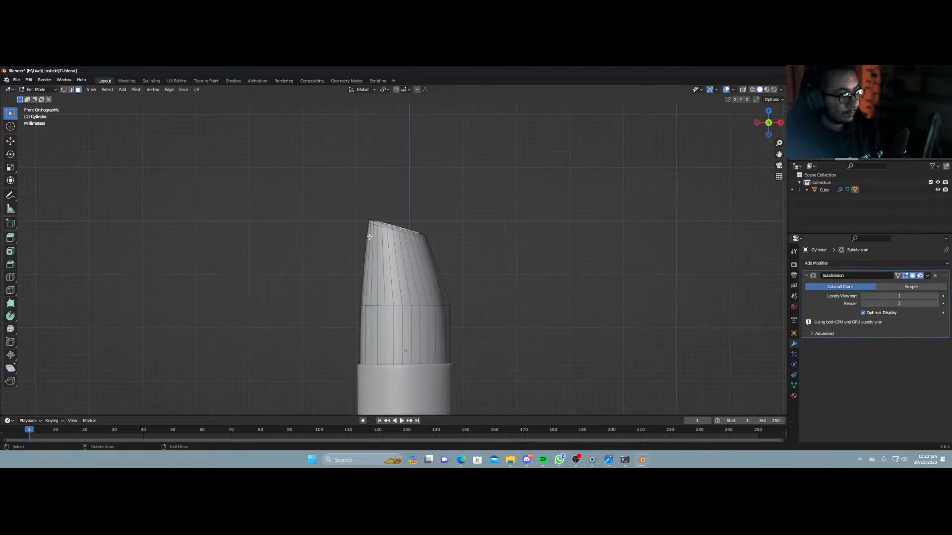
pyautogui.scroll(5, 380, 320)
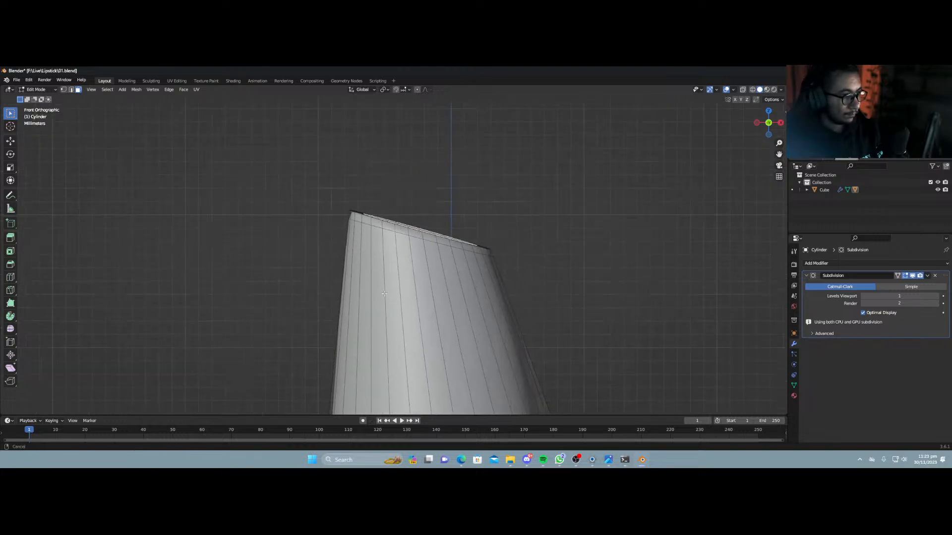
pyautogui.moveTo(381, 320); pyautogui.dragTo(350, 266, button='middle')
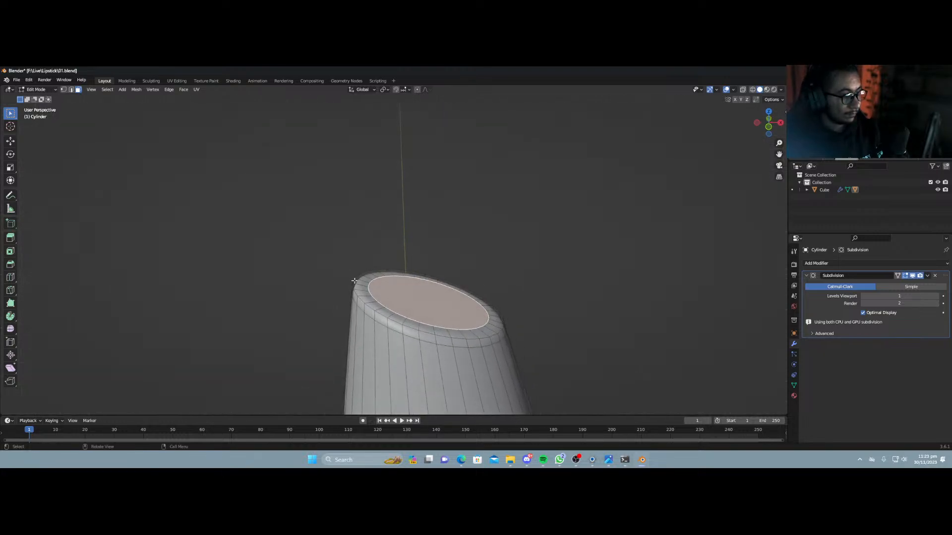
pyautogui.click(355, 281)
pyautogui.press('2')
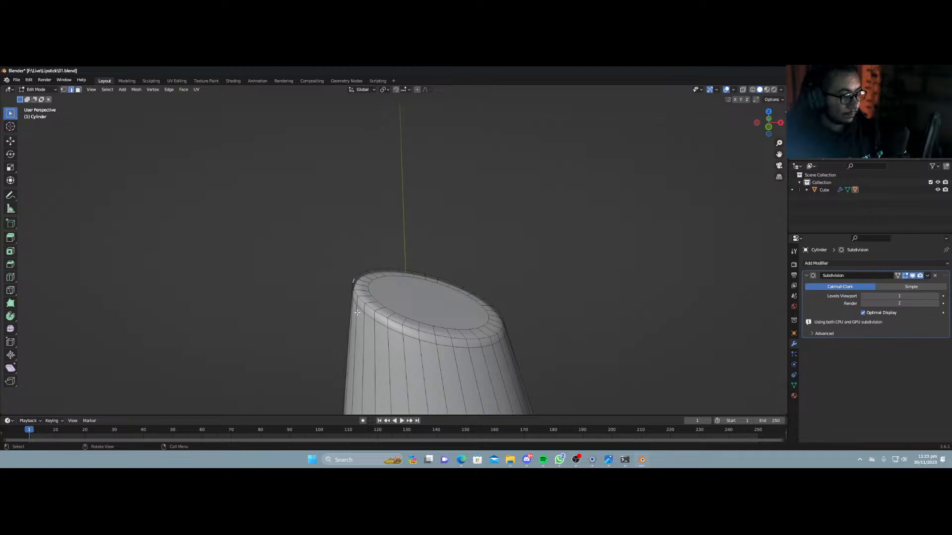
pyautogui.press('KP_1')
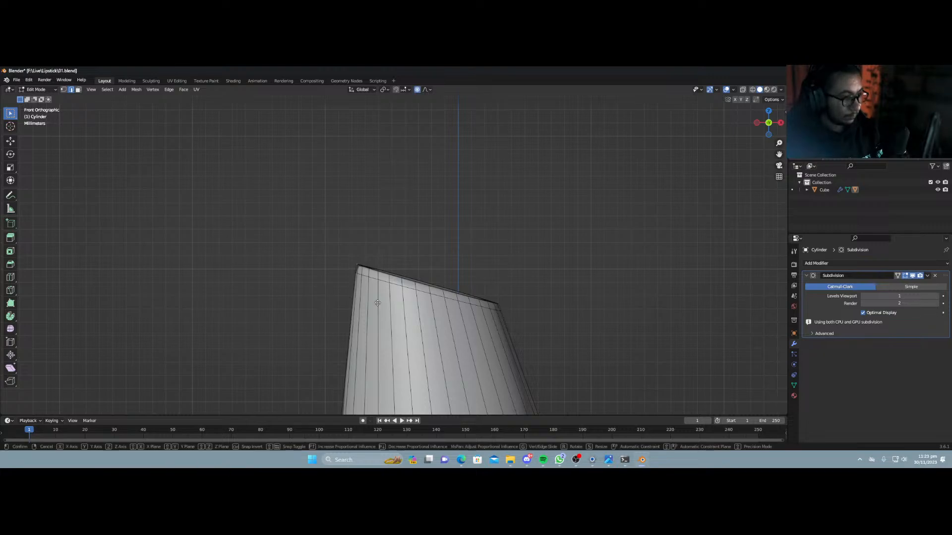
pyautogui.press('g')
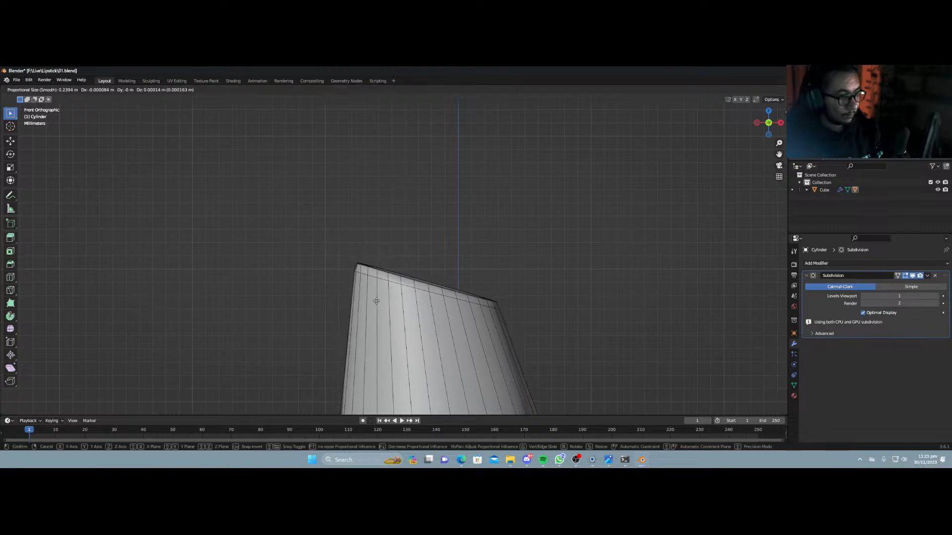
pyautogui.scroll(20, 376, 301)
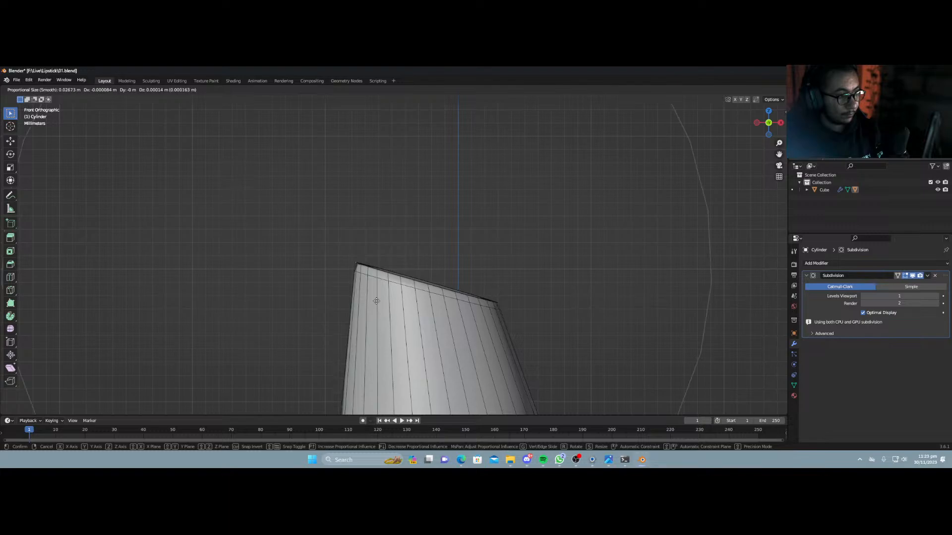
pyautogui.scroll(8, 376, 301)
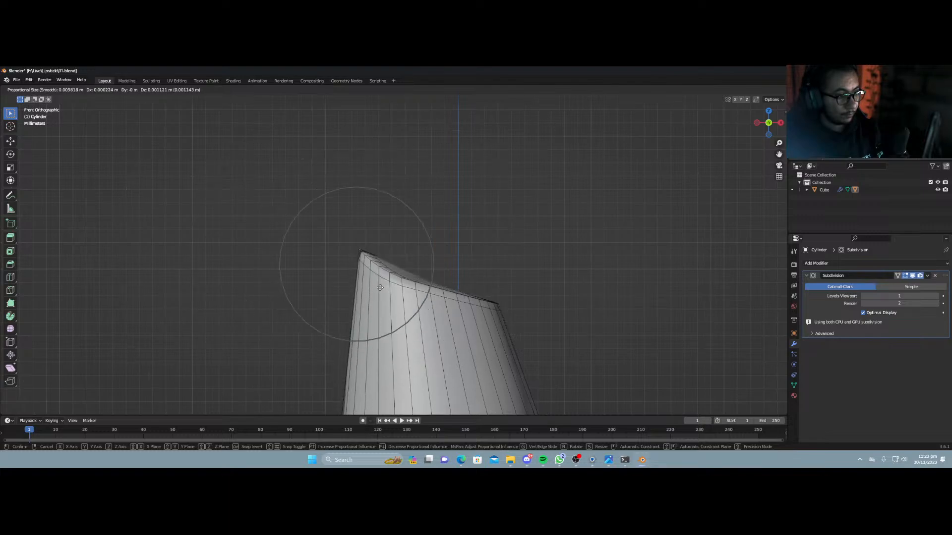
pyautogui.scroll(2, 379, 286)
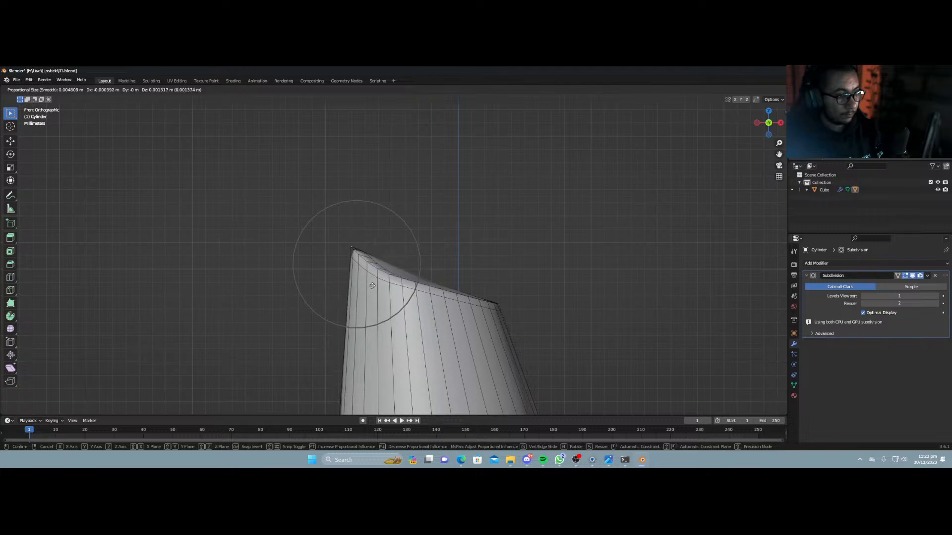
pyautogui.scroll(-6, 372, 286)
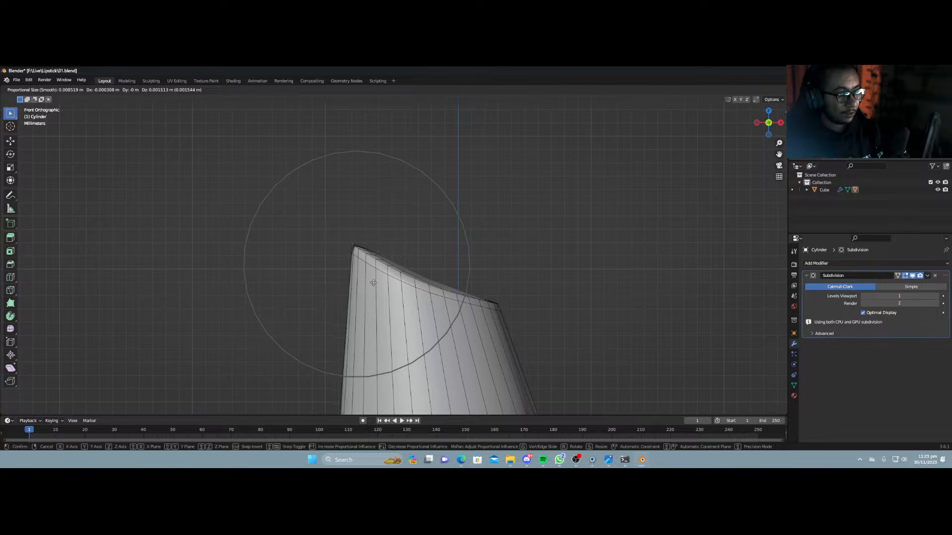
pyautogui.click(389, 298)
pyautogui.press('Tab')
pyautogui.scroll(-4, 394, 299)
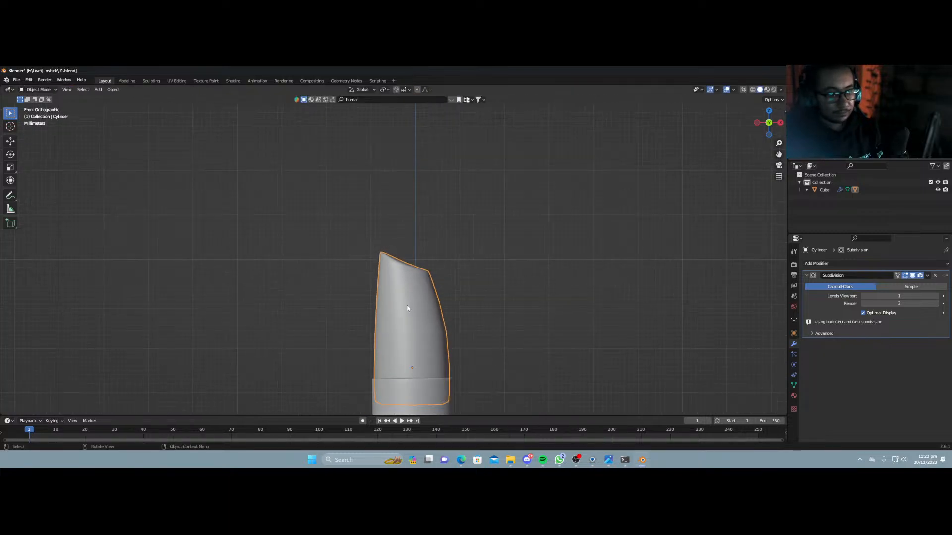
# Move the bullet about 0.0001 m along X to refine its fit in the tube.
pyautogui.moveTo(395, 299); pyautogui.dragTo(415, 325, button='middle')
pyautogui.rightClick(389, 298)
pyautogui.click(395, 300)
pyautogui.press('g')
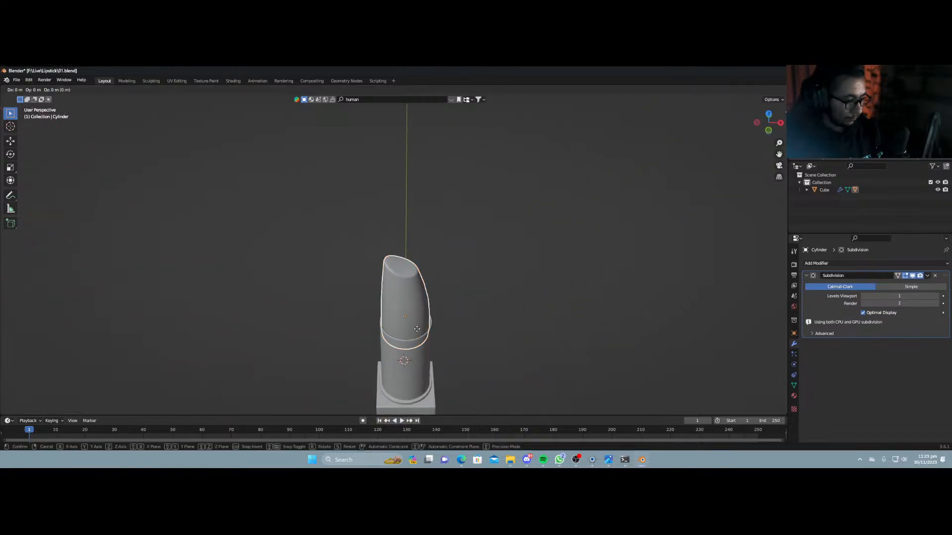
pyautogui.press('x')
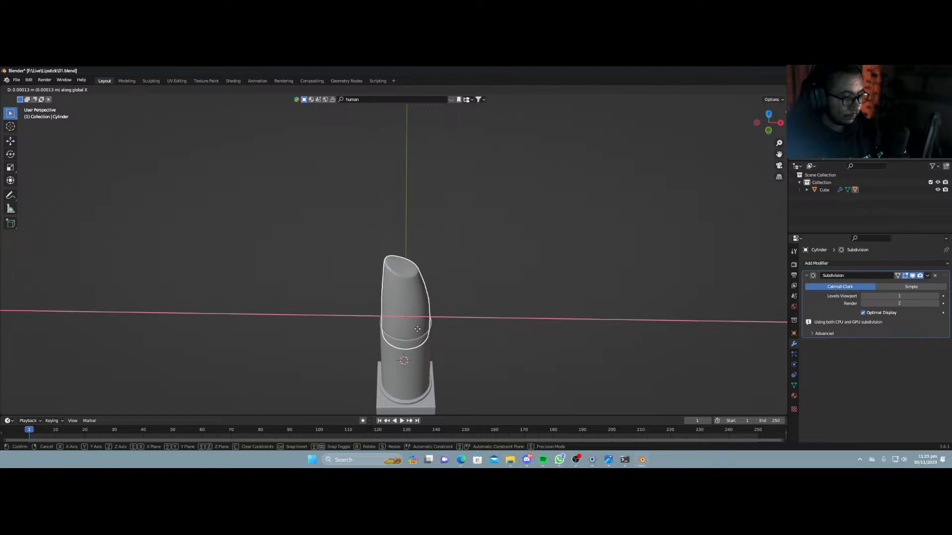
pyautogui.click(417, 329)
pyautogui.moveTo(472, 322); pyautogui.dragTo(460, 333, button='middle')
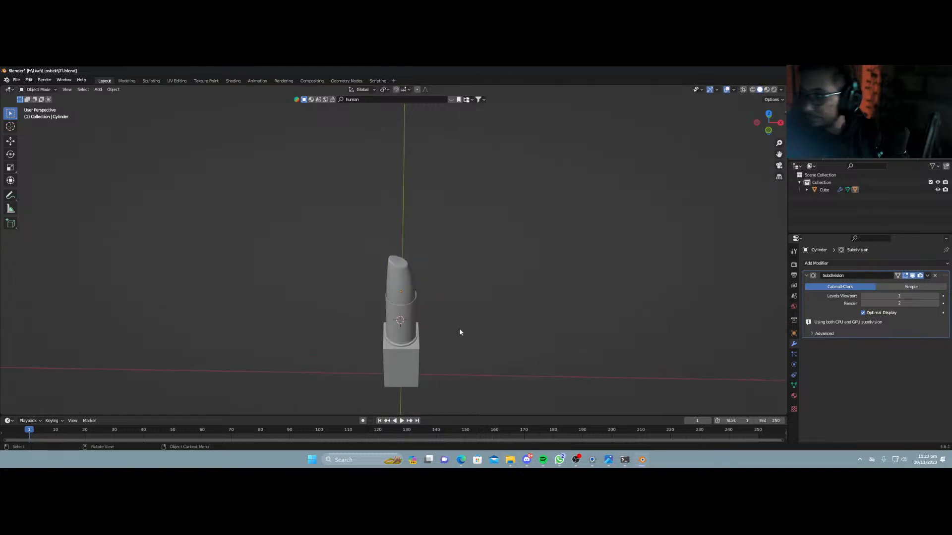
# Select the side faces of the lipstick's square base and widen them outward with Shrink/Fatten, with proportional editing off.
pyautogui.press('KP_1')
pyautogui.scroll(-2, 446, 335)
pyautogui.scroll(3, 434, 338)
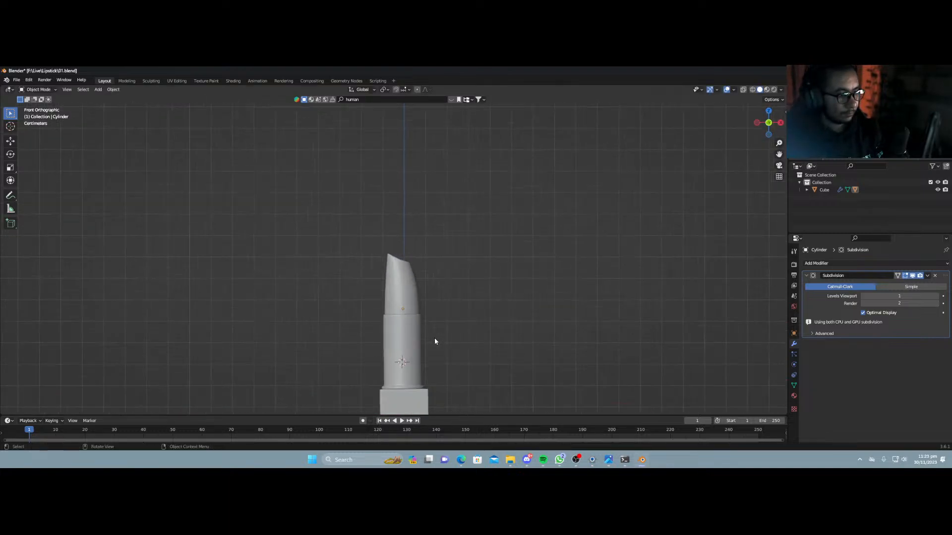
pyautogui.keyDown('shift'); pyautogui.moveTo(434, 340); pyautogui.dragTo(433, 253, button='middle'); pyautogui.keyUp('shift')
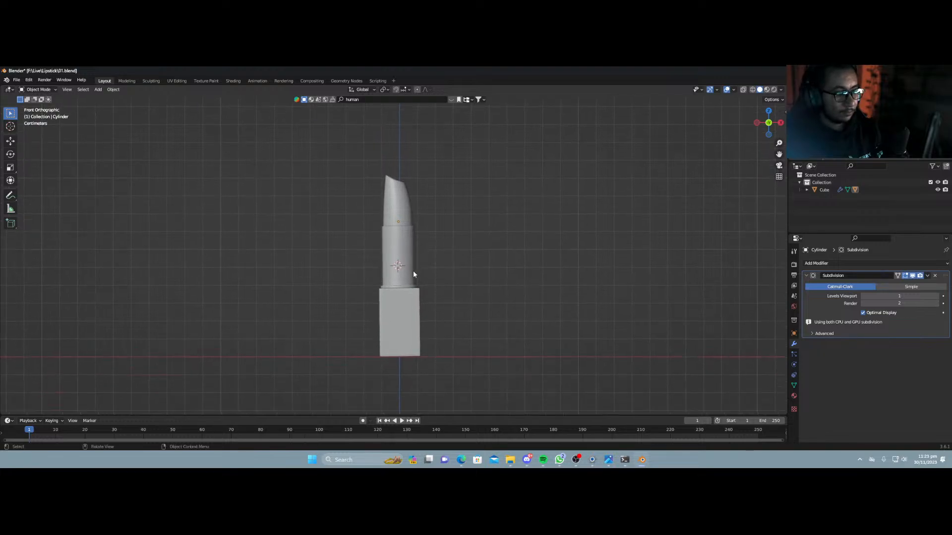
pyautogui.click(412, 307)
pyautogui.press('Tab')
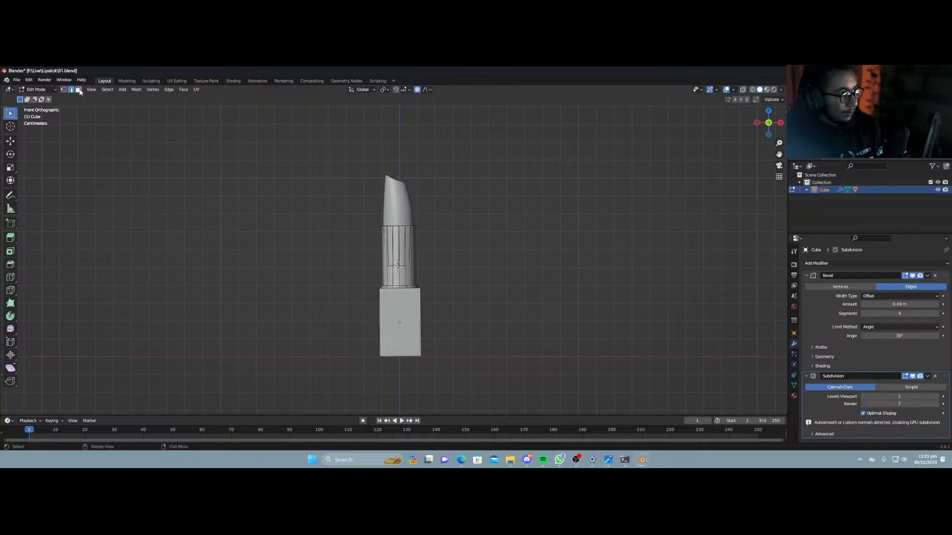
pyautogui.click(79, 90)
pyautogui.click(400, 323)
pyautogui.moveTo(399, 367); pyautogui.dragTo(427, 365, button='middle')
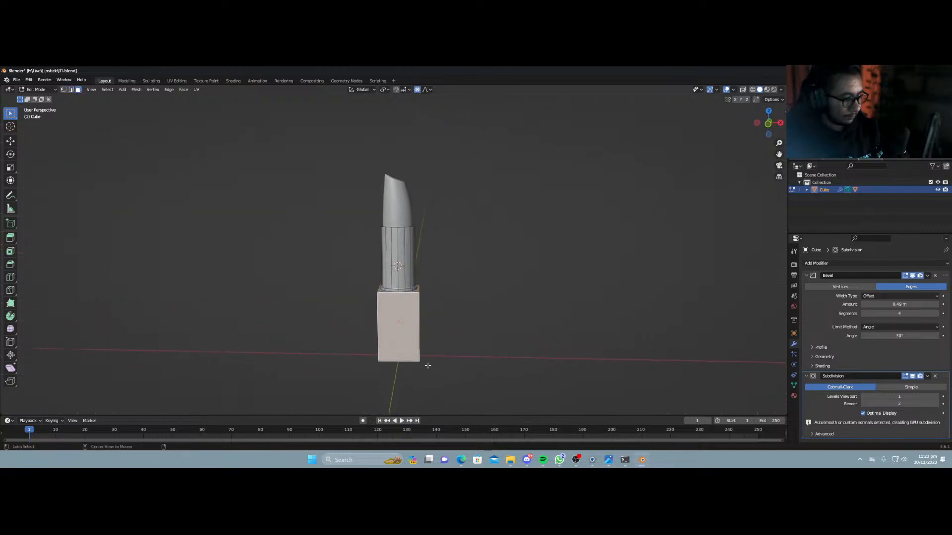
pyautogui.hotkey('alt', 's')
pyautogui.rightClick(431, 366)
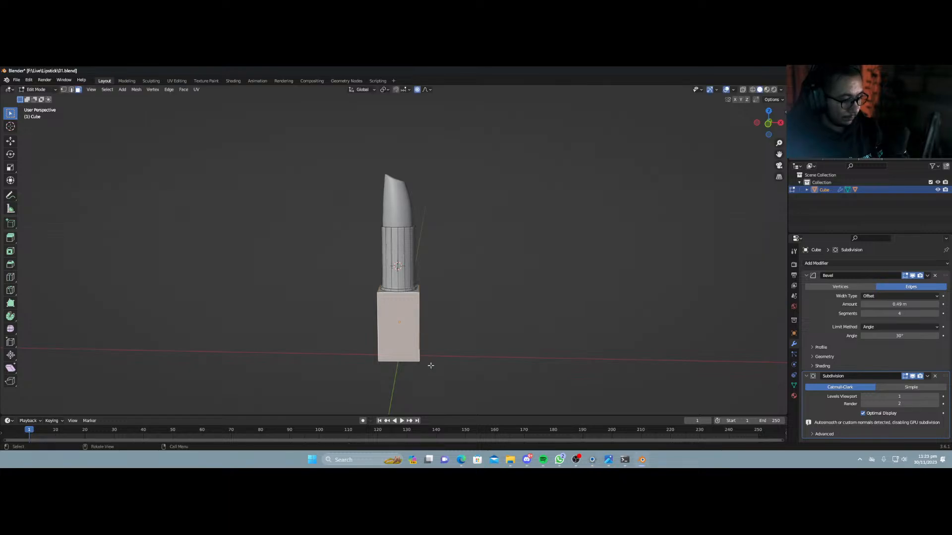
pyautogui.hotkey('alt', 's')
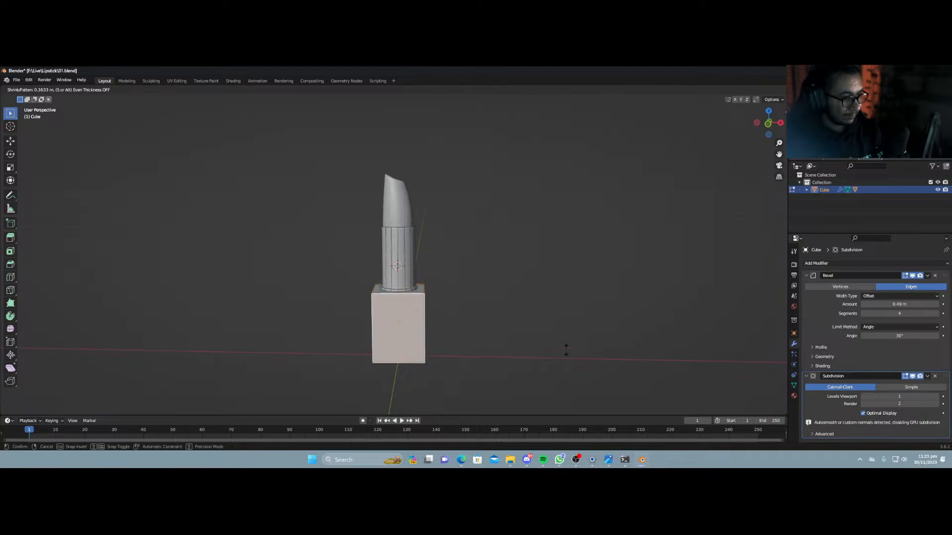
pyautogui.click(500, 372)
# Select the bottom face of the lipstick's square base and move it down about 0.009 m along Z.
pyautogui.press('KP_1')
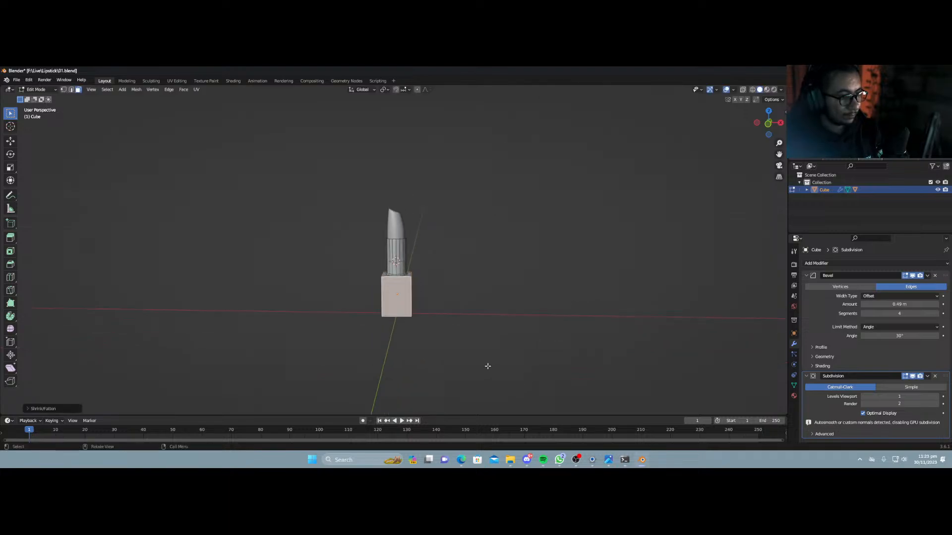
pyautogui.scroll(2, 446, 358)
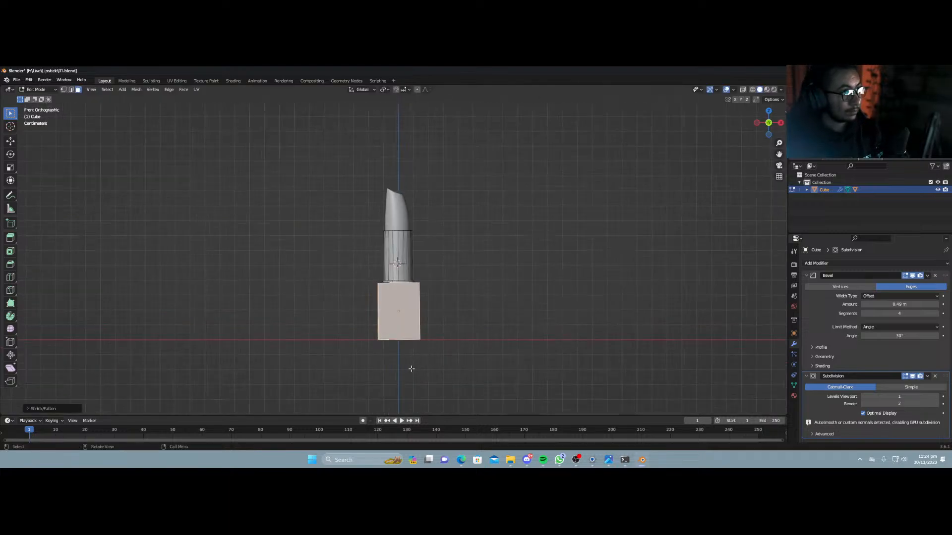
pyautogui.click(460, 314)
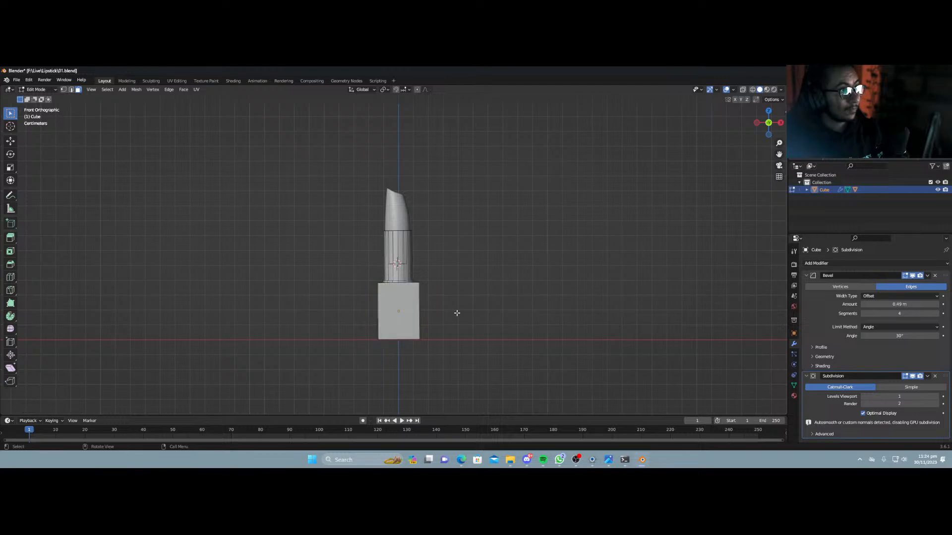
pyautogui.moveTo(440, 322); pyautogui.dragTo(435, 282, button='middle')
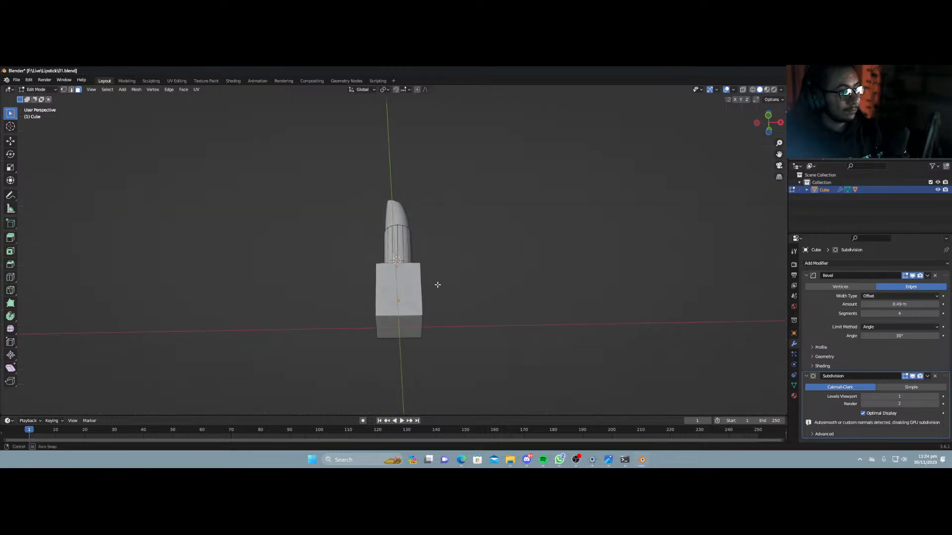
pyautogui.click(408, 325)
pyautogui.press('KP_1')
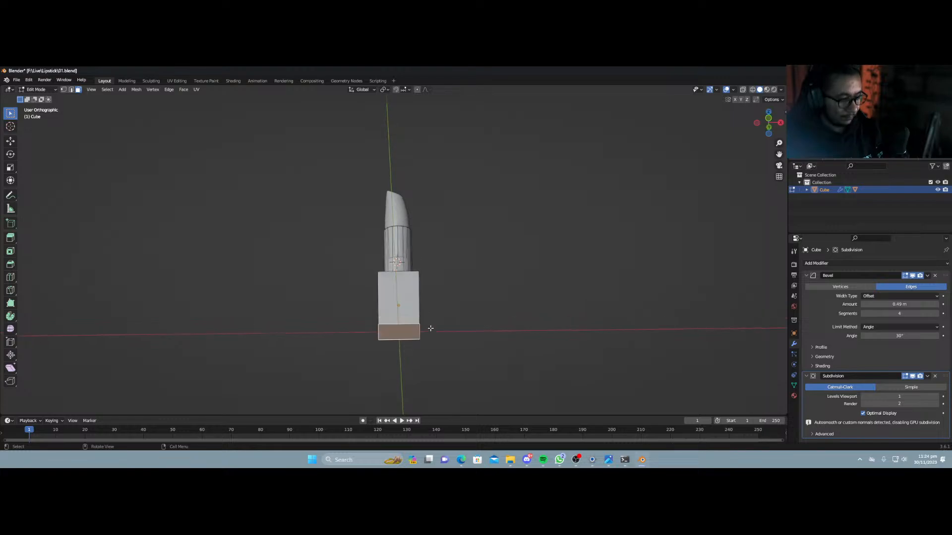
pyautogui.press('g')
pyautogui.press('z')
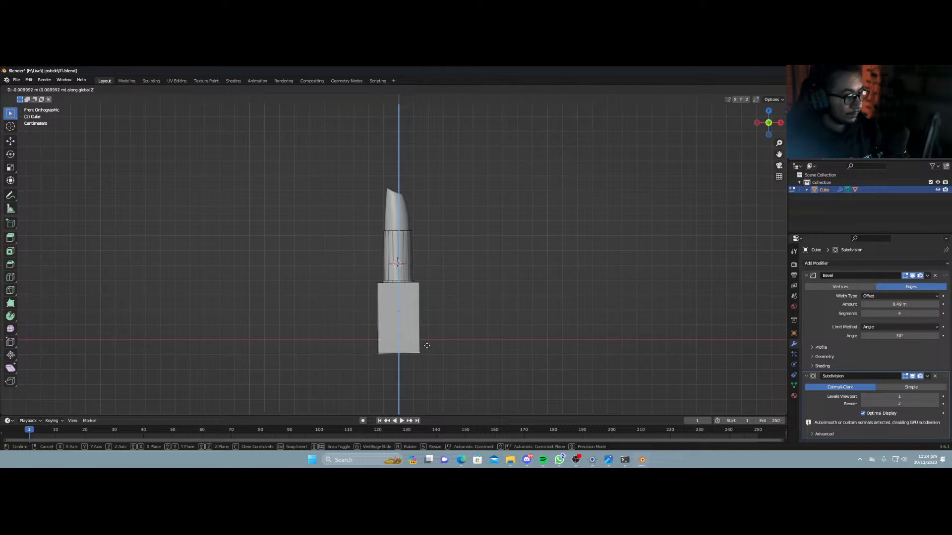
pyautogui.click(427, 345)
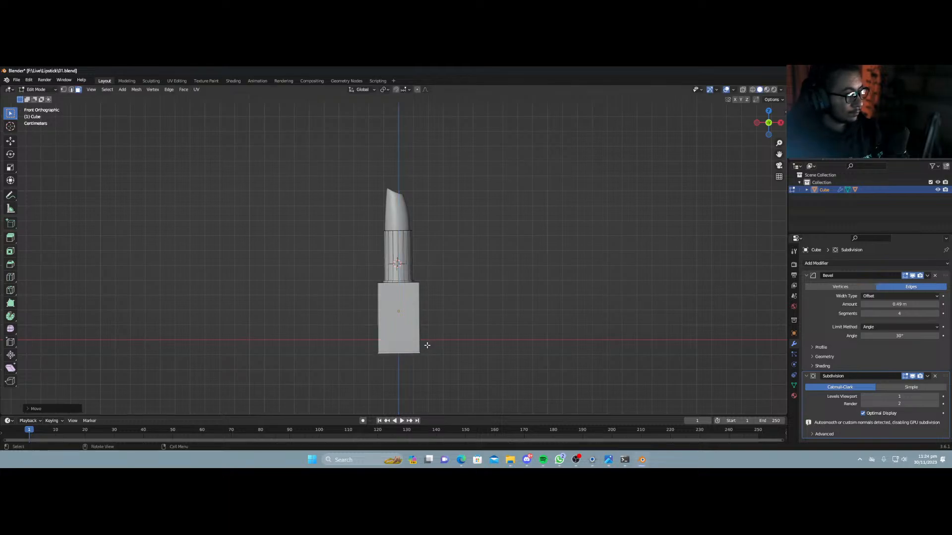
# Return to Object Mode and save the file.
pyautogui.press('Tab')
pyautogui.moveTo(437, 323)
pyautogui.mouseDown(button='middle')
pyautogui.moveTo(325, 324)
pyautogui.moveTo(447, 322)
pyautogui.mouseUp(button='middle')
pyautogui.hotkey('ctrl', 's')
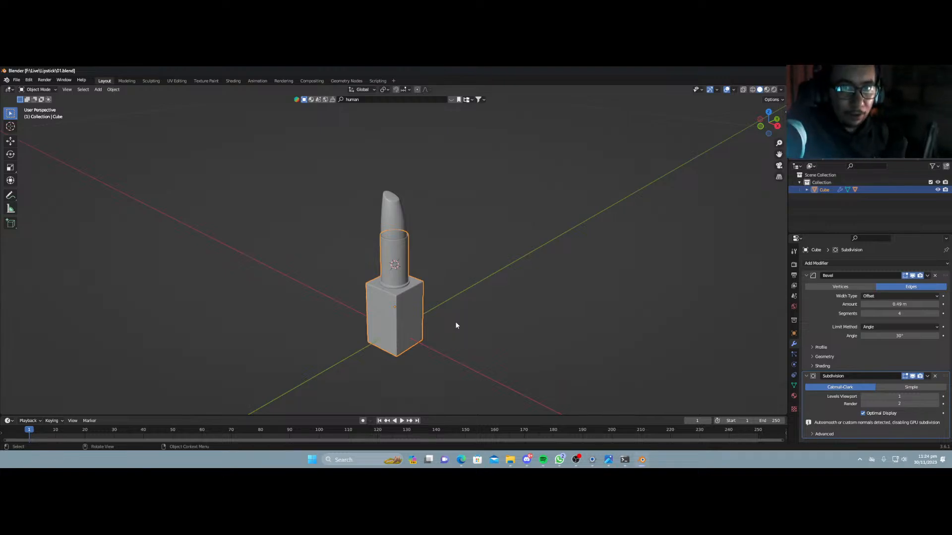
# Set the scene's render engine to Octane.
pyautogui.click(794, 264)
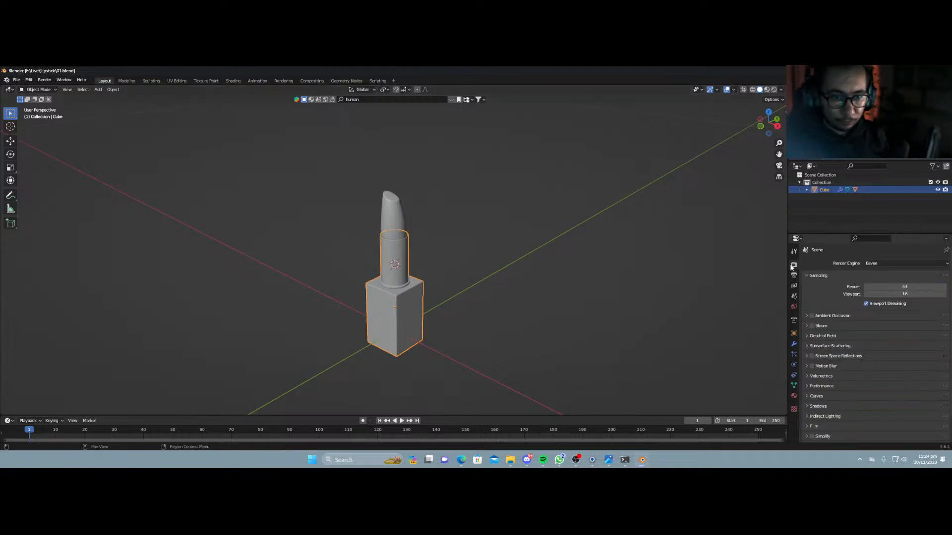
pyautogui.click(887, 263)
pyautogui.click(873, 297)
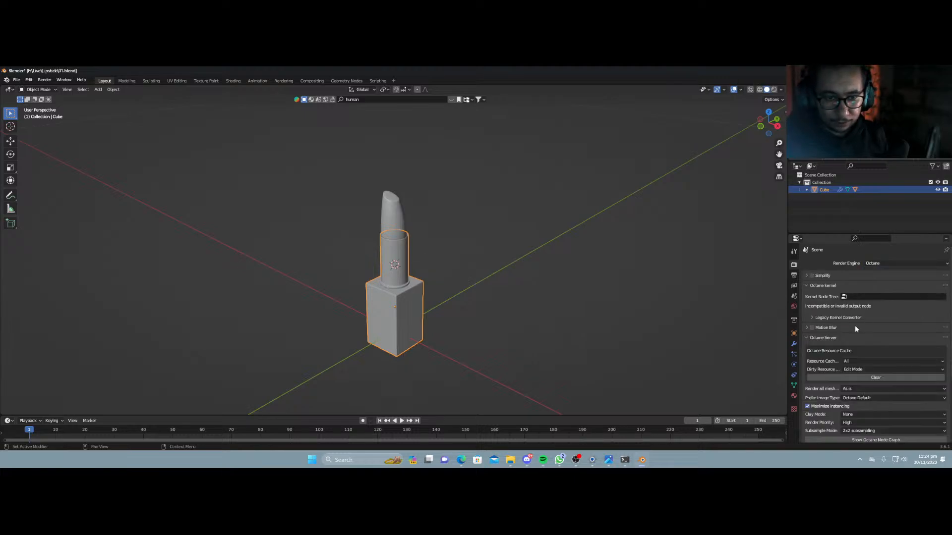
# Split the 3D viewport vertically and turn the new area into an Octane Kernel editor.
pyautogui.moveTo(781, 96); pyautogui.dragTo(517, 119)
pyautogui.click(526, 89)
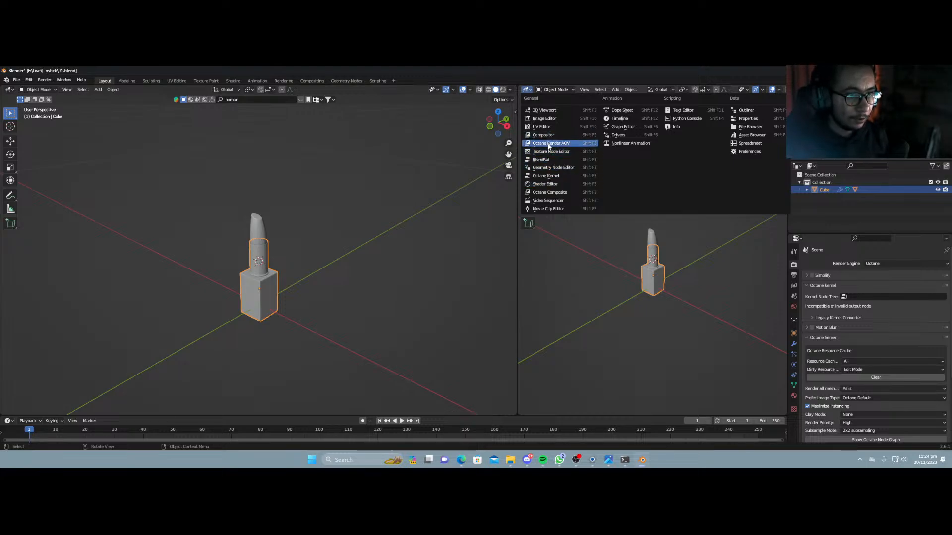
pyautogui.click(550, 176)
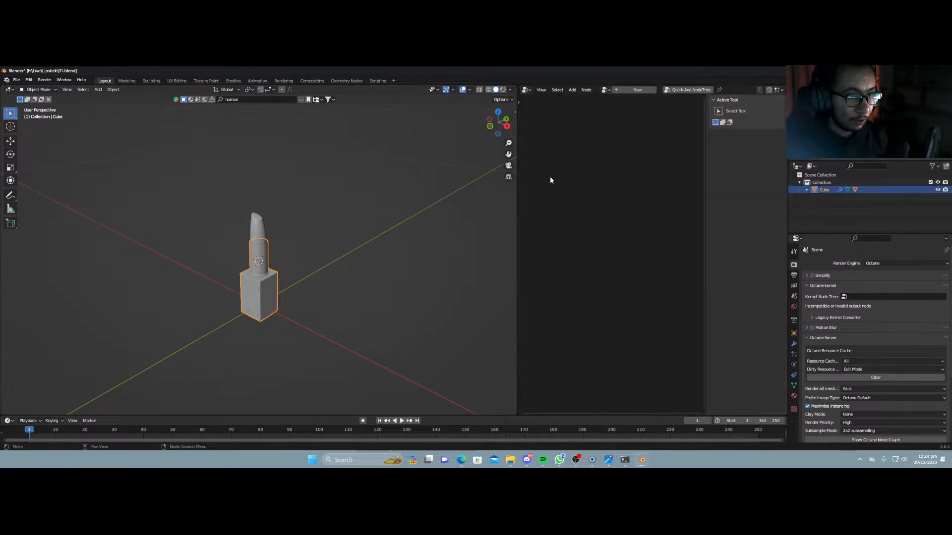
# Create a new kernel node tree, replacing the default kernel node with a Path tracing kernel linked to the output.
pyautogui.click(653, 90)
pyautogui.moveTo(531, 180); pyautogui.dragTo(635, 278)
pyautogui.press('x')
pyautogui.hotkey('shift', 'a')
pyautogui.click(627, 286)
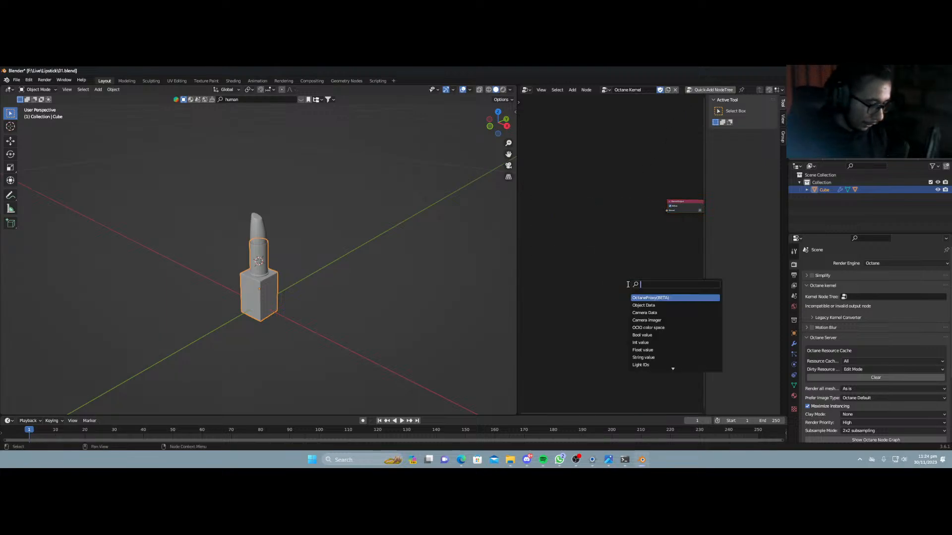
pyautogui.write('path')
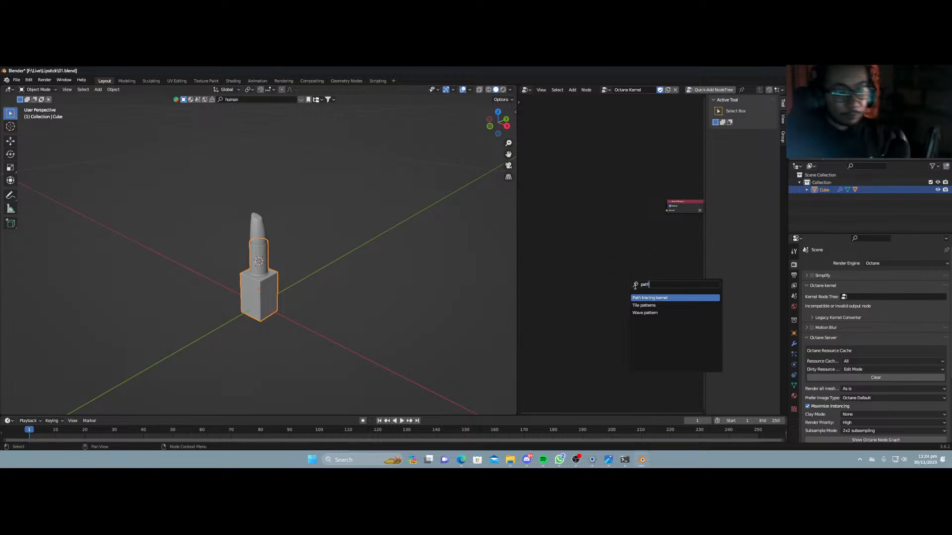
pyautogui.click(655, 298)
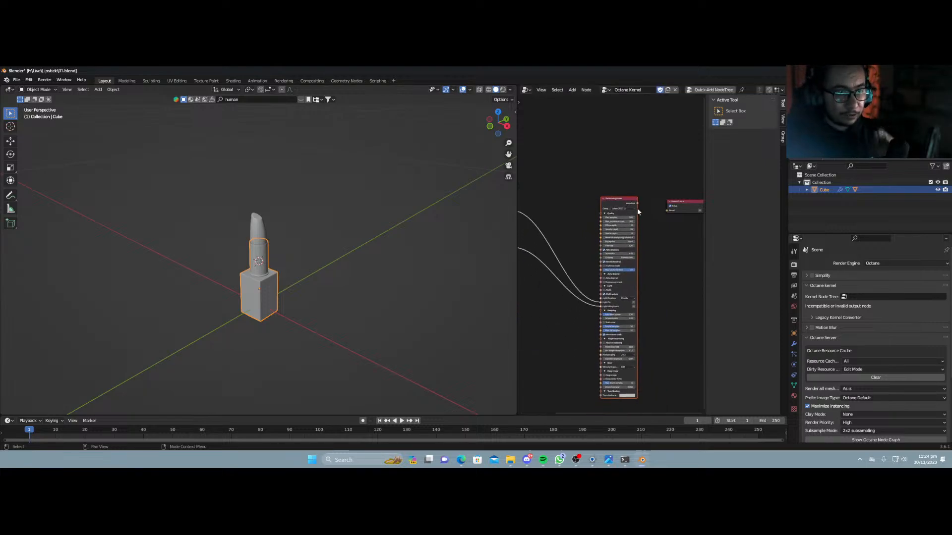
pyautogui.moveTo(638, 203); pyautogui.dragTo(670, 212)
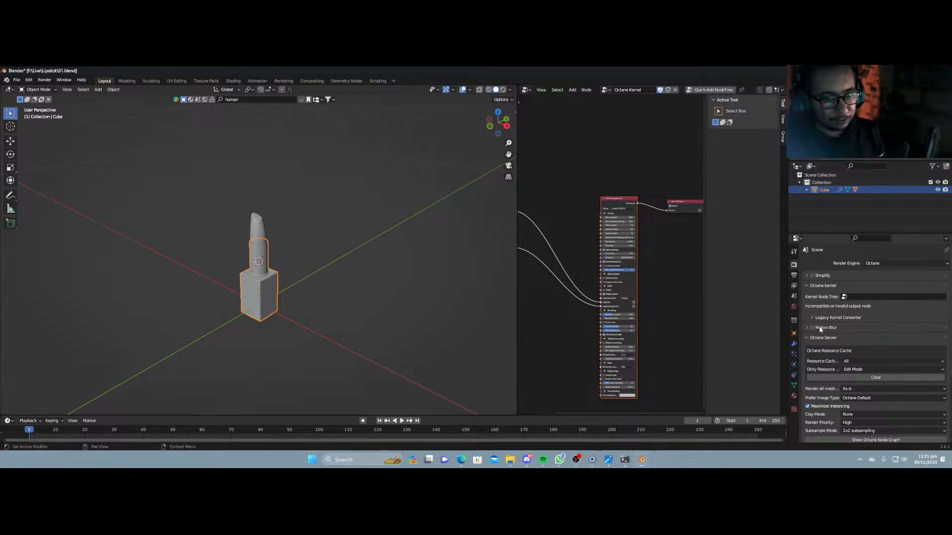
# Assign the Octane Kernel node tree to the scene and preview the lipstick in Rendered viewport shading.
pyautogui.click(878, 295)
pyautogui.click(873, 308)
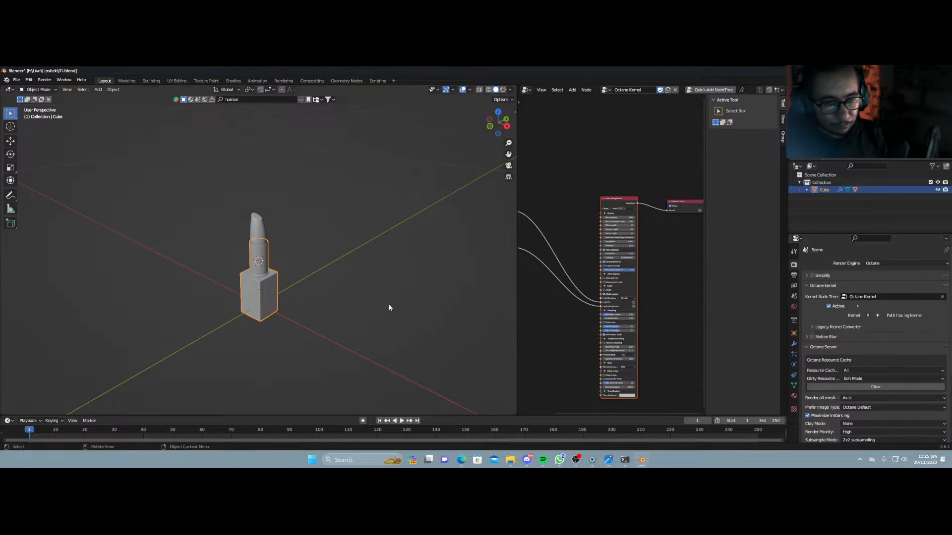
pyautogui.click(304, 313)
pyautogui.press('z')
pyautogui.press('8')
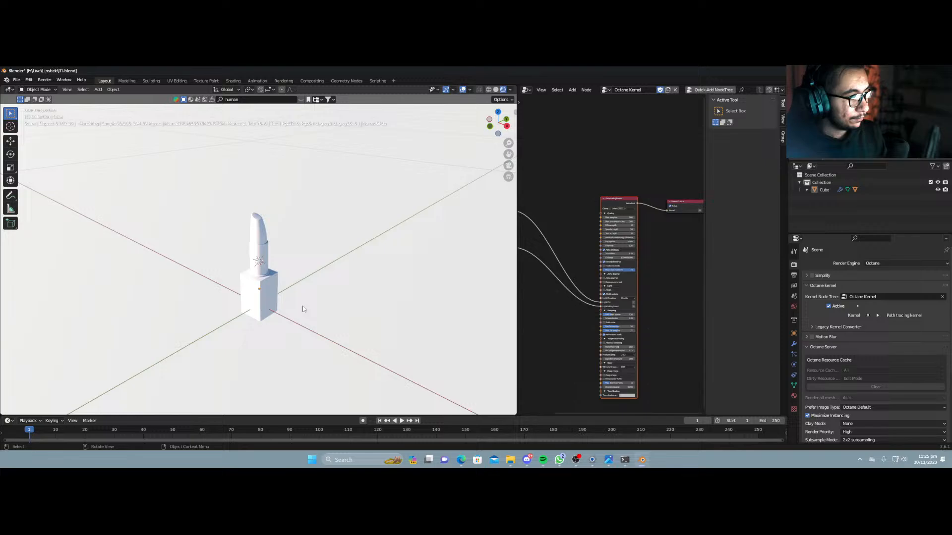
pyautogui.moveTo(301, 313)
pyautogui.mouseDown(button='middle')
pyautogui.moveTo(226, 323)
pyautogui.moveTo(323, 319)
pyautogui.mouseUp(button='middle')
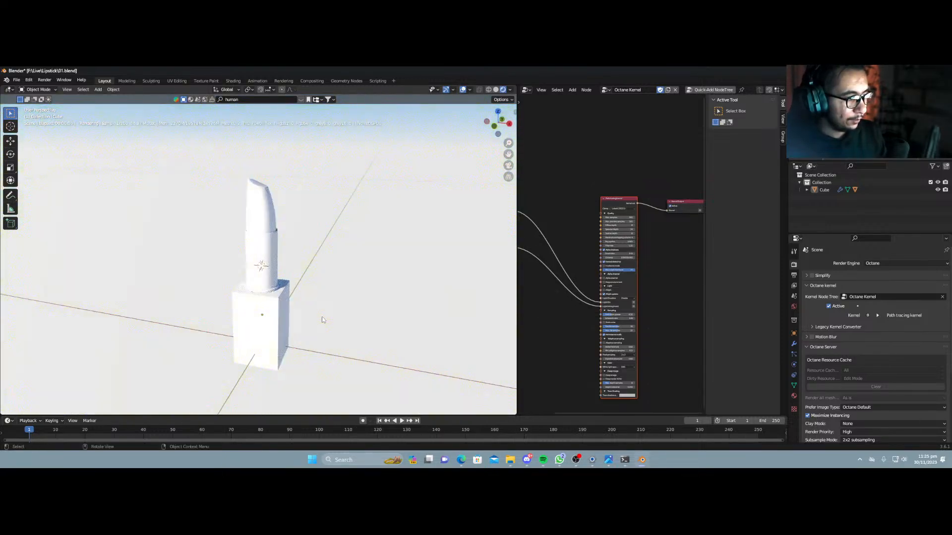
pyautogui.press('z')
pyautogui.click(349, 315)
pyautogui.scroll(-1, 270, 313)
pyautogui.press('z')
pyautogui.click(326, 276)
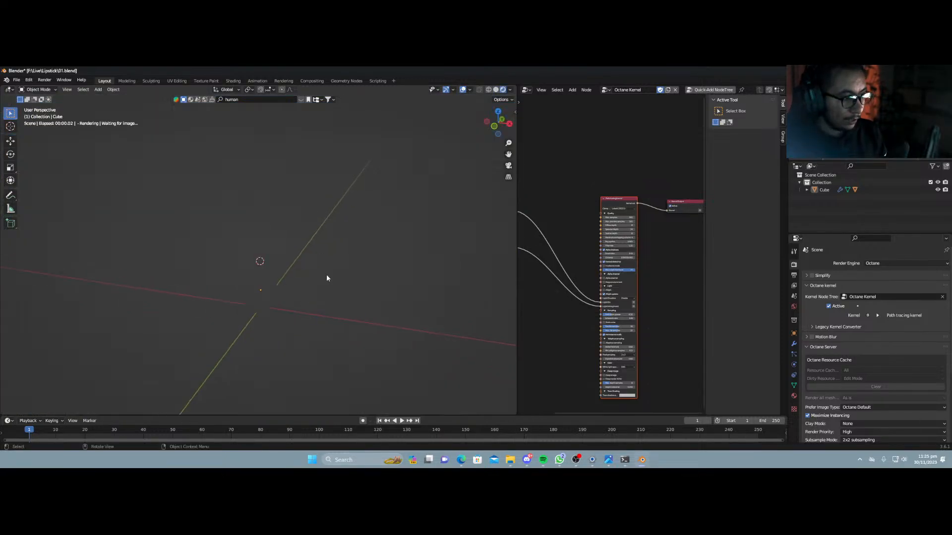
# Change the node area to the Shader Editor and create a new material for the tube and base object.
pyautogui.click(526, 89)
pyautogui.click(562, 184)
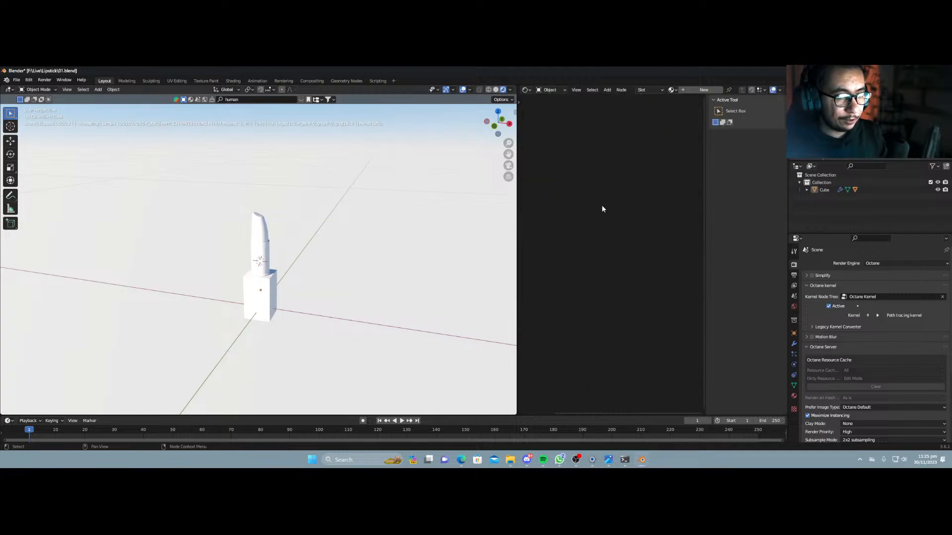
pyautogui.scroll(4, 323, 308)
pyautogui.moveTo(322, 307); pyautogui.dragTo(333, 272, button='middle')
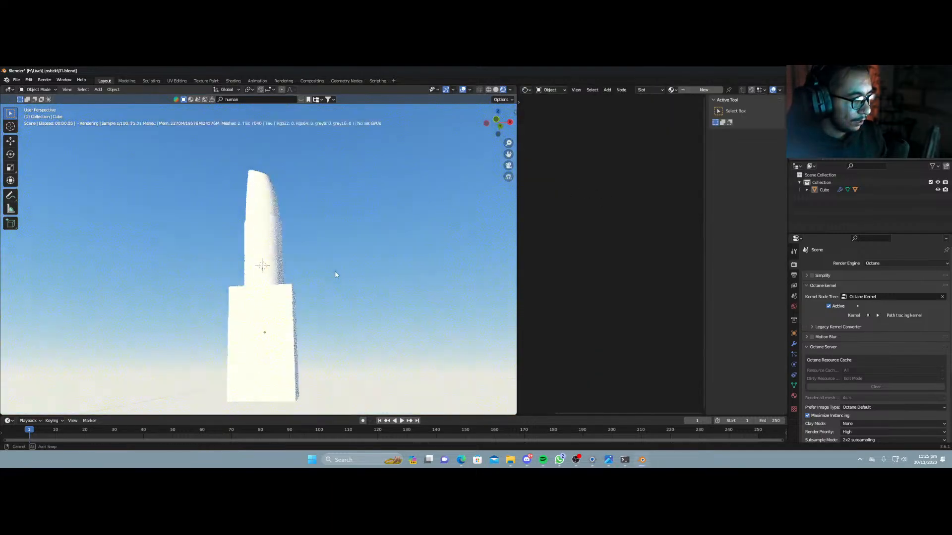
pyautogui.click(291, 289)
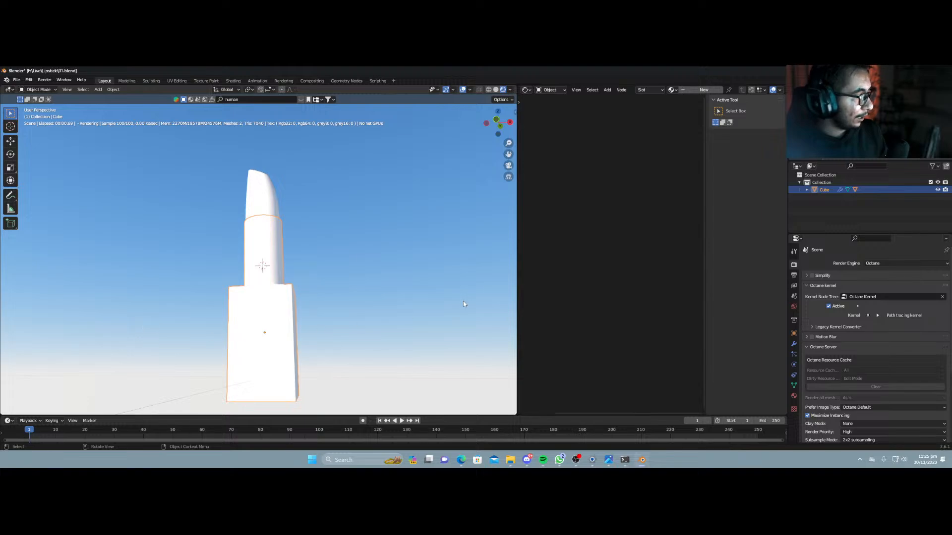
pyautogui.click(704, 89)
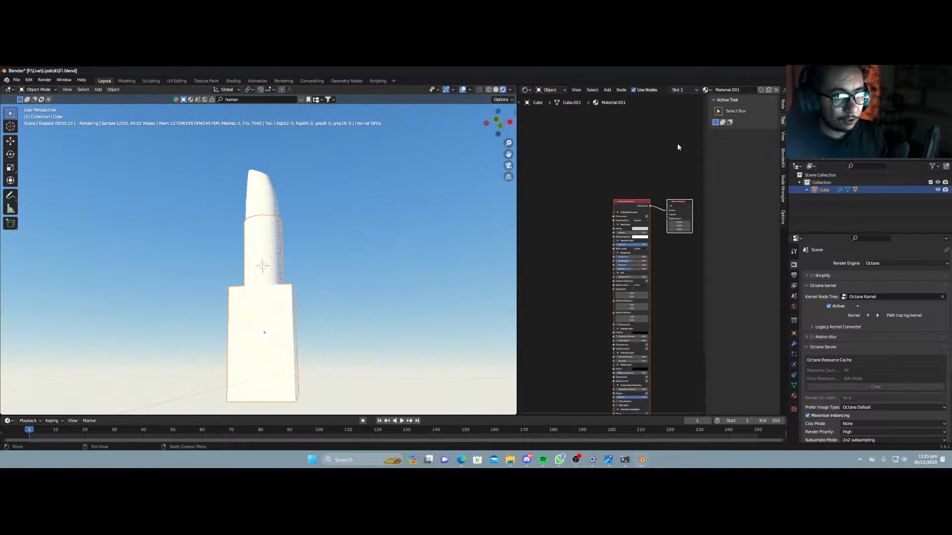
# Replace the new material's default shader with a Glossy material node linked to the material output.
pyautogui.press('x')
pyautogui.hotkey('shift', 'a')
pyautogui.click(612, 212)
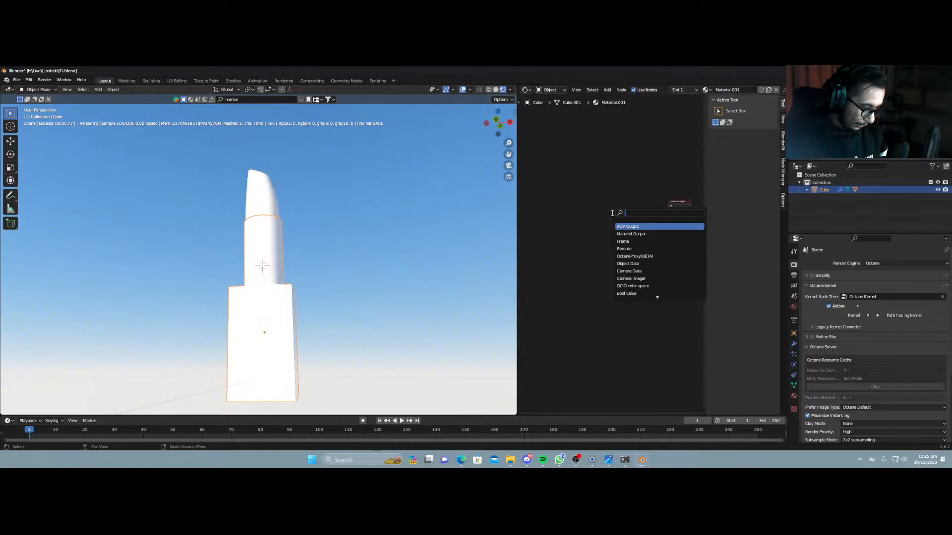
pyautogui.write('glo')
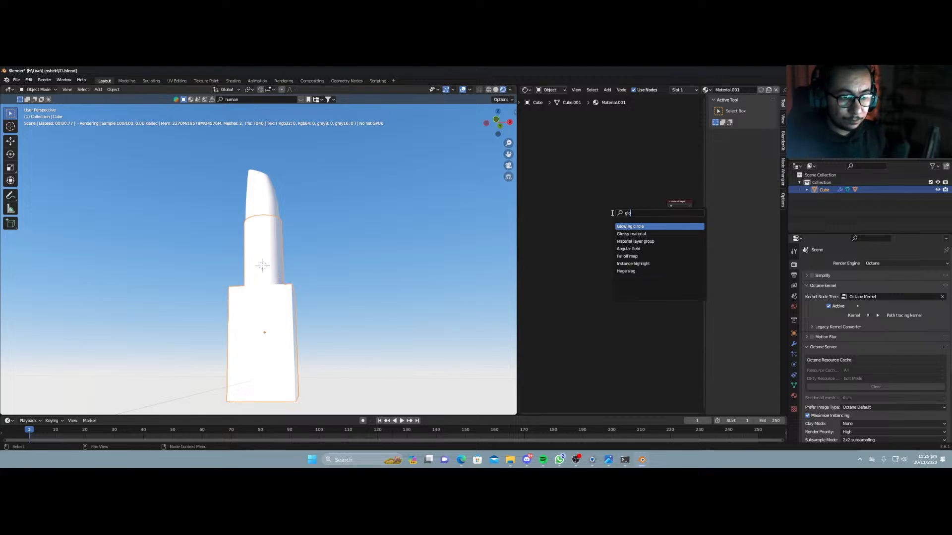
pyautogui.click(633, 233)
pyautogui.click(607, 219)
pyautogui.keyDown('ctrl'); pyautogui.keyDown('shift'); pyautogui.click(608, 218); pyautogui.keyUp('shift'); pyautogui.keyUp('ctrl')
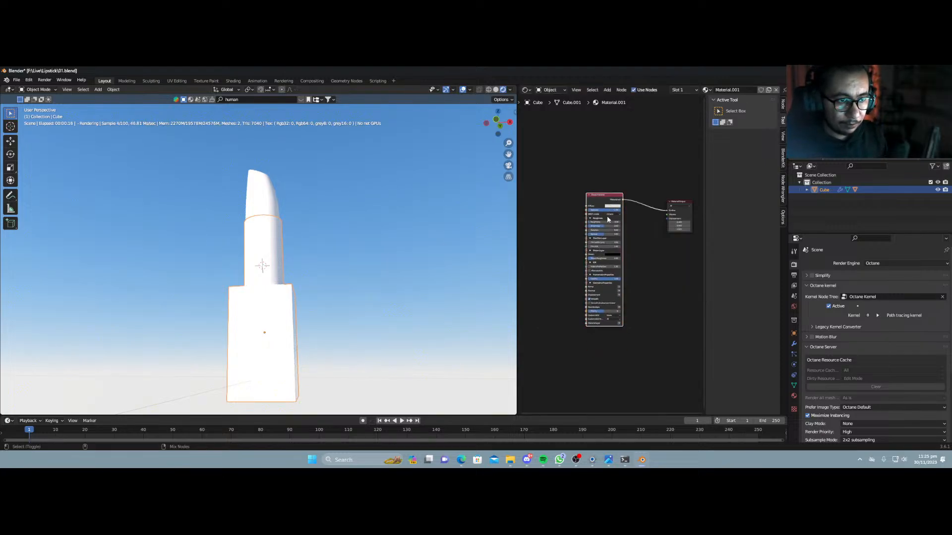
# Set the Glossy material's diffuse colour to near-black and its roughness to 0.57.
pyautogui.click(612, 206)
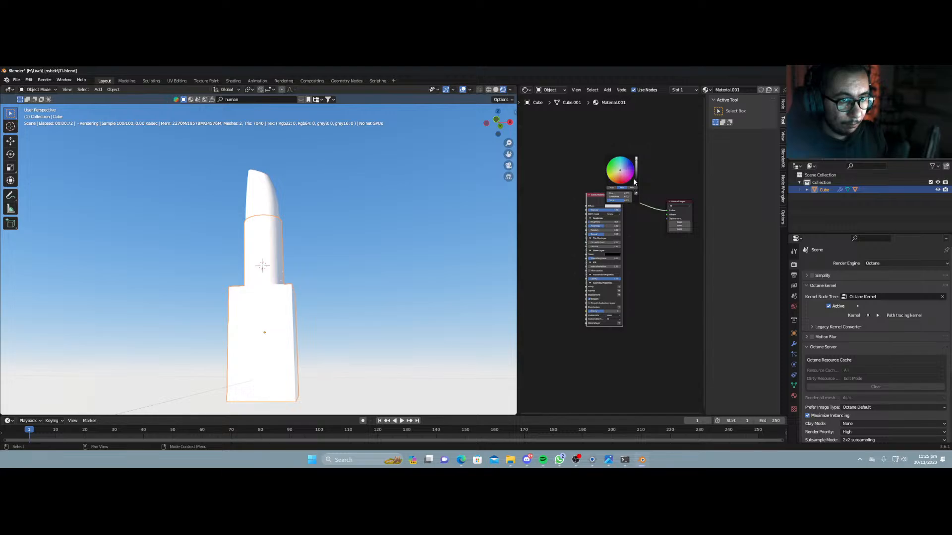
pyautogui.moveTo(634, 181); pyautogui.dragTo(636, 183)
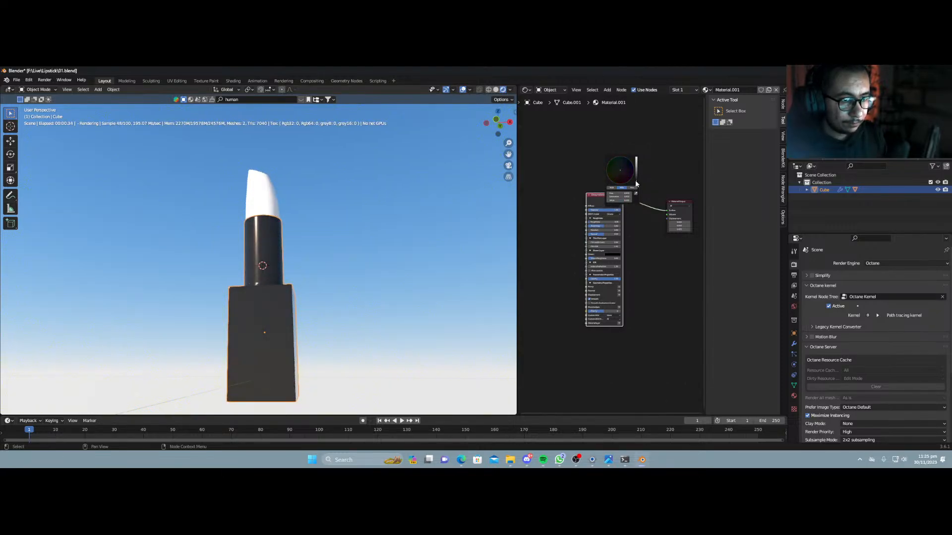
pyautogui.scroll(4, 634, 268)
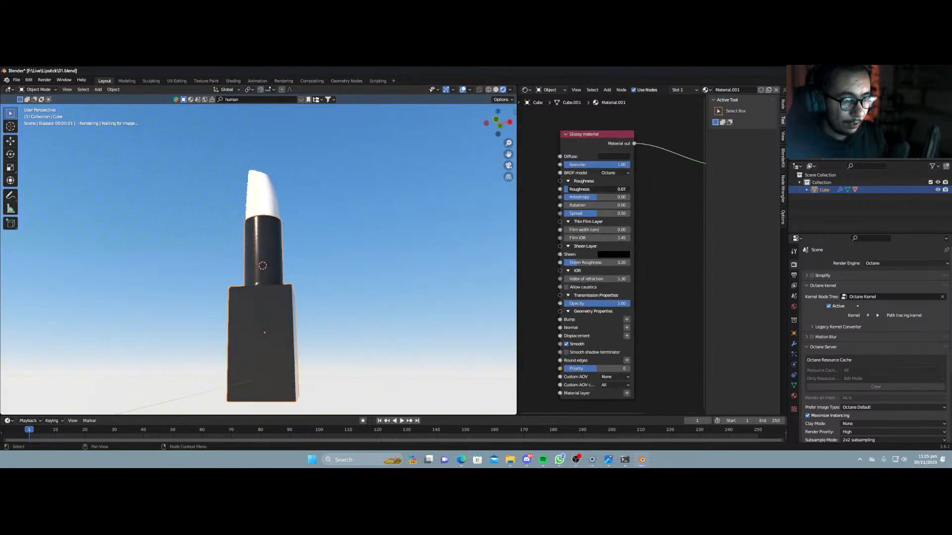
pyautogui.moveTo(569, 189); pyautogui.dragTo(602, 189)
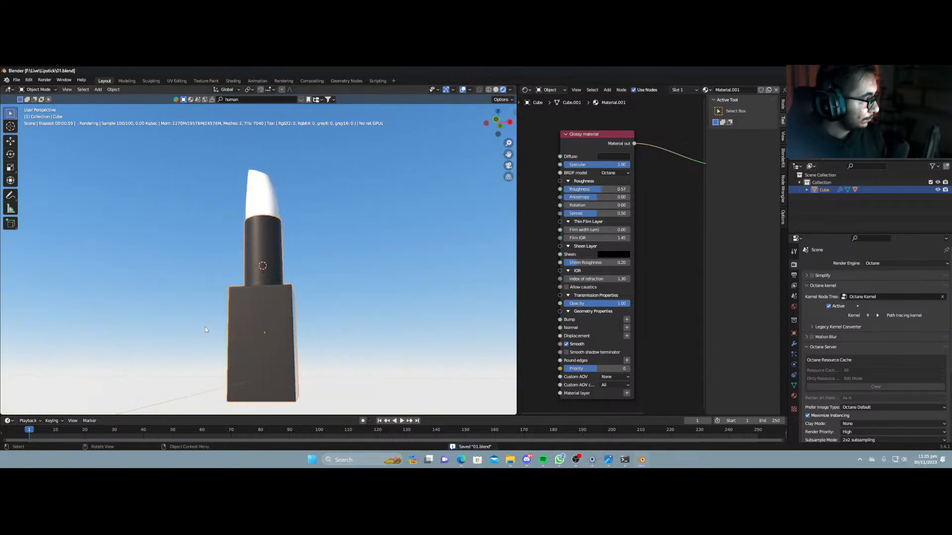
# Add a second material slot, assign Material.001 to it and make it a separate copy.
pyautogui.moveTo(222, 255); pyautogui.dragTo(233, 310, button='middle')
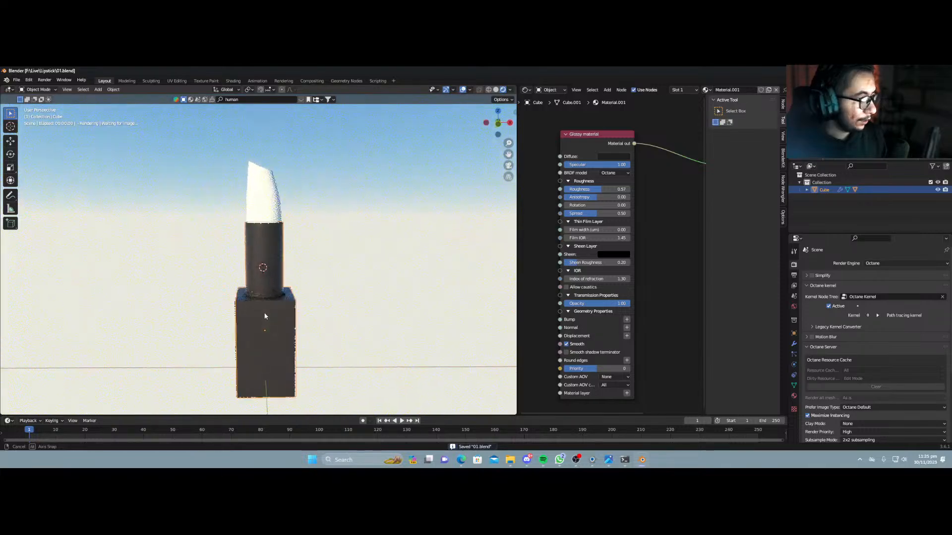
pyautogui.scroll(-4, 634, 280)
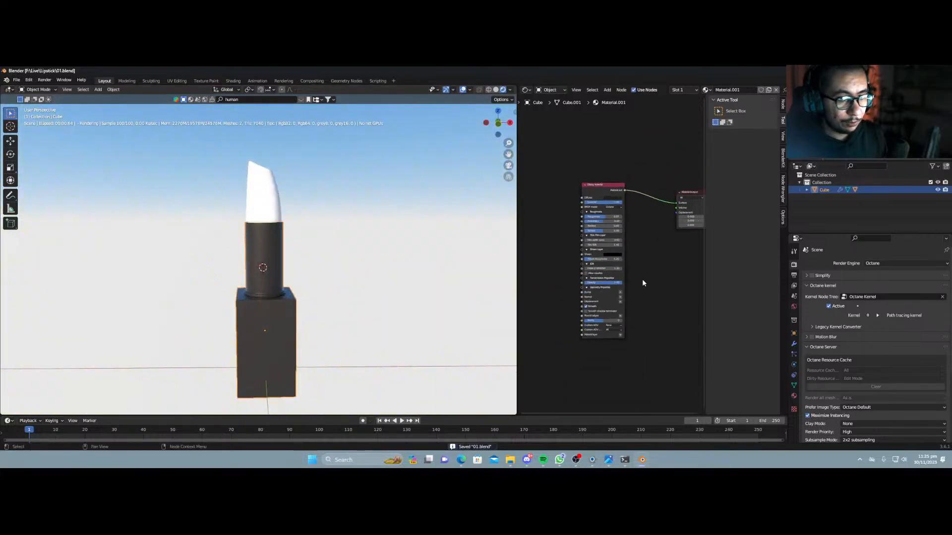
pyautogui.click(795, 396)
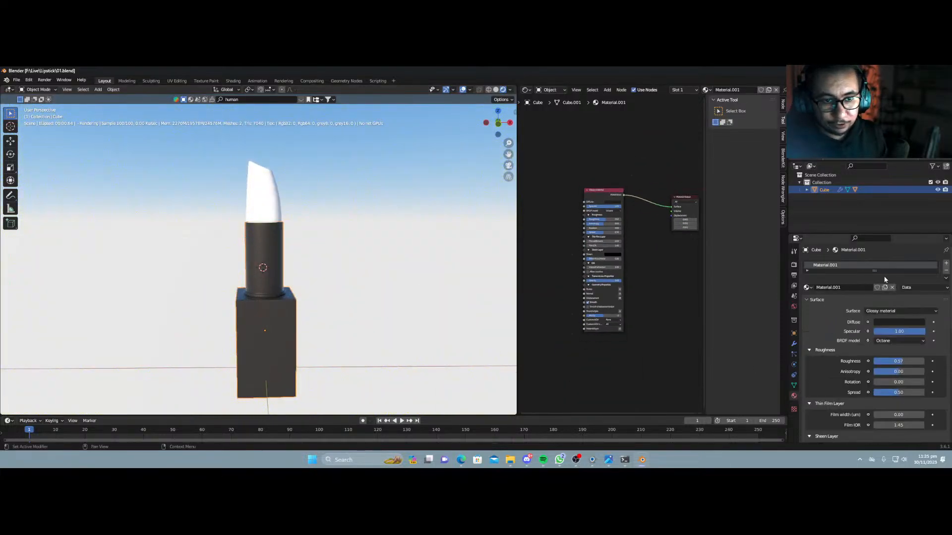
pyautogui.click(947, 267)
pyautogui.click(807, 304)
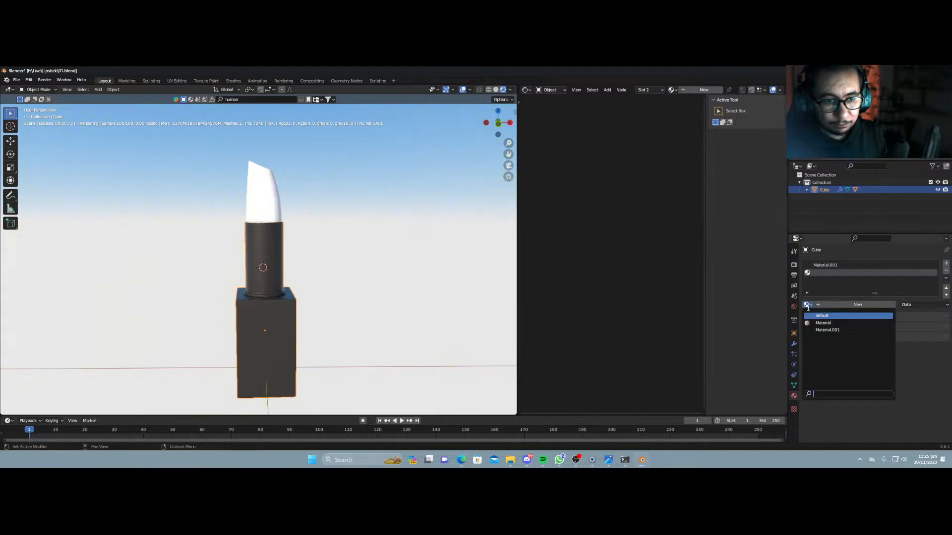
pyautogui.click(824, 330)
pyautogui.click(868, 305)
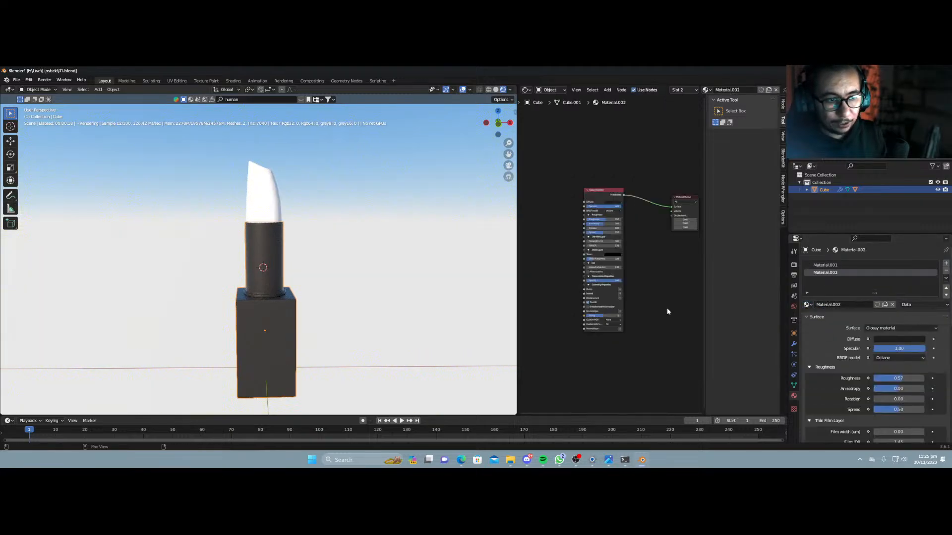
# Add a Cinema 4D noise texture node to the copied material and preview it directly on the material output.
pyautogui.moveTo(652, 312); pyautogui.dragTo(706, 270, button='middle')
pyautogui.hotkey('shift', 'a')
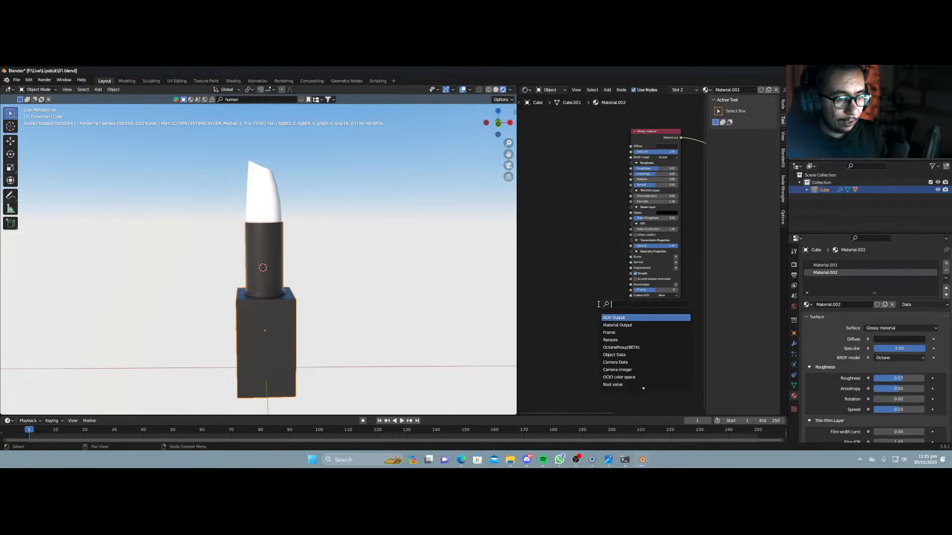
pyautogui.write('cine')
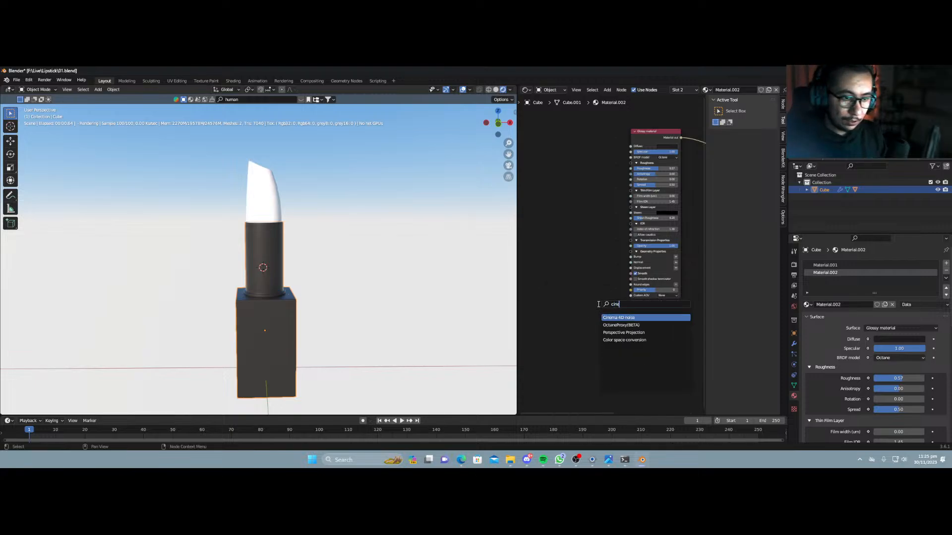
pyautogui.click(614, 318)
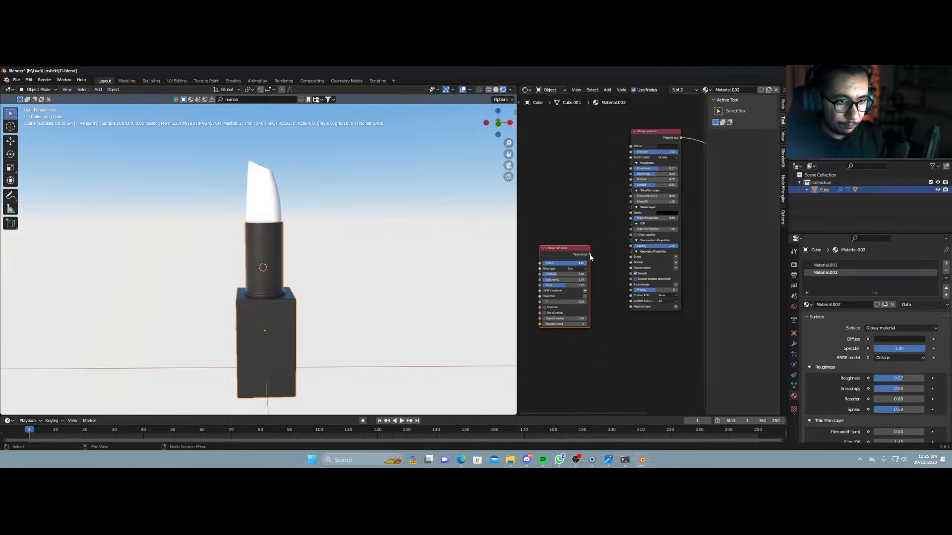
pyautogui.moveTo(589, 256); pyautogui.dragTo(603, 281)
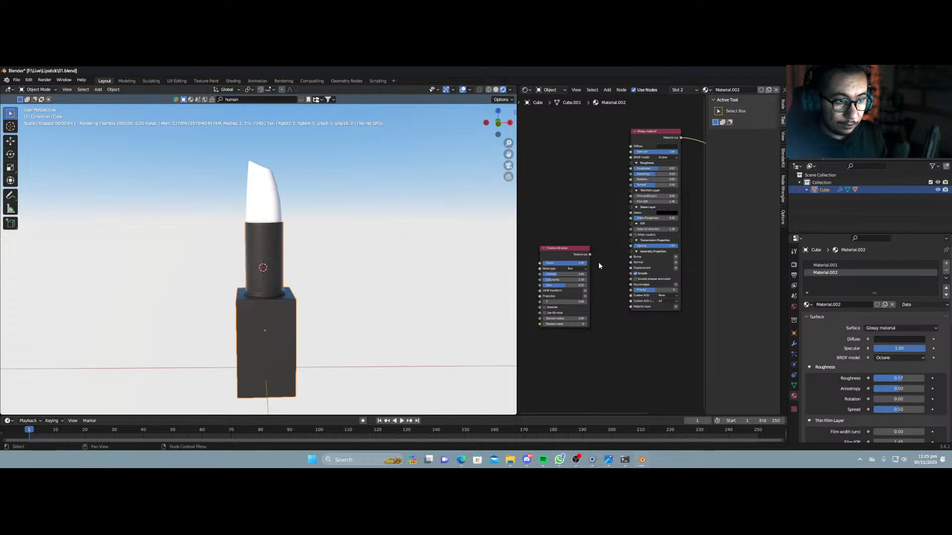
pyautogui.keyDown('ctrl'); pyautogui.keyDown('shift'); pyautogui.click(566, 251); pyautogui.keyUp('shift'); pyautogui.keyUp('ctrl')
pyautogui.press('KP_Decimal')
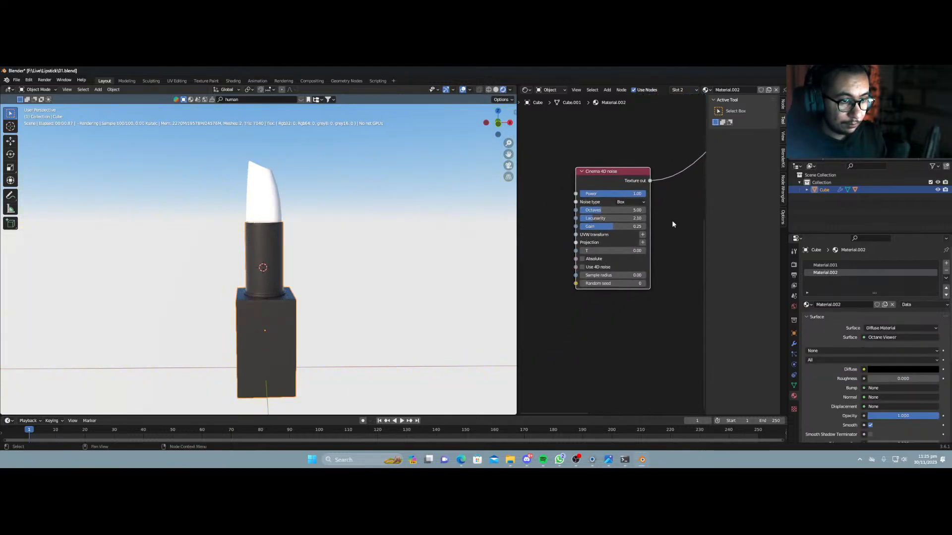
pyautogui.scroll(2, 672, 224)
# Select all faces of the rectangular base block and assign the copied material to them.
pyautogui.press('Tab')
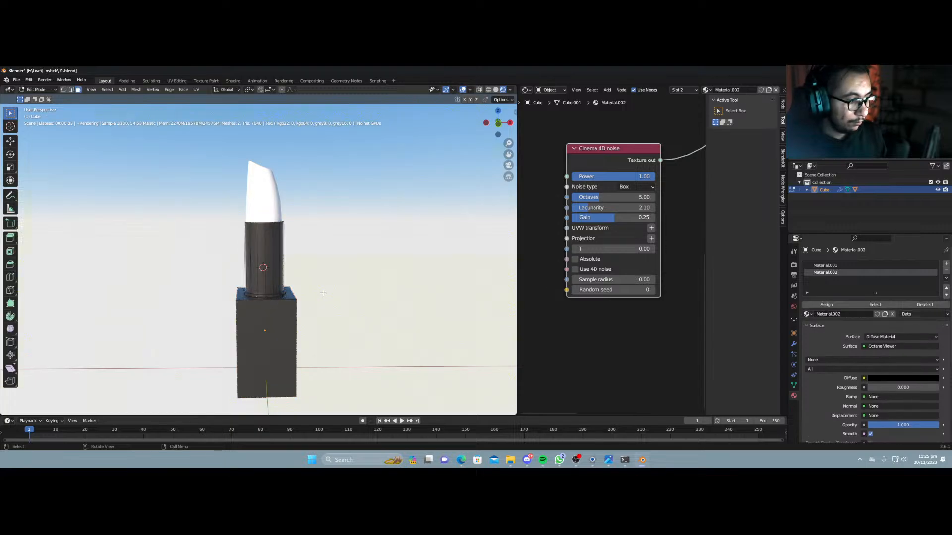
pyautogui.click(287, 327)
pyautogui.moveTo(287, 327); pyautogui.dragTo(310, 358, button='middle')
pyautogui.press('ctrl+KP_Add')
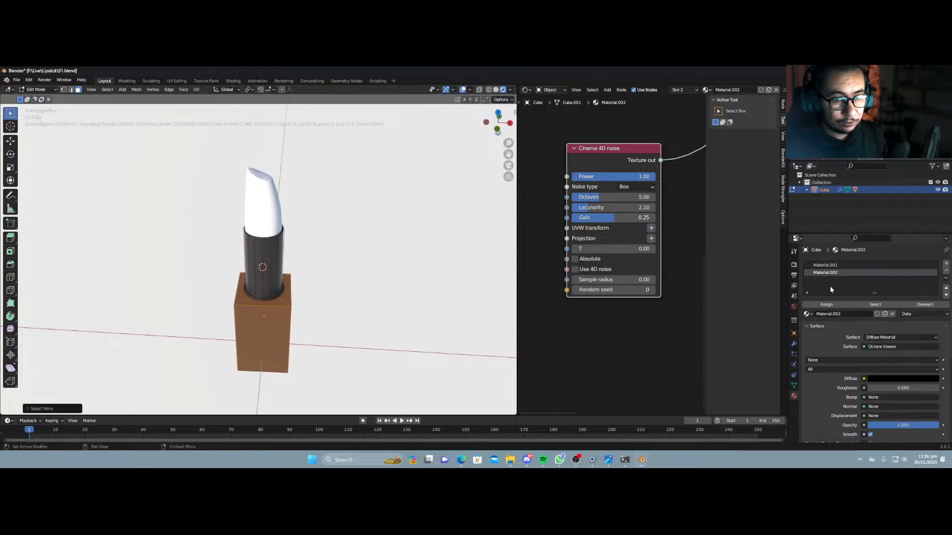
pyautogui.click(813, 307)
pyautogui.press('Tab')
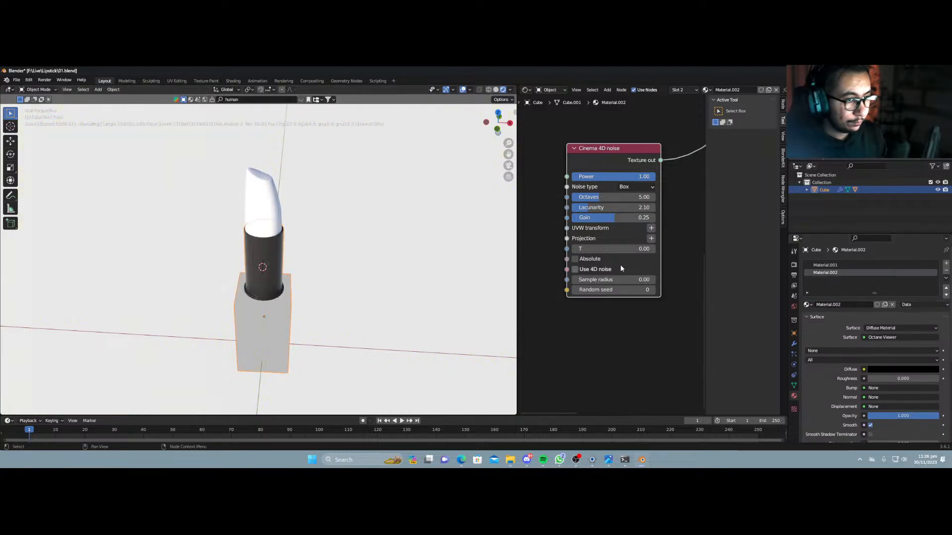
# Add projection and UVW transform nodes to the Cinema 4D noise and set the transform scale to 0.03 on all axes.
pyautogui.click(651, 239)
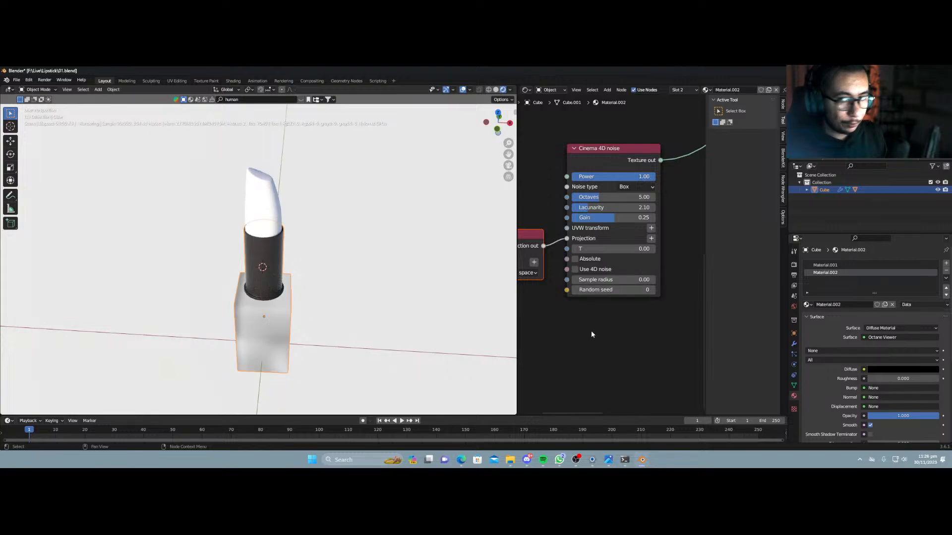
pyautogui.moveTo(591, 331); pyautogui.dragTo(645, 264, button='middle')
pyautogui.click(688, 215)
pyautogui.moveTo(572, 253); pyautogui.dragTo(572, 273)
pyautogui.write('0.03')
pyautogui.press('Return')
pyautogui.moveTo(641, 261); pyautogui.dragTo(590, 283, button='middle')
# Enable 4D noise on the Cinema 4D noise node and save the file.
pyautogui.click(607, 232)
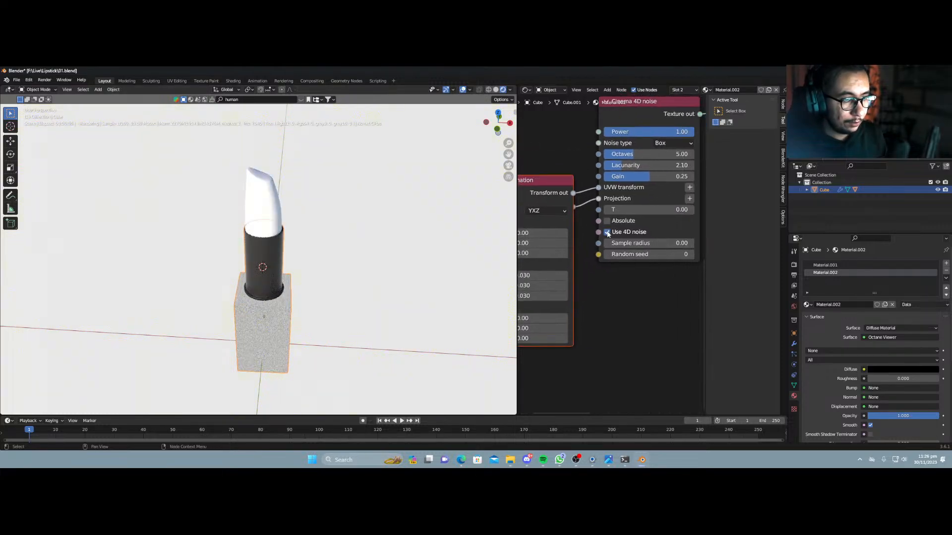
pyautogui.moveTo(306, 330); pyautogui.dragTo(355, 276, button='middle')
pyautogui.hotkey('ctrl', 's')
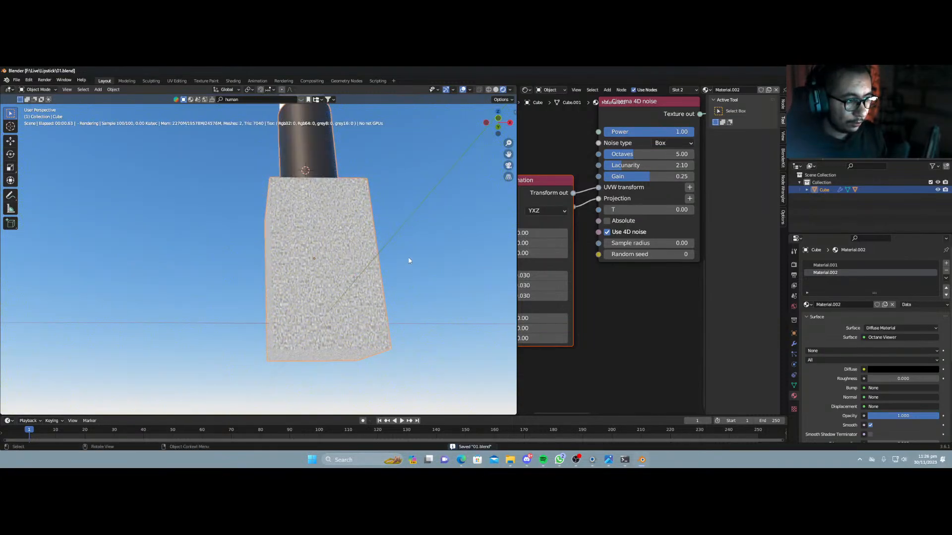
# Reconnect the Glossy material to the material output and link the Cinema 4D noise to its Bump input.
pyautogui.scroll(-5, 406, 261)
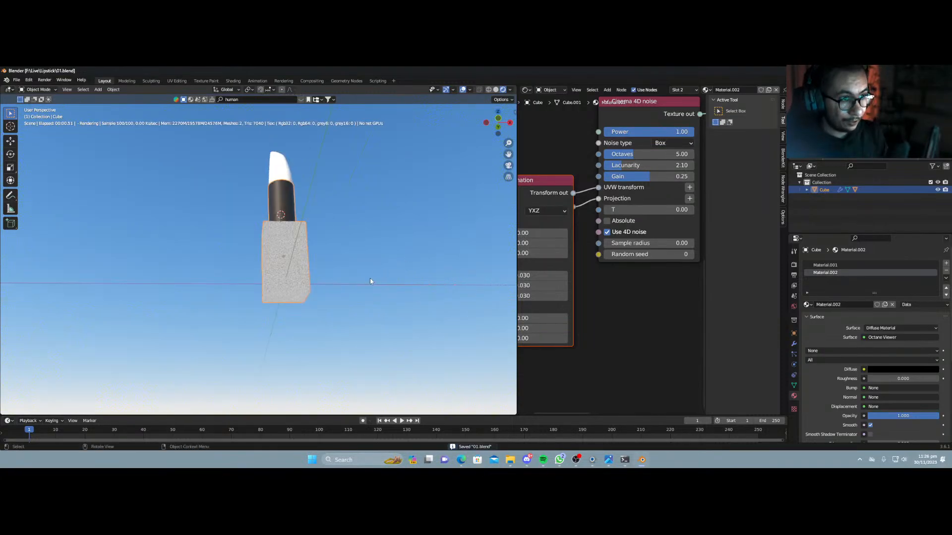
pyautogui.scroll(-2, 607, 289)
pyautogui.moveTo(616, 286); pyautogui.dragTo(675, 405, button='middle')
pyautogui.keyDown('ctrl'); pyautogui.keyDown('shift'); pyautogui.click(590, 156); pyautogui.keyUp('shift'); pyautogui.keyUp('ctrl')
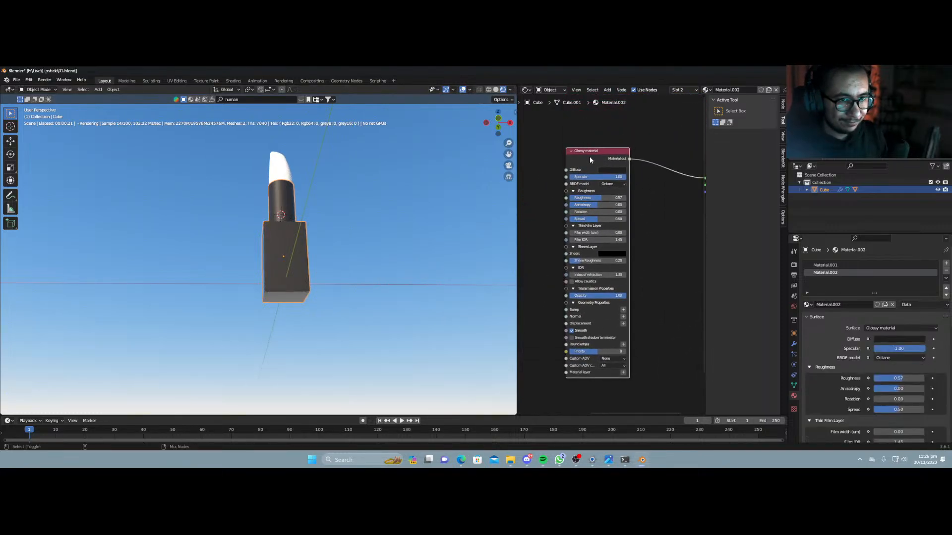
pyautogui.moveTo(537, 281); pyautogui.dragTo(604, 213, button='middle')
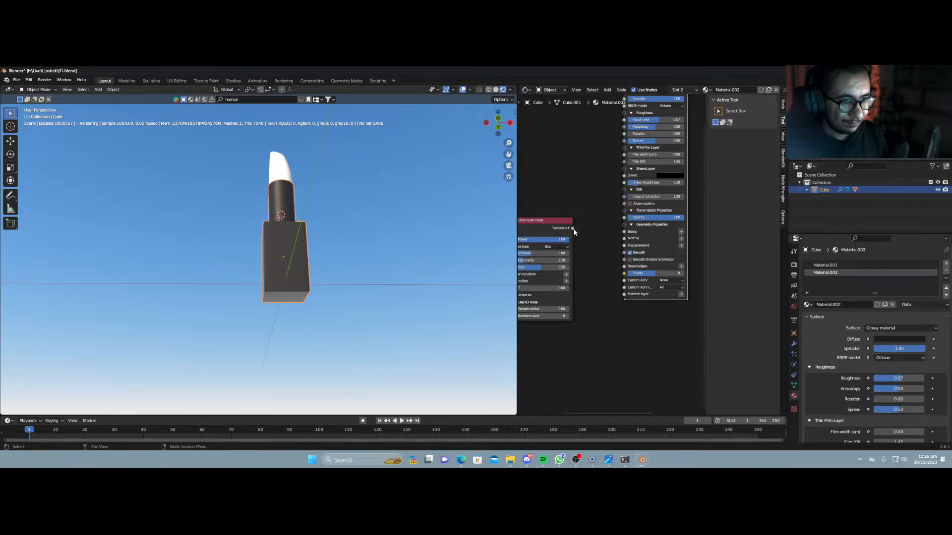
pyautogui.moveTo(573, 230); pyautogui.dragTo(624, 232)
pyautogui.scroll(5, 284, 273)
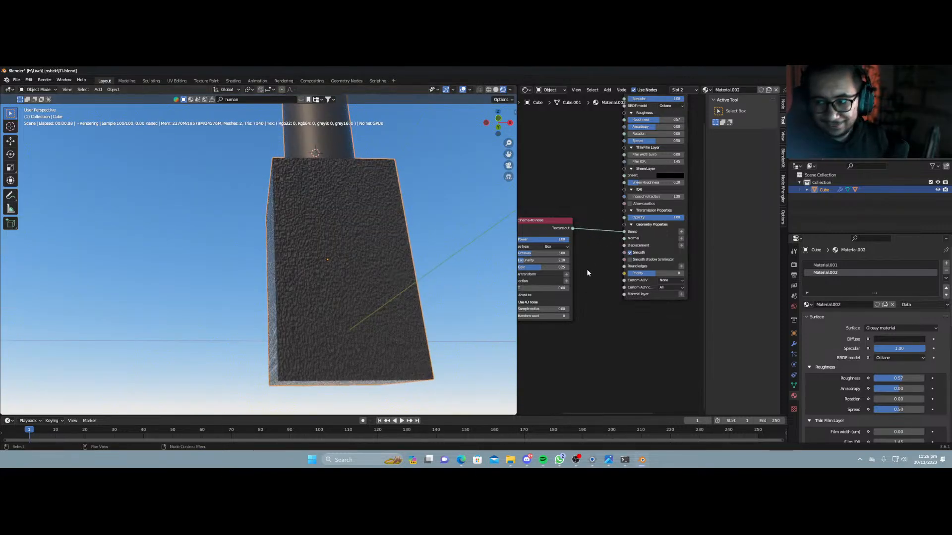
# Lower the Cinema 4D noise power and move its link from the Glossy material's Bump input to Roughness.
pyautogui.moveTo(587, 273); pyautogui.dragTo(659, 271, button='middle')
pyautogui.moveTo(634, 242); pyautogui.dragTo(566, 242)
pyautogui.scroll(-3, 649, 213)
pyautogui.moveTo(653, 208); pyautogui.dragTo(579, 239, button='middle')
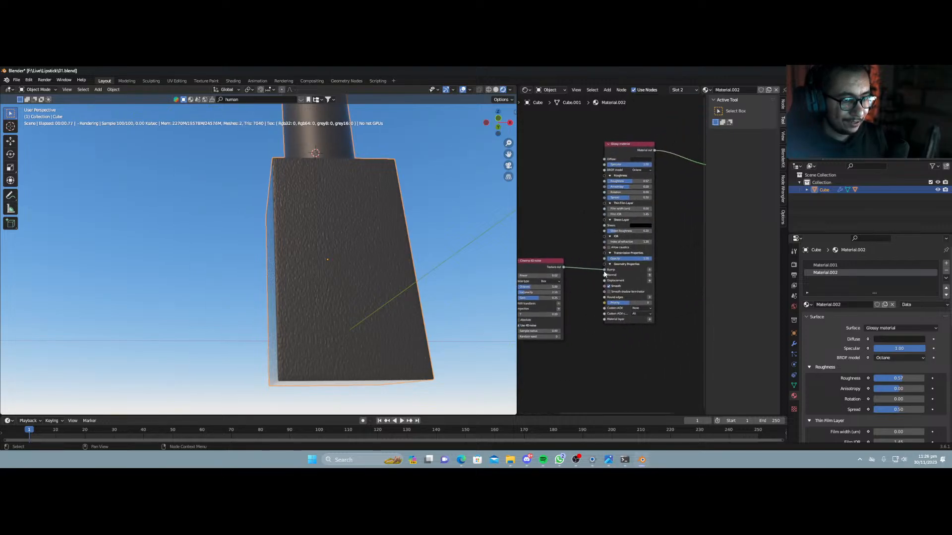
pyautogui.moveTo(605, 271); pyautogui.dragTo(605, 181)
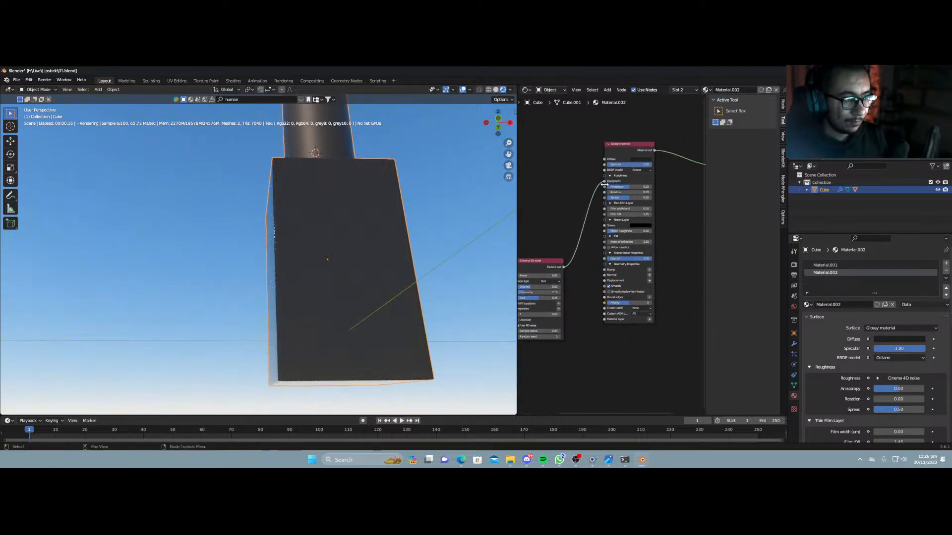
pyautogui.moveTo(351, 278); pyautogui.dragTo(325, 285, button='middle')
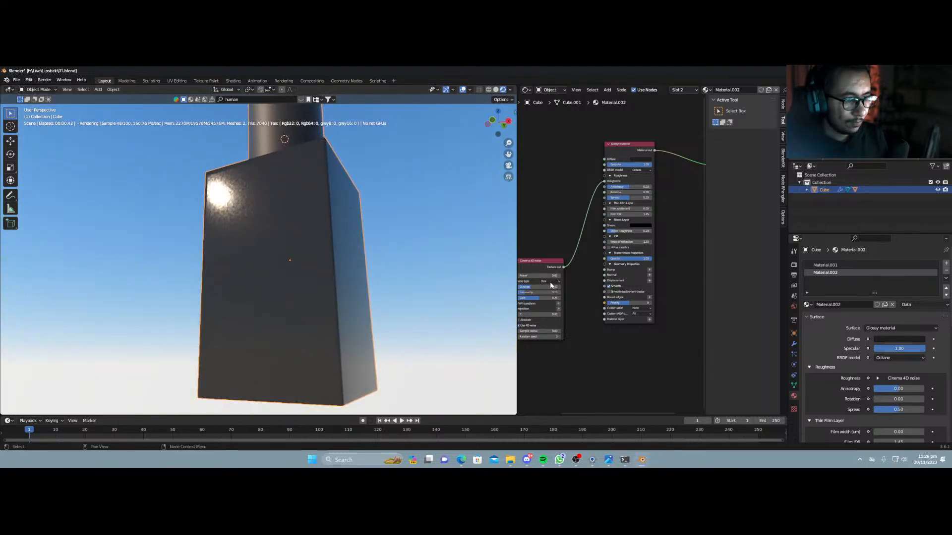
# Set the Cinema 4D noise's sample radius to 2.95 and its power to 1.00.
pyautogui.moveTo(544, 276); pyautogui.dragTo(554, 279)
pyautogui.scroll(-2, 585, 341)
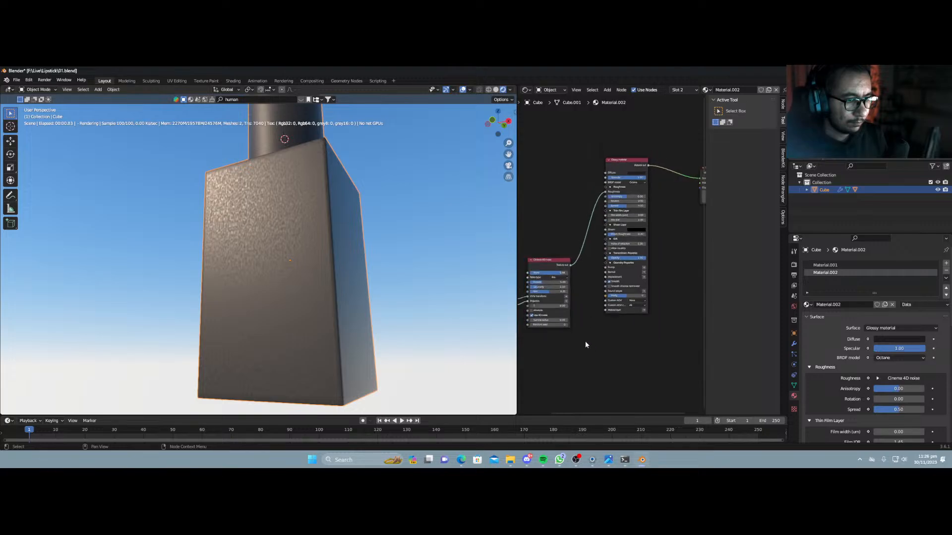
pyautogui.moveTo(562, 333); pyautogui.dragTo(615, 290, button='middle')
pyautogui.scroll(12, 598, 319)
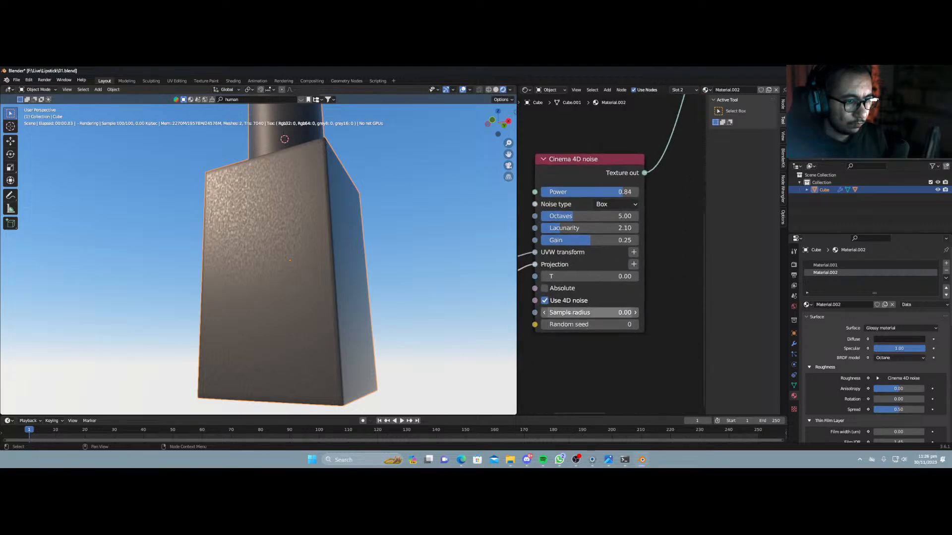
pyautogui.moveTo(575, 312); pyautogui.dragTo(595, 312)
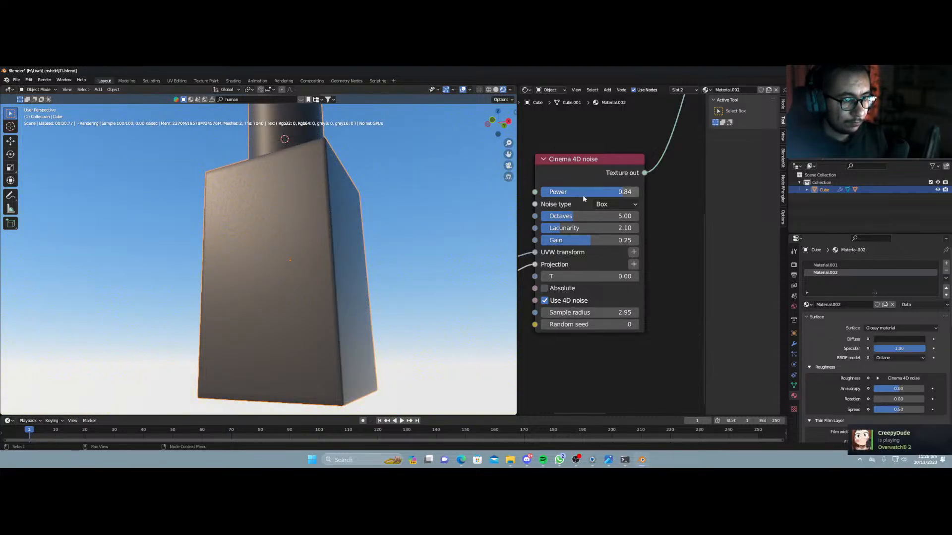
pyautogui.moveTo(586, 197); pyautogui.dragTo(625, 197)
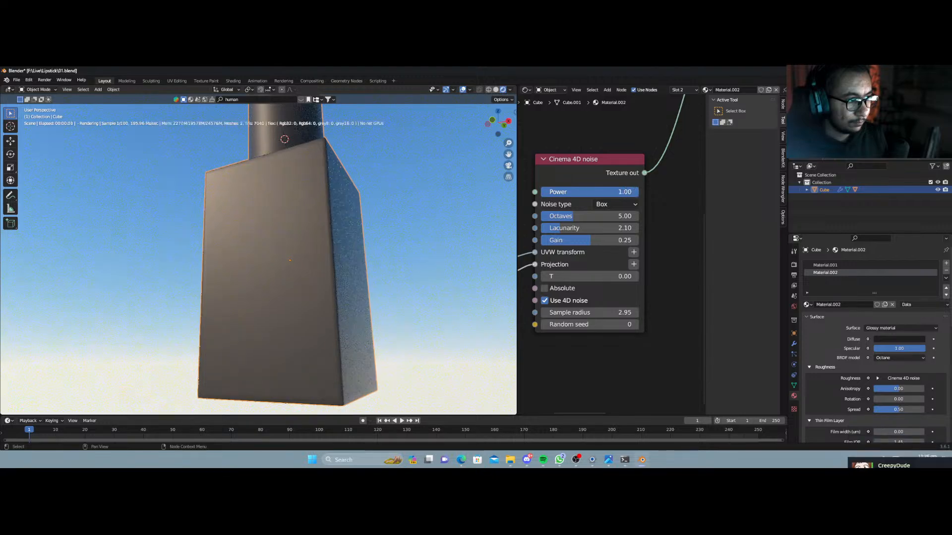
# Set the noise's octaves to 6.17, lacunarity to 4.41 and gain to 1.58, and enable Absolute.
pyautogui.moveTo(580, 240)
pyautogui.mouseDown()
pyautogui.moveTo(602, 243)
pyautogui.moveTo(598, 230)
pyautogui.moveTo(625, 230)
pyautogui.moveTo(566, 218)
pyautogui.moveTo(591, 218)
pyautogui.moveTo(595, 240)
pyautogui.moveTo(553, 240)
pyautogui.moveTo(596, 240)
pyautogui.mouseUp()
pyautogui.click(544, 288)
pyautogui.moveTo(569, 229)
pyautogui.mouseDown()
pyautogui.moveTo(556, 228)
pyautogui.moveTo(584, 229)
pyautogui.moveTo(570, 219)
pyautogui.moveTo(580, 219)
pyautogui.mouseUp()
# Try the adjusted noise on the Glossy material's Bump input, and link it back to Roughness.
pyautogui.scroll(-4, 584, 281)
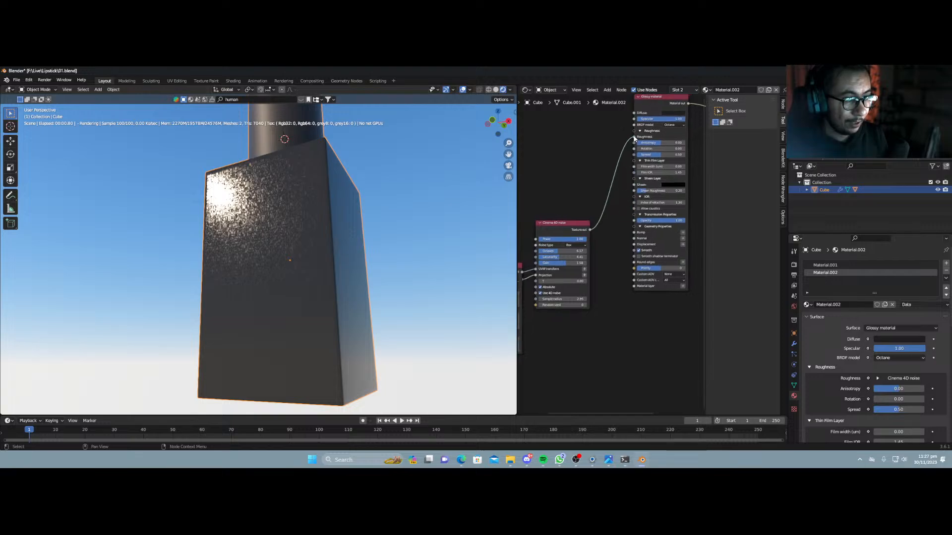
pyautogui.moveTo(634, 138); pyautogui.dragTo(634, 233)
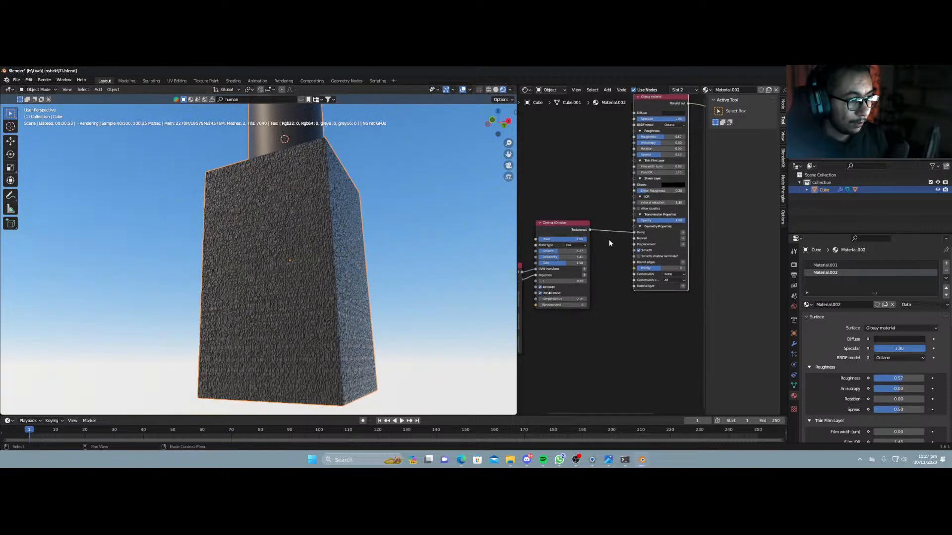
pyautogui.moveTo(635, 134); pyautogui.dragTo(634, 136)
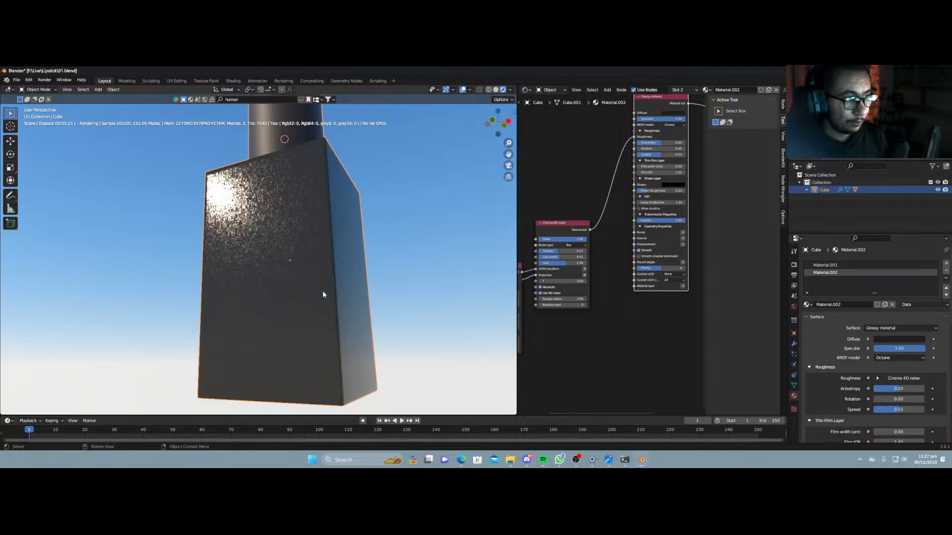
pyautogui.moveTo(322, 290)
pyautogui.mouseDown(button='middle')
pyautogui.moveTo(383, 284)
pyautogui.moveTo(382, 308)
pyautogui.moveTo(319, 292)
pyautogui.mouseUp(button='middle')
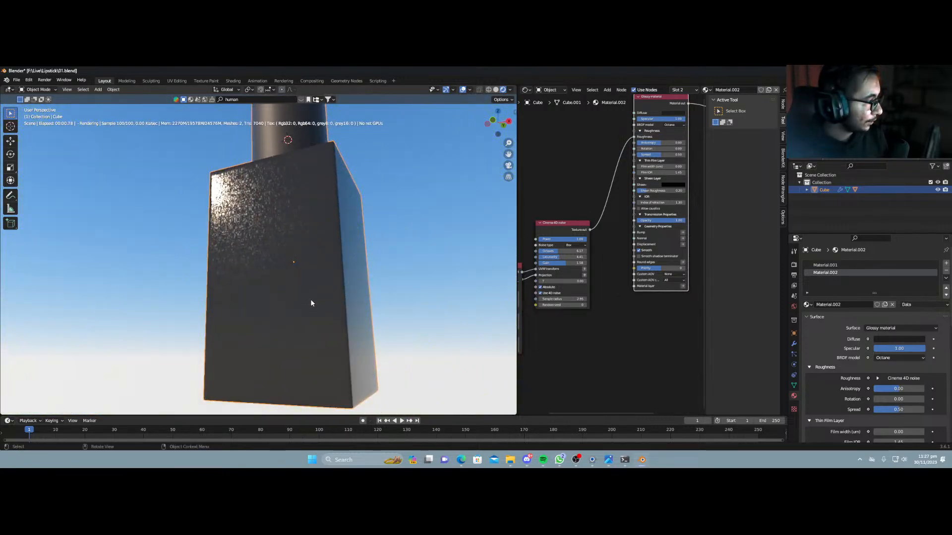
# Cycle through the Cinema 4D noise types and set the noise type to Buya.
pyautogui.scroll(2, 604, 252)
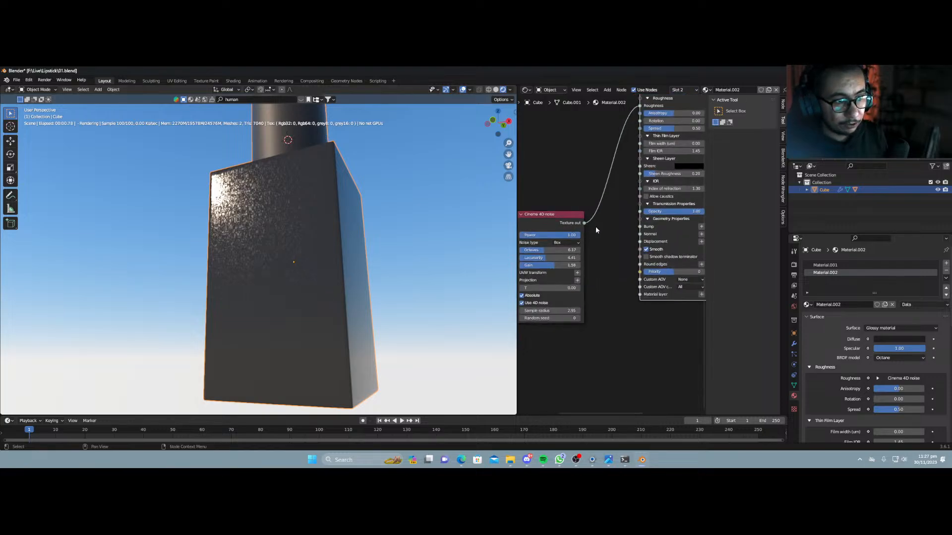
pyautogui.moveTo(591, 259); pyautogui.dragTo(645, 224, button='middle')
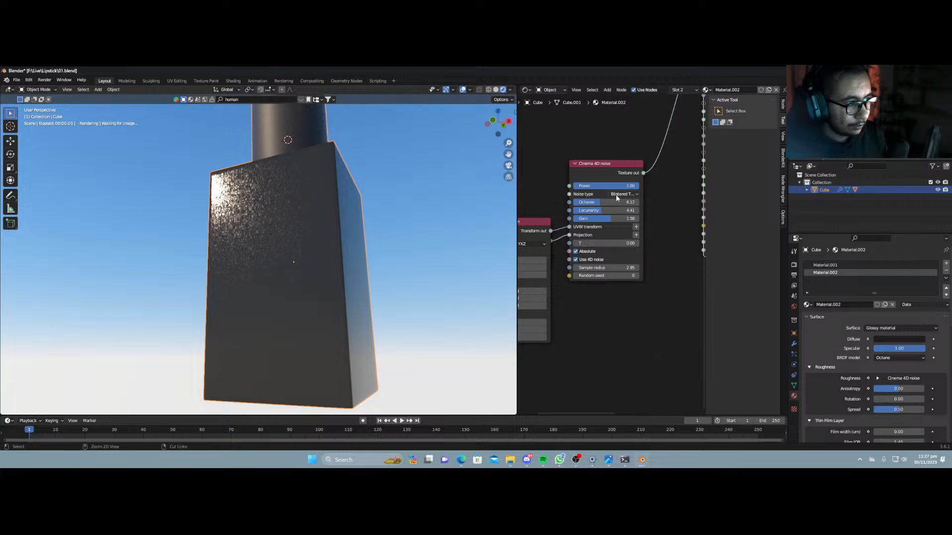
pyautogui.keyDown('ctrl'); pyautogui.scroll(-2, 616, 196); pyautogui.keyUp('ctrl')
pyautogui.keyDown('ctrl'); pyautogui.scroll(-1, 616, 195); pyautogui.keyUp('ctrl')
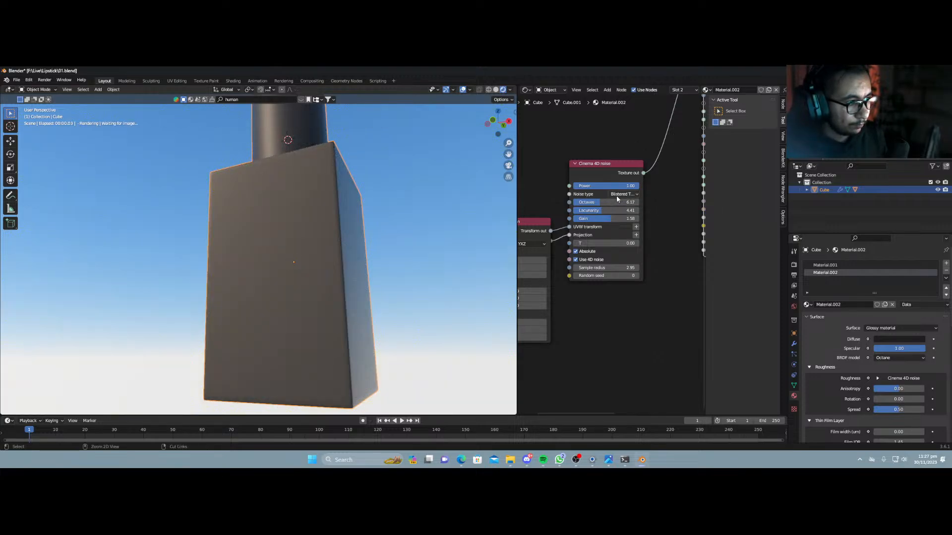
pyautogui.keyDown('ctrl'); pyautogui.scroll(1, 617, 196); pyautogui.keyUp('ctrl')
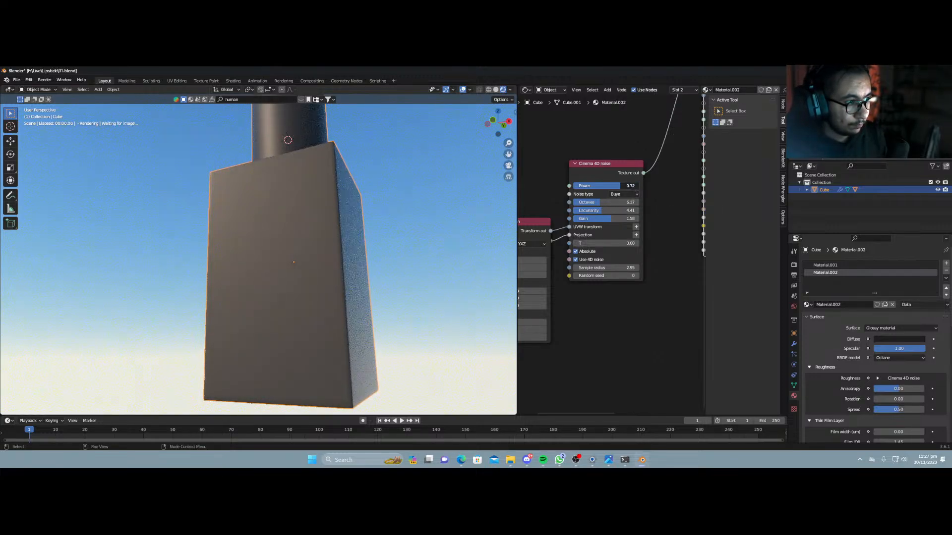
# Set the Cinema 4D noise's power to 0.39, octaves to 13.00 and gain to 4.81, previewing the noise texture alone on the lipstick base.
pyautogui.moveTo(634, 188)
pyautogui.mouseDown()
pyautogui.moveTo(575, 188)
pyautogui.moveTo(627, 203)
pyautogui.mouseUp()
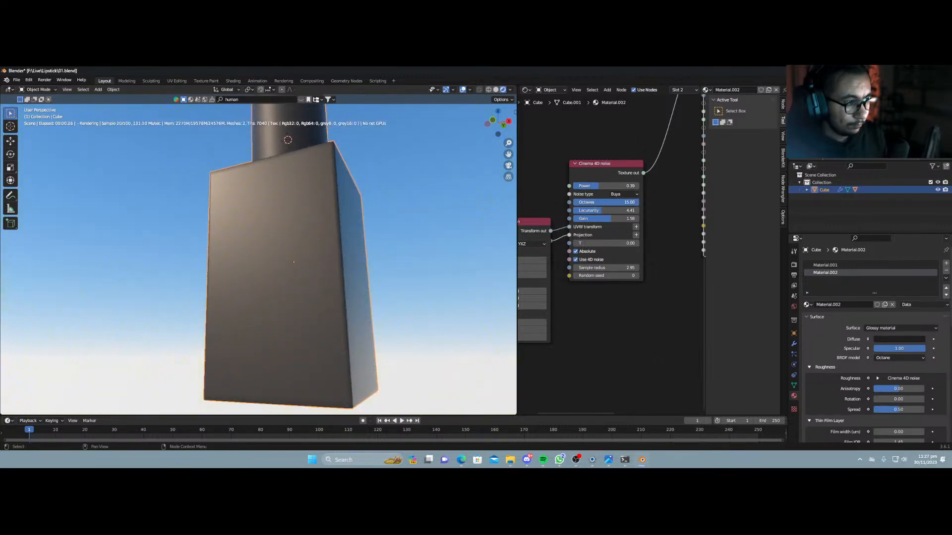
pyautogui.keyDown('ctrl'); pyautogui.keyDown('shift'); pyautogui.click(616, 174); pyautogui.keyUp('shift'); pyautogui.keyUp('ctrl')
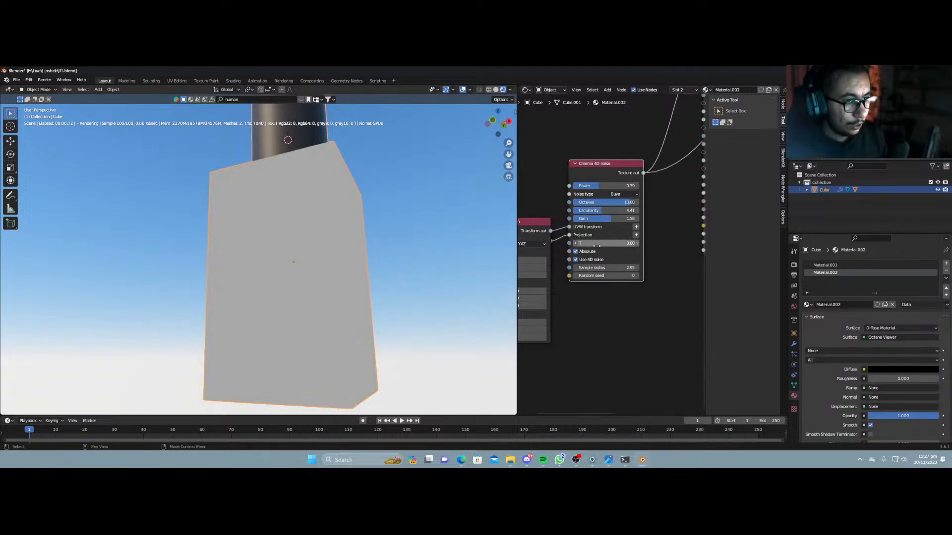
pyautogui.press('g')
pyautogui.click(612, 221)
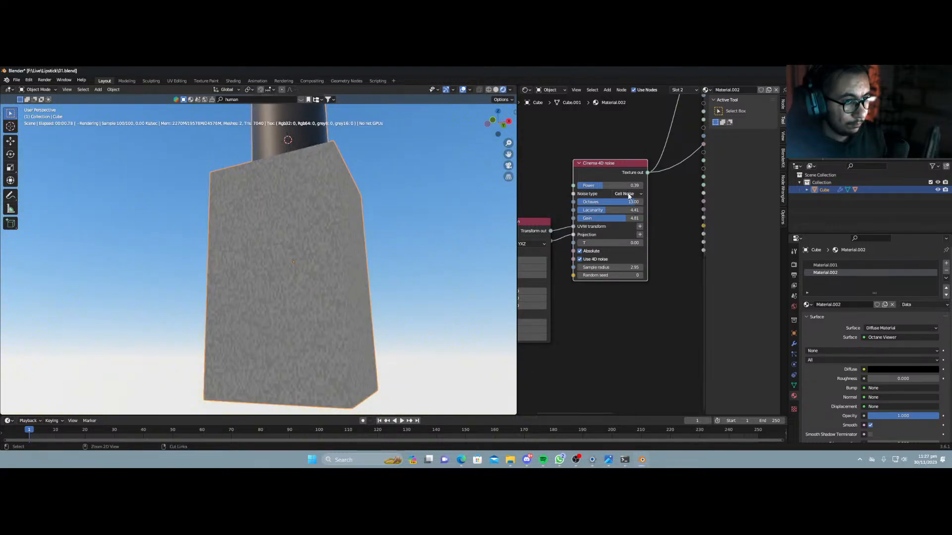
# Cycle the noise type through Dents to Cranal, and set the octaves to 14.50.
pyautogui.keyDown('ctrl'); pyautogui.scroll(-1, 628, 196); pyautogui.keyUp('ctrl')
pyautogui.keyDown('ctrl'); pyautogui.scroll(-1, 628, 197); pyautogui.keyUp('ctrl')
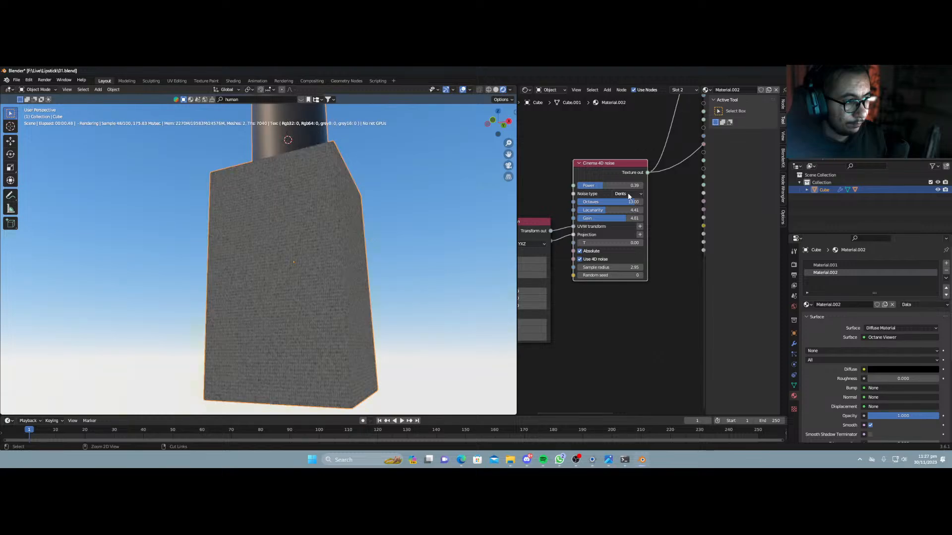
pyautogui.keyDown('ctrl'); pyautogui.scroll(1, 628, 196); pyautogui.keyUp('ctrl')
pyautogui.moveTo(622, 202); pyautogui.dragTo(629, 202)
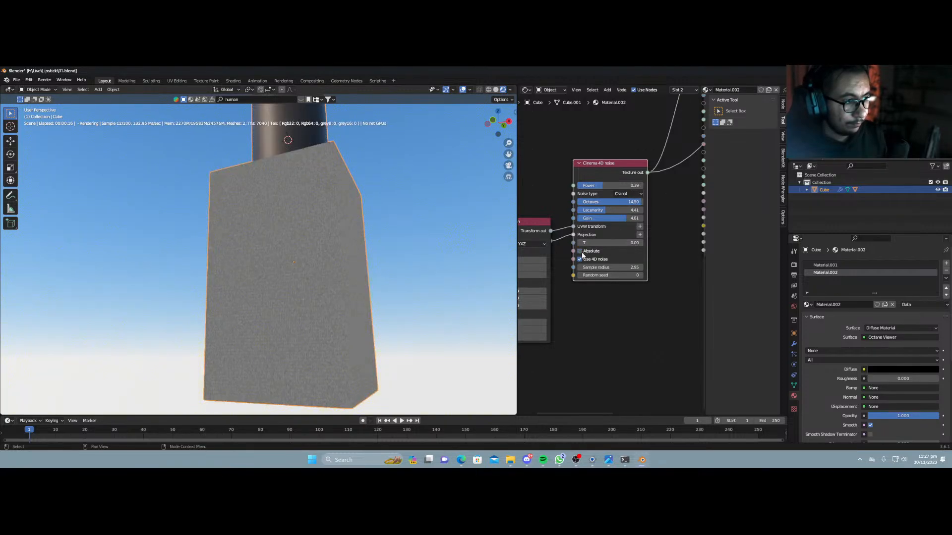
# Switch the preview back to the Glossy material and inspect how the noise-driven roughness looks on the lipstick base.
pyautogui.scroll(-2, 649, 222)
pyautogui.moveTo(653, 217); pyautogui.dragTo(568, 280, button='middle')
pyautogui.keyDown('ctrl'); pyautogui.keyDown('shift'); pyautogui.click(614, 118); pyautogui.keyUp('shift'); pyautogui.keyUp('ctrl')
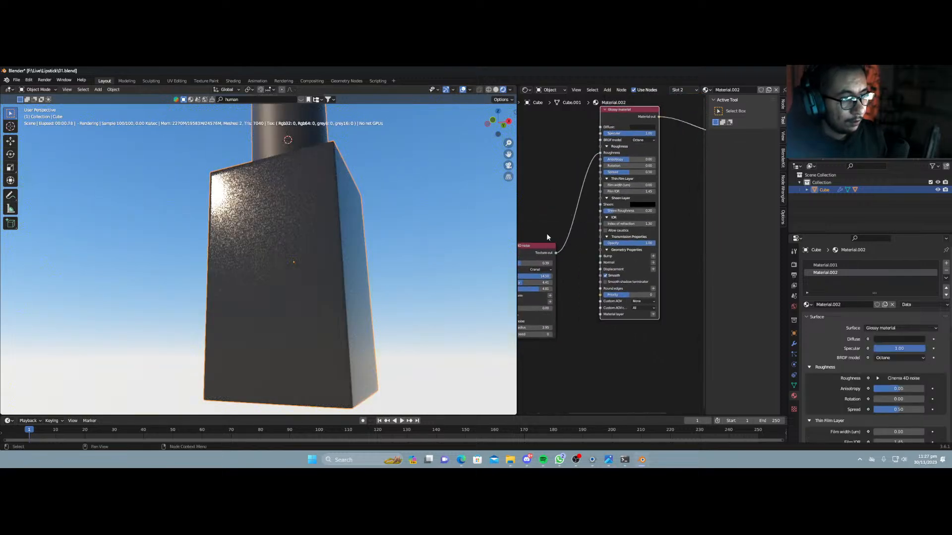
pyautogui.scroll(2, 309, 283)
pyautogui.scroll(-2, 288, 295)
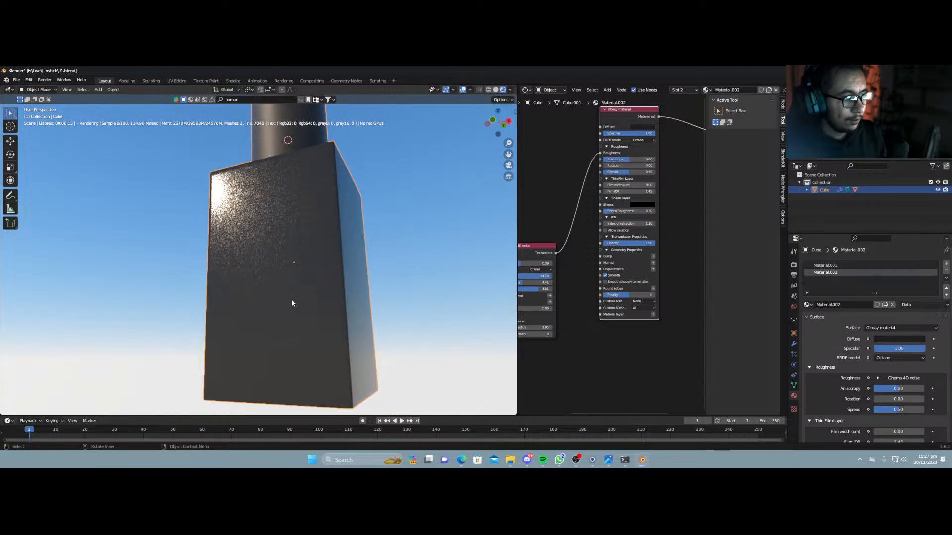
pyautogui.scroll(-3, 587, 302)
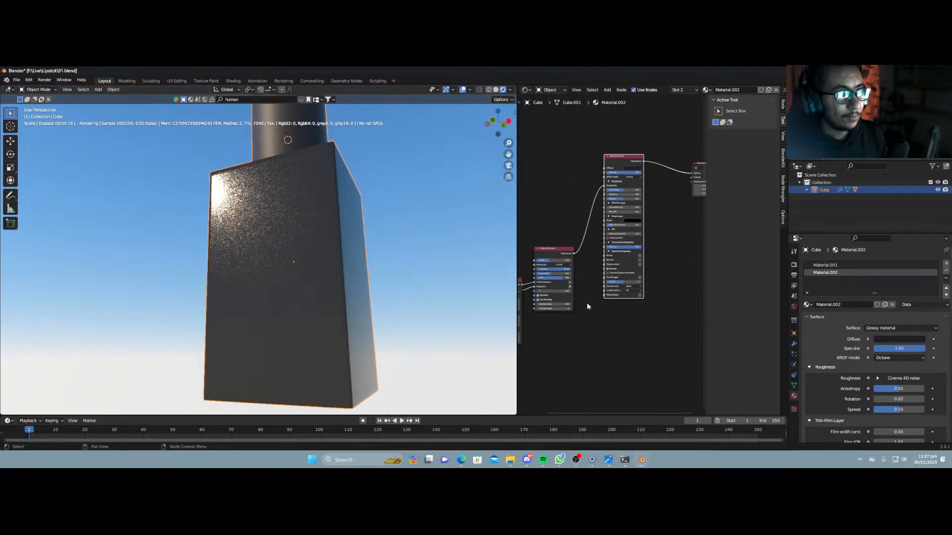
pyautogui.scroll(3, 580, 306)
pyautogui.moveTo(607, 155); pyautogui.dragTo(584, 260, button='middle')
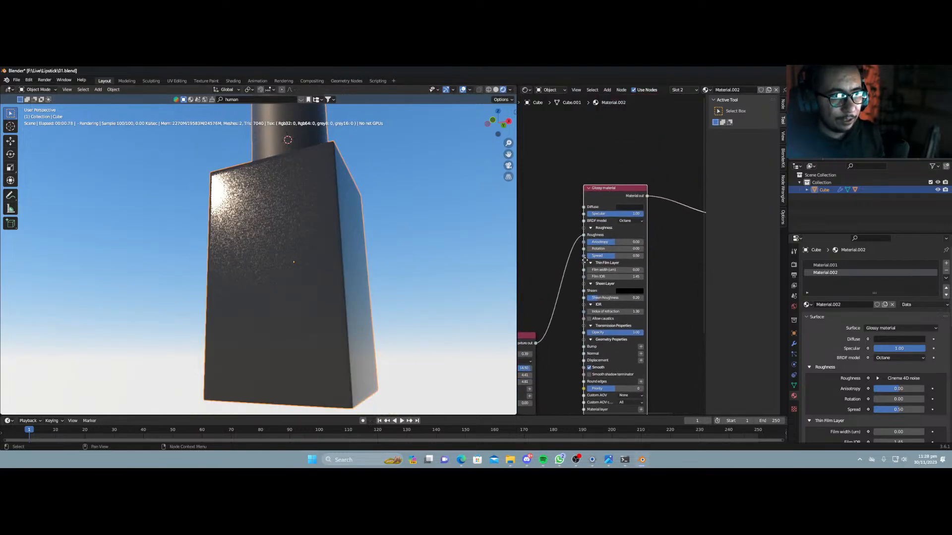
pyautogui.scroll(2, 585, 260)
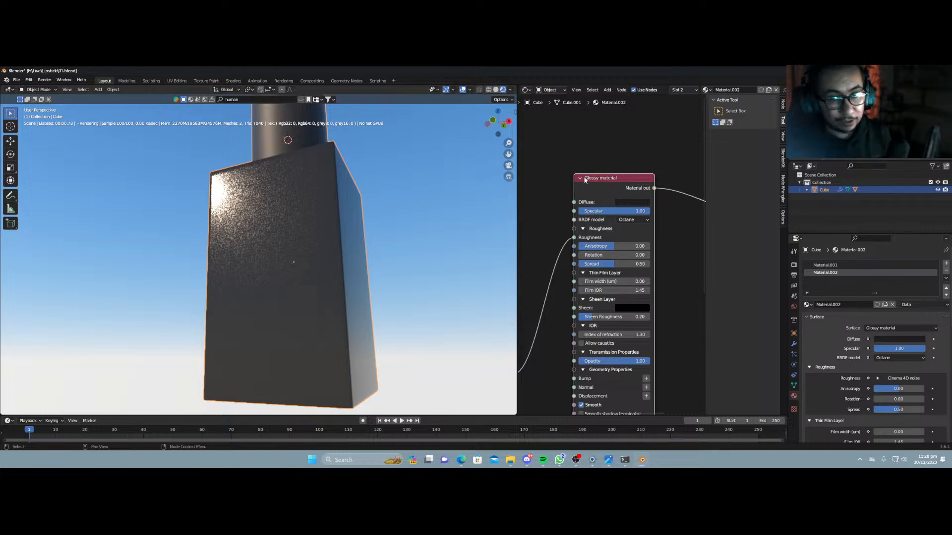
pyautogui.moveTo(287, 213)
pyautogui.mouseDown(button='middle')
pyautogui.moveTo(281, 226)
pyautogui.moveTo(291, 213)
pyautogui.moveTo(285, 201)
pyautogui.mouseUp(button='middle')
# Examine the surface finish of the lipstick bases in the reference photo, then put the photo aside.
pyautogui.moveTo(0, 103); pyautogui.dragTo(312, 103)
pyautogui.scroll(2, 211, 286)
pyautogui.scroll(3, 211, 286)
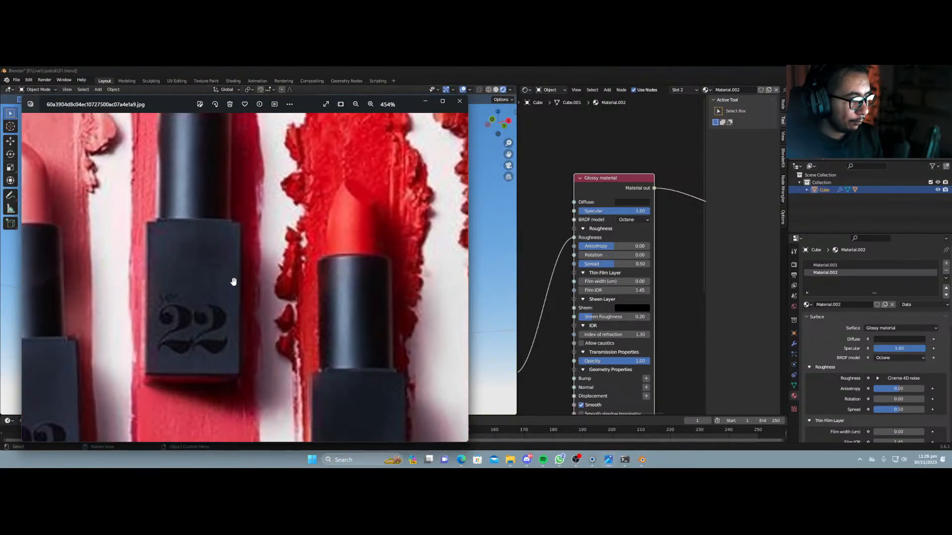
pyautogui.scroll(-5, 206, 299)
pyautogui.scroll(-2, 205, 296)
pyautogui.scroll(5, 198, 297)
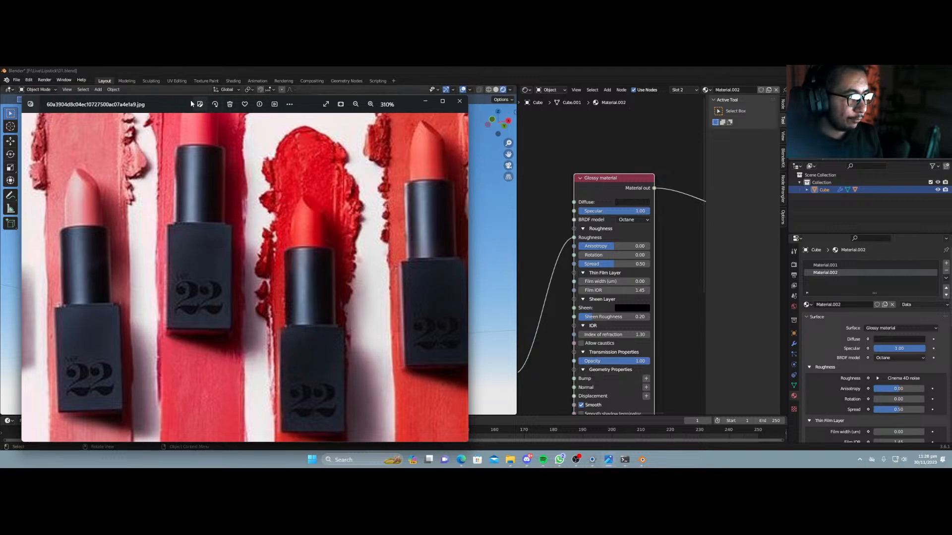
pyautogui.moveTo(173, 103); pyautogui.dragTo(0, 227)
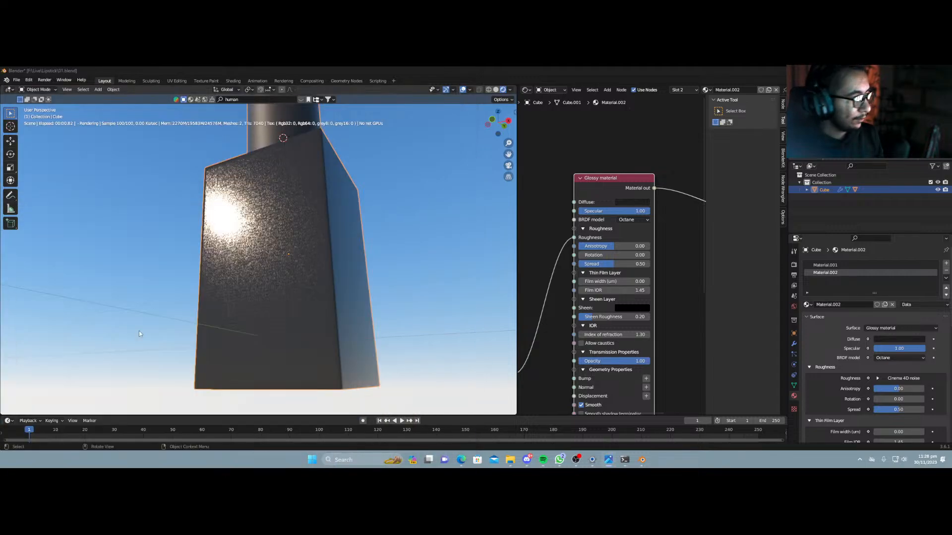
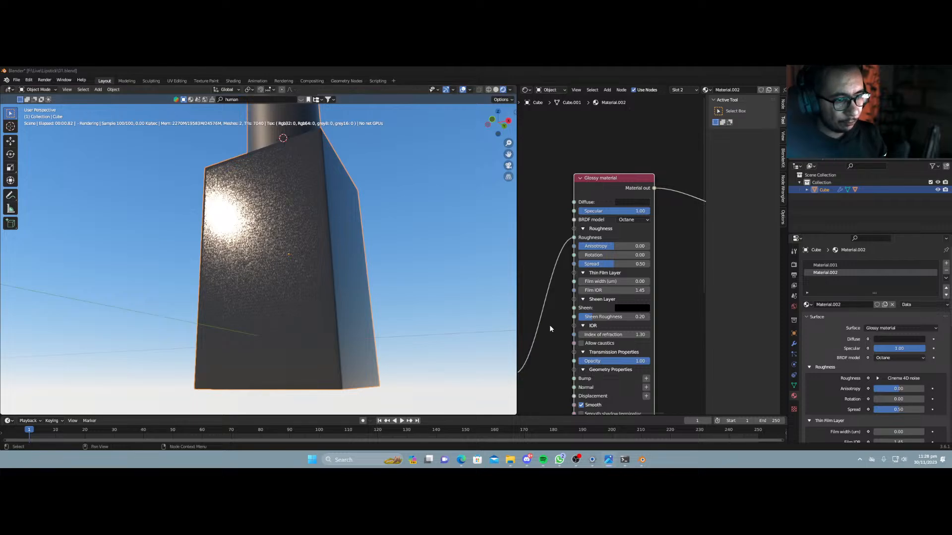
# Set the power of the Cinema 4D noise feeding Roughness to 1.00 and check the base's highlight.
pyautogui.scroll(-2, 549, 325)
pyautogui.moveTo(570, 313); pyautogui.dragTo(653, 273, button='middle')
pyautogui.scroll(4, 654, 287)
pyautogui.scroll(1, 614, 223)
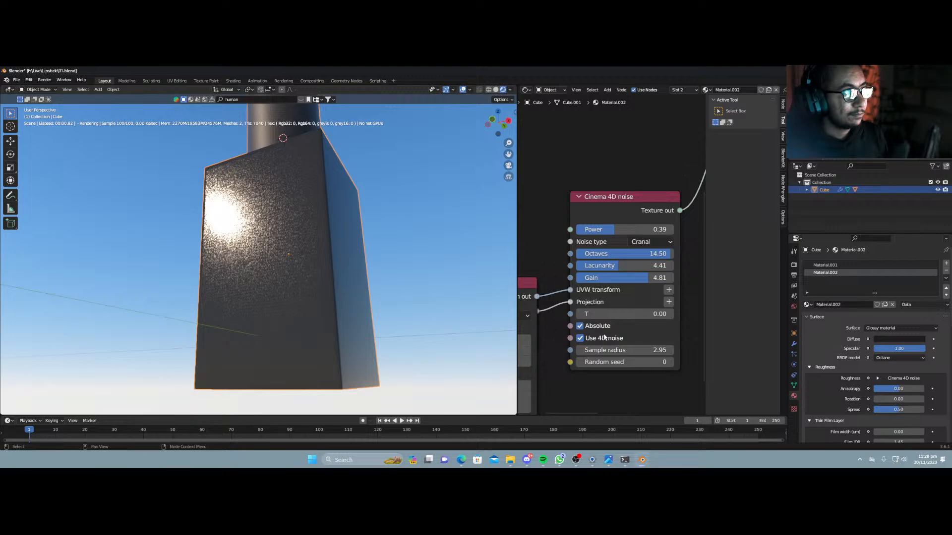
pyautogui.scroll(2, 609, 254)
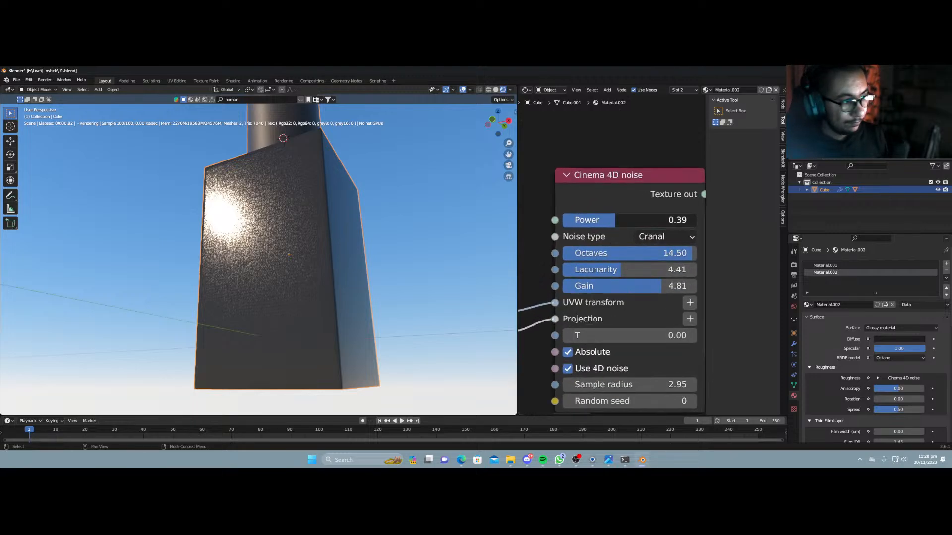
pyautogui.moveTo(614, 220); pyautogui.dragTo(696, 220)
pyautogui.moveTo(318, 293)
pyautogui.mouseDown(button='middle')
pyautogui.moveTo(278, 304)
pyautogui.moveTo(300, 294)
pyautogui.mouseUp(button='middle')
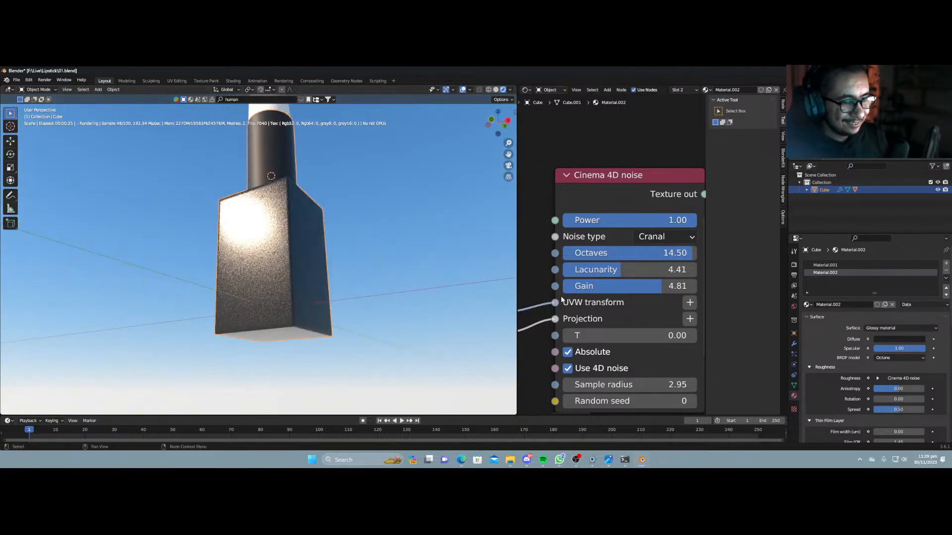
# Set the roughness noise's gain to 10.00 and its lacunarity to 7.27.
pyautogui.scroll(1, 620, 253)
pyautogui.moveTo(620, 291); pyautogui.dragTo(667, 291)
pyautogui.moveTo(621, 272); pyautogui.dragTo(656, 301)
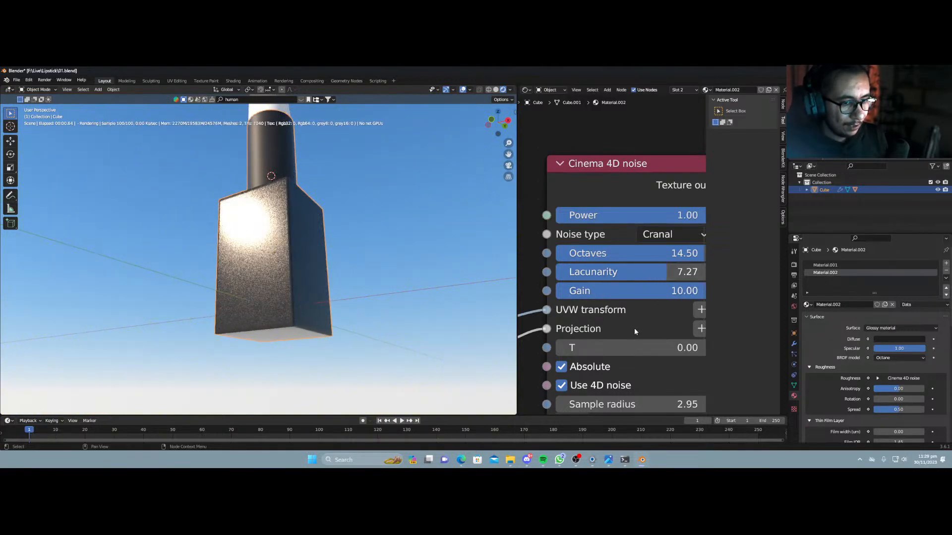
# Set the roughness noise's T value to 1.20 and check the result on the lipstick base.
pyautogui.scroll(1, 635, 328)
pyautogui.moveTo(635, 328); pyautogui.dragTo(608, 244, button='middle')
pyautogui.scroll(-2, 608, 245)
pyautogui.moveTo(590, 255); pyautogui.dragTo(650, 256)
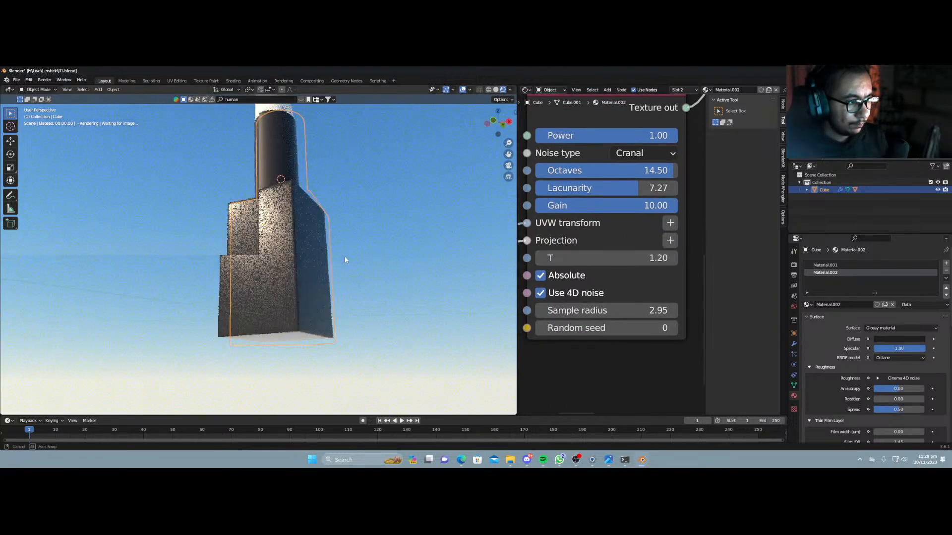
pyautogui.moveTo(344, 256)
pyautogui.mouseDown(button='middle')
pyautogui.moveTo(383, 251)
pyautogui.moveTo(343, 254)
pyautogui.mouseUp(button='middle')
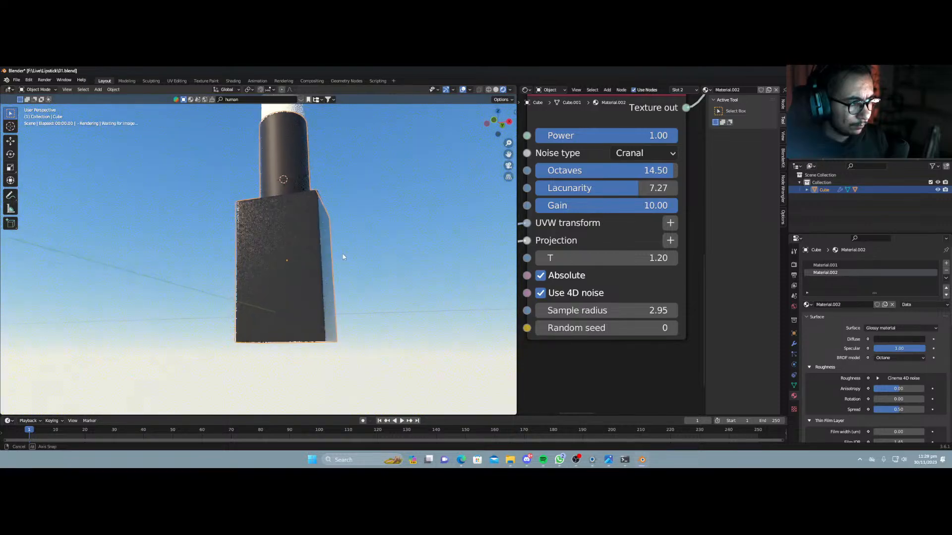
pyautogui.scroll(4, 343, 254)
pyautogui.scroll(-4, 553, 200)
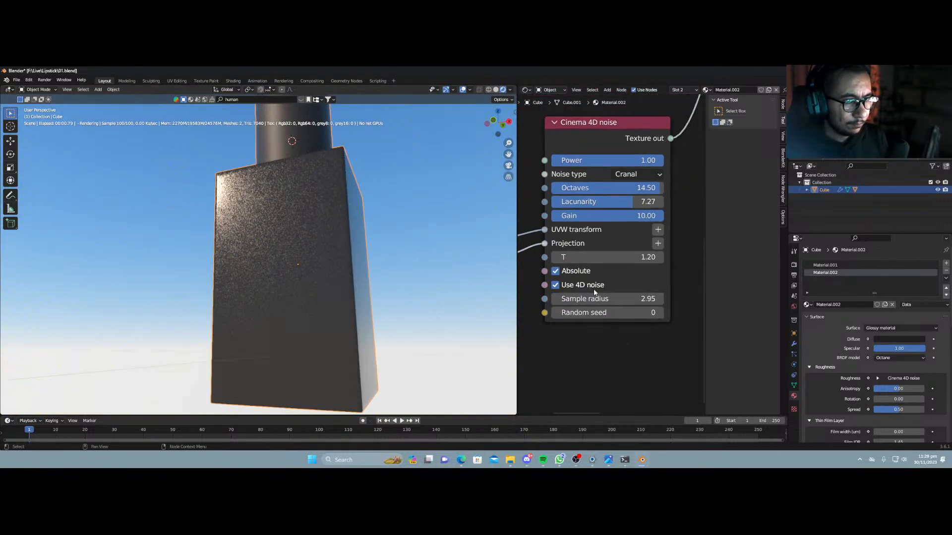
# Duplicate the Cinema 4D noise with its linked transform node, and connect the copy's texture output to the Glossy material's Bump input.
pyautogui.scroll(-6, 572, 212)
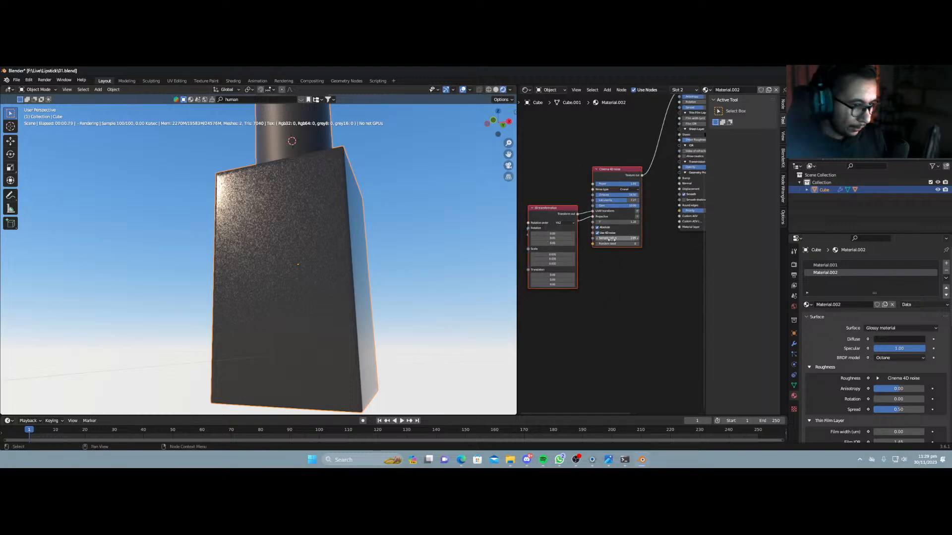
pyautogui.moveTo(572, 231); pyautogui.dragTo(554, 214, button='middle')
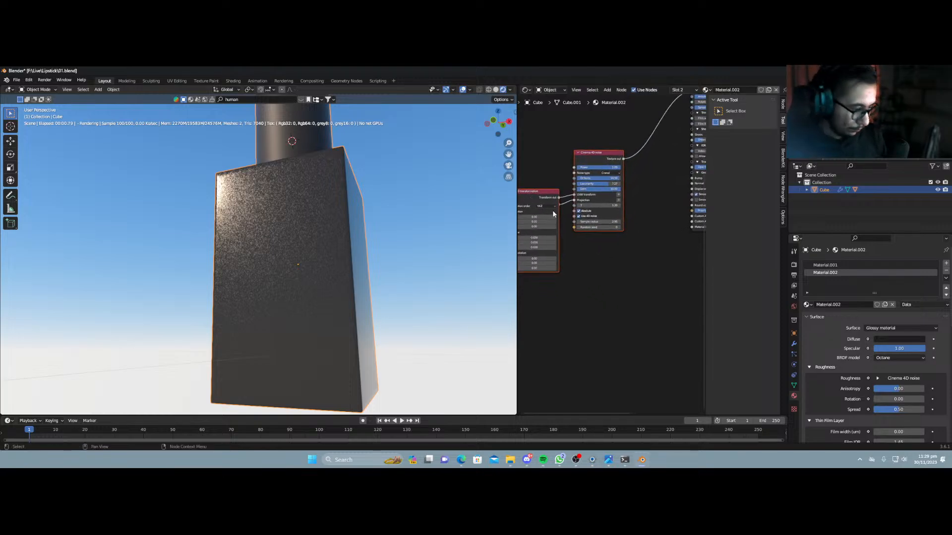
pyautogui.hotkey('shift', 'd')
pyautogui.click(575, 330)
pyautogui.moveTo(652, 242); pyautogui.dragTo(587, 273, button='middle')
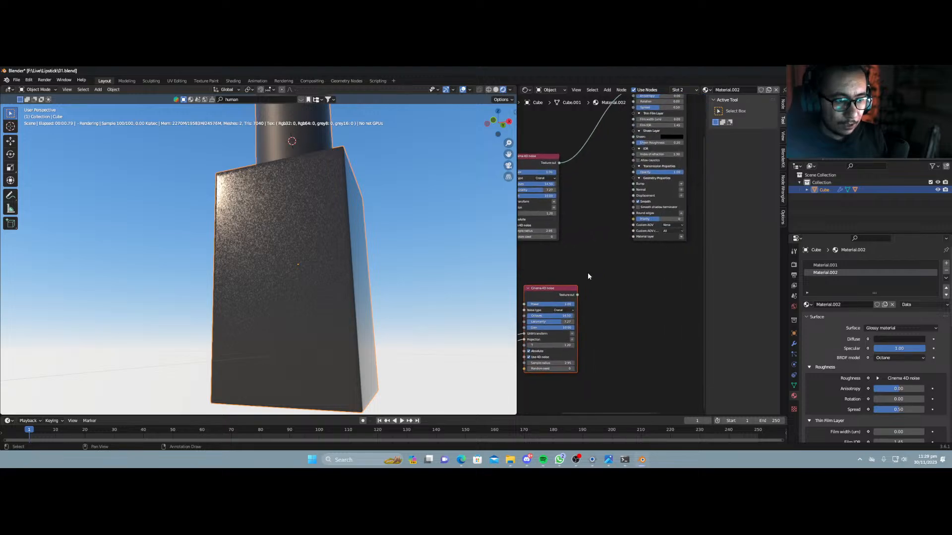
pyautogui.moveTo(578, 295); pyautogui.dragTo(633, 184)
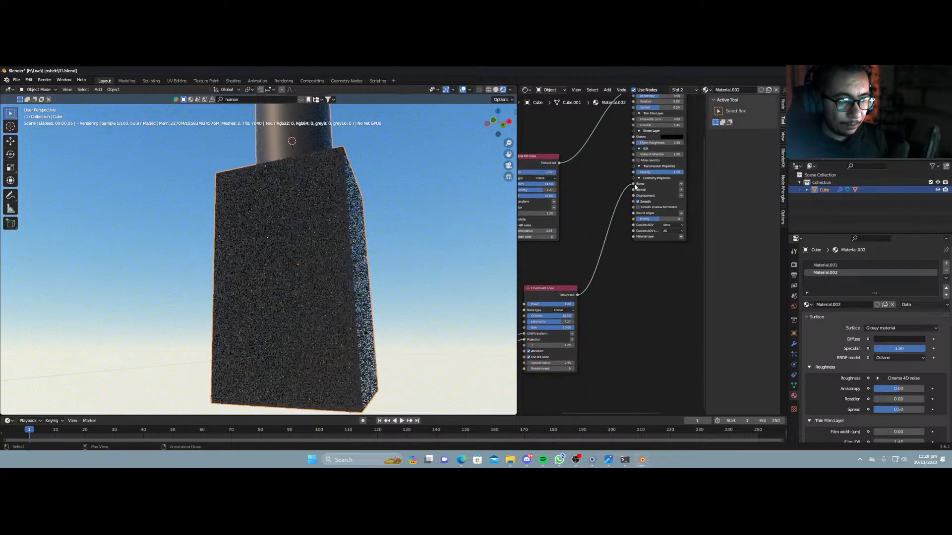
# Set the power of the duplicated bump noise to 0.08.
pyautogui.scroll(3, 588, 320)
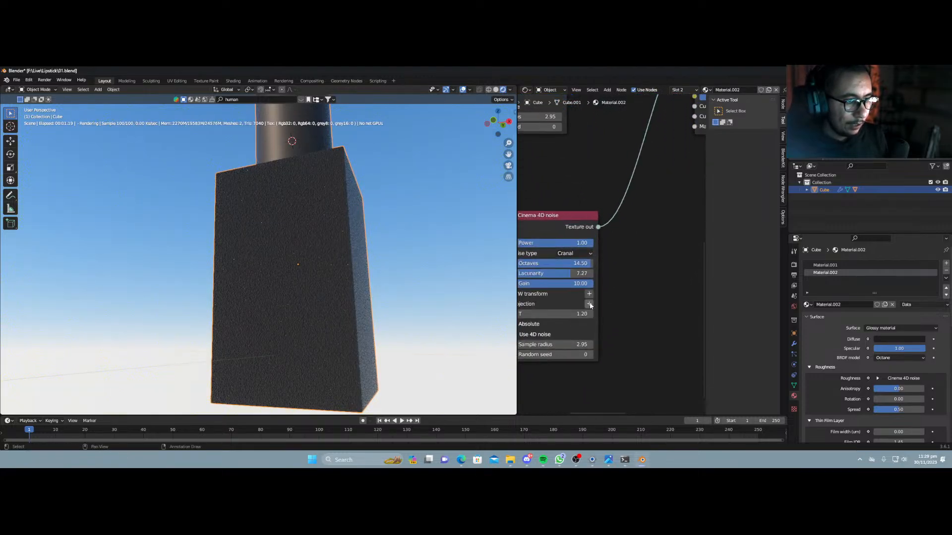
pyautogui.moveTo(581, 249); pyautogui.dragTo(521, 249)
pyautogui.moveTo(568, 247); pyautogui.dragTo(643, 223, button='middle')
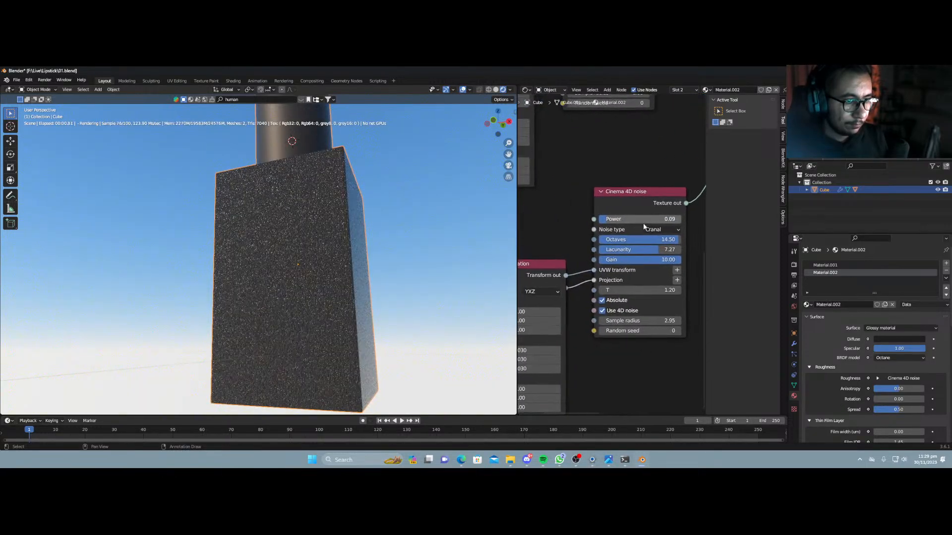
pyautogui.moveTo(644, 219); pyautogui.dragTo(645, 219)
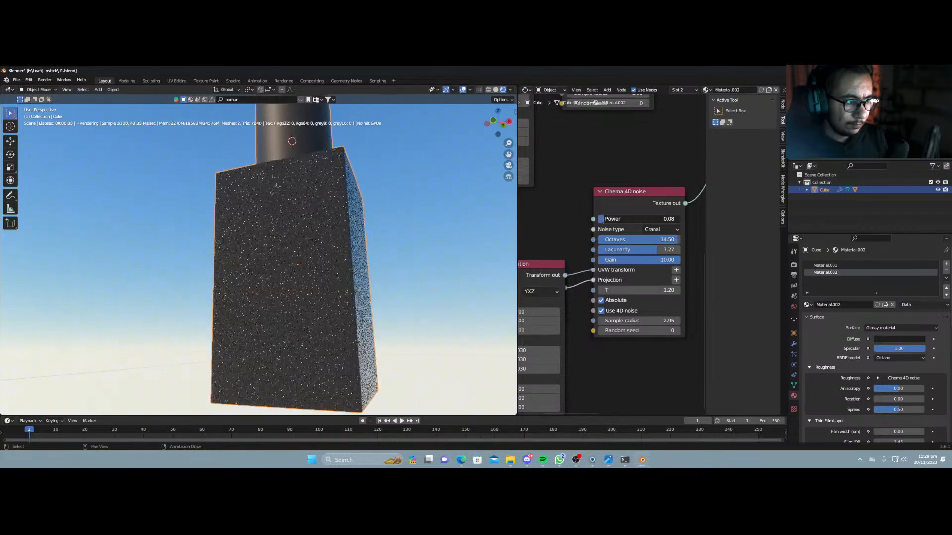
# Examine the bump noise on the faces of the lipstick base from several angles, up close and from farther away.
pyautogui.scroll(-3, 301, 308)
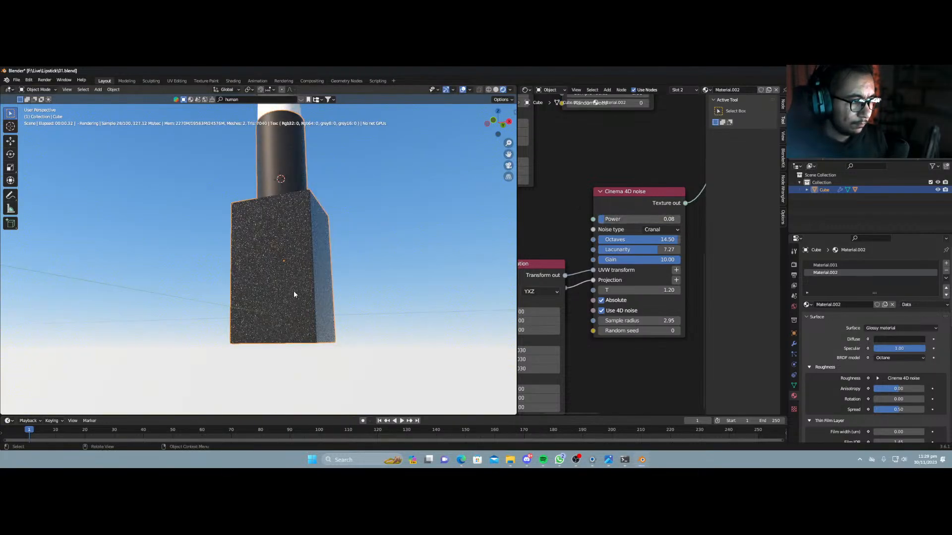
pyautogui.scroll(2, 294, 291)
pyautogui.scroll(1, 293, 290)
pyautogui.moveTo(289, 298); pyautogui.dragTo(412, 305, button='middle')
pyautogui.scroll(3, 370, 323)
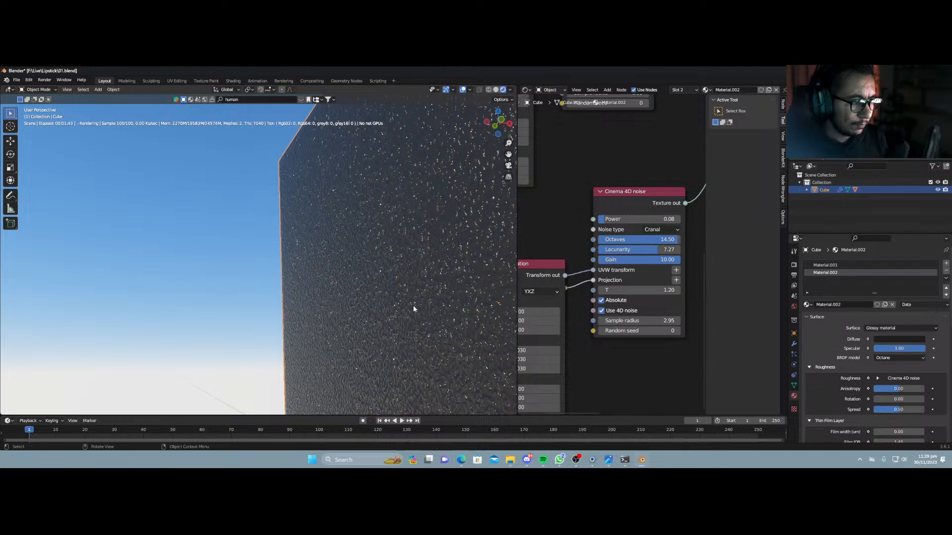
pyautogui.scroll(-3, 413, 305)
pyautogui.moveTo(429, 291); pyautogui.dragTo(395, 274, button='middle')
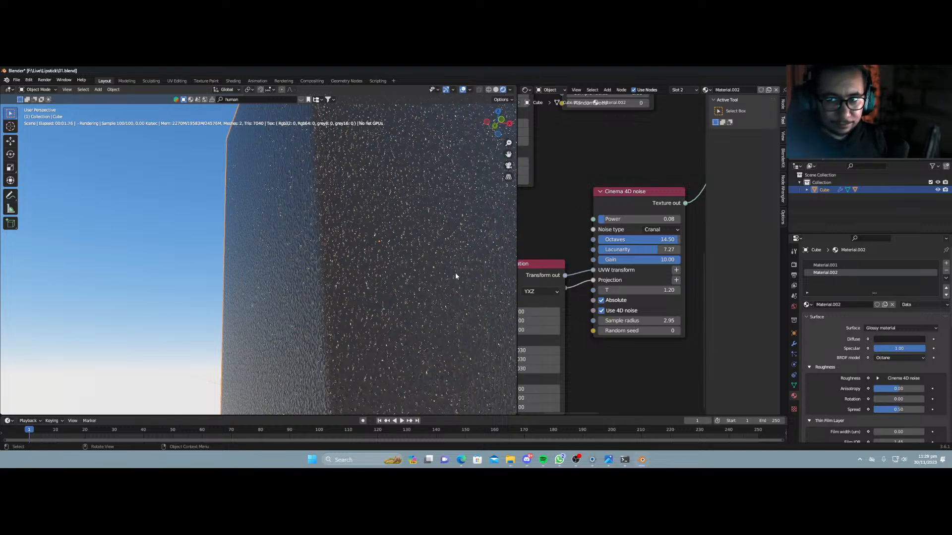
pyautogui.scroll(-6, 460, 273)
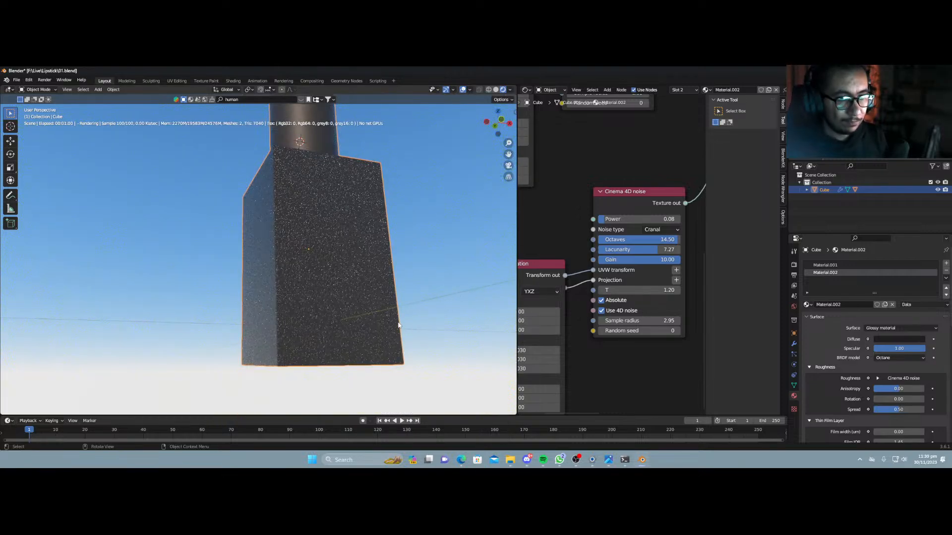
# Set the bump noise's power to 0.02 and disable its Absolute option.
pyautogui.moveTo(623, 222); pyautogui.dragTo(618, 222)
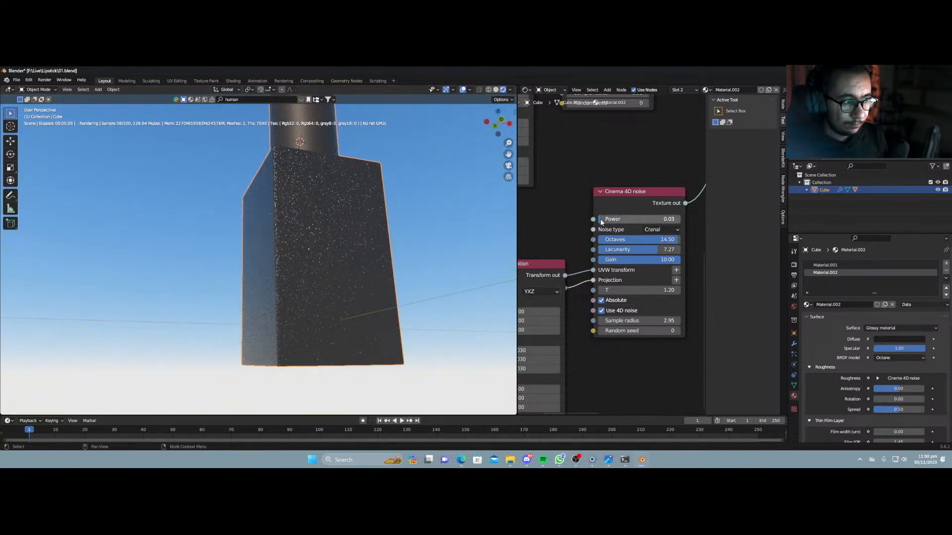
pyautogui.scroll(6, 343, 282)
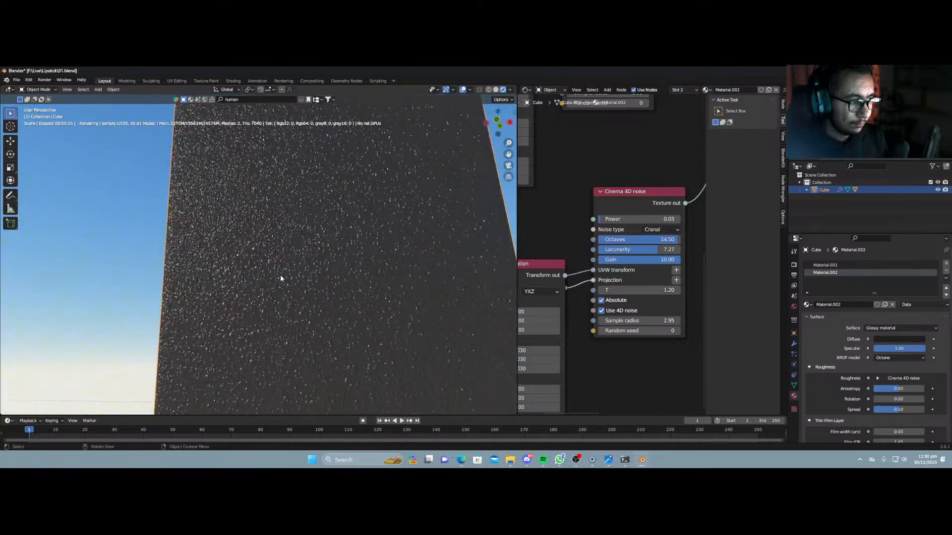
pyautogui.moveTo(638, 221); pyautogui.dragTo(635, 221)
pyautogui.click(602, 301)
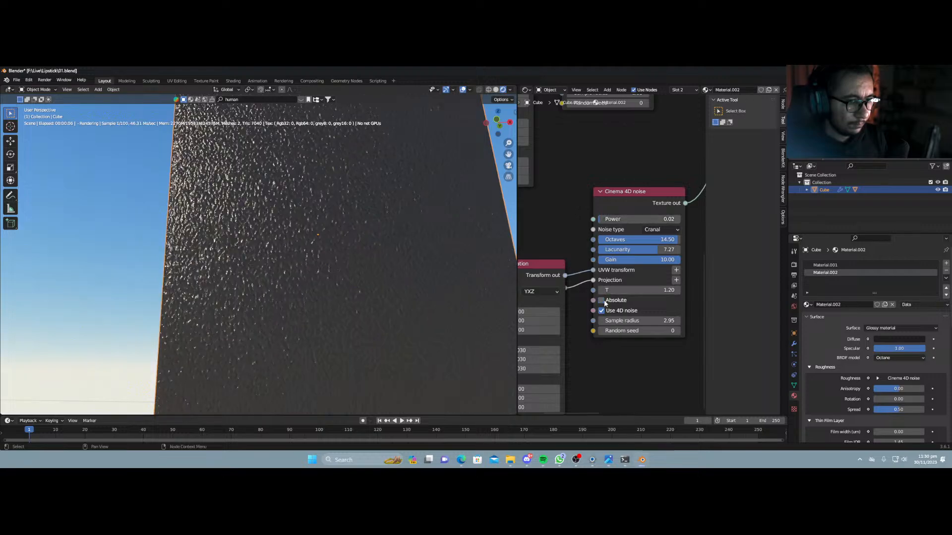
# Select the lipstick bullet and give it a new material.
pyautogui.scroll(-4, 437, 275)
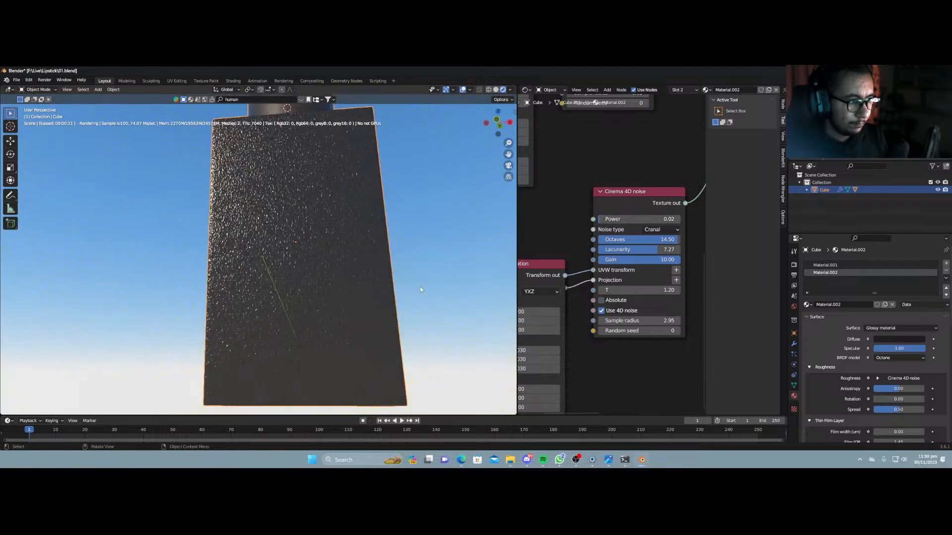
pyautogui.moveTo(420, 287); pyautogui.dragTo(382, 348, button='middle')
pyautogui.scroll(-5, 367, 330)
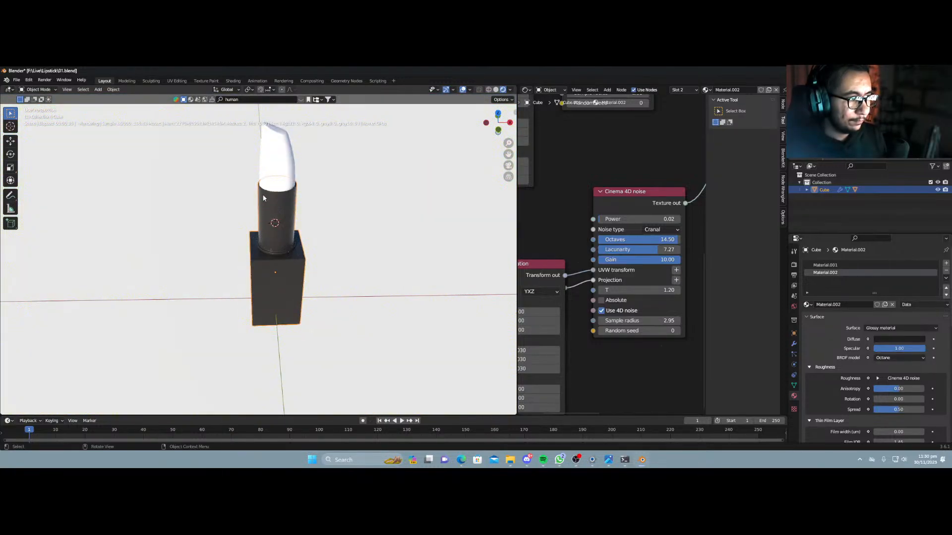
pyautogui.click(277, 213)
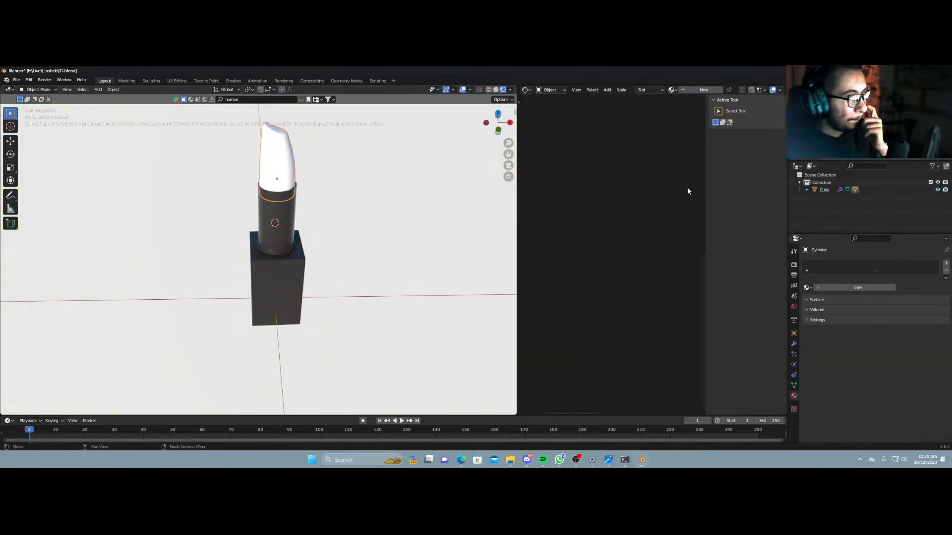
pyautogui.click(703, 90)
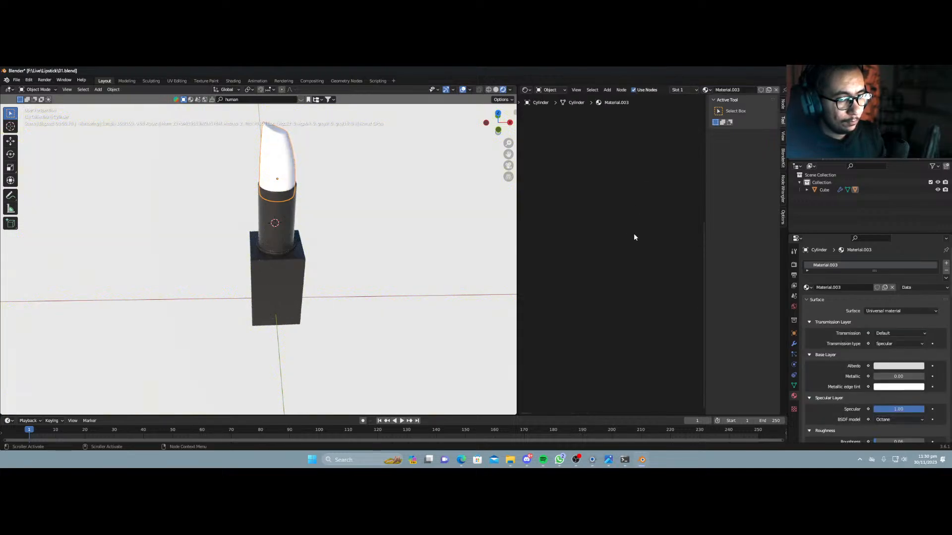
pyautogui.press('Home')
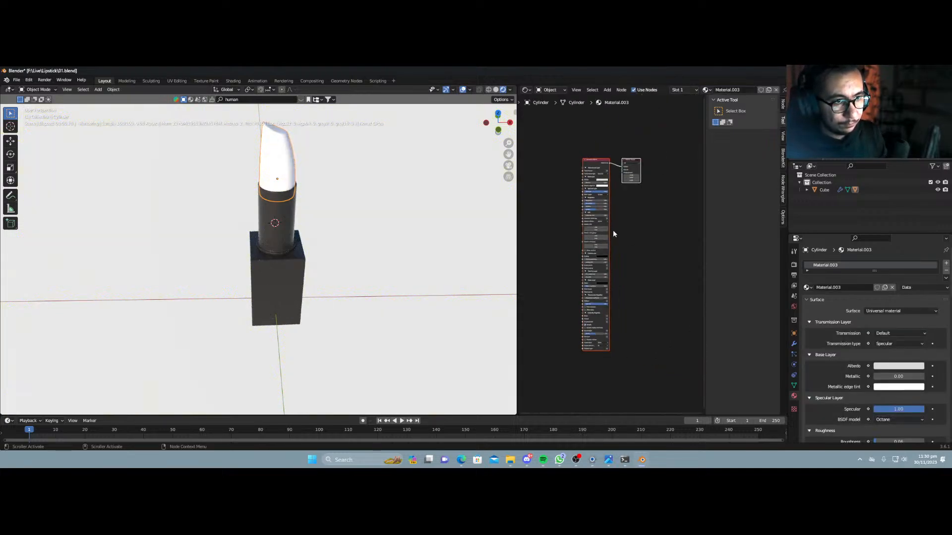
# Set the Universal material's albedo to a coral pink with hue 0.010 and value 0.700, and its roughness to 1.00.
pyautogui.scroll(5, 628, 232)
pyautogui.moveTo(628, 232); pyautogui.dragTo(617, 277, button='middle')
pyautogui.scroll(3, 615, 287)
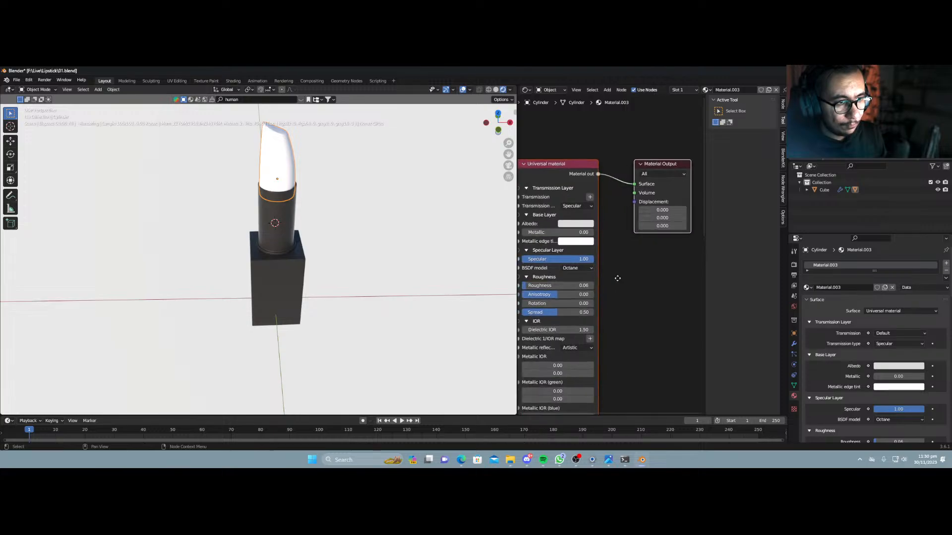
pyautogui.scroll(2, 624, 228)
pyautogui.click(624, 223)
pyautogui.moveTo(644, 154); pyautogui.dragTo(639, 157)
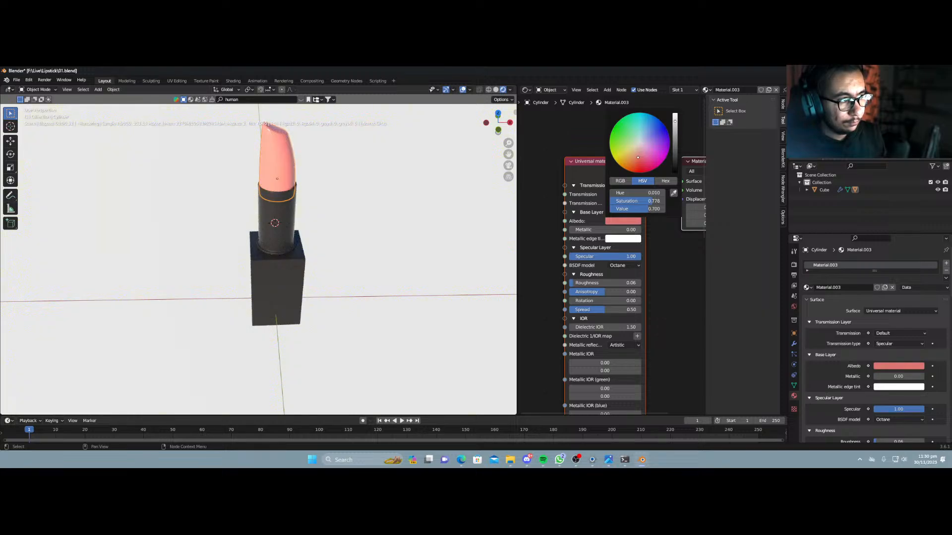
pyautogui.moveTo(579, 283); pyautogui.dragTo(645, 283)
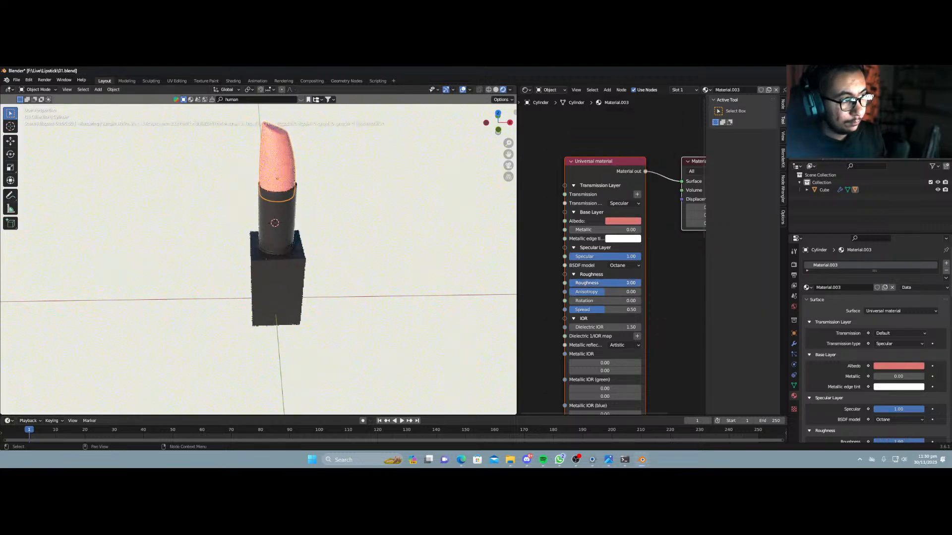
# Examine the pink bullet from another angle, try other metallic values and bring metallic back to 0.00.
pyautogui.scroll(1, 292, 228)
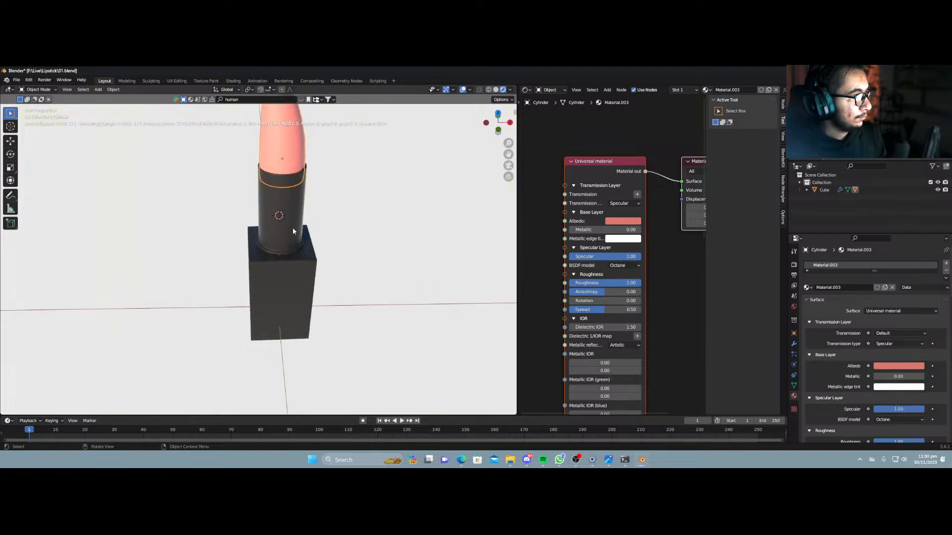
pyautogui.moveTo(292, 228); pyautogui.dragTo(290, 164, button='middle')
pyautogui.keyDown('shift'); pyautogui.moveTo(290, 164); pyautogui.dragTo(314, 264, button='middle'); pyautogui.keyUp('shift')
pyautogui.scroll(2, 316, 256)
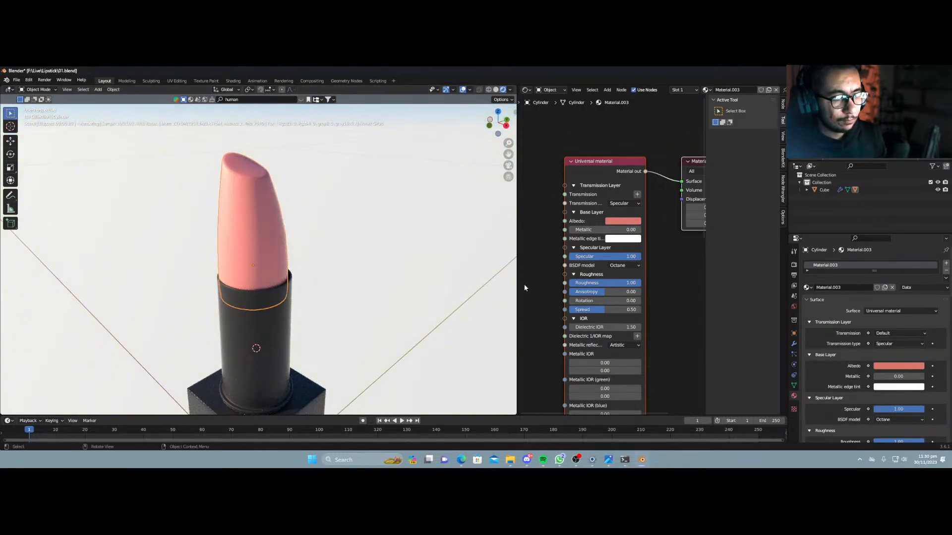
pyautogui.moveTo(589, 232); pyautogui.dragTo(569, 232)
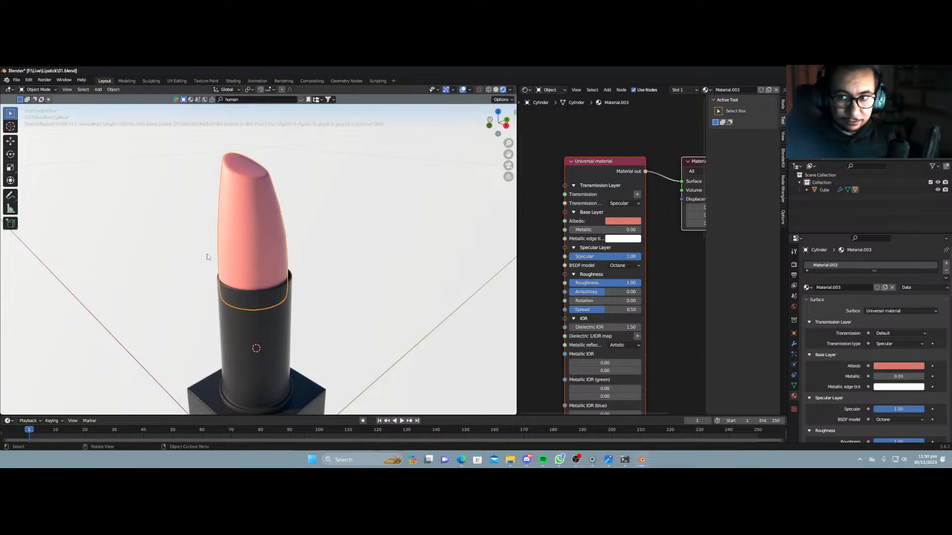
# Set the Universal material's coating roughness and thin film width to 0.00.
pyautogui.scroll(2, 583, 347)
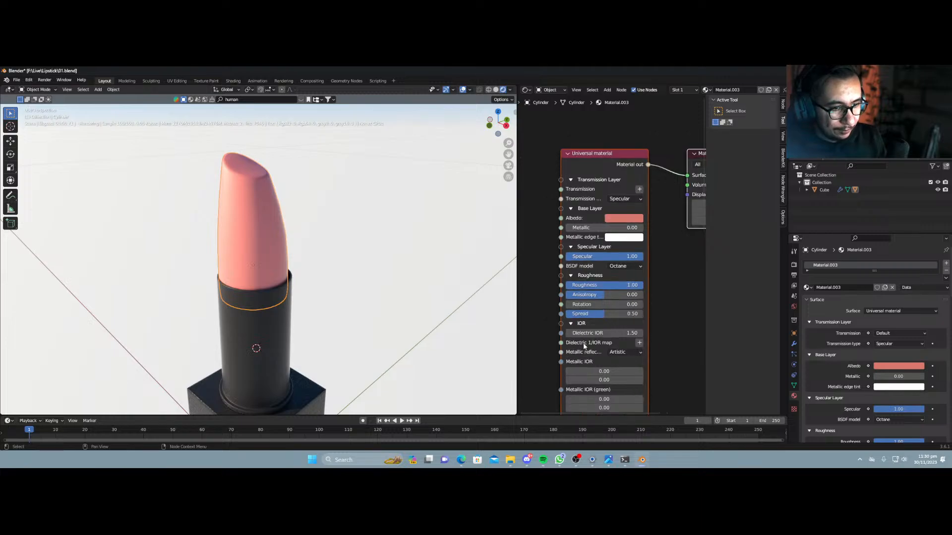
pyautogui.moveTo(579, 349); pyautogui.dragTo(576, 181, button='middle')
pyautogui.moveTo(564, 316); pyautogui.dragTo(562, 277, button='middle')
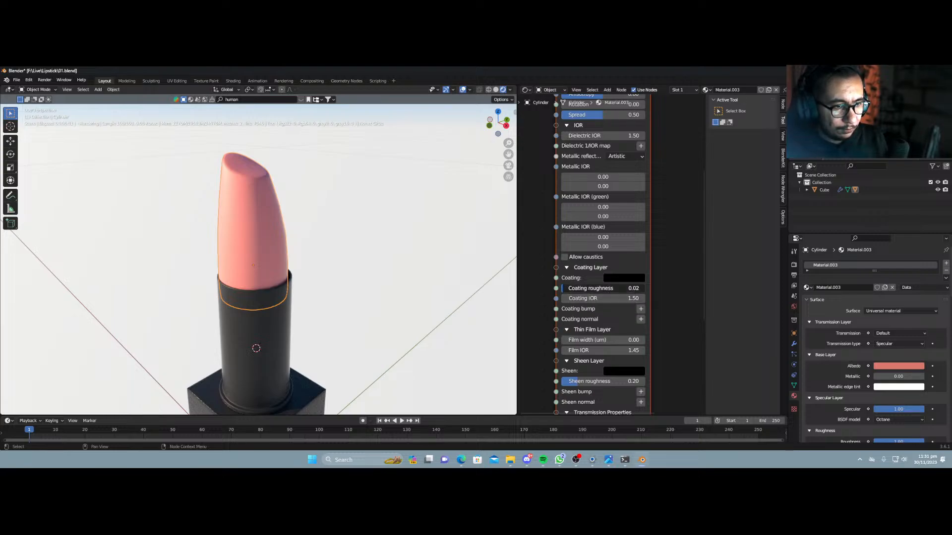
pyautogui.moveTo(582, 340)
pyautogui.mouseDown()
pyautogui.moveTo(603, 340)
pyautogui.moveTo(570, 340)
pyautogui.mouseUp()
pyautogui.scroll(-2, 569, 348)
# Lower the specular value of the bullet's Universal material to 0.22.
pyautogui.moveTo(587, 368); pyautogui.dragTo(583, 232, button='middle')
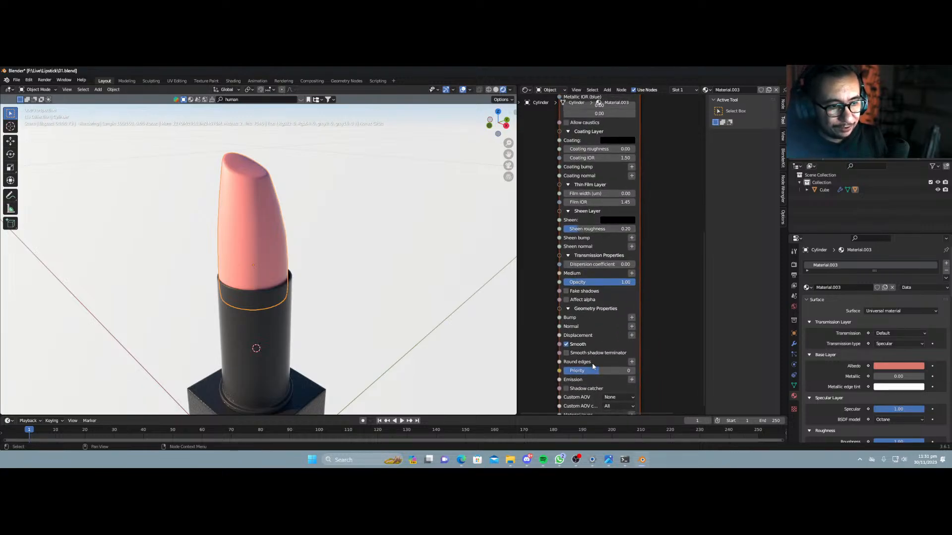
pyautogui.scroll(-3, 592, 363)
pyautogui.scroll(3, 593, 362)
pyautogui.moveTo(576, 268); pyautogui.dragTo(595, 114, button='middle')
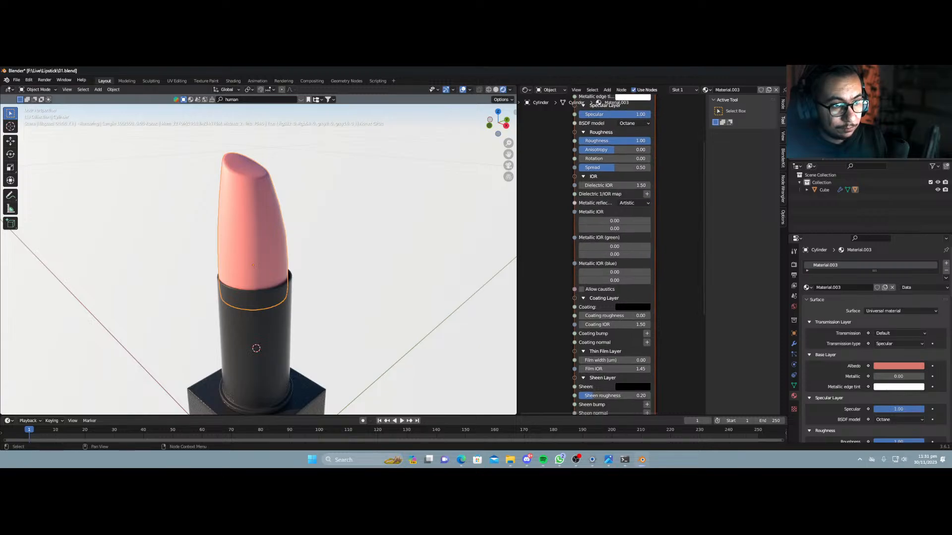
pyautogui.moveTo(582, 160); pyautogui.dragTo(602, 243, button='middle')
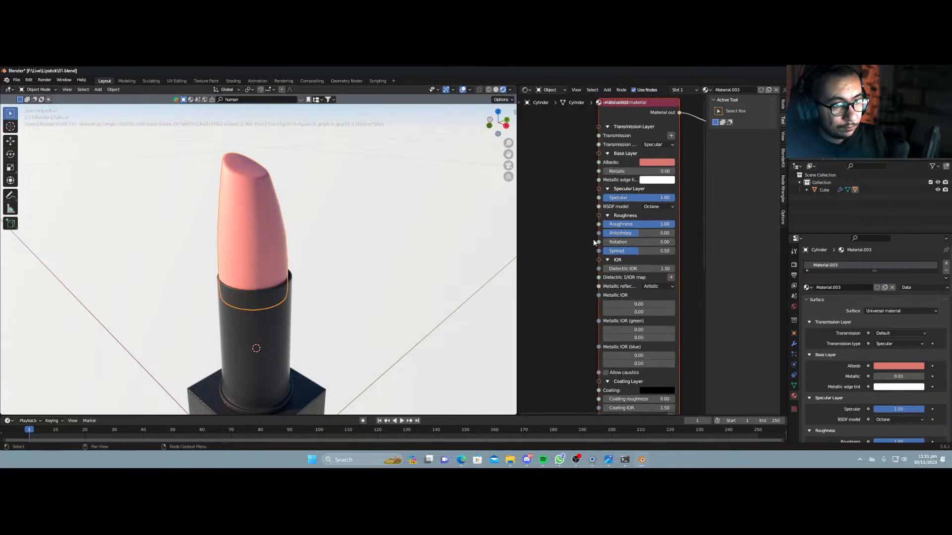
pyautogui.scroll(1, 594, 243)
pyautogui.moveTo(630, 164); pyautogui.dragTo(605, 164)
pyautogui.moveTo(301, 271)
pyautogui.mouseDown(button='middle')
pyautogui.moveTo(295, 287)
pyautogui.moveTo(291, 278)
pyautogui.mouseUp(button='middle')
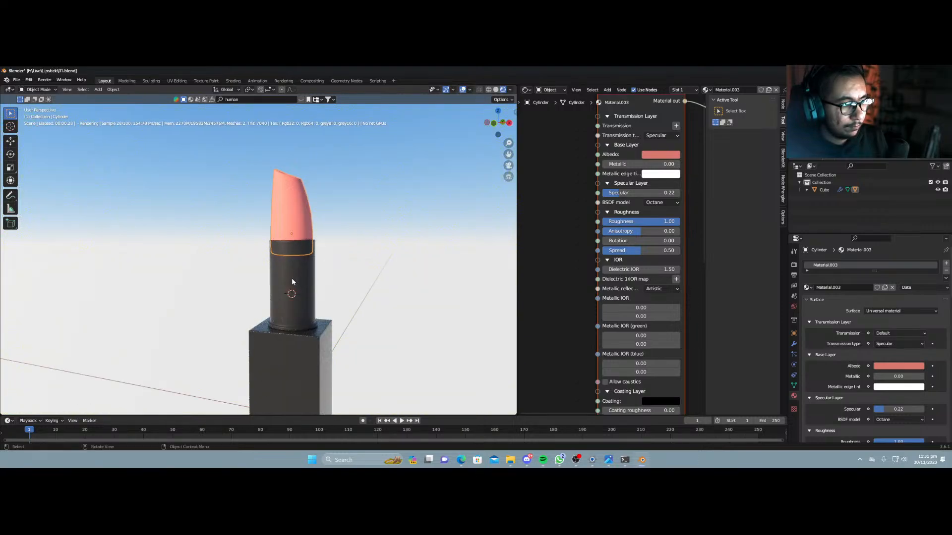
# Add a Cinema 4D noise node with Use 4D noise enabled and preview its texture on the bullet.
pyautogui.scroll(-2, 563, 307)
pyautogui.hotkey('shift', 'a')
pyautogui.press('s')
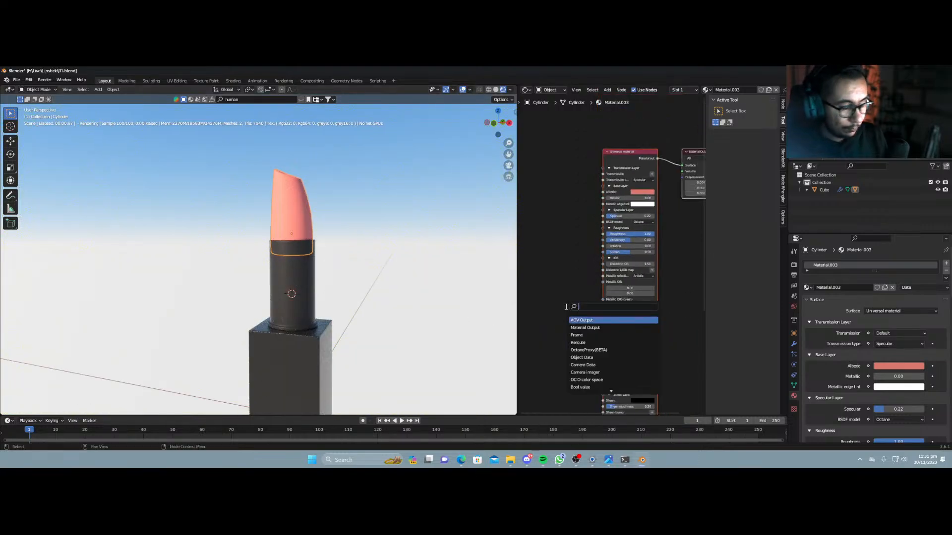
pyautogui.write('cine')
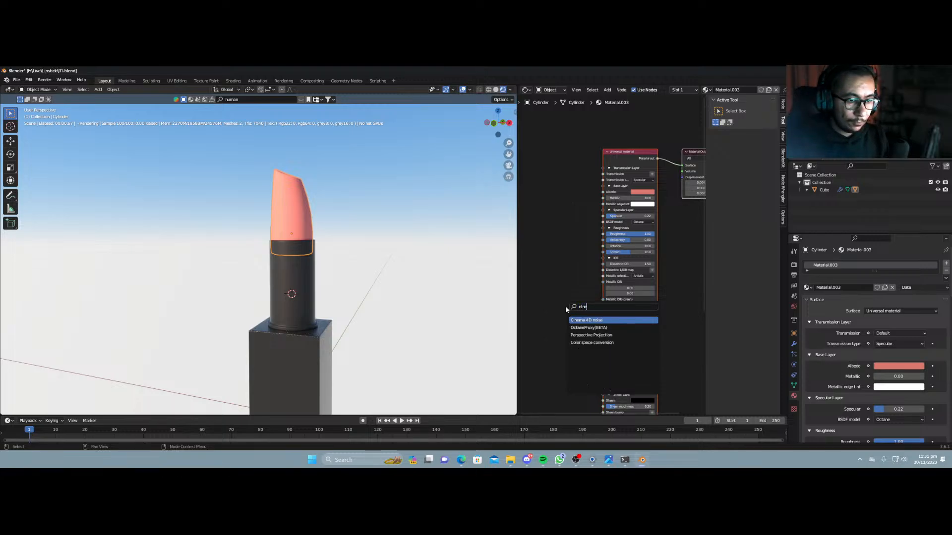
pyautogui.press('Return')
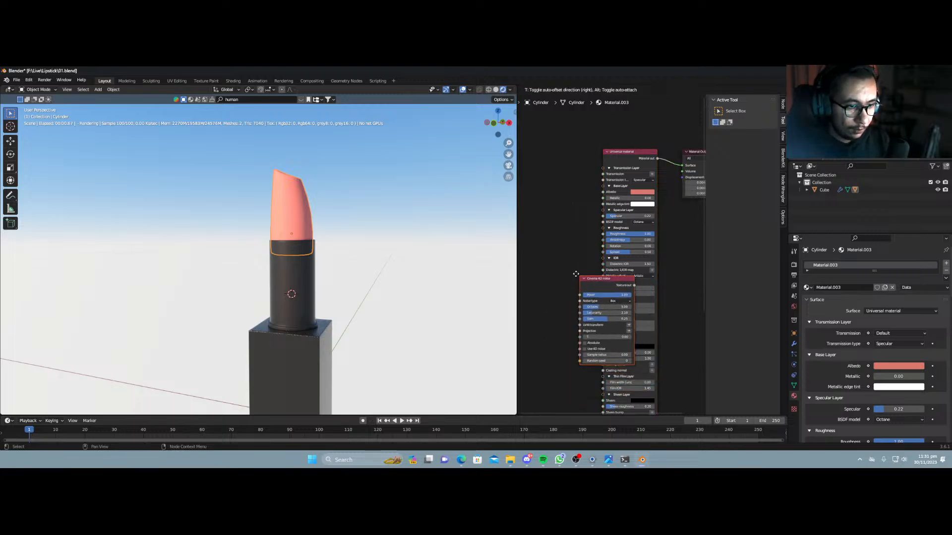
pyautogui.click(533, 236)
pyautogui.keyDown('ctrl'); pyautogui.keyDown('shift'); pyautogui.click(556, 240); pyautogui.keyUp('shift'); pyautogui.keyUp('ctrl')
pyautogui.scroll(1, 550, 263)
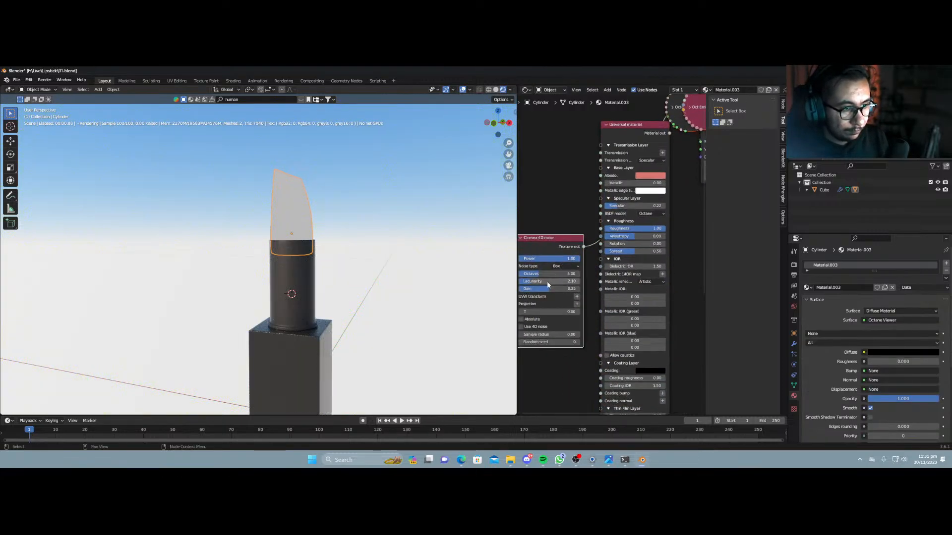
pyautogui.moveTo(546, 281); pyautogui.dragTo(604, 235, button='middle')
pyautogui.click(566, 269)
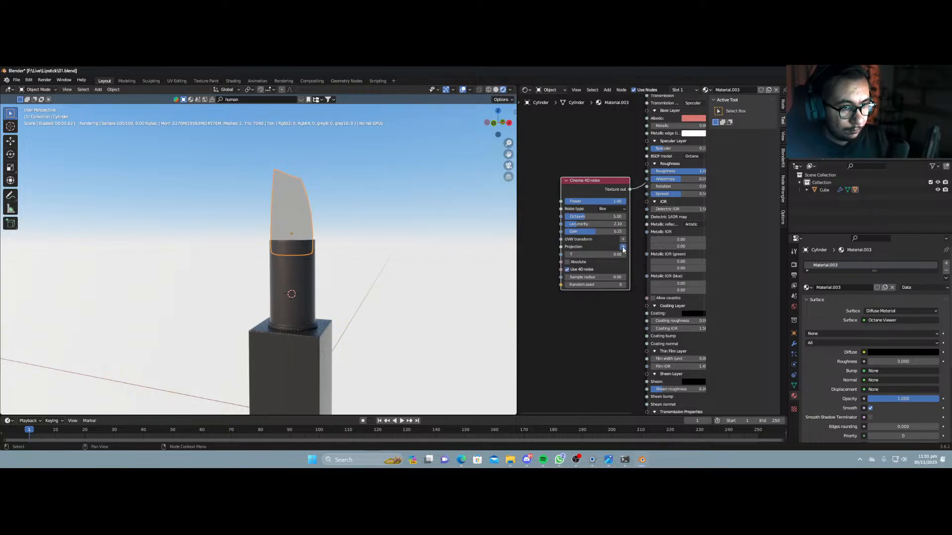
pyautogui.click(622, 246)
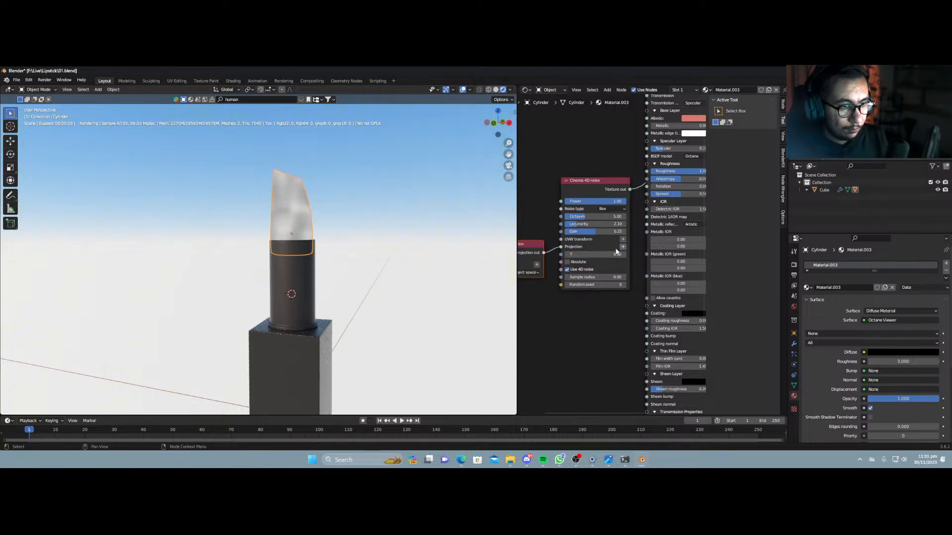
pyautogui.click(544, 254)
pyautogui.hotkey('ctrl', 'z')
pyautogui.click(536, 256)
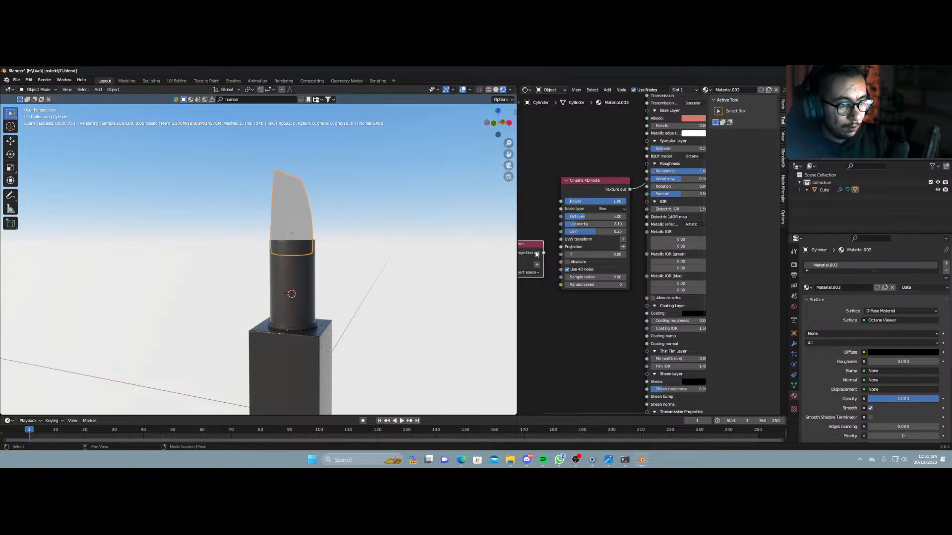
pyautogui.press('x')
# Add a 3D transformation to the noise's UVW transform input and set its scale to 0.001 on all three axes.
pyautogui.click(622, 239)
pyautogui.moveTo(577, 304); pyautogui.dragTo(671, 260, button='middle')
pyautogui.scroll(3, 611, 253)
pyautogui.moveTo(611, 254); pyautogui.dragTo(560, 269)
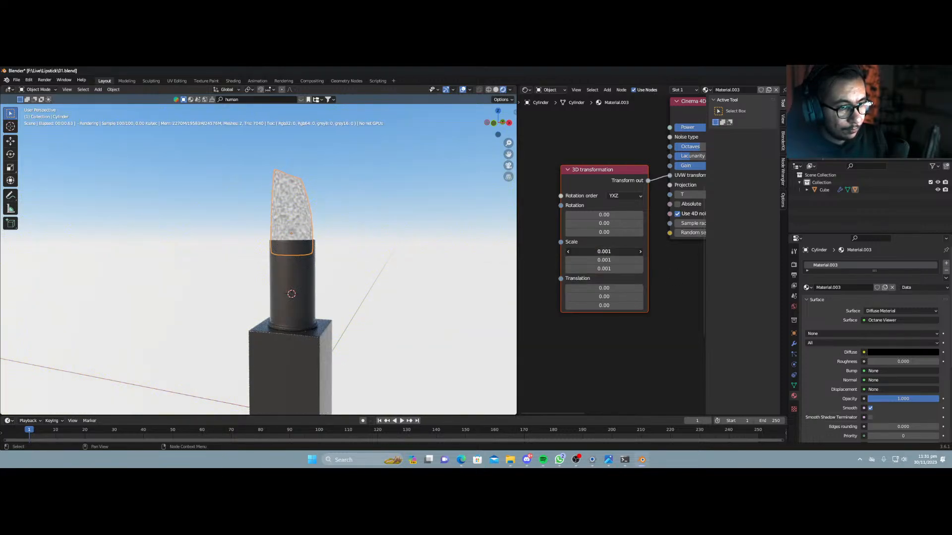
# Go through the Cinema 4D noise types, such as Buya and Cranal, and choose Dents.
pyautogui.moveTo(671, 275); pyautogui.dragTo(575, 359, button='middle')
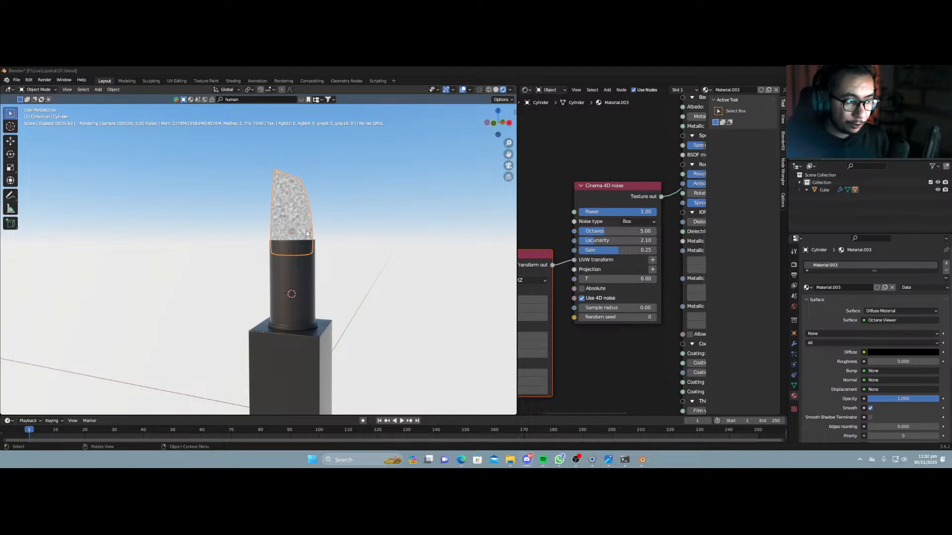
pyautogui.scroll(-1, 639, 224)
pyautogui.click(639, 224)
pyautogui.click(639, 224)
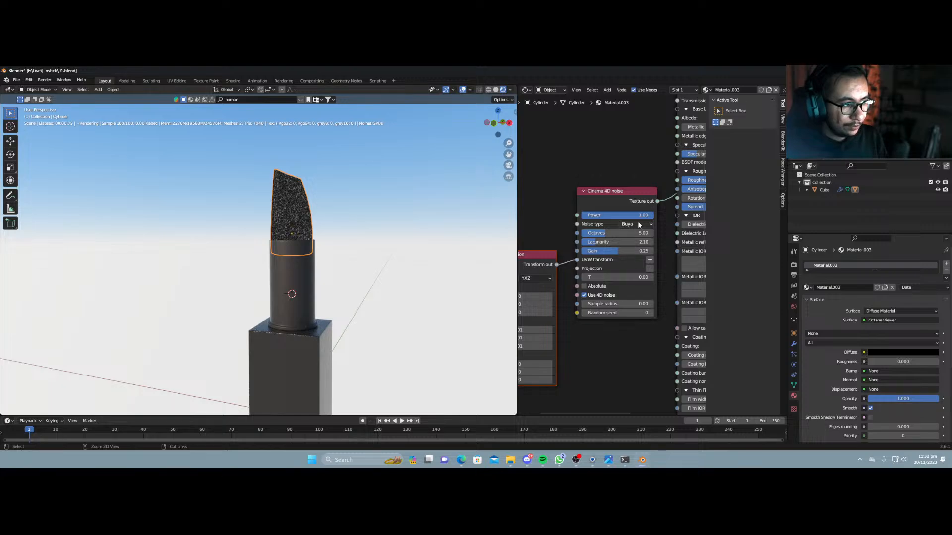
pyautogui.keyDown('ctrl'); pyautogui.scroll(-1, 639, 224); pyautogui.keyUp('ctrl')
pyautogui.keyDown('ctrl'); pyautogui.scroll(-1, 639, 224); pyautogui.keyUp('ctrl')
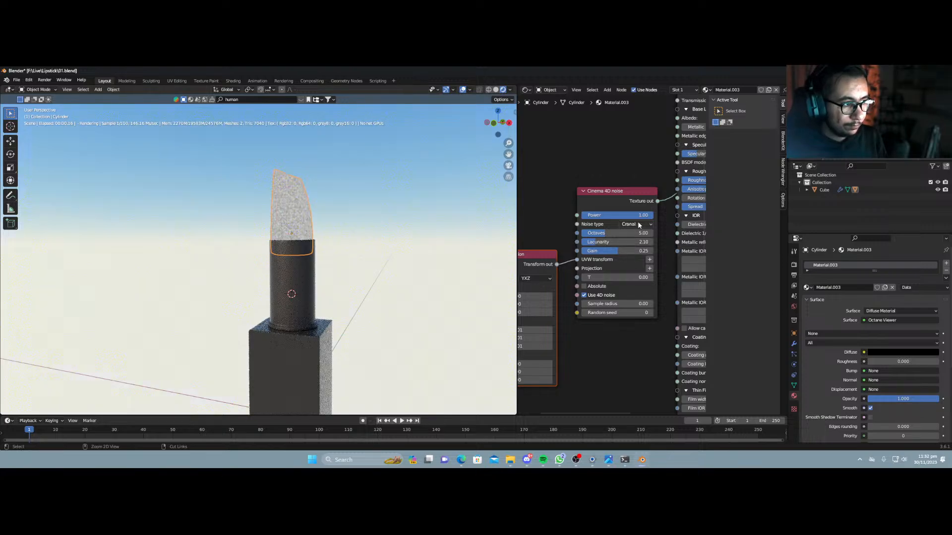
pyautogui.scroll(2, 603, 341)
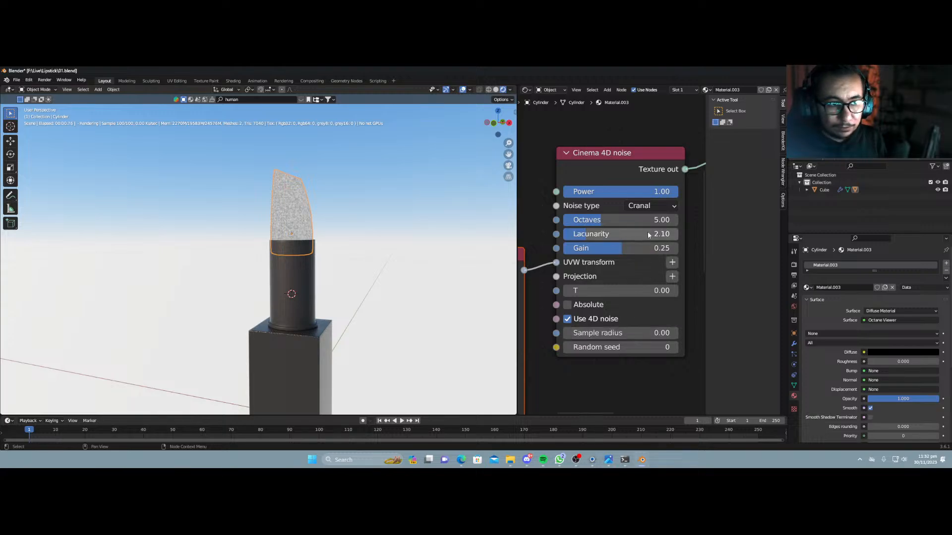
pyautogui.keyDown('ctrl'); pyautogui.scroll(-1, 647, 207); pyautogui.keyUp('ctrl')
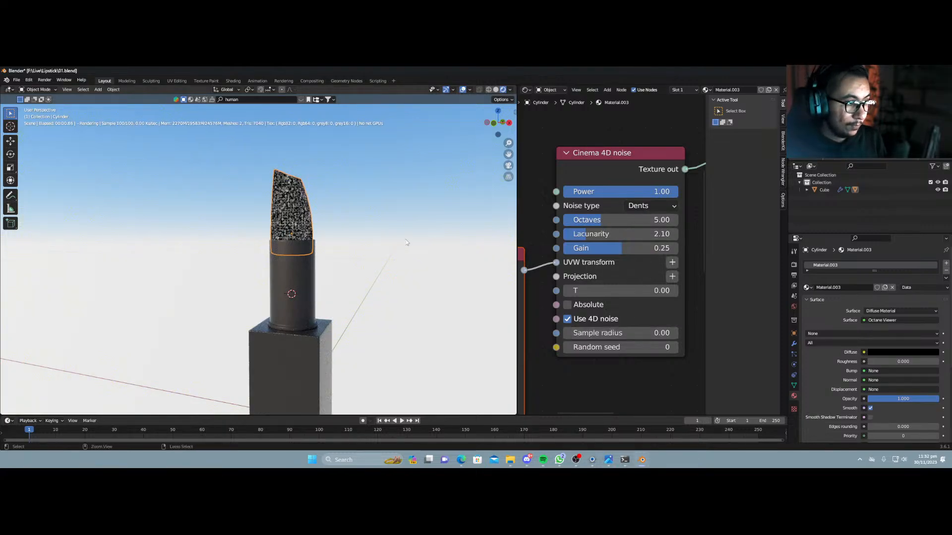
# Try a different sample radius on the Dents noise with the bullet in close-up, and reset it to 0.
pyautogui.scroll(4, 406, 240)
pyautogui.moveTo(360, 226); pyautogui.dragTo(421, 238, button='middle')
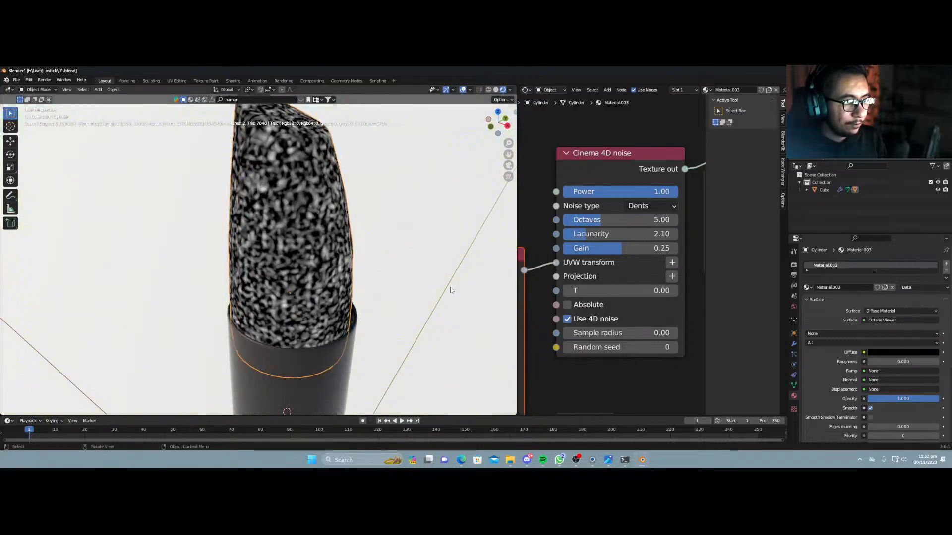
pyautogui.moveTo(626, 335); pyautogui.dragTo(446, 335)
pyautogui.click(623, 336)
pyautogui.write('0')
pyautogui.press('Return')
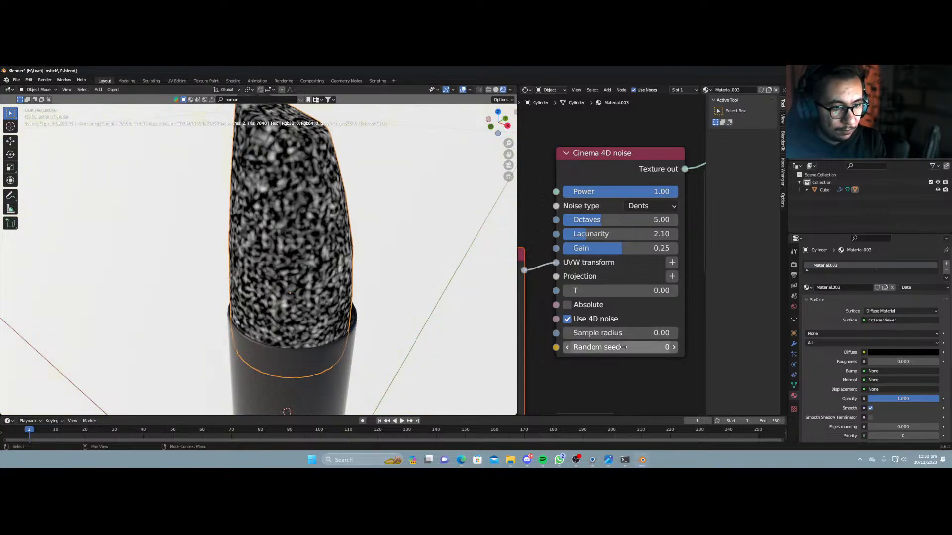
# Set the noise's T to 0.54, octaves to 11.17, lacunarity to 5.01 and gain to -1.31.
pyautogui.moveTo(624, 290); pyautogui.dragTo(654, 290)
pyautogui.moveTo(606, 220); pyautogui.dragTo(689, 220)
pyautogui.moveTo(623, 248)
pyautogui.mouseDown()
pyautogui.moveTo(662, 248)
pyautogui.moveTo(604, 248)
pyautogui.moveTo(624, 248)
pyautogui.moveTo(582, 234)
pyautogui.moveTo(619, 234)
pyautogui.mouseUp()
pyautogui.scroll(-3, 593, 282)
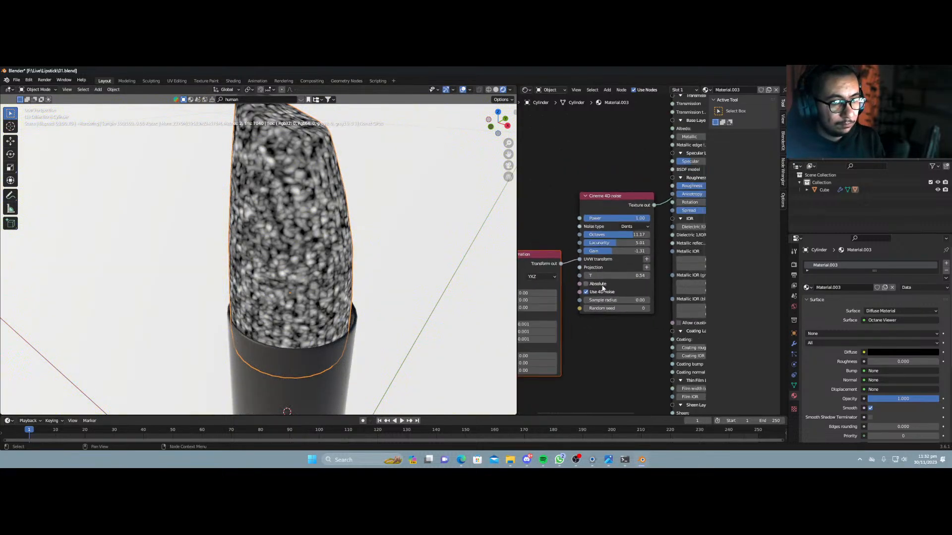
# Route the Universal material back to the material output and connect the noise's texture output to its Bump input.
pyautogui.keyDown('ctrl'); pyautogui.moveTo(659, 148); pyautogui.dragTo(608, 168, button='middle'); pyautogui.keyUp('ctrl')
pyautogui.keyDown('ctrl'); pyautogui.keyDown('shift'); pyautogui.click(608, 168); pyautogui.keyUp('shift'); pyautogui.keyUp('ctrl')
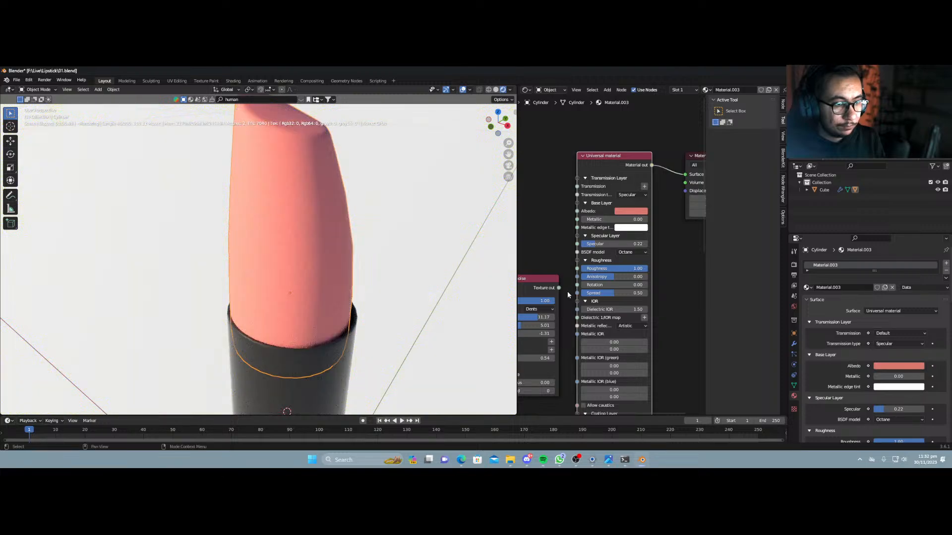
pyautogui.scroll(-1, 564, 292)
pyautogui.moveTo(564, 293); pyautogui.dragTo(622, 192, button='middle')
pyautogui.moveTo(619, 186); pyautogui.dragTo(636, 355)
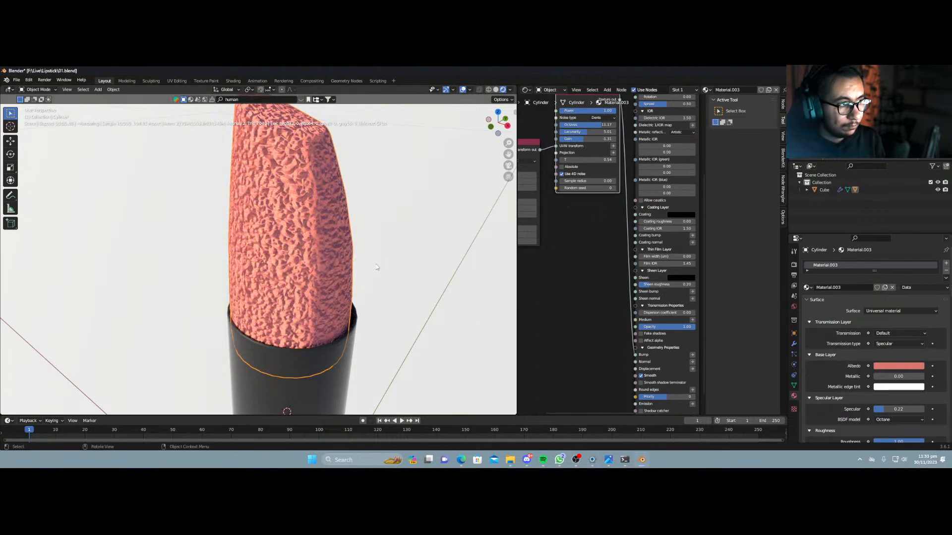
# Set all three scale values of the 3D transformation feeding the noise to 0.0001.
pyautogui.moveTo(567, 234); pyautogui.dragTo(663, 270, button='middle')
pyautogui.scroll(3, 611, 254)
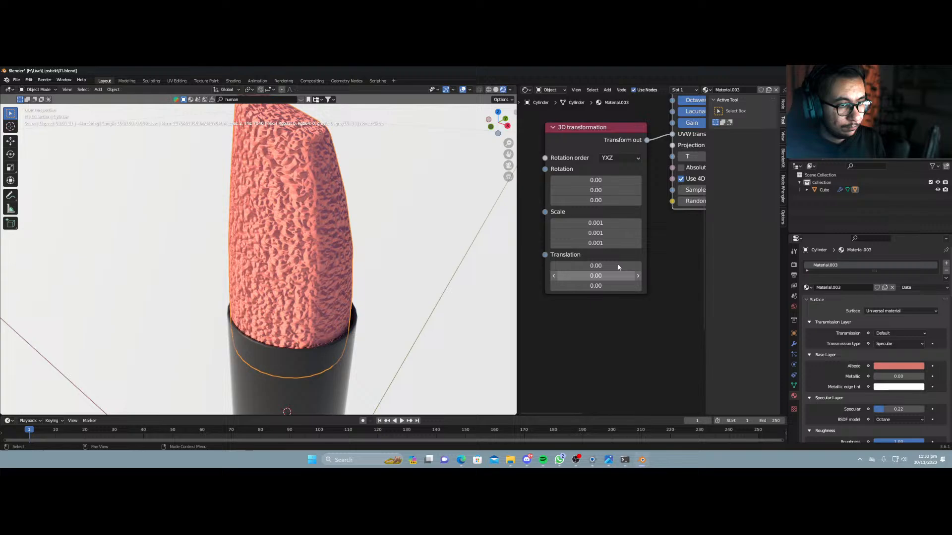
pyautogui.click(598, 223)
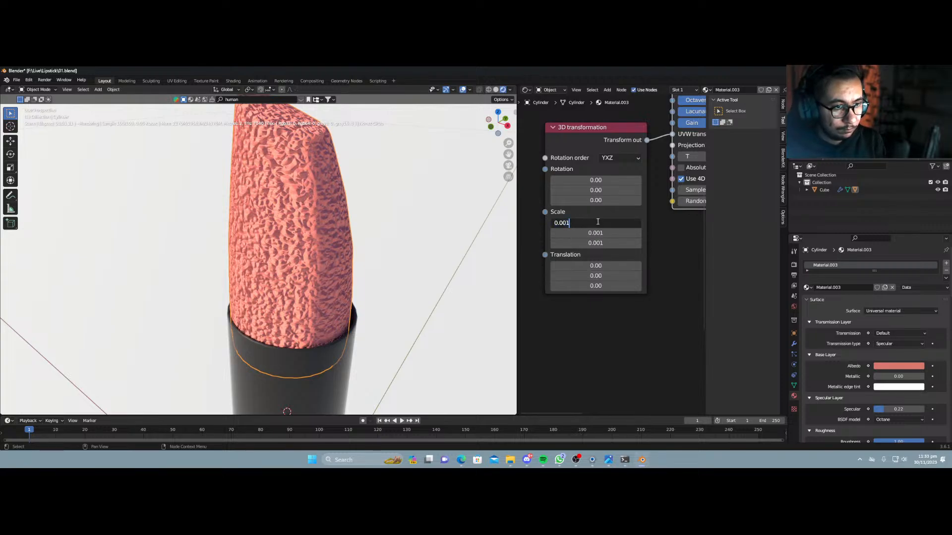
pyautogui.press('Escape')
pyautogui.moveTo(601, 223); pyautogui.dragTo(599, 243)
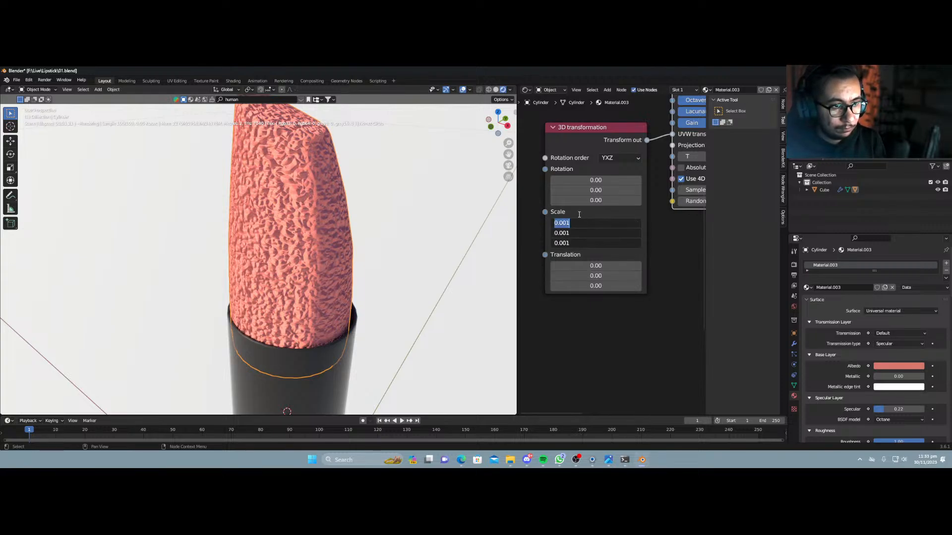
pyautogui.click(566, 224)
pyautogui.write('0')
pyautogui.press('Return')
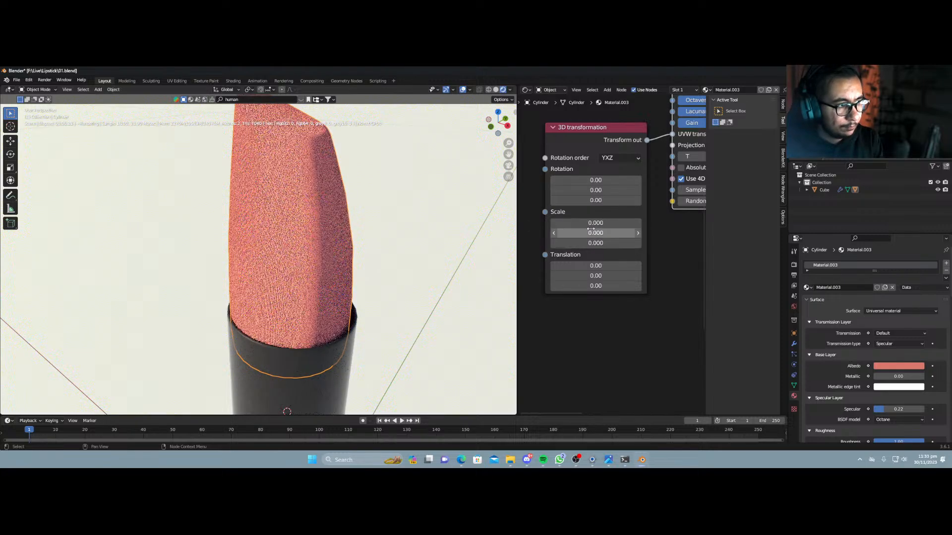
# Reduce all three scale values of the 3D transformation to 0.00001 and check the bullet's surface from close up and from the side.
pyautogui.scroll(-2, 315, 290)
pyautogui.moveTo(316, 290); pyautogui.dragTo(321, 283, button='middle')
pyautogui.scroll(1, 375, 233)
pyautogui.keyDown('shift'); pyautogui.moveTo(376, 234); pyautogui.dragTo(325, 321, button='middle'); pyautogui.keyUp('shift')
pyautogui.moveTo(384, 276); pyautogui.dragTo(367, 302, button='middle')
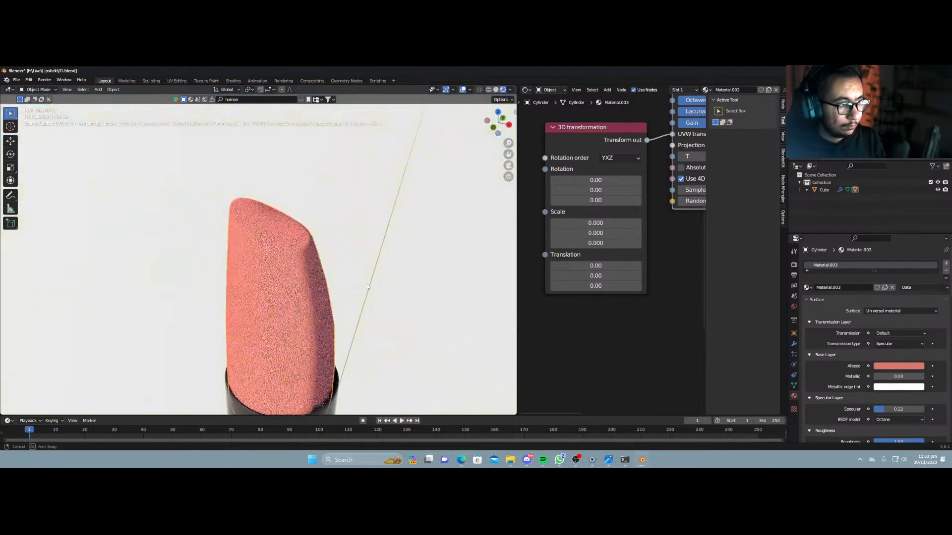
pyautogui.moveTo(570, 223); pyautogui.dragTo(570, 243)
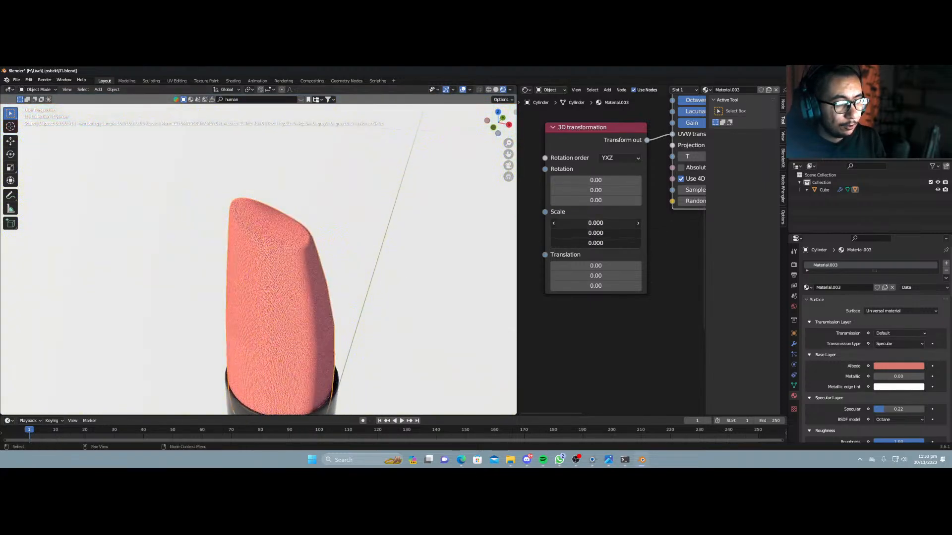
pyautogui.write('0.0001')
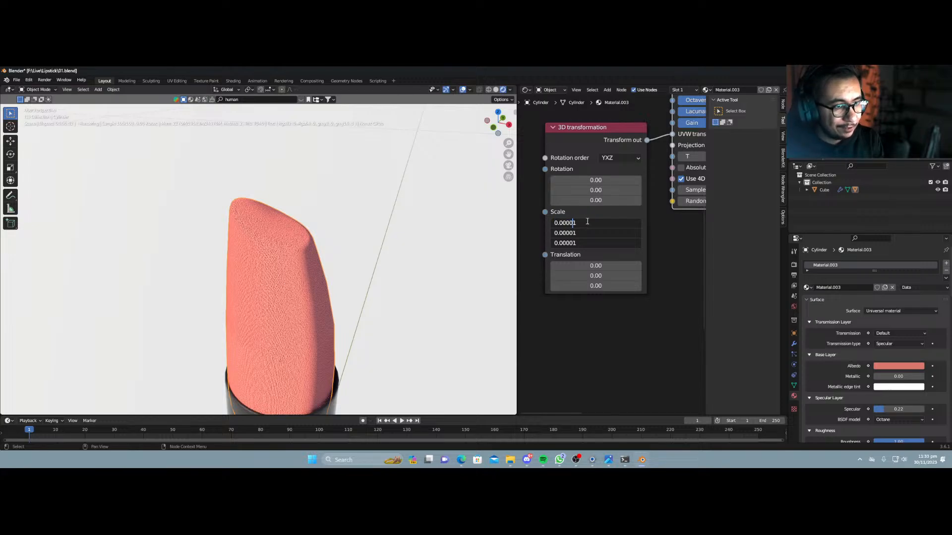
pyautogui.press('Return')
pyautogui.scroll(6, 304, 333)
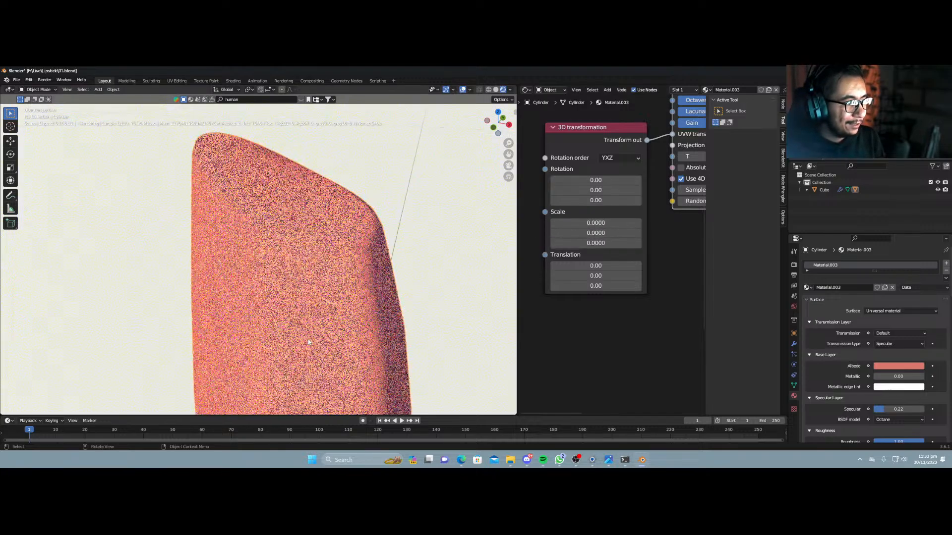
pyautogui.scroll(-2, 308, 339)
pyautogui.moveTo(308, 344); pyautogui.dragTo(330, 328, button='middle')
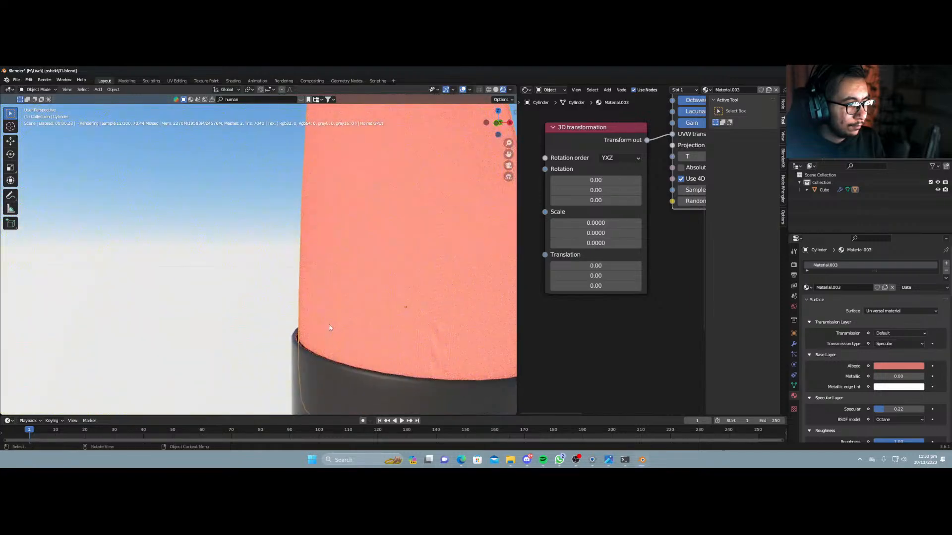
pyautogui.scroll(-4, 374, 317)
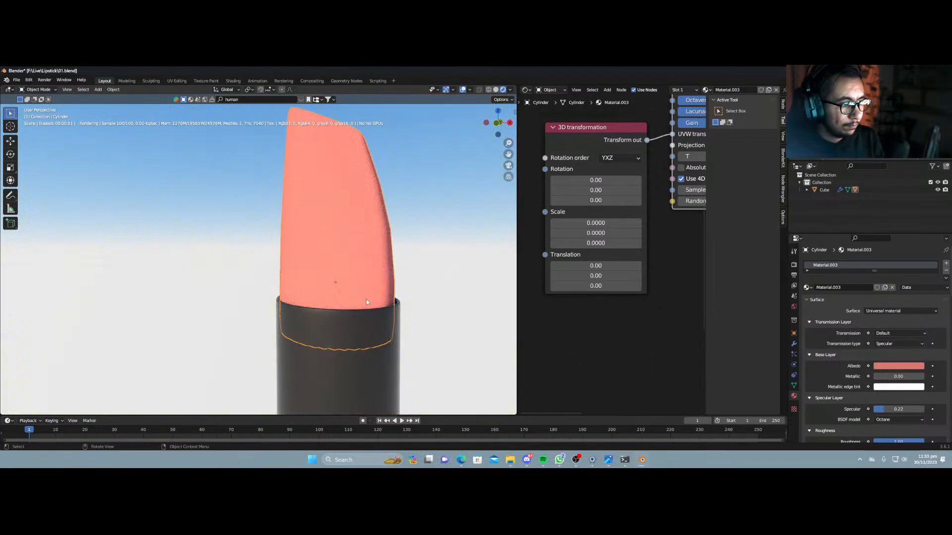
# Try the Absolute option on the bullet's Cinema 4D noise.
pyautogui.press('Tab')
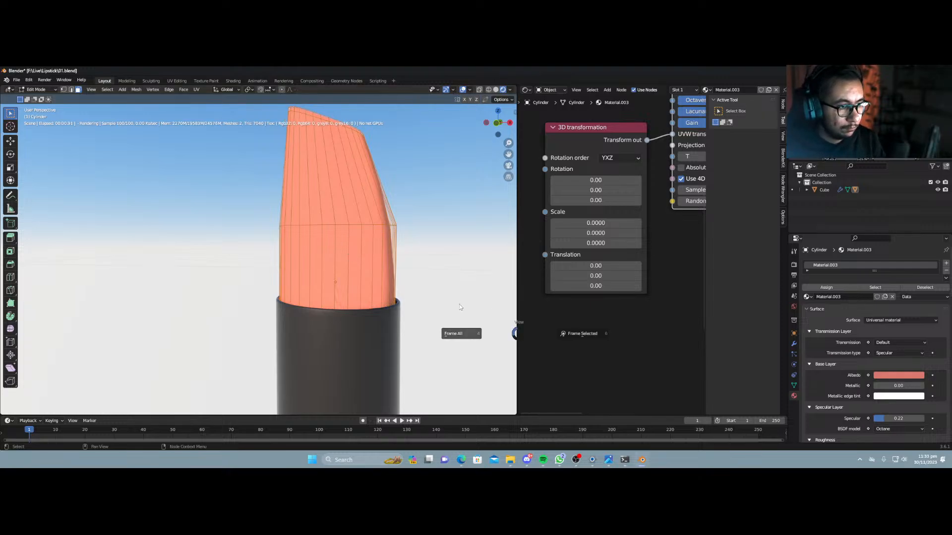
pyautogui.press('Home')
pyautogui.press('Tab')
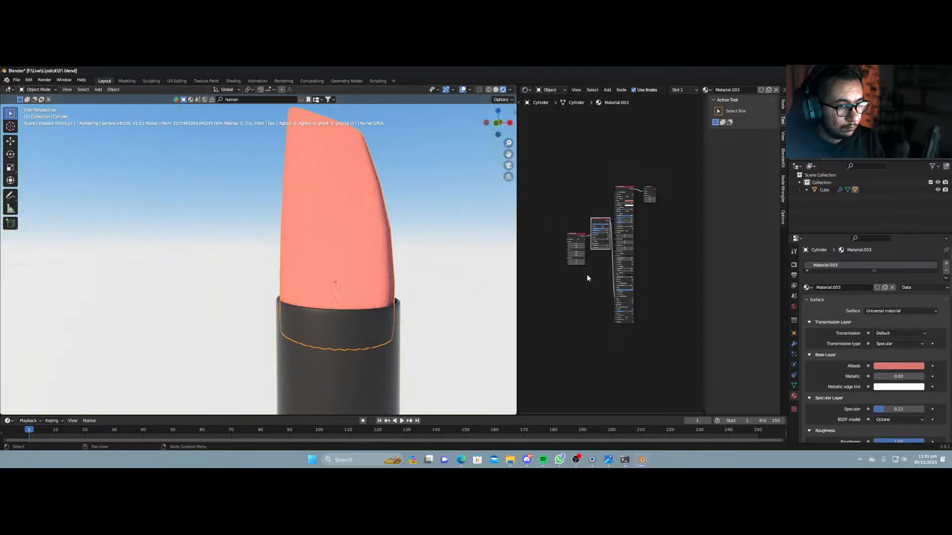
pyautogui.scroll(5, 586, 275)
pyautogui.scroll(4, 624, 312)
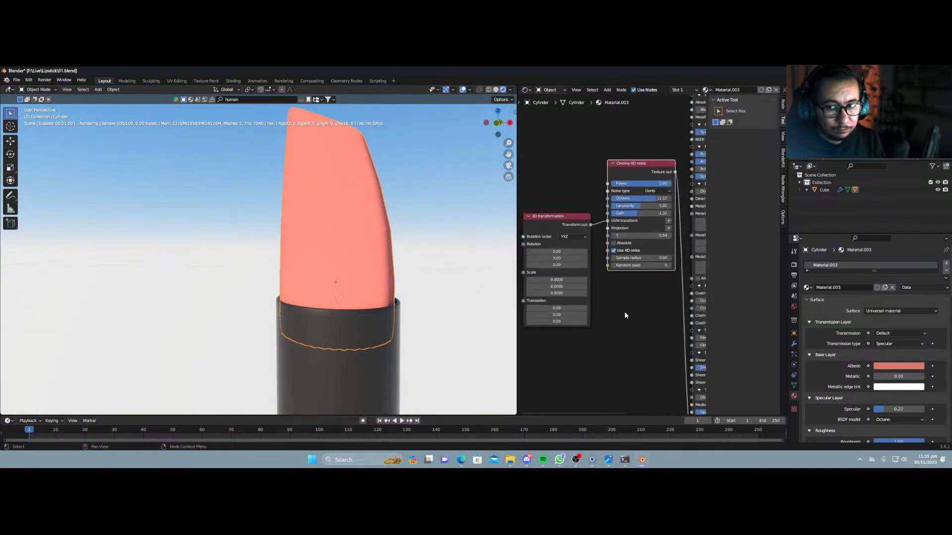
pyautogui.click(614, 241)
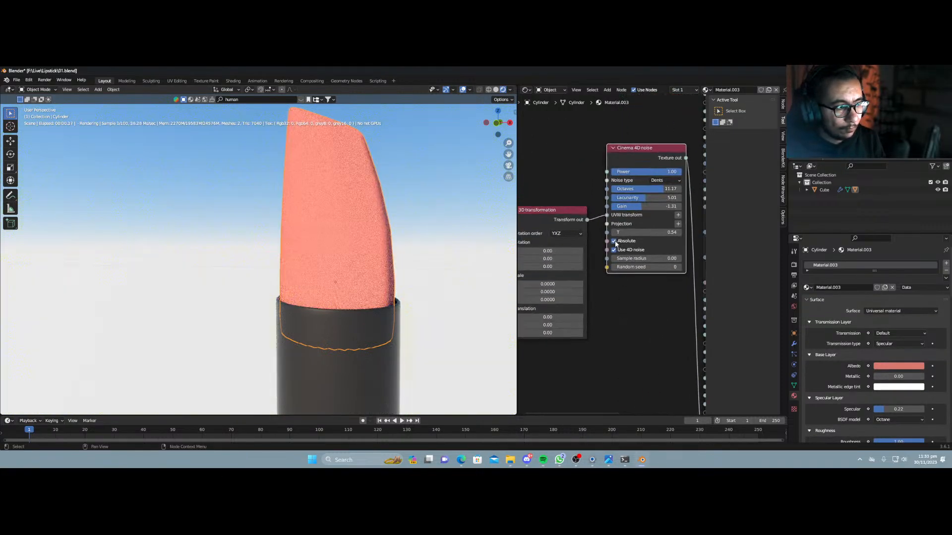
# Add an XYZ to UVW Projection node to the Projection input of the Cinema 4D noise.
pyautogui.scroll(-3, 620, 292)
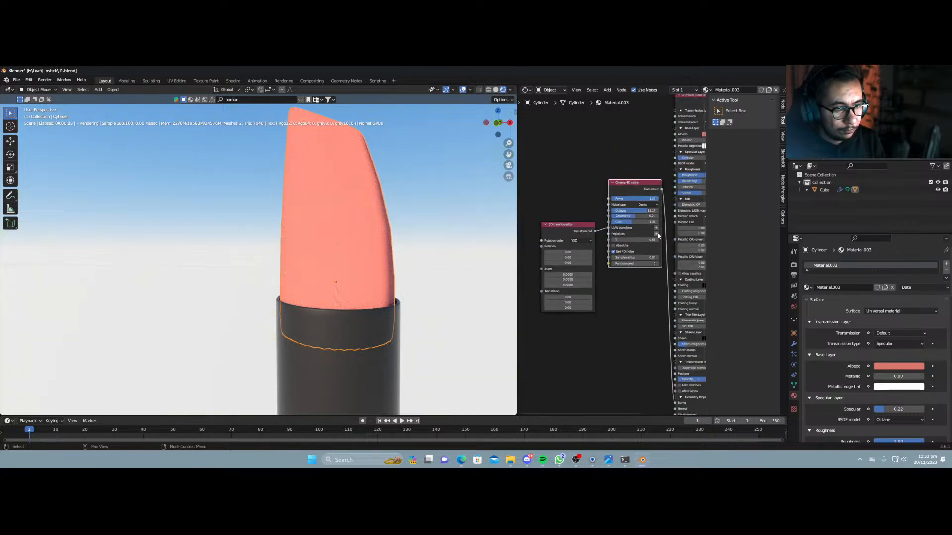
pyautogui.click(656, 233)
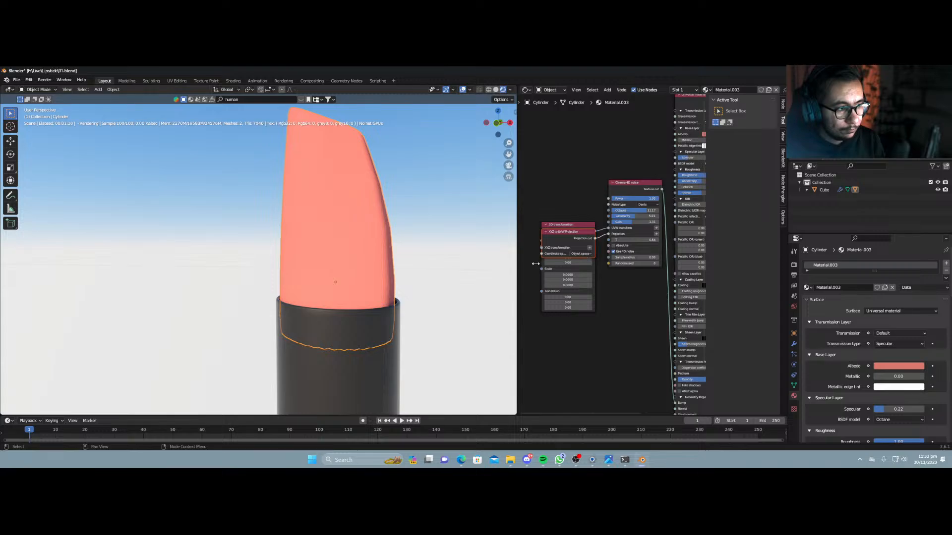
# Bevel the horizontal edge loop around the middle of the lipstick bullet with 7 segments to smooth its profile.
pyautogui.scroll(5, 383, 281)
pyautogui.scroll(-1, 424, 291)
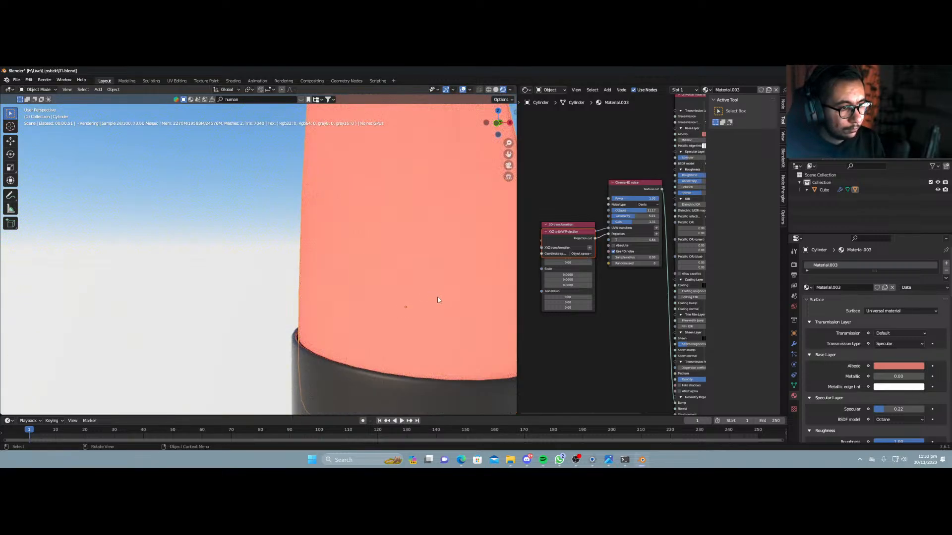
pyautogui.moveTo(437, 300); pyautogui.dragTo(420, 301, button='middle')
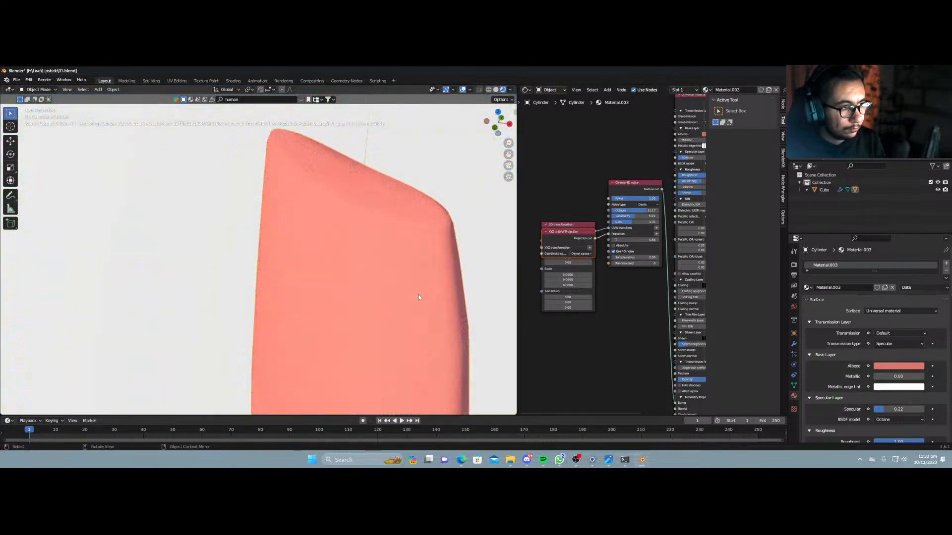
pyautogui.scroll(-4, 415, 298)
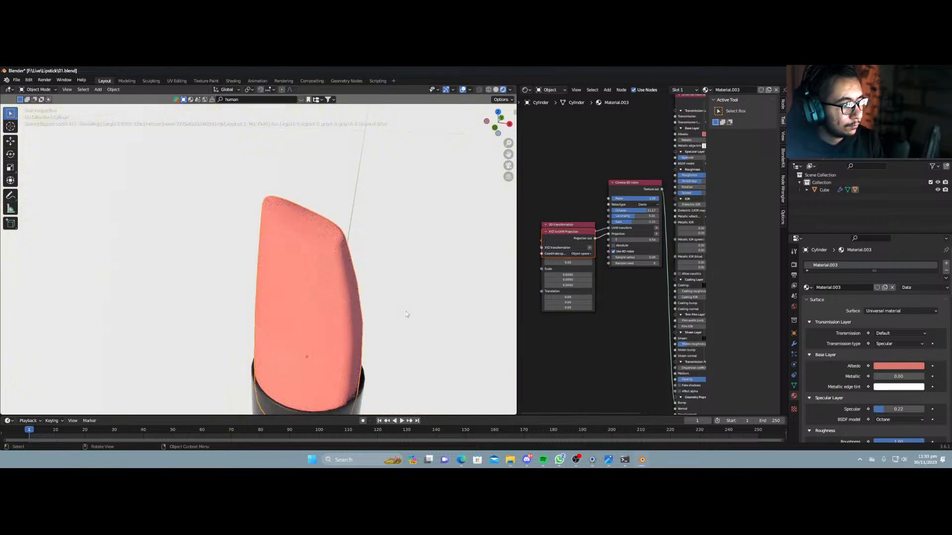
pyautogui.moveTo(405, 312); pyautogui.dragTo(412, 287, button='middle')
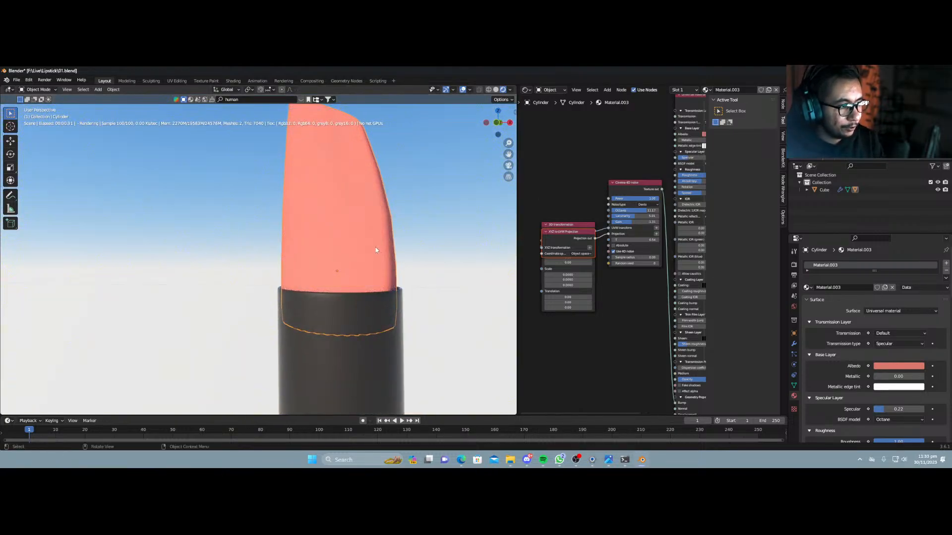
pyautogui.press('Tab')
pyautogui.click(344, 211)
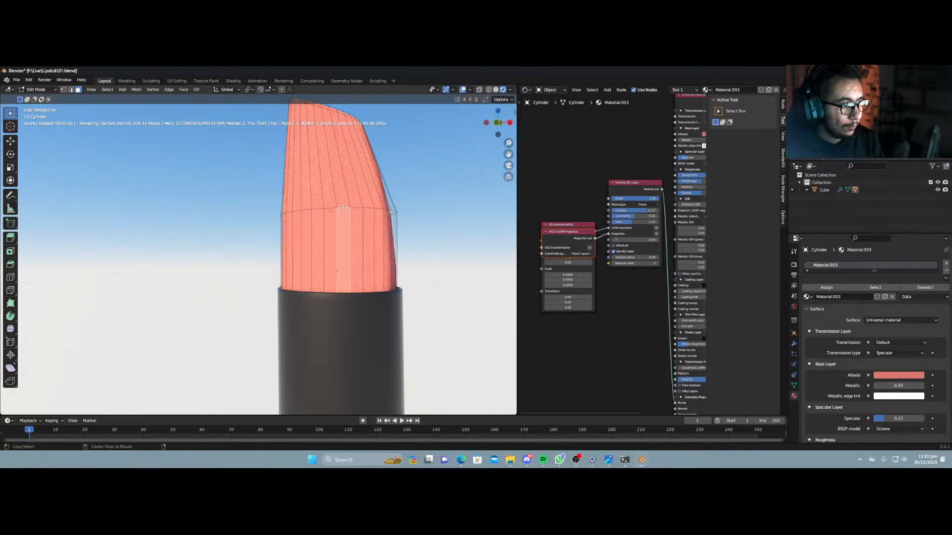
pyautogui.click(71, 90)
pyautogui.keyDown('alt'); pyautogui.click(351, 212); pyautogui.keyUp('alt')
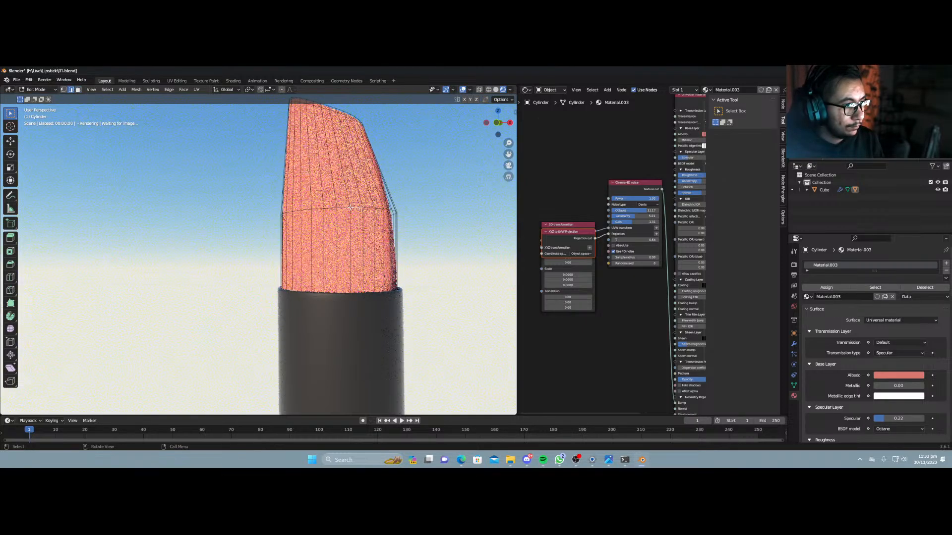
pyautogui.hotkey('ctrl', 'b')
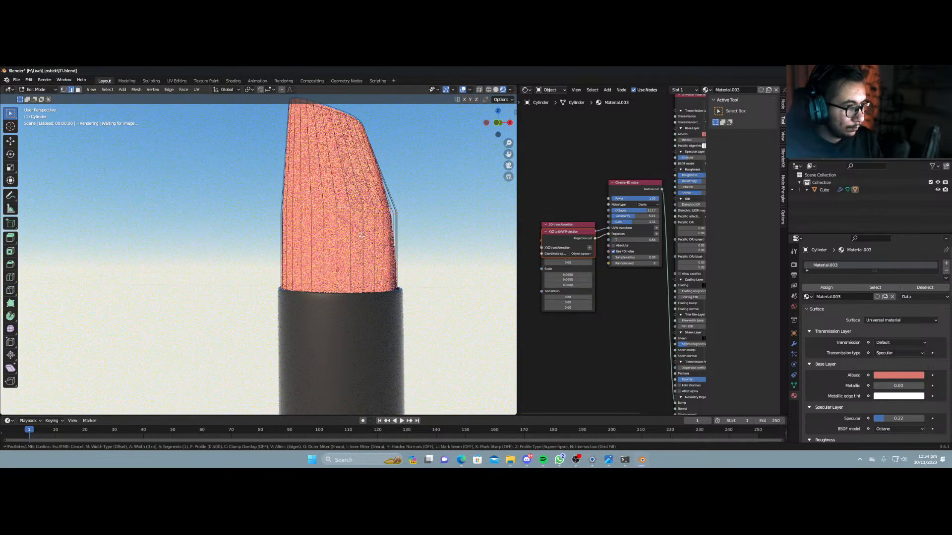
pyautogui.scroll(5, 363, 273)
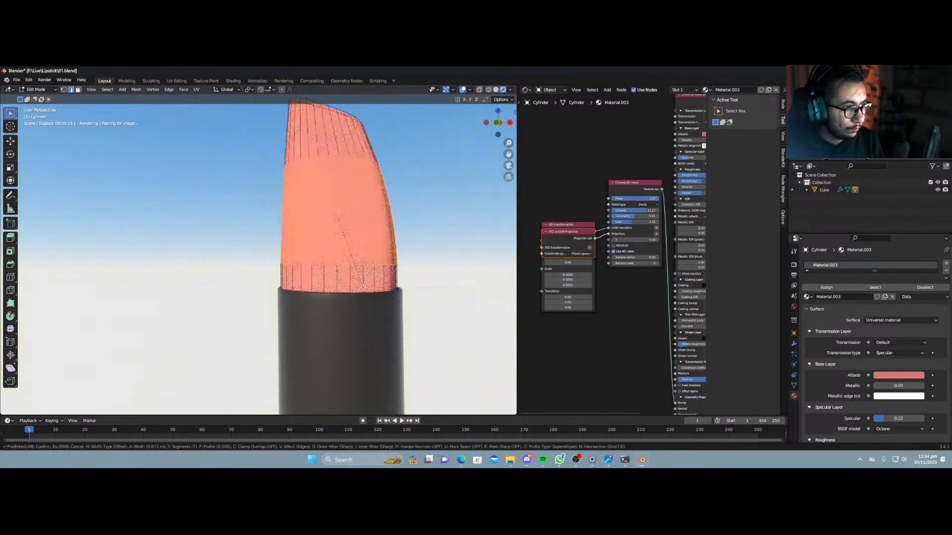
pyautogui.click(363, 281)
pyautogui.press('Tab')
# Save the lipstick file after the bevel.
pyautogui.scroll(-3, 375, 276)
pyautogui.moveTo(375, 276); pyautogui.dragTo(348, 291, button='middle')
pyautogui.hotkey('ctrl', 's')
# Examine the black case and its base up close, and the whole lipstick in front view.
pyautogui.scroll(-4, 347, 292)
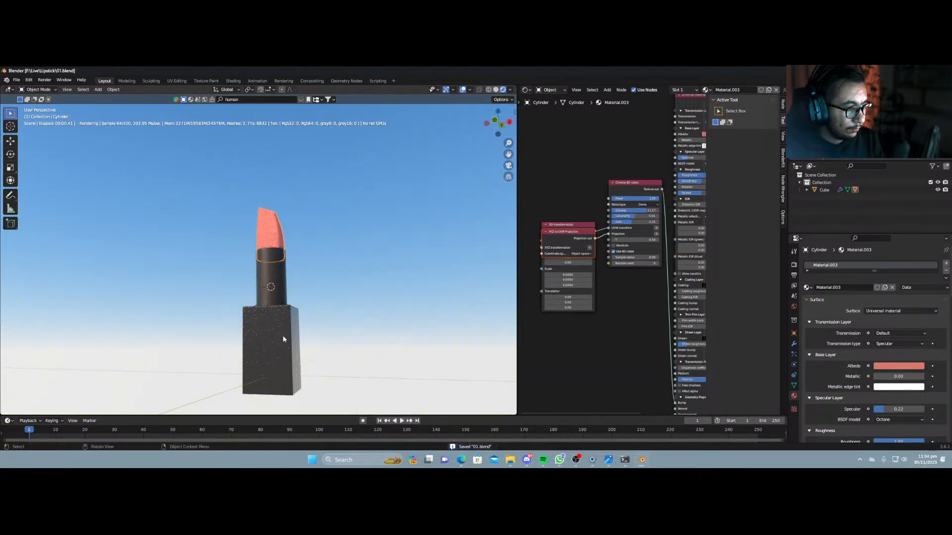
pyautogui.click(283, 335)
pyautogui.keyDown('shift'); pyautogui.moveTo(320, 324); pyautogui.dragTo(397, 240, button='middle'); pyautogui.keyUp('shift')
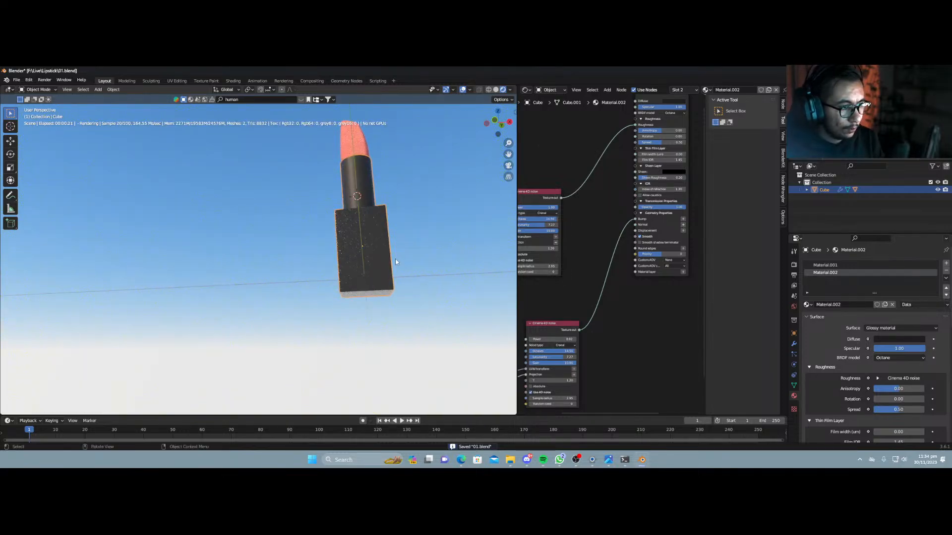
pyautogui.scroll(3, 402, 263)
pyautogui.scroll(-1, 437, 281)
pyautogui.scroll(-3, 426, 265)
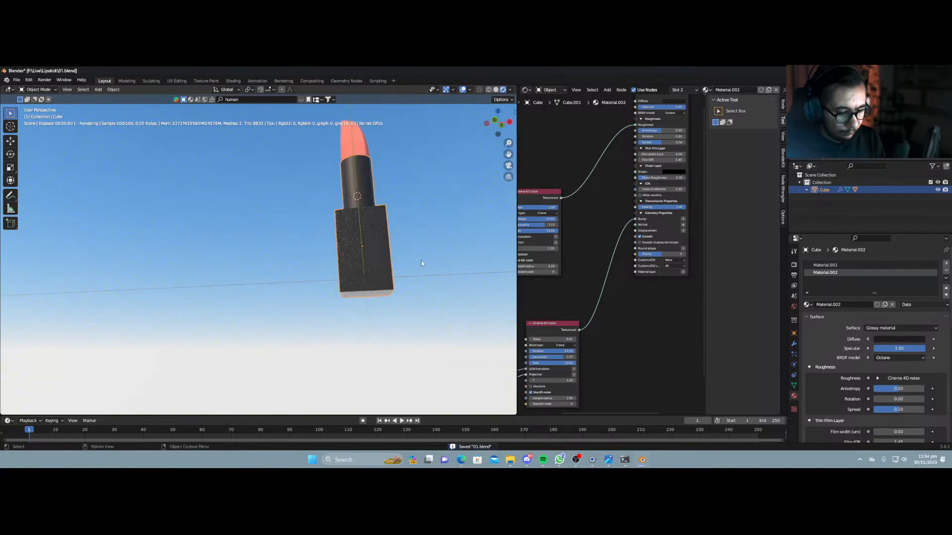
pyautogui.press('KP_1')
pyautogui.scroll(1, 370, 285)
pyautogui.scroll(1, 369, 282)
pyautogui.keyDown('shift'); pyautogui.moveTo(394, 201); pyautogui.dragTo(301, 260, button='middle'); pyautogui.keyUp('shift')
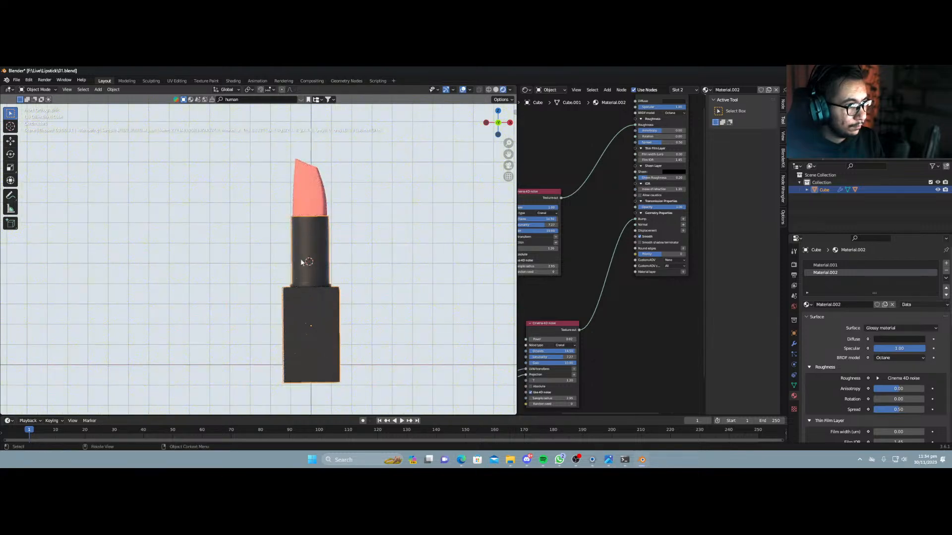
# Change the lipstick bullet's albedo to a darker pinkish red with hue 0.993 and set its metallic value to 0.04.
pyautogui.click(313, 197)
pyautogui.moveTo(626, 139); pyautogui.dragTo(534, 258, button='middle')
pyautogui.scroll(5, 570, 270)
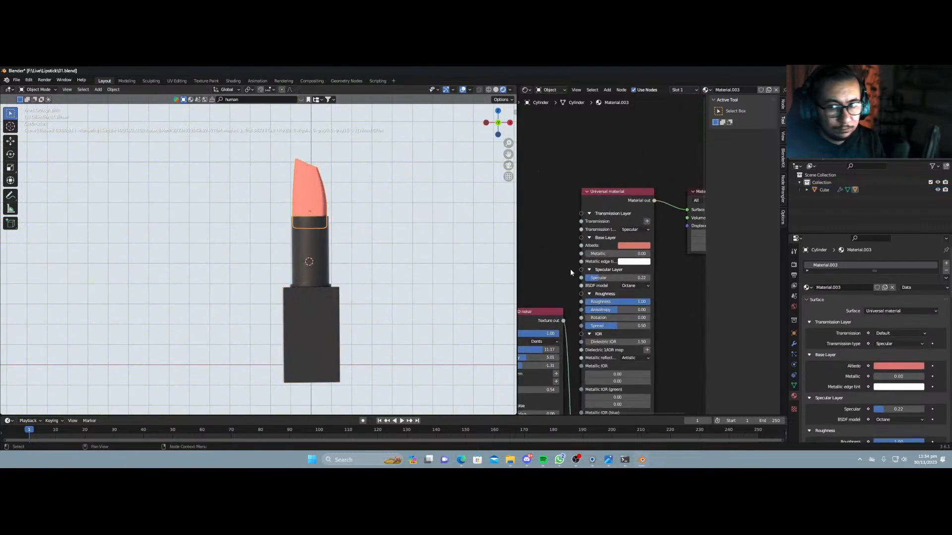
pyautogui.click(639, 245)
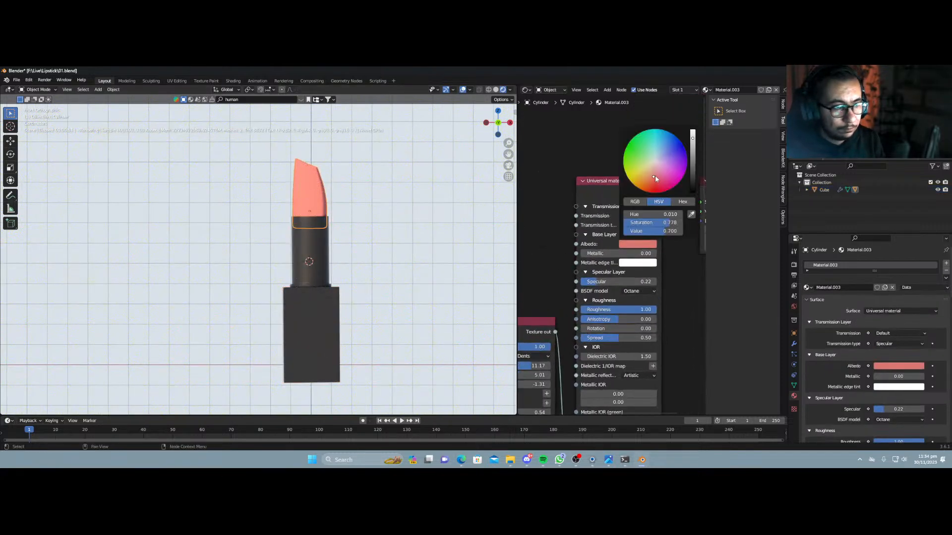
pyautogui.moveTo(654, 180); pyautogui.dragTo(656, 178)
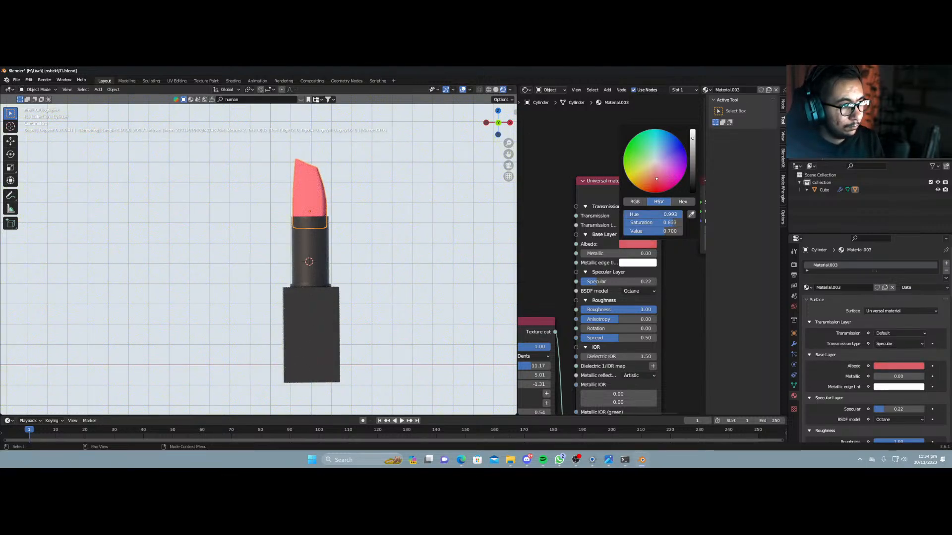
pyautogui.moveTo(693, 150); pyautogui.dragTo(693, 149)
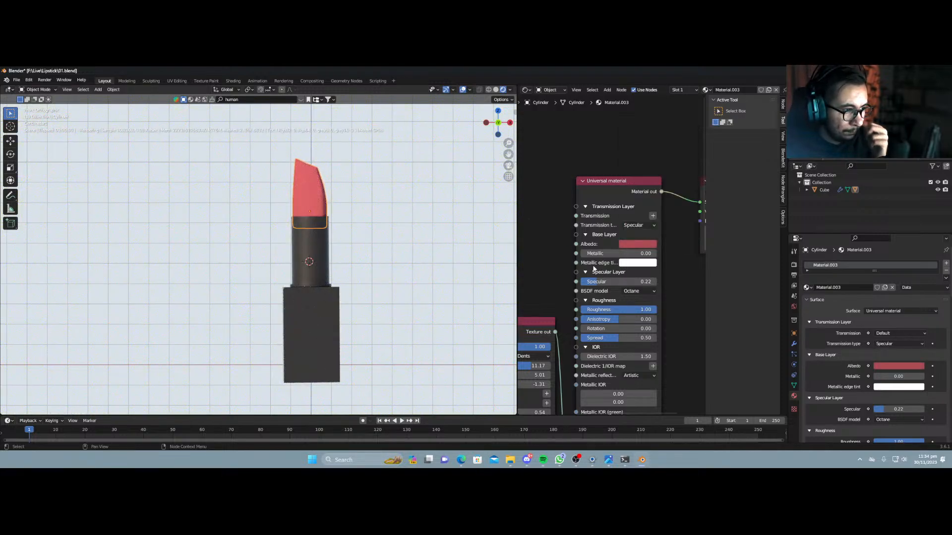
pyautogui.moveTo(608, 254); pyautogui.dragTo(612, 254)
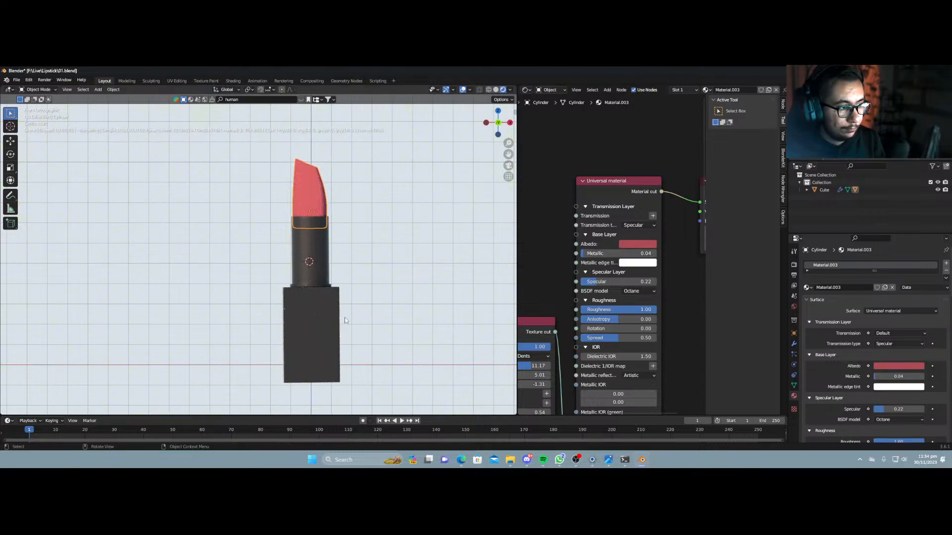
# Switch the viewport to solid shading and save the file.
pyautogui.press('z')
pyautogui.click(402, 295)
pyautogui.hotkey('ctrl', 's')
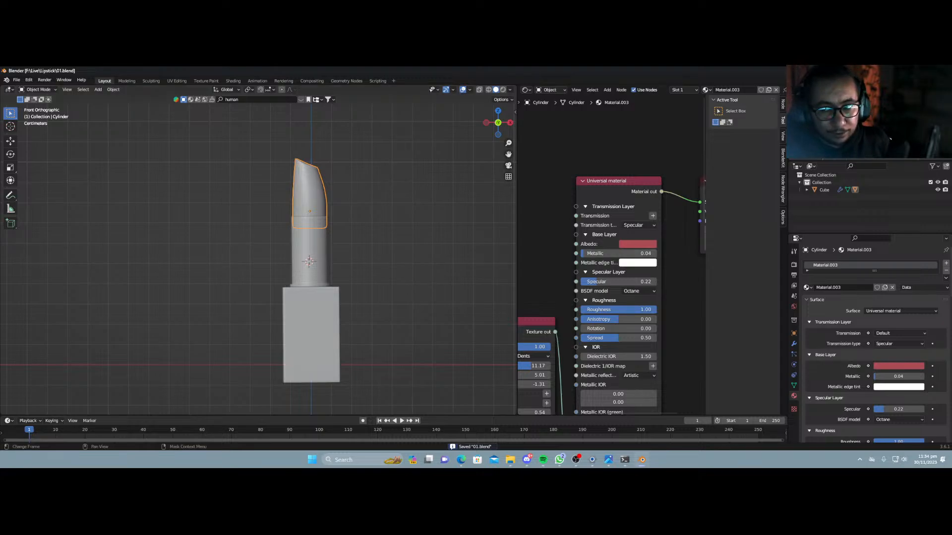
# Switch to Photoshop and create a new white 1080 x 1080 px document at 72 ppi.
pyautogui.press('super+d')
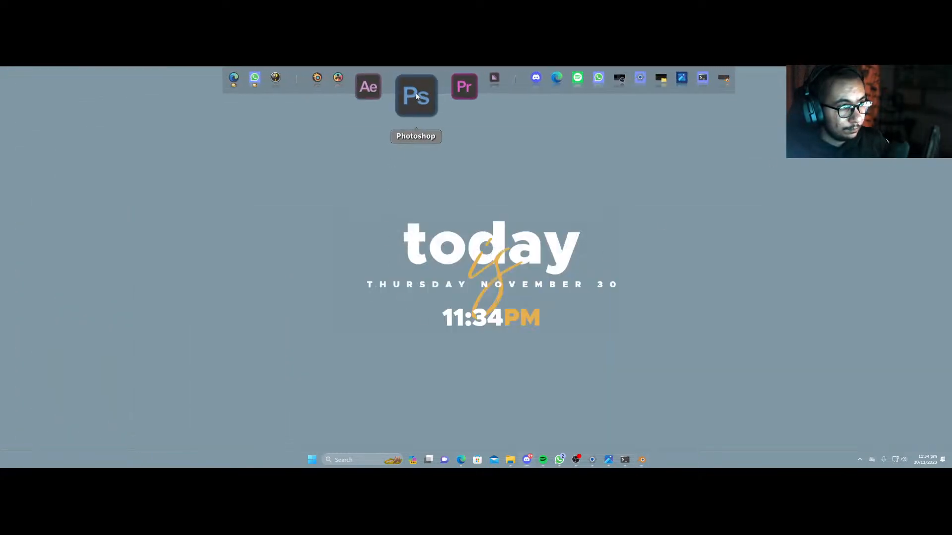
pyautogui.click(416, 94)
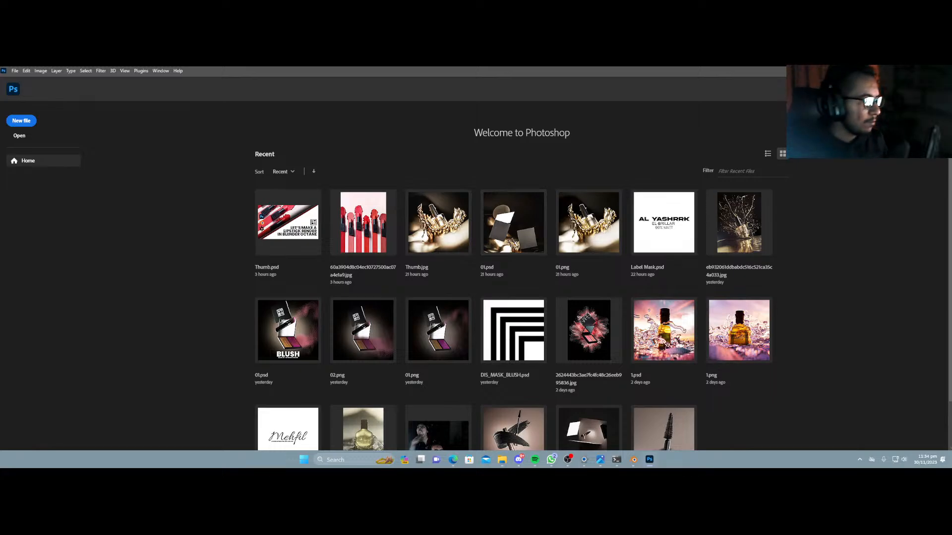
pyautogui.click(35, 122)
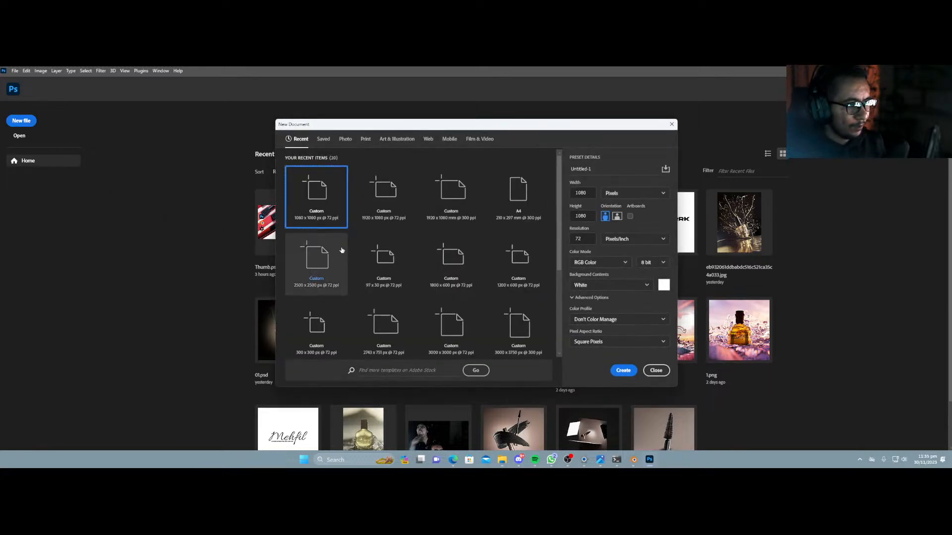
pyautogui.doubleClick(329, 211)
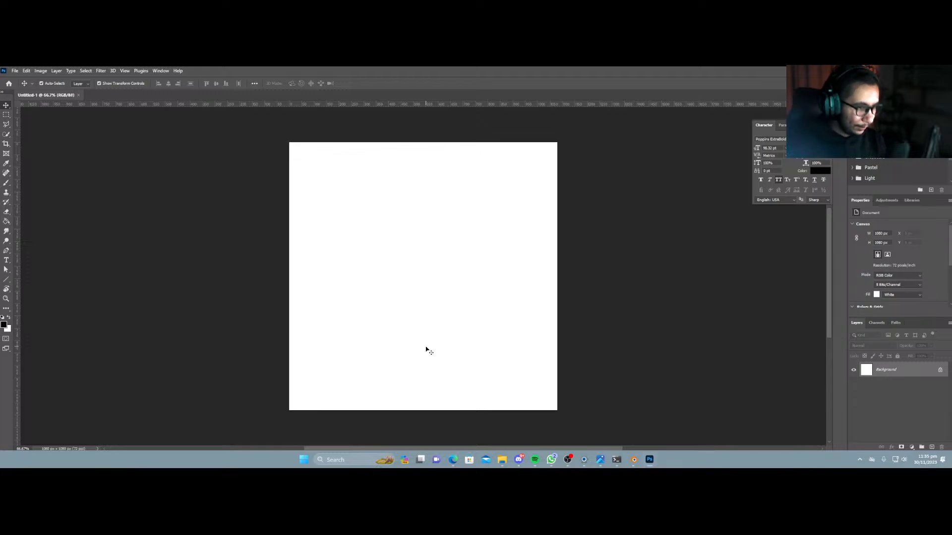
# Add a text layer reading "22" on the blank canvas.
pyautogui.press('t')
pyautogui.click(396, 287)
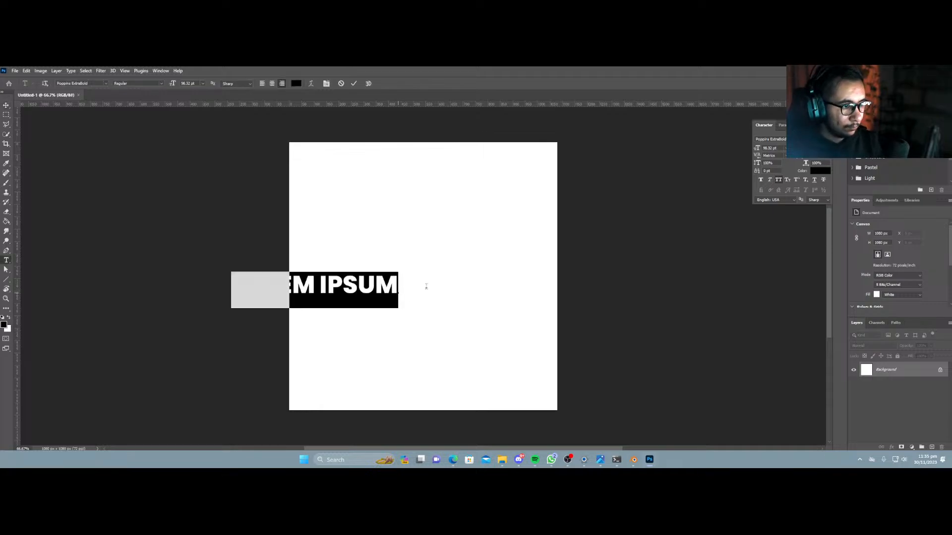
pyautogui.write('22')
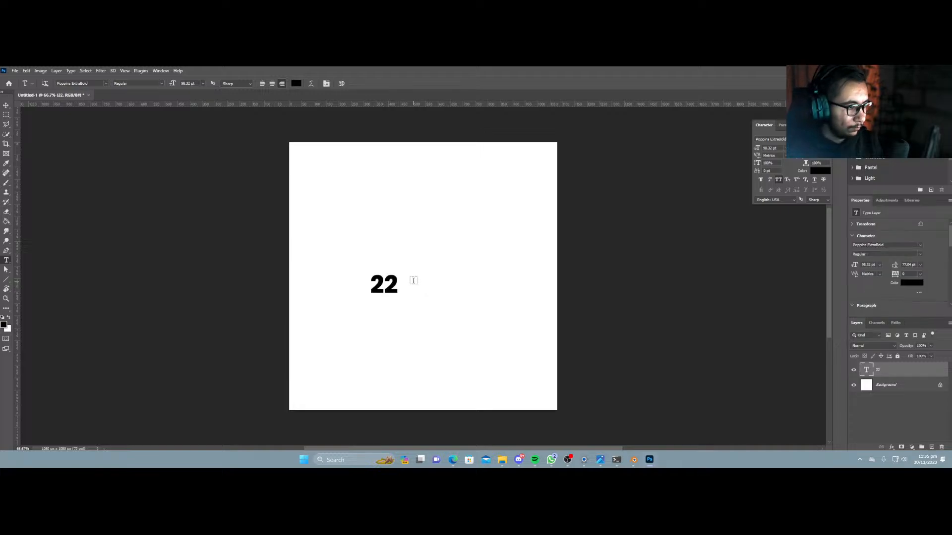
pyautogui.hotkey('ctrl', 'Return')
# Scale the "22" text up to more than half the canvas width and move it to the middle.
pyautogui.click(8, 106)
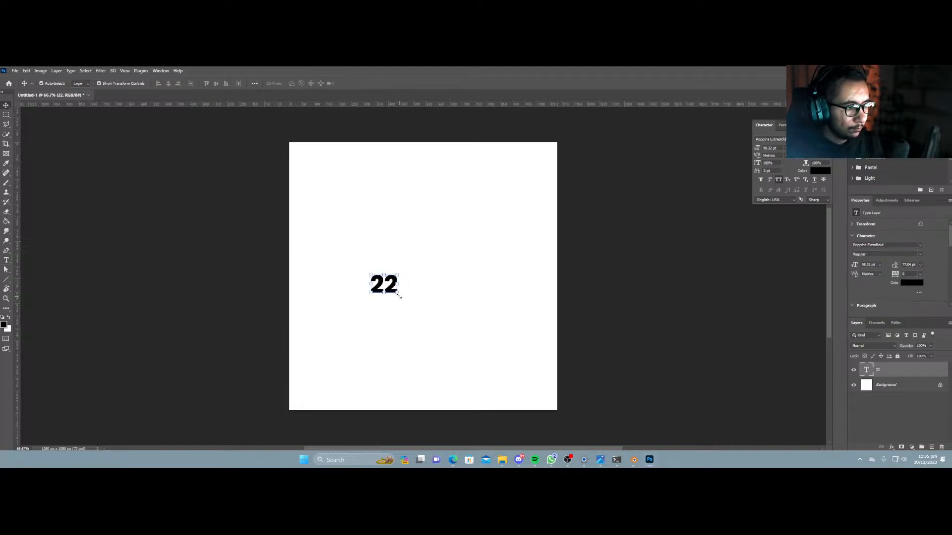
pyautogui.hotkey('ctrl', 't')
pyautogui.keyDown('alt'); pyautogui.moveTo(397, 307); pyautogui.dragTo(448, 344); pyautogui.keyUp('alt')
pyautogui.moveTo(409, 279); pyautogui.dragTo(466, 303)
pyautogui.press('Return')
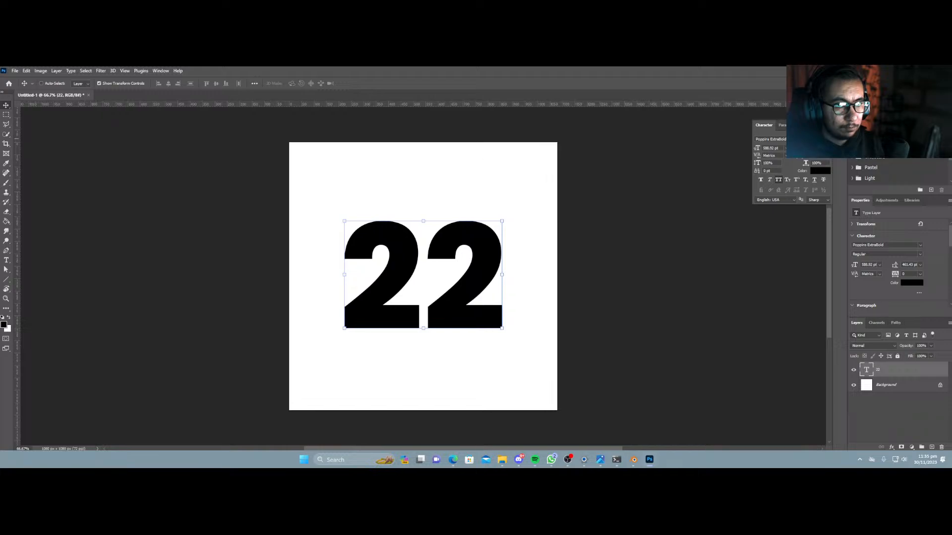
# Change the "22" text's font to Abril Fatface, then enlarge it slightly and recentre it on the canvas.
pyautogui.click(825, 139)
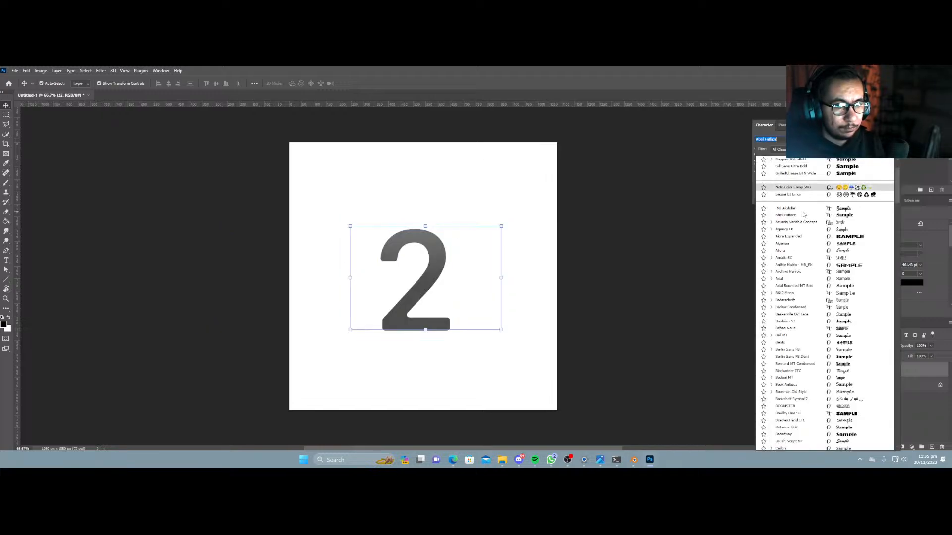
pyautogui.click(799, 217)
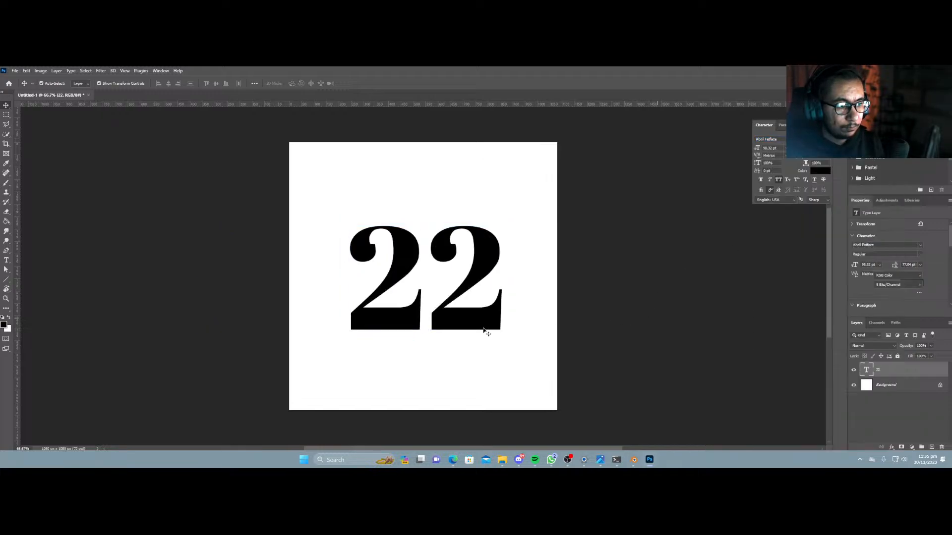
pyautogui.hotkey('ctrl', 't')
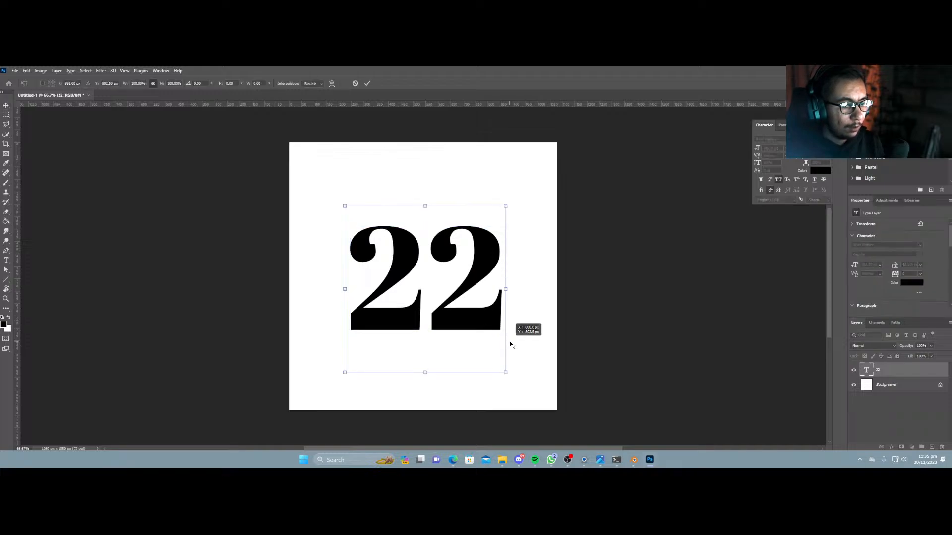
pyautogui.moveTo(344, 373); pyautogui.dragTo(336, 384)
pyautogui.press('Return')
pyautogui.moveTo(437, 327); pyautogui.dragTo(441, 330)
pyautogui.click(541, 360)
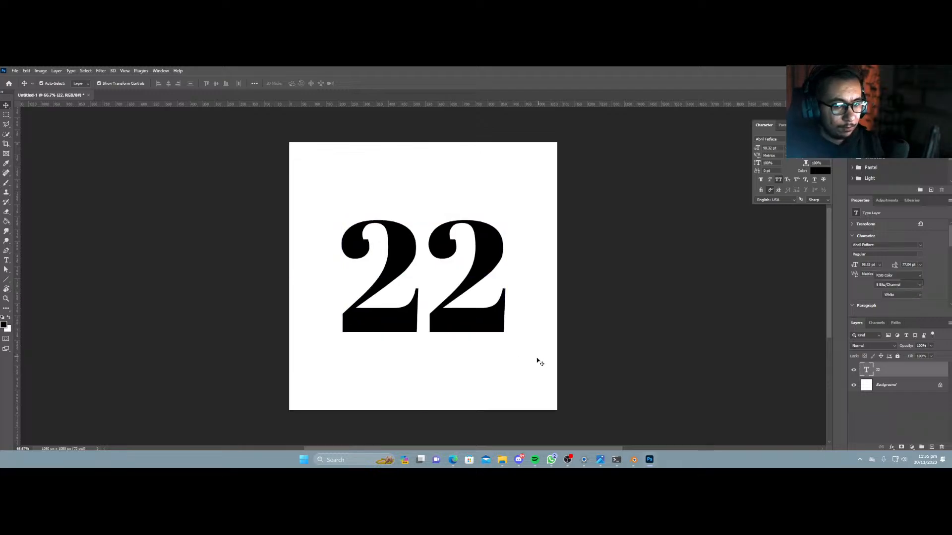
# Save the document as a Photoshop file named MASK in the Live\Lipstick folder on drive F, keeping Maximize Compatibility enabled.
pyautogui.hotkey('ctrl', 's')
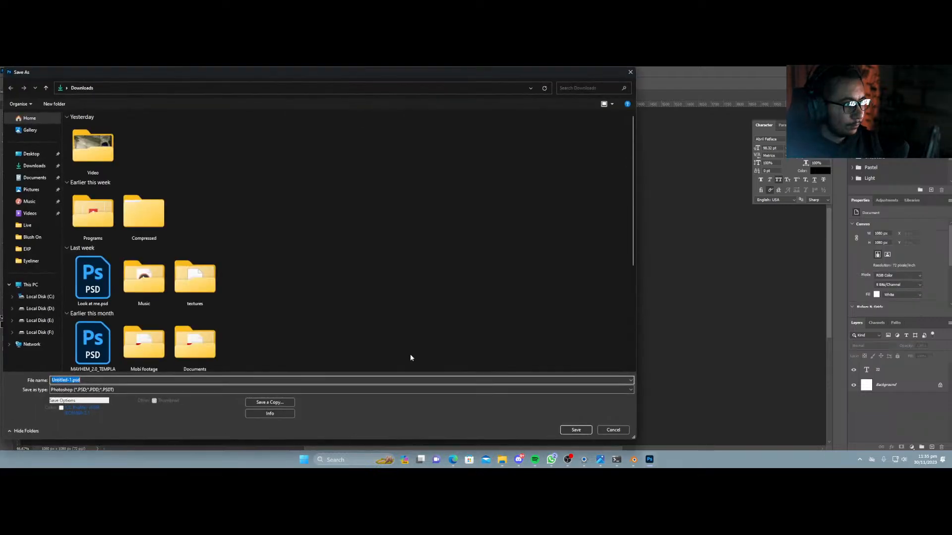
pyautogui.click(30, 261)
pyautogui.click(28, 225)
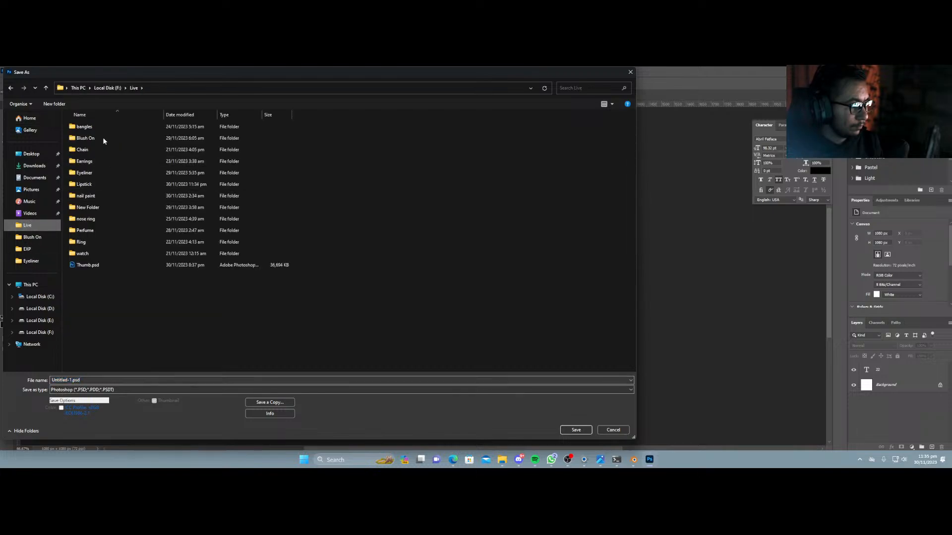
pyautogui.doubleClick(95, 185)
pyautogui.click(114, 380)
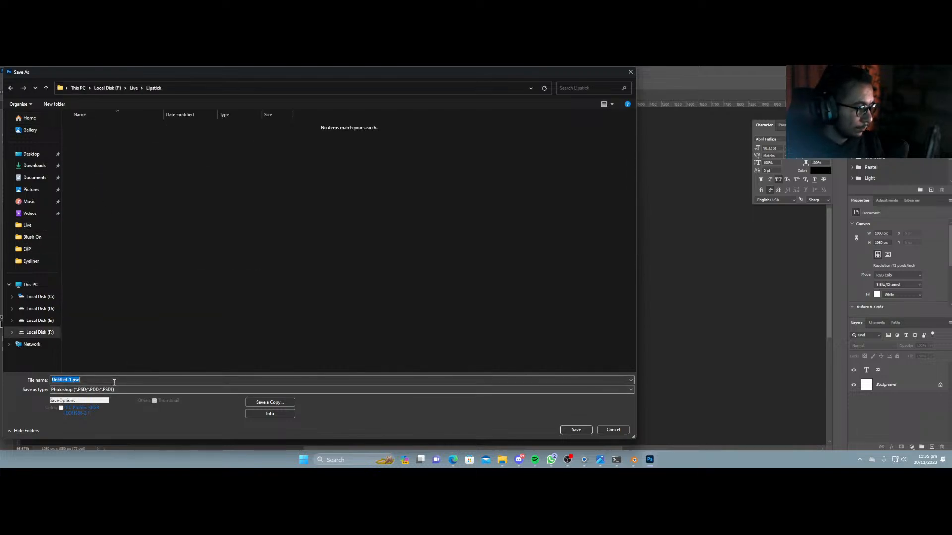
pyautogui.write('MASK')
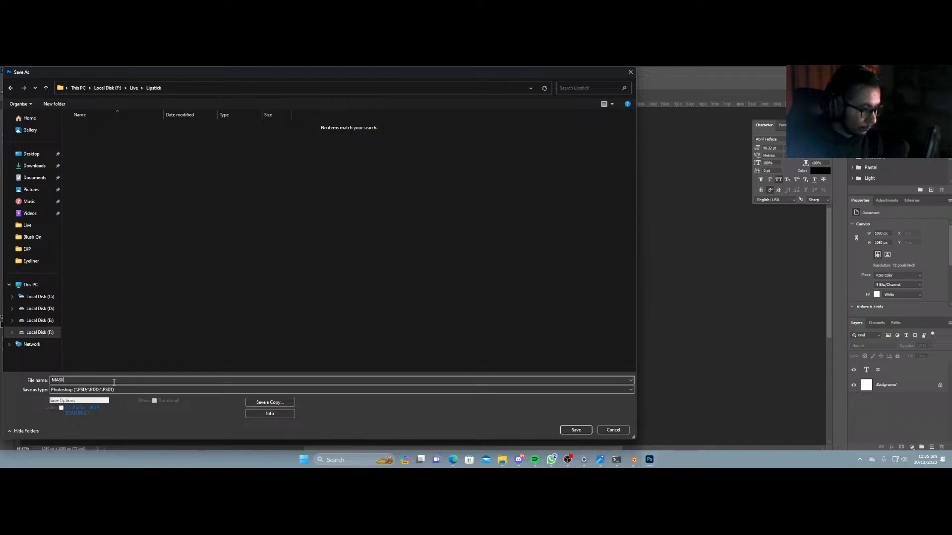
pyautogui.press('Return')
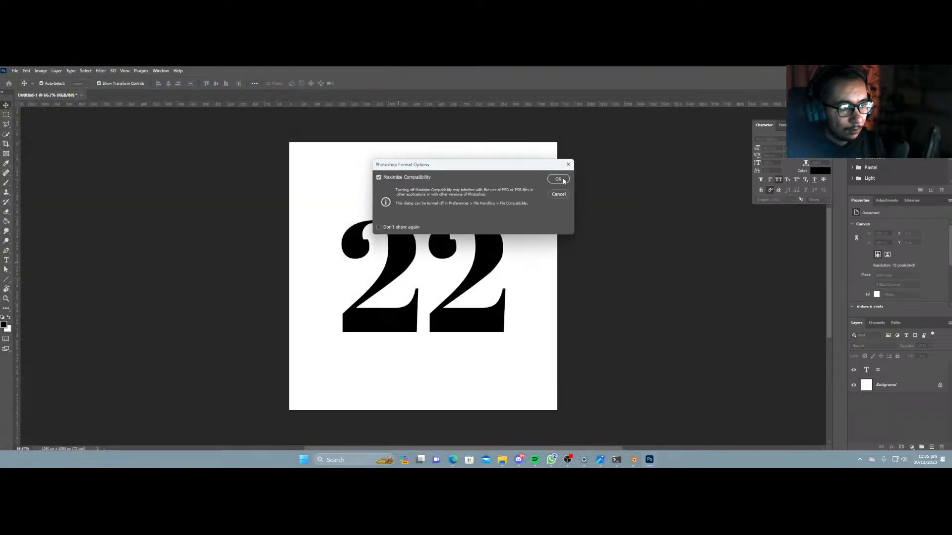
pyautogui.click(563, 181)
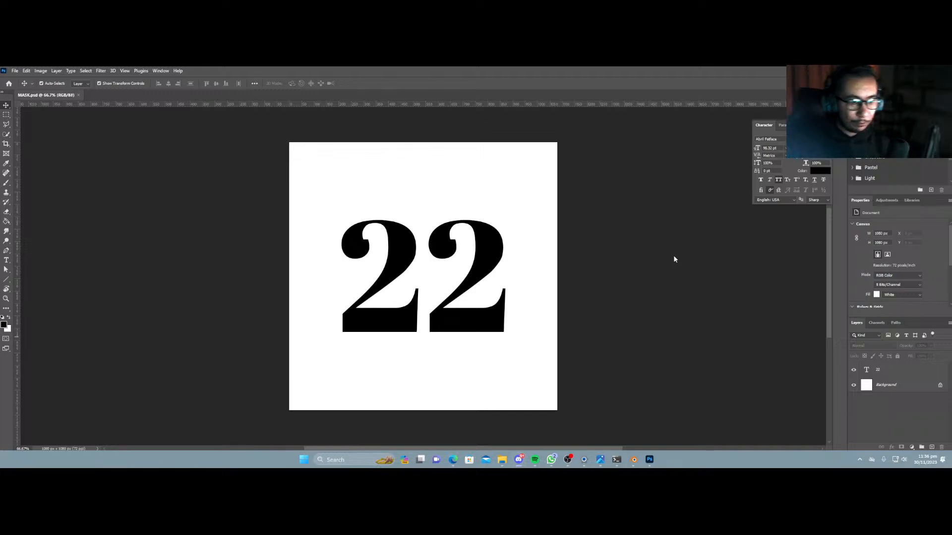
# Switch to Blender and examine the lipstick's materials up close in the rendered preview, then return to solid shading.
pyautogui.click(633, 459)
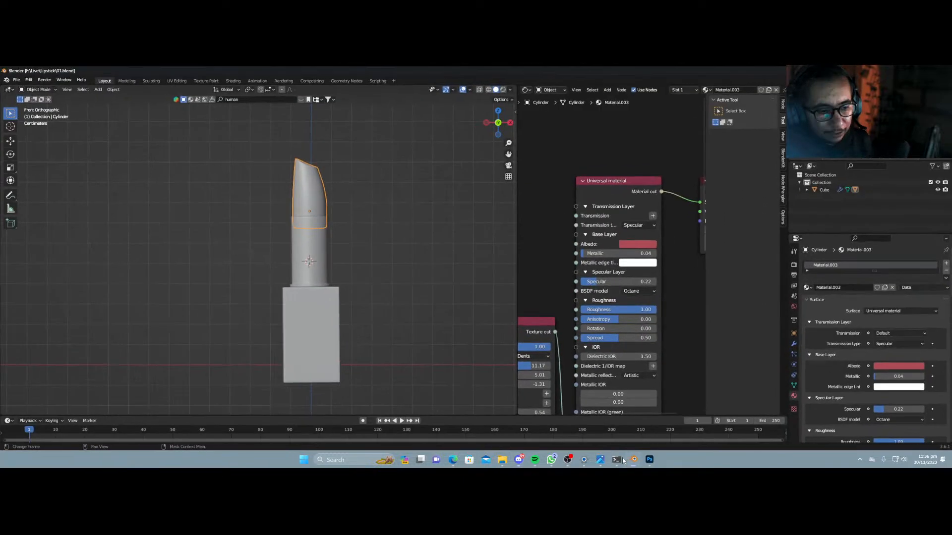
pyautogui.press('z')
pyautogui.click(373, 317)
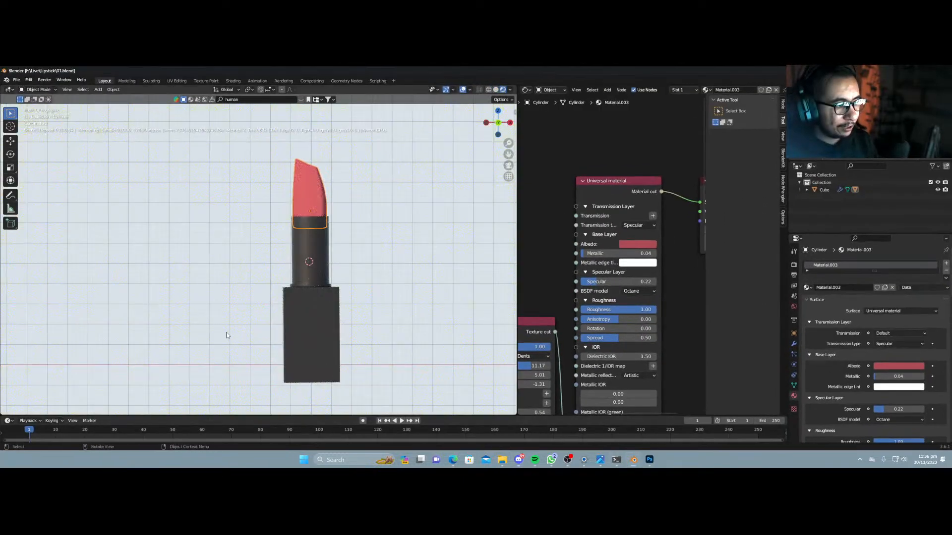
pyautogui.scroll(5, 297, 298)
pyautogui.moveTo(365, 328); pyautogui.dragTo(288, 329, button='middle')
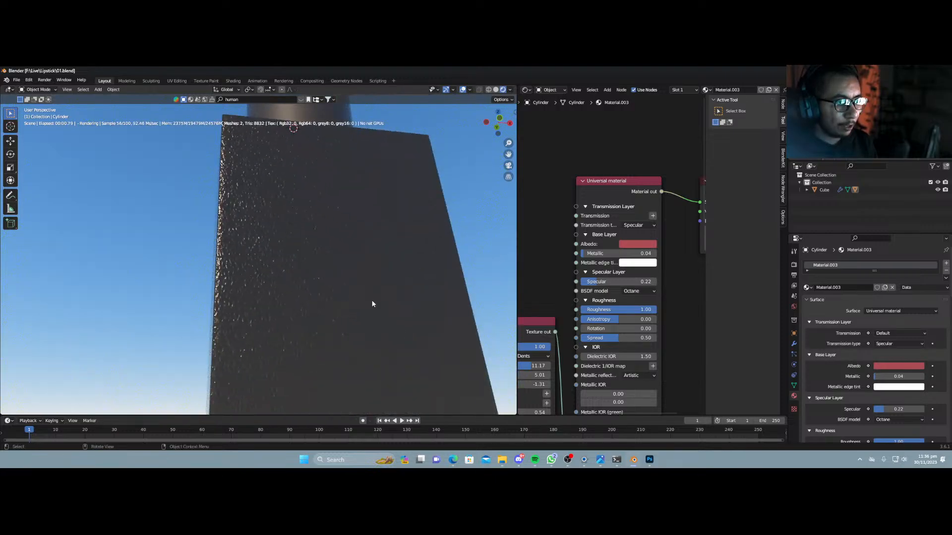
pyautogui.scroll(-5, 352, 330)
pyautogui.moveTo(320, 254); pyautogui.dragTo(303, 300, button='middle')
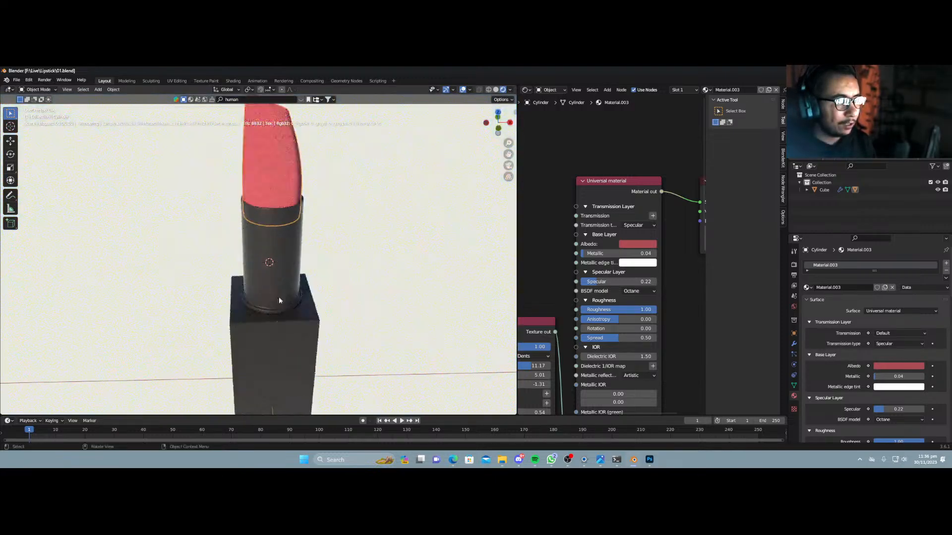
pyautogui.scroll(-4, 279, 303)
pyautogui.press('z')
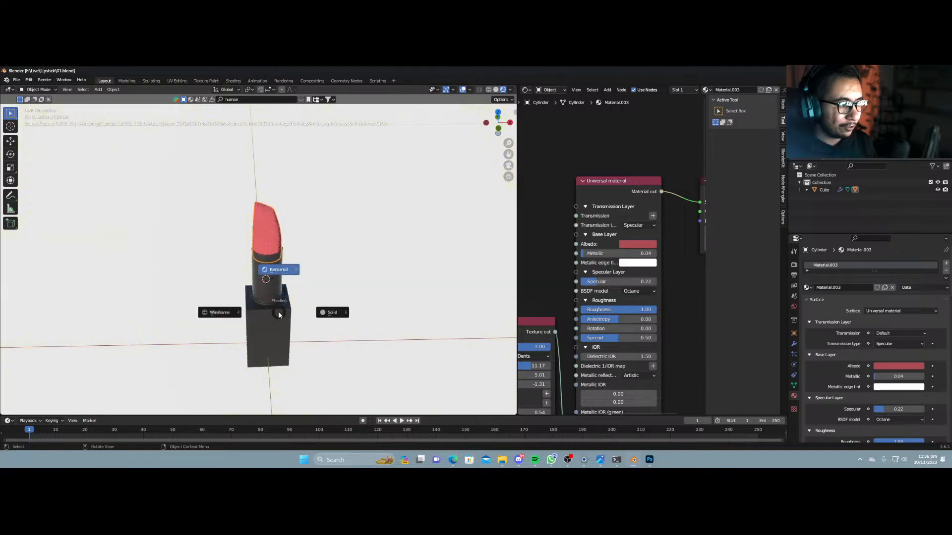
pyautogui.click(332, 312)
# Return to Photoshop, check the "22" text layer, and close the program.
pyautogui.click(651, 461)
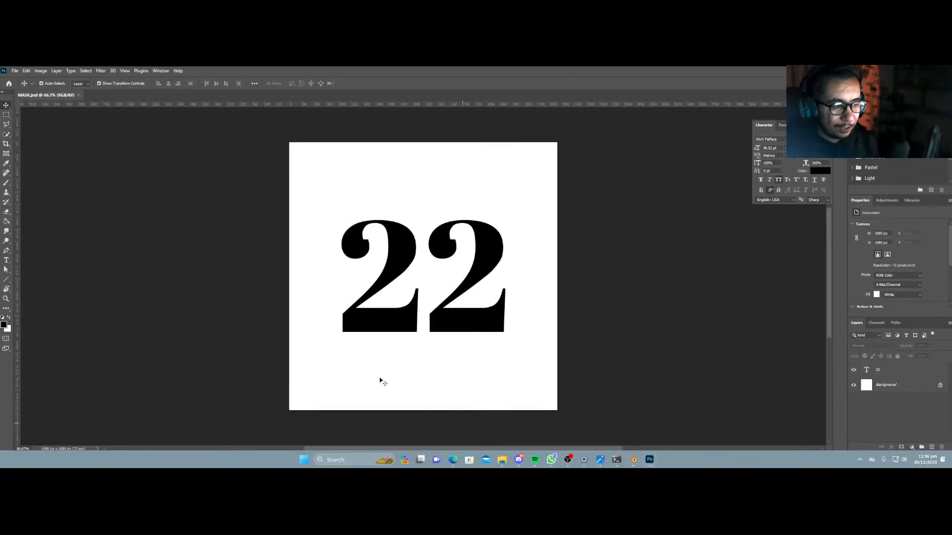
pyautogui.click(389, 264)
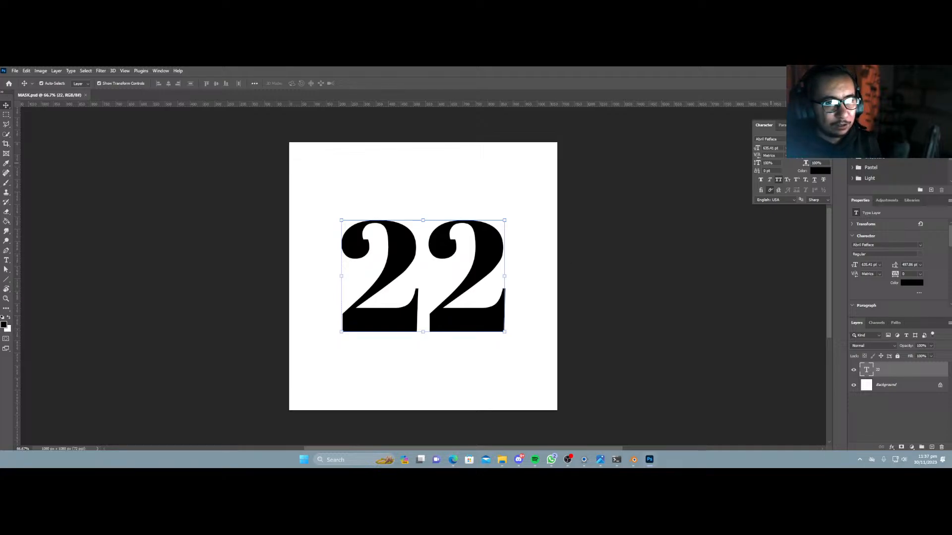
pyautogui.click(945, 71)
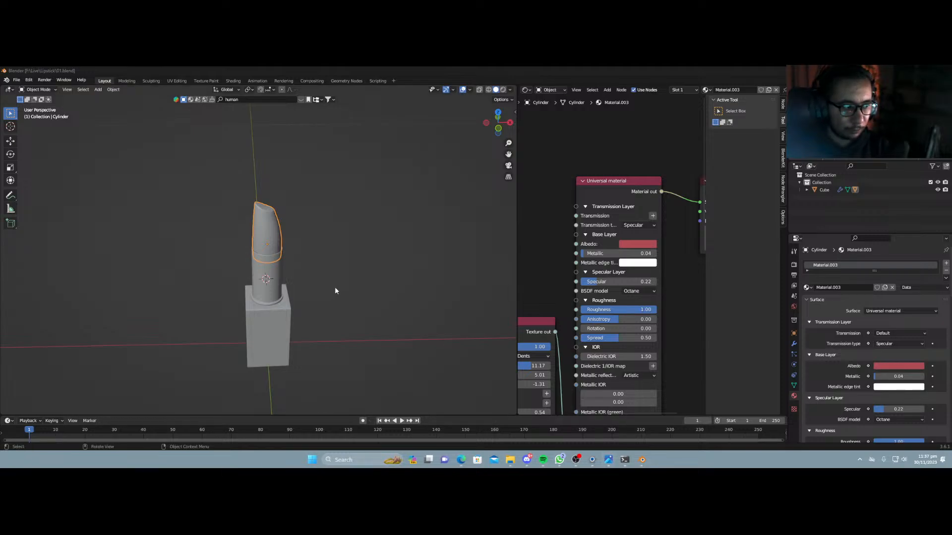
# Select the lipstick case in Blender's front view and check the "22" logo's placement on the reference photo.
pyautogui.click(254, 349)
pyautogui.press('KP_1')
pyautogui.scroll(3, 298, 347)
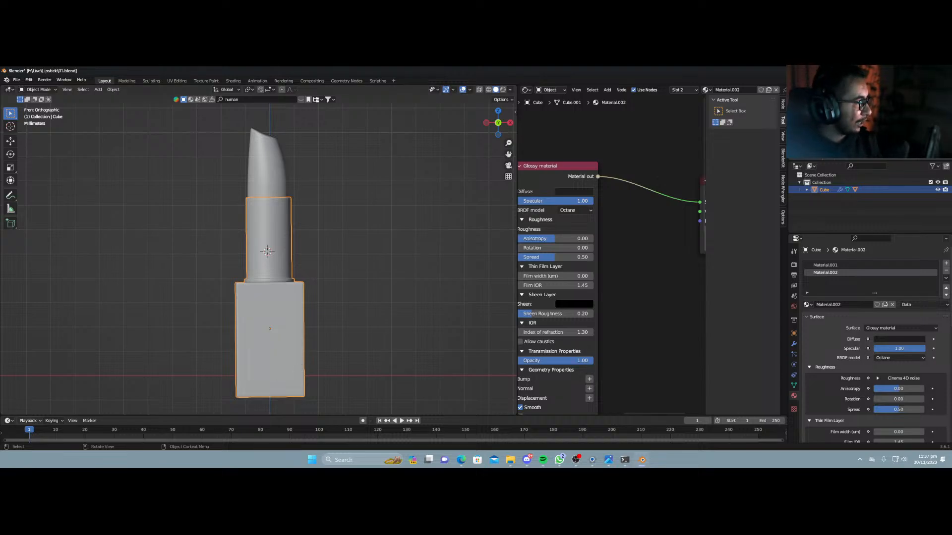
pyautogui.hotkey('alt', 'Tab')
pyautogui.moveTo(346, 122); pyautogui.dragTo(385, 84)
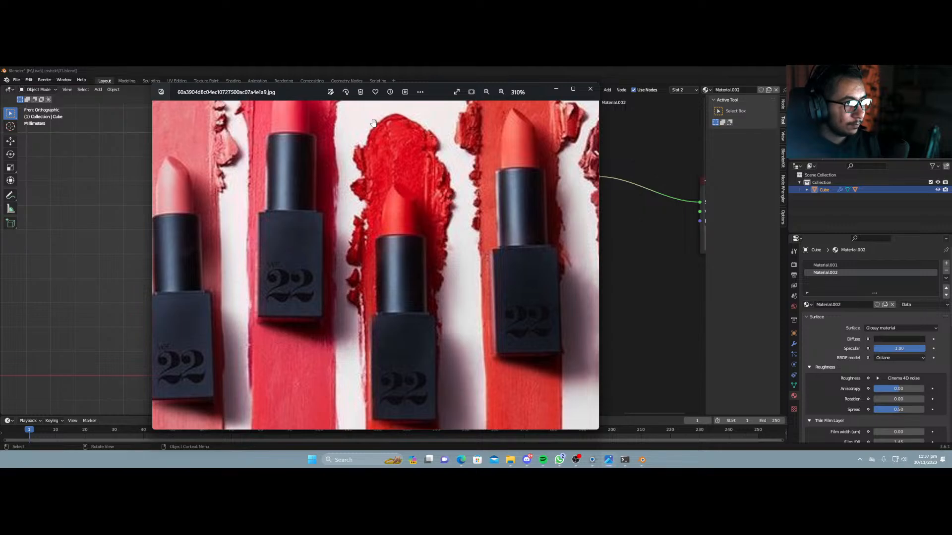
pyautogui.hotkey('alt', 'Tab')
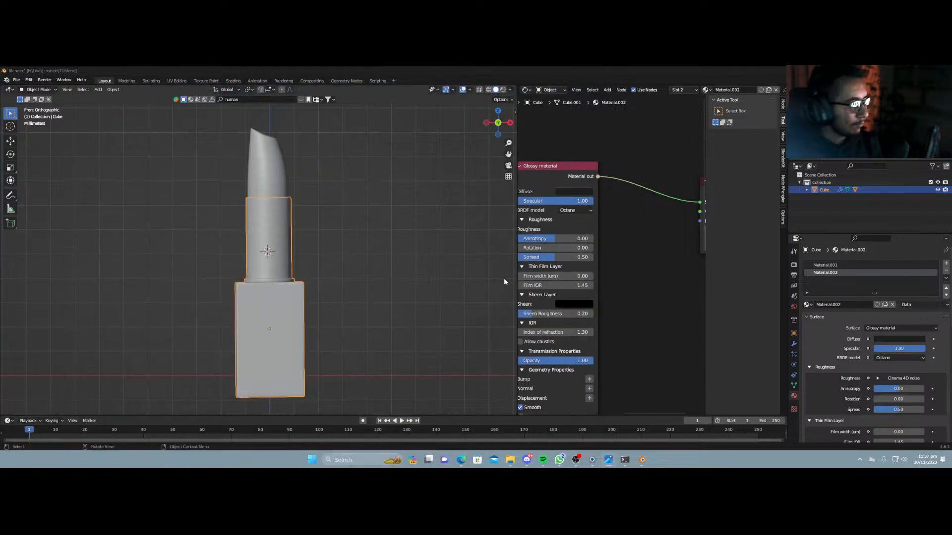
# Add a third material slot with a new material to the lipstick case object.
pyautogui.click(352, 290)
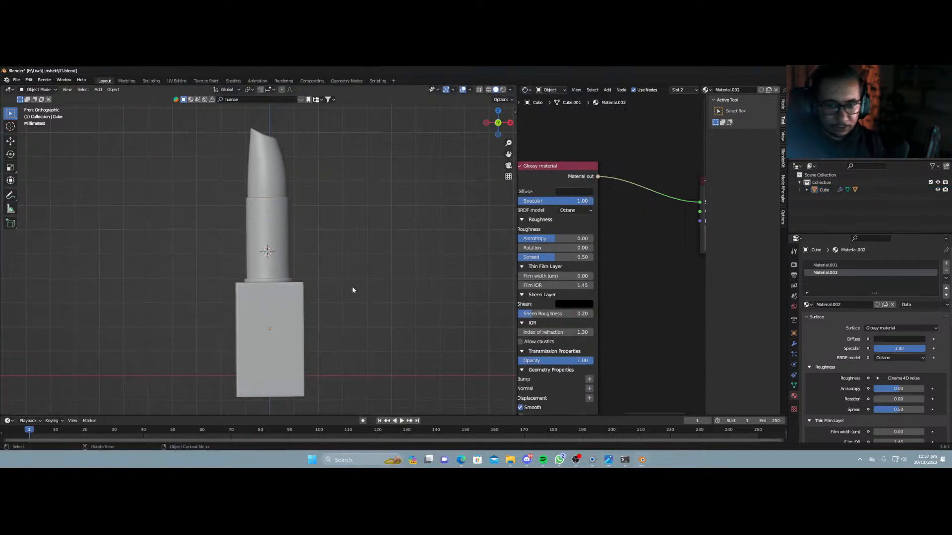
pyautogui.scroll(2, 292, 357)
pyautogui.keyDown('shift'); pyautogui.moveTo(304, 347); pyautogui.dragTo(316, 249, button='middle'); pyautogui.keyUp('shift')
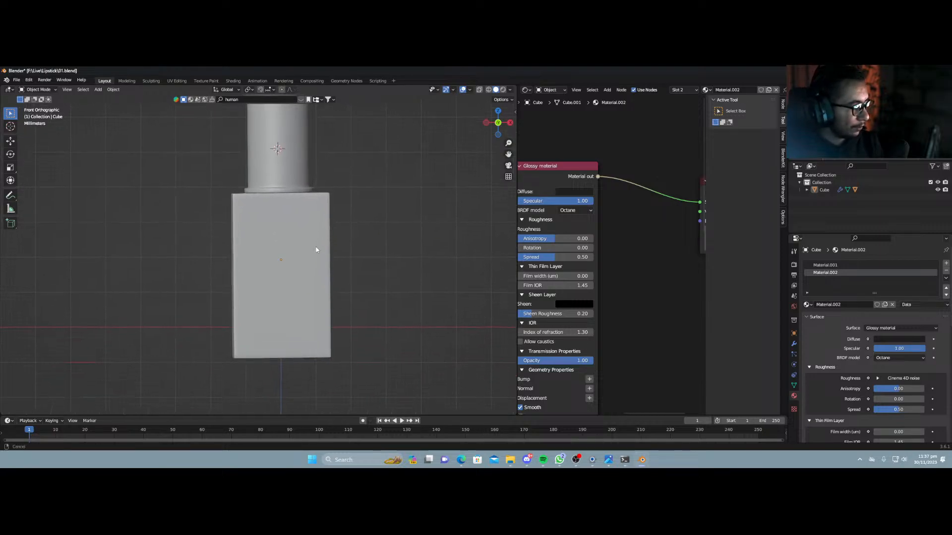
pyautogui.scroll(2, 287, 315)
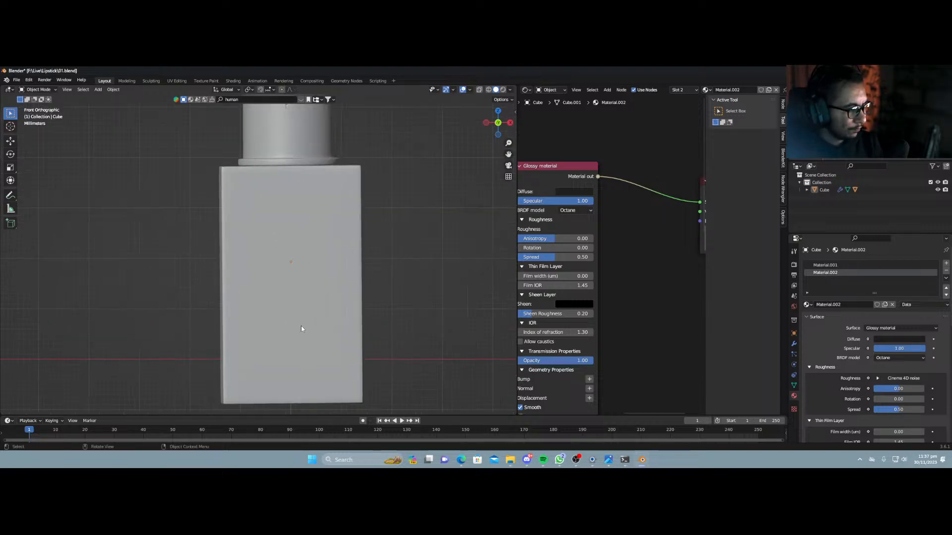
pyautogui.click(302, 326)
pyautogui.scroll(-1, 685, 299)
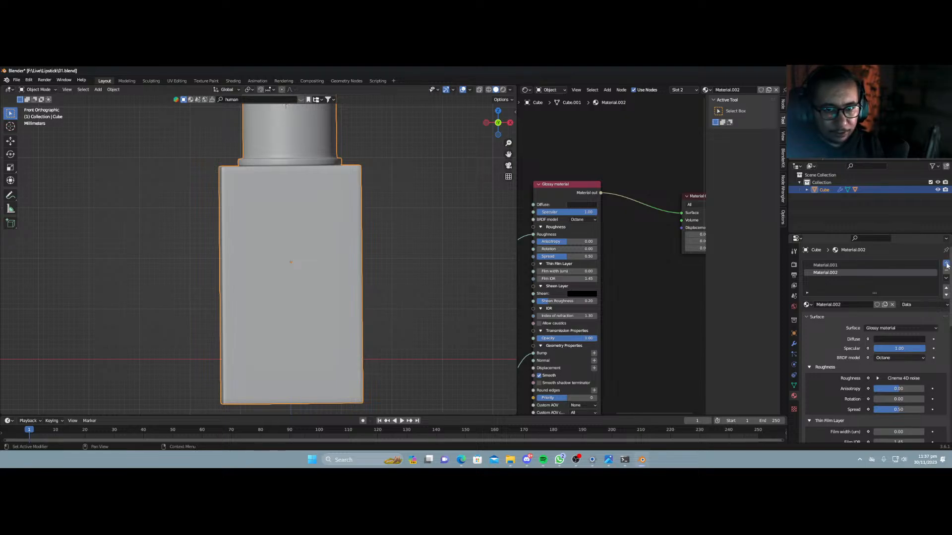
pyautogui.click(946, 265)
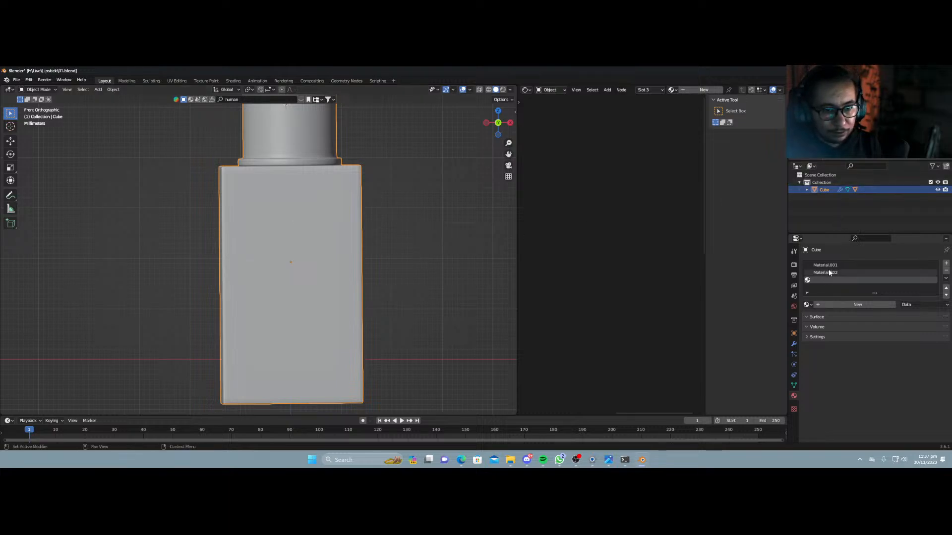
pyautogui.click(858, 304)
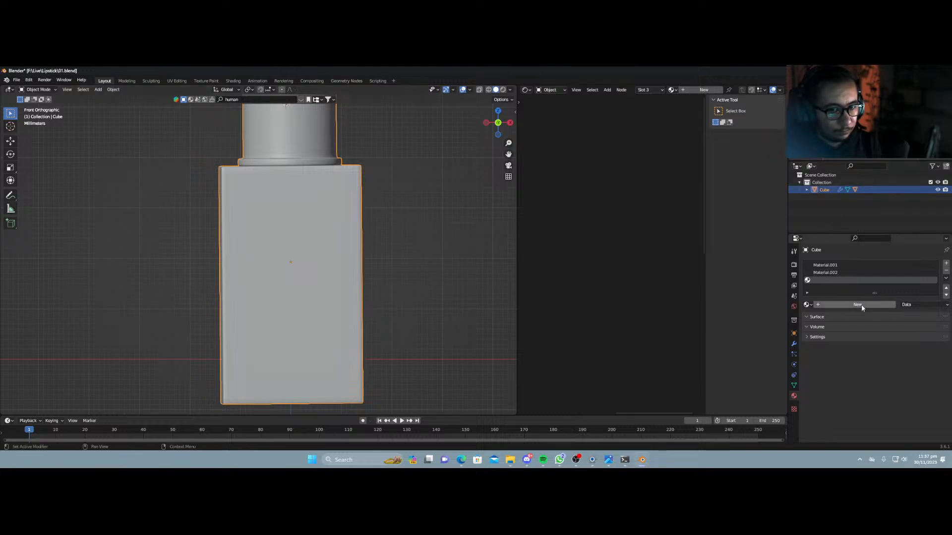
# Assign the new Material.004 to the front face of the case's square base and check it in the rendered preview.
pyautogui.press('Tab')
pyautogui.hotkey('alt', 'a')
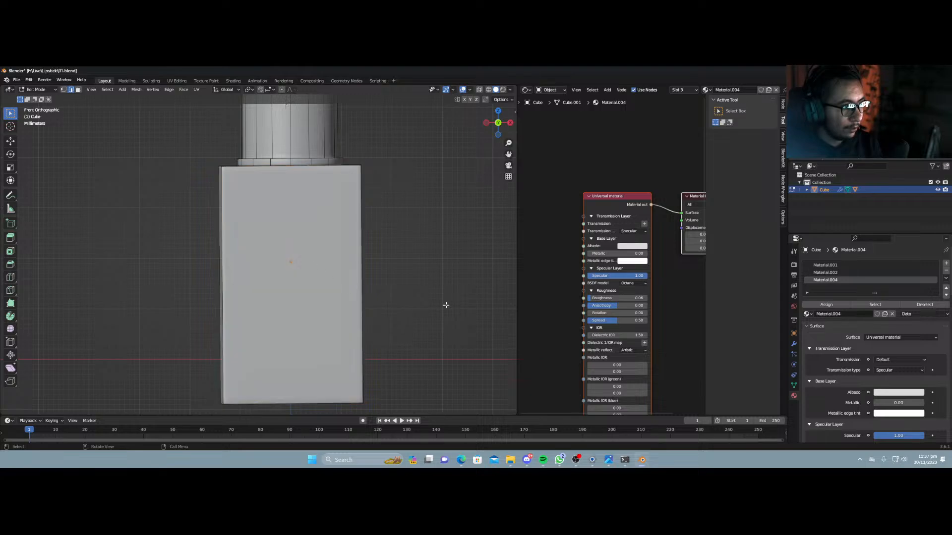
pyautogui.press('a')
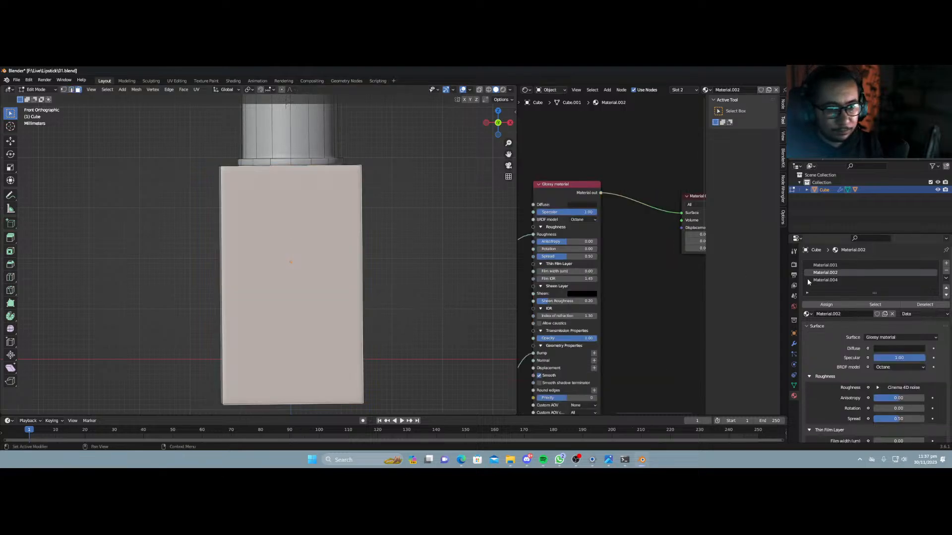
pyautogui.click(826, 305)
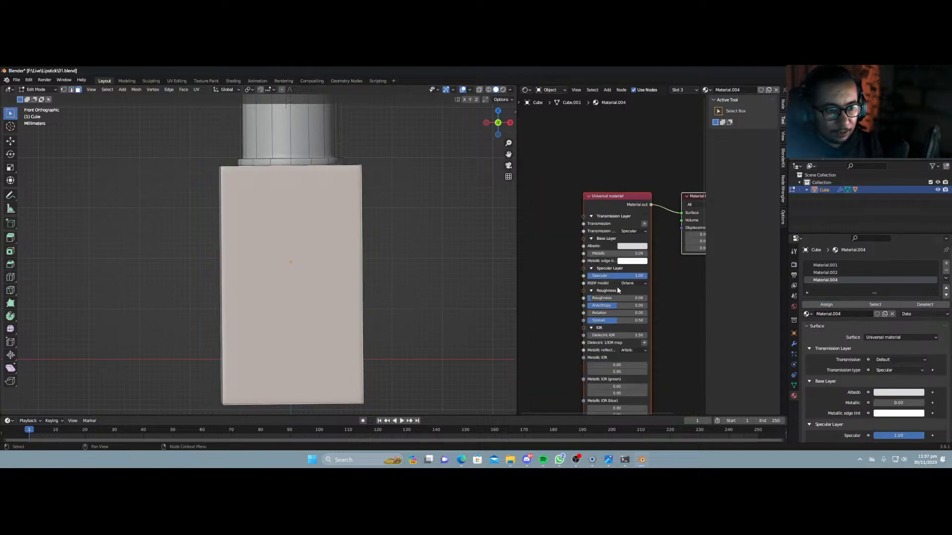
pyautogui.press('Tab')
pyautogui.press('z')
pyautogui.click(537, 294)
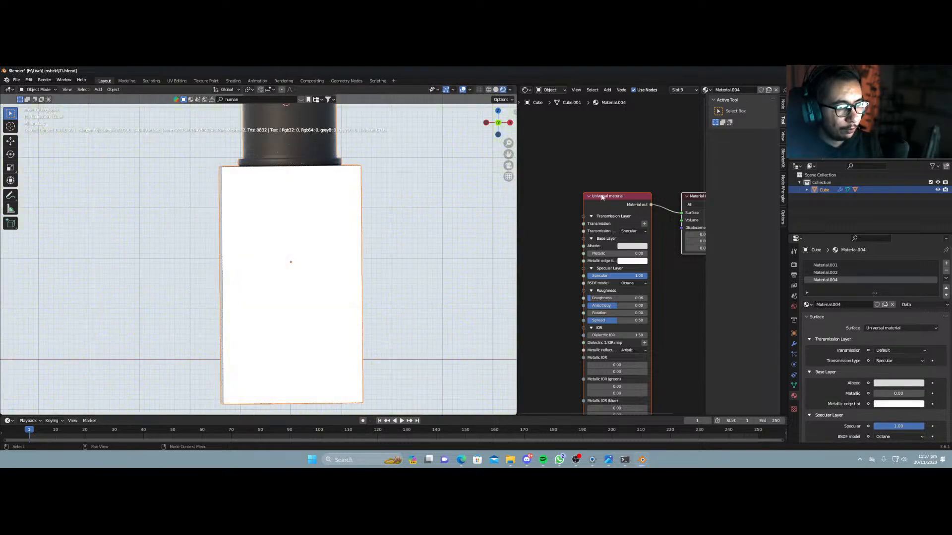
pyautogui.moveTo(311, 284); pyautogui.dragTo(329, 285, button='middle')
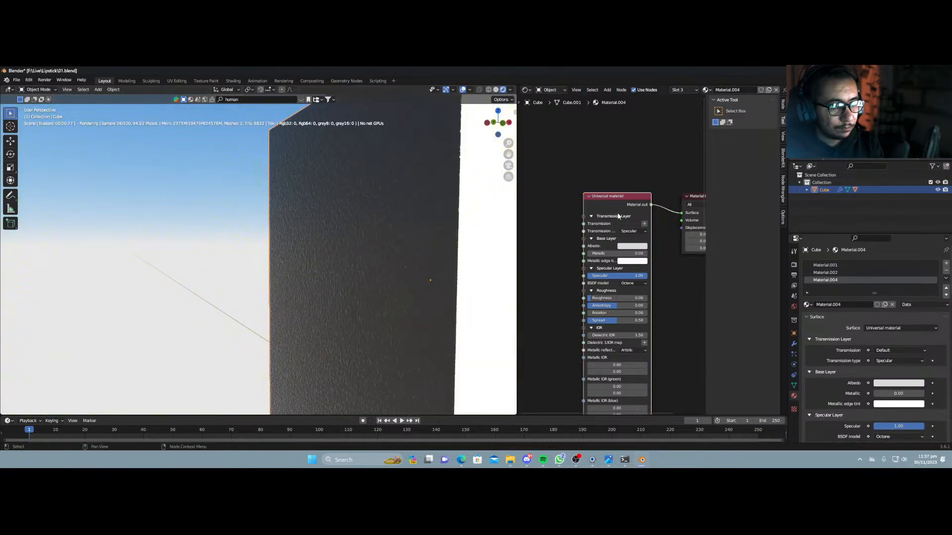
# Replace Material.004's default shader with a copy of Material.002's node network and connect its glossy material to the output.
pyautogui.click(825, 272)
pyautogui.scroll(-6, 613, 269)
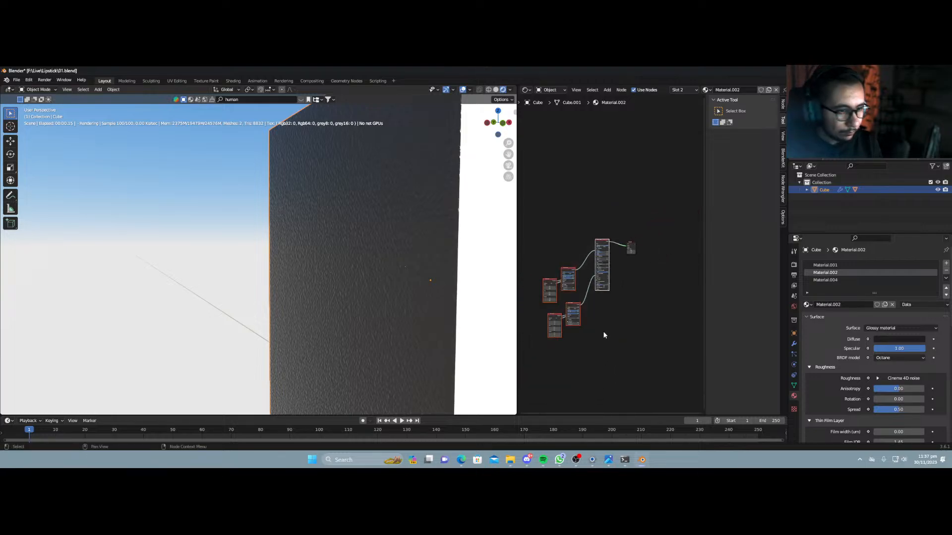
pyautogui.click(825, 279)
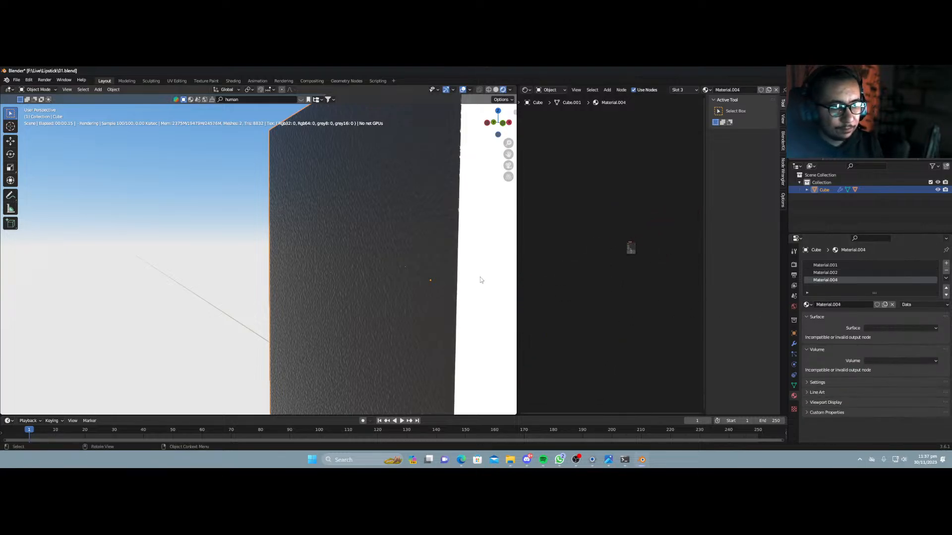
pyautogui.hotkey('ctrl', 'v')
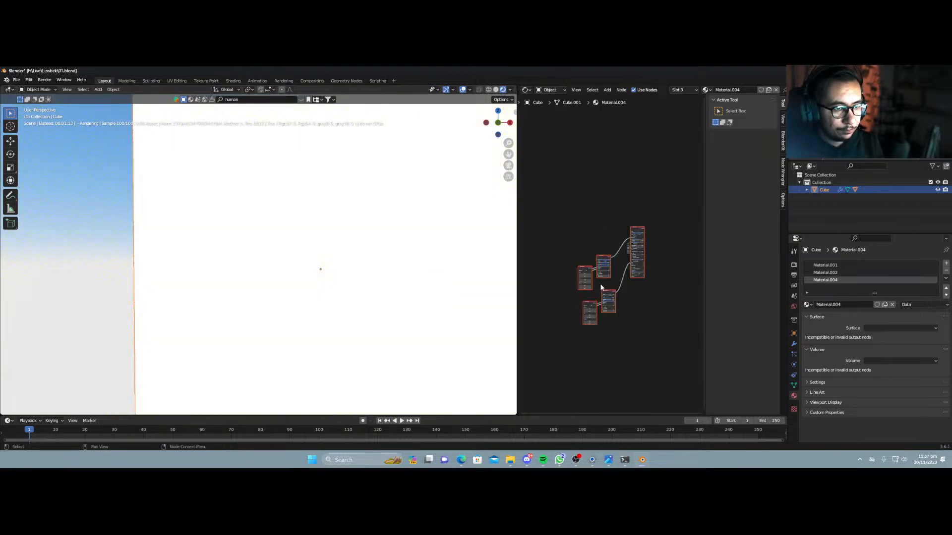
pyautogui.press('g')
pyautogui.click(598, 266)
pyautogui.click(606, 236)
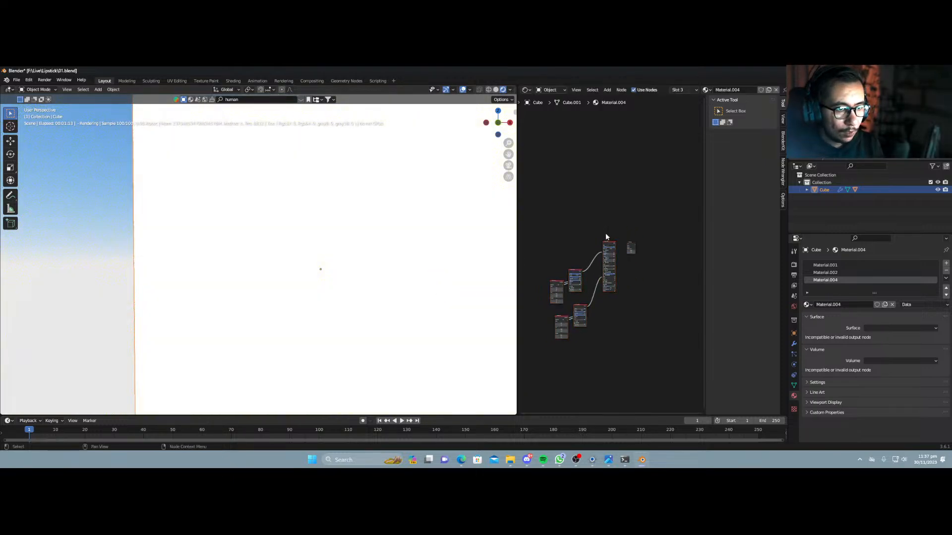
pyautogui.keyDown('ctrl'); pyautogui.keyDown('shift'); pyautogui.click(610, 245); pyautogui.keyUp('shift'); pyautogui.keyUp('ctrl')
pyautogui.scroll(-5, 401, 287)
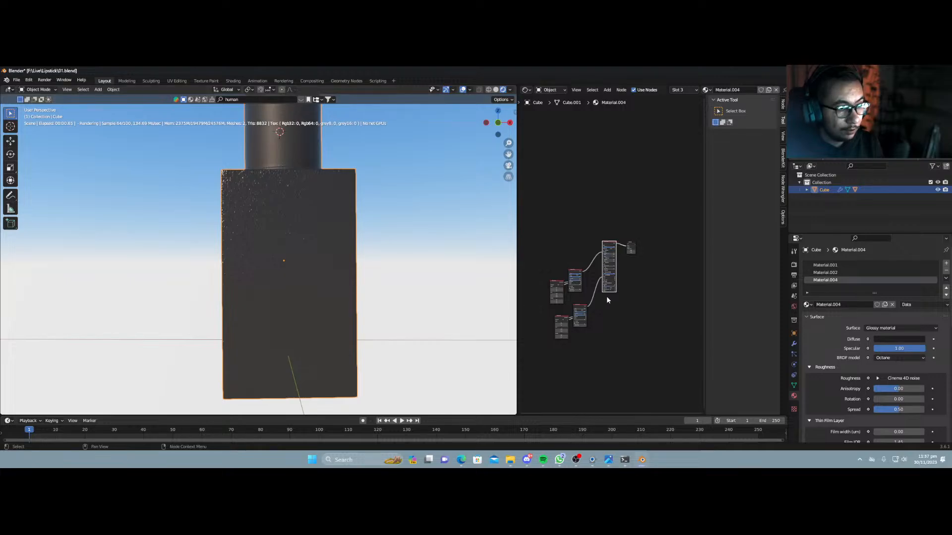
# Move Material.004's output node farther from the shader and place a duplicate of the Glossy material node below the original.
pyautogui.scroll(3, 620, 293)
pyautogui.moveTo(634, 287); pyautogui.dragTo(615, 255, button='middle')
pyautogui.moveTo(620, 211); pyautogui.dragTo(667, 195)
pyautogui.hotkey('shift', 'd')
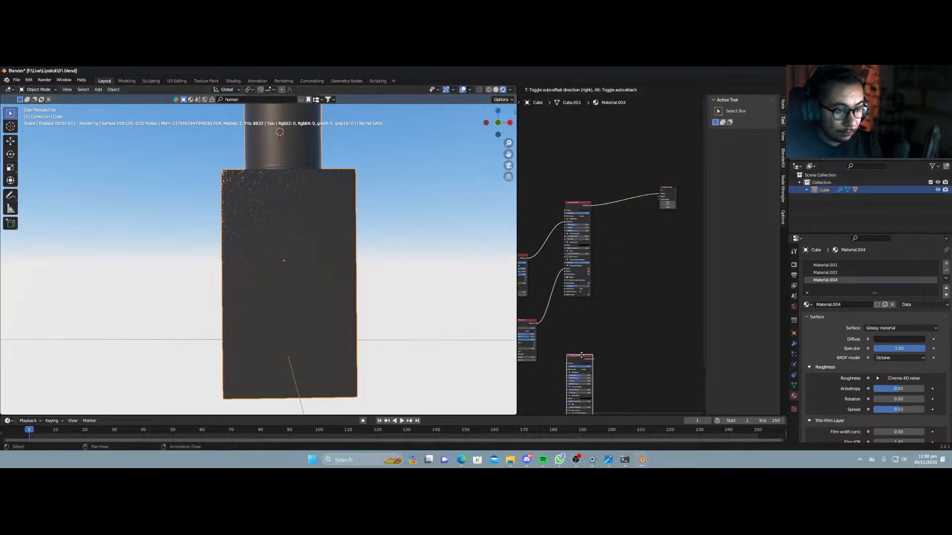
pyautogui.click(586, 330)
pyautogui.moveTo(531, 329); pyautogui.dragTo(588, 292, button='middle')
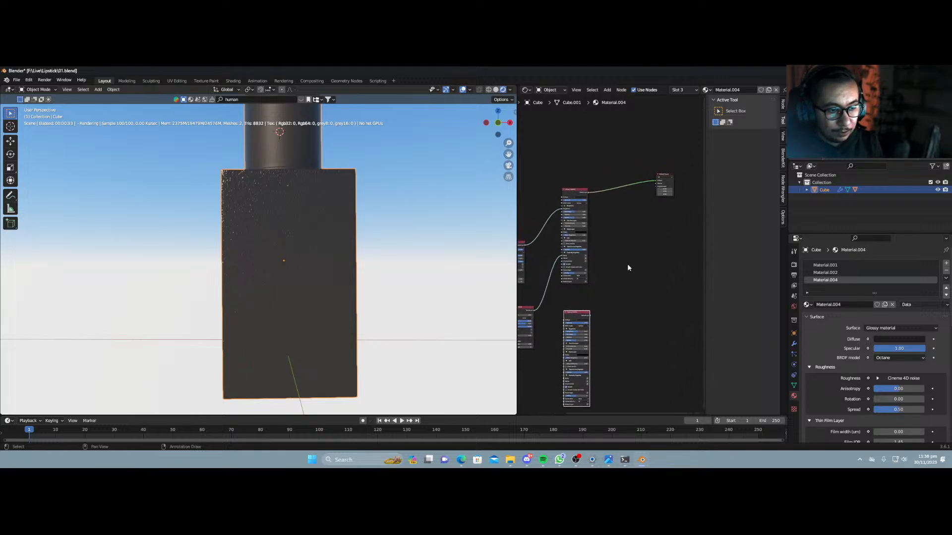
# Add a Mix material node combining the original and duplicate Glossy materials as first and second material, and connect it to the Material Output.
pyautogui.hotkey('shift', 'a')
pyautogui.write('mix')
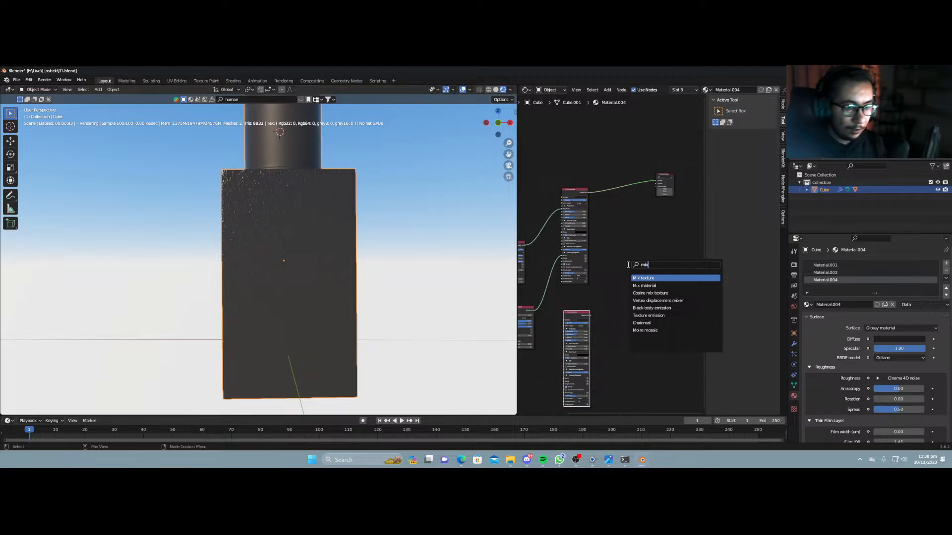
pyautogui.click(639, 286)
pyautogui.click(630, 211)
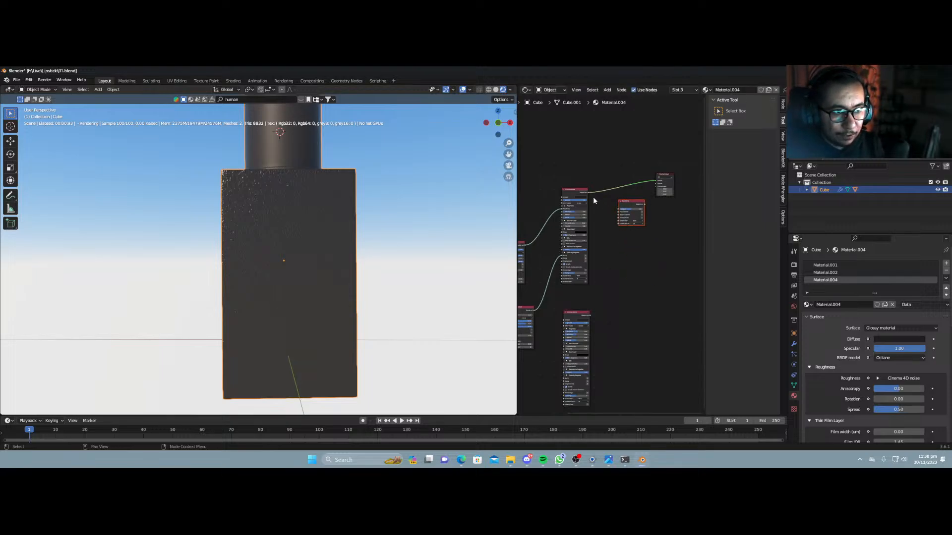
pyautogui.moveTo(588, 193); pyautogui.dragTo(618, 215)
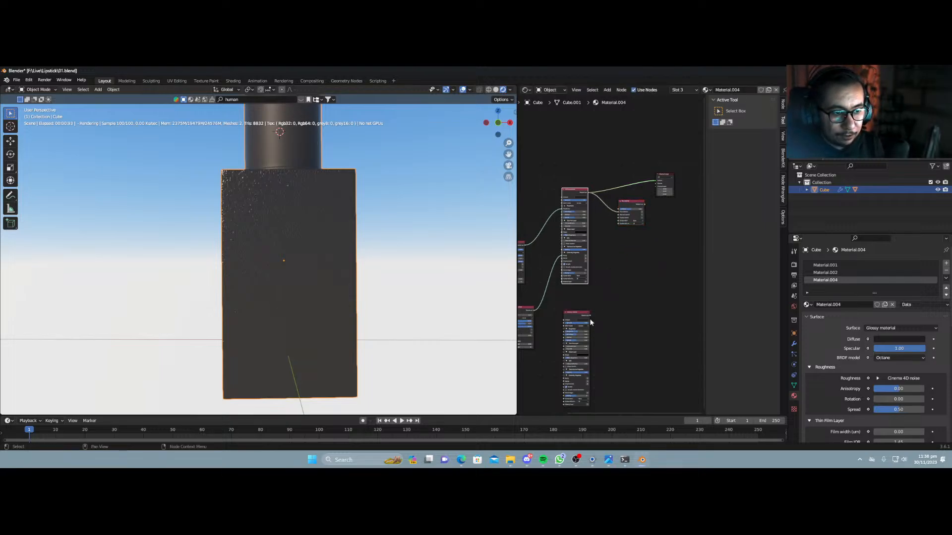
pyautogui.moveTo(590, 315); pyautogui.dragTo(618, 217)
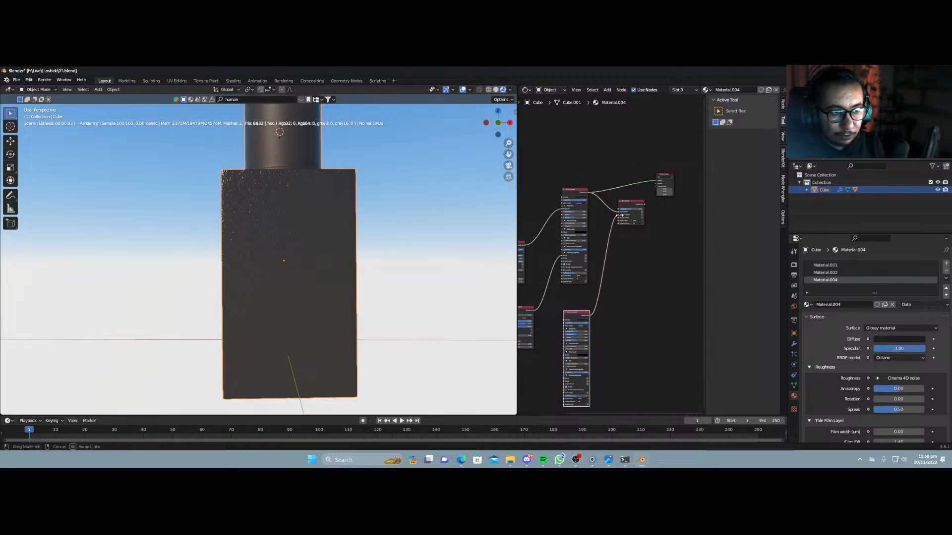
pyautogui.keyDown('ctrl'); pyautogui.keyDown('shift'); pyautogui.click(634, 210); pyautogui.keyUp('shift'); pyautogui.keyUp('ctrl')
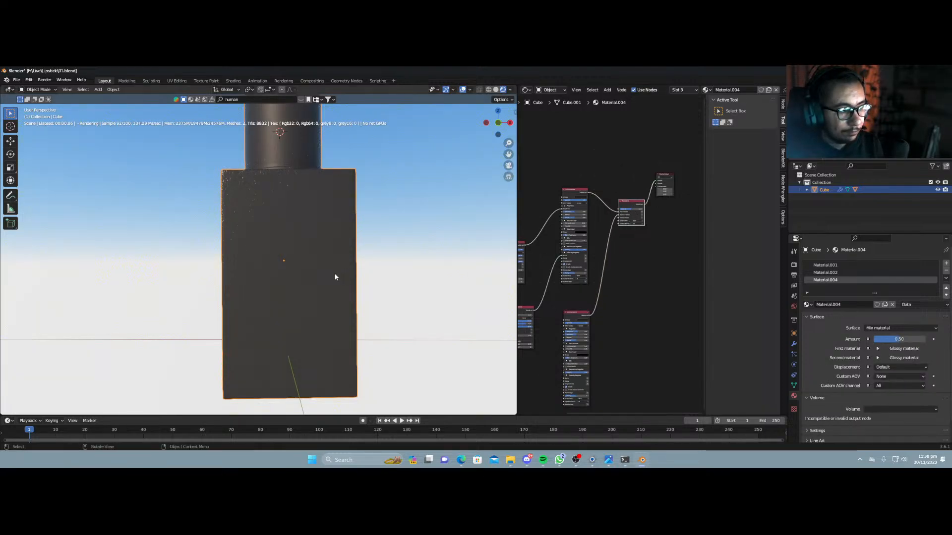
# Add an RGB image node in the empty space above the Glossy and Mix material nodes.
pyautogui.scroll(2, 334, 275)
pyautogui.moveTo(616, 163); pyautogui.dragTo(615, 163, button='middle')
pyautogui.click(623, 186)
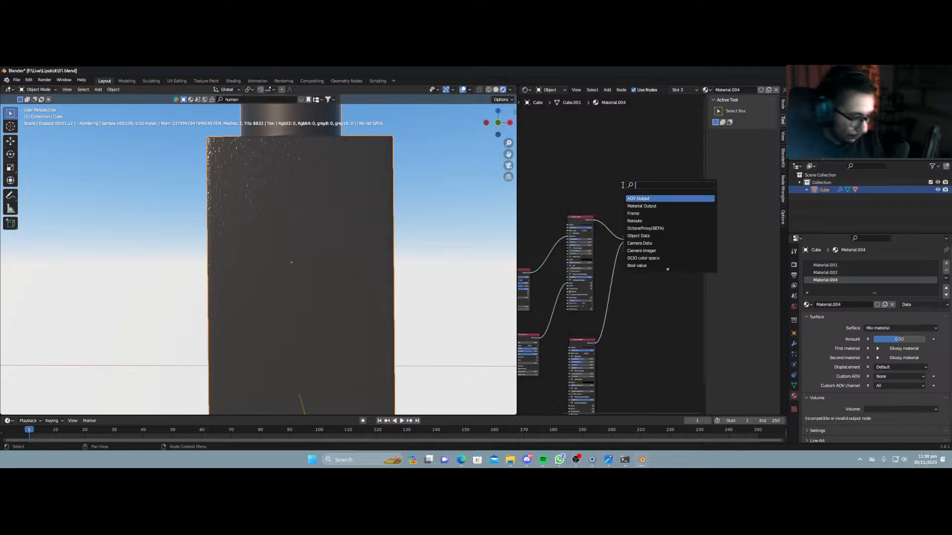
pyautogui.write('rgb')
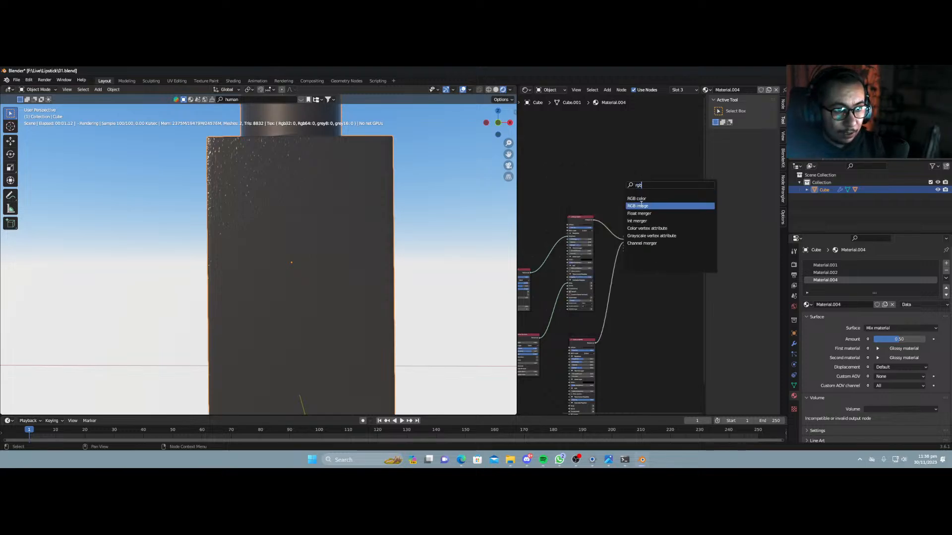
pyautogui.click(649, 203)
pyautogui.click(602, 149)
# Load MASK.psd into the RGB image node and connect its texture output to the Mix material's Amount input.
pyautogui.scroll(3, 612, 159)
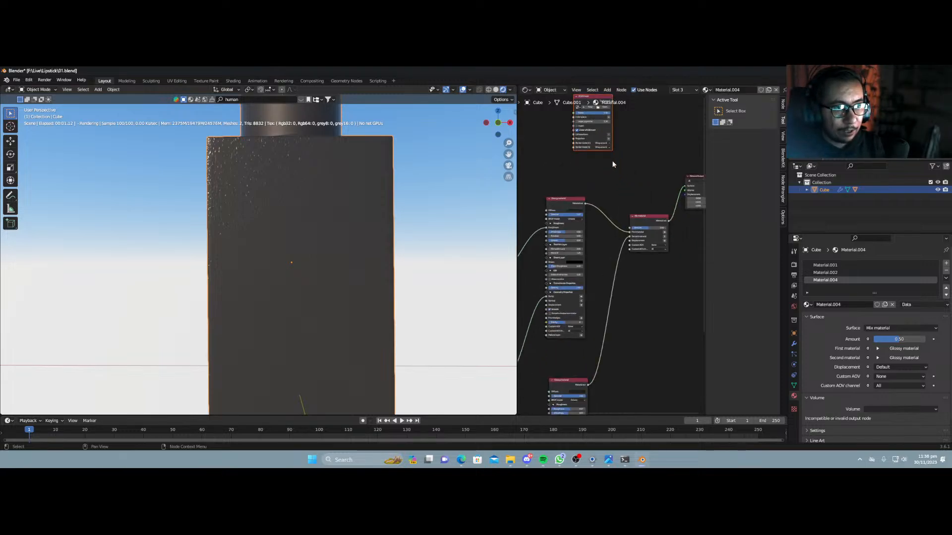
pyautogui.moveTo(612, 160); pyautogui.dragTo(595, 247, button='middle')
pyautogui.click(575, 145)
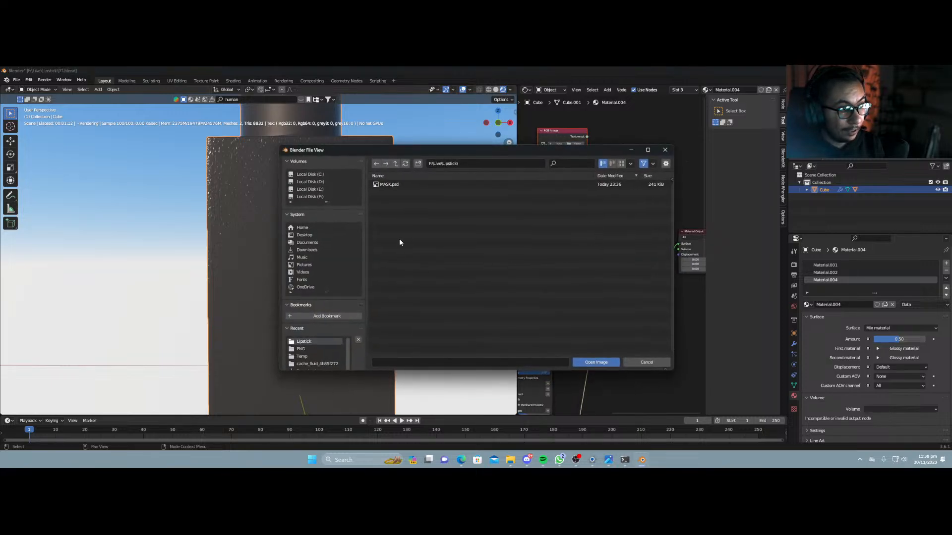
pyautogui.doubleClick(405, 187)
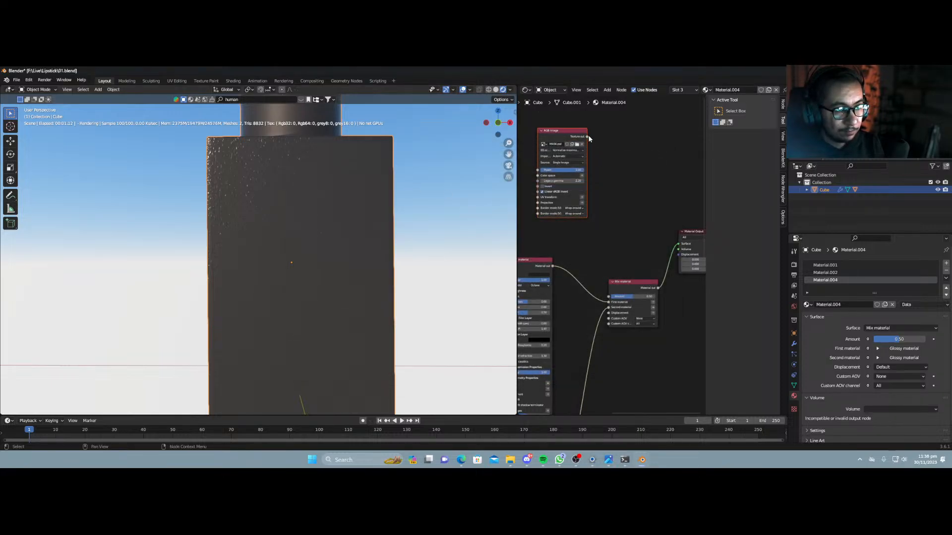
pyautogui.moveTo(588, 136); pyautogui.dragTo(609, 296)
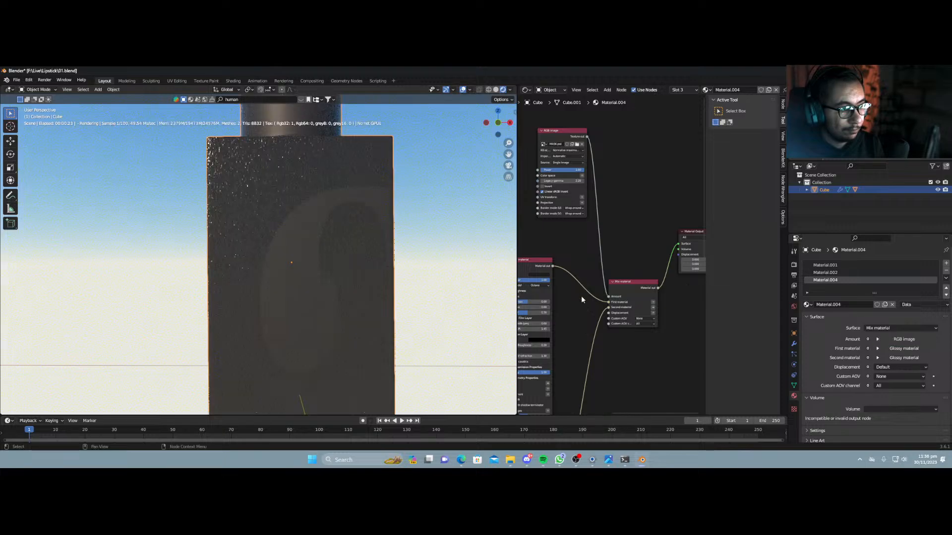
# Switch the node editor area to the UV Editor and display the MASK.psd image in it.
pyautogui.click(526, 89)
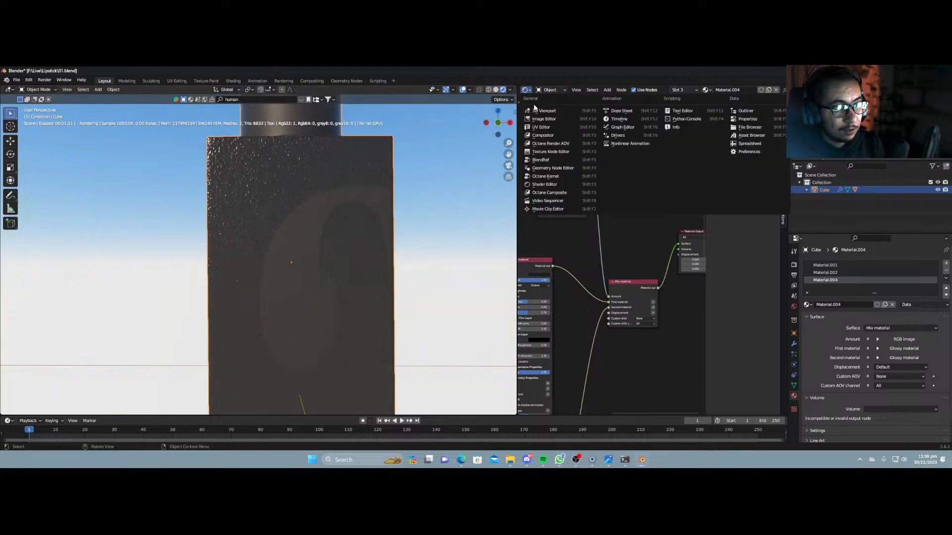
pyautogui.click(545, 128)
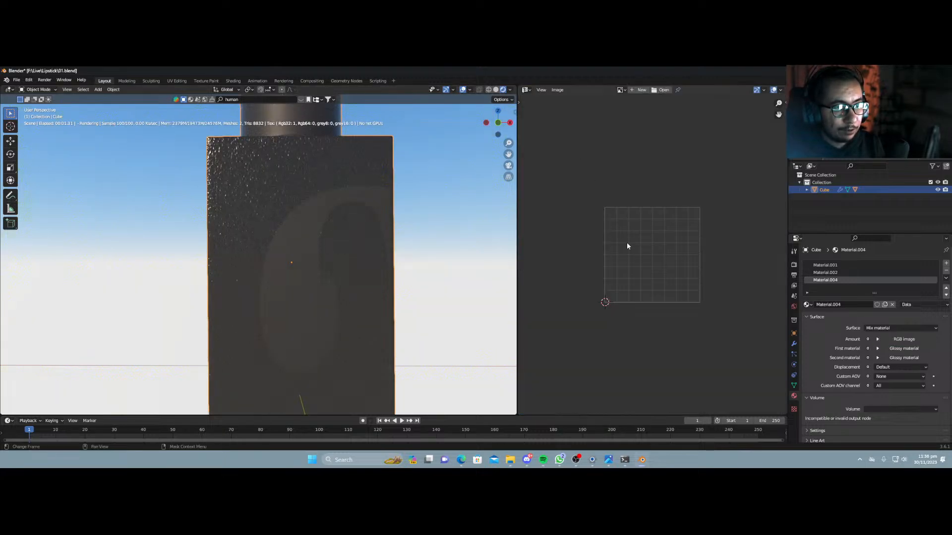
pyautogui.click(620, 90)
pyautogui.click(640, 99)
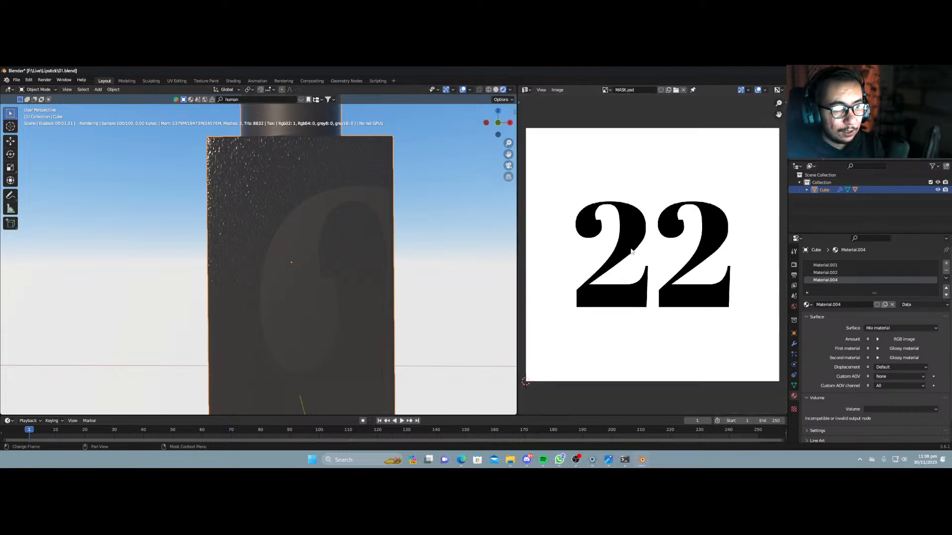
# Enlarge the front face's UV square and move it to enclose the whole 22, then check the face in the rendered preview.
pyautogui.scroll(-2, 631, 251)
pyautogui.press('Tab')
pyautogui.press('b')
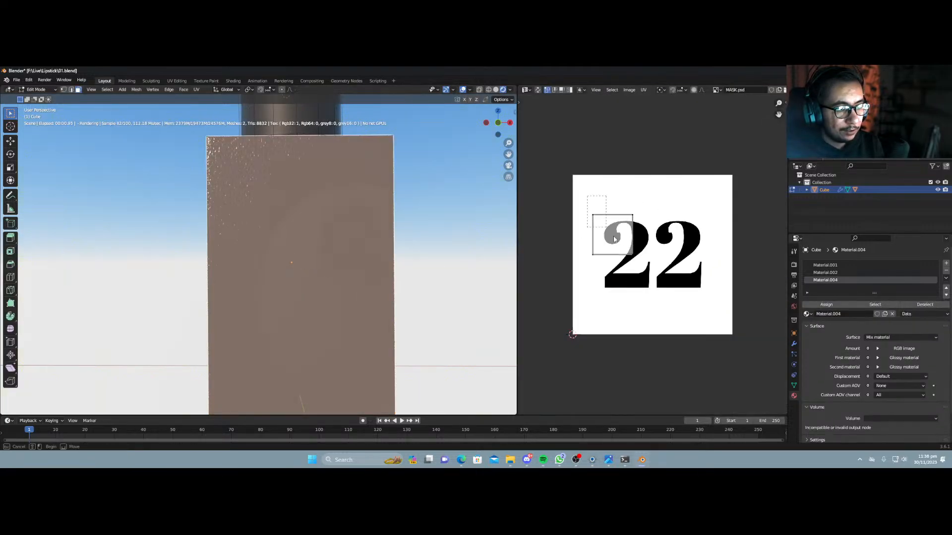
pyautogui.moveTo(614, 239); pyautogui.dragTo(649, 263)
pyautogui.press('s')
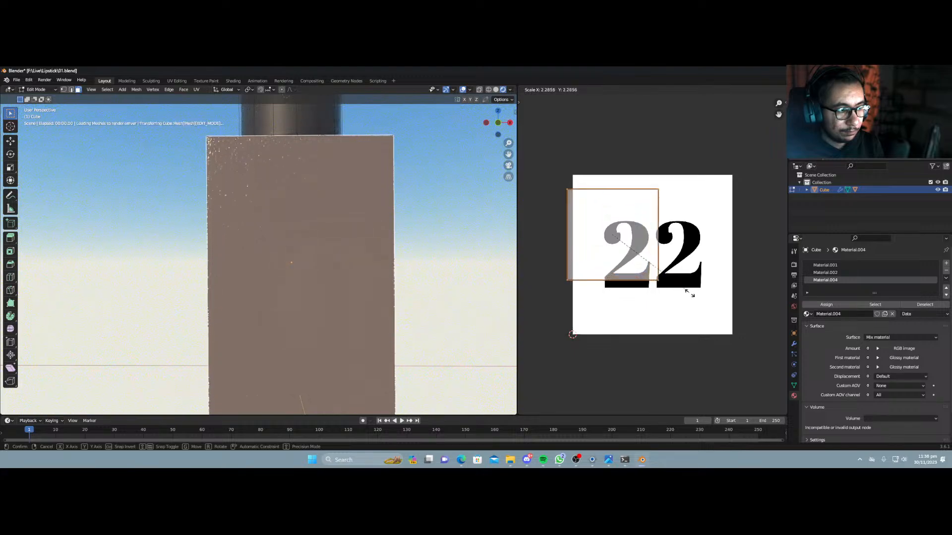
pyautogui.click(713, 318)
pyautogui.press('g')
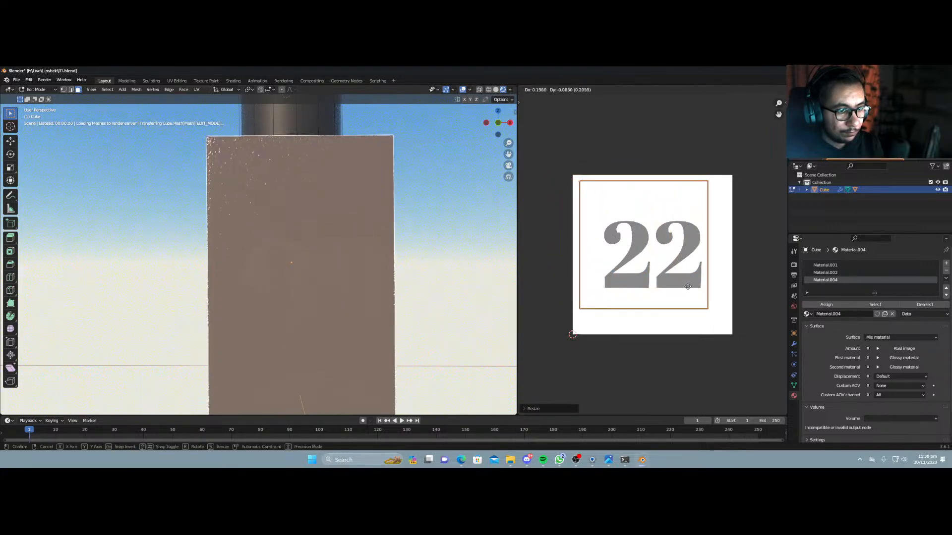
pyautogui.click(694, 274)
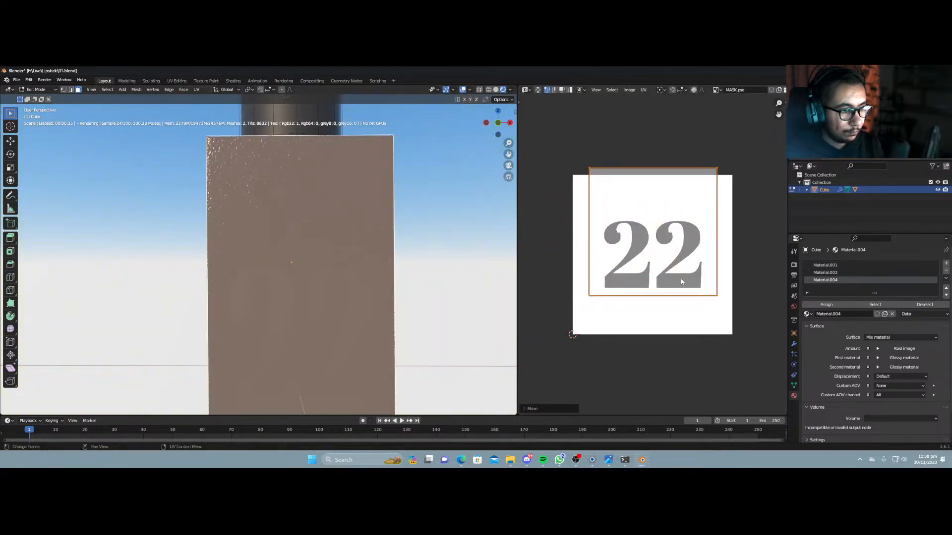
pyautogui.press('Tab')
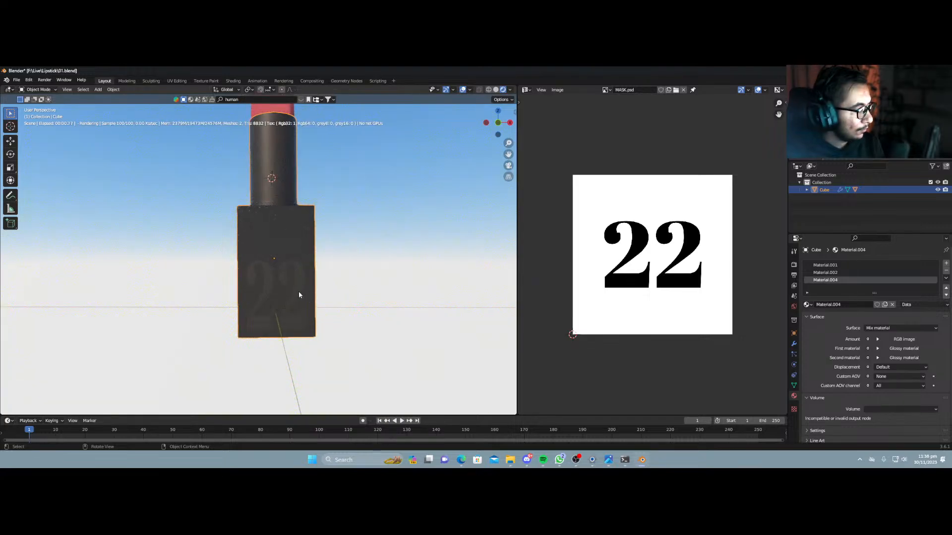
# Stretch the front face's UV island along Y to nearly twice its height to correct the 22's proportions.
pyautogui.press('Tab')
pyautogui.press('s')
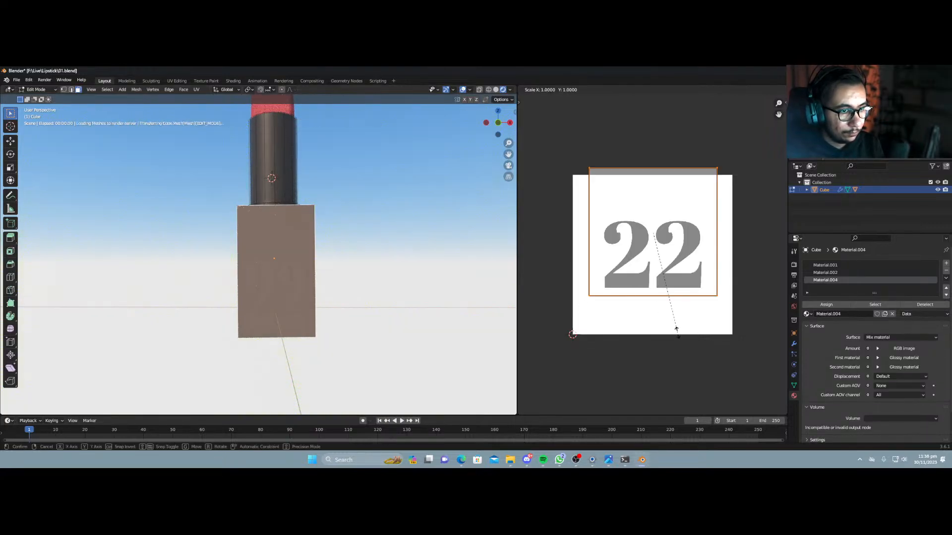
pyautogui.press('y')
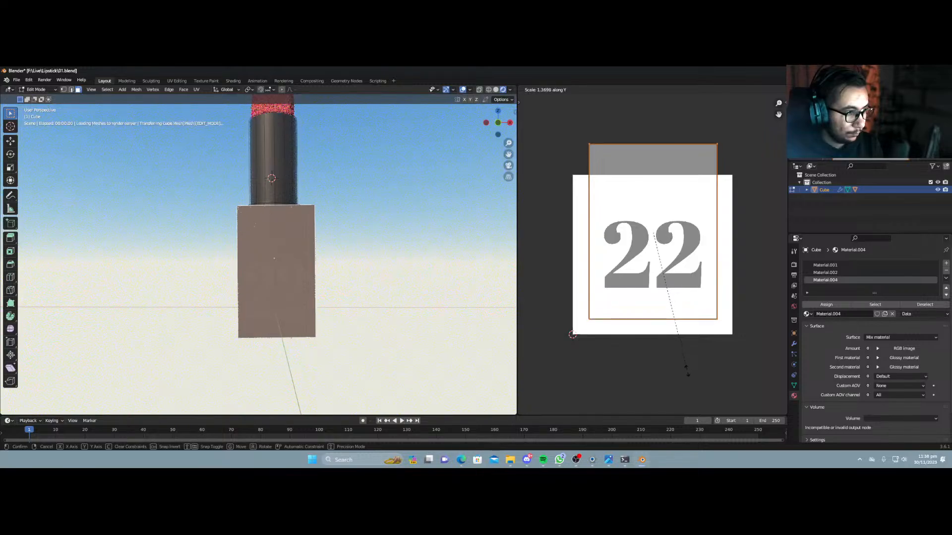
pyautogui.click(693, 103)
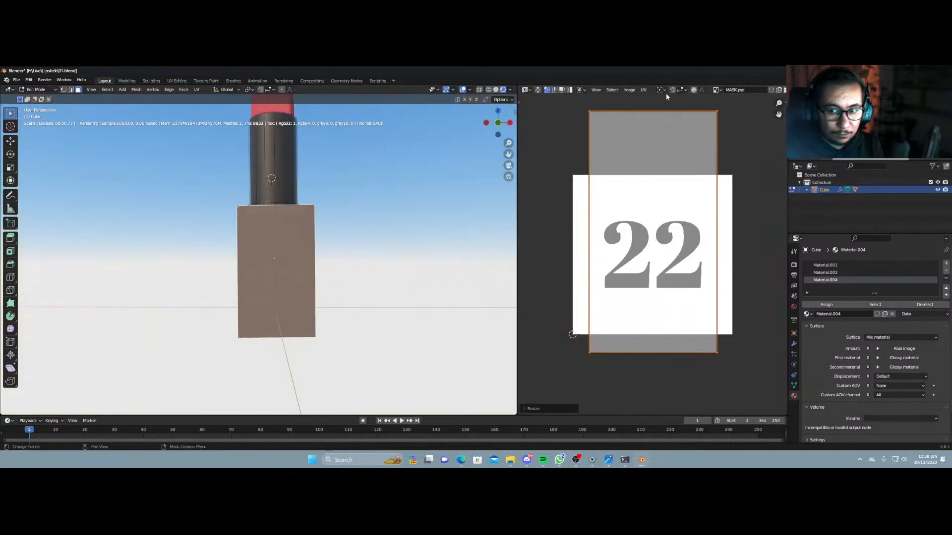
# Move the front face's UV island upward so the 22 lies in its lower part, fine-tune it along X, and check the render.
pyautogui.press('g')
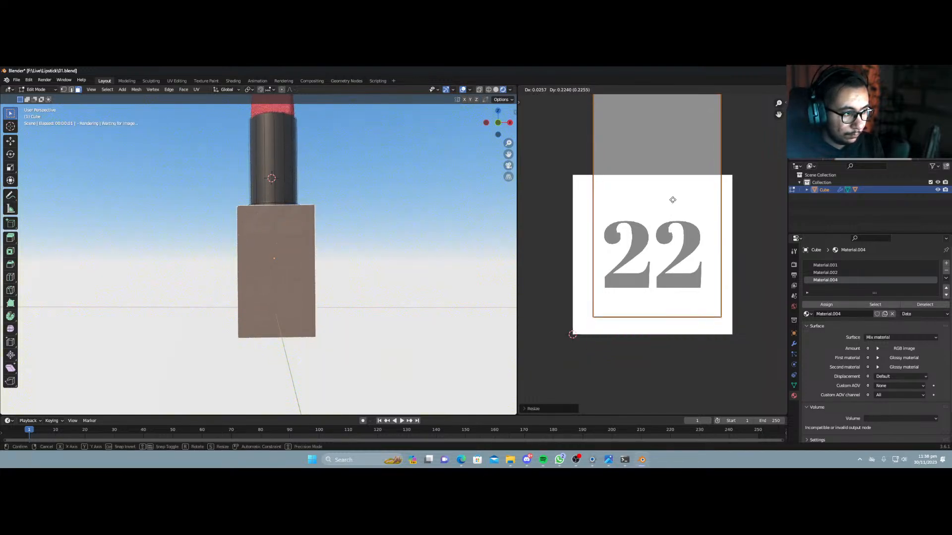
pyautogui.click(674, 206)
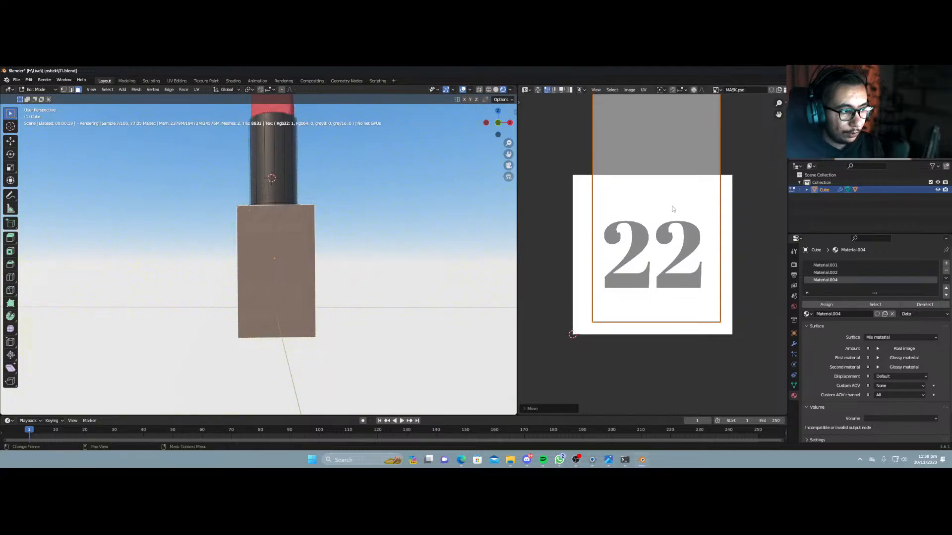
pyautogui.press('g')
pyautogui.press('x')
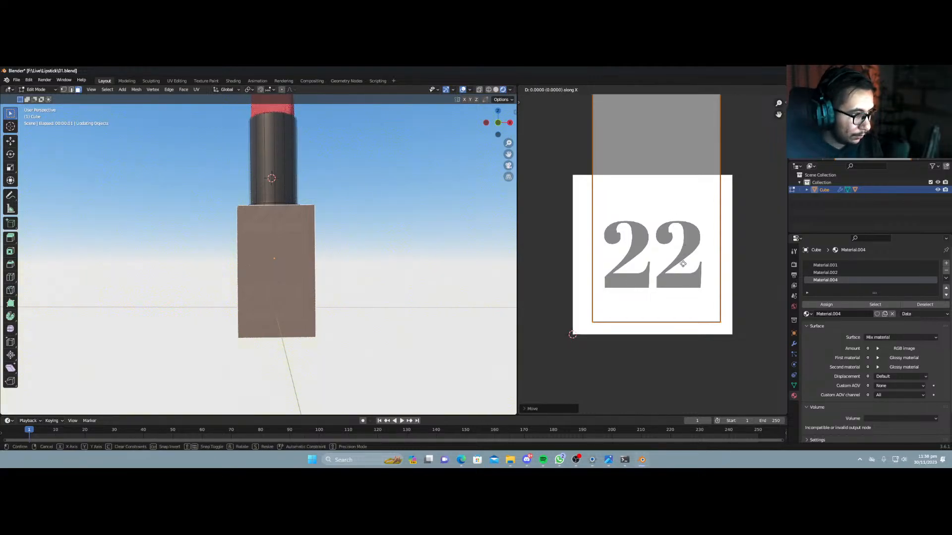
pyautogui.click(679, 262)
pyautogui.press('Tab')
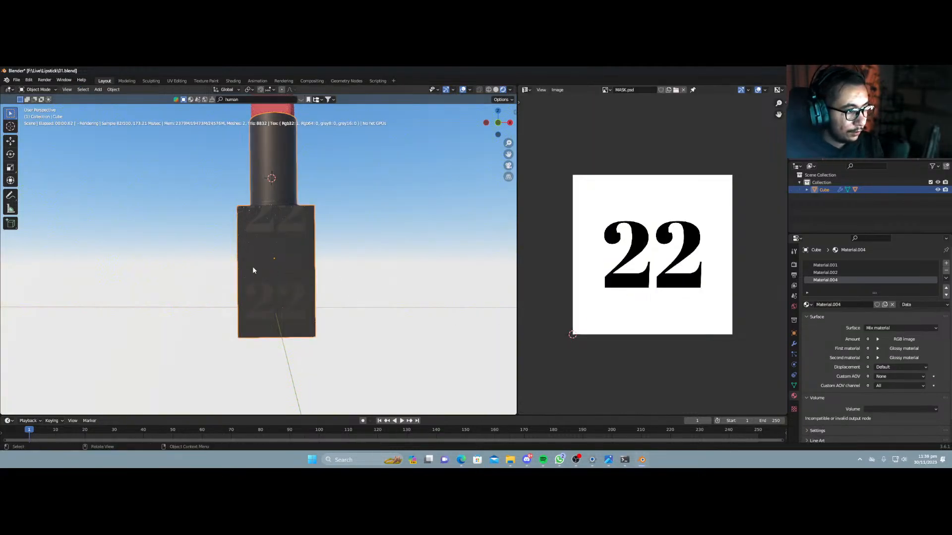
pyautogui.scroll(4, 275, 336)
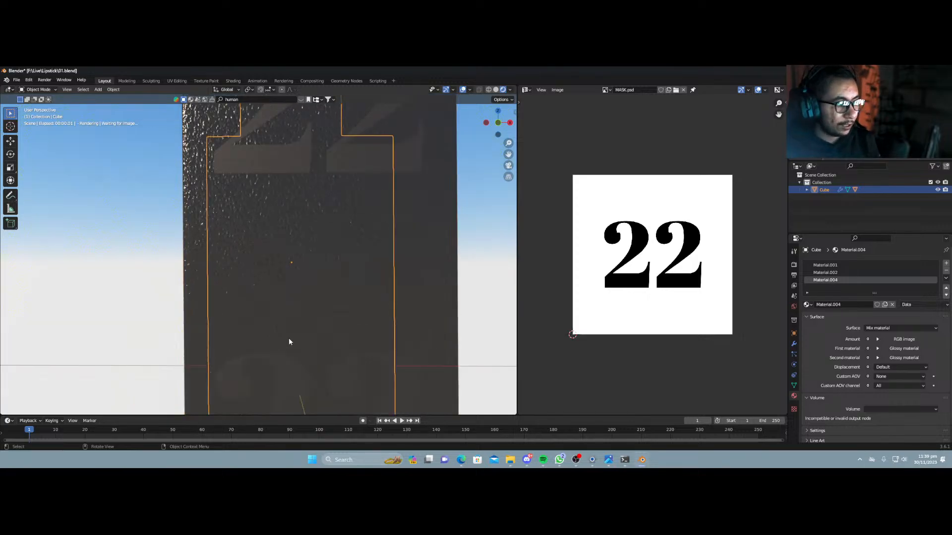
pyautogui.scroll(-4, 288, 336)
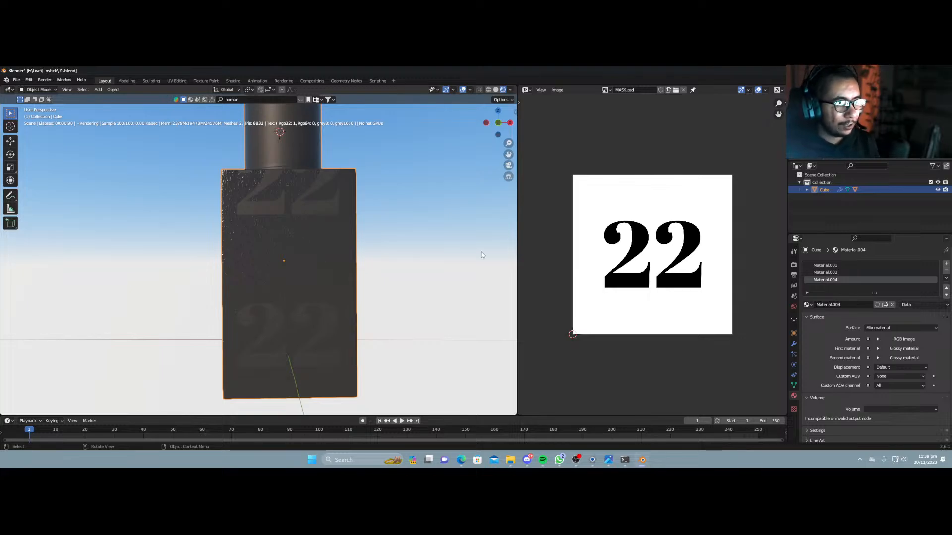
# Switch the UV Editor area back to the Shader Editor and bring the MASK.psd RGB image node's settings into view.
pyautogui.click(526, 90)
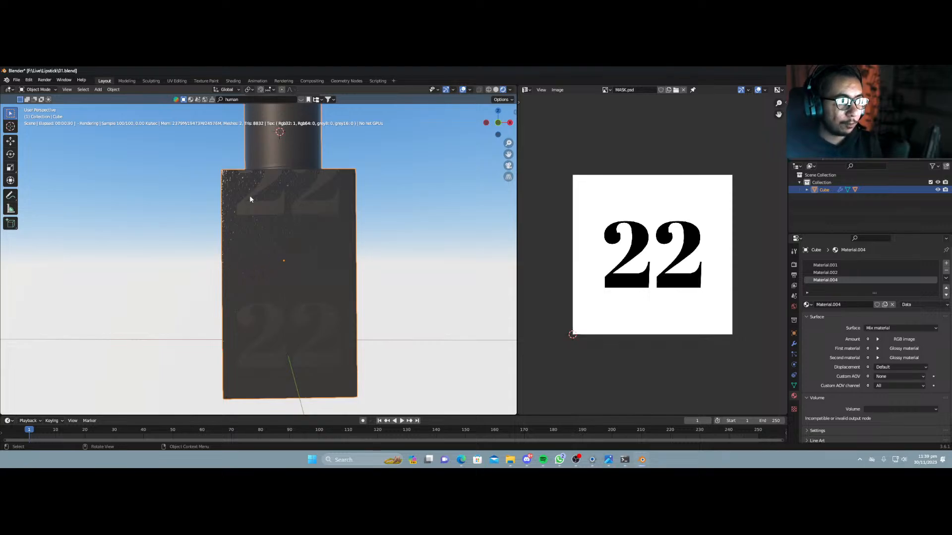
pyautogui.click(525, 90)
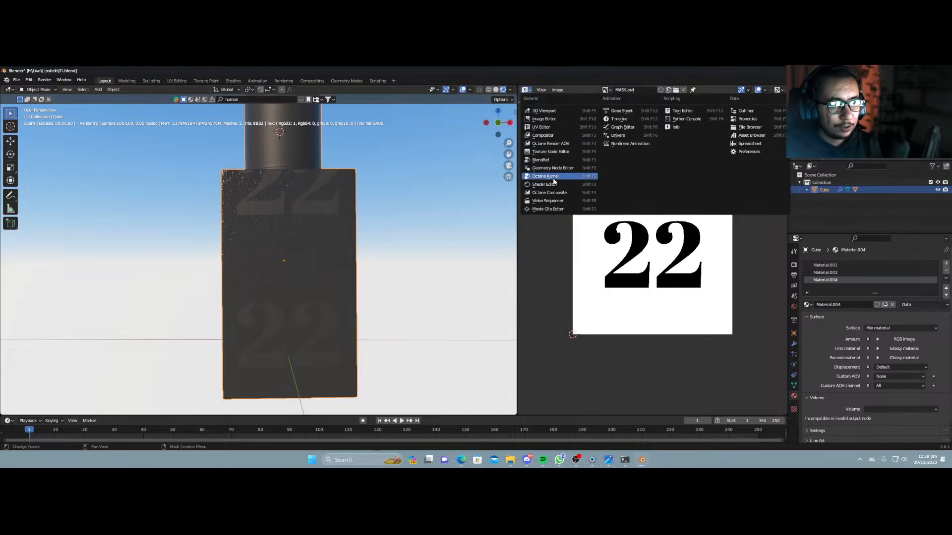
pyautogui.click(544, 184)
pyautogui.moveTo(588, 355); pyautogui.dragTo(636, 239, button='middle')
pyautogui.scroll(3, 628, 258)
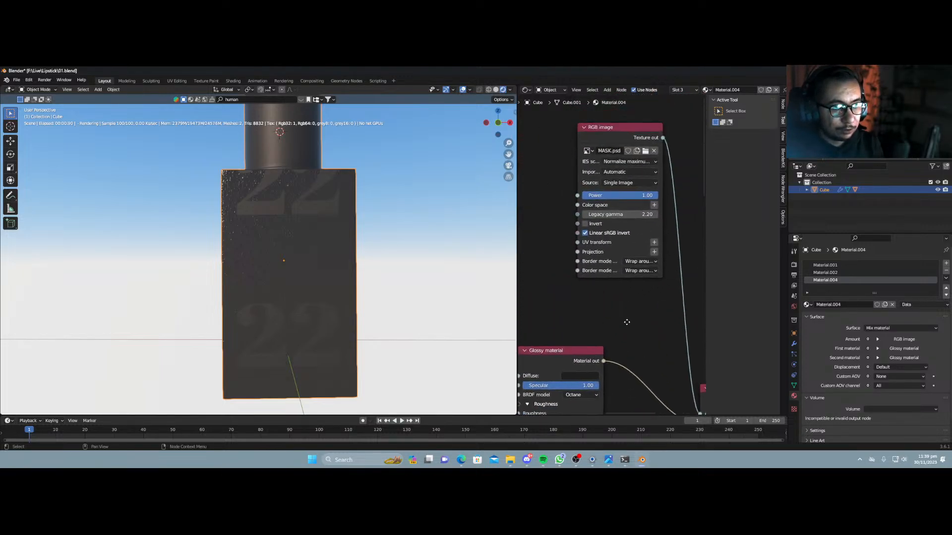
pyautogui.moveTo(626, 323); pyautogui.dragTo(625, 377, button='middle')
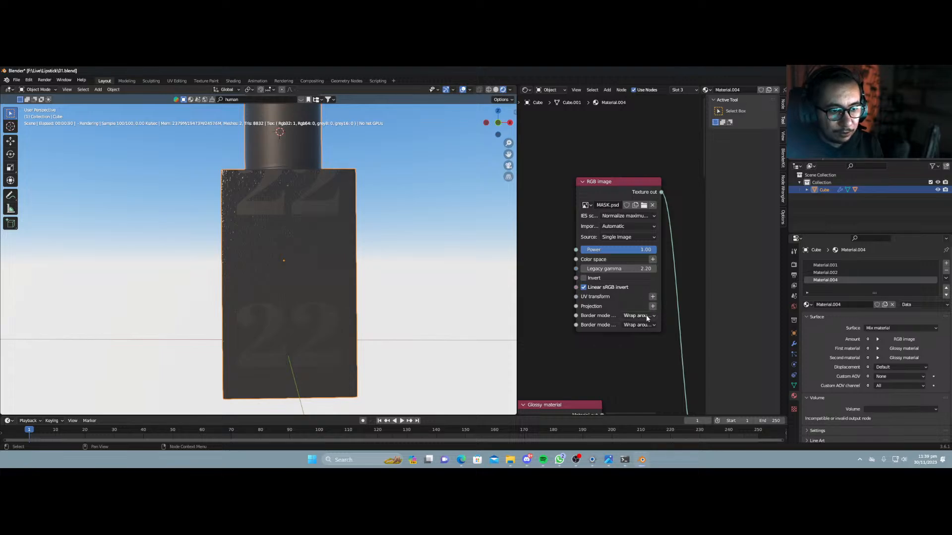
# Set the RGB image node's second border mode to Clamp value with the first at Wrap around, and inspect the 22 from below.
pyautogui.keyDown('ctrl'); pyautogui.scroll(-2, 646, 317); pyautogui.keyUp('ctrl')
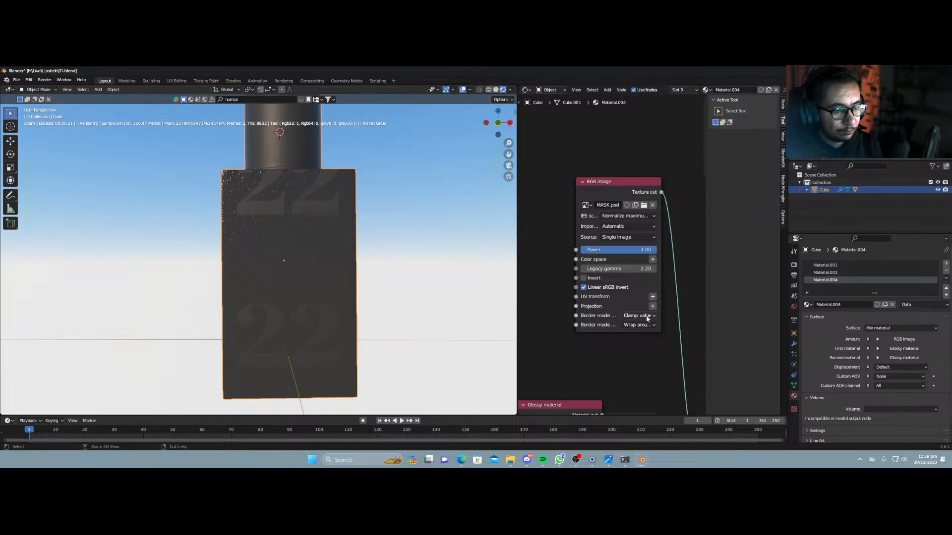
pyautogui.keyDown('ctrl'); pyautogui.scroll(-1, 646, 318); pyautogui.keyUp('ctrl')
pyautogui.click(647, 315)
pyautogui.click(631, 323)
pyautogui.keyDown('ctrl'); pyautogui.scroll(1, 640, 326); pyautogui.keyUp('ctrl')
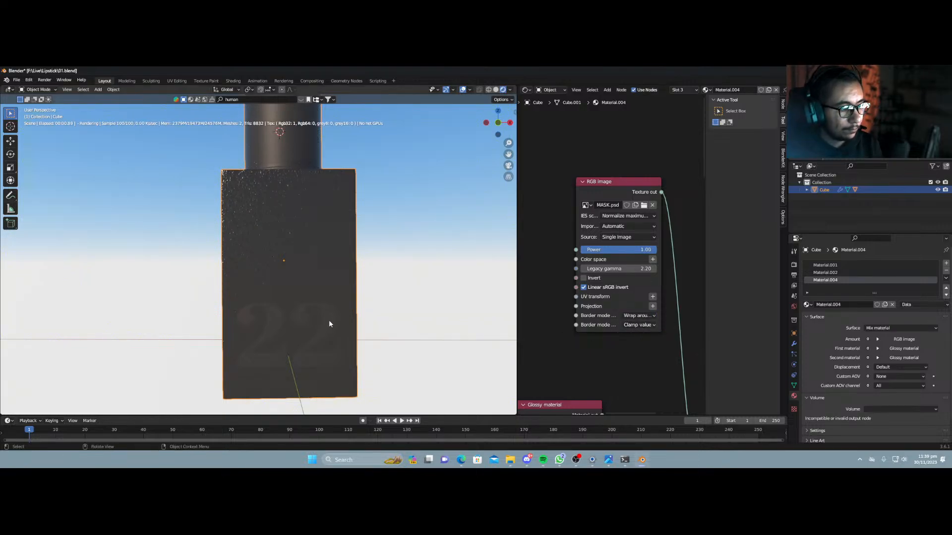
pyautogui.moveTo(329, 323); pyautogui.dragTo(273, 294, button='middle')
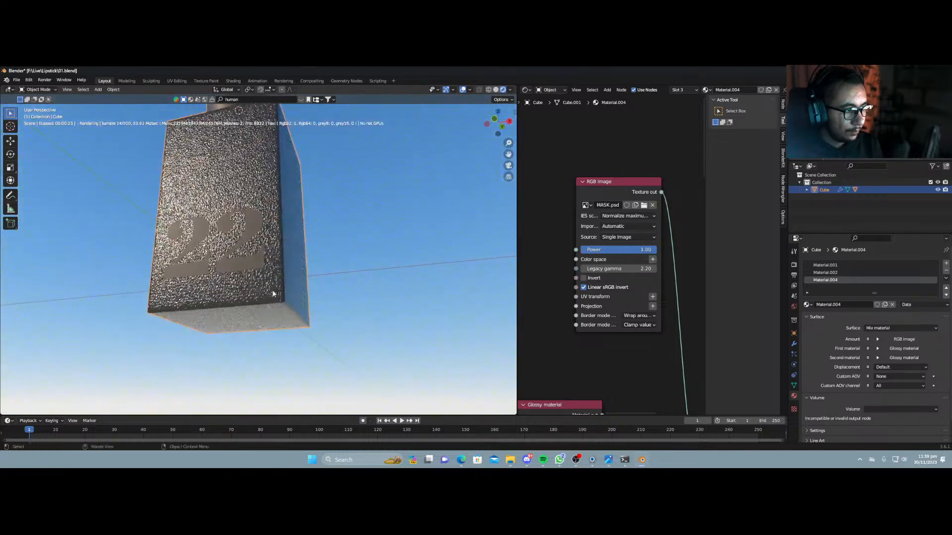
# Set the Roughness of the 22 logo's Glossy material to 0.02 and check its reflection up close.
pyautogui.scroll(3, 265, 292)
pyautogui.scroll(-3, 617, 253)
pyautogui.moveTo(616, 342); pyautogui.dragTo(616, 146, button='middle')
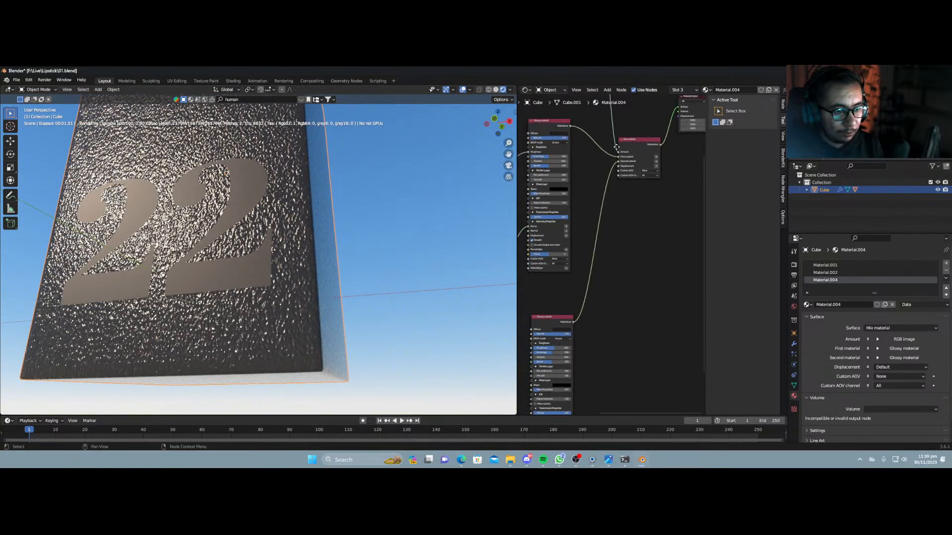
pyautogui.scroll(4, 609, 310)
pyautogui.moveTo(569, 306); pyautogui.dragTo(530, 304)
pyautogui.moveTo(317, 297); pyautogui.dragTo(394, 334, button='middle')
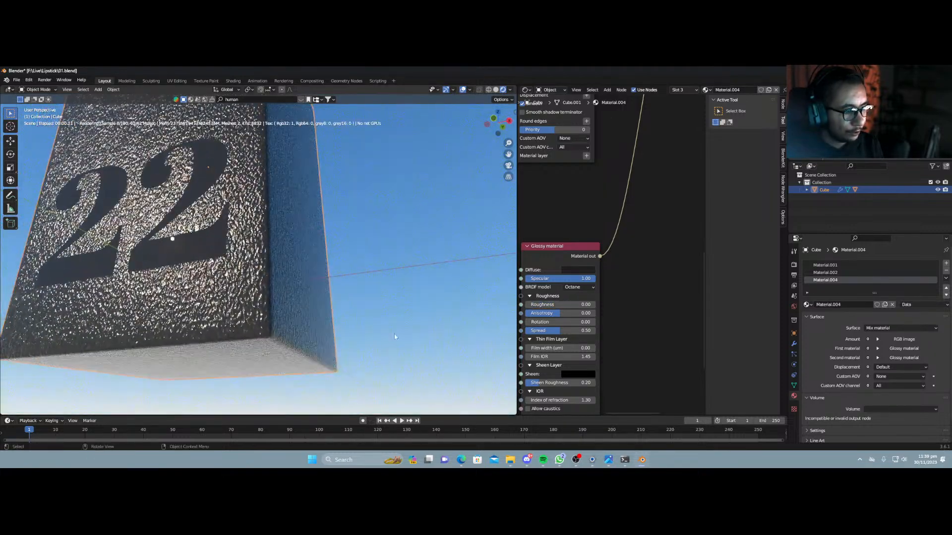
pyautogui.moveTo(560, 304); pyautogui.dragTo(564, 305)
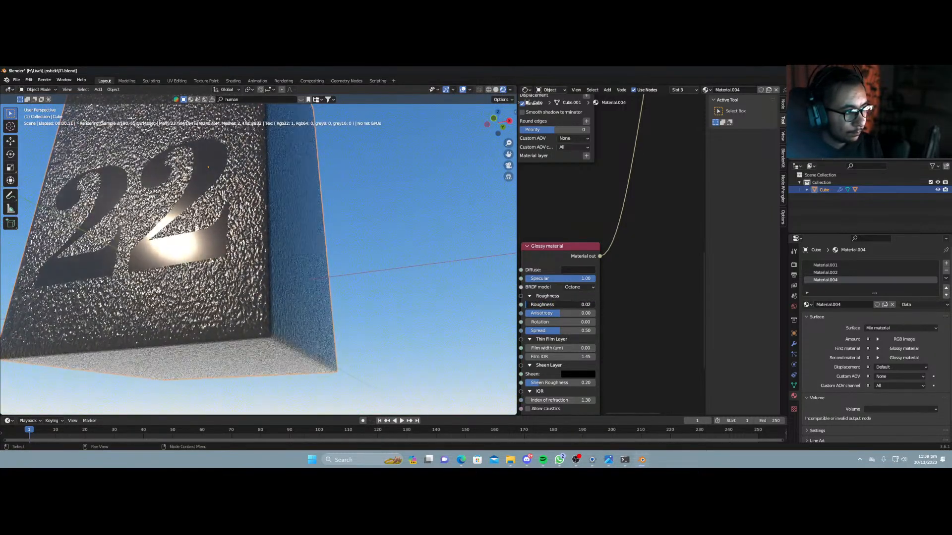
# Select the red lipstick bullet and move it along Z to adjust how far it extends from its tube.
pyautogui.moveTo(317, 288); pyautogui.dragTo(2, 271, button='middle')
pyautogui.click(290, 251)
pyautogui.press('g')
pyautogui.press('z')
pyautogui.click(309, 242)
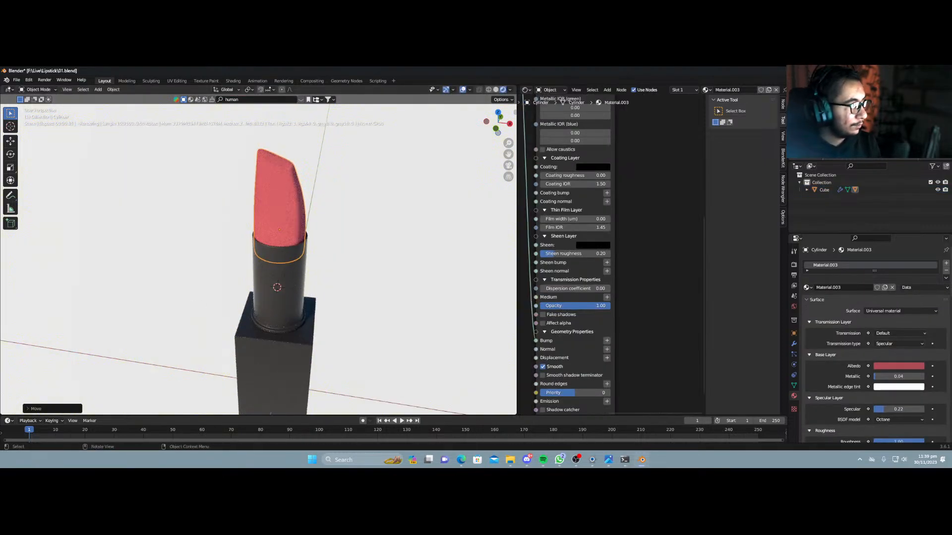
# Consult the lipstick reference photo and set the bullet's Universal material albedo to a deep red with saturation 1.000 and value 0.223.
pyautogui.hotkey('alt', 'Tab')
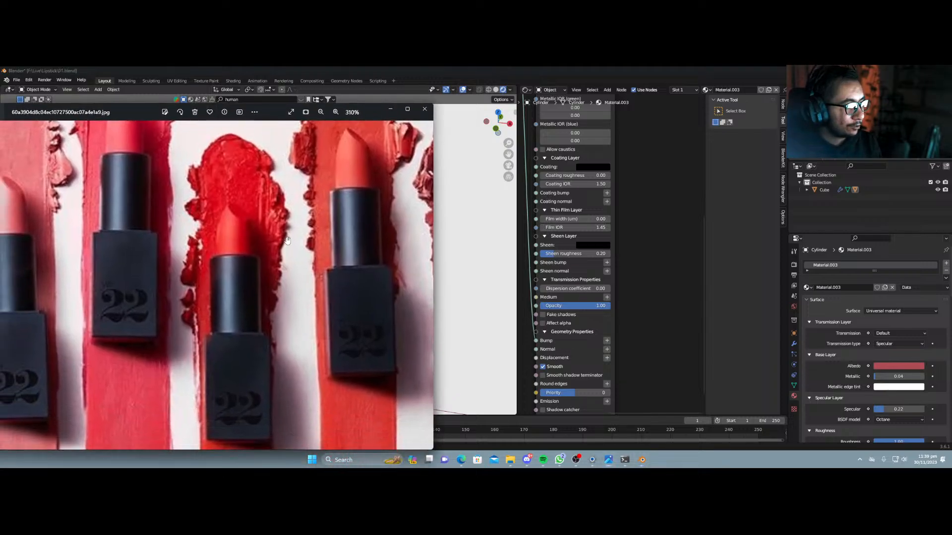
pyautogui.moveTo(276, 112); pyautogui.dragTo(0, 317)
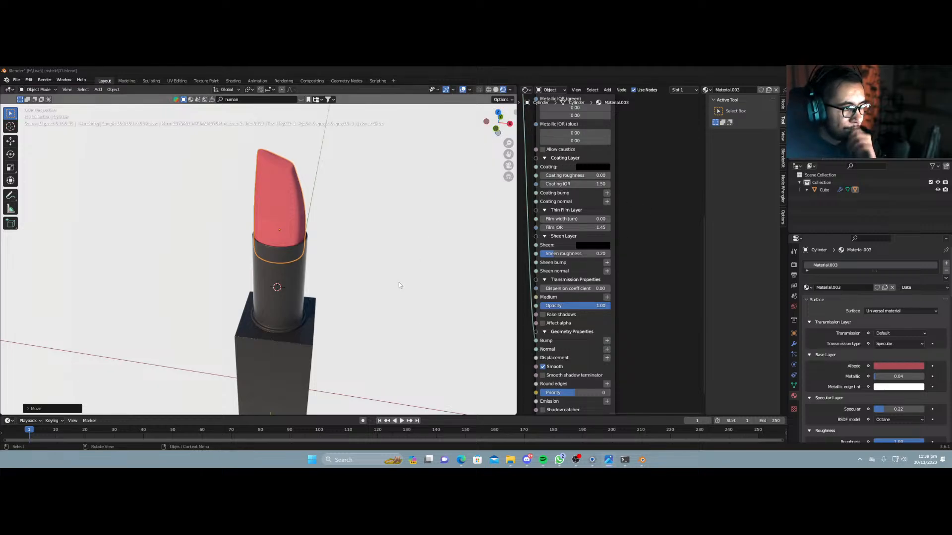
pyautogui.scroll(-2, 398, 282)
pyautogui.scroll(-6, 619, 213)
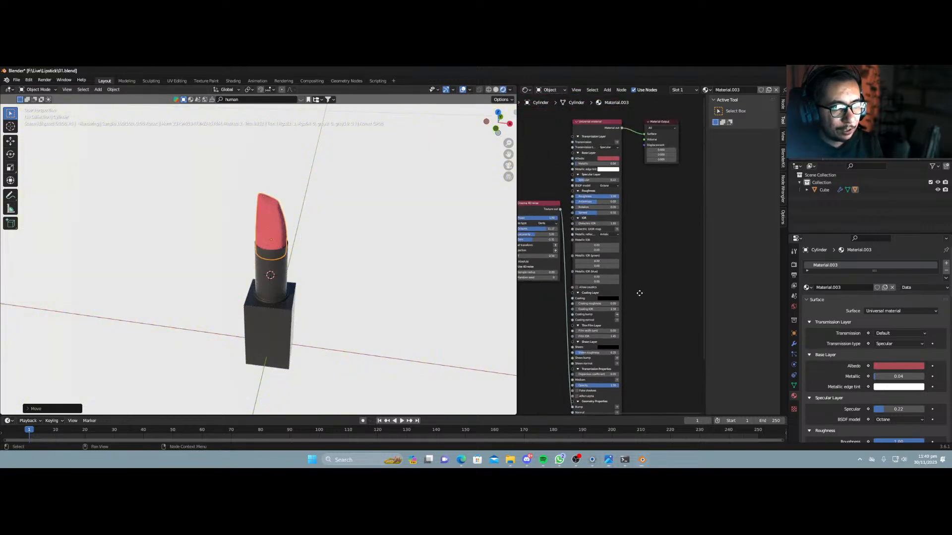
pyautogui.scroll(6, 636, 168)
pyautogui.moveTo(637, 169); pyautogui.dragTo(650, 305, button='middle')
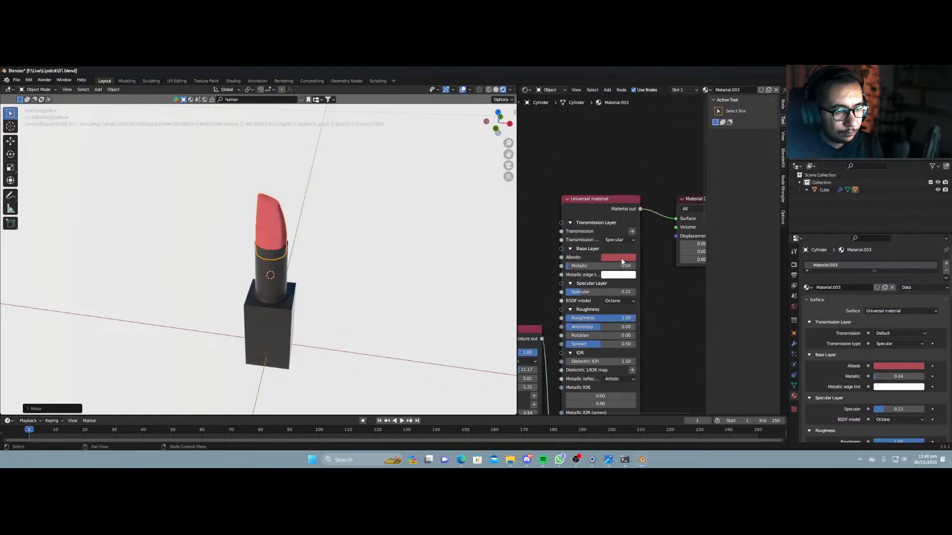
pyautogui.click(620, 258)
pyautogui.click(639, 202)
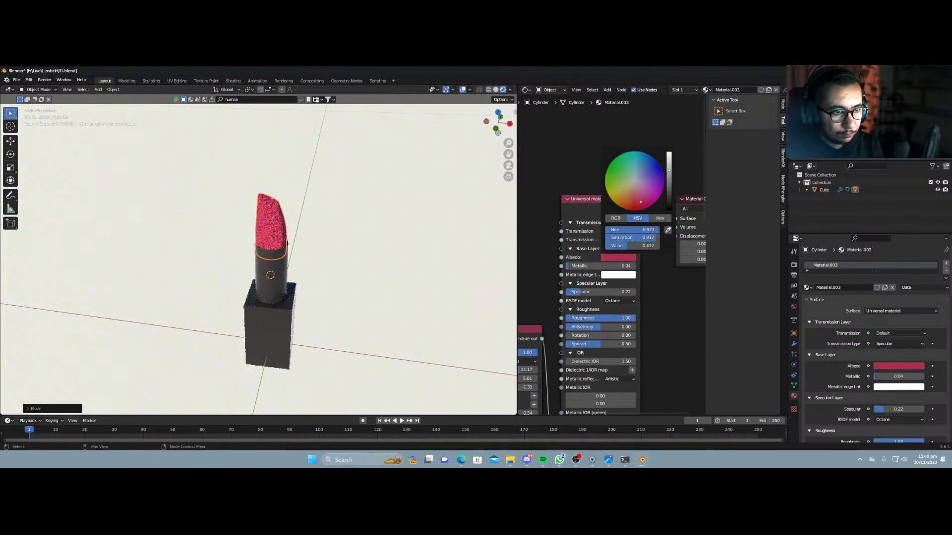
pyautogui.click(669, 185)
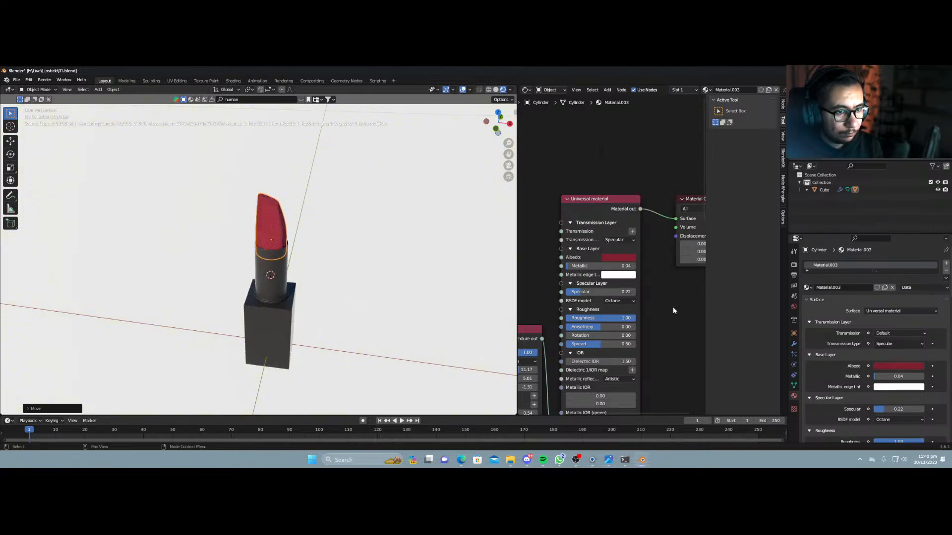
pyautogui.click(619, 259)
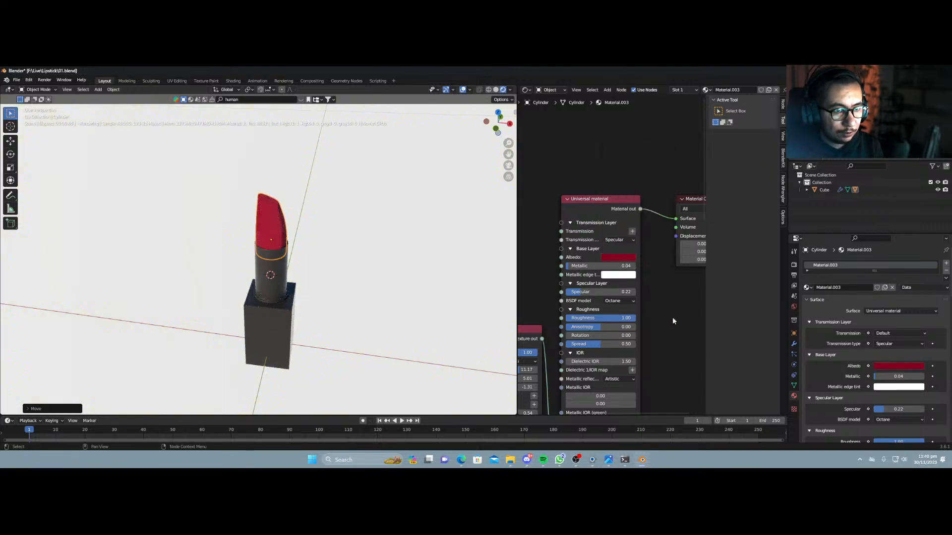
# Reduce the saturation of the bullet's albedo colour to about 0.94.
pyautogui.moveTo(276, 320); pyautogui.dragTo(286, 282, button='middle')
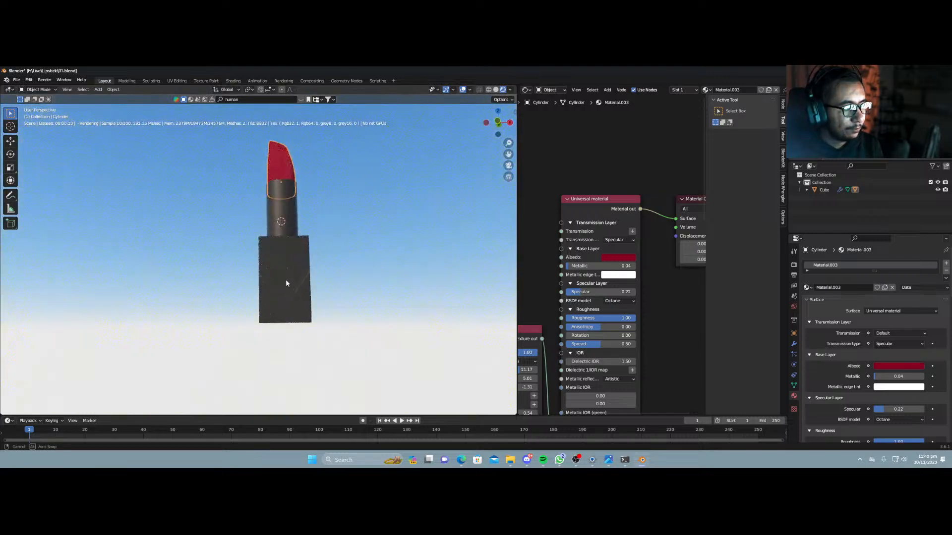
pyautogui.click(620, 258)
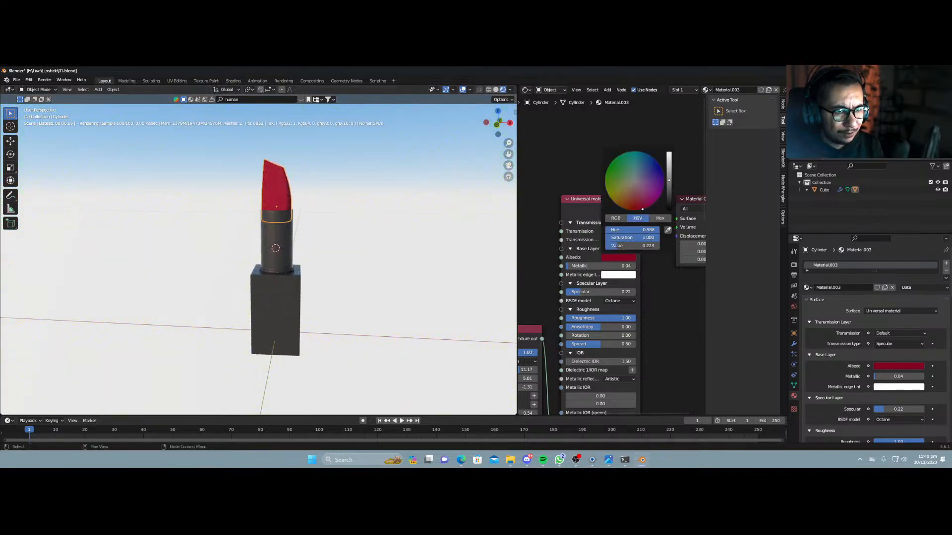
pyautogui.moveTo(659, 238); pyautogui.dragTo(657, 240)
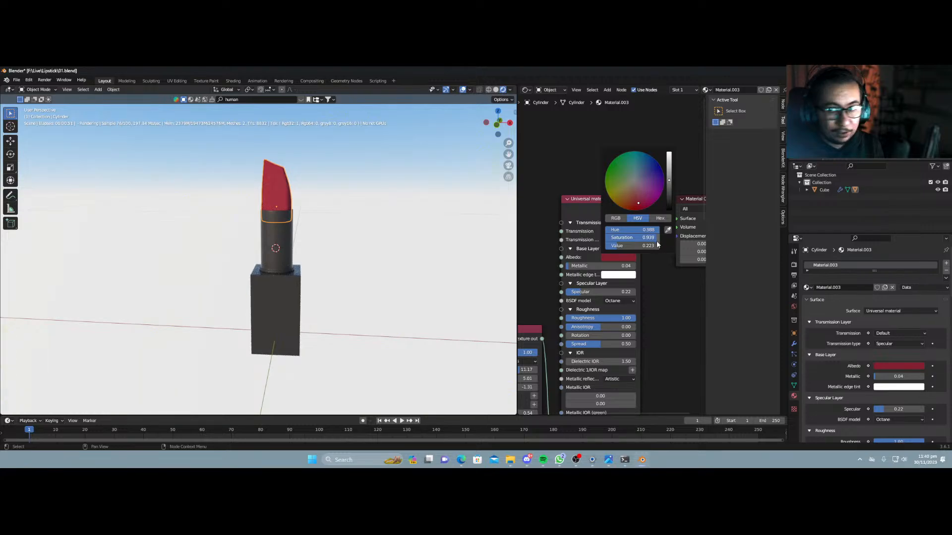
# Inspect the bullet's mesh and remove its Subdivision modifier.
pyautogui.scroll(4, 290, 220)
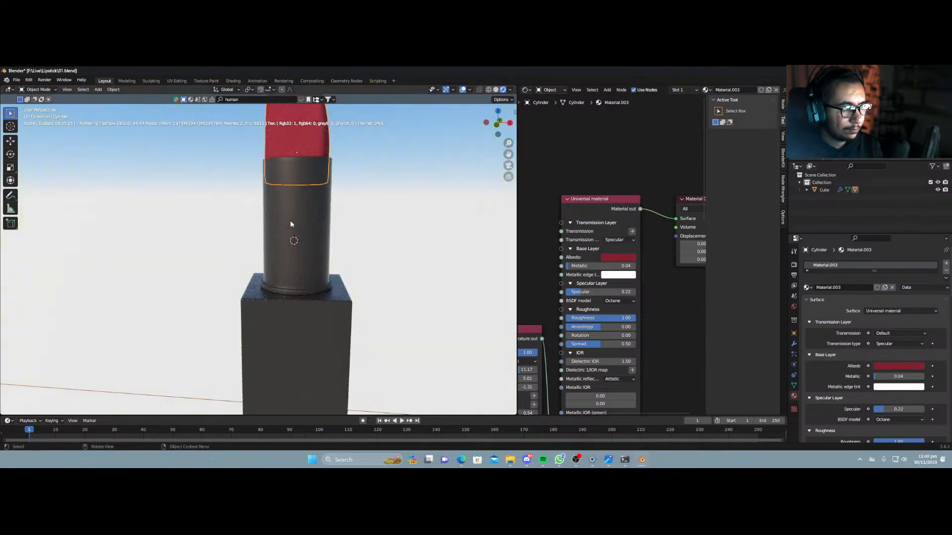
pyautogui.scroll(-4, 290, 220)
pyautogui.scroll(2, 298, 233)
pyautogui.scroll(3, 307, 230)
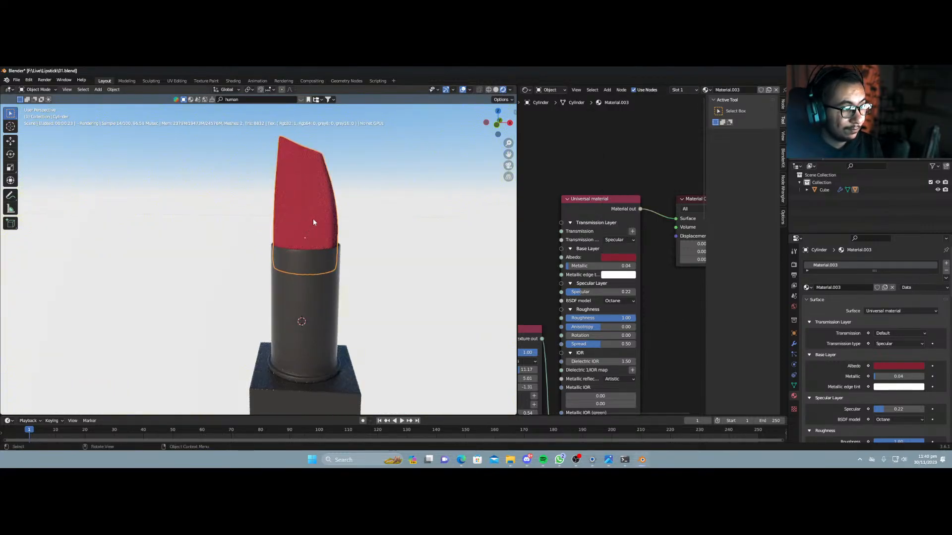
pyautogui.press('Tab')
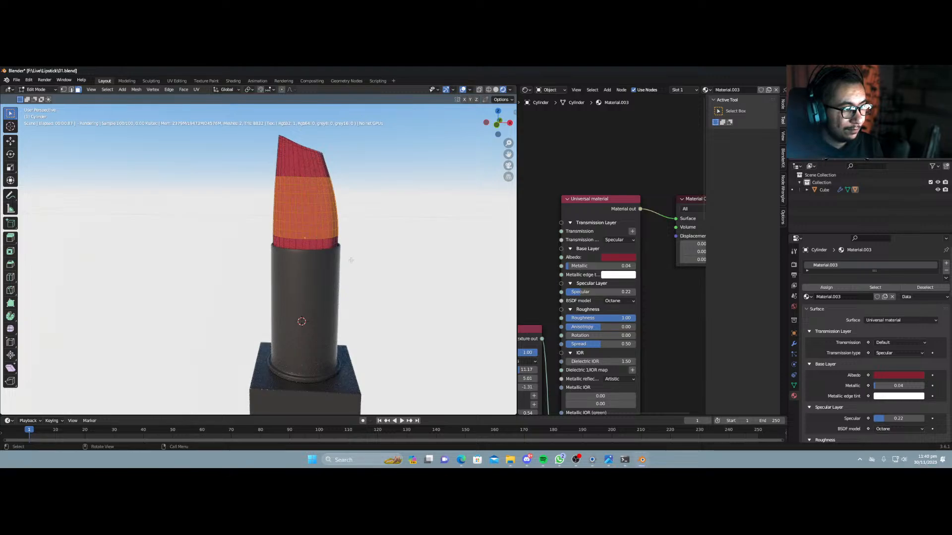
pyautogui.press('Tab')
pyautogui.click(794, 346)
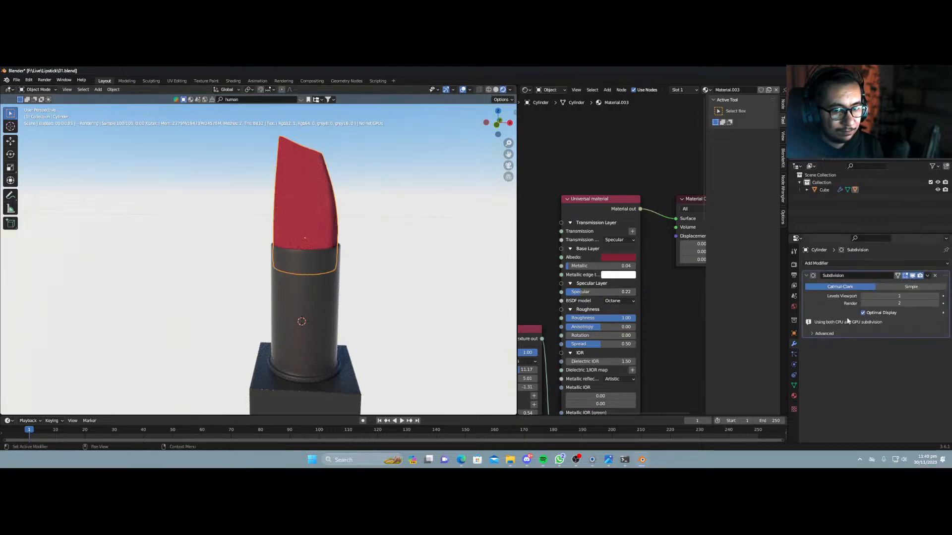
pyautogui.click(935, 276)
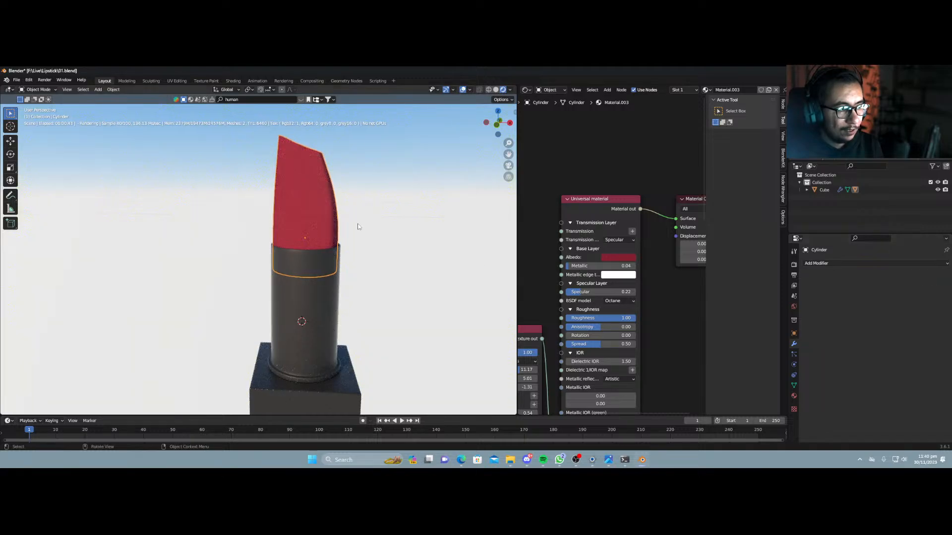
# Inspect the bullet's silhouette from above and the front, and apply Shade Smooth to it.
pyautogui.moveTo(356, 223); pyautogui.dragTo(339, 258, button='middle')
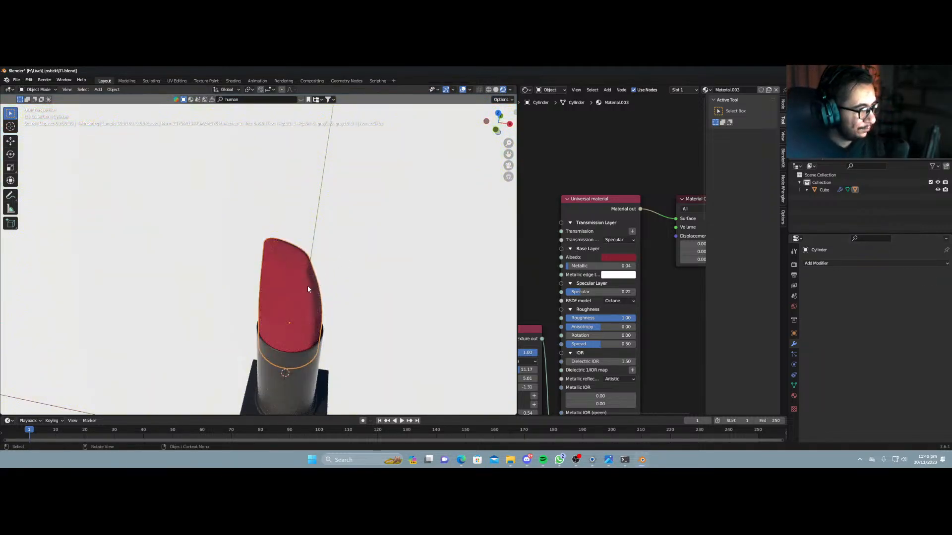
pyautogui.moveTo(311, 310); pyautogui.dragTo(313, 283, button='middle')
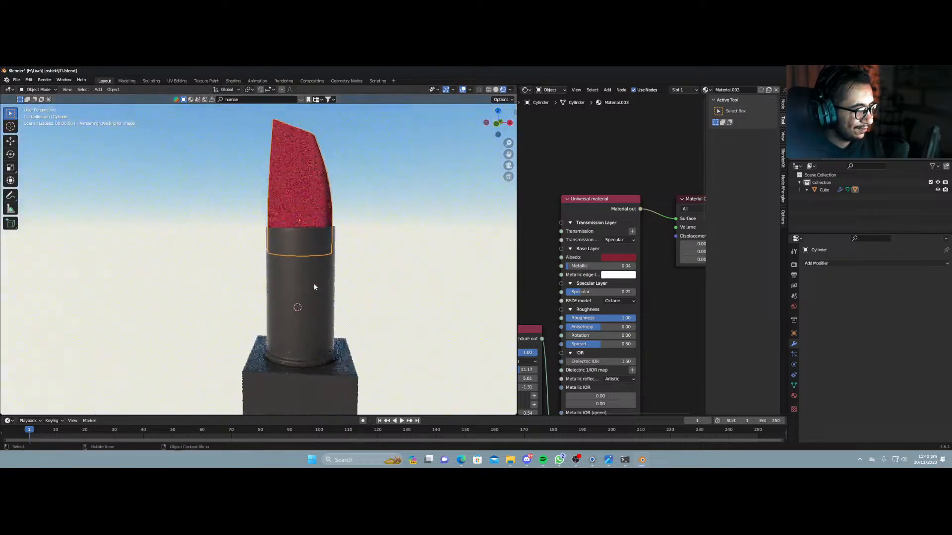
pyautogui.rightClick(296, 201)
pyautogui.click(295, 200)
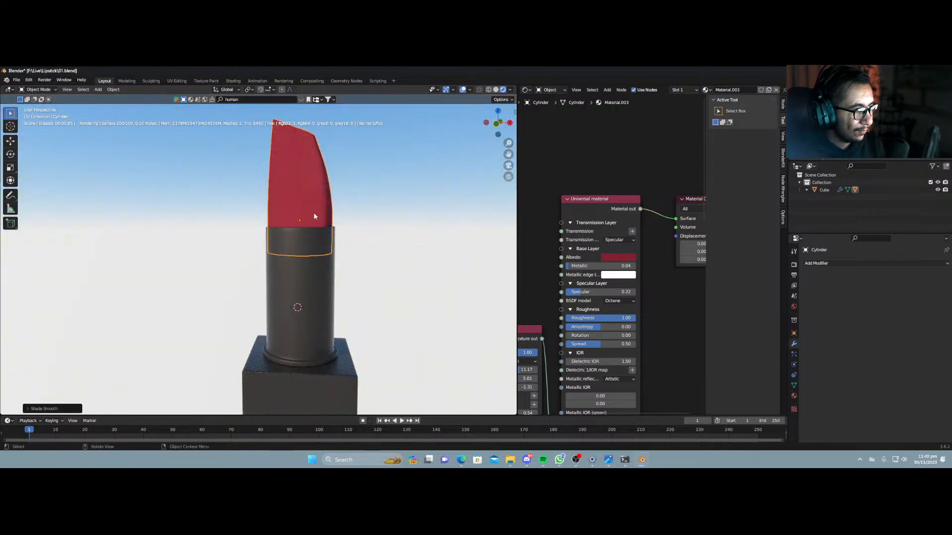
# Lower the bullet slightly into its tube along Z and nudge it along X to centre it.
pyautogui.press('g')
pyautogui.press('z')
pyautogui.click(318, 229)
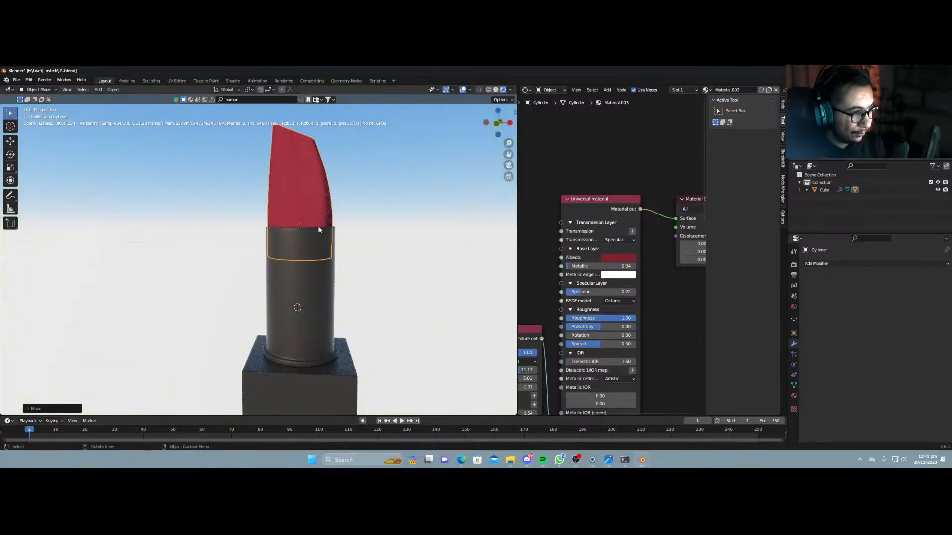
pyautogui.press('g')
pyautogui.press('x')
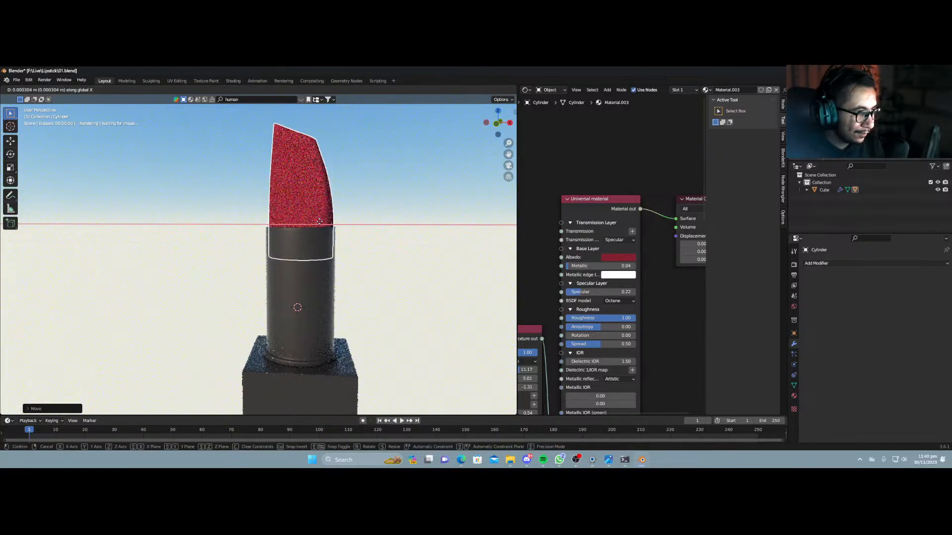
pyautogui.click(325, 227)
pyautogui.press('Tab')
pyautogui.scroll(-3, 328, 258)
pyautogui.press('Tab')
pyautogui.scroll(-3, 320, 280)
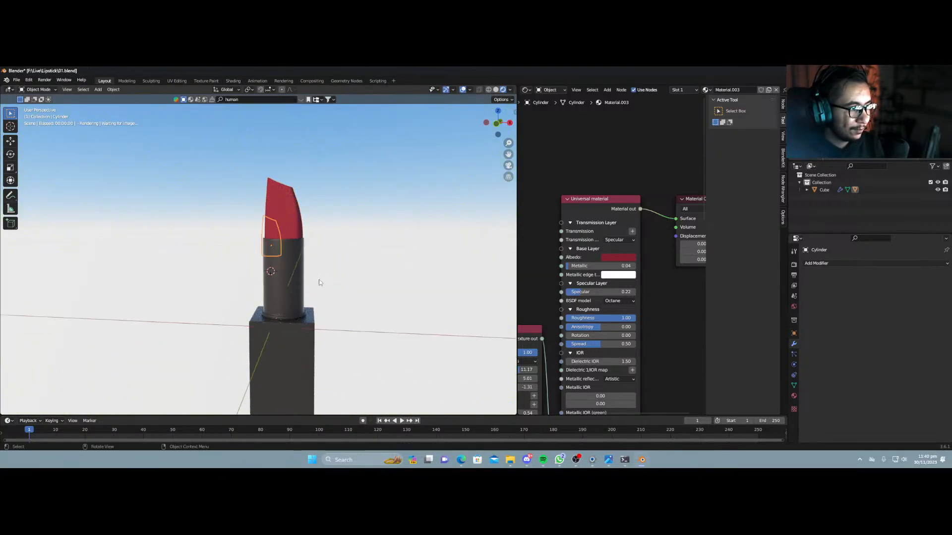
# Select the lipstick case and examine the rendered lipstick from several angles and distances.
pyautogui.scroll(-4, 319, 282)
pyautogui.moveTo(319, 282); pyautogui.dragTo(221, 292, button='middle')
pyautogui.click(221, 293)
pyautogui.scroll(3, 228, 323)
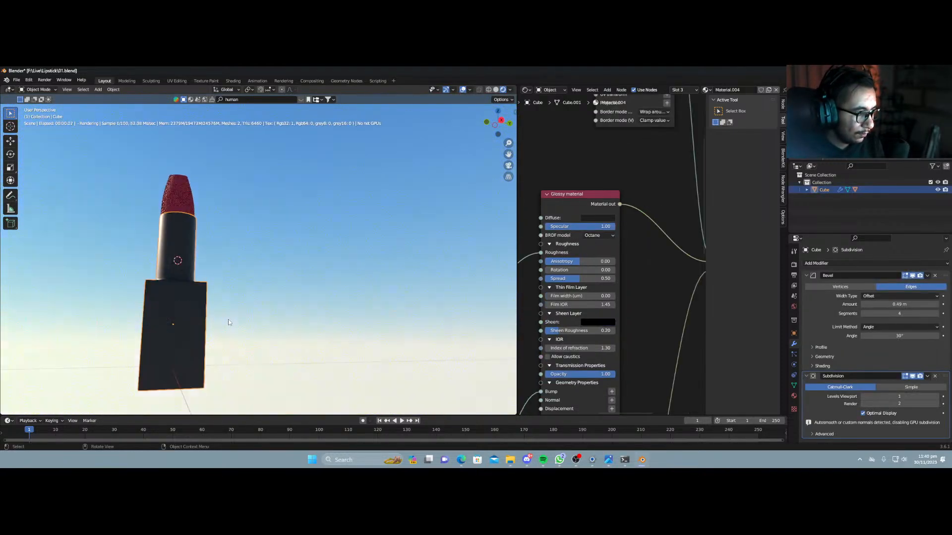
pyautogui.scroll(3, 217, 328)
pyautogui.moveTo(216, 328); pyautogui.dragTo(269, 346, button='middle')
pyautogui.scroll(-4, 269, 346)
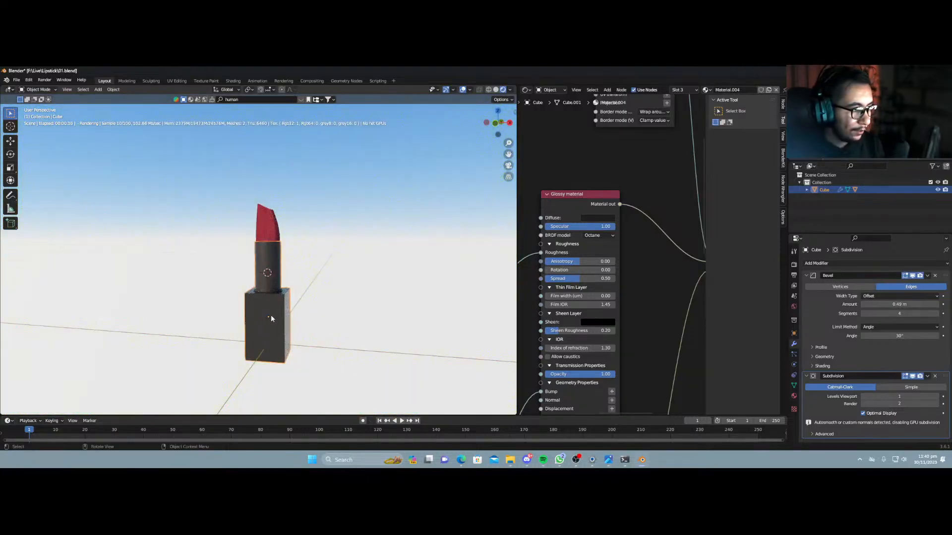
pyautogui.scroll(-2, 290, 295)
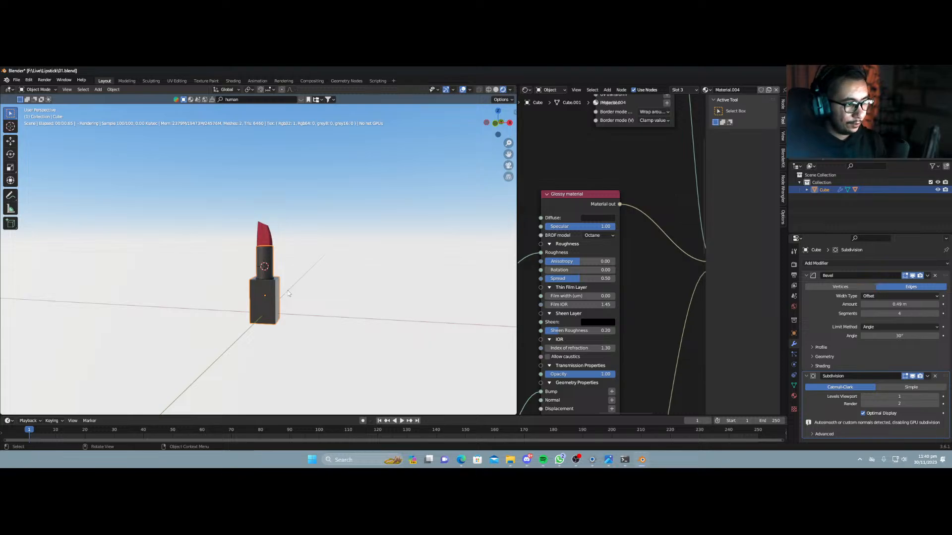
# Switch the viewport to solid shading and move all lipstick parts into a new collection named LIPSTICK_RED.
pyautogui.press('z')
pyautogui.click(322, 320)
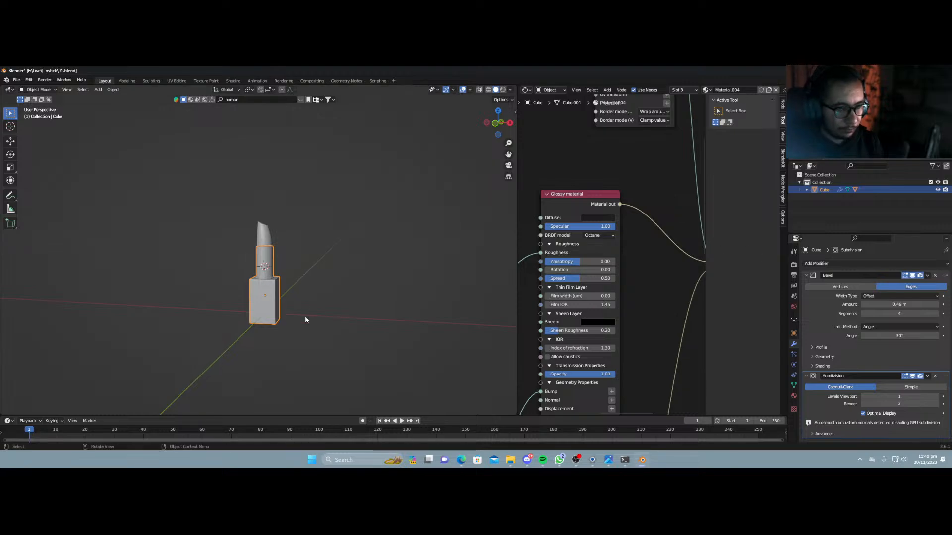
pyautogui.press('a')
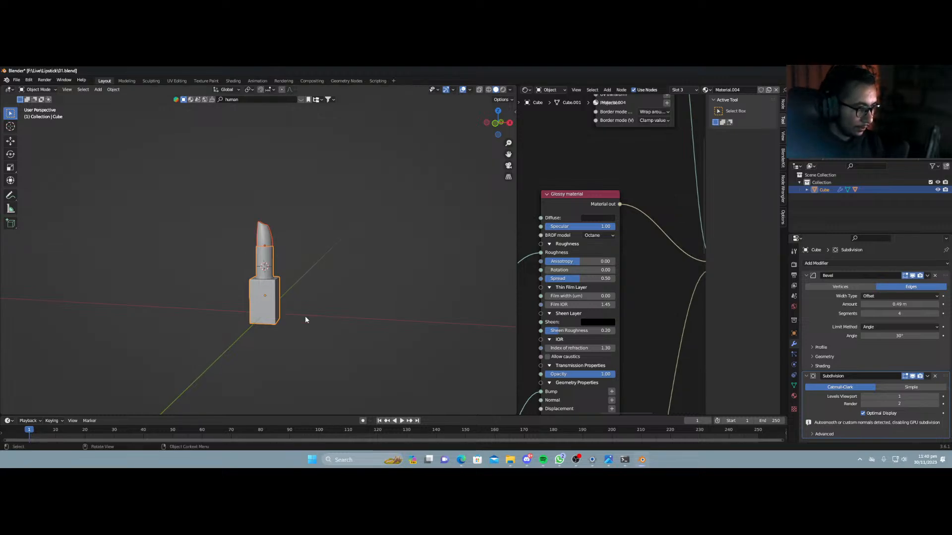
pyautogui.press('m')
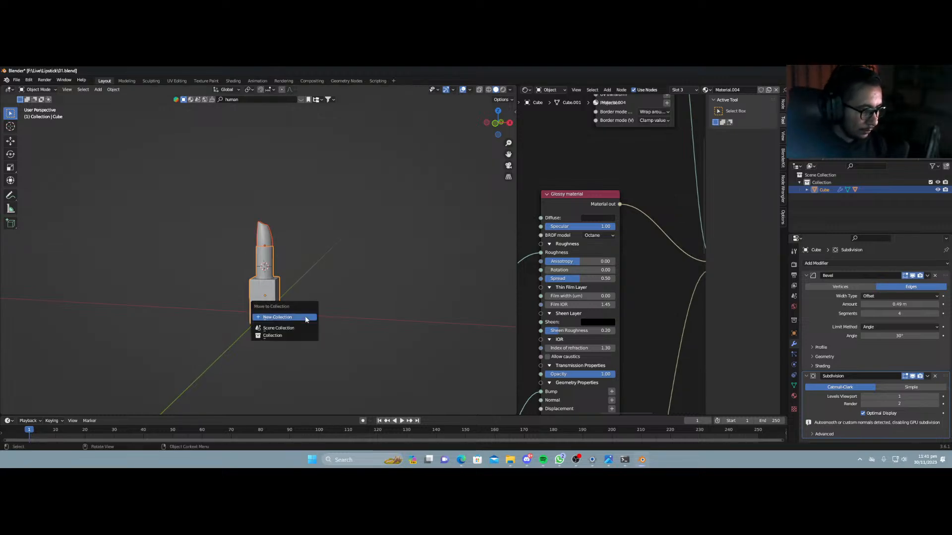
pyautogui.click(306, 318)
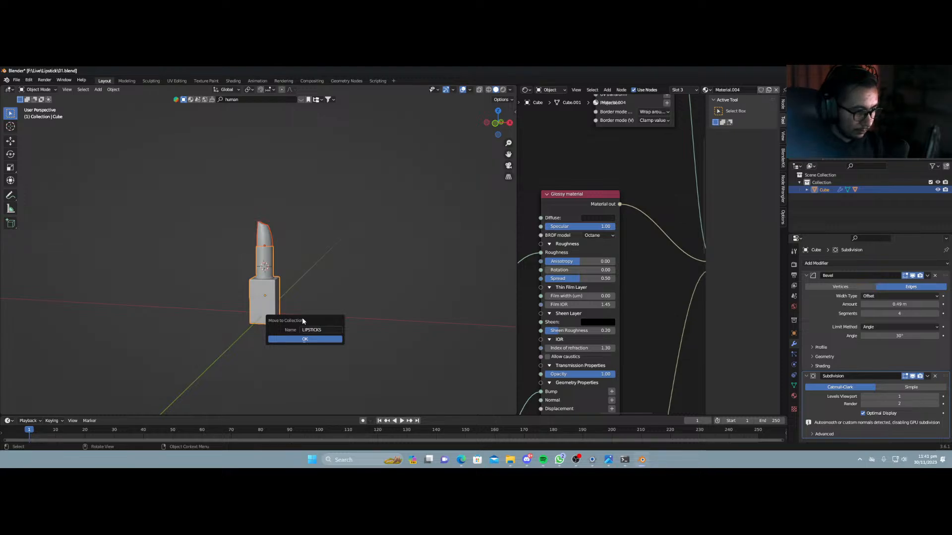
pyautogui.click(325, 330)
pyautogui.click(325, 330)
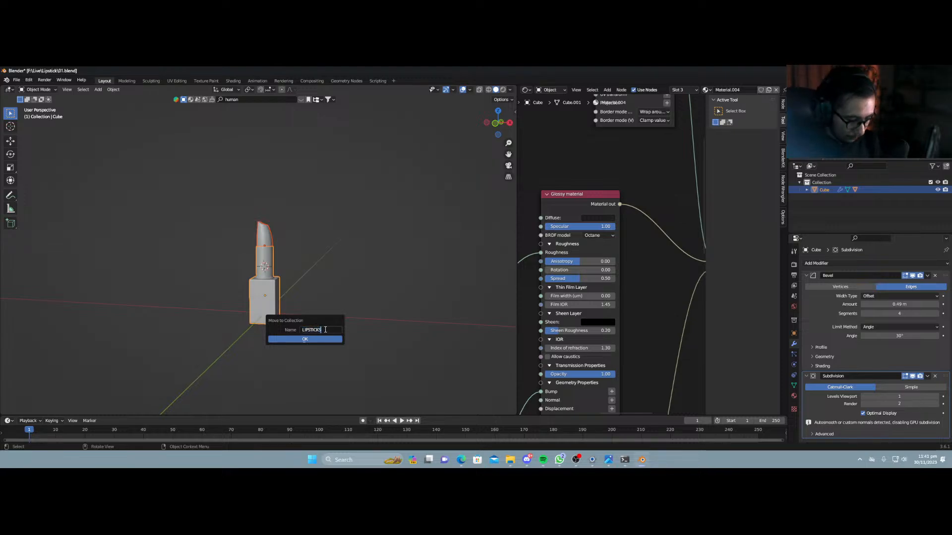
pyautogui.write('_RED')
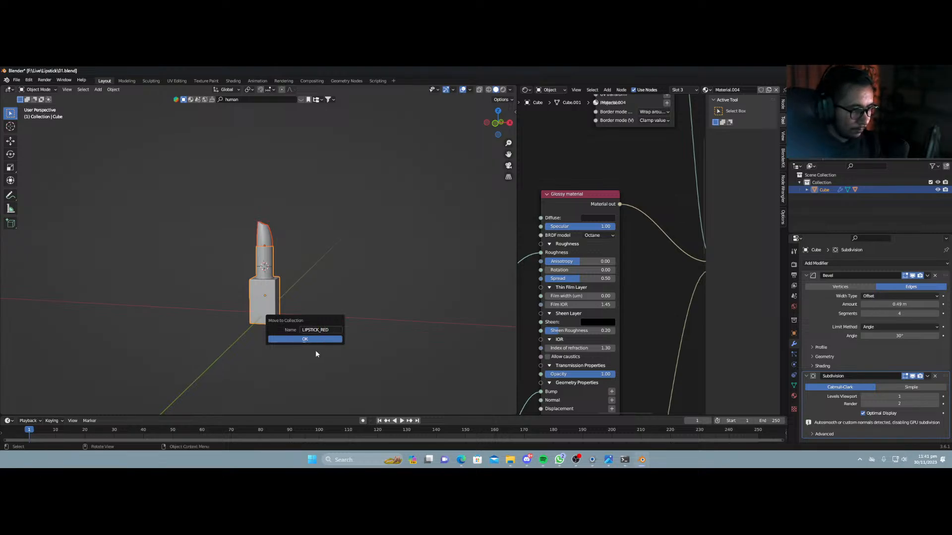
pyautogui.press('Return')
# Rotate the whole lipstick about 125° around the global Y axis so that it tips over.
pyautogui.press('r')
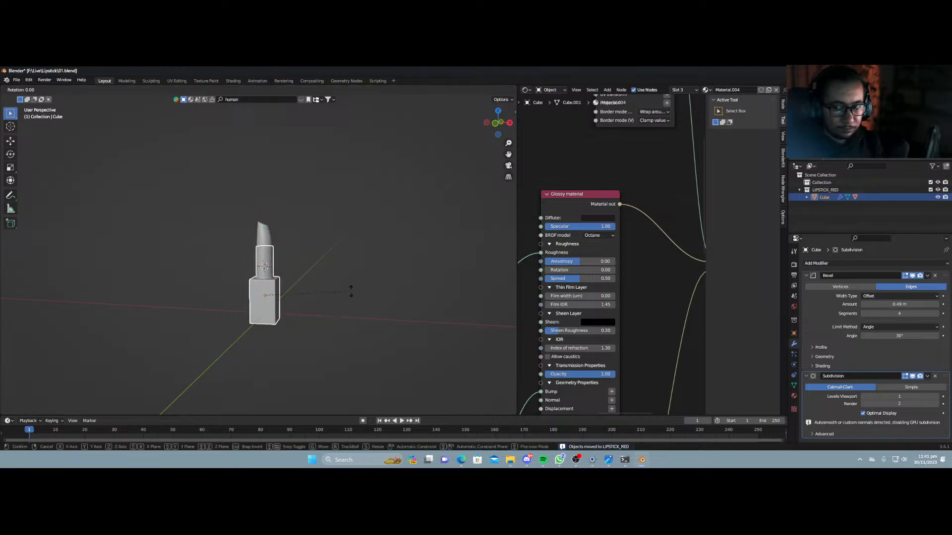
pyautogui.press('x')
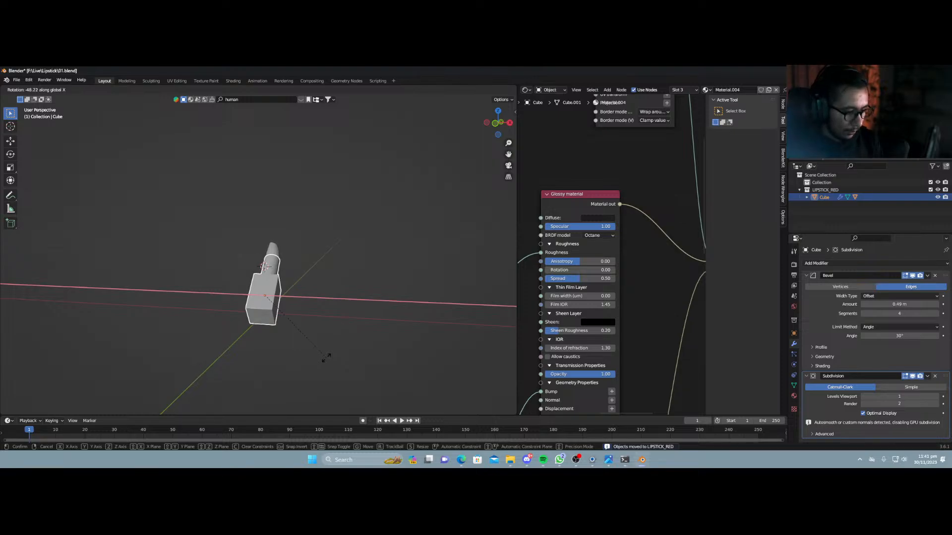
pyautogui.press('y')
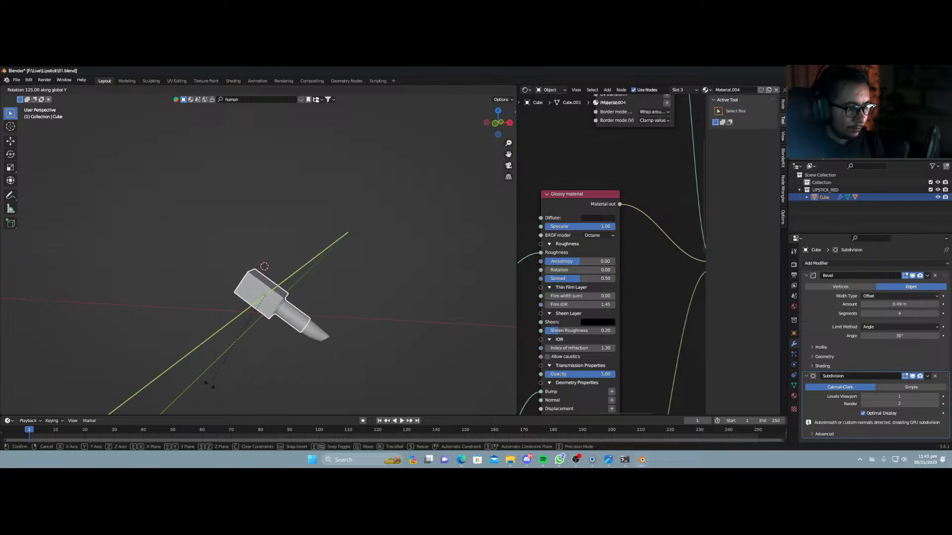
pyautogui.click(207, 384)
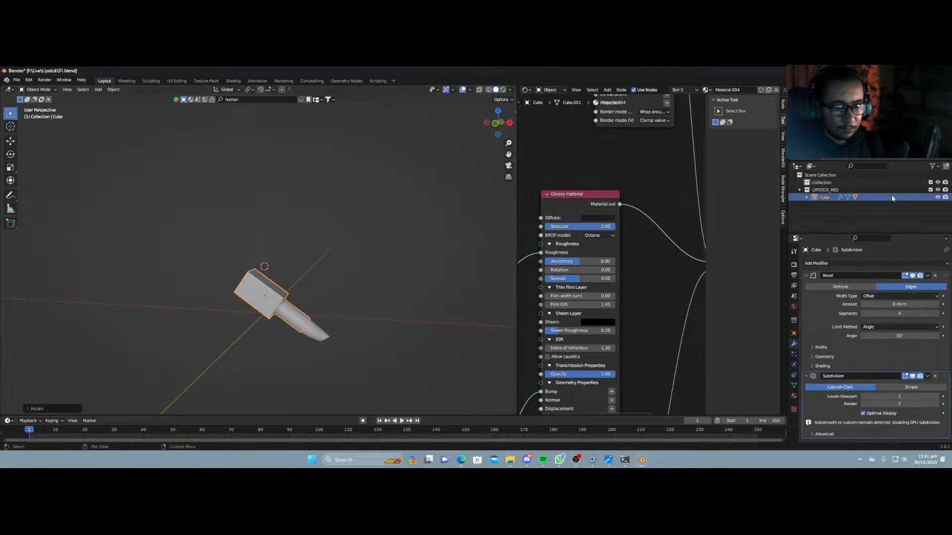
# Exclude the LIPSTICK_RED collection from the view layer and add a plane mesh to the scene.
pyautogui.click(931, 190)
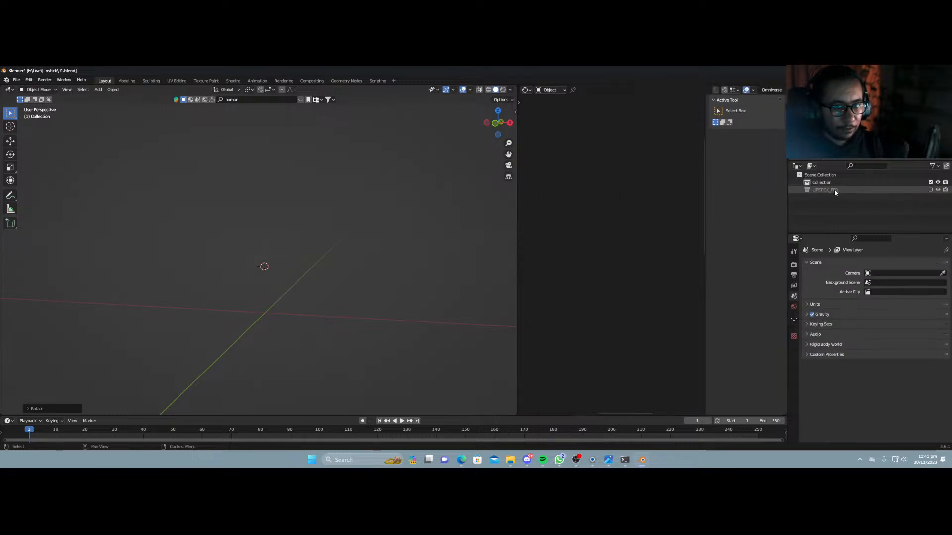
pyautogui.moveTo(275, 310); pyautogui.dragTo(276, 325, button='middle')
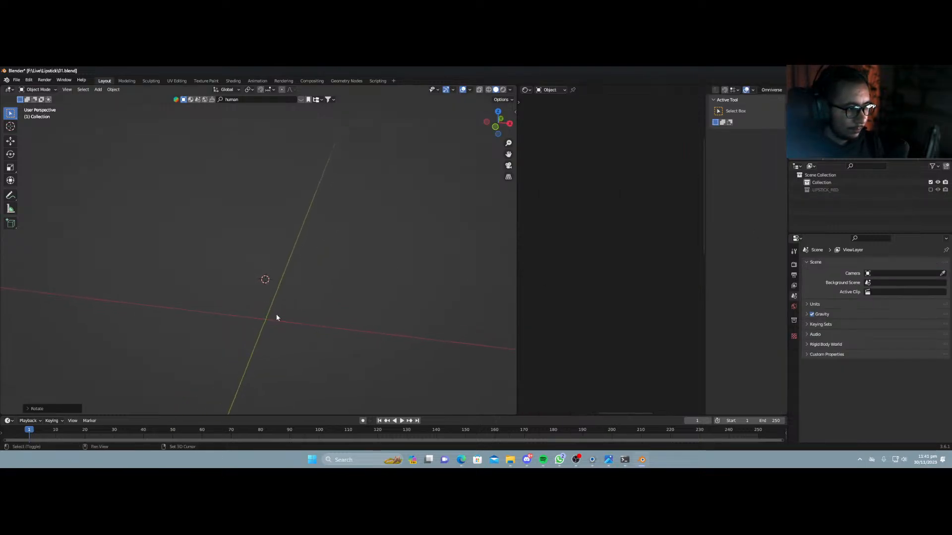
pyautogui.hotkey('shift', 'a')
pyautogui.moveTo(277, 288)
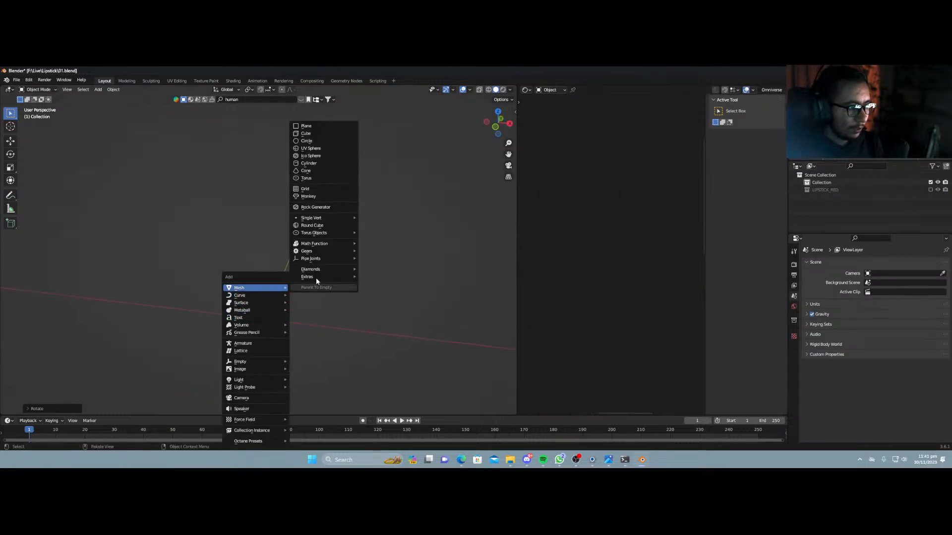
pyautogui.click(338, 127)
pyautogui.scroll(-5, 323, 313)
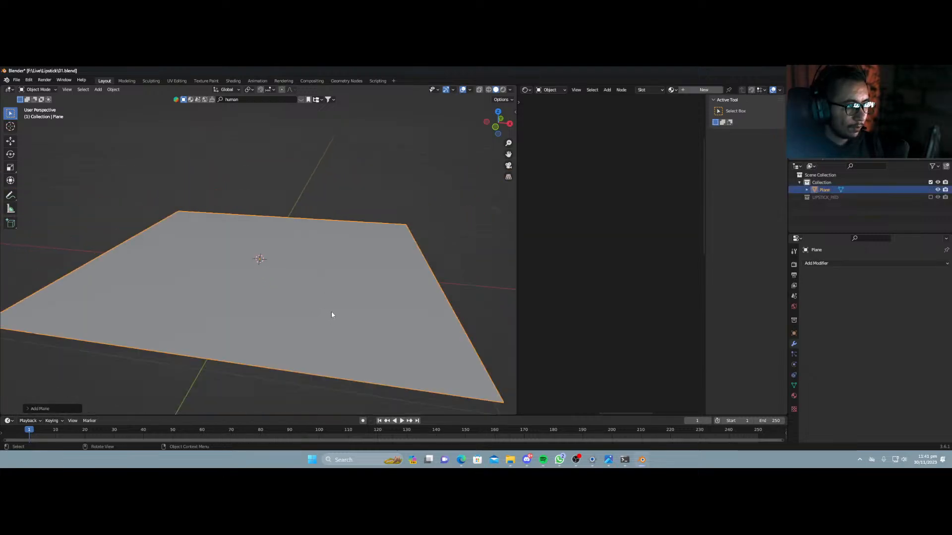
# Look over the new plane and check the lipstick smears in the reference photo.
pyautogui.moveTo(331, 313); pyautogui.dragTo(296, 330, button='middle')
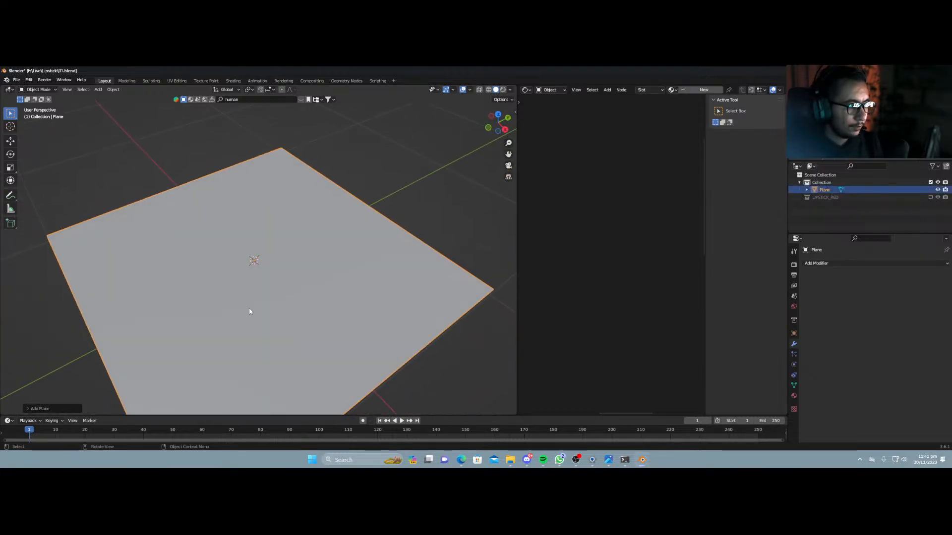
pyautogui.scroll(2, 218, 313)
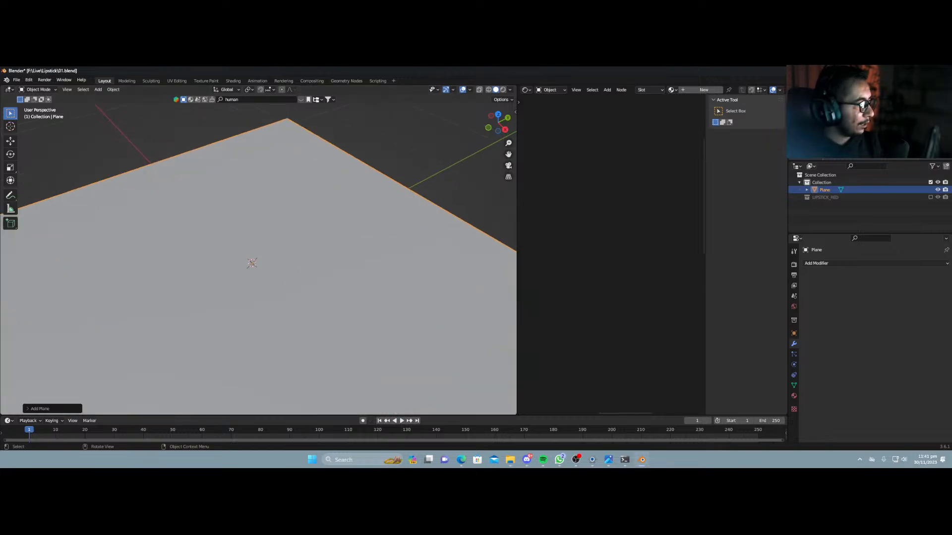
pyautogui.hotkey('alt', 'Tab')
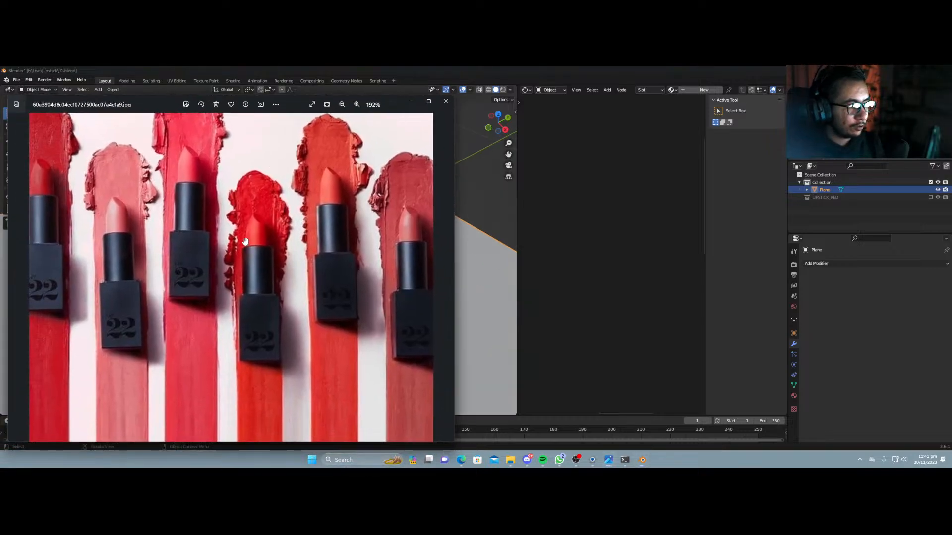
pyautogui.press('super+Down')
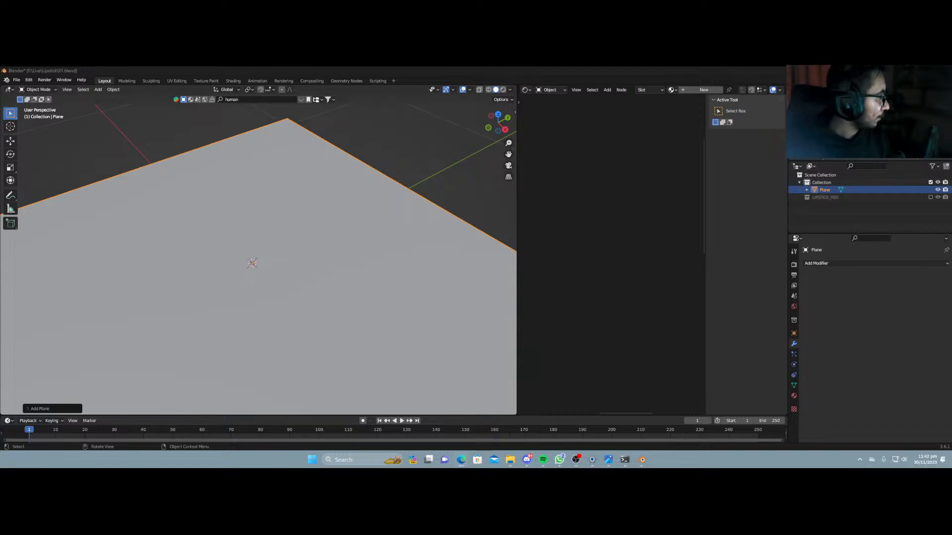
# Switch to the Microsoft Edge browser and open pexels.com.
pyautogui.moveTo(640, 86); pyautogui.dragTo(419, 70)
pyautogui.click(352, 83)
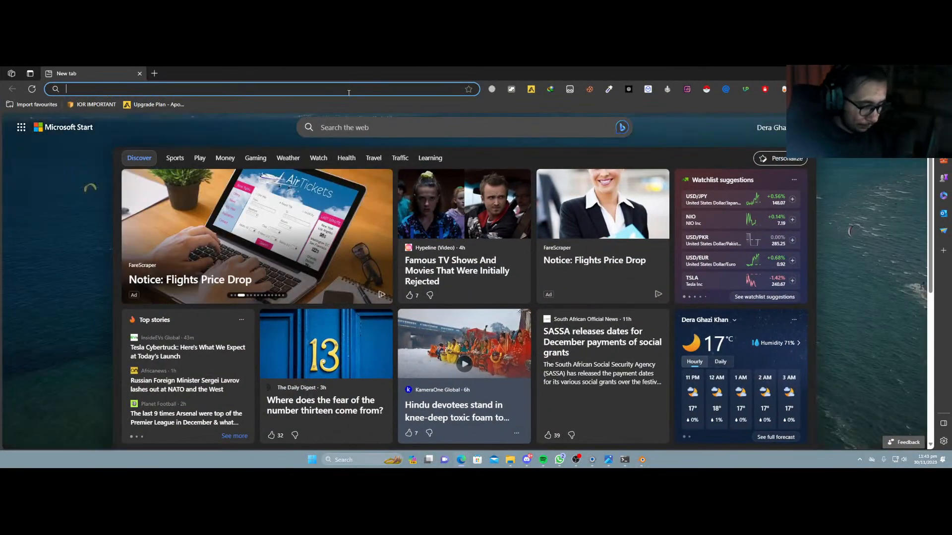
pyautogui.write('pexels.com')
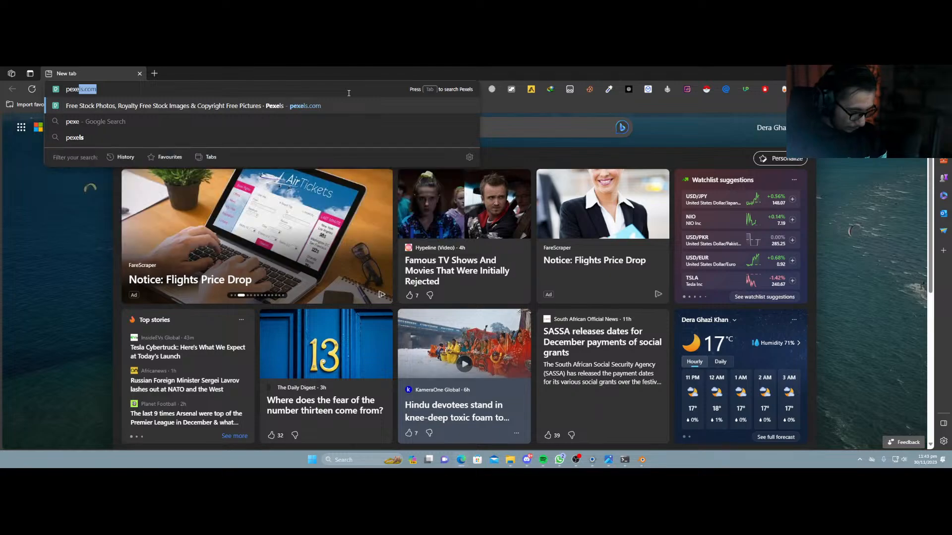
pyautogui.press('Return')
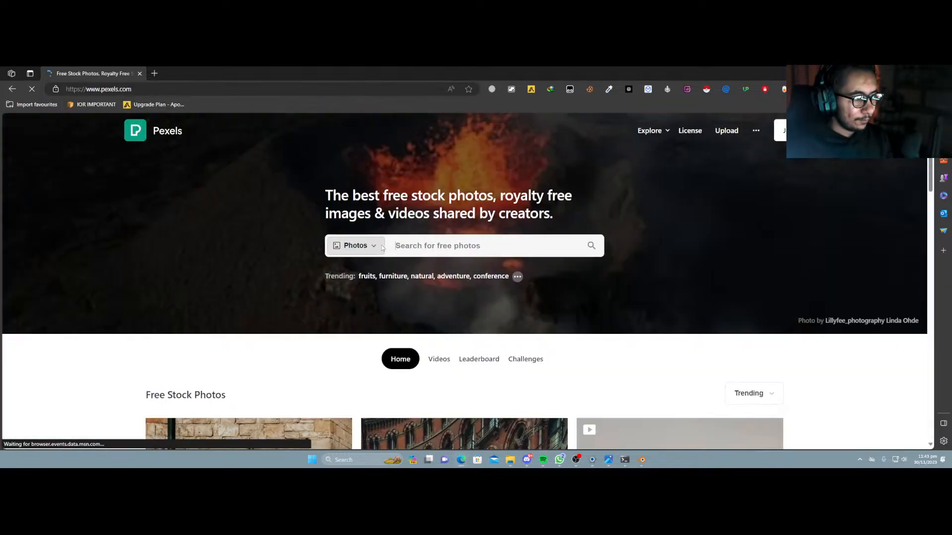
# Search Pexels for "Lipstick streaks" photos and browse the results for a usable smear image.
pyautogui.click(416, 247)
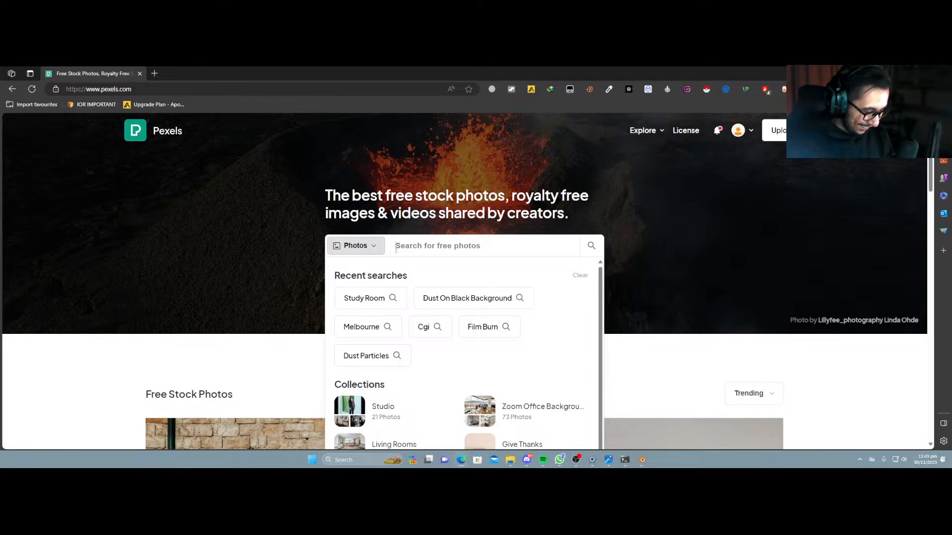
pyautogui.write('Lira')
pyautogui.press('BackSpace')
pyautogui.press('BackSpace')
pyautogui.press('BackSpace')
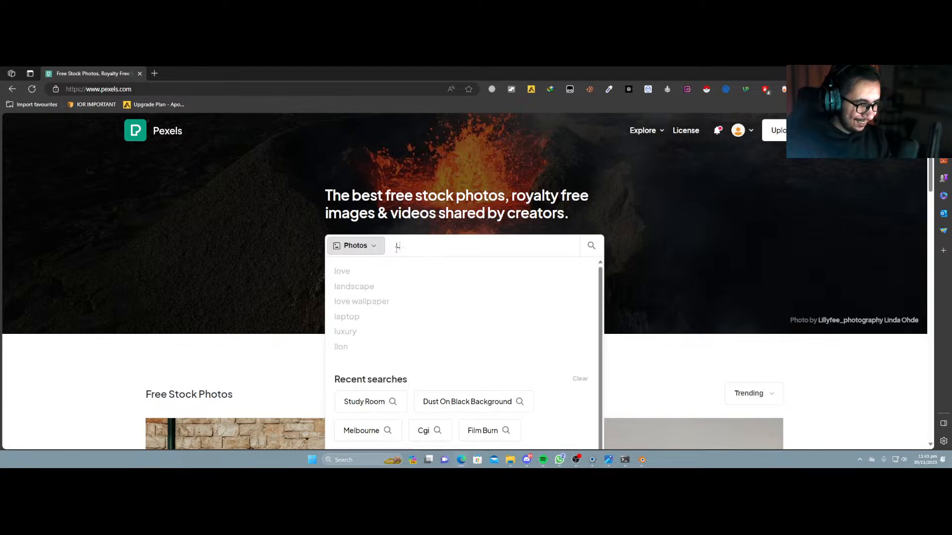
pyautogui.write('ipstic')
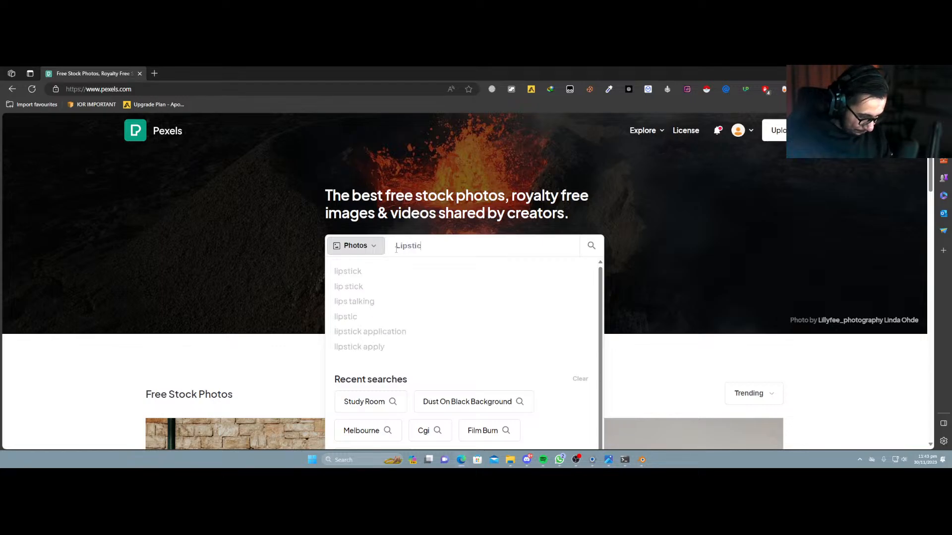
pyautogui.write('k s')
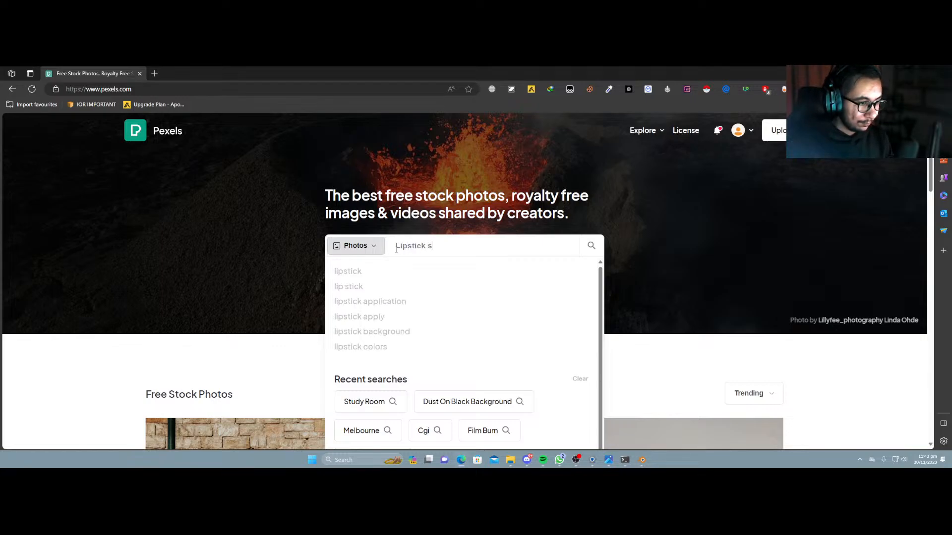
pyautogui.write('t')
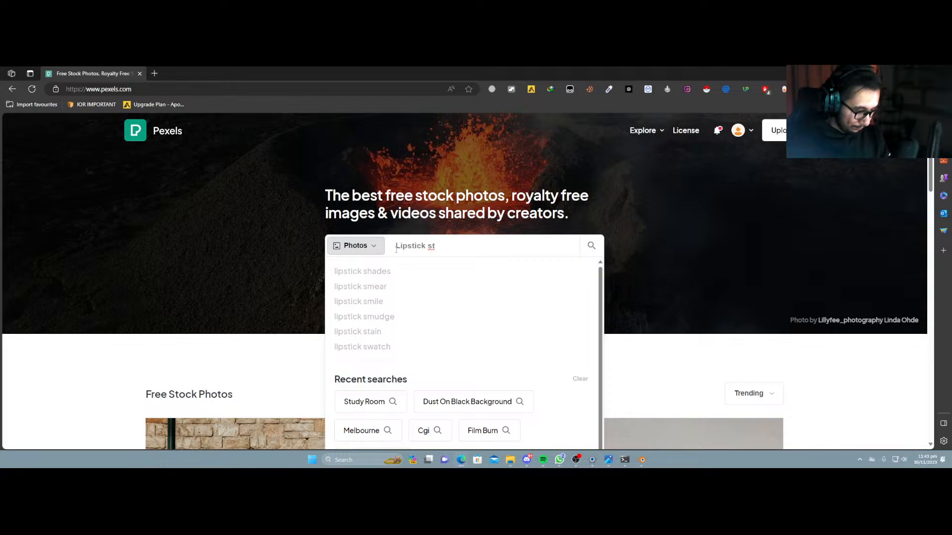
pyautogui.write('reaks')
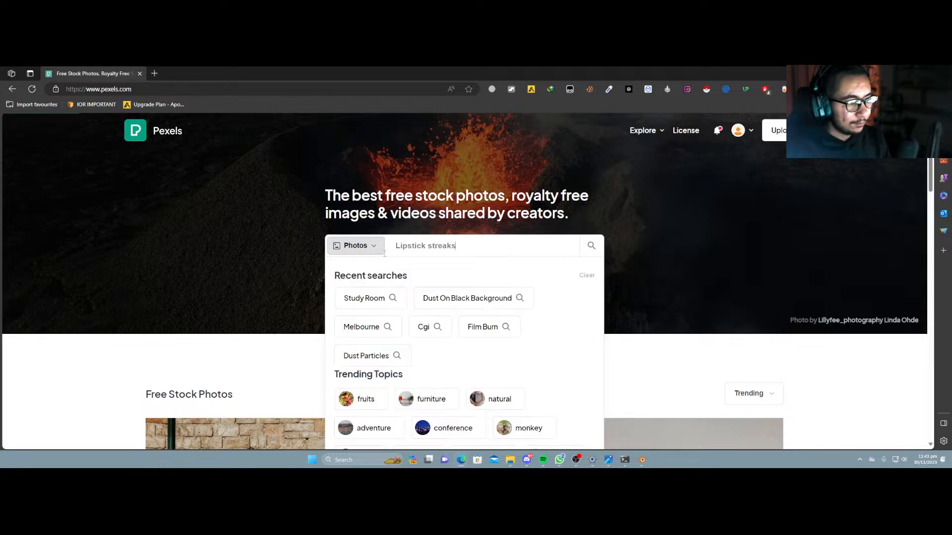
pyautogui.press('Return')
pyautogui.scroll(-3, 290, 248)
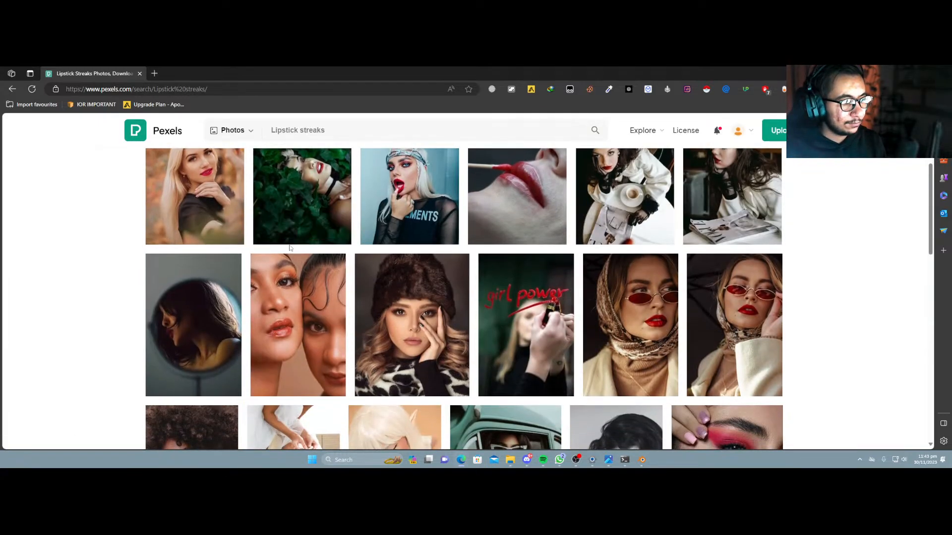
pyautogui.scroll(-1, 290, 248)
# Go to Google and search for "lipstick streaks png".
pyautogui.click(216, 90)
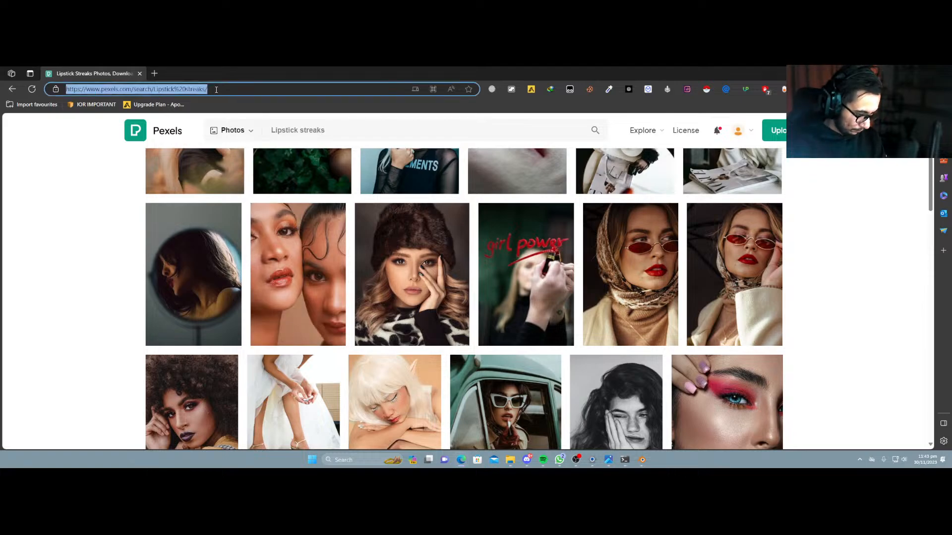
pyautogui.write('goo')
pyautogui.press('Return')
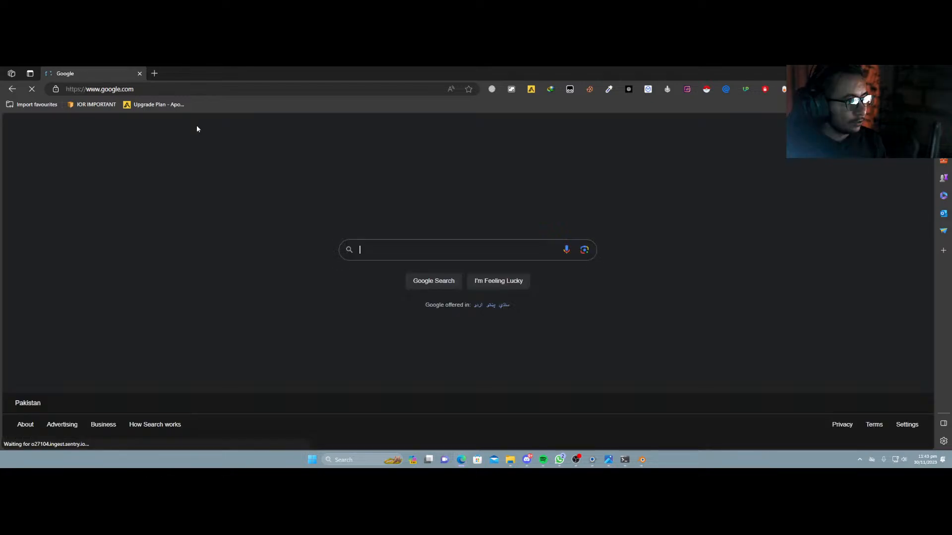
pyautogui.click(391, 250)
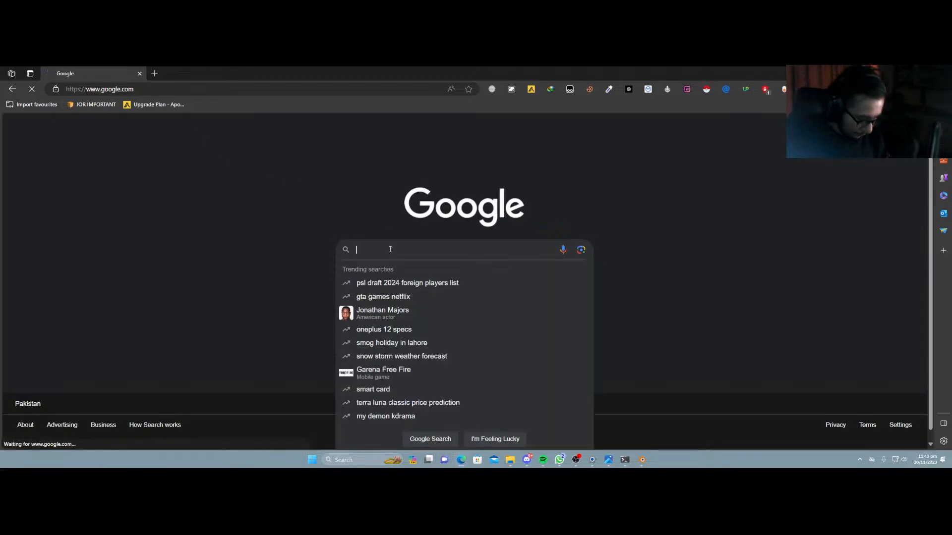
pyautogui.write('lips')
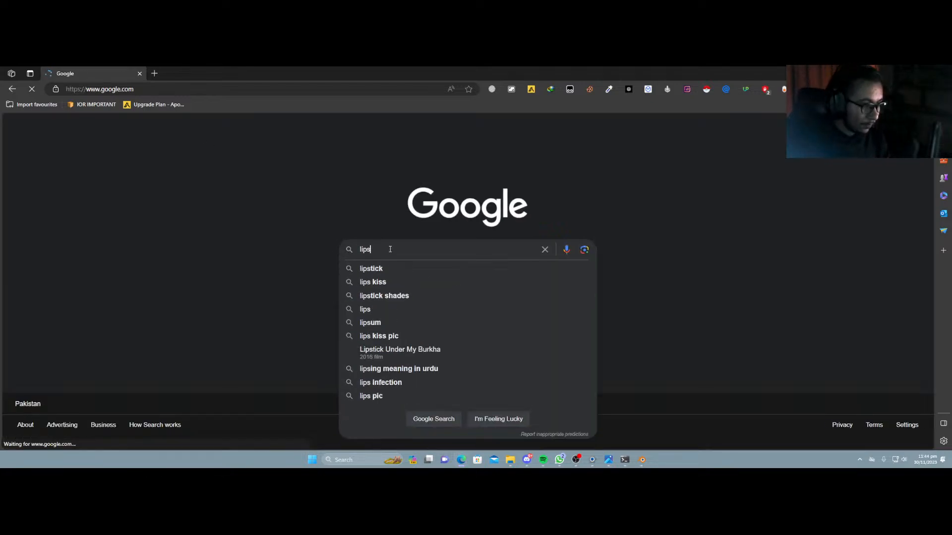
pyautogui.press('Down')
pyautogui.write('streaks')
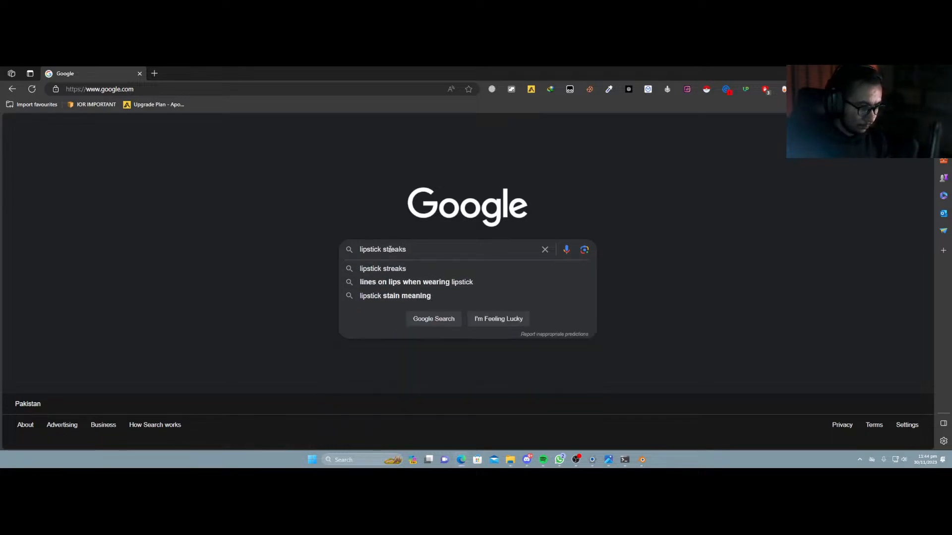
pyautogui.write(' png')
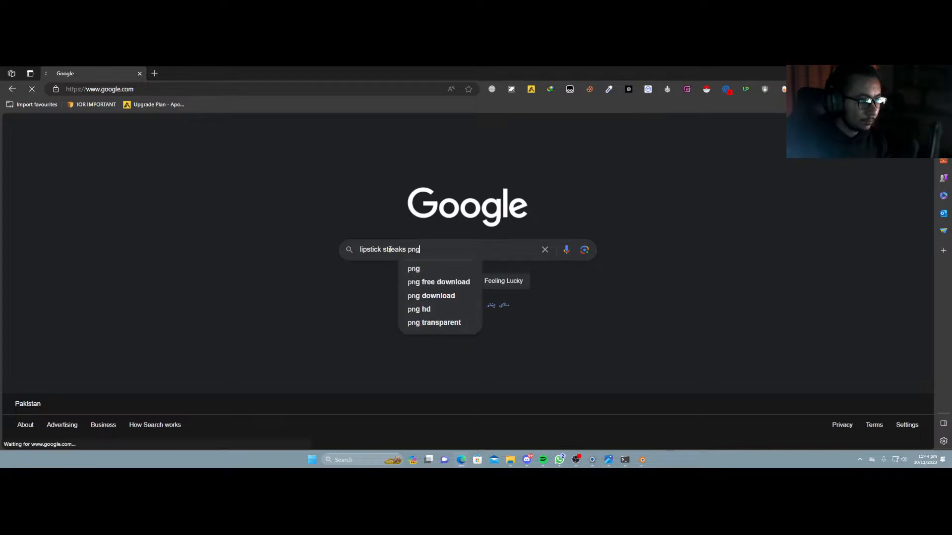
pyautogui.press('Return')
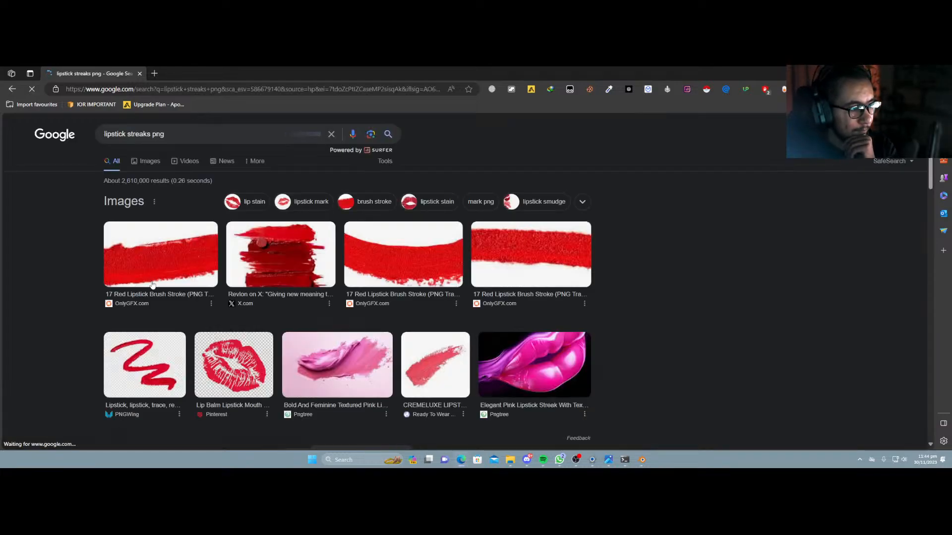
# Browse the Google results for lipstick stroke images that resemble the smears in the reference photo.
pyautogui.scroll(-1, 256, 272)
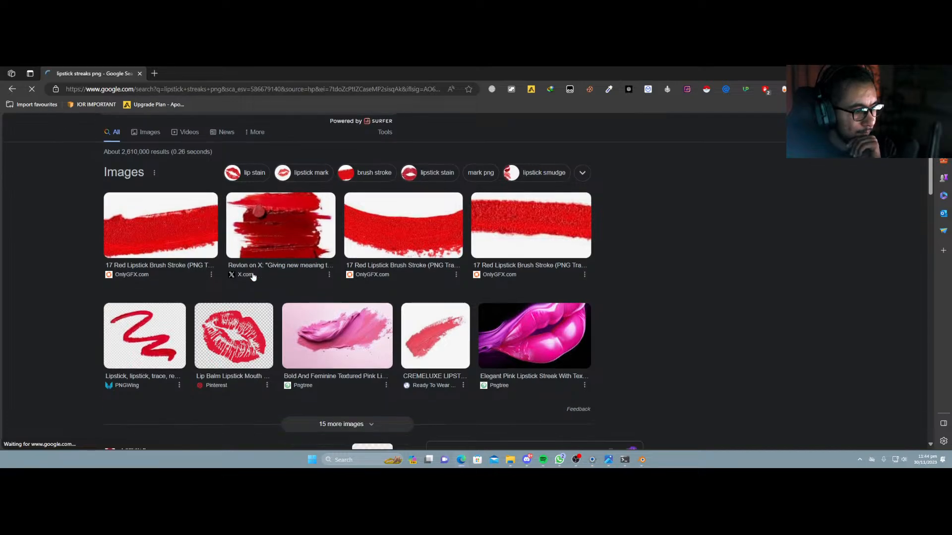
pyautogui.scroll(-4, 253, 272)
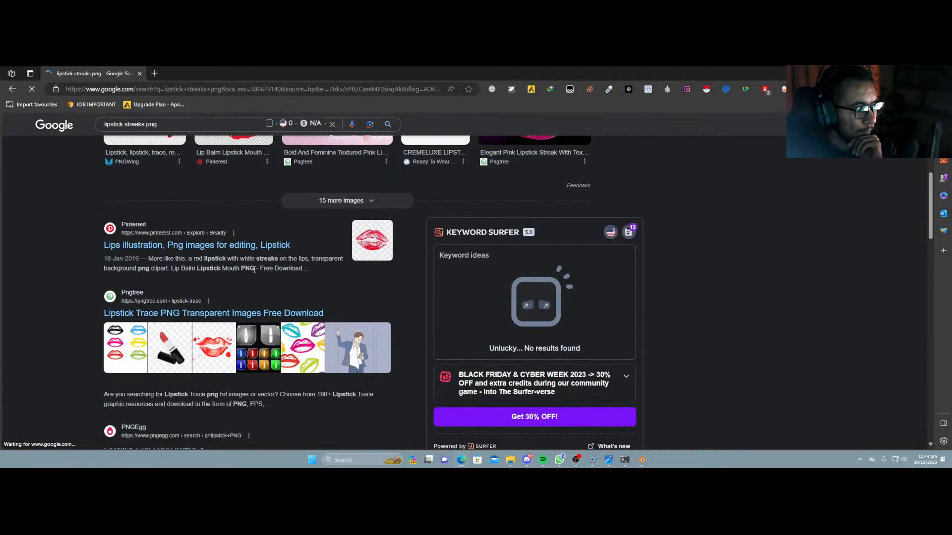
pyautogui.scroll(-8, 239, 281)
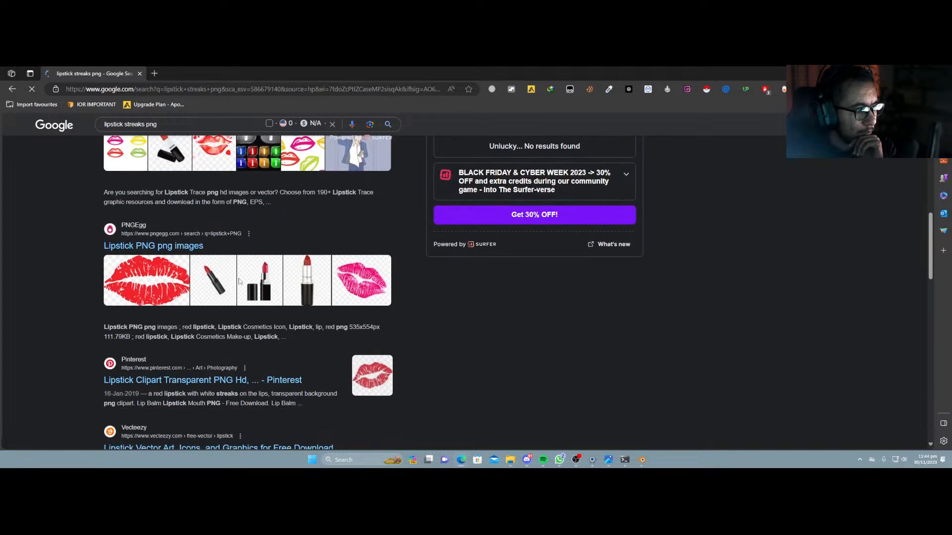
pyautogui.scroll(-4, 236, 285)
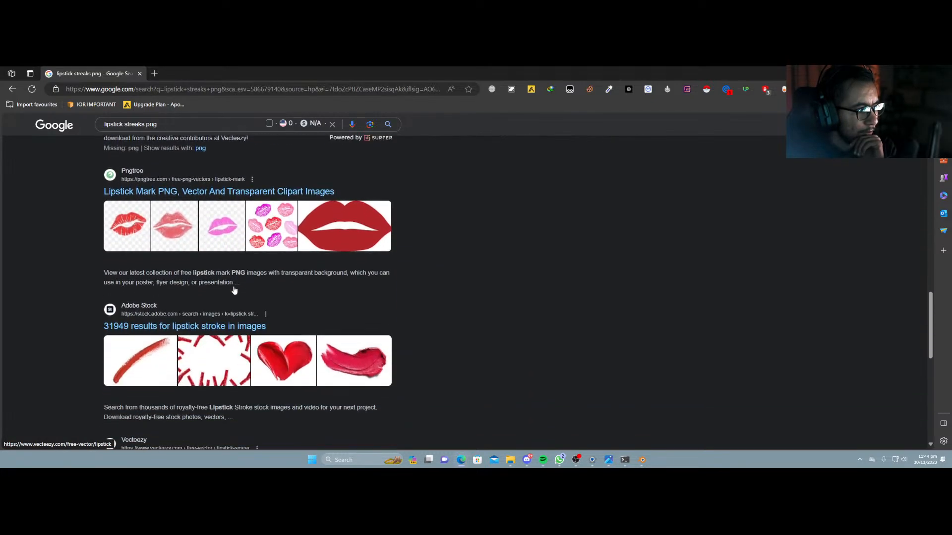
pyautogui.scroll(-2, 139, 371)
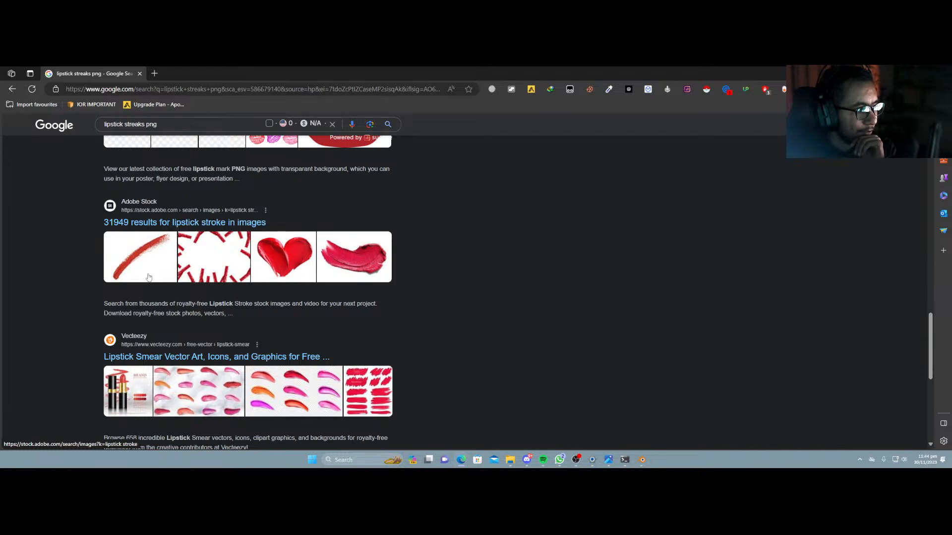
pyautogui.scroll(-1, 148, 277)
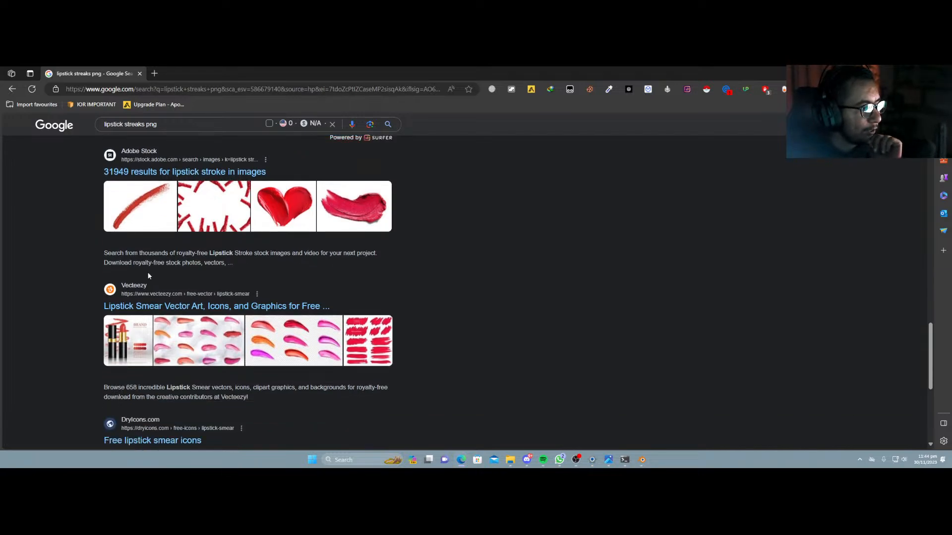
# Open the DryIcons "Free lipstick smear icons" result from the Google search results.
pyautogui.scroll(-3, 147, 273)
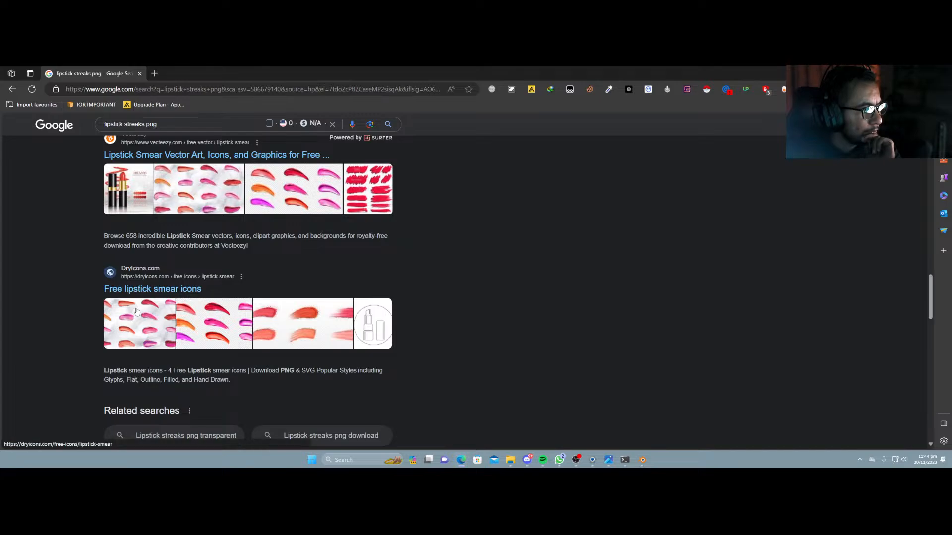
pyautogui.scroll(-1, 136, 311)
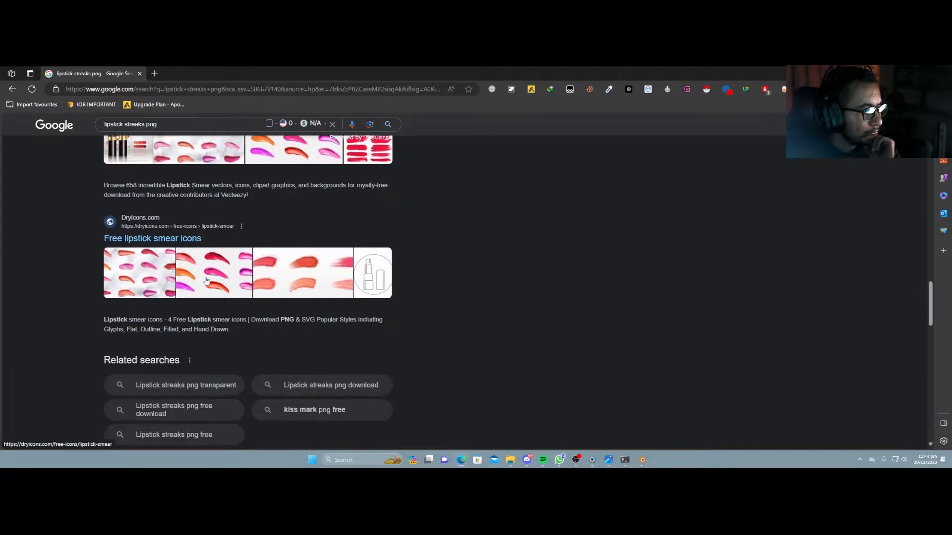
pyautogui.click(292, 275)
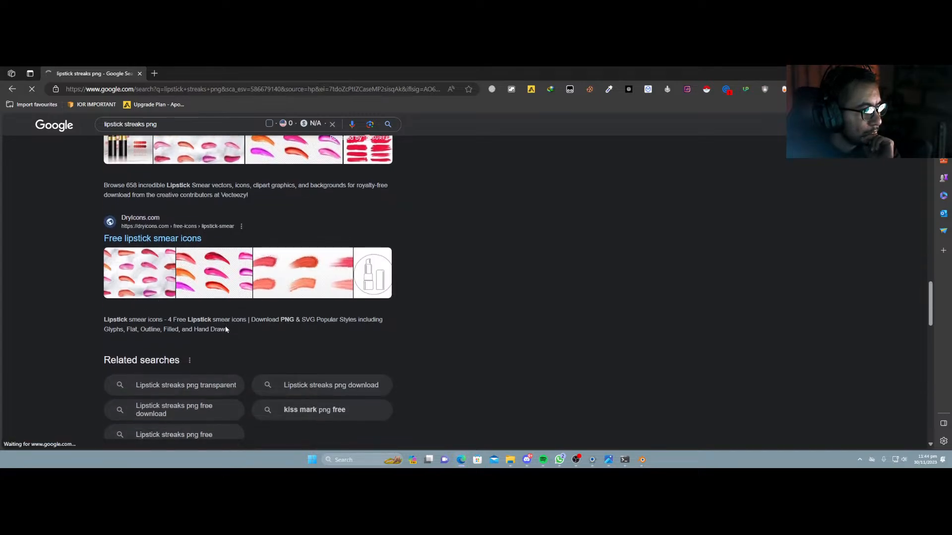
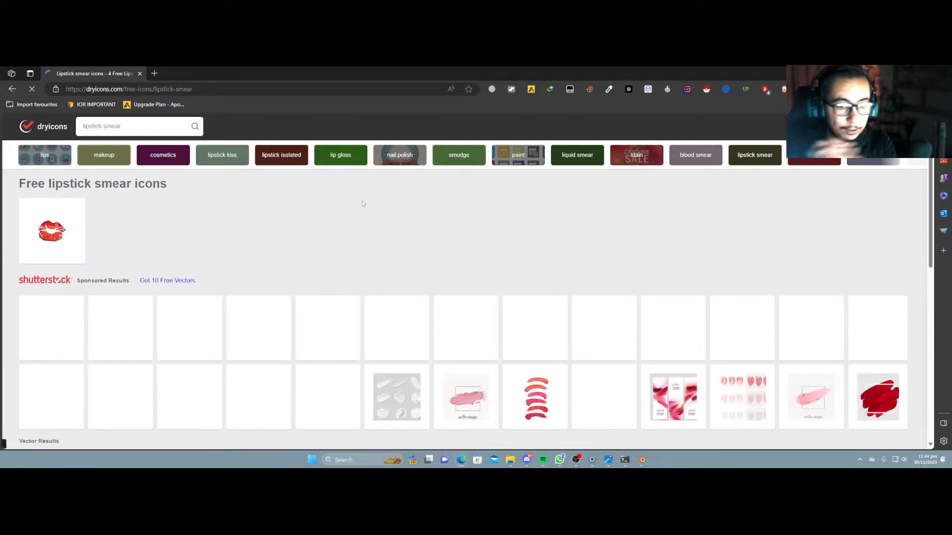
# Open the pink brush stroke among the Shutterstock sponsored results, inspect its page, and return to the DryIcons results.
pyautogui.scroll(-1, 368, 208)
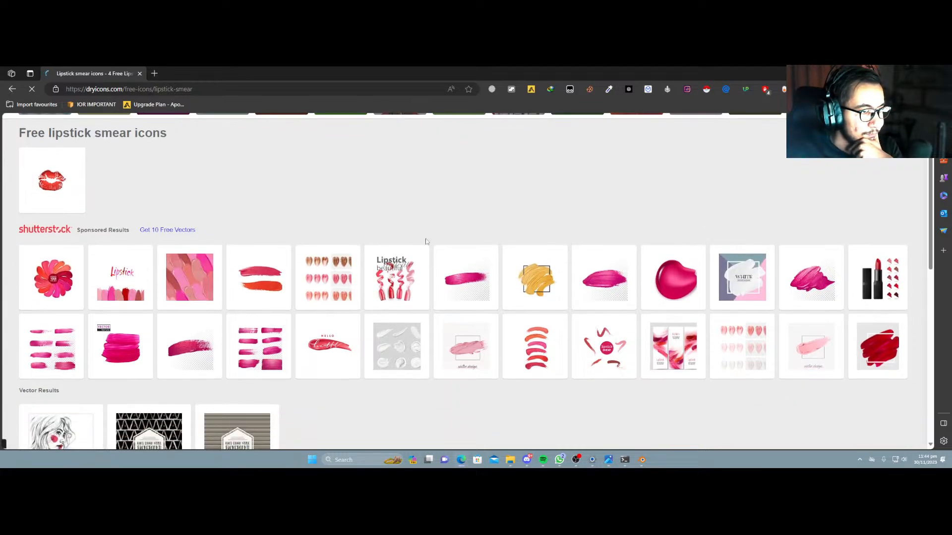
pyautogui.click(463, 287)
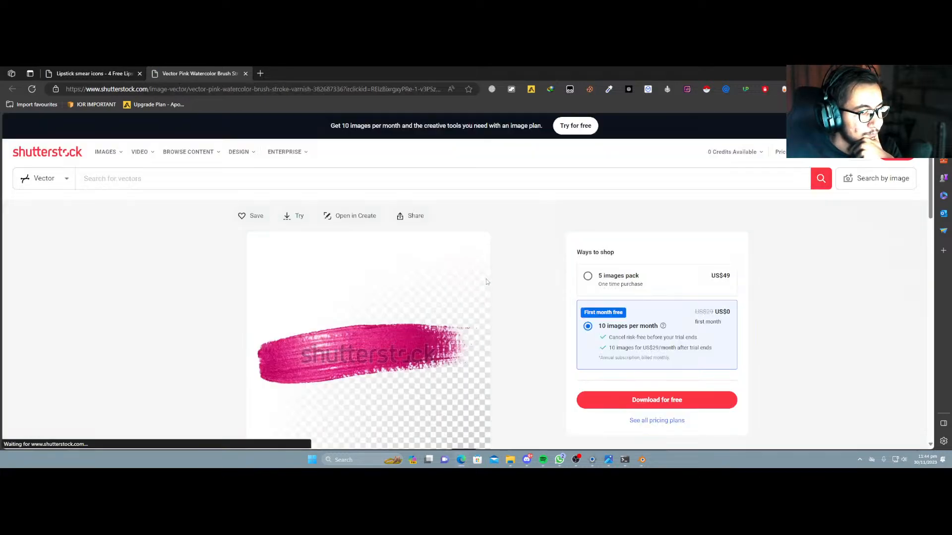
pyautogui.scroll(-3, 486, 282)
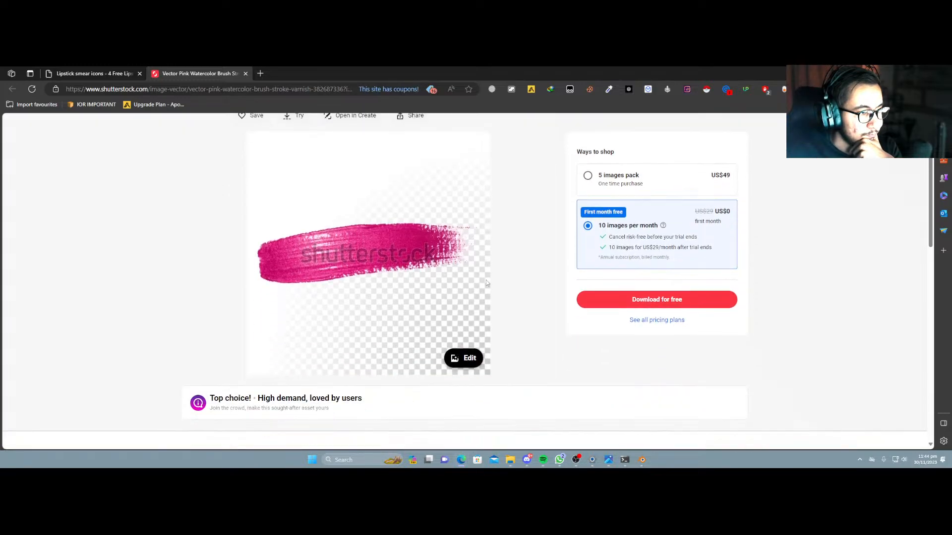
pyautogui.scroll(3, 529, 282)
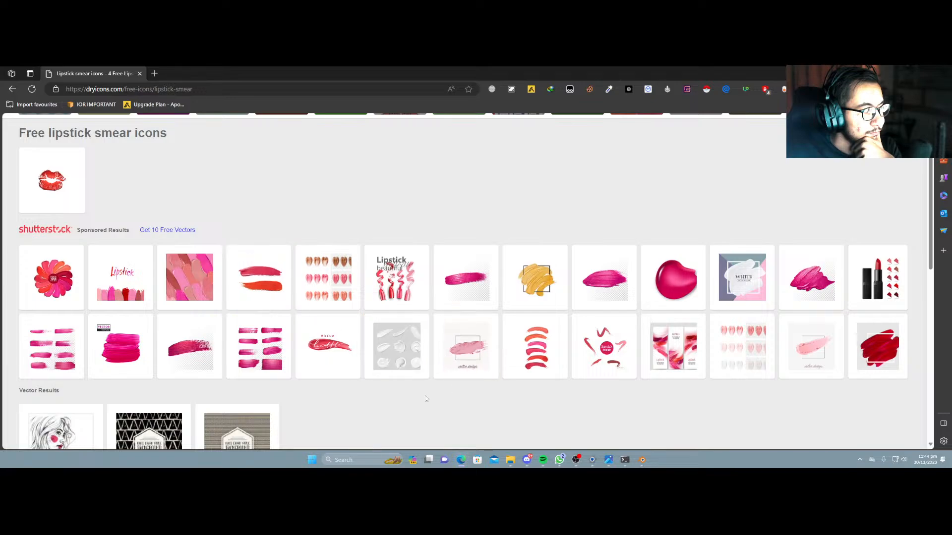
# Look through the Vecteezy "similar lipstick smear images" on the DryIcons page for a usable smear.
pyautogui.scroll(-5, 425, 395)
pyautogui.scroll(-2, 373, 338)
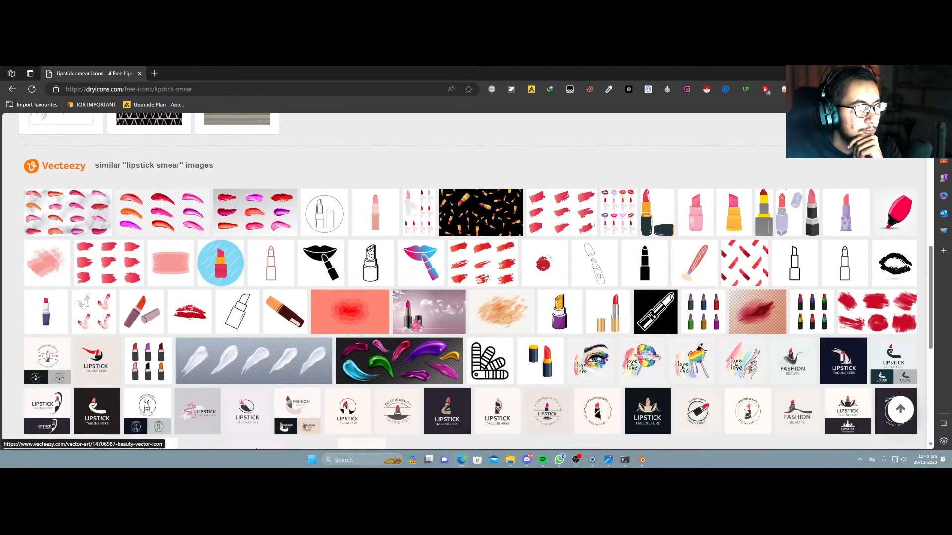
pyautogui.scroll(-1, 539, 302)
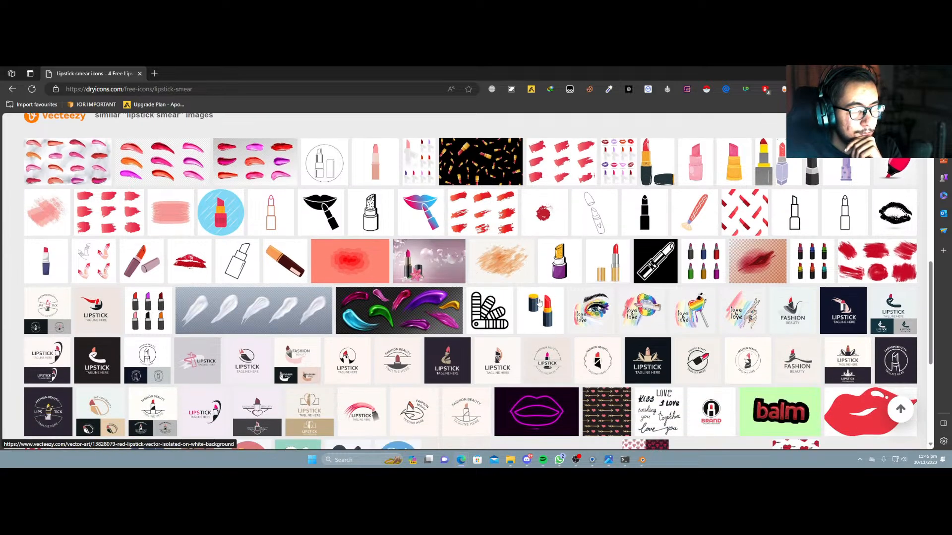
pyautogui.scroll(-1, 539, 301)
pyautogui.scroll(-2, 540, 302)
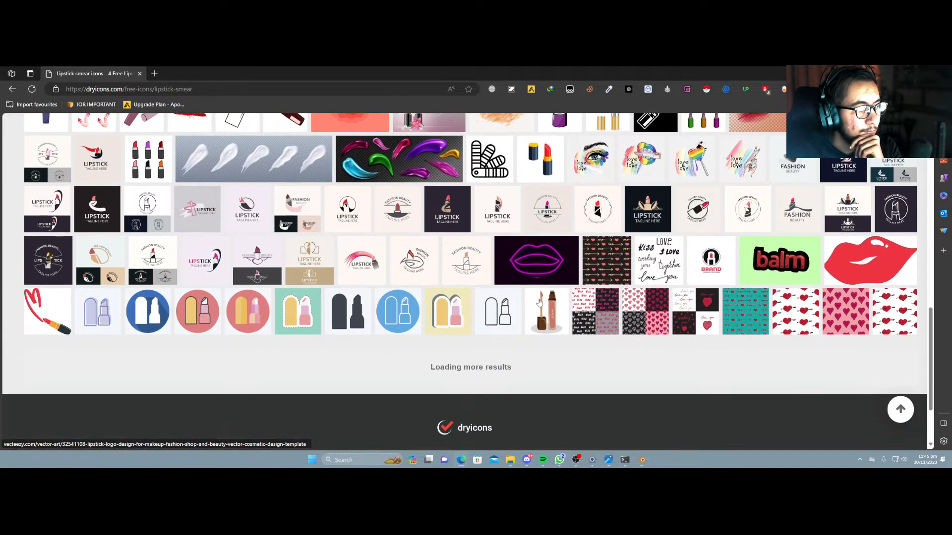
pyautogui.scroll(-2, 539, 302)
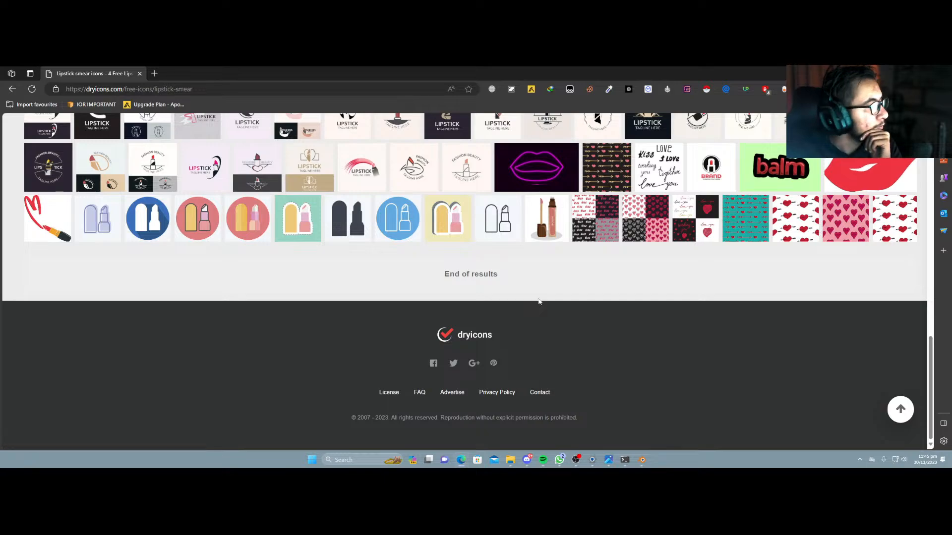
pyautogui.scroll(3, 539, 302)
pyautogui.scroll(-2, 474, 349)
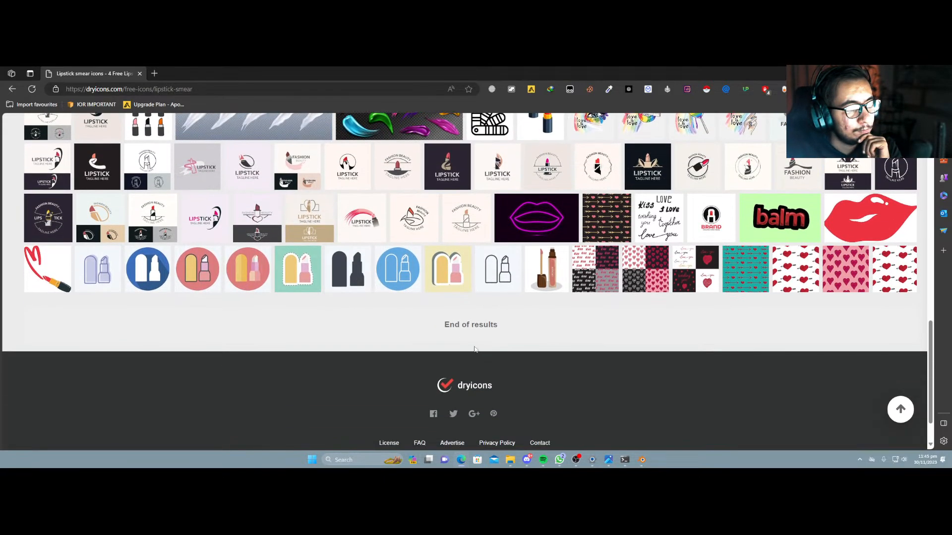
pyautogui.scroll(5, 474, 327)
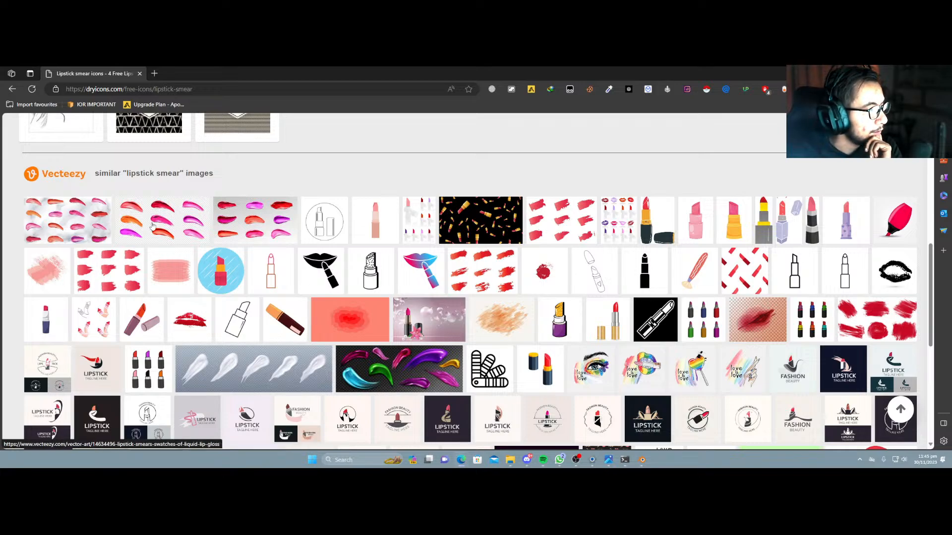
# Open the Vecteezy image of nine lipstick swatches on a transparent background and compare it with the "Users Also Viewed" images.
pyautogui.click(251, 221)
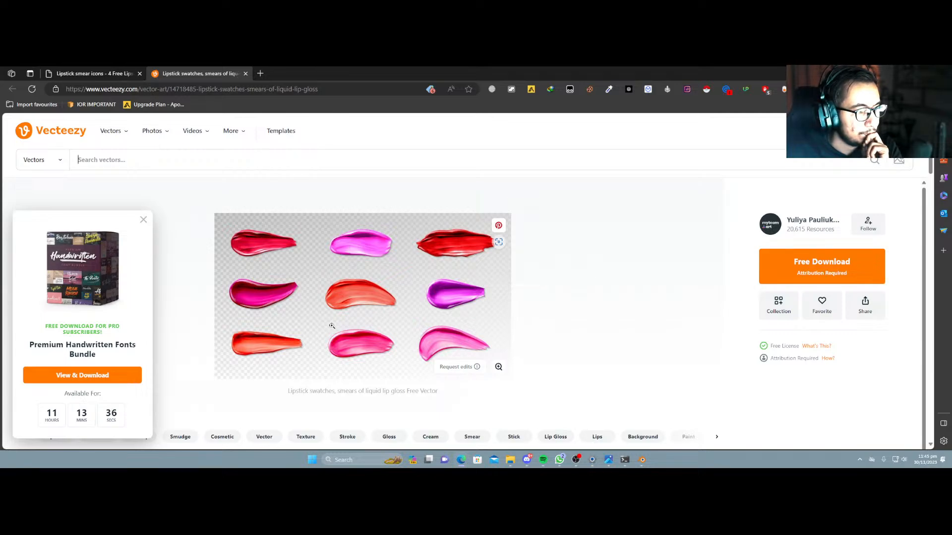
pyautogui.scroll(-5, 332, 326)
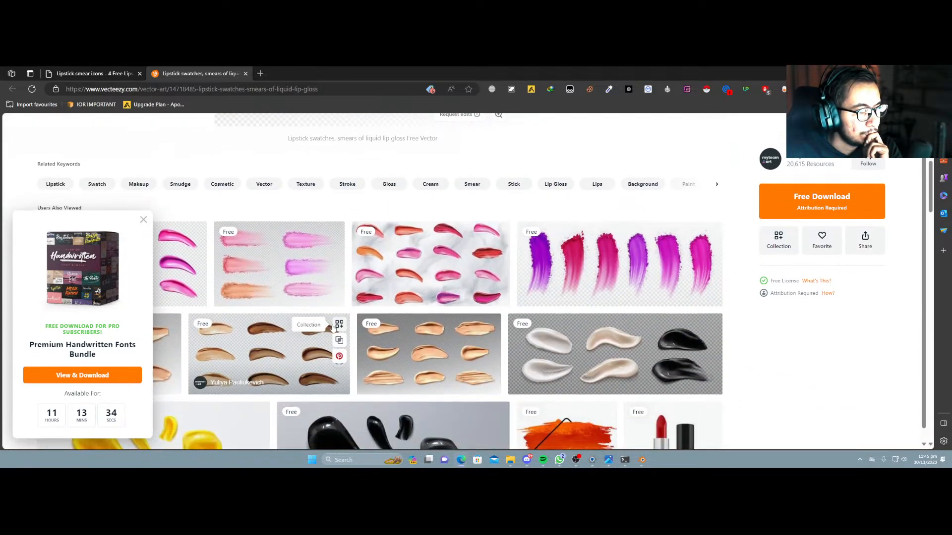
pyautogui.scroll(-1, 332, 326)
pyautogui.scroll(-1, 333, 327)
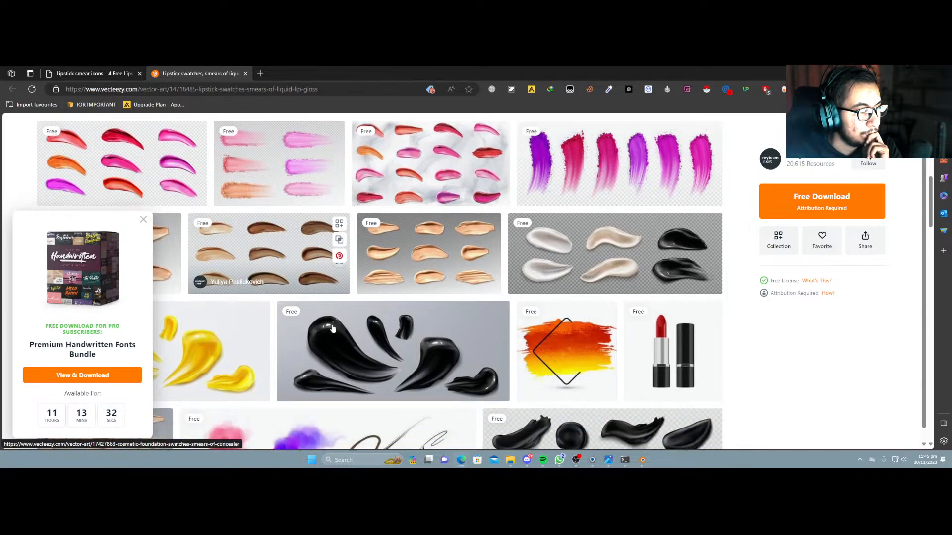
pyautogui.scroll(1, 333, 329)
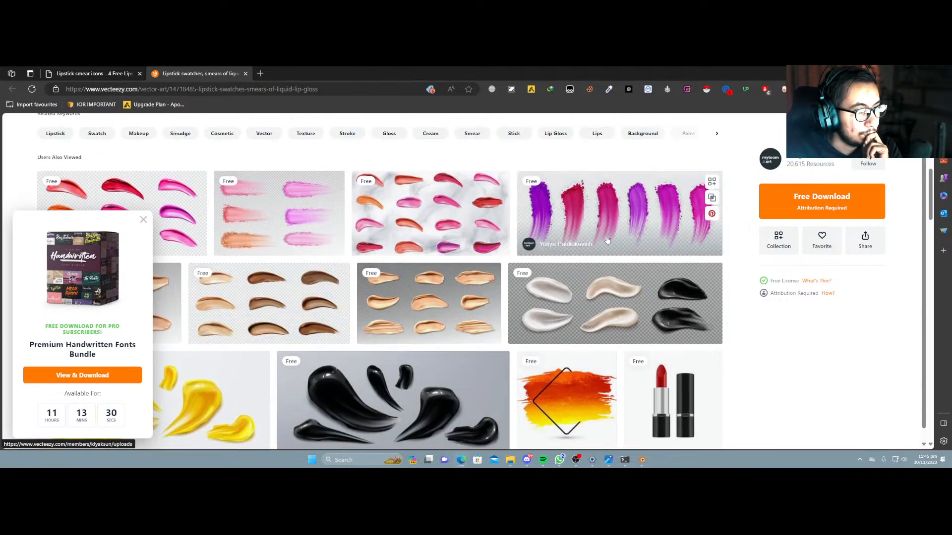
pyautogui.scroll(-4, 507, 339)
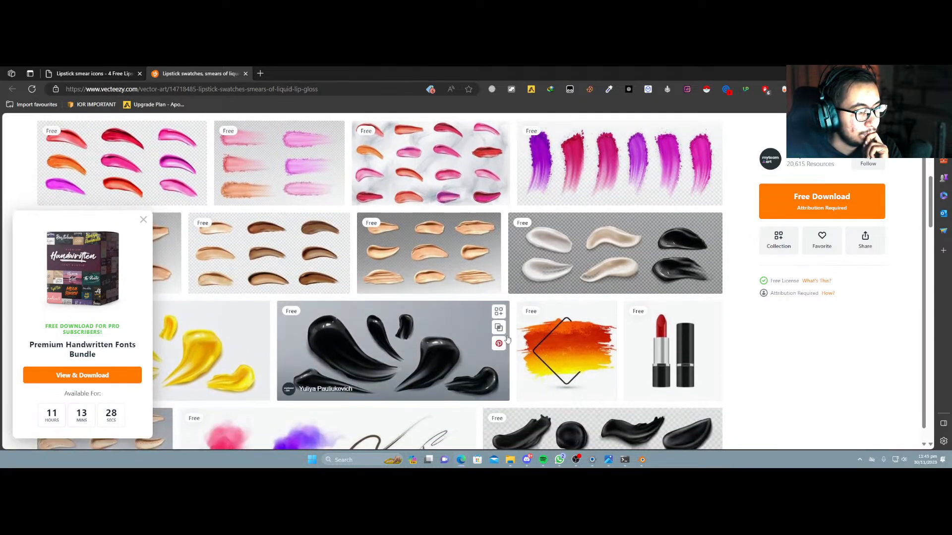
pyautogui.scroll(3, 508, 337)
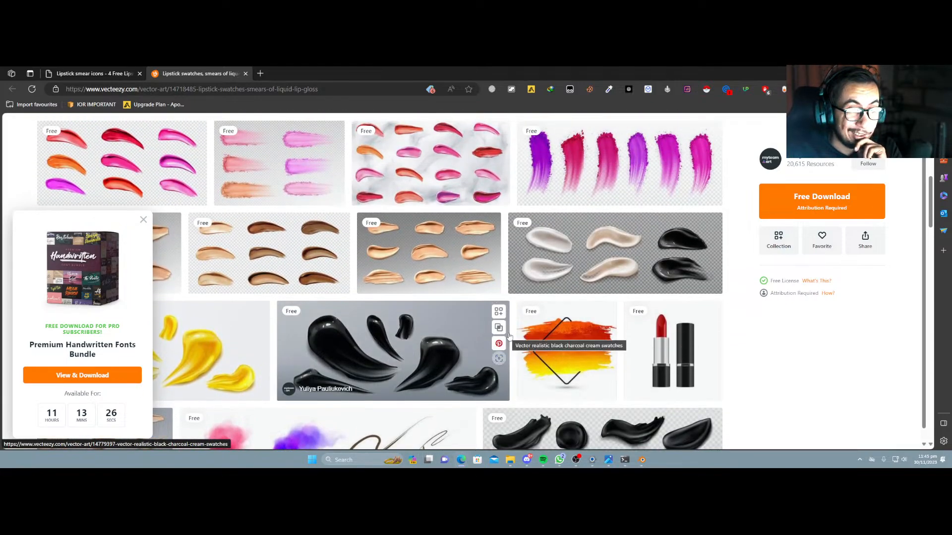
pyautogui.scroll(5, 510, 336)
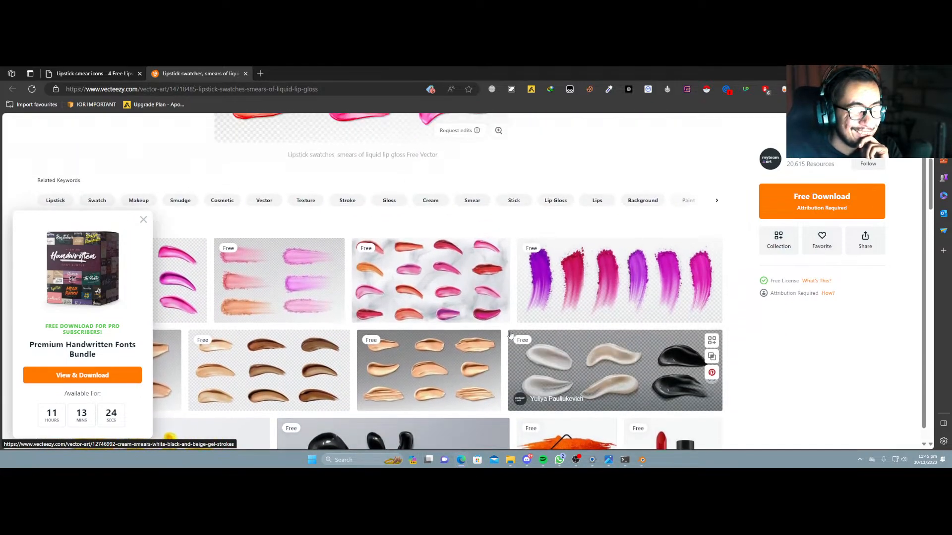
pyautogui.scroll(2, 510, 336)
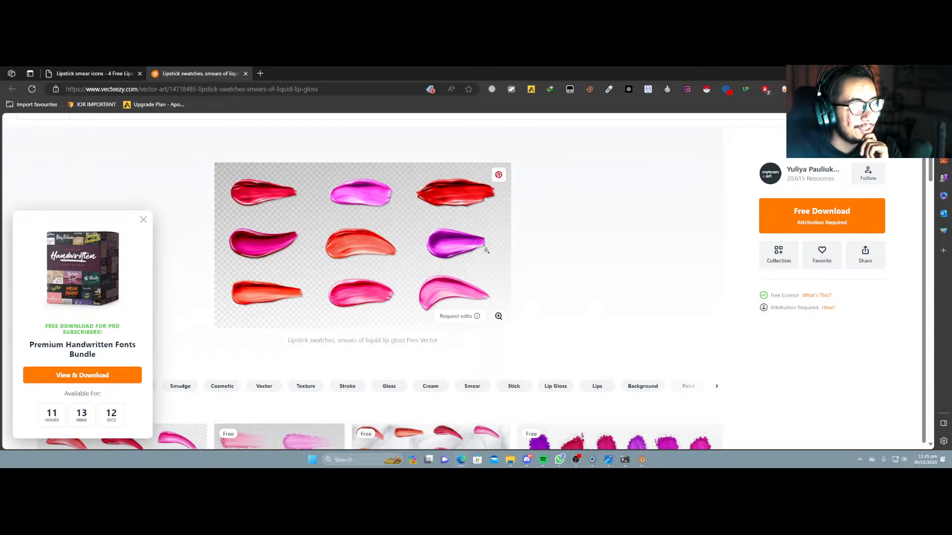
# Browse all the related images on the Vecteezy swatches page for lipstick smears resembling the reference photo.
pyautogui.scroll(-5, 565, 298)
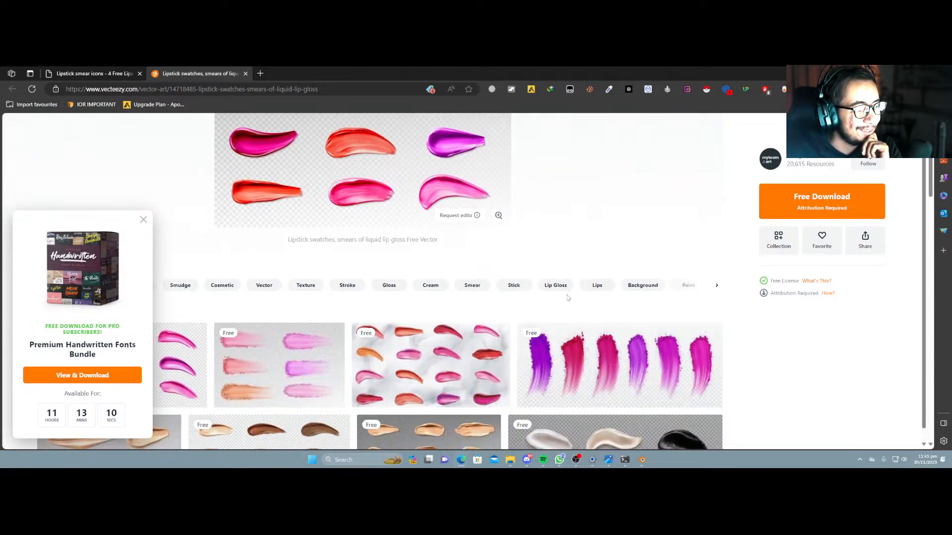
pyautogui.scroll(-2, 567, 301)
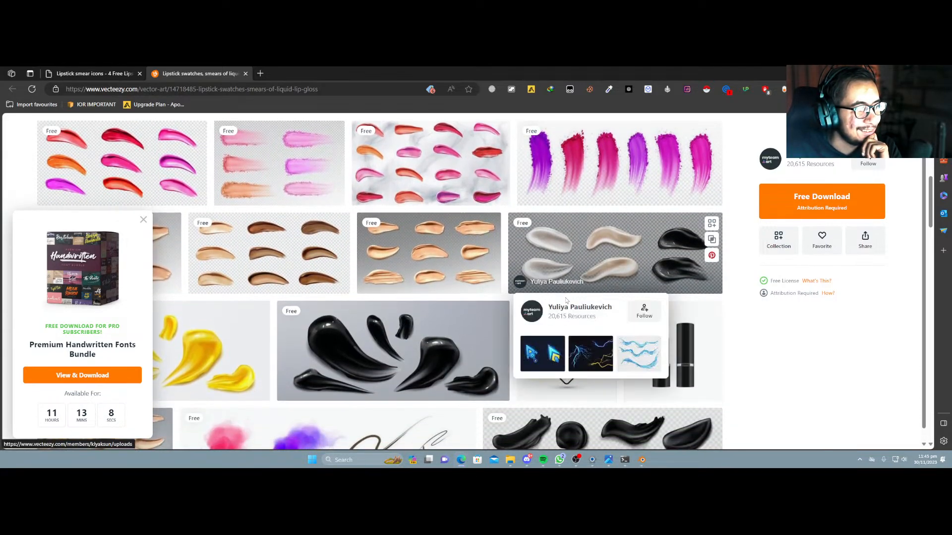
pyautogui.scroll(-4, 565, 301)
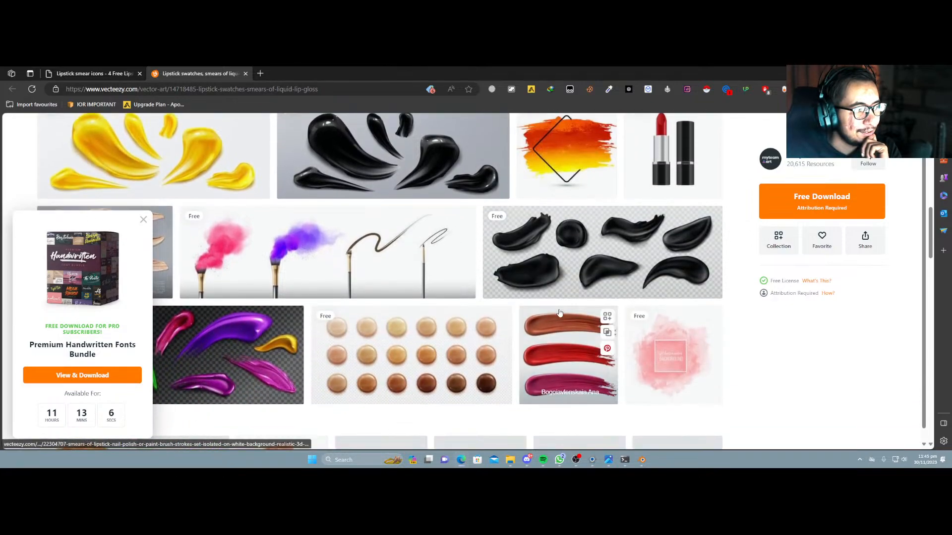
pyautogui.scroll(2, 559, 314)
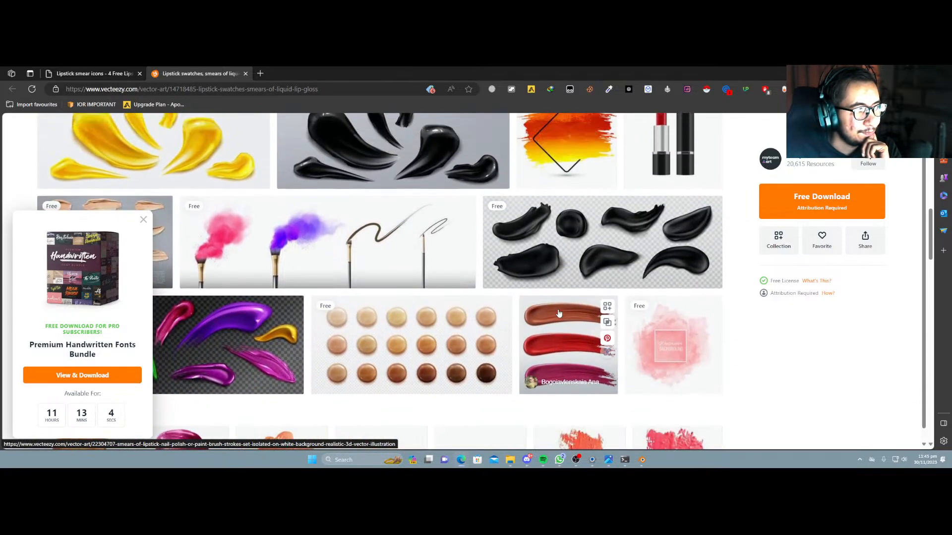
pyautogui.scroll(-4, 557, 316)
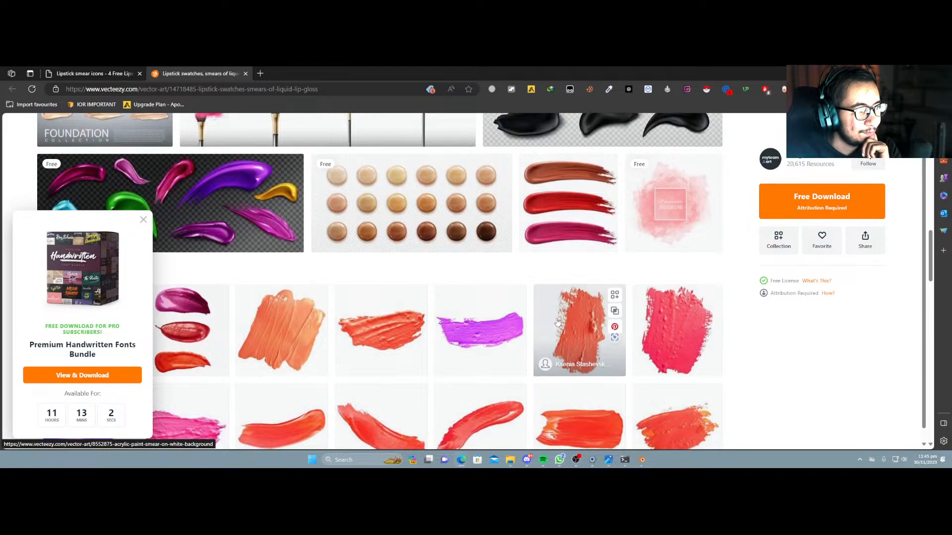
pyautogui.scroll(-2, 557, 322)
pyautogui.scroll(-2, 557, 322)
pyautogui.scroll(-2, 557, 322)
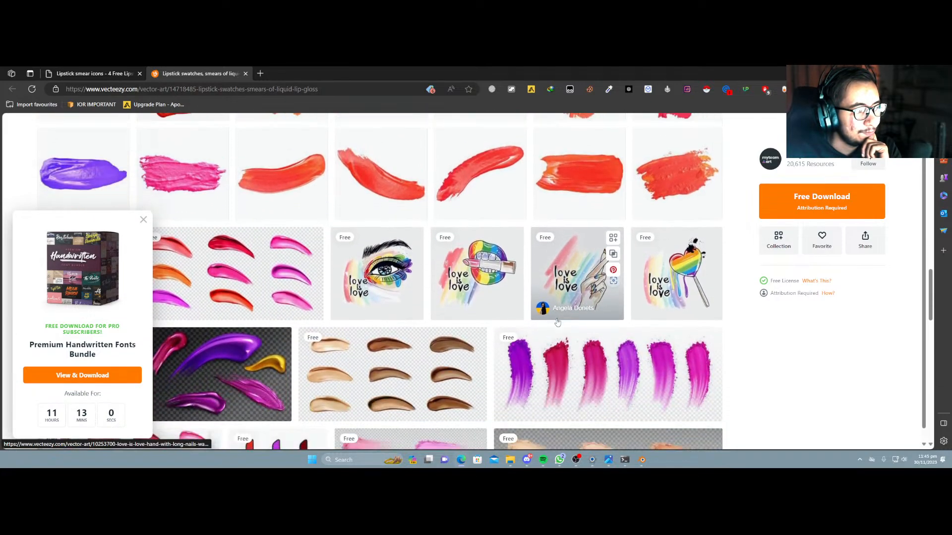
pyautogui.scroll(-2, 557, 323)
pyautogui.scroll(-2, 549, 325)
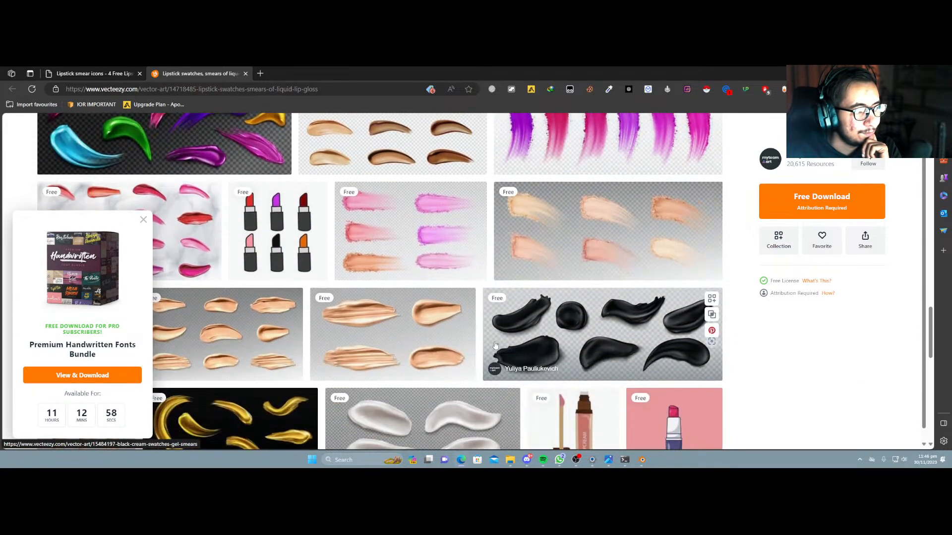
pyautogui.scroll(-2, 404, 278)
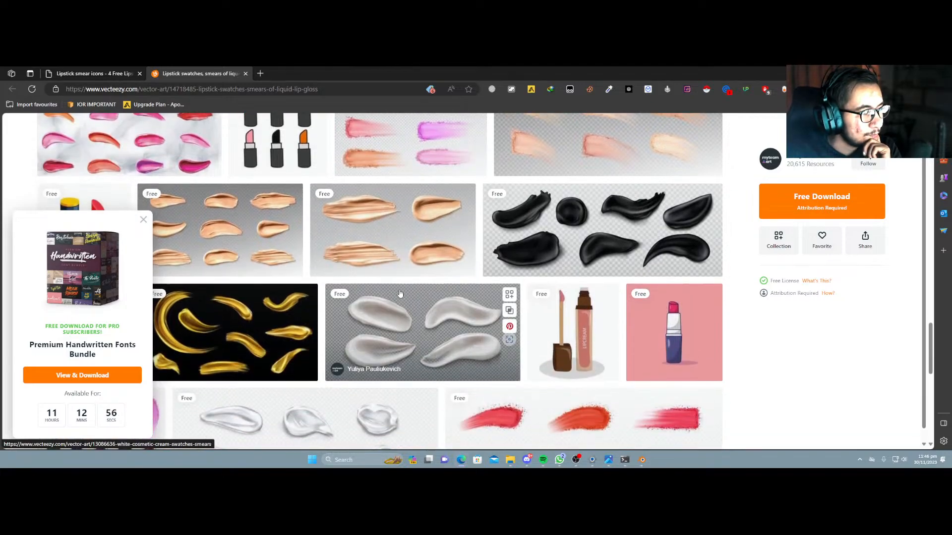
pyautogui.scroll(-2, 400, 290)
pyautogui.scroll(-4, 399, 293)
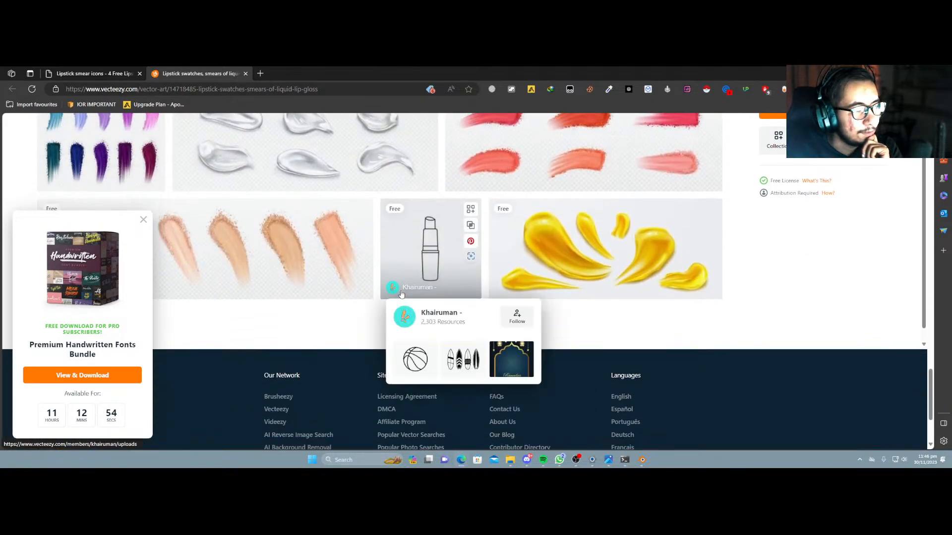
pyautogui.scroll(-2, 593, 279)
# Switch to Blender and add a second plane mesh over the ground plane.
pyautogui.hotkey('alt', 'Tab')
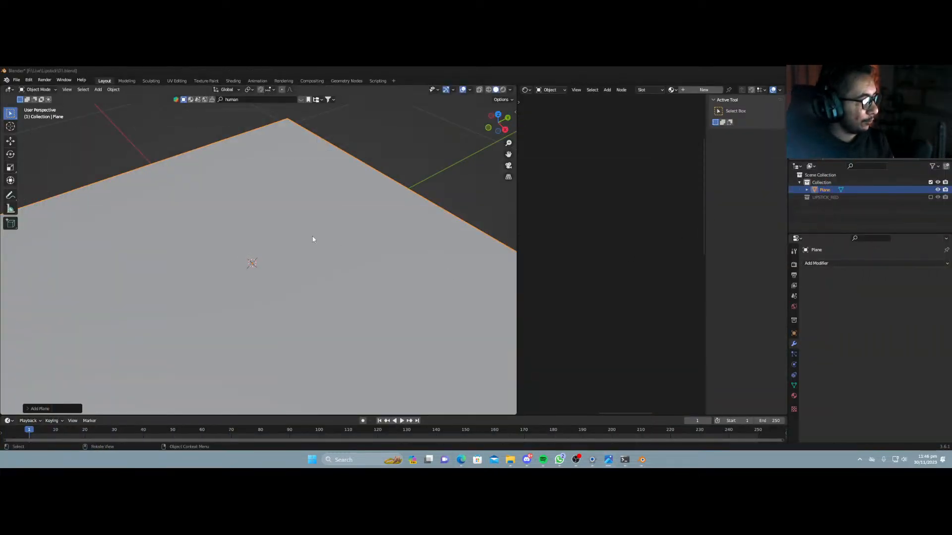
pyautogui.scroll(-2, 248, 272)
pyautogui.moveTo(249, 281); pyautogui.dragTo(282, 282, button='middle')
pyautogui.hotkey('shift', 'a')
pyautogui.moveTo(281, 282)
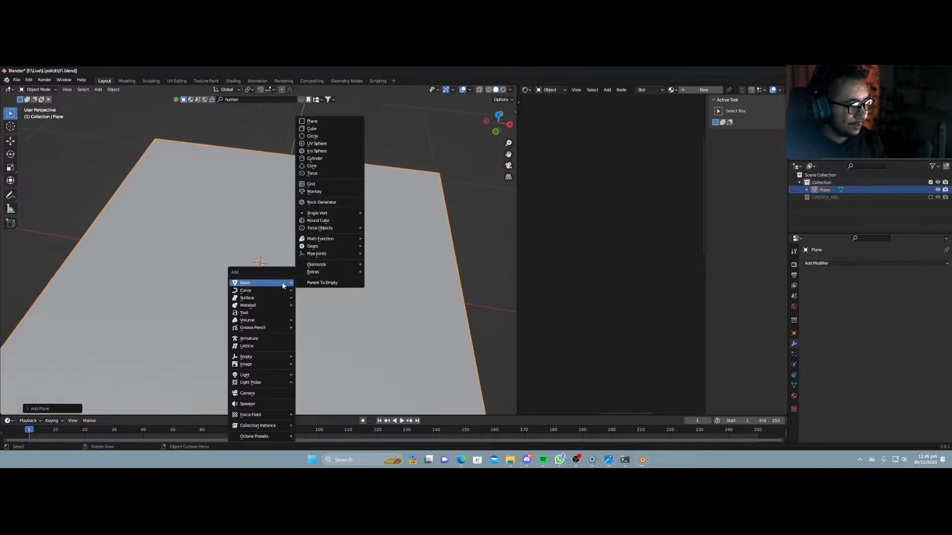
pyautogui.click(322, 124)
pyautogui.moveTo(376, 318); pyautogui.dragTo(370, 291, button='middle')
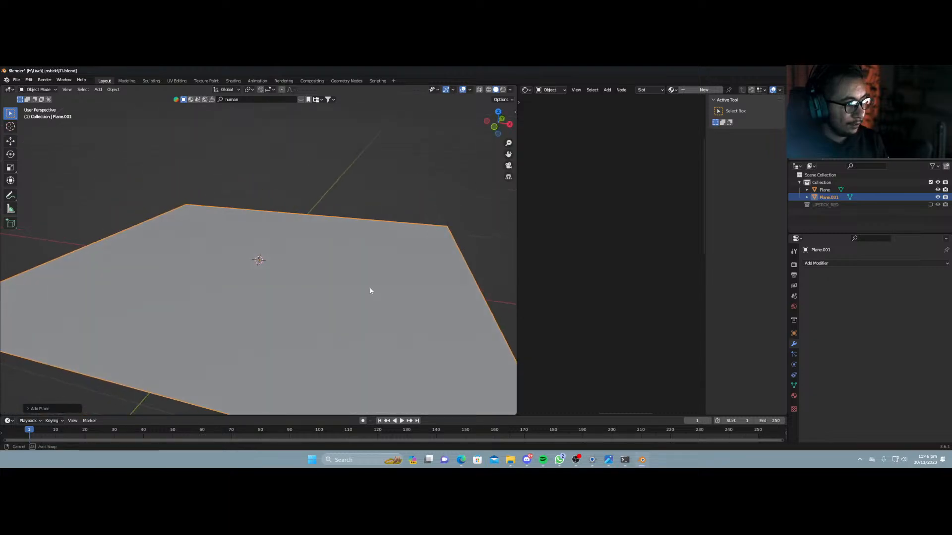
# Raise the second plane above the ground plane along Z and narrow it along Y into a long strip.
pyautogui.press('g')
pyautogui.press('z')
pyautogui.click(416, 302)
pyautogui.press('s')
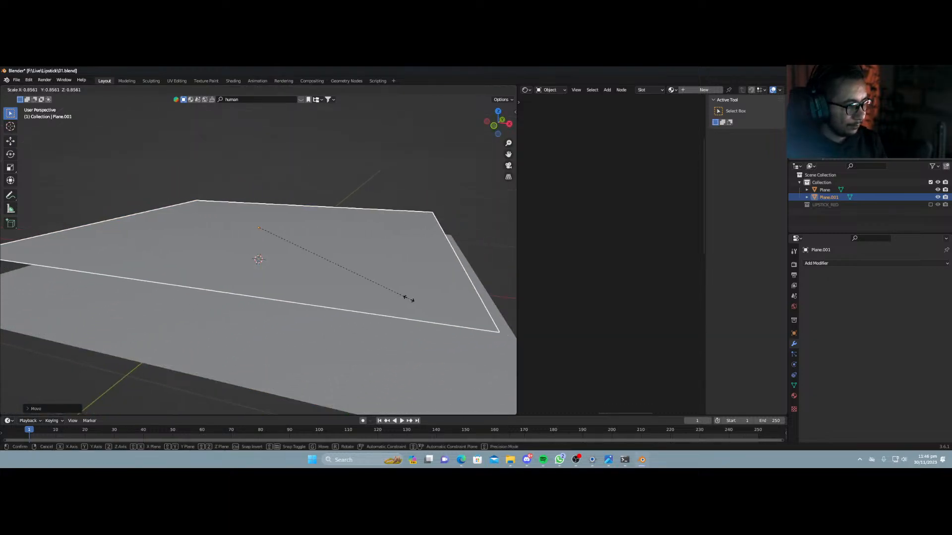
pyautogui.press('y')
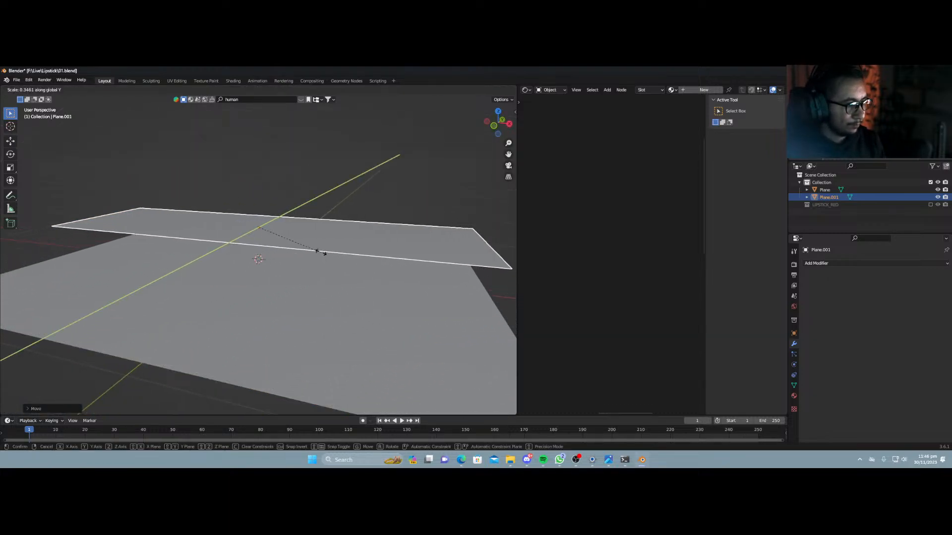
pyautogui.click(286, 231)
pyautogui.moveTo(286, 231); pyautogui.dragTo(155, 165, button='middle')
# Put the strip into Sculpt Mode with the Clay brush and enable dynamic topology.
pyautogui.click(40, 90)
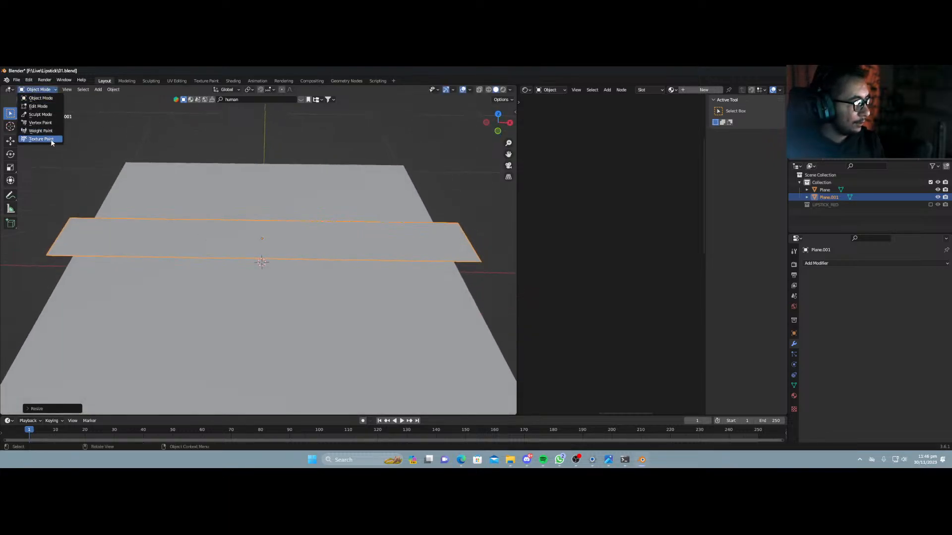
pyautogui.click(55, 116)
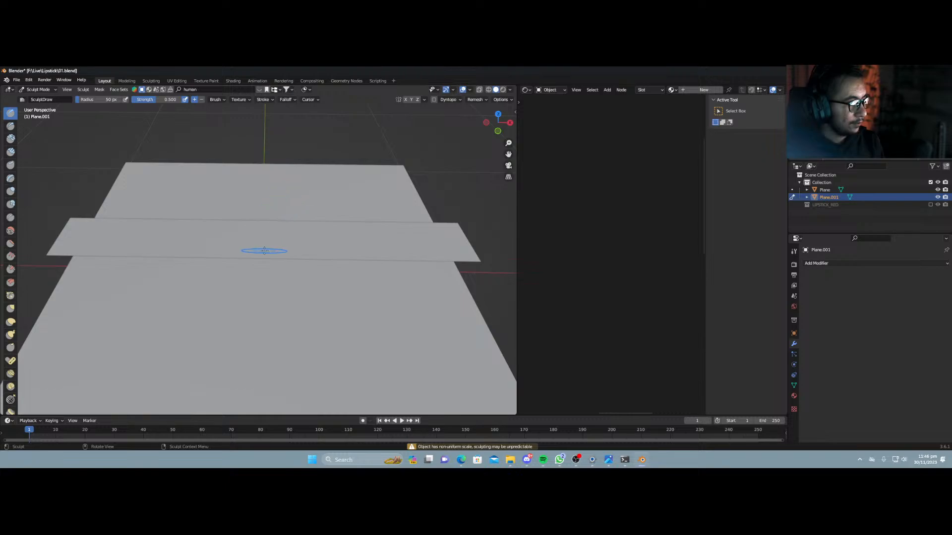
pyautogui.click(10, 139)
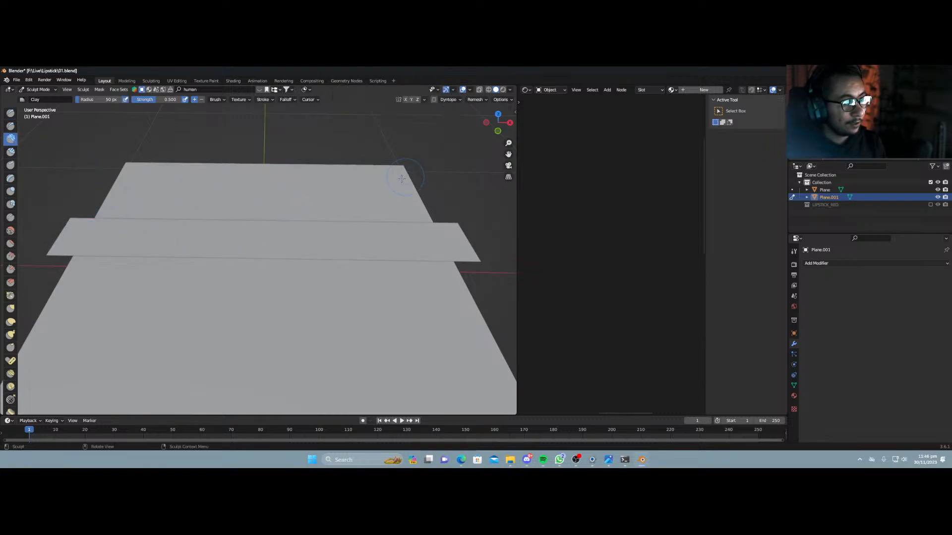
pyautogui.click(434, 101)
pyautogui.click(418, 118)
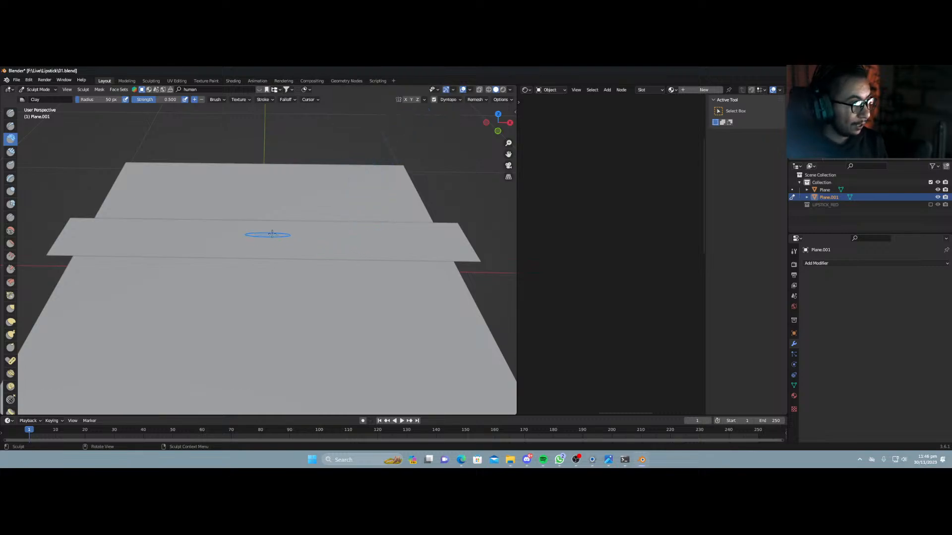
# Sculpt uneven clay streaks along the full length of the strip and save the file.
pyautogui.moveTo(202, 244); pyautogui.dragTo(202, 245)
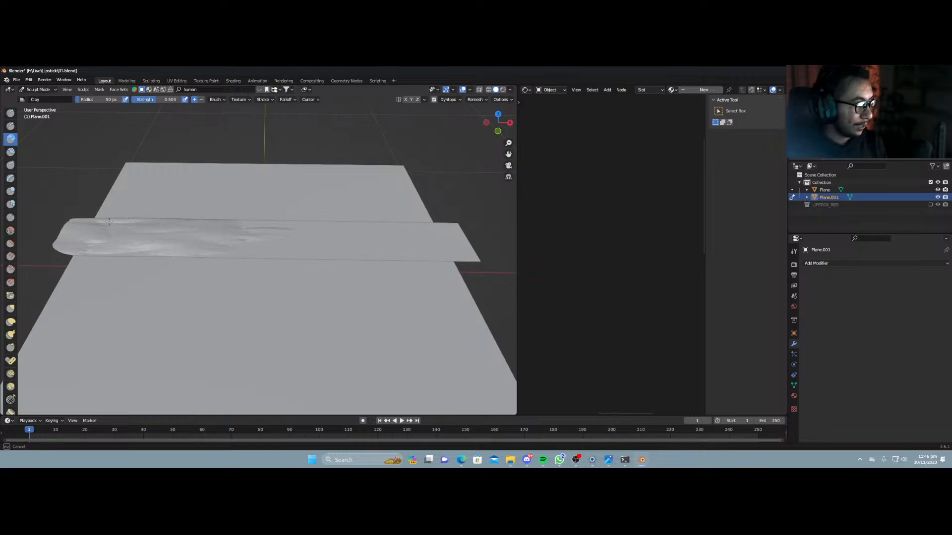
pyautogui.moveTo(76, 224); pyautogui.dragTo(204, 247)
pyautogui.hotkey('ctrl', 's')
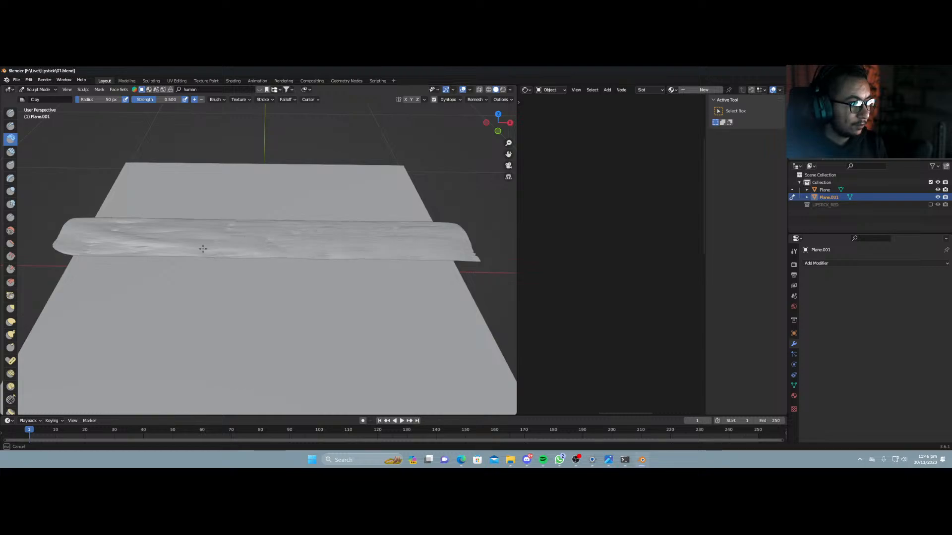
# Enlarge the Clay brush to a 137 px radius with 0.559 strength and build up more clay along the strip.
pyautogui.moveTo(201, 257)
pyautogui.mouseDown(button='middle')
pyautogui.moveTo(244, 262)
pyautogui.moveTo(278, 240)
pyautogui.moveTo(263, 225)
pyautogui.mouseUp(button='middle')
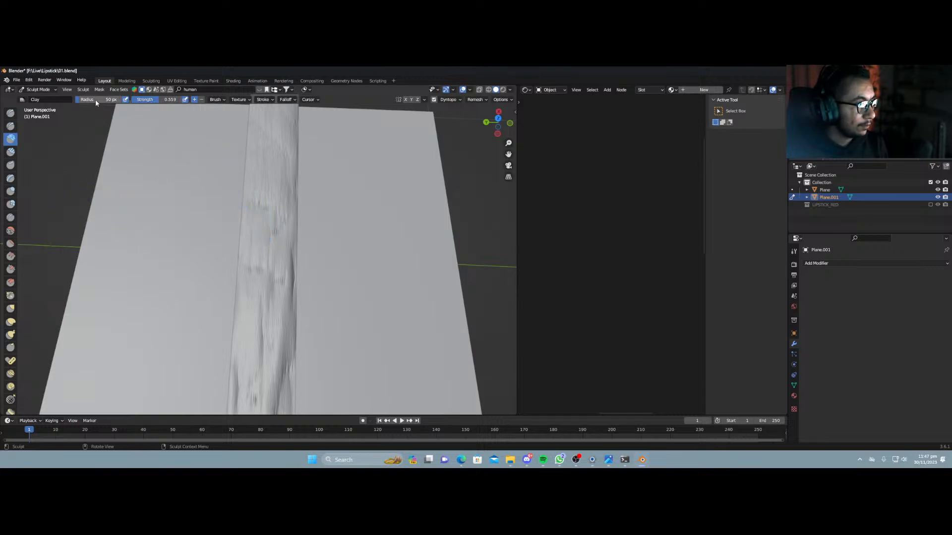
pyautogui.moveTo(97, 100); pyautogui.dragTo(119, 100)
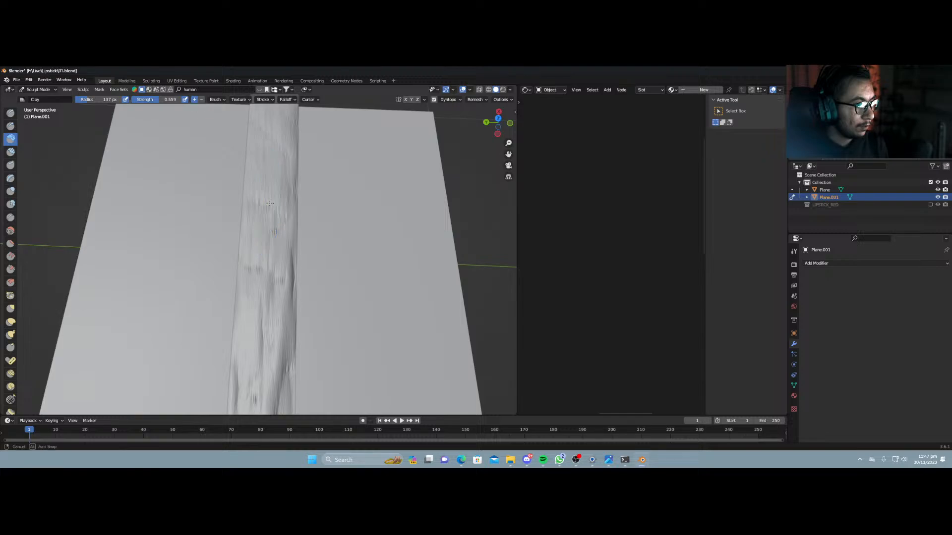
pyautogui.moveTo(267, 197); pyautogui.dragTo(268, 221, button='middle')
pyautogui.moveTo(264, 220)
pyautogui.mouseDown()
pyautogui.moveTo(205, 219)
pyautogui.moveTo(284, 222)
pyautogui.mouseUp()
pyautogui.moveTo(282, 223); pyautogui.dragTo(268, 256, button='middle')
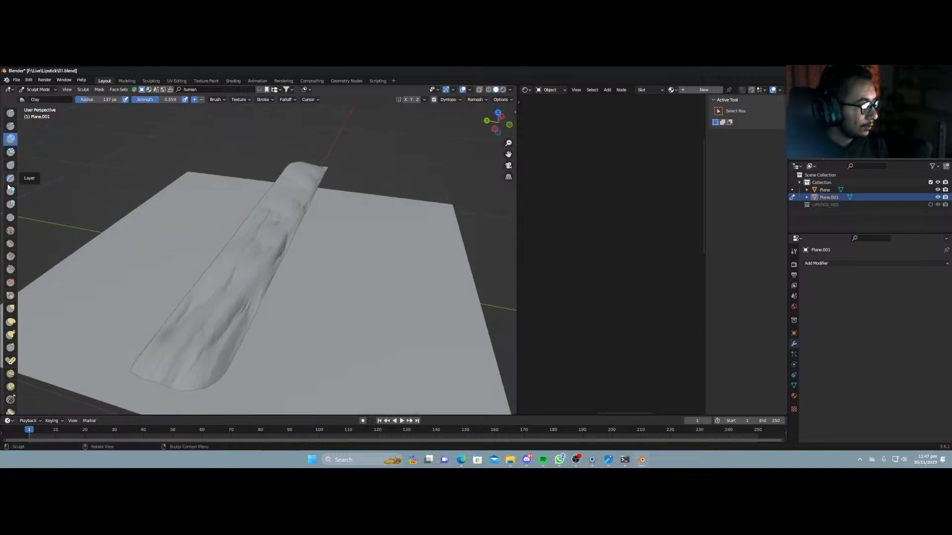
# Soften the sculpted ridges along the strip with the Smooth brush at 0.700 strength.
pyautogui.click(10, 231)
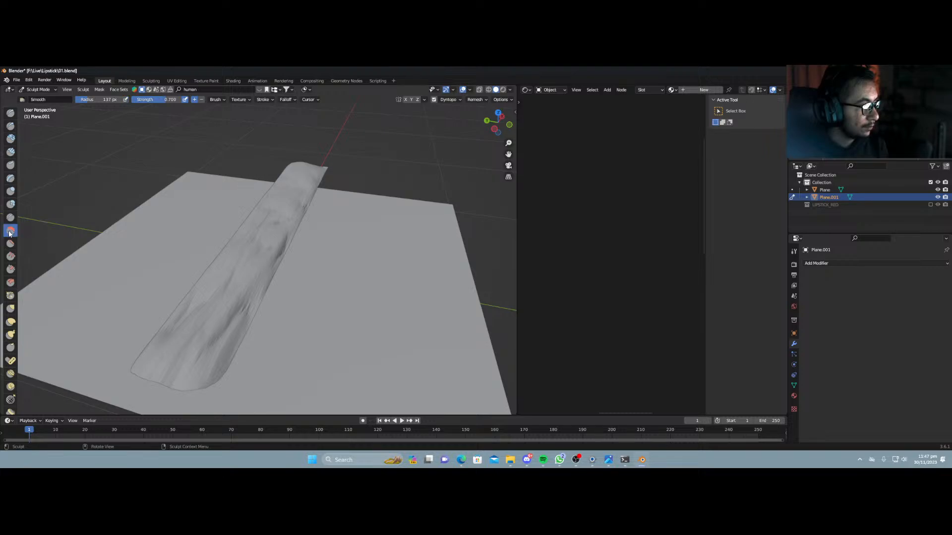
pyautogui.moveTo(288, 203); pyautogui.dragTo(306, 206, button='middle')
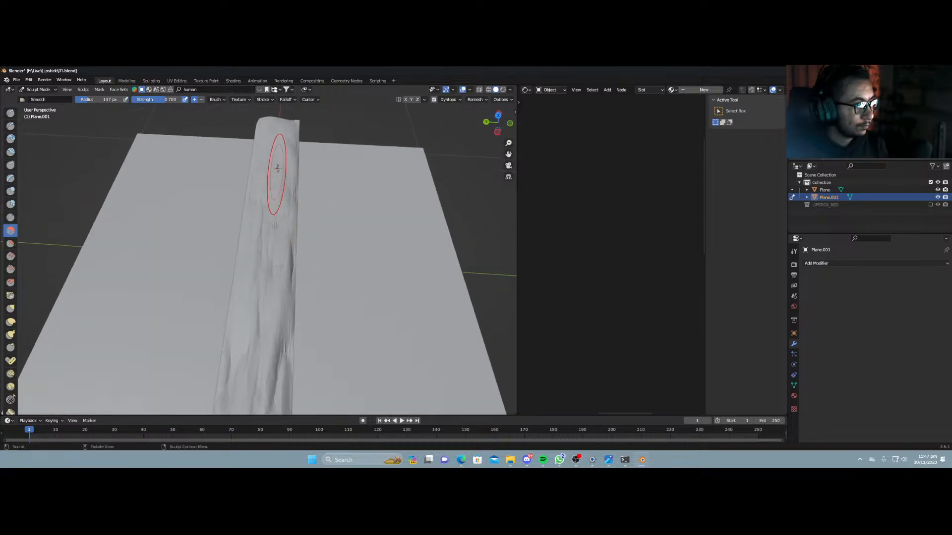
pyautogui.moveTo(276, 150); pyautogui.dragTo(275, 171)
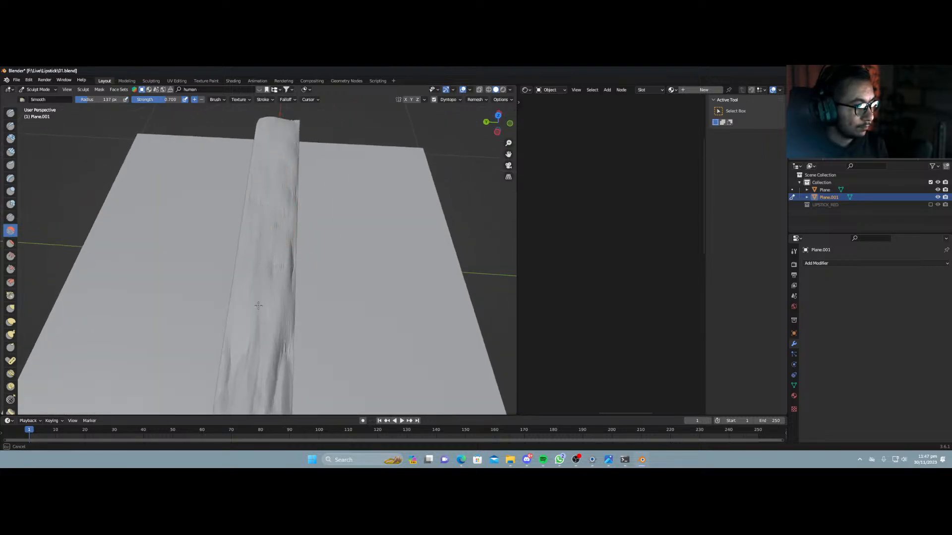
pyautogui.moveTo(258, 324); pyautogui.dragTo(251, 350)
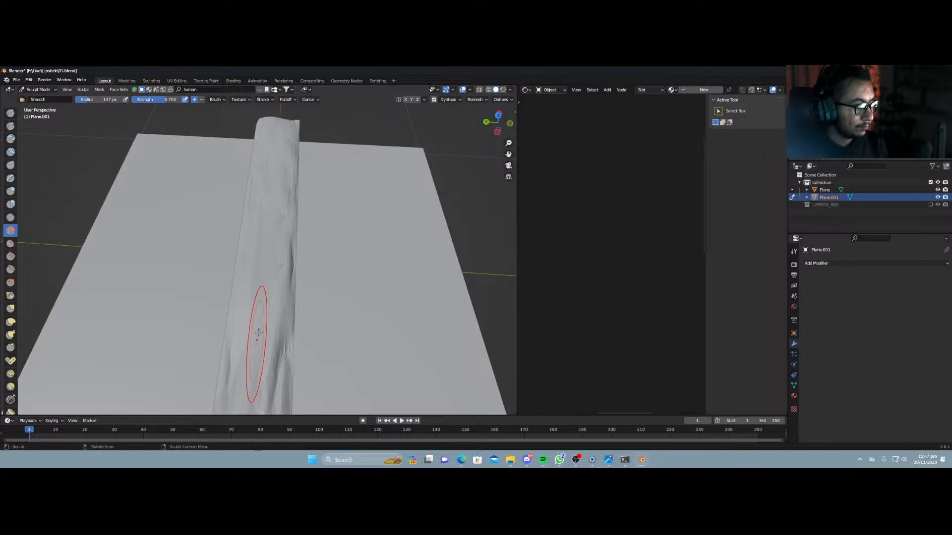
pyautogui.moveTo(271, 207)
pyautogui.mouseDown()
pyautogui.moveTo(269, 158)
pyautogui.moveTo(278, 207)
pyautogui.mouseUp()
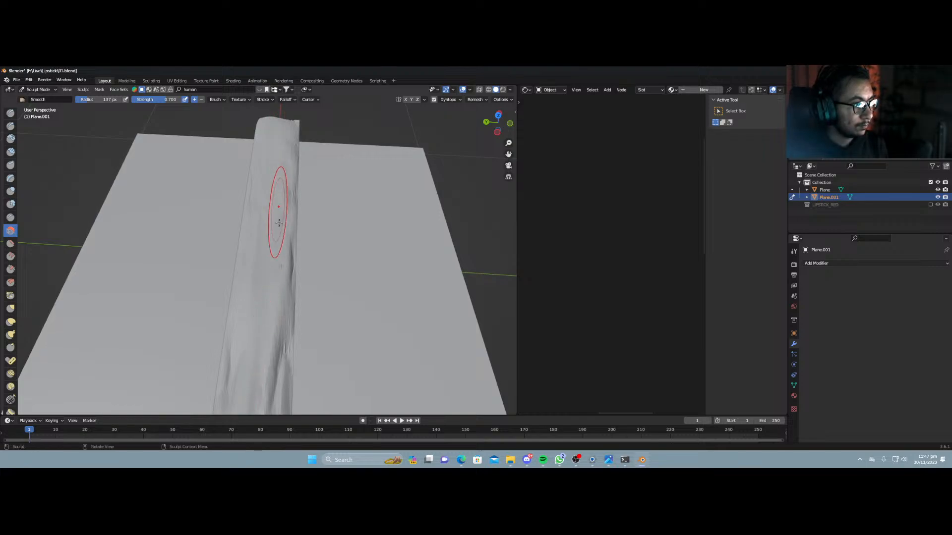
pyautogui.scroll(-1, 273, 279)
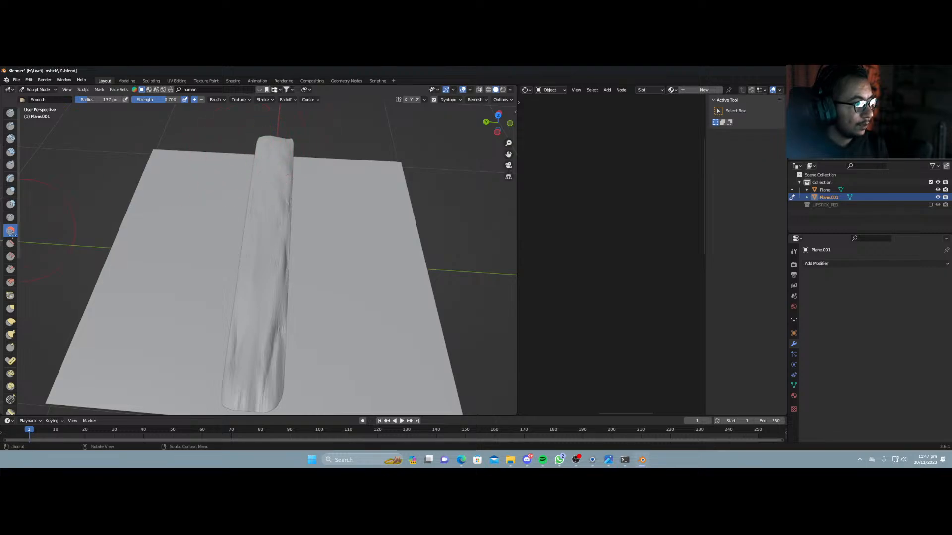
# Pull the strip's ends and edges into an irregular, flared smear shape with the Snake Hook brush.
pyautogui.click(11, 335)
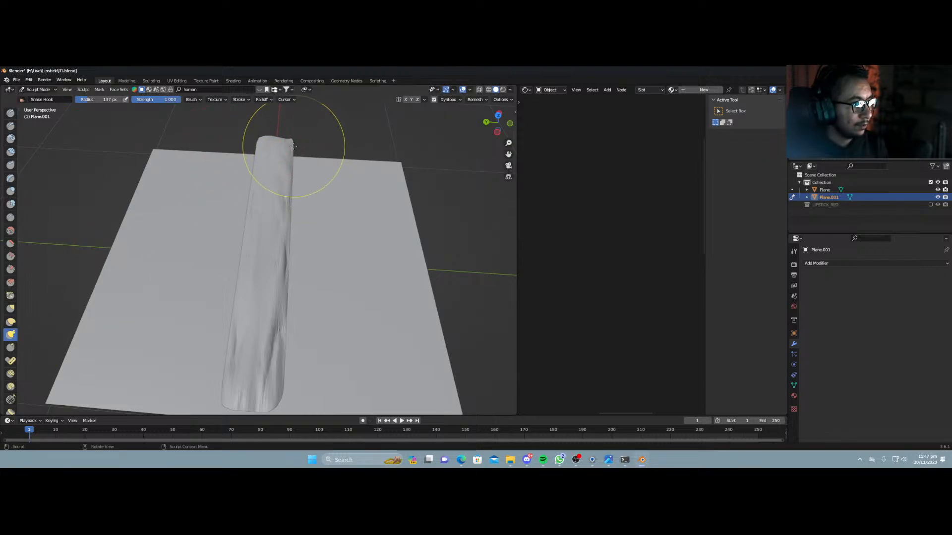
pyautogui.moveTo(292, 144)
pyautogui.mouseDown()
pyautogui.moveTo(290, 134)
pyautogui.moveTo(252, 140)
pyautogui.moveTo(271, 179)
pyautogui.moveTo(276, 171)
pyautogui.moveTo(263, 191)
pyautogui.moveTo(273, 205)
pyautogui.moveTo(260, 222)
pyautogui.moveTo(270, 229)
pyautogui.mouseUp()
pyautogui.moveTo(269, 198); pyautogui.dragTo(271, 213)
pyautogui.moveTo(270, 223); pyautogui.dragTo(291, 198, button='middle')
pyautogui.scroll(3, 278, 218)
pyautogui.moveTo(267, 228); pyautogui.dragTo(286, 219, button='middle')
pyautogui.moveTo(159, 218); pyautogui.dragTo(157, 214)
pyautogui.moveTo(167, 228)
pyautogui.mouseDown(button='middle')
pyautogui.moveTo(157, 212)
pyautogui.moveTo(128, 250)
pyautogui.moveTo(147, 244)
pyautogui.mouseUp(button='middle')
pyautogui.keyDown('shift'); pyautogui.moveTo(177, 194); pyautogui.dragTo(251, 320, button='middle'); pyautogui.keyUp('shift')
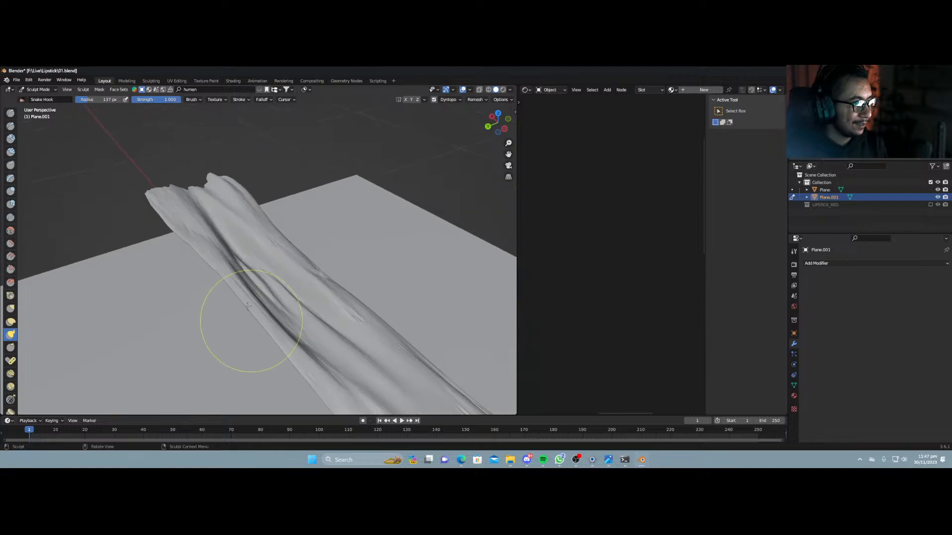
pyautogui.moveTo(248, 306)
pyautogui.mouseDown()
pyautogui.moveTo(221, 198)
pyautogui.moveTo(201, 195)
pyautogui.moveTo(198, 209)
pyautogui.mouseUp()
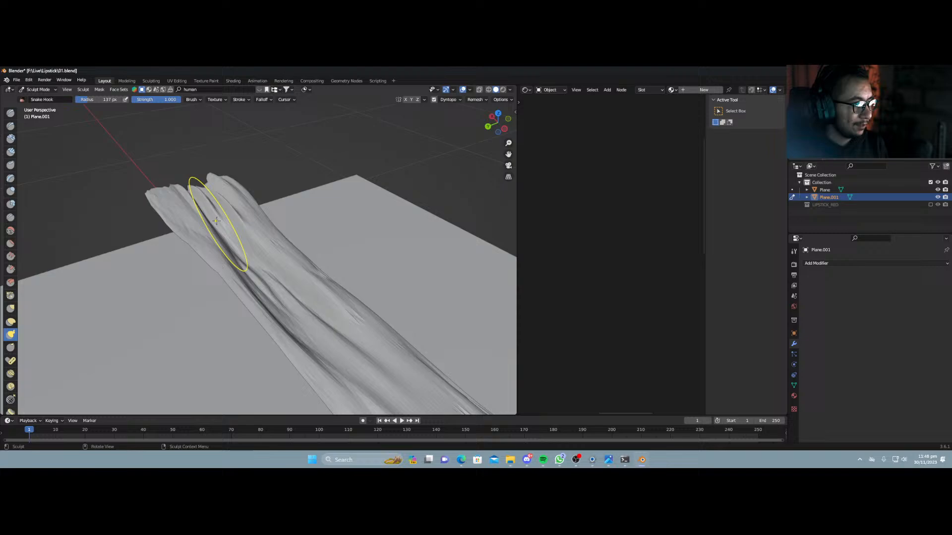
# Level the raised folds near the strip's far end with the Flatten and Scrape brushes.
pyautogui.click(10, 243)
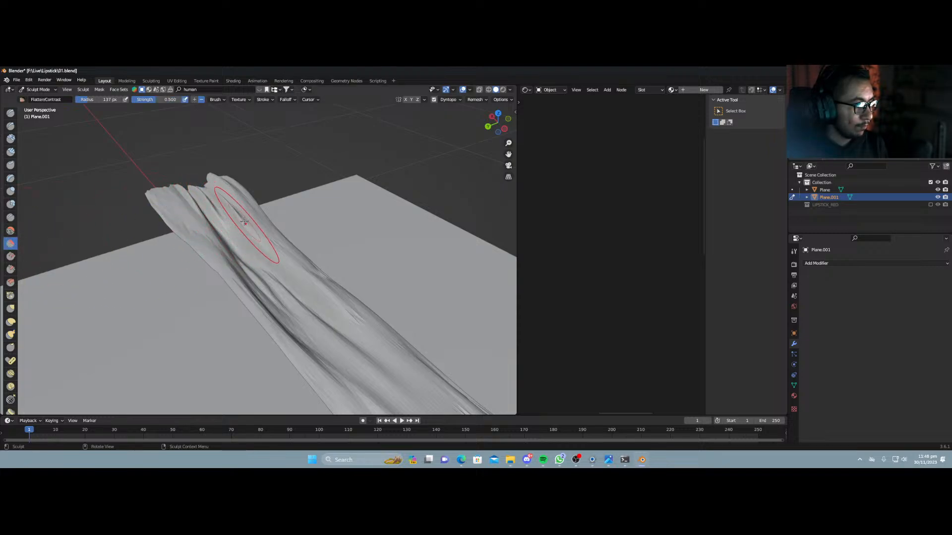
pyautogui.moveTo(243, 219)
pyautogui.mouseDown()
pyautogui.moveTo(219, 237)
pyautogui.moveTo(254, 295)
pyautogui.moveTo(243, 232)
pyautogui.mouseUp()
pyautogui.click(11, 270)
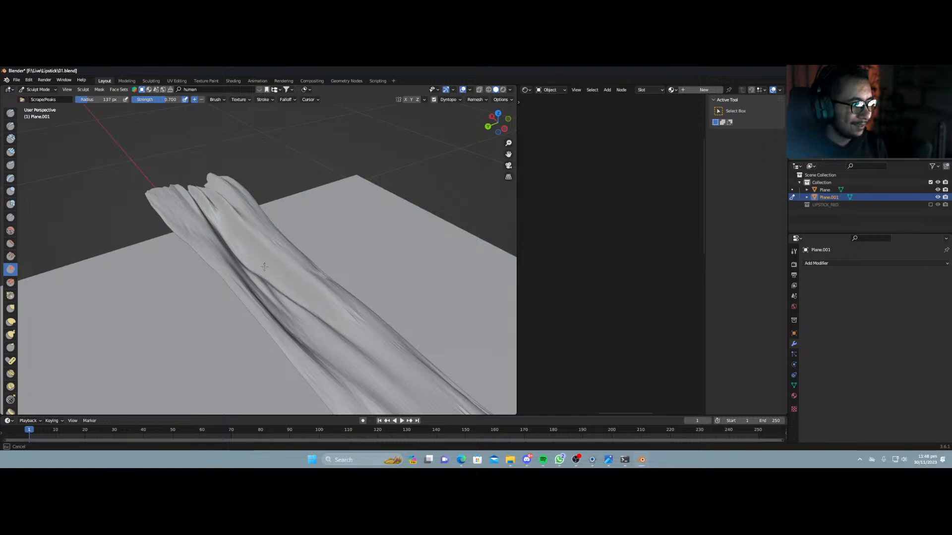
pyautogui.moveTo(238, 245); pyautogui.dragTo(214, 218)
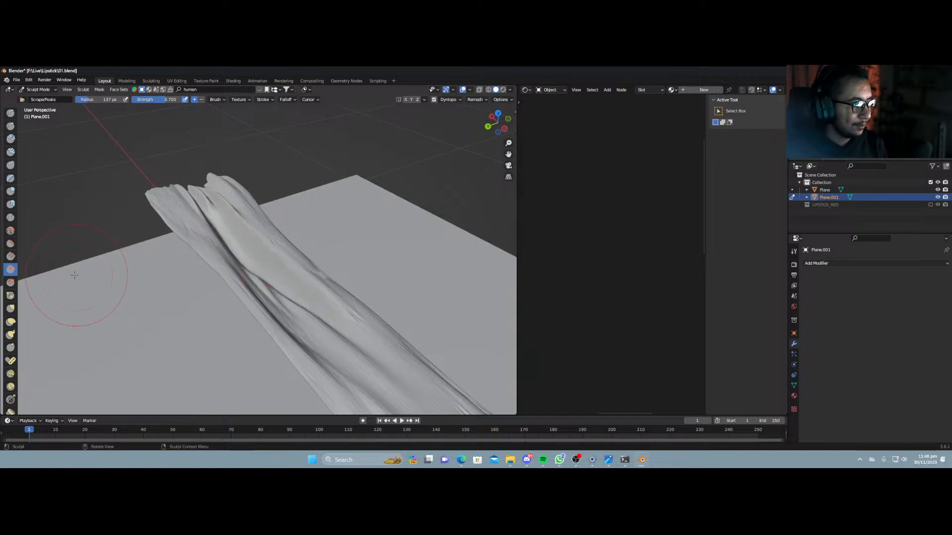
# Check the sculpted strip's mesh in Edit Mode and delete the strip in Object Mode.
pyautogui.moveTo(173, 320)
pyautogui.mouseDown(button='middle')
pyautogui.moveTo(240, 257)
pyautogui.moveTo(324, 296)
pyautogui.moveTo(255, 319)
pyautogui.moveTo(224, 313)
pyautogui.moveTo(239, 308)
pyautogui.mouseUp(button='middle')
pyautogui.scroll(-5, 254, 319)
pyautogui.press('Tab')
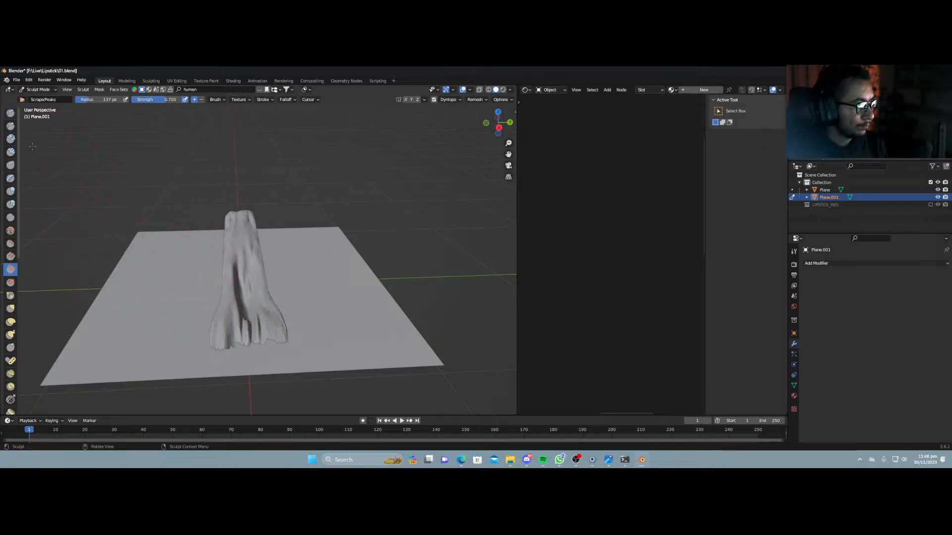
pyautogui.scroll(5, 226, 264)
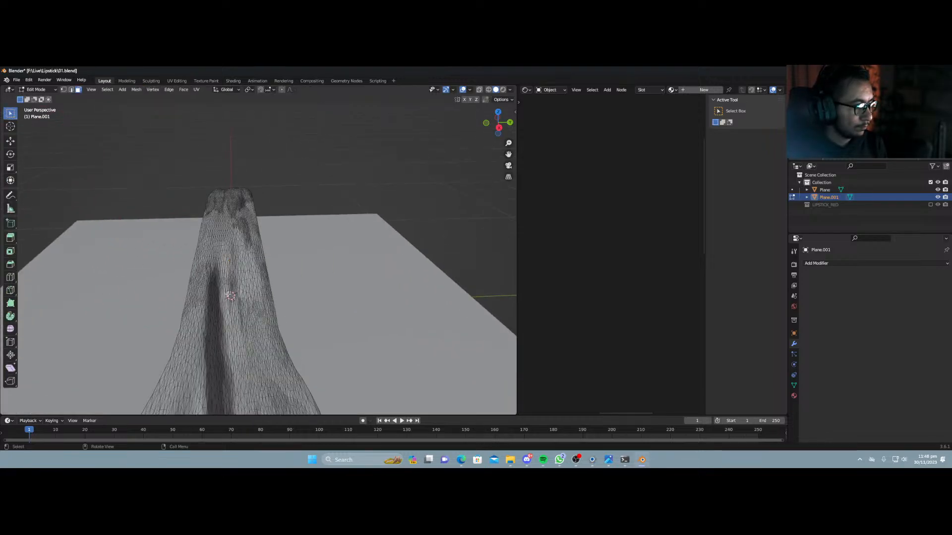
pyautogui.press('Tab')
pyautogui.hotkey('ctrl', 'Tab')
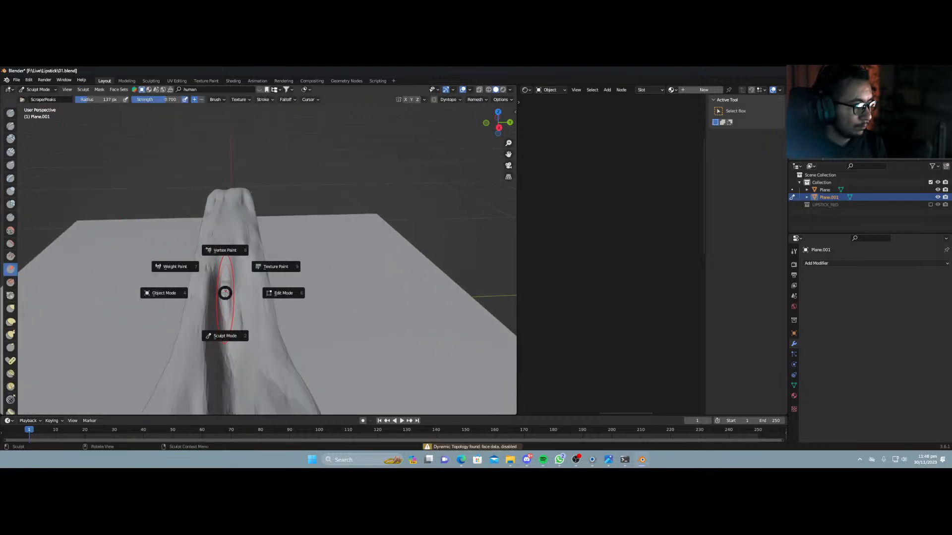
pyautogui.click(181, 293)
pyautogui.press('x')
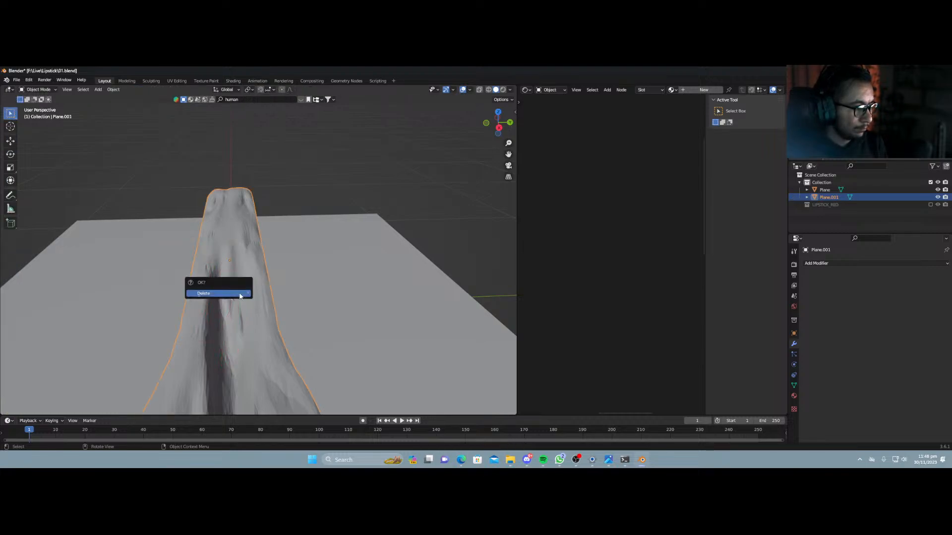
pyautogui.click(241, 293)
# Add a new plane mesh and scale it along Y into a narrow strip.
pyautogui.hotkey('shift', 'a')
pyautogui.moveTo(226, 288)
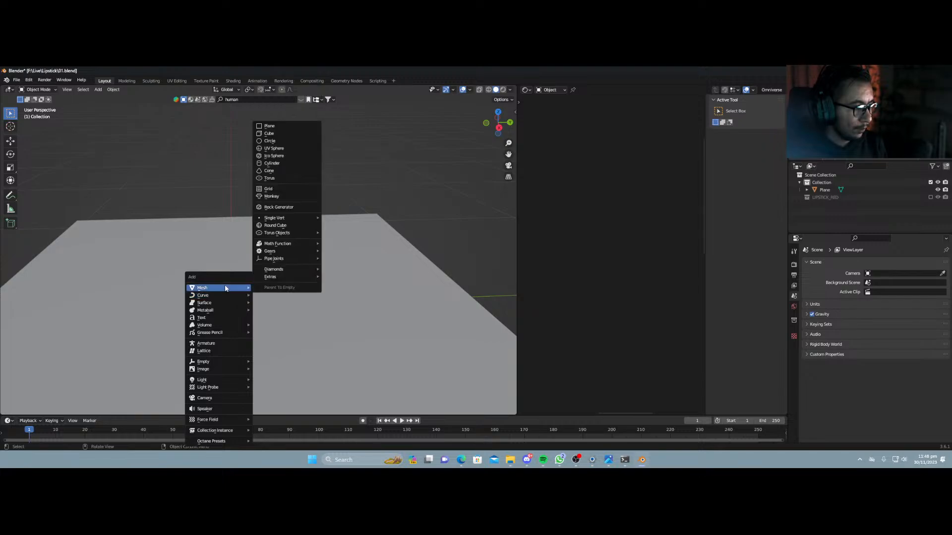
pyautogui.click(281, 127)
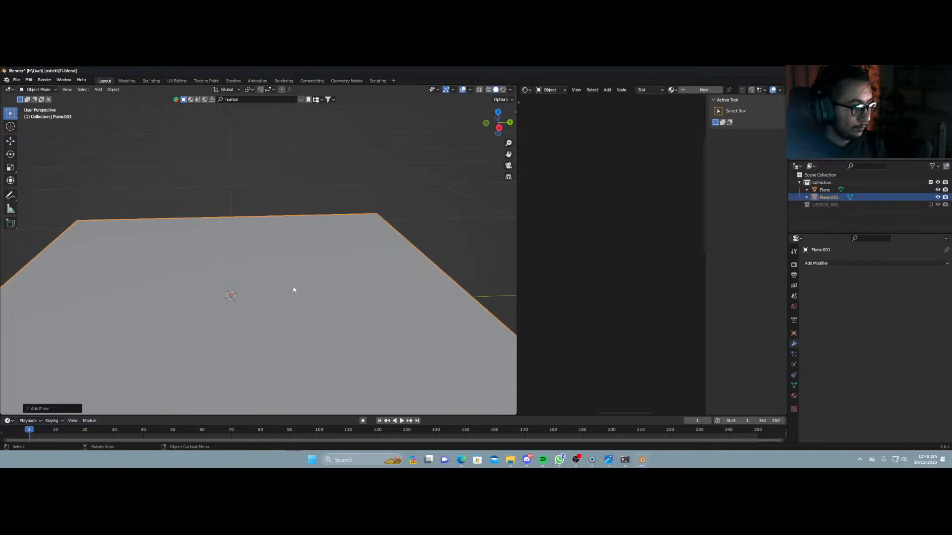
pyautogui.press('s')
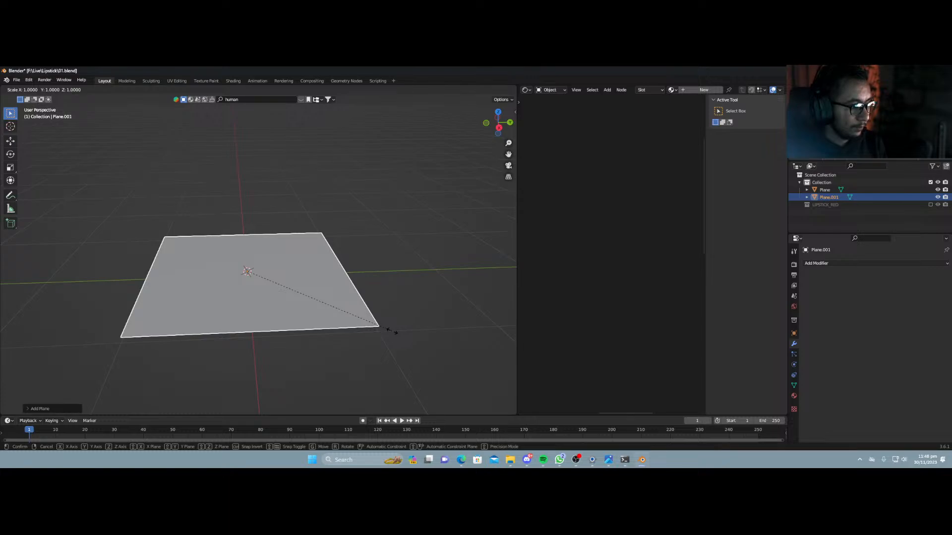
pyautogui.press('y')
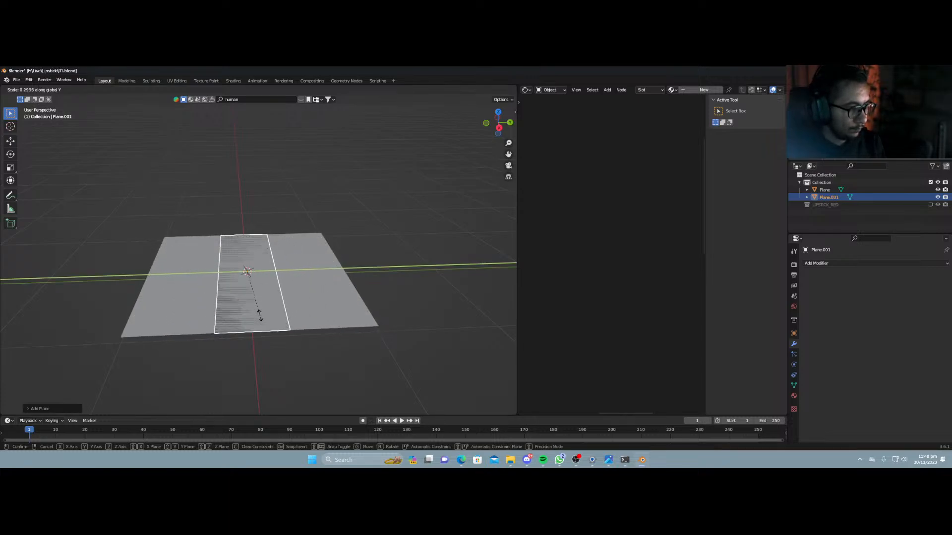
pyautogui.click(257, 333)
# Move the new strip up along Z so it sits above the ground plane.
pyautogui.press('g')
pyautogui.press('z')
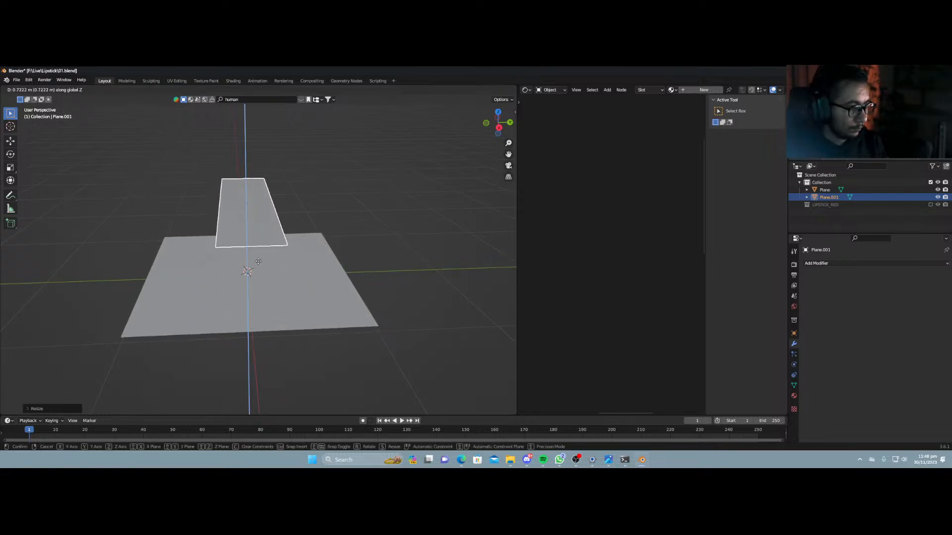
pyautogui.click(239, 265)
pyautogui.moveTo(232, 259); pyautogui.dragTo(247, 244, button='middle')
# Apply all transforms to the new strip in Object Mode.
pyautogui.press('Tab')
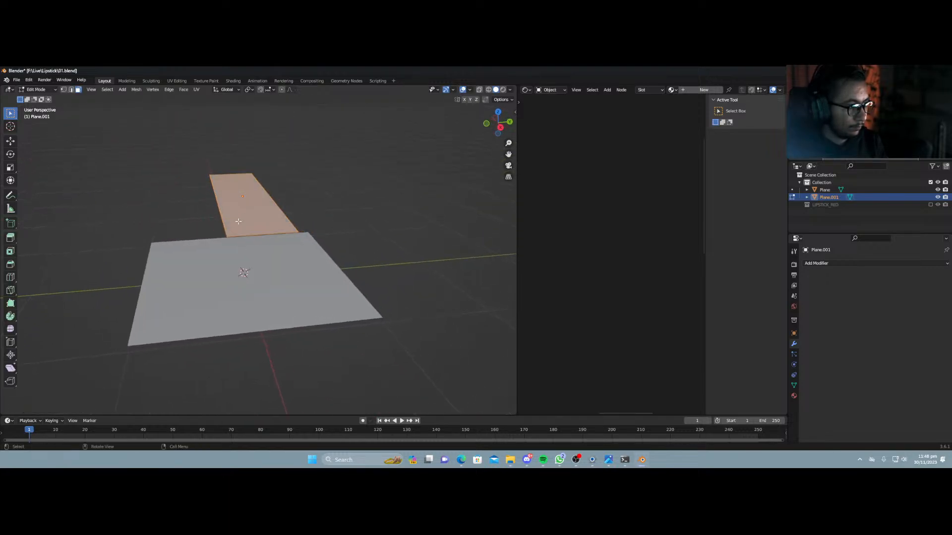
pyautogui.press('Tab')
pyautogui.hotkey('ctrl', 'a')
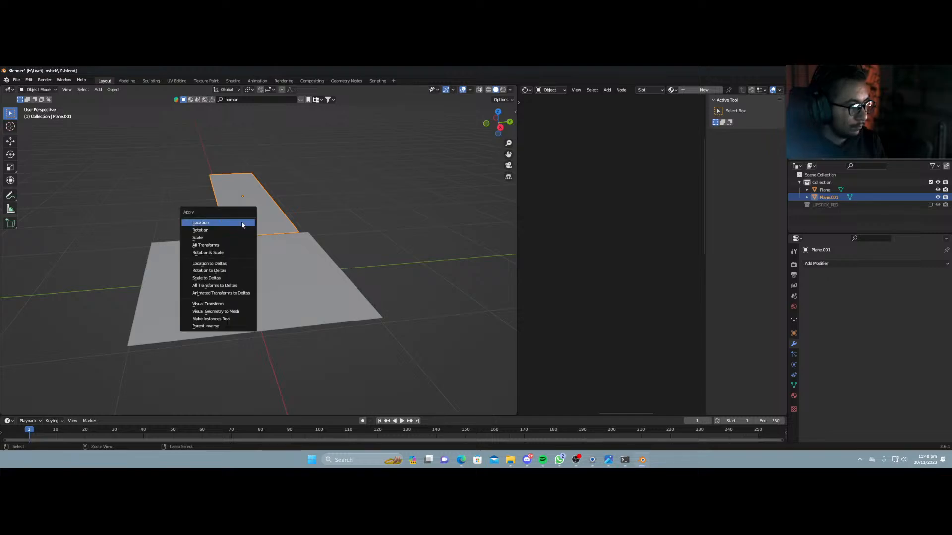
pyautogui.click(233, 245)
pyautogui.moveTo(233, 243); pyautogui.dragTo(321, 225, button='middle')
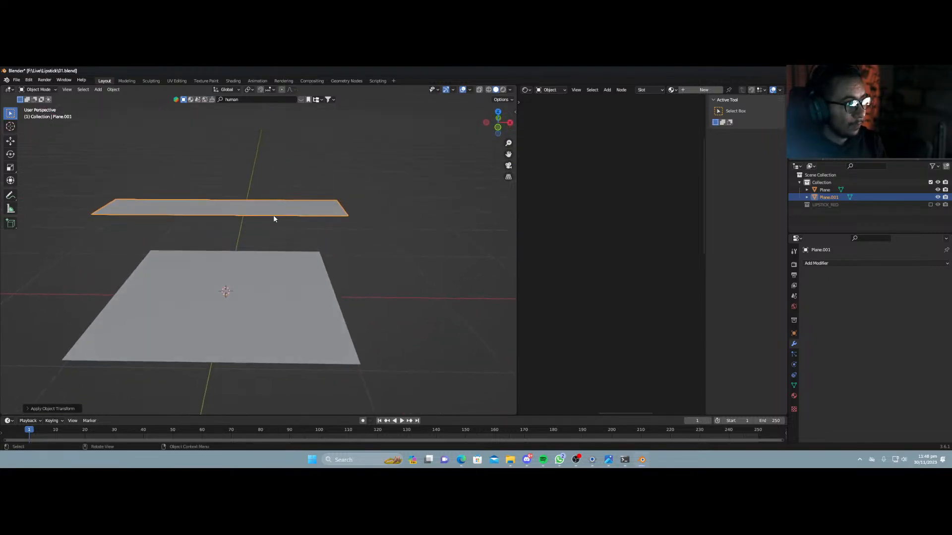
# Enter Sculpt Mode on the raised strip, choose the Clay Strips brush and enable Dyntopo.
pyautogui.click(47, 90)
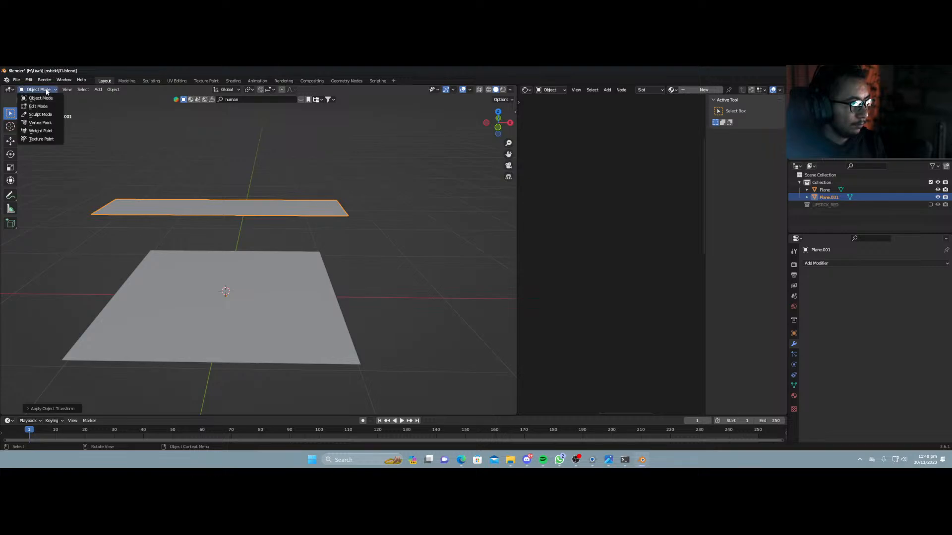
pyautogui.click(44, 114)
pyautogui.scroll(3, 269, 217)
pyautogui.moveTo(270, 217); pyautogui.dragTo(206, 213, button='middle')
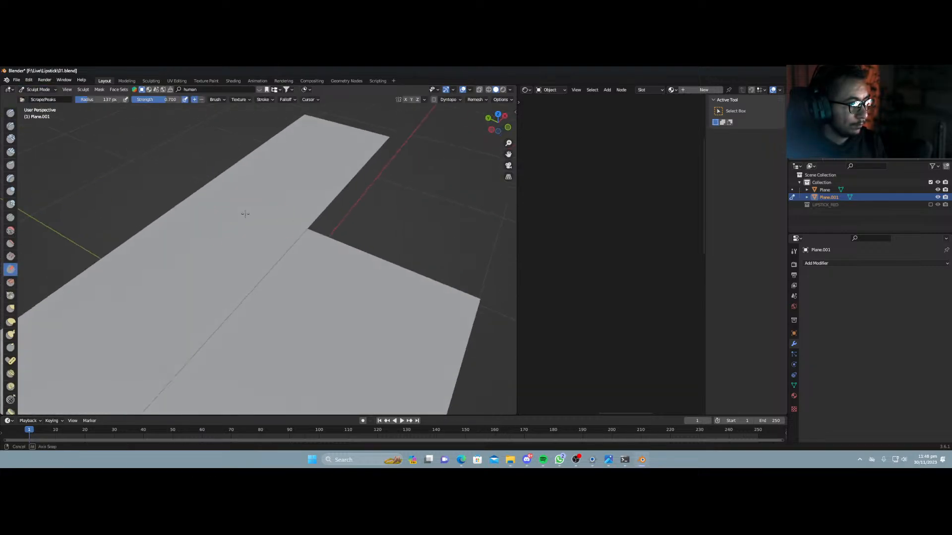
pyautogui.moveTo(201, 250); pyautogui.dragTo(198, 240, button='middle')
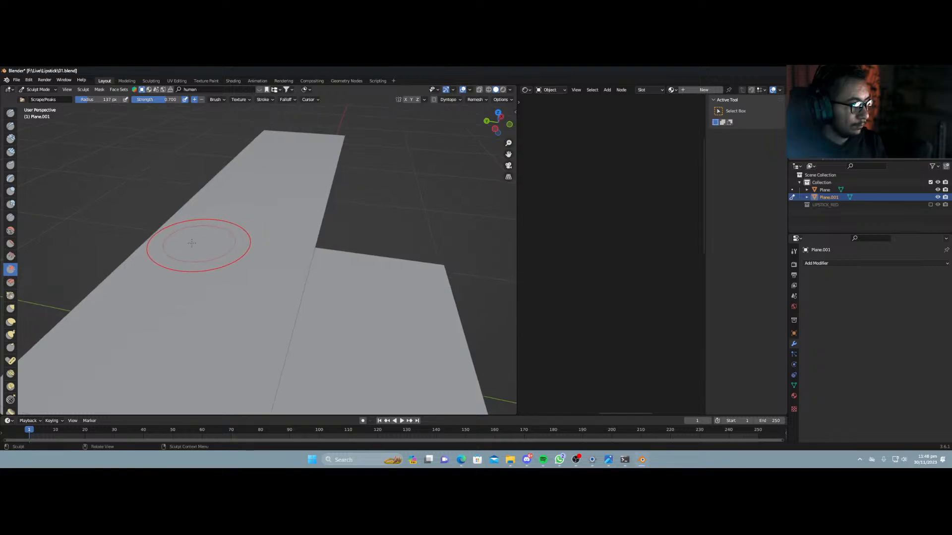
pyautogui.click(10, 153)
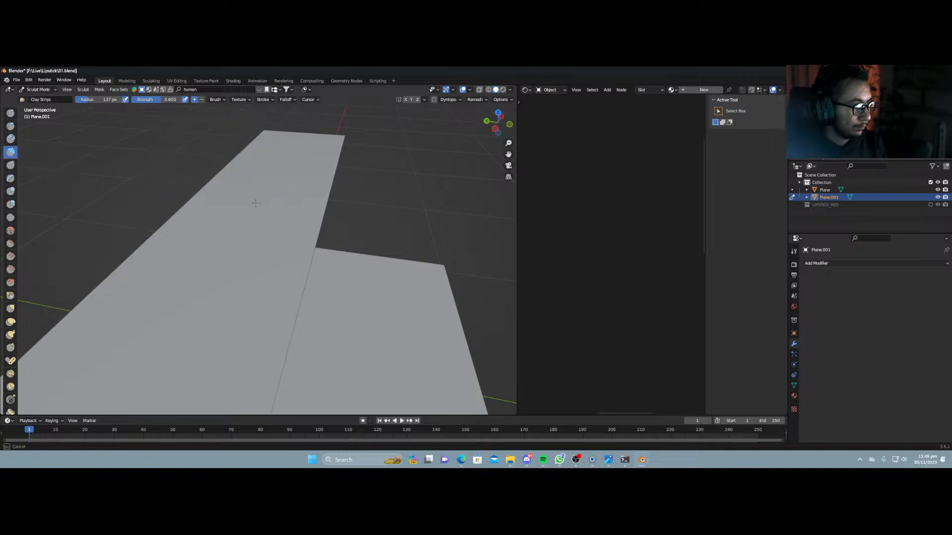
pyautogui.click(434, 100)
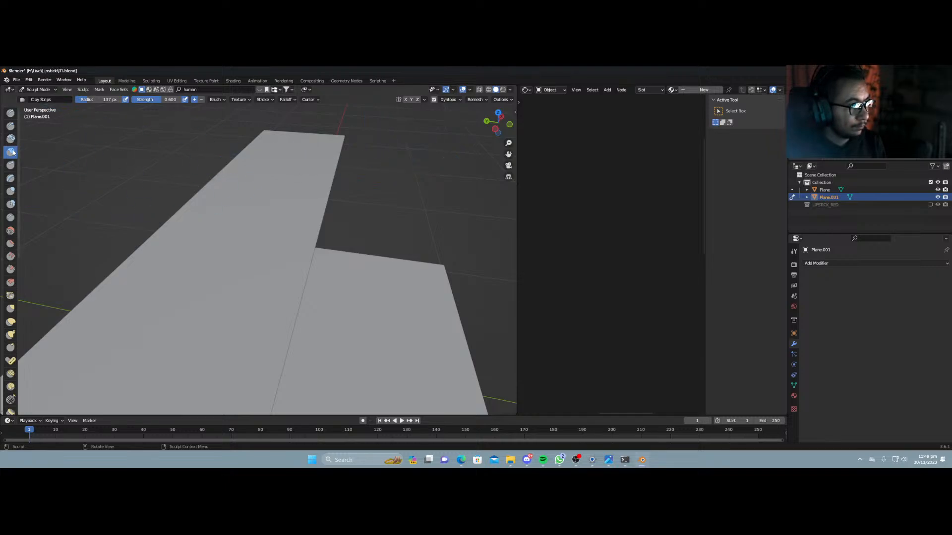
pyautogui.click(214, 99)
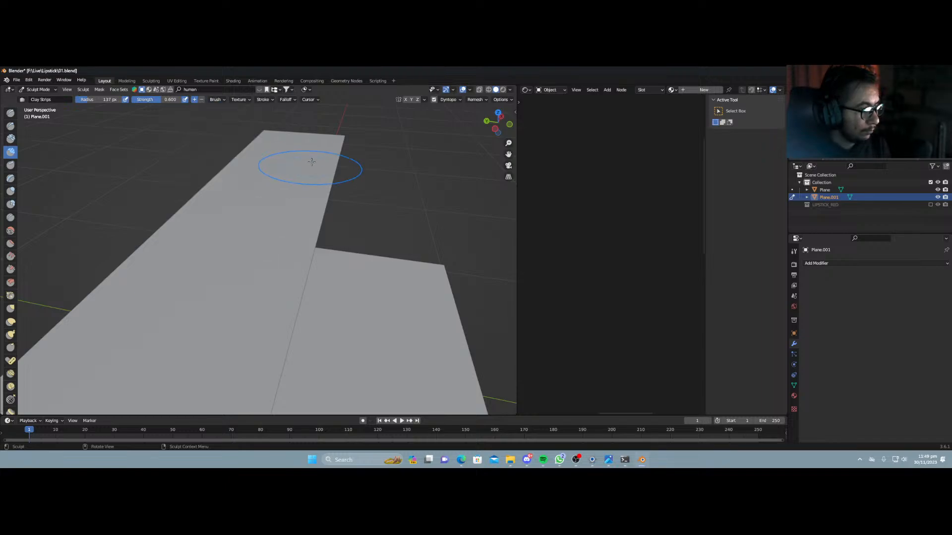
# Build up thick Clay Strips strokes along the full length of the raised strip.
pyautogui.moveTo(298, 148)
pyautogui.mouseDown()
pyautogui.moveTo(257, 164)
pyautogui.moveTo(276, 144)
pyautogui.mouseUp()
pyautogui.moveTo(276, 144)
pyautogui.mouseDown(button='middle')
pyautogui.moveTo(280, 177)
pyautogui.moveTo(283, 168)
pyautogui.mouseUp(button='middle')
pyautogui.moveTo(297, 149)
pyautogui.mouseDown()
pyautogui.moveTo(310, 129)
pyautogui.moveTo(287, 149)
pyautogui.mouseUp()
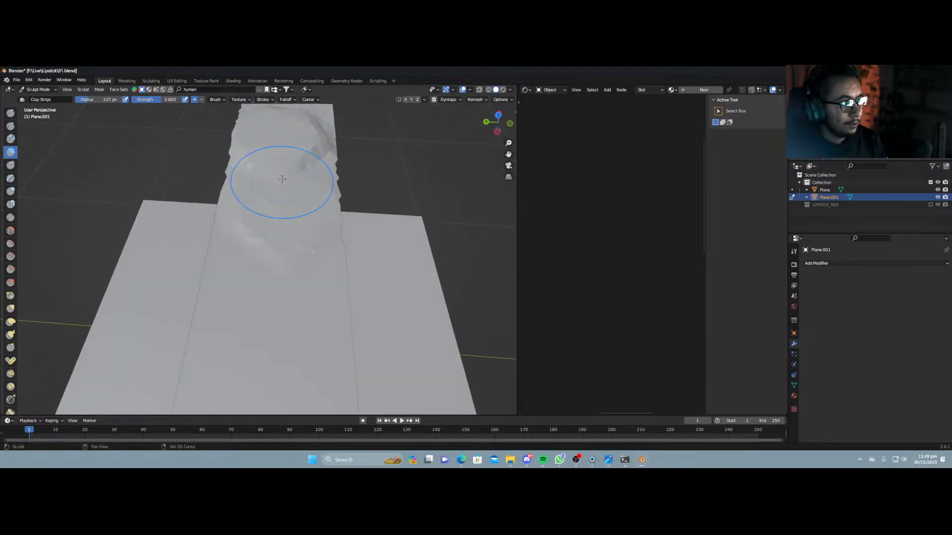
pyautogui.moveTo(281, 179)
pyautogui.mouseDown(button='middle')
pyautogui.moveTo(277, 170)
pyautogui.moveTo(263, 341)
pyautogui.mouseUp(button='middle')
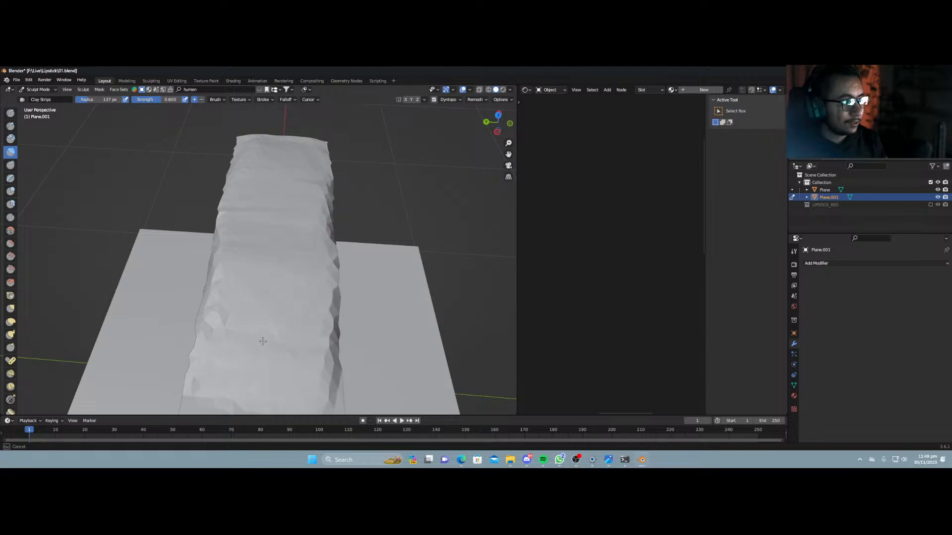
pyautogui.moveTo(263, 341); pyautogui.dragTo(260, 238)
pyautogui.click(79, 430)
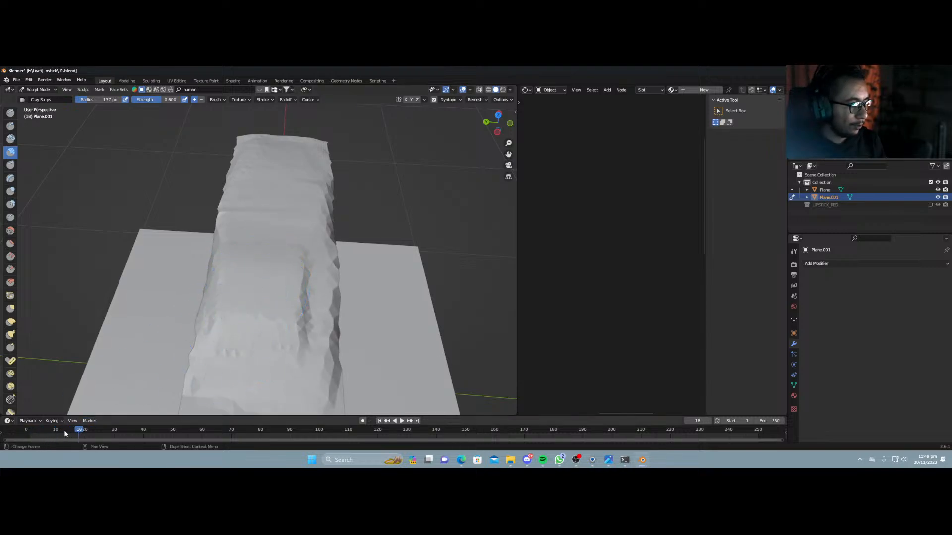
pyautogui.moveTo(64, 430); pyautogui.dragTo(25, 430)
pyautogui.moveTo(255, 278)
pyautogui.mouseDown(button='middle')
pyautogui.moveTo(280, 308)
pyautogui.moveTo(257, 278)
pyautogui.mouseUp(button='middle')
pyautogui.moveTo(244, 213)
pyautogui.mouseDown()
pyautogui.moveTo(243, 287)
pyautogui.moveTo(261, 129)
pyautogui.mouseUp()
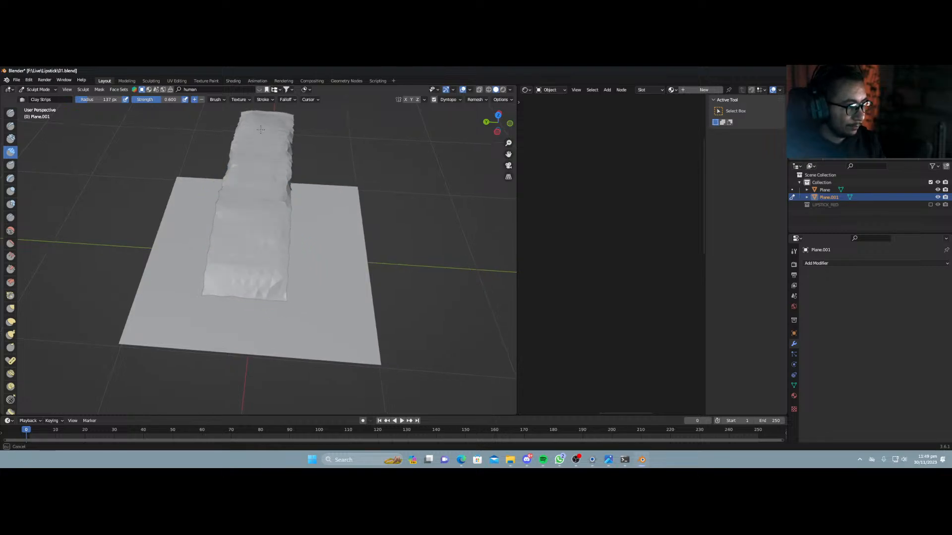
pyautogui.moveTo(254, 251)
pyautogui.mouseDown(button='middle')
pyautogui.moveTo(211, 252)
pyautogui.moveTo(223, 310)
pyautogui.mouseUp(button='middle')
pyautogui.moveTo(223, 310)
pyautogui.mouseDown()
pyautogui.moveTo(303, 136)
pyautogui.moveTo(272, 180)
pyautogui.moveTo(277, 156)
pyautogui.moveTo(271, 173)
pyautogui.mouseUp()
pyautogui.moveTo(201, 287); pyautogui.dragTo(223, 238)
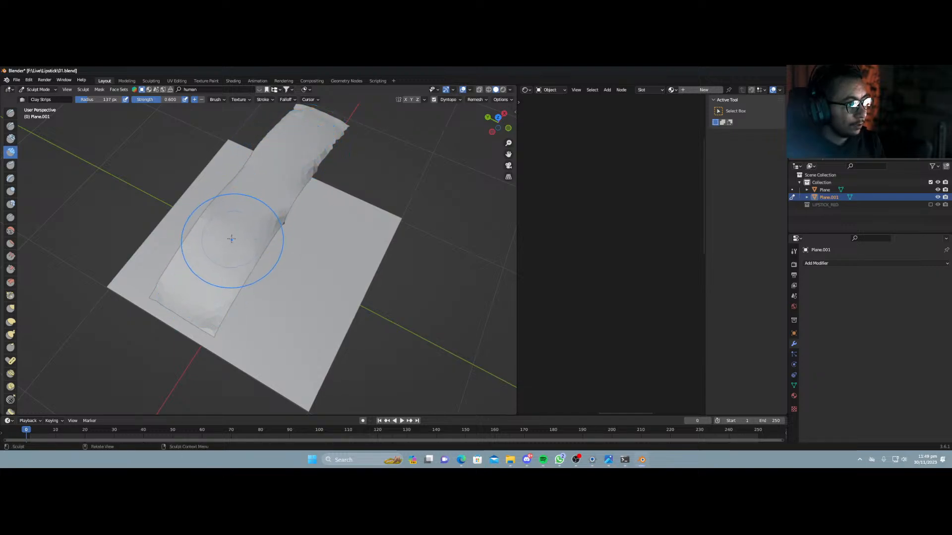
# Smooth the sculpted strip's surface and ends into a soft, rounded shape.
pyautogui.moveTo(223, 238); pyautogui.dragTo(302, 180, button='middle')
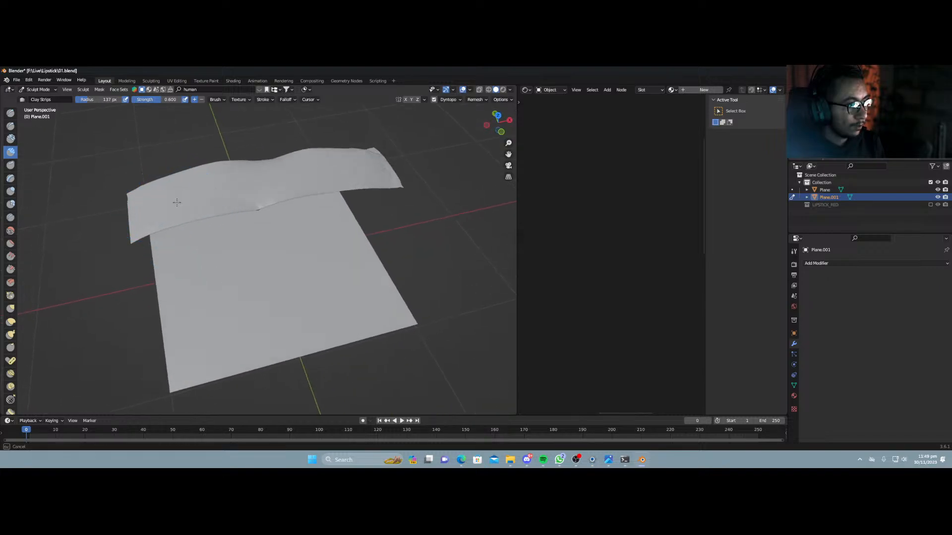
pyautogui.moveTo(164, 197)
pyautogui.keyDown('shift'); pyautogui.mouseDown()
pyautogui.moveTo(269, 165)
pyautogui.moveTo(148, 208)
pyautogui.moveTo(194, 202)
pyautogui.mouseUp(); pyautogui.keyUp('shift')
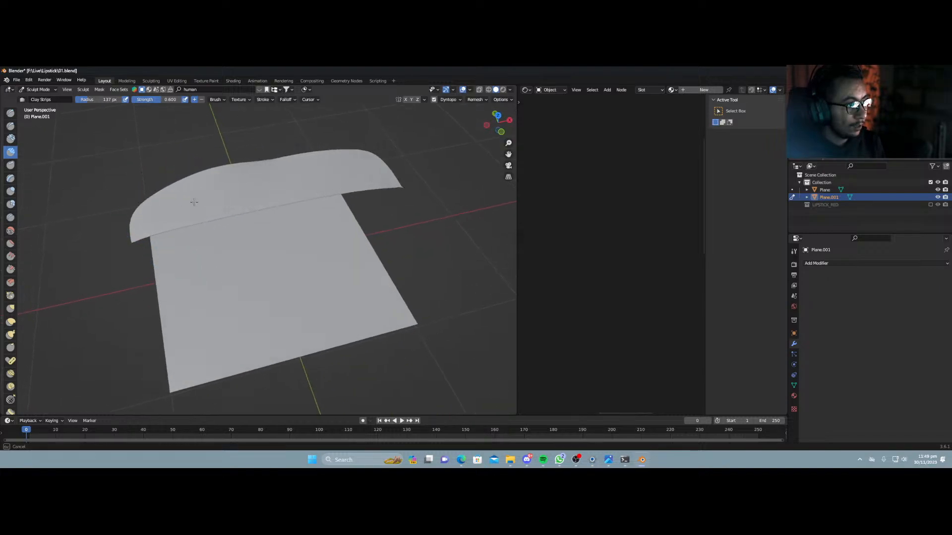
pyautogui.moveTo(215, 240); pyautogui.dragTo(286, 260, button='middle')
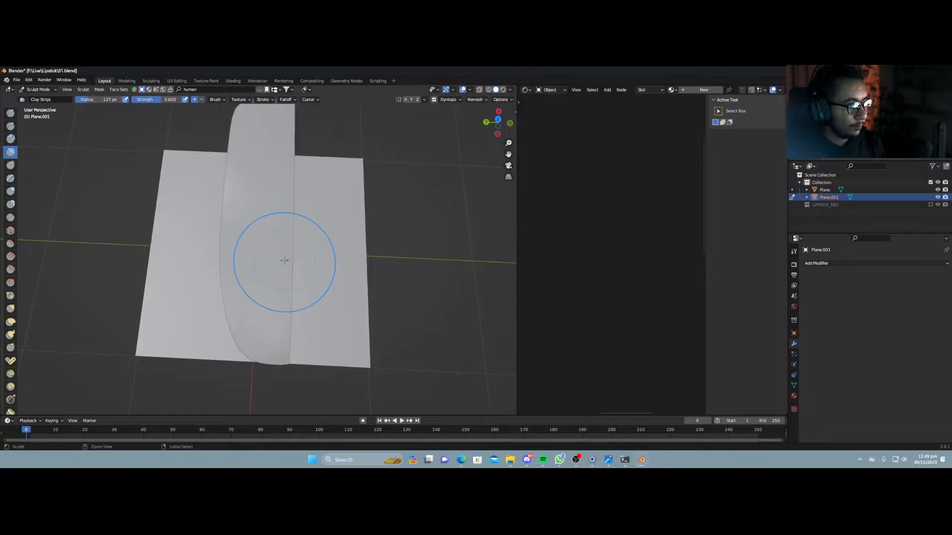
# Try large Clay Strips strokes over the strip's far half, and undo the sculpting back to the flat strip.
pyautogui.moveTo(283, 261)
pyautogui.mouseDown()
pyautogui.moveTo(259, 229)
pyautogui.moveTo(261, 198)
pyautogui.mouseUp()
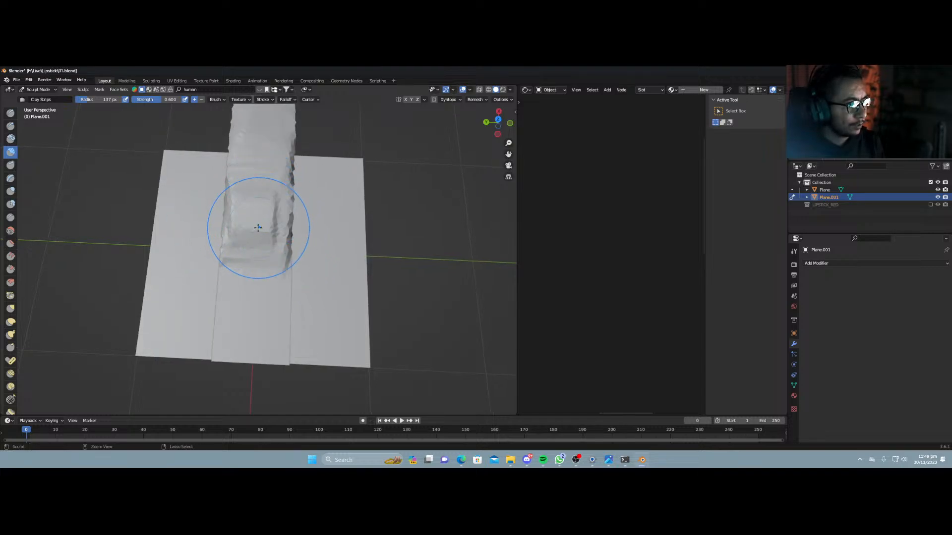
pyautogui.keyDown('shift'); pyautogui.moveTo(254, 228); pyautogui.dragTo(251, 262, button='middle'); pyautogui.keyUp('shift')
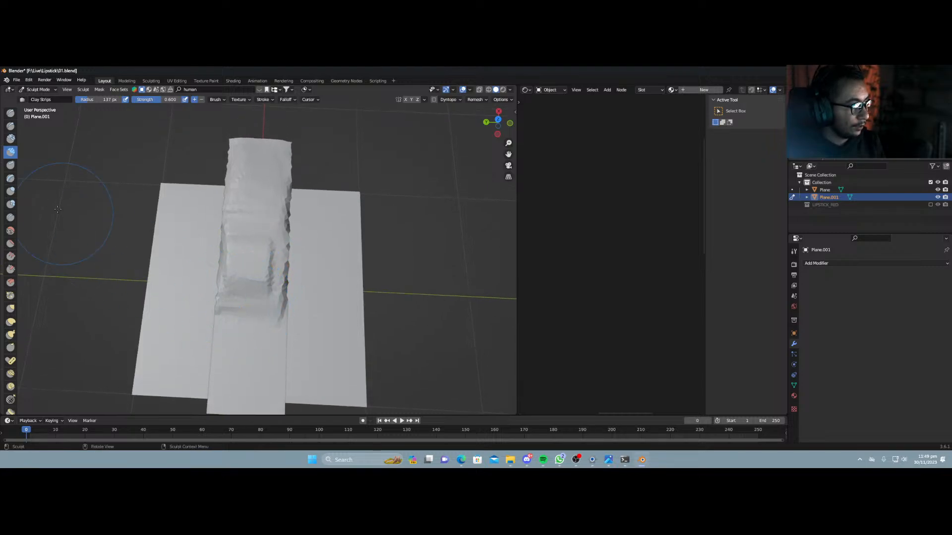
pyautogui.hotkey('ctrl', 'z')
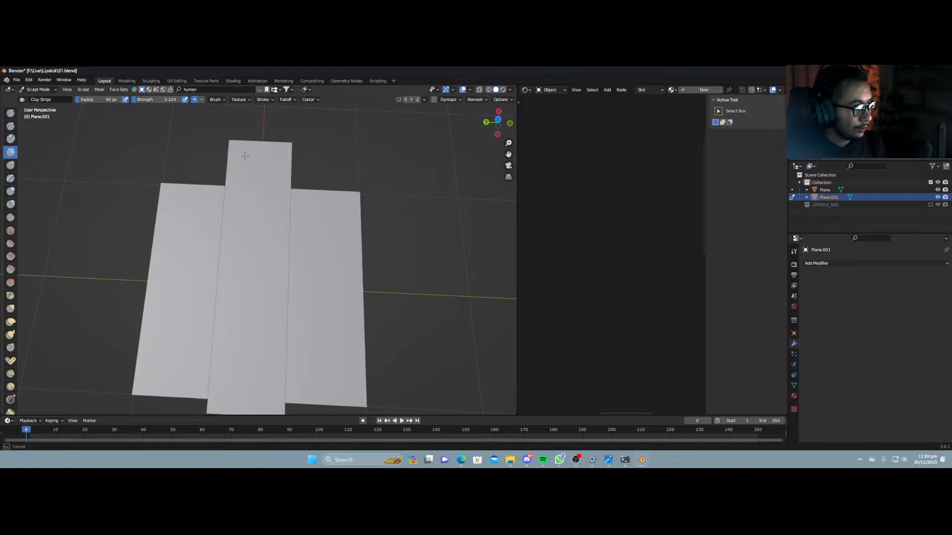
# Set the Clay Strips brush strength to 0.607 and try a stroke on the strip's far end.
pyautogui.scroll(2, 254, 175)
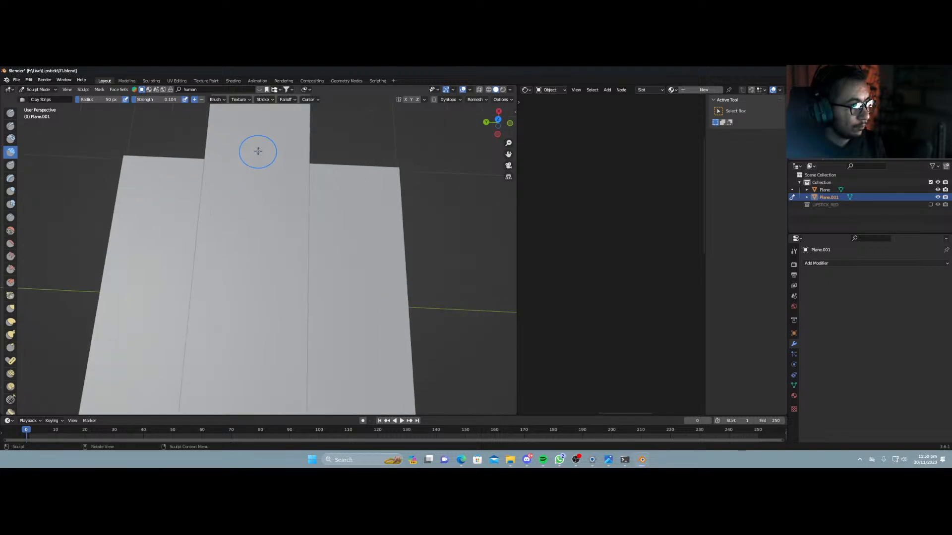
pyautogui.moveTo(266, 259); pyautogui.dragTo(248, 232, button='middle')
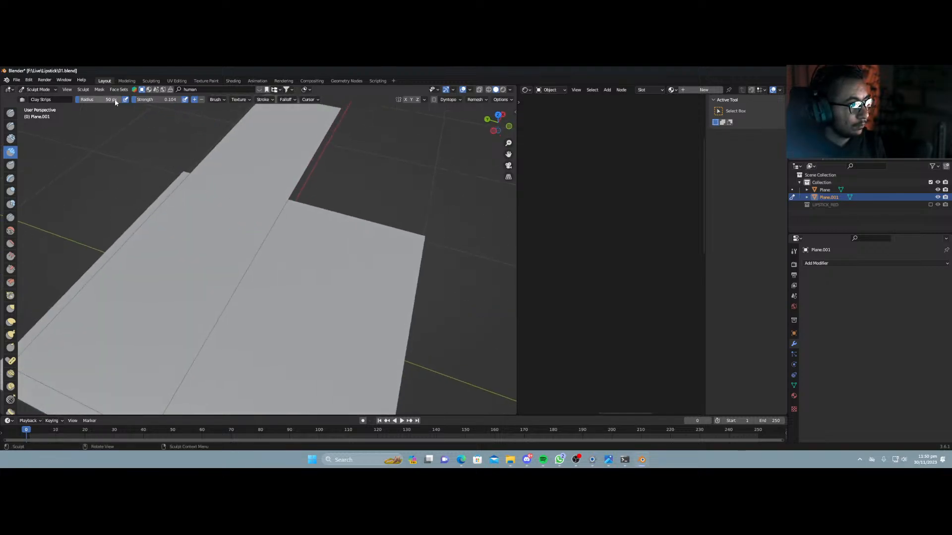
pyautogui.moveTo(149, 99); pyautogui.dragTo(164, 100)
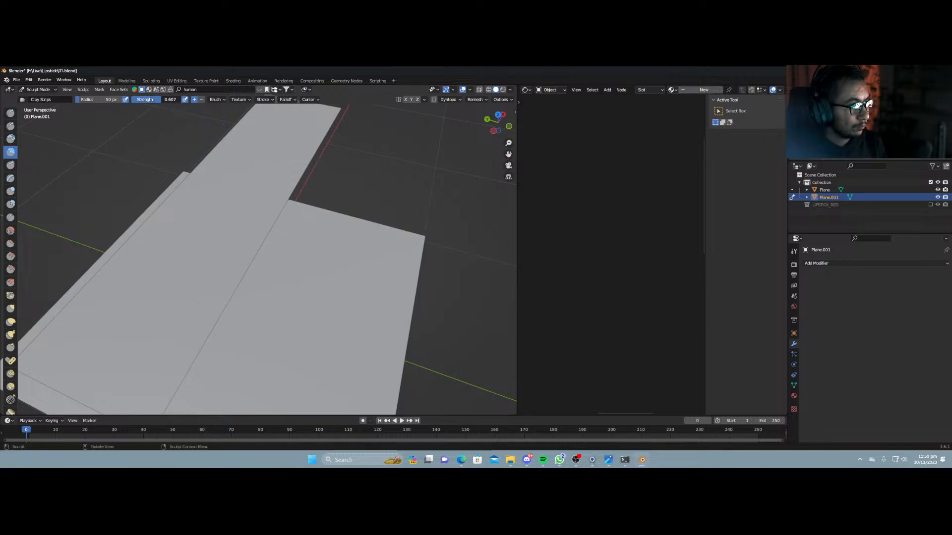
pyautogui.moveTo(258, 154); pyautogui.dragTo(245, 188)
pyautogui.scroll(-3, 240, 190)
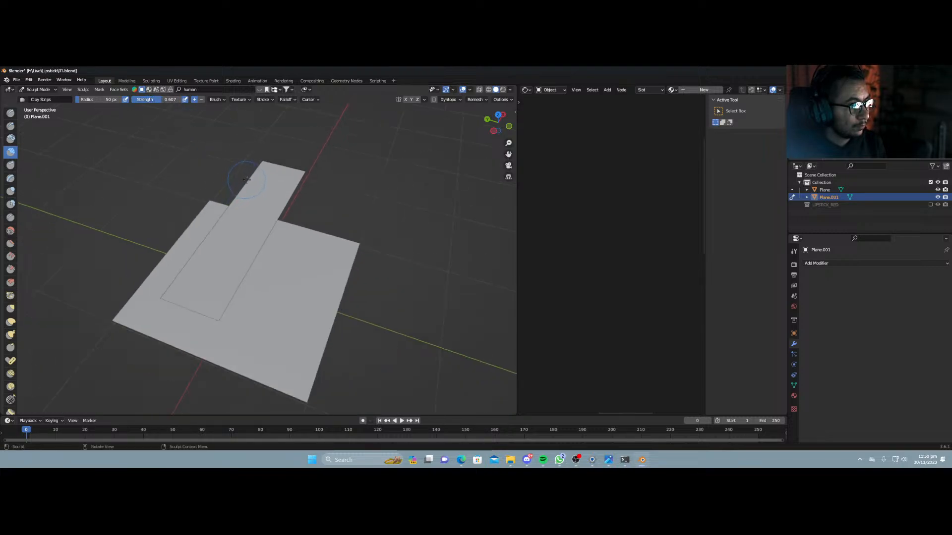
# Enable Dyntopo for the strip, accept the attribute warning, and build up Clay Strips strokes along its length.
pyautogui.scroll(2, 245, 185)
pyautogui.click(434, 100)
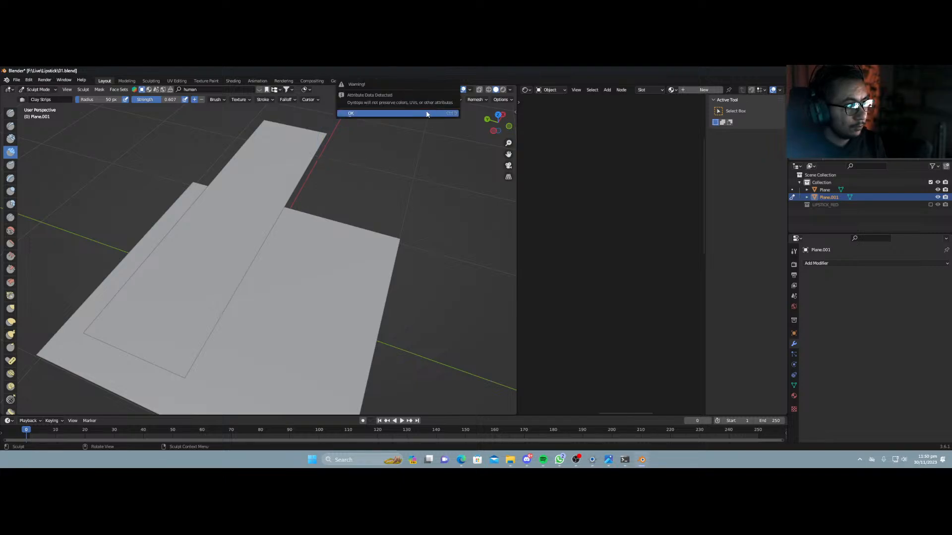
pyautogui.click(426, 110)
pyautogui.click(217, 102)
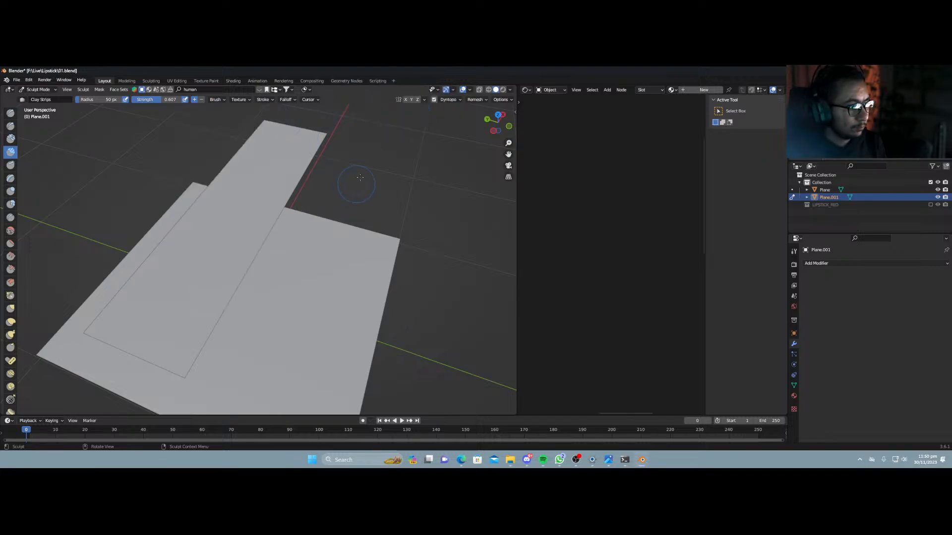
pyautogui.moveTo(268, 143)
pyautogui.mouseDown()
pyautogui.moveTo(280, 169)
pyautogui.moveTo(276, 144)
pyautogui.moveTo(291, 168)
pyautogui.mouseUp()
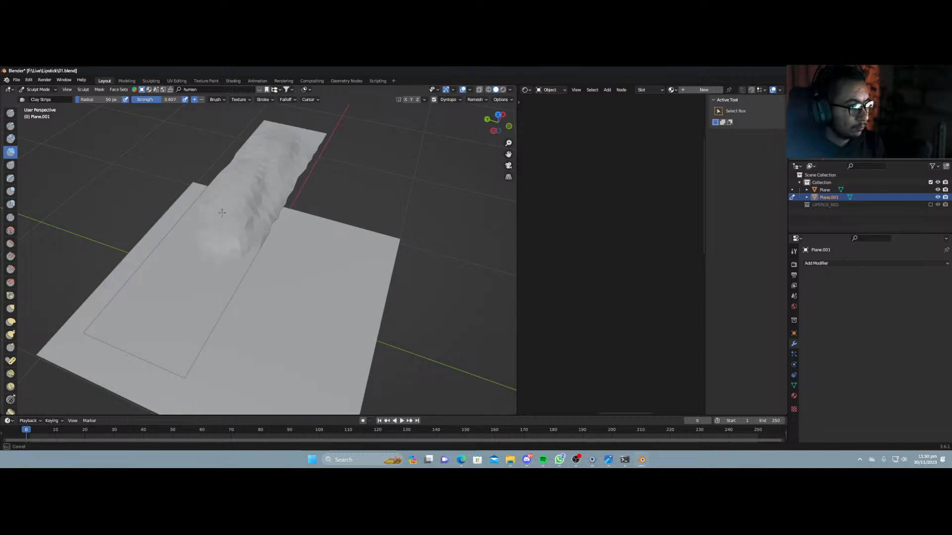
pyautogui.moveTo(221, 213)
pyautogui.mouseDown()
pyautogui.moveTo(172, 278)
pyautogui.moveTo(104, 337)
pyautogui.moveTo(119, 342)
pyautogui.moveTo(186, 267)
pyautogui.moveTo(163, 332)
pyautogui.moveTo(199, 292)
pyautogui.mouseUp()
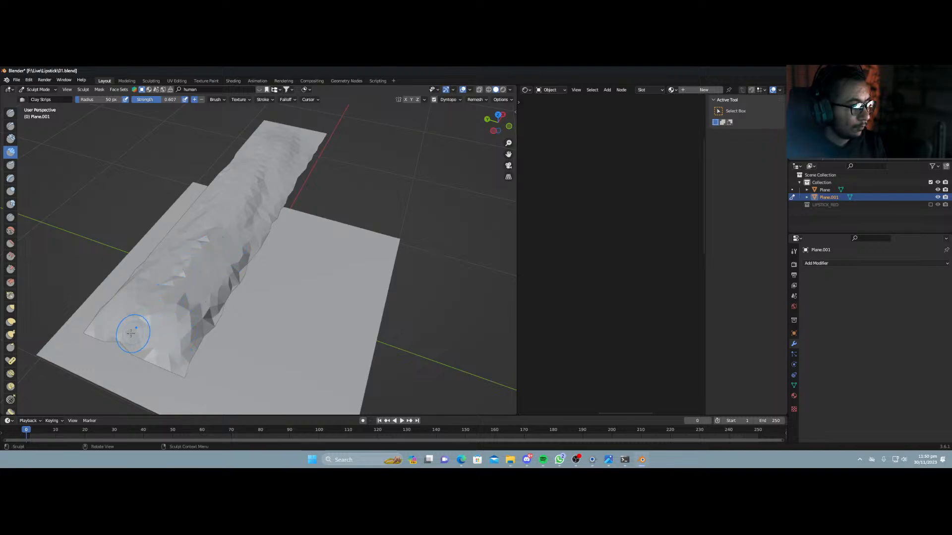
# Flatten the bumps along the top of the sculpted strip with the Scrape/Peaks brush.
pyautogui.click(11, 270)
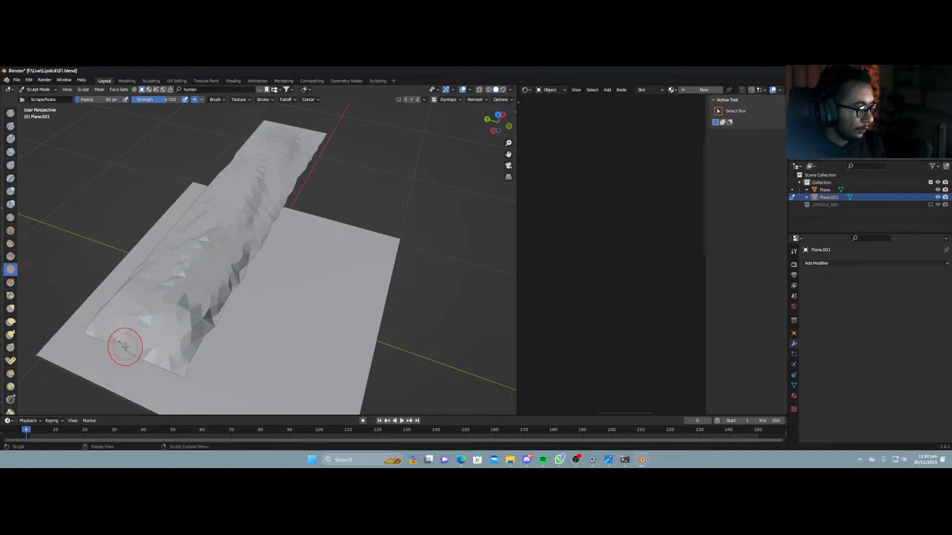
pyautogui.moveTo(127, 344); pyautogui.dragTo(195, 256)
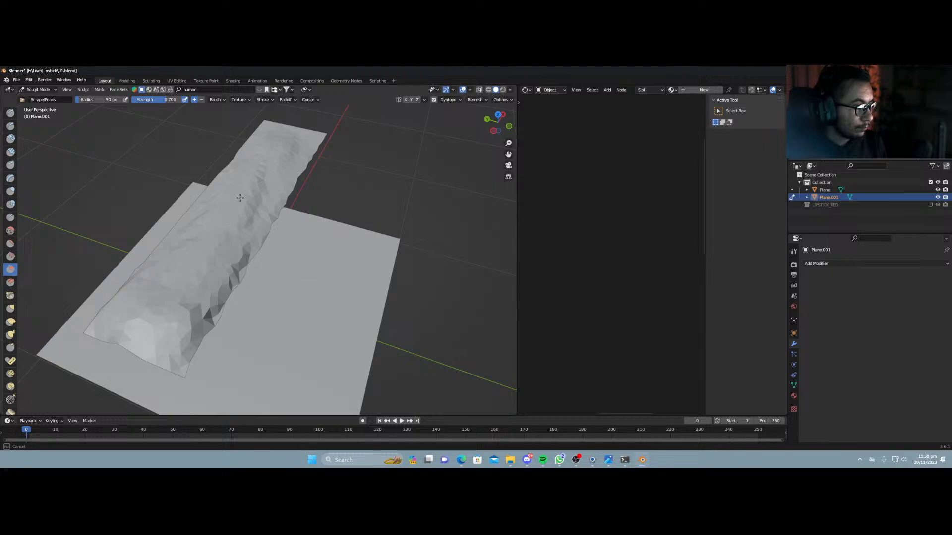
pyautogui.moveTo(277, 150)
pyautogui.mouseDown()
pyautogui.moveTo(287, 132)
pyautogui.moveTo(265, 173)
pyautogui.mouseUp()
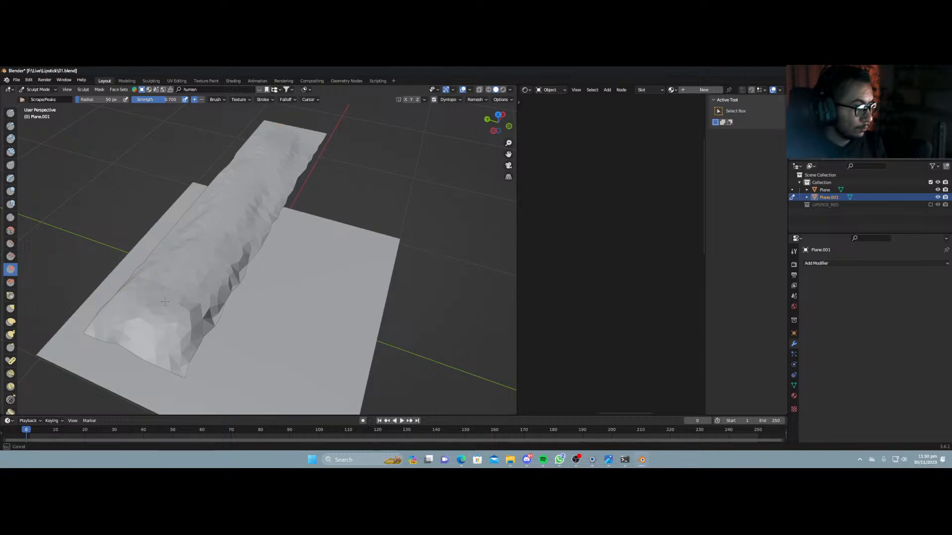
pyautogui.moveTo(170, 268); pyautogui.dragTo(152, 212)
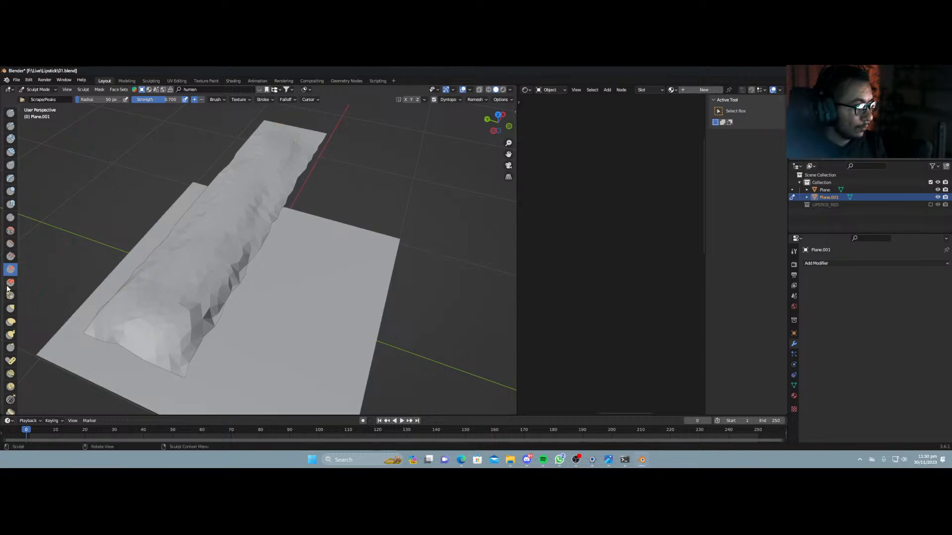
# Build up and even out the strip's top surface with repeated lengthwise Clay brush strokes at strength 0.656.
pyautogui.click(10, 191)
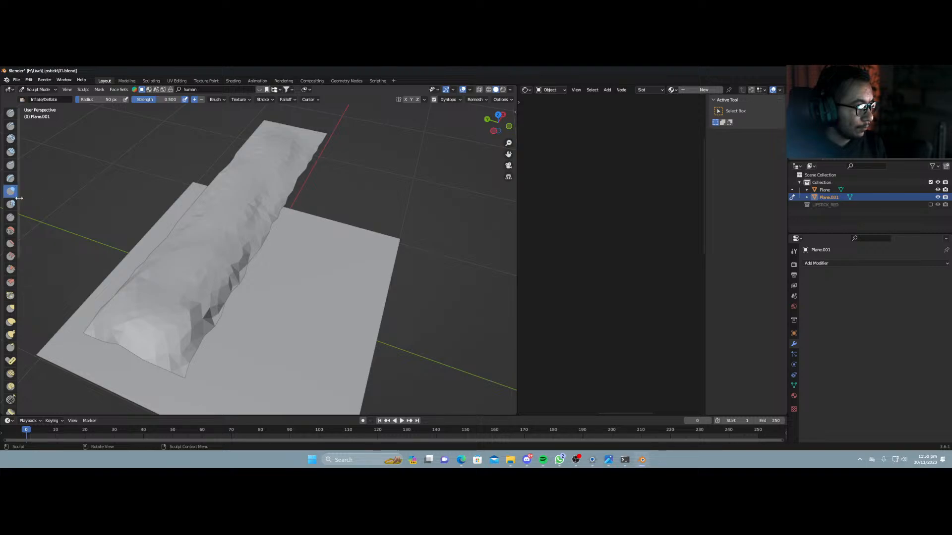
pyautogui.click(10, 139)
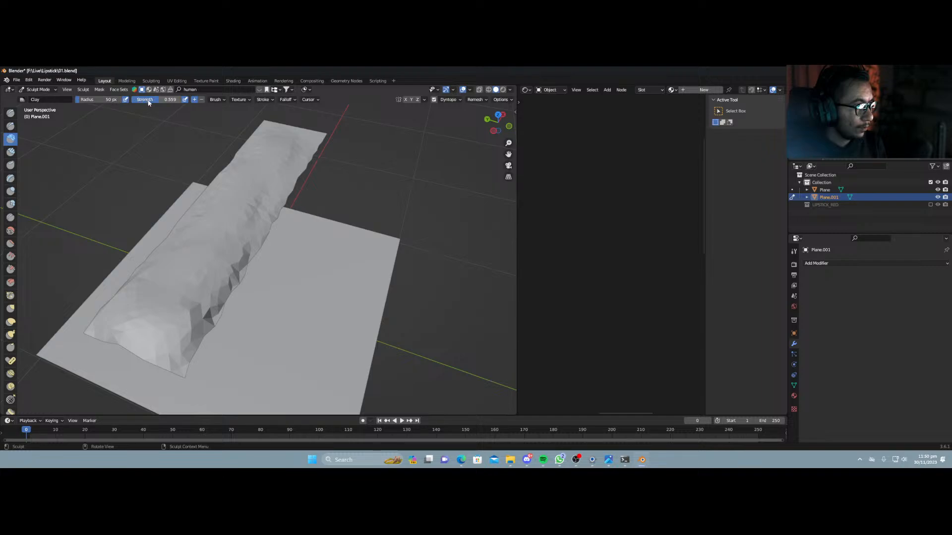
pyautogui.moveTo(293, 129); pyautogui.dragTo(277, 148)
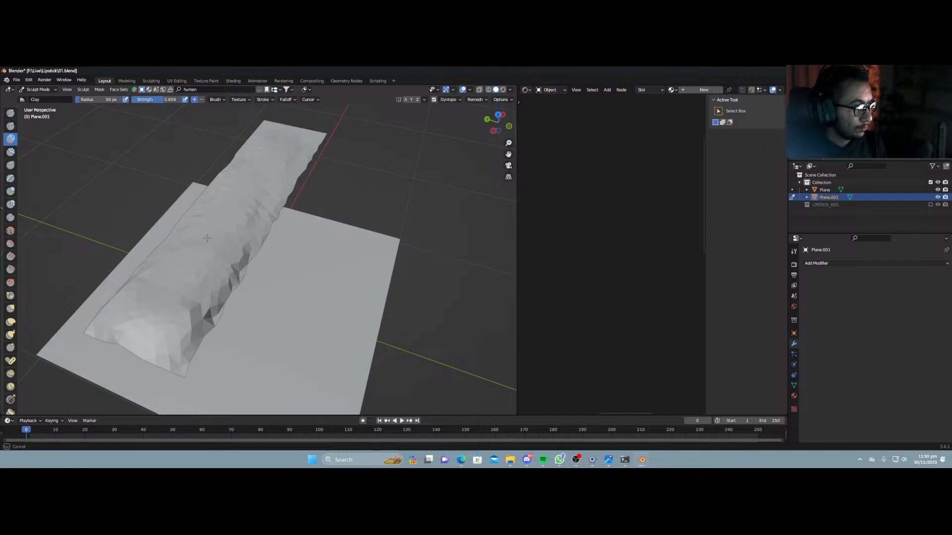
pyautogui.moveTo(207, 238); pyautogui.dragTo(154, 317)
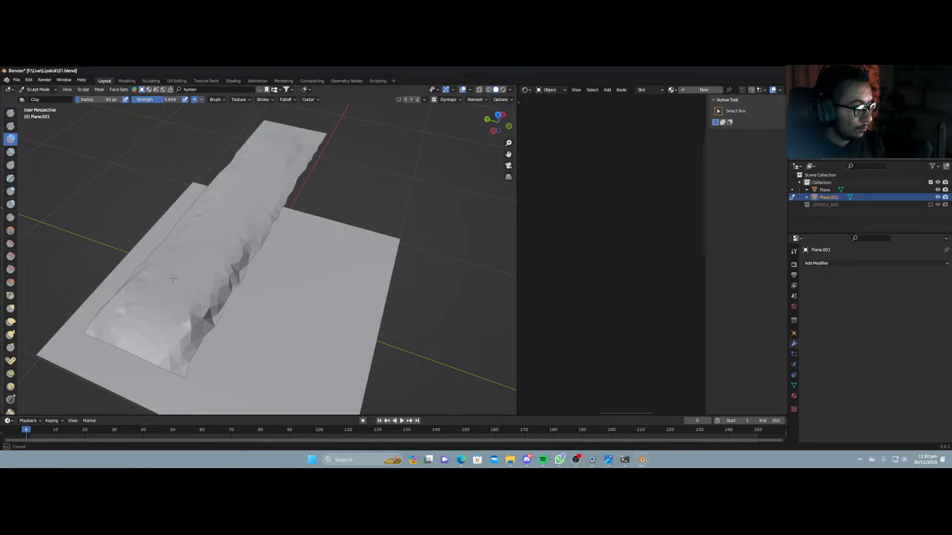
pyautogui.moveTo(165, 311); pyautogui.dragTo(276, 135)
pyautogui.moveTo(167, 296)
pyautogui.mouseDown()
pyautogui.moveTo(259, 181)
pyautogui.moveTo(261, 143)
pyautogui.mouseUp()
pyautogui.moveTo(135, 314); pyautogui.dragTo(232, 230)
pyautogui.moveTo(142, 325); pyautogui.dragTo(223, 233)
pyautogui.moveTo(138, 335); pyautogui.dragTo(218, 238)
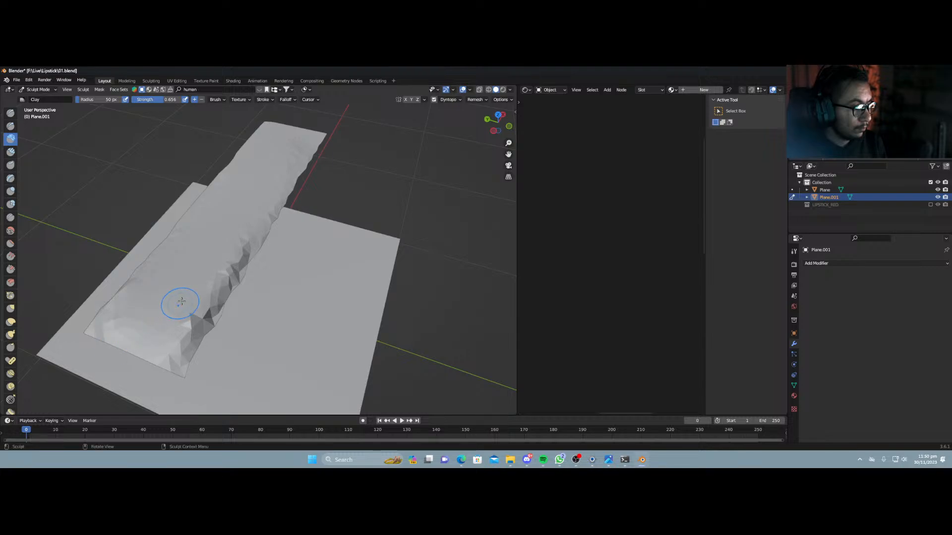
pyautogui.moveTo(185, 266); pyautogui.dragTo(143, 275, button='middle')
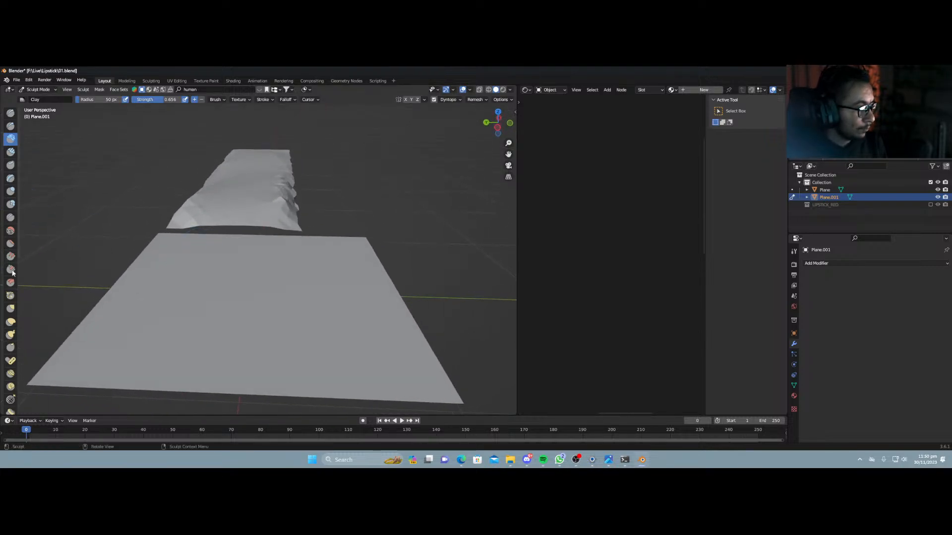
# Pull the strip's far end outward into a raised, rounded rim with the Snake Hook brush at strength 1.000.
pyautogui.scroll(-1, 10, 302)
pyautogui.scroll(-3, 11, 303)
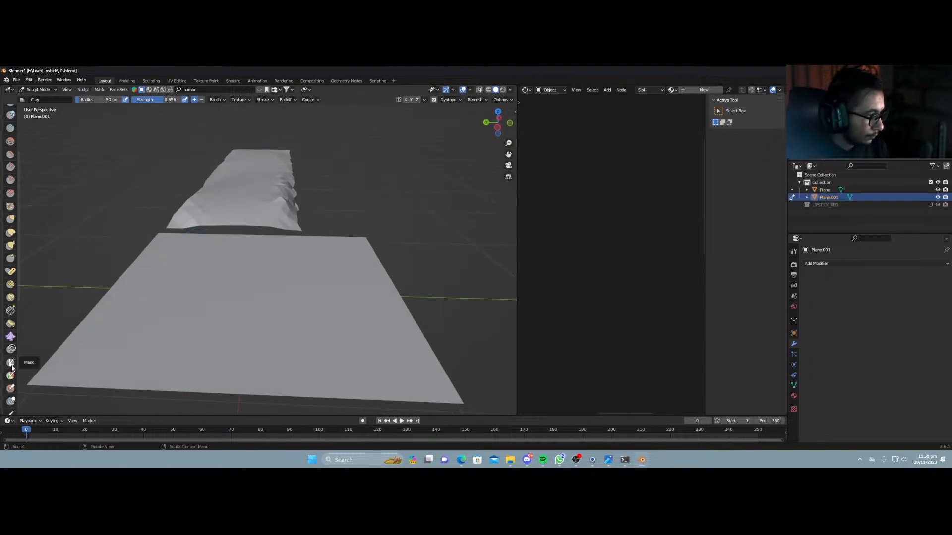
pyautogui.scroll(-3, 11, 366)
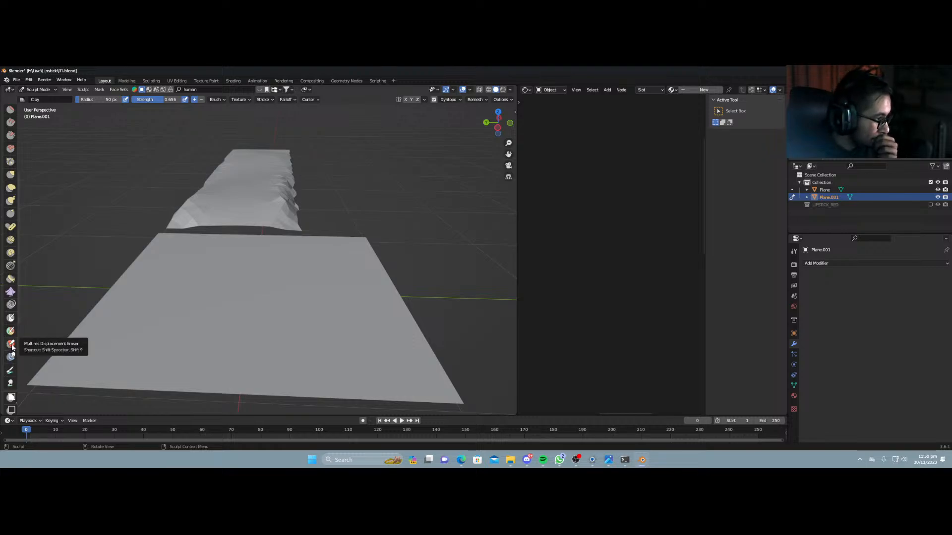
pyautogui.scroll(-2, 13, 371)
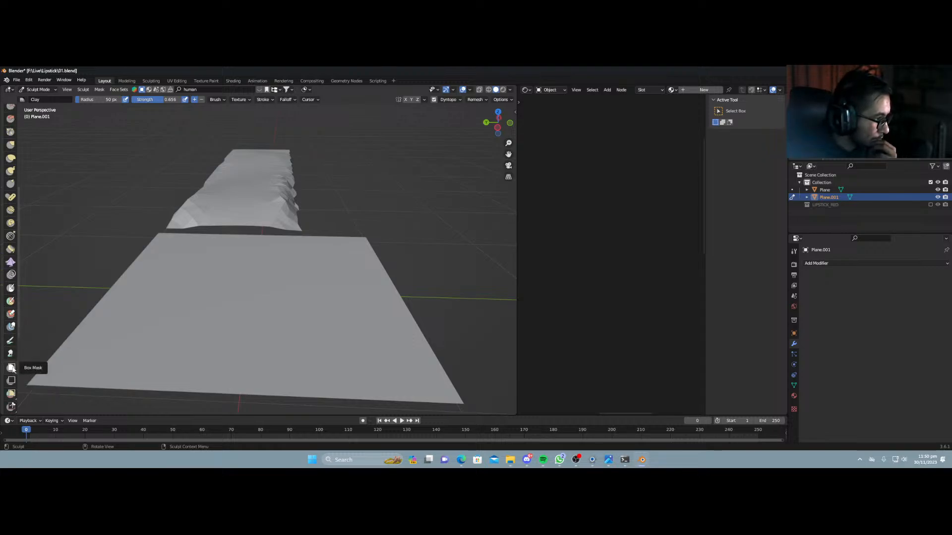
pyautogui.scroll(5, 13, 370)
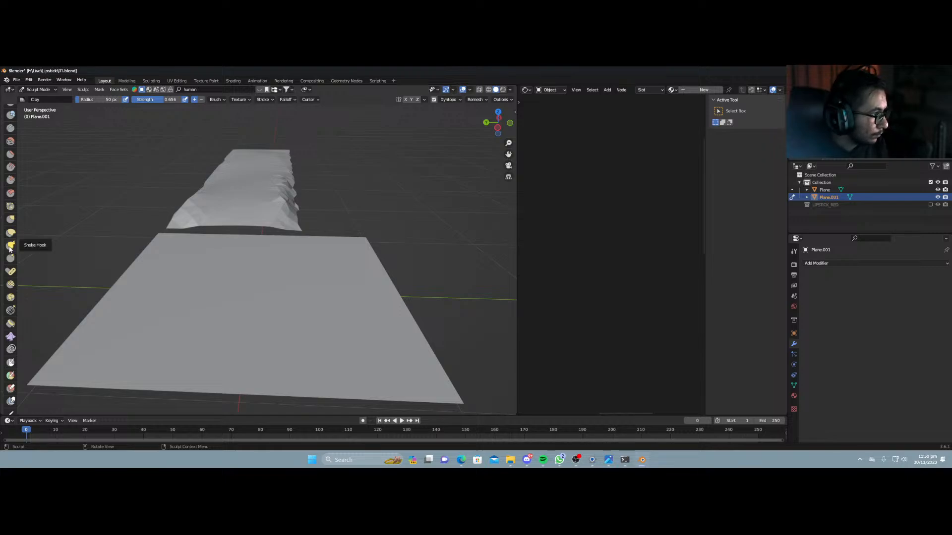
pyautogui.click(10, 245)
pyautogui.moveTo(255, 196)
pyautogui.mouseDown()
pyautogui.moveTo(290, 196)
pyautogui.moveTo(293, 167)
pyautogui.mouseUp()
pyautogui.moveTo(298, 156); pyautogui.dragTo(277, 180, button='middle')
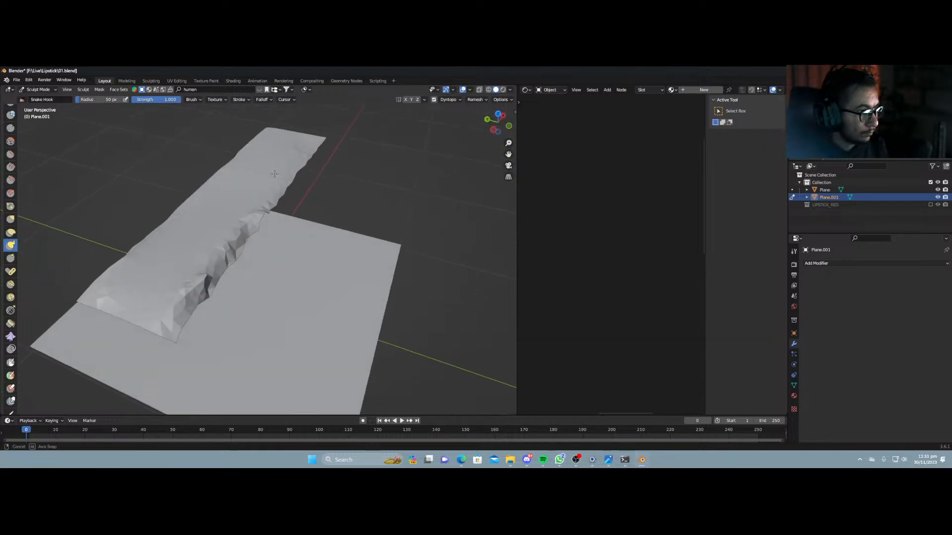
pyautogui.moveTo(283, 178); pyautogui.dragTo(309, 136)
pyautogui.moveTo(308, 137)
pyautogui.mouseDown()
pyautogui.moveTo(273, 122)
pyautogui.moveTo(259, 130)
pyautogui.mouseUp()
pyautogui.moveTo(262, 139); pyautogui.dragTo(253, 138)
pyautogui.moveTo(256, 147)
pyautogui.mouseDown()
pyautogui.moveTo(248, 133)
pyautogui.moveTo(269, 124)
pyautogui.moveTo(320, 136)
pyautogui.mouseUp()
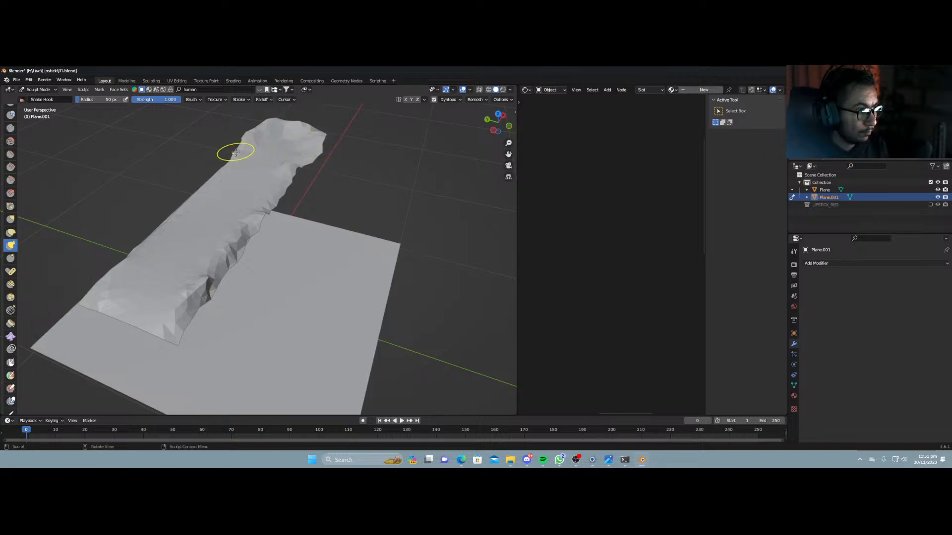
# Pull out irregular bumps along the strip's long edges and near corners with Snake Hook strokes.
pyautogui.moveTo(228, 166); pyautogui.dragTo(227, 156)
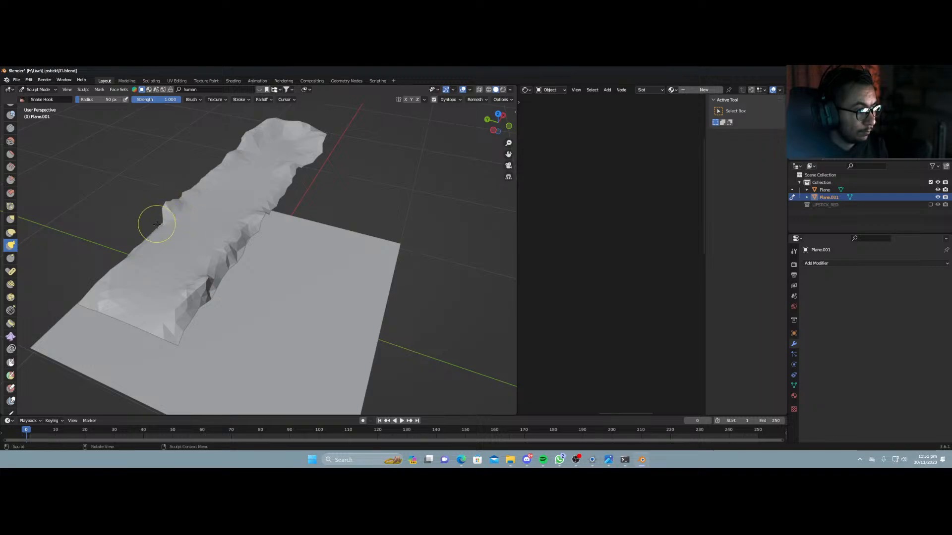
pyautogui.moveTo(160, 229)
pyautogui.mouseDown()
pyautogui.moveTo(150, 212)
pyautogui.moveTo(155, 227)
pyautogui.moveTo(86, 278)
pyautogui.mouseUp()
pyautogui.moveTo(91, 296); pyautogui.dragTo(83, 291)
pyautogui.moveTo(167, 328); pyautogui.dragTo(195, 299)
pyautogui.moveTo(199, 296); pyautogui.dragTo(207, 283)
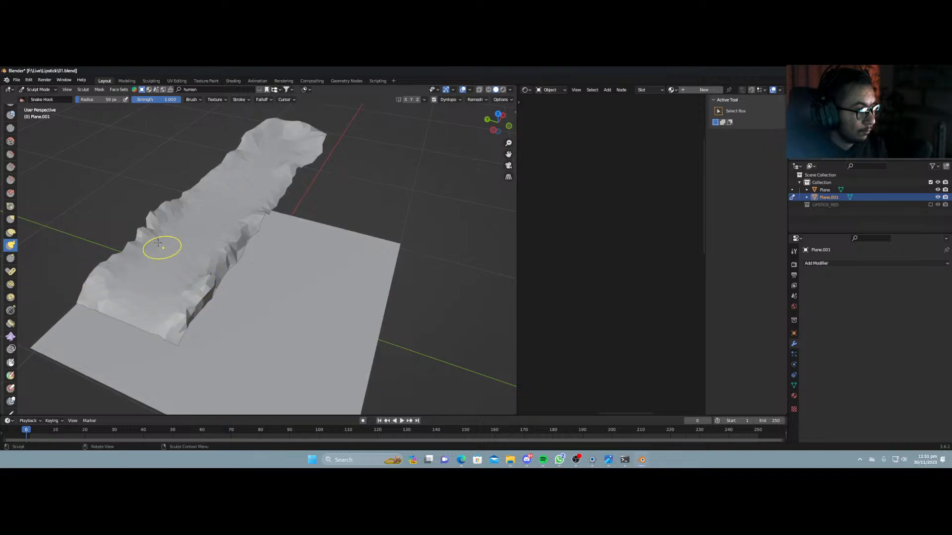
# Draw the outer rim of the strip's far end into irregular peaks and folds with the Snake Hook brush.
pyautogui.moveTo(190, 250)
pyautogui.mouseDown(button='middle')
pyautogui.moveTo(278, 267)
pyautogui.moveTo(358, 258)
pyautogui.moveTo(294, 203)
pyautogui.mouseUp(button='middle')
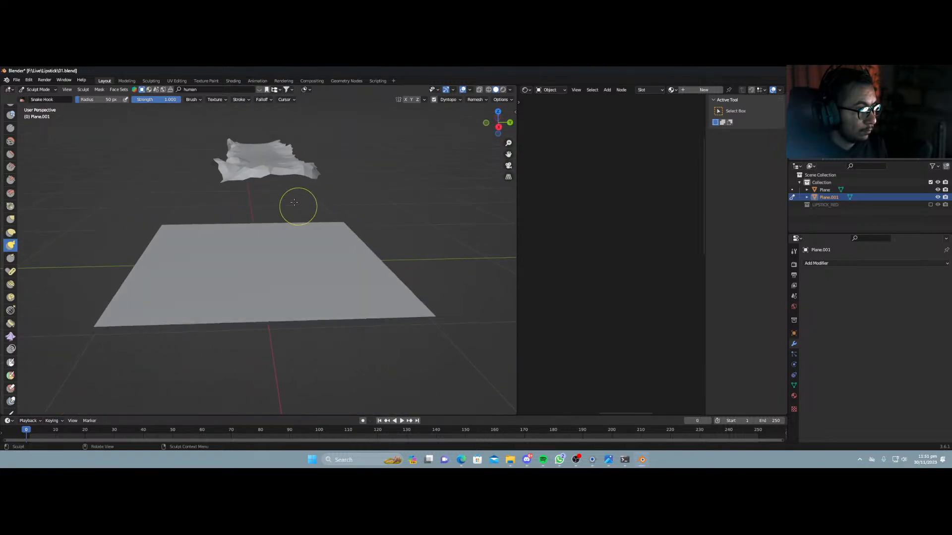
pyautogui.moveTo(261, 169)
pyautogui.mouseDown()
pyautogui.moveTo(262, 149)
pyautogui.moveTo(280, 163)
pyautogui.moveTo(287, 151)
pyautogui.moveTo(297, 158)
pyautogui.mouseUp()
pyautogui.moveTo(297, 159); pyautogui.dragTo(288, 182, button='middle')
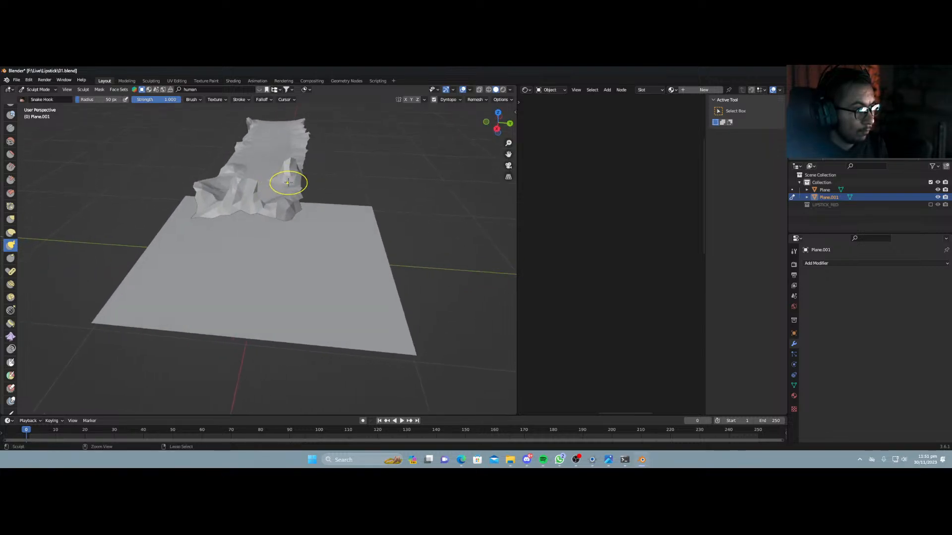
pyautogui.moveTo(255, 209); pyautogui.dragTo(232, 236, button='middle')
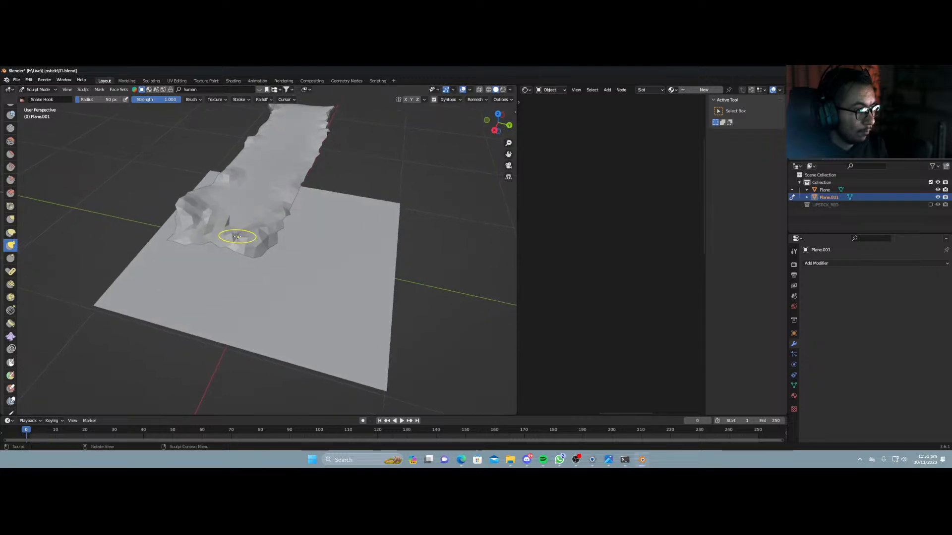
pyautogui.moveTo(232, 236)
pyautogui.mouseDown()
pyautogui.moveTo(240, 226)
pyautogui.moveTo(275, 228)
pyautogui.moveTo(237, 220)
pyautogui.mouseUp()
pyautogui.moveTo(238, 220); pyautogui.dragTo(263, 213, button='middle')
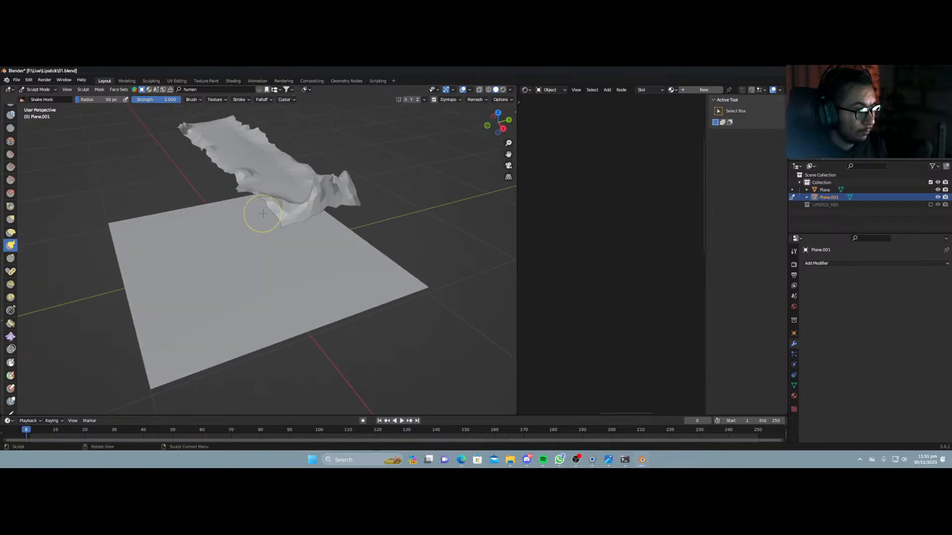
pyautogui.moveTo(300, 205); pyautogui.dragTo(276, 202)
pyautogui.moveTo(276, 202)
pyautogui.mouseDown(button='middle')
pyautogui.moveTo(346, 212)
pyautogui.moveTo(354, 179)
pyautogui.moveTo(323, 147)
pyautogui.mouseUp(button='middle')
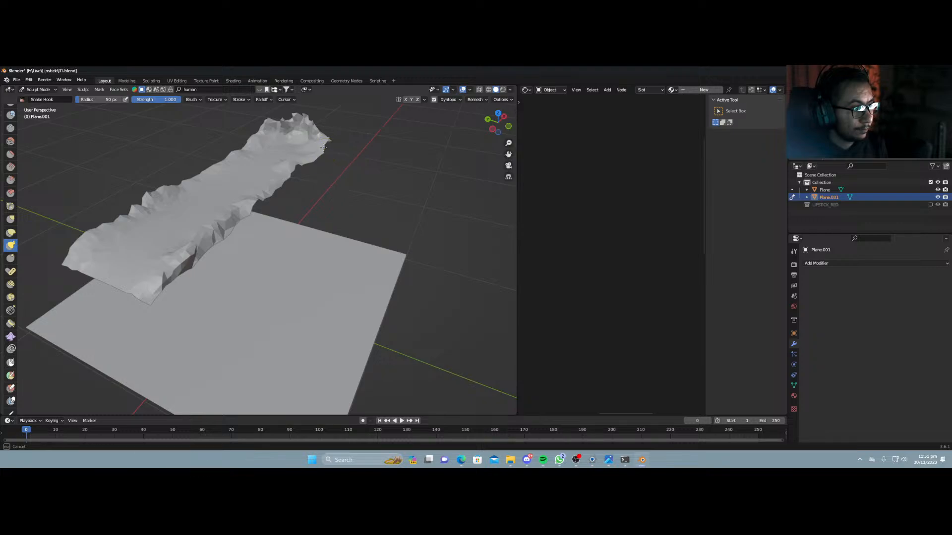
# Round out the far end's rim and its adjoining corner with short Snake Hook strokes.
pyautogui.moveTo(270, 137); pyautogui.dragTo(284, 140)
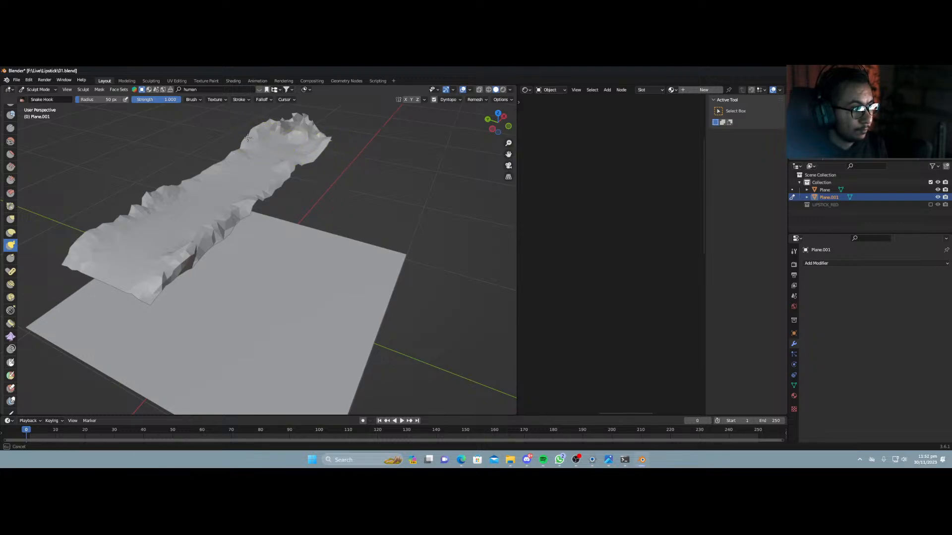
pyautogui.moveTo(272, 150); pyautogui.dragTo(307, 170, button='middle')
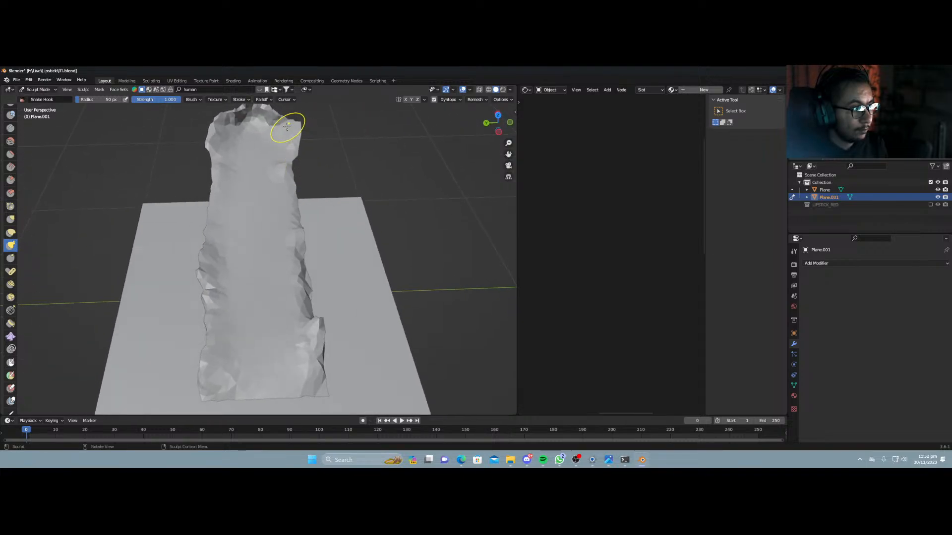
pyautogui.moveTo(287, 128); pyautogui.dragTo(276, 115)
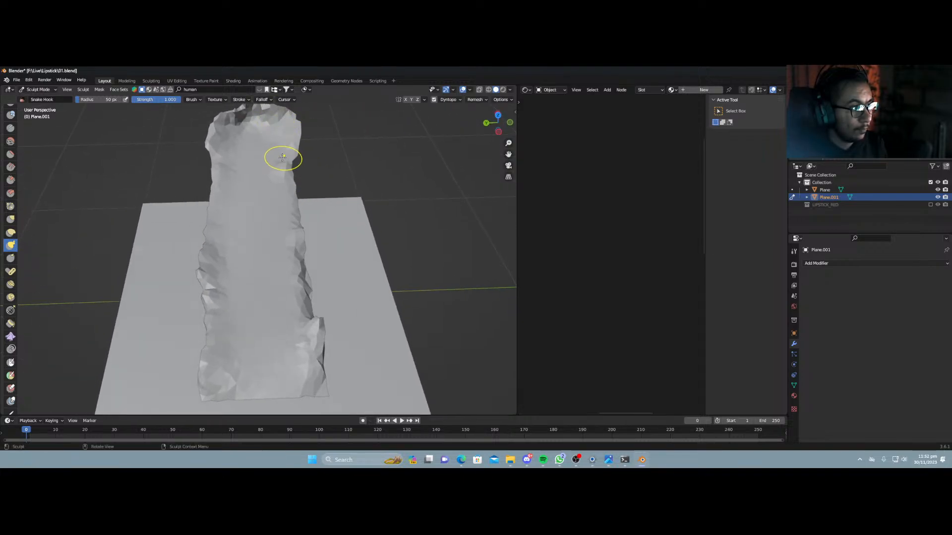
pyautogui.moveTo(294, 158); pyautogui.dragTo(305, 139)
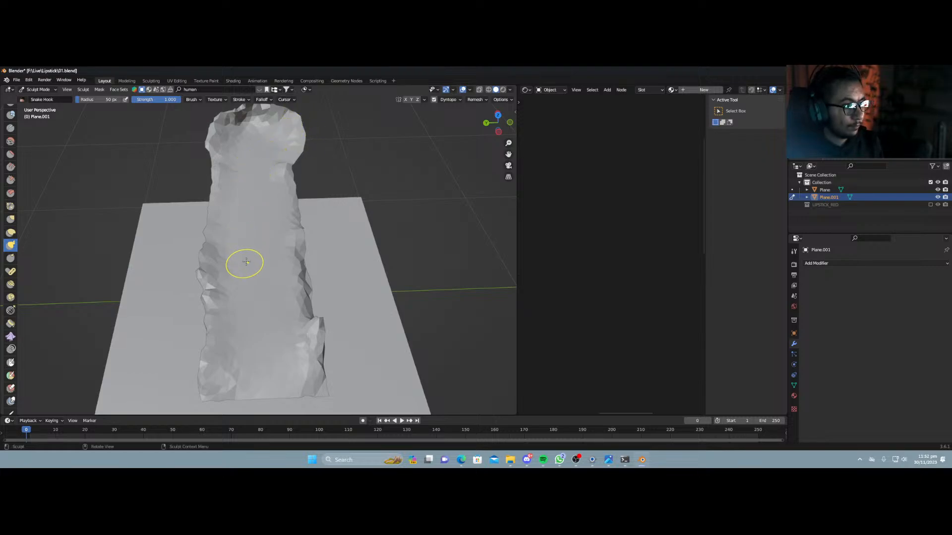
# Lift the strip's other long edge into a row of uneven peaks with the Snake Hook brush.
pyautogui.moveTo(247, 262); pyautogui.dragTo(221, 181, button='middle')
pyautogui.moveTo(222, 154)
pyautogui.mouseDown()
pyautogui.moveTo(220, 166)
pyautogui.moveTo(190, 182)
pyautogui.mouseUp()
pyautogui.moveTo(285, 173); pyautogui.dragTo(297, 157, button='middle')
pyautogui.moveTo(290, 156)
pyautogui.mouseDown()
pyautogui.moveTo(293, 170)
pyautogui.moveTo(342, 199)
pyautogui.mouseUp()
pyautogui.moveTo(345, 211); pyautogui.dragTo(347, 206)
pyautogui.moveTo(319, 187); pyautogui.dragTo(332, 190, button='middle')
pyautogui.moveTo(333, 190); pyautogui.dragTo(335, 187)
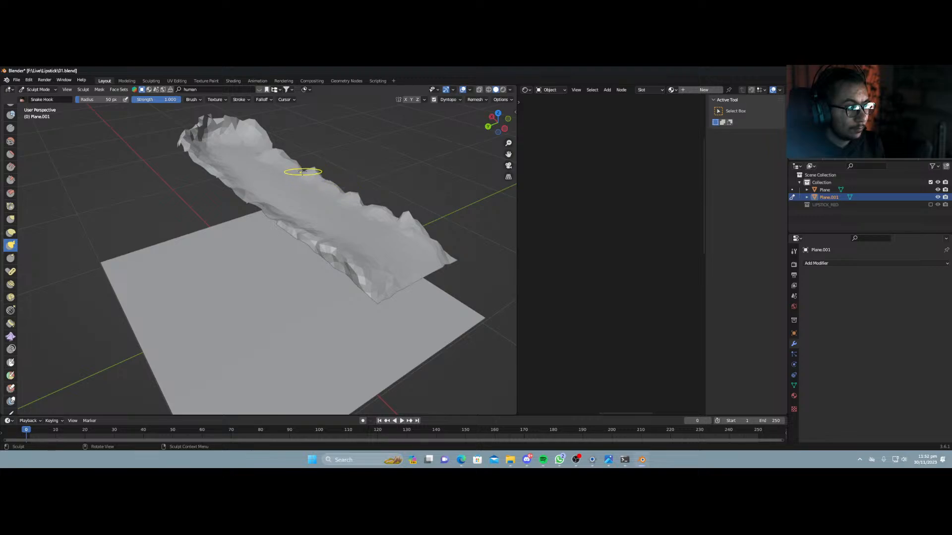
# Stretch the outer rim of the strip's far end downward with the Snake Hook brush.
pyautogui.moveTo(293, 185)
pyautogui.mouseDown(button='middle')
pyautogui.moveTo(248, 156)
pyautogui.moveTo(248, 178)
pyautogui.moveTo(214, 186)
pyautogui.moveTo(212, 179)
pyautogui.moveTo(255, 180)
pyautogui.moveTo(260, 250)
pyautogui.moveTo(232, 210)
pyautogui.mouseUp(button='middle')
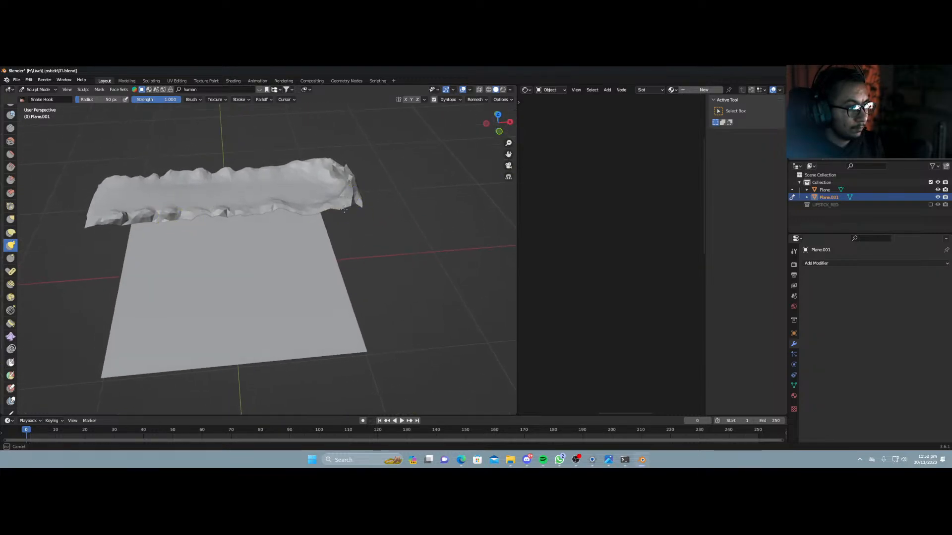
pyautogui.moveTo(351, 208)
pyautogui.mouseDown(button='middle')
pyautogui.moveTo(317, 179)
pyautogui.moveTo(327, 189)
pyautogui.moveTo(298, 192)
pyautogui.moveTo(260, 179)
pyautogui.moveTo(266, 191)
pyautogui.mouseUp(button='middle')
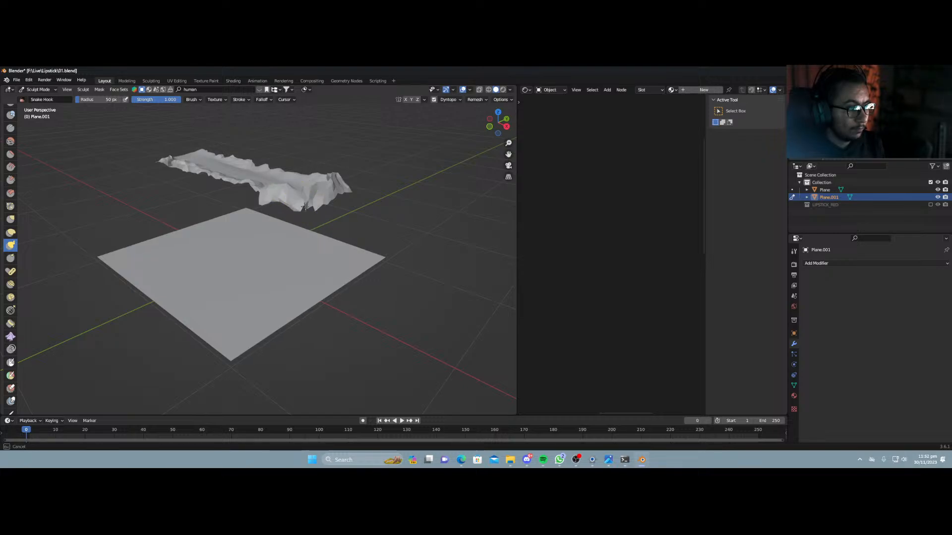
pyautogui.moveTo(297, 204); pyautogui.dragTo(323, 192, button='middle')
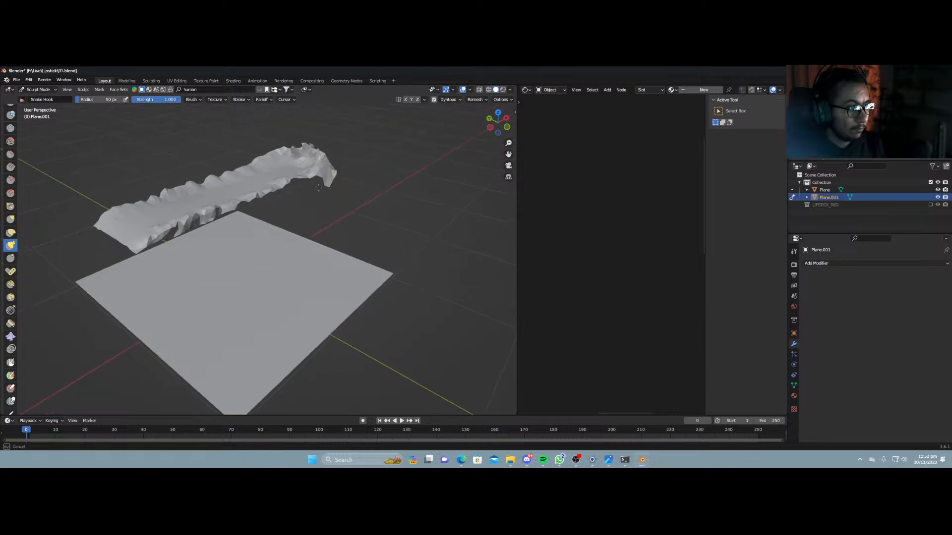
pyautogui.moveTo(315, 178); pyautogui.dragTo(314, 193)
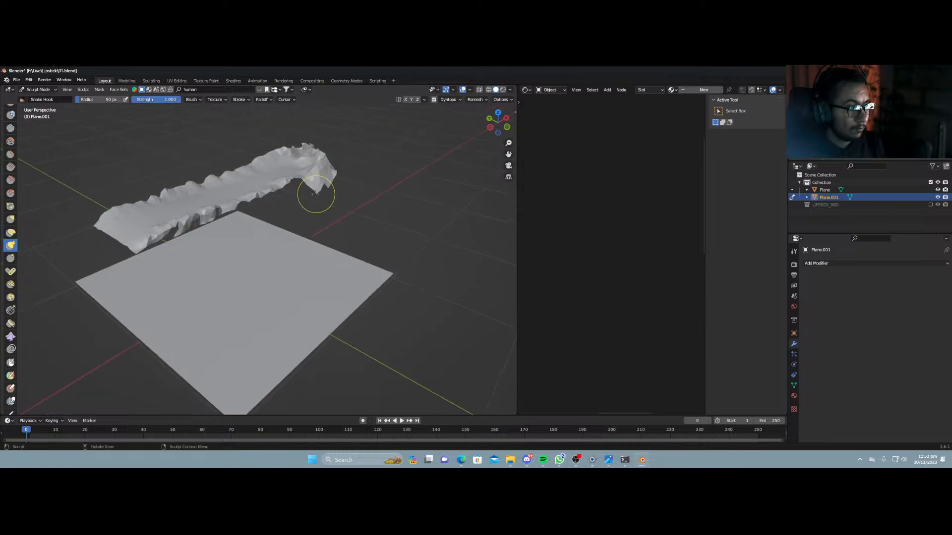
# Pull one long edge of the strip downward in jagged flaps from the far end toward the near end.
pyautogui.moveTo(298, 179); pyautogui.dragTo(300, 186, button='middle')
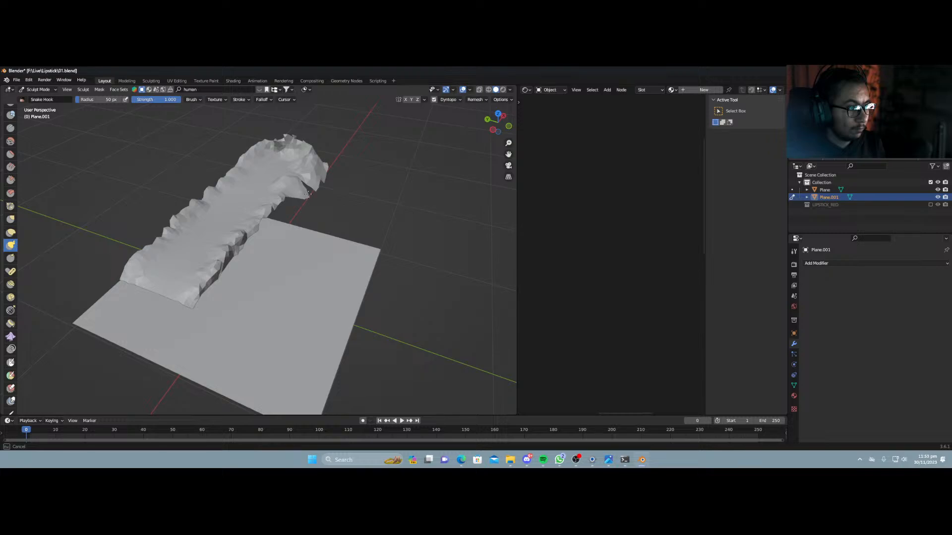
pyautogui.moveTo(308, 194); pyautogui.dragTo(292, 196)
pyautogui.moveTo(279, 190); pyautogui.dragTo(282, 195, button='middle')
pyautogui.moveTo(301, 212); pyautogui.dragTo(264, 221)
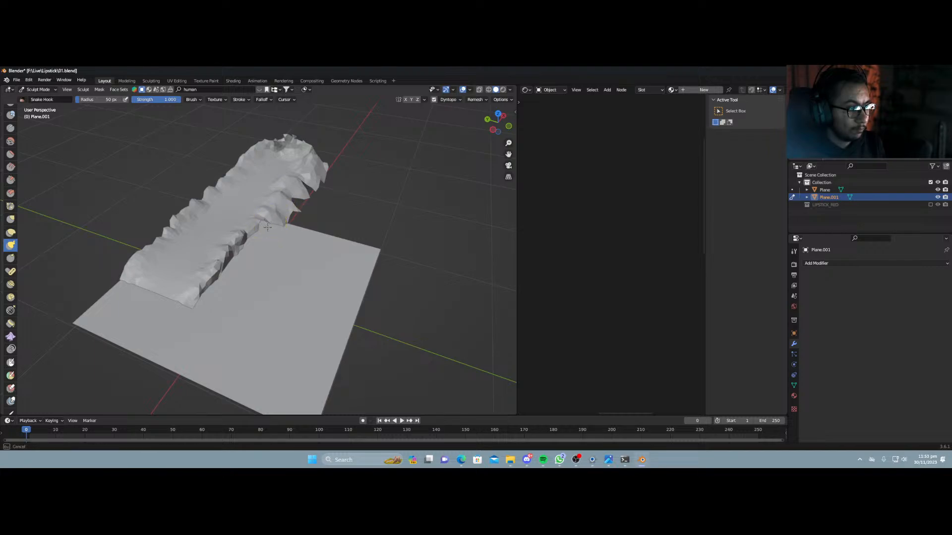
pyautogui.moveTo(264, 221); pyautogui.dragTo(276, 191, button='middle')
pyautogui.moveTo(277, 192)
pyautogui.mouseDown()
pyautogui.moveTo(312, 182)
pyautogui.moveTo(308, 201)
pyautogui.mouseUp()
pyautogui.moveTo(307, 200); pyautogui.dragTo(263, 201, button='middle')
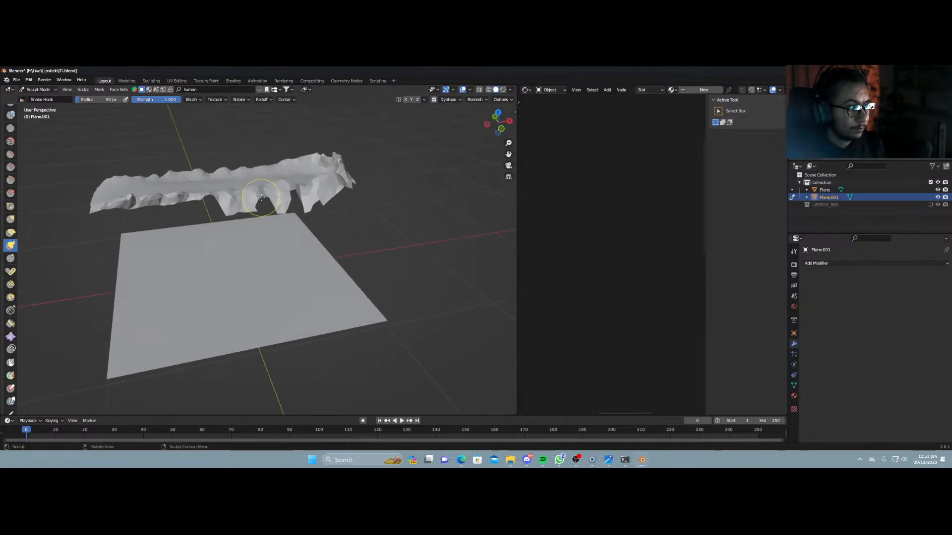
pyautogui.moveTo(263, 201)
pyautogui.mouseDown()
pyautogui.moveTo(294, 192)
pyautogui.moveTo(296, 218)
pyautogui.mouseUp()
pyautogui.moveTo(223, 202)
pyautogui.mouseDown()
pyautogui.moveTo(211, 206)
pyautogui.moveTo(212, 191)
pyautogui.moveTo(196, 211)
pyautogui.moveTo(187, 202)
pyautogui.moveTo(192, 212)
pyautogui.moveTo(165, 216)
pyautogui.moveTo(147, 236)
pyautogui.moveTo(127, 223)
pyautogui.moveTo(117, 230)
pyautogui.moveTo(112, 213)
pyautogui.moveTo(106, 223)
pyautogui.mouseUp()
# Pull the opposite long edge down into ragged folds with Snake Hook strokes, undoing one stray stroke.
pyautogui.moveTo(102, 230)
pyautogui.mouseDown(button='middle')
pyautogui.moveTo(164, 227)
pyautogui.moveTo(215, 206)
pyautogui.mouseUp(button='middle')
pyautogui.moveTo(193, 189)
pyautogui.mouseDown()
pyautogui.moveTo(196, 215)
pyautogui.moveTo(197, 190)
pyautogui.moveTo(220, 214)
pyautogui.moveTo(210, 191)
pyautogui.moveTo(221, 214)
pyautogui.moveTo(227, 193)
pyautogui.moveTo(253, 204)
pyautogui.moveTo(198, 170)
pyautogui.mouseUp()
pyautogui.hotkey('ctrl', 'z')
pyautogui.moveTo(264, 192)
pyautogui.mouseDown()
pyautogui.moveTo(265, 200)
pyautogui.moveTo(293, 195)
pyautogui.moveTo(309, 205)
pyautogui.moveTo(295, 189)
pyautogui.moveTo(273, 189)
pyautogui.mouseUp()
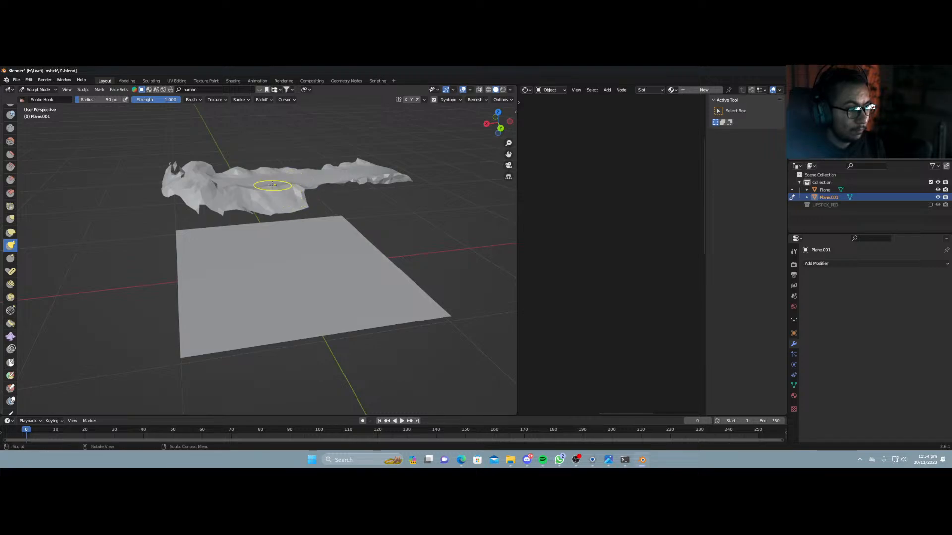
pyautogui.moveTo(263, 204); pyautogui.dragTo(209, 206, button='middle')
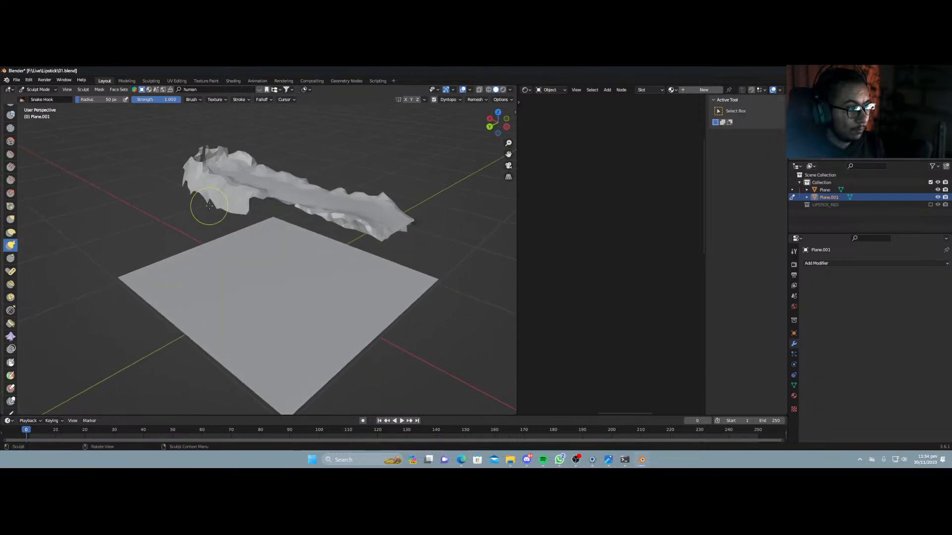
pyautogui.moveTo(263, 197); pyautogui.dragTo(265, 224)
pyautogui.moveTo(268, 221)
pyautogui.mouseDown(button='middle')
pyautogui.moveTo(238, 233)
pyautogui.moveTo(243, 204)
pyautogui.moveTo(271, 211)
pyautogui.mouseUp(button='middle')
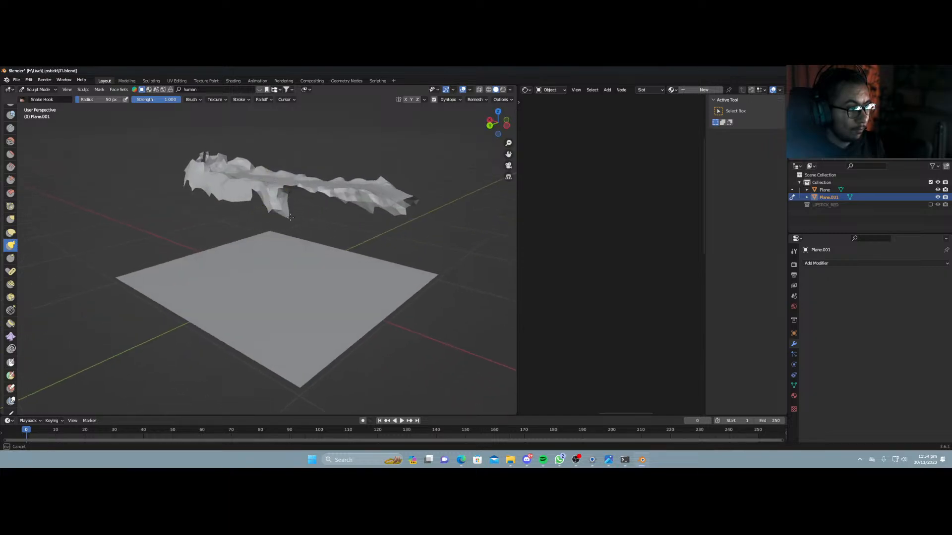
pyautogui.moveTo(296, 211); pyautogui.dragTo(297, 217)
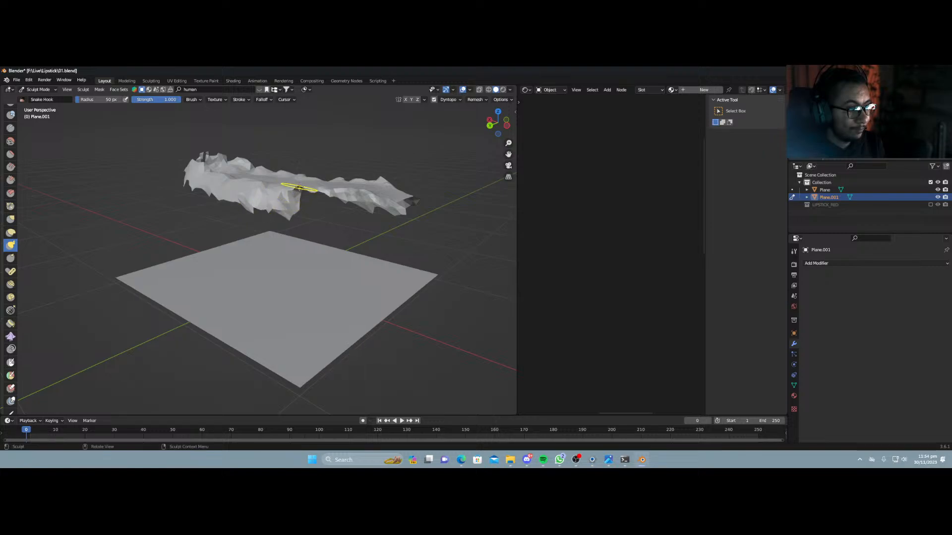
pyautogui.moveTo(299, 188)
pyautogui.mouseDown()
pyautogui.moveTo(300, 202)
pyautogui.moveTo(338, 215)
pyautogui.moveTo(379, 214)
pyautogui.mouseUp()
pyautogui.moveTo(381, 206); pyautogui.dragTo(383, 222)
# Smooth the strip's central channel with lengthwise Smooth brush strokes at strength 0.700.
pyautogui.moveTo(357, 220)
pyautogui.mouseDown(button='middle')
pyautogui.moveTo(334, 257)
pyautogui.moveTo(282, 259)
pyautogui.mouseUp(button='middle')
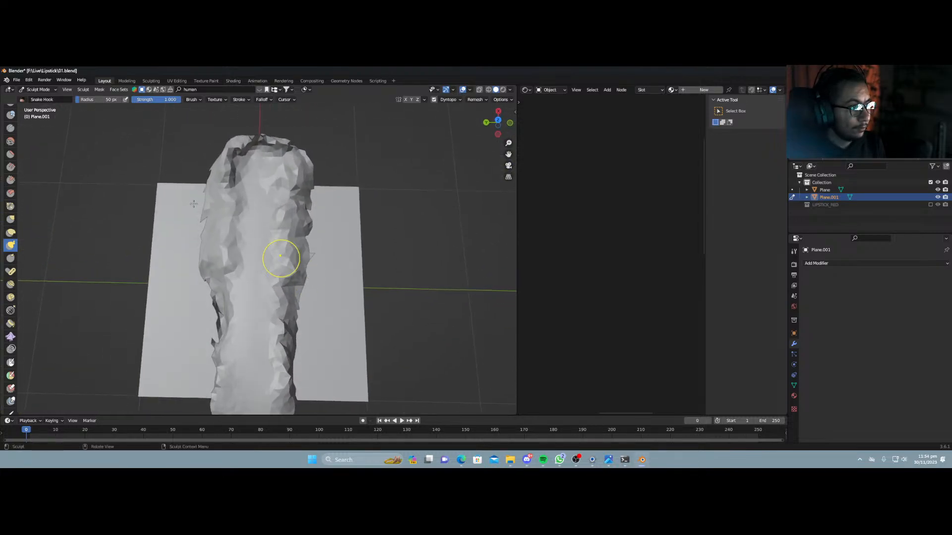
pyautogui.click(9, 140)
pyautogui.moveTo(263, 169)
pyautogui.mouseDown()
pyautogui.moveTo(267, 203)
pyautogui.moveTo(252, 175)
pyautogui.mouseUp()
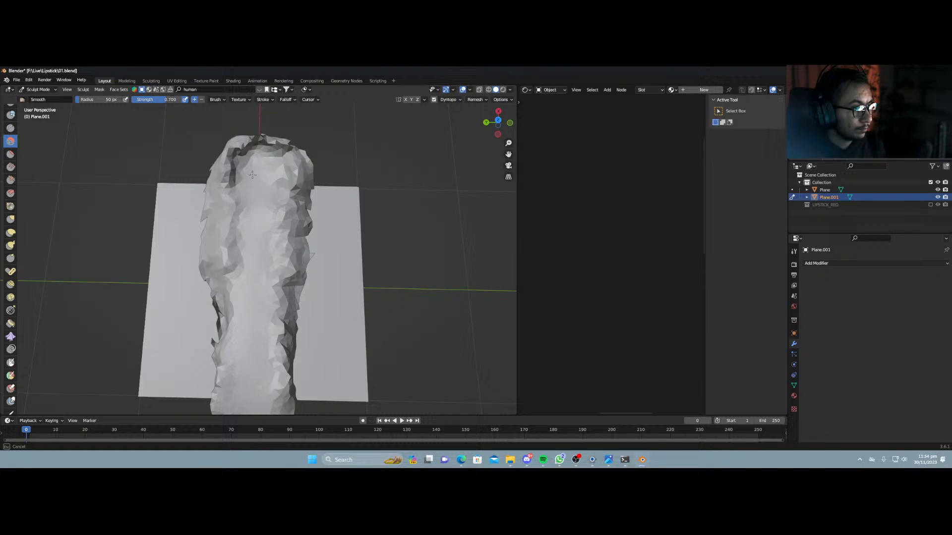
pyautogui.moveTo(246, 392); pyautogui.dragTo(252, 224)
pyautogui.moveTo(266, 184)
pyautogui.mouseDown()
pyautogui.moveTo(270, 290)
pyautogui.moveTo(248, 310)
pyautogui.mouseUp()
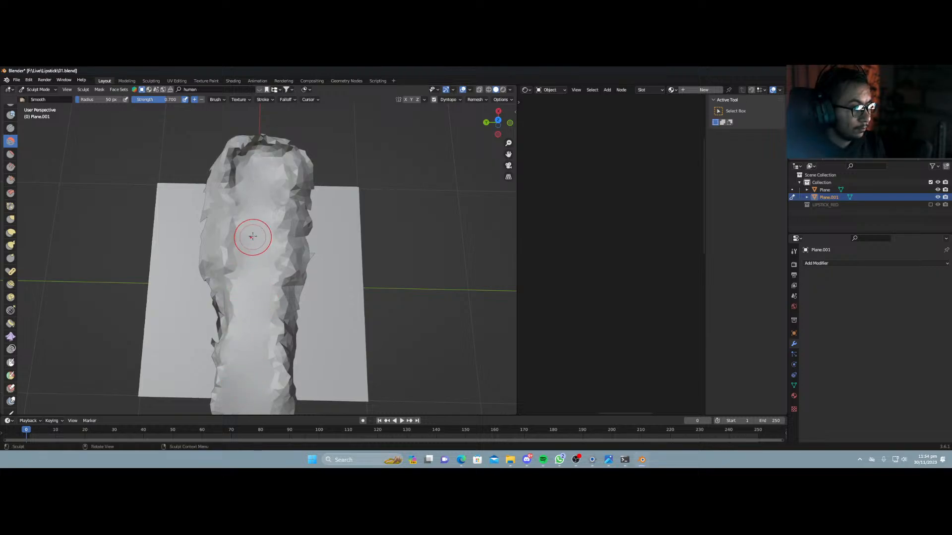
pyautogui.moveTo(252, 237); pyautogui.dragTo(242, 303)
# Adjust the strip's ragged side edge with Snake Hook strokes at strength 1.000.
pyautogui.scroll(1, 13, 181)
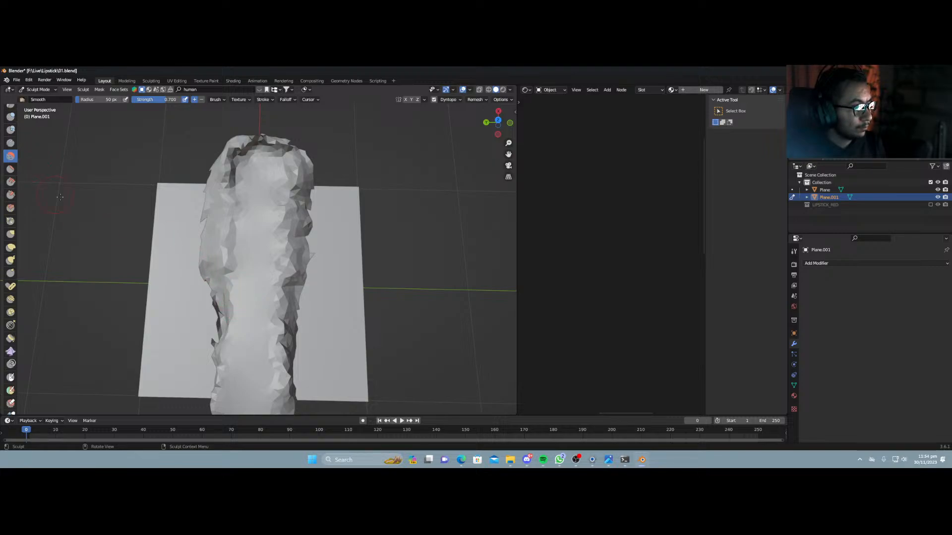
pyautogui.moveTo(212, 270)
pyautogui.mouseDown(button='middle')
pyautogui.moveTo(181, 231)
pyautogui.moveTo(258, 222)
pyautogui.mouseUp(button='middle')
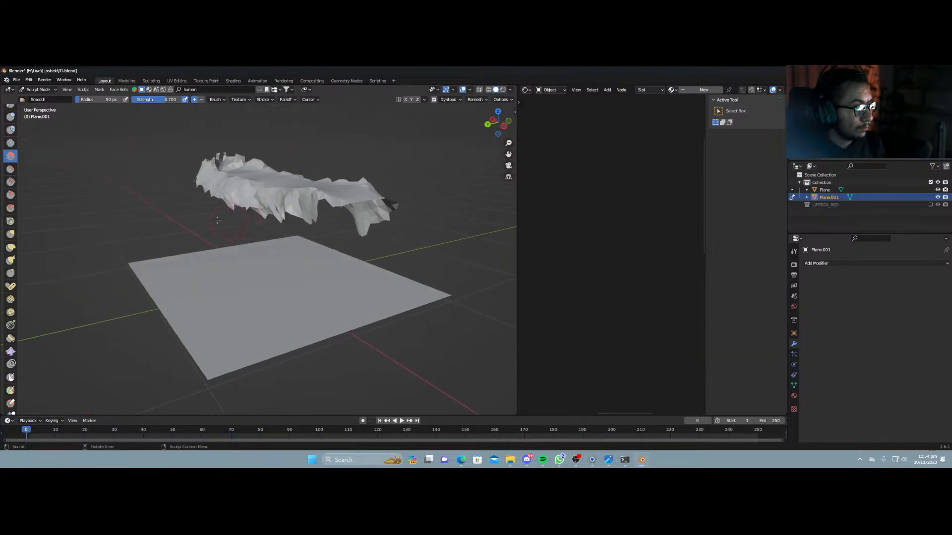
pyautogui.click(10, 247)
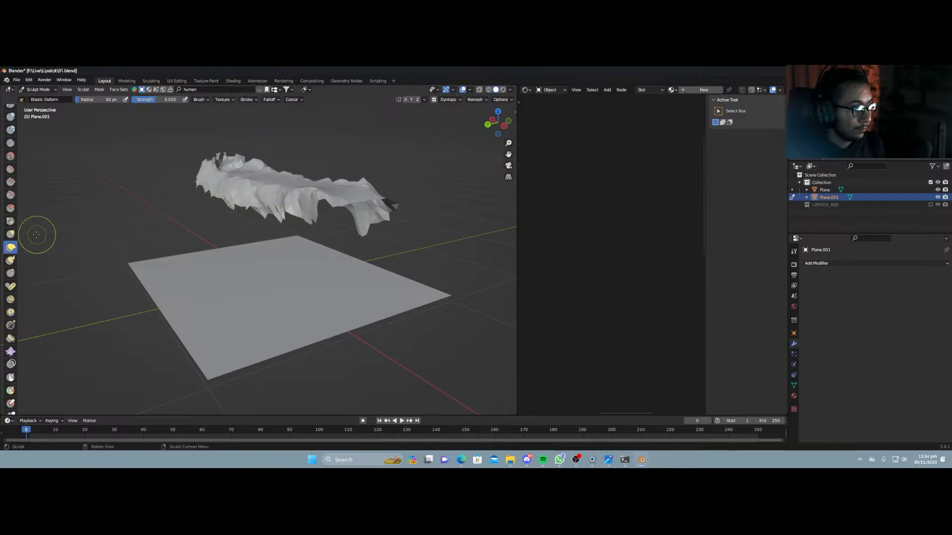
pyautogui.click(10, 260)
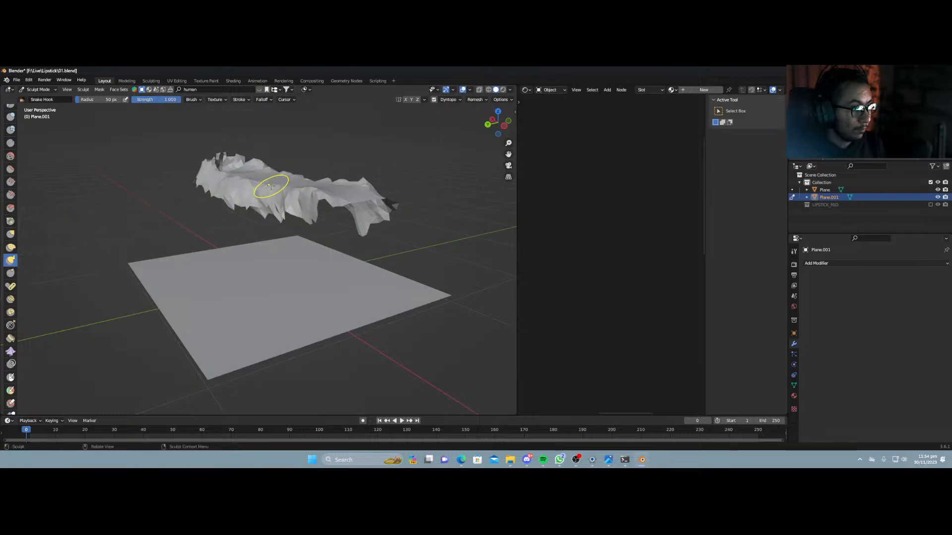
pyautogui.moveTo(271, 186); pyautogui.dragTo(306, 183)
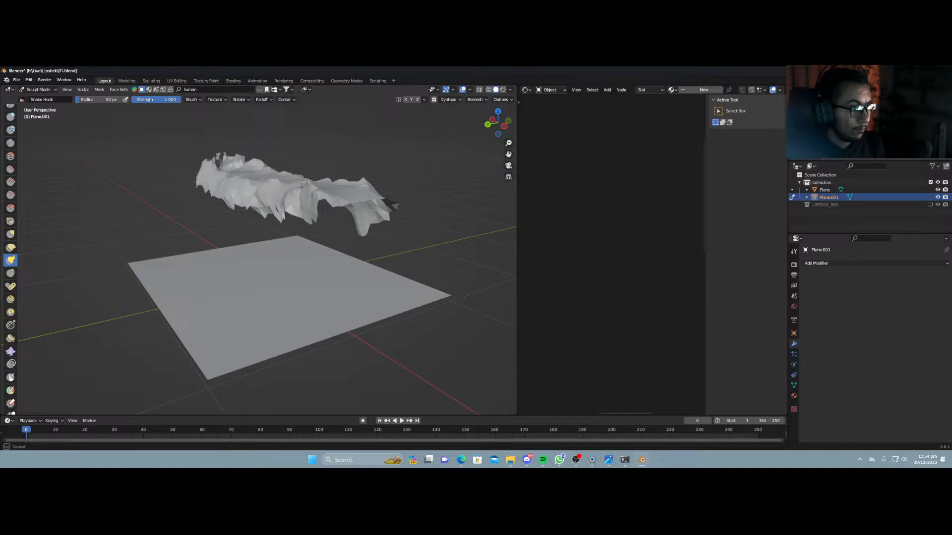
pyautogui.moveTo(305, 183); pyautogui.dragTo(273, 204, button='middle')
pyautogui.moveTo(245, 207); pyautogui.dragTo(218, 219, button='middle')
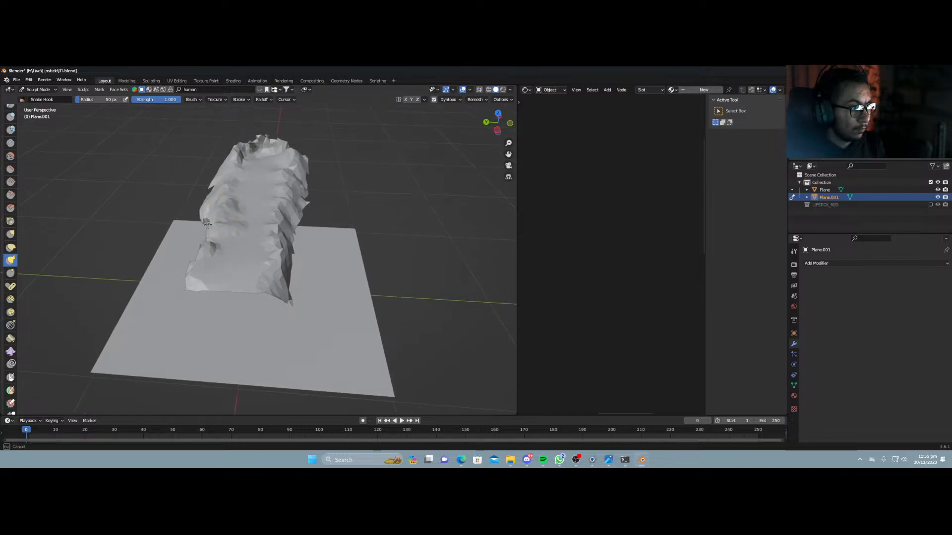
pyautogui.moveTo(234, 229); pyautogui.dragTo(223, 269, button='middle')
# Flatten the strip's central channel with lengthwise Flatten/Contrast brush strokes at strength 0.500.
pyautogui.scroll(5, 13, 153)
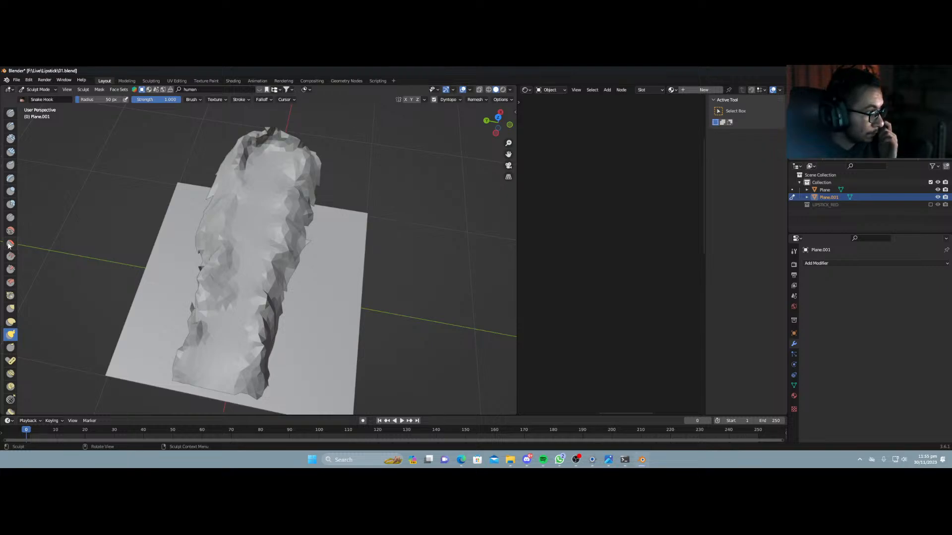
pyautogui.click(11, 244)
pyautogui.moveTo(258, 168)
pyautogui.mouseDown()
pyautogui.moveTo(244, 287)
pyautogui.moveTo(215, 366)
pyautogui.moveTo(270, 139)
pyautogui.moveTo(232, 349)
pyautogui.mouseUp()
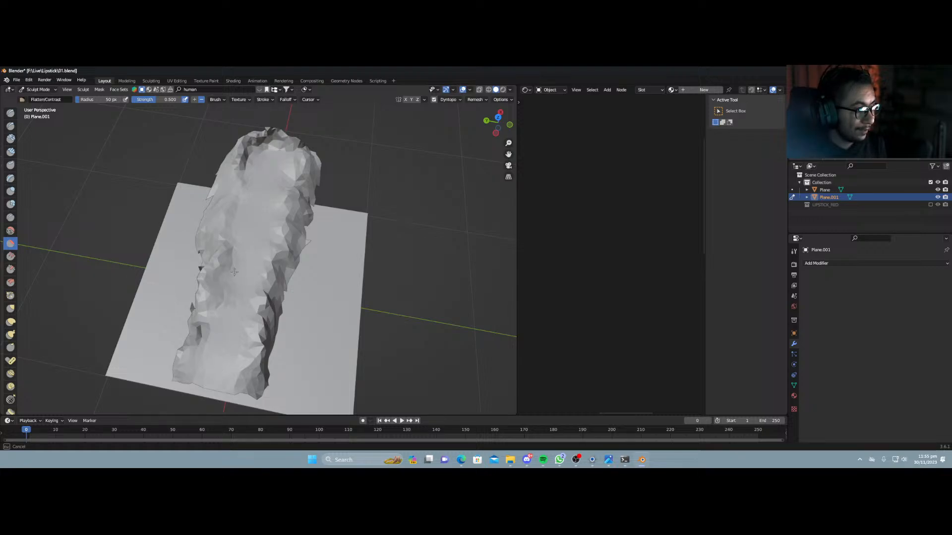
pyautogui.moveTo(235, 272)
pyautogui.mouseDown()
pyautogui.moveTo(234, 300)
pyautogui.moveTo(259, 200)
pyautogui.moveTo(228, 339)
pyautogui.moveTo(269, 183)
pyautogui.moveTo(226, 356)
pyautogui.moveTo(233, 255)
pyautogui.moveTo(273, 165)
pyautogui.moveTo(264, 317)
pyautogui.moveTo(287, 178)
pyautogui.moveTo(238, 342)
pyautogui.moveTo(249, 202)
pyautogui.moveTo(259, 198)
pyautogui.moveTo(244, 278)
pyautogui.mouseUp()
pyautogui.moveTo(243, 279)
pyautogui.mouseDown(button='middle')
pyautogui.moveTo(228, 252)
pyautogui.moveTo(187, 245)
pyautogui.moveTo(105, 254)
pyautogui.mouseUp(button='middle')
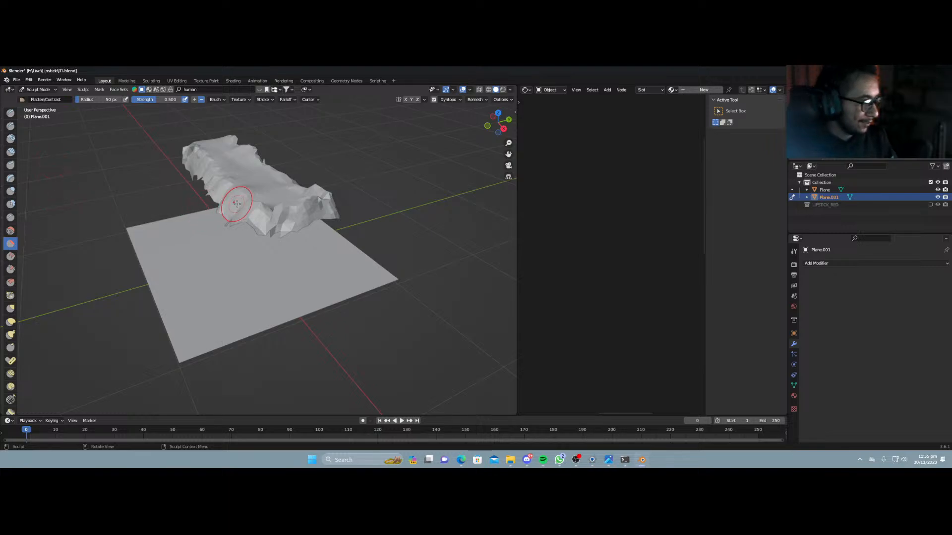
# Return to Object Mode and apply Shade Smooth to the sculpted strip.
pyautogui.click(38, 89)
pyautogui.click(40, 98)
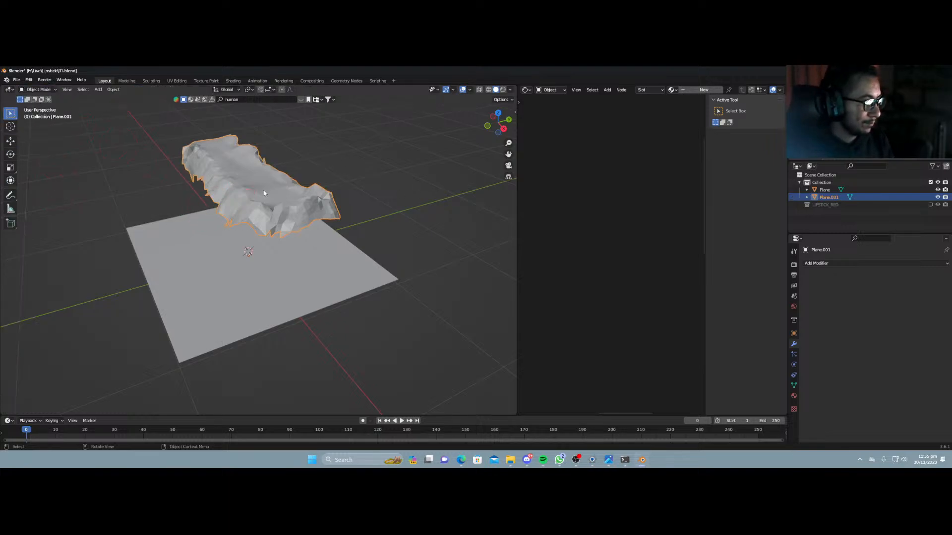
pyautogui.rightClick(241, 191)
pyautogui.click(241, 189)
pyautogui.moveTo(298, 218); pyautogui.dragTo(382, 219, button='middle')
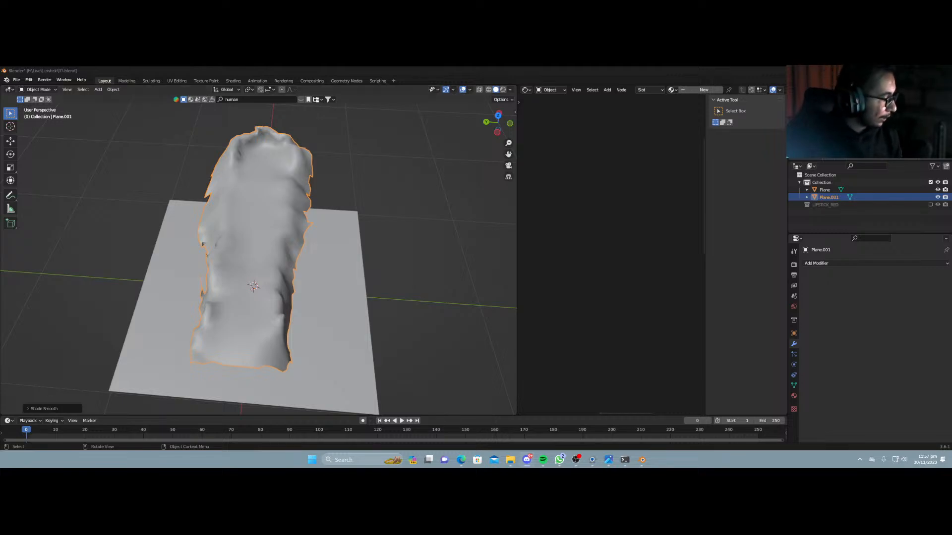
pyautogui.press('super+d')
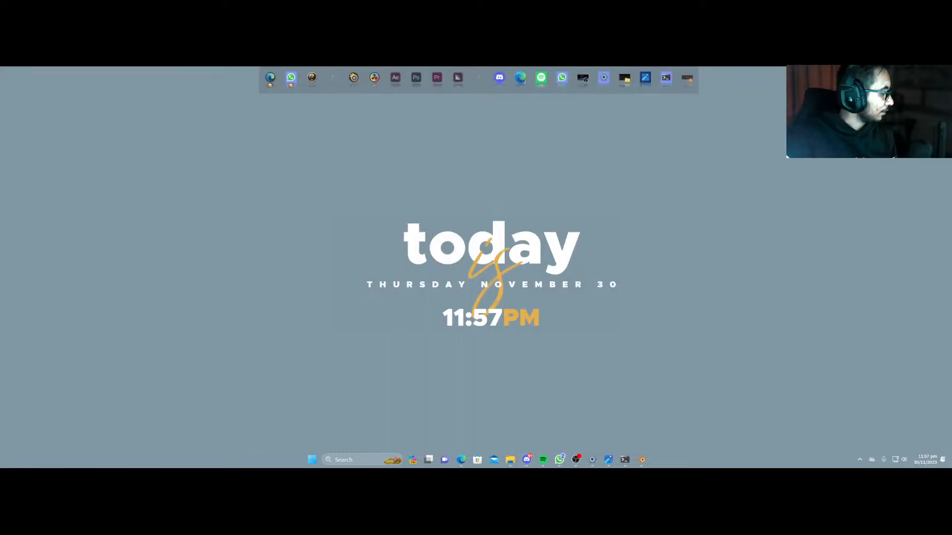
pyautogui.press('super+d')
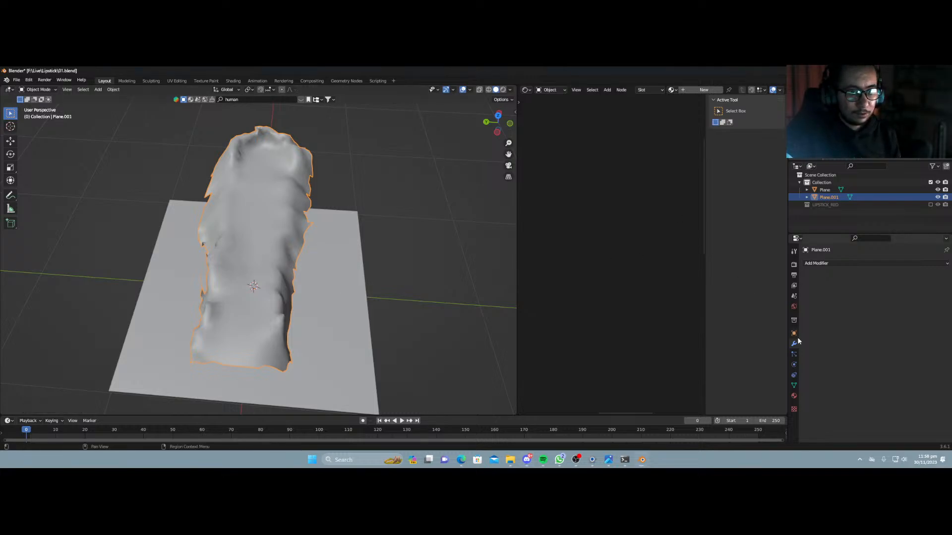
# Add a new material to the sculpted strip.
pyautogui.click(794, 395)
pyautogui.click(836, 288)
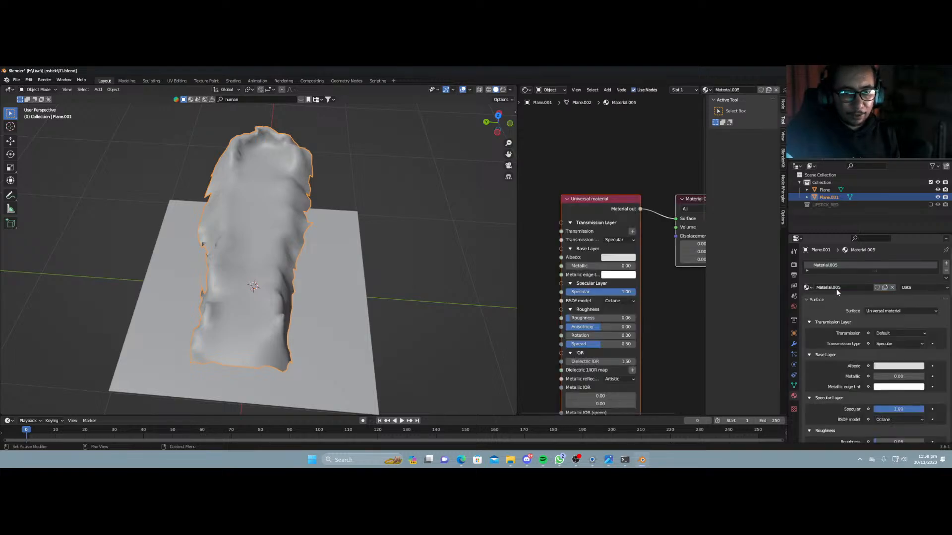
# Try the existing materials default, Material, Material.001 and Material.002 on the strip in turn.
pyautogui.click(807, 287)
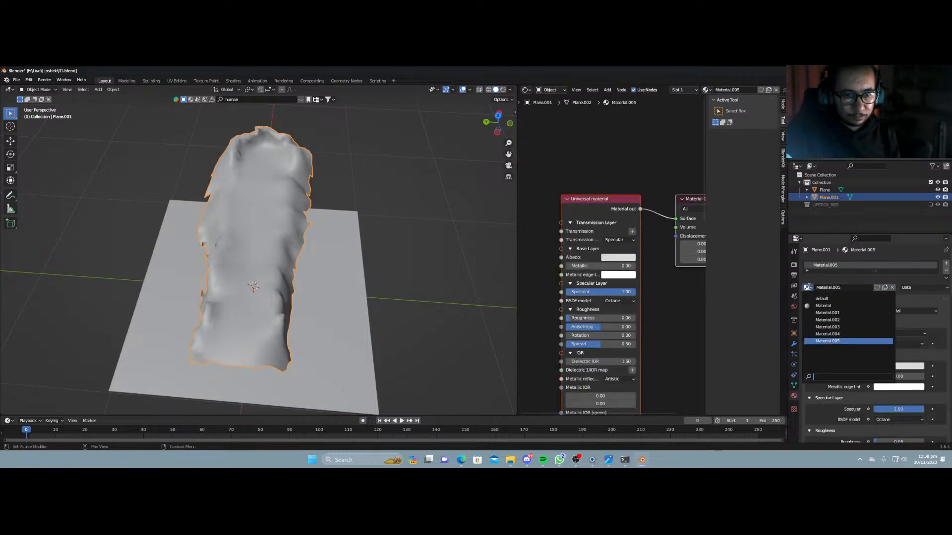
pyautogui.click(809, 287)
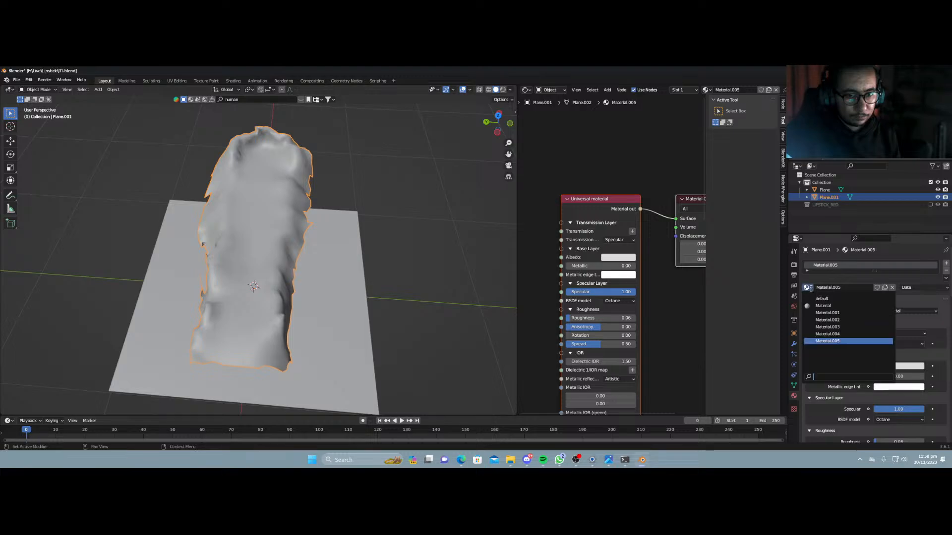
pyautogui.click(822, 299)
pyautogui.scroll(-1, 807, 290)
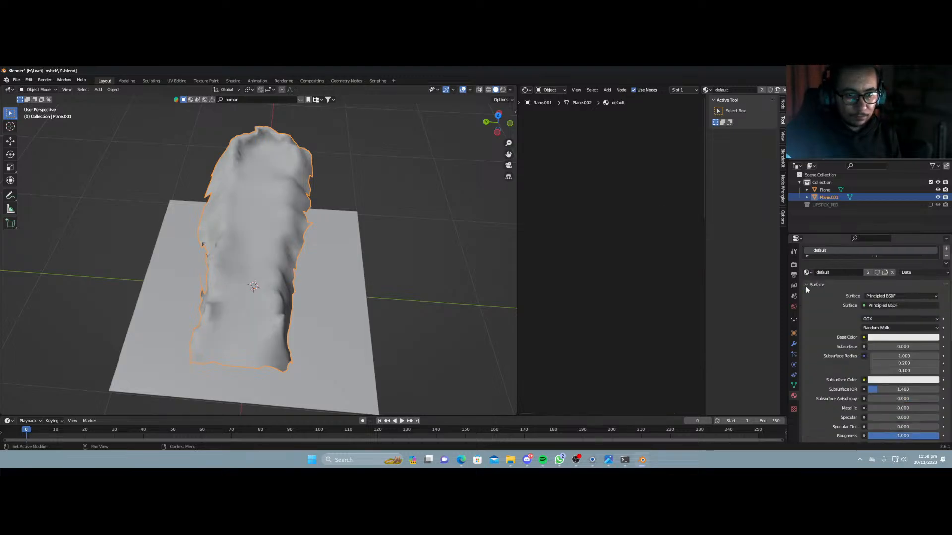
pyautogui.scroll(1, 808, 283)
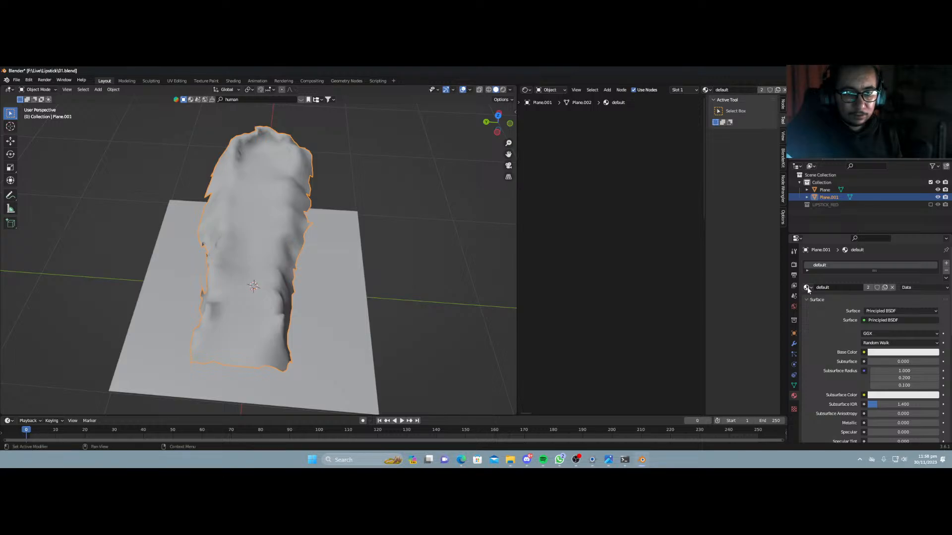
pyautogui.click(808, 288)
pyautogui.click(823, 306)
pyautogui.click(807, 287)
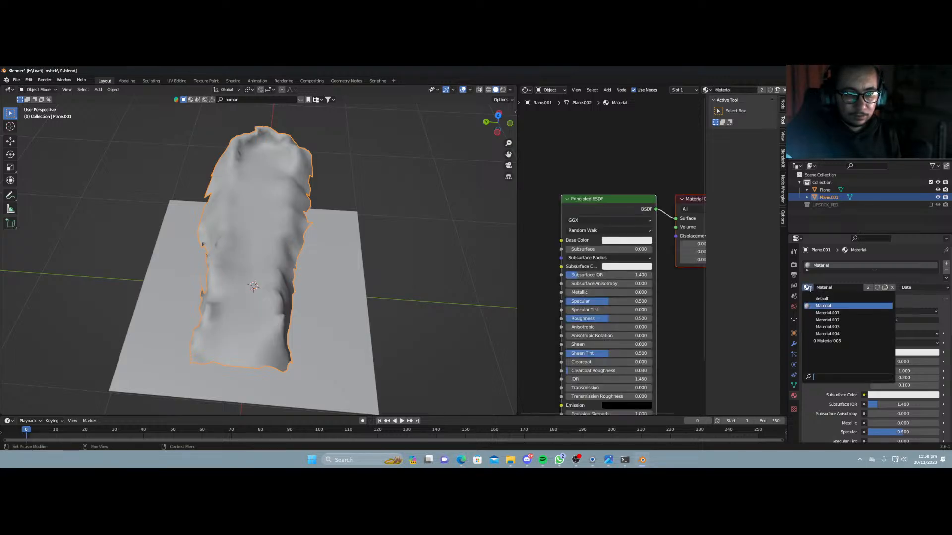
pyautogui.click(816, 313)
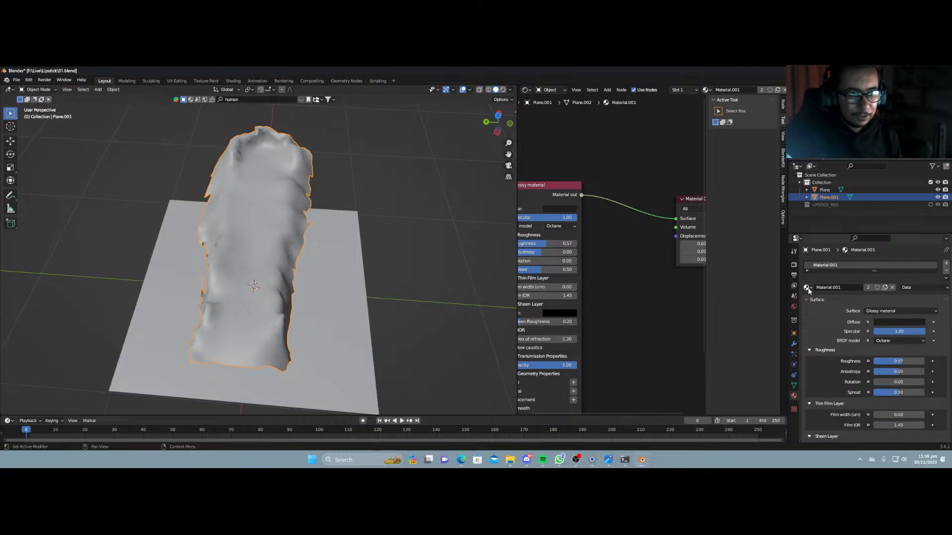
pyautogui.click(808, 288)
pyautogui.click(824, 320)
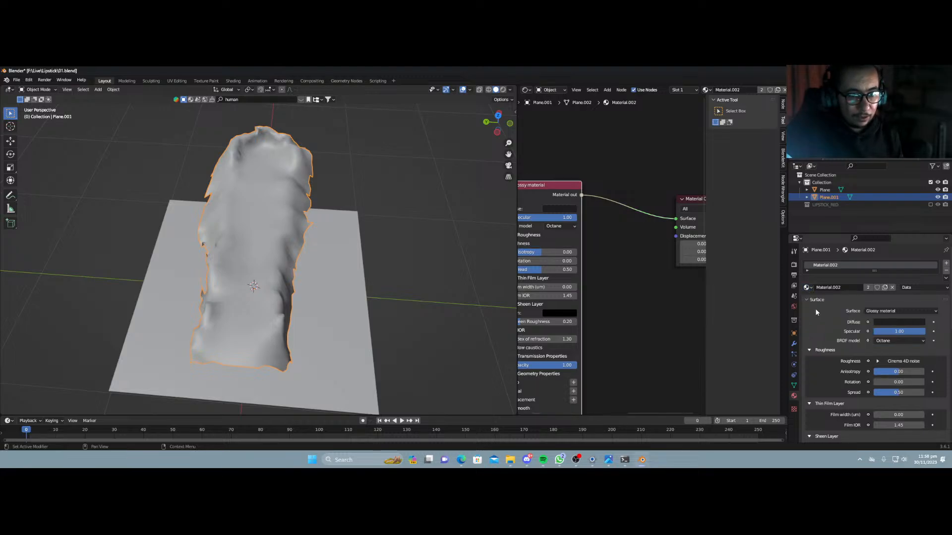
# Assign Material.003 to the strip and inspect it with rendered viewport shading.
pyautogui.click(808, 288)
pyautogui.click(826, 327)
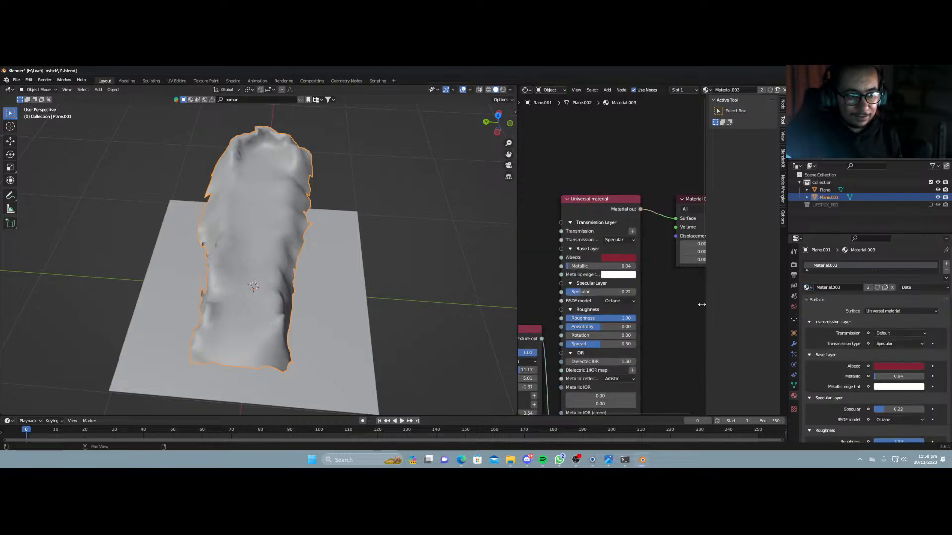
pyautogui.press('z')
pyautogui.click(312, 235)
pyautogui.moveTo(313, 235); pyautogui.dragTo(289, 278, button='middle')
pyautogui.scroll(5, 246, 229)
pyautogui.scroll(-4, 289, 278)
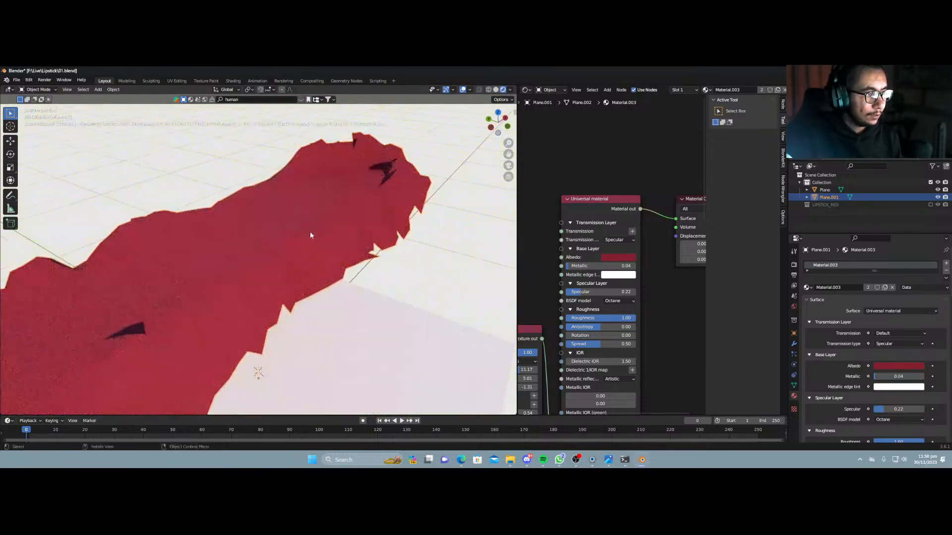
pyautogui.scroll(3, 308, 234)
pyautogui.scroll(-1, 307, 238)
pyautogui.scroll(-2, 307, 241)
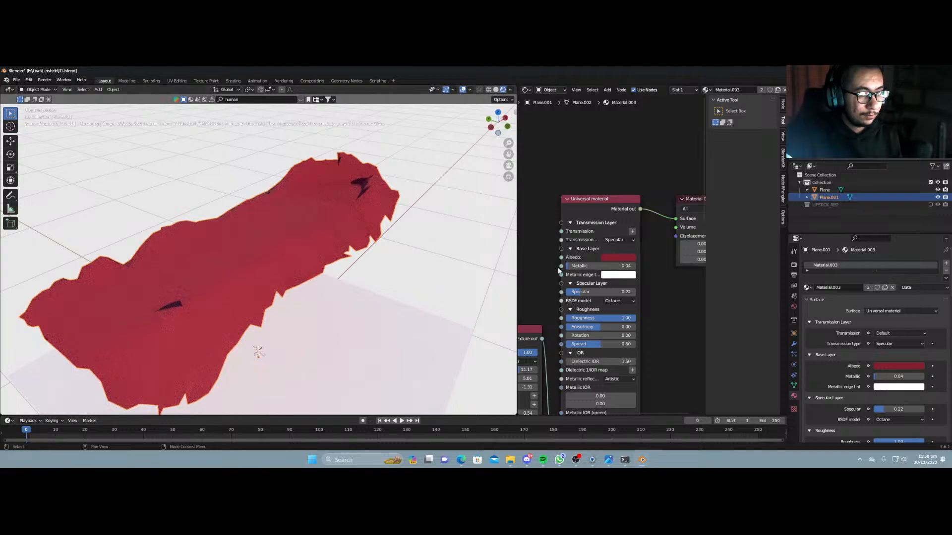
# Set the Metallic value of the strip's Universal material to 0.00.
pyautogui.scroll(-1, 559, 271)
pyautogui.moveTo(579, 266)
pyautogui.mouseDown()
pyautogui.moveTo(620, 266)
pyautogui.moveTo(574, 267)
pyautogui.mouseUp()
pyautogui.scroll(-1, 575, 306)
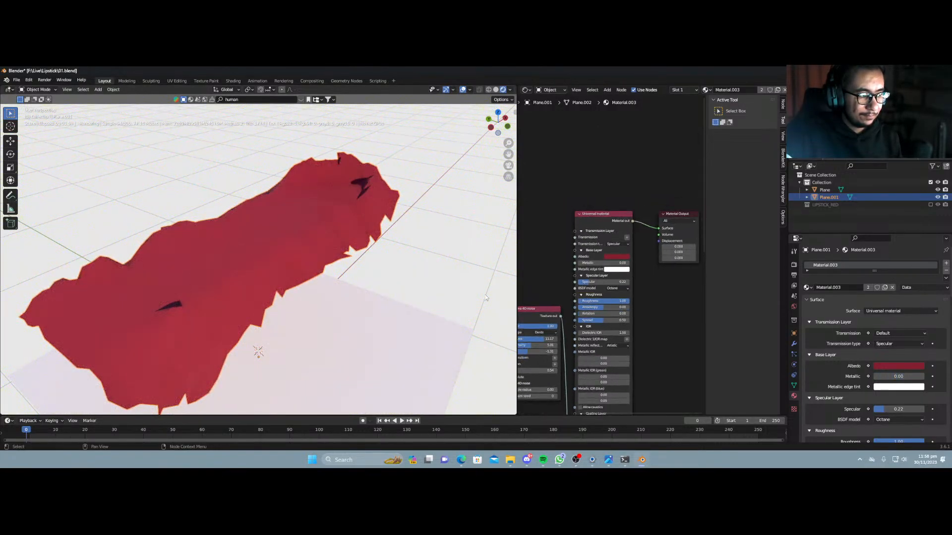
pyautogui.moveTo(485, 294); pyautogui.dragTo(278, 292, button='middle')
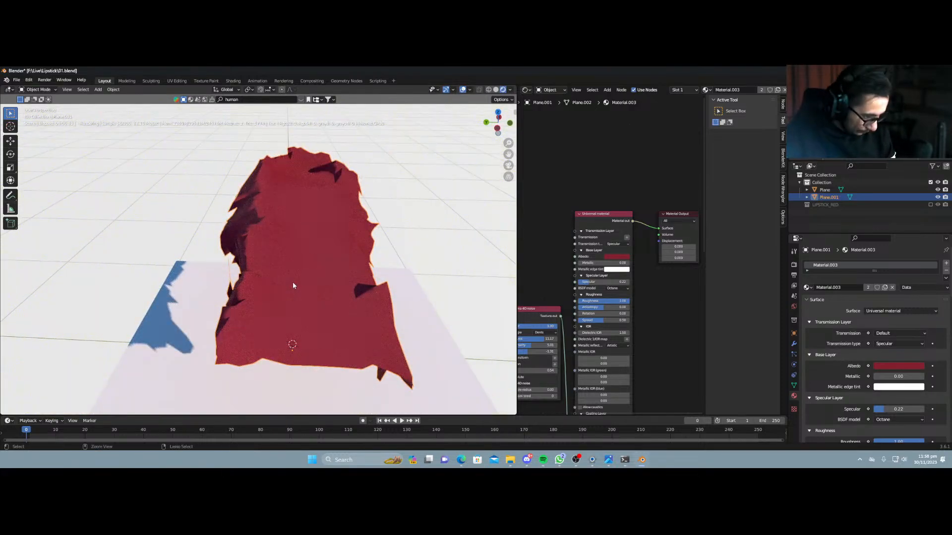
# Switch the viewport back to solid shading and save the file.
pyautogui.press('z')
pyautogui.click(327, 292)
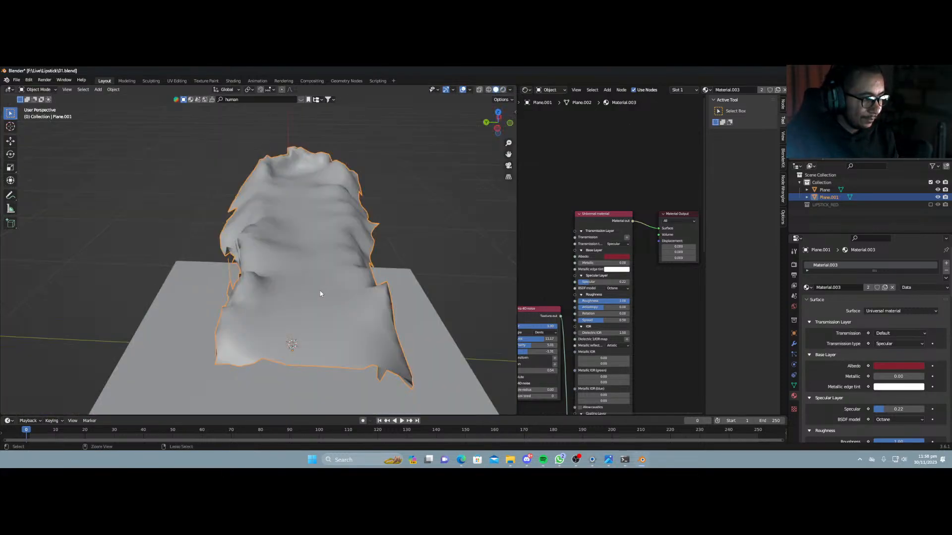
pyautogui.hotkey('ctrl', 's')
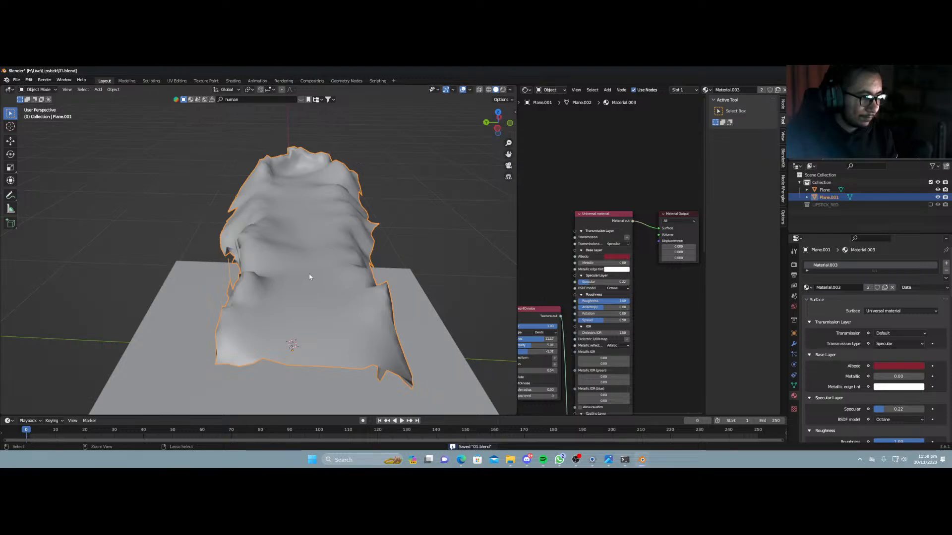
# Add a level 1 Subdivision Surface modifier to the strip.
pyautogui.hotkey('ctrl', '1')
pyautogui.moveTo(310, 280)
pyautogui.mouseDown(button='middle')
pyautogui.moveTo(278, 298)
pyautogui.moveTo(307, 272)
pyautogui.moveTo(310, 291)
pyautogui.mouseUp(button='middle')
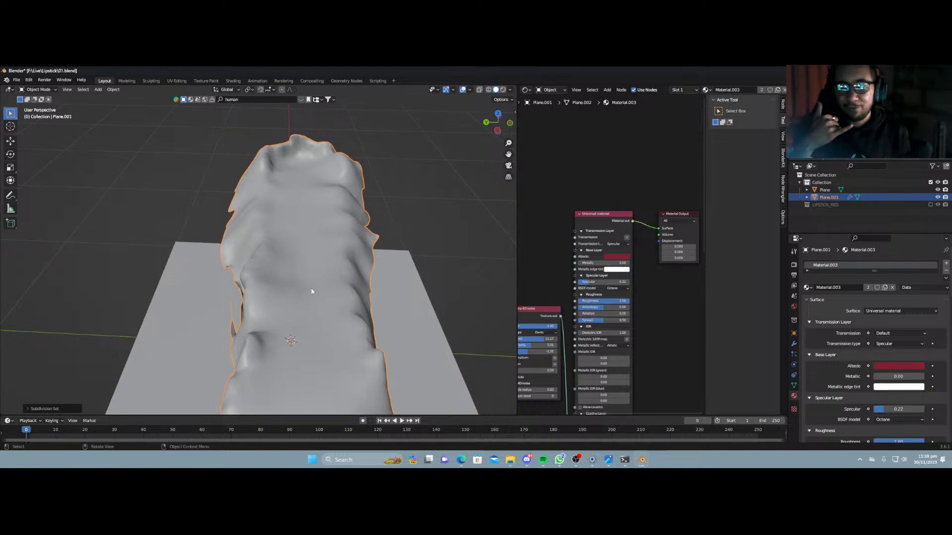
pyautogui.press('a')
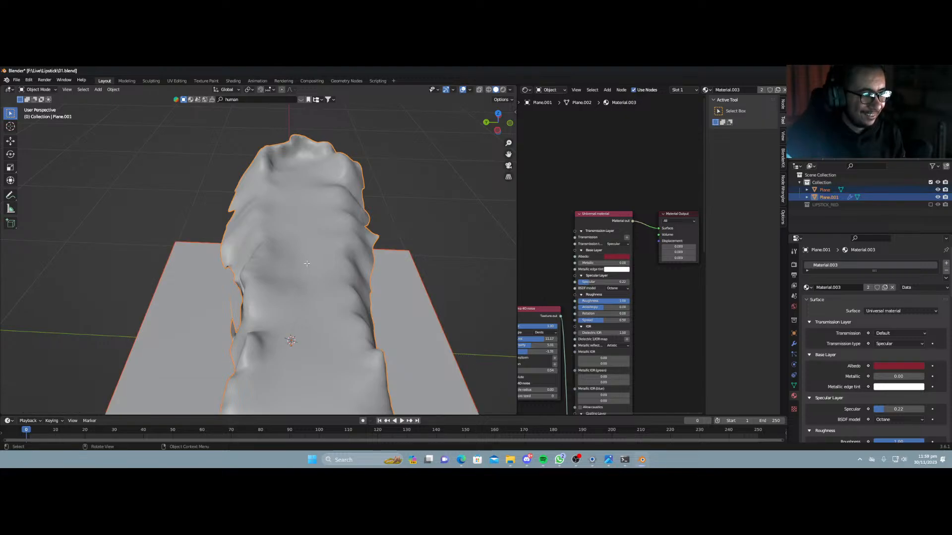
pyautogui.press('Tab')
pyautogui.press('Tab')
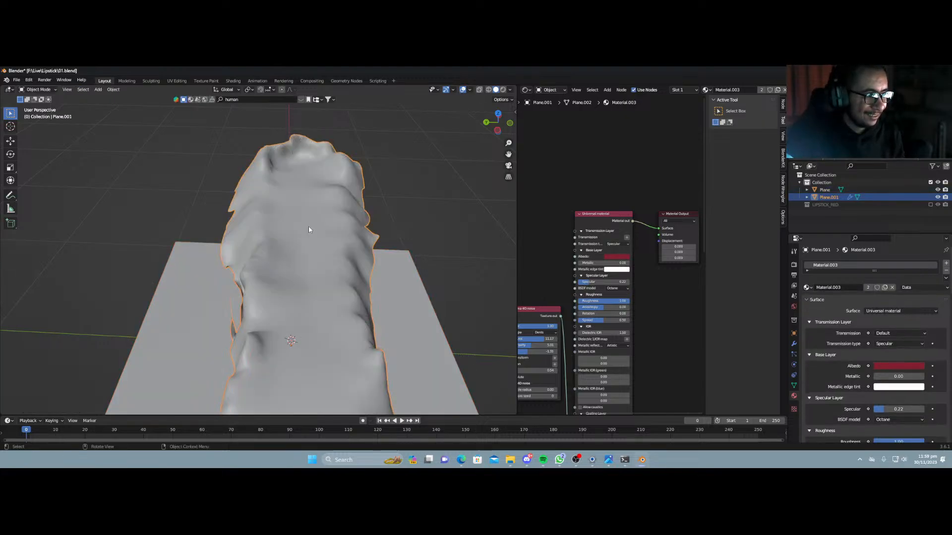
# In Edit Mode, circle-select the faces along the strip's middle from the rounded end to the open end and delete them.
pyautogui.click(306, 204)
pyautogui.press('Tab')
pyautogui.moveTo(306, 205); pyautogui.dragTo(302, 174, button='middle')
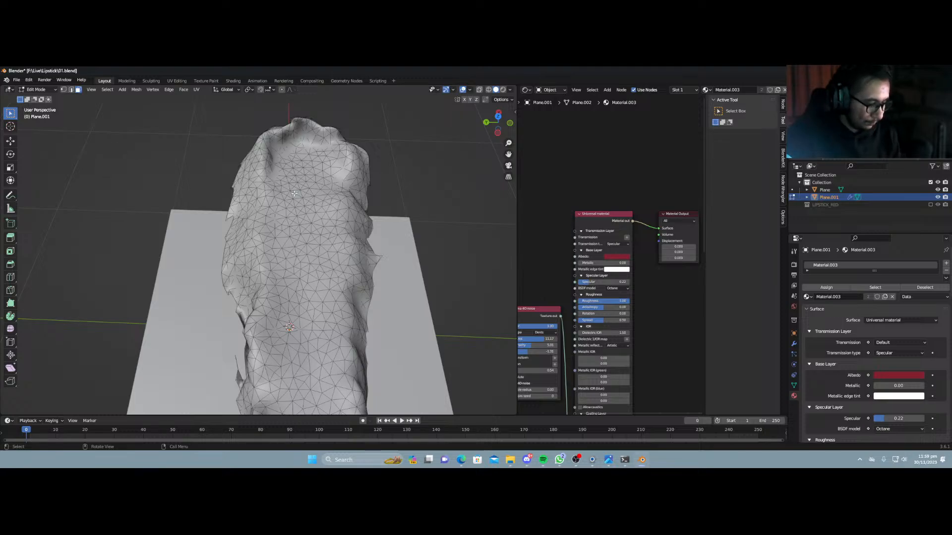
pyautogui.press('c')
pyautogui.moveTo(296, 154)
pyautogui.mouseDown()
pyautogui.moveTo(297, 262)
pyautogui.moveTo(286, 232)
pyautogui.moveTo(289, 201)
pyautogui.mouseUp()
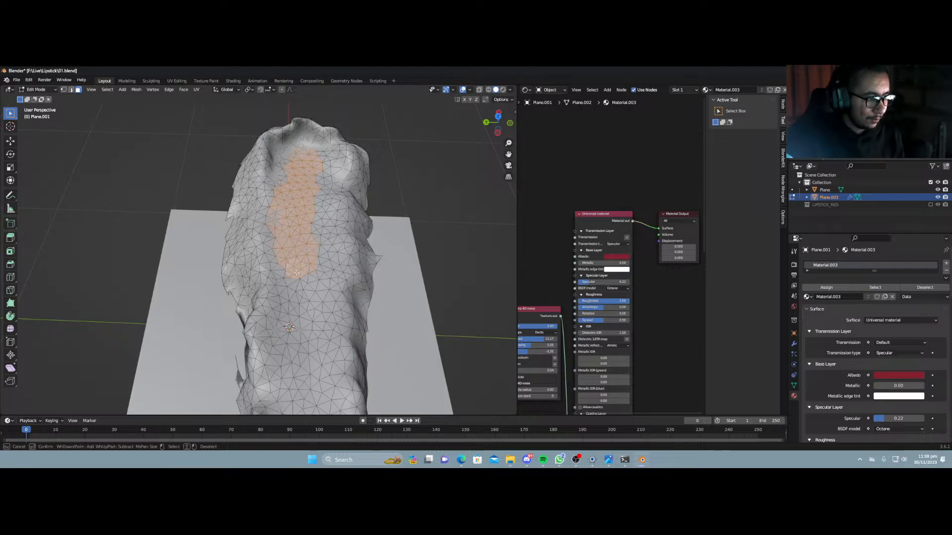
pyautogui.moveTo(296, 273); pyautogui.dragTo(306, 286)
pyautogui.moveTo(314, 252)
pyautogui.mouseDown()
pyautogui.moveTo(318, 184)
pyautogui.moveTo(284, 185)
pyautogui.mouseUp()
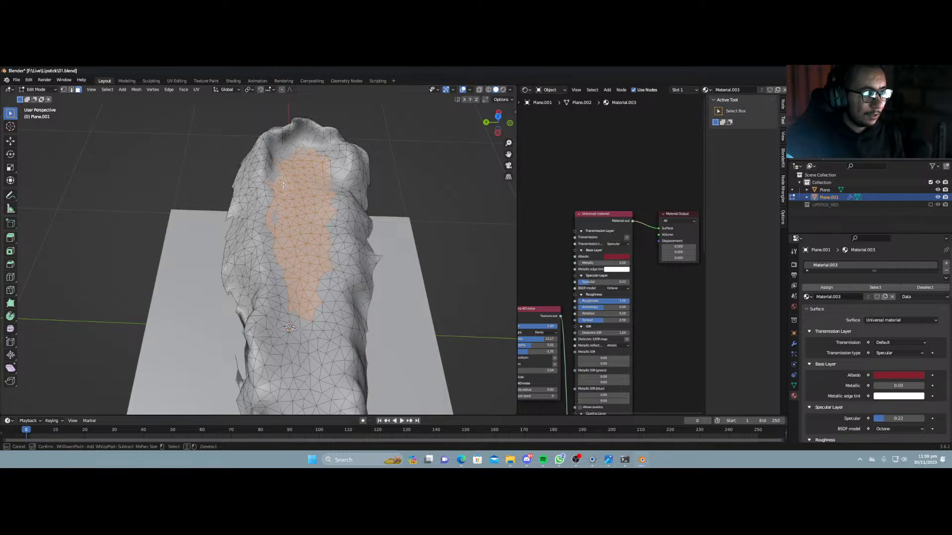
pyautogui.moveTo(293, 254)
pyautogui.mouseDown()
pyautogui.moveTo(281, 304)
pyautogui.moveTo(302, 348)
pyautogui.mouseUp()
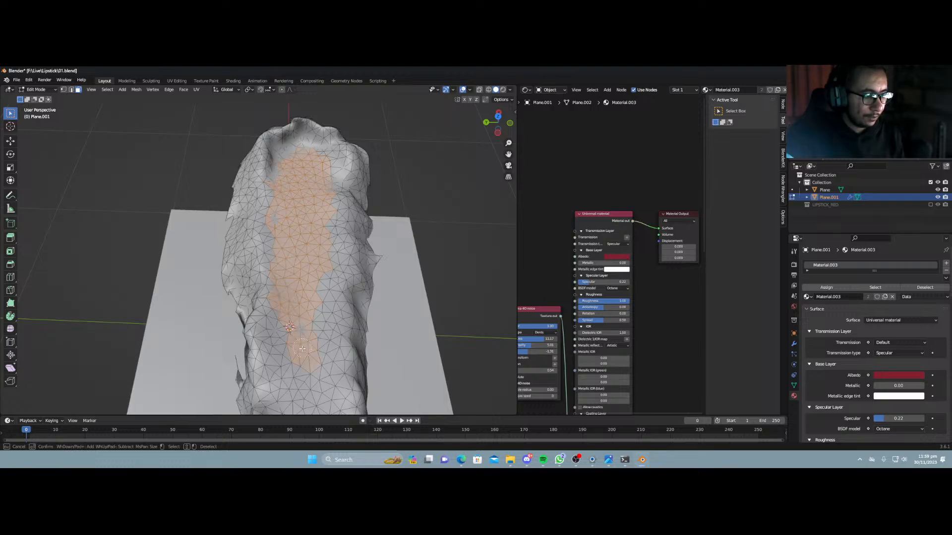
pyautogui.moveTo(314, 306)
pyautogui.mouseDown()
pyautogui.moveTo(301, 384)
pyautogui.moveTo(304, 365)
pyautogui.mouseUp()
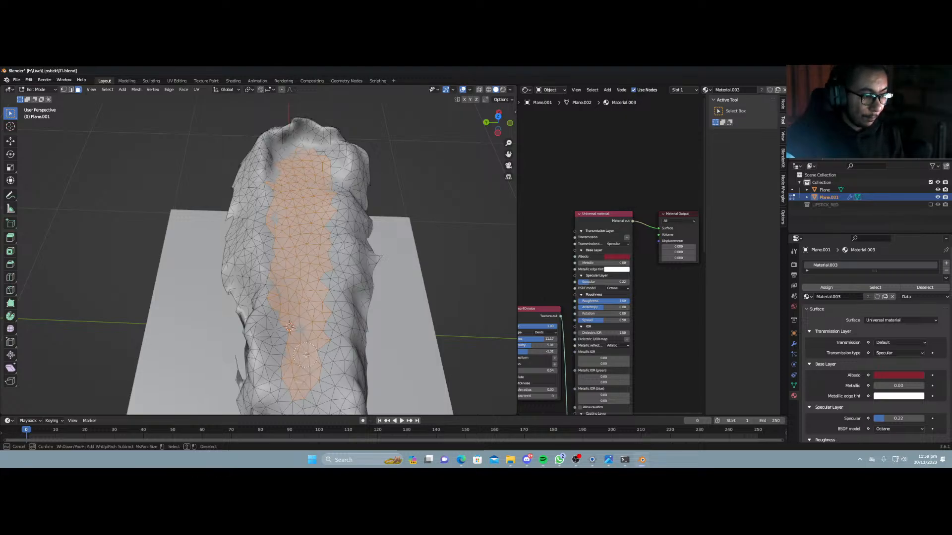
pyautogui.rightClick(305, 352)
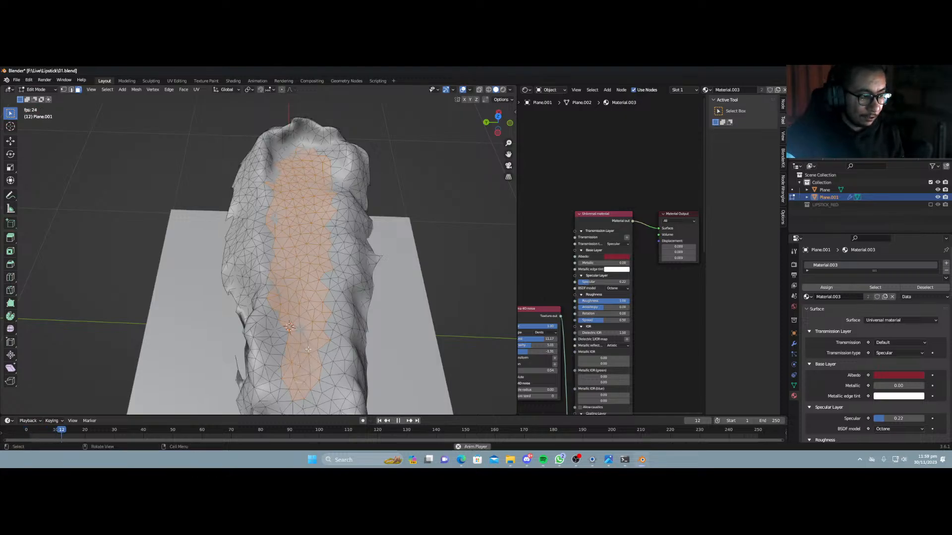
pyautogui.moveTo(476, 342); pyautogui.dragTo(360, 284, button='middle')
pyautogui.press('c')
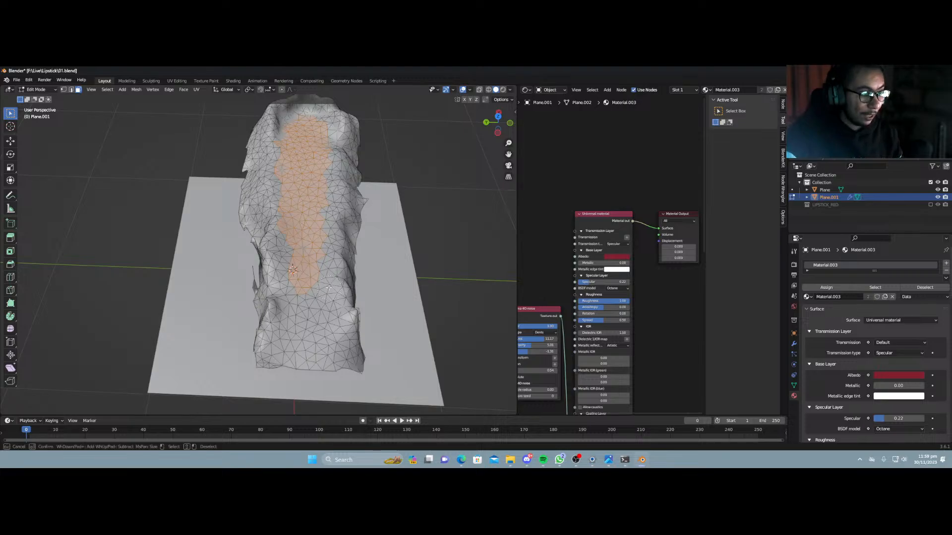
pyautogui.moveTo(318, 279)
pyautogui.mouseDown()
pyautogui.moveTo(293, 355)
pyautogui.moveTo(297, 262)
pyautogui.mouseUp()
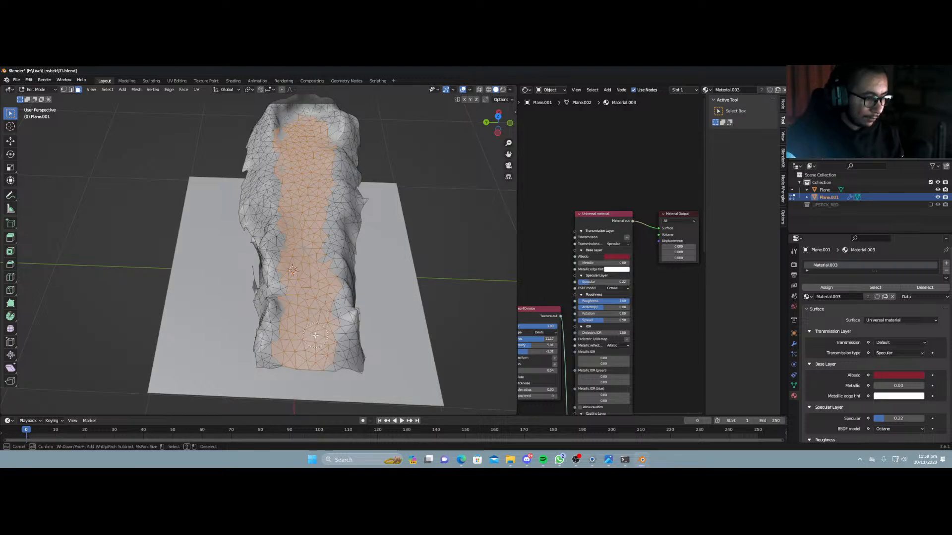
pyautogui.rightClick(315, 335)
pyautogui.press('x')
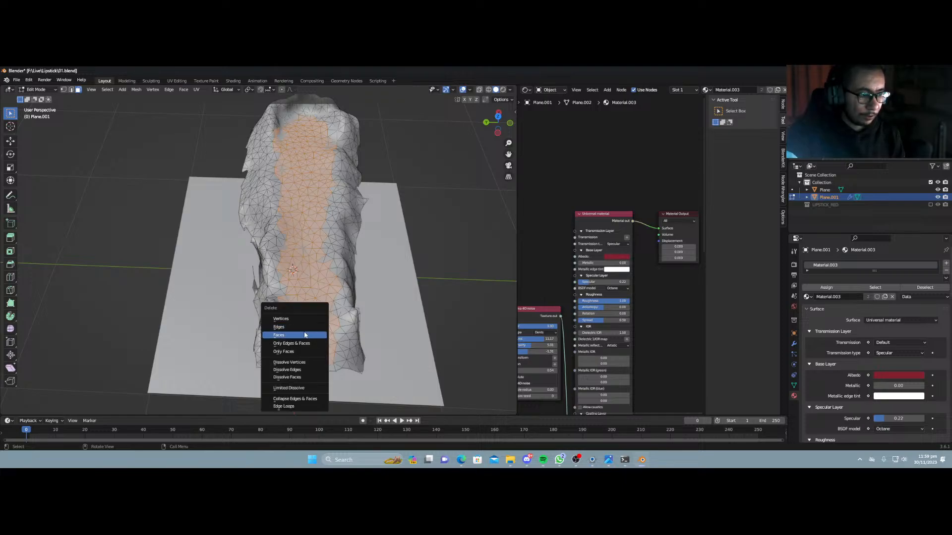
pyautogui.click(278, 335)
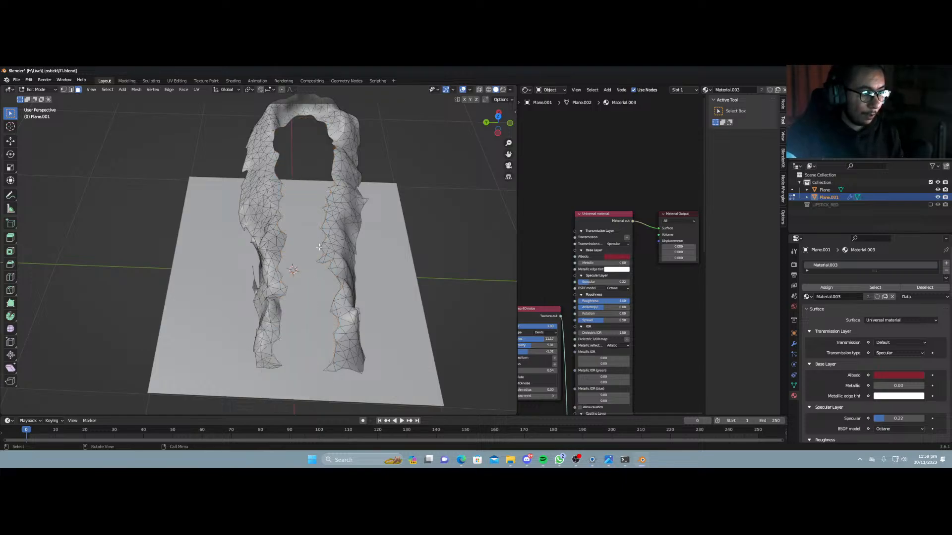
# Add a plane inside the strip's mesh and scale it down to roughly the strip's width.
pyautogui.hotkey('shift', 'a')
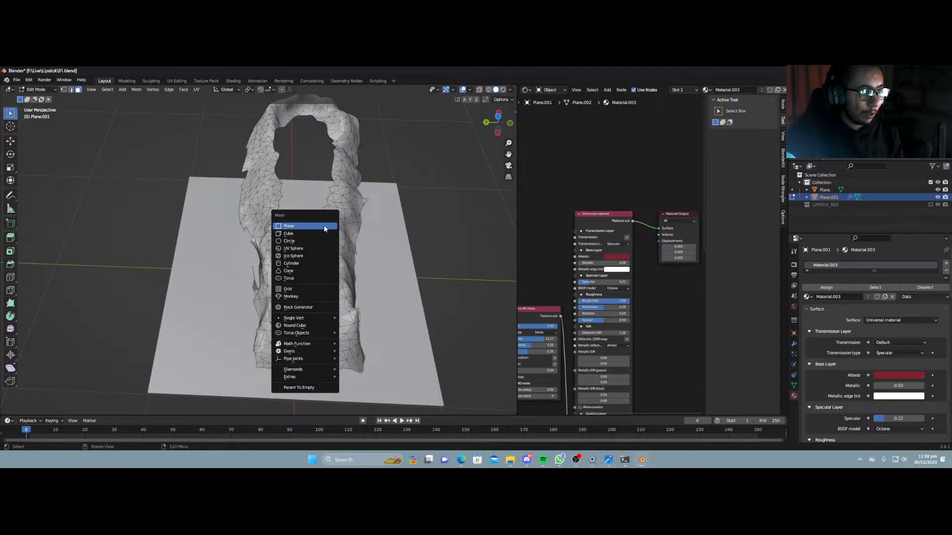
pyautogui.click(332, 232)
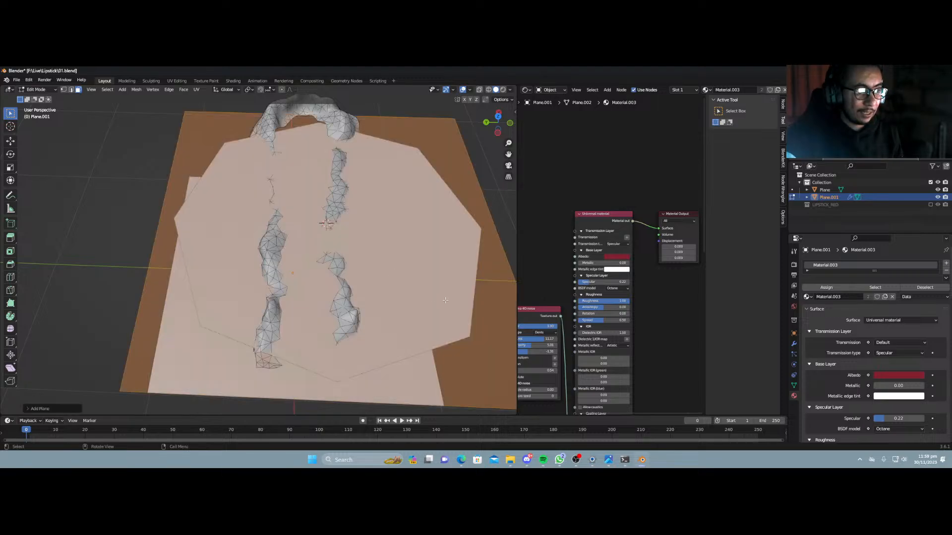
pyautogui.press('s')
pyautogui.click(338, 267)
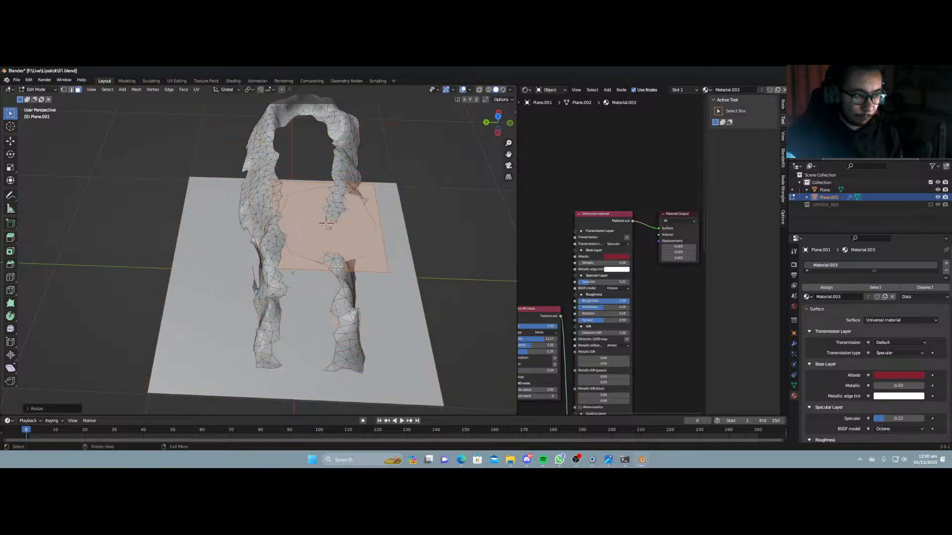
# From the top view, move the new plane into the gap at the strip's rounded end and scale it down to fit.
pyautogui.press('KP_7')
pyautogui.press('g')
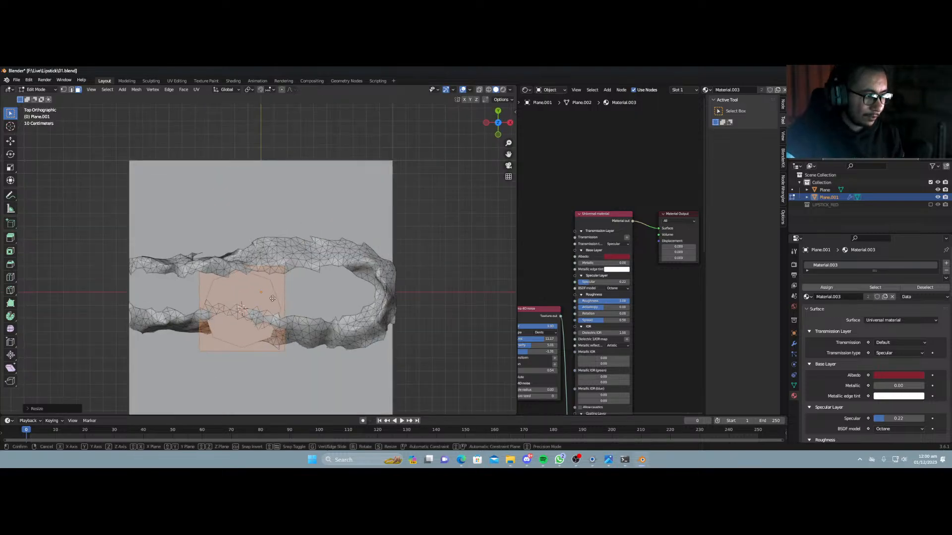
pyautogui.click(375, 285)
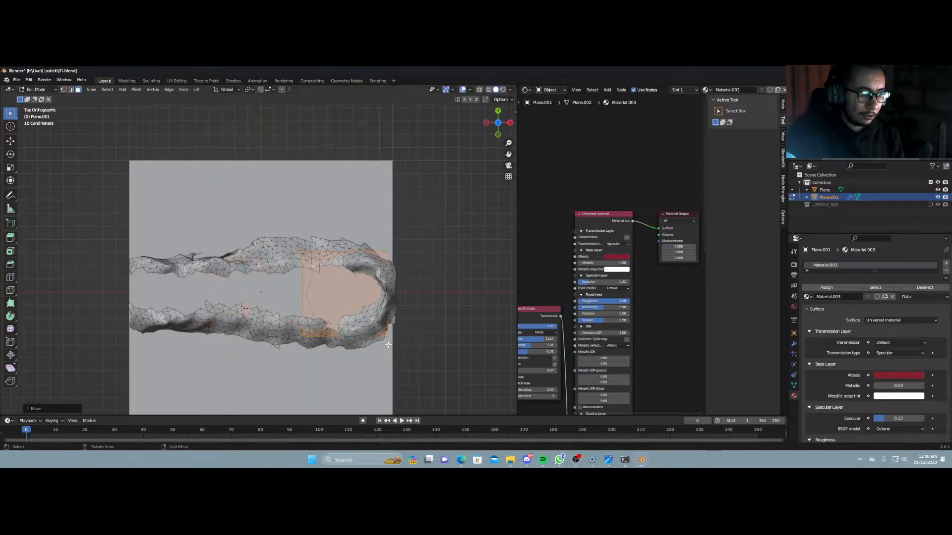
pyautogui.press('s')
pyautogui.click(377, 341)
pyautogui.moveTo(377, 341); pyautogui.dragTo(365, 291, button='middle')
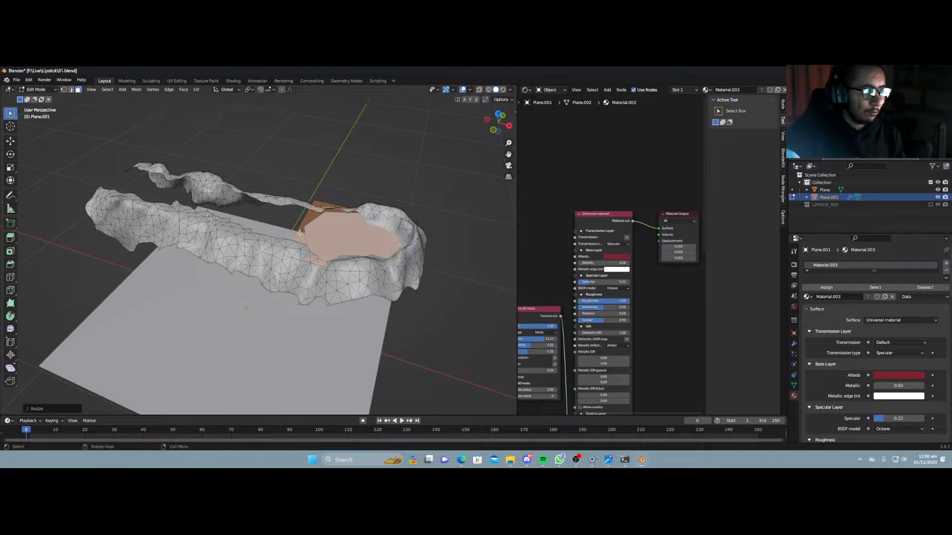
# Extrude the inner plane's edge along the X axis to the open end of the lipstick smear.
pyautogui.hotkey('alt', 'a')
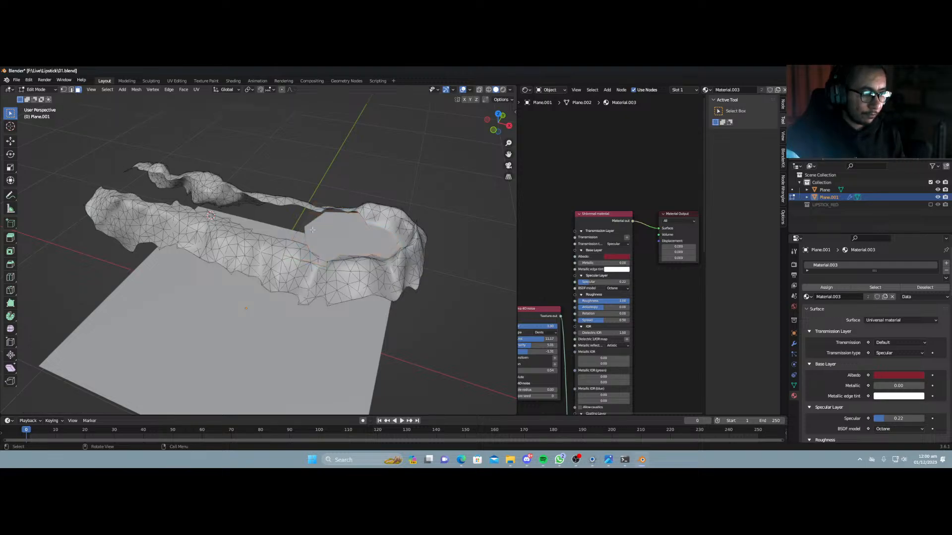
pyautogui.click(71, 89)
pyautogui.moveTo(299, 226); pyautogui.dragTo(316, 278, button='middle')
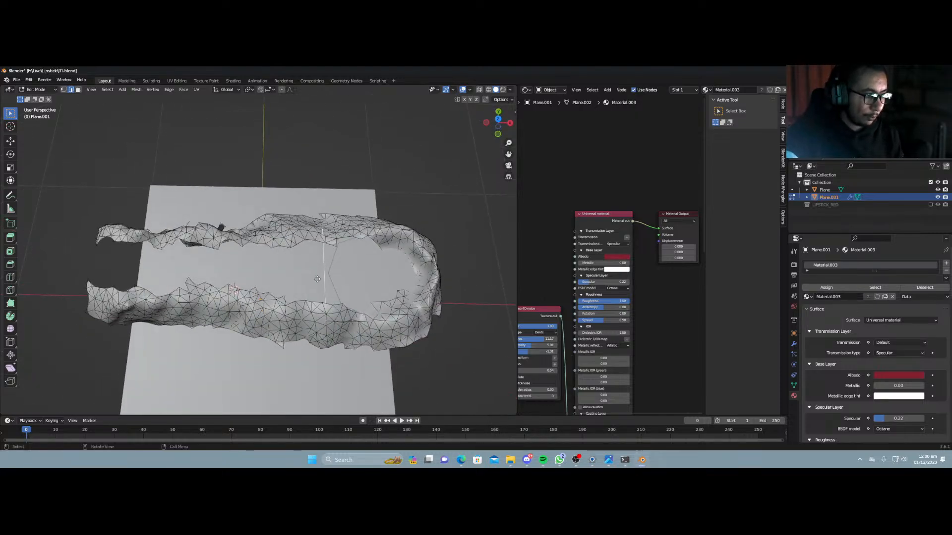
pyautogui.press('g')
pyautogui.press('x')
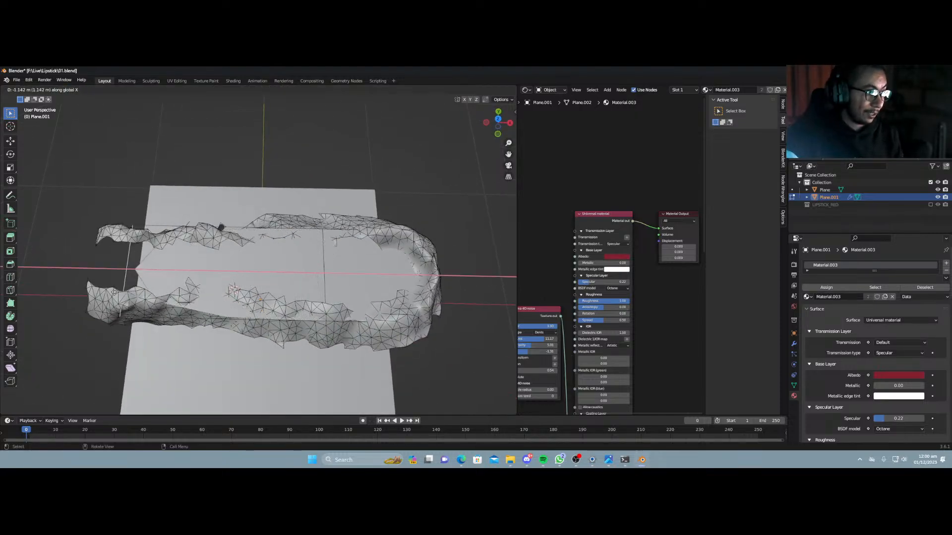
pyautogui.click(84, 289)
# Try to extrude the whole linked inner plane about 0.06 m downward along its normal.
pyautogui.hotkey('ctrl', 'r')
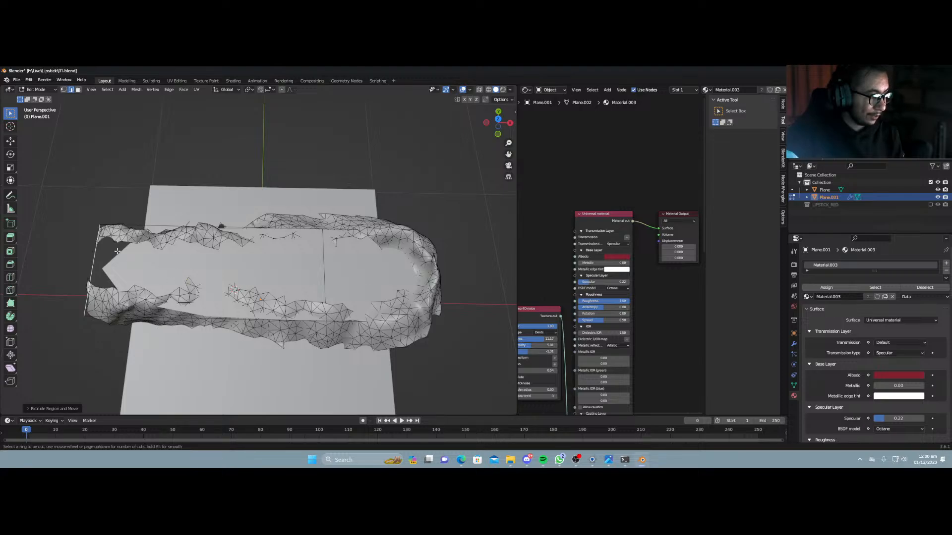
pyautogui.press('Escape')
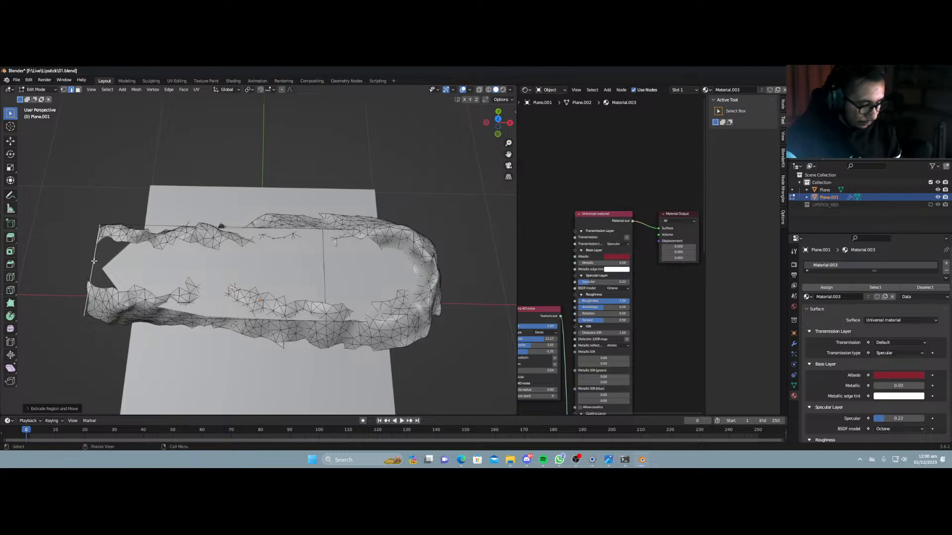
pyautogui.press('KP_Divide')
pyautogui.press('KP_Divide')
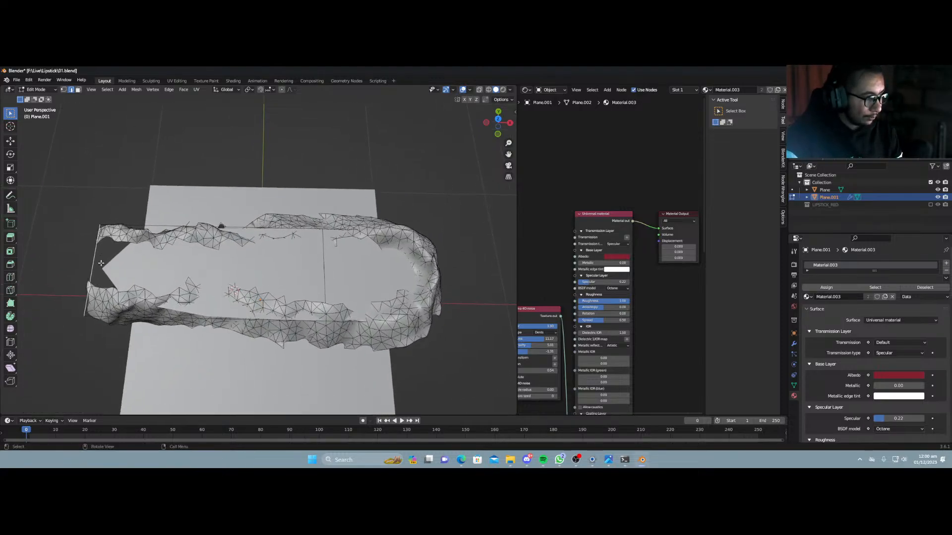
pyautogui.press('l')
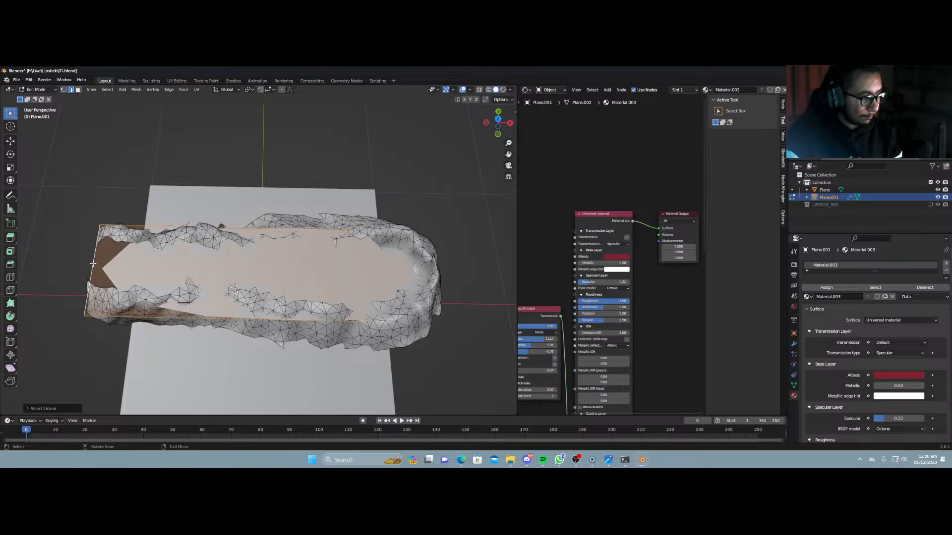
pyautogui.press('KP_Divide')
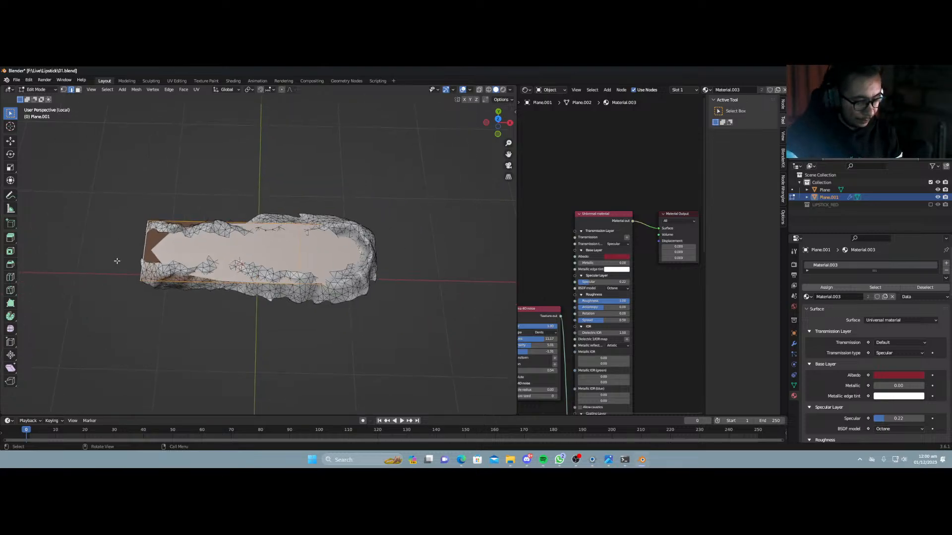
pyautogui.press('KP_Divide')
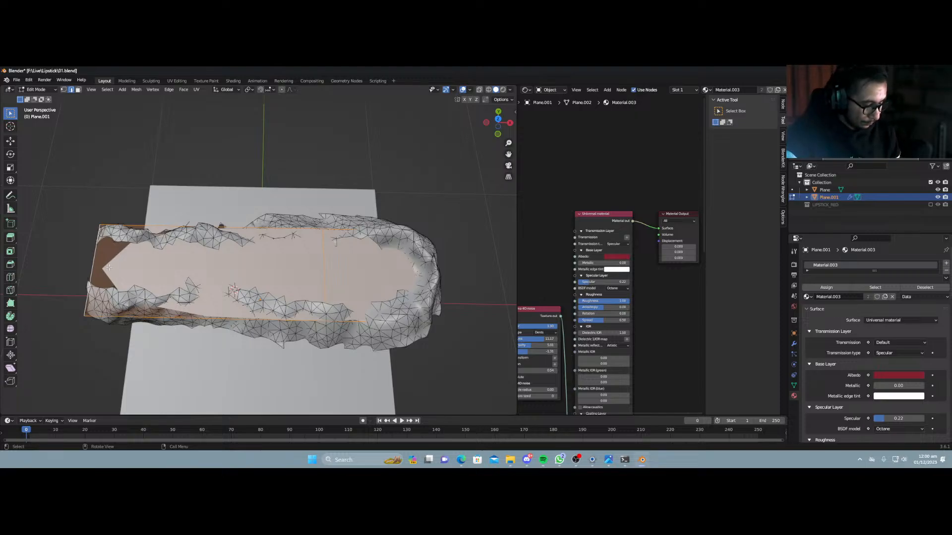
pyautogui.press('e')
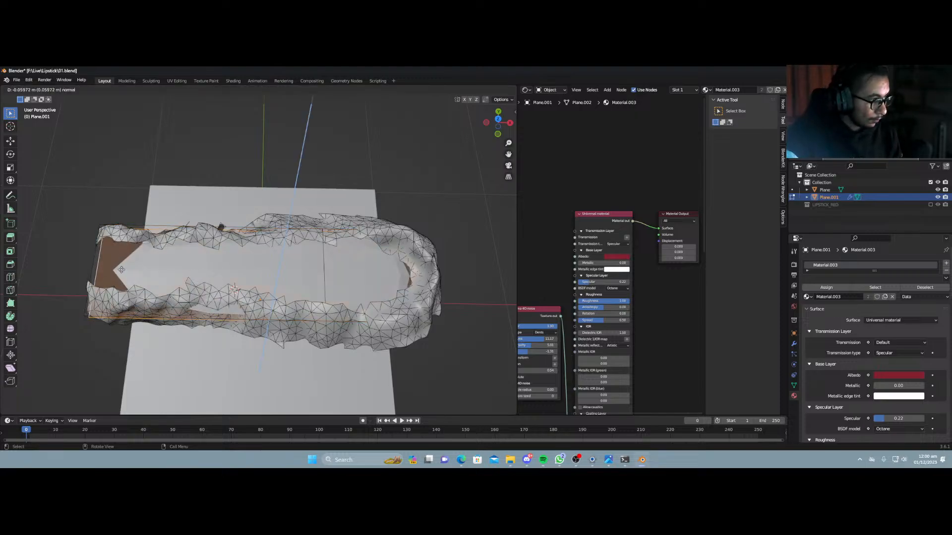
pyautogui.click(125, 270)
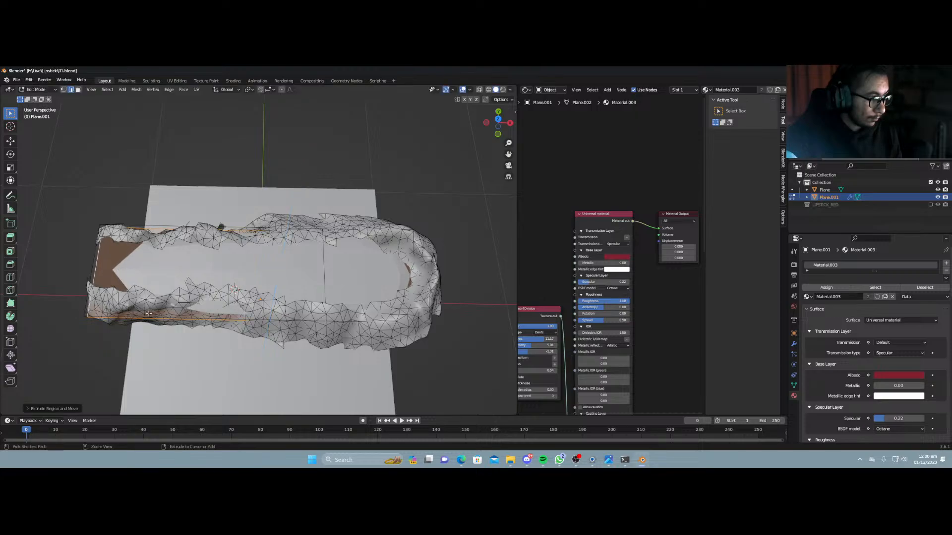
pyautogui.hotkey('ctrl', 'z')
# Extrude the inner plane's end edge by a tiny amount to square off its open end.
pyautogui.hotkey('alt', 'a')
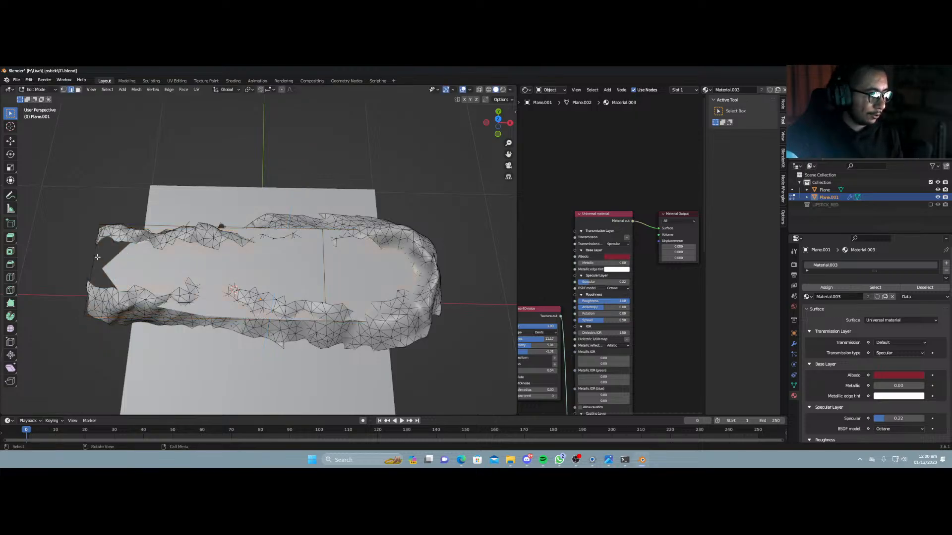
pyautogui.click(98, 256)
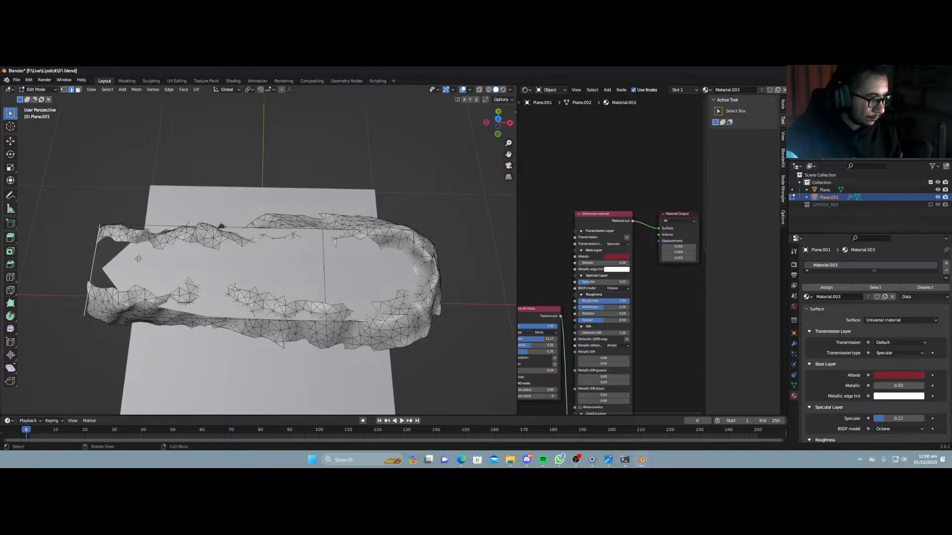
pyautogui.press('e')
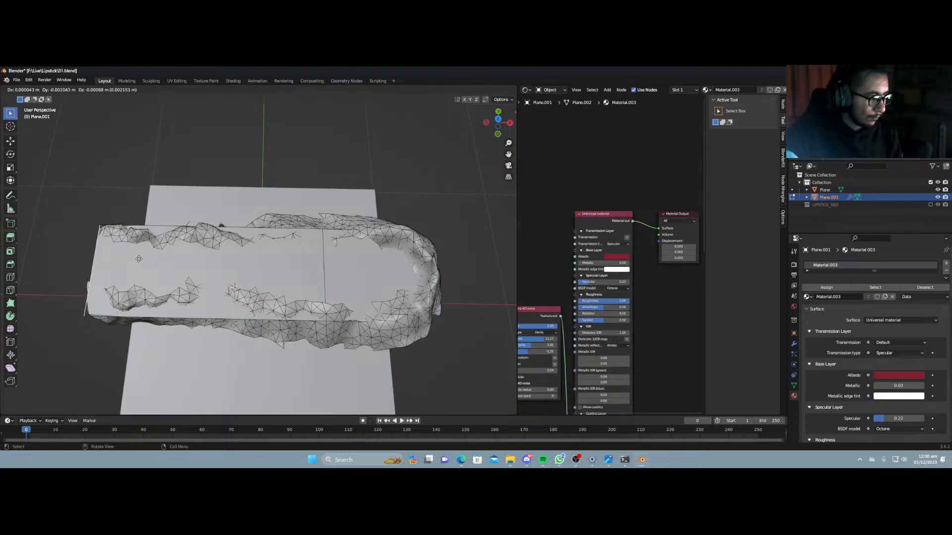
pyautogui.click(138, 258)
# Leave Edit Mode and preview the lipstick smear with rendered viewport shading.
pyautogui.press('Tab')
pyautogui.moveTo(231, 296); pyautogui.dragTo(303, 253, button='middle')
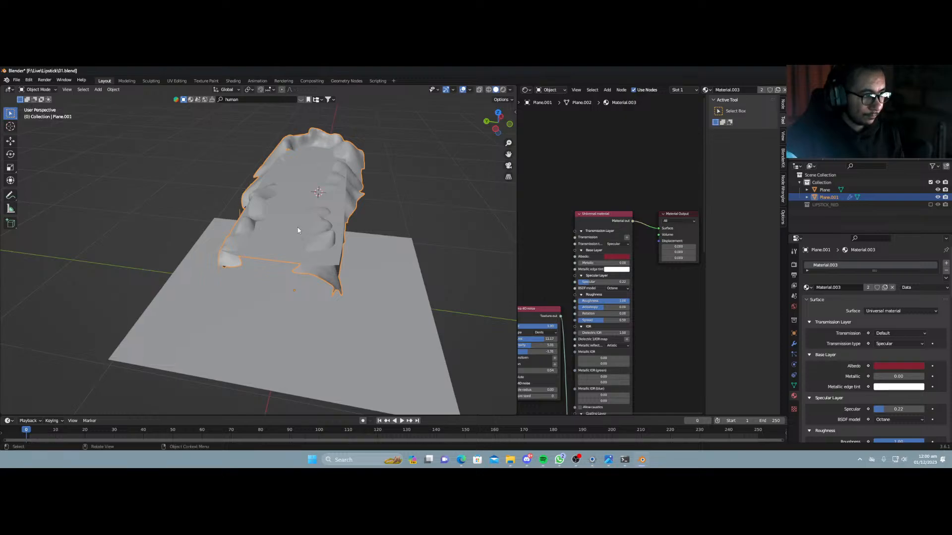
pyautogui.scroll(1, 298, 230)
pyautogui.press('z')
pyautogui.click(294, 220)
pyautogui.moveTo(294, 233)
pyautogui.mouseDown(button='middle')
pyautogui.moveTo(321, 232)
pyautogui.moveTo(289, 244)
pyautogui.mouseUp(button='middle')
pyautogui.scroll(-3, 558, 324)
# Set the scale of the noise texture's 3D transformation node to 0.1 on all three axes.
pyautogui.moveTo(555, 354); pyautogui.dragTo(615, 277, button='middle')
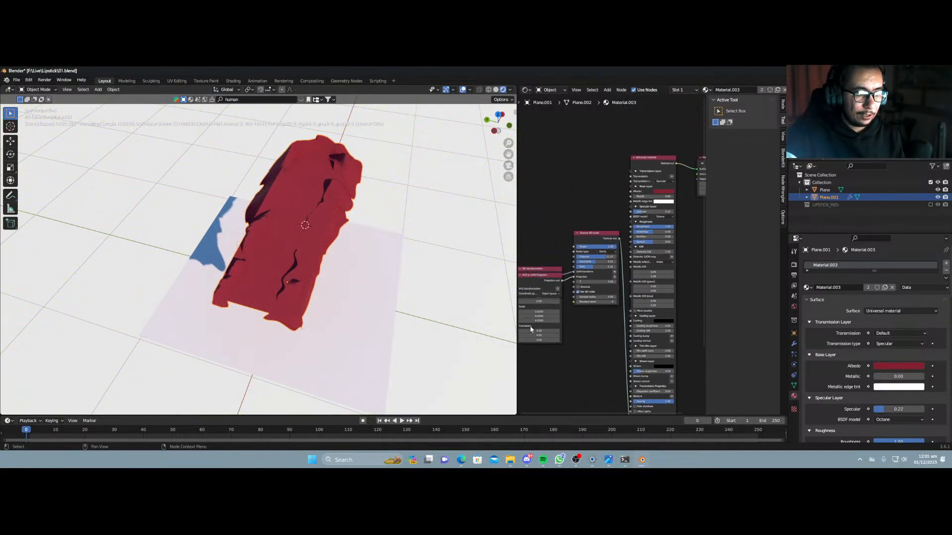
pyautogui.moveTo(540, 270); pyautogui.dragTo(538, 316)
pyautogui.scroll(5, 643, 231)
pyautogui.moveTo(685, 213)
pyautogui.mouseDown()
pyautogui.moveTo(627, 213)
pyautogui.moveTo(686, 213)
pyautogui.mouseUp()
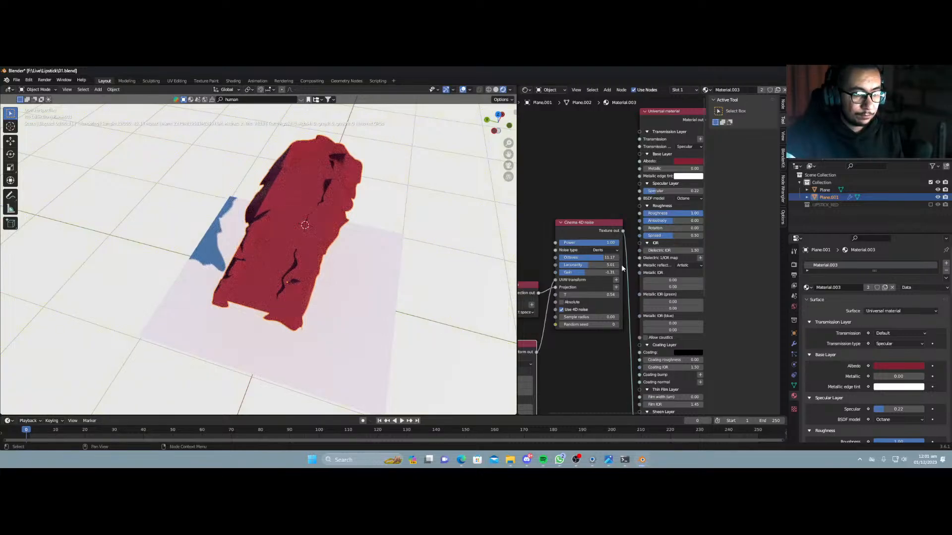
pyautogui.scroll(3, 561, 328)
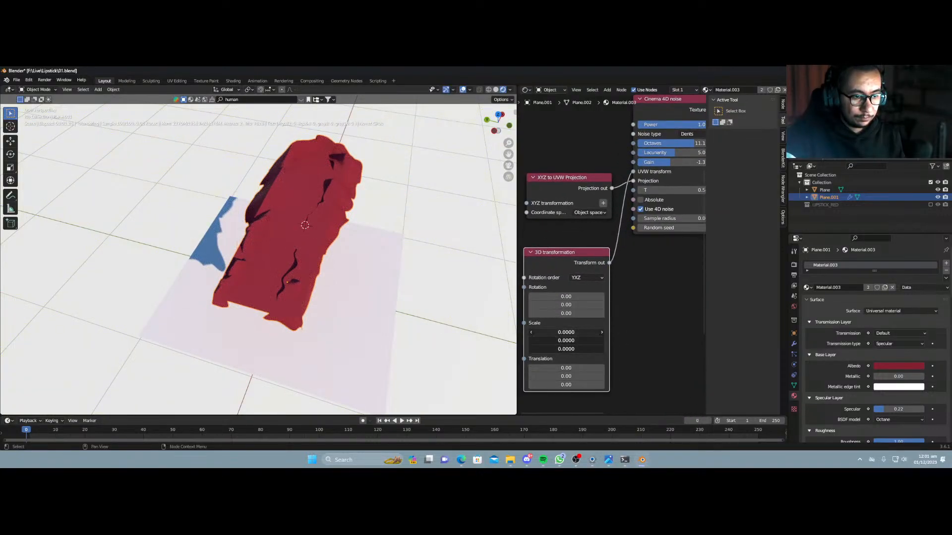
pyautogui.click(569, 332)
pyautogui.write('0.1')
pyautogui.press('Return')
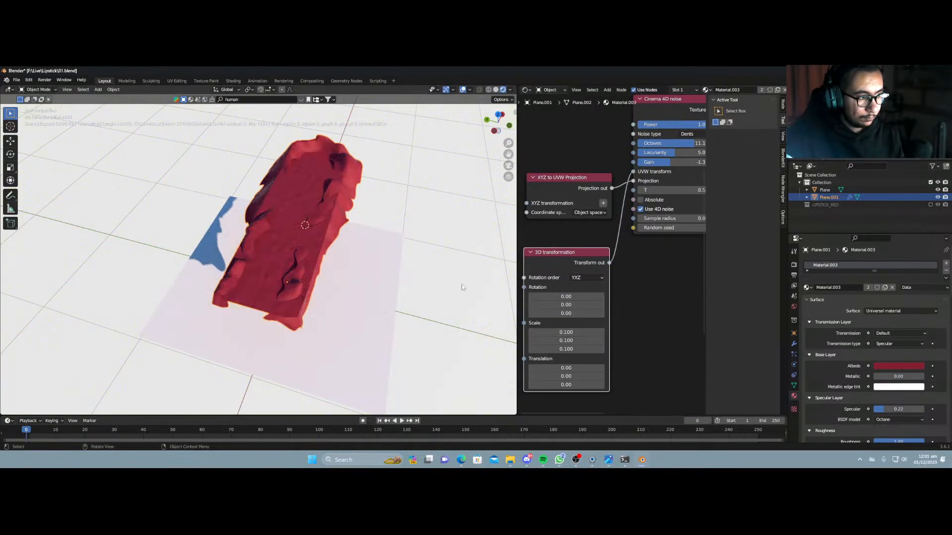
# Reduce the 3D transformation node's scale to 0.010 on all axes for finer bumps on the smear.
pyautogui.scroll(2, 328, 249)
pyautogui.scroll(2, 328, 249)
pyautogui.scroll(1, 610, 255)
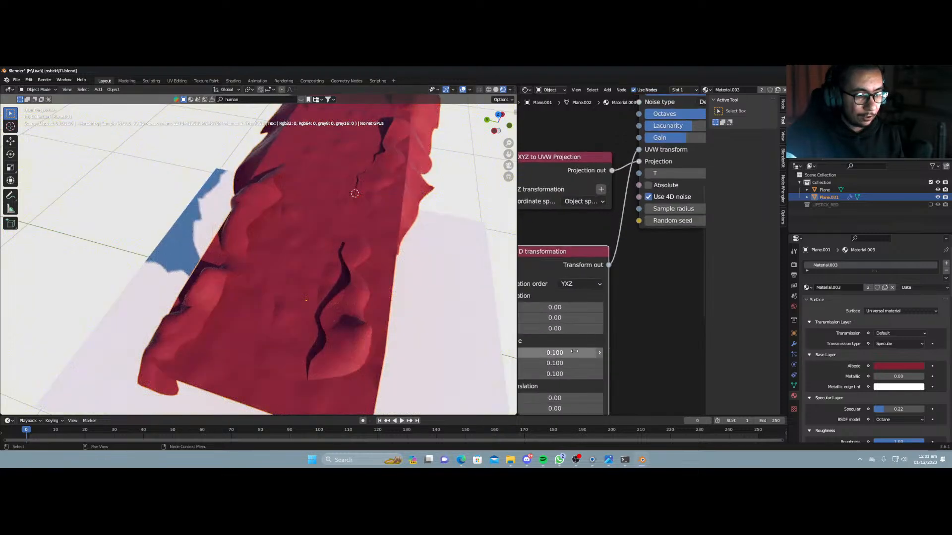
pyautogui.moveTo(555, 364); pyautogui.dragTo(547, 364)
pyautogui.scroll(-3, 329, 266)
pyautogui.scroll(-2, 337, 257)
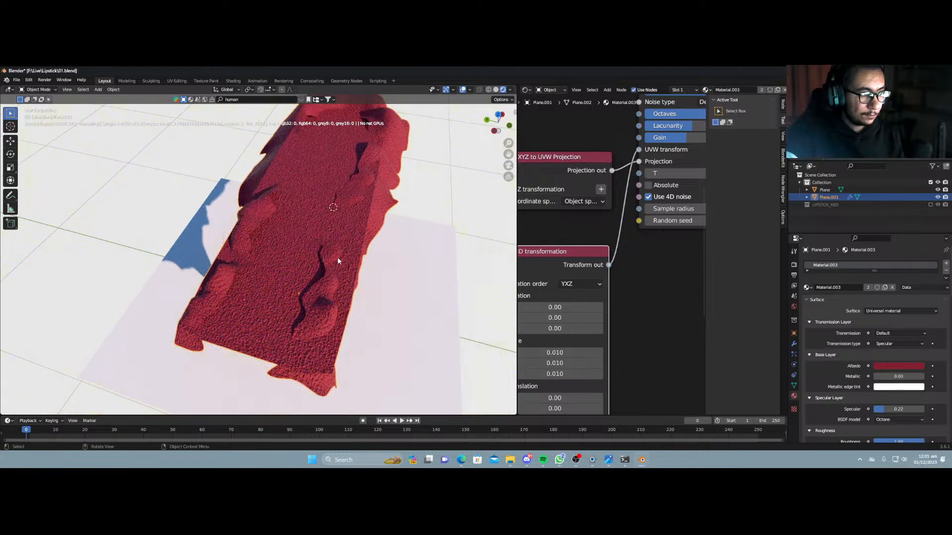
# Select the linked inner plane in Edit Mode and lower it about 0.01 m along the Z axis.
pyautogui.moveTo(332, 233); pyautogui.dragTo(420, 192, button='middle')
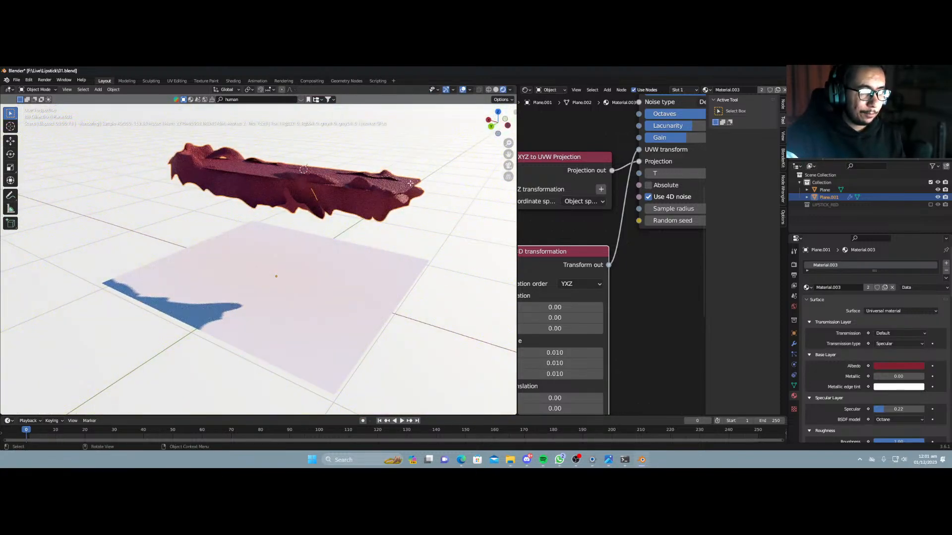
pyautogui.press('Tab')
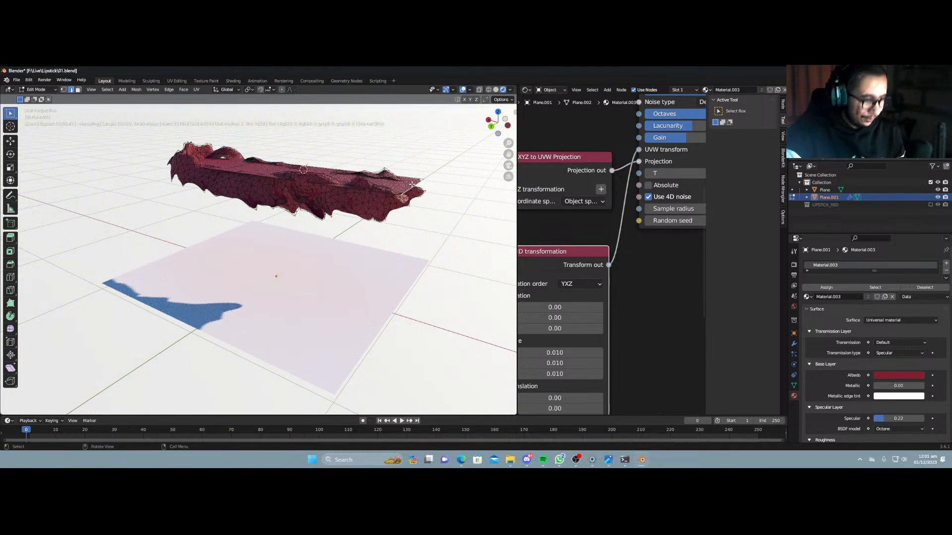
pyautogui.press('l')
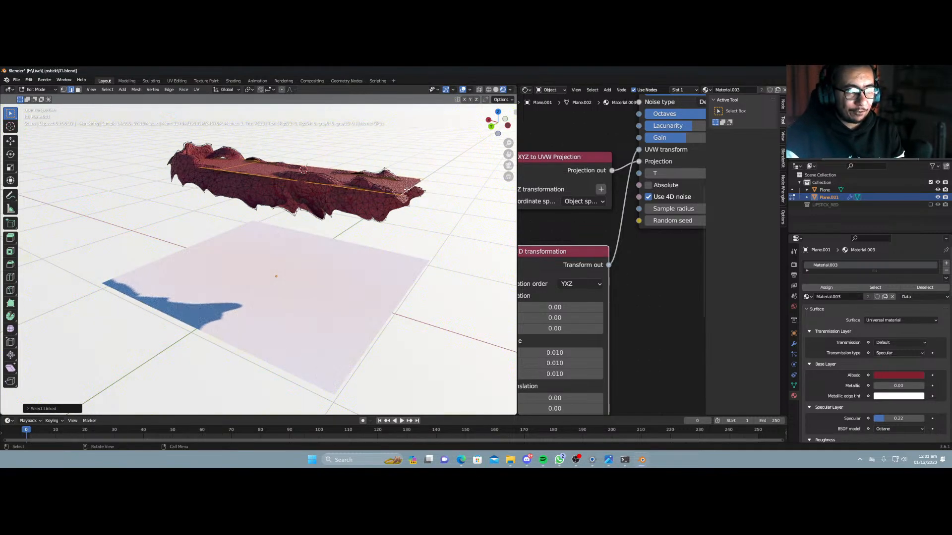
pyautogui.press('g')
pyautogui.press('z')
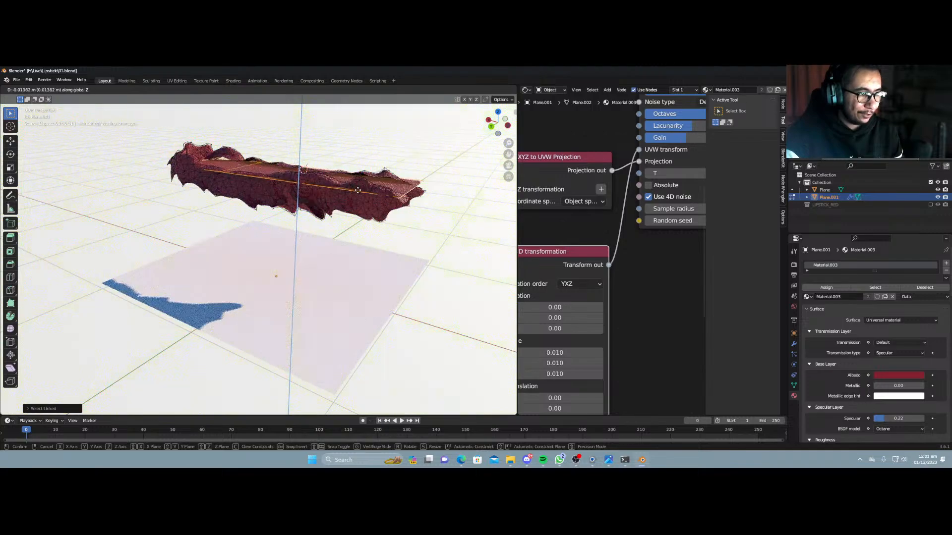
pyautogui.click(360, 193)
# Raise the inner plane slightly along the Z axis within the smear's rim.
pyautogui.press('Tab')
pyautogui.moveTo(360, 193); pyautogui.dragTo(339, 239, button='middle')
pyautogui.press('Tab')
pyautogui.press('g')
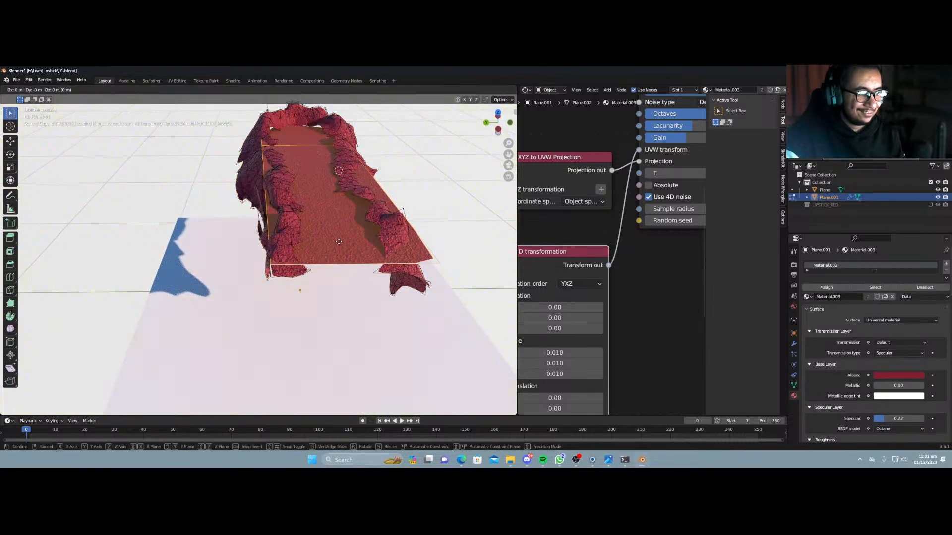
pyautogui.press('z')
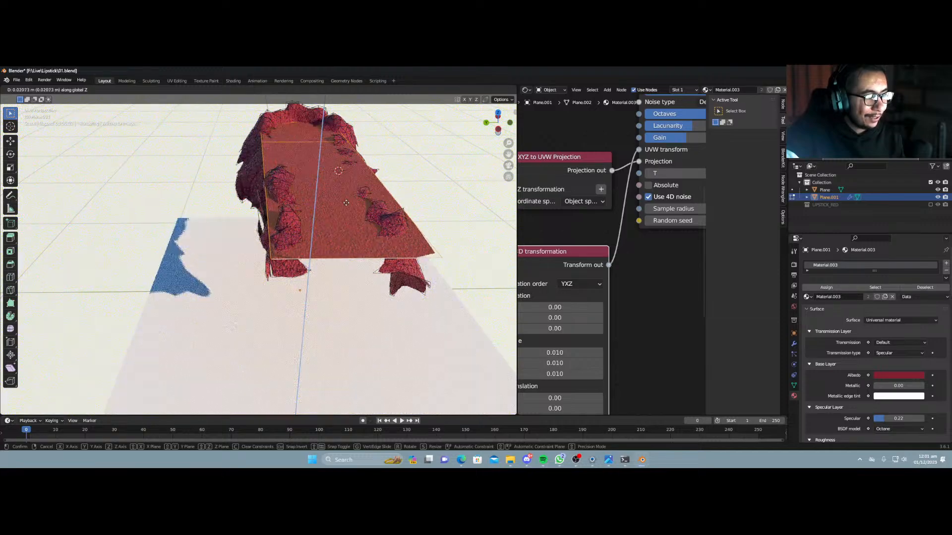
pyautogui.click(347, 221)
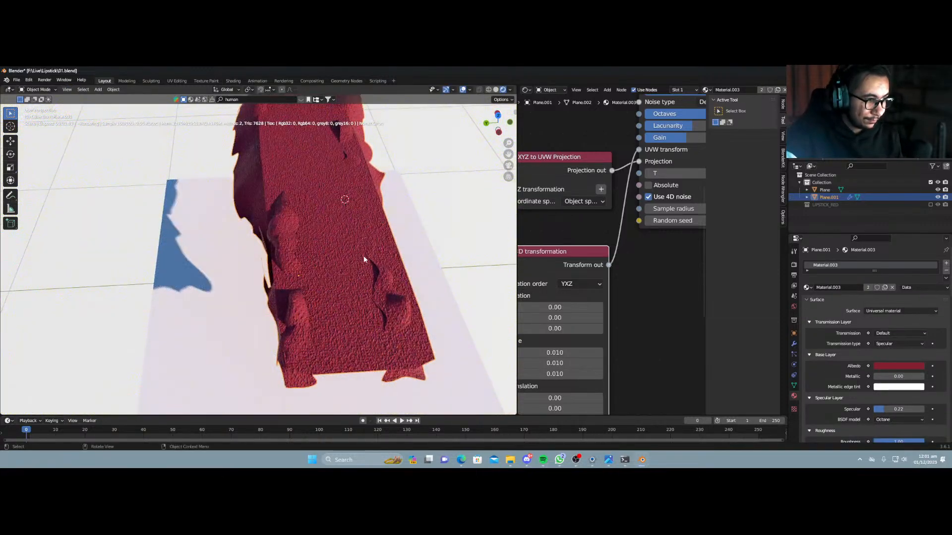
# Scale the inner plane down along the Y axis to fit between the smear's side walls.
pyautogui.press('Tab')
pyautogui.press('s')
pyautogui.press('x')
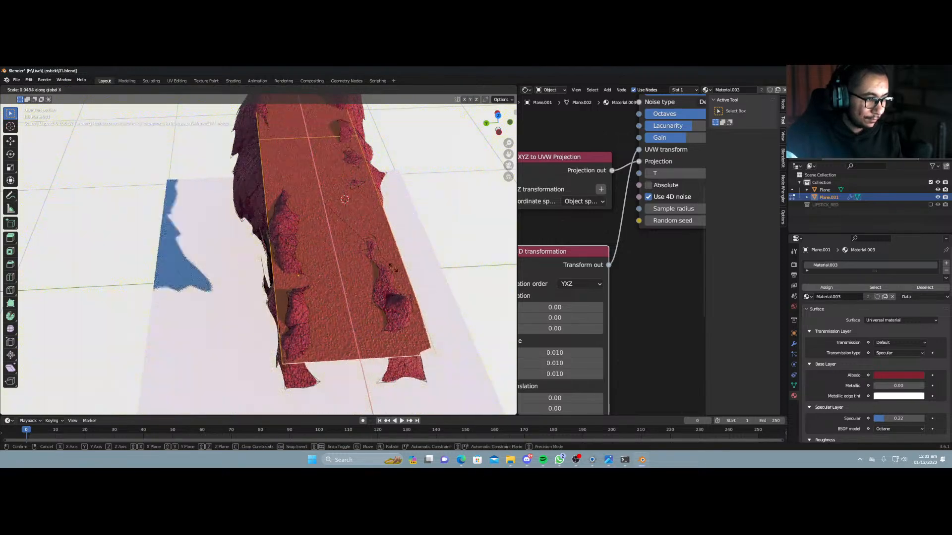
pyautogui.press('y')
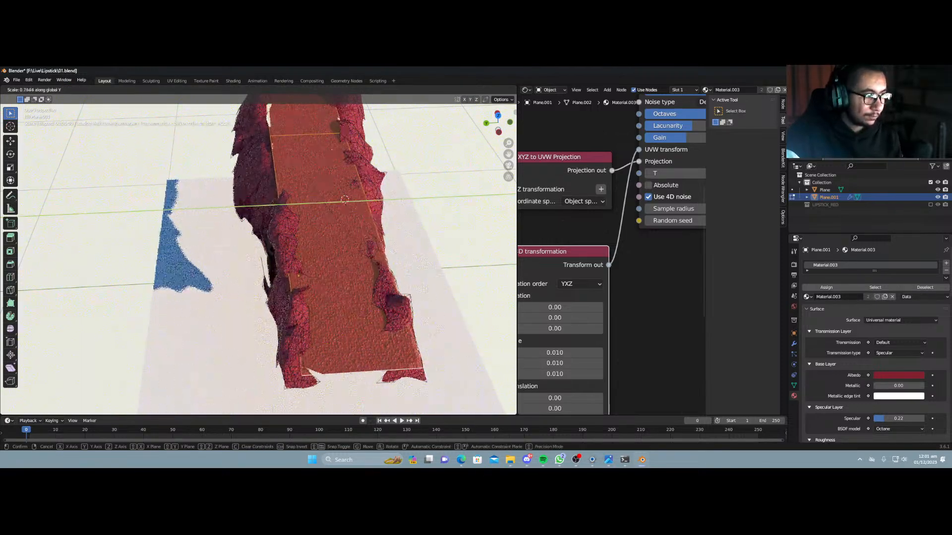
pyautogui.click(379, 279)
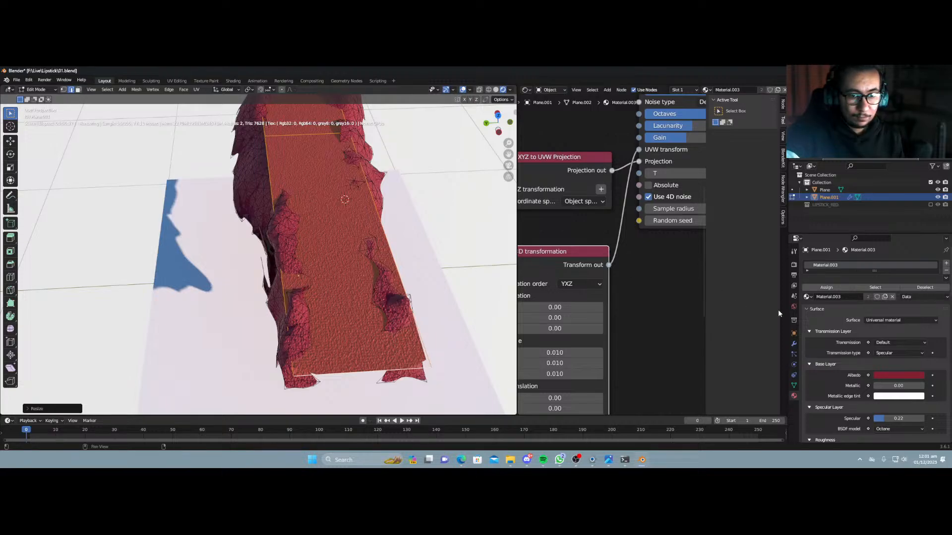
# Add a second, empty material slot and assign it to the selected inner plane.
pyautogui.click(945, 263)
pyautogui.click(820, 306)
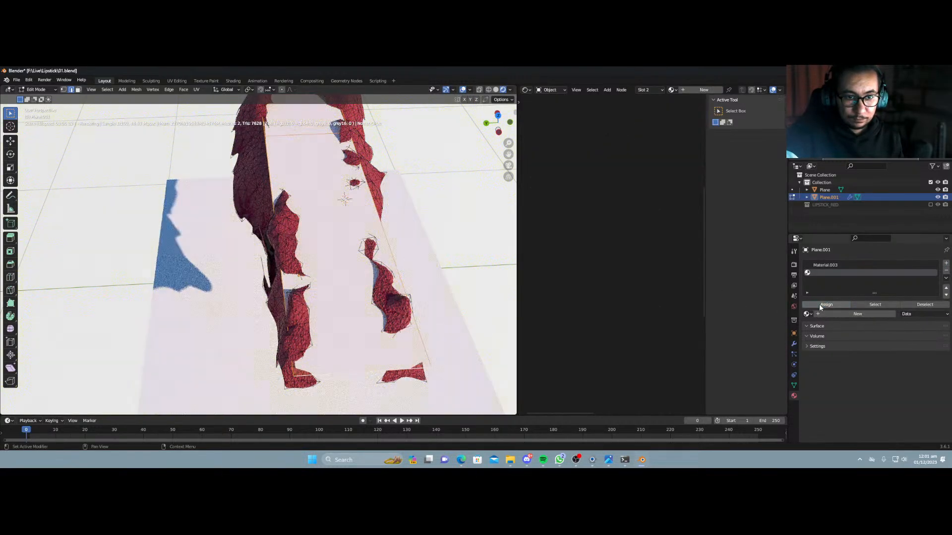
pyautogui.press('Tab')
# Select Material.003 and lower all three scale values of the noise's 3D transformation node for a finer bump pattern.
pyautogui.scroll(6, 277, 242)
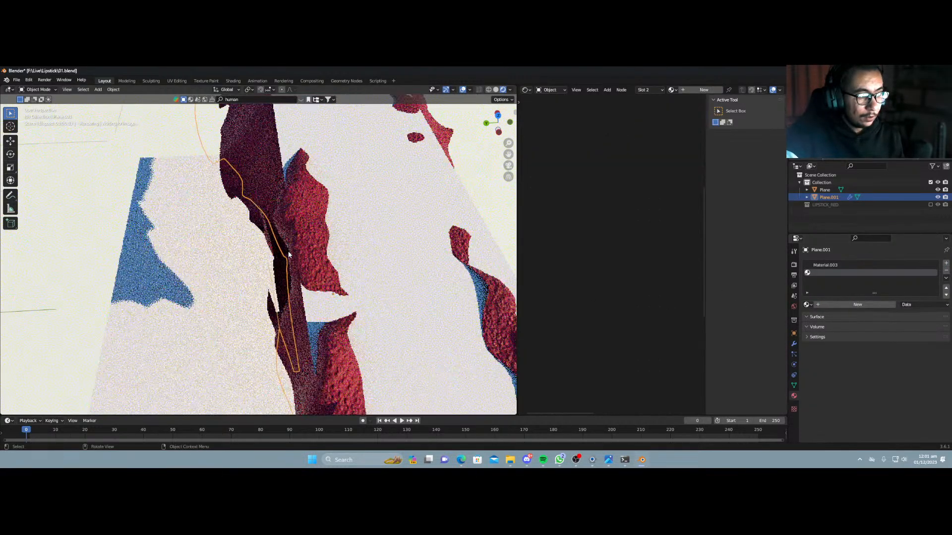
pyautogui.click(852, 265)
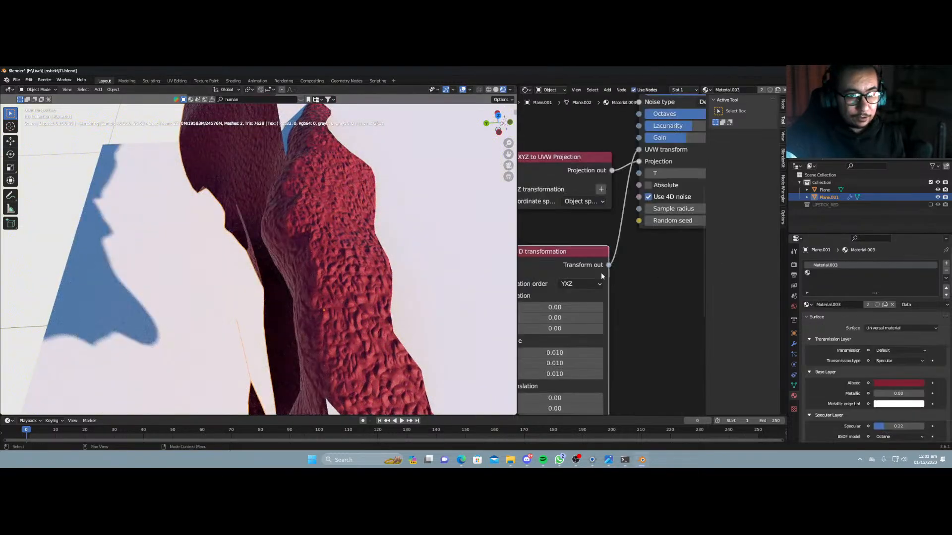
pyautogui.scroll(-3, 602, 274)
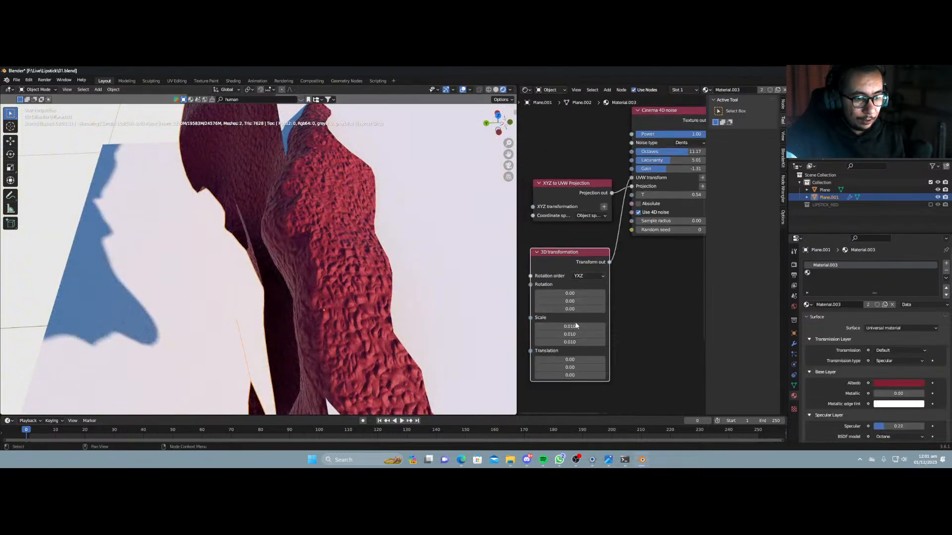
pyautogui.moveTo(576, 329)
pyautogui.keyDown('shift'); pyautogui.mouseDown()
pyautogui.moveTo(576, 345)
pyautogui.moveTo(565, 346)
pyautogui.moveTo(576, 345)
pyautogui.mouseUp(); pyautogui.keyUp('shift')
# Disconnect the noise from the material's bump input and add a Vertex displacement node to its displacement input.
pyautogui.scroll(-4, 646, 266)
pyautogui.moveTo(647, 266); pyautogui.dragTo(553, 160, button='middle')
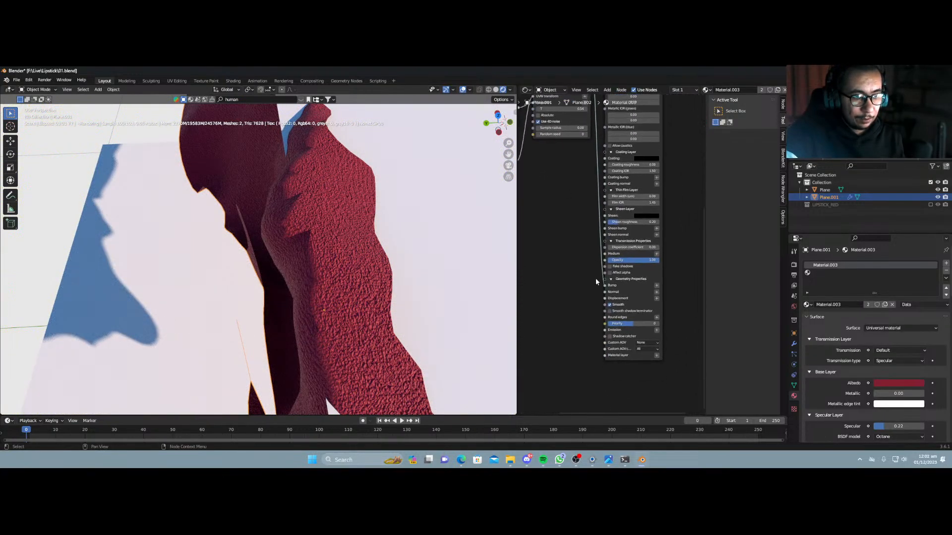
pyautogui.moveTo(603, 286); pyautogui.dragTo(628, 300)
pyautogui.click(656, 297)
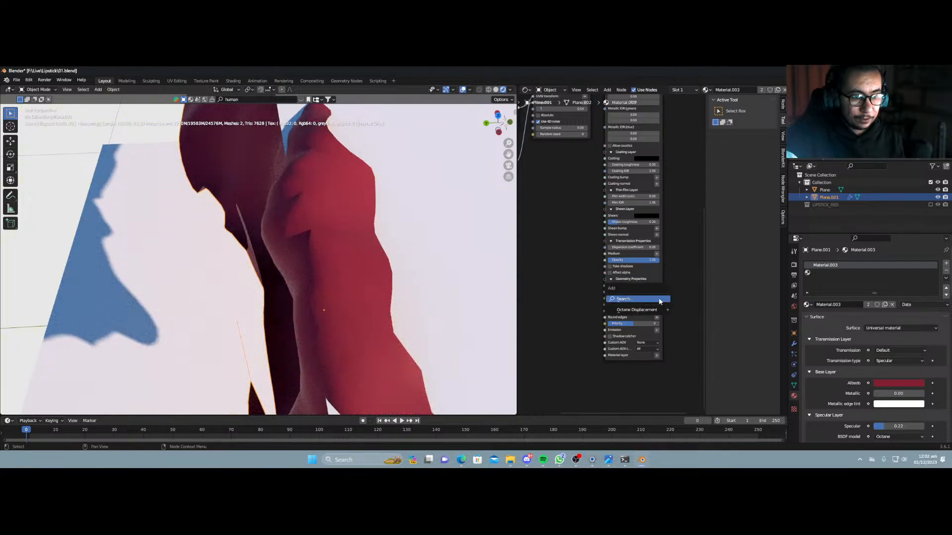
pyautogui.moveTo(645, 310)
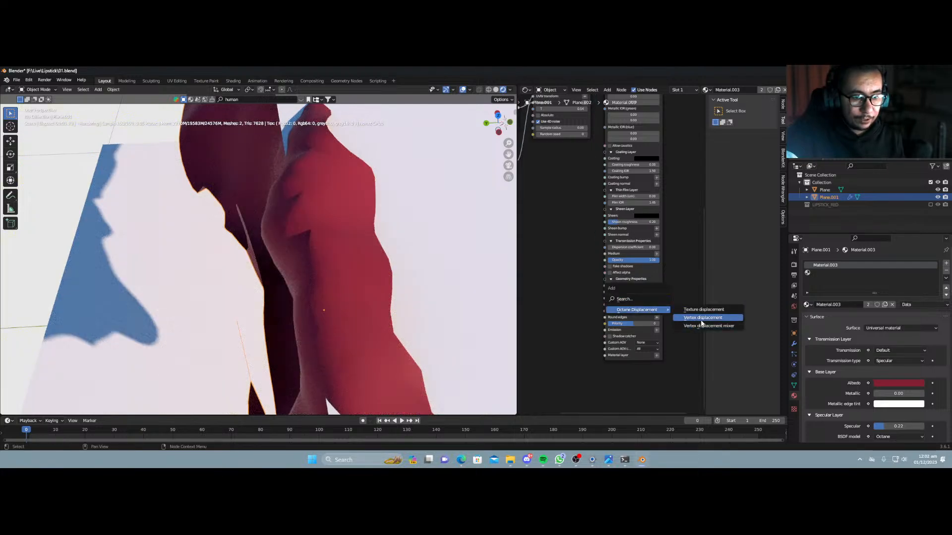
pyautogui.click(702, 318)
pyautogui.click(550, 297)
# Connect the Cinema 4D noise texture output to the Vertex displacement node's texture input.
pyautogui.scroll(-2, 575, 204)
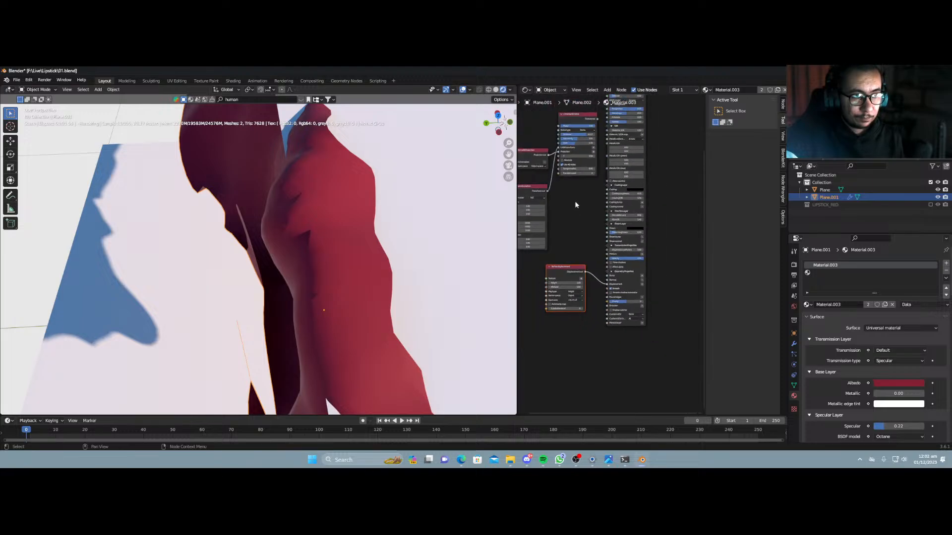
pyautogui.moveTo(575, 204); pyautogui.dragTo(626, 206, button='middle')
pyautogui.moveTo(624, 133); pyautogui.dragTo(596, 279)
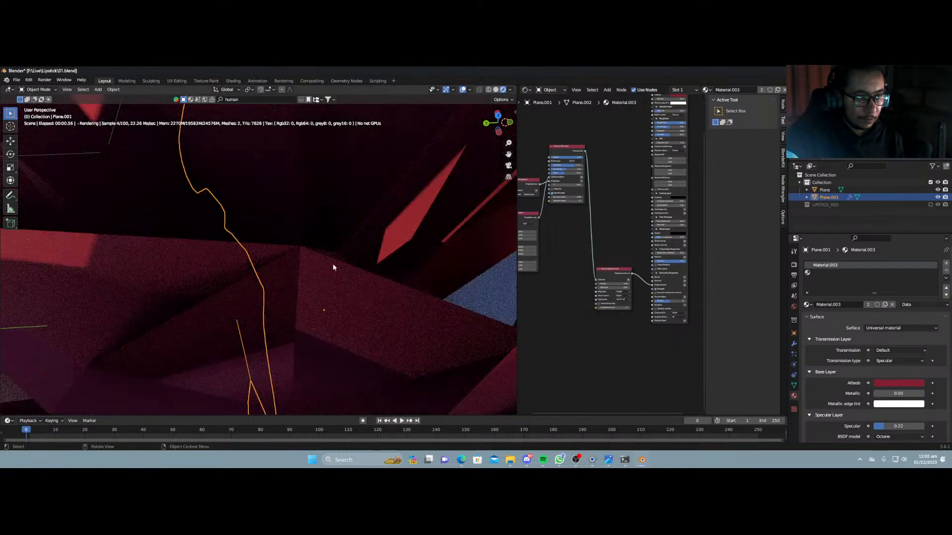
# Set the vertex displacement height to 0.06 and its subdivision level to 2.
pyautogui.scroll(4, 613, 308)
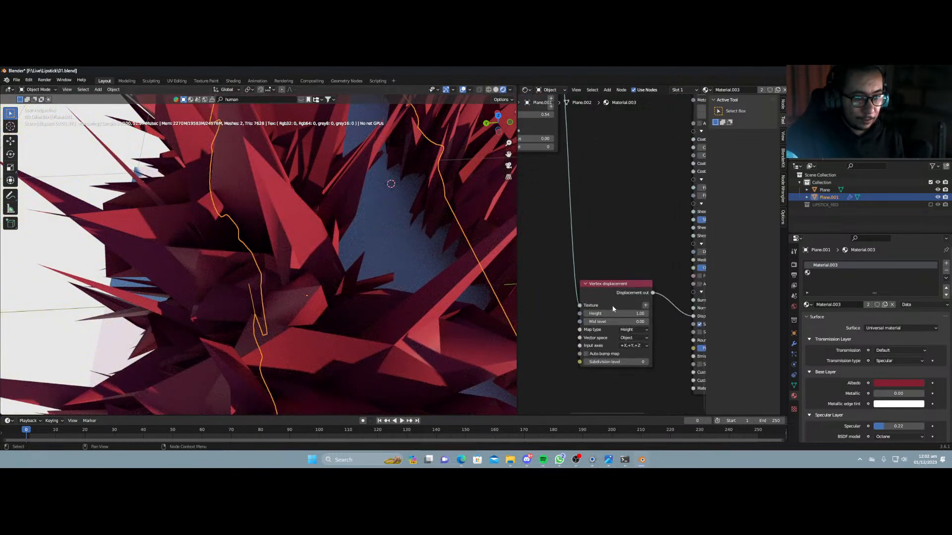
pyautogui.scroll(3, 613, 308)
pyautogui.moveTo(624, 237); pyautogui.dragTo(565, 237)
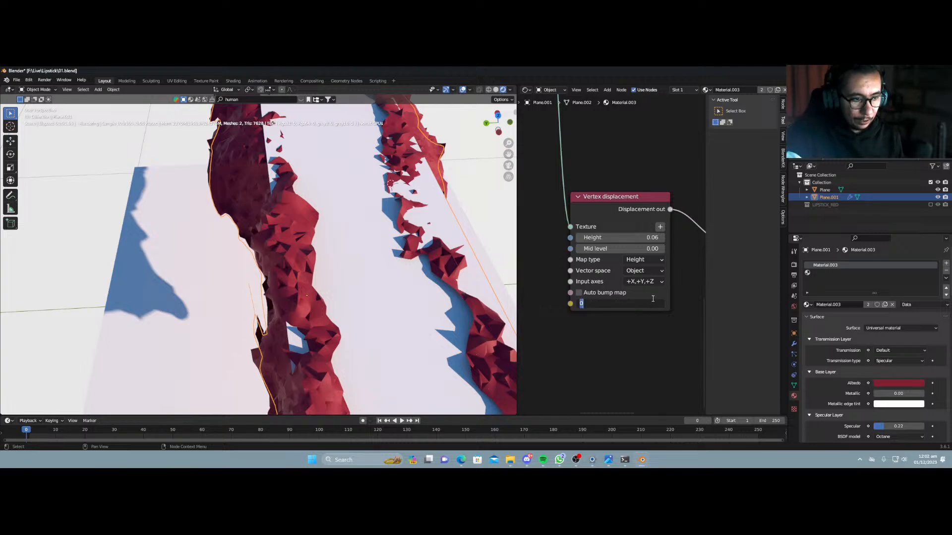
pyautogui.click(653, 302)
pyautogui.write('2')
pyautogui.press('Return')
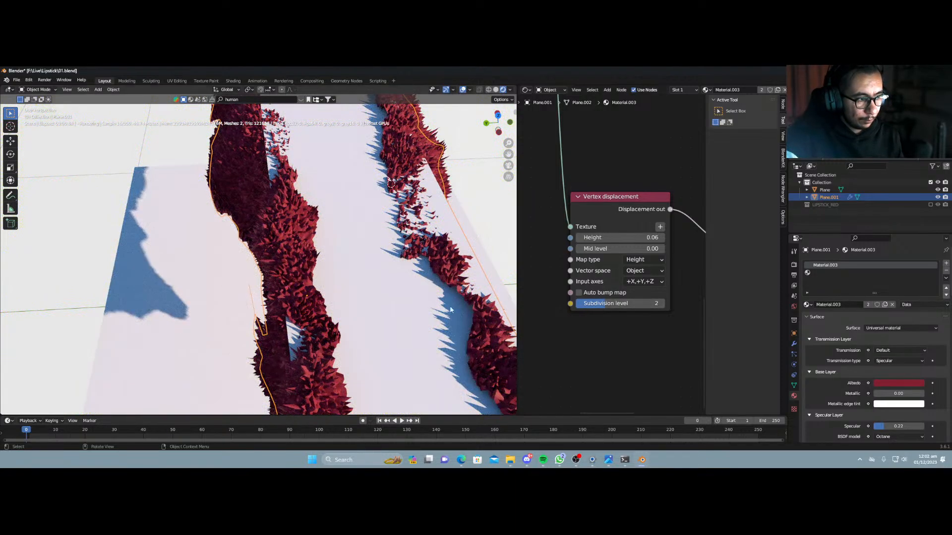
# Raise the vertex displacement's mid level to 0.81.
pyautogui.scroll(2, 618, 321)
pyautogui.scroll(1, 618, 321)
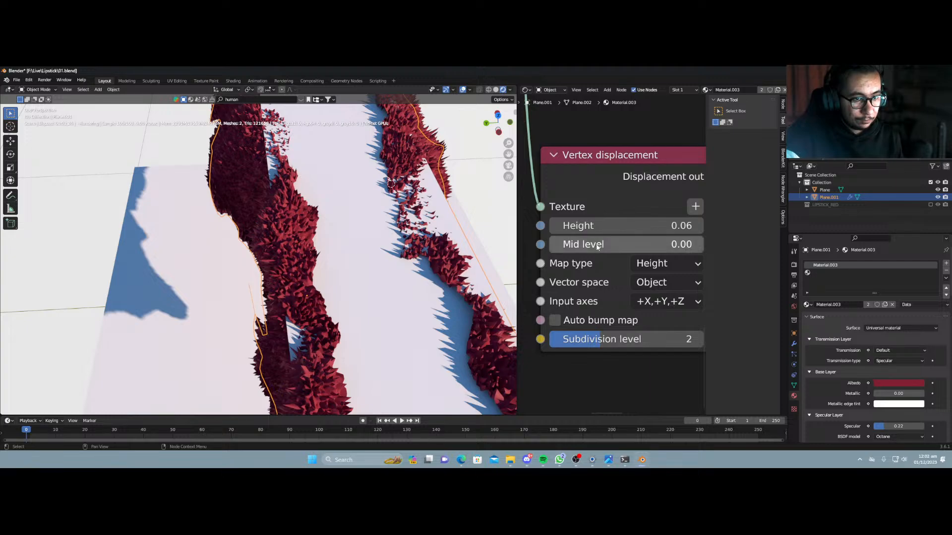
pyautogui.moveTo(598, 245); pyautogui.dragTo(798, 246)
# Try a vertex displacement subdivision level of 3, returning it to 2.
pyautogui.moveTo(312, 317); pyautogui.dragTo(291, 257, button='middle')
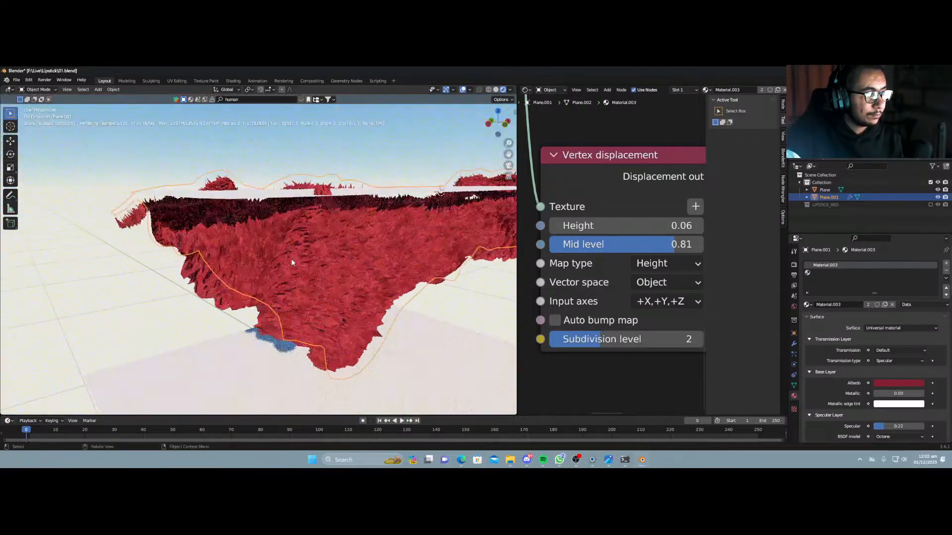
pyautogui.scroll(3, 307, 286)
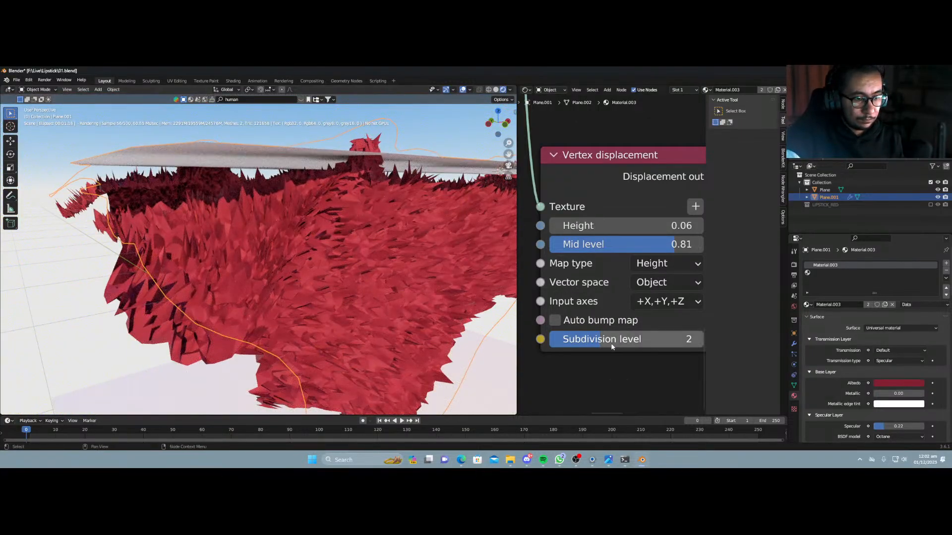
pyautogui.moveTo(602, 339); pyautogui.dragTo(610, 339)
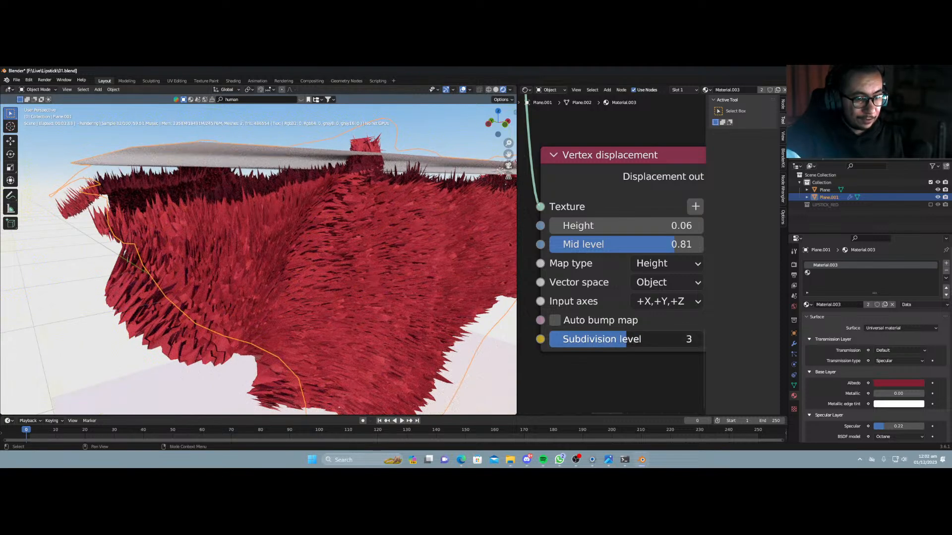
pyautogui.moveTo(611, 339); pyautogui.dragTo(600, 339)
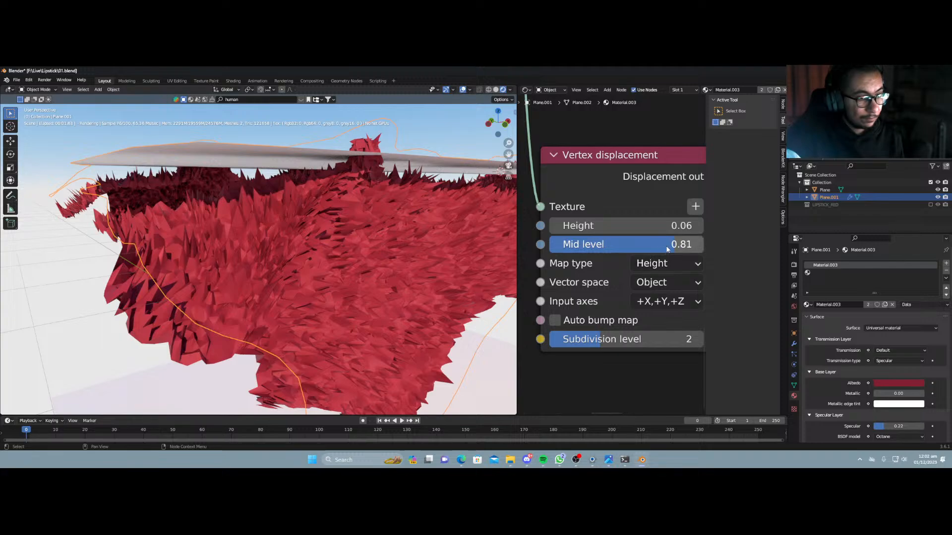
# Lower the vertex displacement height and adjust its mid level to flatten the spikes into shallow bumps.
pyautogui.moveTo(667, 249); pyautogui.dragTo(664, 226)
pyautogui.moveTo(317, 347); pyautogui.dragTo(329, 302, button='middle')
# Try linking the noise texture to the material's bump input alongside the displacement, and unlink it again.
pyautogui.scroll(-6, 570, 267)
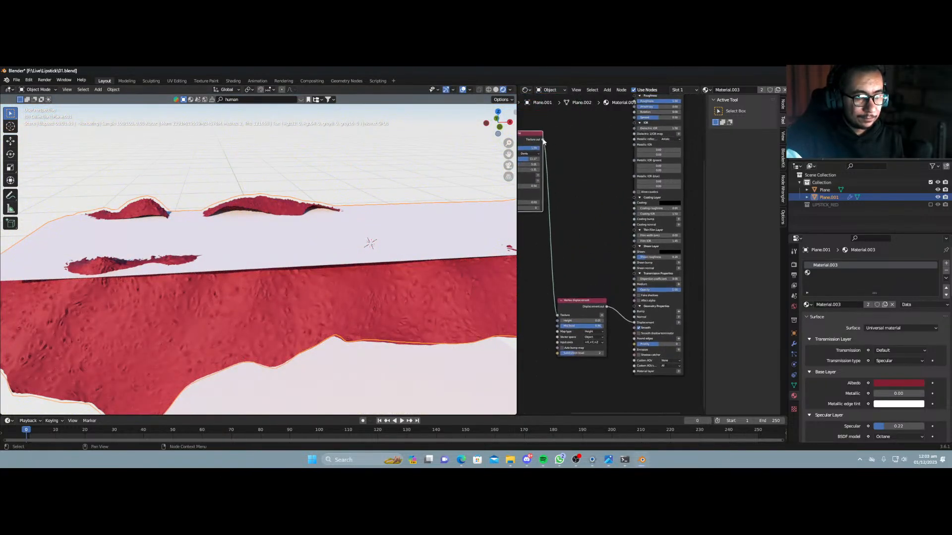
pyautogui.moveTo(543, 140); pyautogui.dragTo(634, 311)
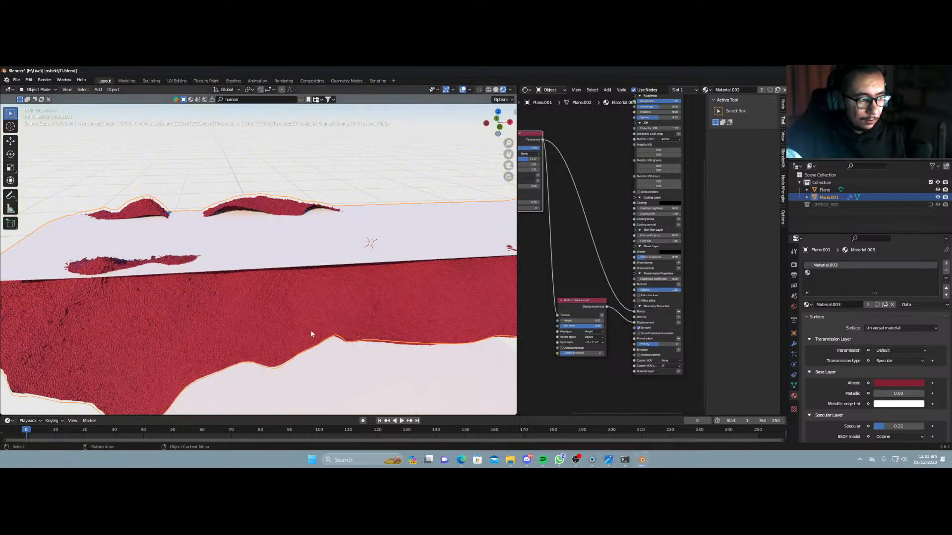
pyautogui.scroll(3, 302, 331)
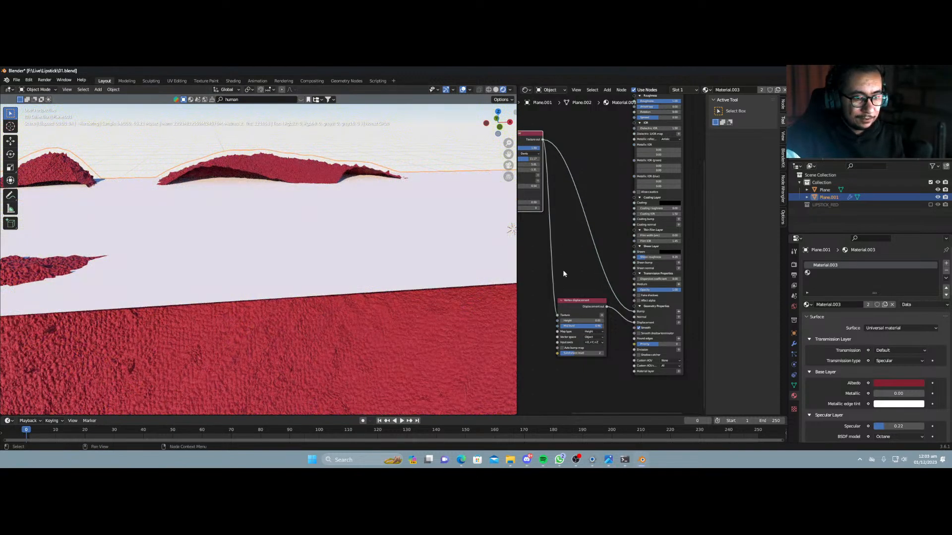
pyautogui.moveTo(633, 312); pyautogui.dragTo(592, 282)
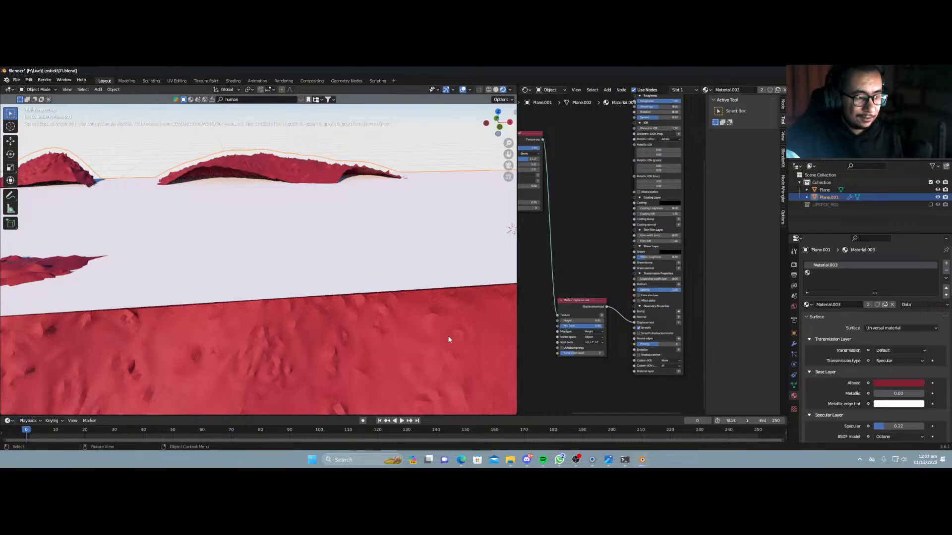
# Apply smooth shading to the lipstick smear object.
pyautogui.rightClick(370, 346)
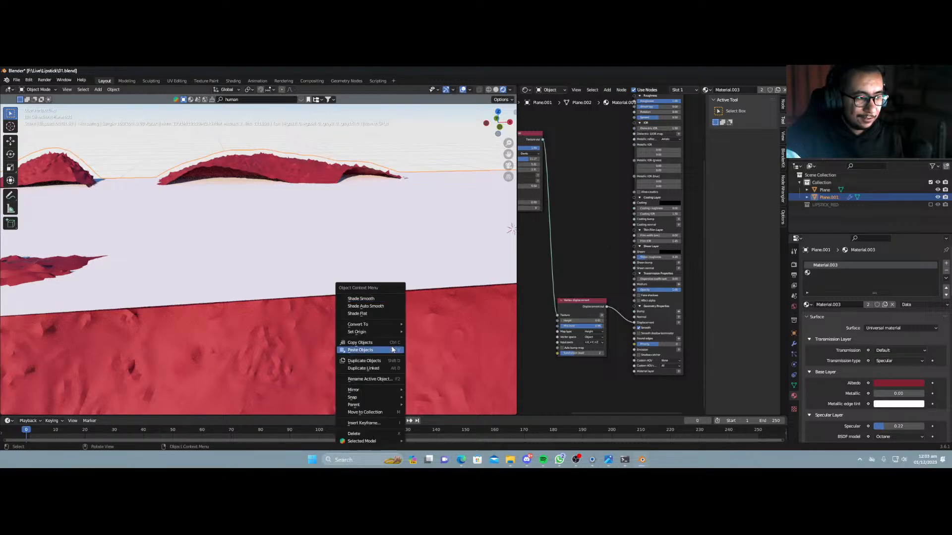
pyautogui.click(387, 300)
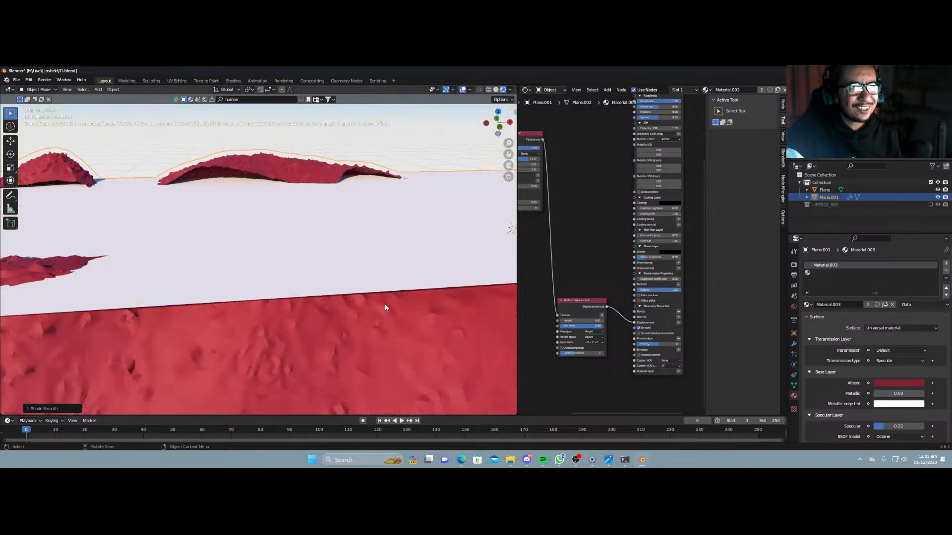
# In Edit Mode, select all smear geometry except the inner plane and raise it about 0.02 m along the Z axis.
pyautogui.scroll(-6, 385, 303)
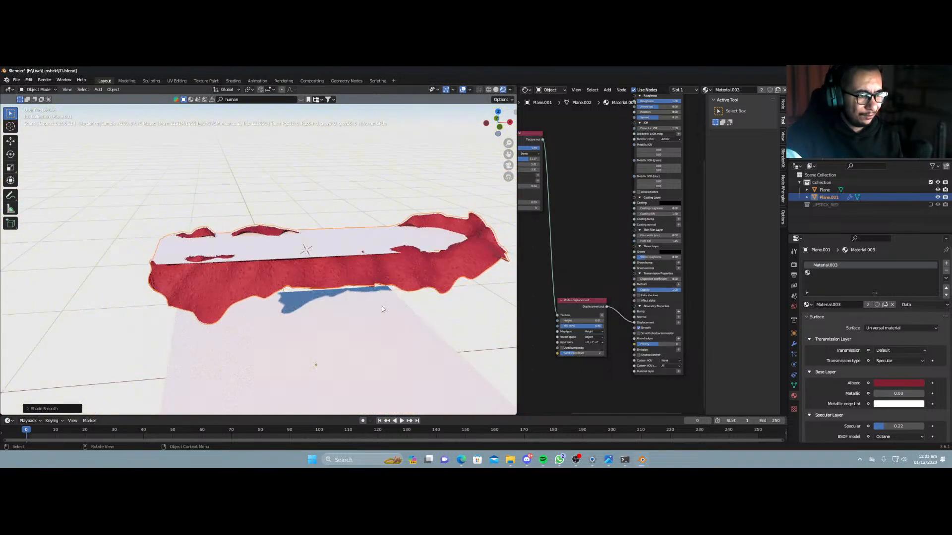
pyautogui.moveTo(383, 310)
pyautogui.mouseDown(button='middle')
pyautogui.moveTo(396, 315)
pyautogui.moveTo(385, 302)
pyautogui.mouseUp(button='middle')
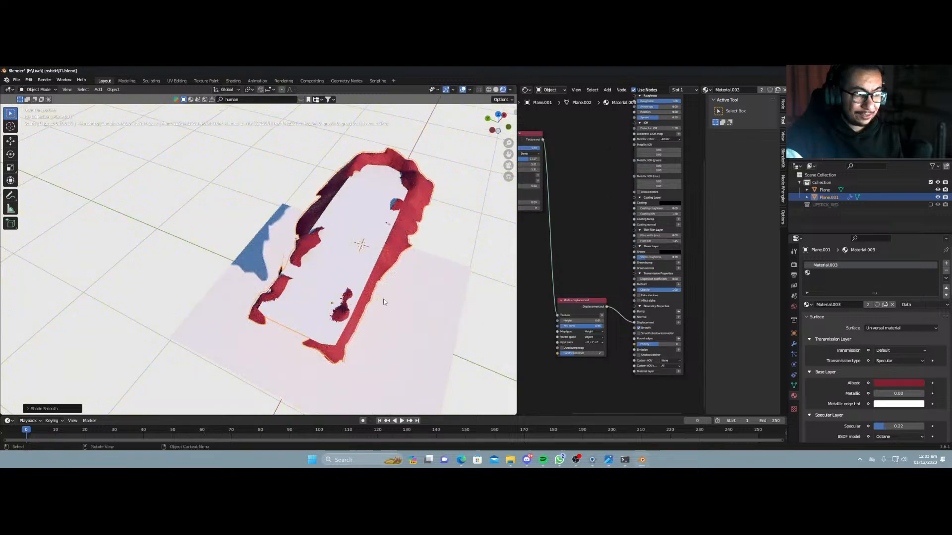
pyautogui.scroll(3, 384, 301)
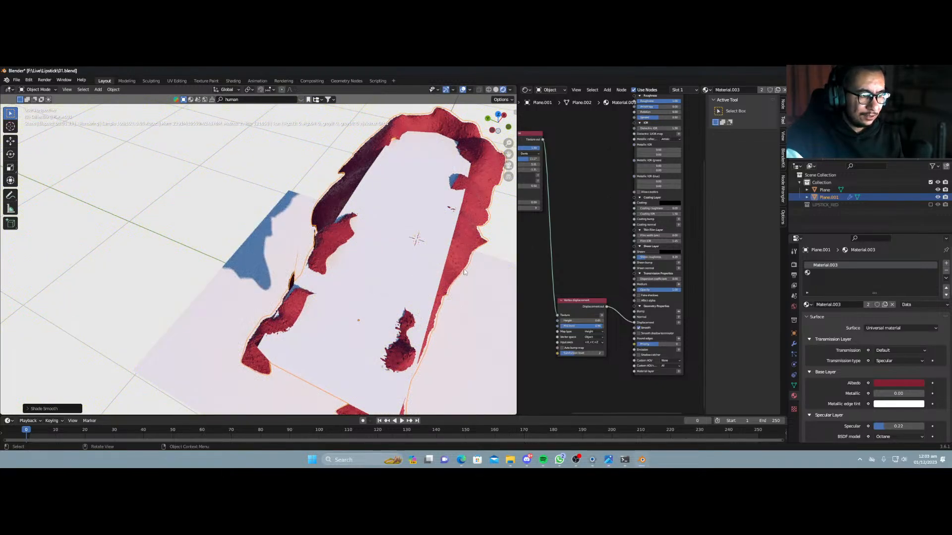
pyautogui.press('Tab')
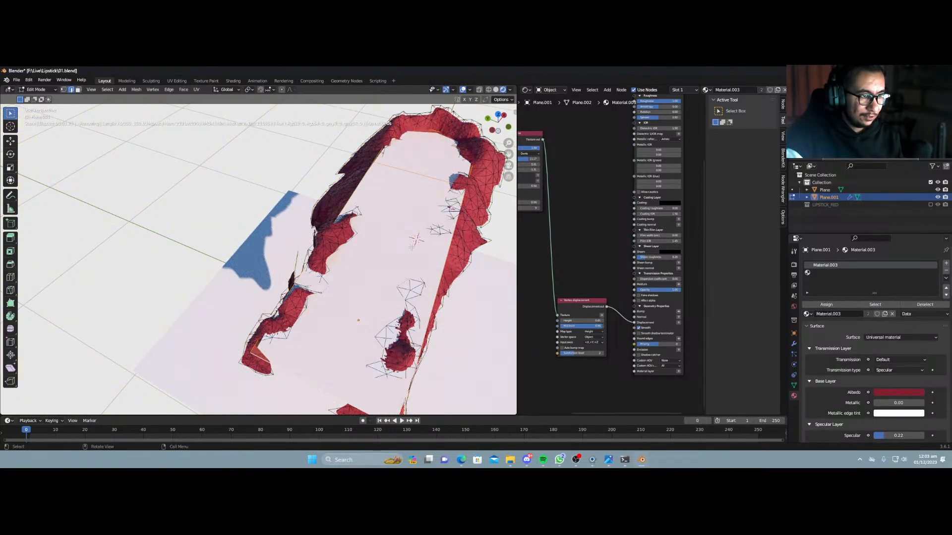
pyautogui.click(381, 288)
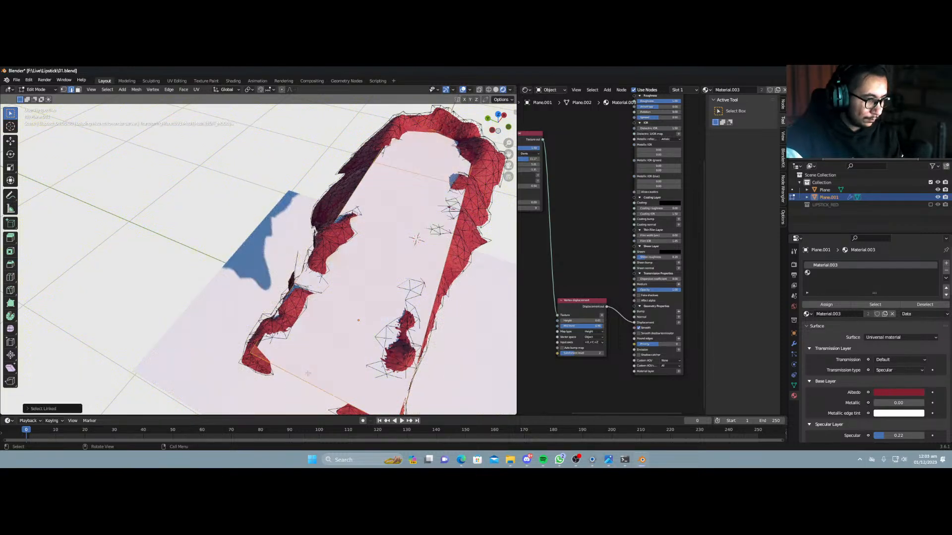
pyautogui.press('a')
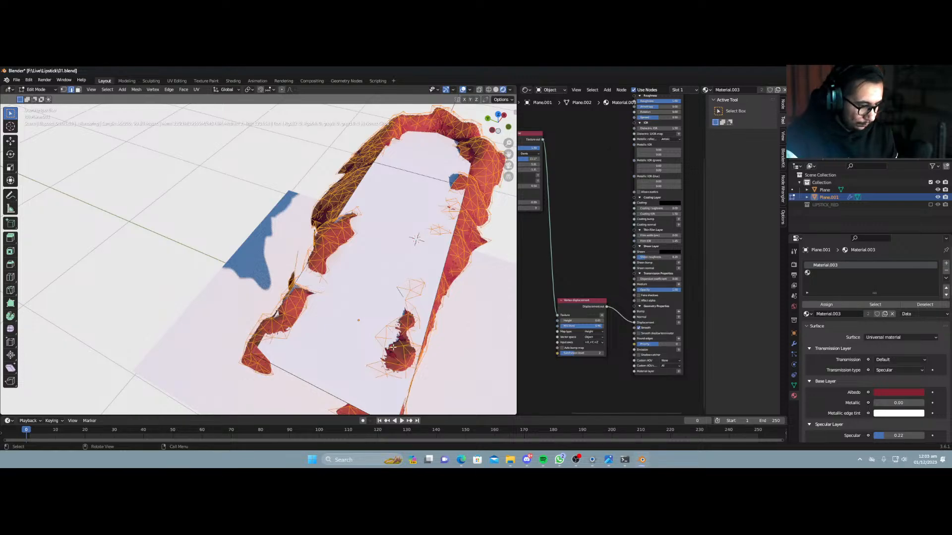
pyautogui.press('g')
pyautogui.press('z')
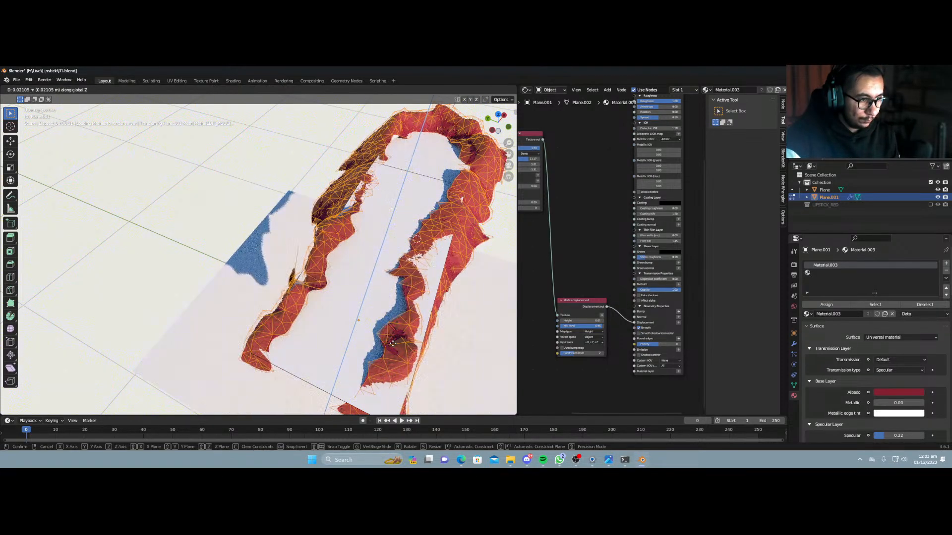
pyautogui.click(394, 342)
# Widen the selected smear walls slightly along the Y axis in two passes, leave Edit Mode and save the file.
pyautogui.press('s')
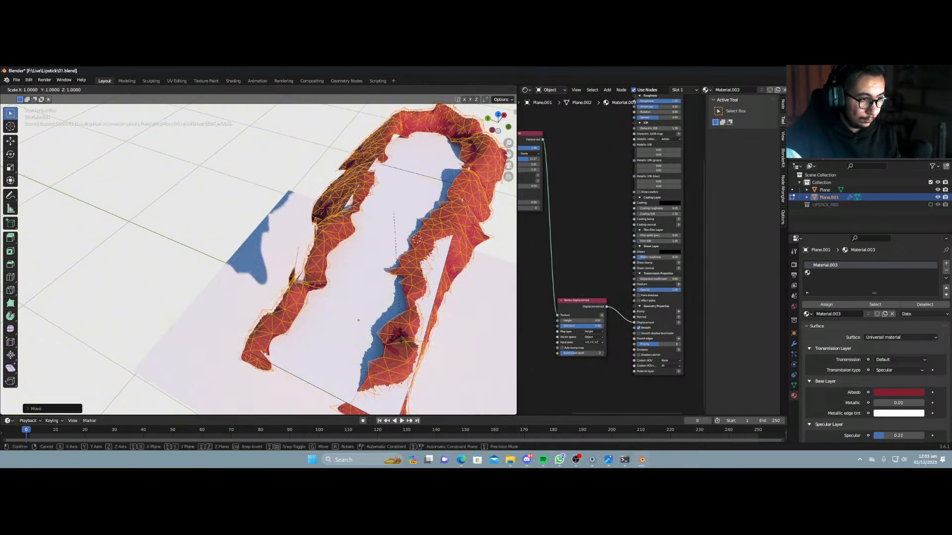
pyautogui.press('y')
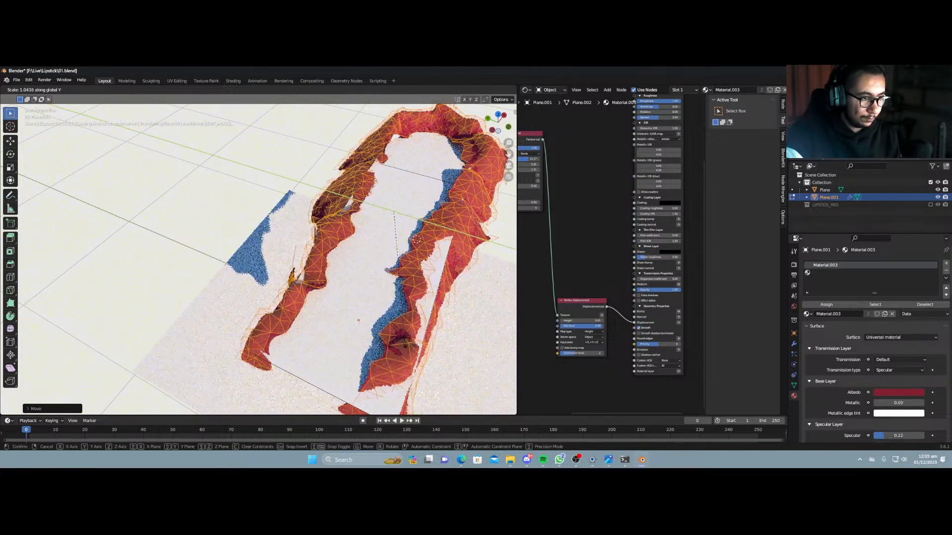
pyautogui.click(406, 349)
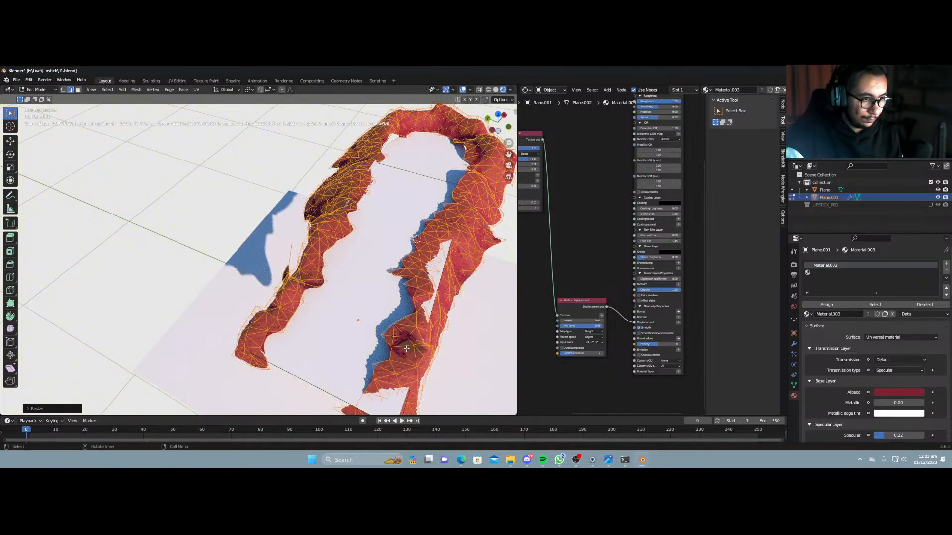
pyautogui.press('s')
pyautogui.press('y')
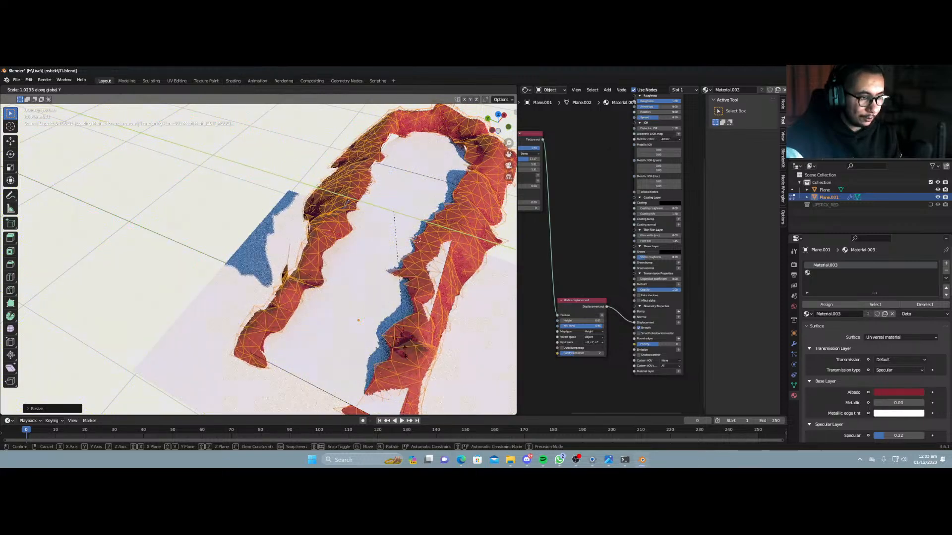
pyautogui.click(407, 355)
pyautogui.press('Tab')
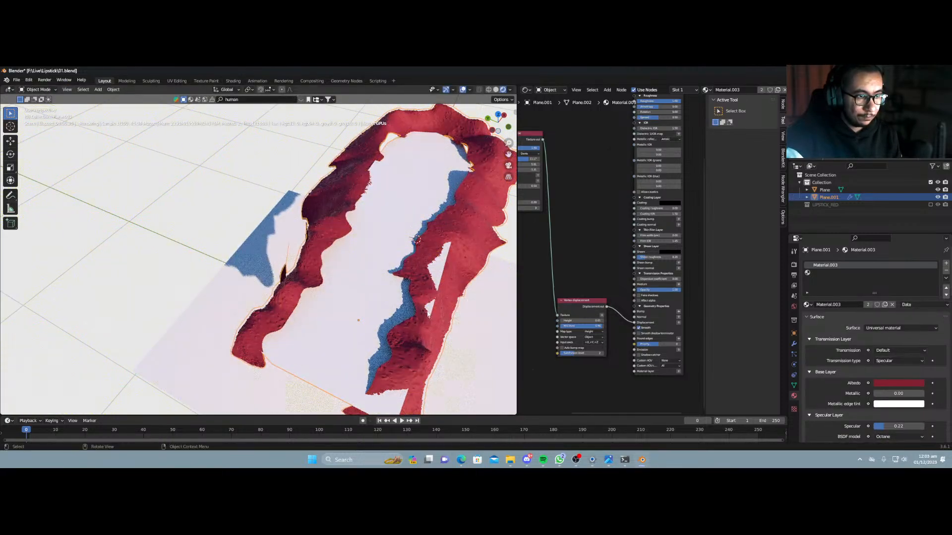
pyautogui.hotkey('ctrl', 's')
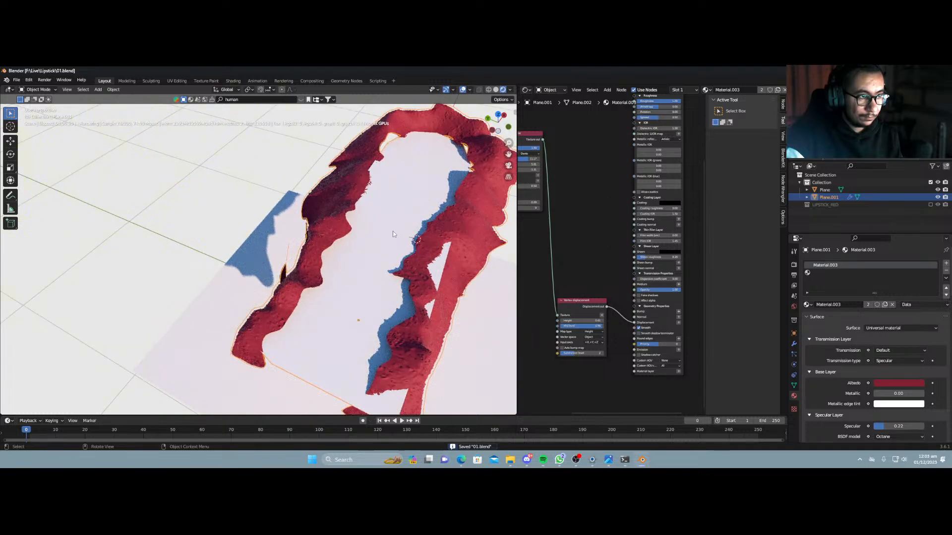
# Enter Edit Mode on the lipstick smear object.
pyautogui.keyDown('shift'); pyautogui.moveTo(393, 231); pyautogui.dragTo(368, 313, button='middle'); pyautogui.keyUp('shift')
pyautogui.scroll(2, 394, 243)
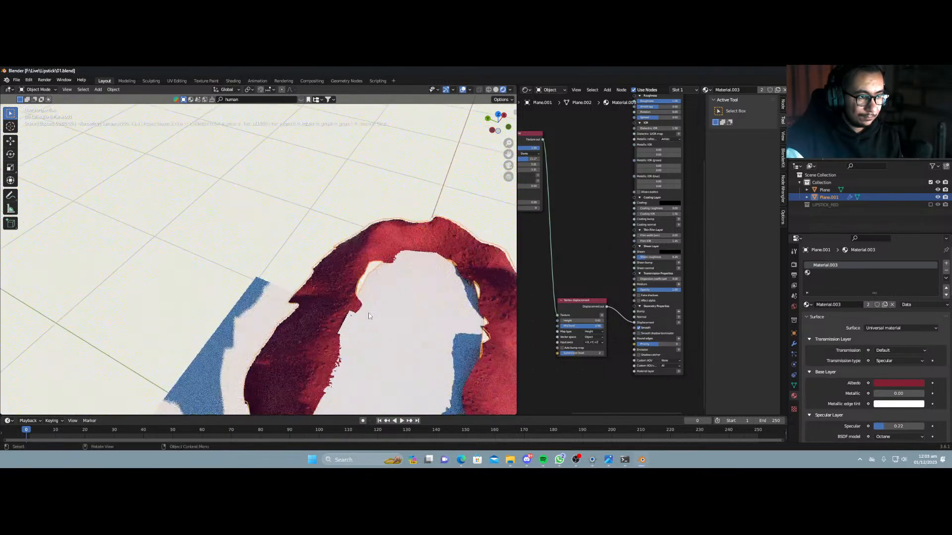
pyautogui.scroll(-4, 378, 301)
pyautogui.press('Tab')
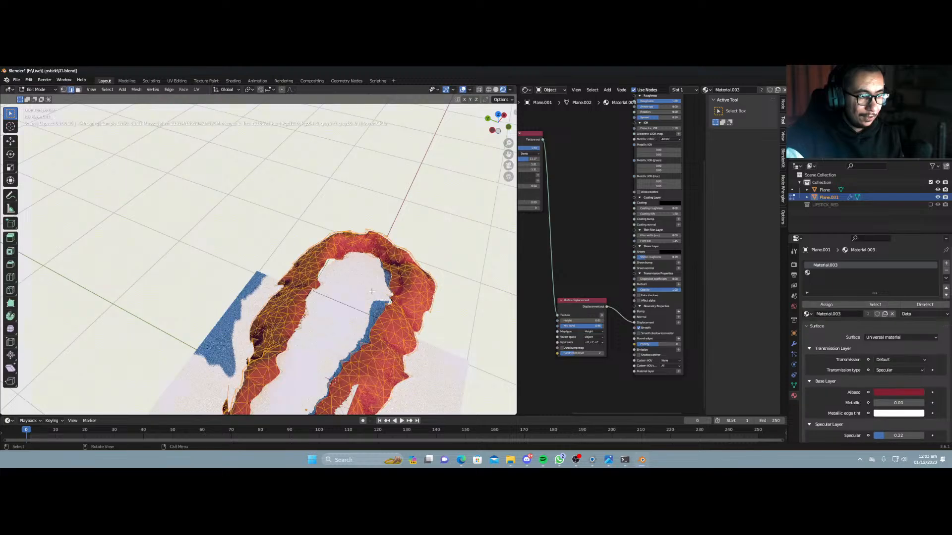
# Try scaling the entire linked inner plane up to about 1.08 times its size.
pyautogui.hotkey('alt', 'a')
pyautogui.press('l')
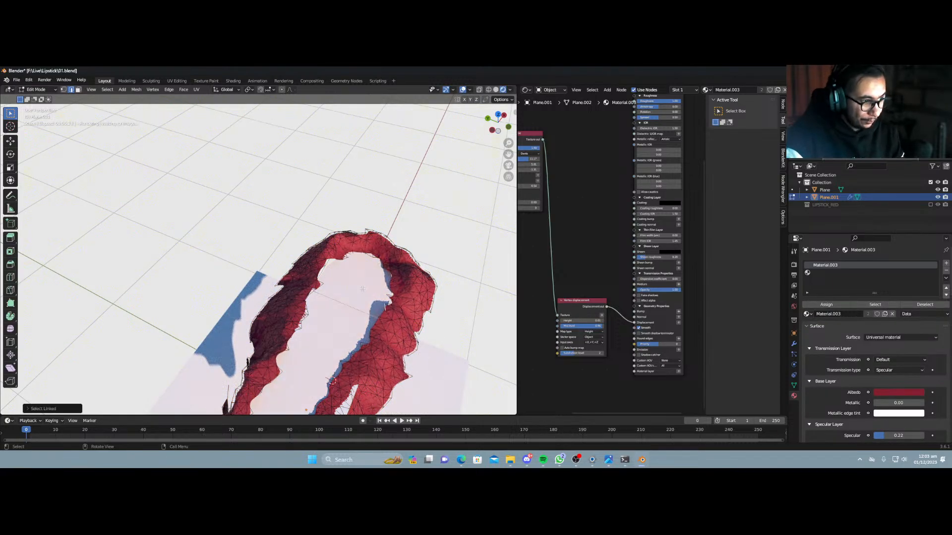
pyautogui.press('s')
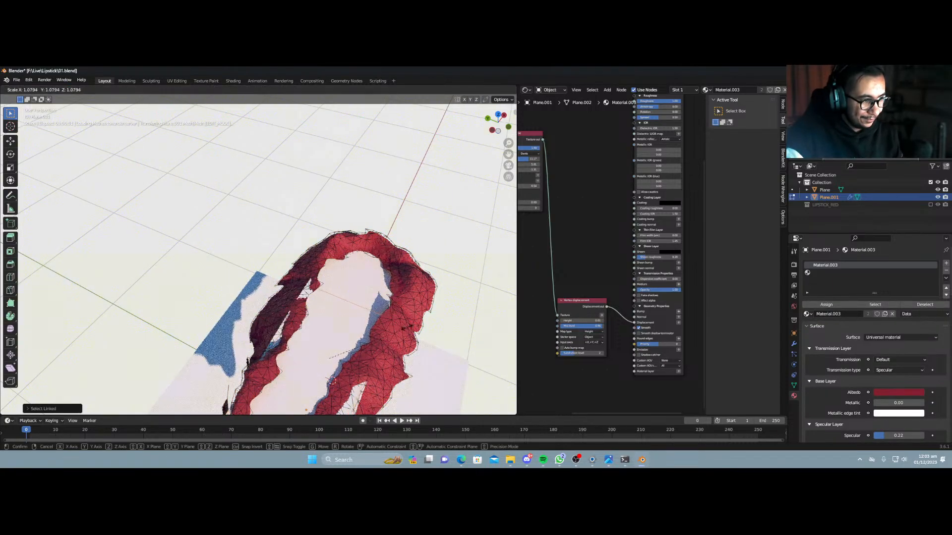
pyautogui.click(406, 328)
pyautogui.click(157, 161)
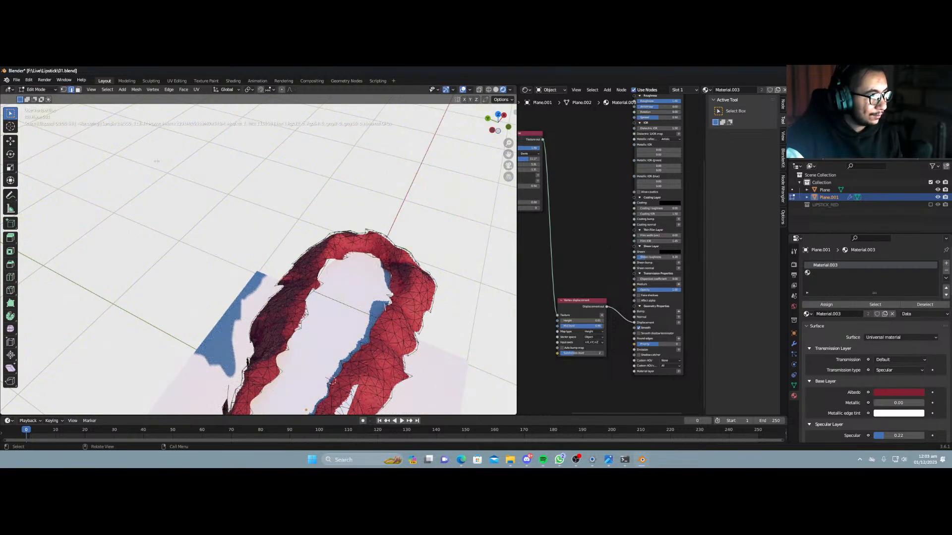
# Select the inner plane's face at the rounded end of the smear and scale it up slightly.
pyautogui.click(367, 297)
pyautogui.press('s')
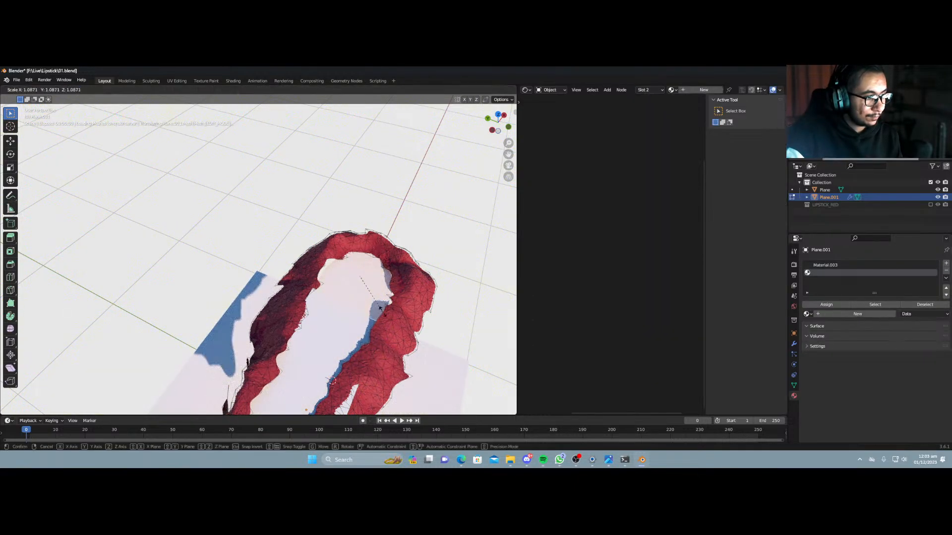
pyautogui.click(382, 332)
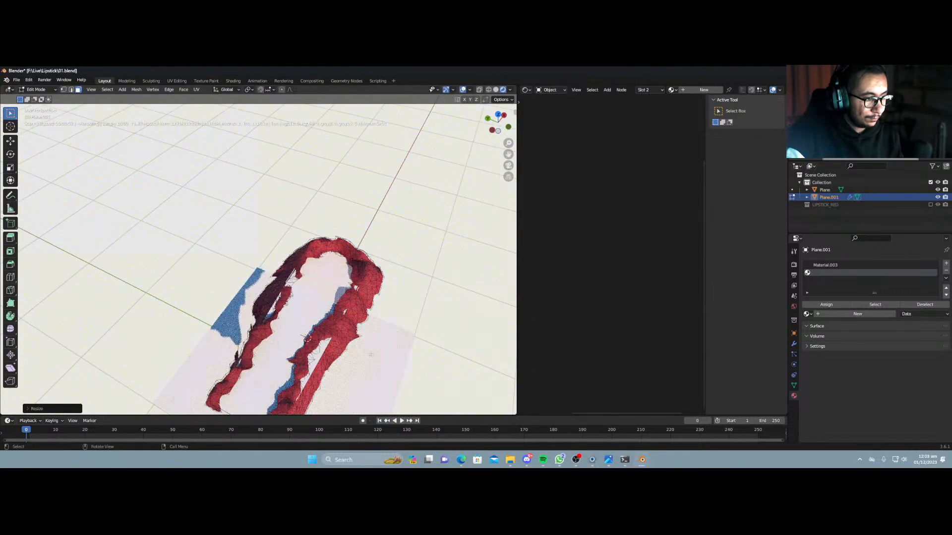
pyautogui.moveTo(323, 356); pyautogui.dragTo(342, 325, button='middle')
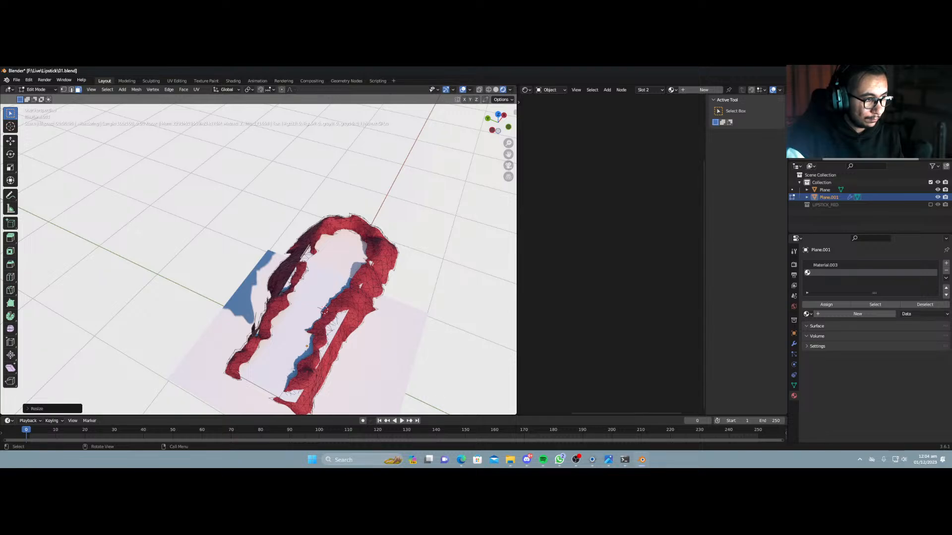
# Clear the selection and, viewed from above, add a lengthwise loop cut to the inner plane near its +Y long edge.
pyautogui.press('a')
pyautogui.hotkey('alt', 'a')
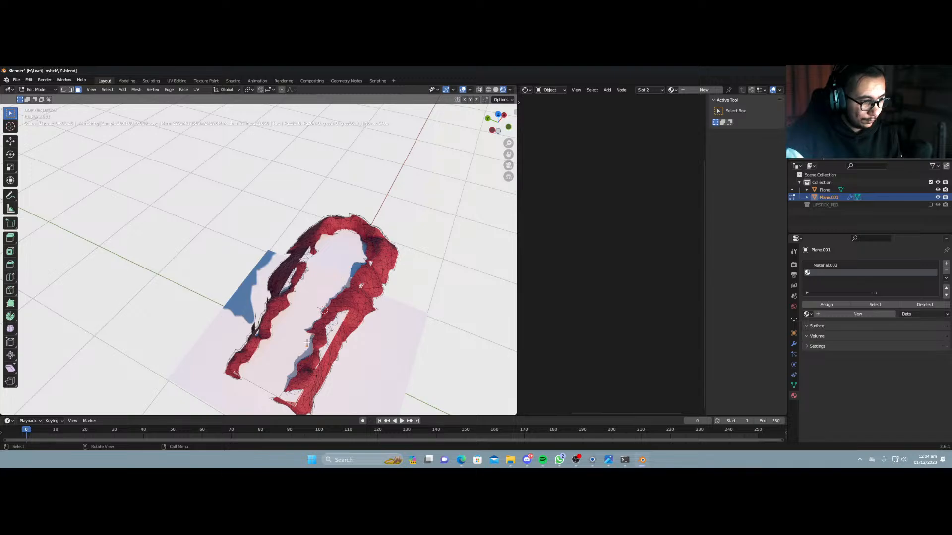
pyautogui.press('KP_1')
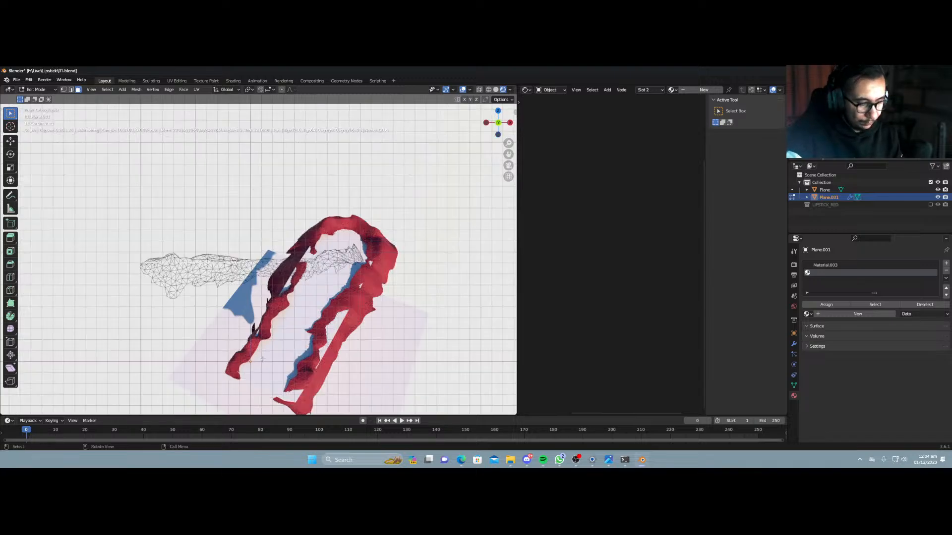
pyautogui.press('KP_7')
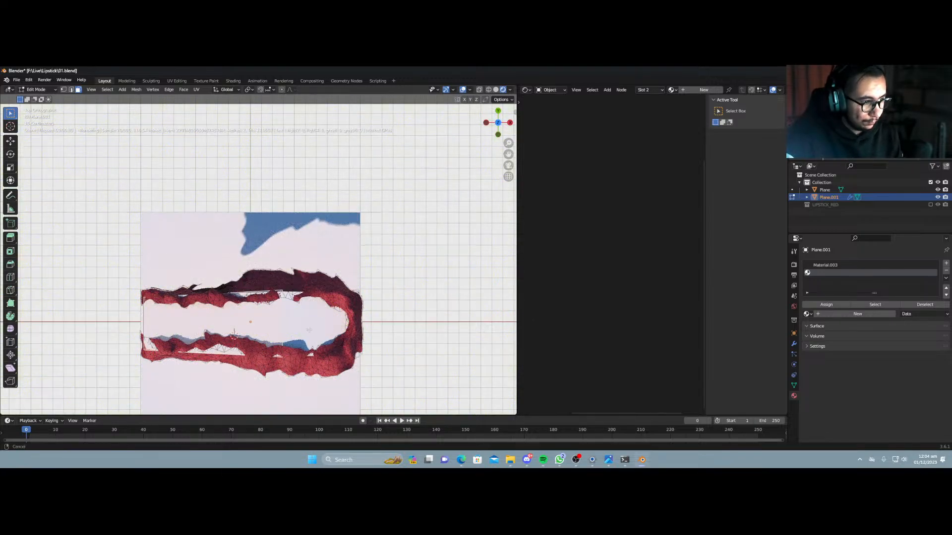
pyautogui.keyDown('shift'); pyautogui.moveTo(262, 359); pyautogui.dragTo(309, 266, button='middle'); pyautogui.keyUp('shift')
pyautogui.scroll(3, 333, 250)
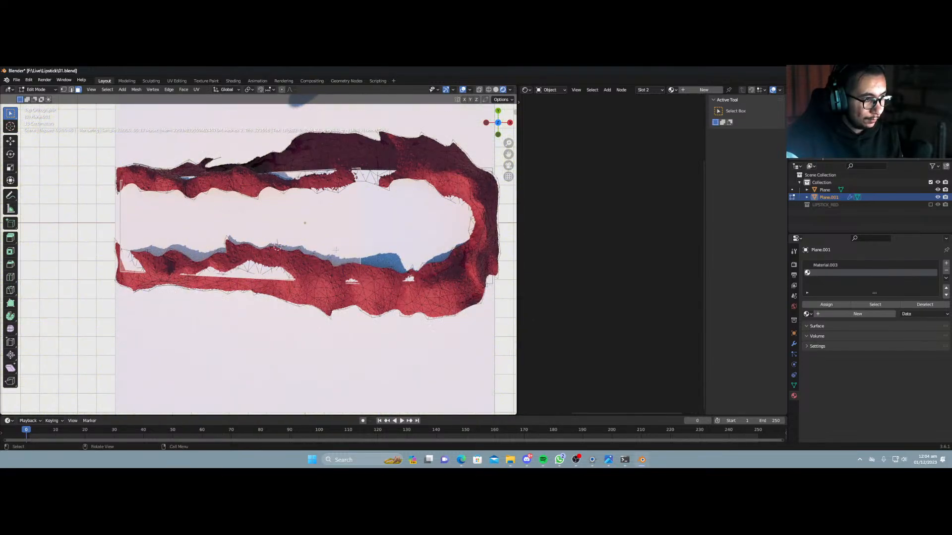
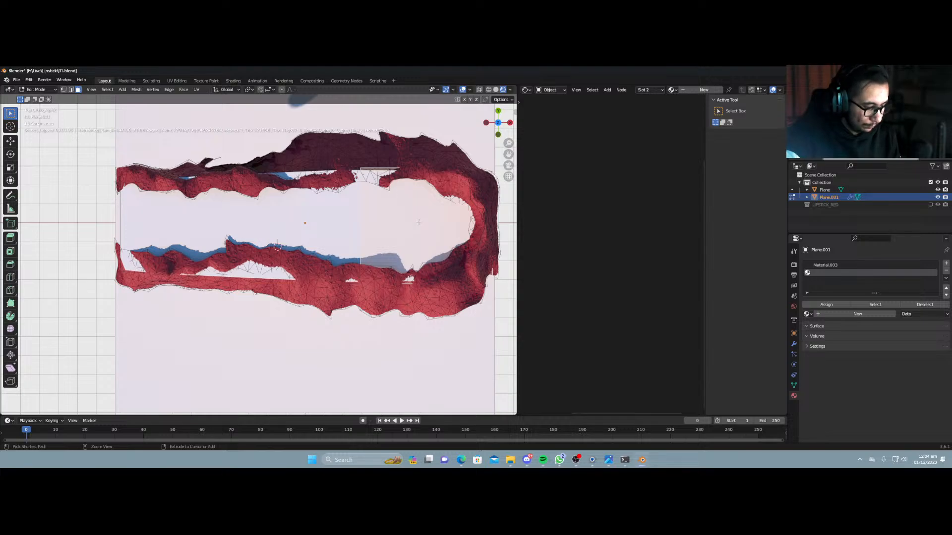
pyautogui.hotkey('ctrl', 'r')
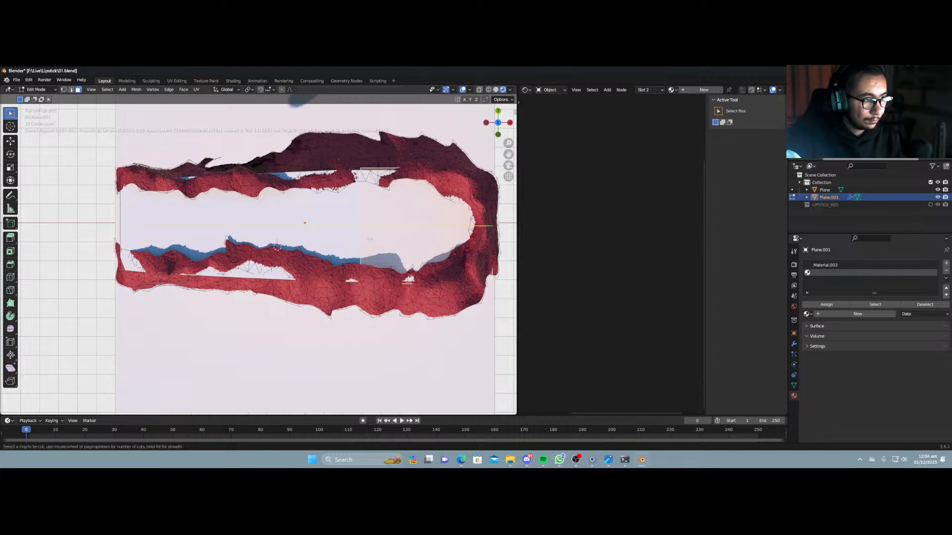
pyautogui.click(370, 239)
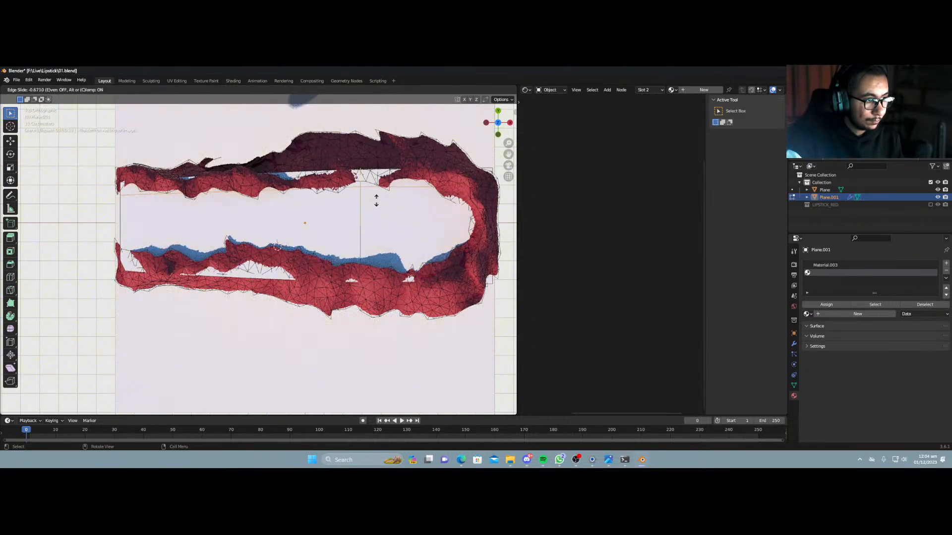
pyautogui.click(376, 202)
# Add a second lengthwise loop cut to the inner plane near its -Y long edge.
pyautogui.hotkey('ctrl', 'r')
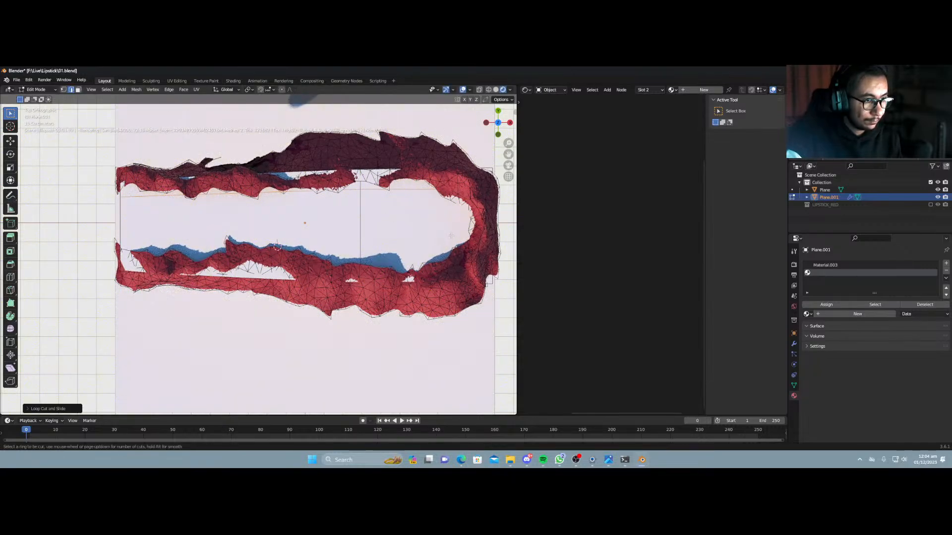
pyautogui.click(347, 232)
pyautogui.click(299, 273)
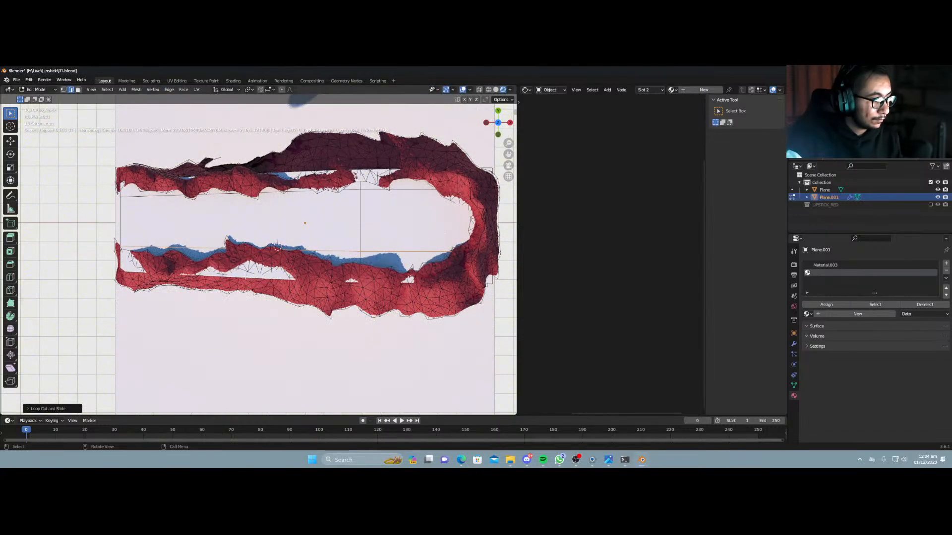
# Select the inner plane's outer long edge on the -Y side and lower it slightly along the Z axis.
pyautogui.click(246, 278)
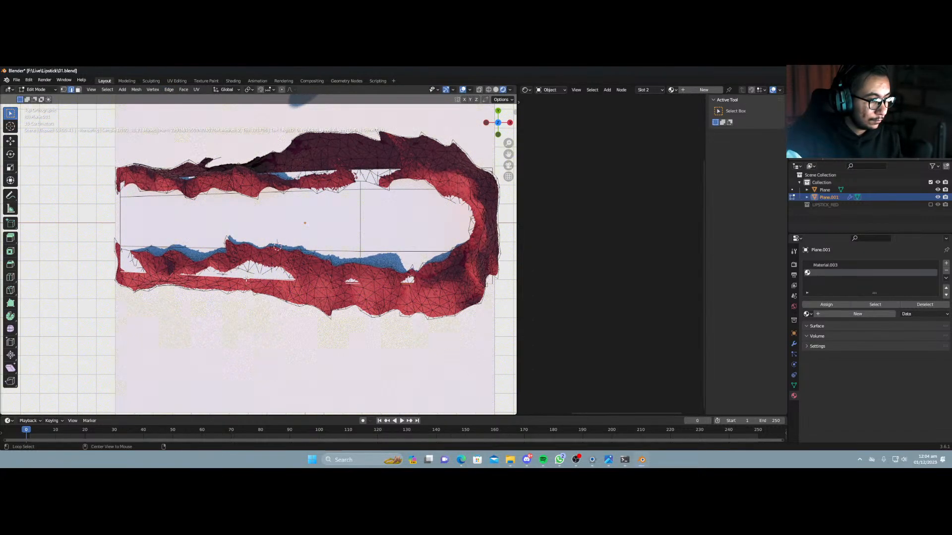
pyautogui.moveTo(246, 279); pyautogui.dragTo(273, 278, button='middle')
pyautogui.press('g')
pyautogui.press('z')
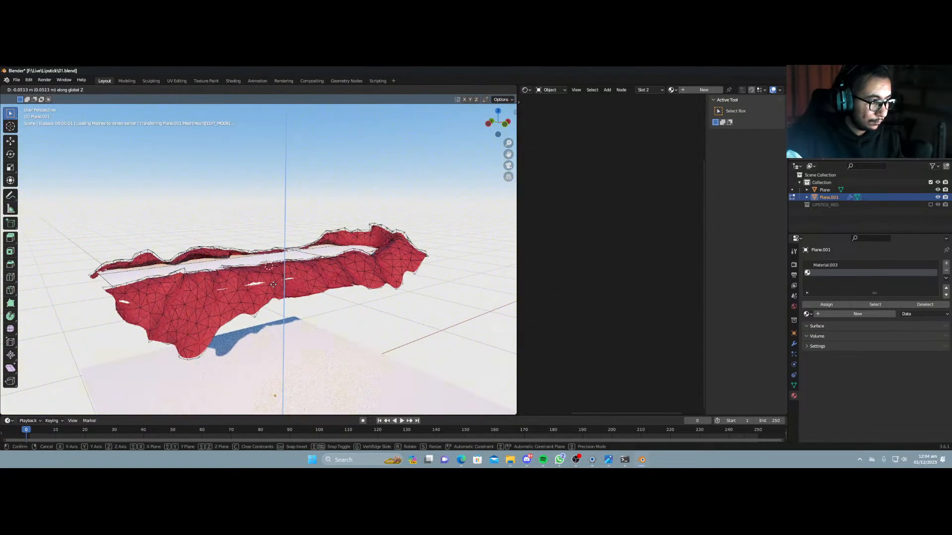
pyautogui.click(273, 290)
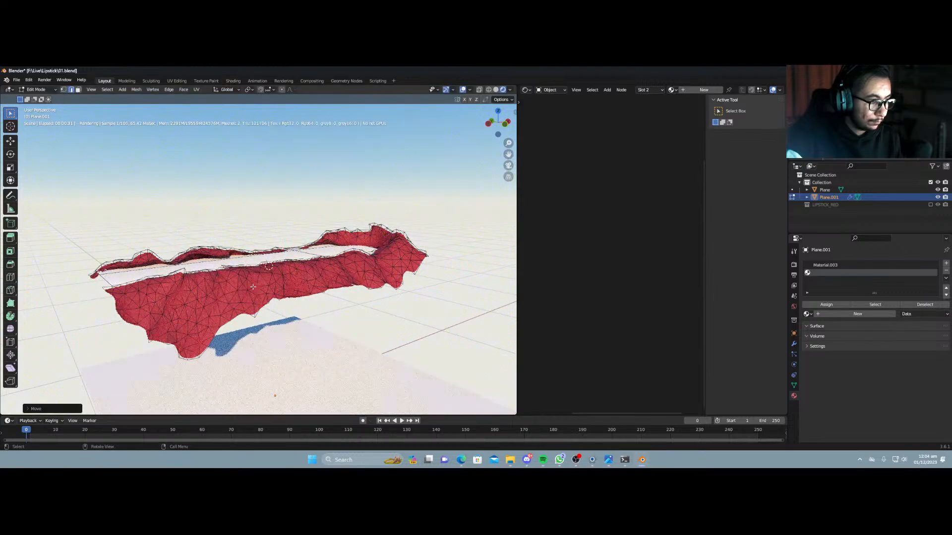
# Select the inner plane's opposite outer long edge on the +Y side and lower it about 0.12 m along the Z axis.
pyautogui.moveTo(273, 290); pyautogui.dragTo(293, 318, button='middle')
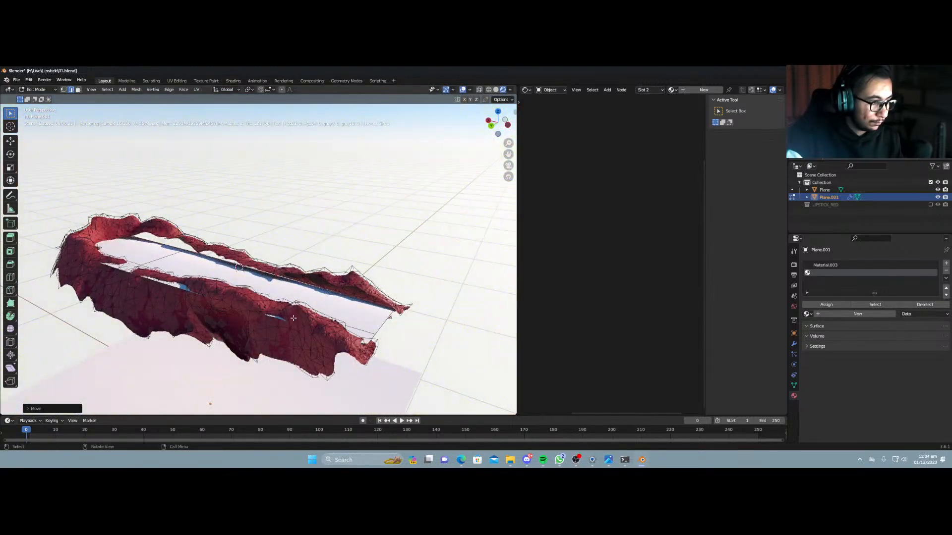
pyautogui.keyDown('alt'); pyautogui.click(275, 318); pyautogui.keyUp('alt')
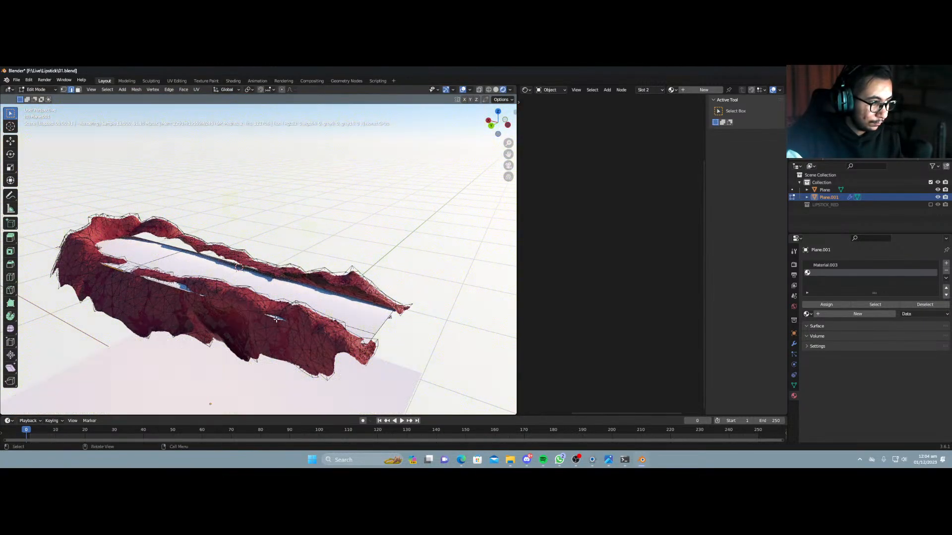
pyautogui.press('g')
pyautogui.press('z')
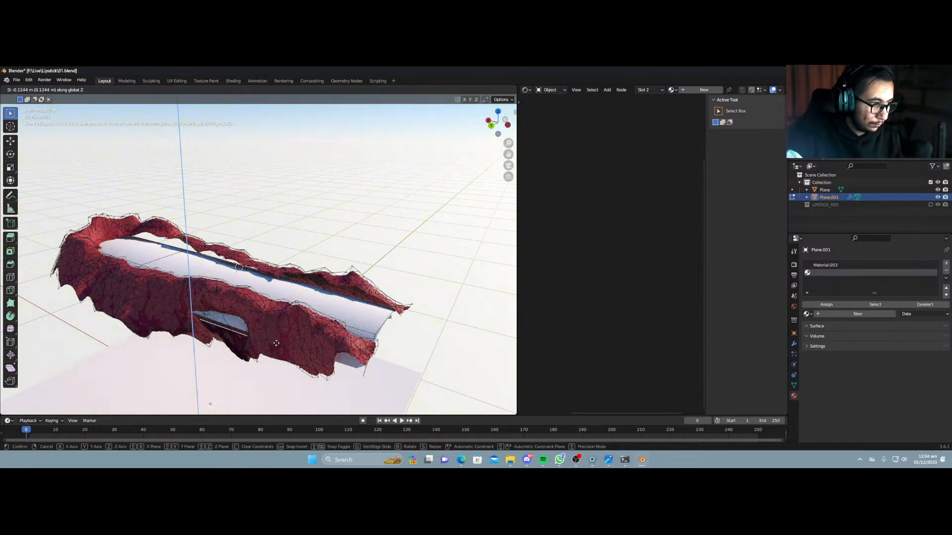
pyautogui.click(352, 371)
# Scale the lowered +Y edge down slightly, shift it along the Y axis and leave Edit Mode to check the curved plane.
pyautogui.press('s')
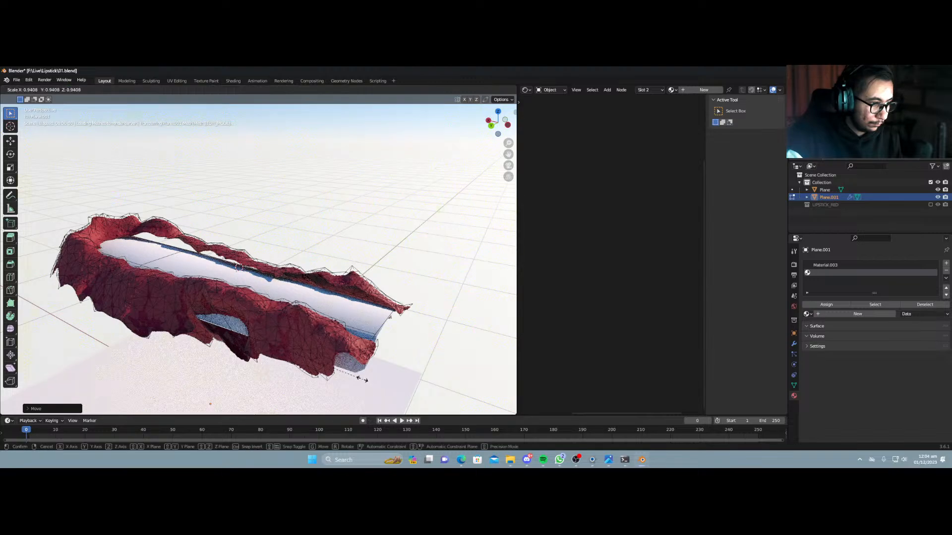
pyautogui.click(346, 372)
pyautogui.moveTo(346, 372); pyautogui.dragTo(243, 323, button='middle')
pyautogui.press('g')
pyautogui.press('y')
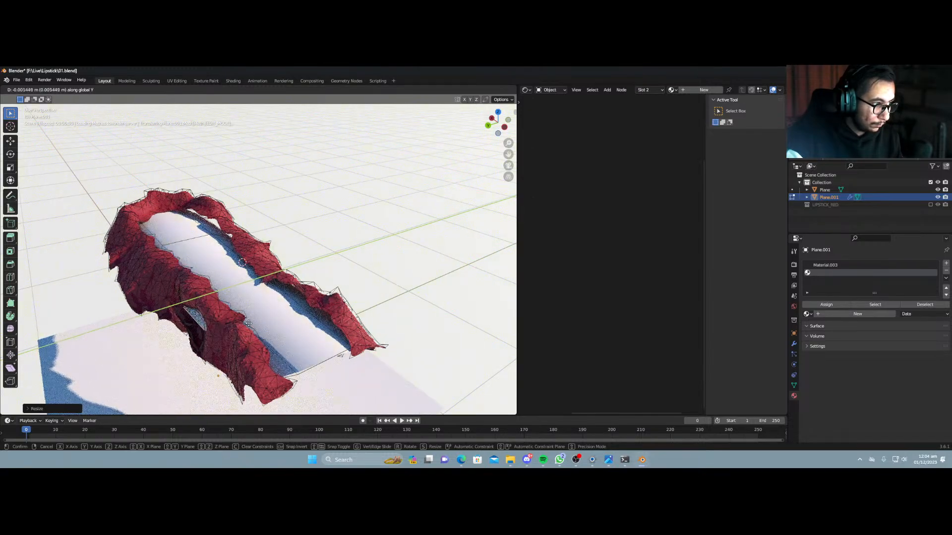
pyautogui.click(278, 322)
pyautogui.press('Tab')
pyautogui.moveTo(286, 331); pyautogui.dragTo(251, 347, button='middle')
pyautogui.moveTo(250, 342)
pyautogui.mouseDown(button='middle')
pyautogui.moveTo(244, 328)
pyautogui.moveTo(308, 343)
pyautogui.moveTo(283, 326)
pyautogui.moveTo(254, 328)
pyautogui.mouseUp(button='middle')
# In Edit Mode, try raising the entire linked inner plane about 0.07 m along the Z axis.
pyautogui.press('Tab')
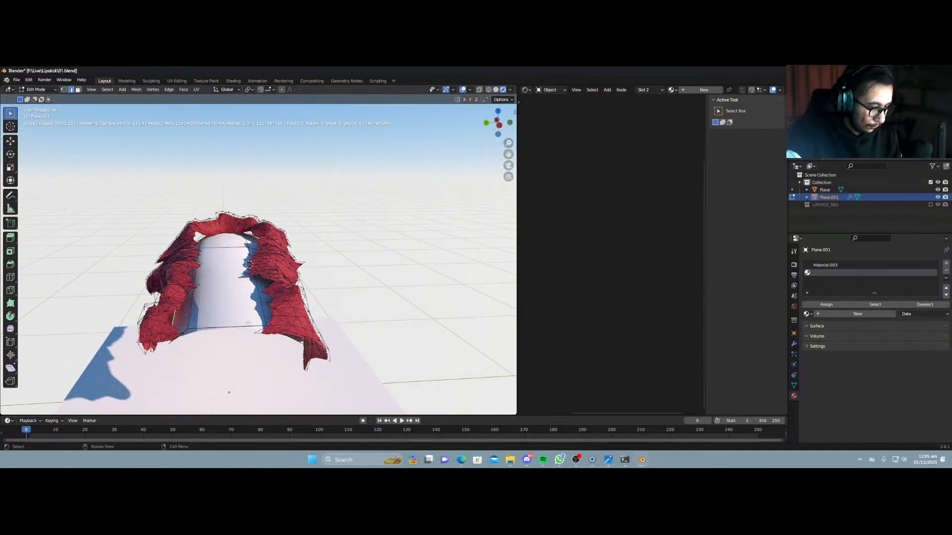
pyautogui.hotkey('ctrl', 'l')
pyautogui.press('g')
pyautogui.press('z')
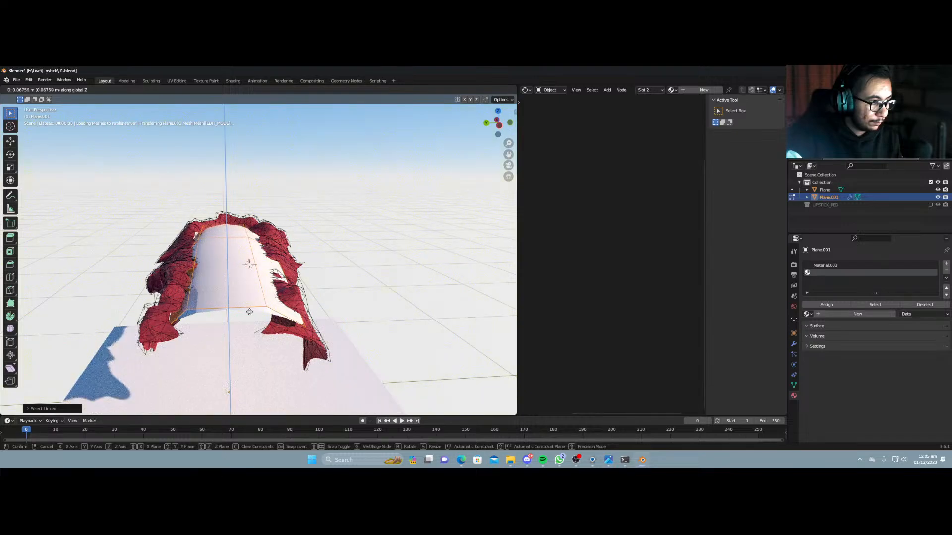
pyautogui.click(250, 312)
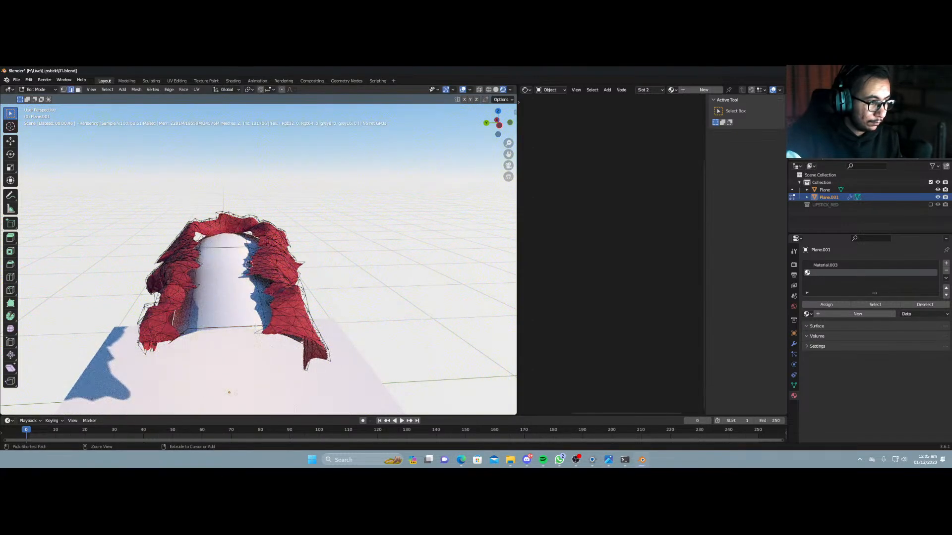
pyautogui.press('Tab')
pyautogui.press('Tab')
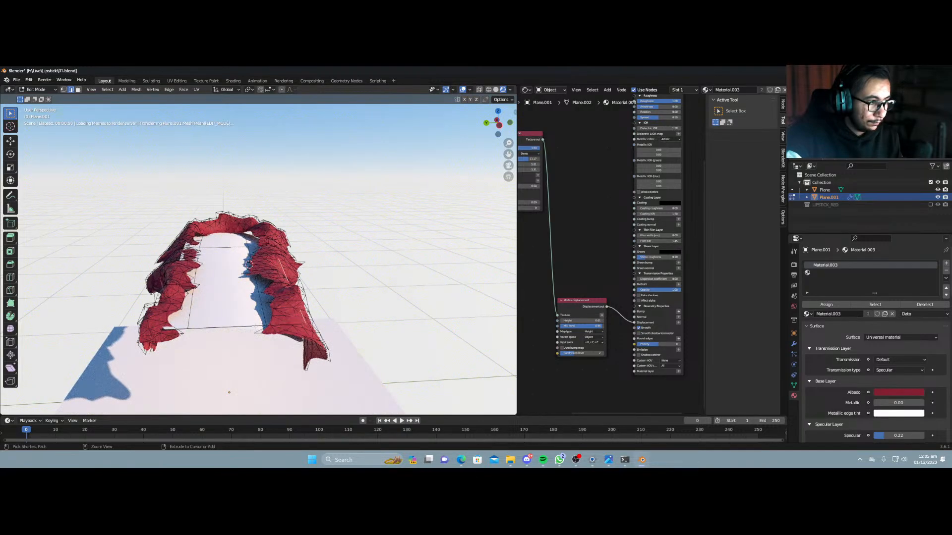
# Shift the vertex midway along the inner plane's +Y edge inward about 0.01 m along the Y axis.
pyautogui.moveTo(254, 325); pyautogui.dragTo(250, 374, button='middle')
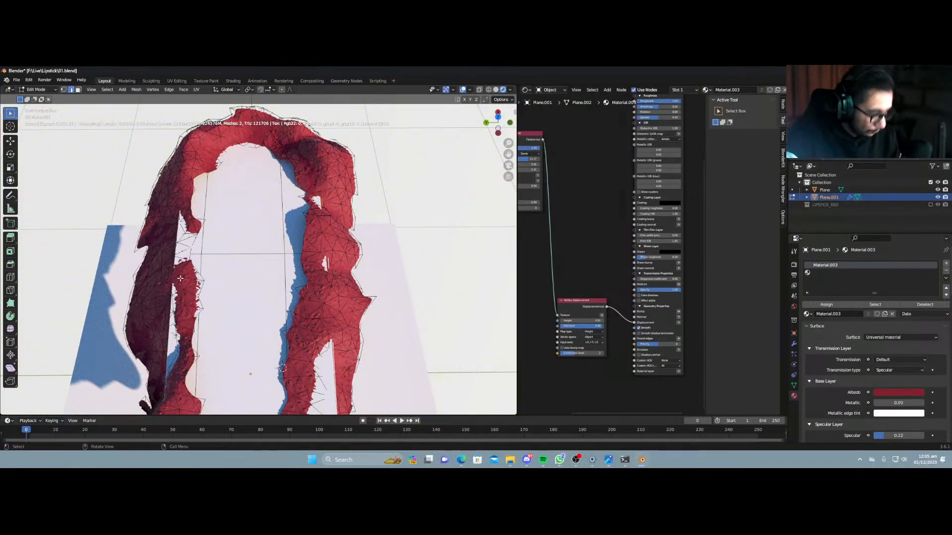
pyautogui.scroll(2, 195, 265)
pyautogui.moveTo(249, 397); pyautogui.dragTo(243, 268, button='middle')
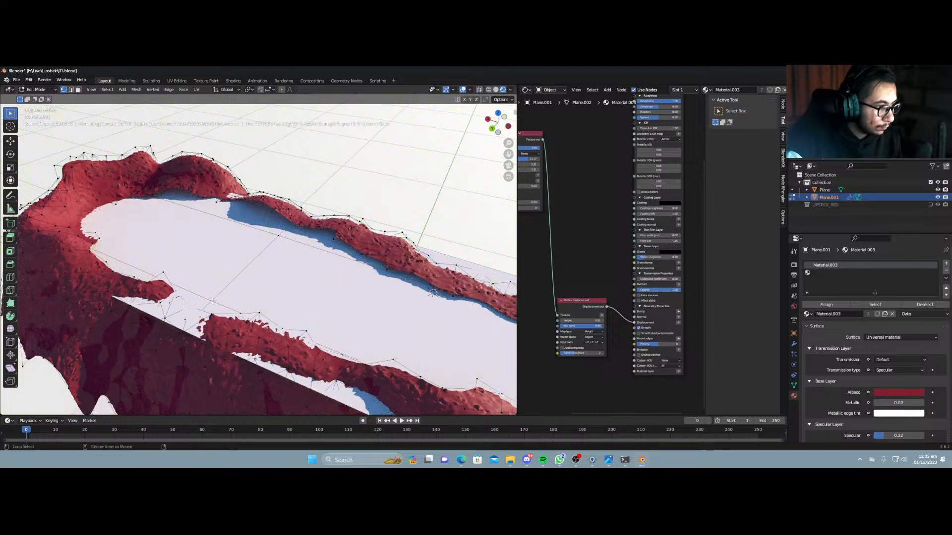
pyautogui.moveTo(248, 297)
pyautogui.mouseDown(button='middle')
pyautogui.moveTo(242, 257)
pyautogui.moveTo(237, 304)
pyautogui.mouseUp(button='middle')
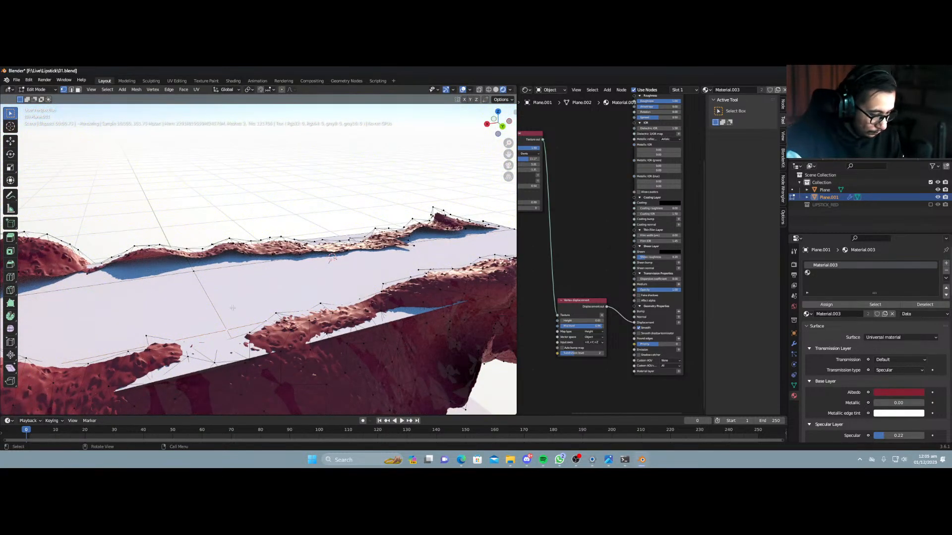
pyautogui.hotkey('ctrl', 'l')
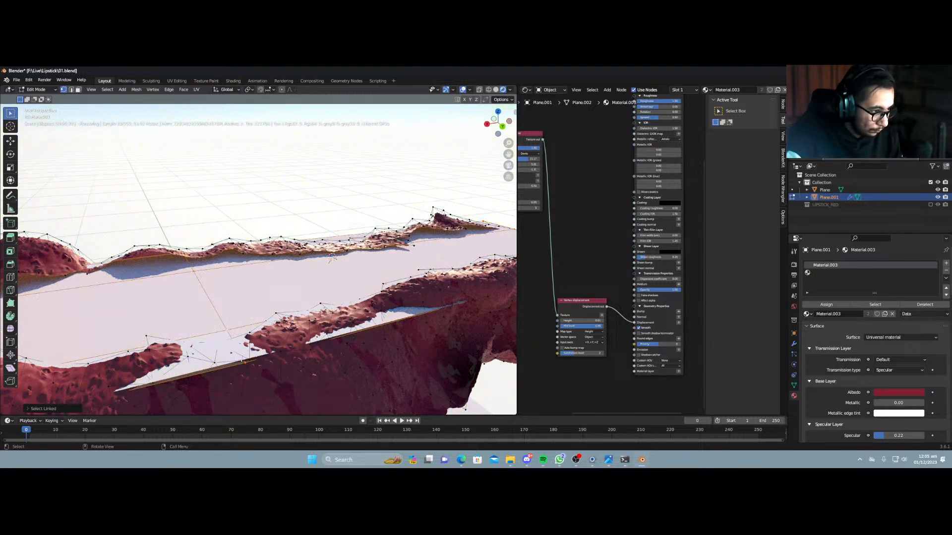
pyautogui.click(244, 364)
pyautogui.moveTo(243, 365); pyautogui.dragTo(313, 323, button='middle')
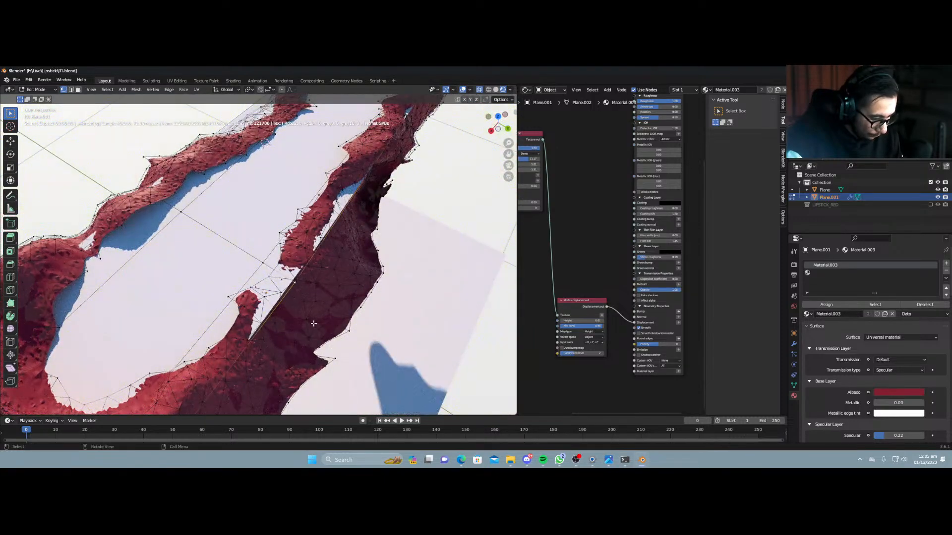
pyautogui.press('g')
pyautogui.press('y')
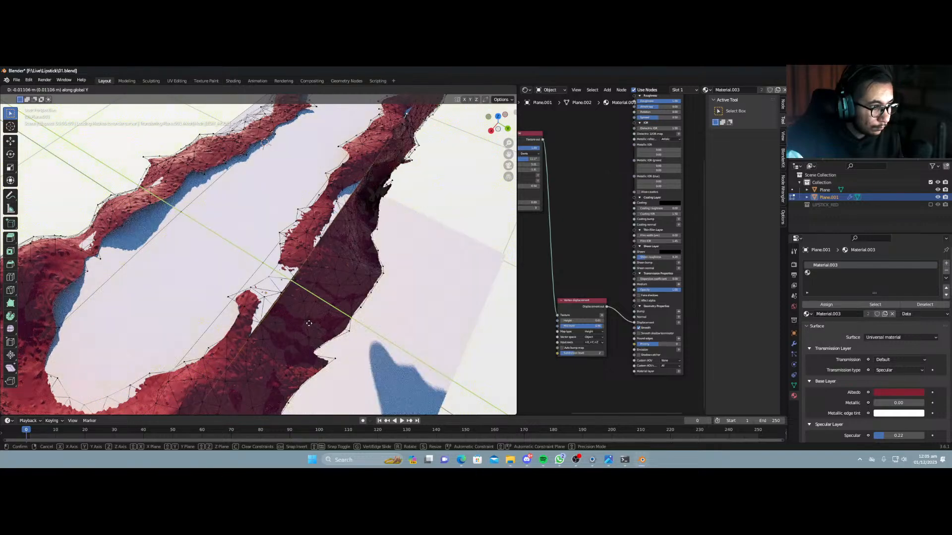
pyautogui.click(309, 324)
pyautogui.moveTo(308, 324); pyautogui.dragTo(302, 286, button='middle')
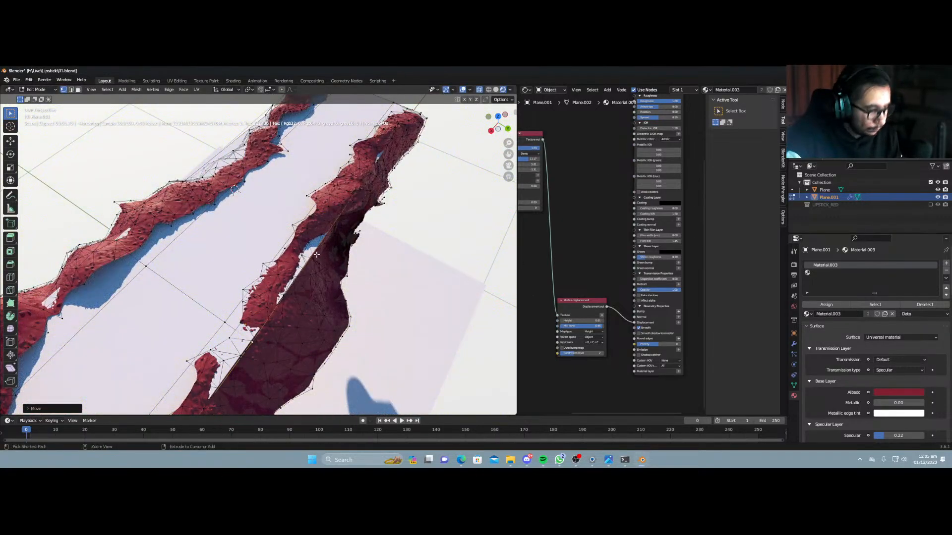
# Add a loop cut across the inner plane in its half toward the open end and scale the loop down slightly.
pyautogui.hotkey('ctrl', 'r')
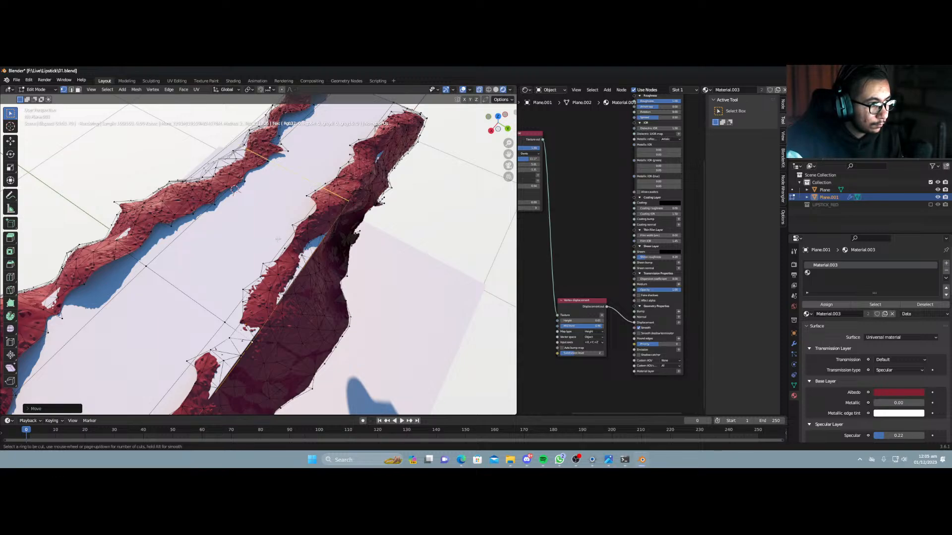
pyautogui.click(278, 239)
pyautogui.click(243, 295)
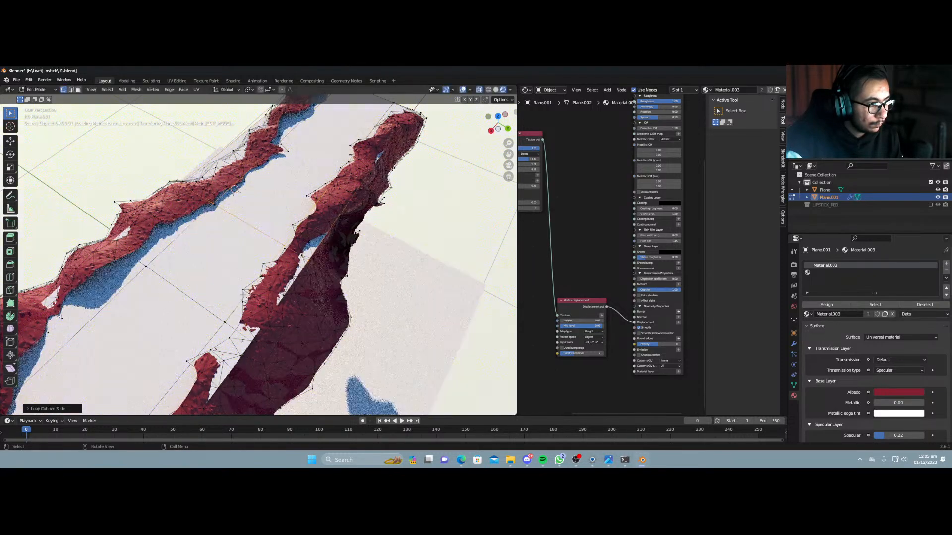
pyautogui.press('s')
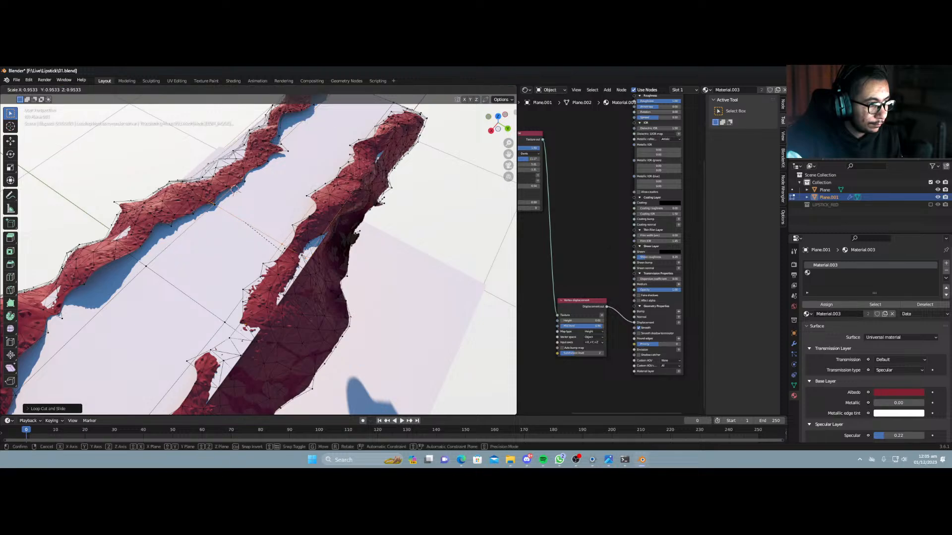
pyautogui.click(310, 288)
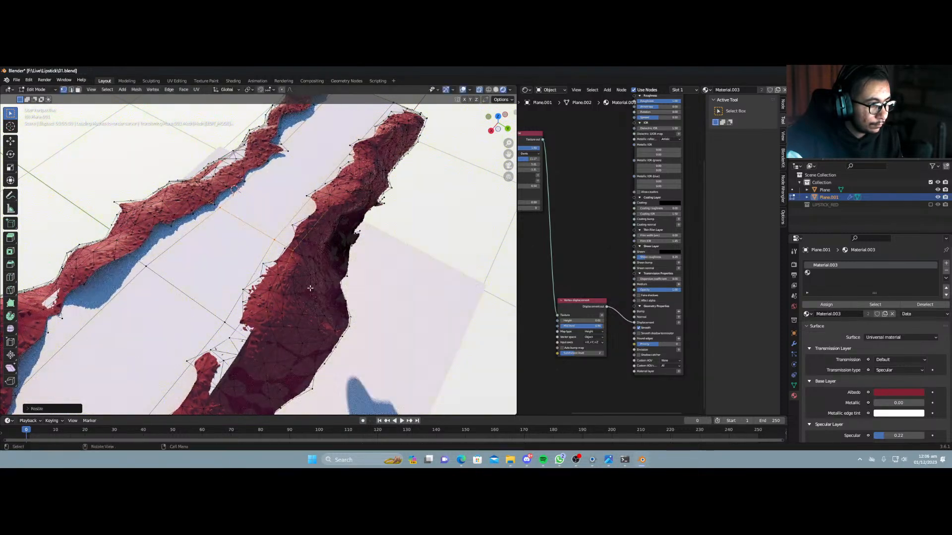
# Add another loop cut across the inner plane between the previous loop and the open end.
pyautogui.moveTo(215, 272); pyautogui.dragTo(201, 296, button='middle')
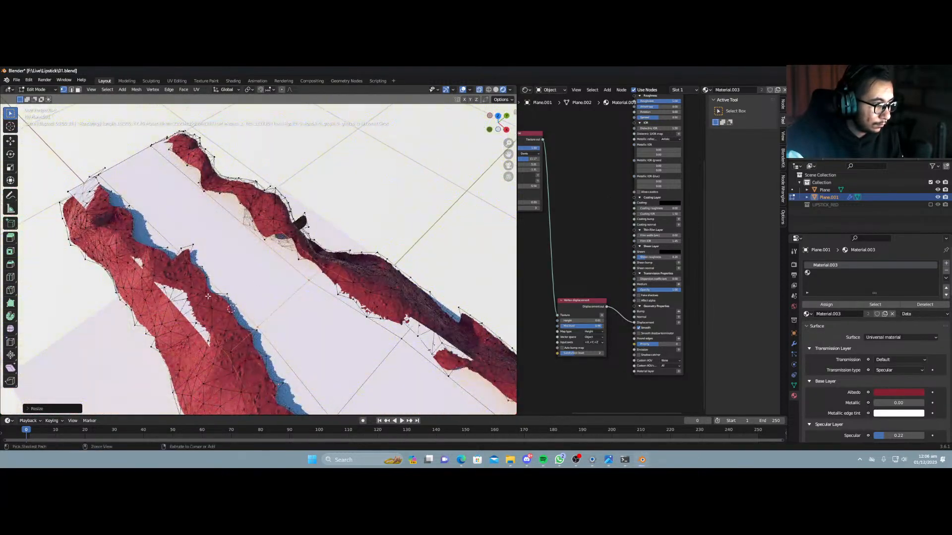
pyautogui.hotkey('ctrl', 'r')
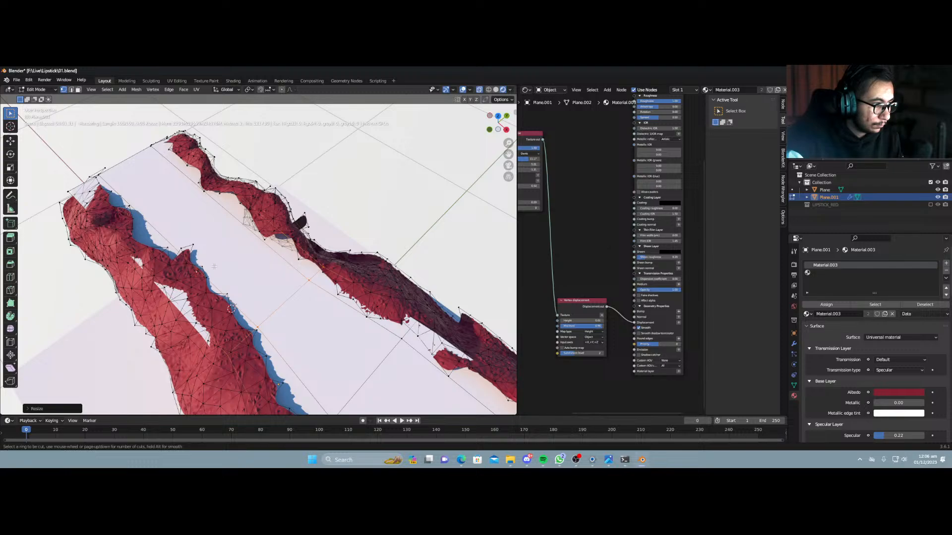
pyautogui.click(246, 268)
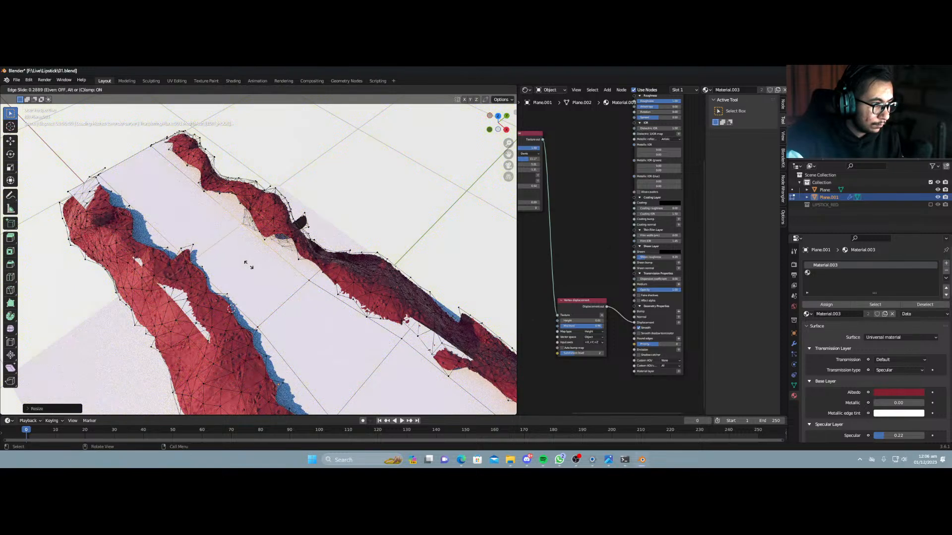
pyautogui.click(263, 283)
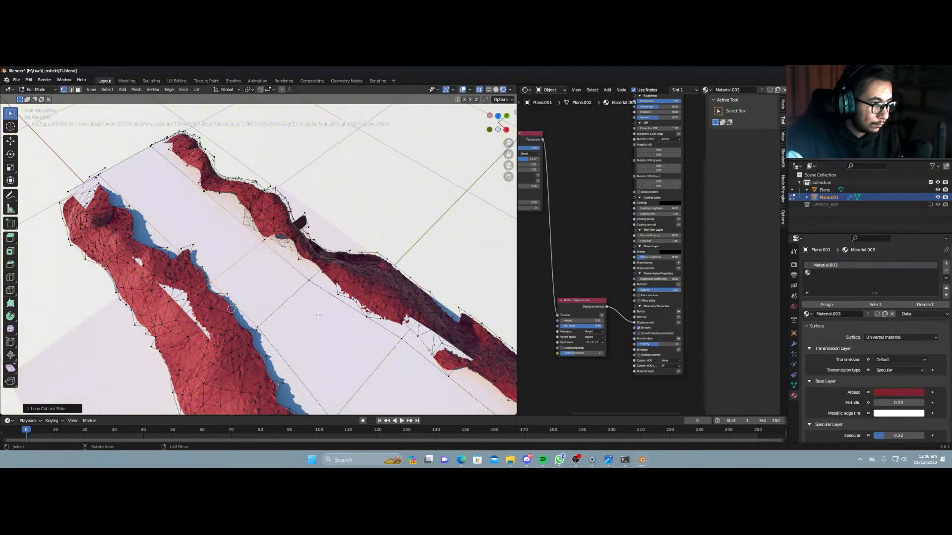
# Try scaling the new edge loop down to about 0.71, then undo it.
pyautogui.press('s')
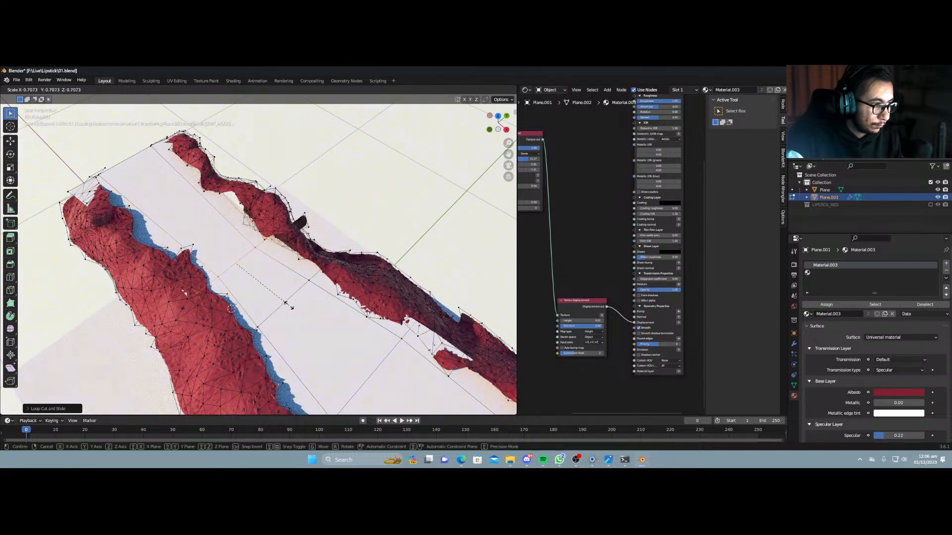
pyautogui.click(287, 305)
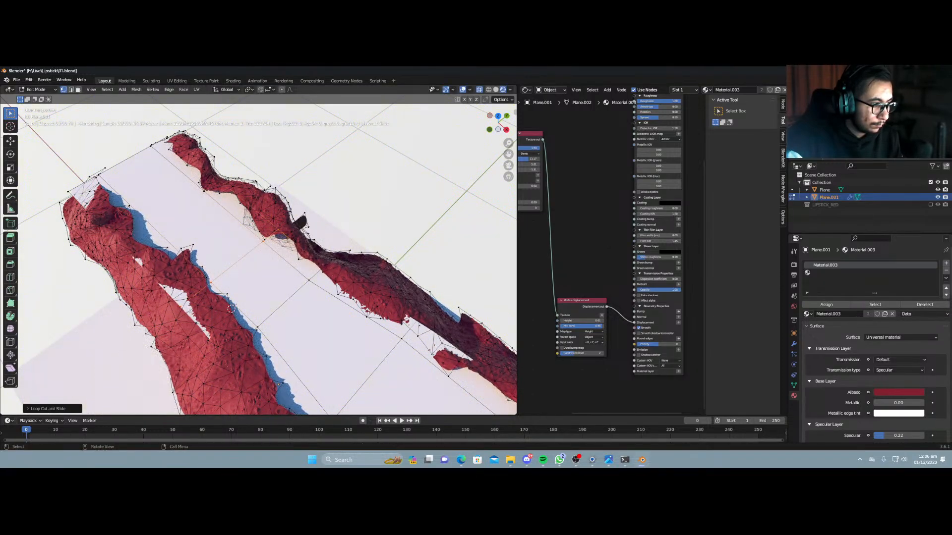
pyautogui.hotkey('ctrl', 'z')
# Shift the new loop at the -Y wall about 0.07 m along the Y axis and check it in Object Mode.
pyautogui.press('g')
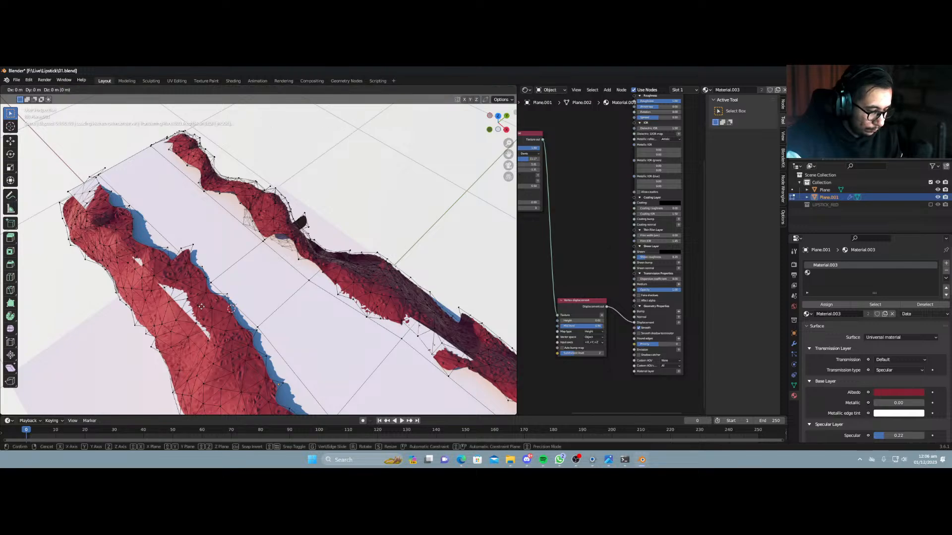
pyautogui.press('y')
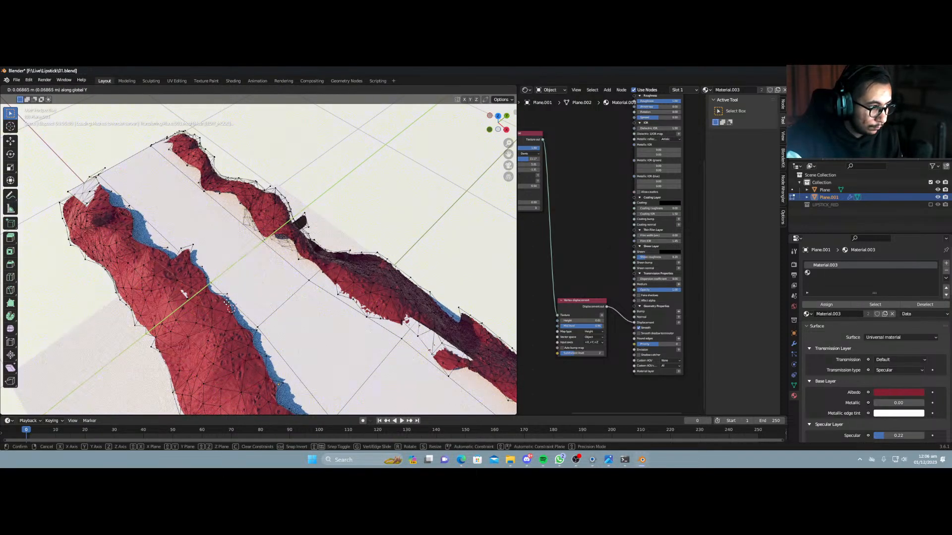
pyautogui.click(196, 296)
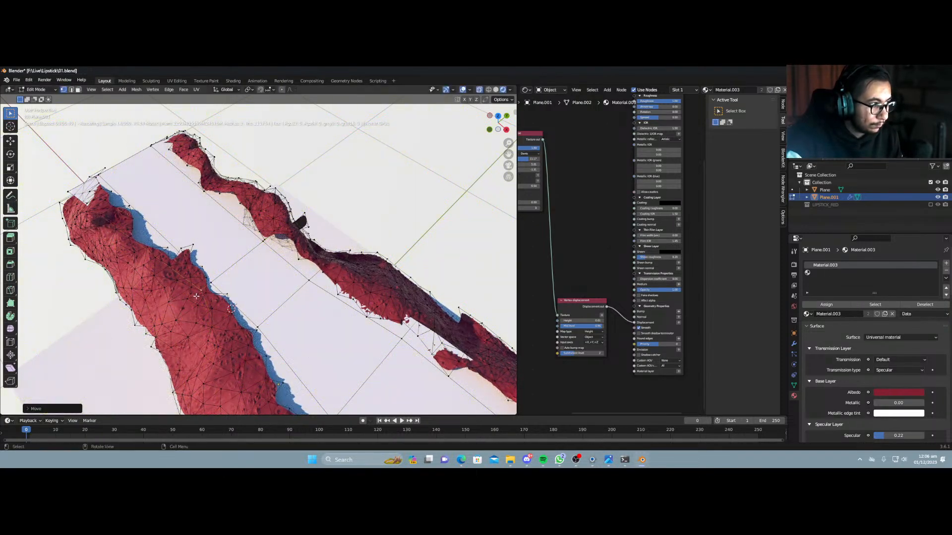
pyautogui.press('Tab')
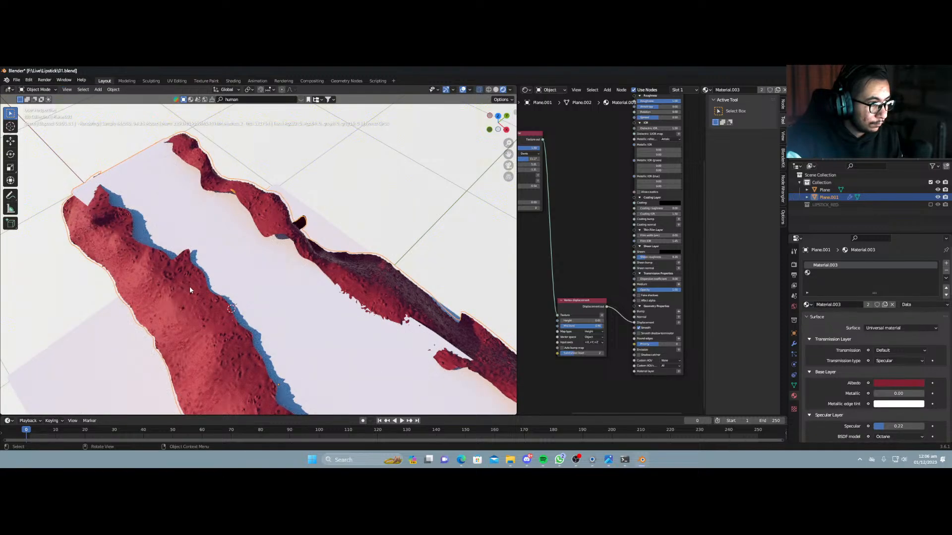
pyautogui.scroll(-3, 192, 296)
pyautogui.moveTo(271, 324); pyautogui.dragTo(302, 327, button='middle')
# In Edit Mode, select the linked inner plane and add a loop cut across it near the rounded closed end.
pyautogui.press('Tab')
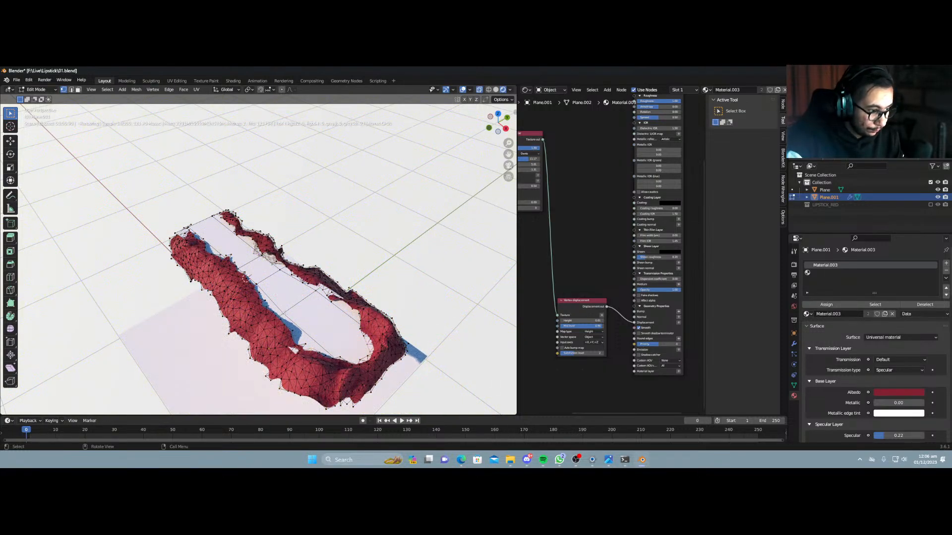
pyautogui.hotkey('ctrl', 'l')
pyautogui.scroll(4, 298, 295)
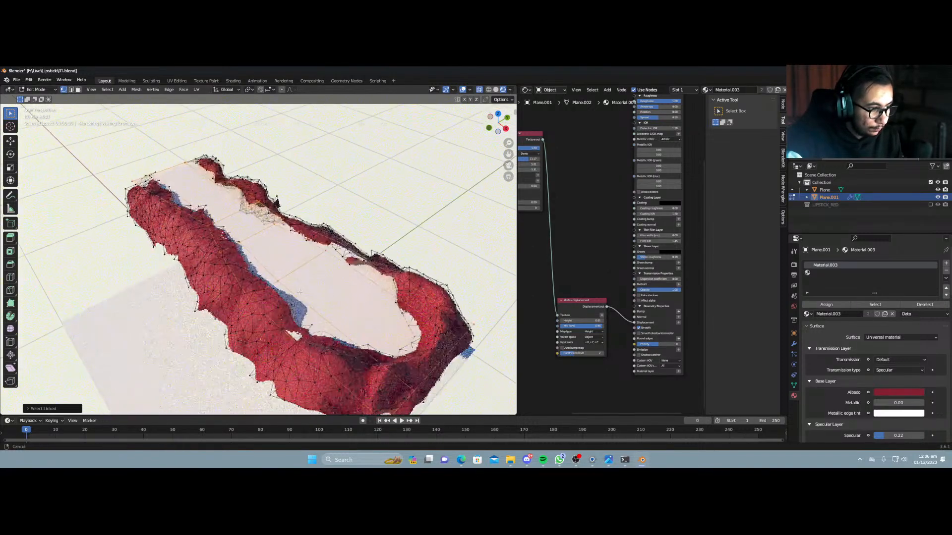
pyautogui.hotkey('ctrl', 'r')
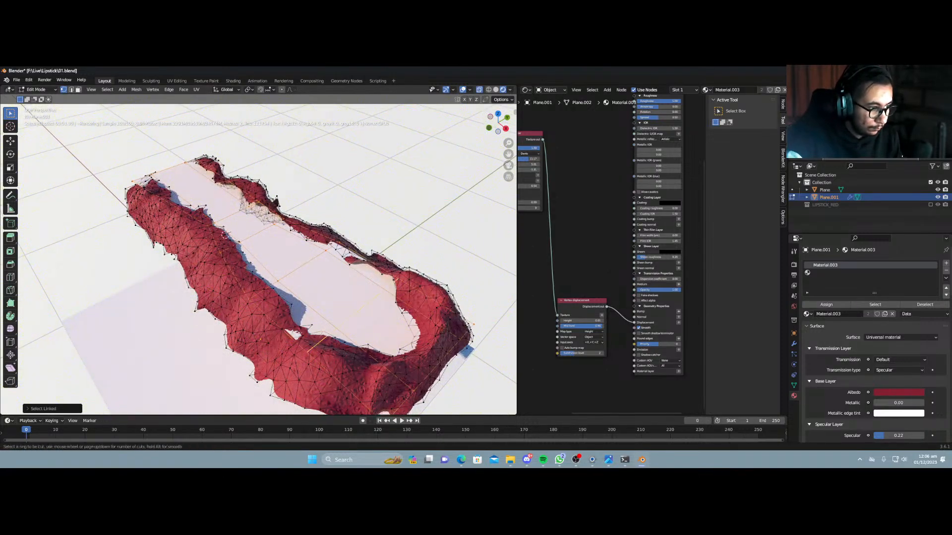
pyautogui.click(339, 285)
pyautogui.click(347, 288)
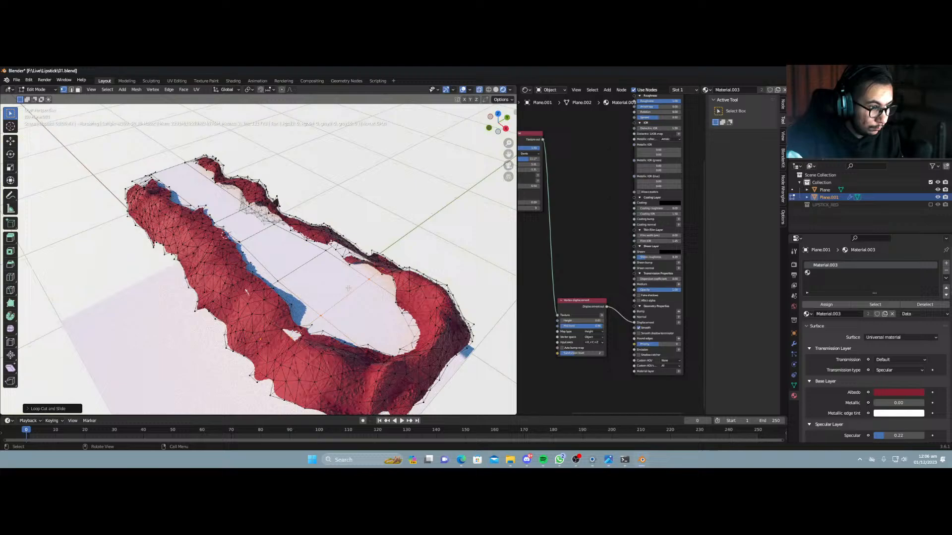
# Shift the new loop's -Y side vertex about 0.065 m along the Y axis and leave Edit Mode.
pyautogui.click(294, 337)
pyautogui.press('g')
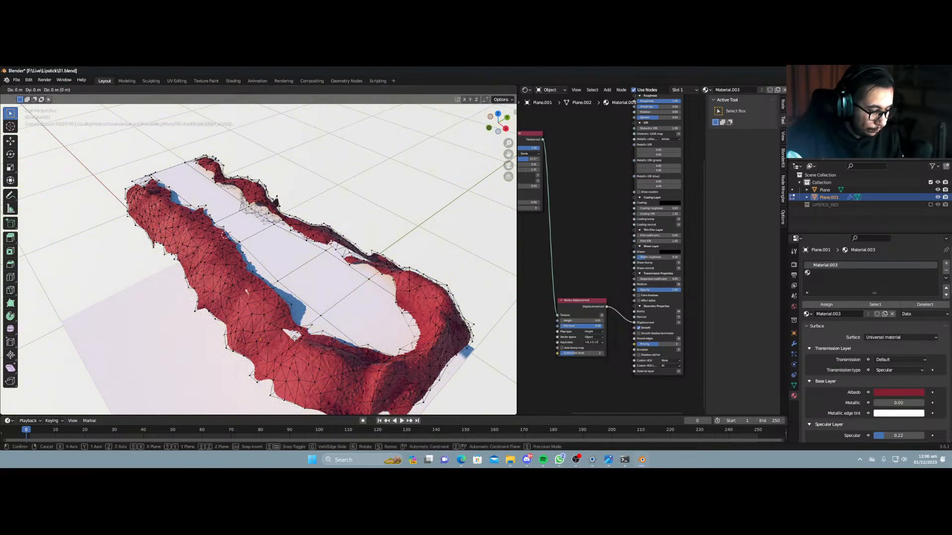
pyautogui.press('y')
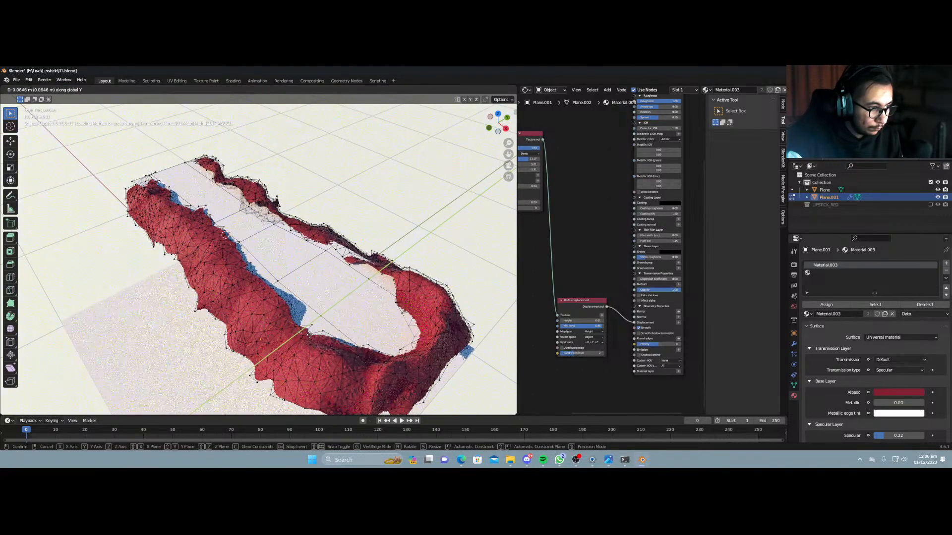
pyautogui.click(317, 323)
pyautogui.press('Tab')
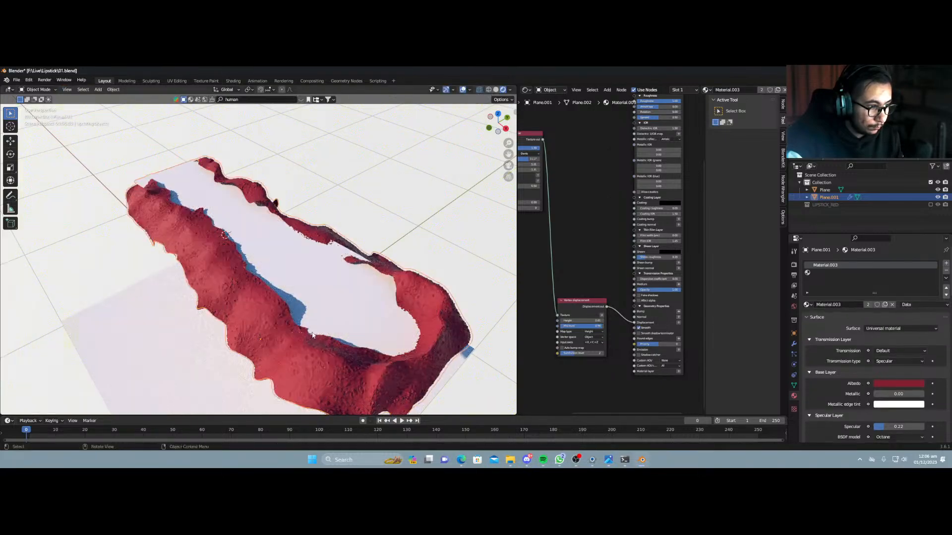
# In Edit Mode, shift the inner plane's selected geometry near the rounded end about 0.02 m toward -Y to meet the wall.
pyautogui.moveTo(313, 323); pyautogui.dragTo(408, 290, button='middle')
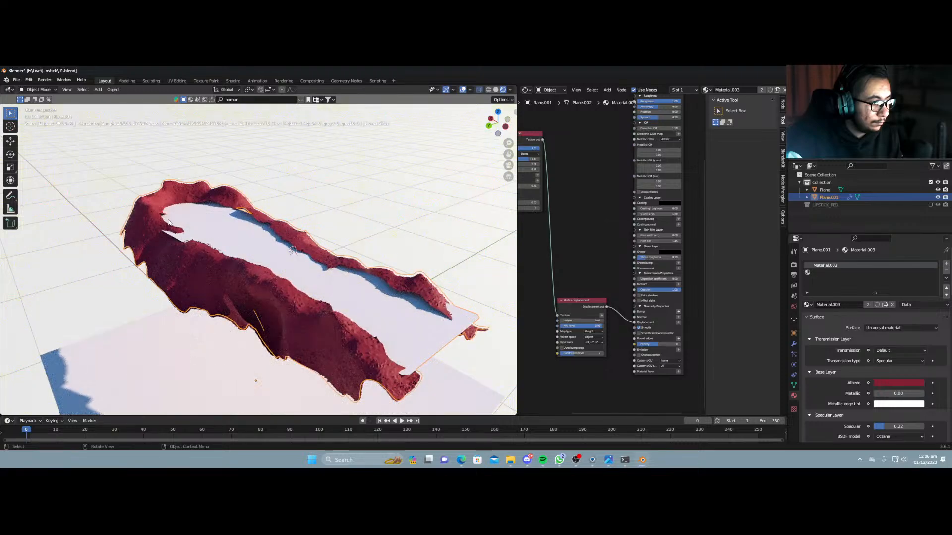
pyautogui.keyDown('shift'); pyautogui.moveTo(204, 234); pyautogui.dragTo(243, 291, button='middle'); pyautogui.keyUp('shift')
pyautogui.scroll(2, 243, 290)
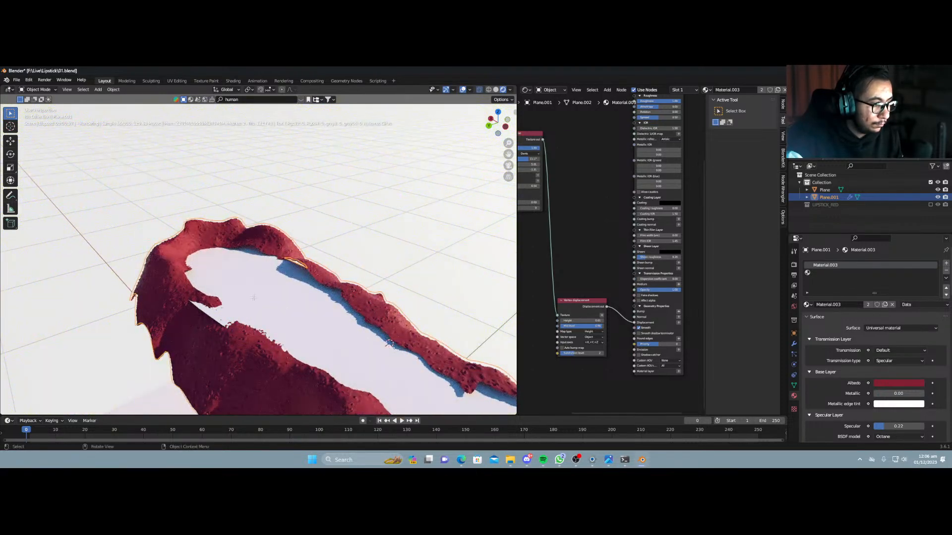
pyautogui.press('Tab')
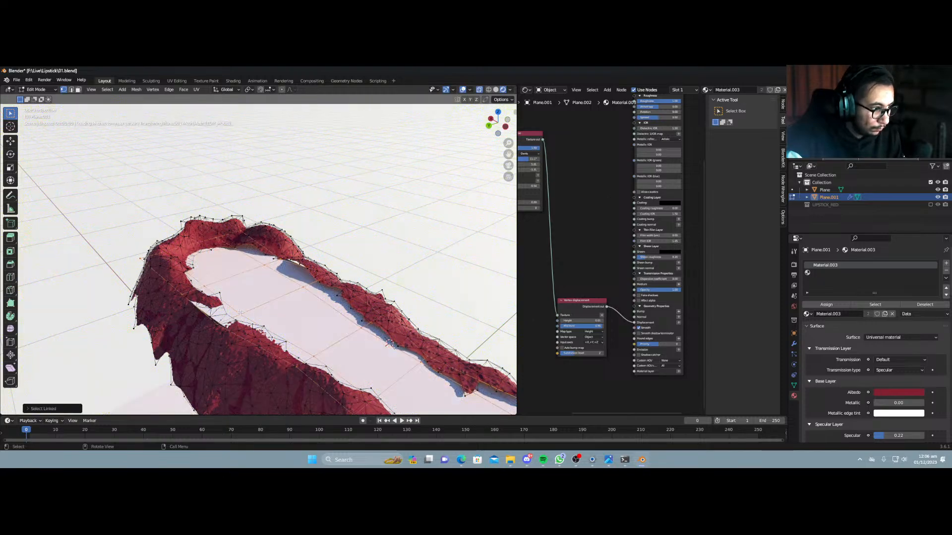
pyautogui.moveTo(240, 312)
pyautogui.mouseDown(button='middle')
pyautogui.moveTo(226, 334)
pyautogui.moveTo(235, 320)
pyautogui.mouseUp(button='middle')
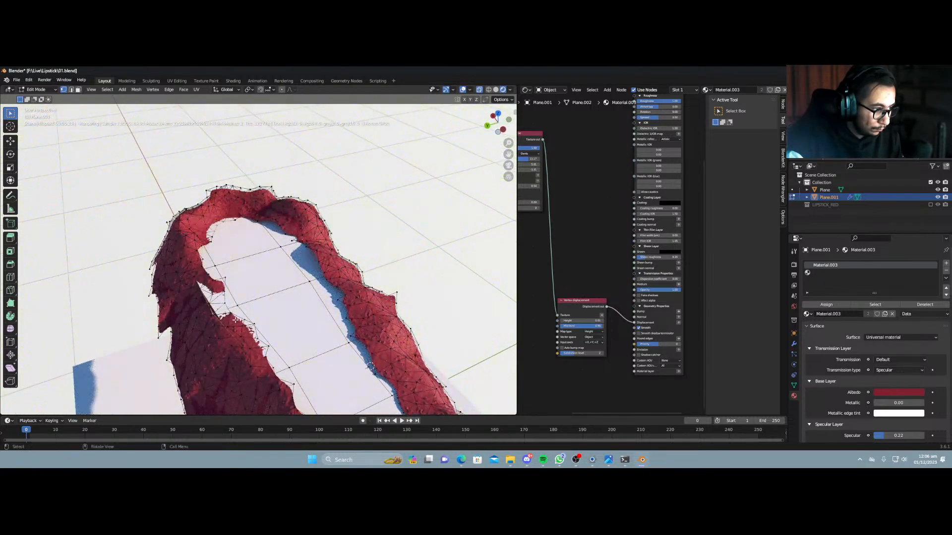
pyautogui.press('g')
pyautogui.press('y')
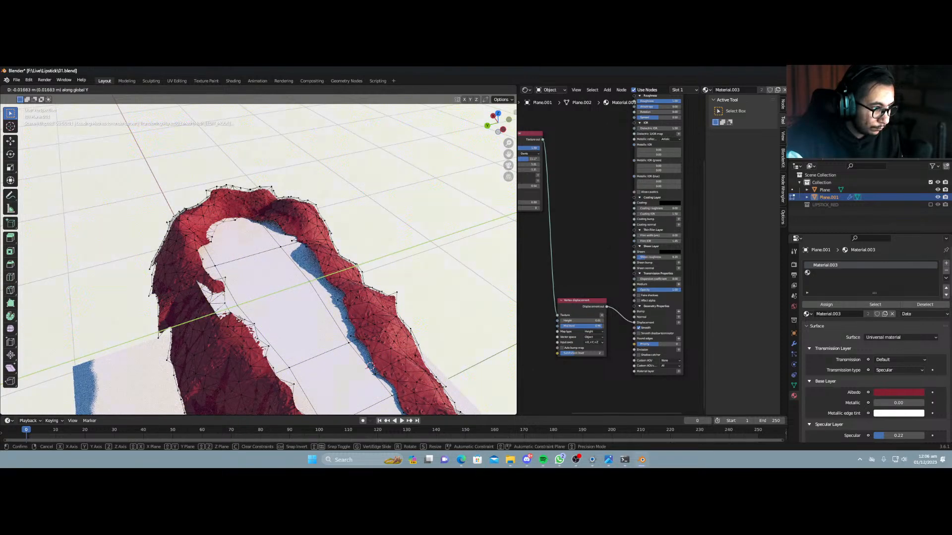
pyautogui.click(237, 320)
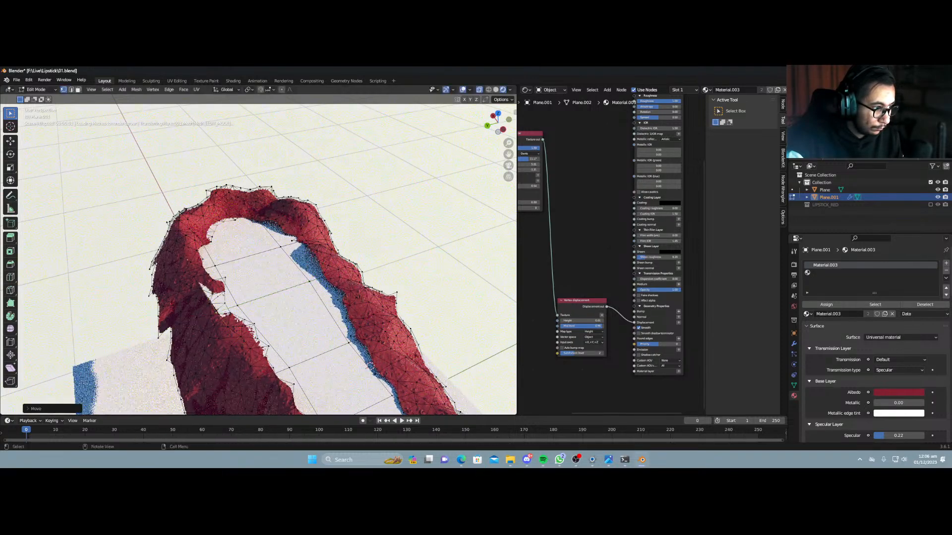
# Lower the same selection about 0.033 m along the Z axis, leave Edit Mode and save the file.
pyautogui.press('g')
pyautogui.press('z')
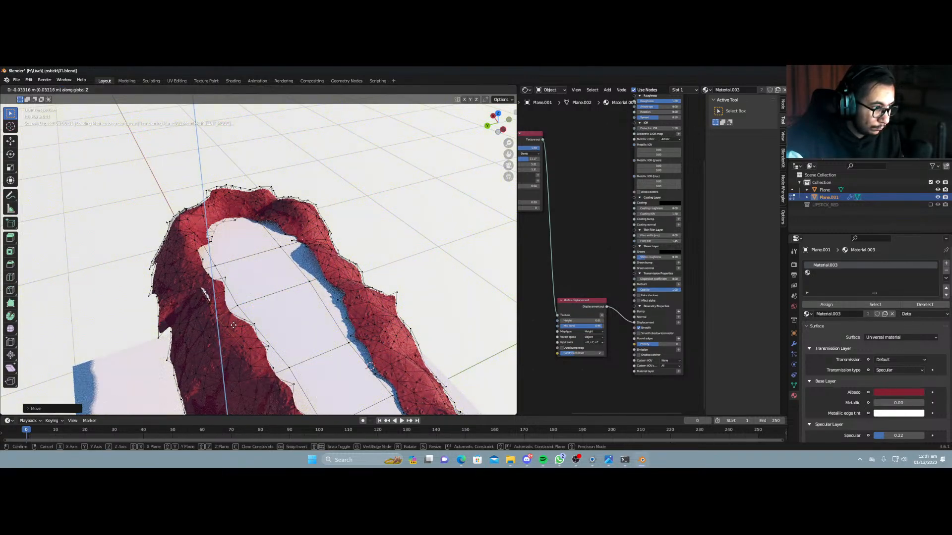
pyautogui.click(233, 325)
pyautogui.press('Tab')
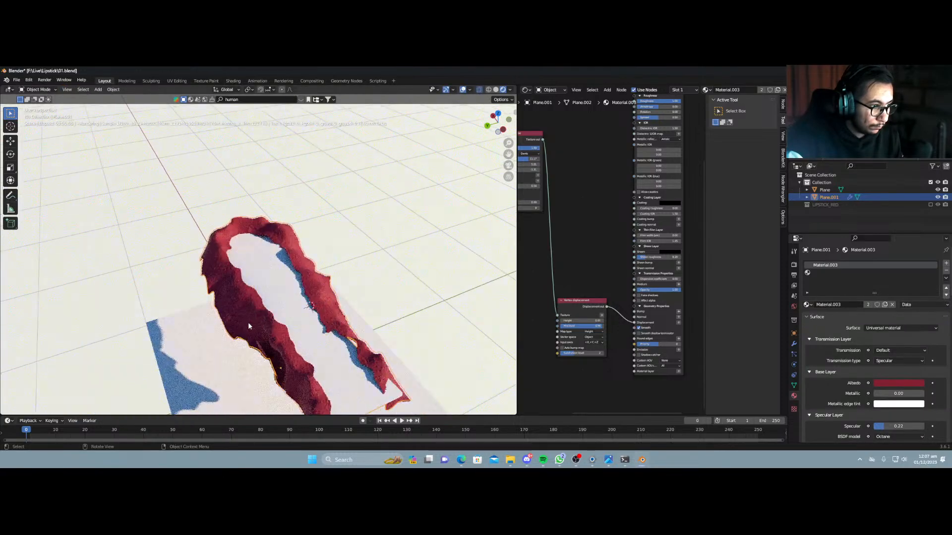
pyautogui.moveTo(249, 325)
pyautogui.mouseDown(button='middle')
pyautogui.moveTo(246, 308)
pyautogui.moveTo(259, 318)
pyautogui.mouseUp(button='middle')
pyautogui.hotkey('ctrl', 's')
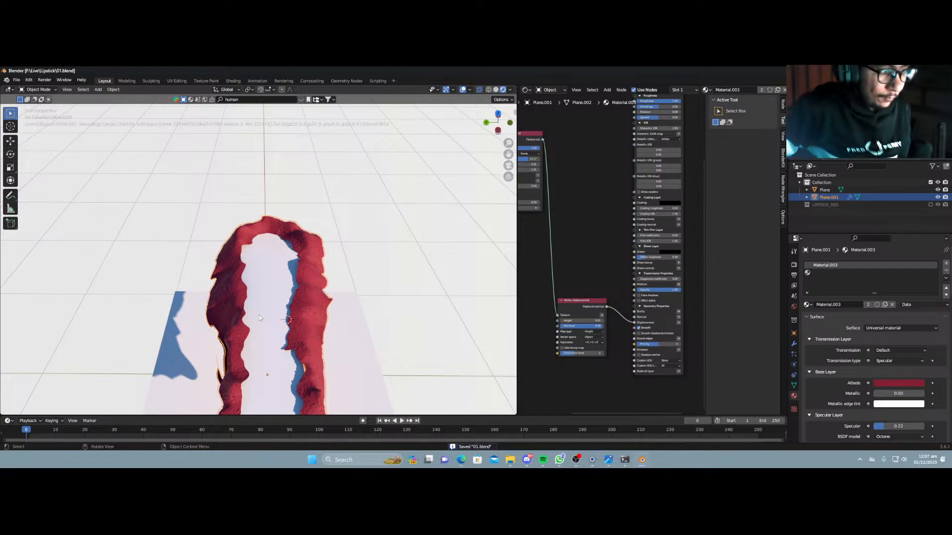
# Create a new material in the empty second slot and copy all nodes except the output from Material.003.
pyautogui.click(814, 273)
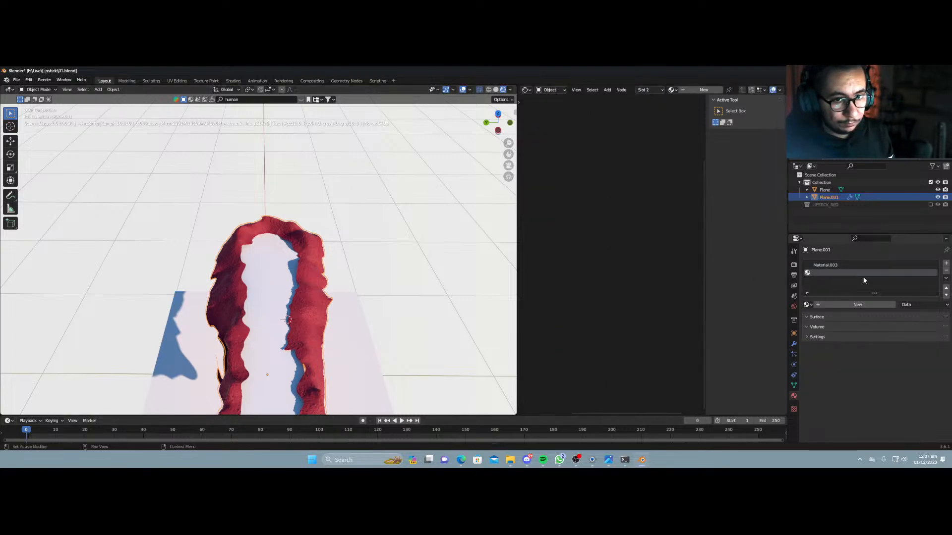
pyautogui.click(857, 304)
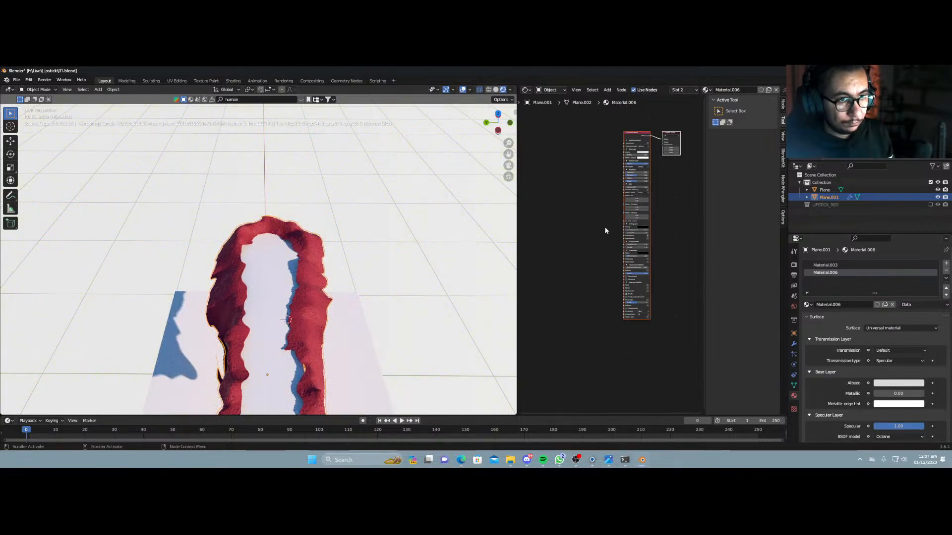
pyautogui.click(825, 265)
pyautogui.scroll(-2, 574, 154)
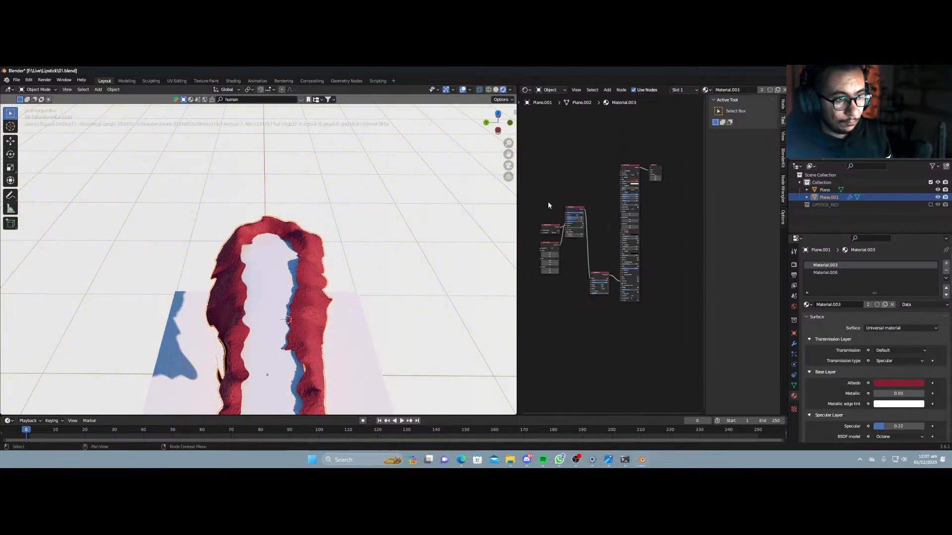
pyautogui.moveTo(556, 161); pyautogui.dragTo(641, 322)
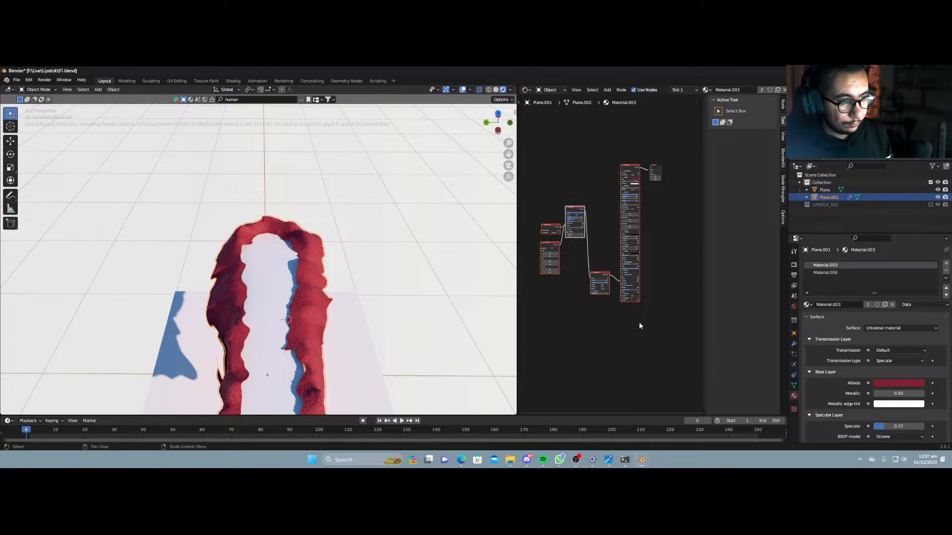
# Replace the second slot material's default shader with the copied nodes and connect the pasted universal material to the output.
pyautogui.click(826, 272)
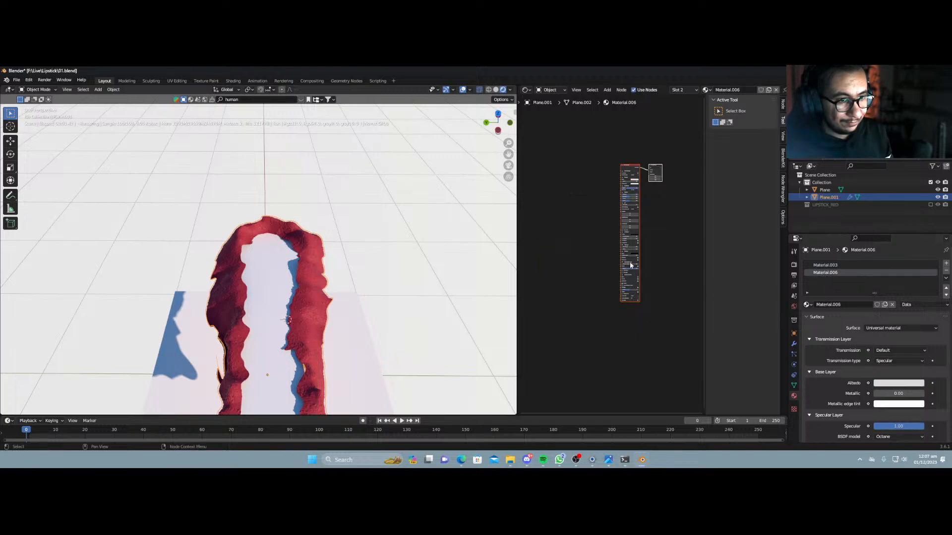
pyautogui.click(628, 162)
pyautogui.click(629, 165)
pyautogui.press('x')
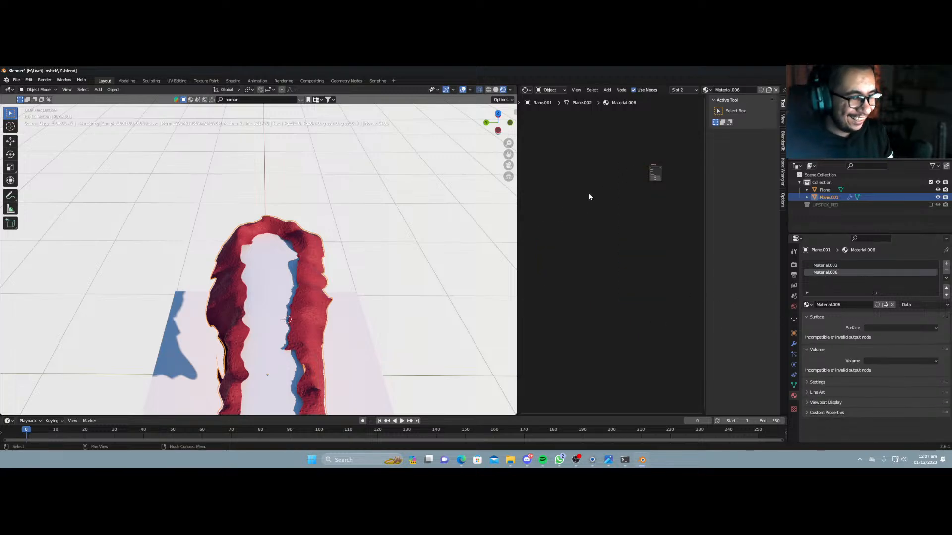
pyautogui.hotkey('ctrl', 'v')
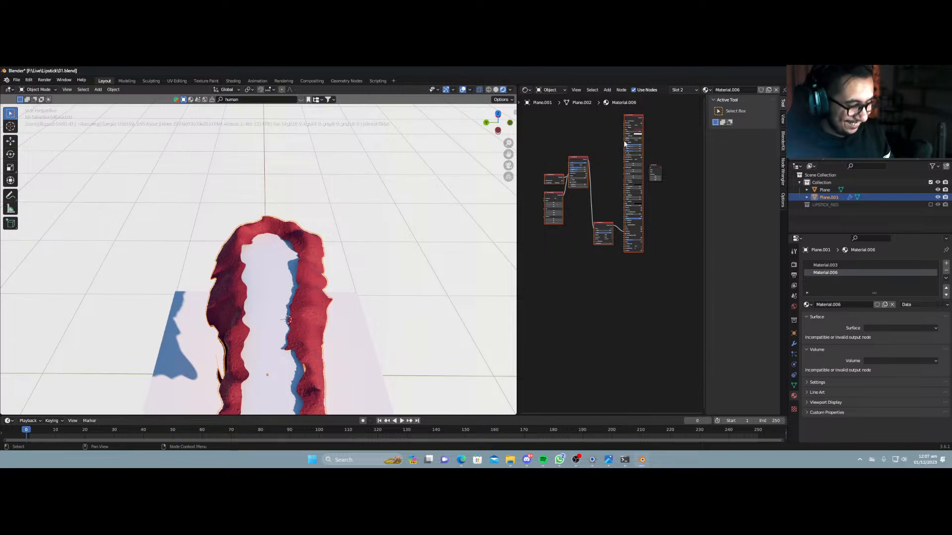
pyautogui.moveTo(624, 144); pyautogui.dragTo(603, 188)
pyautogui.keyDown('ctrl'); pyautogui.keyDown('shift'); pyautogui.click(611, 162); pyautogui.keyUp('shift'); pyautogui.keyUp('ctrl')
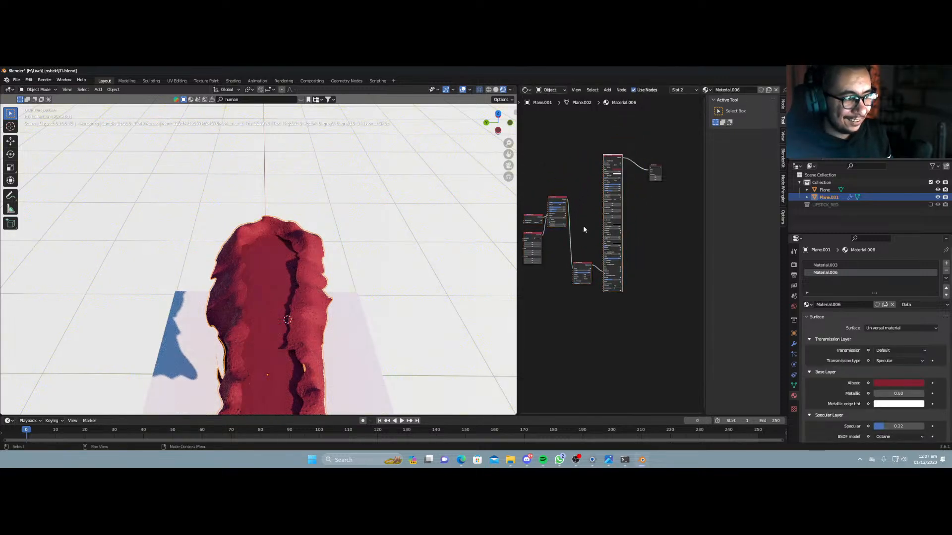
# Try raising the 3D transformation node's Y scale to about 0.62 with the noise previewed on the inner plane, then undo it.
pyautogui.scroll(5, 583, 225)
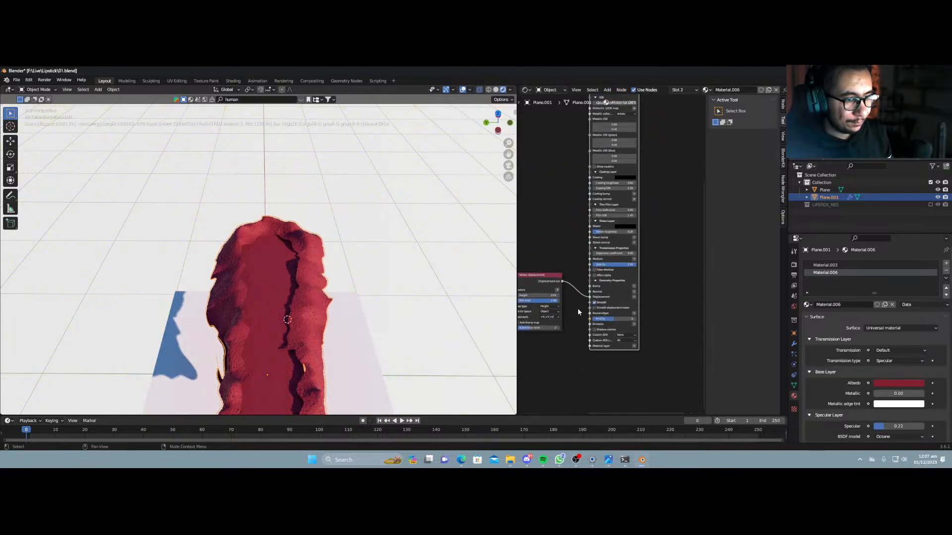
pyautogui.moveTo(578, 308); pyautogui.dragTo(749, 328, button='middle')
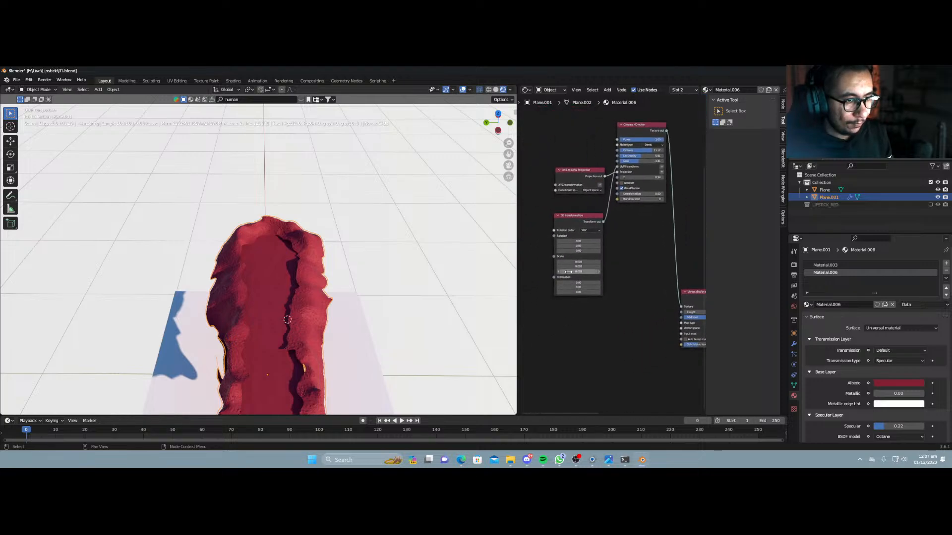
pyautogui.moveTo(578, 266); pyautogui.dragTo(600, 266)
pyautogui.scroll(-1, 640, 258)
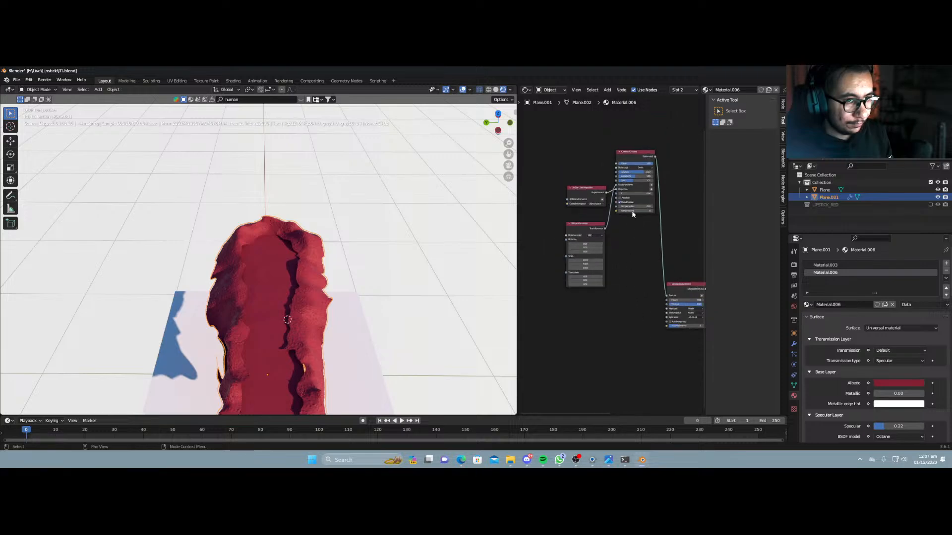
pyautogui.scroll(2, 614, 274)
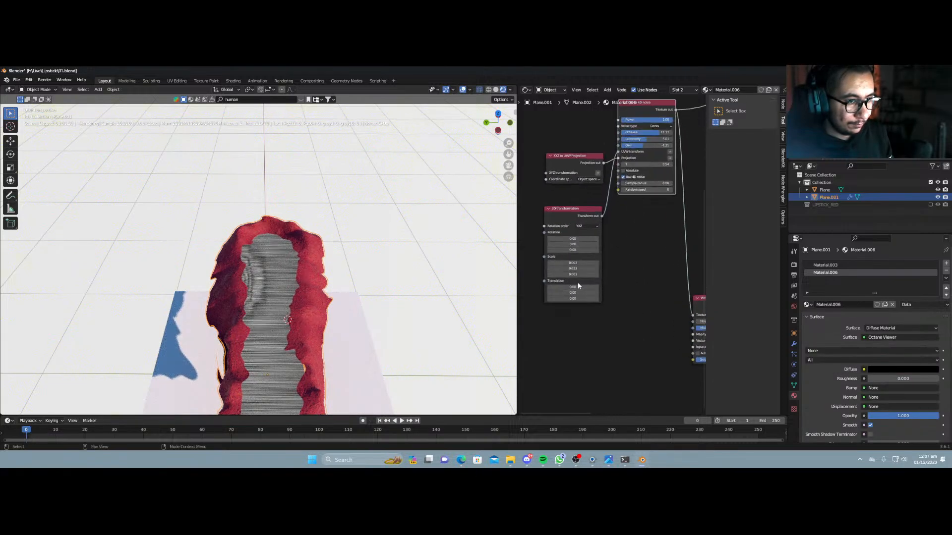
pyautogui.moveTo(572, 268)
pyautogui.mouseDown()
pyautogui.moveTo(558, 269)
pyautogui.moveTo(584, 268)
pyautogui.mouseUp()
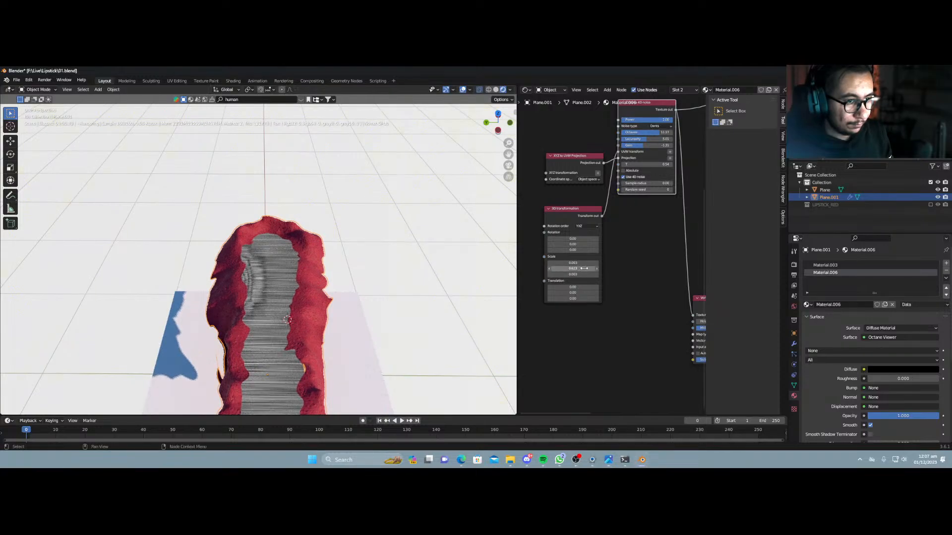
pyautogui.click(581, 268)
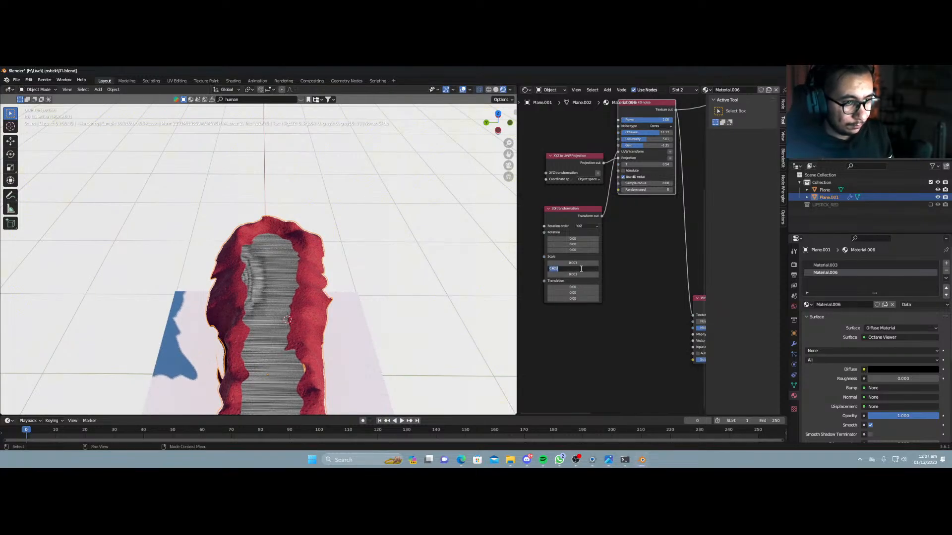
pyautogui.click(655, 264)
pyautogui.hotkey('ctrl', 'z')
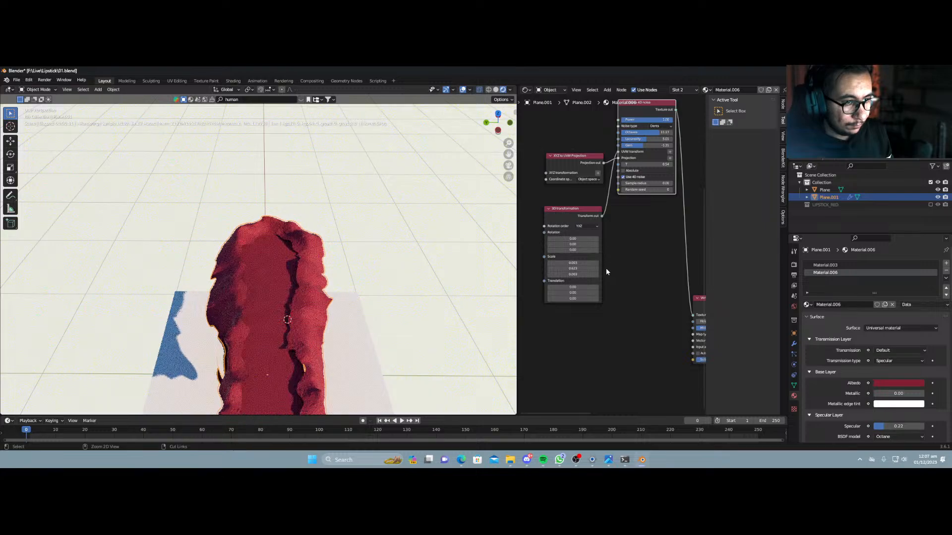
pyautogui.hotkey('ctrl', 'z')
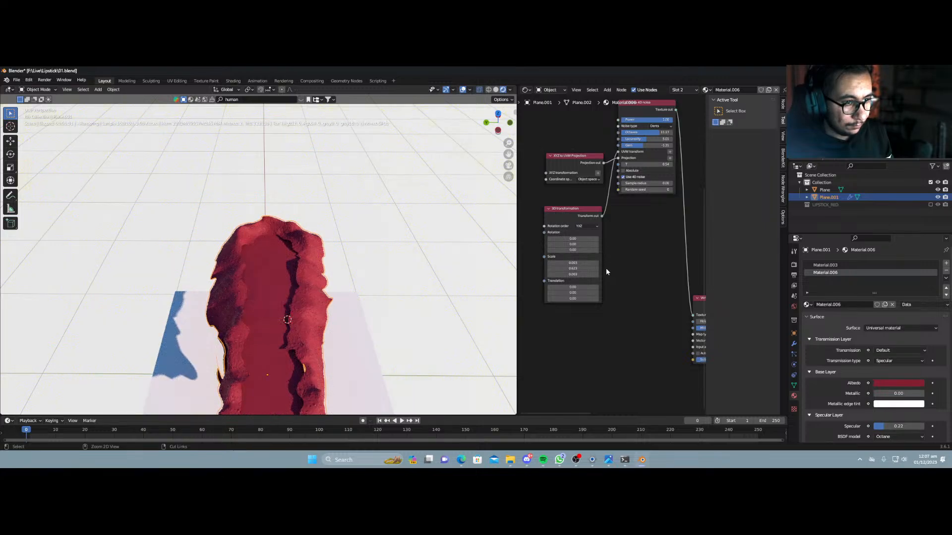
pyautogui.hotkey('ctrl', 'z')
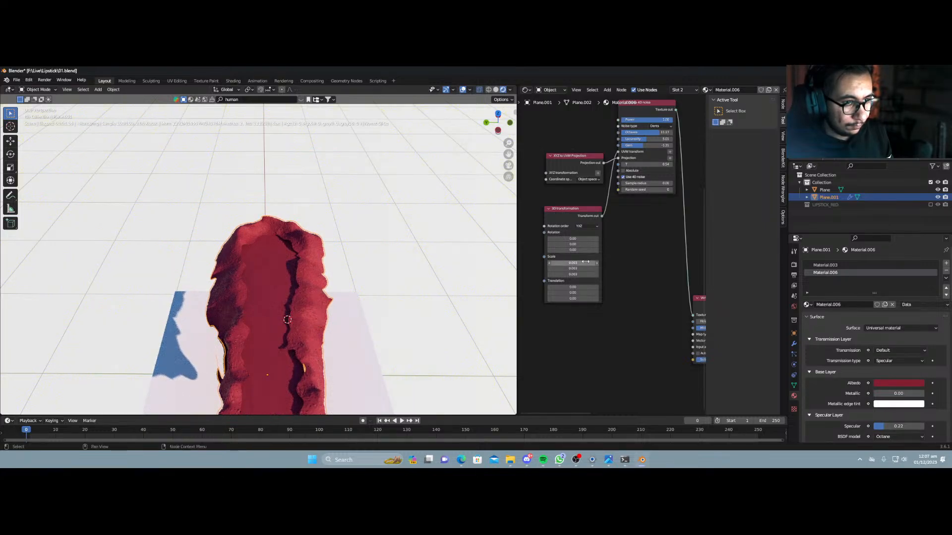
# Preview the Cinema 4D noise on the inner plane and stretch it lengthwise by raising its transformation's X scale to about 1.28.
pyautogui.keyDown('ctrl'); pyautogui.keyDown('shift'); pyautogui.click(643, 106); pyautogui.keyUp('shift'); pyautogui.keyUp('ctrl')
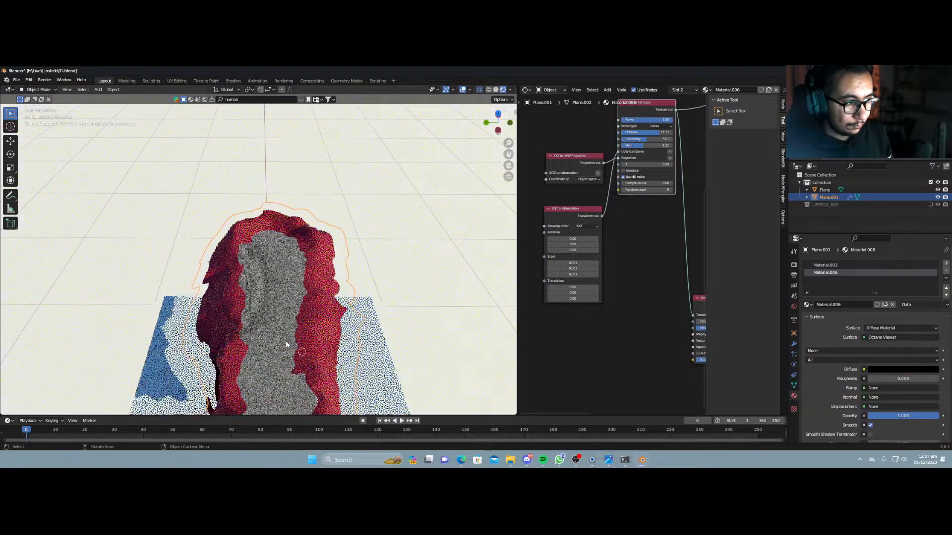
pyautogui.scroll(2, 286, 345)
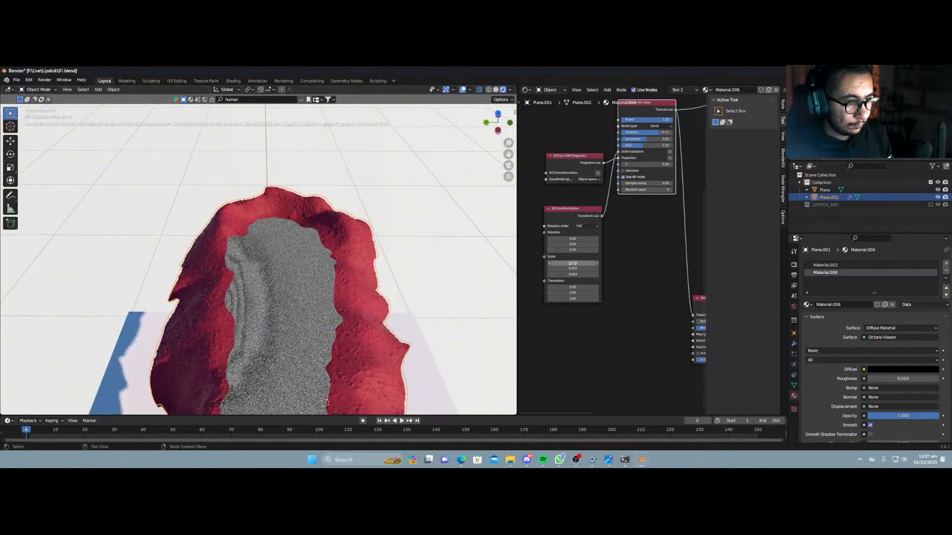
pyautogui.moveTo(573, 263); pyautogui.dragTo(631, 263)
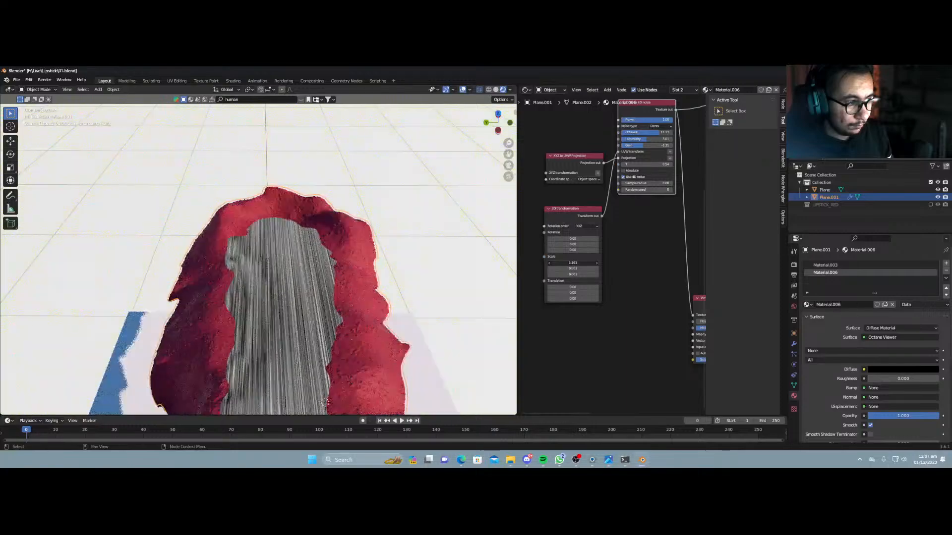
# Fine-tune the noise transformation's X scale and reconnect the universal material to the output.
pyautogui.scroll(-2, 589, 317)
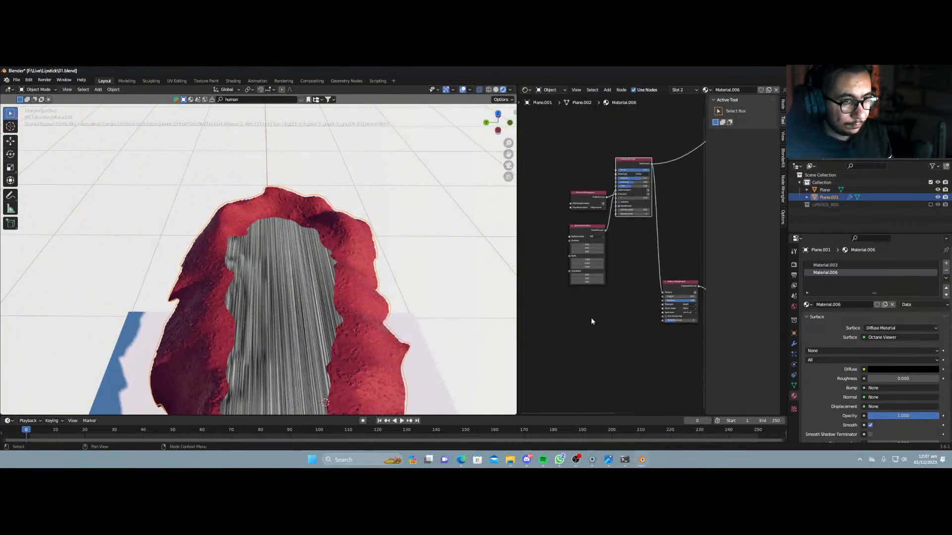
pyautogui.scroll(3, 590, 317)
pyautogui.moveTo(592, 302); pyautogui.dragTo(598, 288, button='middle')
pyautogui.moveTo(575, 262); pyautogui.dragTo(579, 262)
pyautogui.scroll(-9, 605, 294)
pyautogui.moveTo(612, 282); pyautogui.dragTo(558, 318, button='middle')
pyautogui.keyDown('ctrl'); pyautogui.keyDown('shift'); pyautogui.click(641, 170); pyautogui.keyUp('shift'); pyautogui.keyUp('ctrl')
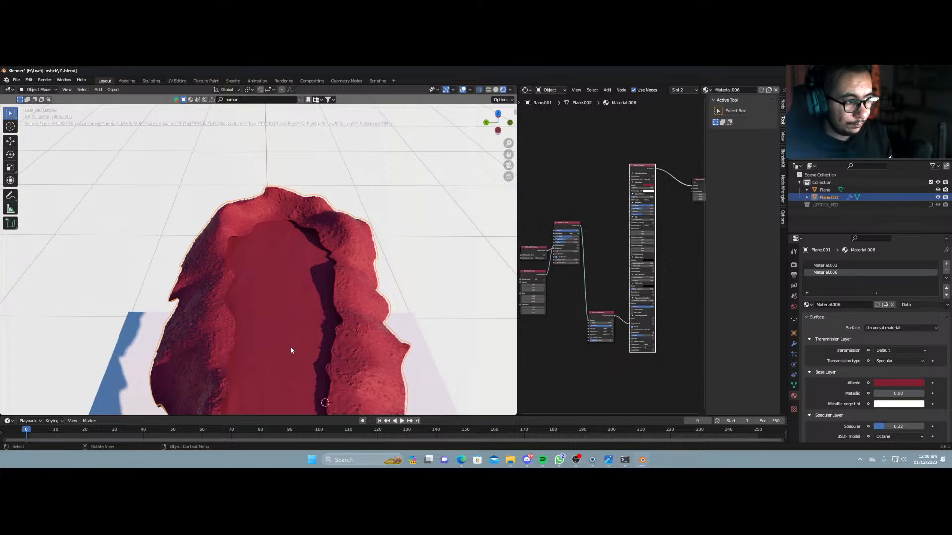
# Link the noise texture to the universal material's Bump input and disconnect the vertex displacement from the material.
pyautogui.scroll(3, 575, 308)
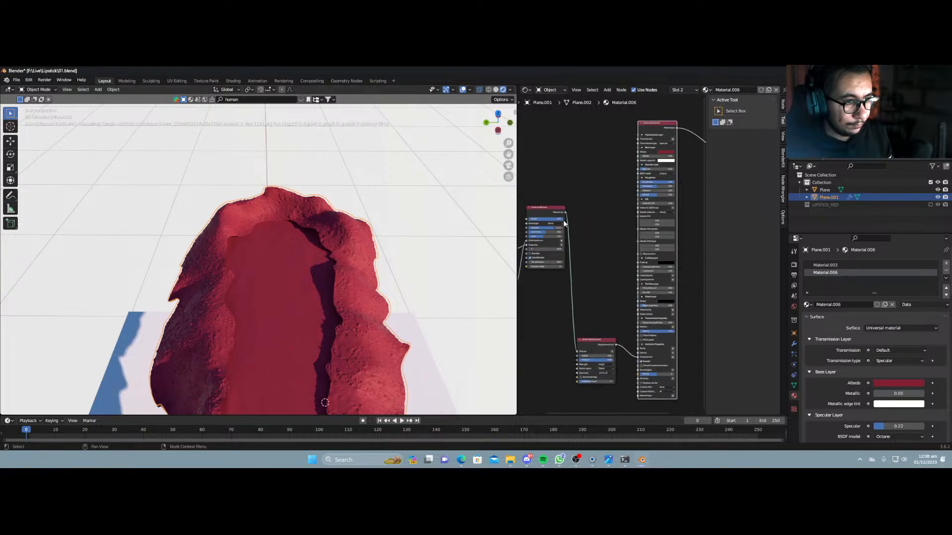
pyautogui.moveTo(566, 213); pyautogui.dragTo(640, 351)
pyautogui.click(638, 361)
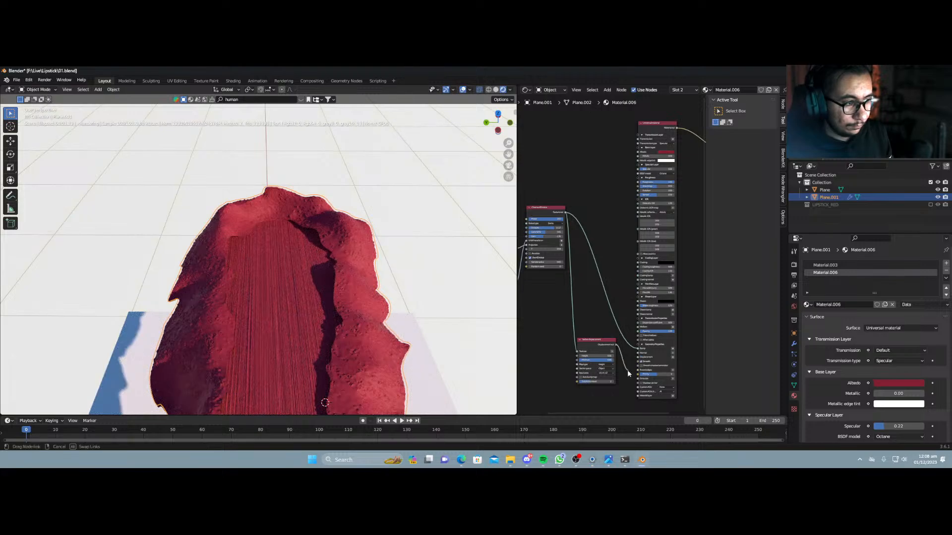
# Enter mesh editing on the smear and select all linked faces of the inner plane.
pyautogui.scroll(-2, 308, 364)
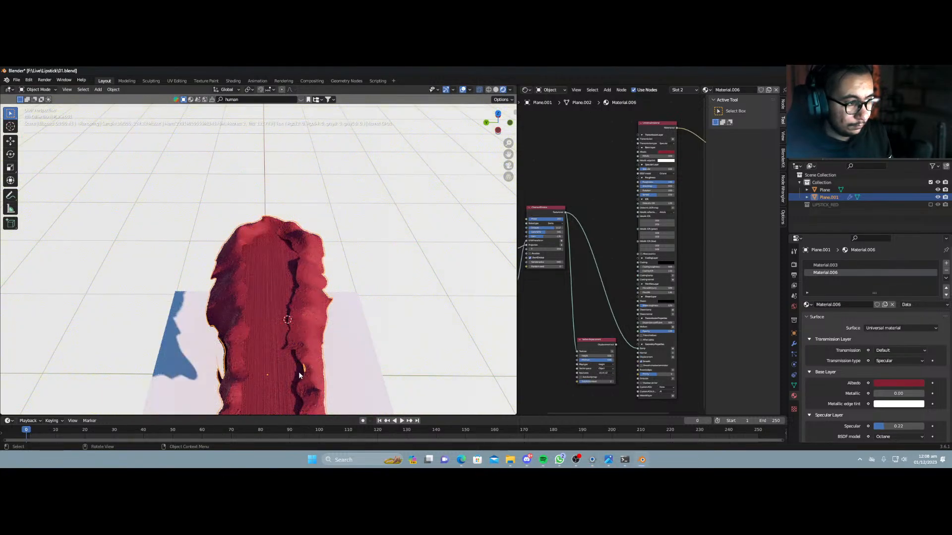
pyautogui.moveTo(298, 370); pyautogui.dragTo(311, 334, button='middle')
pyautogui.press('Tab')
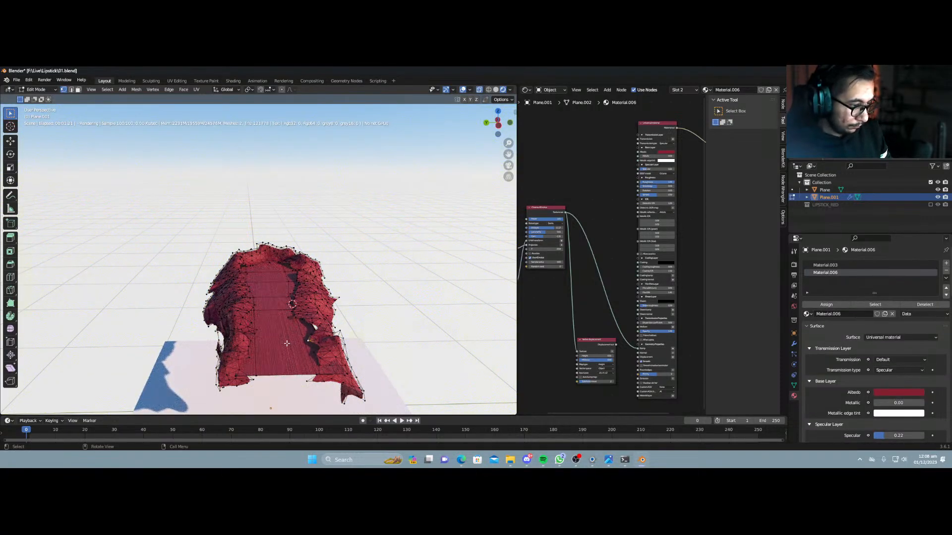
pyautogui.hotkey('ctrl', 'l')
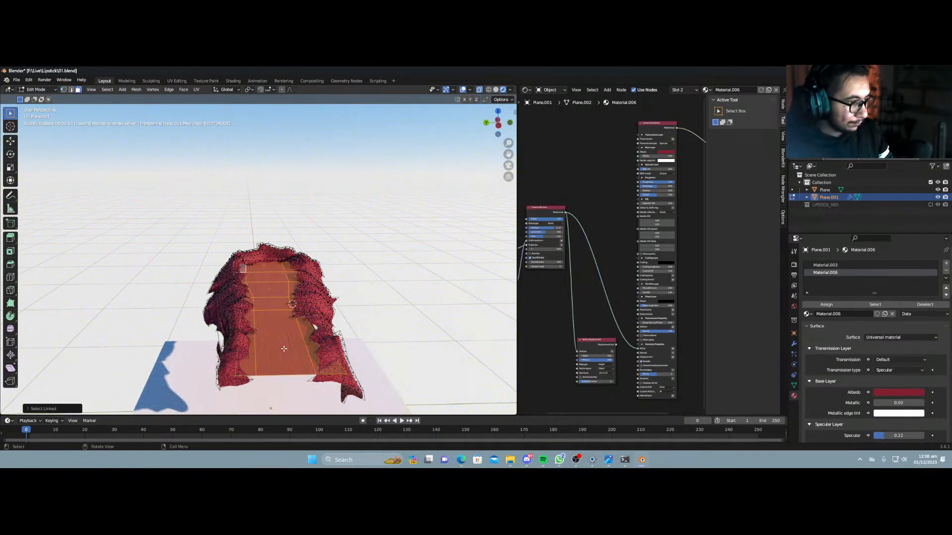
pyautogui.press('Tab')
pyautogui.moveTo(286, 370)
pyautogui.mouseDown(button='middle')
pyautogui.moveTo(266, 386)
pyautogui.moveTo(275, 372)
pyautogui.mouseUp(button='middle')
pyautogui.press('g')
pyautogui.press('z')
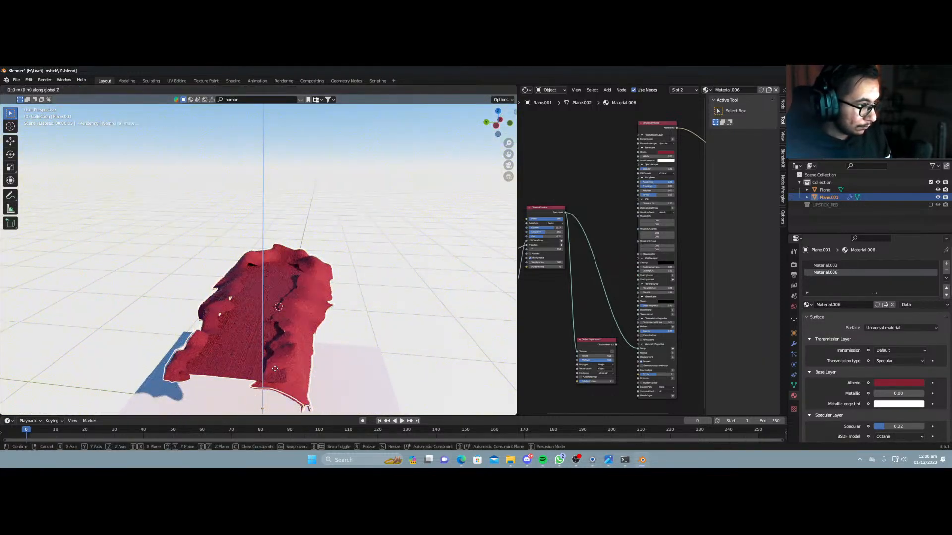
pyautogui.click(267, 353)
# Move the selected inner plane about 0.02 m along global Z in mesh editing and return to object mode.
pyautogui.press('Tab')
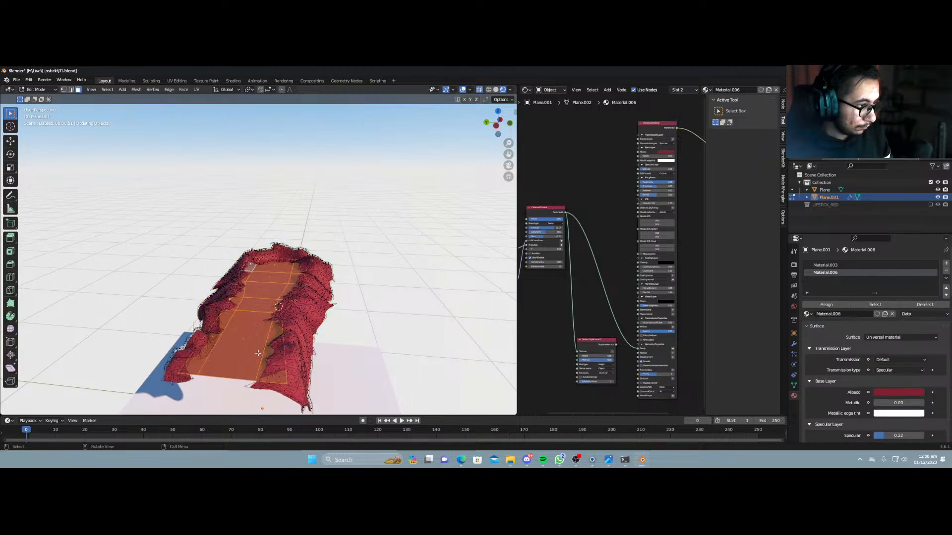
pyautogui.press('g')
pyautogui.press('z')
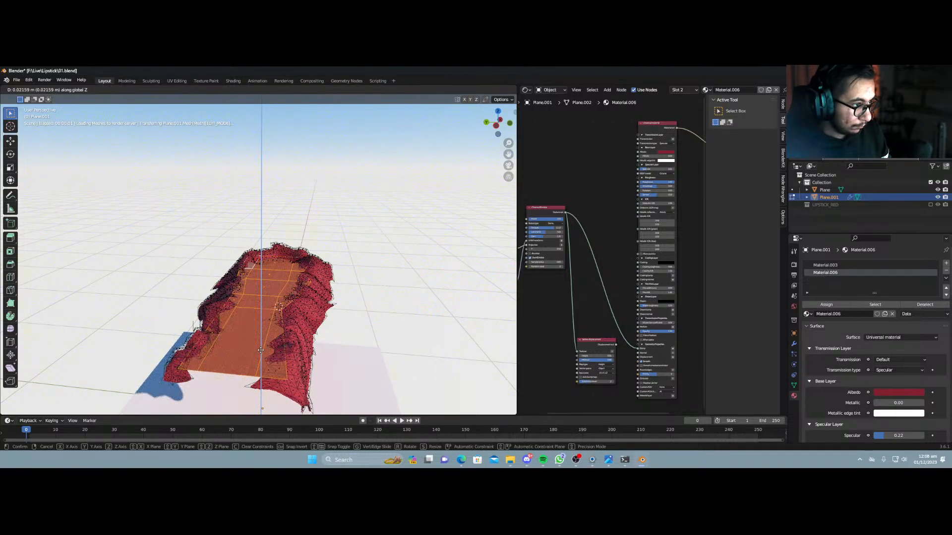
pyautogui.click(260, 350)
pyautogui.press('Tab')
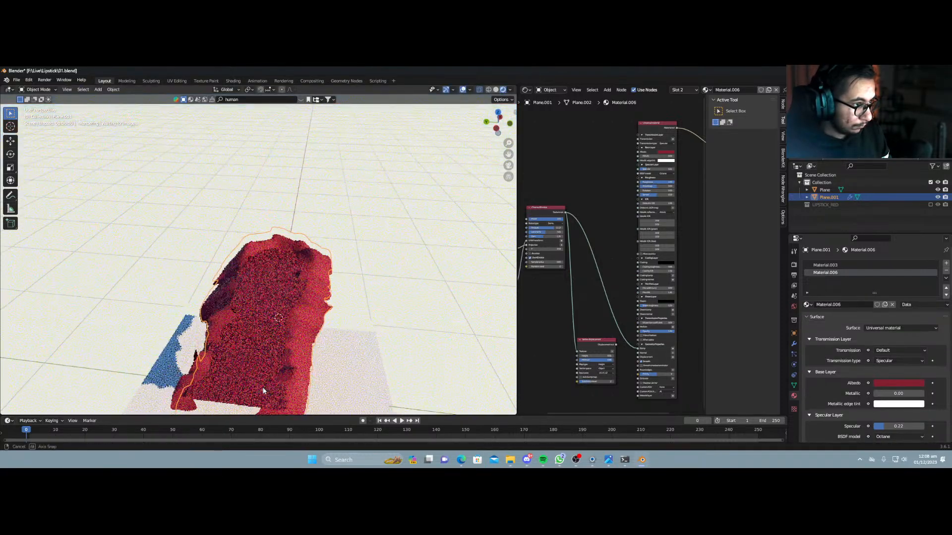
# Move the rim geometry beside the small hole along the inner plane's long edge to close it, and save the file.
pyautogui.moveTo(263, 391); pyautogui.dragTo(180, 379, button='middle')
pyautogui.scroll(2, 250, 340)
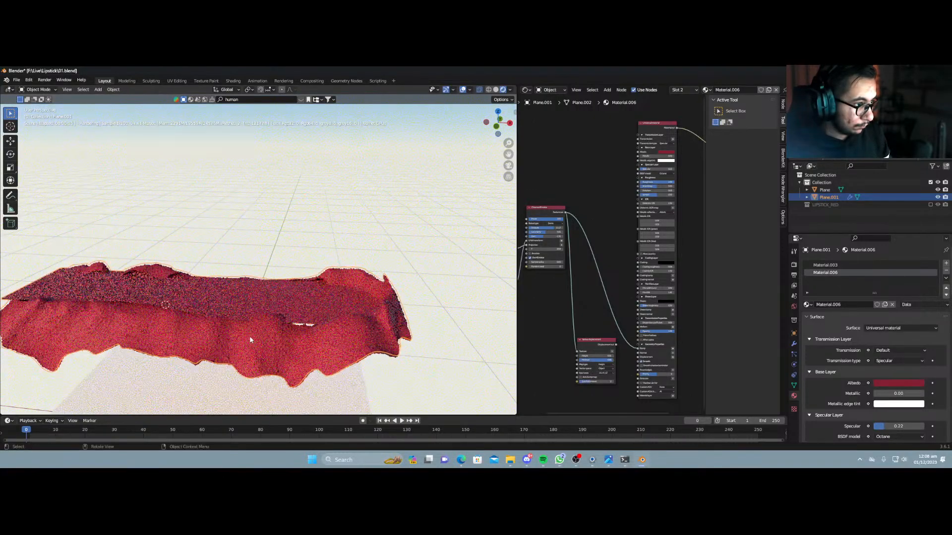
pyautogui.press('Tab')
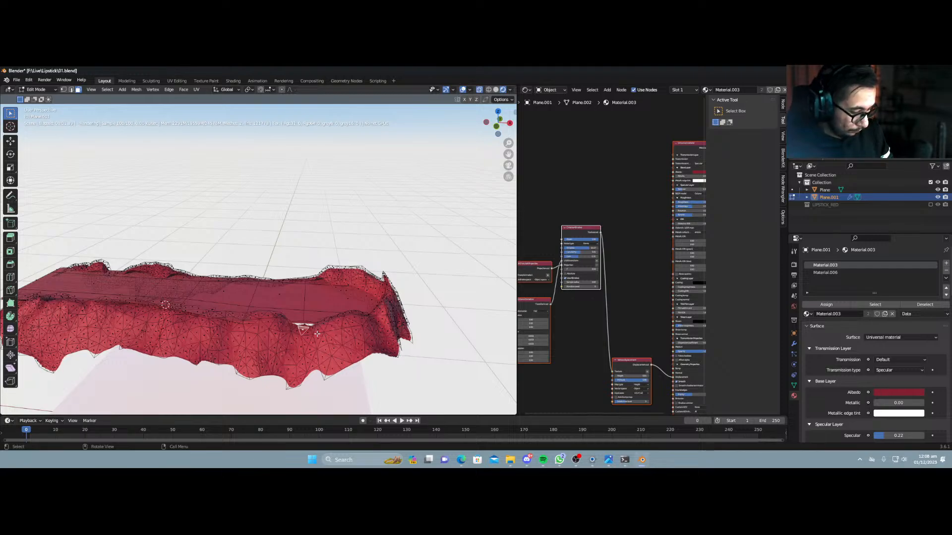
pyautogui.moveTo(312, 337); pyautogui.dragTo(276, 356, button='middle')
pyautogui.press('g')
pyautogui.click(261, 340)
pyautogui.press('Tab')
pyautogui.press('Tab')
pyautogui.press('Tab')
pyautogui.hotkey('ctrl', 's')
# Lower the whole smear object about 0.85 m along global Z toward the ground plane.
pyautogui.scroll(-5, 277, 356)
pyautogui.press('g')
pyautogui.press('z')
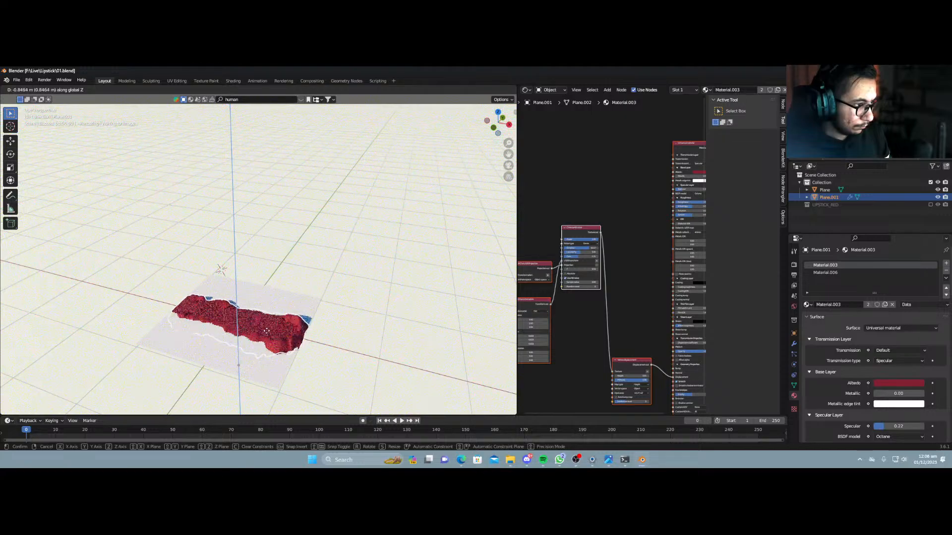
pyautogui.click(271, 330)
pyautogui.moveTo(256, 353); pyautogui.dragTo(286, 355, button='middle')
pyautogui.scroll(-3, 286, 355)
# Set the smear object's origin to its own centre.
pyautogui.press('s')
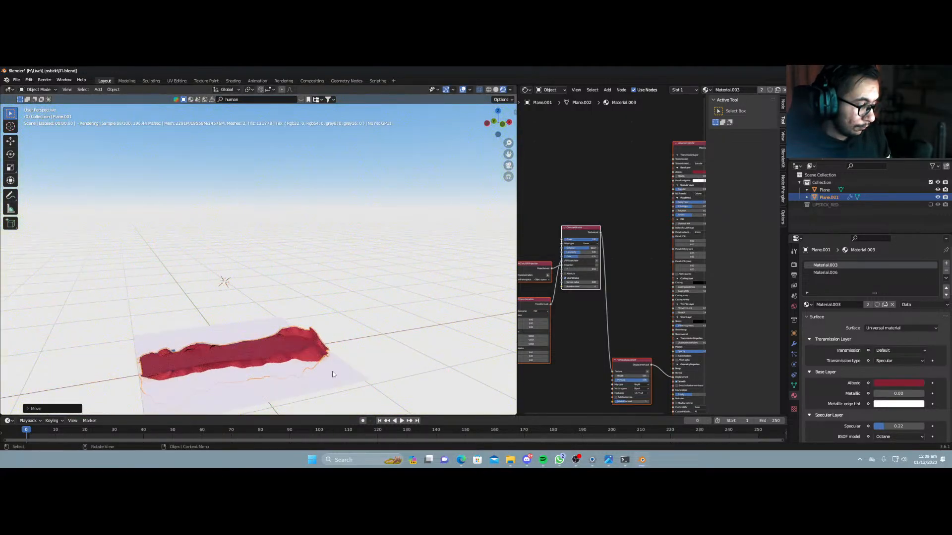
pyautogui.press('Escape')
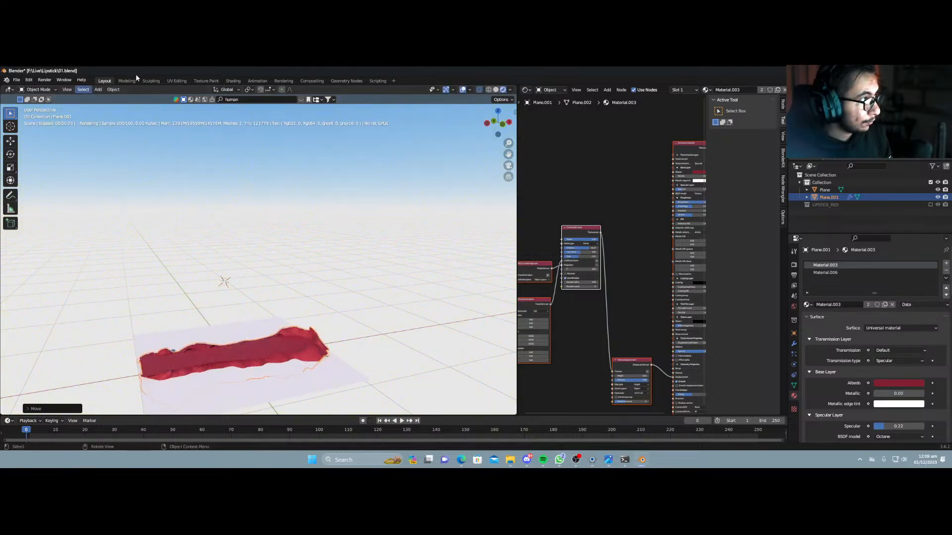
pyautogui.click(113, 90)
pyautogui.rightClick(273, 346)
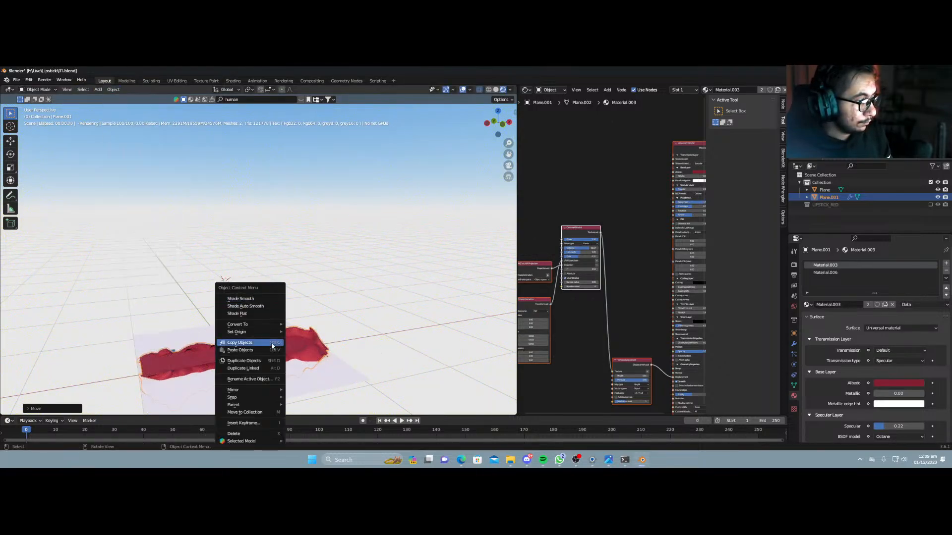
pyautogui.moveTo(270, 334)
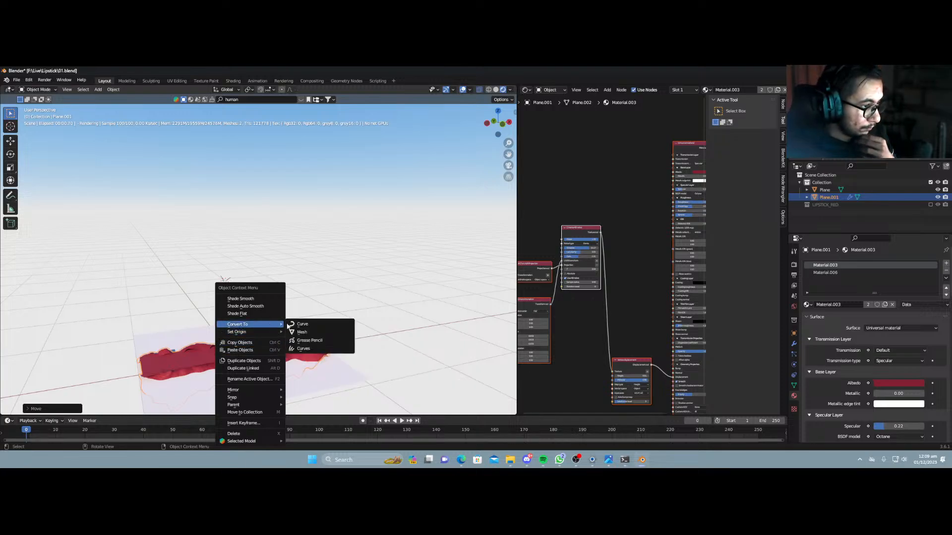
pyautogui.click(300, 356)
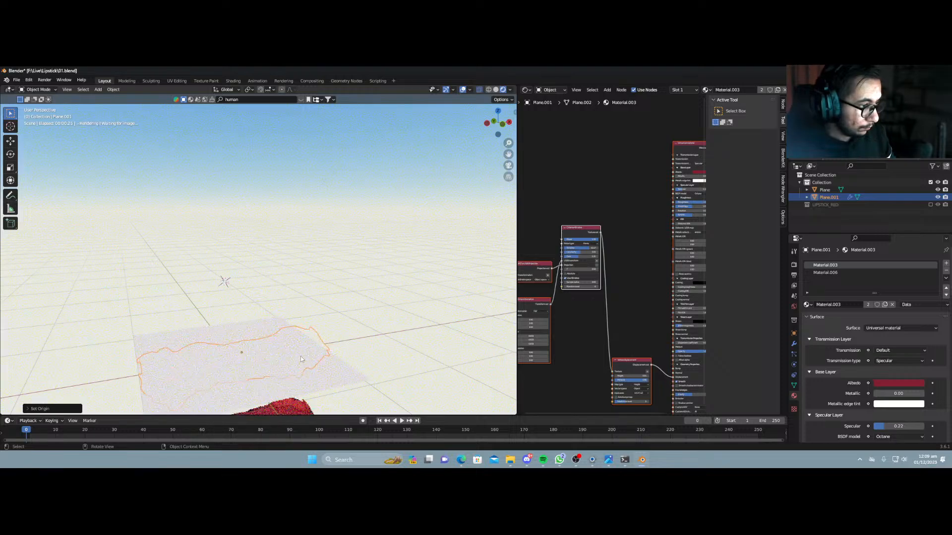
# Scale the smear object down uniformly to about 0.89.
pyautogui.press('s')
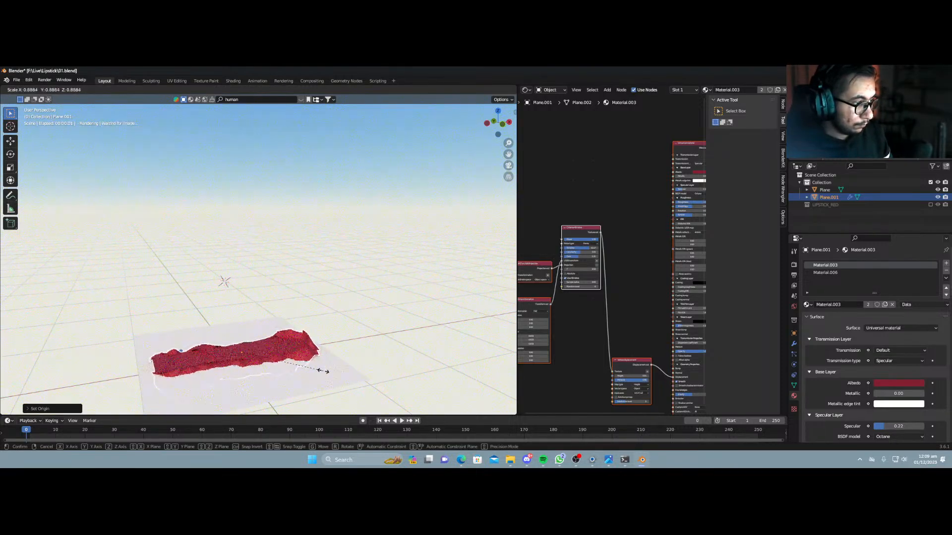
pyautogui.click(322, 371)
pyautogui.moveTo(322, 371); pyautogui.dragTo(295, 404, button='middle')
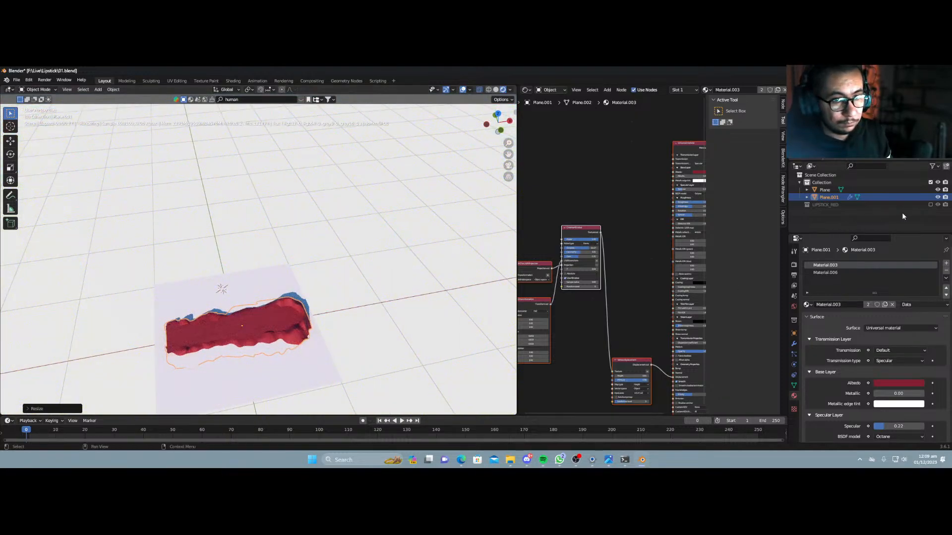
# Enable the LIPSTICK_RED collection and scale only the smear object down to about 0.29 to suit the lipstick's size.
pyautogui.click(930, 205)
pyautogui.moveTo(231, 347); pyautogui.dragTo(234, 295, button='middle')
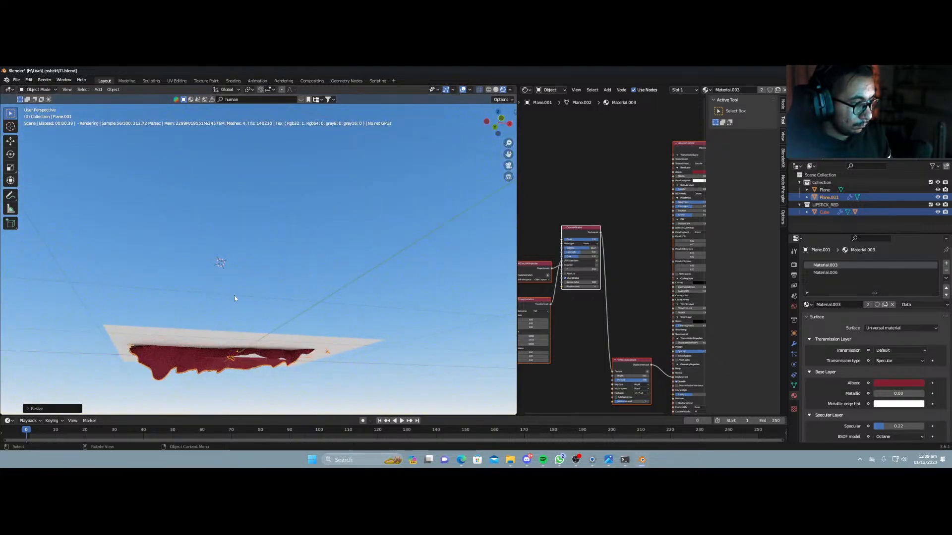
pyautogui.click(175, 371)
pyautogui.press('s')
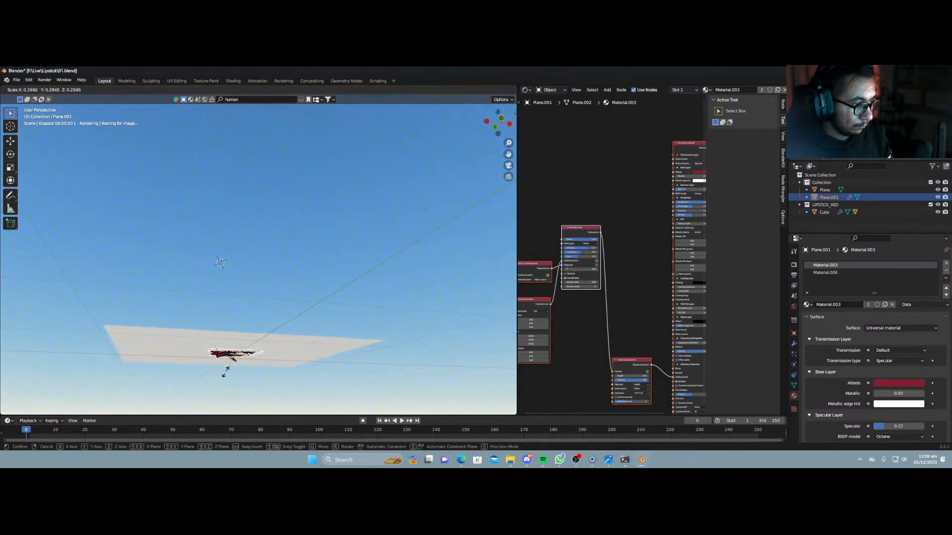
pyautogui.click(227, 370)
pyautogui.press('KP_Decimal')
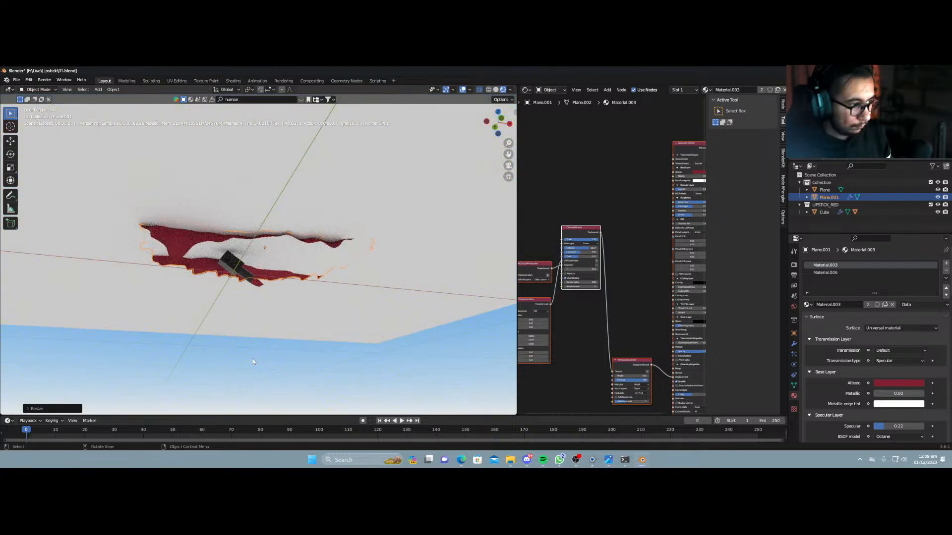
# Rotate the smear slightly about global Z and lower it along Z so it sits on the ground plane.
pyautogui.moveTo(252, 358); pyautogui.dragTo(227, 366, button='middle')
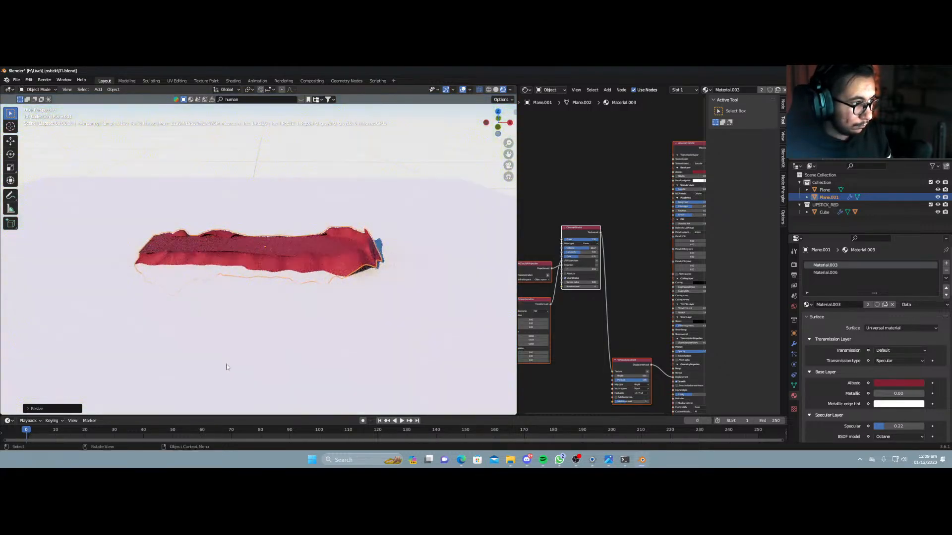
pyautogui.press('r')
pyautogui.press('z')
pyautogui.click(323, 306)
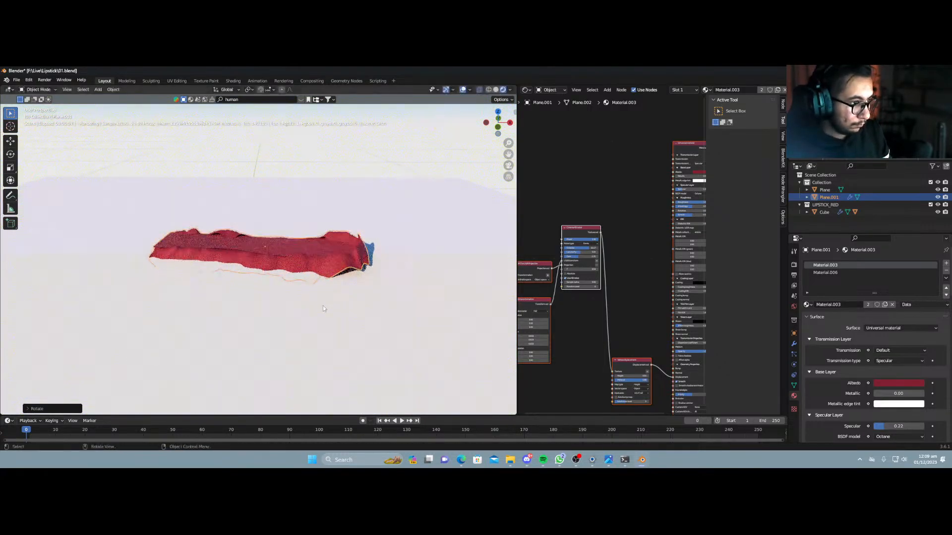
pyautogui.press('g')
pyautogui.press('z')
pyautogui.click(319, 313)
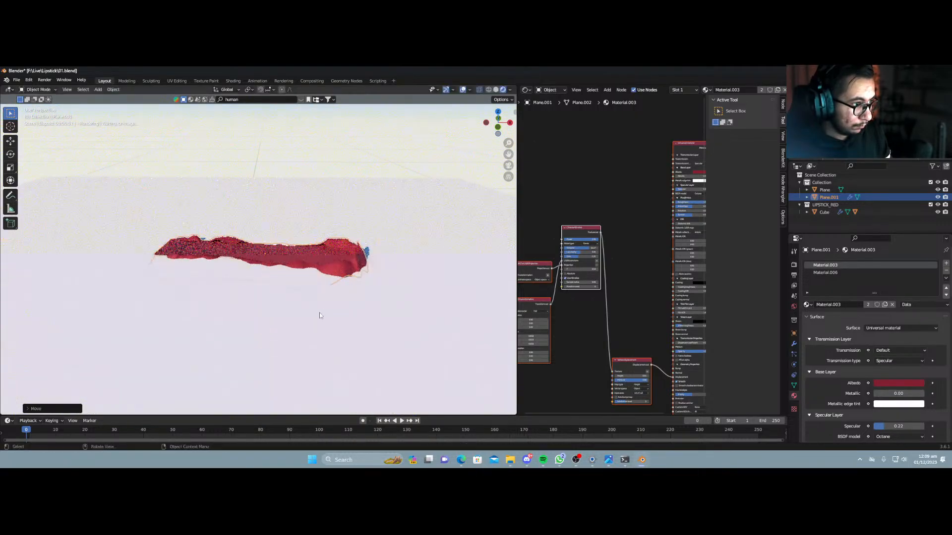
# Subdivide the short end edge of the smear's inner plane twice in mesh editing.
pyautogui.moveTo(309, 309); pyautogui.dragTo(288, 350, button='middle')
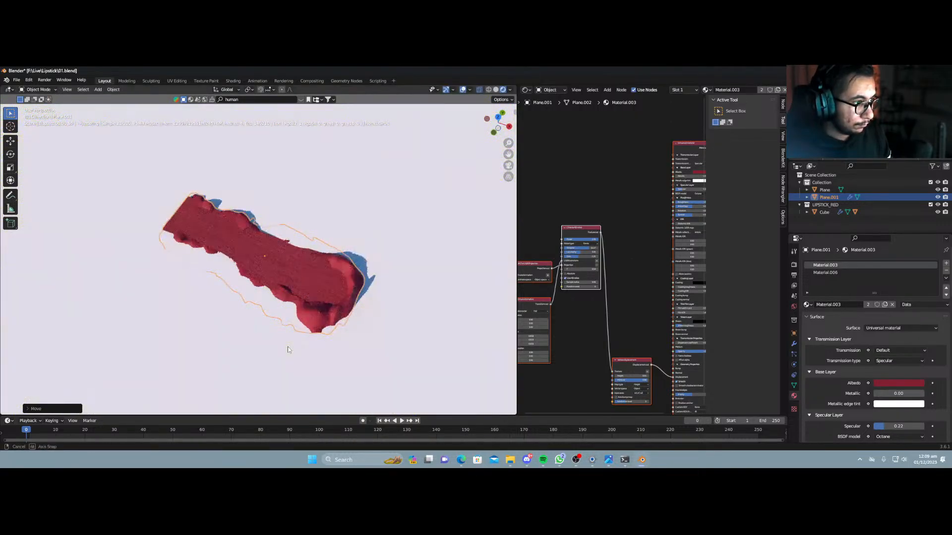
pyautogui.scroll(6, 270, 315)
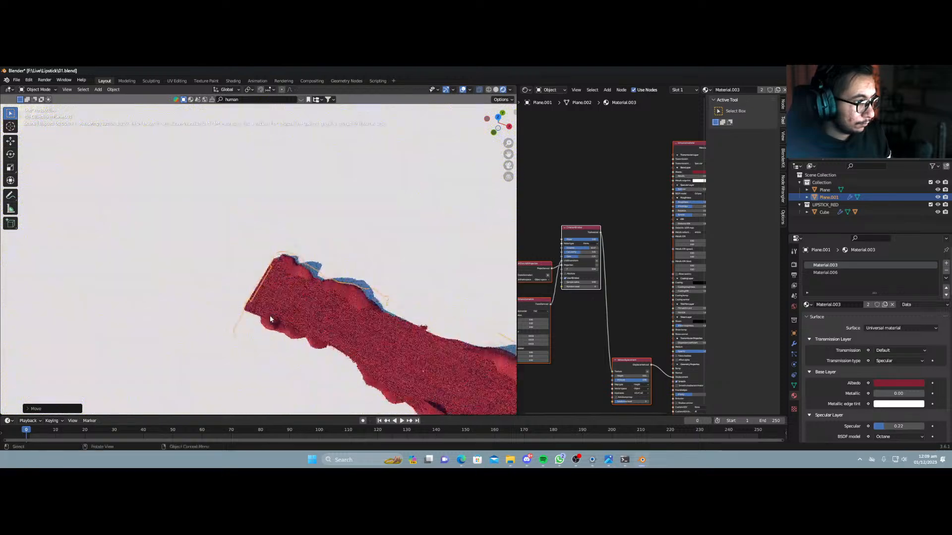
pyautogui.press('Tab')
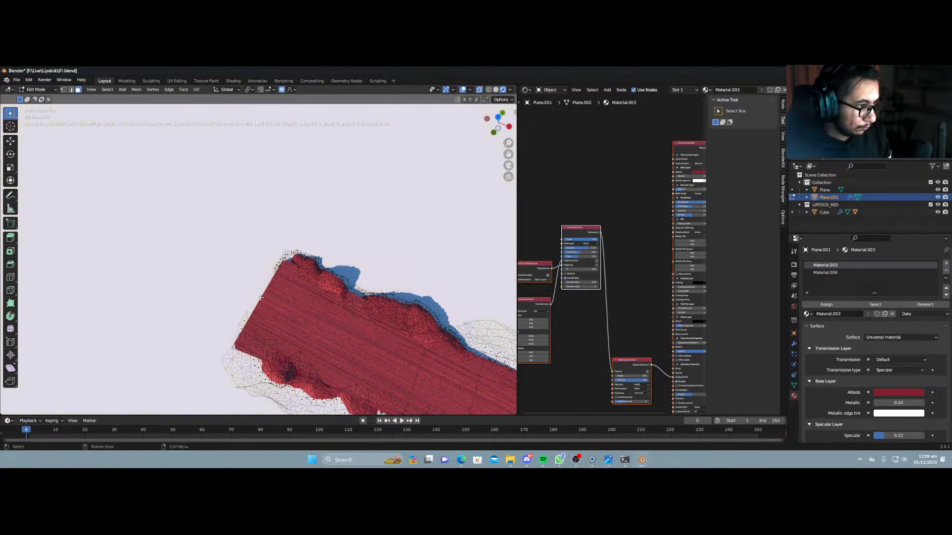
pyautogui.click(261, 297)
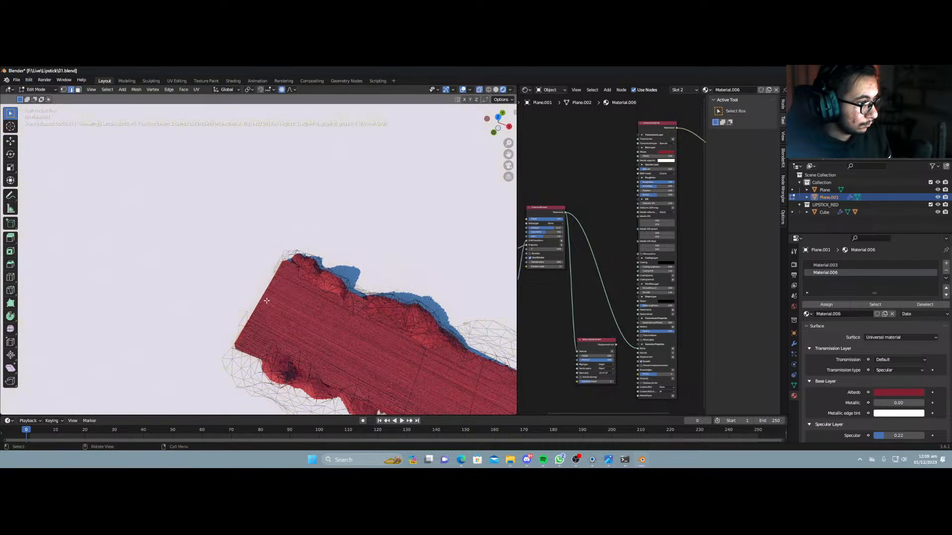
pyautogui.rightClick(258, 302)
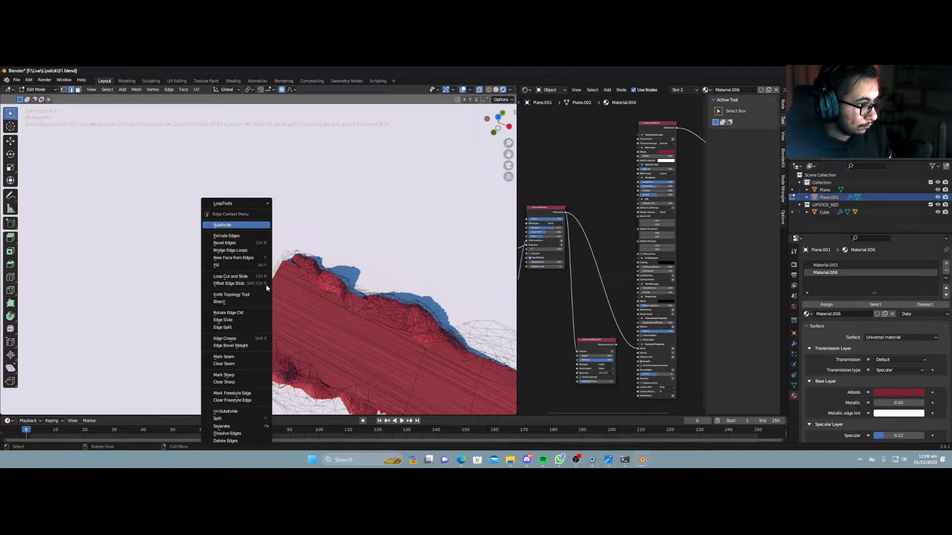
pyautogui.press('Return')
pyautogui.rightClick(267, 292)
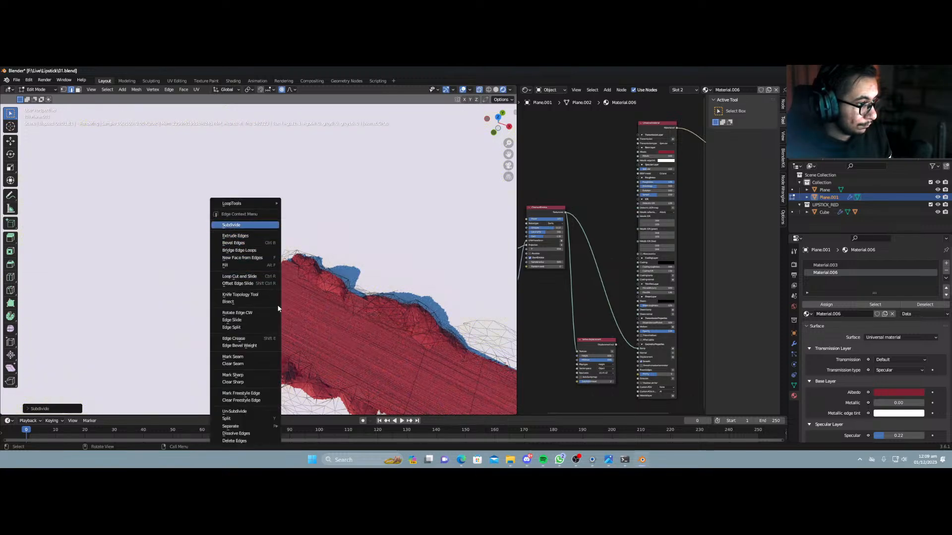
pyautogui.press('Return')
# Try to move a middle vertex of the subdivided end edge about 0.02 m outward with proportional editing and Z locked, then undo it.
pyautogui.click(265, 301)
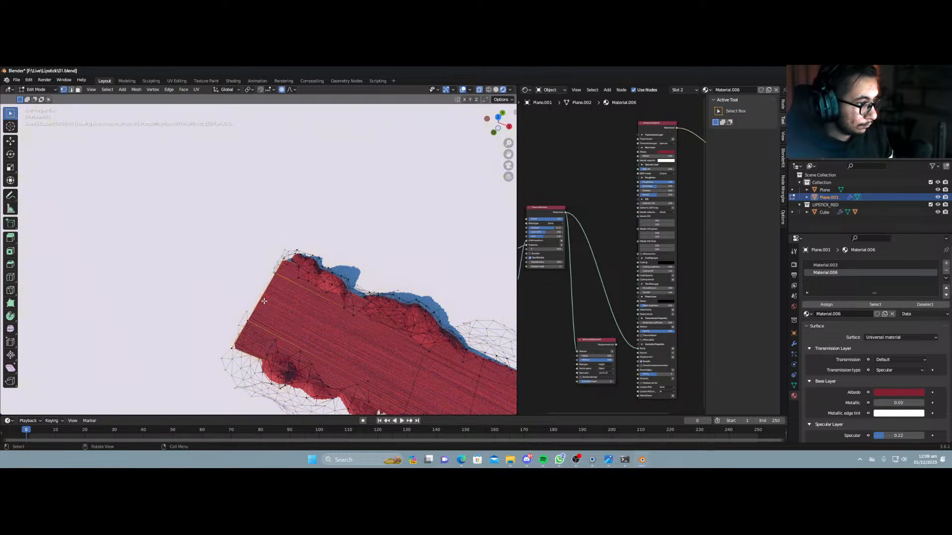
pyautogui.hotkey('alt', 'a')
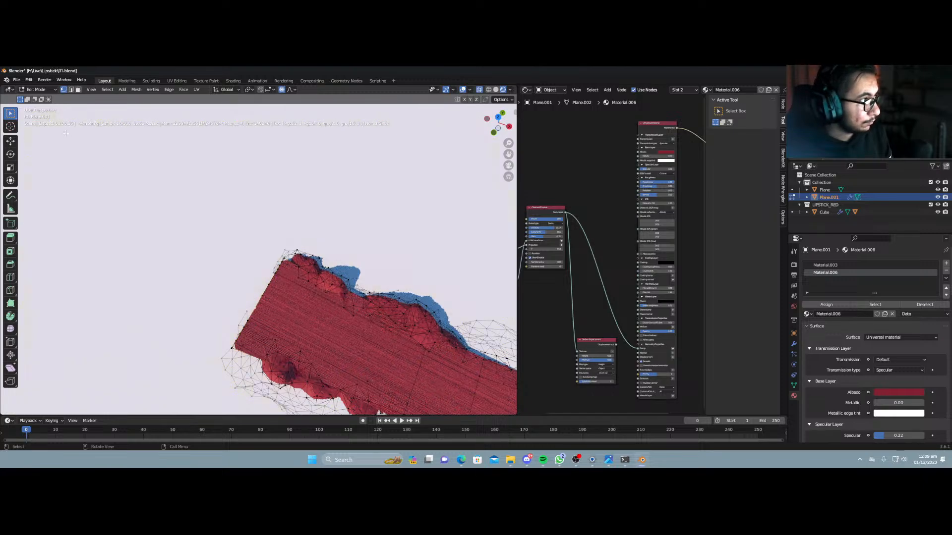
pyautogui.press('g')
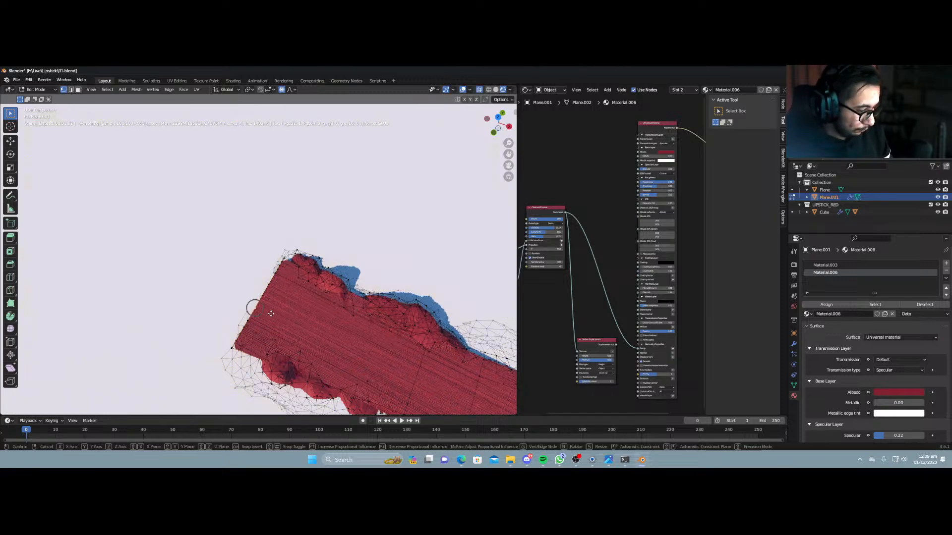
pyautogui.hotkey('shift', 'z')
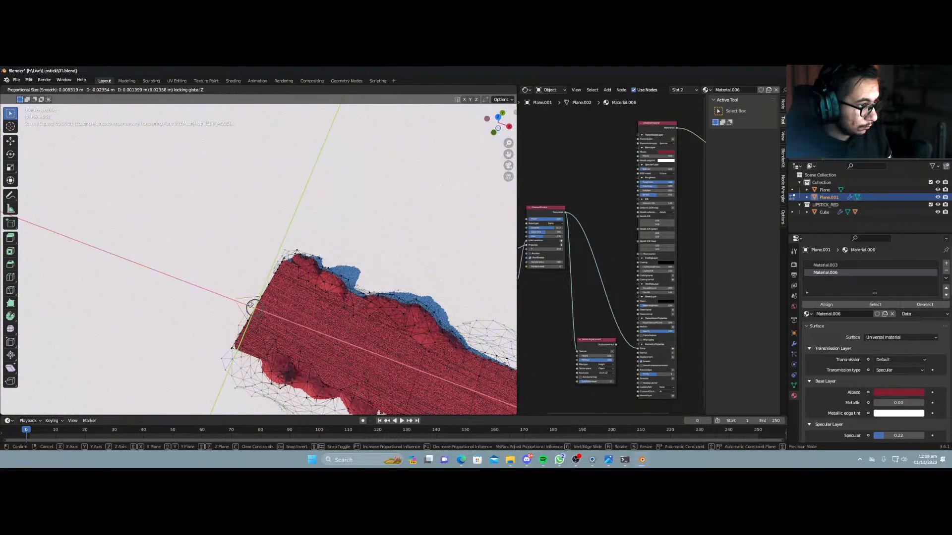
pyautogui.click(257, 312)
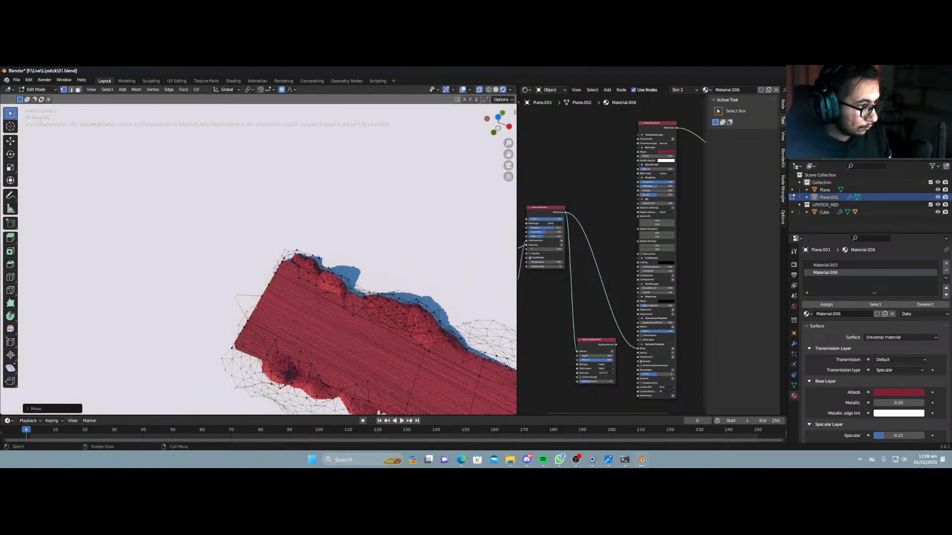
pyautogui.keyDown('ctrl'); pyautogui.click(253, 306); pyautogui.keyUp('ctrl')
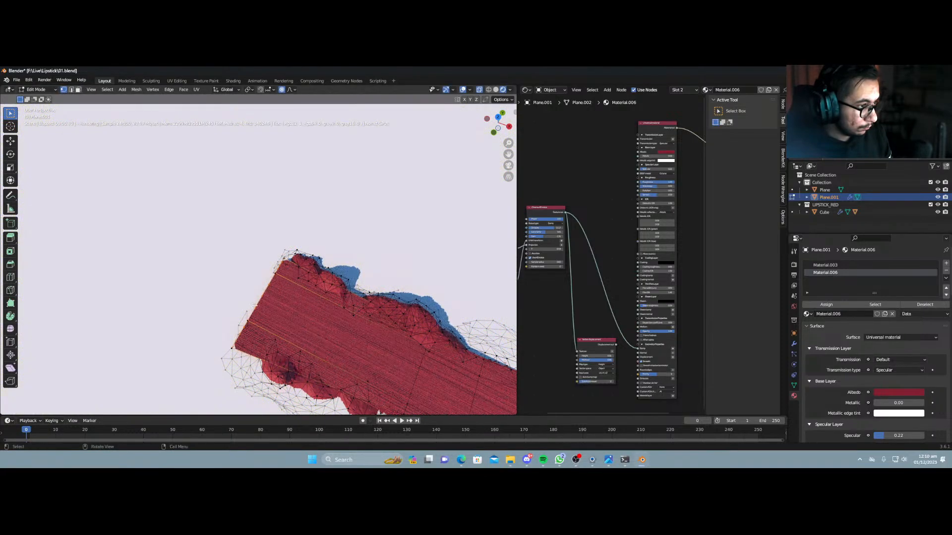
# Delete the selected vertices at the inner plane's subdivided end edge, fill the opening with a new face and leave mesh editing.
pyautogui.press('x')
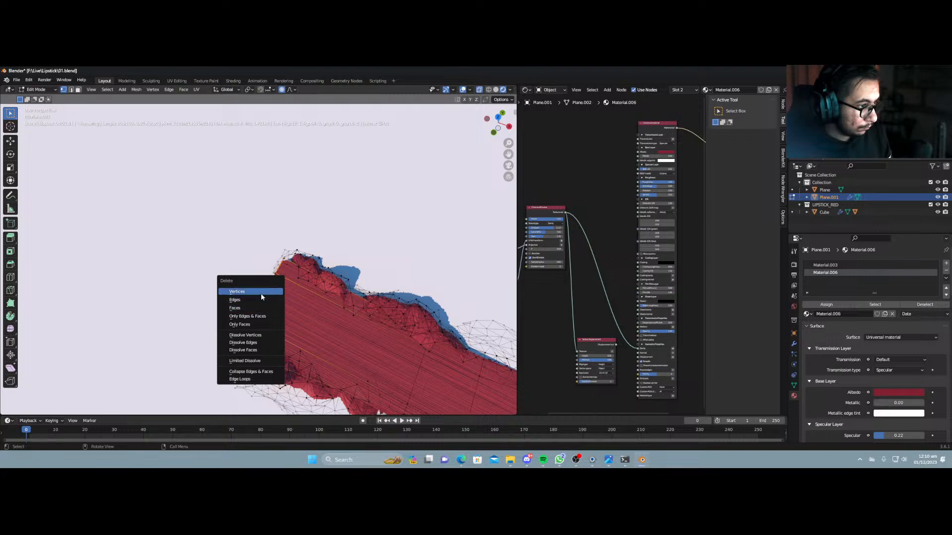
pyautogui.click(264, 292)
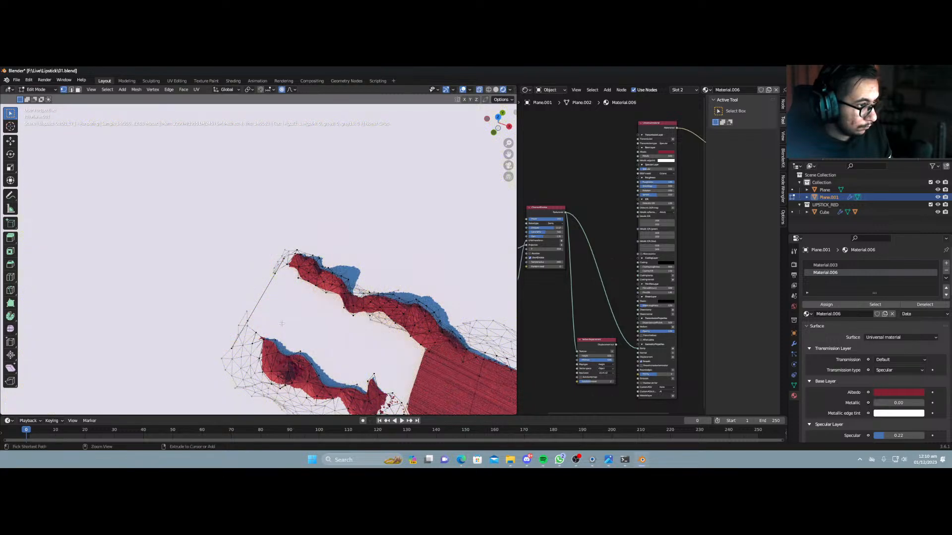
pyautogui.press('f')
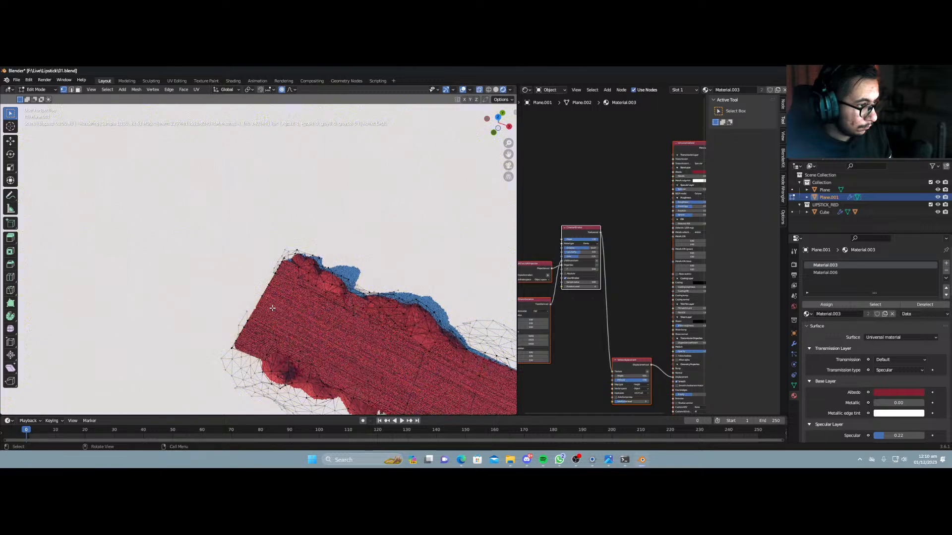
pyautogui.press('Tab')
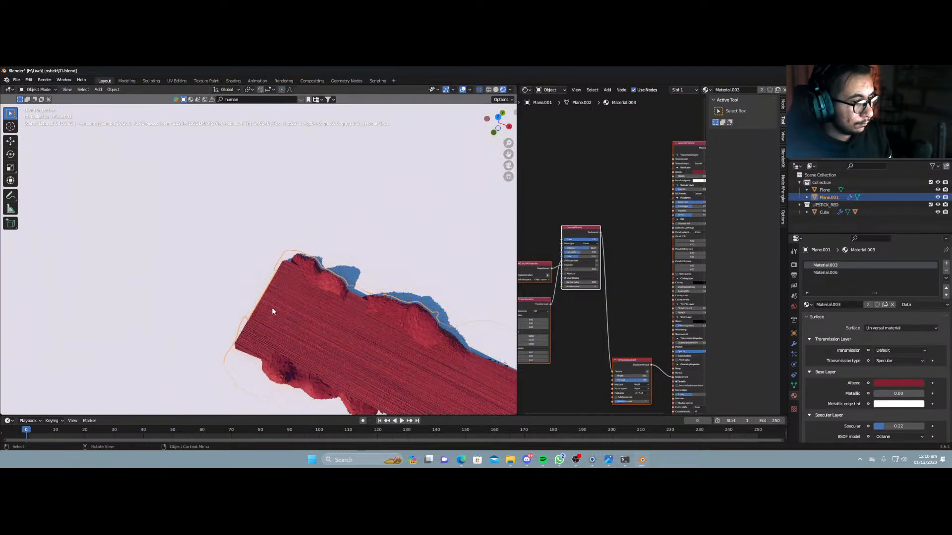
pyautogui.scroll(-3, 357, 325)
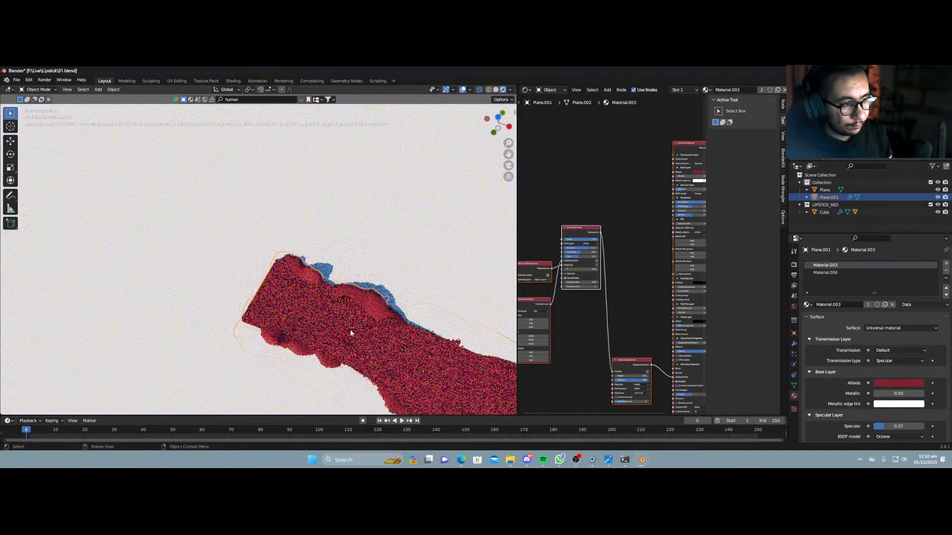
# Adjust the smear's height along global Z relative to the ground and the lipstick.
pyautogui.moveTo(347, 335); pyautogui.dragTo(323, 298, button='middle')
pyautogui.click(306, 283)
pyautogui.press('g')
pyautogui.press('z')
pyautogui.click(319, 279)
pyautogui.scroll(4, 325, 299)
# Scale the smear down to about 0.4, and once more to about 0.74, to bring it closer to the lipstick's size.
pyautogui.click(430, 315)
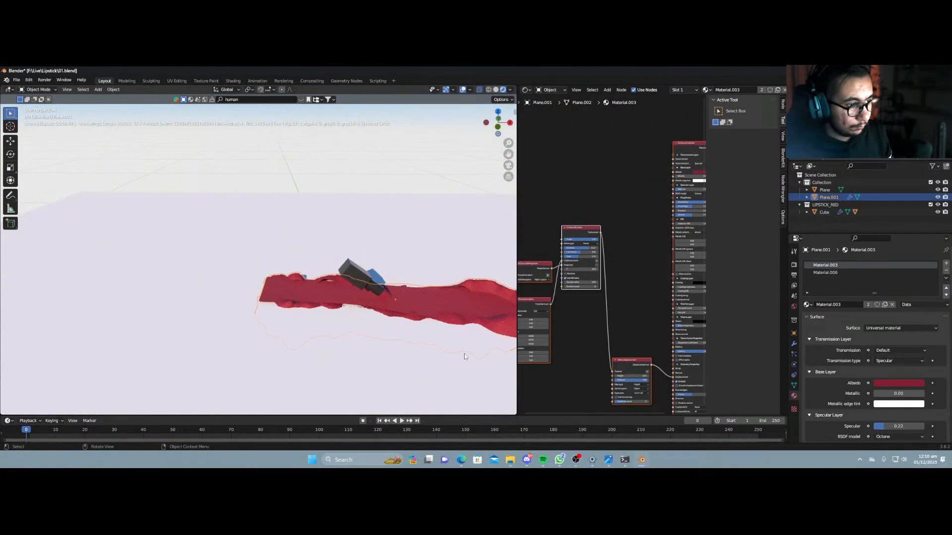
pyautogui.press('s')
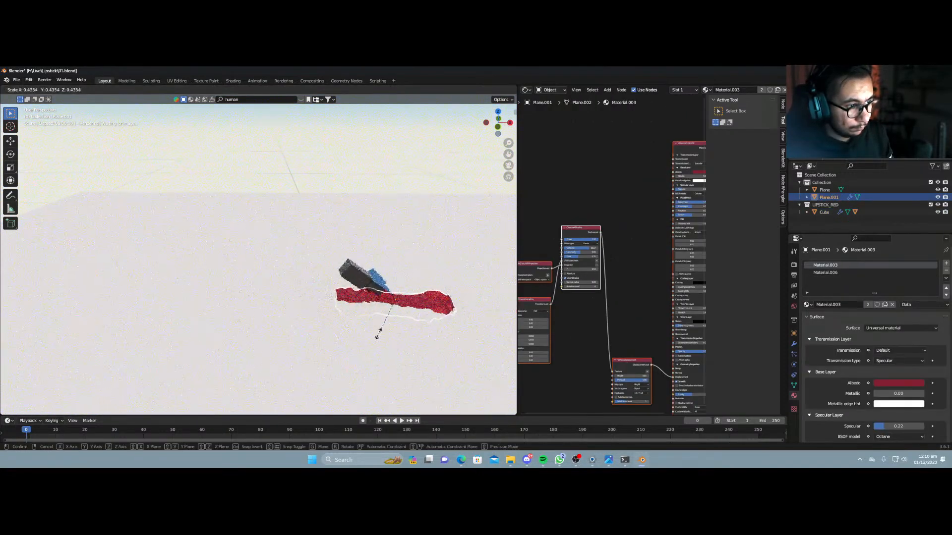
pyautogui.click(382, 332)
pyautogui.scroll(4, 404, 337)
pyautogui.hotkey('shift', '`')
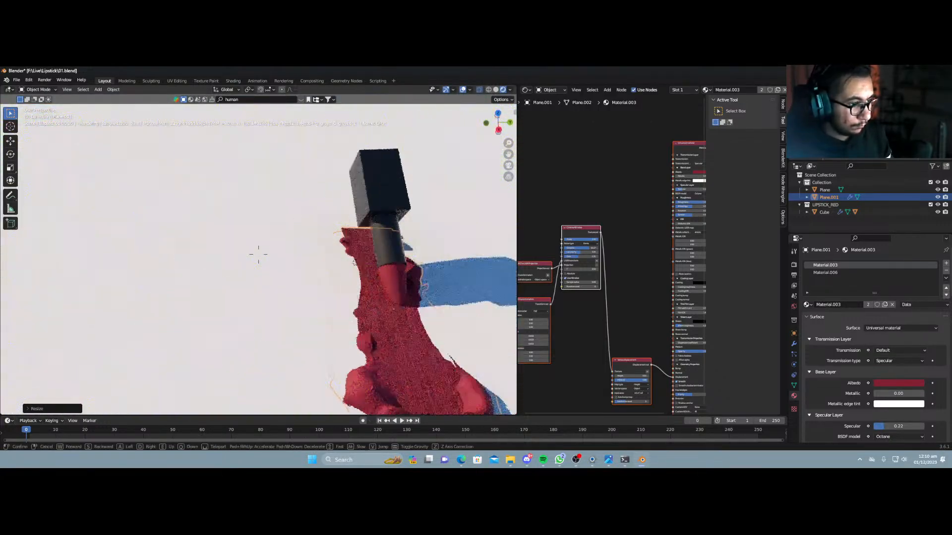
pyautogui.click(435, 376)
pyautogui.press('s')
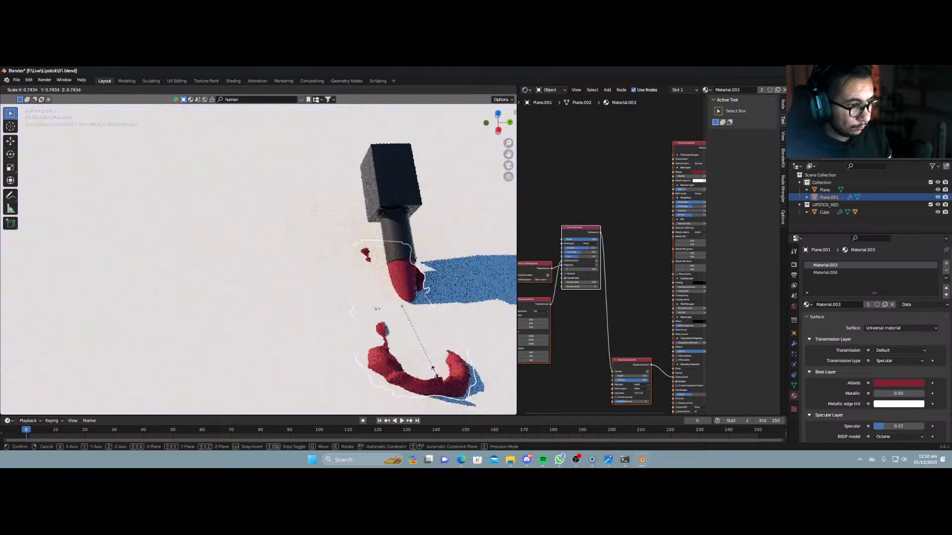
pyautogui.click(434, 370)
# Raise the smear about 0.003 m along global Z so its inner plane sits above the ground.
pyautogui.press('g')
pyautogui.press('z')
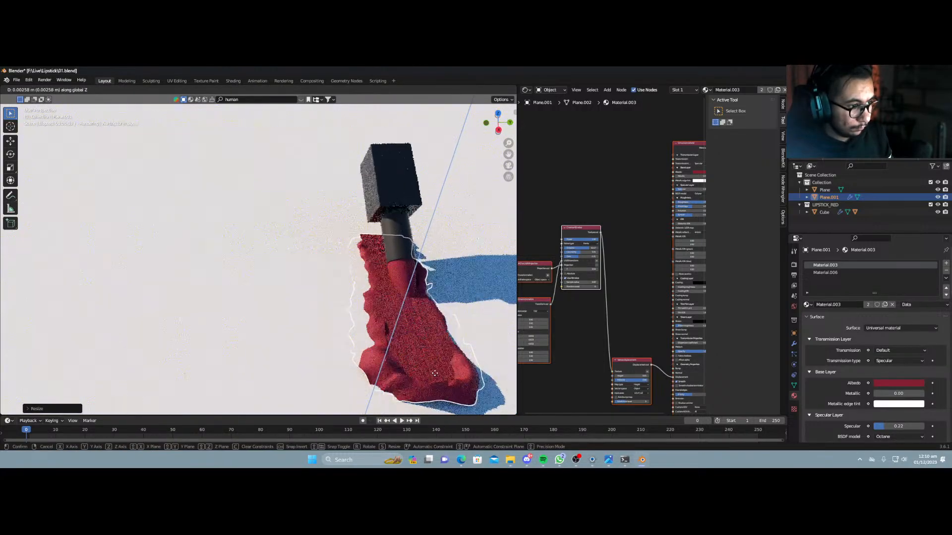
pyautogui.click(433, 380)
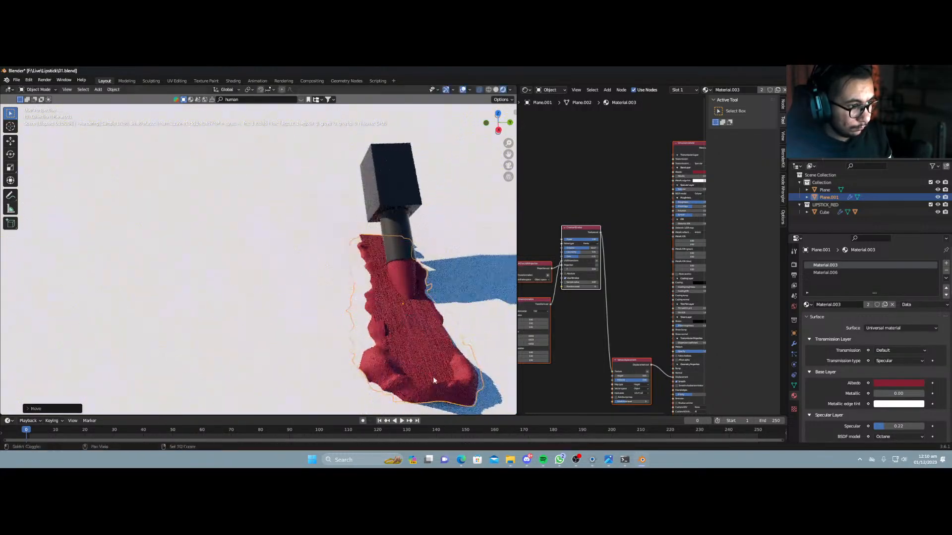
# Move the lipstick about 0.004 m along its local Z and slightly along its local Y to place its tip on the smear.
pyautogui.click(385, 228)
pyautogui.press('g')
pyautogui.press('z')
pyautogui.press('z')
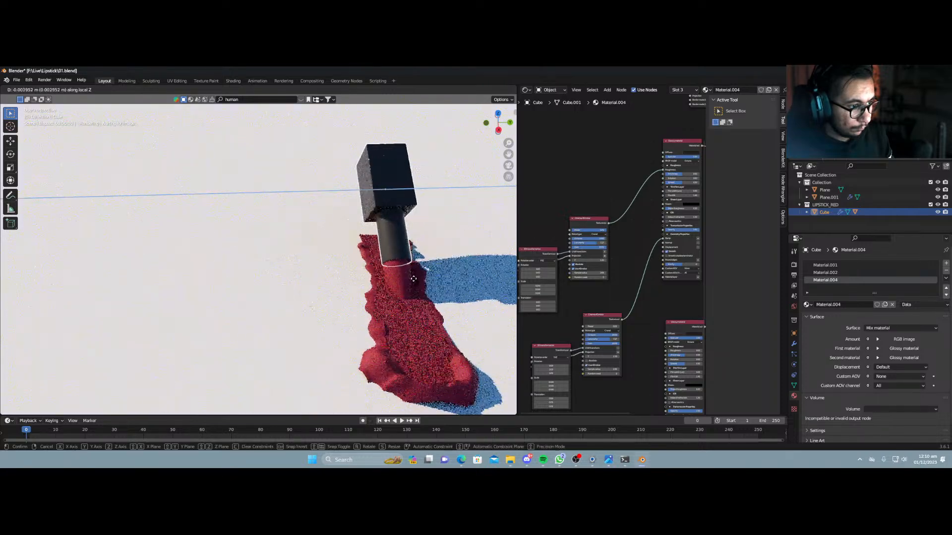
pyautogui.click(413, 278)
pyautogui.press('g')
pyautogui.press('y')
pyautogui.press('y')
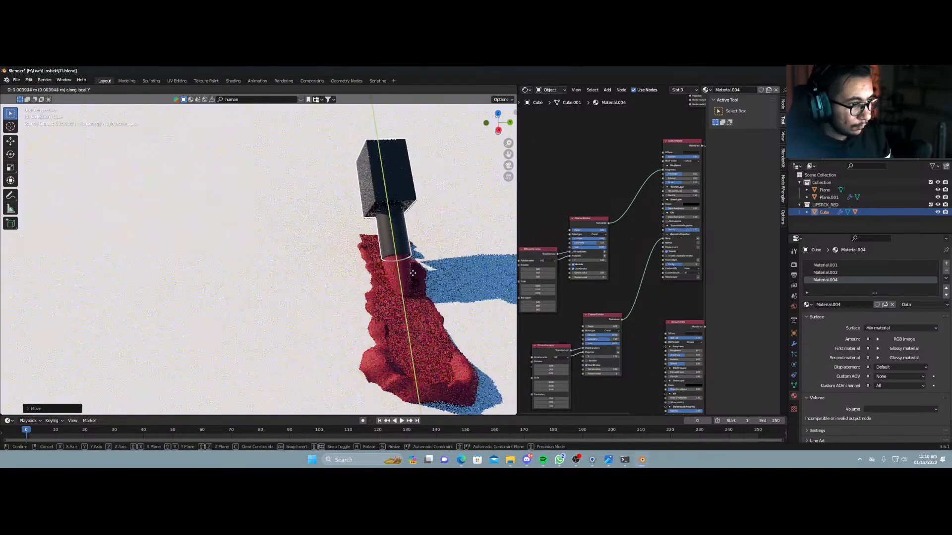
pyautogui.click(413, 276)
pyautogui.moveTo(413, 276); pyautogui.dragTo(391, 330, button='middle')
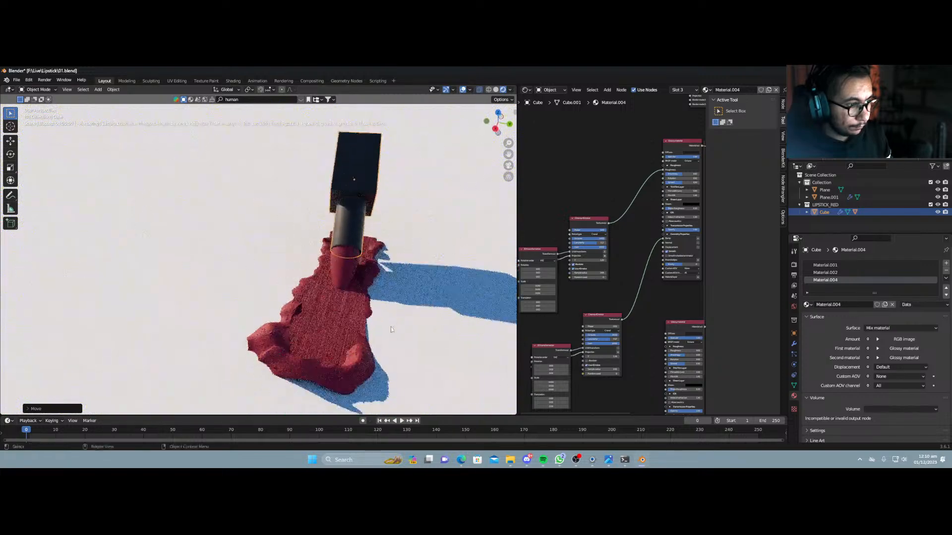
# Scale the smear down further so its width suits the lipstick tip.
pyautogui.click(319, 298)
pyautogui.press('s')
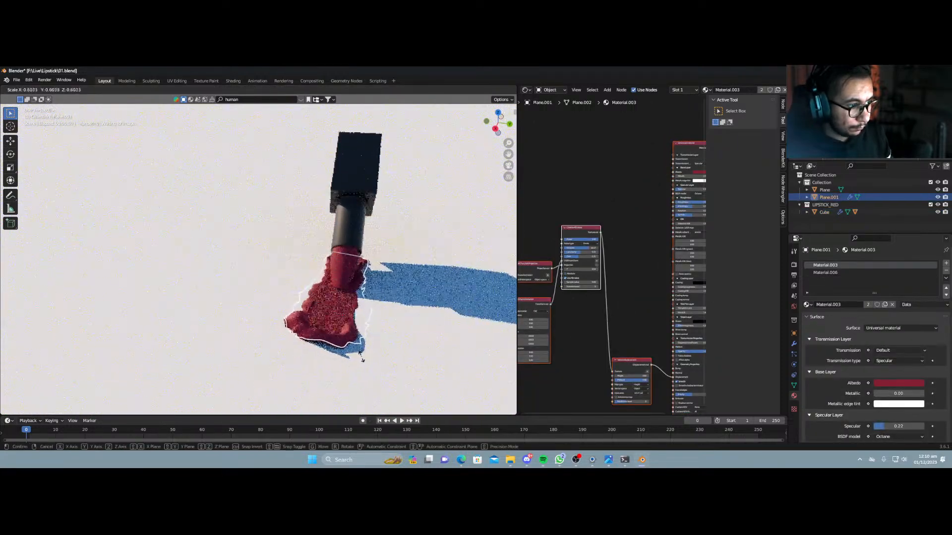
pyautogui.click(344, 342)
pyautogui.moveTo(344, 342); pyautogui.dragTo(329, 334, button='middle')
pyautogui.scroll(4, 284, 323)
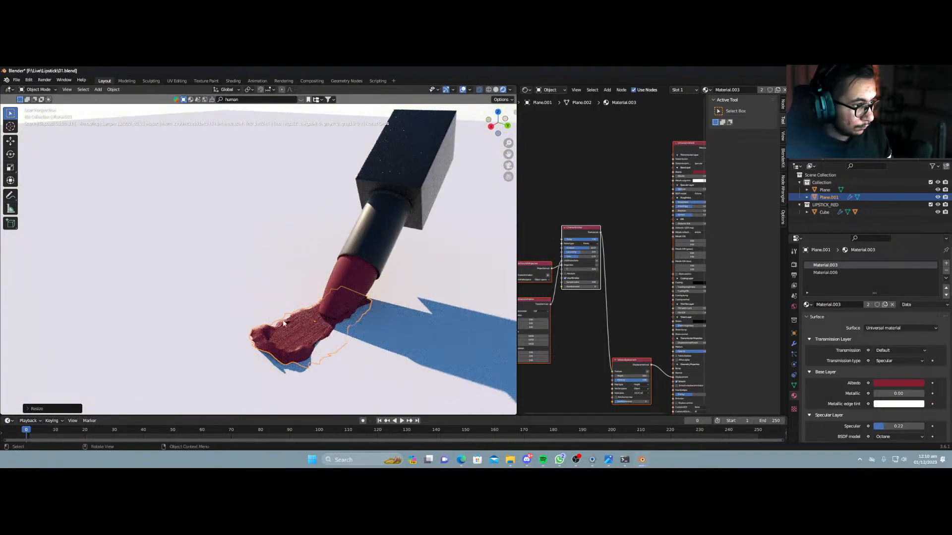
# Nudge the lipstick slightly along its local Z axis to align its tip with the smear.
pyautogui.click(359, 252)
pyautogui.moveTo(293, 337); pyautogui.dragTo(277, 332, button='middle')
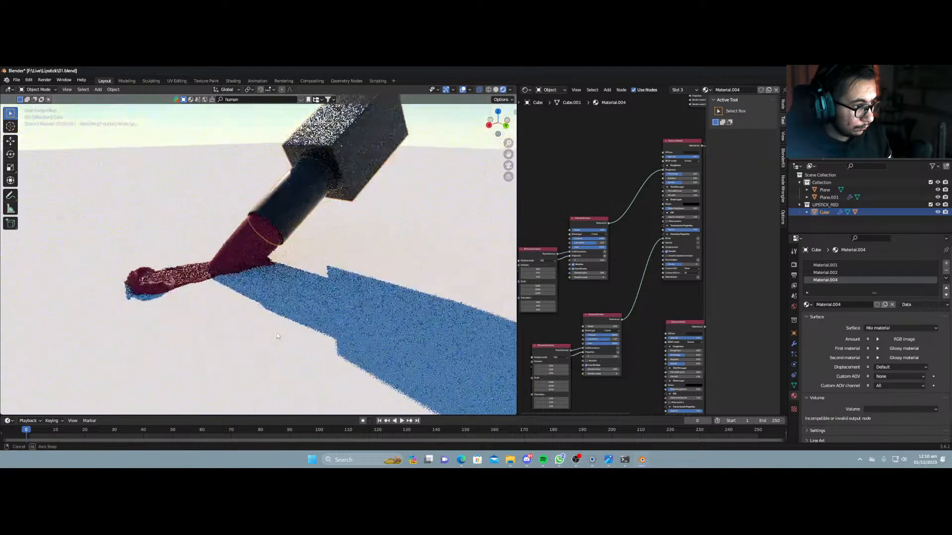
pyautogui.moveTo(291, 273); pyautogui.dragTo(266, 279, button='middle')
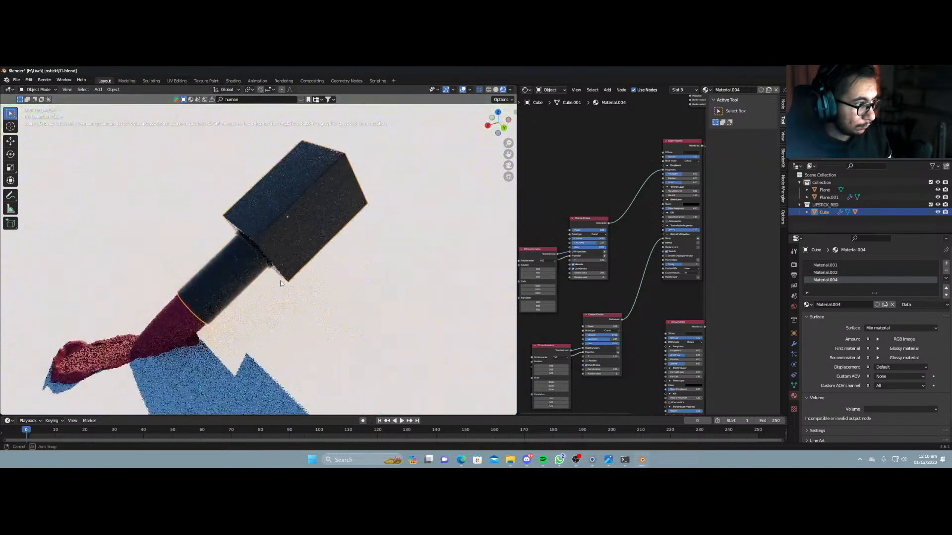
pyautogui.press('g')
pyautogui.press('y')
pyautogui.press('y')
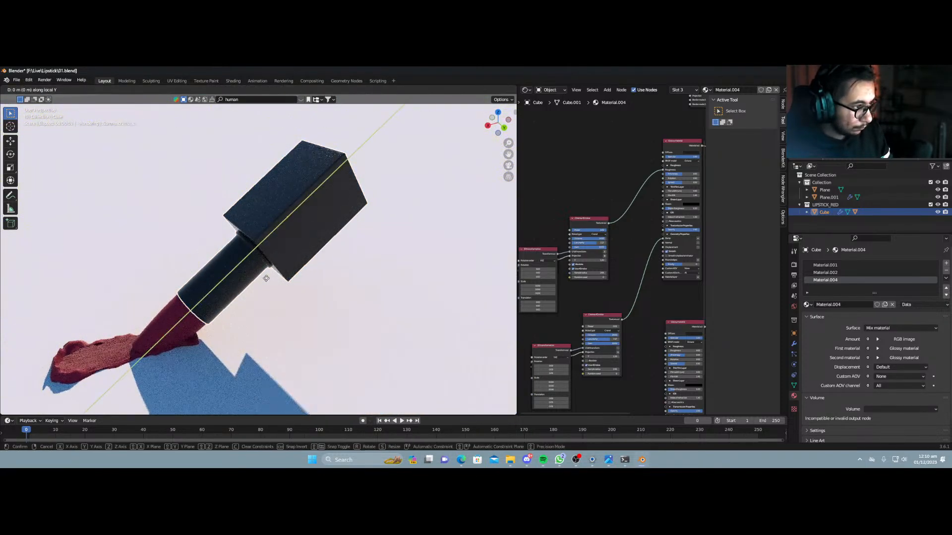
pyautogui.press('x')
pyautogui.press('x')
pyautogui.press('z')
pyautogui.press('z')
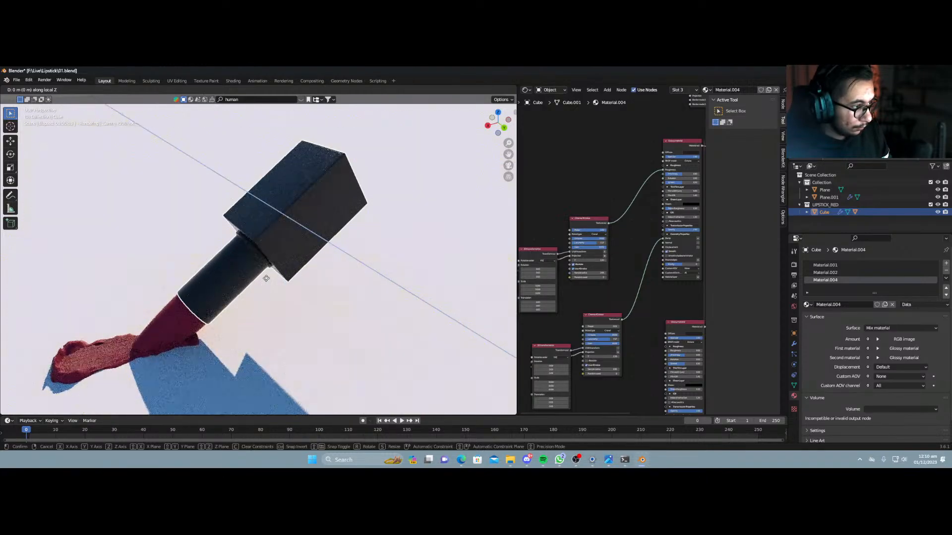
pyautogui.press('y')
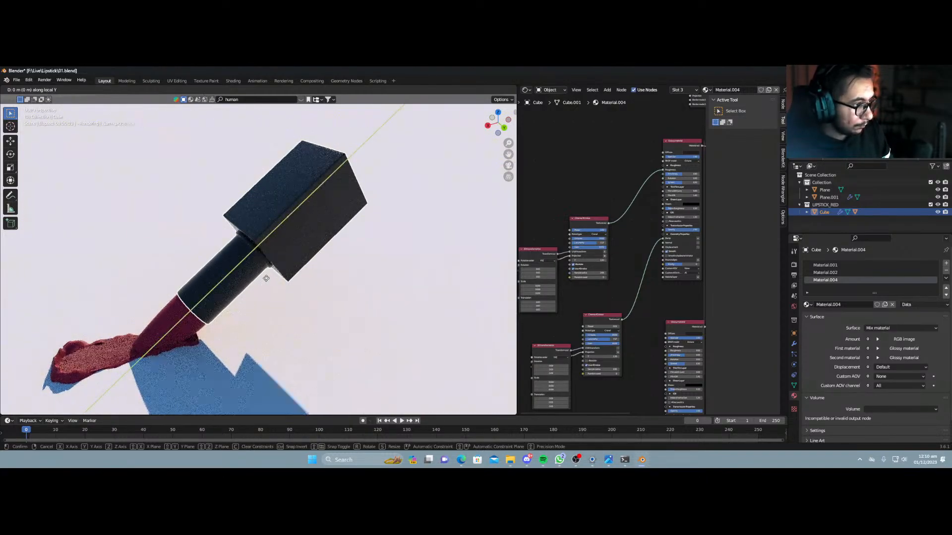
pyautogui.press('x')
pyautogui.press('x')
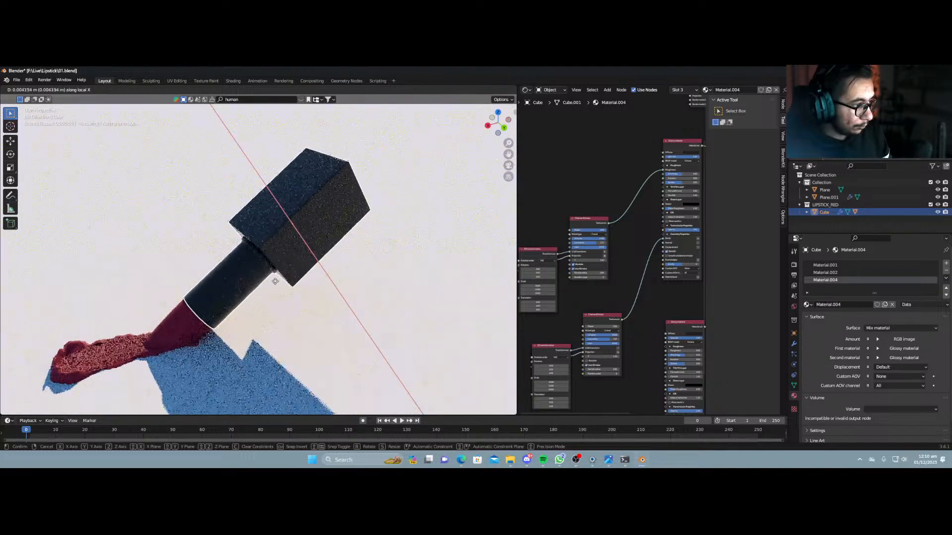
pyautogui.press('z')
pyautogui.press('z')
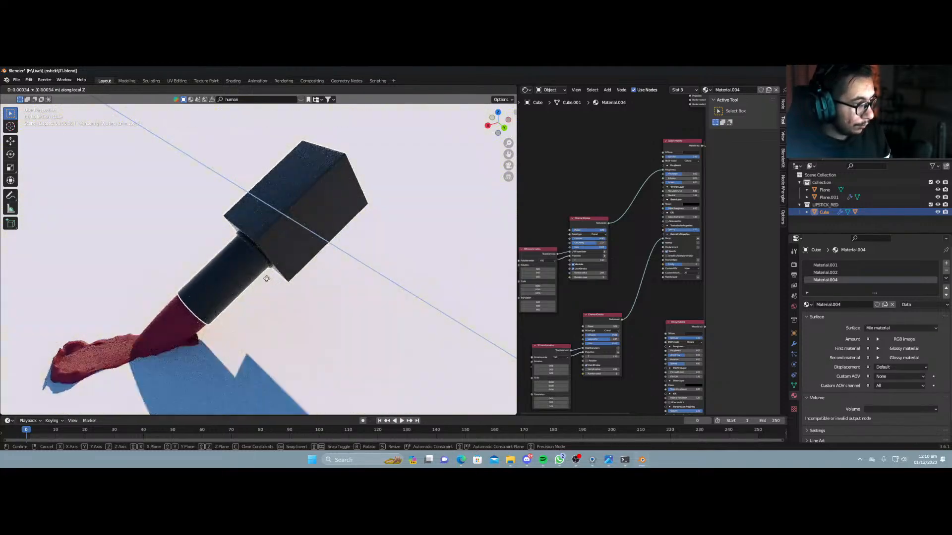
pyautogui.click(271, 279)
# Shift the lipstick about 0.004 m in the negative global X direction.
pyautogui.hotkey('shift', '`')
pyautogui.press('s')
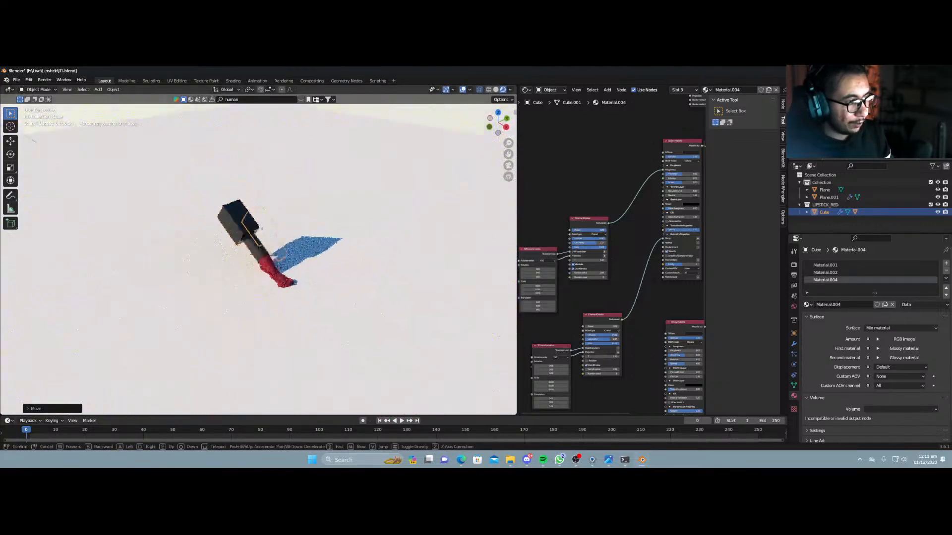
pyautogui.press('a')
pyautogui.press('w')
pyautogui.click(341, 320)
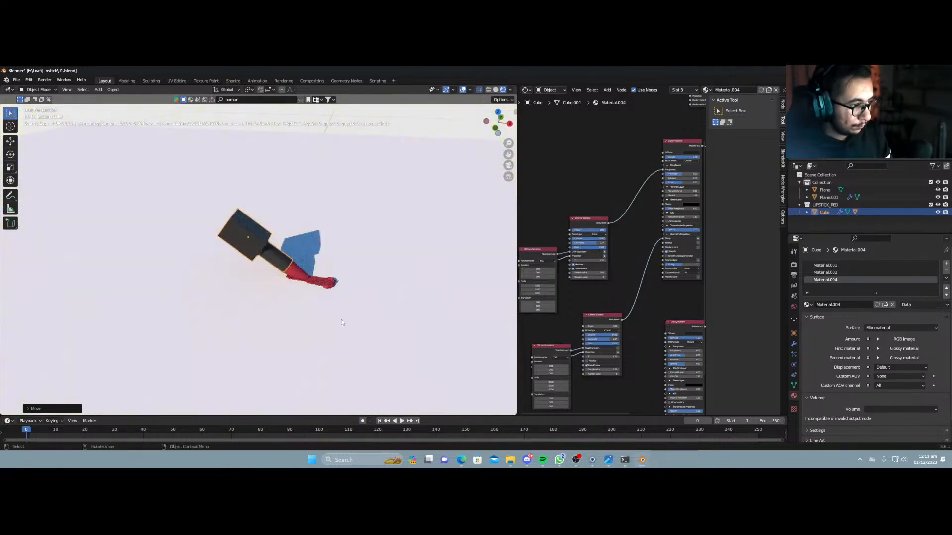
pyautogui.press('g')
pyautogui.press('x')
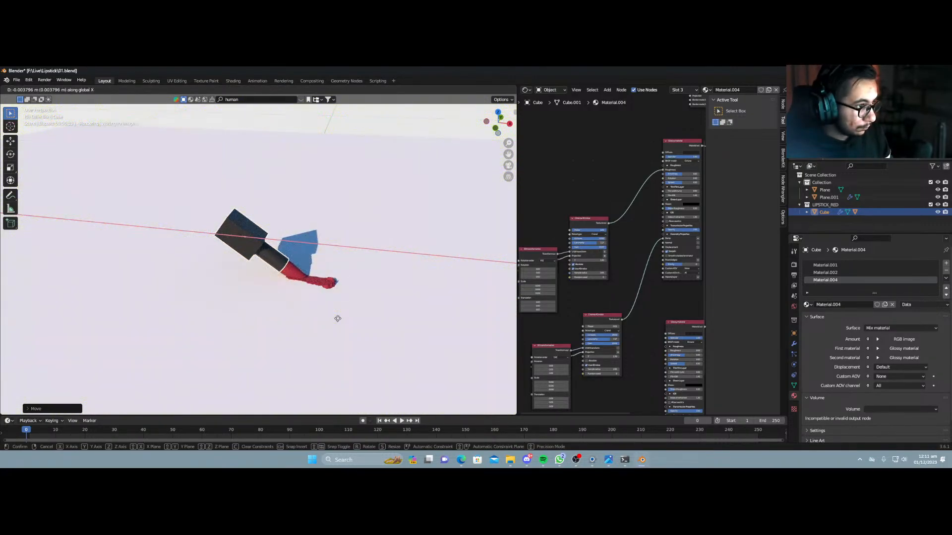
pyautogui.click(338, 318)
pyautogui.scroll(5, 307, 308)
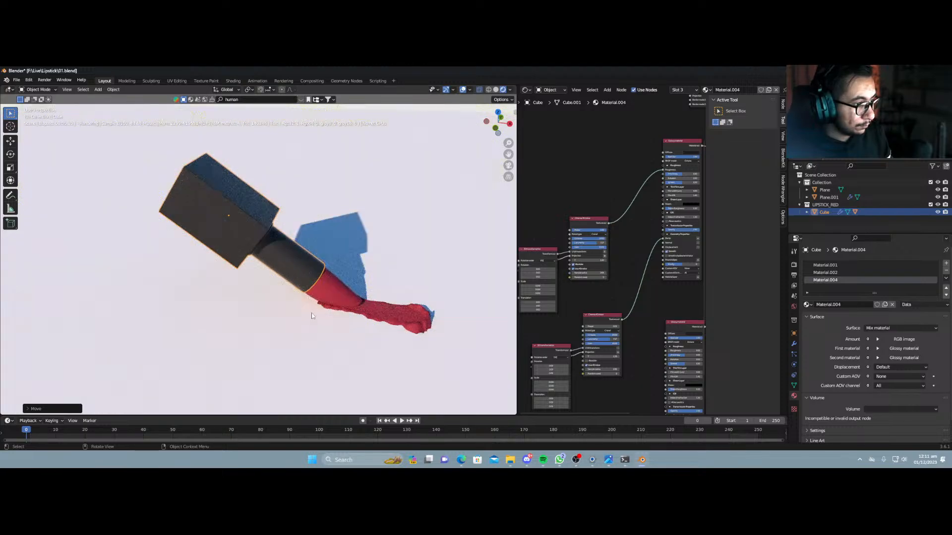
pyautogui.scroll(2, 297, 308)
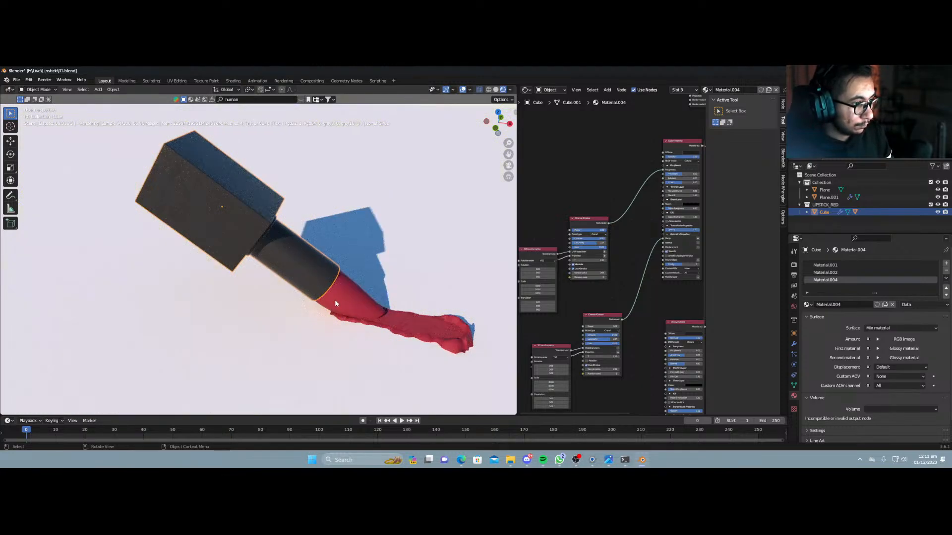
pyautogui.press('r')
pyautogui.press('z')
pyautogui.press('z')
pyautogui.press('x')
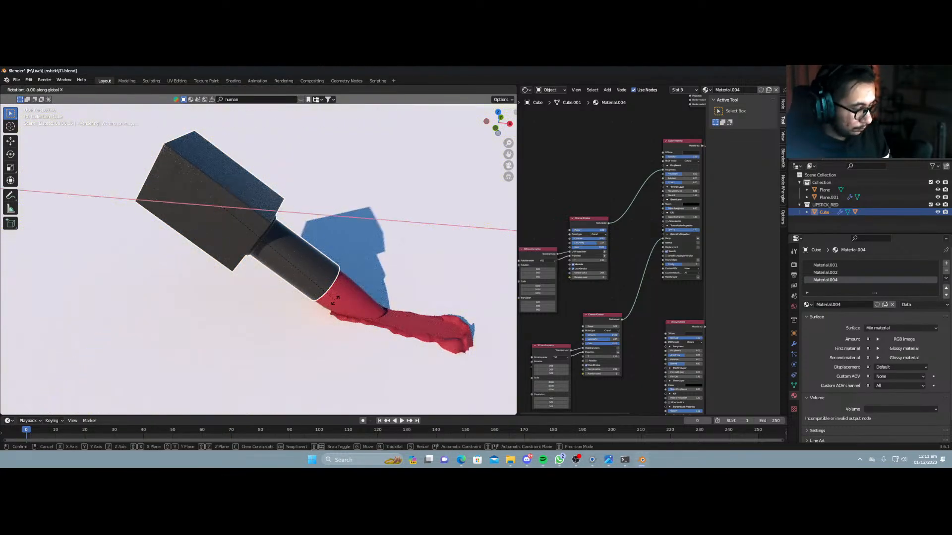
pyautogui.press('y')
pyautogui.press('y')
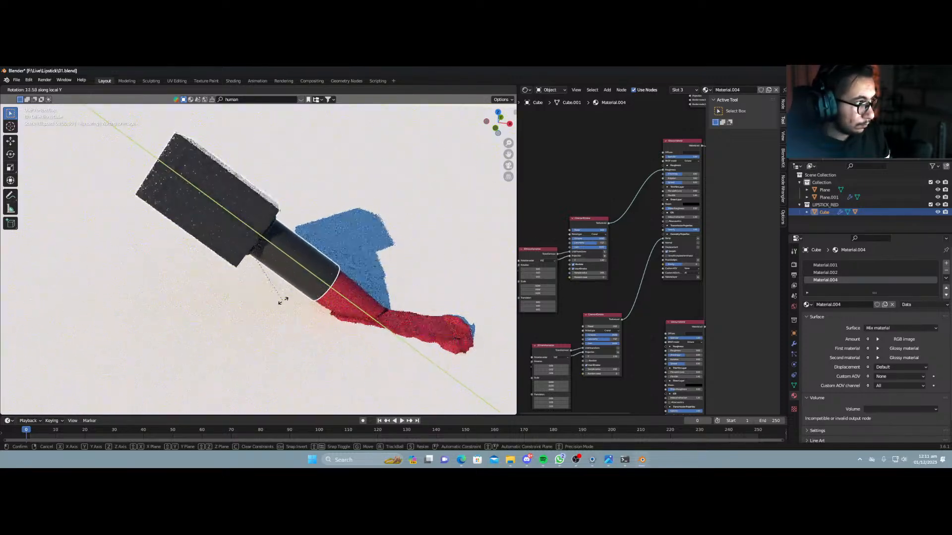
pyautogui.click(290, 296)
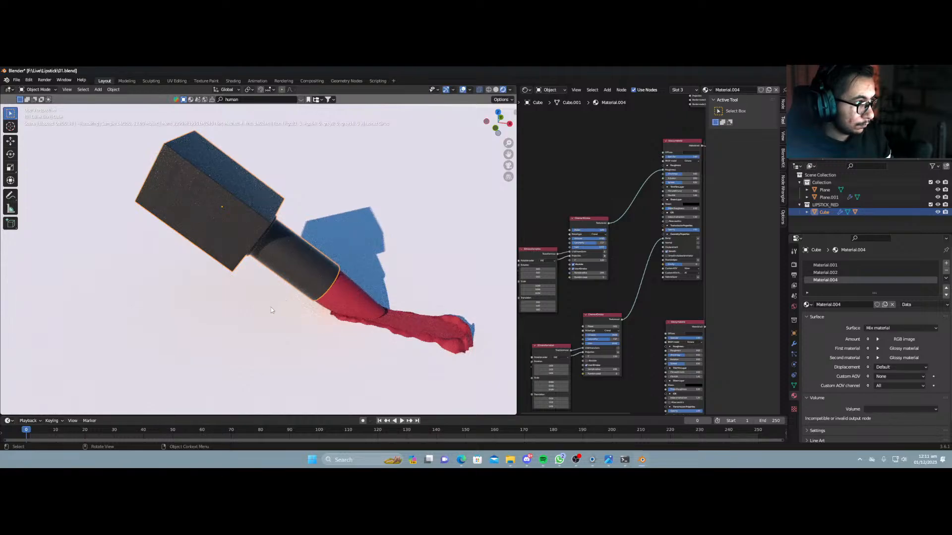
# Examine how the lipstick tip meets the smear from a low side angle and select the smear object.
pyautogui.moveTo(271, 308)
pyautogui.mouseDown(button='middle')
pyautogui.moveTo(262, 305)
pyautogui.moveTo(274, 296)
pyautogui.mouseUp(button='middle')
pyautogui.hotkey('shift', '`')
pyautogui.press('w')
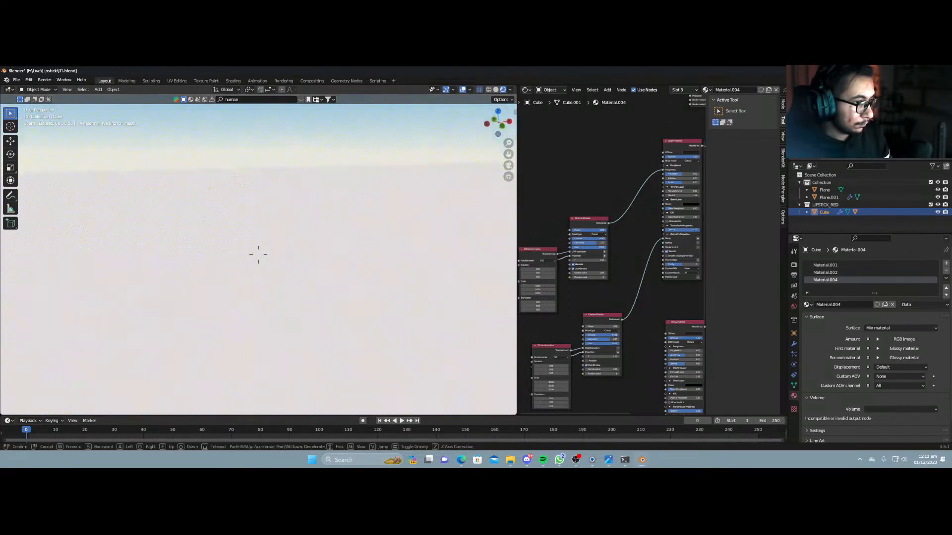
pyautogui.press('s')
pyautogui.press('w')
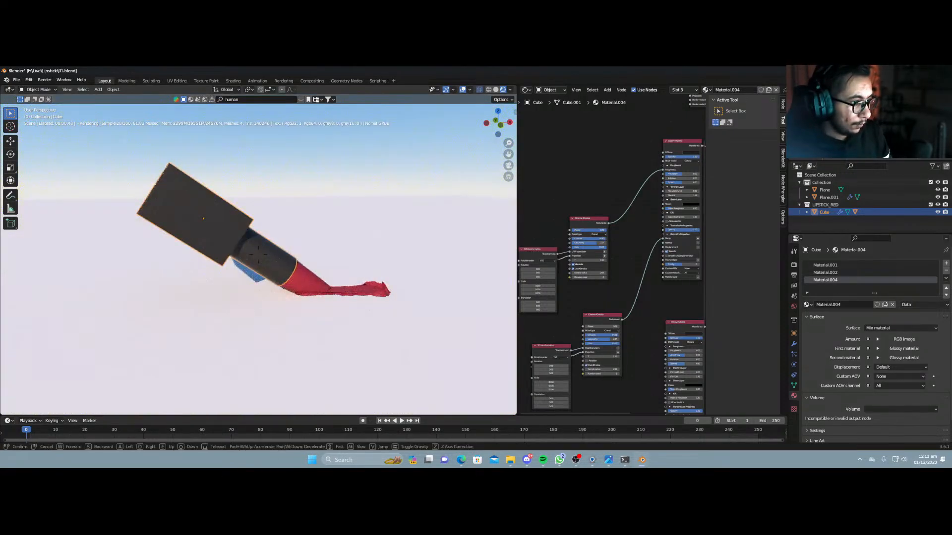
pyautogui.click(295, 311)
pyautogui.moveTo(295, 311); pyautogui.dragTo(289, 323, button='middle')
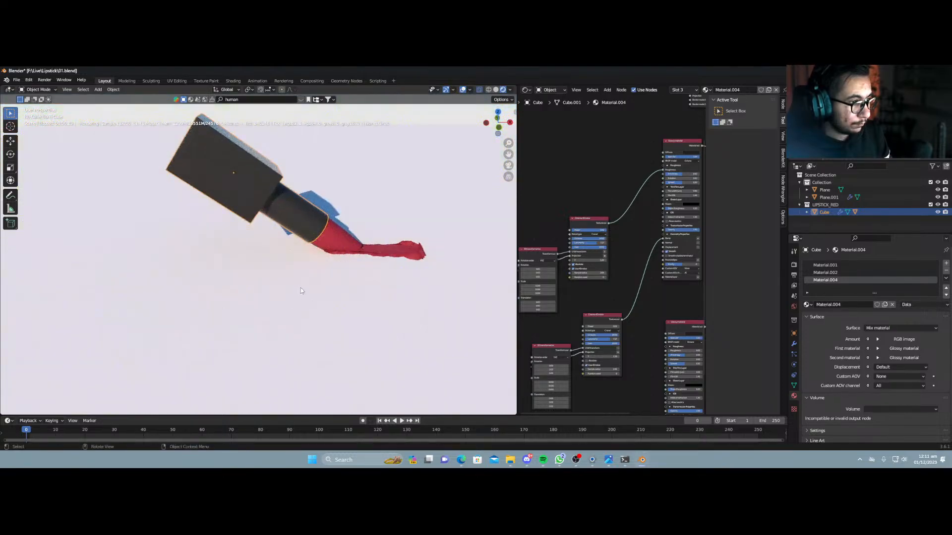
pyautogui.click(401, 246)
pyautogui.moveTo(390, 265); pyautogui.dragTo(388, 295, button='middle')
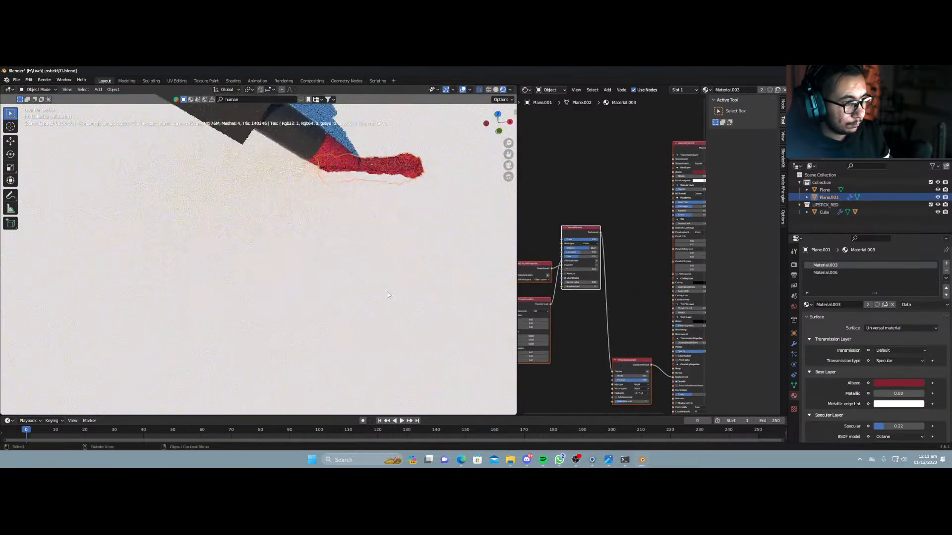
# Rotate the smear a few degrees about the vertical axis and shift it slightly in the ground plane to line up with the lipstick.
pyautogui.press('KP_7')
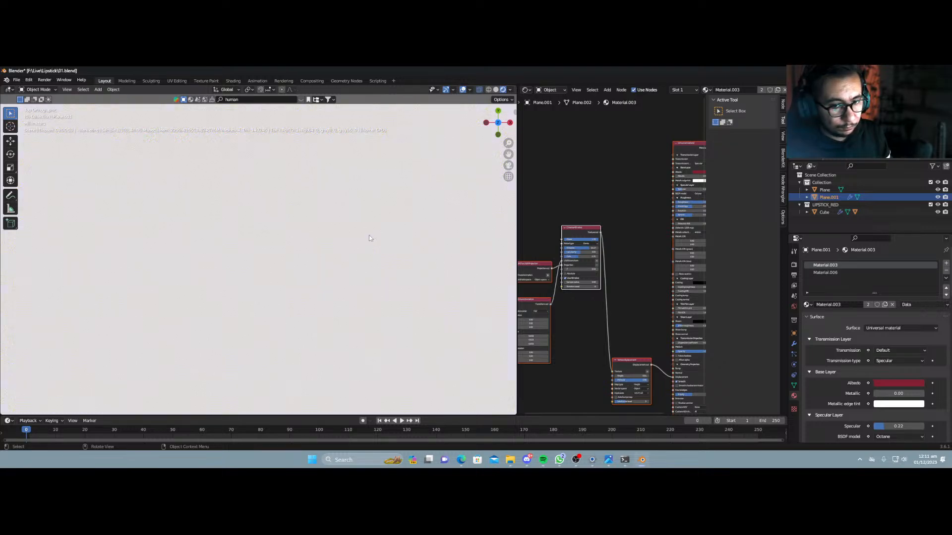
pyautogui.keyDown('shift'); pyautogui.moveTo(369, 238); pyautogui.dragTo(371, 294, button='middle'); pyautogui.keyUp('shift')
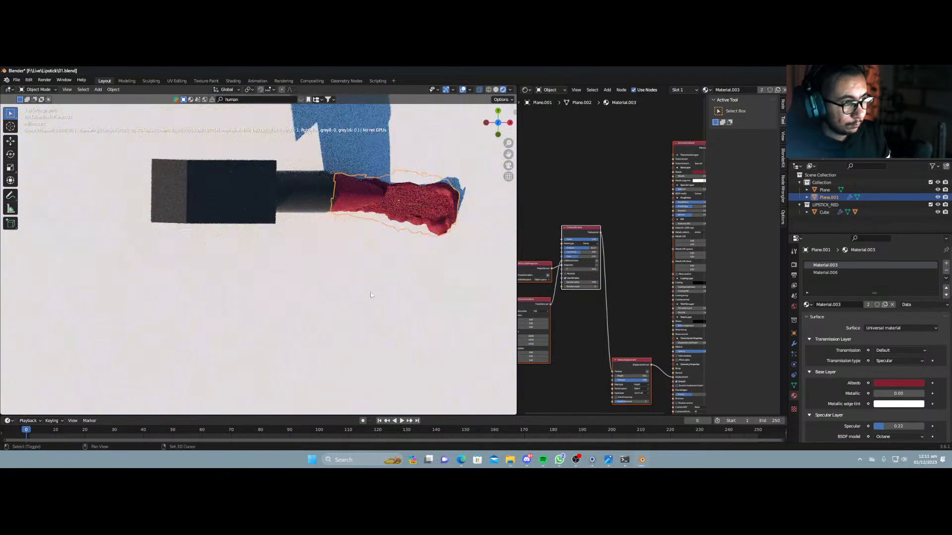
pyautogui.press('r')
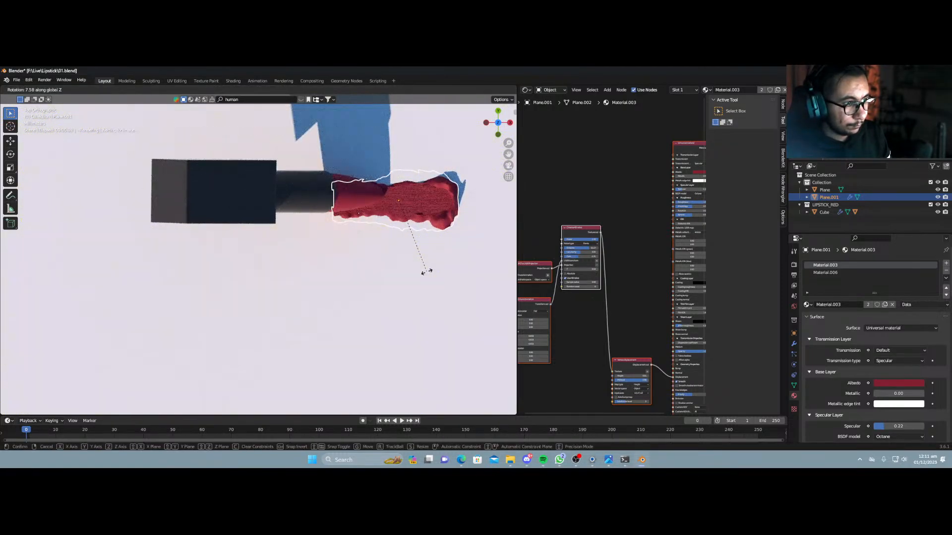
pyautogui.click(419, 260)
pyautogui.press('g')
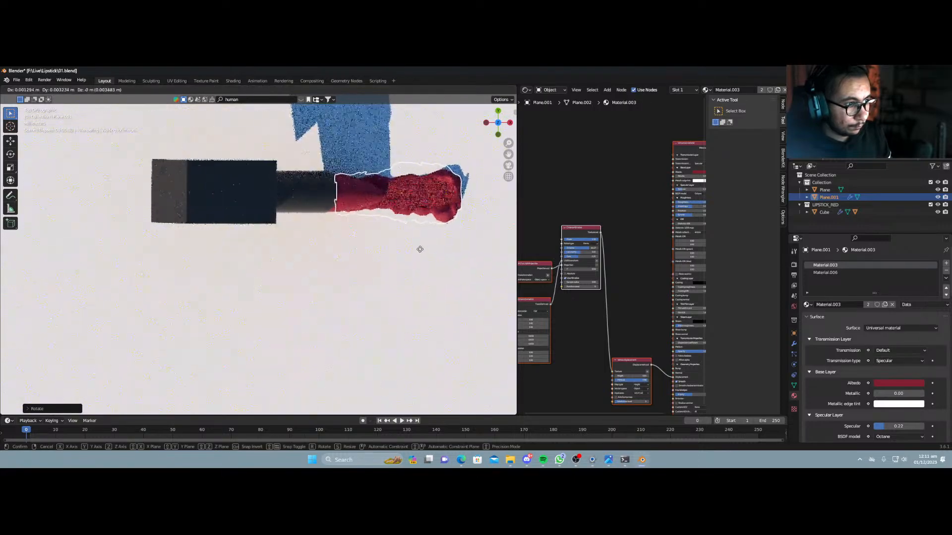
pyautogui.click(427, 250)
pyautogui.moveTo(427, 250); pyautogui.dragTo(412, 205, button='middle')
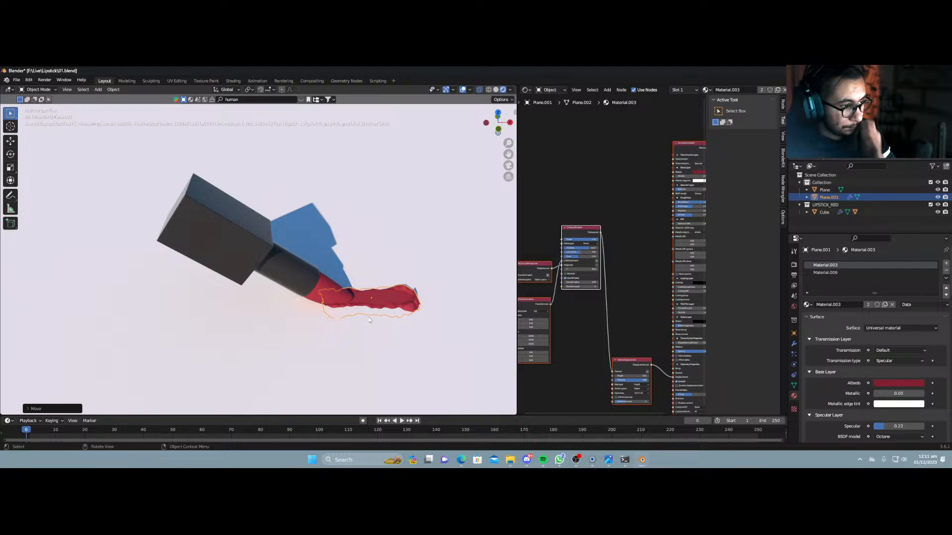
# Scale the ground plane down uniformly so it forms a smaller base around the lipstick and smear.
pyautogui.scroll(-5, 301, 332)
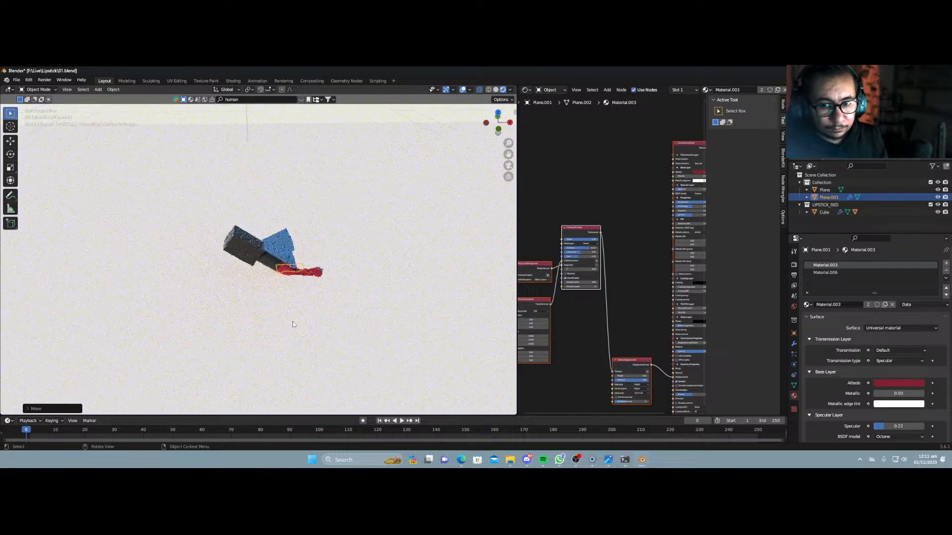
pyautogui.scroll(-3, 246, 325)
pyautogui.scroll(-1, 147, 295)
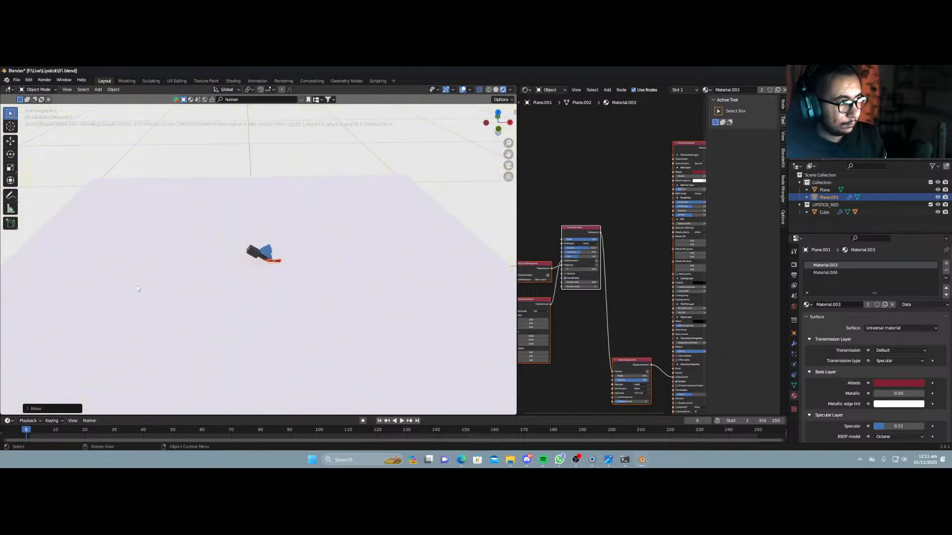
pyautogui.moveTo(143, 290); pyautogui.dragTo(234, 305, button='middle')
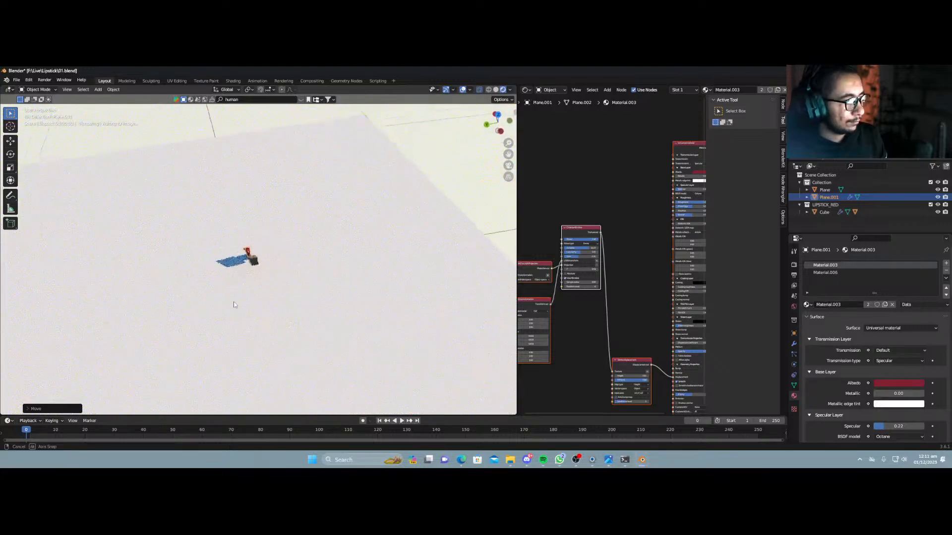
pyautogui.click(322, 328)
pyautogui.press('s')
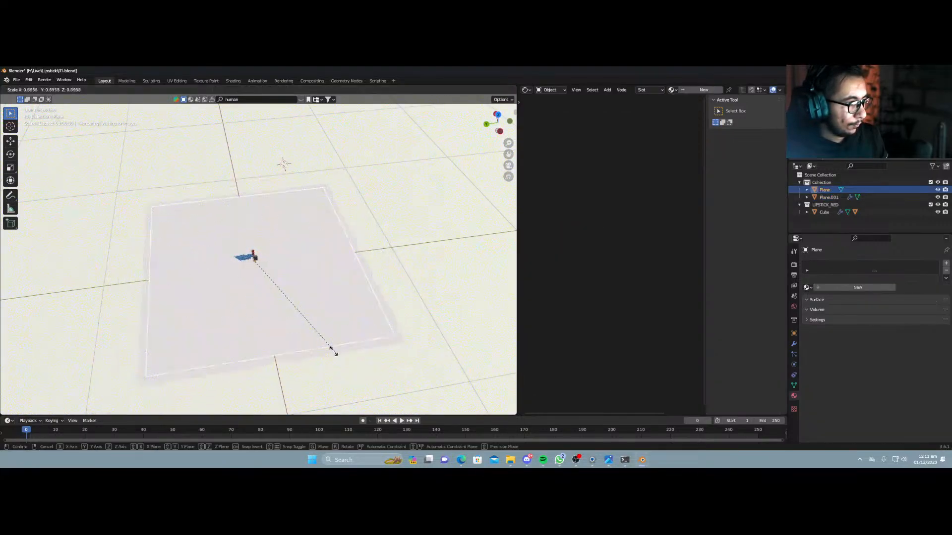
pyautogui.click(258, 283)
# Move the ground plane about 0.041 m along the global X axis.
pyautogui.scroll(3, 258, 298)
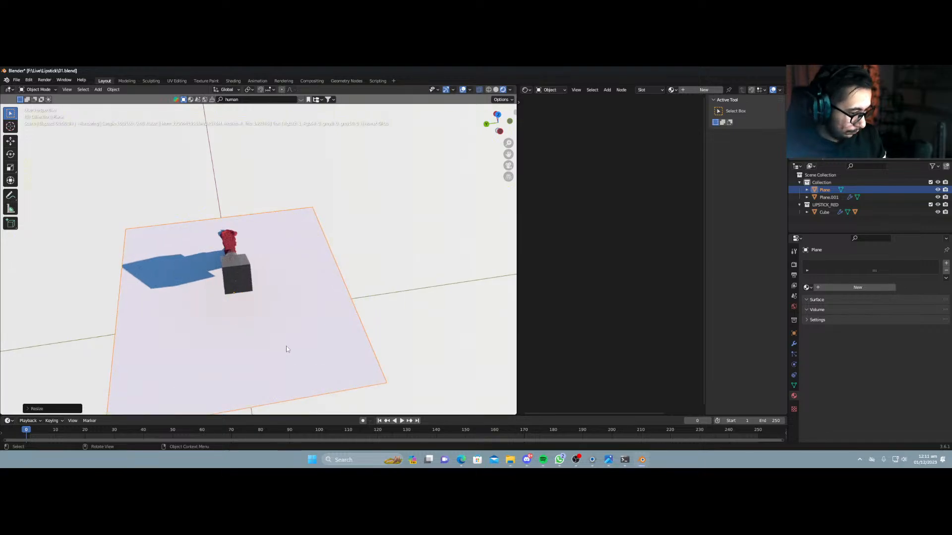
pyautogui.scroll(1, 287, 346)
pyautogui.press('g')
pyautogui.press('x')
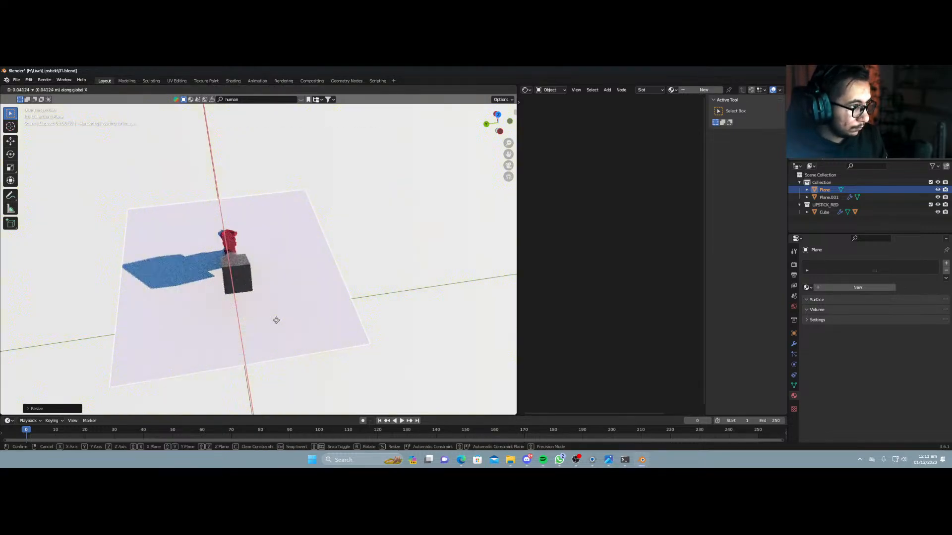
pyautogui.click(276, 320)
pyautogui.moveTo(276, 320); pyautogui.dragTo(109, 317, button='middle')
pyautogui.scroll(-1, 384, 300)
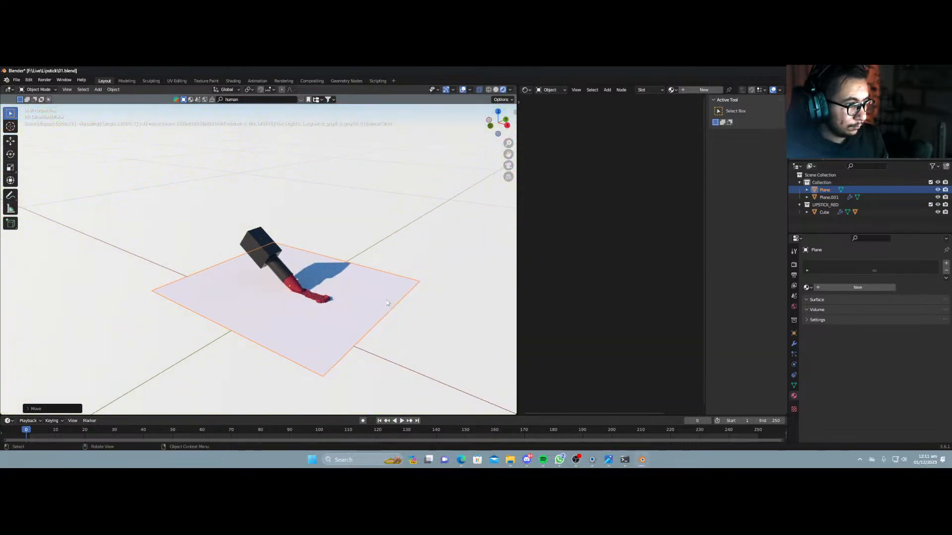
# Extrude the ground plane's back edge upward along Z into a wall and bevel the corner edge into a multi-segment curve.
pyautogui.press('Tab')
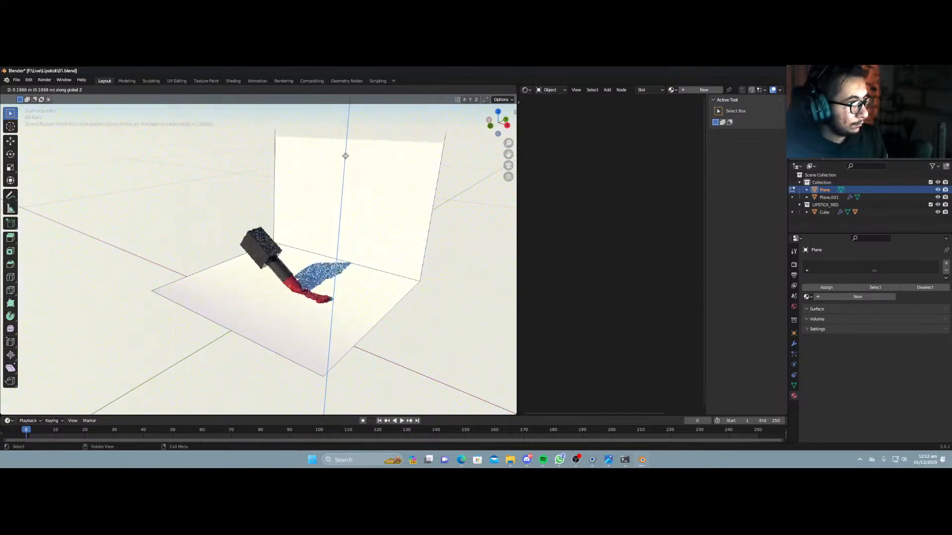
pyautogui.click(342, 137)
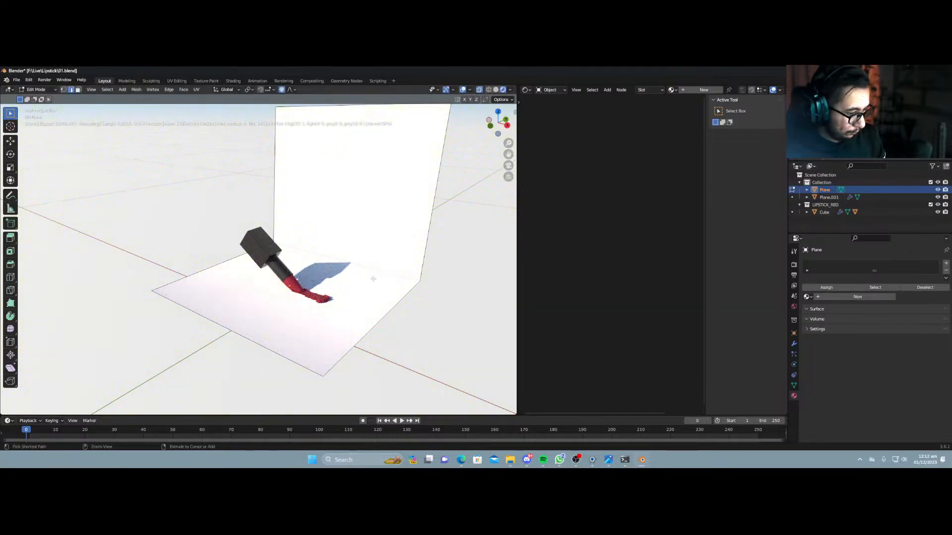
pyautogui.hotkey('ctrl', 'b')
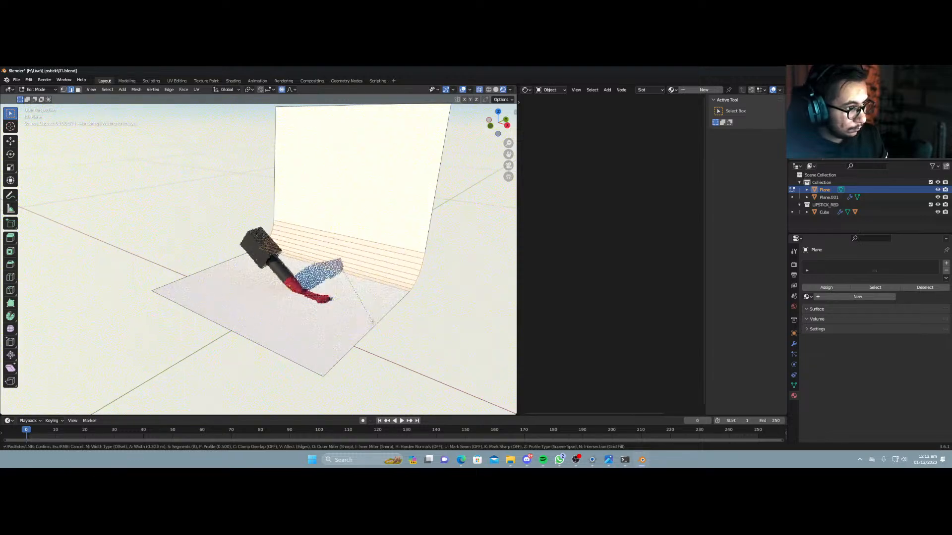
pyautogui.click(375, 326)
pyautogui.press('Tab')
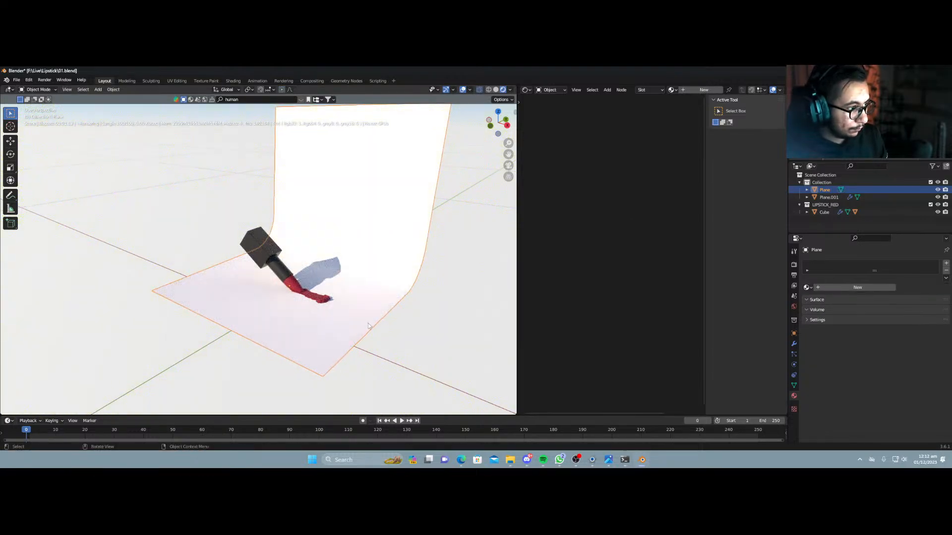
# Enlarge the curved backdrop by scaling it along the global Y and X axes and uniformly.
pyautogui.press('s')
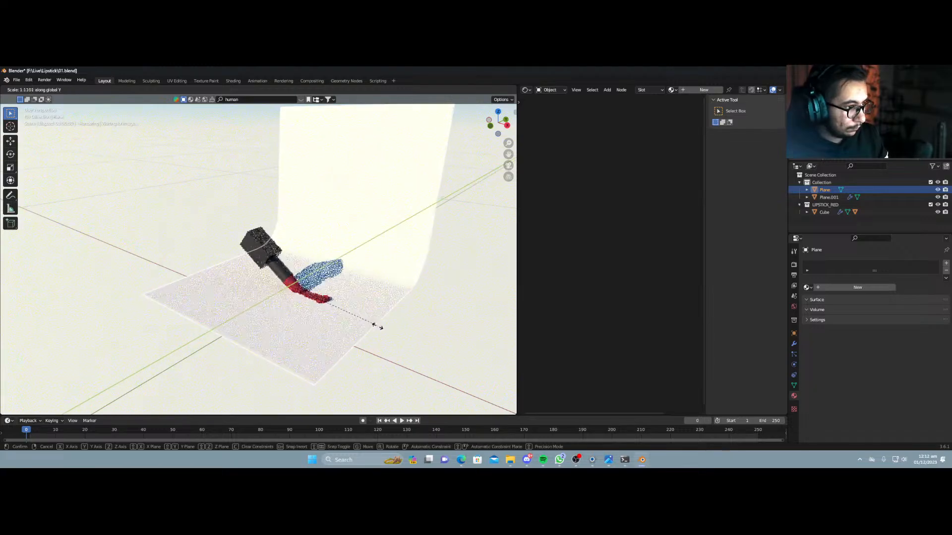
pyautogui.click(378, 353)
pyautogui.press('x')
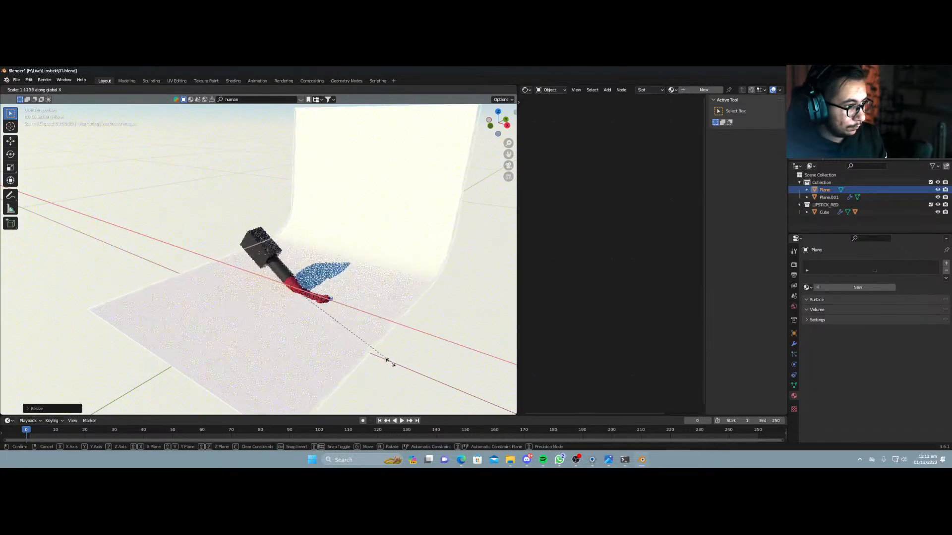
pyautogui.click(470, 115)
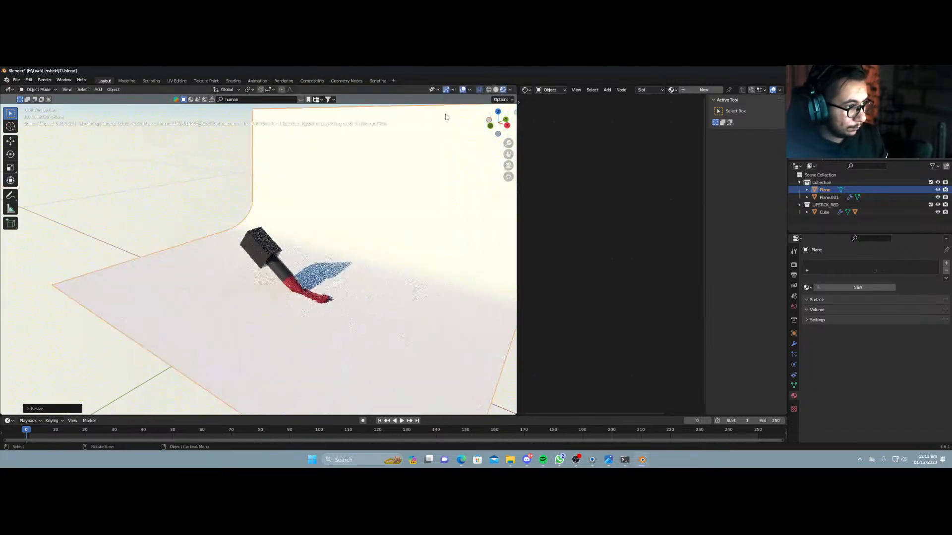
pyautogui.press('s')
pyautogui.press('x')
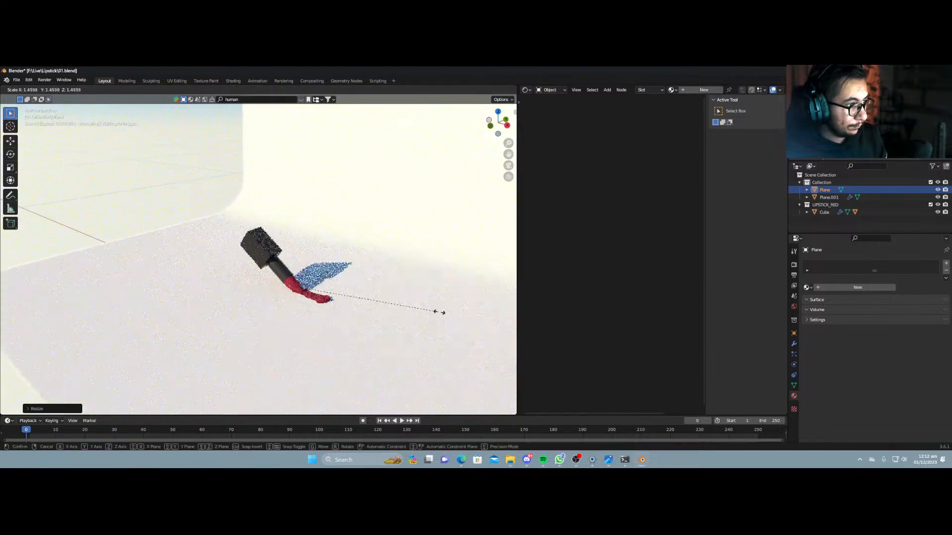
pyautogui.click(401, 305)
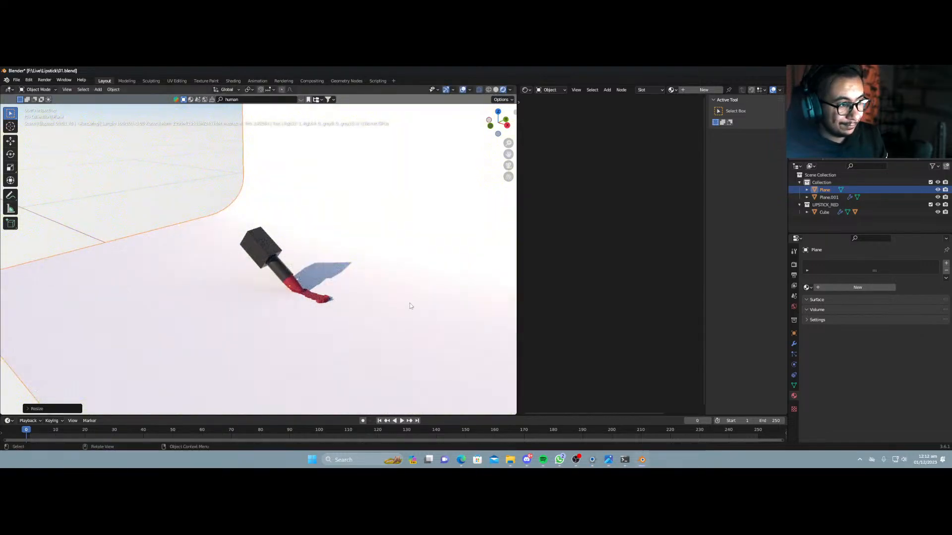
# Switch the shader editor from object materials to the World node tree.
pyautogui.click(526, 89)
pyautogui.click(545, 90)
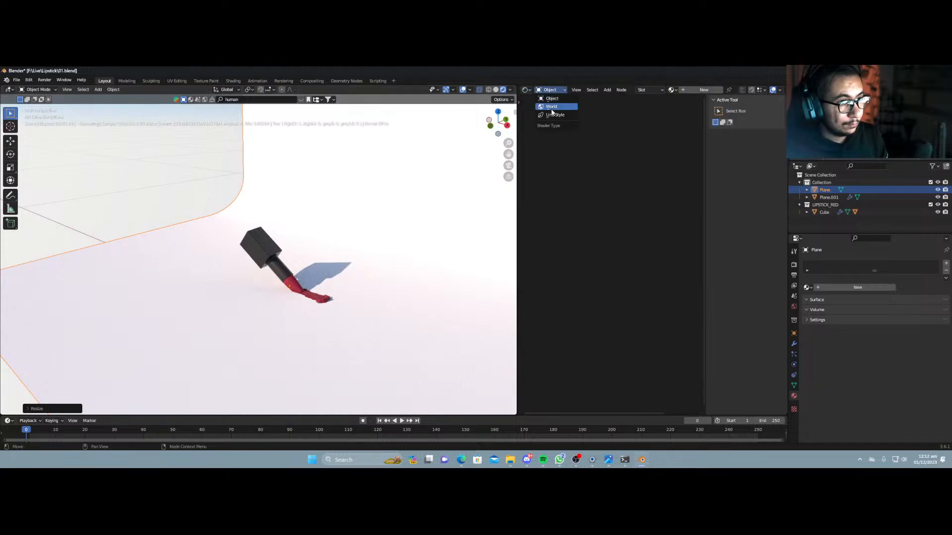
pyautogui.click(551, 110)
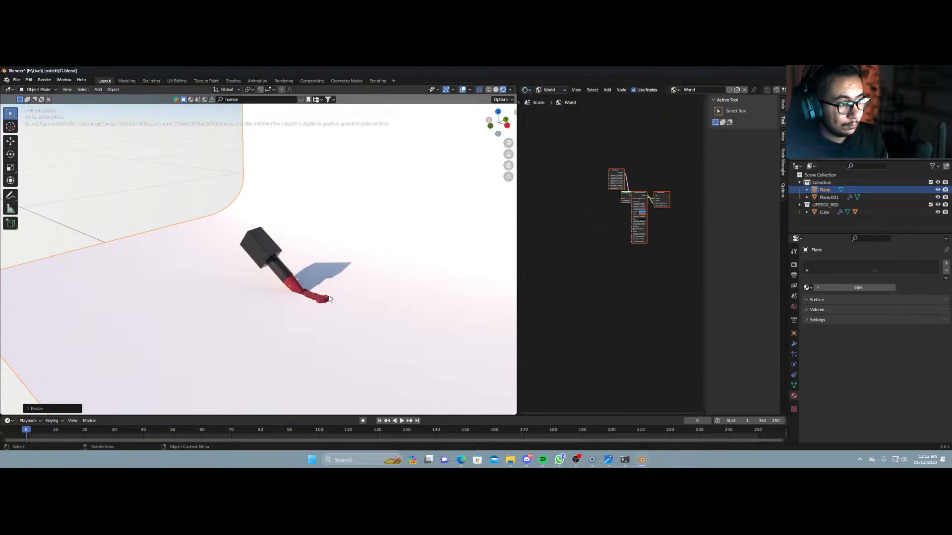
# Select the smear and adjust its height slightly along the global Z axis against the backdrop floor.
pyautogui.scroll(8, 329, 299)
pyautogui.moveTo(278, 291); pyautogui.dragTo(314, 263, button='middle')
pyautogui.moveTo(316, 312); pyautogui.dragTo(384, 318, button='middle')
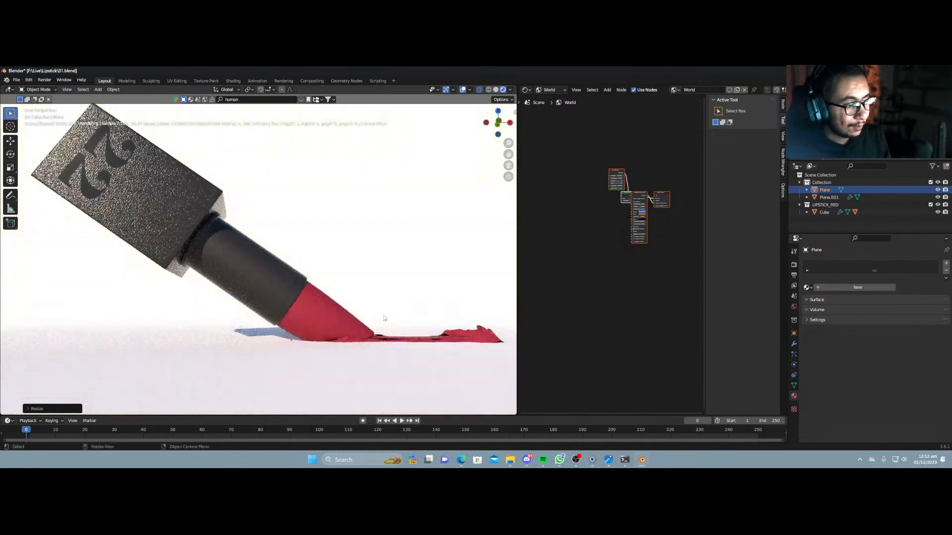
pyautogui.click(472, 341)
pyautogui.press('g')
pyautogui.press('z')
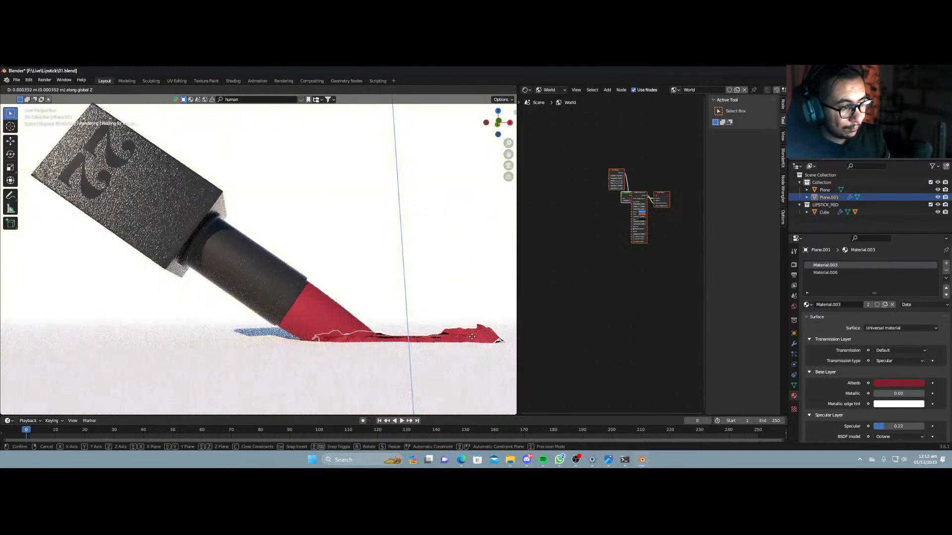
pyautogui.click(449, 351)
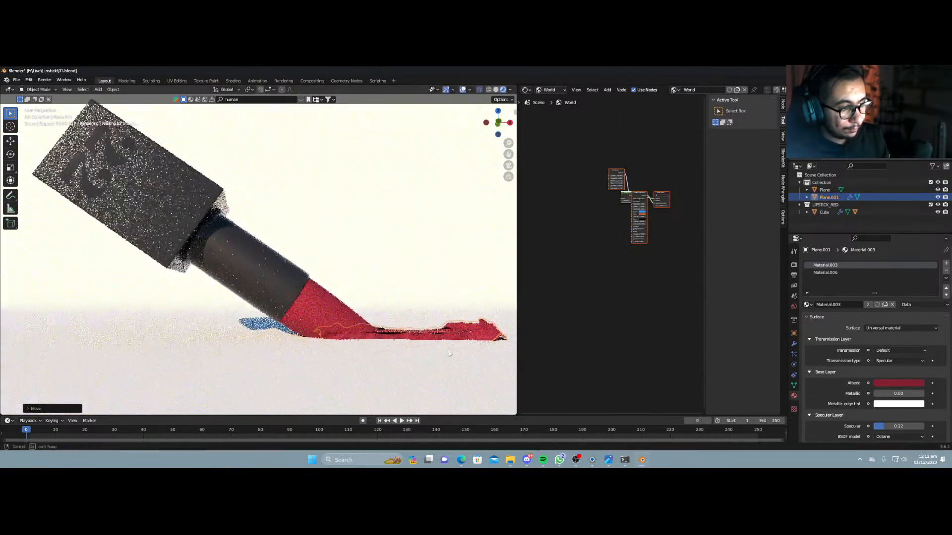
# Save the file and select the smear's linked inner plane in Edit Mode.
pyautogui.scroll(3, 449, 354)
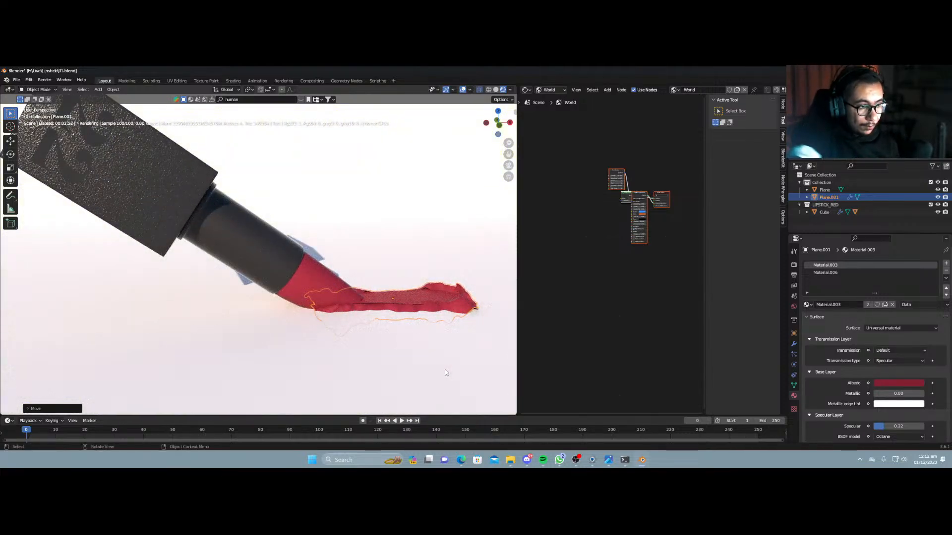
pyautogui.moveTo(397, 298); pyautogui.dragTo(411, 325, button='middle')
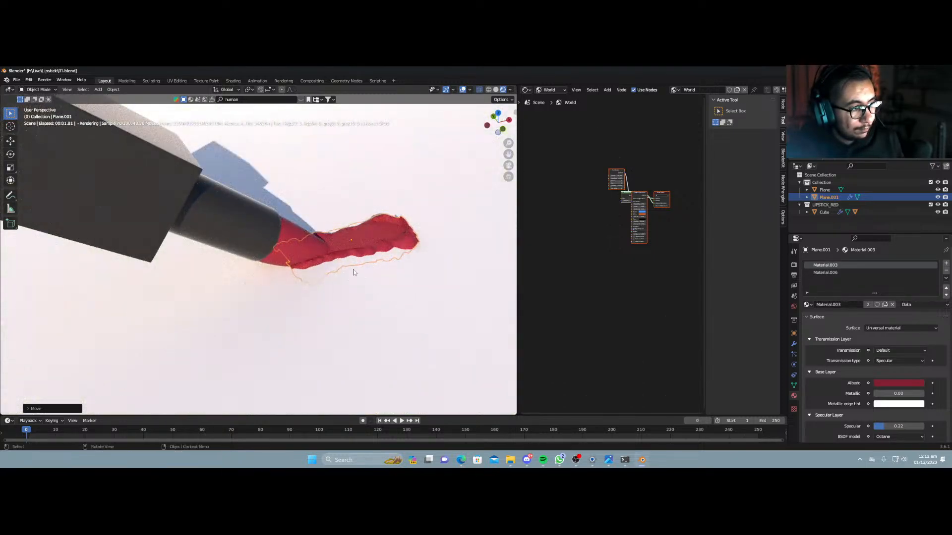
pyautogui.scroll(-1, 350, 274)
pyautogui.moveTo(346, 268); pyautogui.dragTo(351, 222, button='middle')
pyautogui.moveTo(452, 329)
pyautogui.keyDown('shift'); pyautogui.mouseDown(button='middle')
pyautogui.moveTo(410, 343)
pyautogui.moveTo(350, 291)
pyautogui.mouseUp(button='middle'); pyautogui.keyUp('shift')
pyautogui.press('Tab')
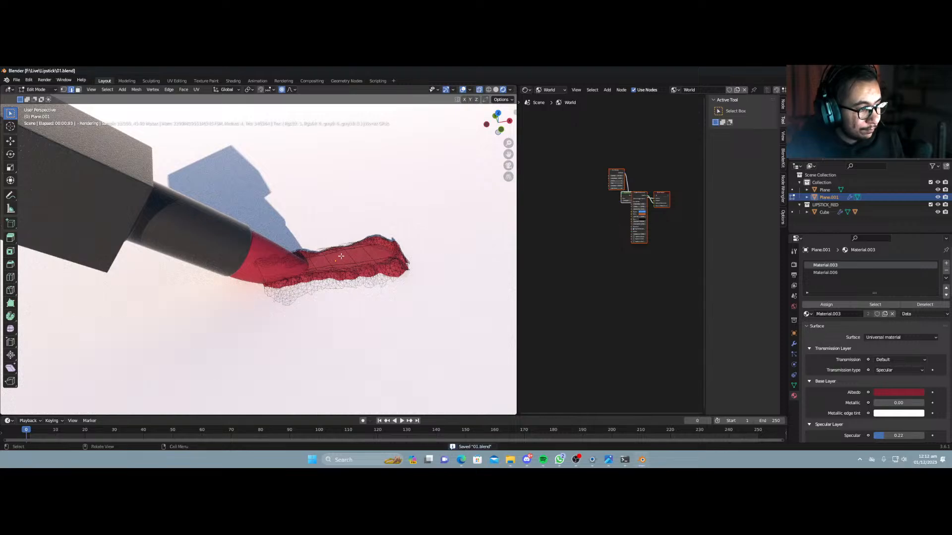
pyautogui.press('l')
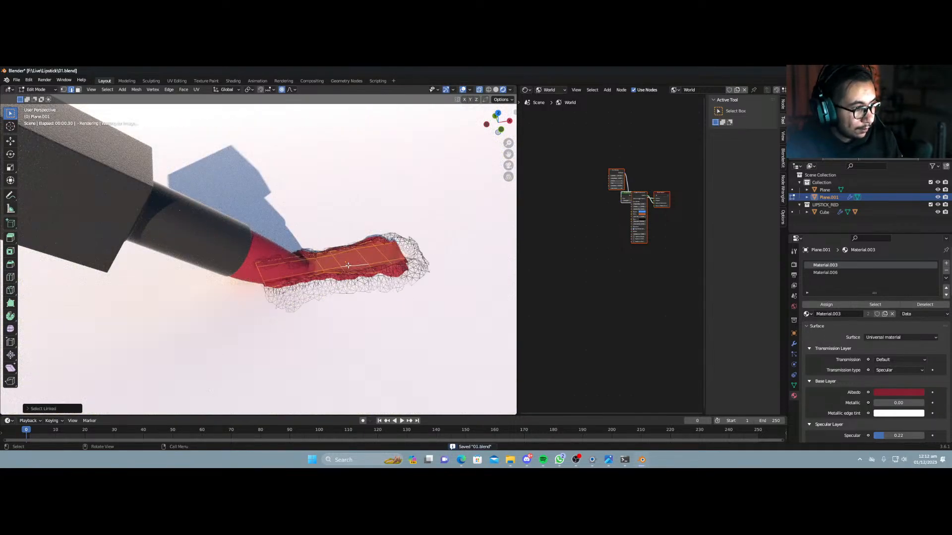
pyautogui.scroll(3, 385, 295)
pyautogui.scroll(2, 386, 295)
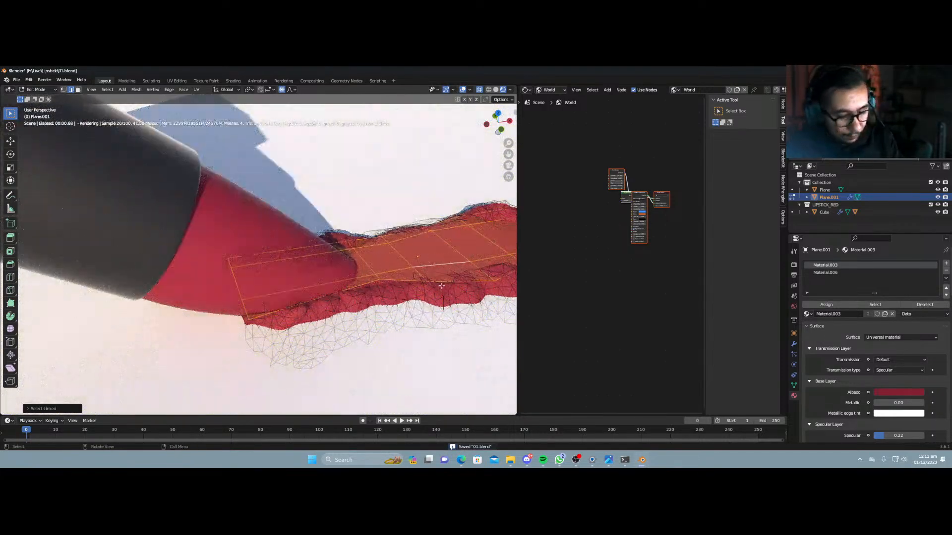
pyautogui.press('KP_1')
pyautogui.scroll(-5, 405, 291)
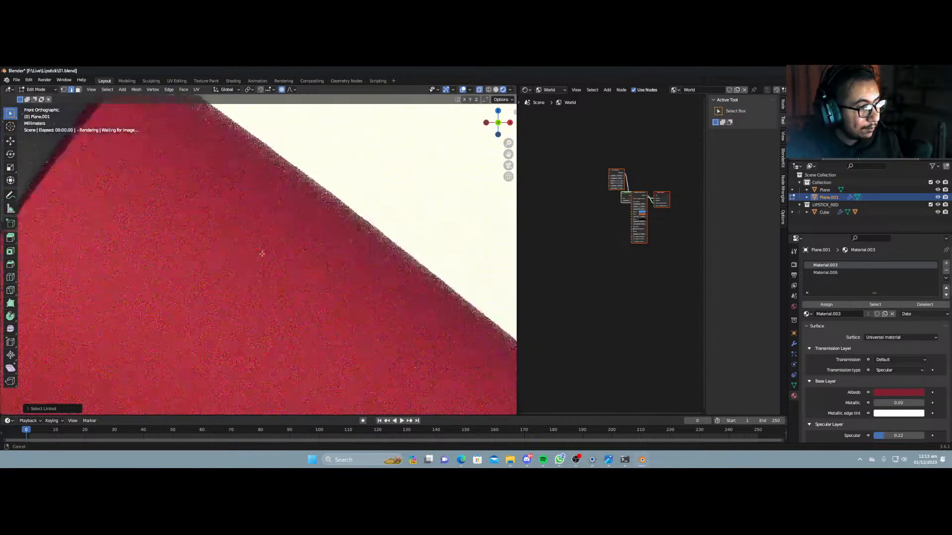
pyautogui.scroll(-3, 380, 271)
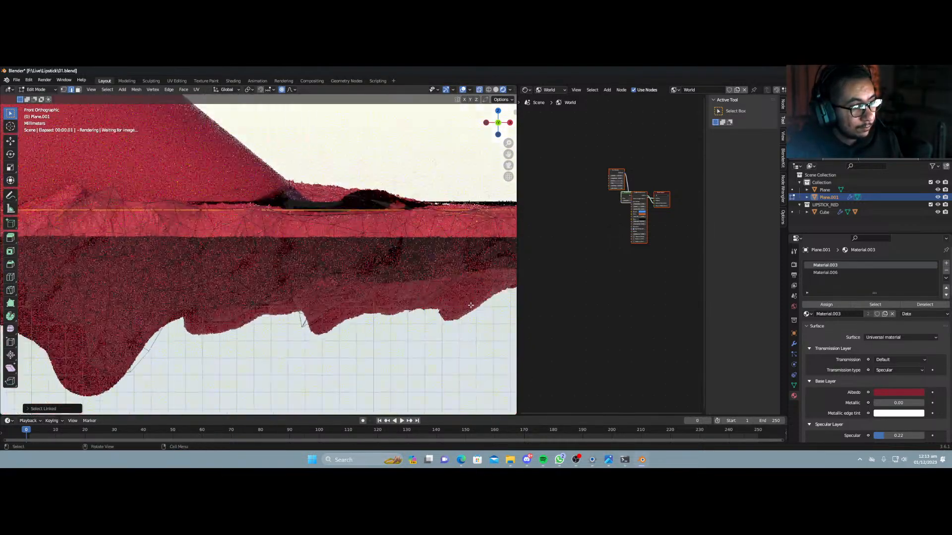
pyautogui.press('g')
pyautogui.press('z')
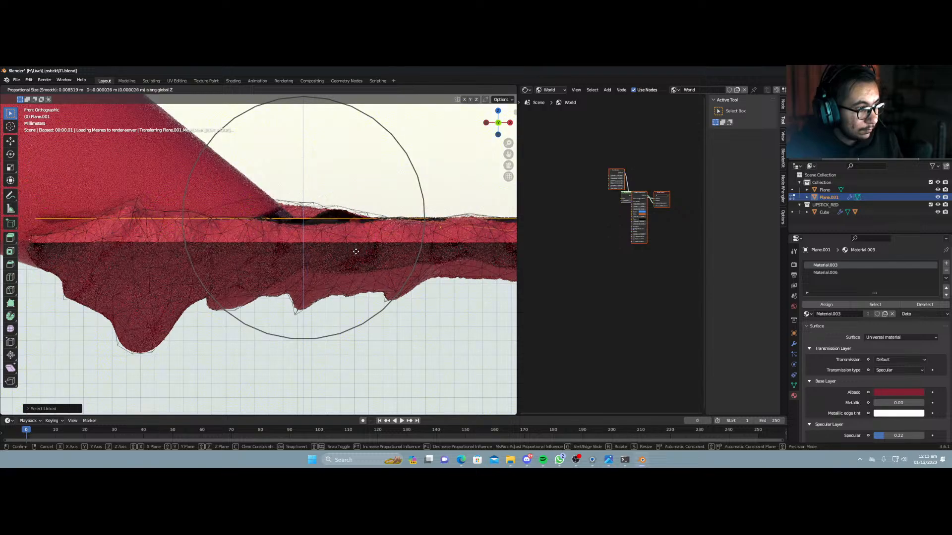
pyautogui.rightClick(356, 255)
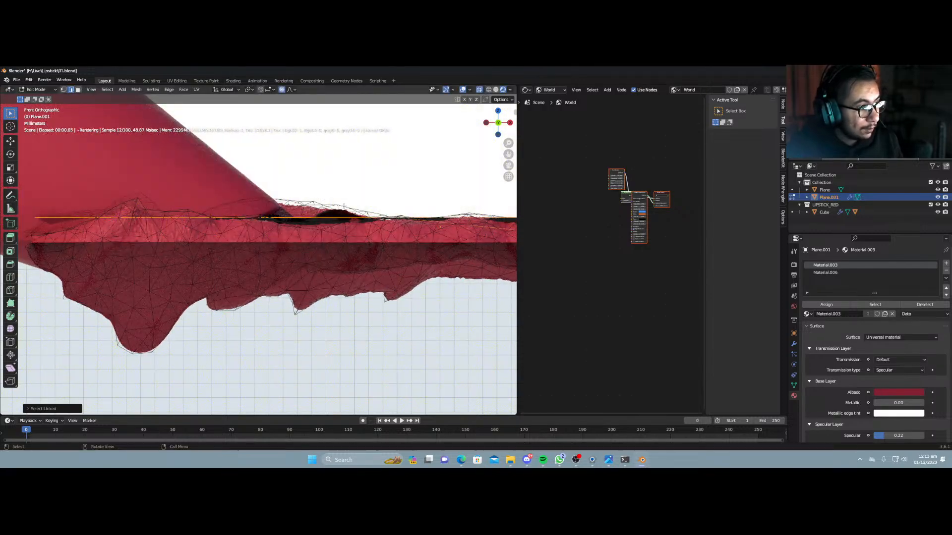
# Move the selected inner plane slightly along the global Z axis and return to Object Mode.
pyautogui.press('g')
pyautogui.press('z')
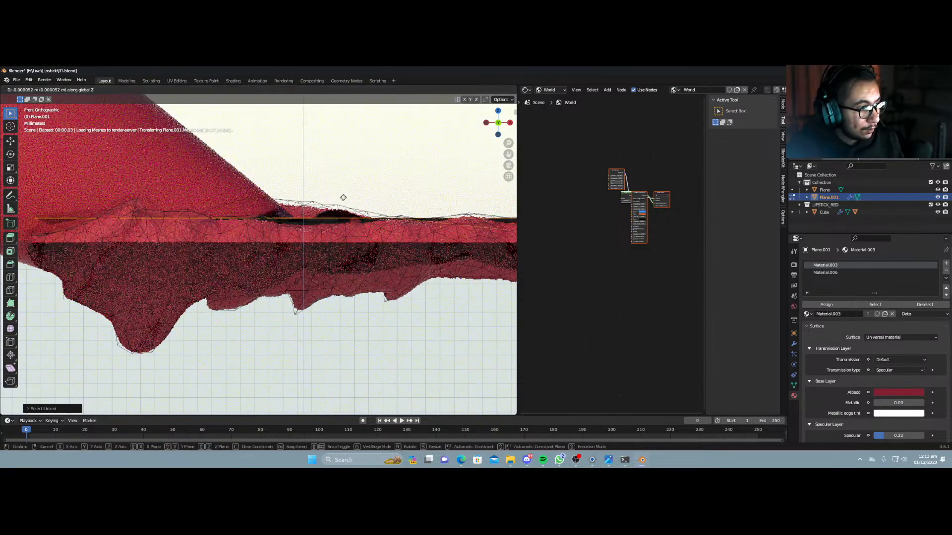
pyautogui.click(344, 206)
pyautogui.press('Tab')
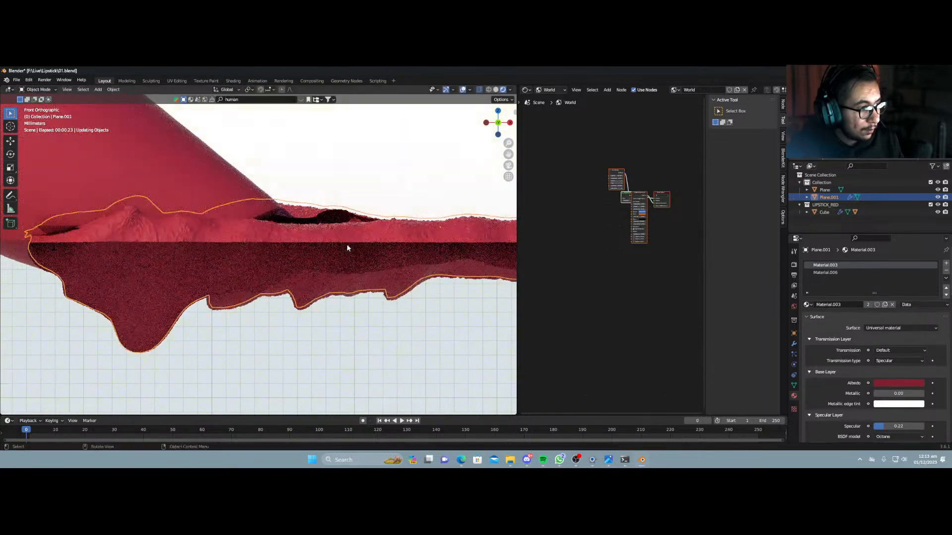
pyautogui.moveTo(347, 244)
pyautogui.mouseDown(button='middle')
pyautogui.moveTo(347, 268)
pyautogui.moveTo(339, 237)
pyautogui.mouseUp(button='middle')
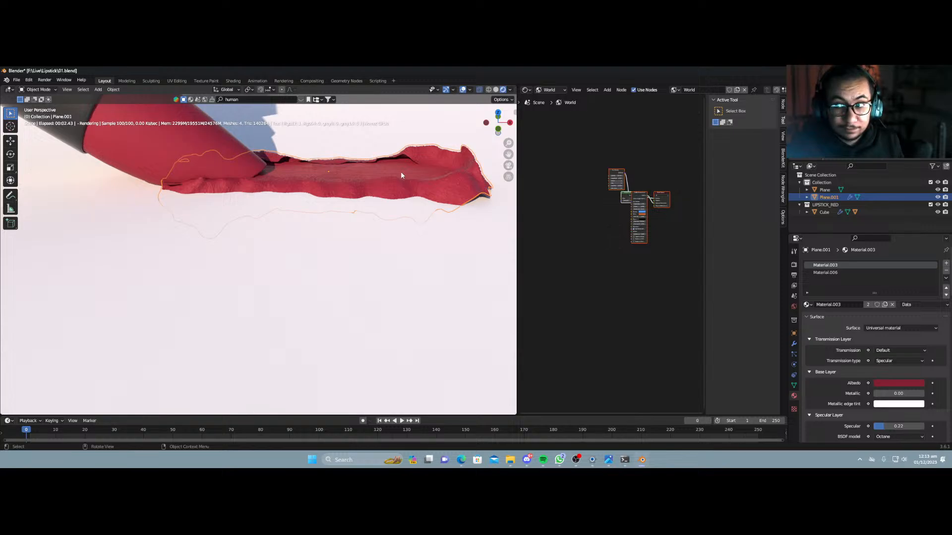
pyautogui.moveTo(403, 155); pyautogui.dragTo(279, 258, button='middle')
pyautogui.scroll(-4, 378, 228)
pyautogui.scroll(3, 336, 275)
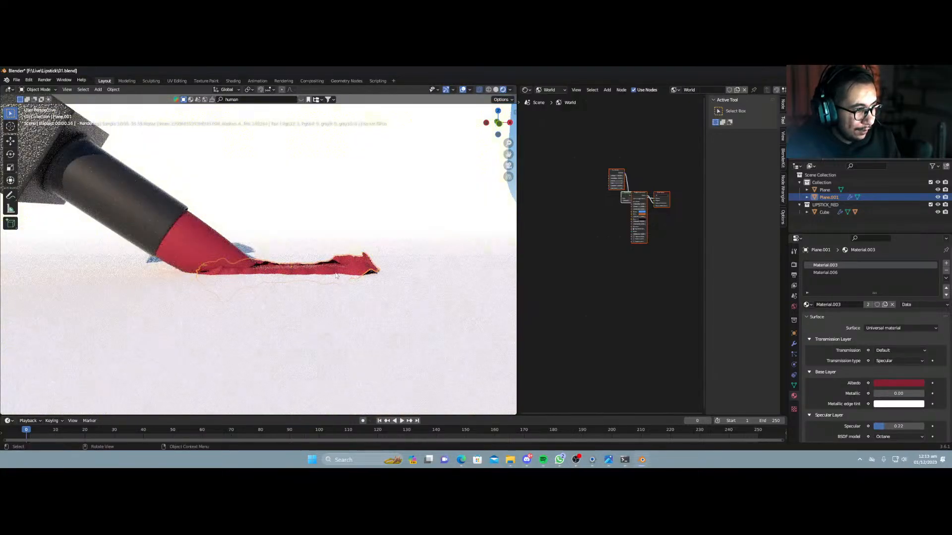
# Scale the whole smear to about 1.5 times its height along the global Z axis.
pyautogui.press('s')
pyautogui.press('z')
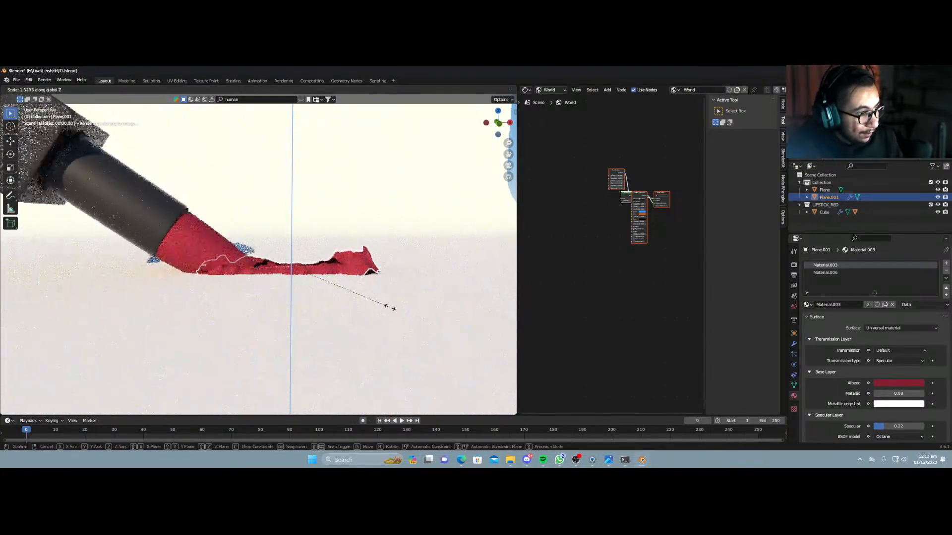
pyautogui.click(385, 305)
pyautogui.press('g')
pyautogui.press('z')
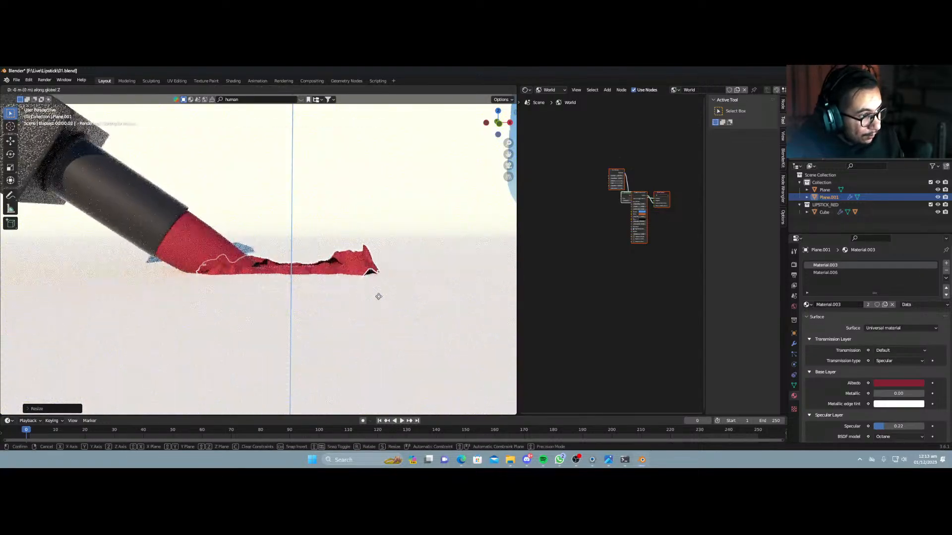
pyautogui.press('Escape')
# Turn on proportional editing and pull the raised lower edge of the smear down toward the backdrop floor.
pyautogui.press('Tab')
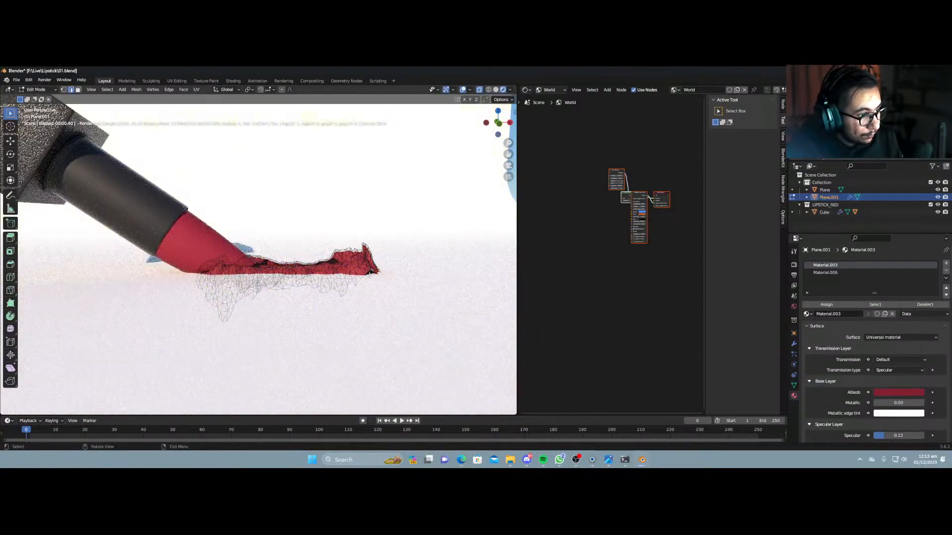
pyautogui.moveTo(370, 272); pyautogui.dragTo(385, 294, button='middle')
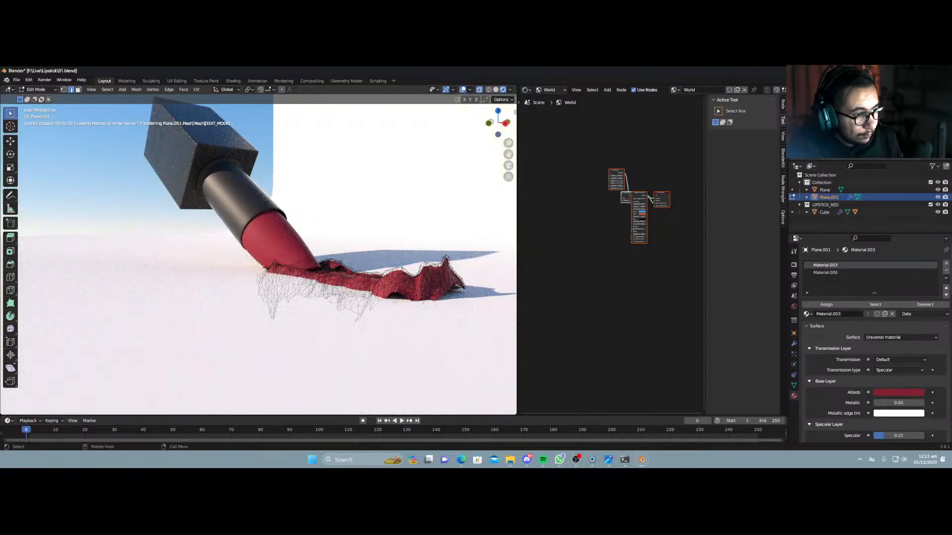
pyautogui.press('g')
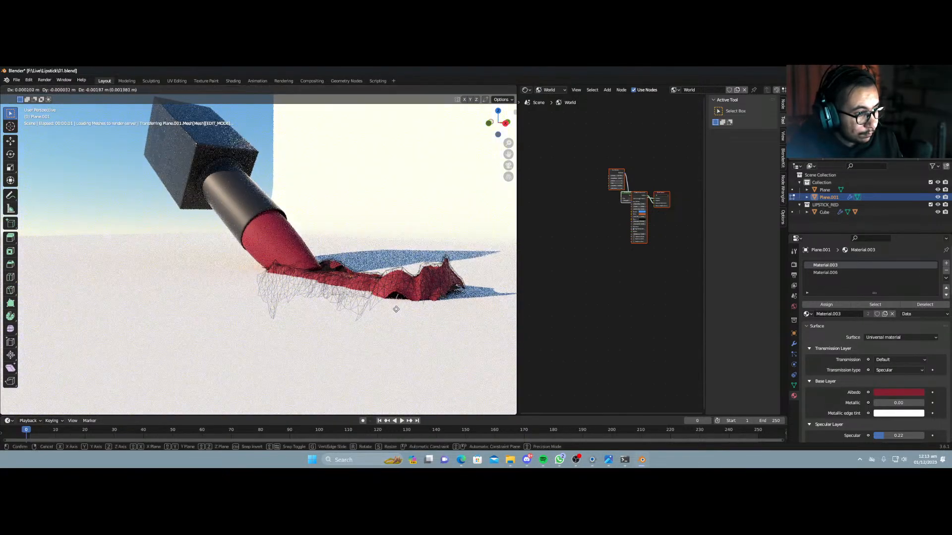
pyautogui.rightClick(394, 313)
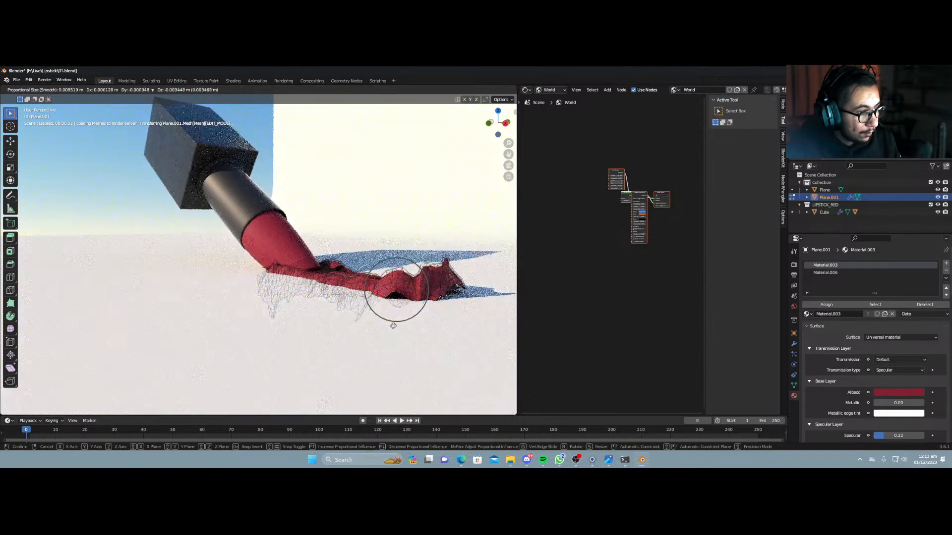
pyautogui.click(393, 335)
pyautogui.press('Tab')
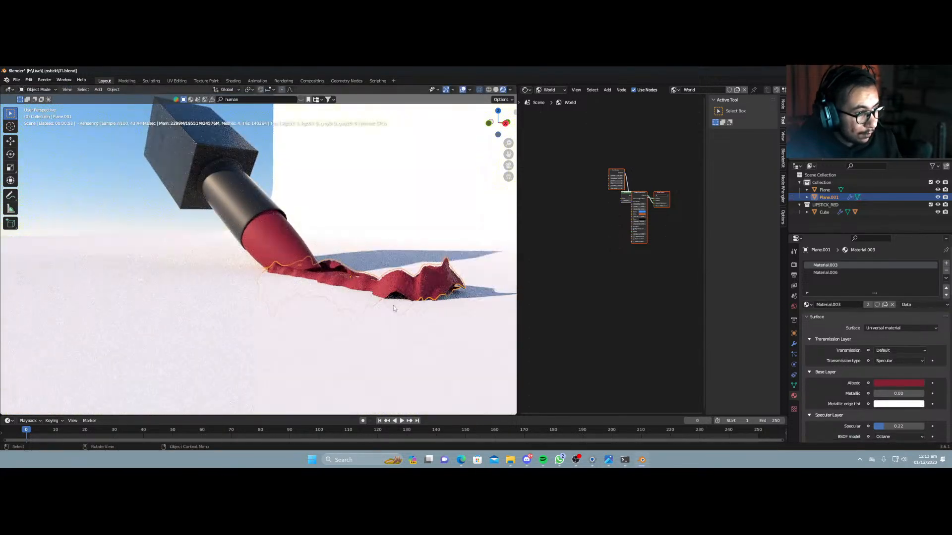
# Pull the lifted corner at the smear's free end outward to the floor using proportional editing.
pyautogui.moveTo(388, 299); pyautogui.dragTo(236, 311, button='middle')
pyautogui.press('Tab')
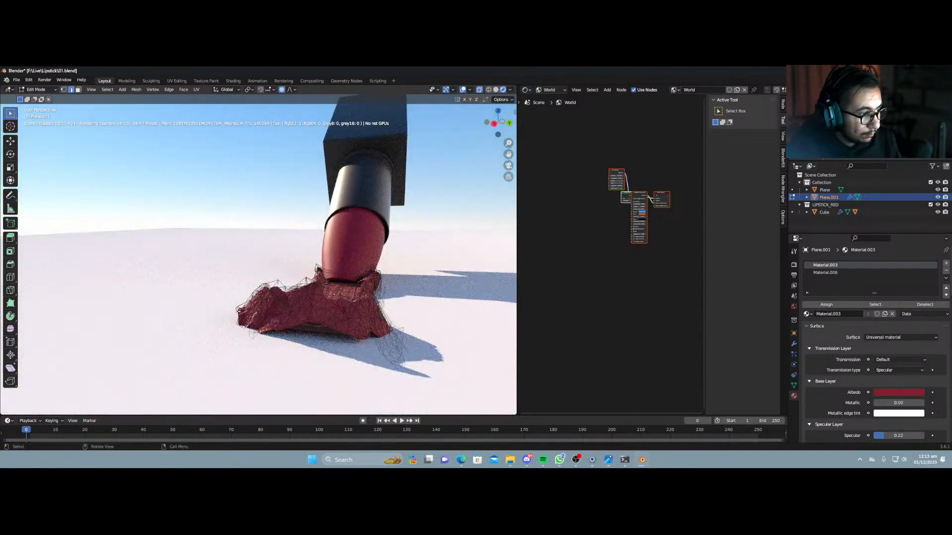
pyautogui.press('g')
pyautogui.click(230, 325)
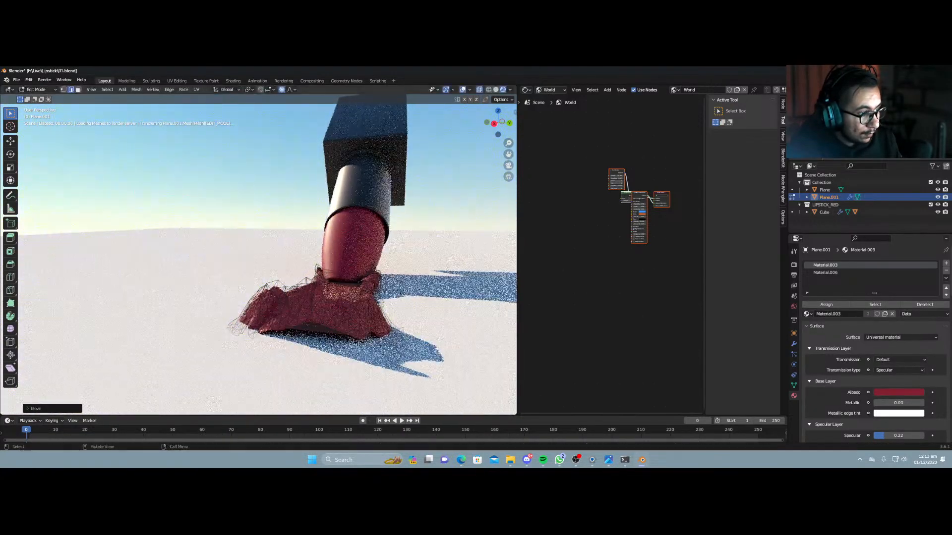
pyautogui.press('Tab')
# Pull two more lifted spots along the bottom of the smear's free end down toward the floor with proportional editing.
pyautogui.moveTo(288, 335); pyautogui.dragTo(445, 320, button='middle')
pyautogui.press('Tab')
pyautogui.press('g')
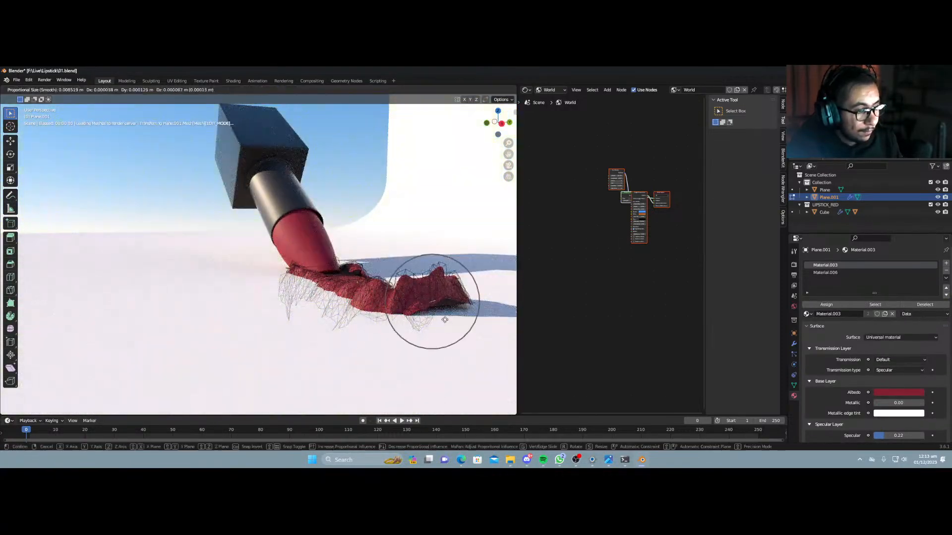
pyautogui.click(468, 346)
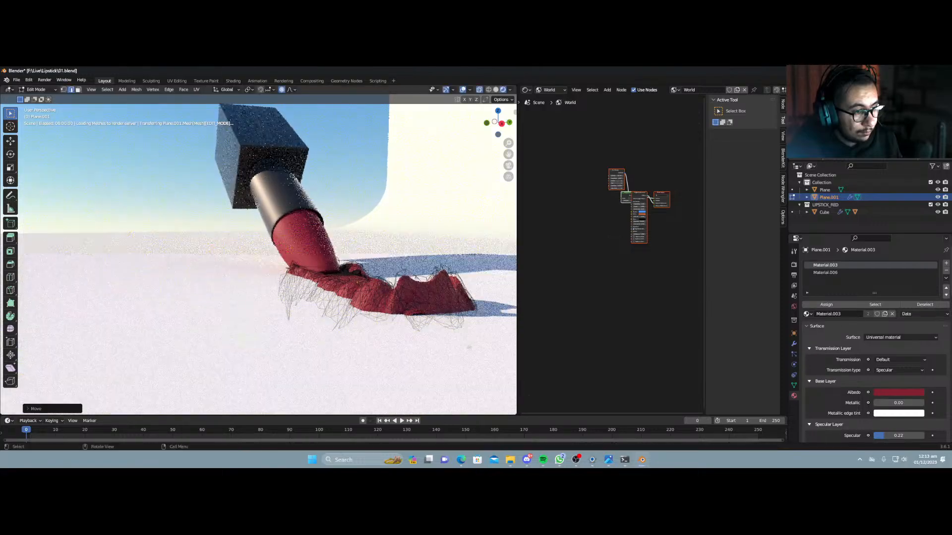
pyautogui.click(417, 313)
pyautogui.press('g')
pyautogui.click(418, 320)
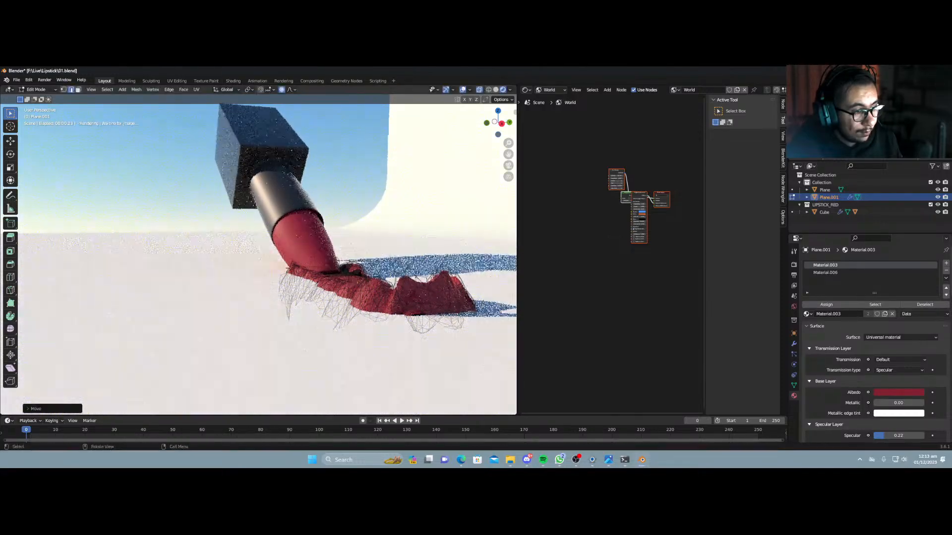
pyautogui.press('Tab')
pyautogui.moveTo(418, 330); pyautogui.dragTo(326, 319, button='middle')
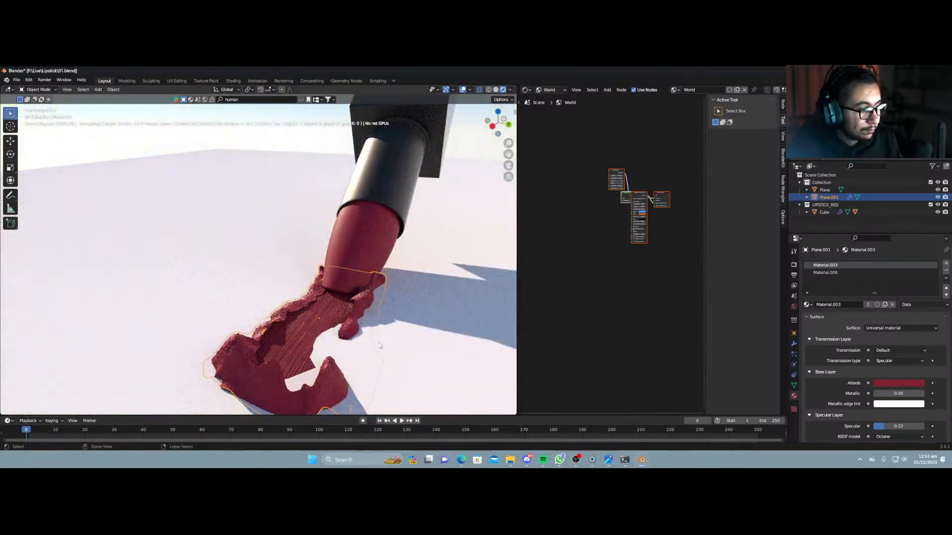
pyautogui.press('Tab')
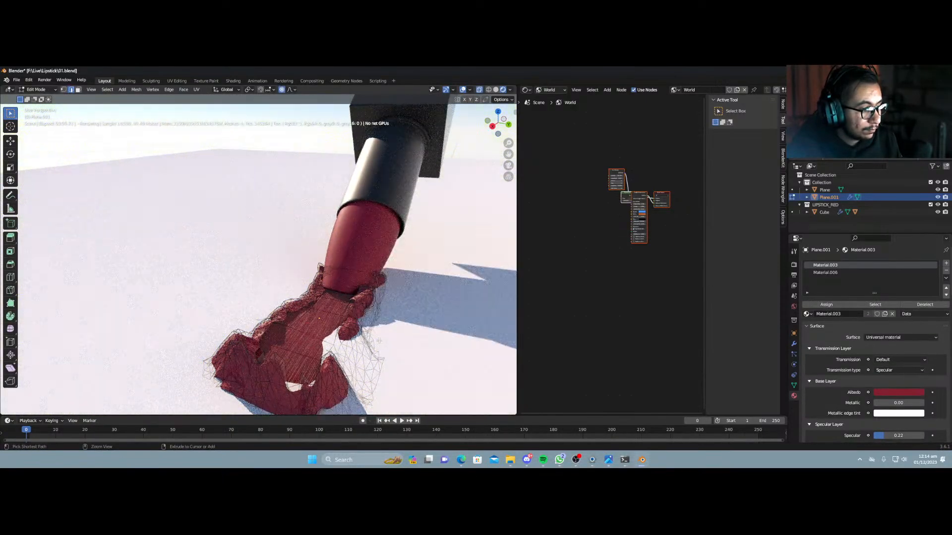
pyautogui.press('Tab')
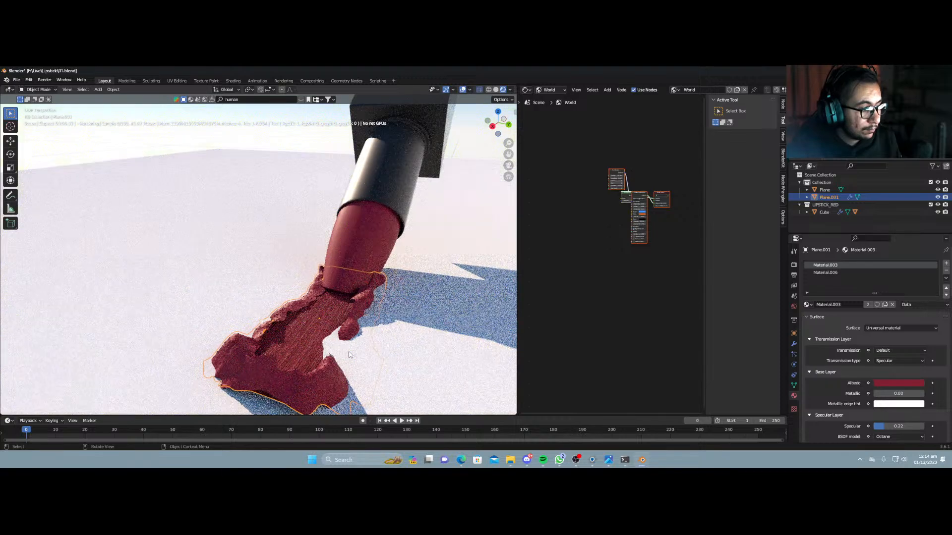
pyautogui.press('g')
pyautogui.press('z')
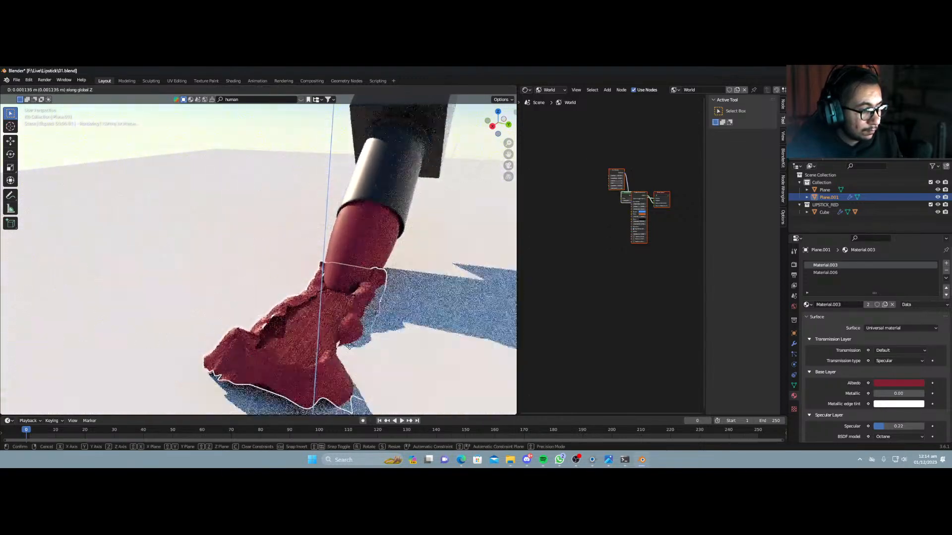
pyautogui.click(351, 352)
# In Edit Mode, raise the sunken side of the smear about 0.0016 m along global Z with proportional editing.
pyautogui.press('Tab')
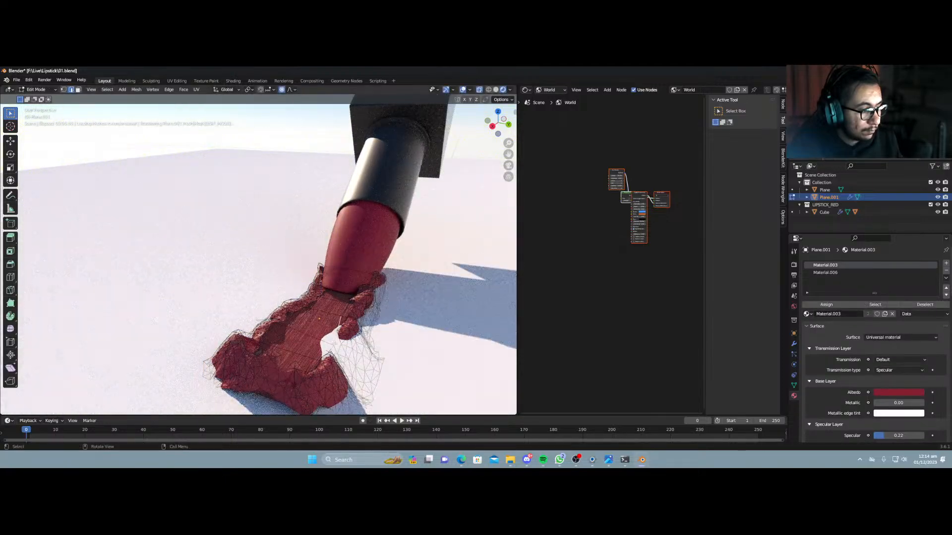
pyautogui.press('g')
pyautogui.press('z')
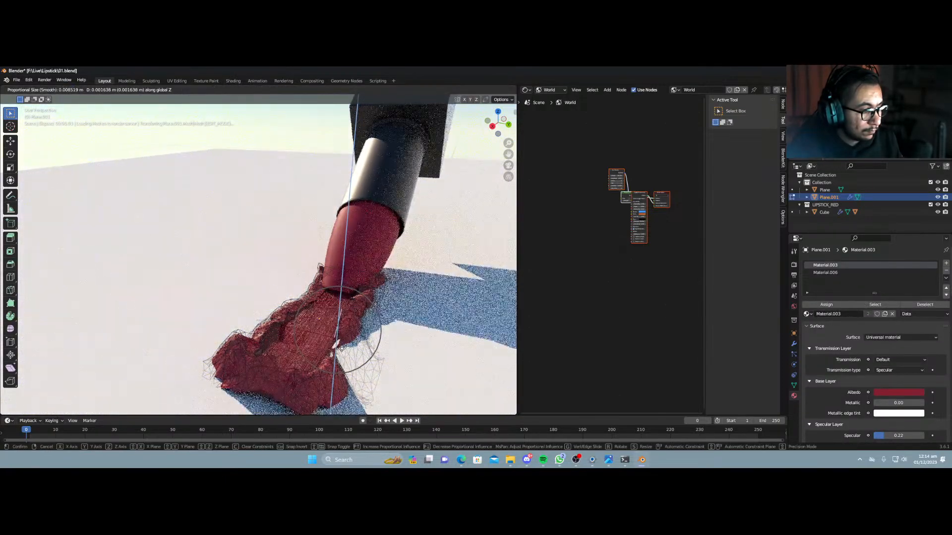
pyautogui.click(339, 344)
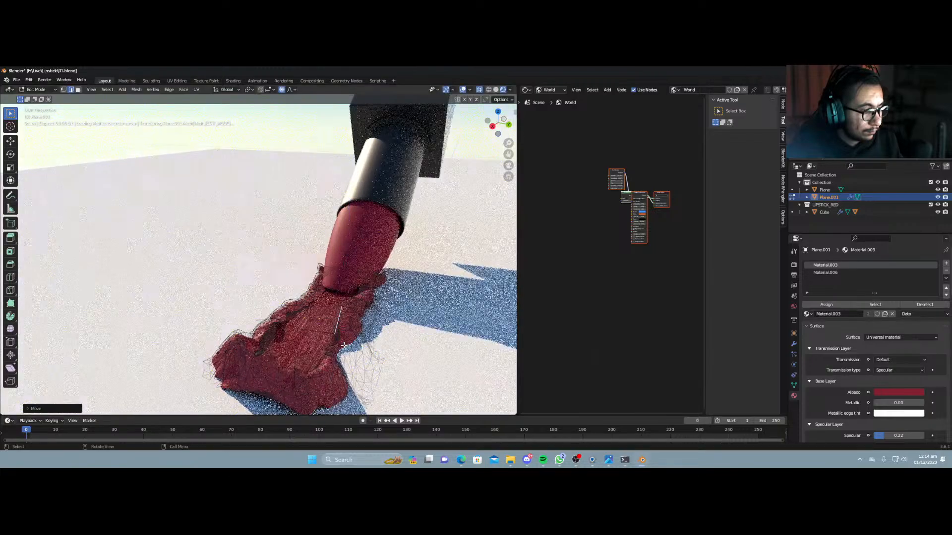
# Adjust the height of the selected edges near the smear's free end along global Z and return to Object Mode.
pyautogui.moveTo(337, 352); pyautogui.dragTo(391, 335, button='middle')
pyautogui.press('g')
pyautogui.press('z')
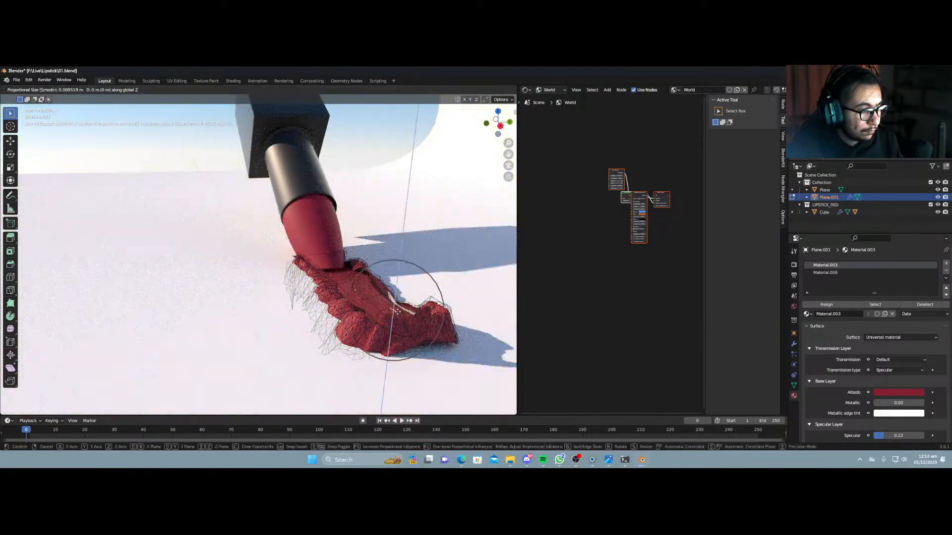
pyautogui.click(397, 316)
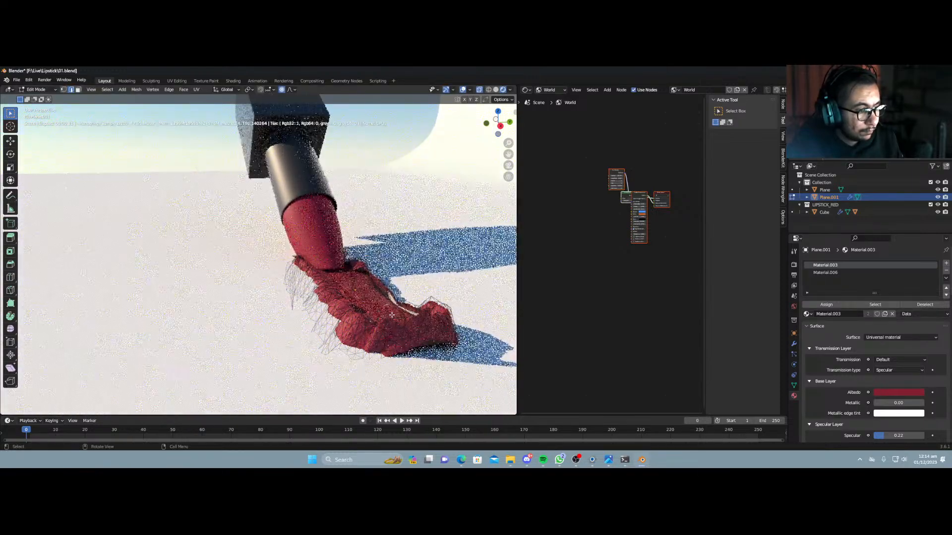
pyautogui.moveTo(397, 322)
pyautogui.mouseDown(button='middle')
pyautogui.moveTo(376, 329)
pyautogui.moveTo(404, 326)
pyautogui.mouseUp(button='middle')
pyautogui.press('g')
pyautogui.press('z')
pyautogui.click(404, 325)
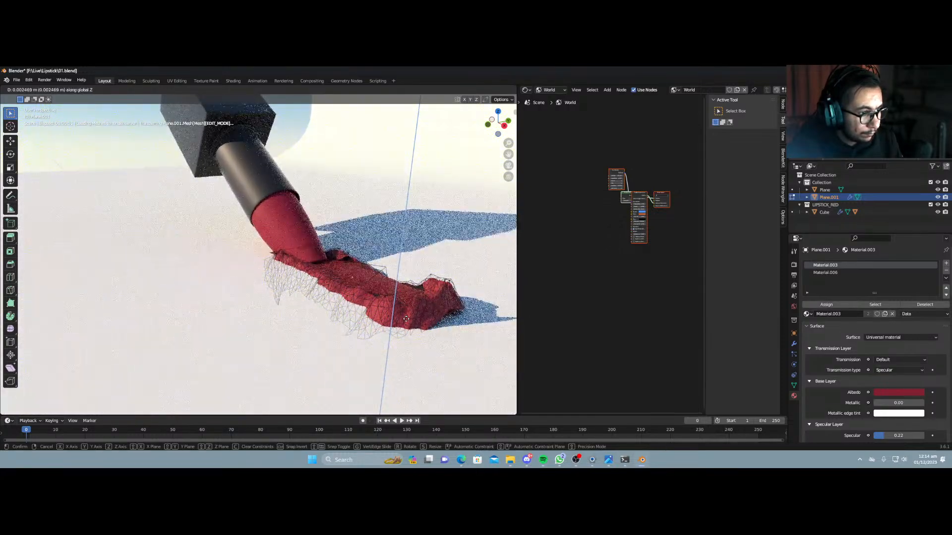
pyautogui.click(406, 319)
pyautogui.press('Tab')
# Select the smear's linked inner plane in Edit Mode and nudge it along the global Z axis.
pyautogui.moveTo(405, 319)
pyautogui.mouseDown(button='middle')
pyautogui.moveTo(360, 339)
pyautogui.moveTo(305, 317)
pyautogui.moveTo(278, 326)
pyautogui.mouseUp(button='middle')
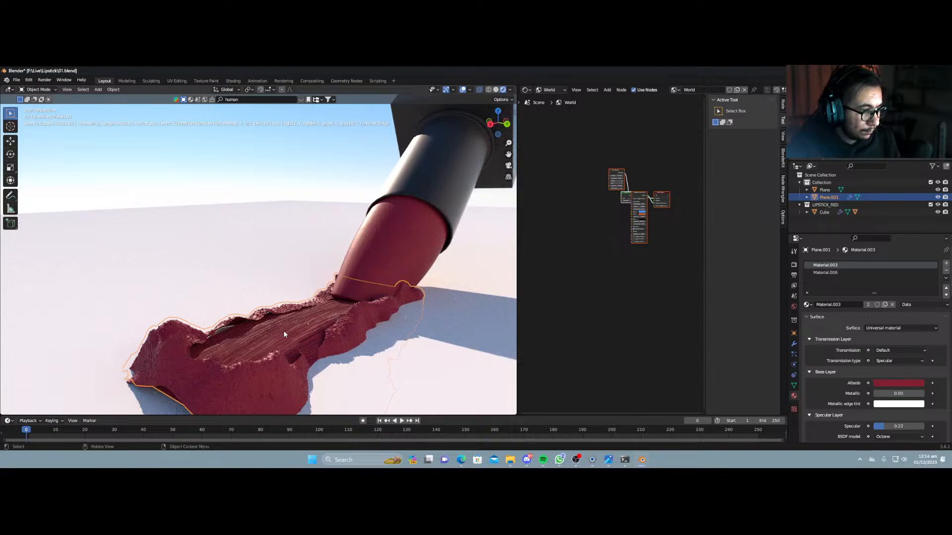
pyautogui.press('Tab')
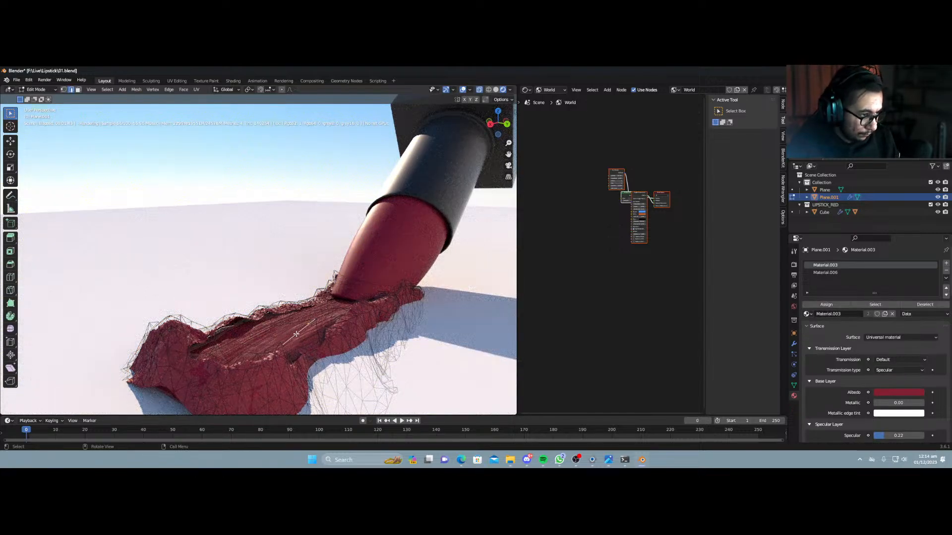
pyautogui.press('l')
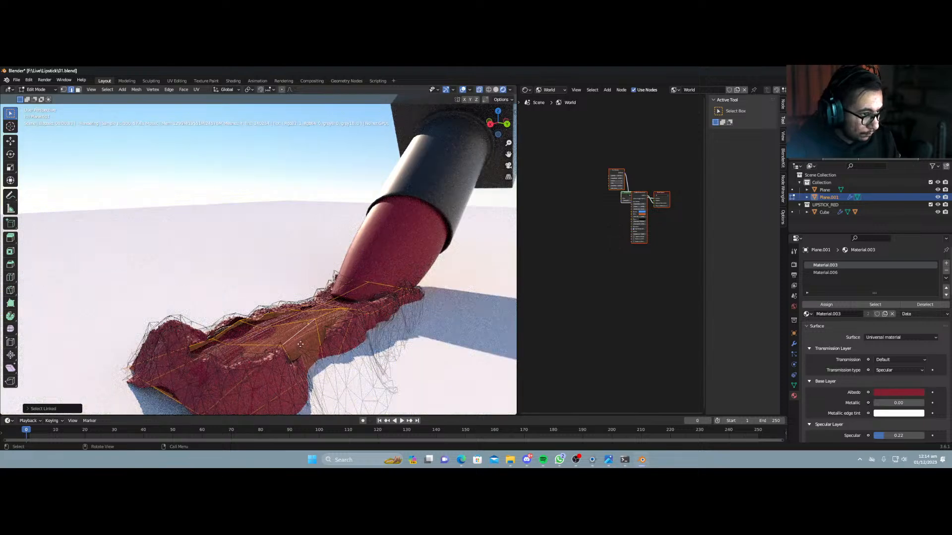
pyautogui.press('g')
pyautogui.press('z')
pyautogui.click(301, 341)
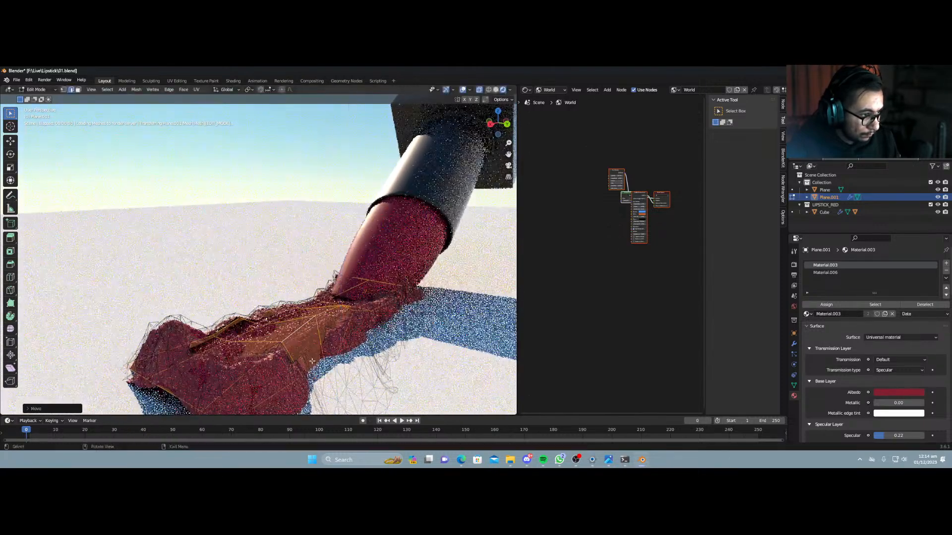
# Widen the inner plane to about 1.26 times along the global Y axis and return to Object Mode.
pyautogui.press('s')
pyautogui.hotkey('shift', 'z')
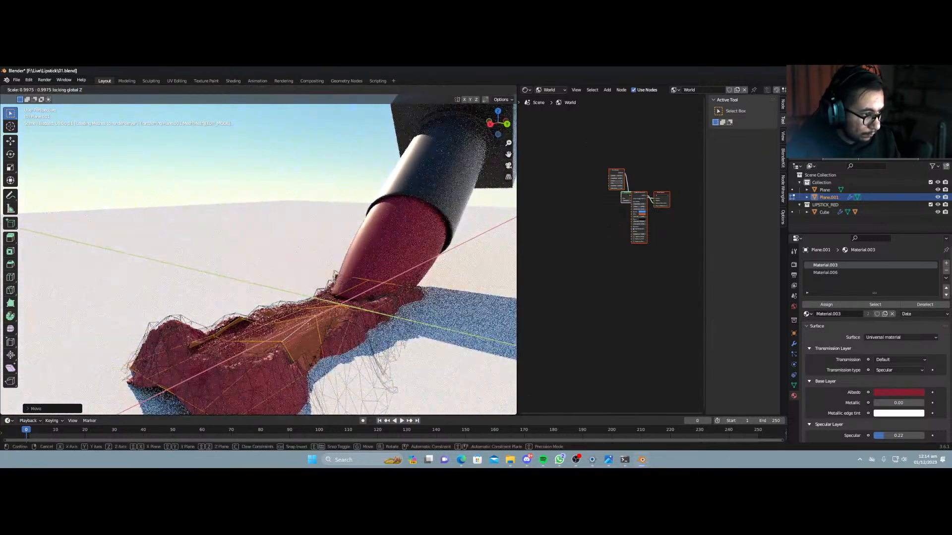
pyautogui.press('x')
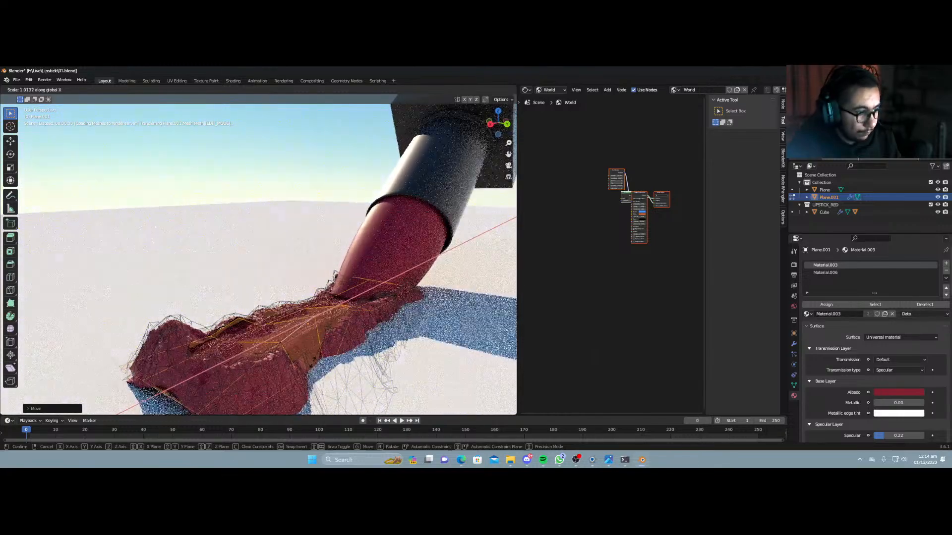
pyautogui.press('y')
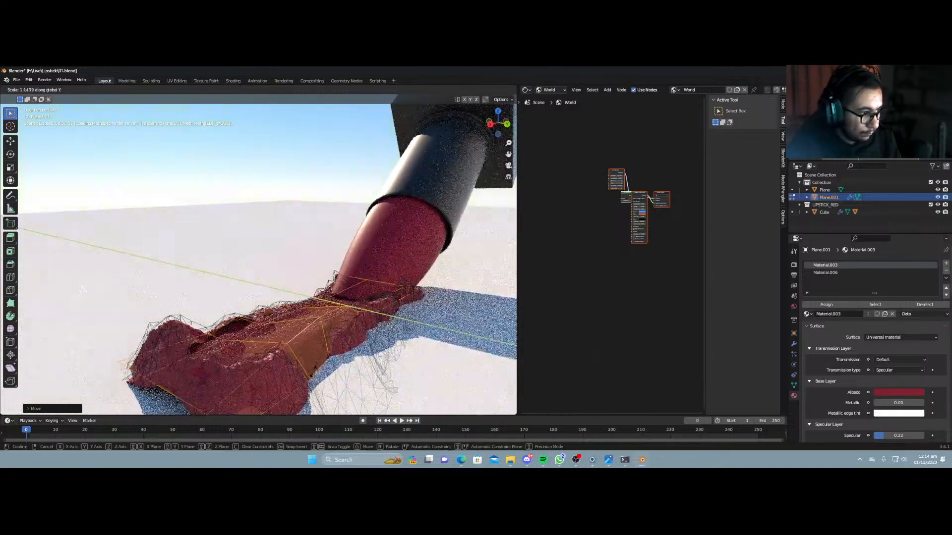
pyautogui.press('Return')
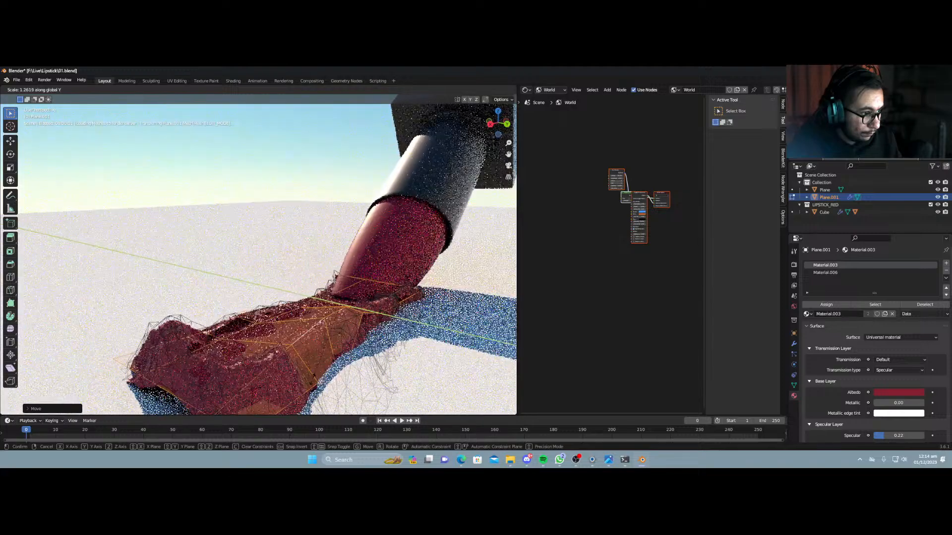
pyautogui.press('Tab')
pyautogui.moveTo(272, 361); pyautogui.dragTo(362, 363, button='middle')
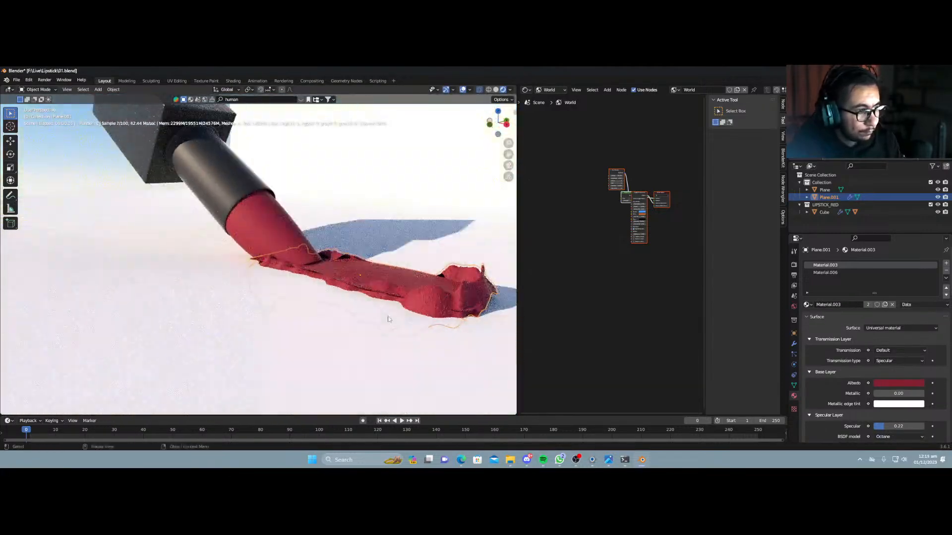
# Select the smear's linked rim mesh in Edit Mode, scale it slightly along the global Y axis, and return to Object Mode.
pyautogui.scroll(3, 387, 320)
pyautogui.keyDown('shift'); pyautogui.moveTo(396, 309); pyautogui.dragTo(303, 285, button='middle'); pyautogui.keyUp('shift')
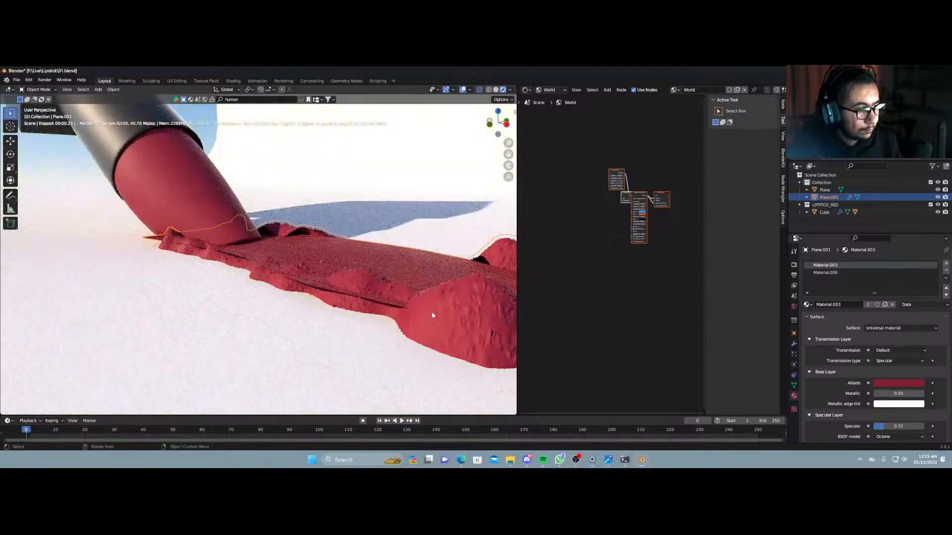
pyautogui.press('Tab')
pyautogui.hotkey('ctrl', 'l')
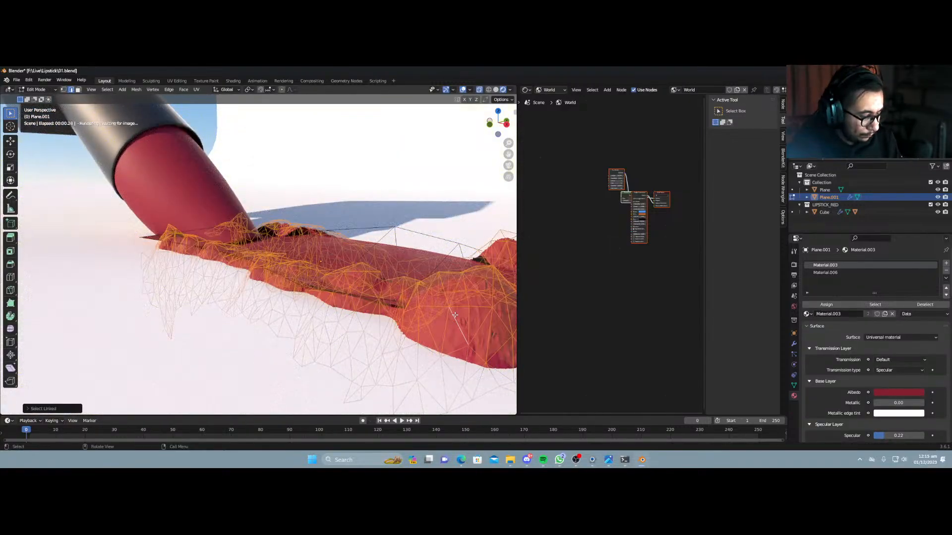
pyautogui.press('s')
pyautogui.press('x')
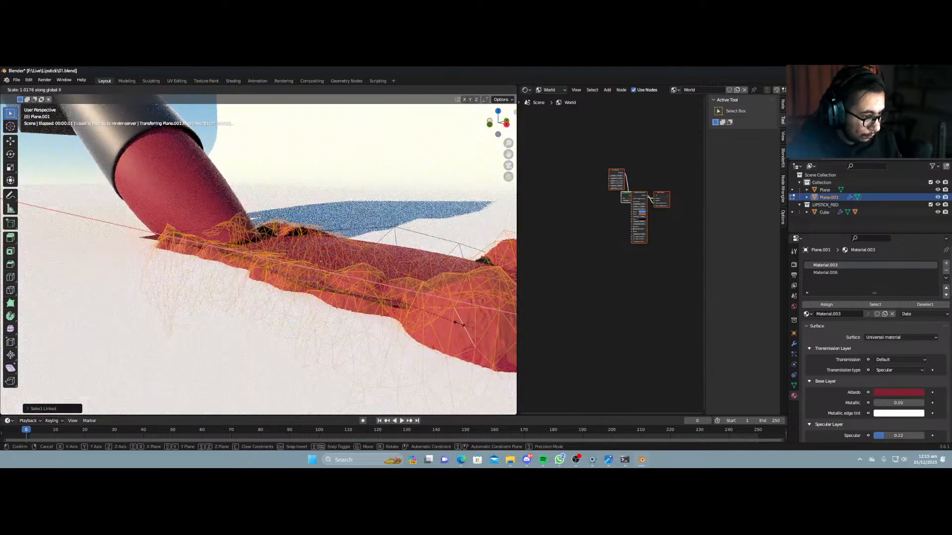
pyautogui.press('y')
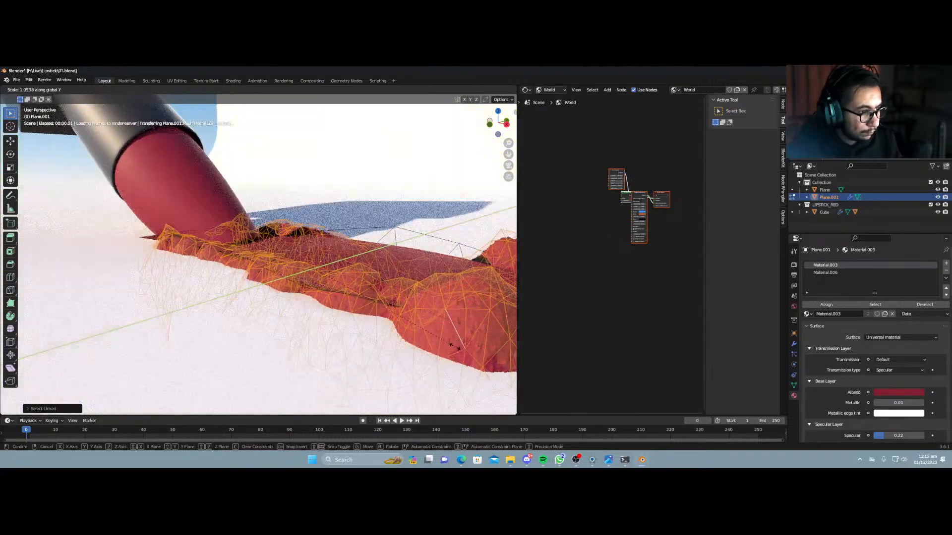
pyautogui.click(443, 323)
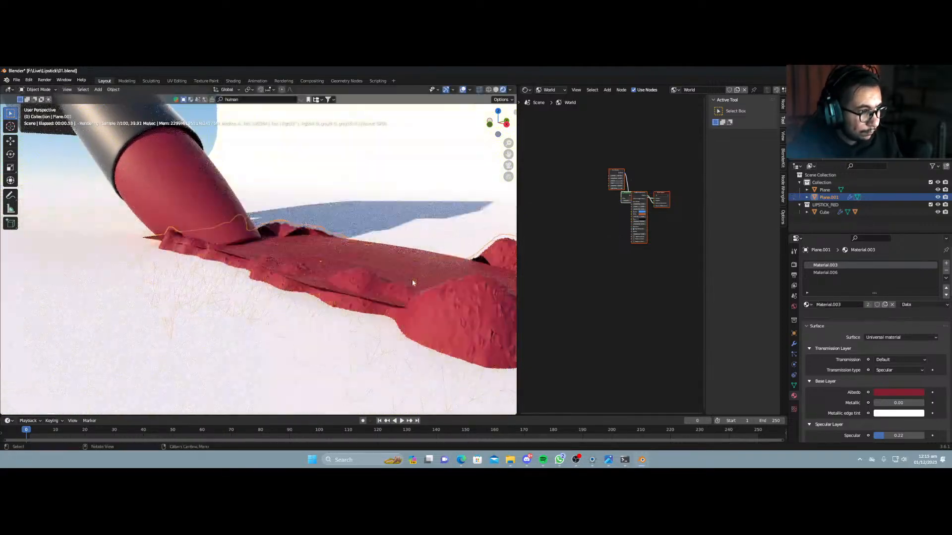
# Select the smear's linked inner plane, move it about 0.0019 m along global Y, and return to Object Mode.
pyautogui.moveTo(397, 258); pyautogui.dragTo(377, 287, button='middle')
pyautogui.click(374, 289)
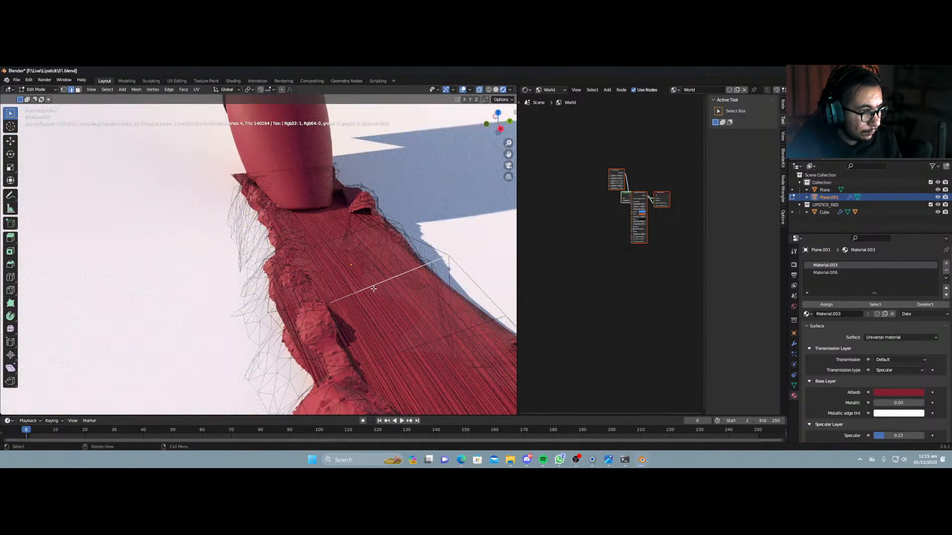
pyautogui.hotkey('ctrl', 'l')
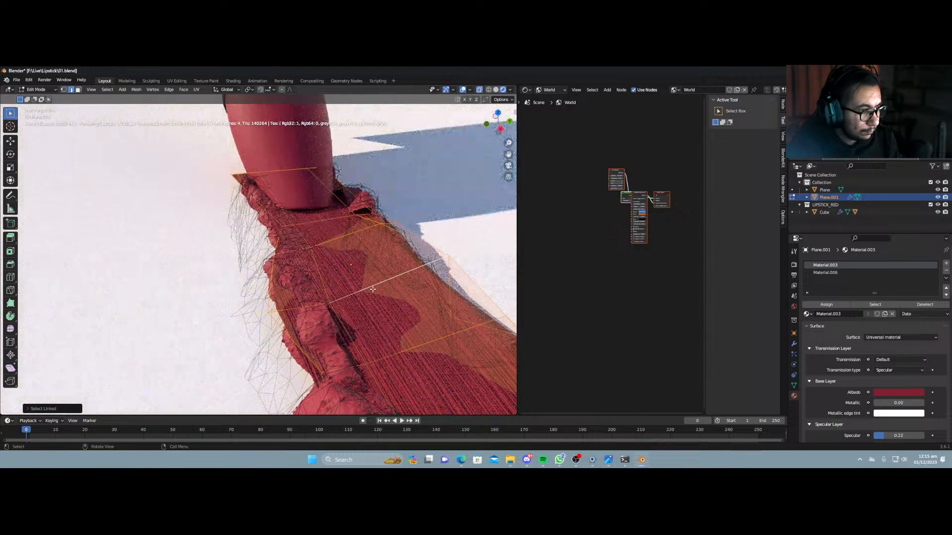
pyautogui.press('g')
pyautogui.press('x')
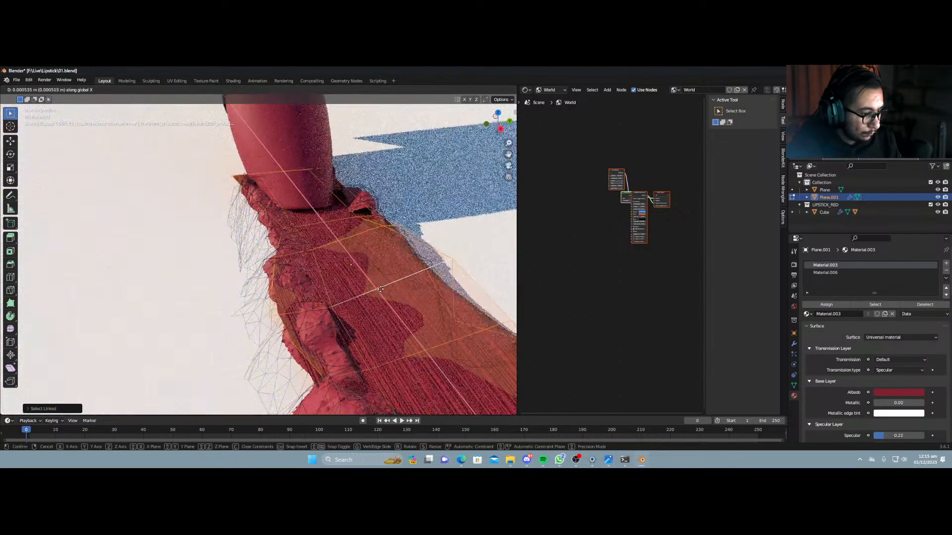
pyautogui.press('y')
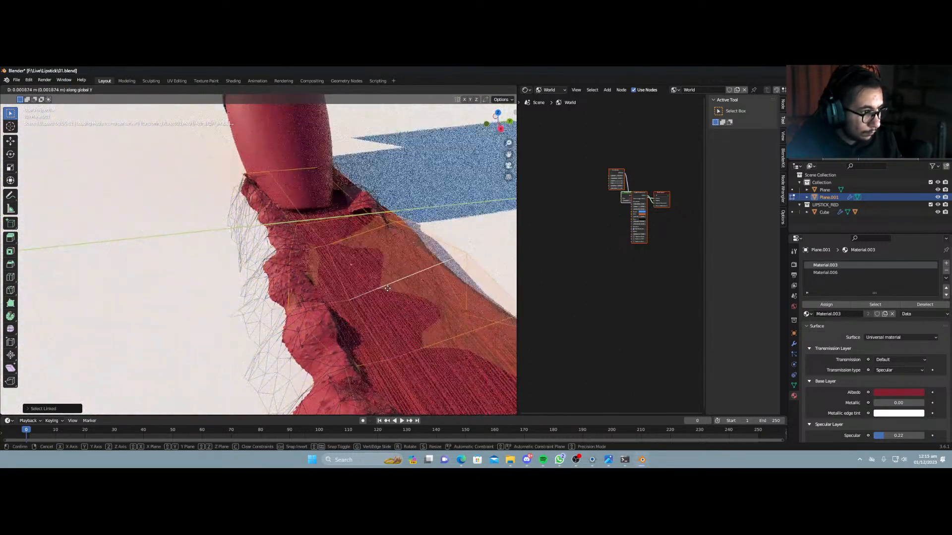
pyautogui.click(388, 288)
pyautogui.press('Tab')
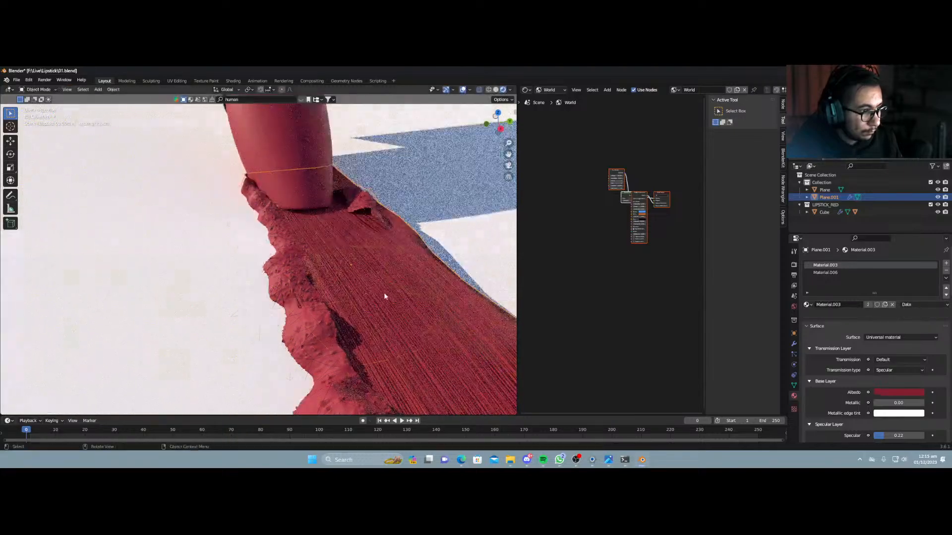
# Narrow the smear's inner plane along the global Y axis in Edit Mode.
pyautogui.scroll(-8, 364, 324)
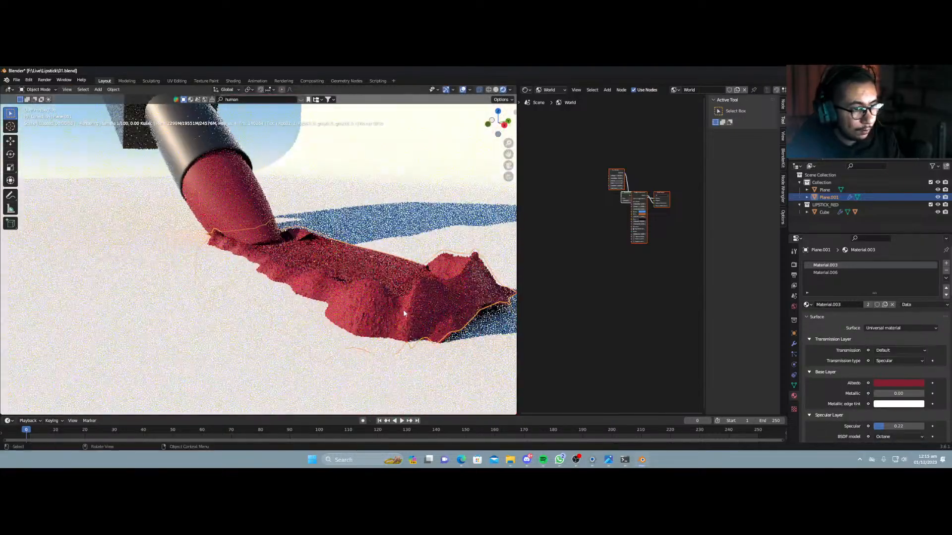
pyautogui.moveTo(325, 325); pyautogui.dragTo(266, 304, button='middle')
pyautogui.scroll(-2, 268, 303)
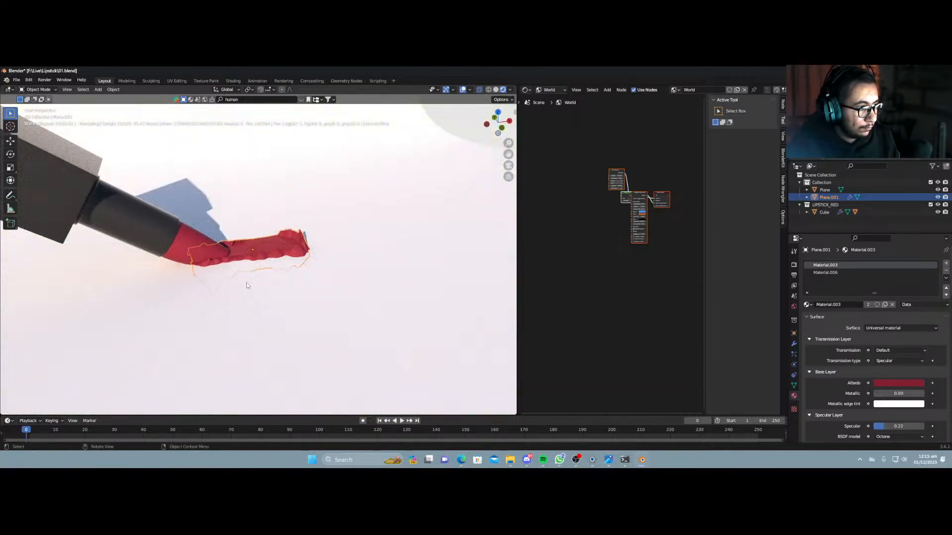
pyautogui.scroll(4, 245, 281)
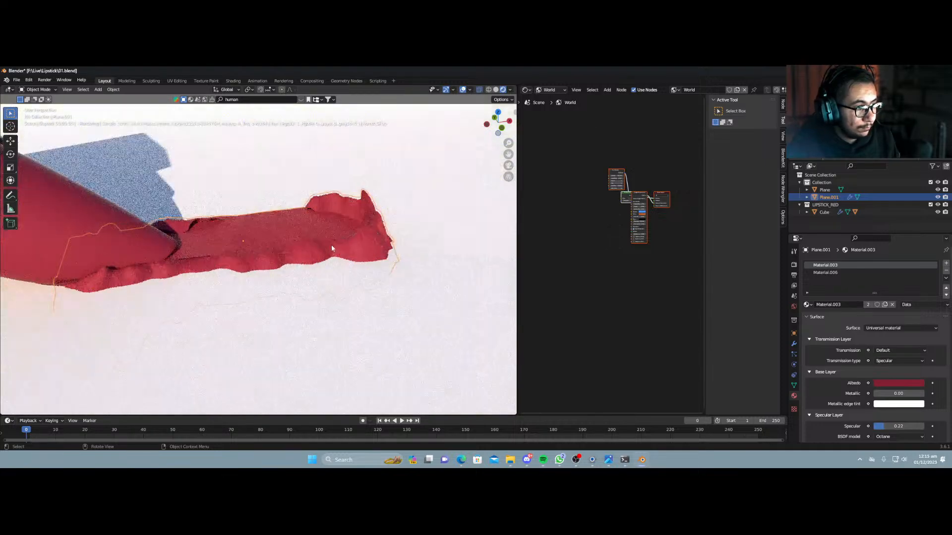
pyautogui.moveTo(294, 246); pyautogui.dragTo(264, 222, button='middle')
pyautogui.press('Tab')
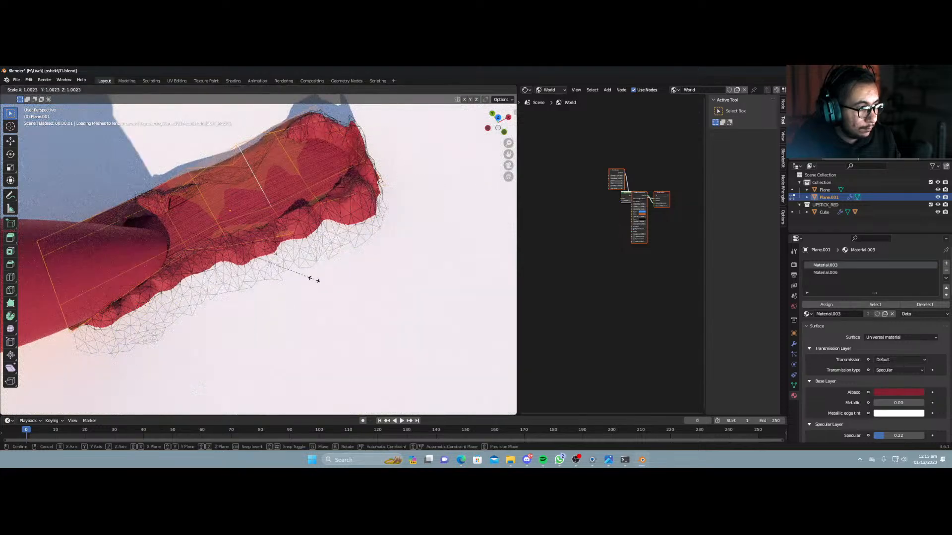
pyautogui.press('s')
pyautogui.press('x')
pyautogui.press('y')
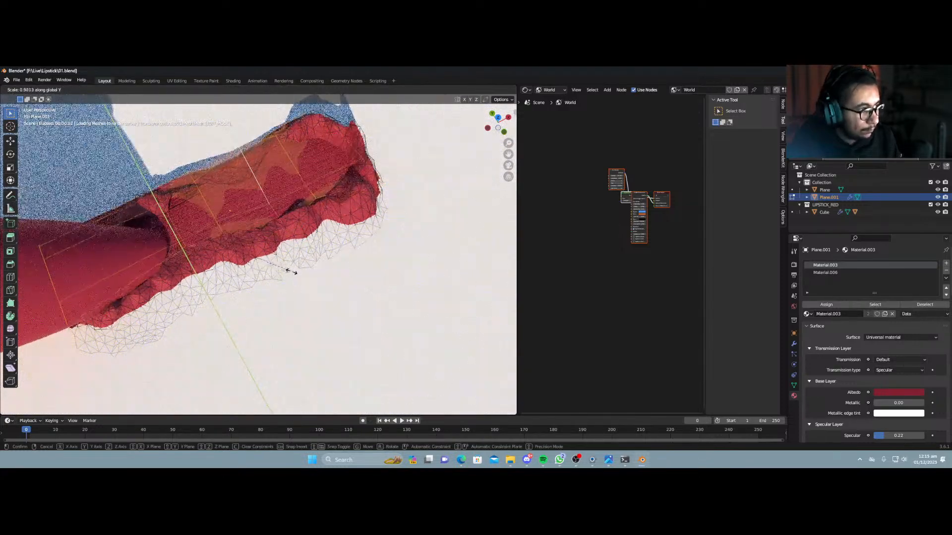
pyautogui.click(259, 266)
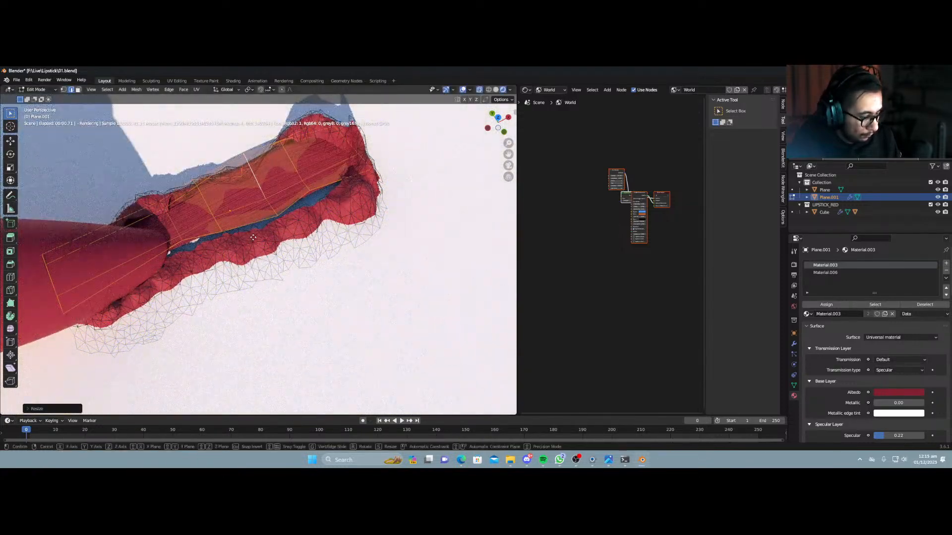
# Shift the inner plane about -0.0026 m along global Y, widen it to about 1.5 times along Y, and return to Object Mode.
pyautogui.press('g')
pyautogui.press('x')
pyautogui.press('y')
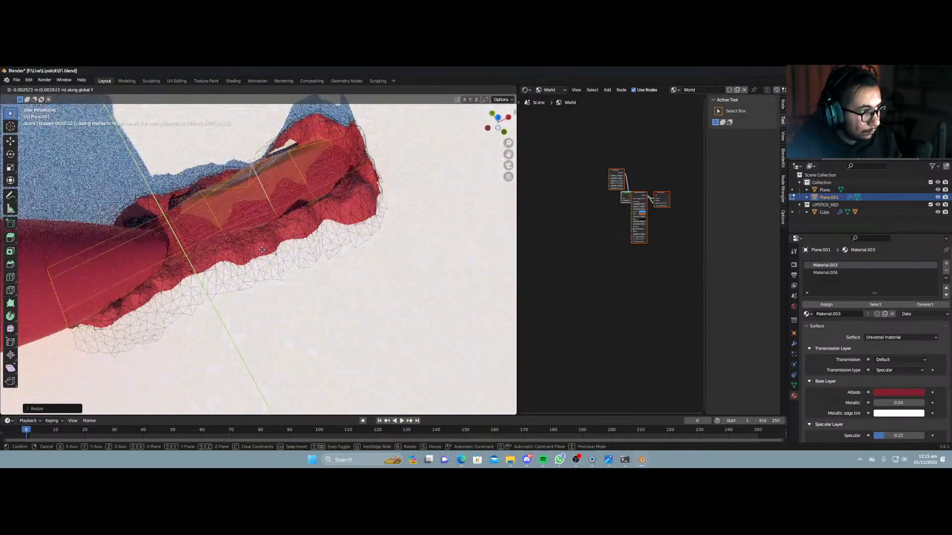
pyautogui.click(260, 248)
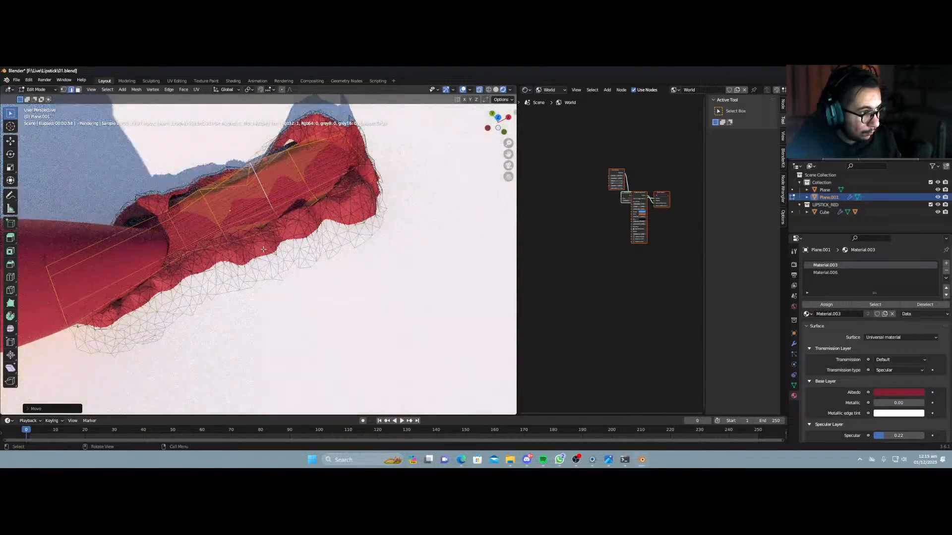
pyautogui.press('s')
pyautogui.press('y')
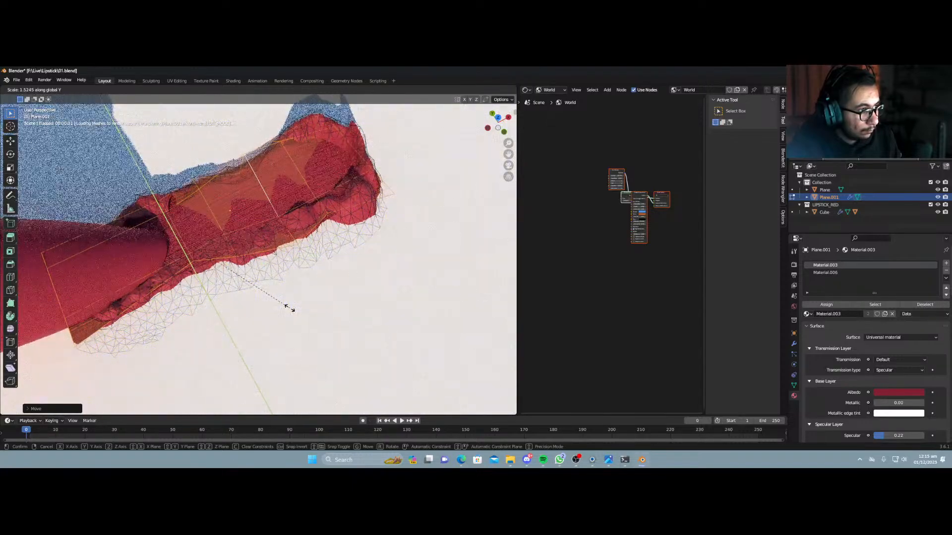
pyautogui.click(281, 301)
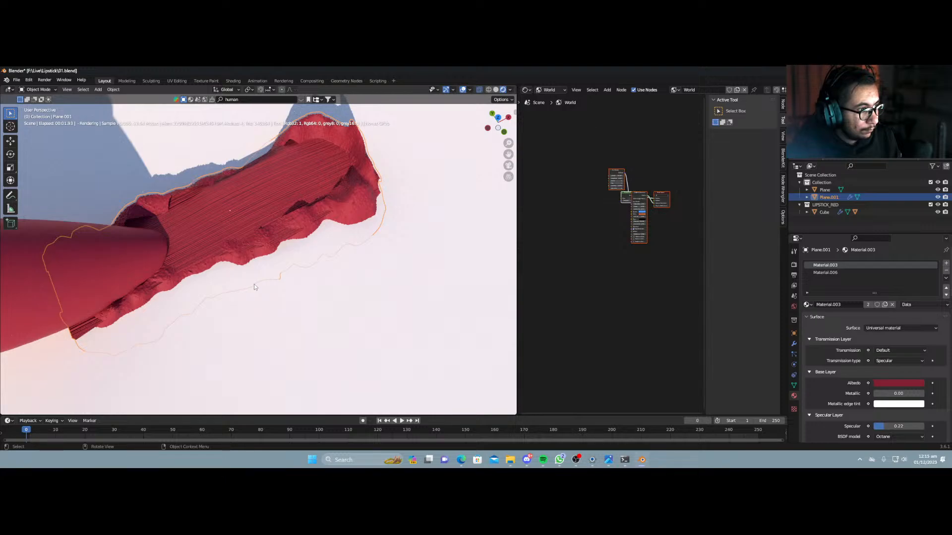
# In vertex select mode, pick the vertex on the smear's near side and move it about 0.003 m along global Y.
pyautogui.press('Tab')
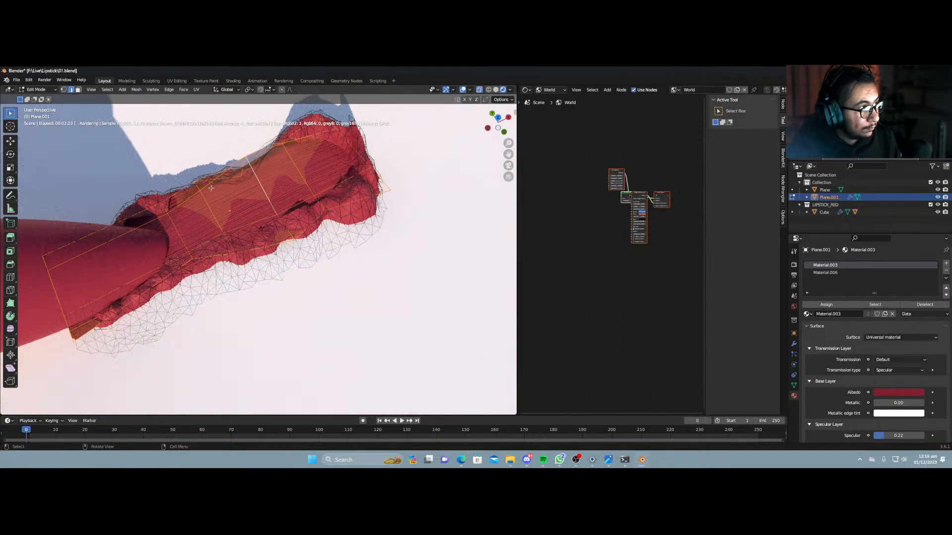
pyautogui.press('1')
pyautogui.click(295, 240)
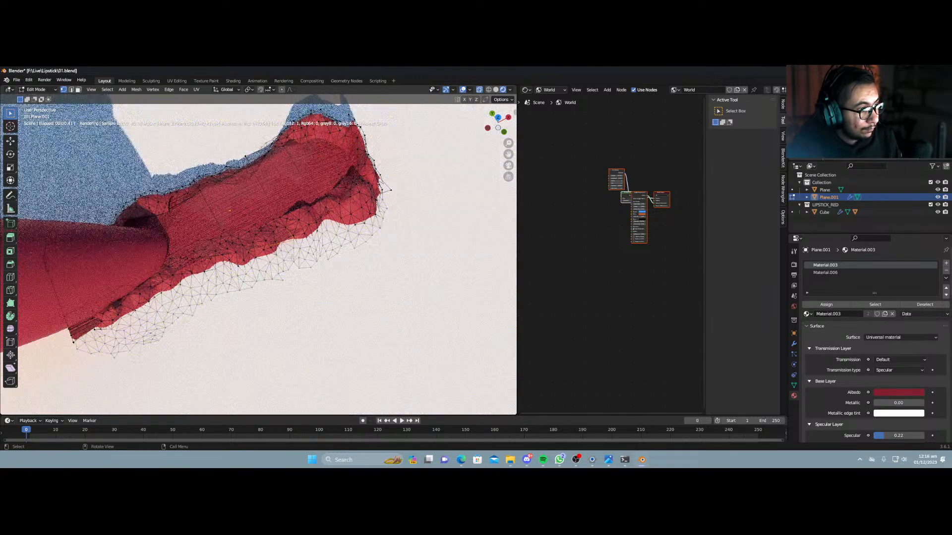
pyautogui.scroll(2, 316, 251)
pyautogui.scroll(1, 316, 250)
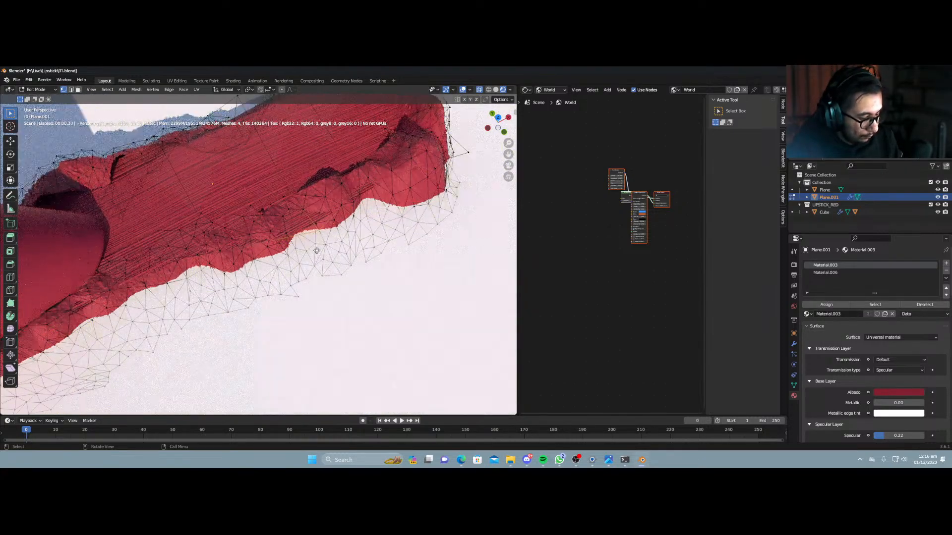
pyautogui.press('g')
pyautogui.press('y')
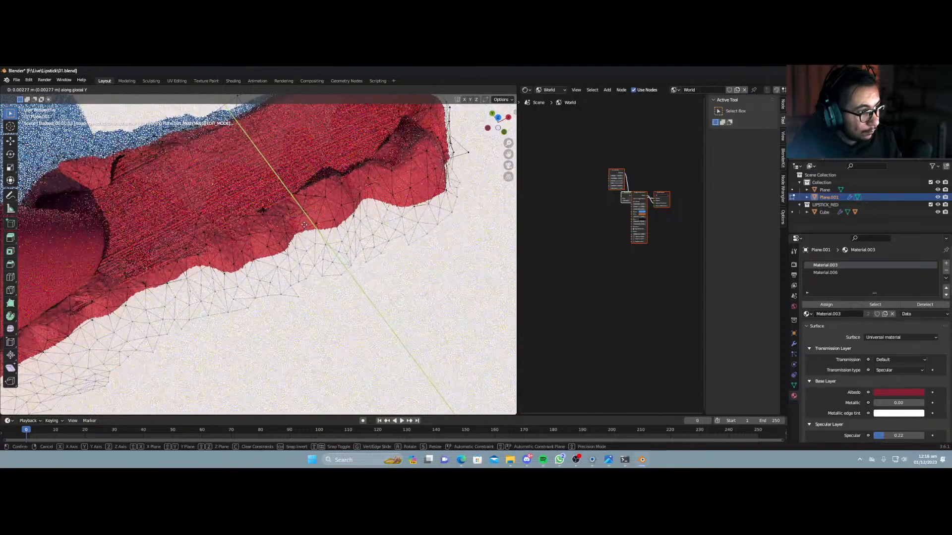
pyautogui.click(302, 221)
pyautogui.press('Tab')
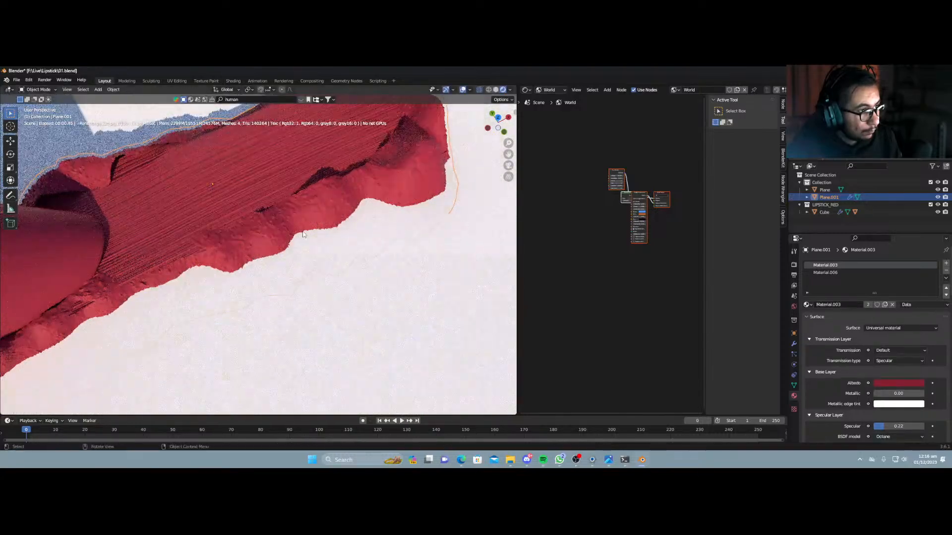
# Raise the selected near-side vertex about 0.0012 m along global Z and return to Object Mode.
pyautogui.press('Tab')
pyautogui.moveTo(285, 271); pyautogui.dragTo(303, 240, button='middle')
pyautogui.press('g')
pyautogui.press('z')
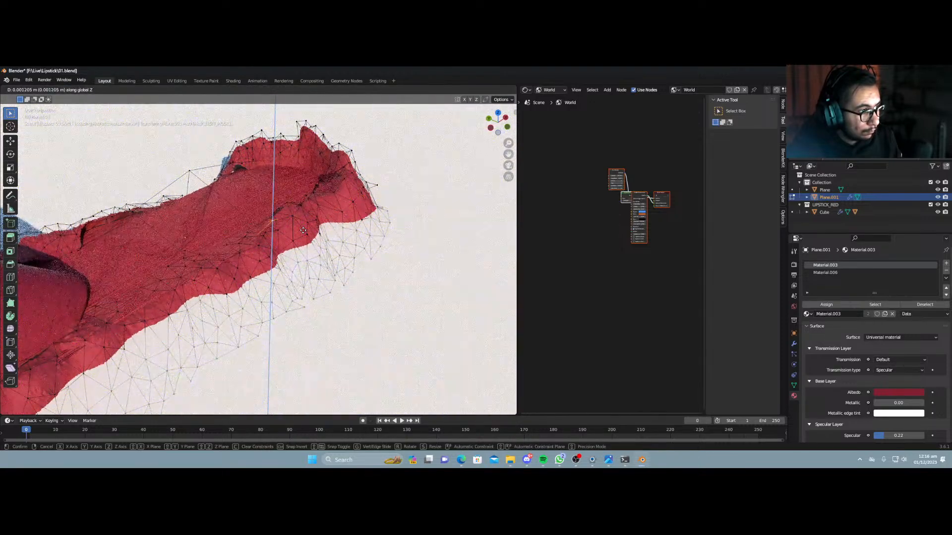
pyautogui.click(303, 230)
pyautogui.press('Tab')
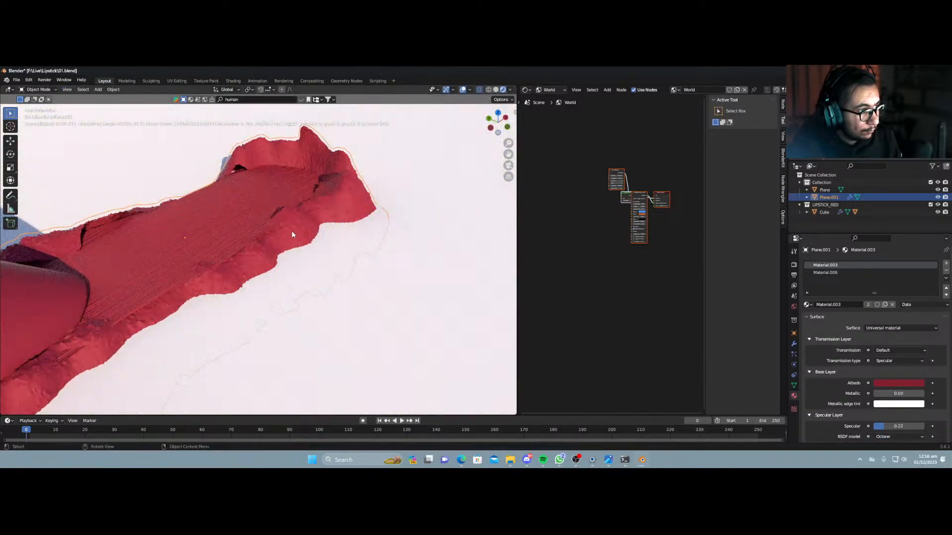
# Select the lipstick together with the smear, rotate both about the global Z axis, and select the backdrop plane.
pyautogui.scroll(3, 291, 231)
pyautogui.moveTo(291, 230); pyautogui.dragTo(229, 292, button='middle')
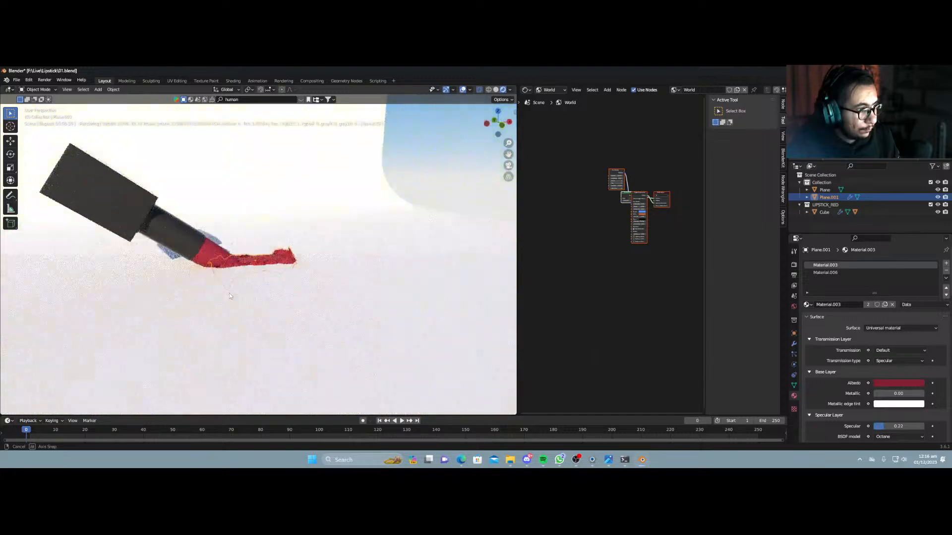
pyautogui.click(163, 221)
pyautogui.press('r')
pyautogui.press('z')
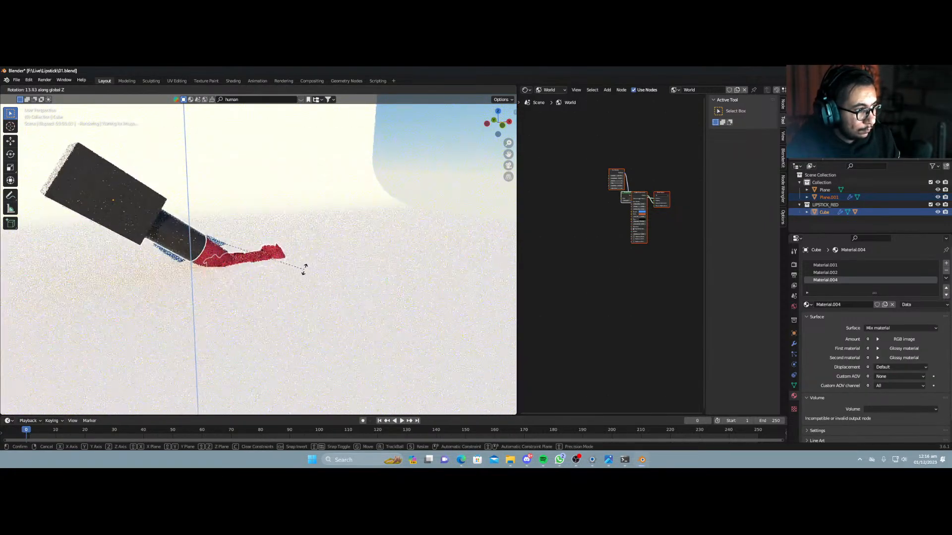
pyautogui.click(297, 260)
pyautogui.click(276, 306)
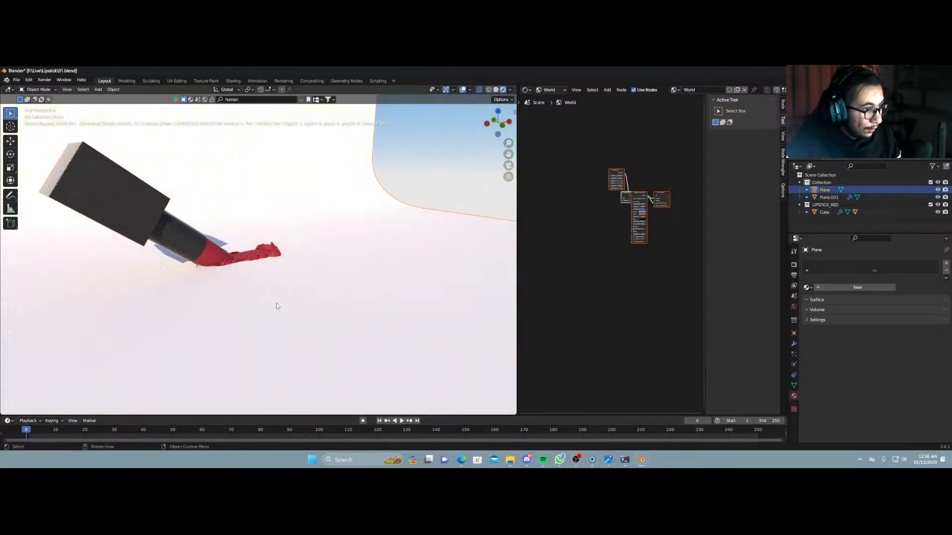
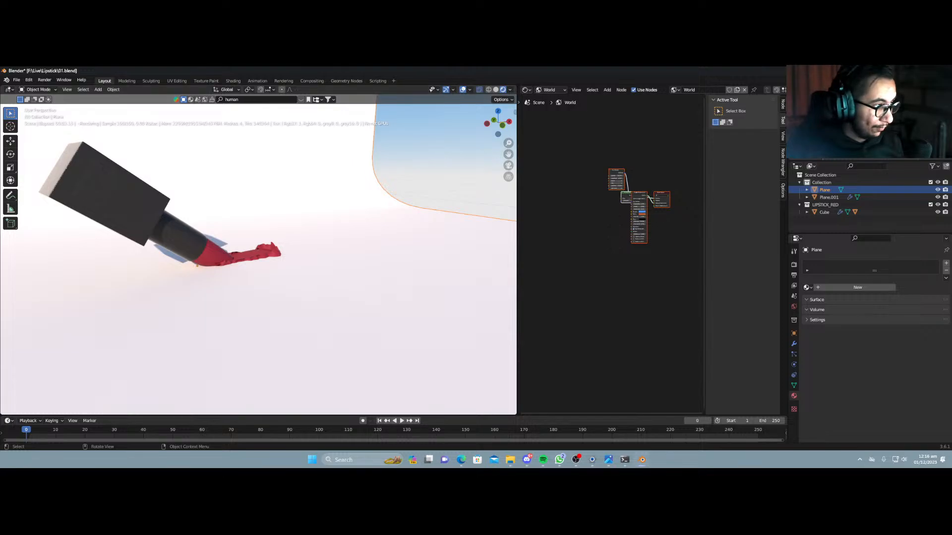
# Frame the lipstick and smear from the front, add a camera, and align it to the current view.
pyautogui.moveTo(172, 262); pyautogui.dragTo(205, 291, button='middle')
pyautogui.hotkey('shift', 'a')
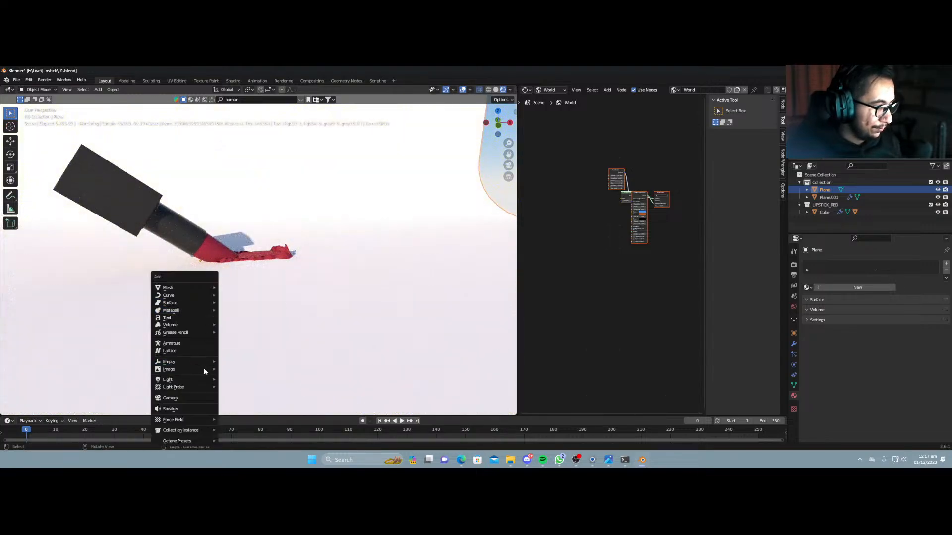
pyautogui.moveTo(200, 381)
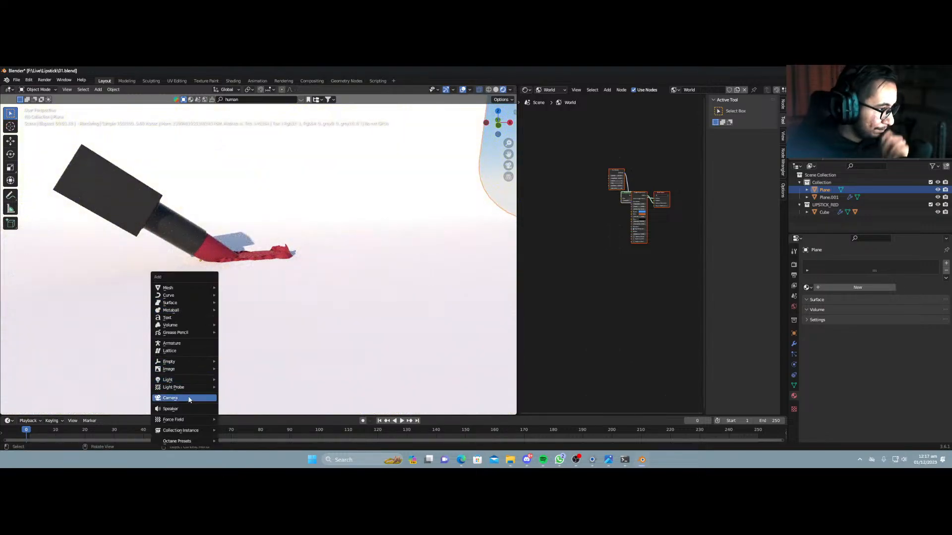
pyautogui.click(191, 398)
pyautogui.press('ctrl+alt+KP_0')
# Walk the new camera back and sideways until the whole lipstick and smear sit inside the camera frame.
pyautogui.hotkey('shift', '`')
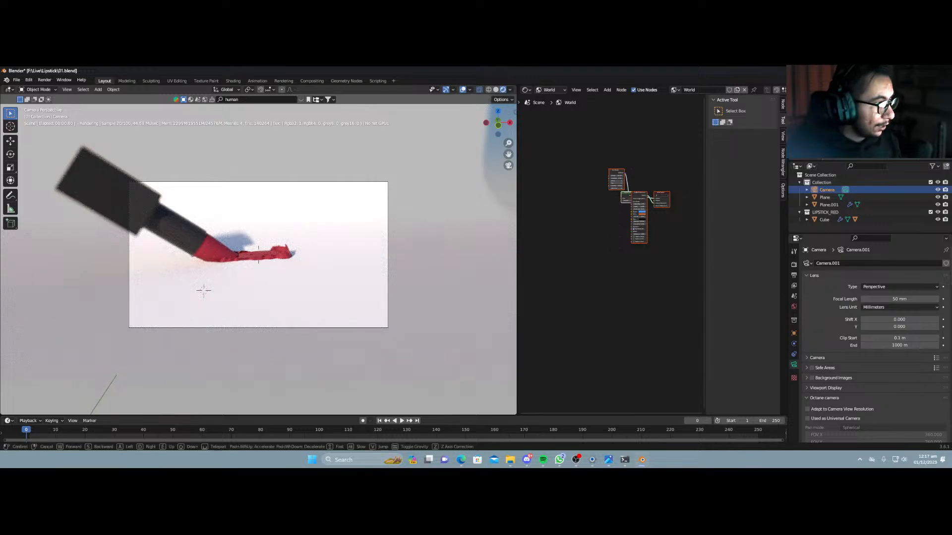
pyautogui.press('s')
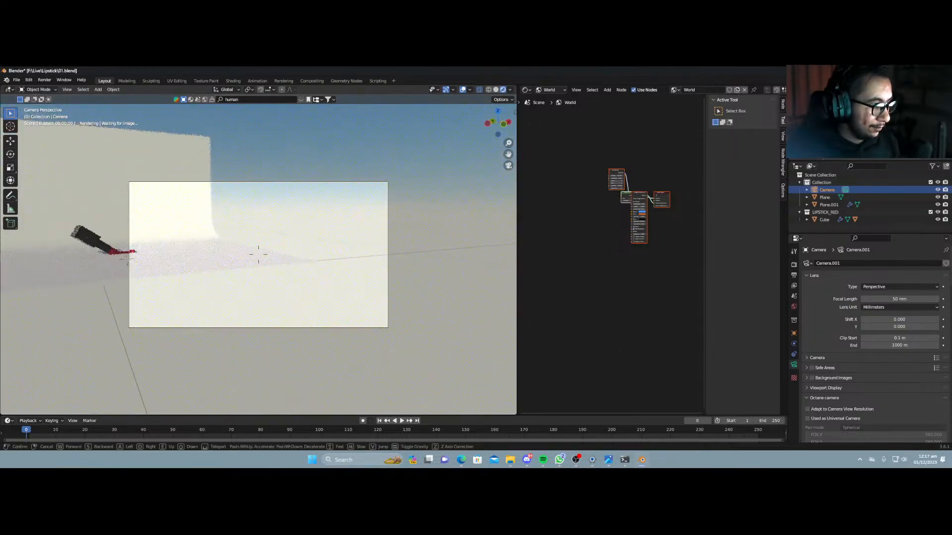
pyautogui.press('w')
pyautogui.press('w')
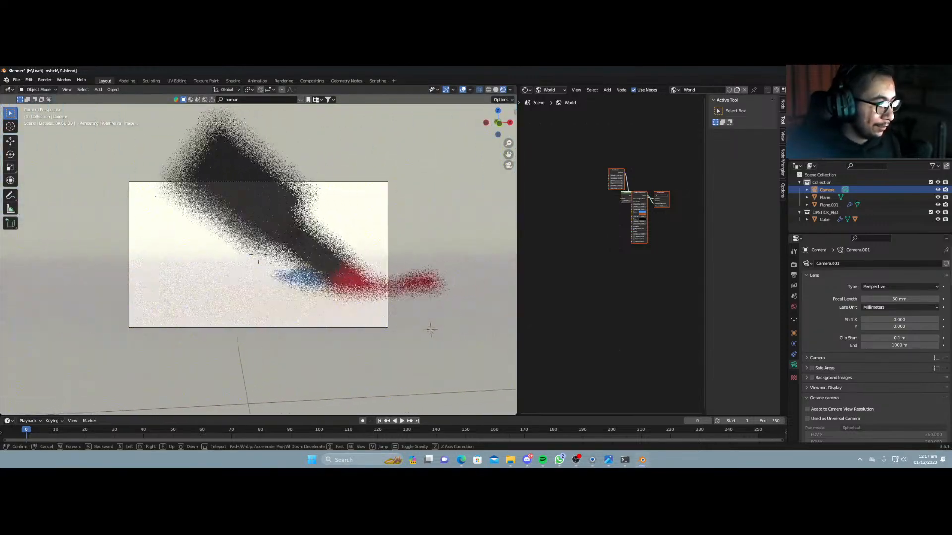
pyautogui.press('s')
pyautogui.press('a')
pyautogui.click(351, 281)
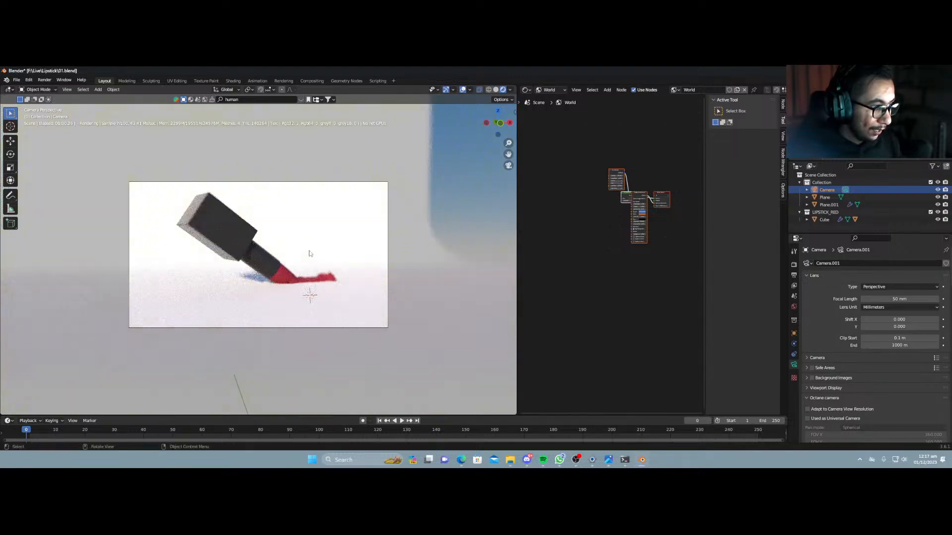
# Set the camera's focal length to 108 mm and pull the camera back so the lipstick and smear fit the frame.
pyautogui.click(879, 298)
pyautogui.write('108')
pyautogui.press('Return')
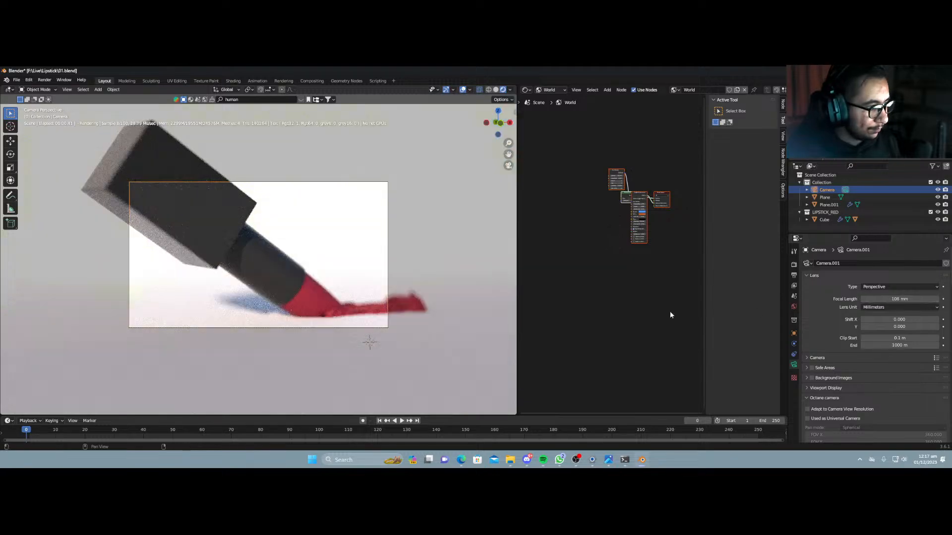
pyautogui.hotkey('shift', '`')
pyautogui.press('s')
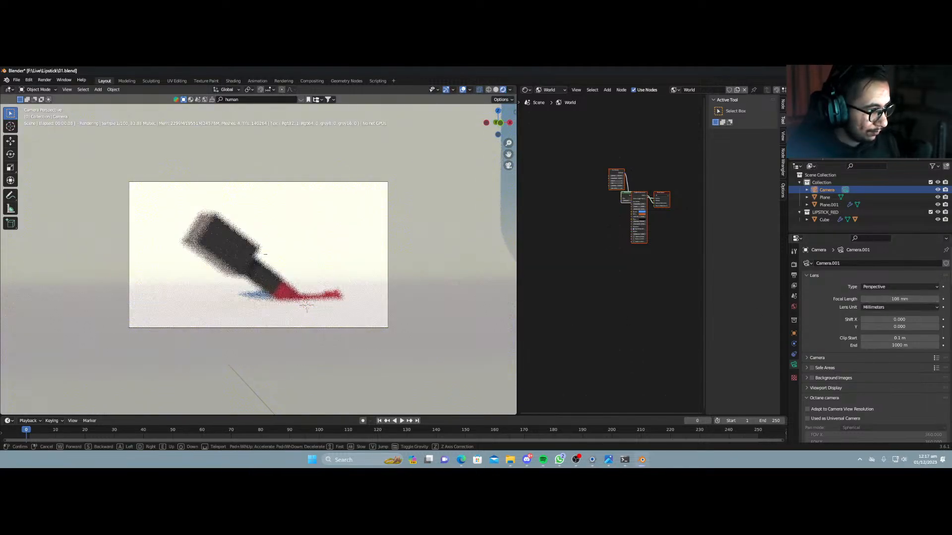
pyautogui.click(258, 254)
# Add a Plain Axes empty at the lipstick's tip and scale it down.
pyautogui.moveTo(325, 268); pyautogui.dragTo(287, 292, button='middle')
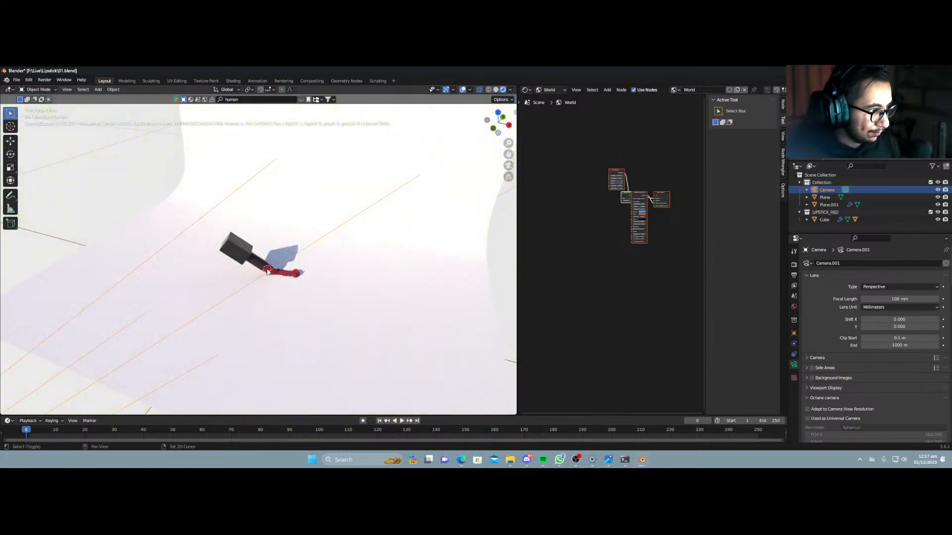
pyautogui.hotkey('shift', 'a')
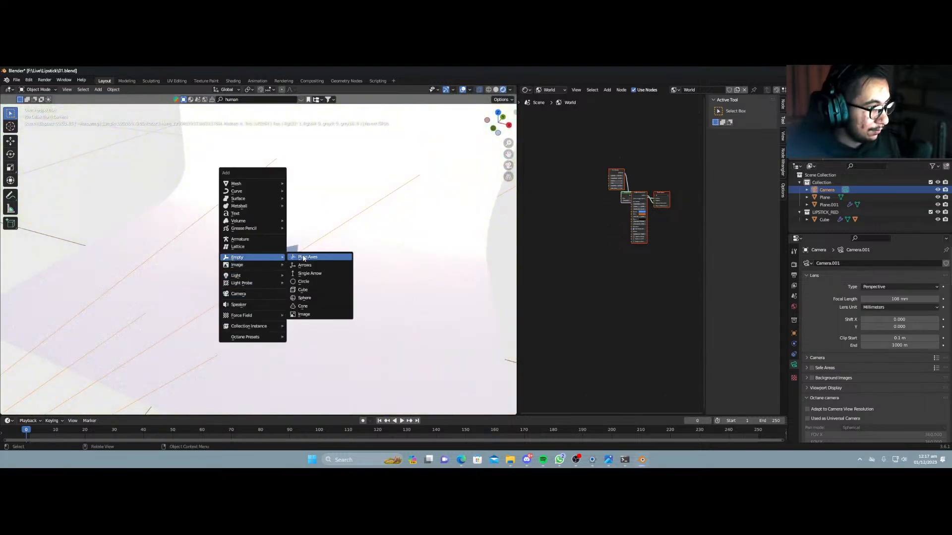
pyautogui.click(299, 258)
pyautogui.press('s')
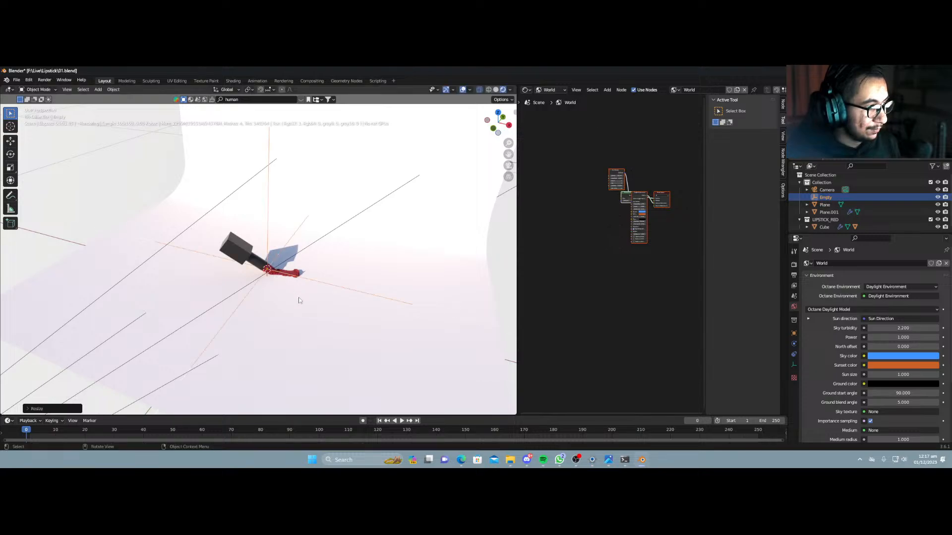
pyautogui.click(317, 325)
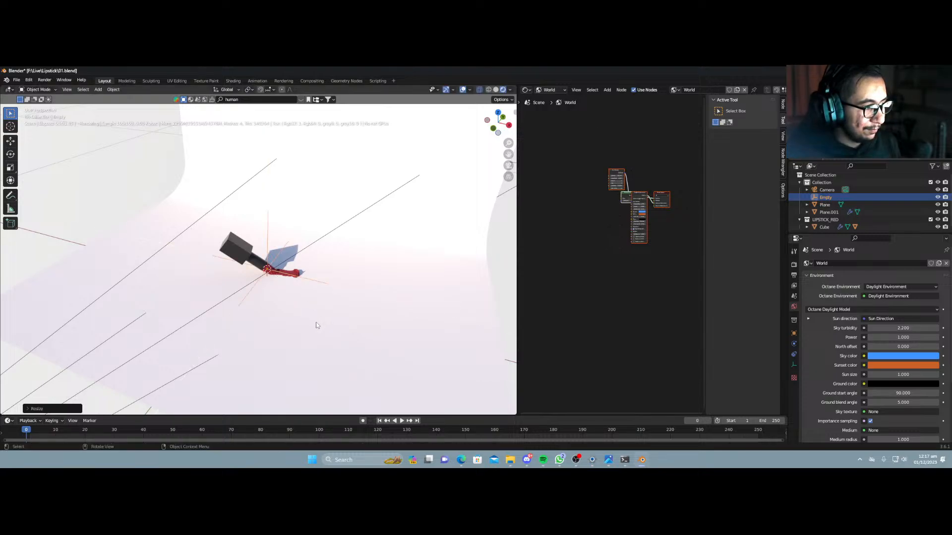
# Turn off Autofocus in the camera's Octane depth of field and pick the empty as the focus object.
pyautogui.click(233, 300)
pyautogui.scroll(-8, 845, 361)
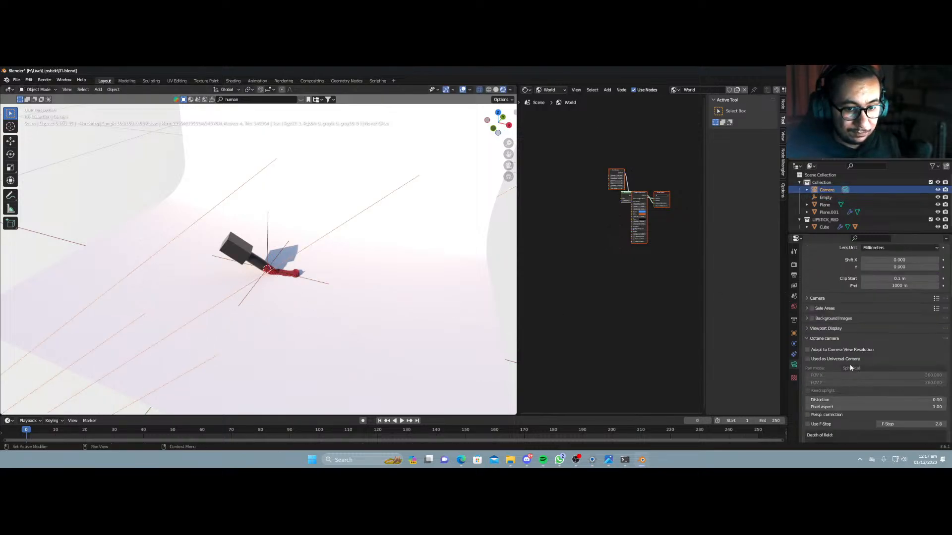
pyautogui.click(809, 326)
pyautogui.click(809, 327)
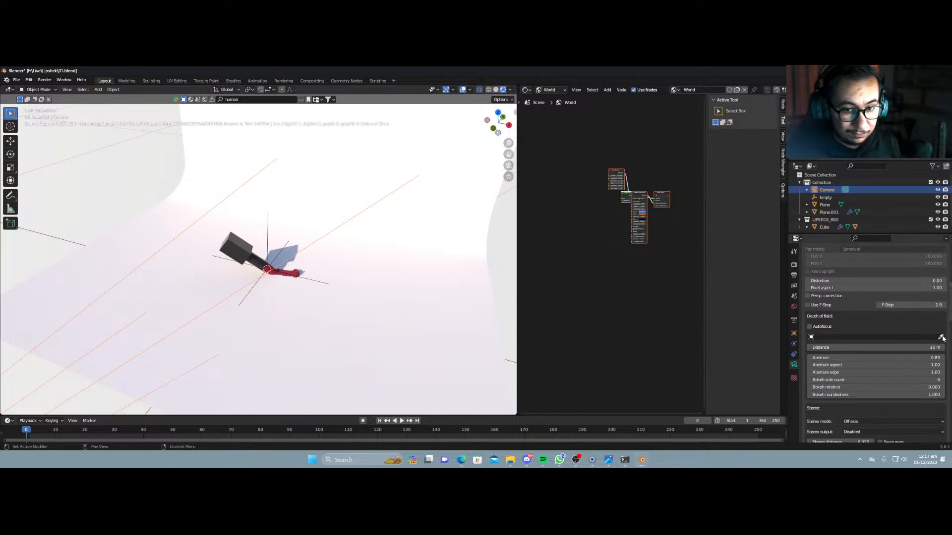
pyautogui.click(941, 337)
pyautogui.click(268, 238)
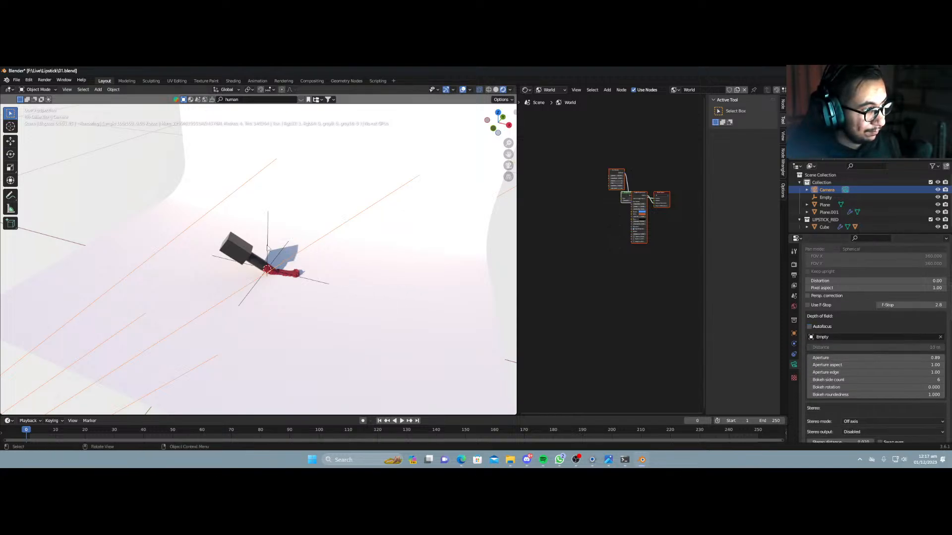
# From the camera view, select the smear and raise it about 0.000124 m along global Z.
pyautogui.press('KP_0')
pyautogui.press('Home')
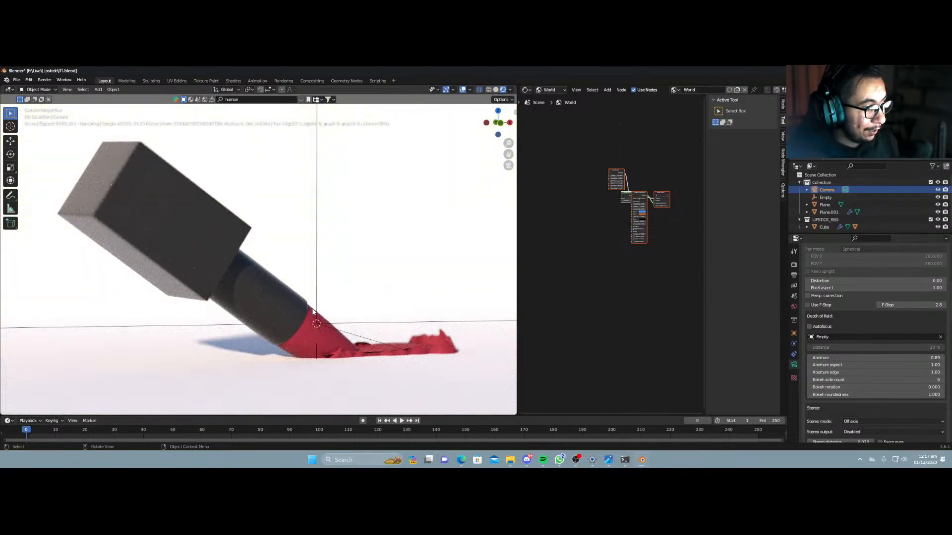
pyautogui.click(387, 353)
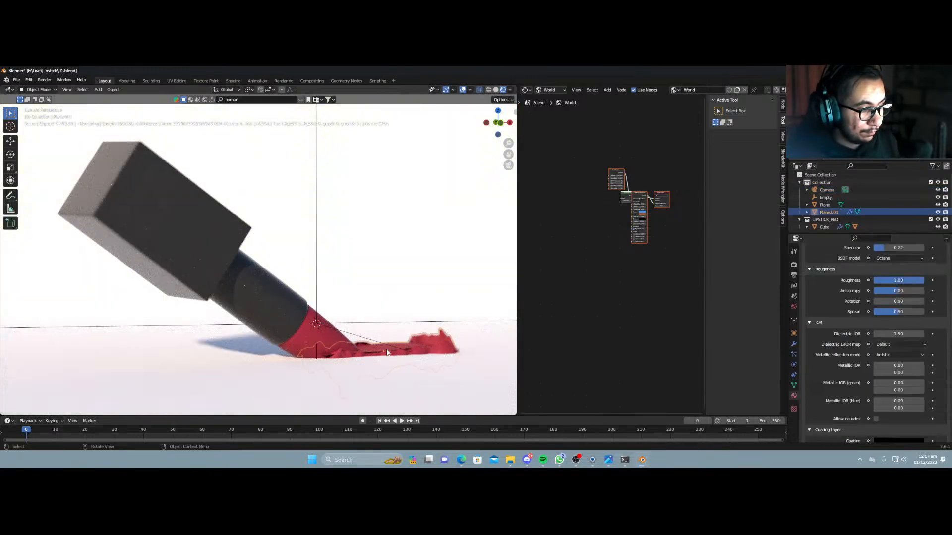
pyautogui.press('g')
pyautogui.press('z')
pyautogui.click(386, 350)
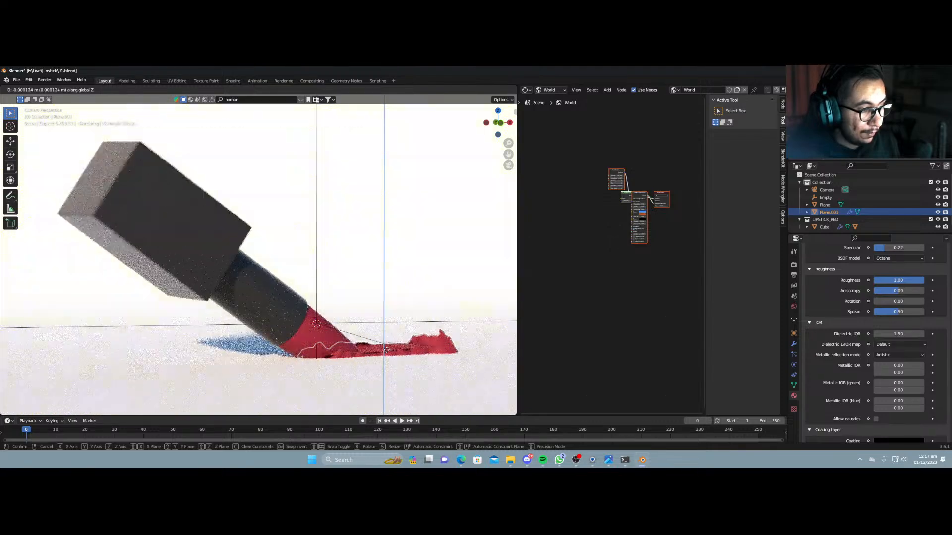
pyautogui.scroll(-4, 372, 344)
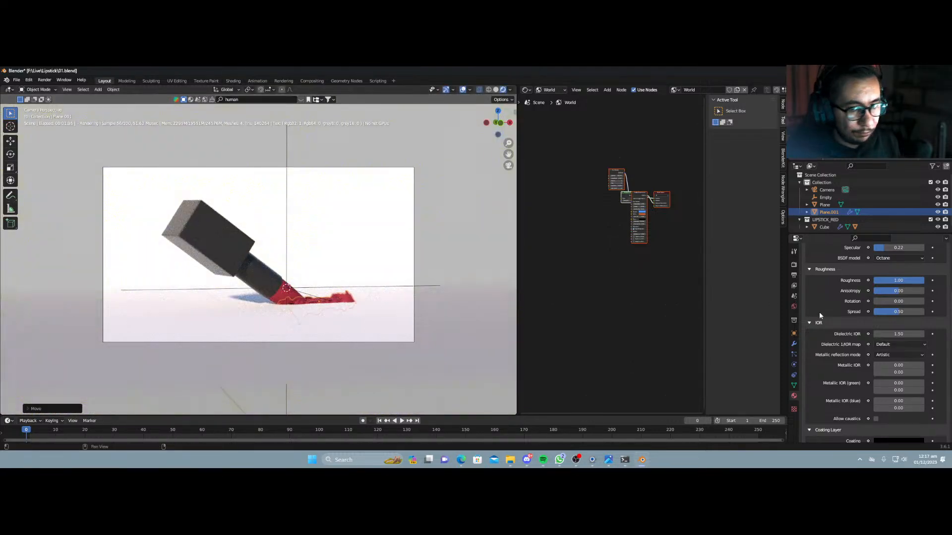
pyautogui.scroll(8, 852, 338)
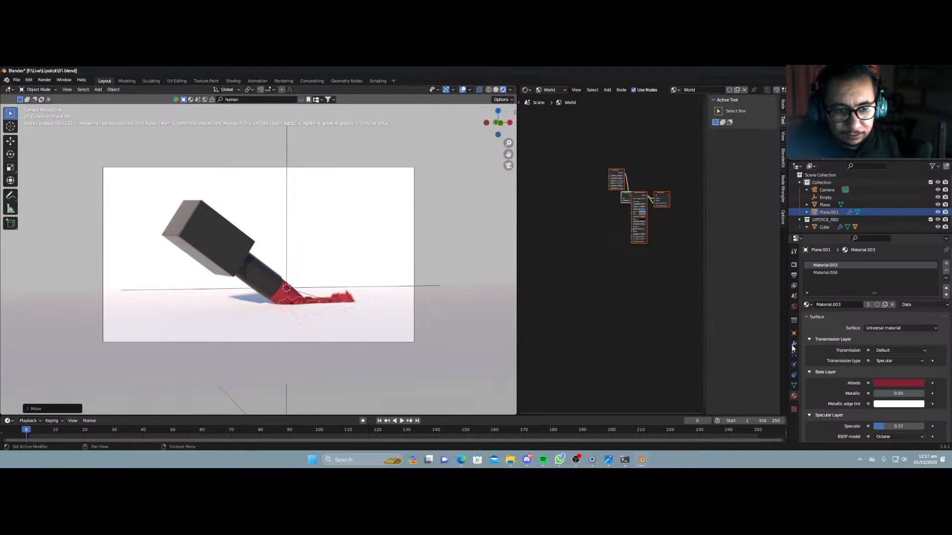
# Select the backdrop plane and inspect the lipstick and smear within the camera frame.
pyautogui.click(321, 342)
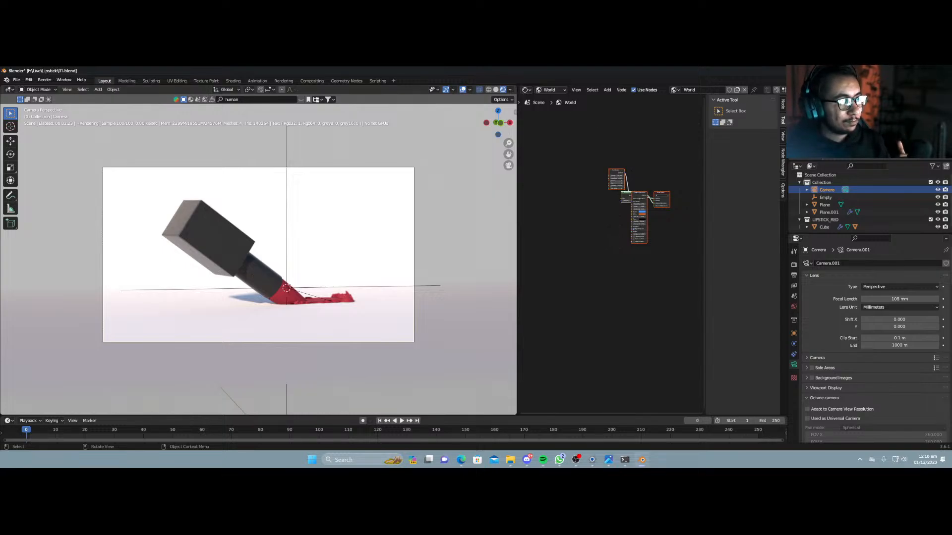
pyautogui.click(299, 249)
pyautogui.scroll(3, 262, 283)
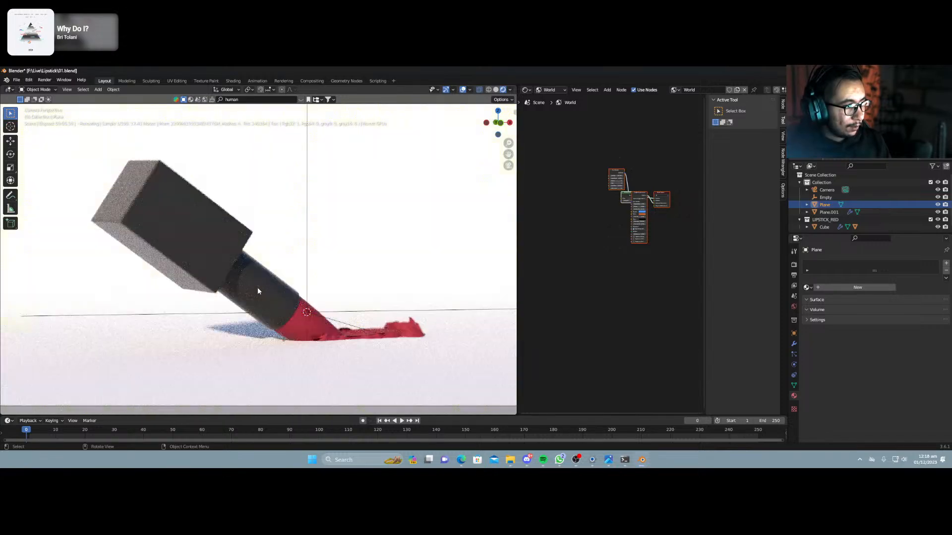
pyautogui.scroll(-2, 257, 291)
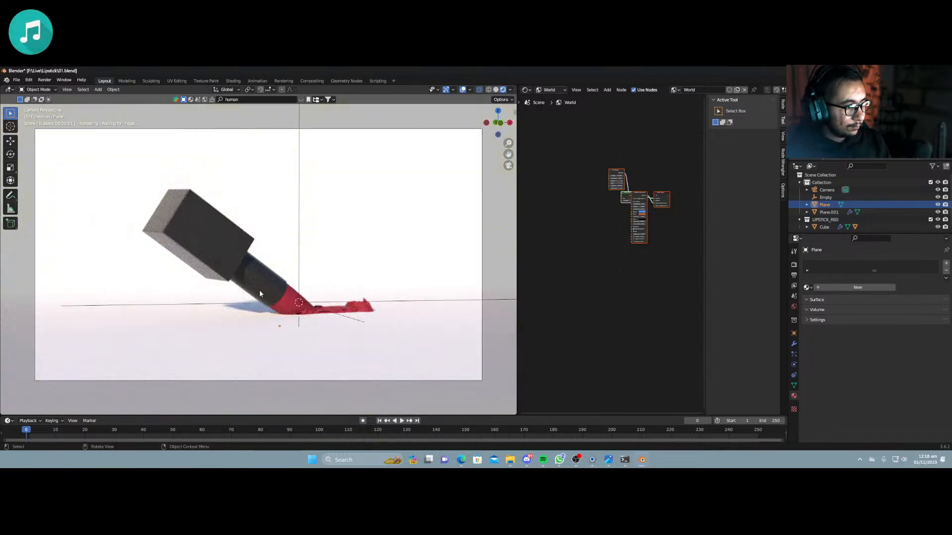
# Rotate the lipstick and its smear together slightly about the global Z axis.
pyautogui.click(276, 295)
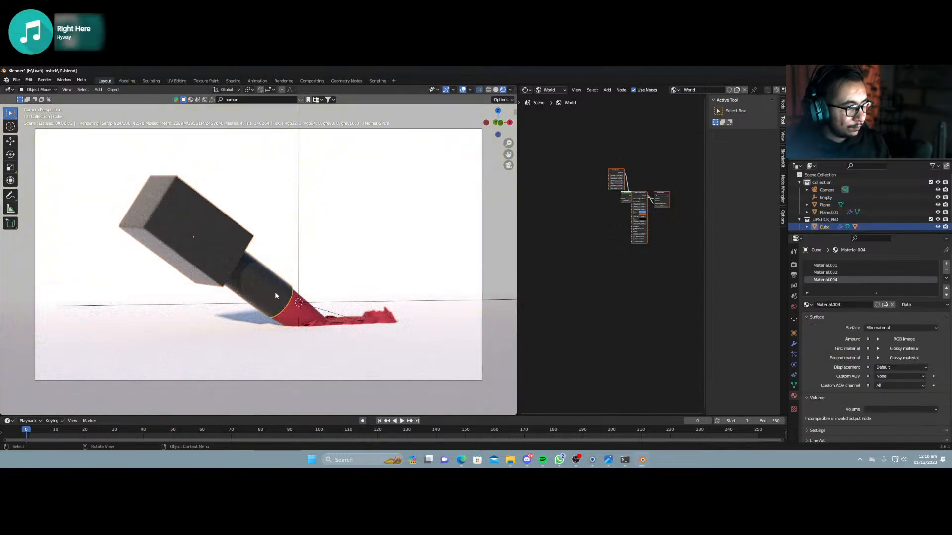
pyautogui.click(379, 320)
pyautogui.press('r')
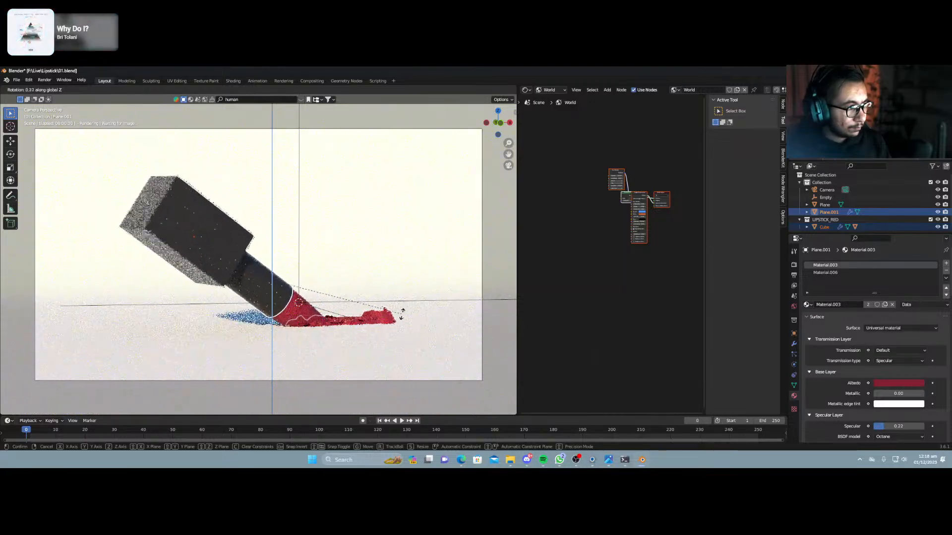
pyautogui.click(403, 307)
# Delete the world shader nodes apart from the output node and switch the main viewport to solid shading.
pyautogui.moveTo(403, 306); pyautogui.dragTo(333, 352, button='middle')
pyautogui.scroll(-3, 349, 339)
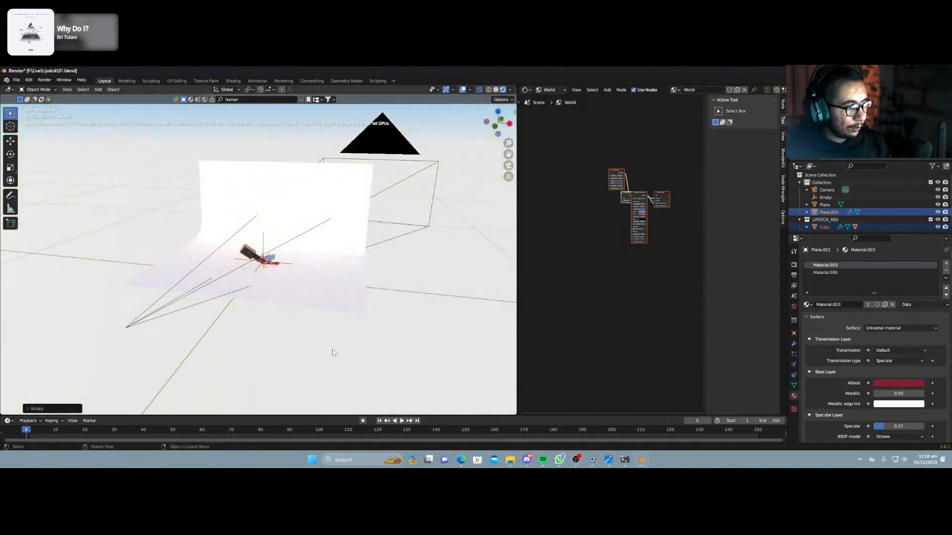
pyautogui.scroll(2, 617, 198)
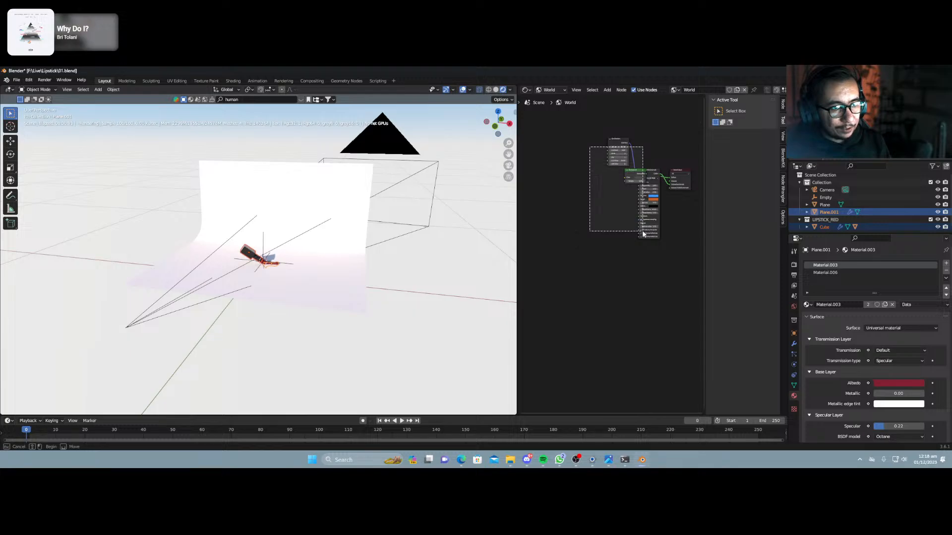
pyautogui.press('x')
pyautogui.press('z')
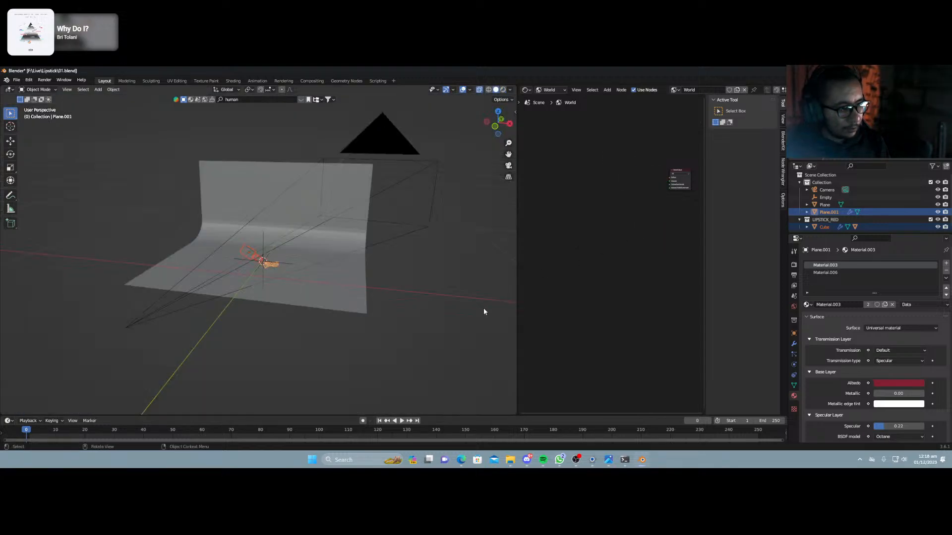
# Split the node editor area, turn the new lower area into a 3D viewport and show it through the camera.
pyautogui.moveTo(518, 87); pyautogui.dragTo(521, 233)
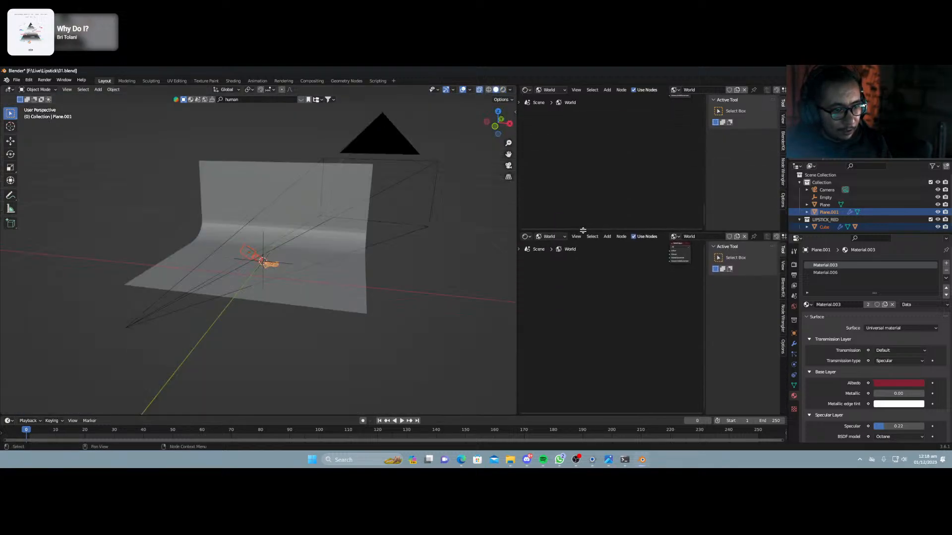
pyautogui.click(525, 236)
pyautogui.click(542, 258)
pyautogui.scroll(3, 682, 358)
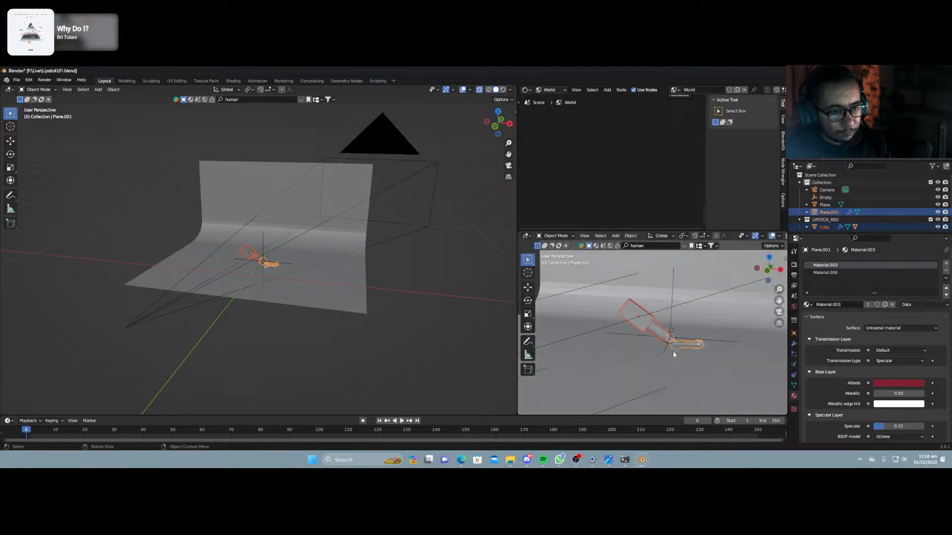
pyautogui.press('KP_0')
# Apply Shade Auto Smooth to the curved backdrop plane.
pyautogui.click(589, 313)
pyautogui.rightClick(589, 313)
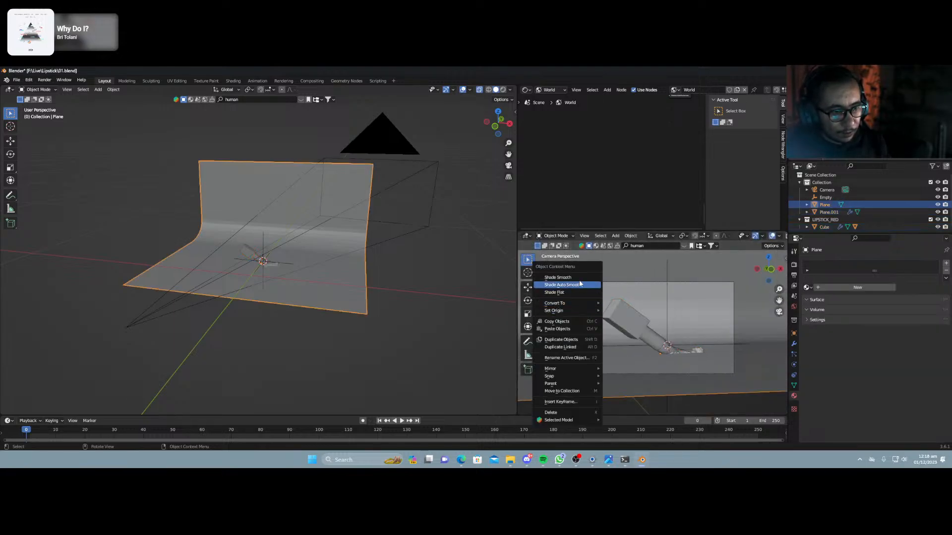
pyautogui.click(579, 284)
# Set the output resolution to 2000 by 2000 px.
pyautogui.click(793, 276)
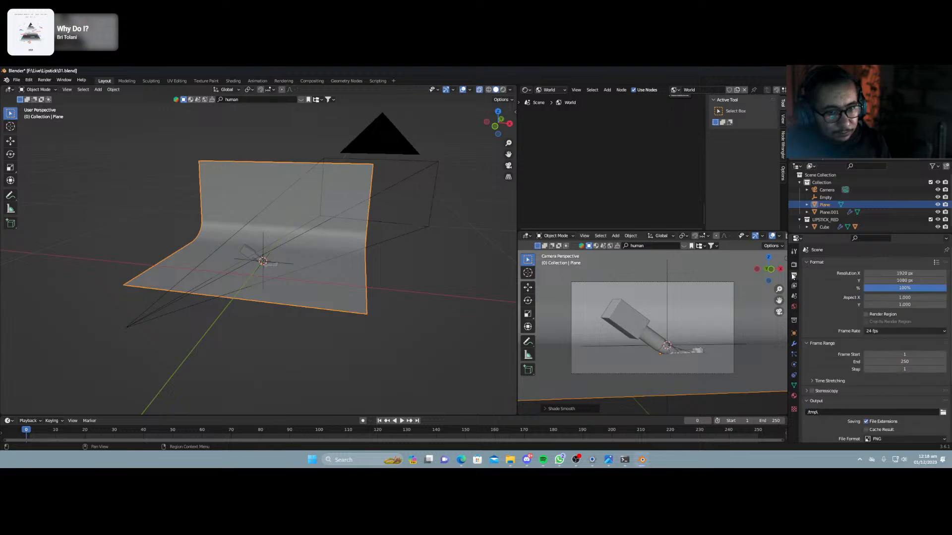
pyautogui.click(884, 274)
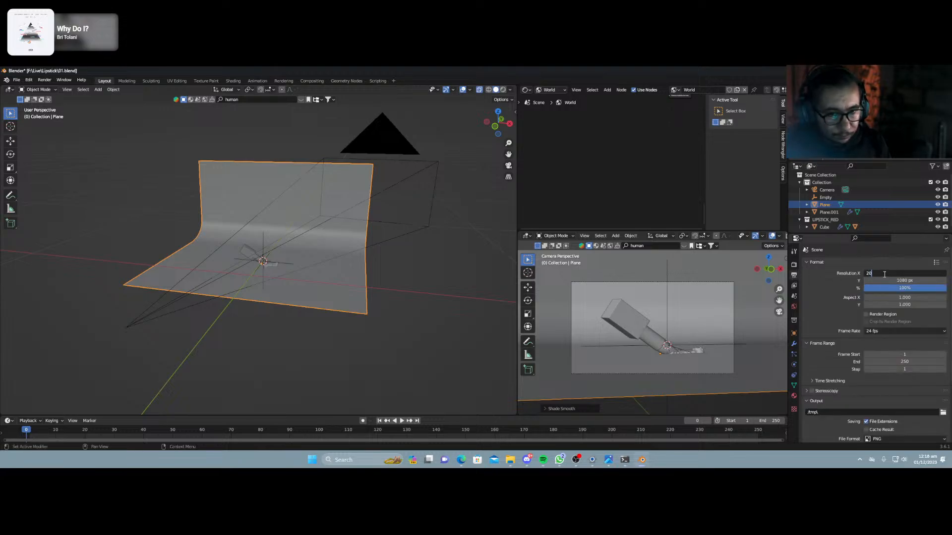
pyautogui.press('Tab')
pyautogui.write('2000')
pyautogui.press('Return')
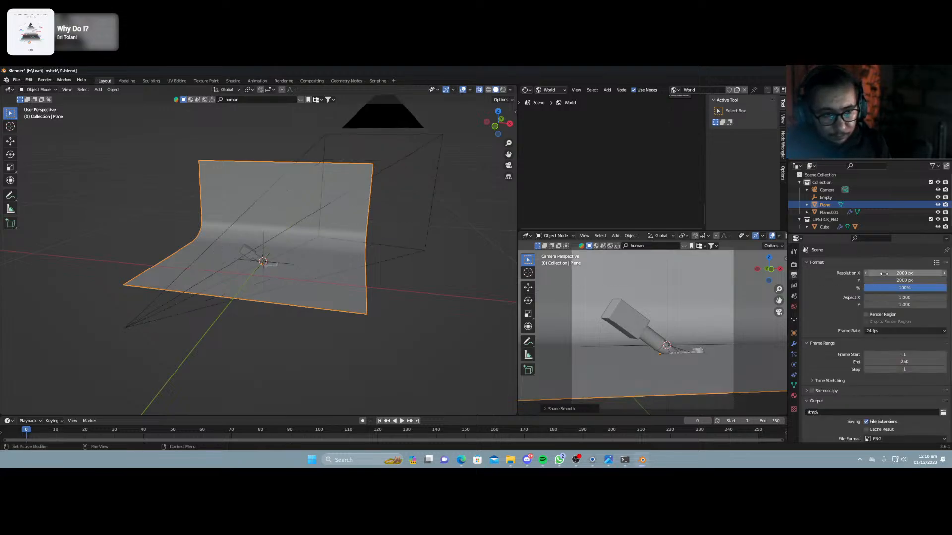
# Look through the camera in the main viewport and reframe the lipstick in the square shot using walk navigation.
pyautogui.press('KP_0')
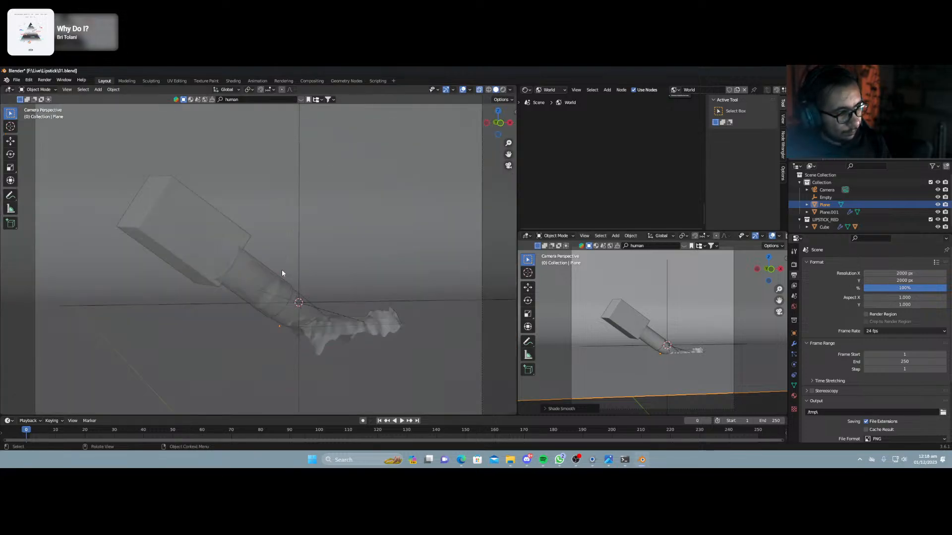
pyautogui.scroll(-3, 319, 278)
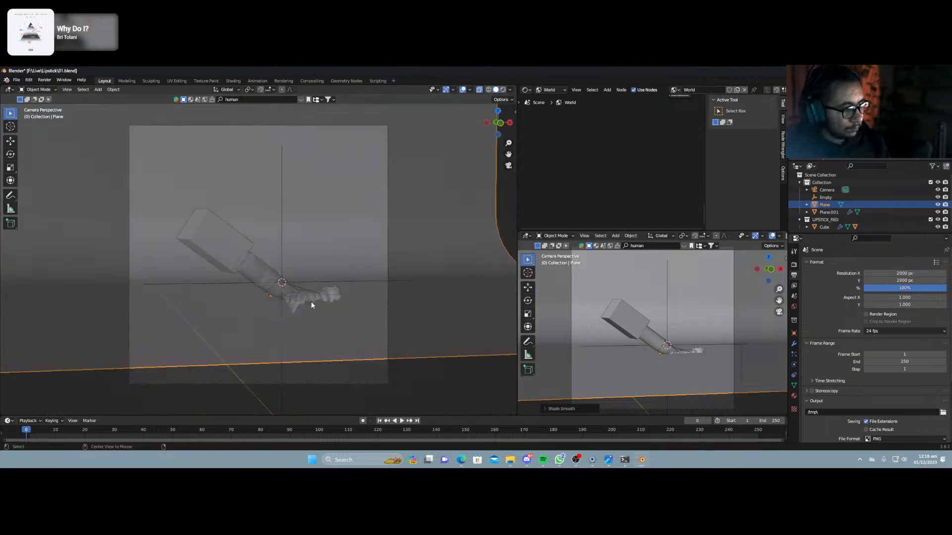
pyautogui.hotkey('shift', '`')
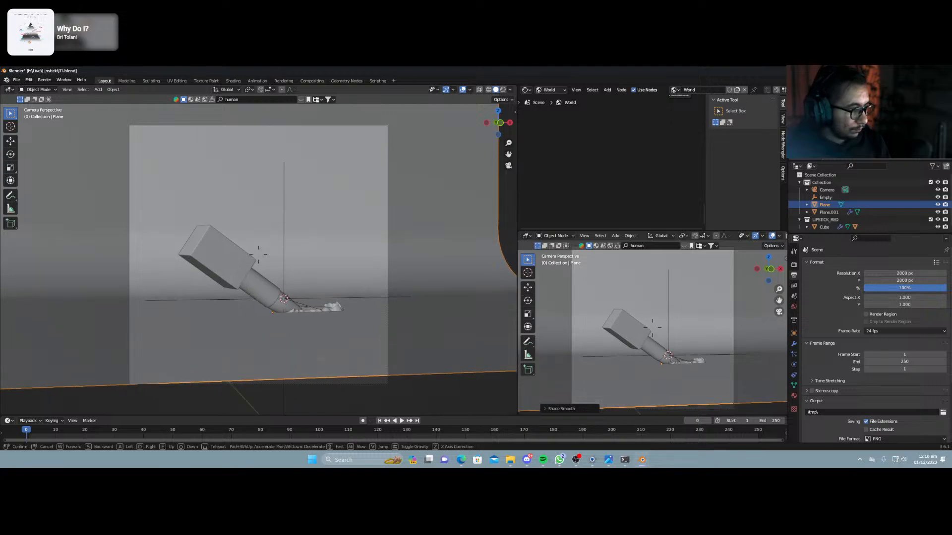
pyautogui.press('w')
pyautogui.press('s')
pyautogui.press('s')
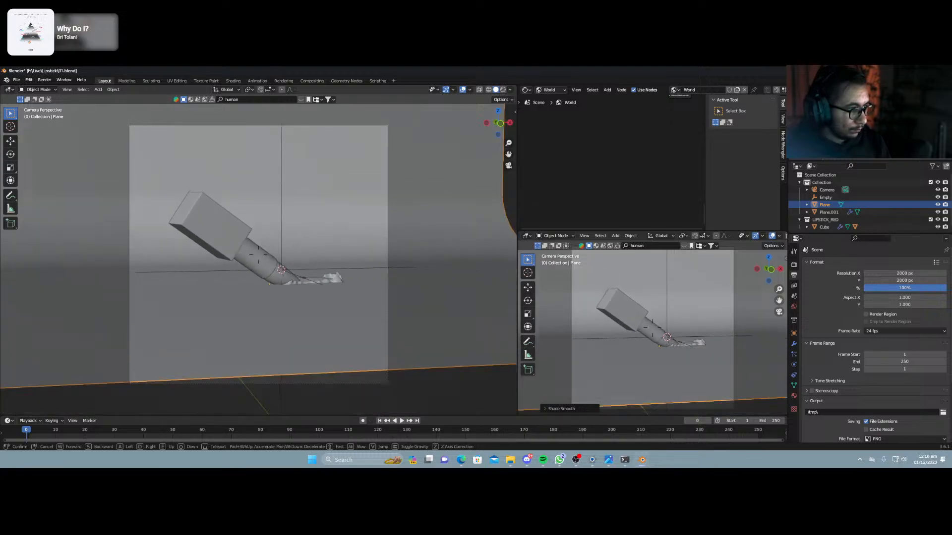
pyautogui.press('Return')
# Scale up the backdrop plane until it fills the camera frame and adjust the camera's distance to the lipstick.
pyautogui.press('s')
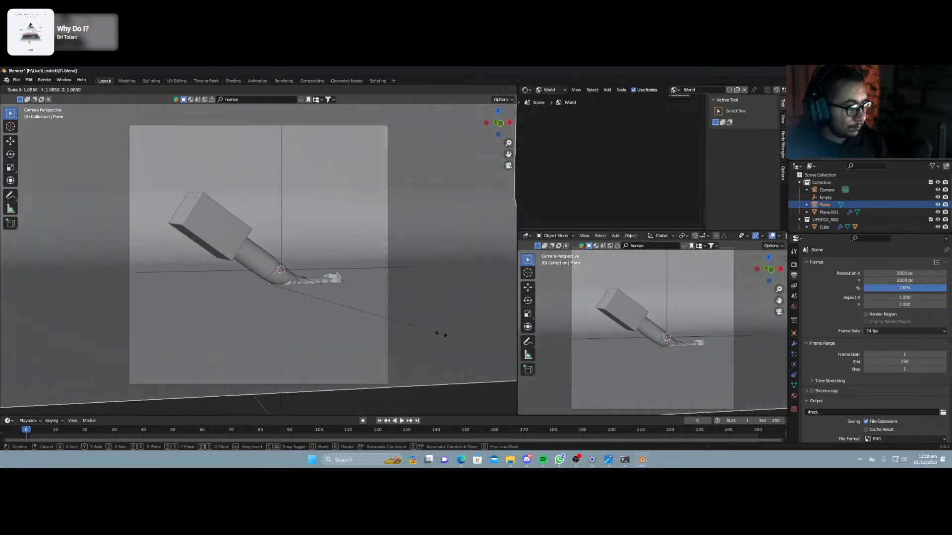
pyautogui.click(479, 349)
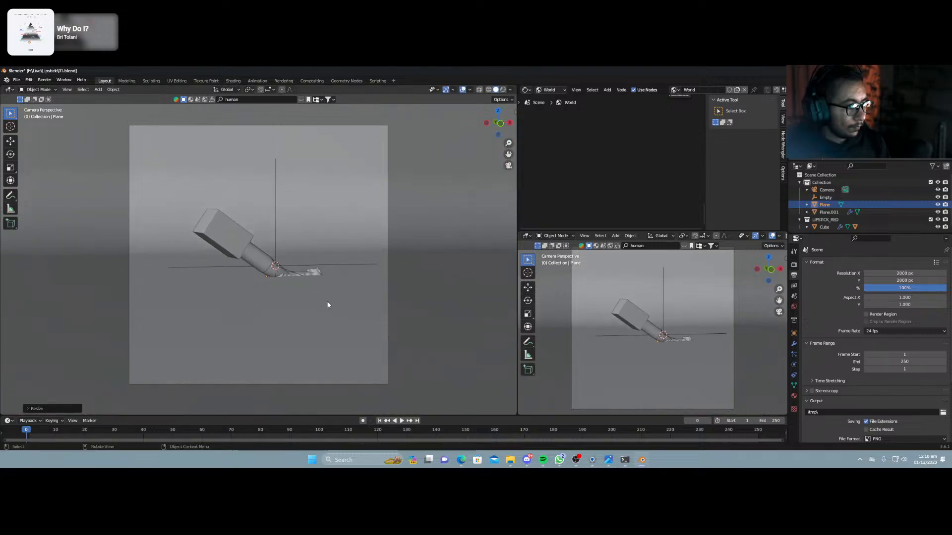
pyautogui.hotkey('shift', '`')
pyautogui.press('w')
pyautogui.click(680, 361)
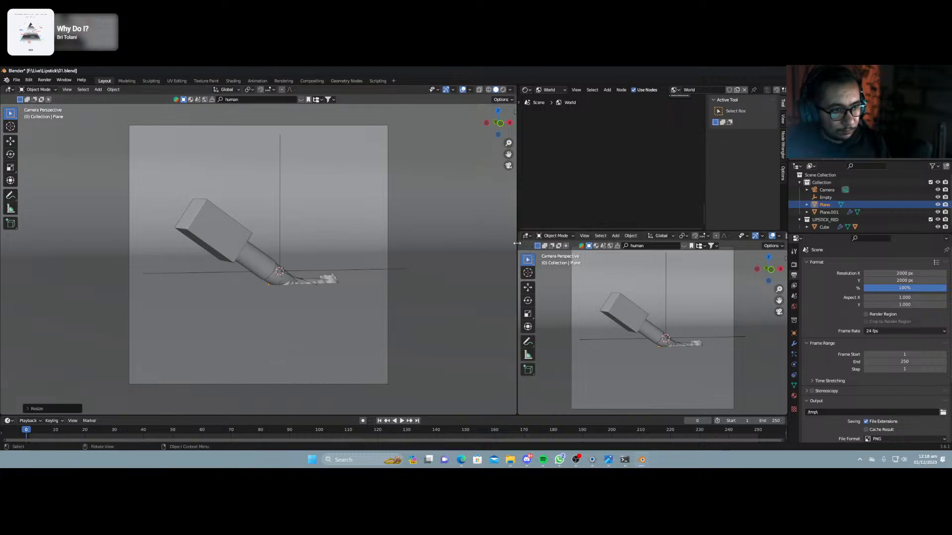
# Widen the secondary camera viewport and set the camera's passepartout opacity to 1.000.
pyautogui.moveTo(516, 242); pyautogui.dragTo(460, 243)
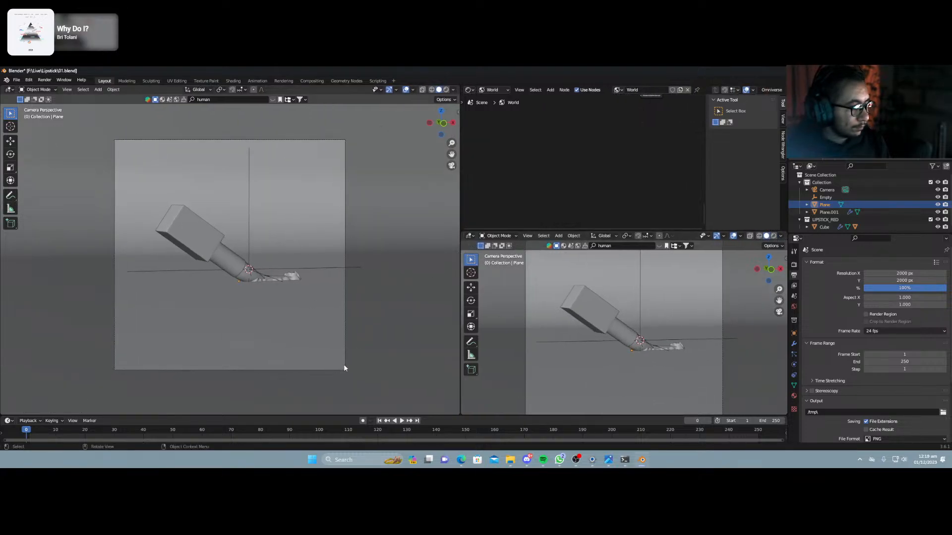
pyautogui.click(307, 141)
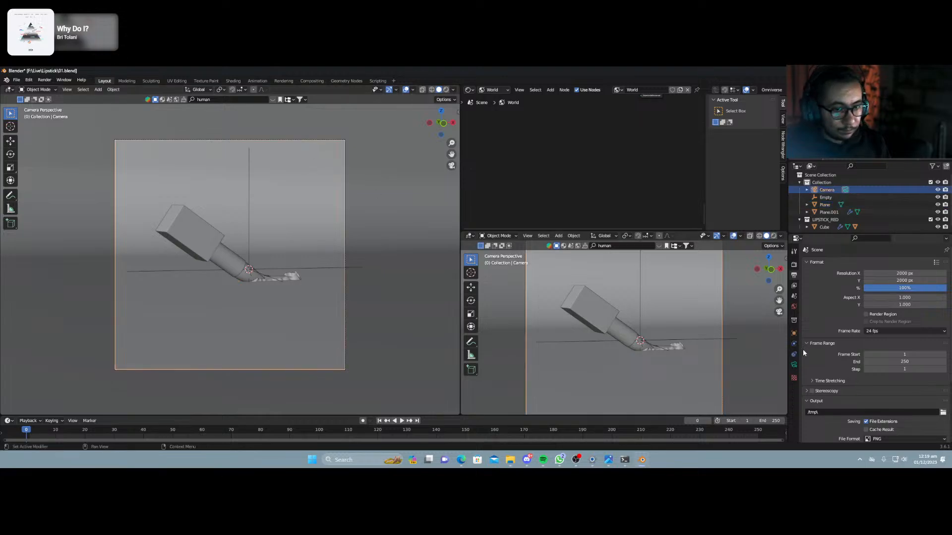
pyautogui.click(794, 336)
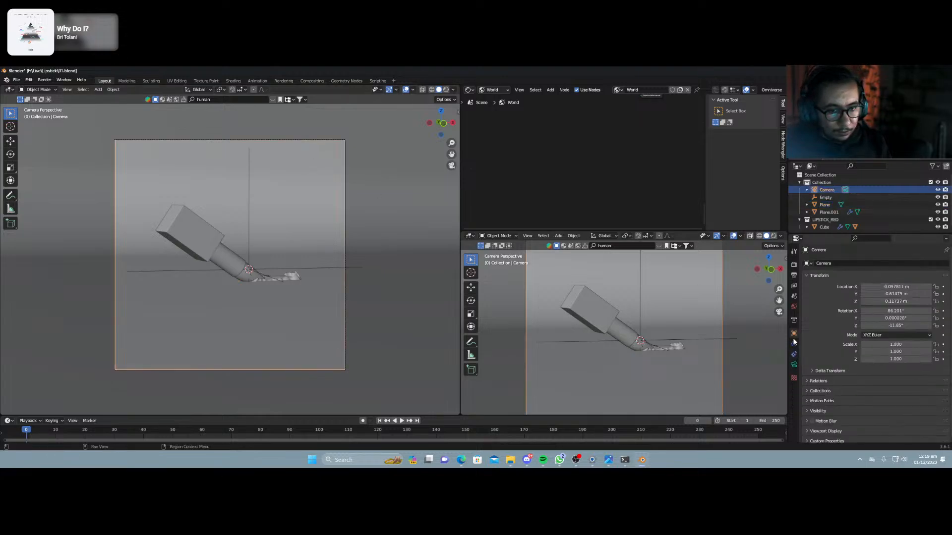
pyautogui.click(794, 365)
pyautogui.scroll(-12, 828, 378)
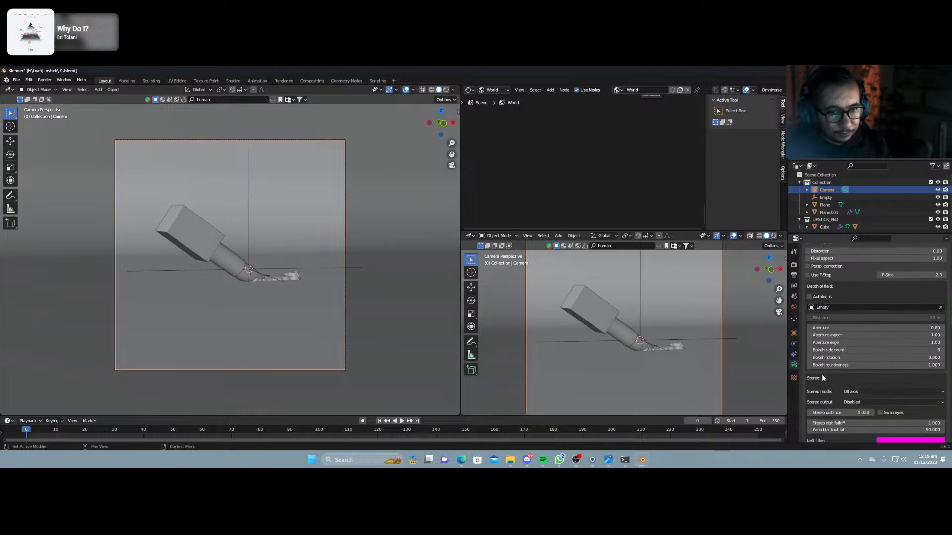
pyautogui.scroll(-10, 822, 377)
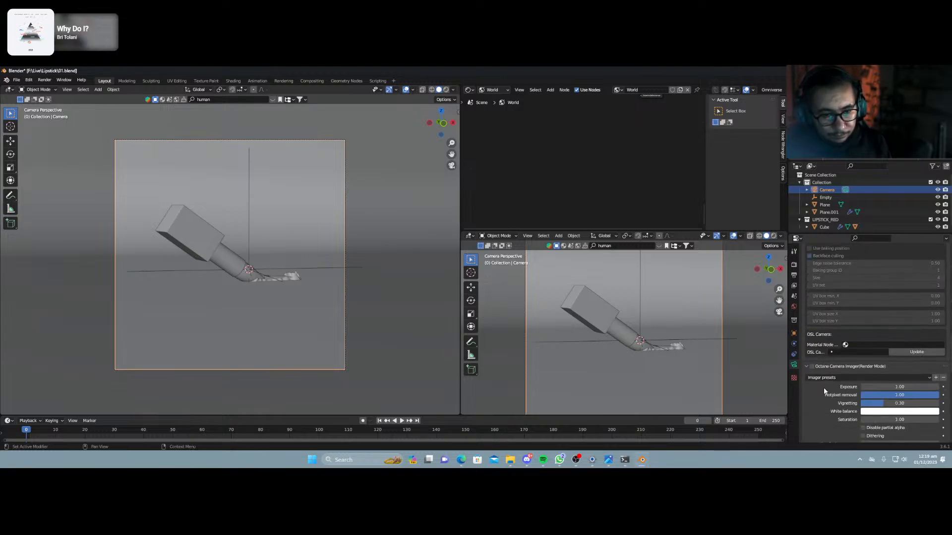
pyautogui.scroll(-6, 823, 388)
pyautogui.scroll(-9, 822, 394)
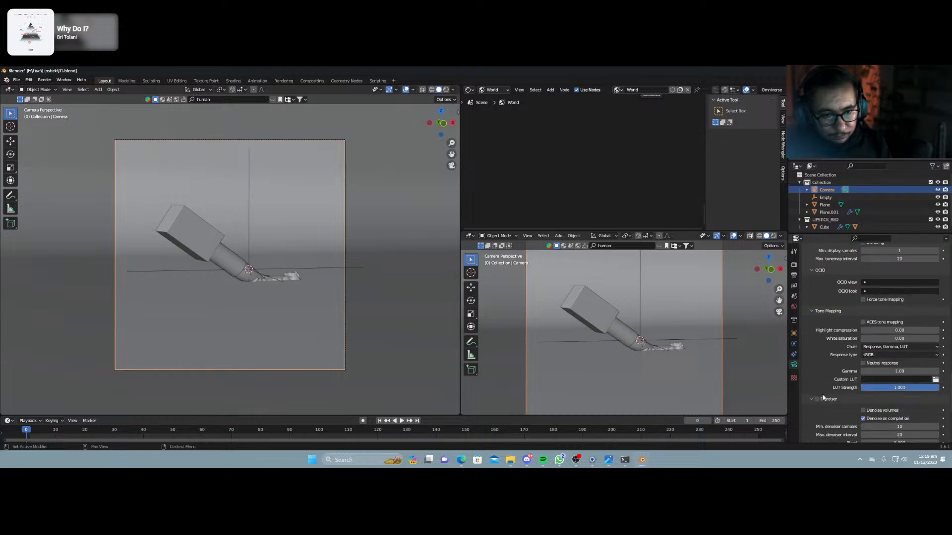
pyautogui.scroll(20, 821, 395)
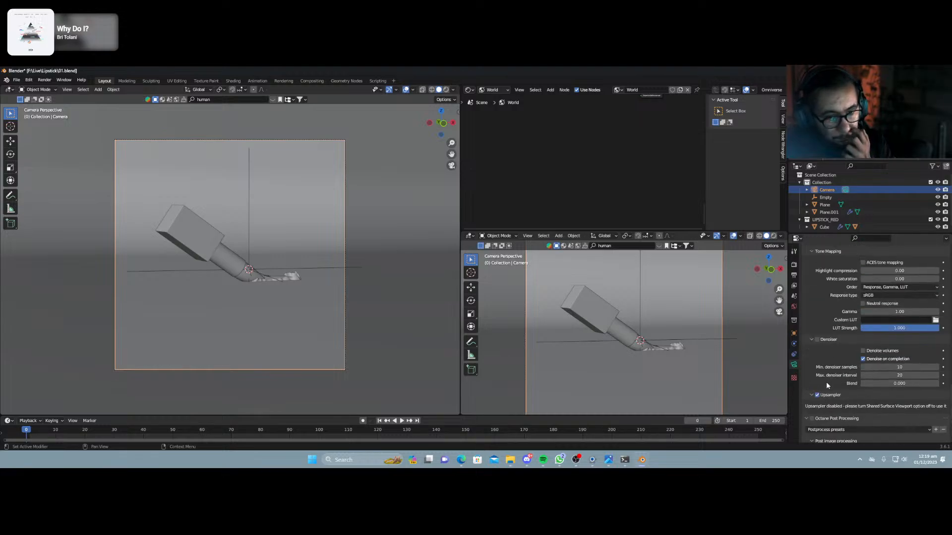
pyautogui.scroll(8, 821, 383)
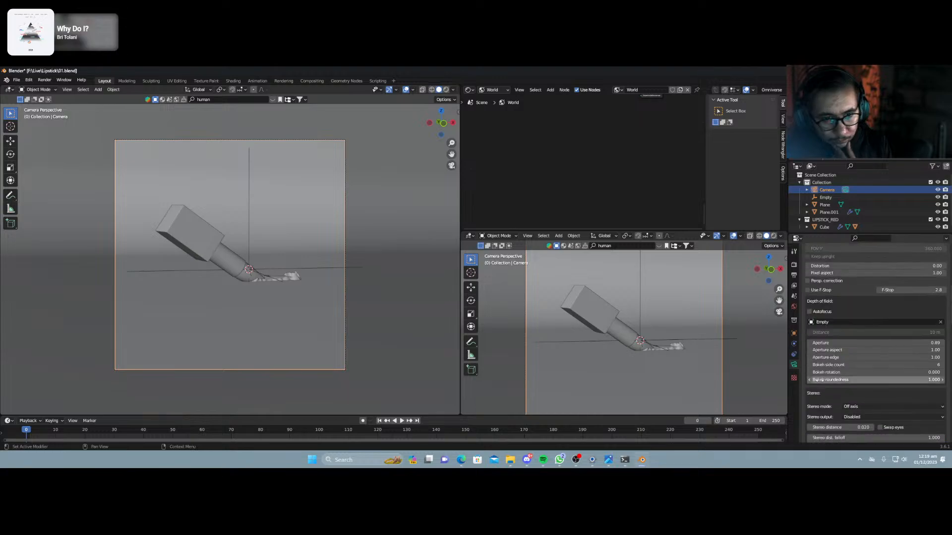
pyautogui.click(808, 298)
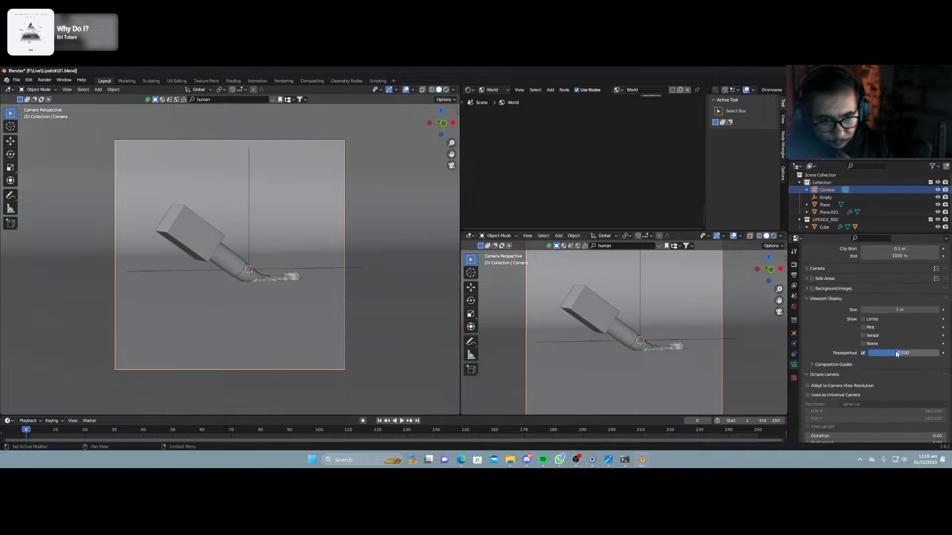
pyautogui.moveTo(897, 353); pyautogui.dragTo(927, 362)
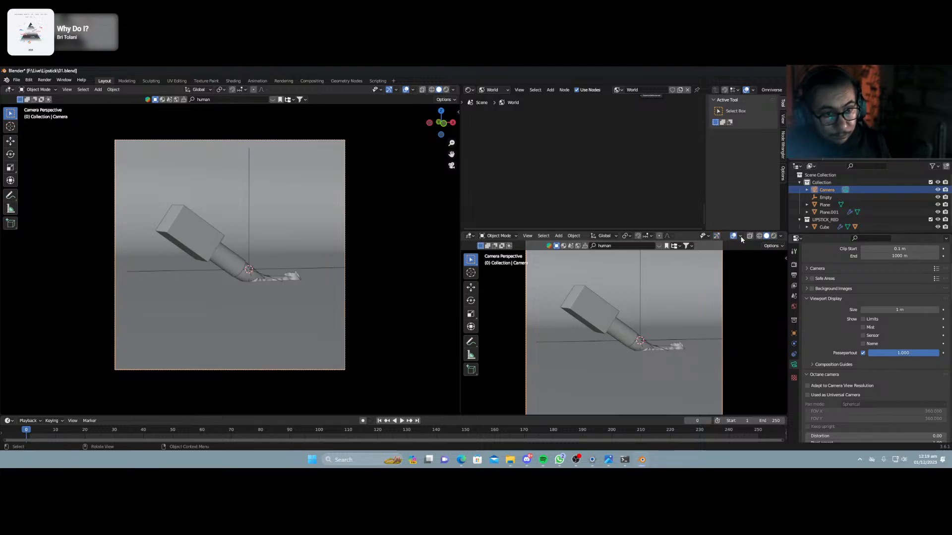
# Hide the header, overlays and toolbar in the secondary viewport, fit the camera frame, and switch it to rendered shading.
pyautogui.rightClick(683, 236)
pyautogui.click(683, 240)
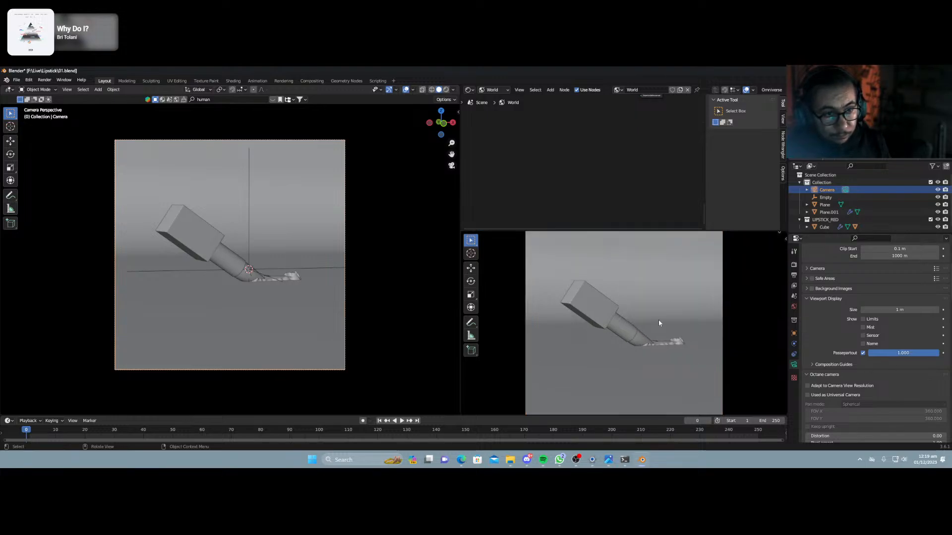
pyautogui.press('t')
pyautogui.scroll(-2, 592, 326)
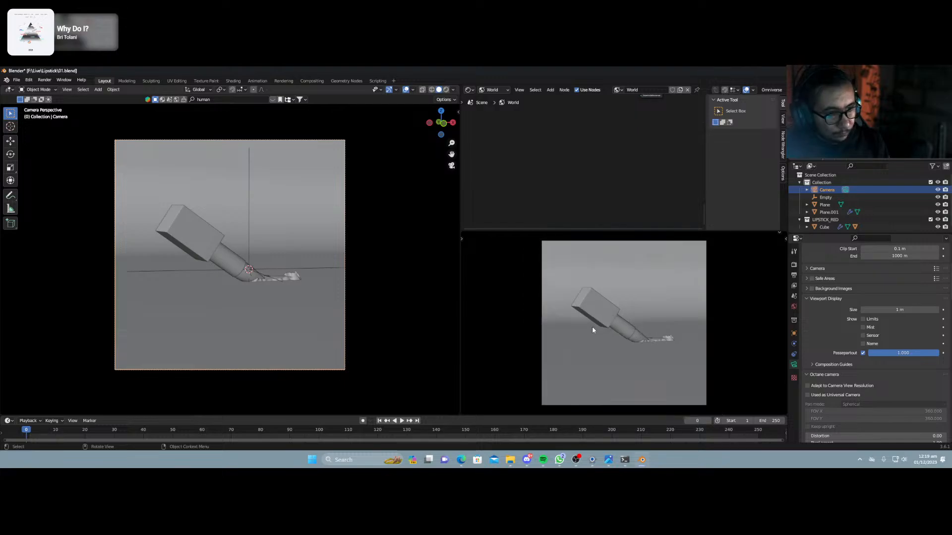
pyautogui.press('z')
pyautogui.click(614, 339)
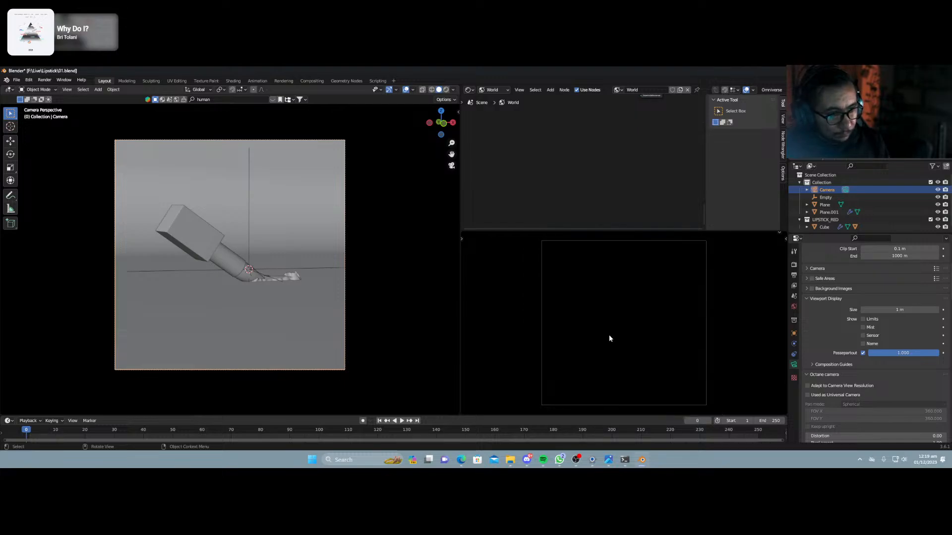
# Add an Octane area light, raise it above the lipstick and scale it down.
pyautogui.moveTo(270, 267); pyautogui.dragTo(243, 295, button='middle')
pyautogui.hotkey('shift', 'a')
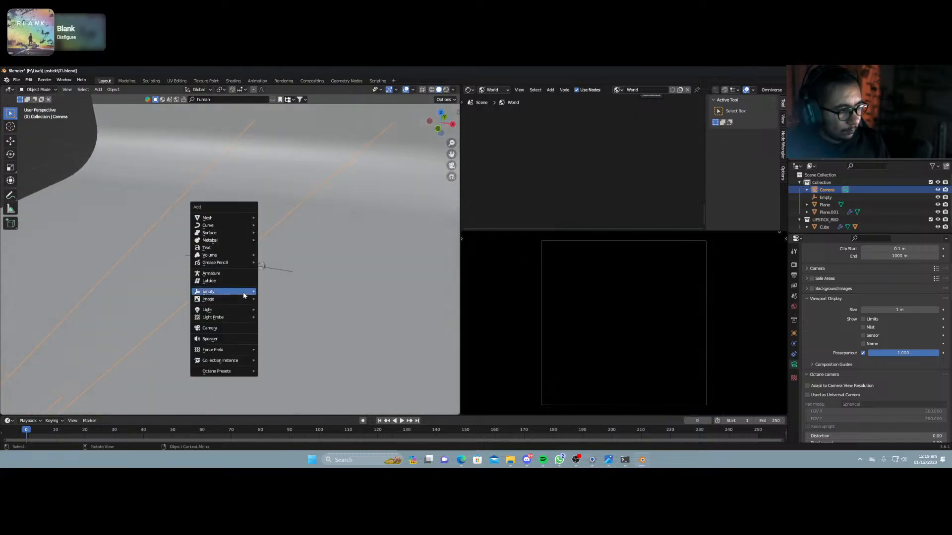
pyautogui.moveTo(243, 312)
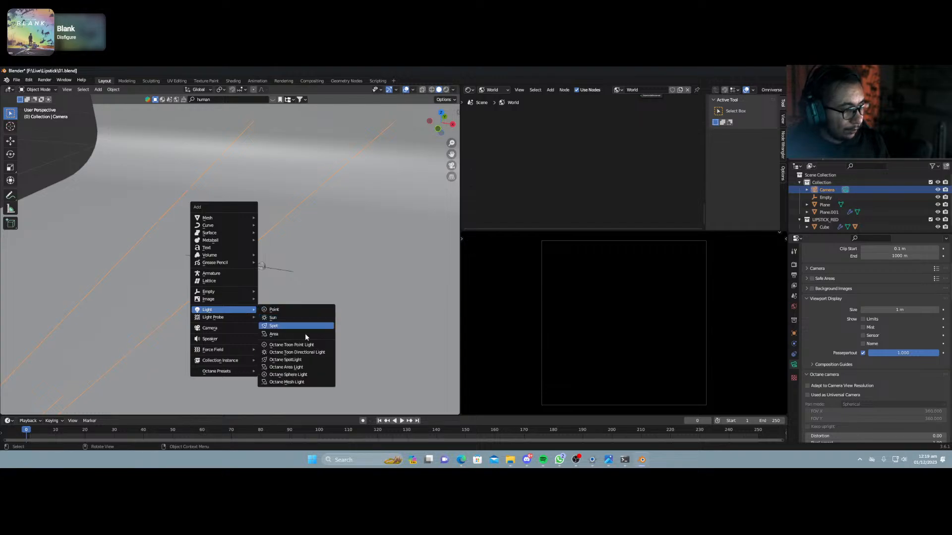
pyautogui.click(313, 367)
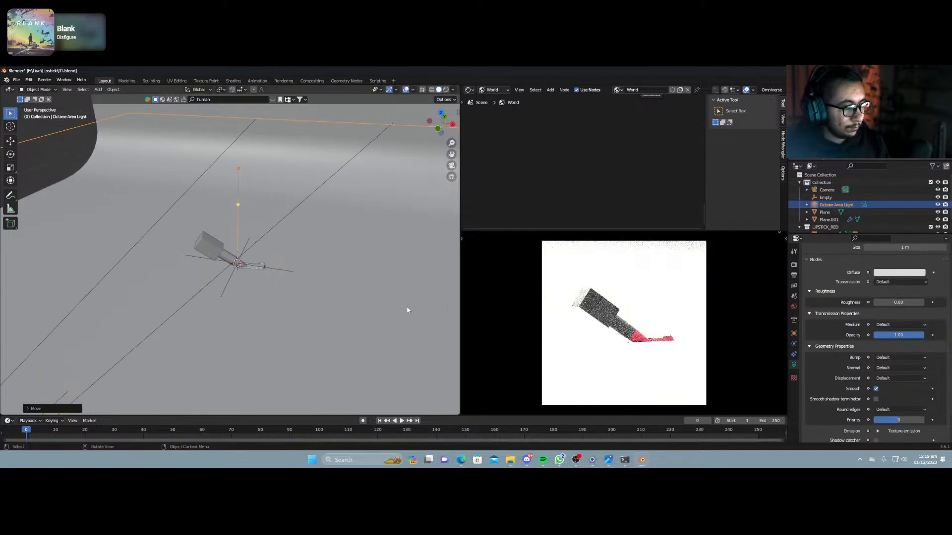
pyautogui.press('s')
pyautogui.click(280, 224)
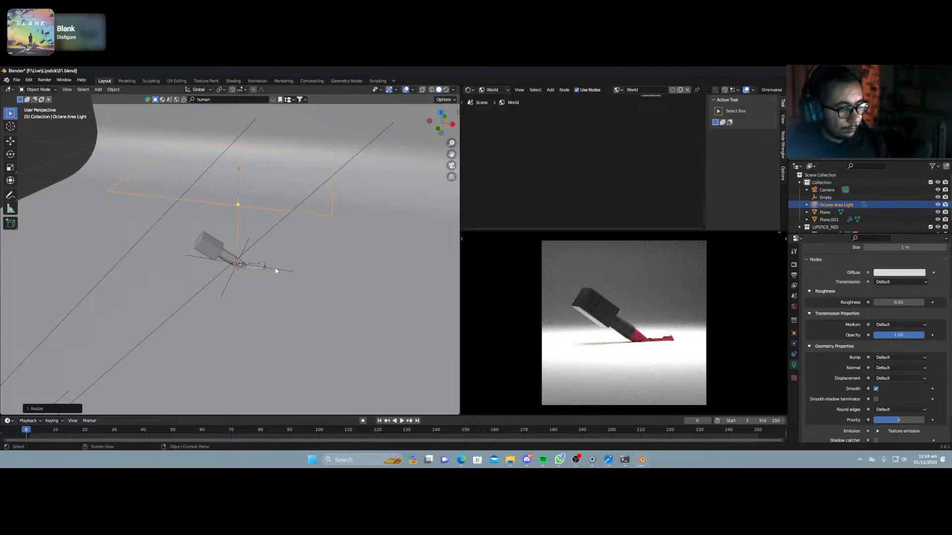
# Aim the area light at the lipstick from behind and above by navigating through its view, and make the main camera active again.
pyautogui.press('ctrl+KP_0')
pyautogui.hotkey('shift', '`')
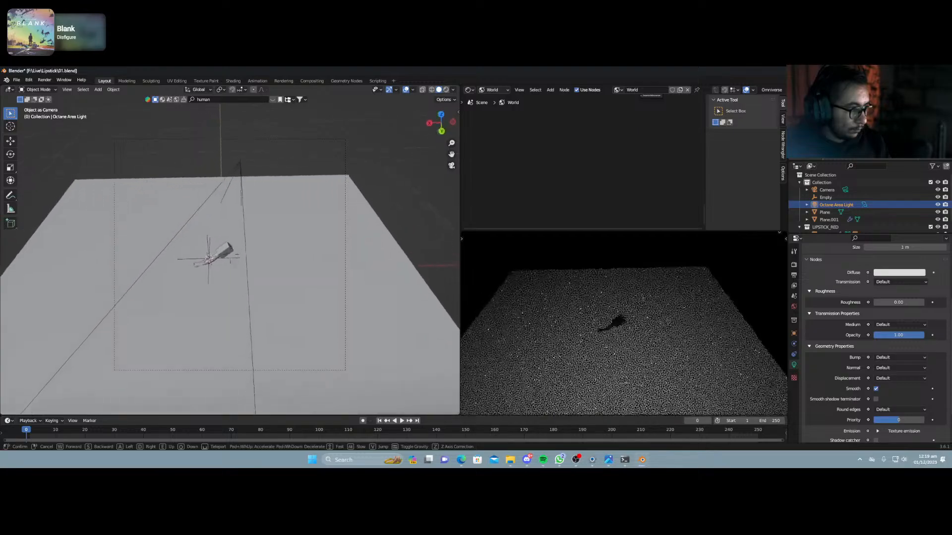
pyautogui.press('Return')
pyautogui.click(262, 163)
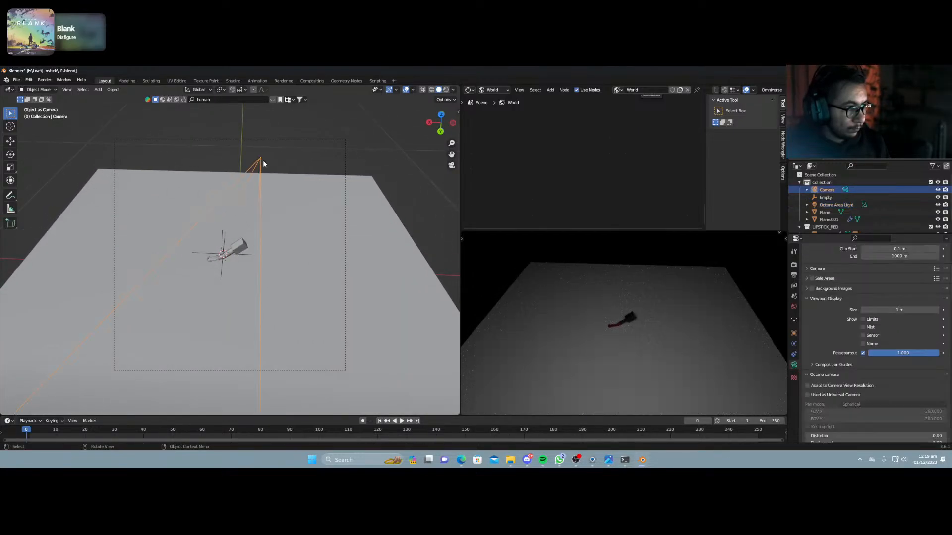
pyautogui.press('ctrl+KP_0')
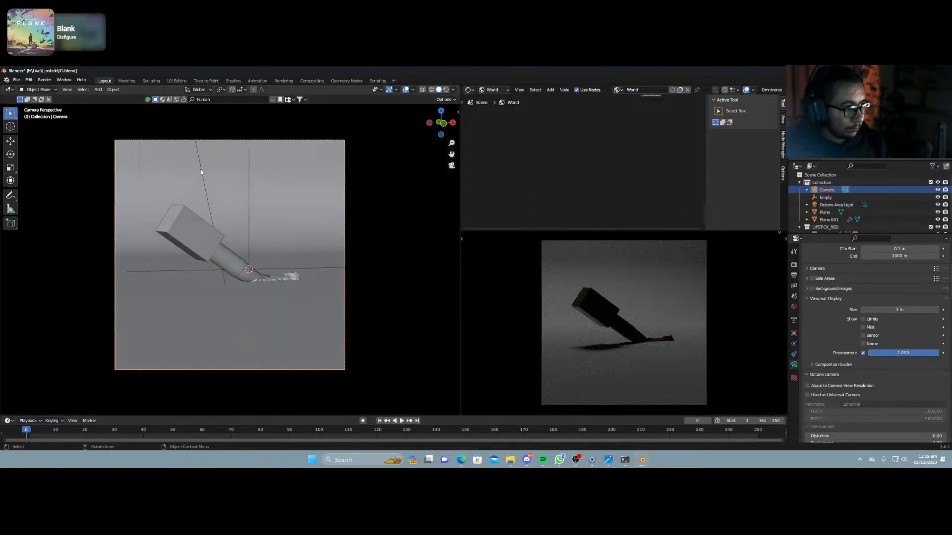
# Narrow the area light by scaling it down along its local Y axis.
pyautogui.click(200, 172)
pyautogui.moveTo(204, 174); pyautogui.dragTo(299, 245, button='middle')
pyautogui.press('s')
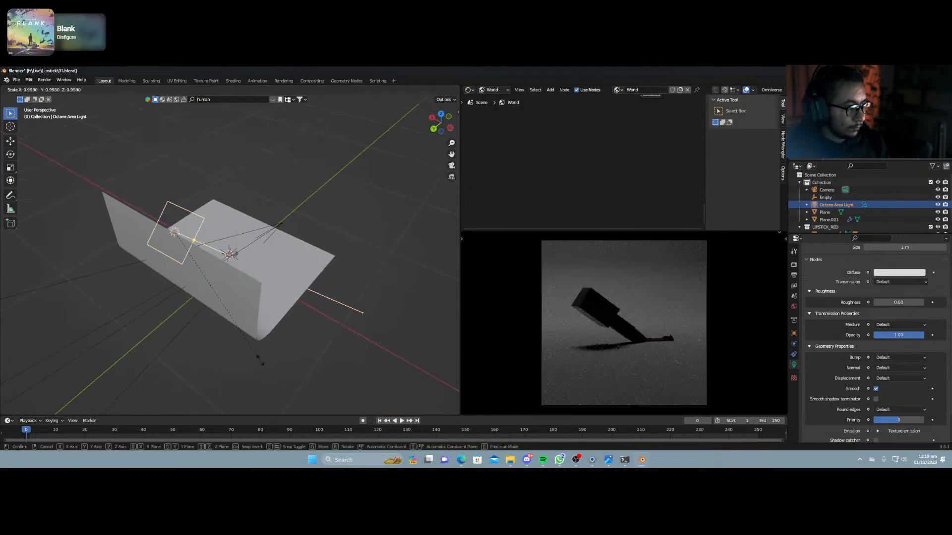
pyautogui.press('y')
pyautogui.press('y')
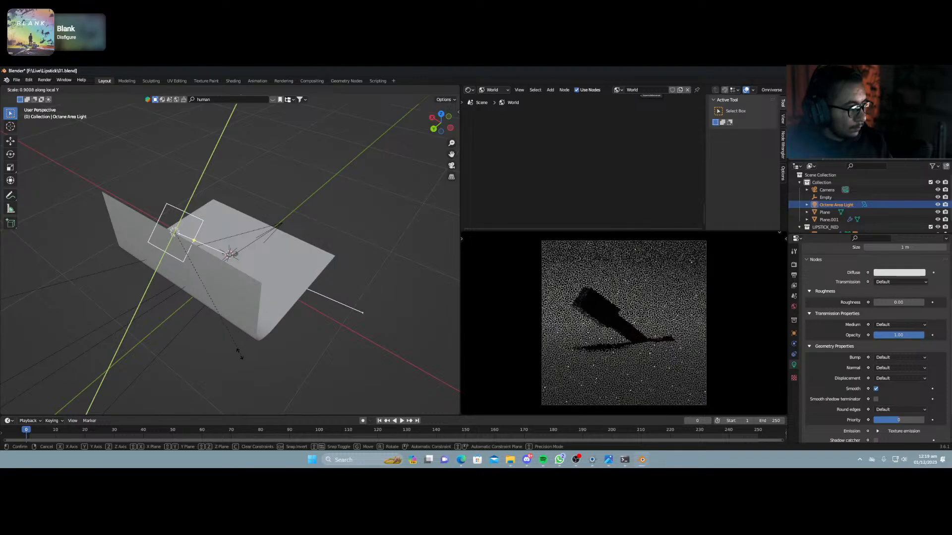
pyautogui.click(183, 299)
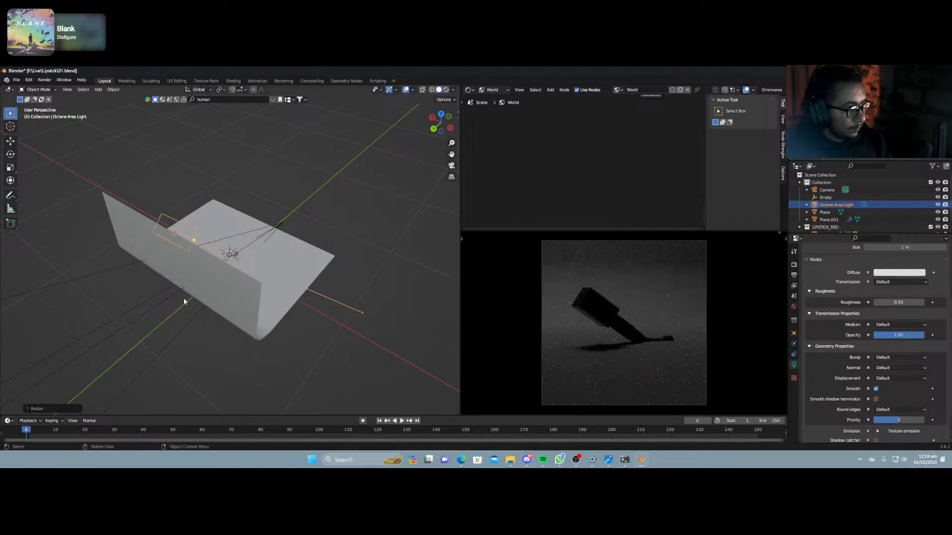
# Set the transform pivot to 3D Cursor and rotate the area light around the global X axis.
pyautogui.click(220, 90)
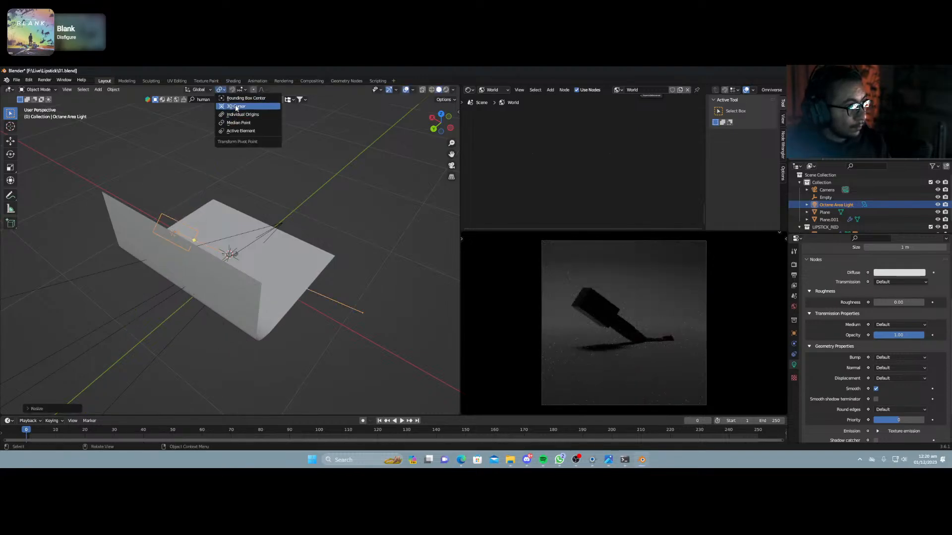
pyautogui.click(241, 101)
pyautogui.press('r')
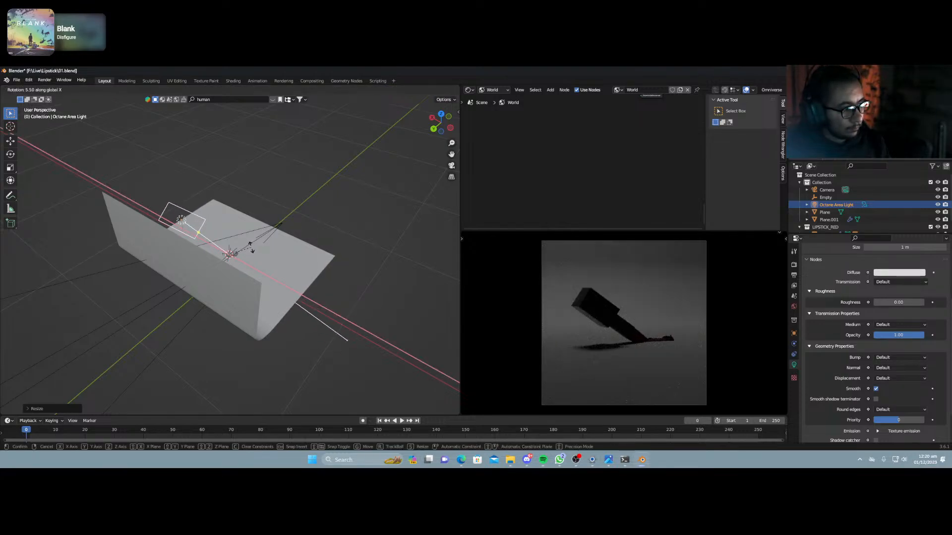
pyautogui.click(250, 256)
# Stretch the area light along its local X axis.
pyautogui.moveTo(251, 255); pyautogui.dragTo(209, 262, button='middle')
pyautogui.press('s')
pyautogui.press('x')
pyautogui.press('x')
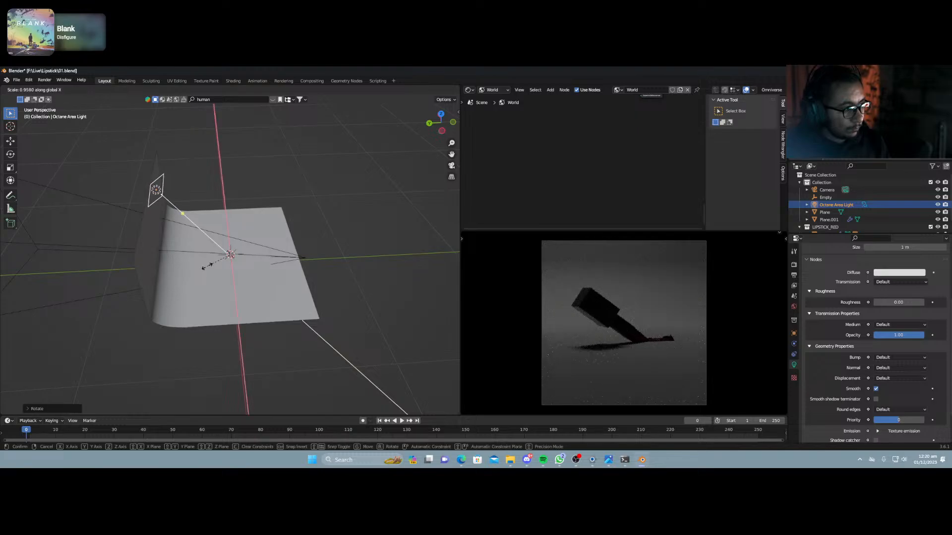
pyautogui.click(206, 307)
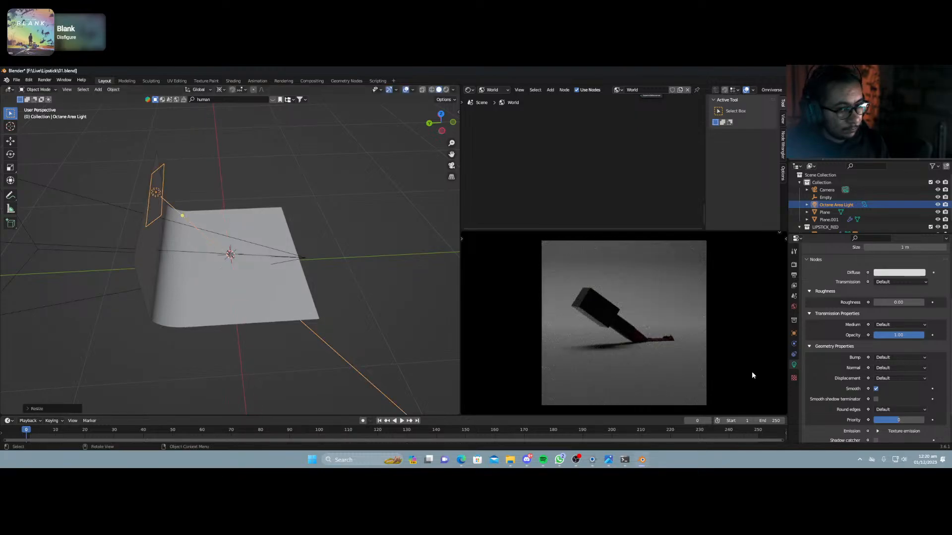
# Show the area light's object nodes, raise its emission texture colour value to 0.149, and inspect the lipstick in the render preview.
pyautogui.scroll(5, 816, 315)
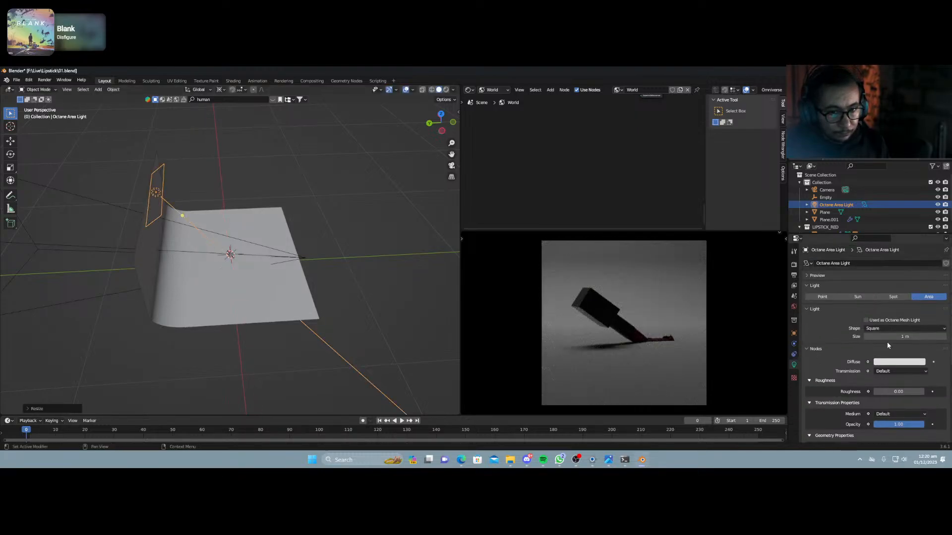
pyautogui.scroll(-2, 861, 370)
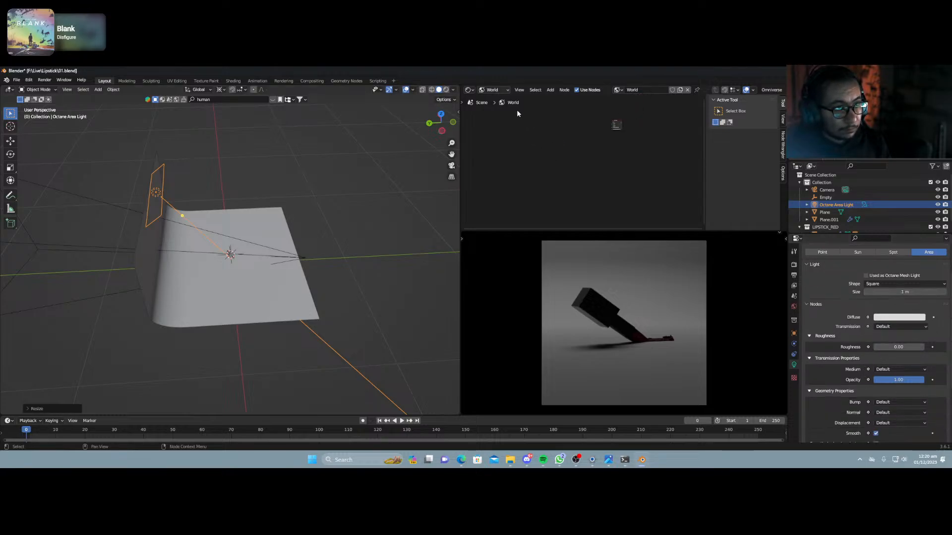
pyautogui.click(494, 98)
pyautogui.scroll(5, 582, 162)
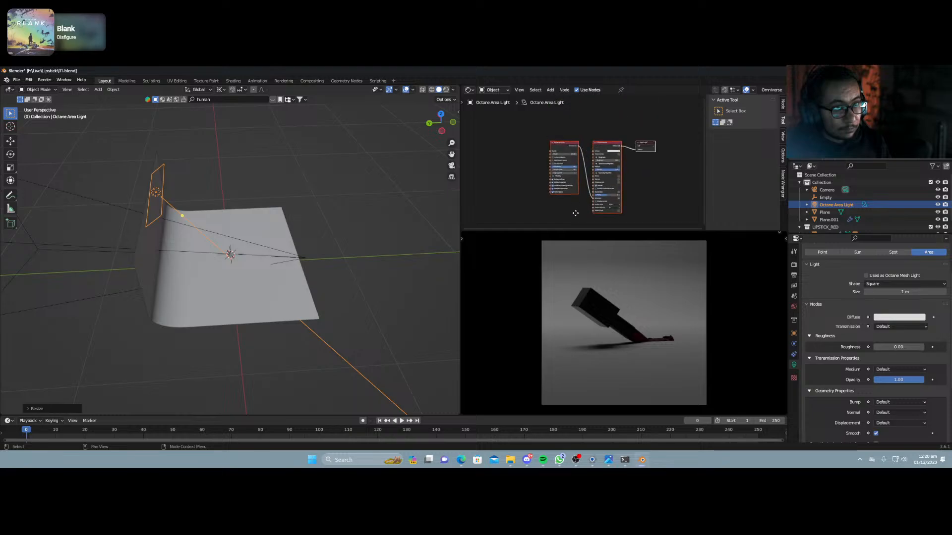
pyautogui.scroll(3, 550, 186)
pyautogui.click(544, 133)
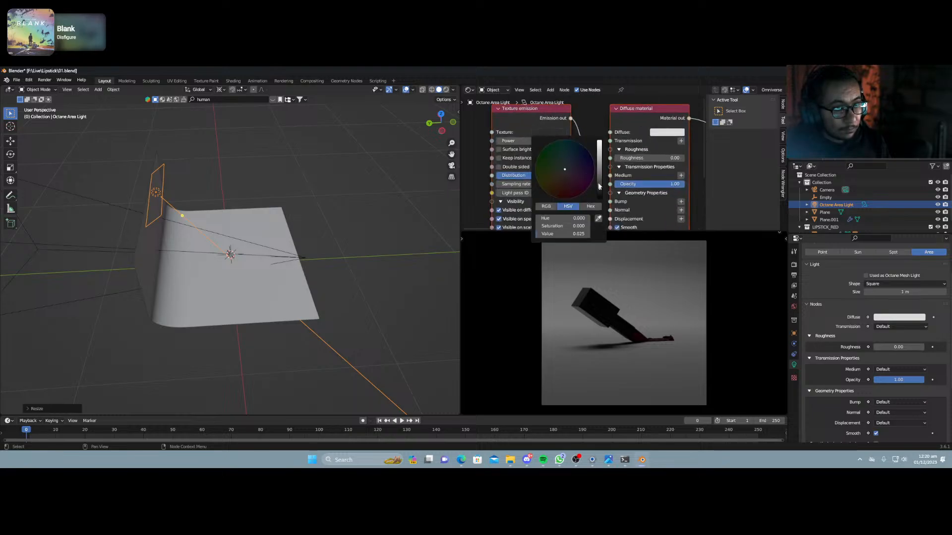
pyautogui.moveTo(599, 186); pyautogui.dragTo(599, 174)
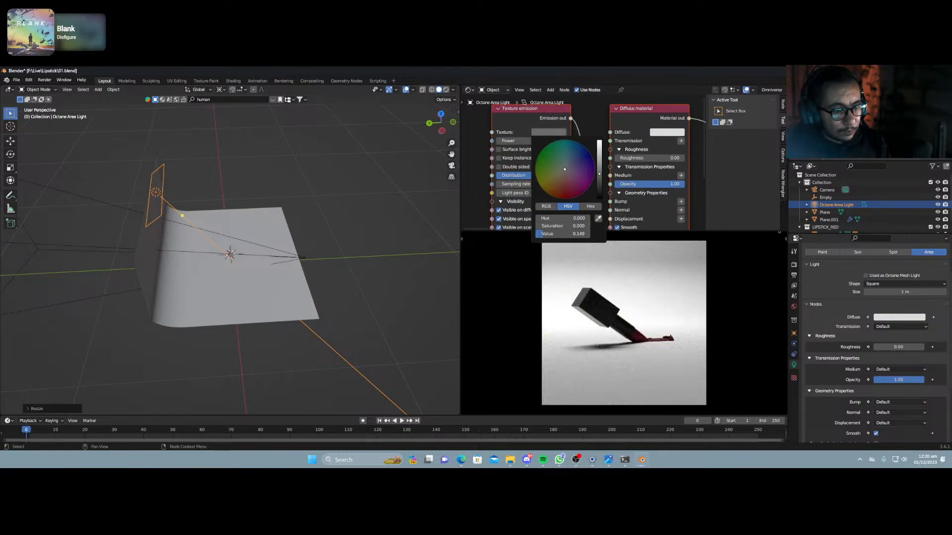
pyautogui.scroll(5, 619, 335)
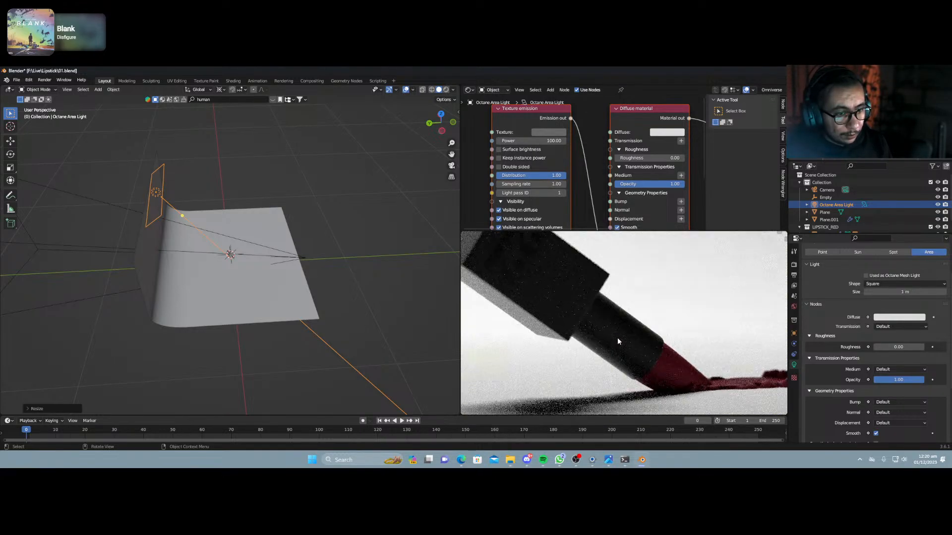
pyautogui.scroll(-5, 615, 338)
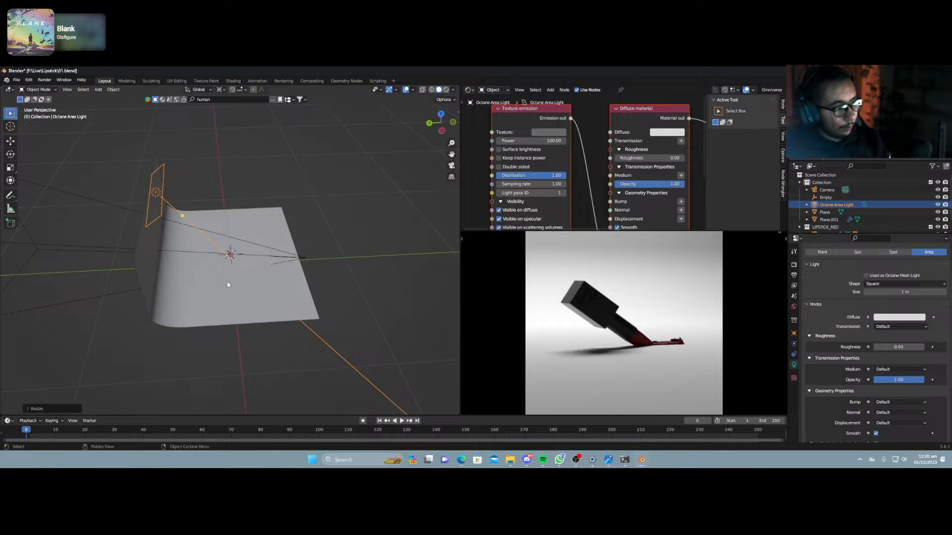
# Place the 3D cursor on the backdrop near the lipstick and add a second Octane area light.
pyautogui.scroll(8, 228, 285)
pyautogui.moveTo(273, 279); pyautogui.dragTo(227, 294, button='middle')
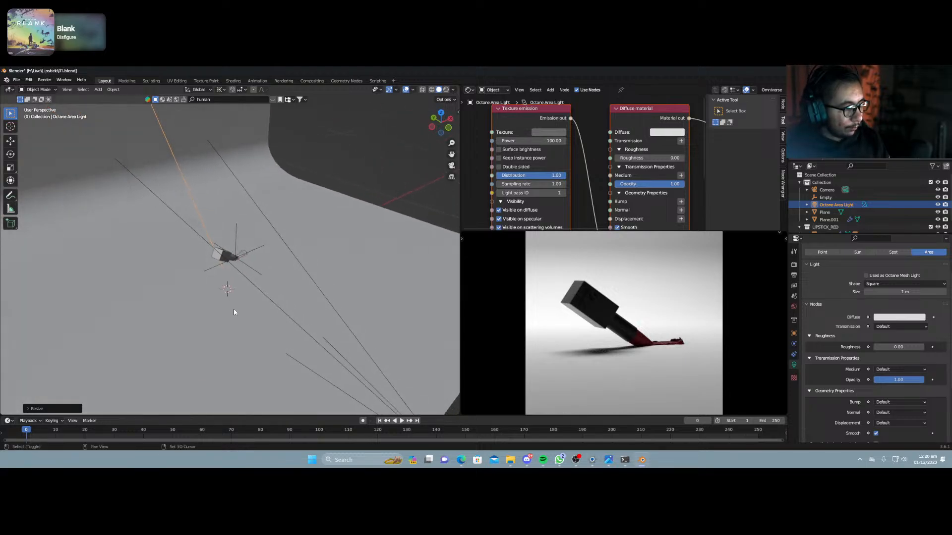
pyautogui.hotkey('shift', 'a')
pyautogui.moveTo(235, 310)
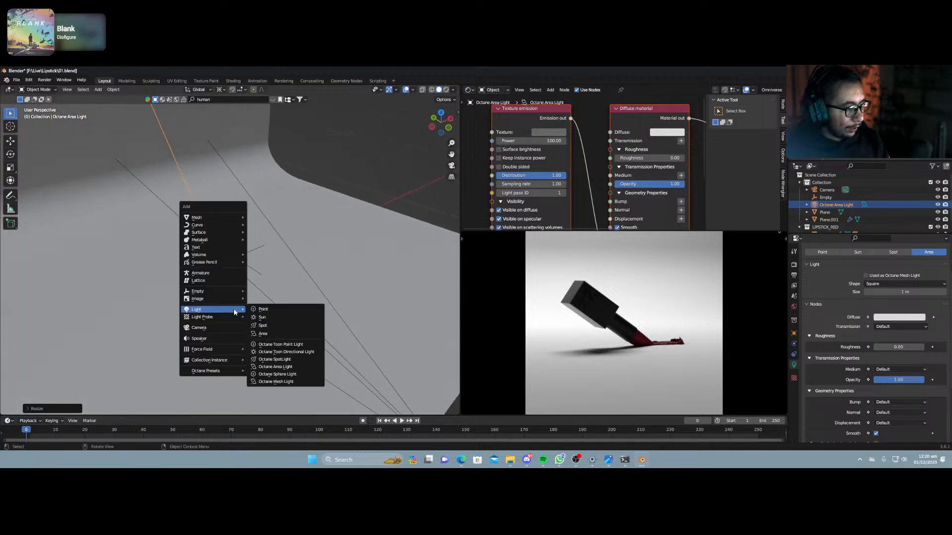
pyautogui.click(278, 367)
# Aim the second area light at the lipstick by navigating through its view, and restore the main camera as the active one.
pyautogui.press('ctrl+KP_0')
pyautogui.hotkey('shift', '`')
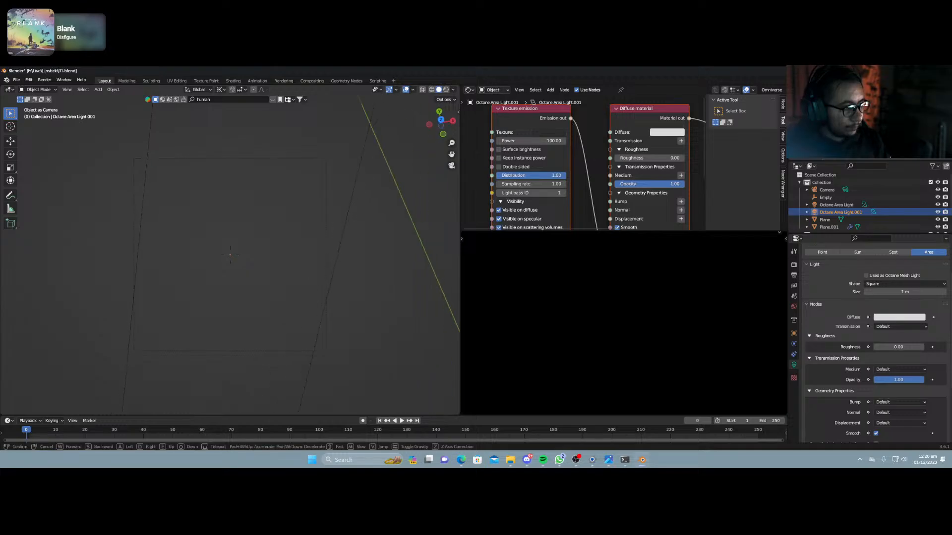
pyautogui.press('s')
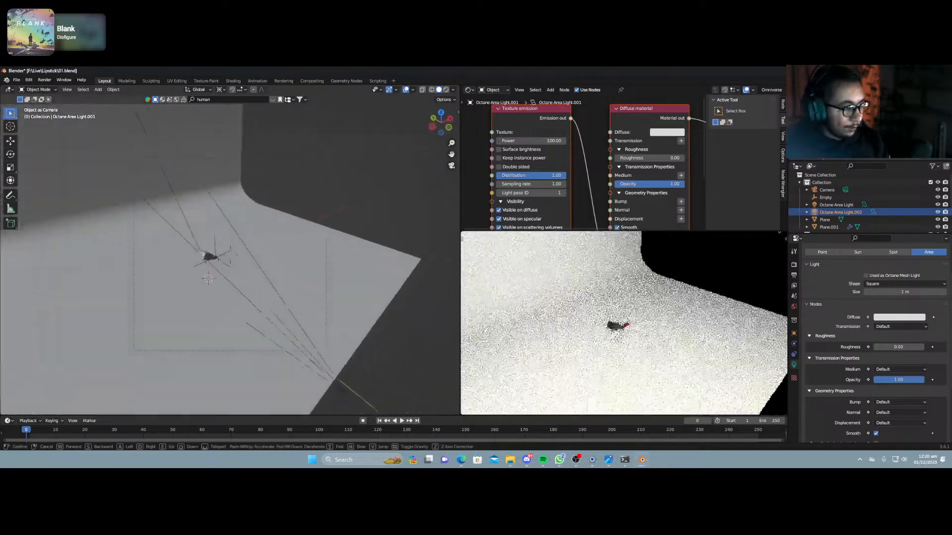
pyautogui.click(336, 369)
pyautogui.click(336, 370)
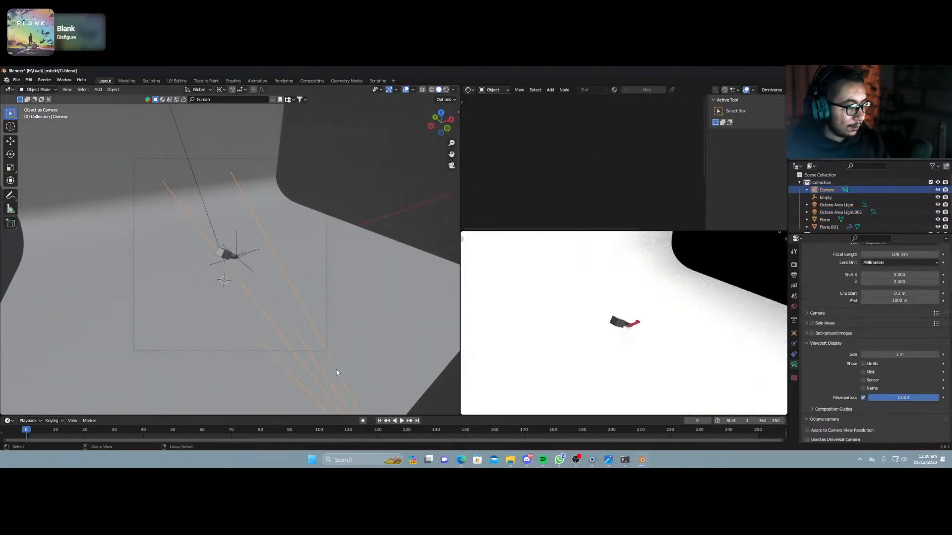
pyautogui.press('ctrl+KP_0')
# Select the second area light, enable the Octane camera imager override in the 3D viewport, and turn on ACES tone mapping.
pyautogui.moveTo(267, 328); pyautogui.dragTo(238, 323, button='middle')
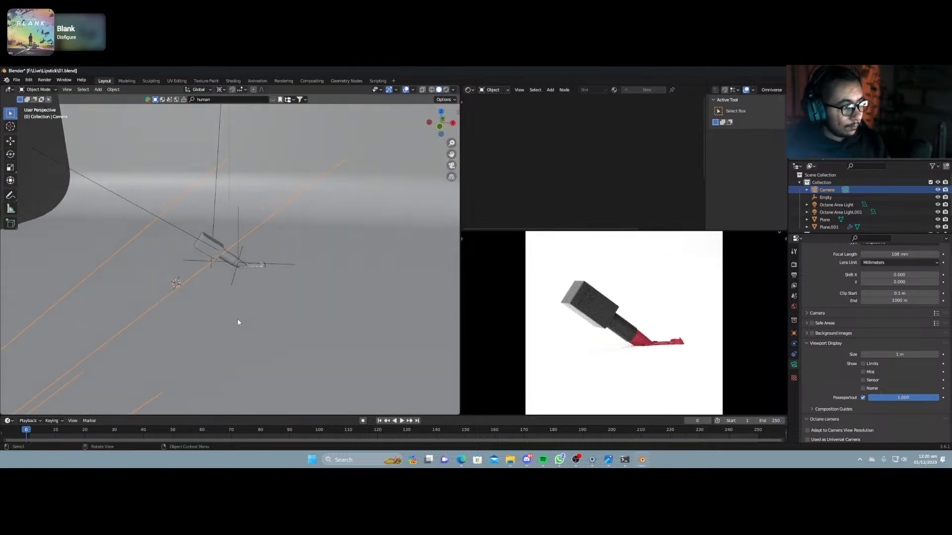
pyautogui.scroll(-12, 213, 312)
pyautogui.click(180, 231)
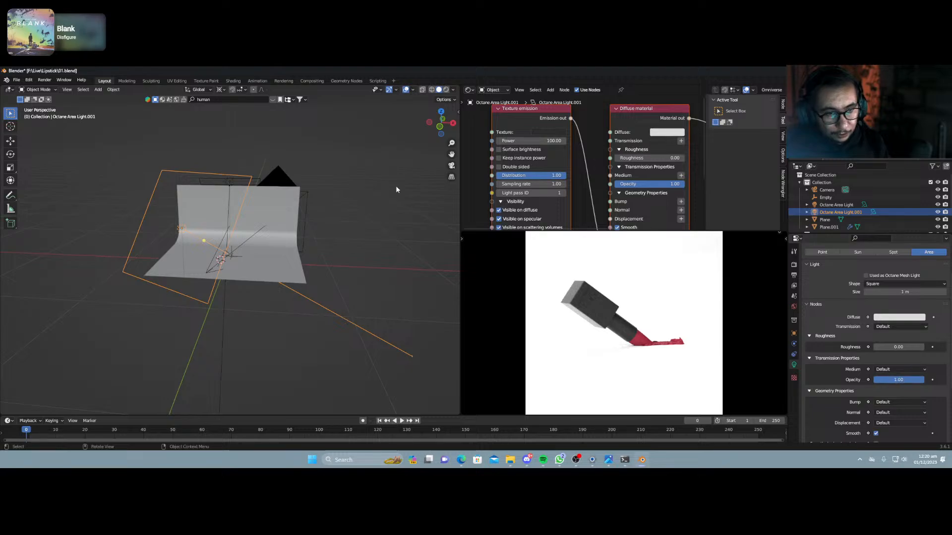
pyautogui.press('n')
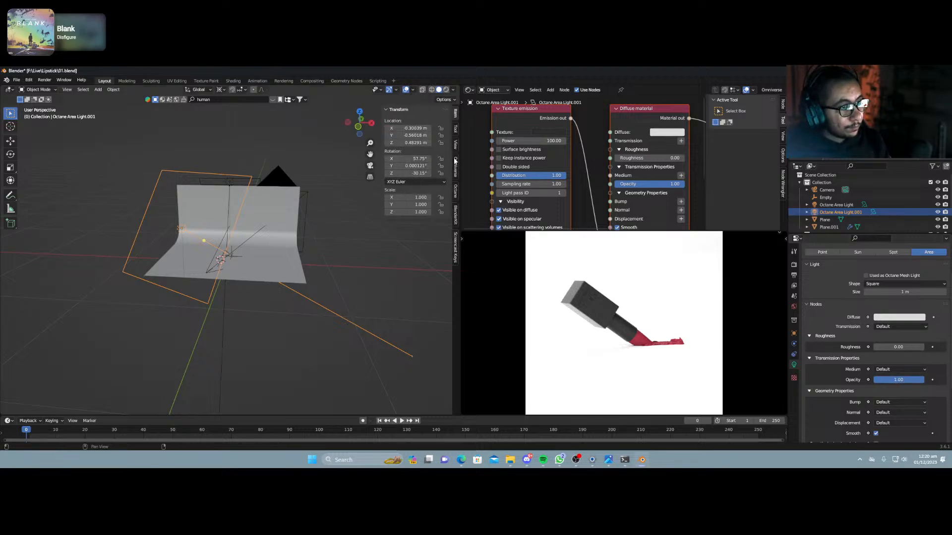
pyautogui.click(456, 170)
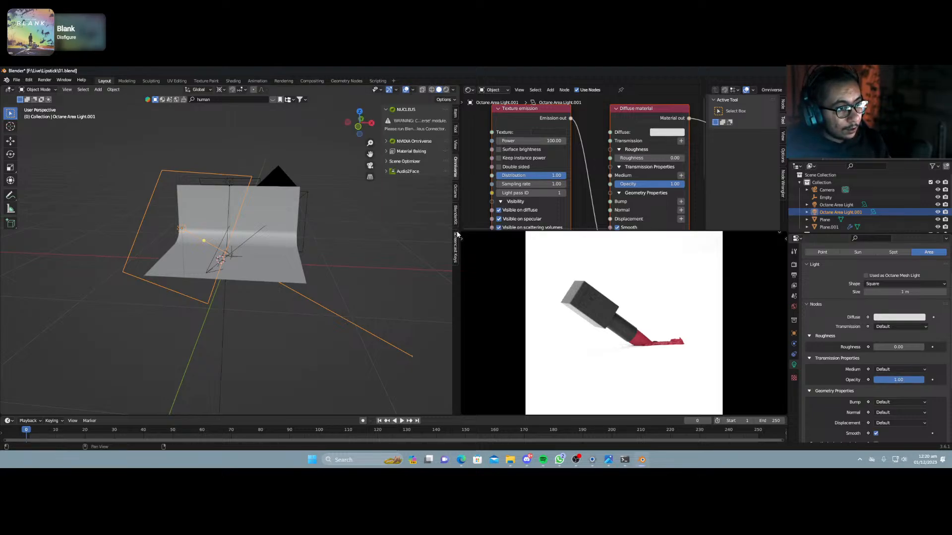
pyautogui.click(456, 214)
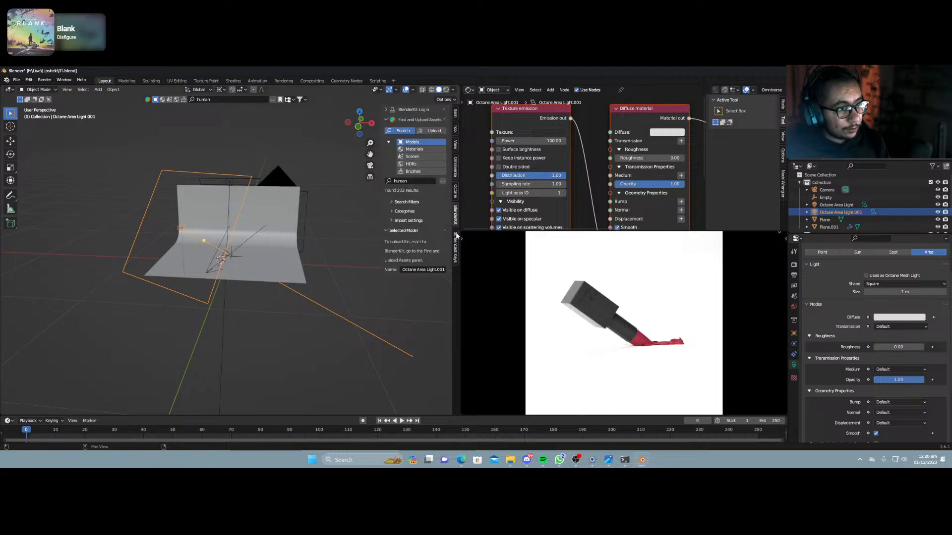
pyautogui.click(456, 189)
pyautogui.click(386, 110)
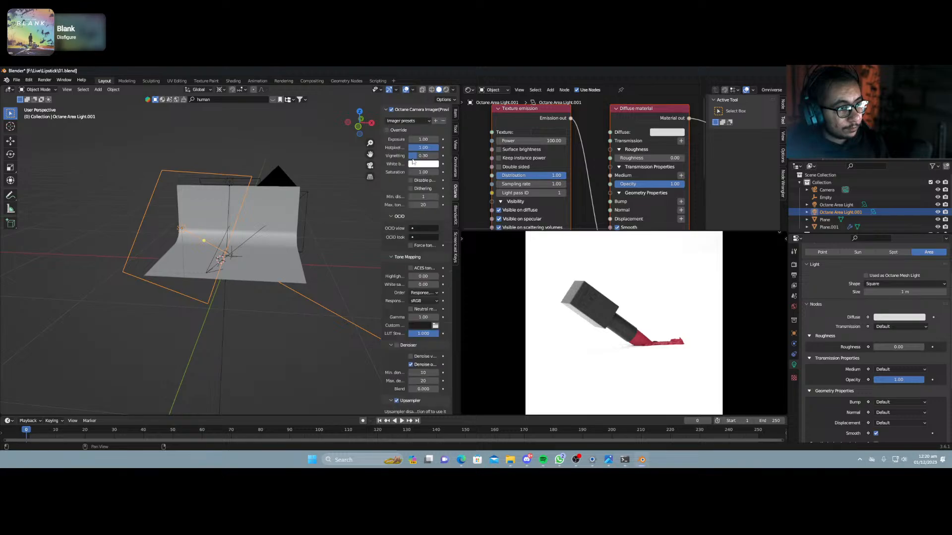
pyautogui.click(387, 130)
pyautogui.click(411, 268)
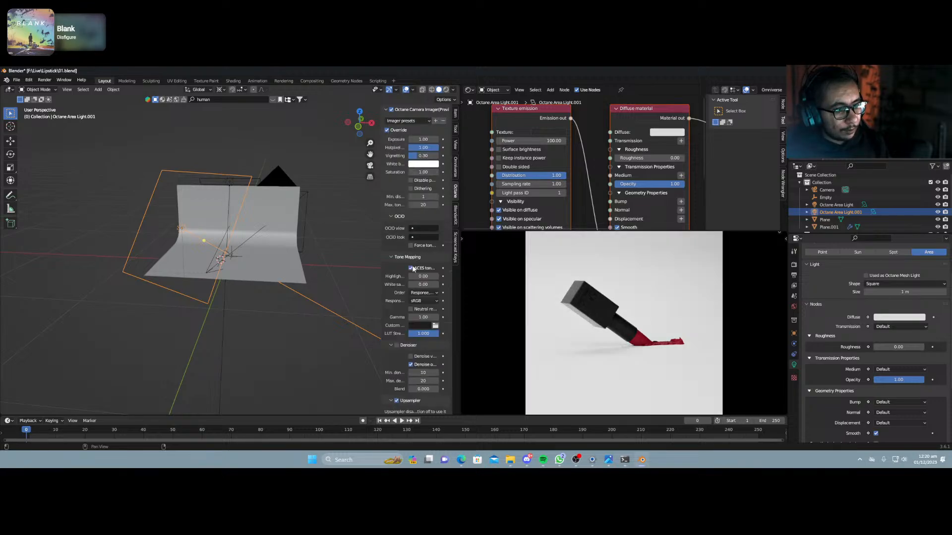
pyautogui.scroll(-2, 392, 294)
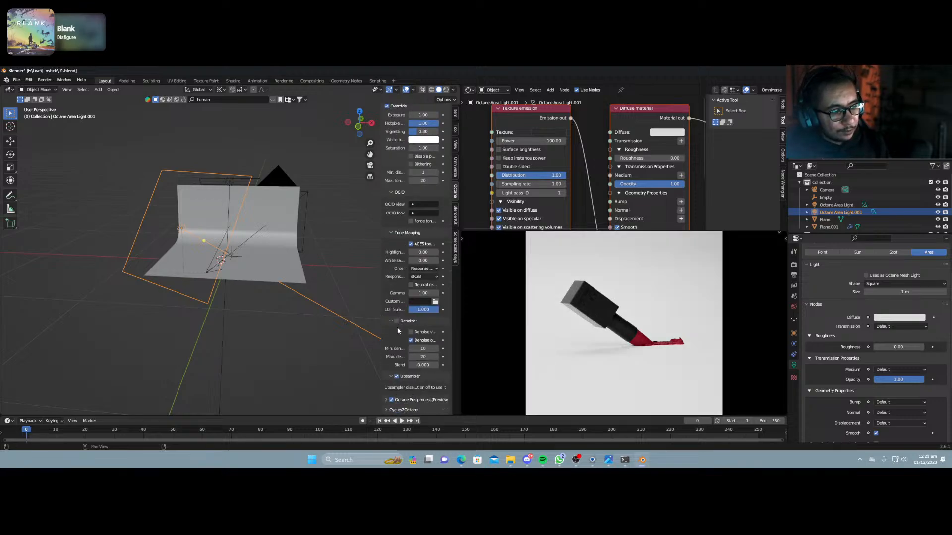
# Scale the second area light to about 0.27 toward the 3D cursor and set its diffuse material opacity to 0.00.
pyautogui.scroll(9, 263, 278)
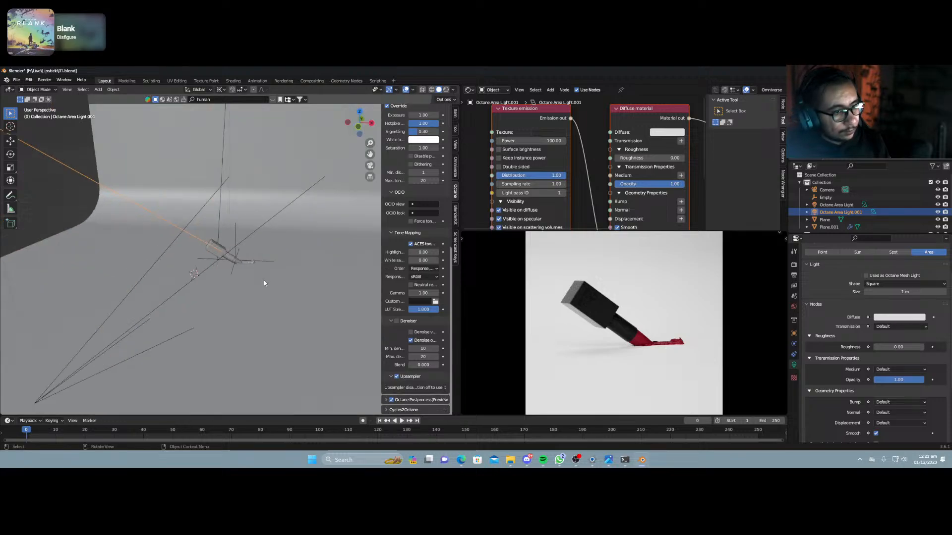
pyautogui.scroll(-4, 263, 278)
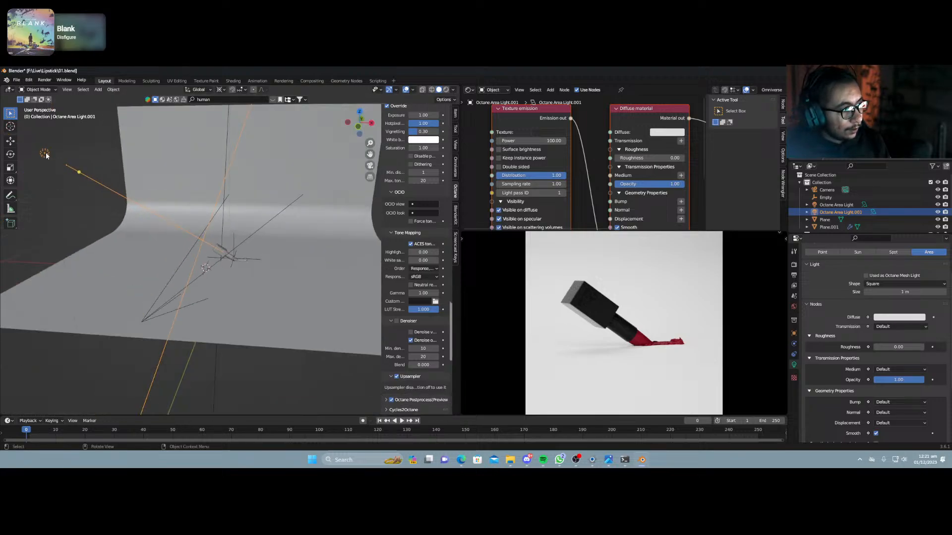
pyautogui.press('s')
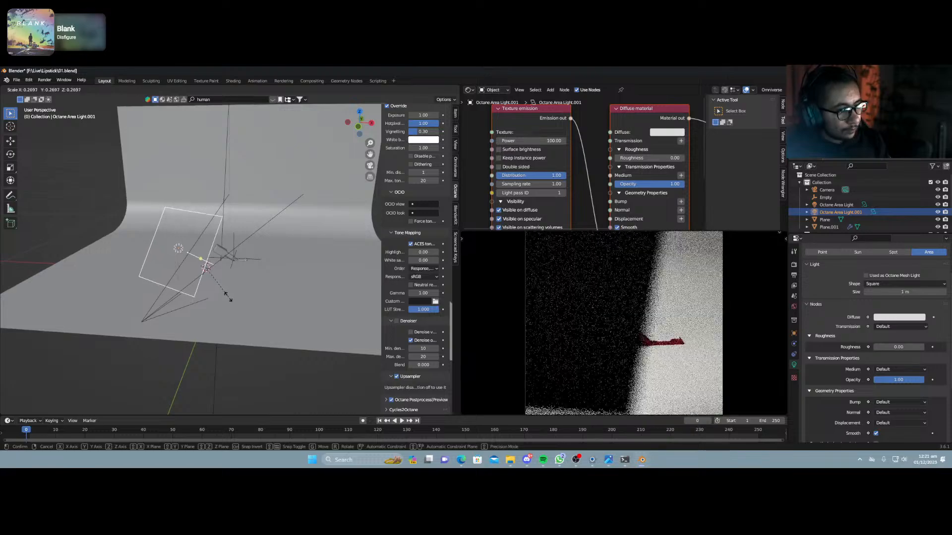
pyautogui.click(228, 296)
pyautogui.moveTo(653, 184); pyautogui.dragTo(617, 188)
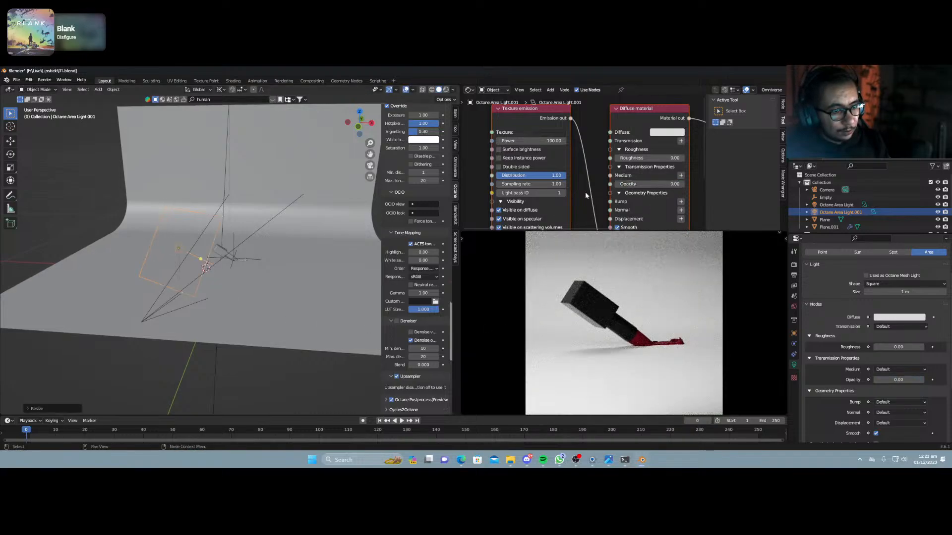
# Reposition the second area light around the lipstick by navigating through its view, and restore the main camera as the active one.
pyautogui.press('ctrl+KP_0')
pyautogui.hotkey('shift', '`')
pyautogui.press('s')
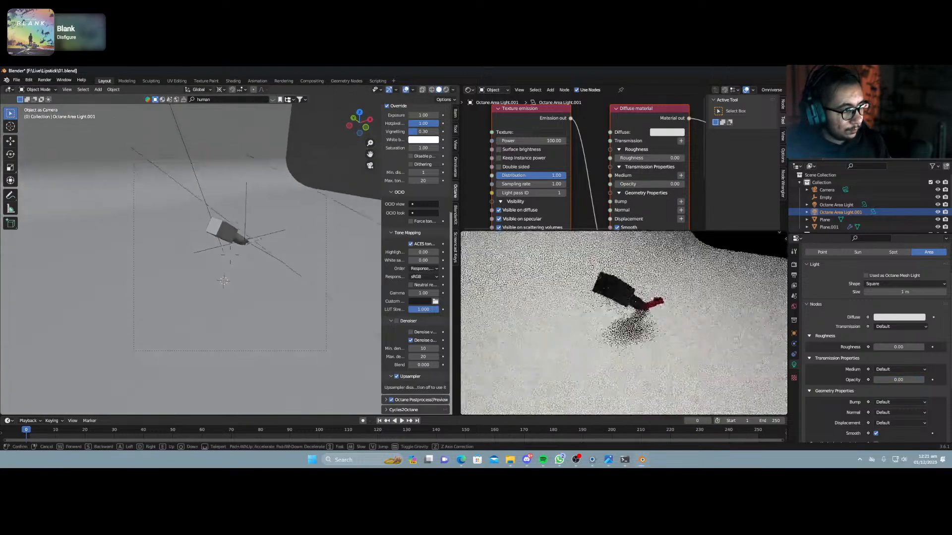
pyautogui.press('w')
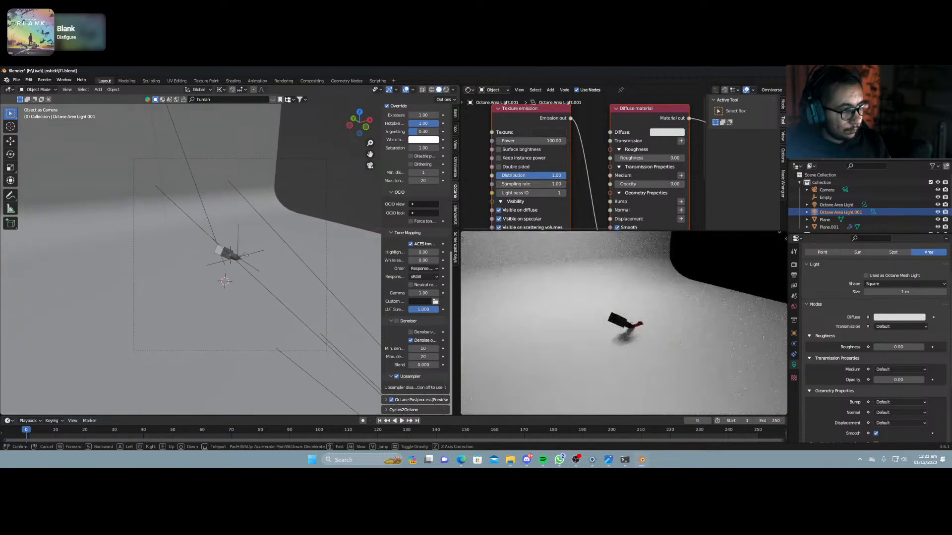
pyautogui.click(321, 270)
pyautogui.click(335, 293)
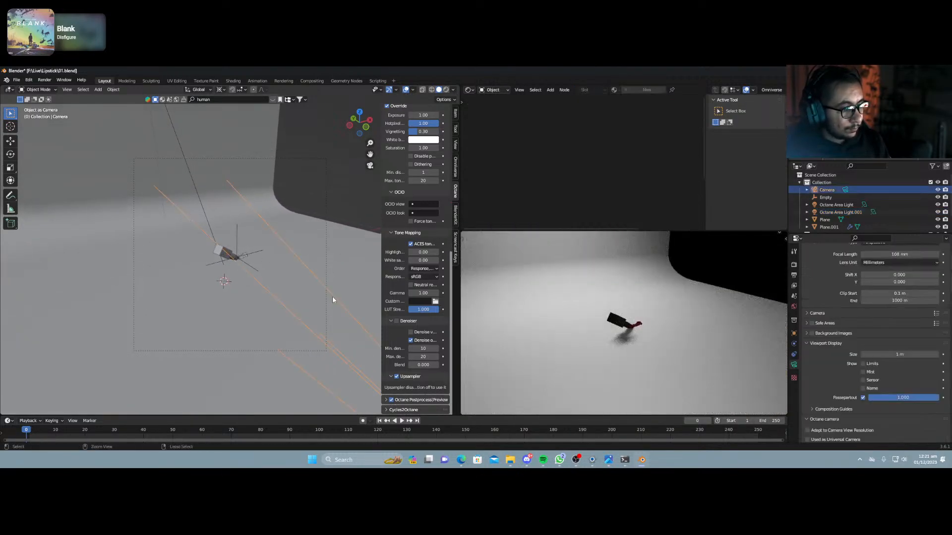
pyautogui.press('ctrl+KP_0')
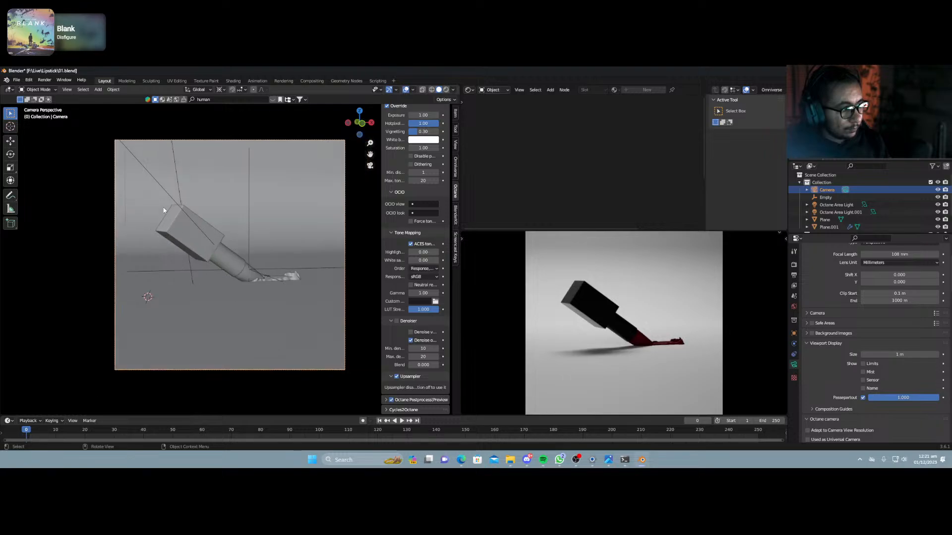
# Raise the second area light's emission texture colour value to about 0.33 and check the lipstick up close in the render preview.
pyautogui.click(168, 197)
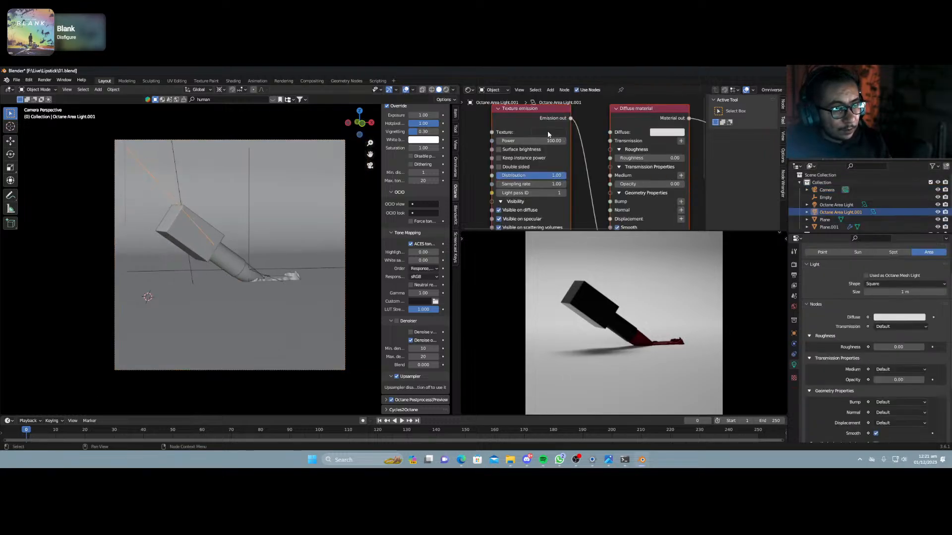
pyautogui.click(548, 135)
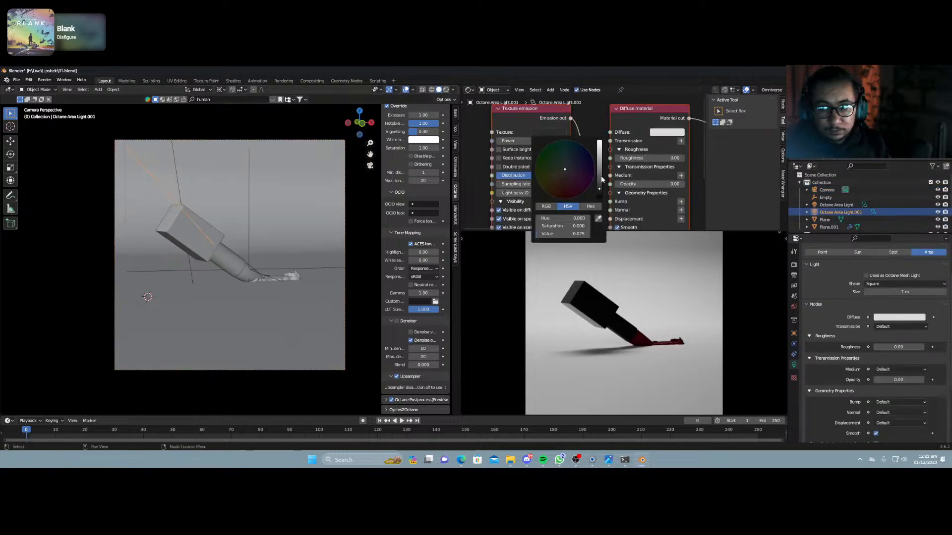
pyautogui.moveTo(600, 179); pyautogui.dragTo(600, 163)
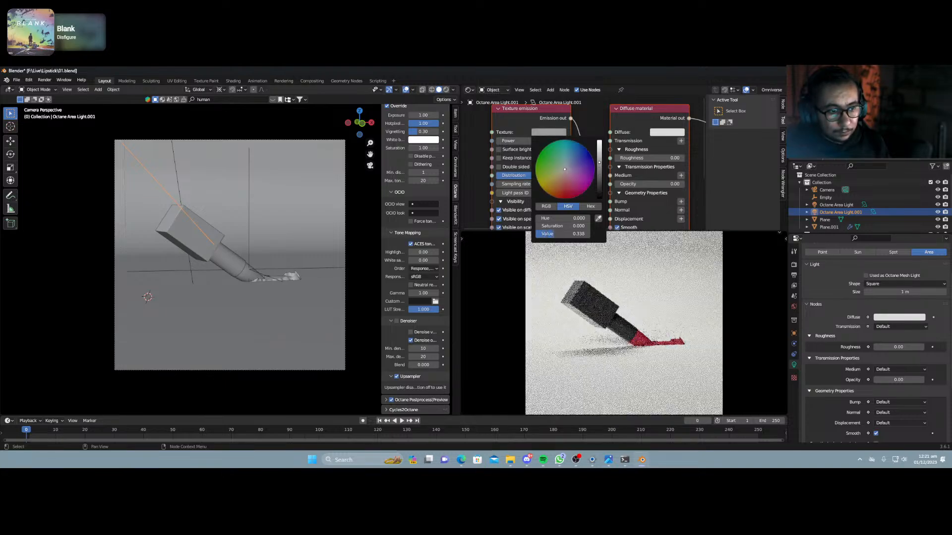
pyautogui.scroll(3, 609, 310)
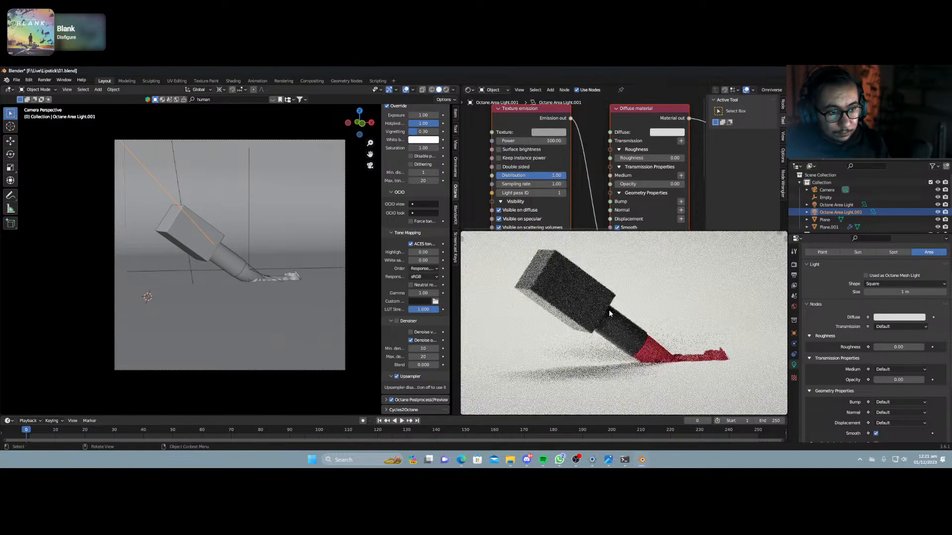
pyautogui.scroll(3, 610, 312)
pyautogui.scroll(-2, 606, 320)
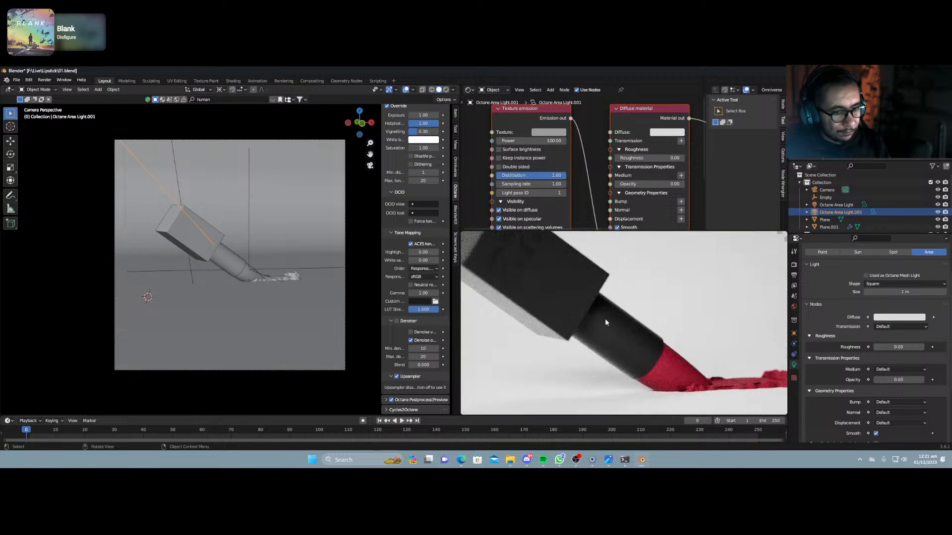
# Lower the lipstick smear mesh by about 0.0009 m along the Z axis so it sits deeper in the backdrop.
pyautogui.scroll(10, 260, 294)
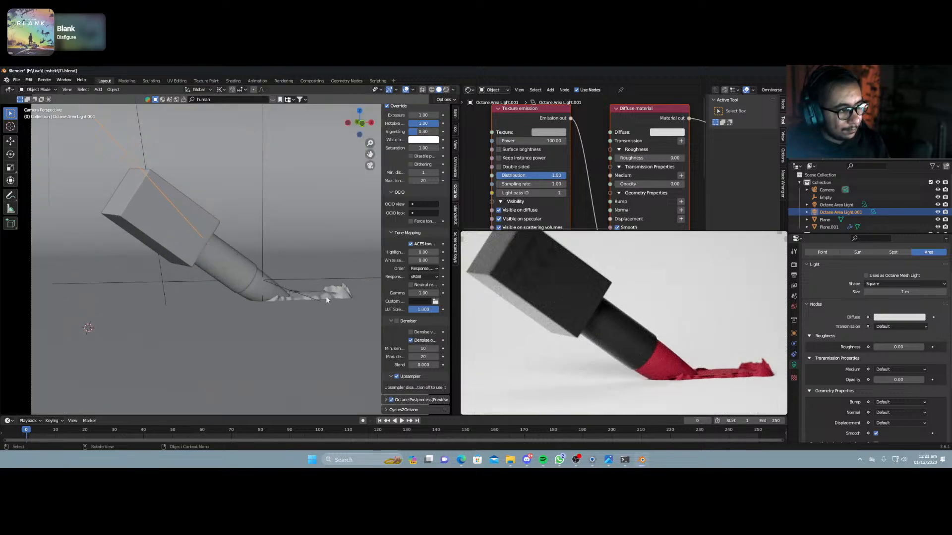
pyautogui.click(243, 289)
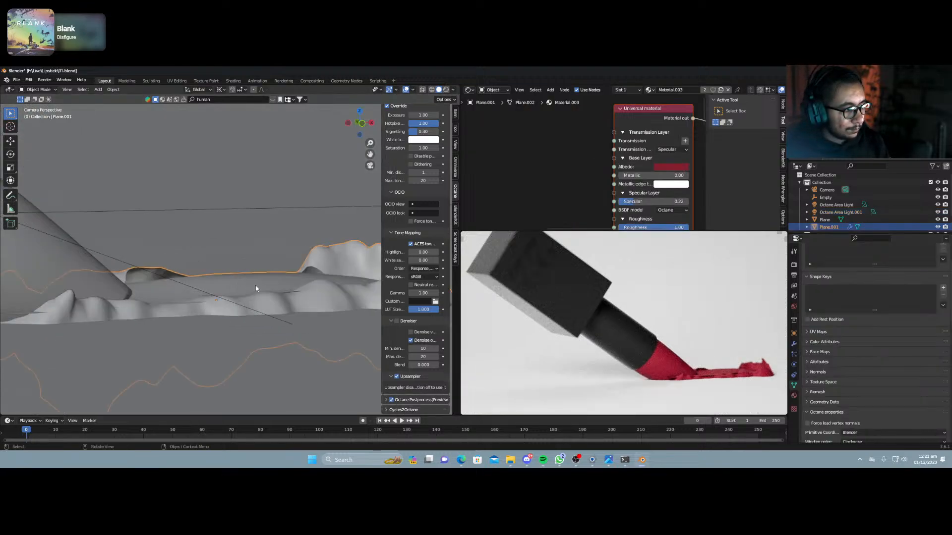
pyautogui.press('g')
pyautogui.press('z')
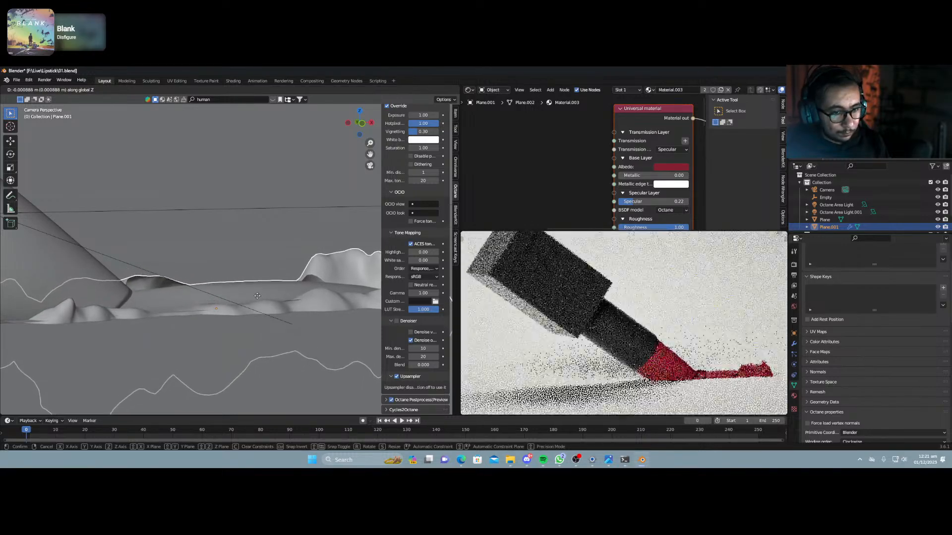
pyautogui.click(258, 296)
pyautogui.moveTo(317, 309); pyautogui.dragTo(259, 271, button='middle')
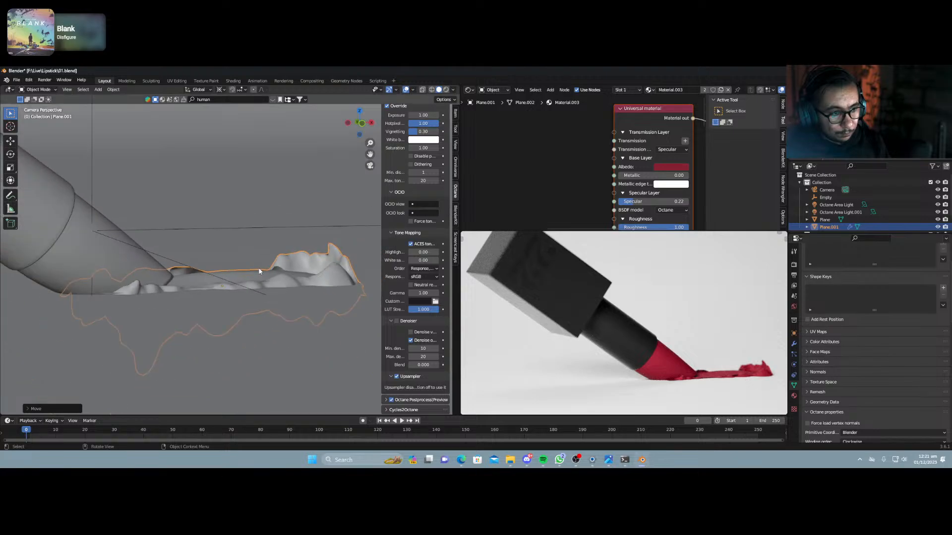
pyautogui.scroll(-4, 687, 347)
pyautogui.scroll(-8, 198, 307)
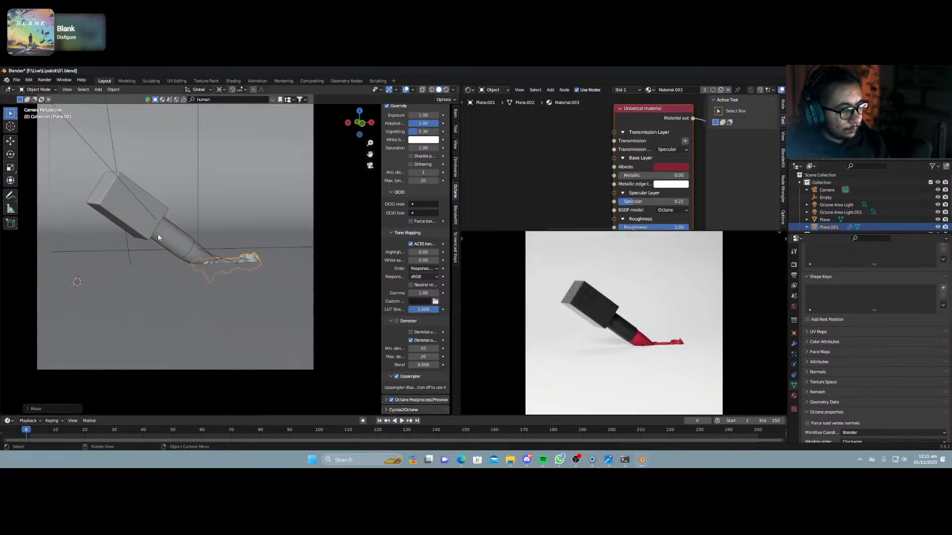
# Place the 3D cursor on the lipstick case and snap the empty to it.
pyautogui.keyDown('shift'); pyautogui.rightClick(125, 200); pyautogui.keyUp('shift')
pyautogui.scroll(5, 553, 337)
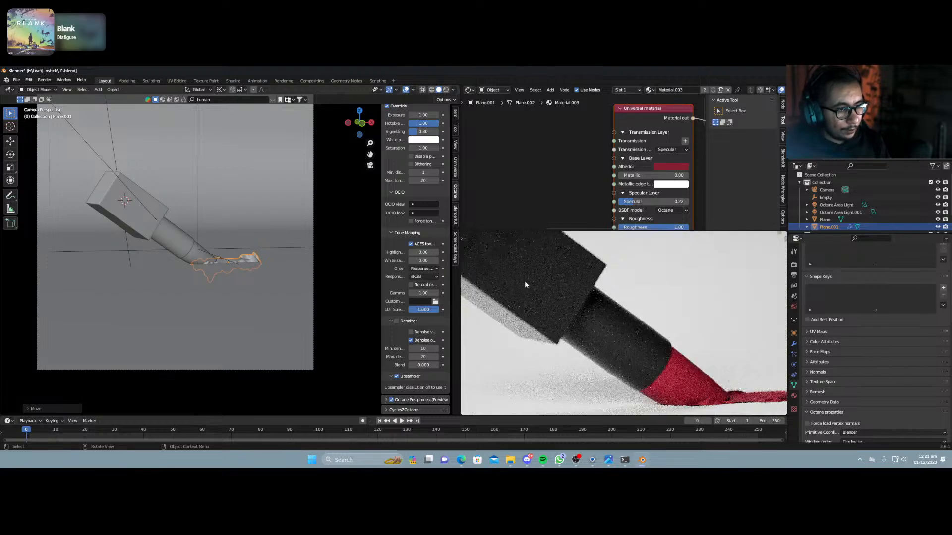
pyautogui.scroll(-2, 102, 219)
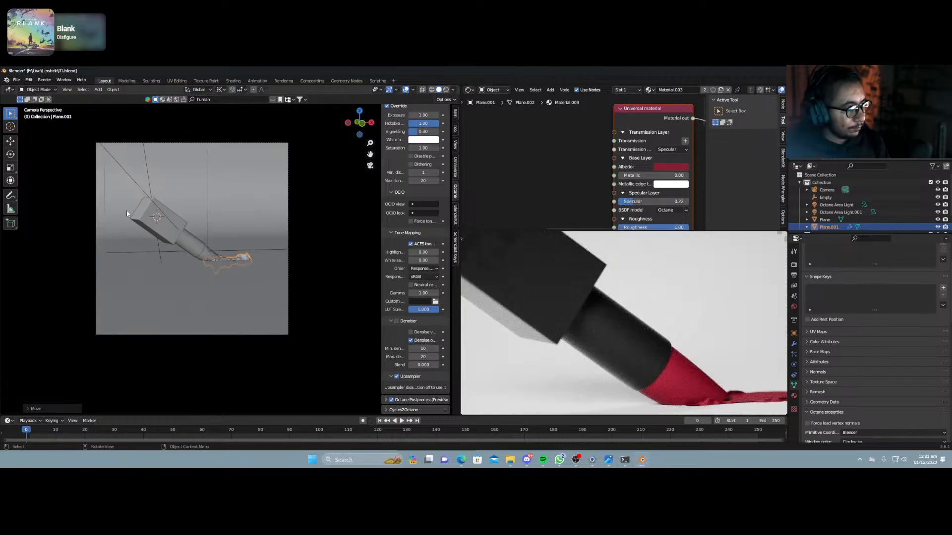
pyautogui.moveTo(128, 213); pyautogui.dragTo(148, 227, button='middle')
pyautogui.scroll(2, 255, 269)
pyautogui.click(264, 277)
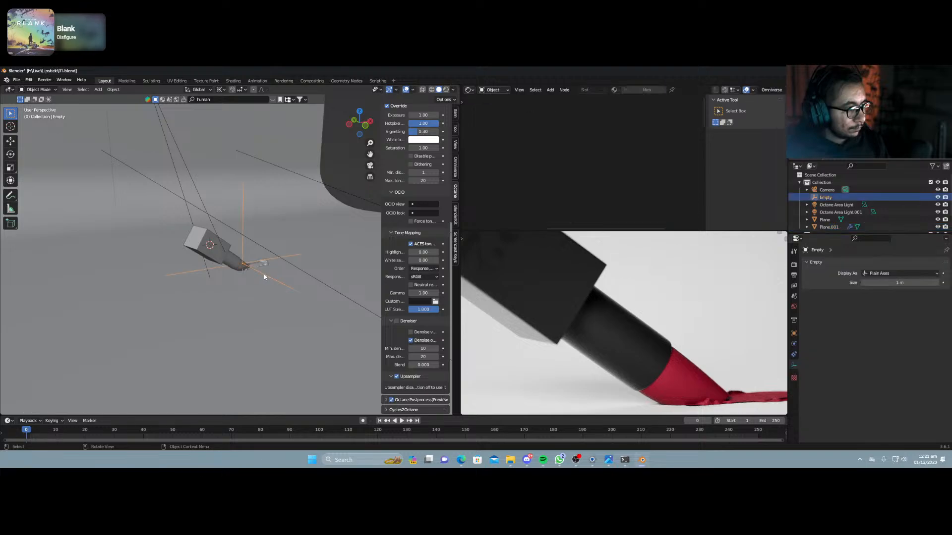
pyautogui.hotkey('shift', 's')
pyautogui.click(219, 220)
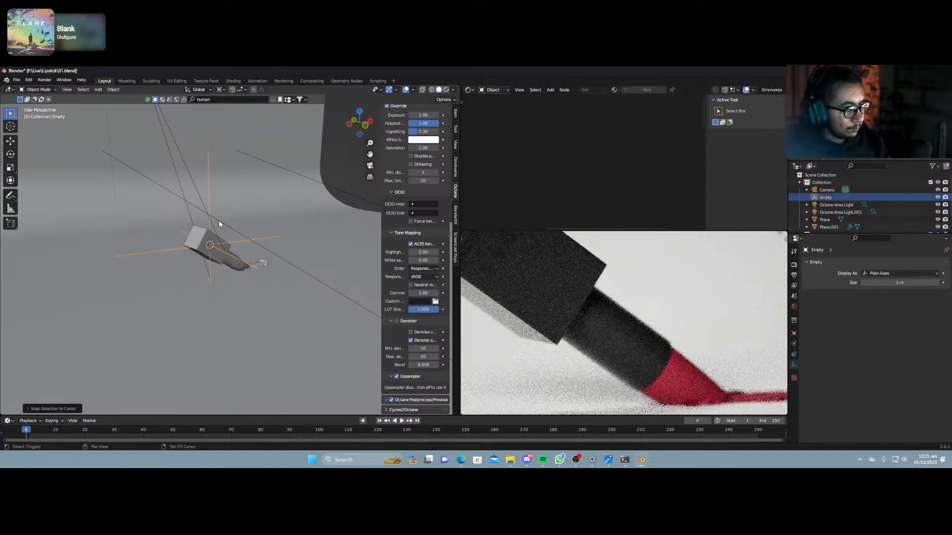
# Add a third Octane area light at the 3D cursor on the lipstick case.
pyautogui.scroll(3, 218, 243)
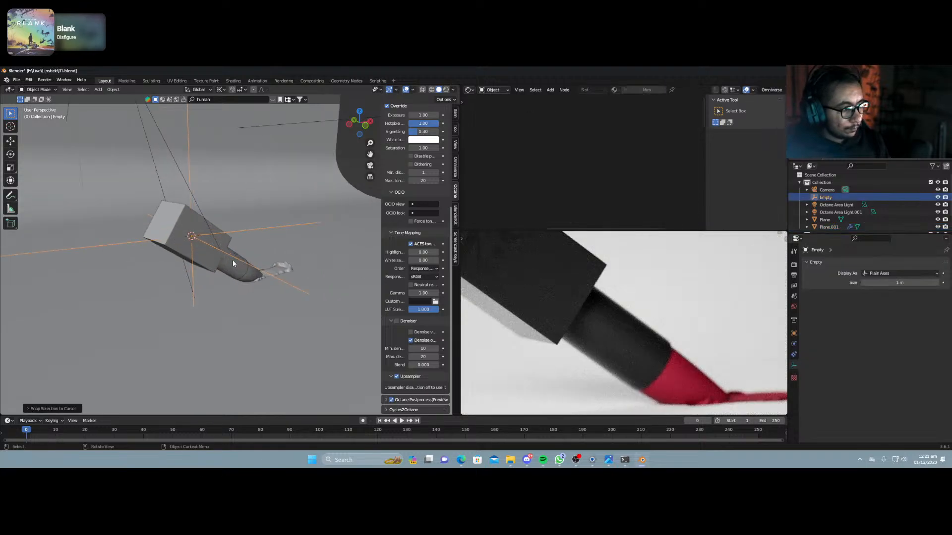
pyautogui.hotkey('shift', 'a')
pyautogui.moveTo(232, 260)
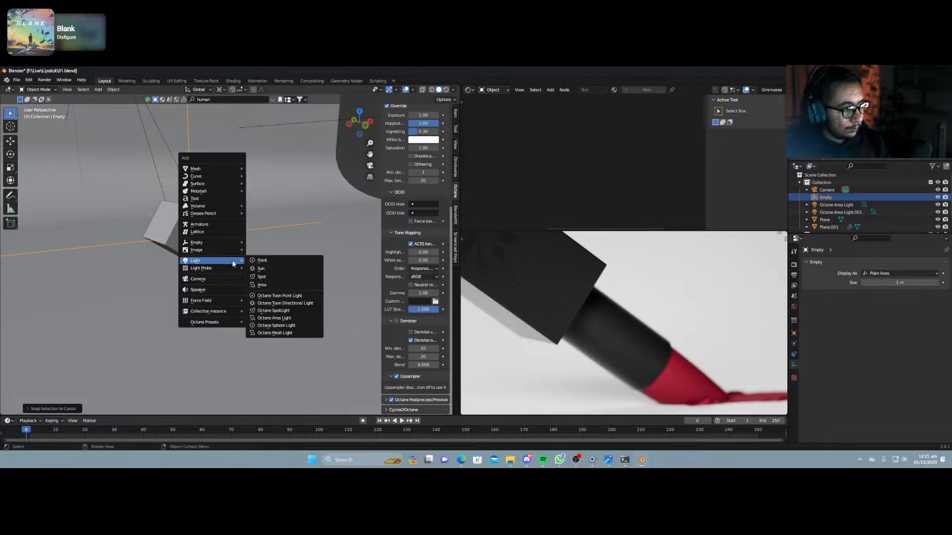
pyautogui.click(276, 318)
# Aim the third area light at the lipstick by navigating through its view, and restore the main camera as the active one.
pyautogui.press('ctrl+KP_0')
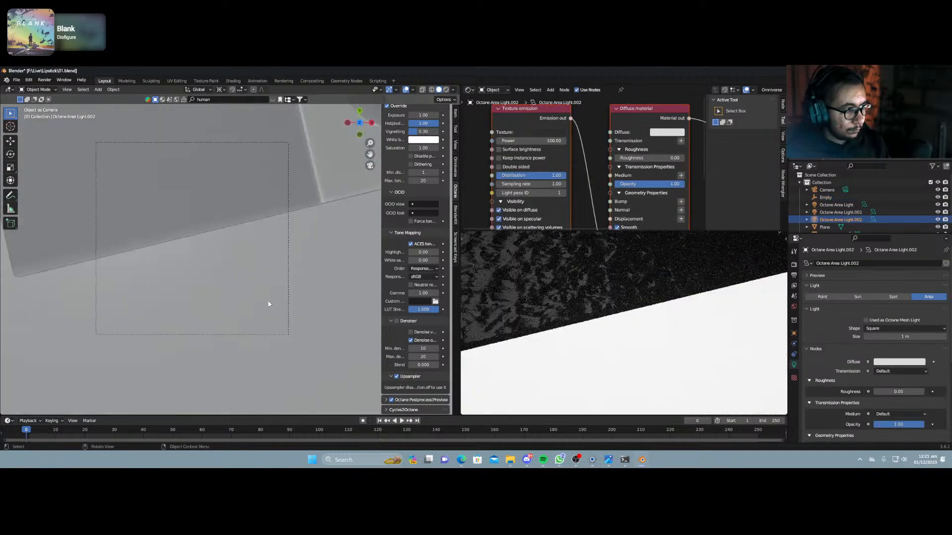
pyautogui.hotkey('shift', '`')
pyautogui.press('s')
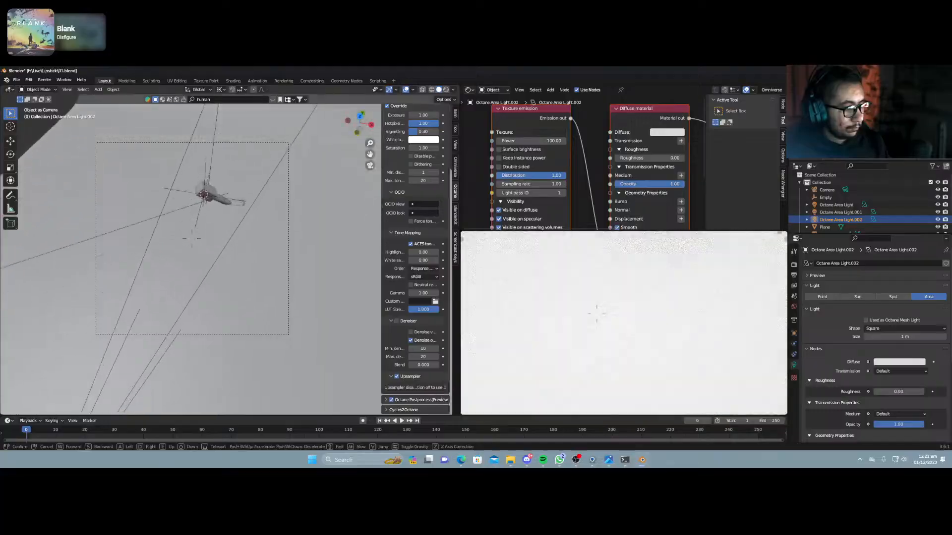
pyautogui.press('w')
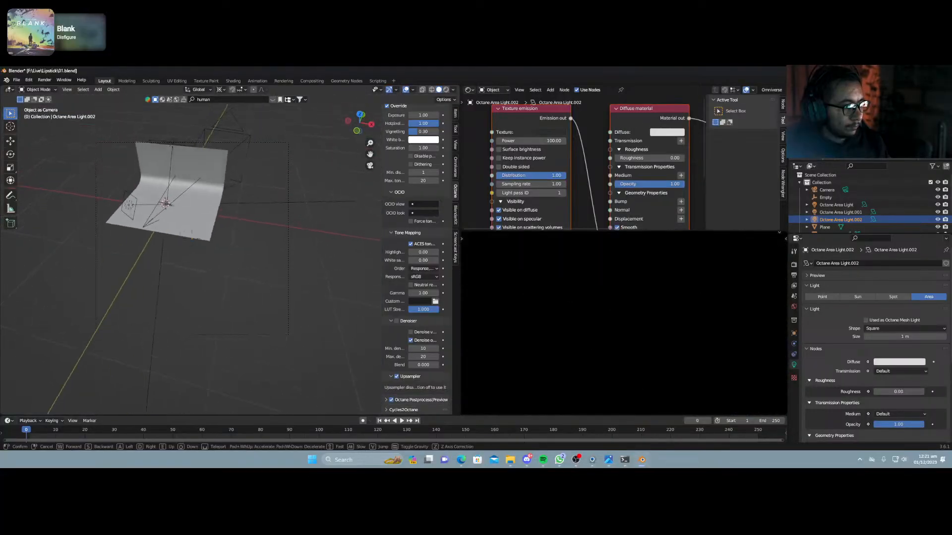
pyautogui.press('w')
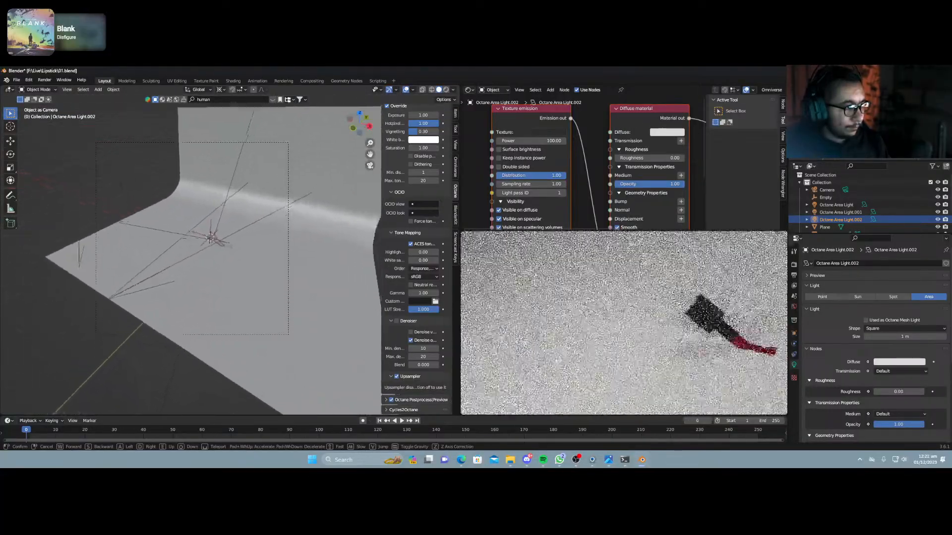
pyautogui.press('w')
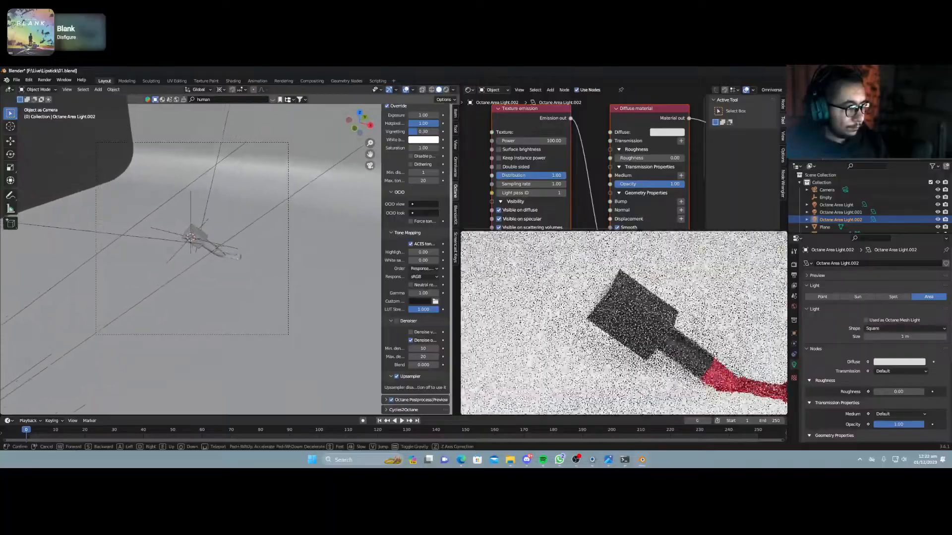
pyautogui.click(306, 292)
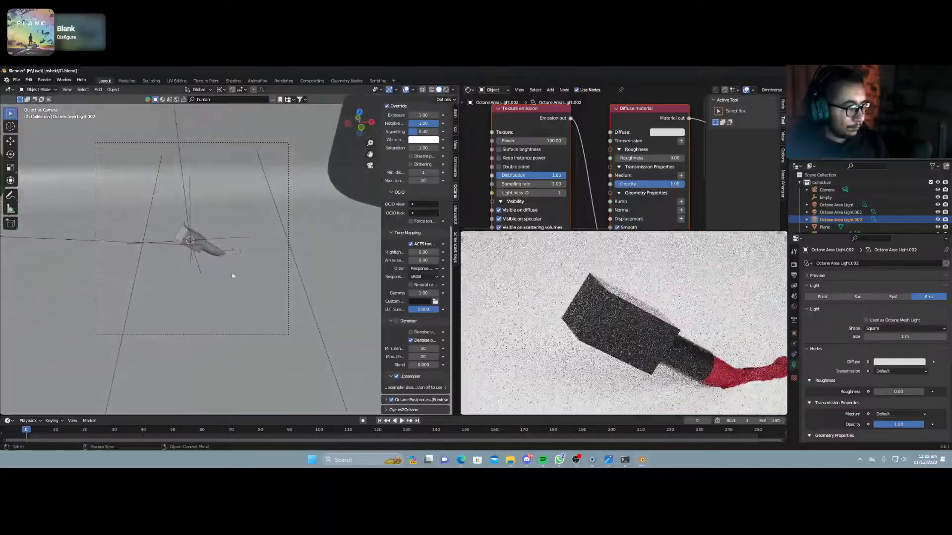
pyautogui.click(306, 293)
pyautogui.press('KP_0')
pyautogui.press('KP_0')
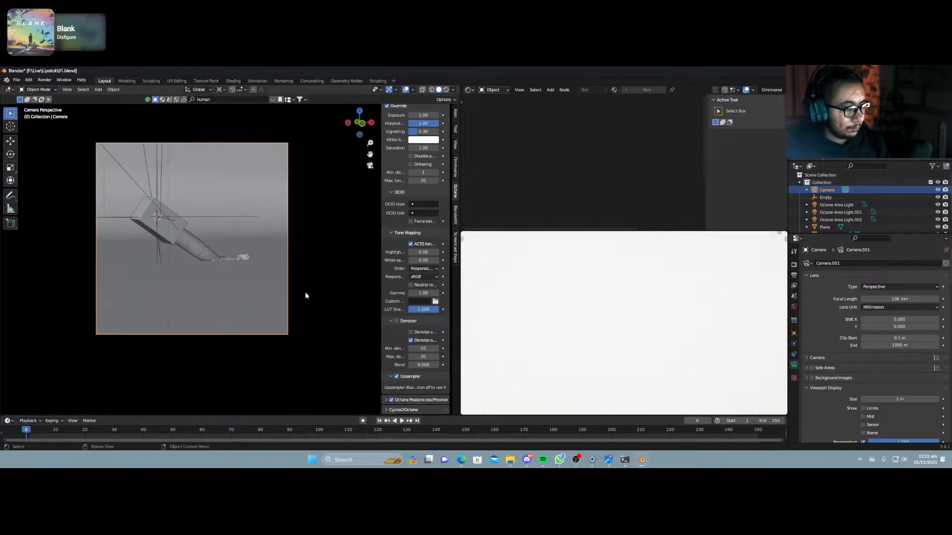
# Scale down the third area light toward the 3D cursor and set its diffuse material opacity to 0.00.
pyautogui.moveTo(228, 271); pyautogui.dragTo(172, 272, button='middle')
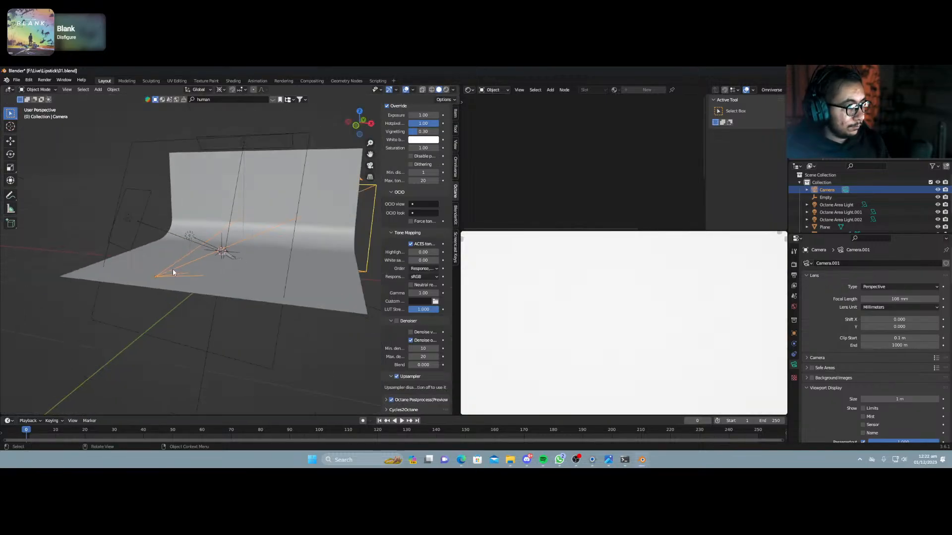
pyautogui.click(196, 243)
pyautogui.press('s')
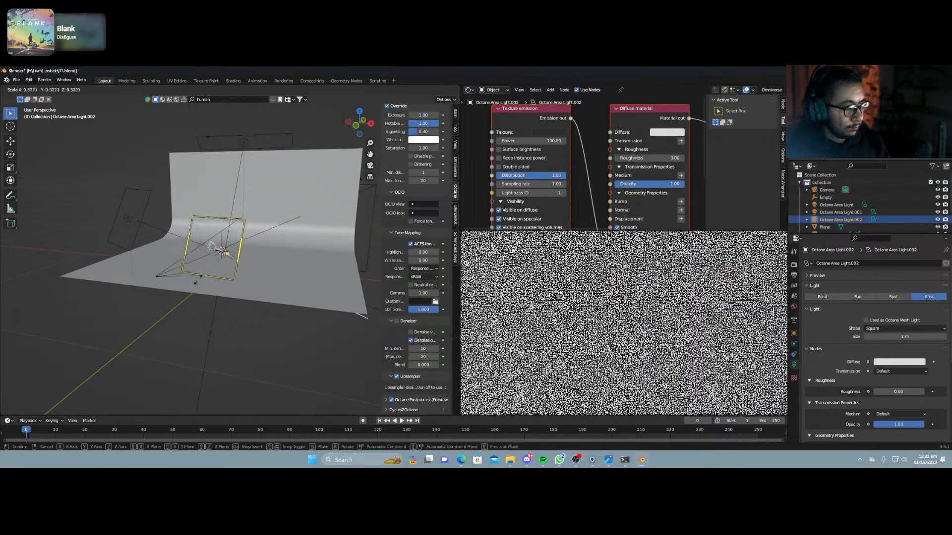
pyautogui.click(218, 255)
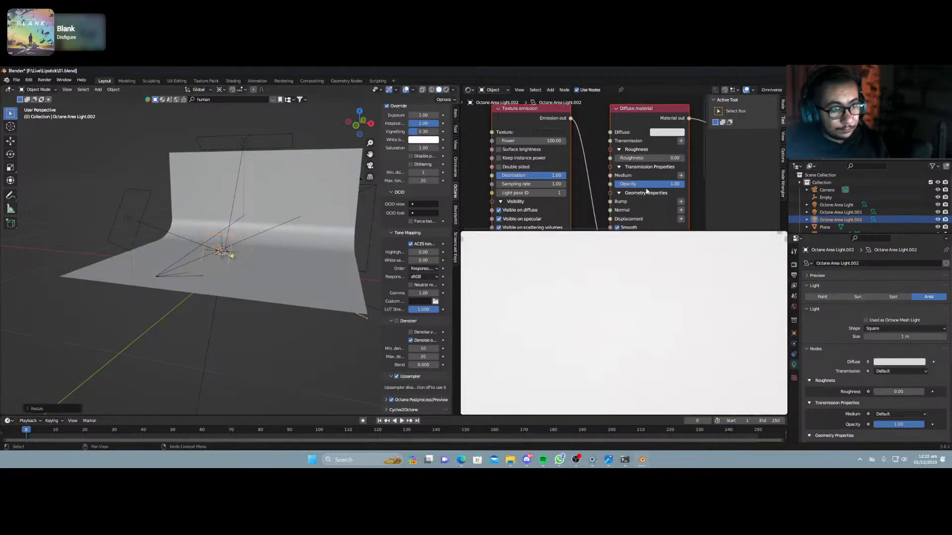
pyautogui.moveTo(650, 184); pyautogui.dragTo(620, 184)
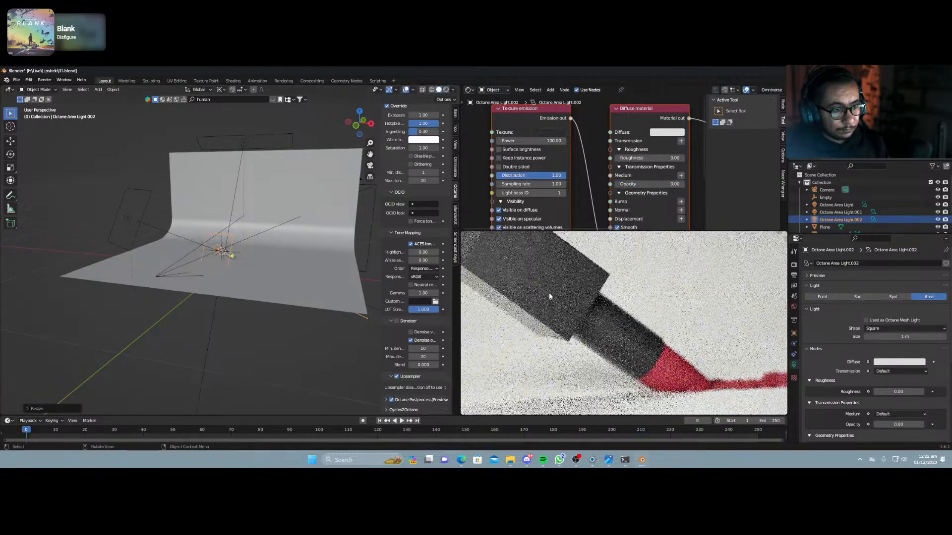
# Rotate the third area light freely about the 3D cursor on the lipstick case.
pyautogui.press('g')
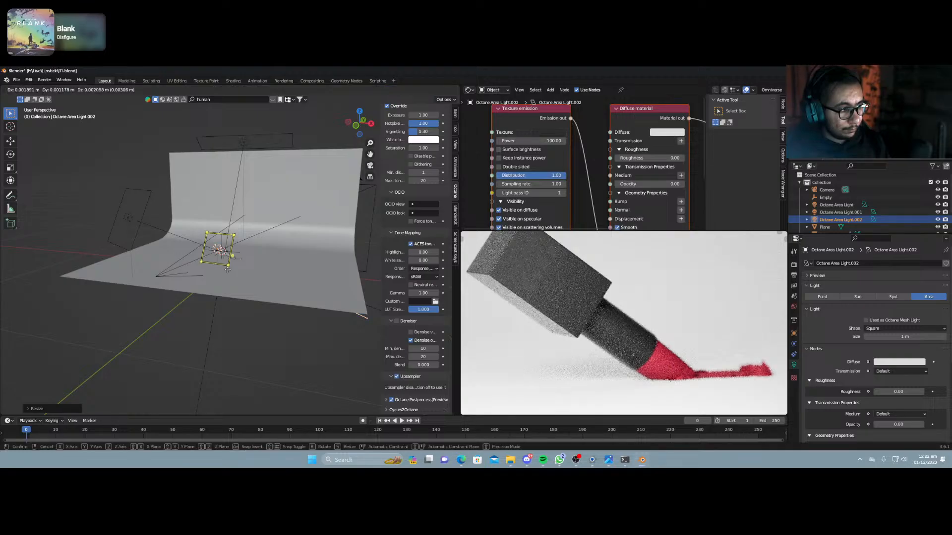
pyautogui.press('Escape')
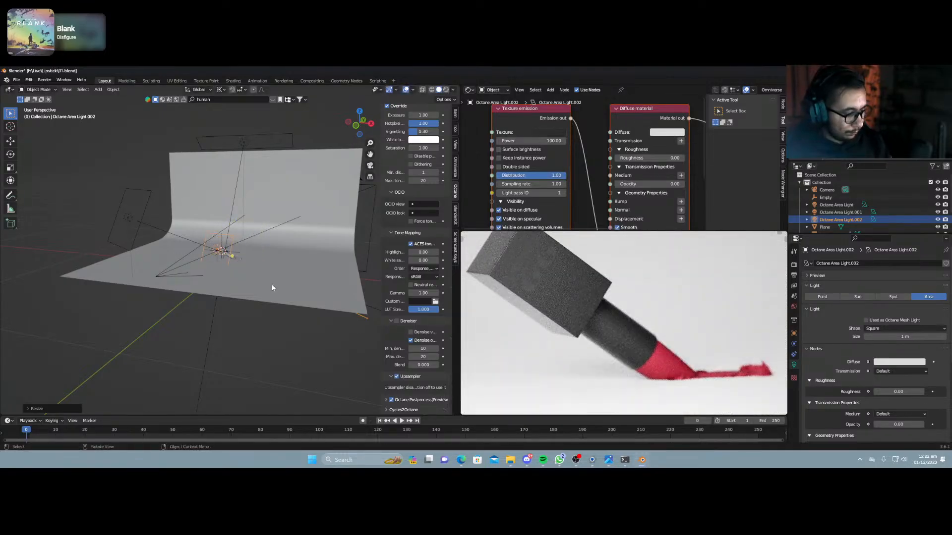
pyautogui.press('r')
pyautogui.press('r')
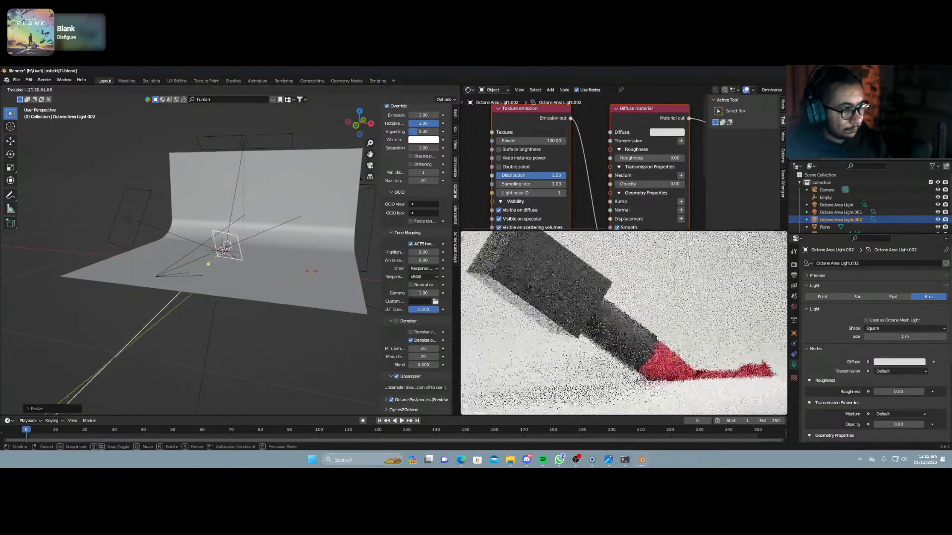
pyautogui.click(311, 271)
# Move the third area light about 0.1 m along its local Z axis and readjust its angle toward the lipstick case with a free rotation.
pyautogui.press('g')
pyautogui.press('z')
pyautogui.press('z')
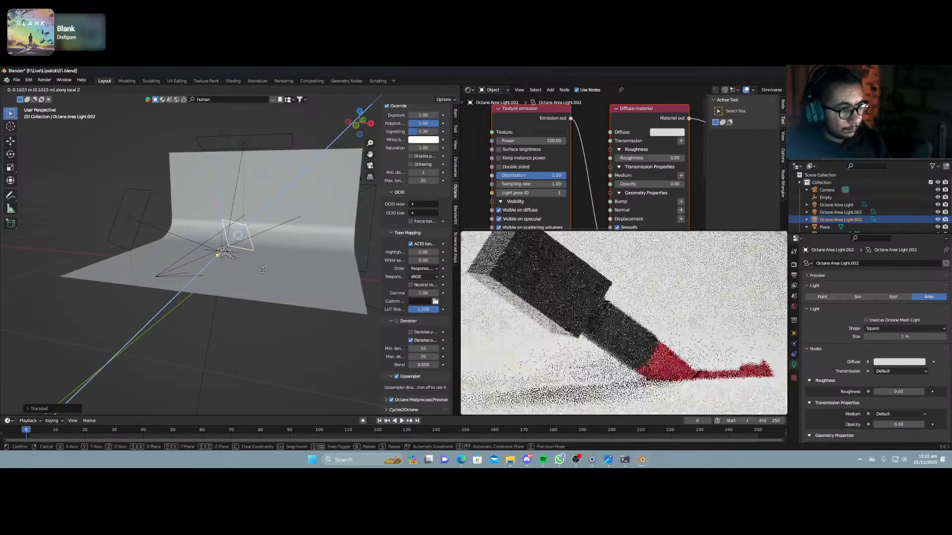
pyautogui.click(265, 269)
pyautogui.press('r')
pyautogui.press('r')
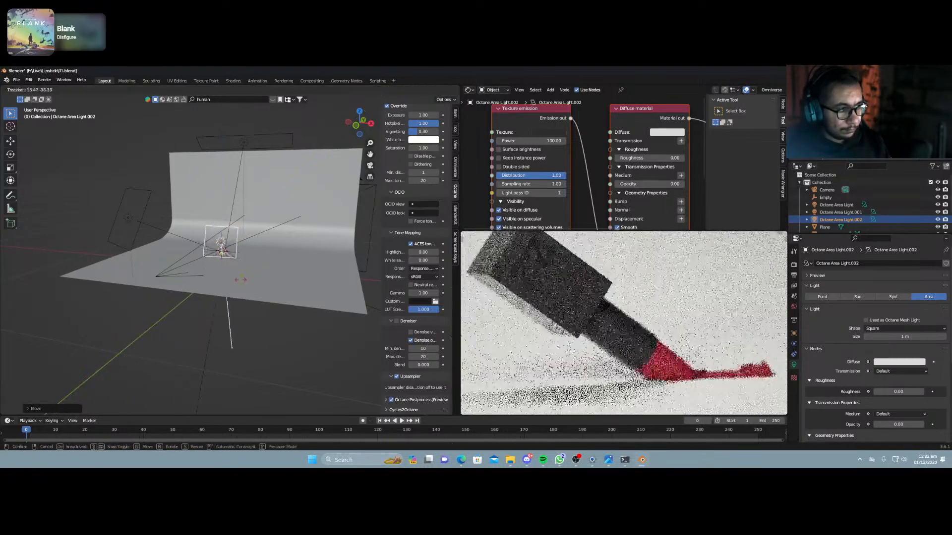
pyautogui.click(285, 293)
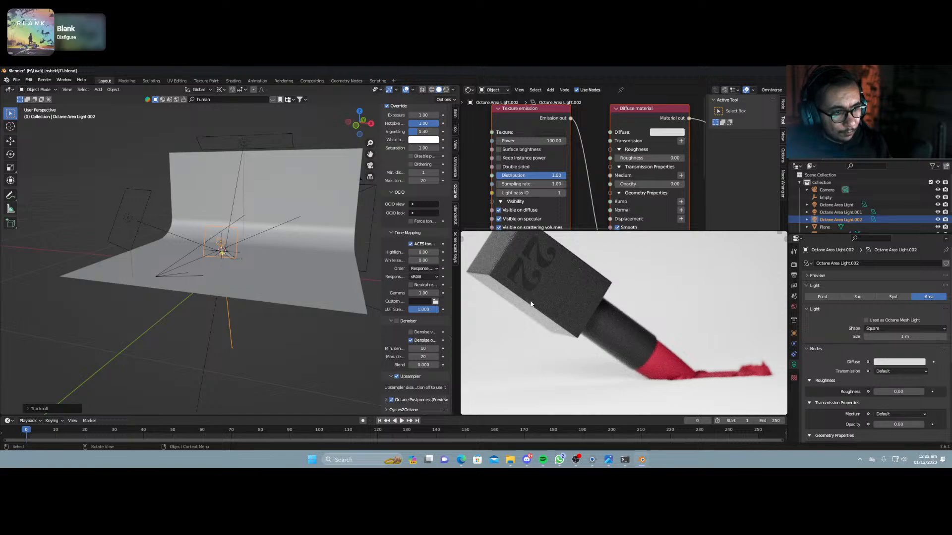
# Reframe the lipstick through the camera with walk navigation, moving the camera closer and slightly to the right.
pyautogui.scroll(-2, 523, 315)
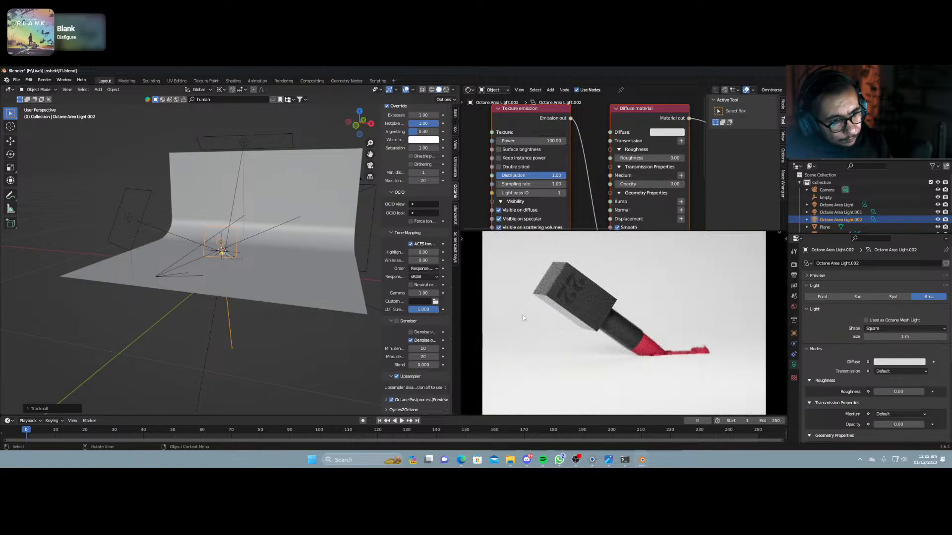
pyautogui.scroll(-2, 522, 314)
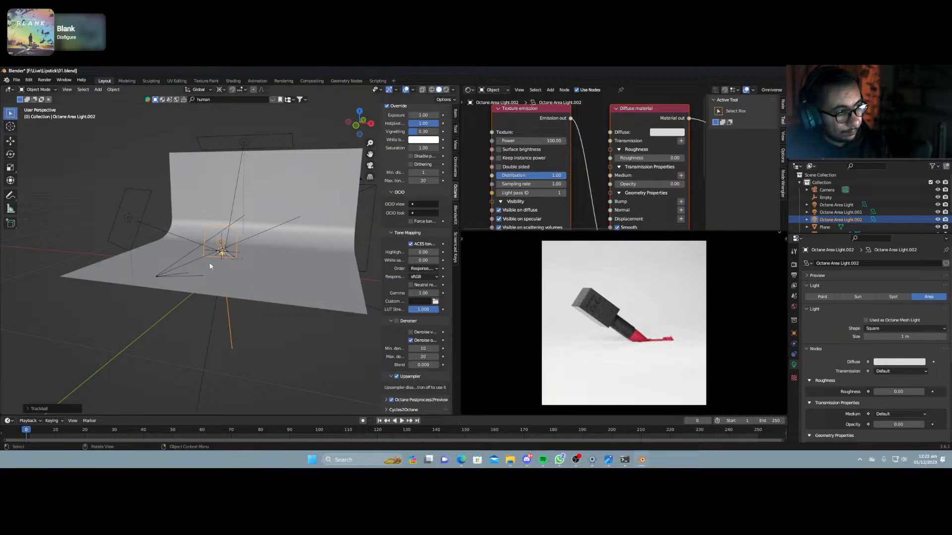
pyautogui.press('KP_0')
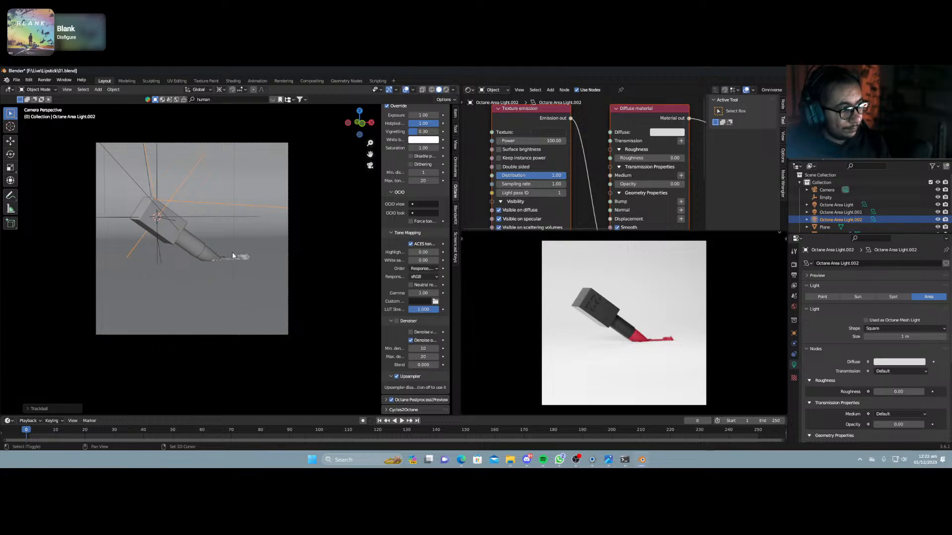
pyautogui.hotkey('shift', '`')
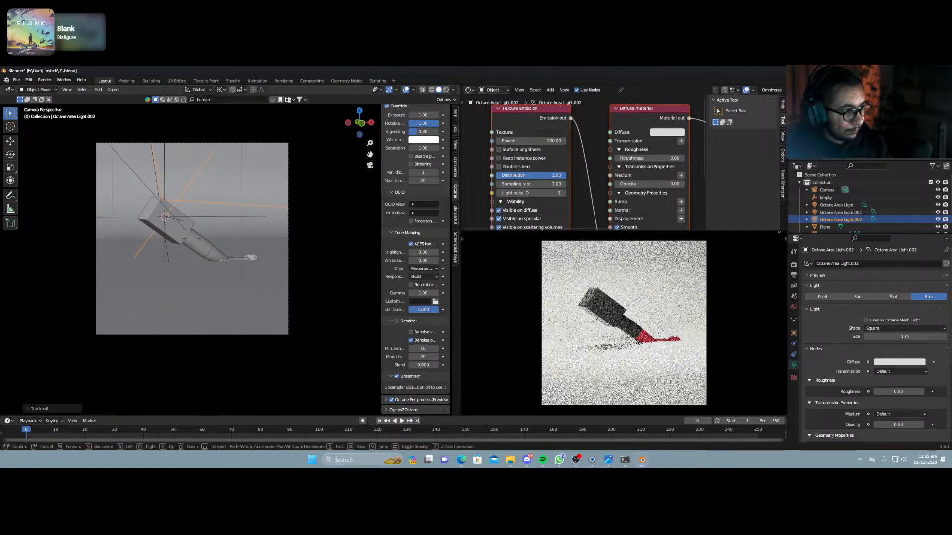
pyautogui.press('w')
pyautogui.press('w')
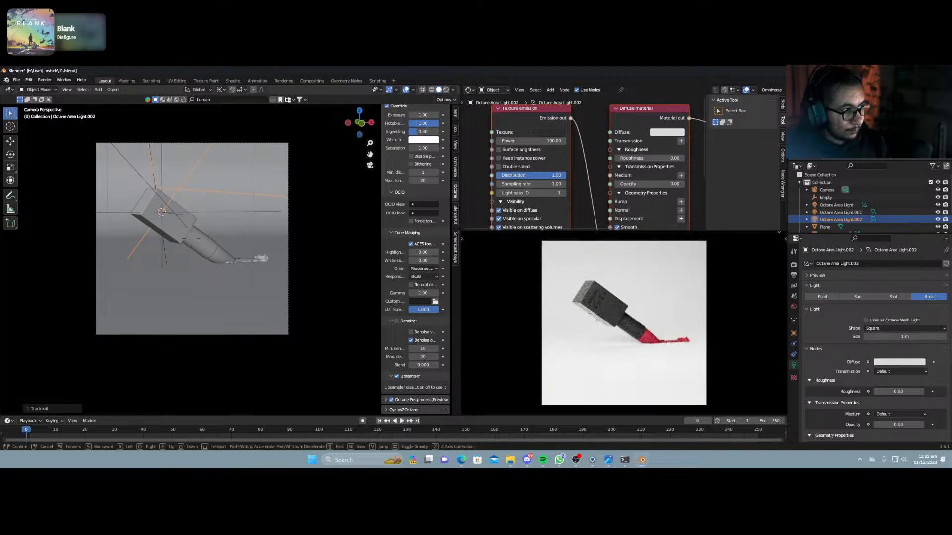
pyautogui.press('d')
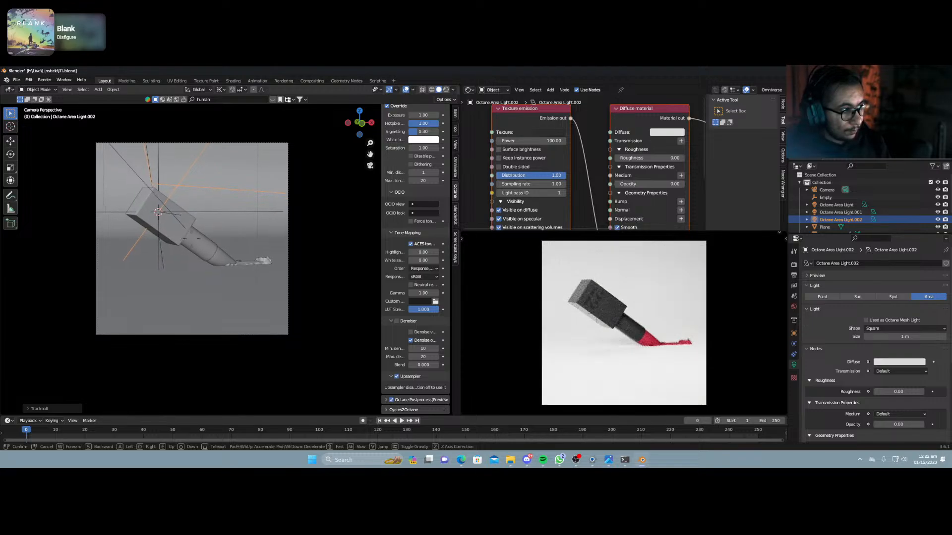
pyautogui.press('d')
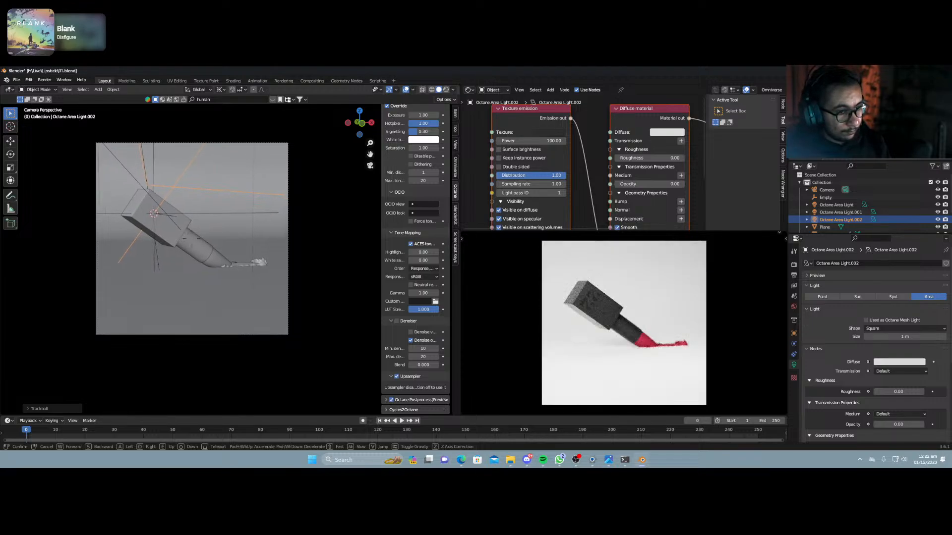
pyautogui.click(234, 263)
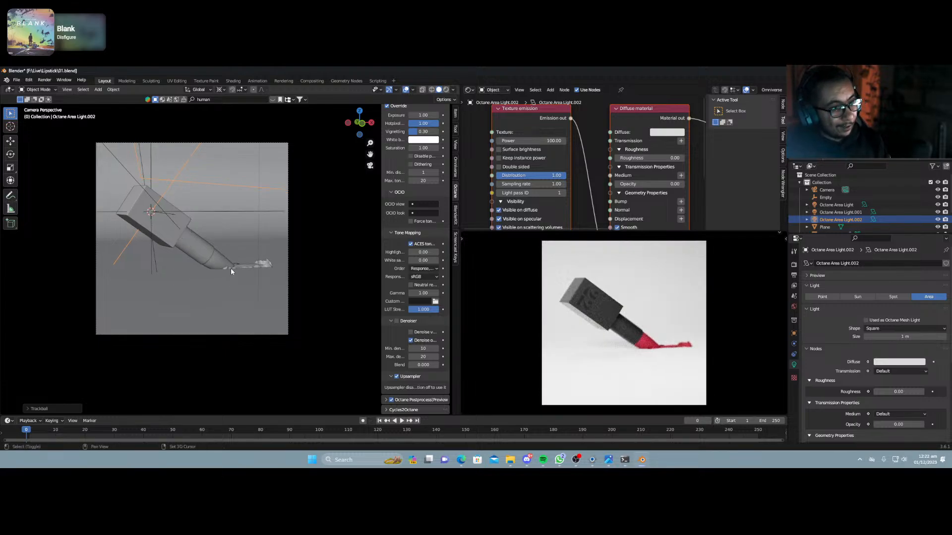
# Select the camera and reduce its Octane depth of field aperture to 0.29.
pyautogui.click(226, 337)
pyautogui.click(225, 336)
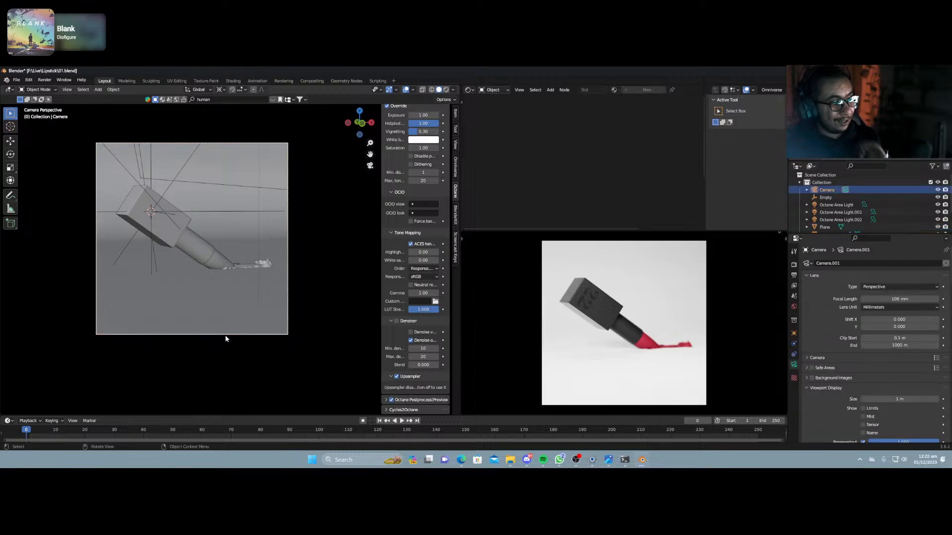
pyautogui.scroll(-10, 835, 367)
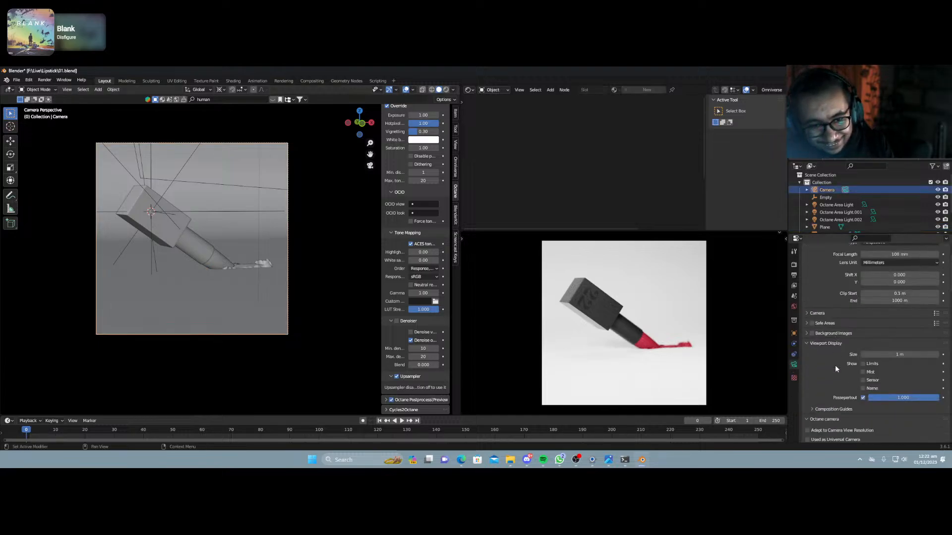
pyautogui.scroll(-2, 836, 376)
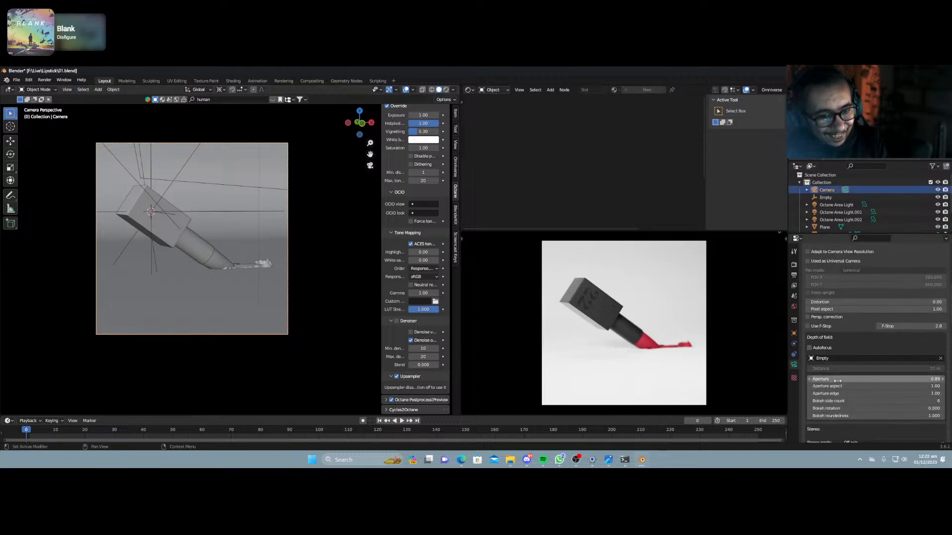
pyautogui.moveTo(837, 379); pyautogui.dragTo(802, 379)
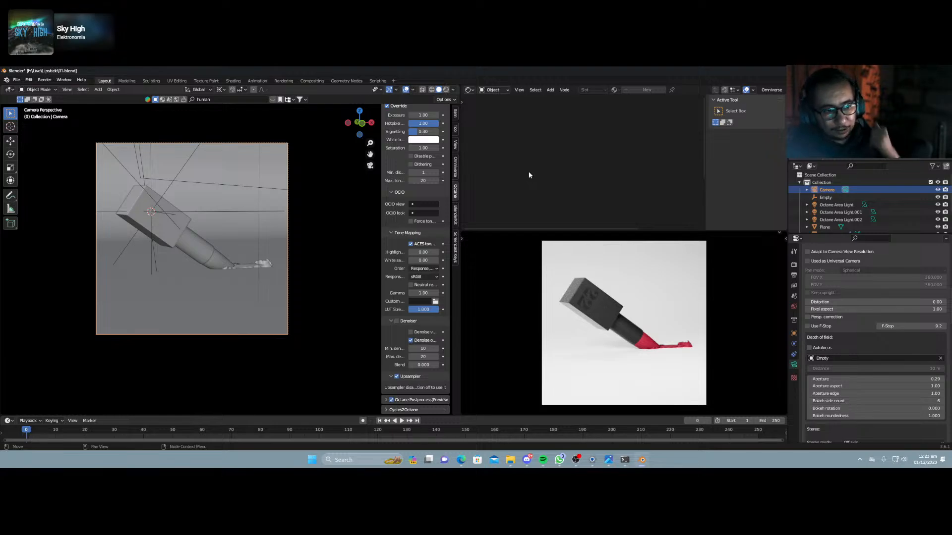
# Rotate the third area light around the lipstick case and scale it down to a small square close to the case.
pyautogui.click(193, 165)
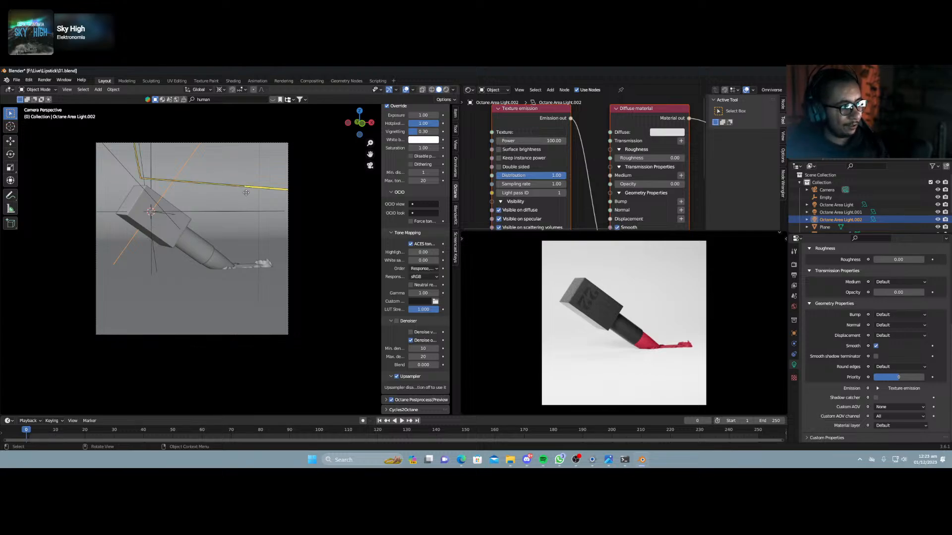
pyautogui.moveTo(246, 193); pyautogui.dragTo(227, 233, button='middle')
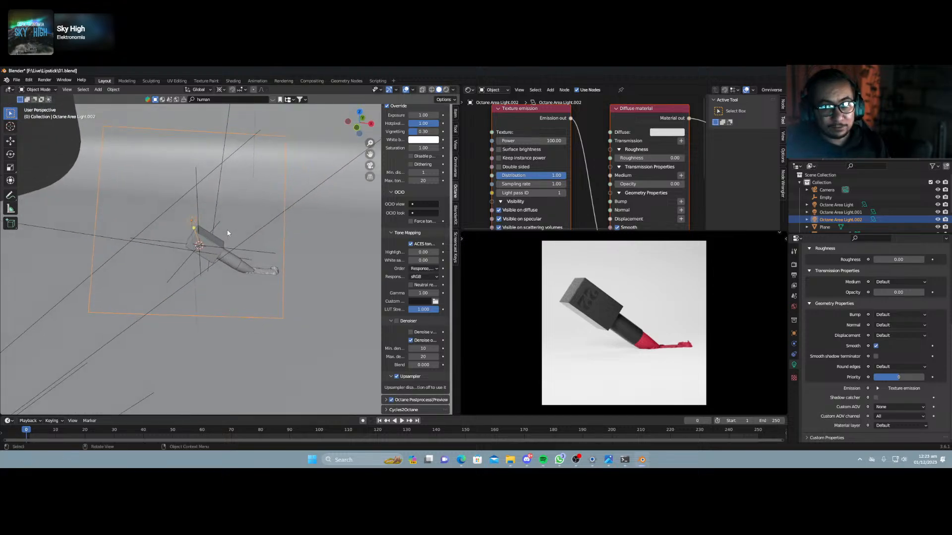
pyautogui.press('r')
pyautogui.press('r')
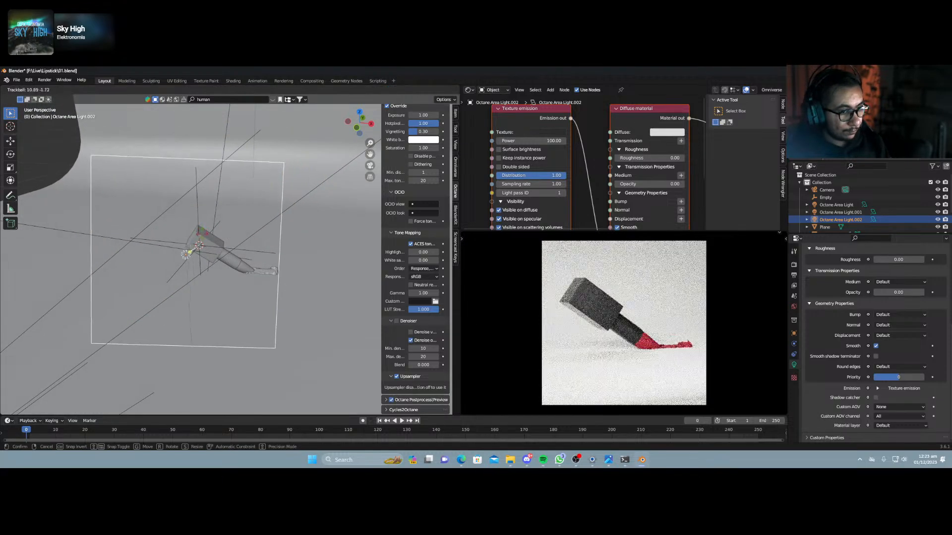
pyautogui.click(246, 281)
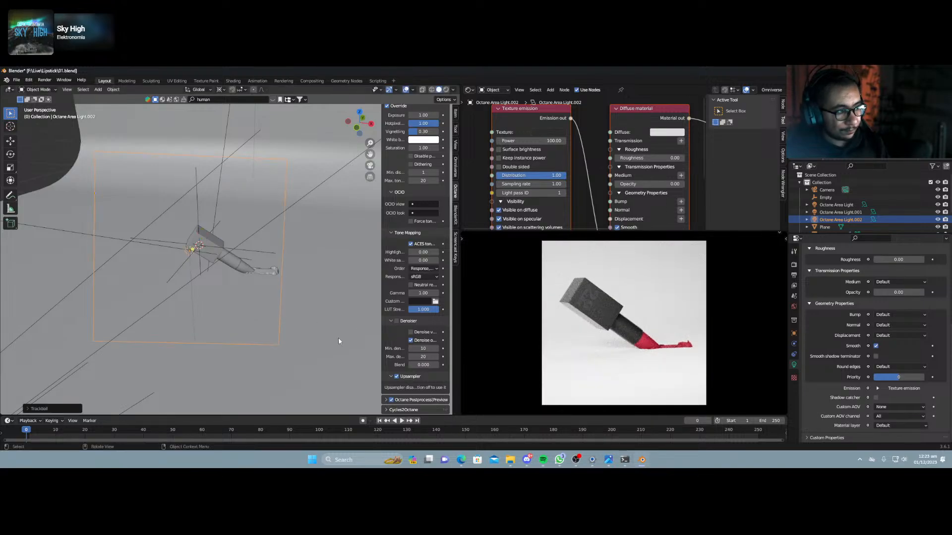
pyautogui.press('s')
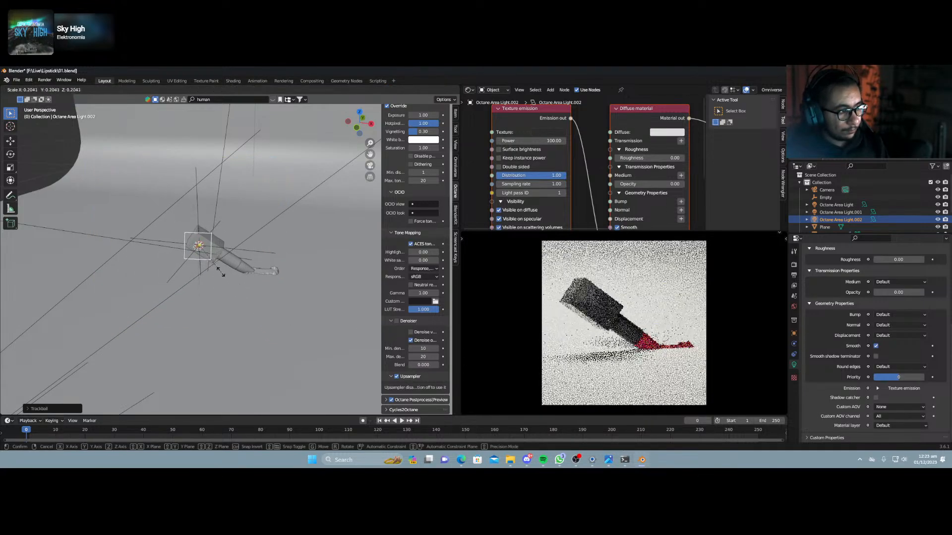
pyautogui.click(208, 266)
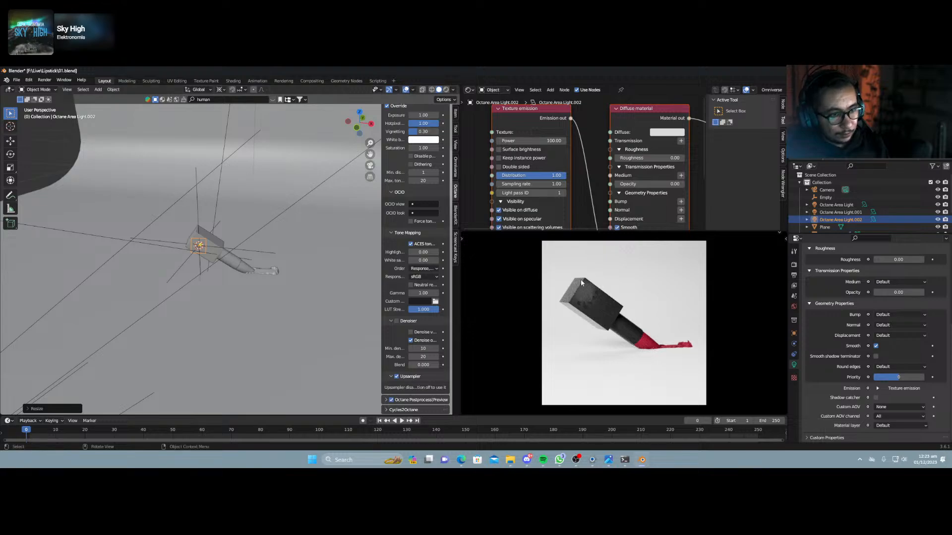
# Brighten the texture color of the third area light's emission node.
pyautogui.scroll(5, 581, 279)
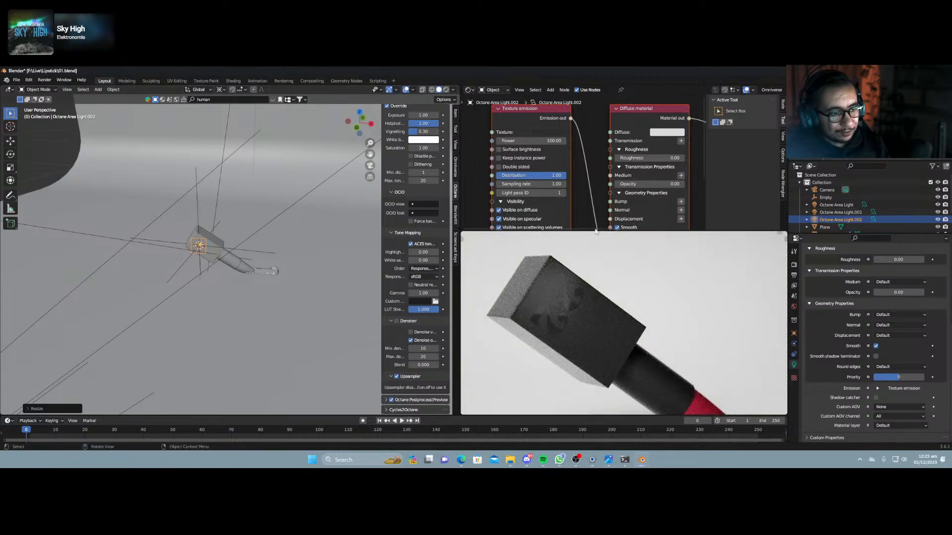
pyautogui.click(550, 132)
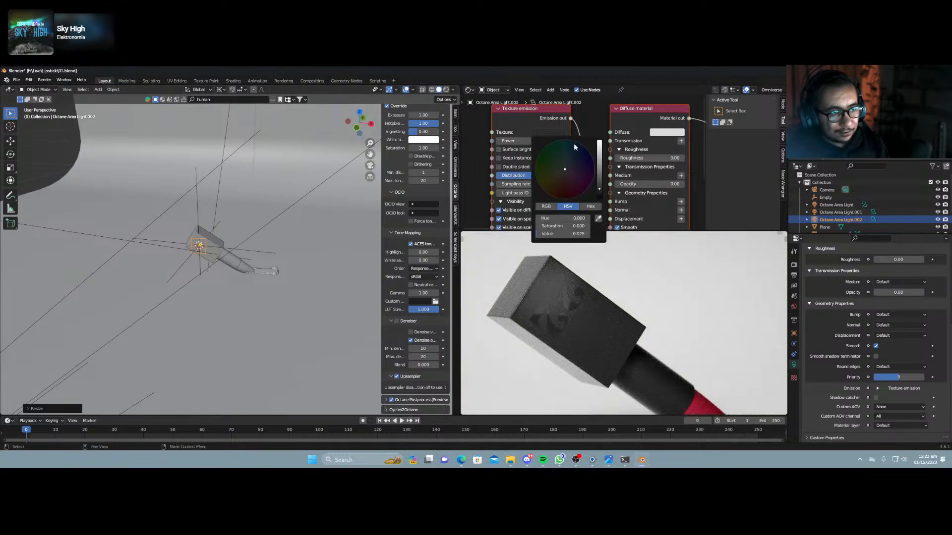
pyautogui.click(599, 184)
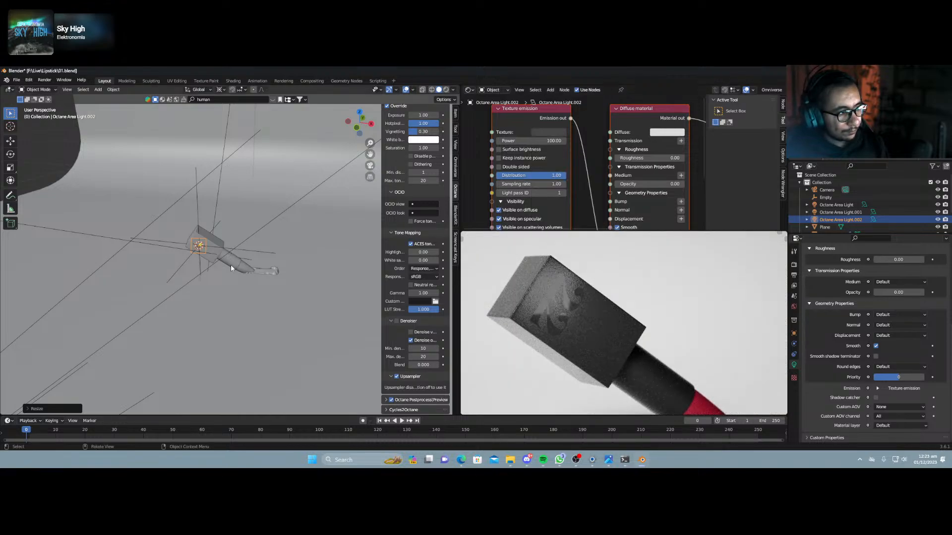
# Adjust the small third area light's angle to the case with another free rotation.
pyautogui.press('g')
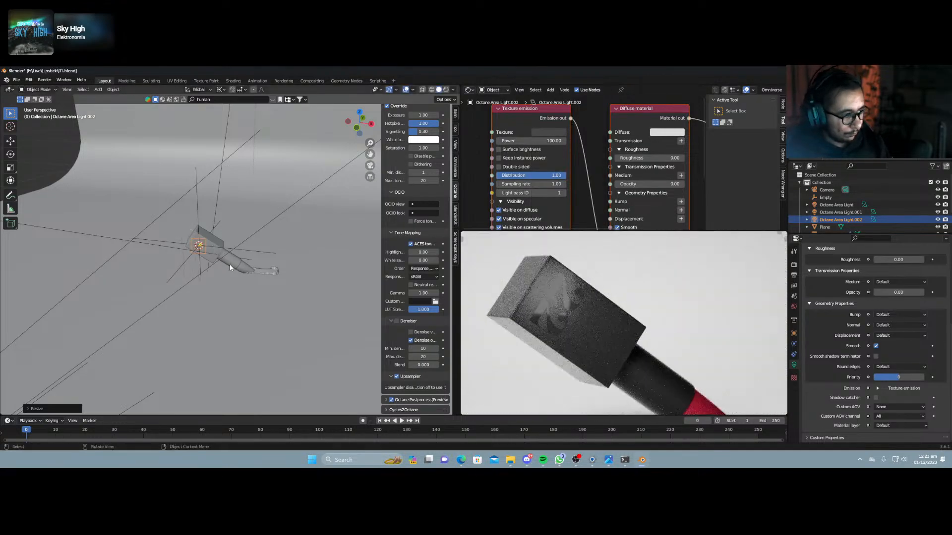
pyautogui.press('r')
pyautogui.press('r')
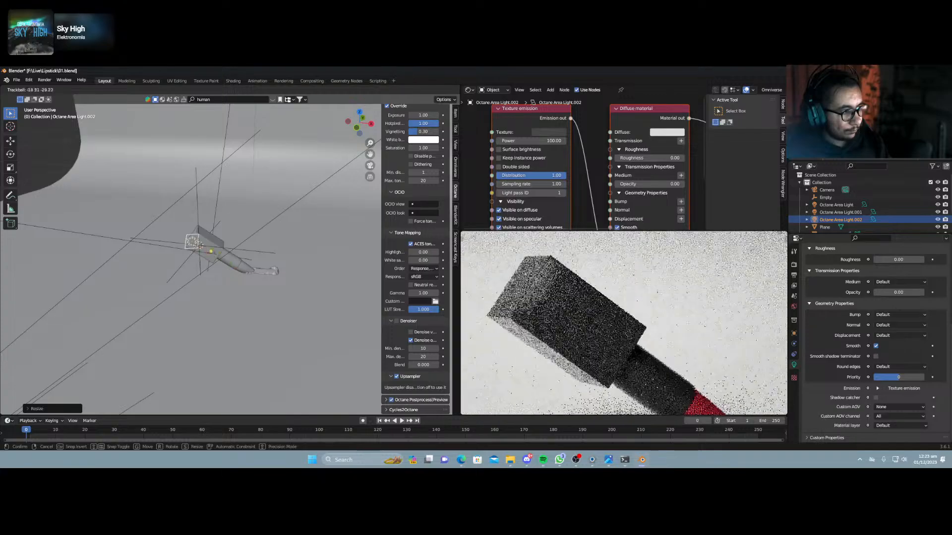
pyautogui.click(224, 265)
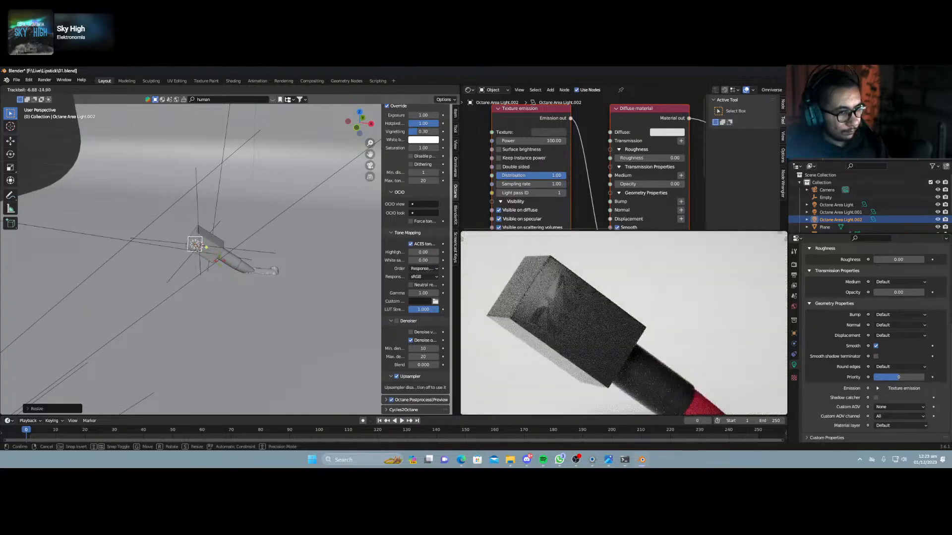
# Enlarge the third area light slightly and rotate it so its light grazes the embossed logo on the case.
pyautogui.press('s')
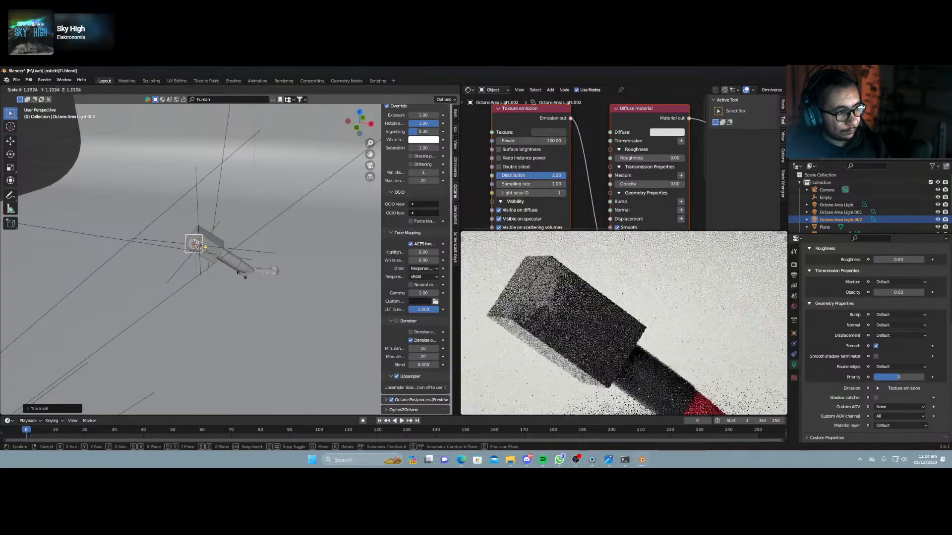
pyautogui.click(230, 276)
pyautogui.press('r')
pyautogui.press('r')
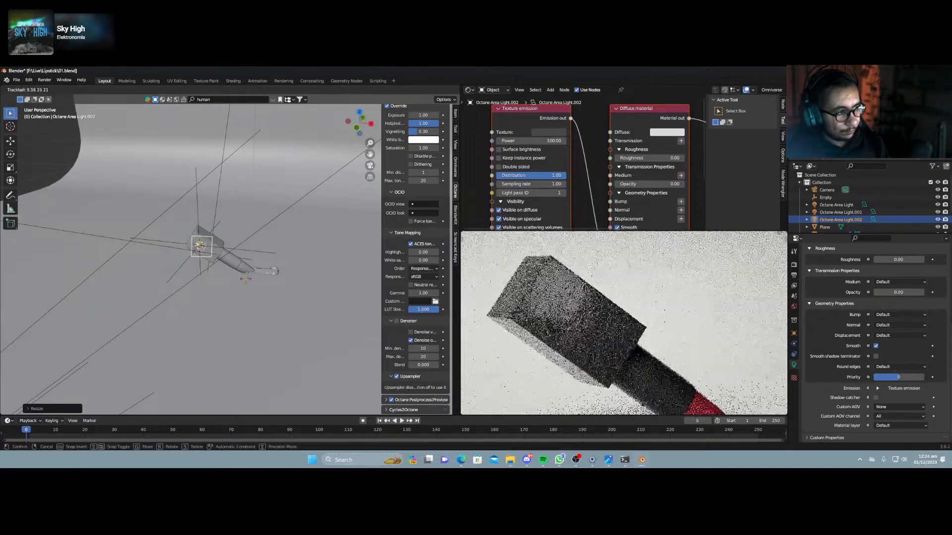
pyautogui.click(269, 265)
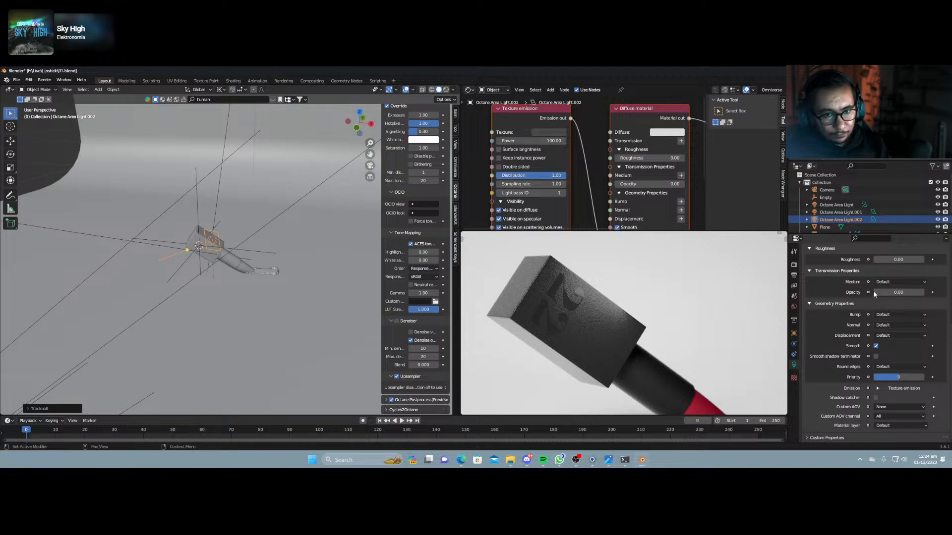
# Change the shape of the third area light to Disk.
pyautogui.scroll(5, 852, 349)
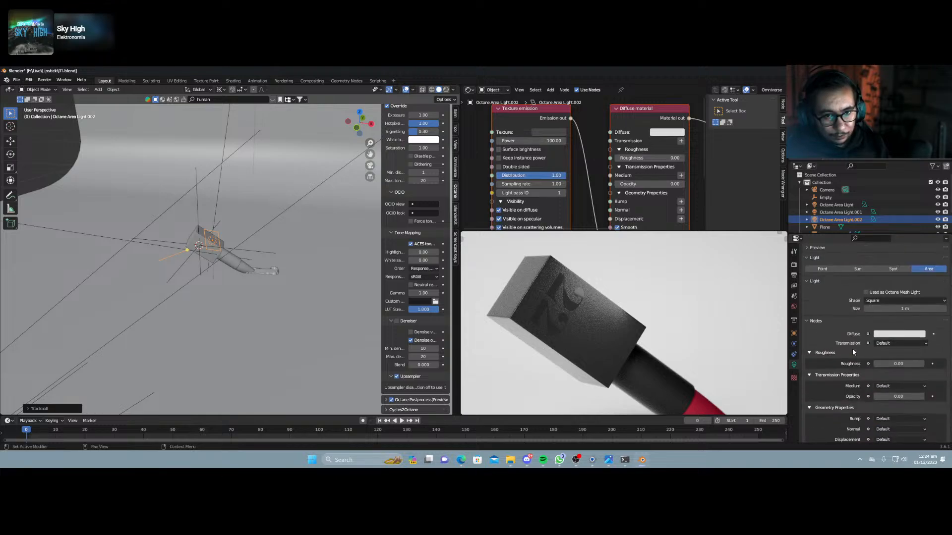
pyautogui.click(886, 301)
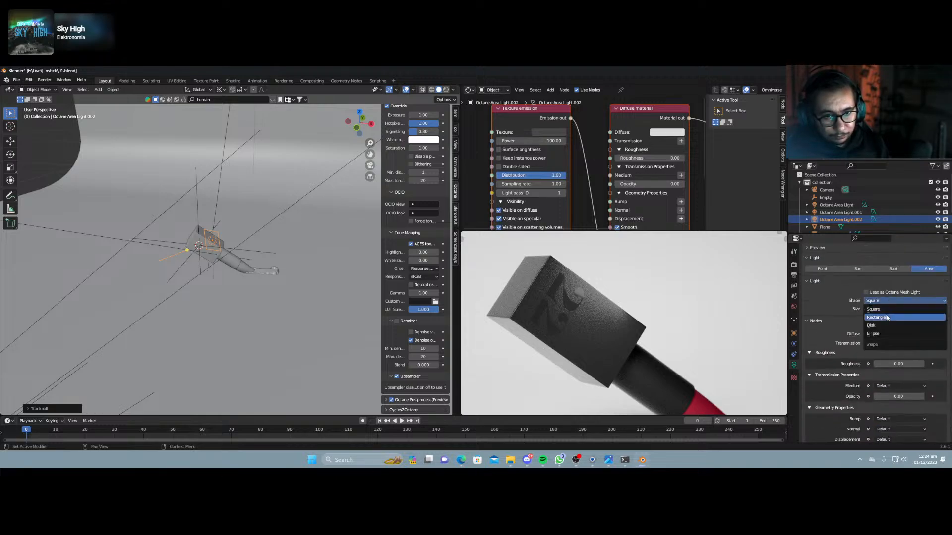
pyautogui.click(887, 325)
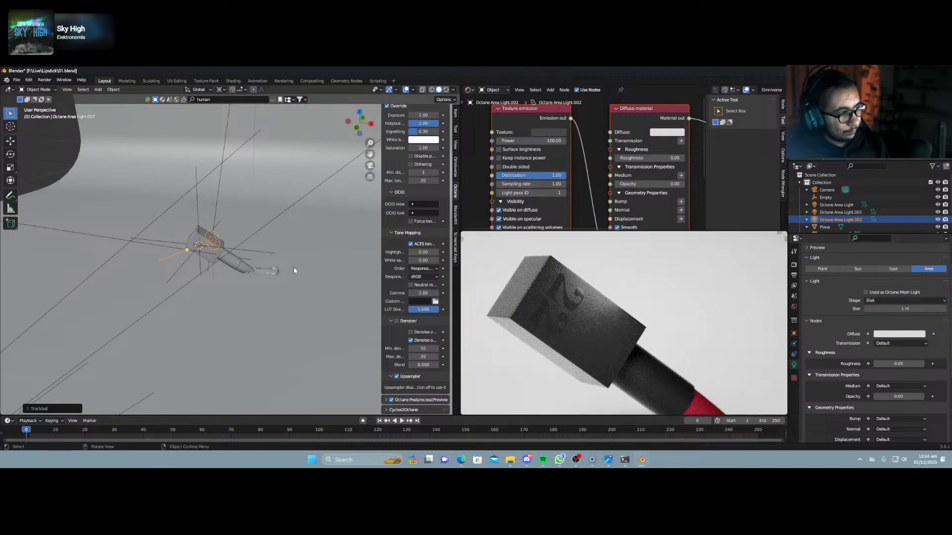
# Rotate the disk-shaped area light freely around the lipstick case and scale it up.
pyautogui.press('r')
pyautogui.press('r')
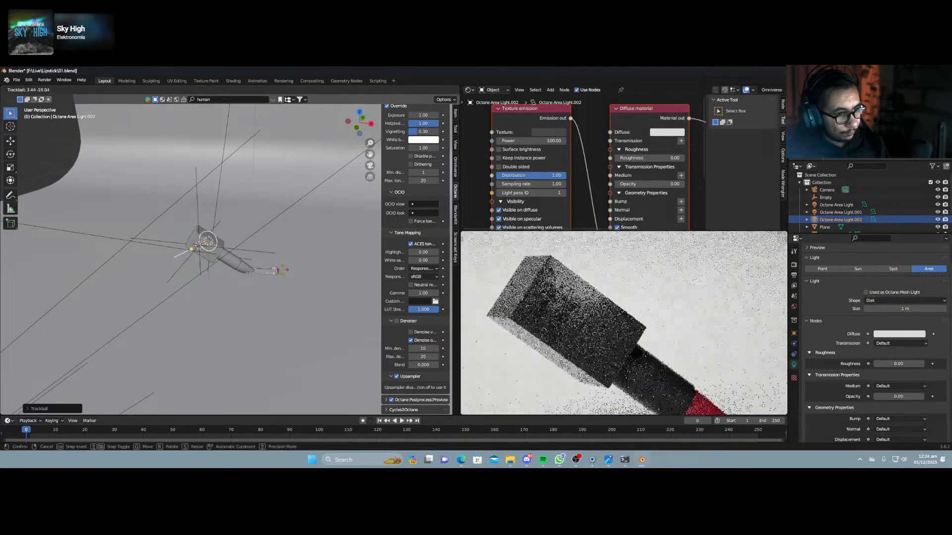
pyautogui.click(289, 276)
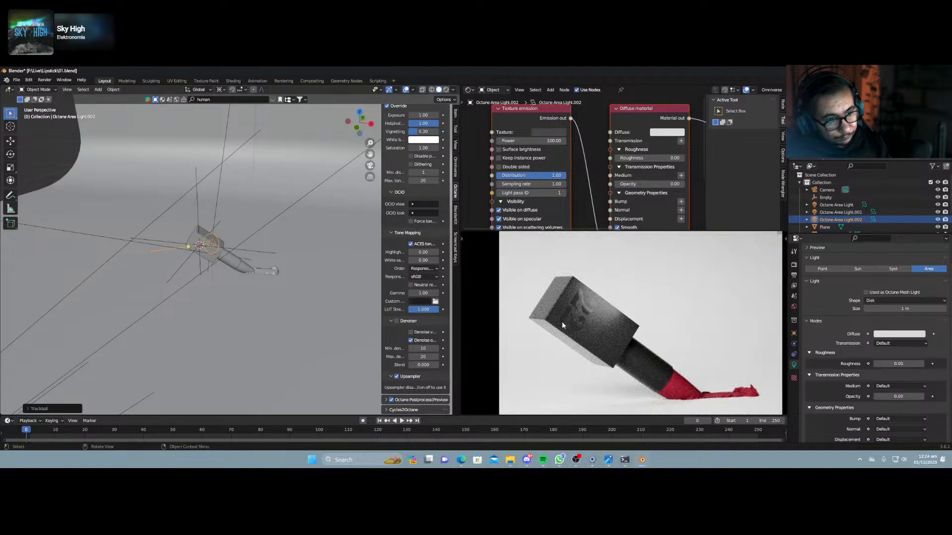
pyautogui.press('s')
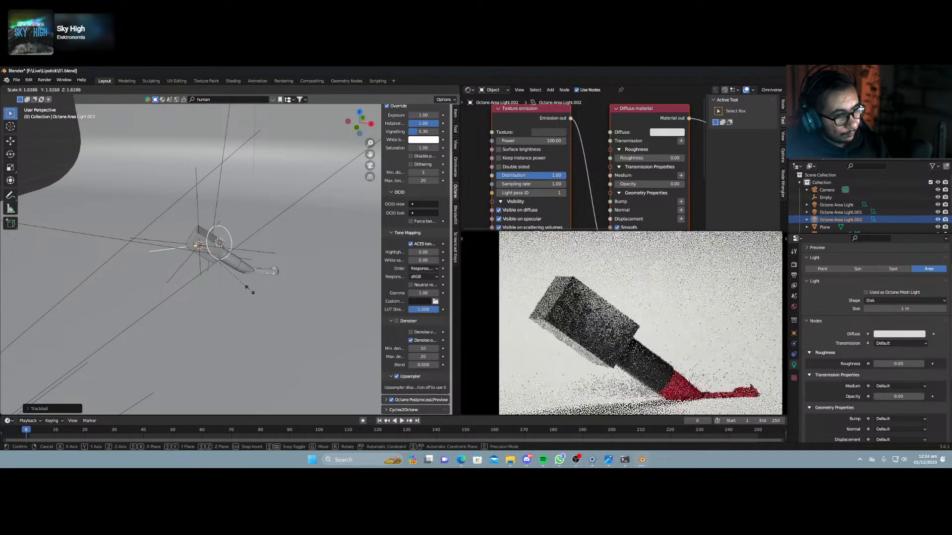
pyautogui.click(254, 296)
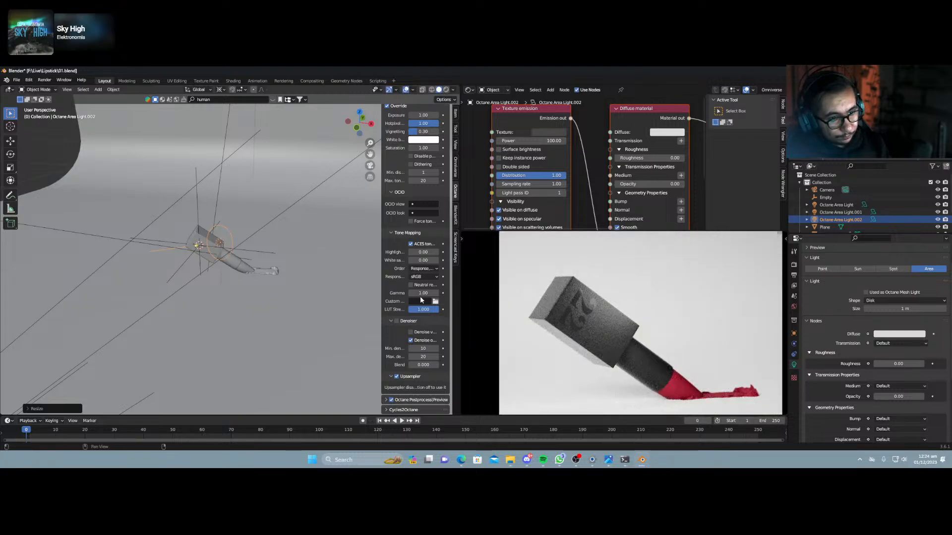
pyautogui.scroll(2, 254, 284)
pyautogui.scroll(2, 255, 283)
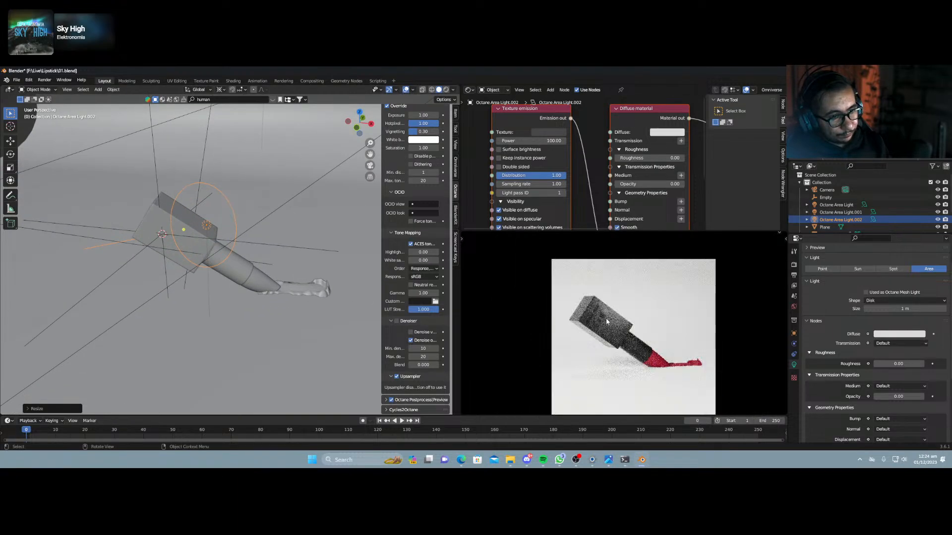
# Fly the camera down to a low, side-on framing of the whole lipstick and its smear.
pyautogui.press('KP_0')
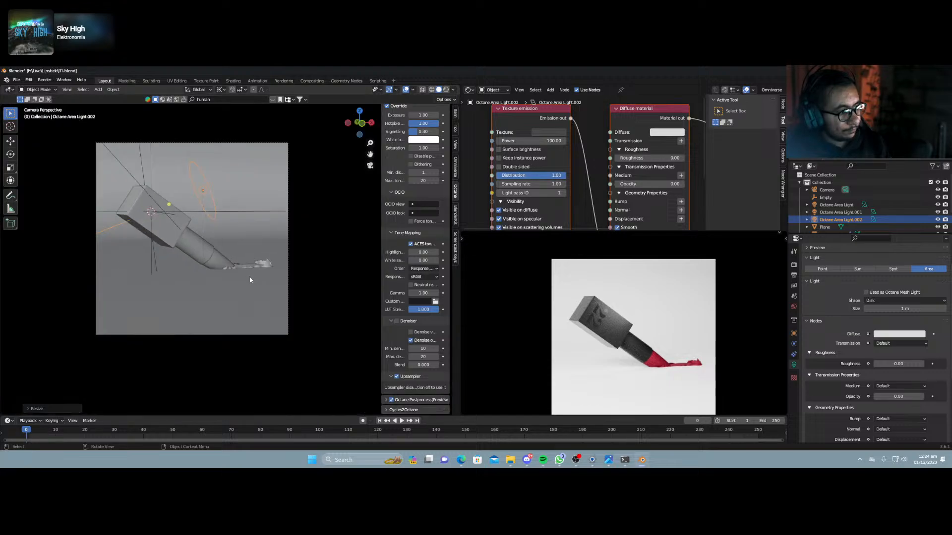
pyautogui.hotkey('shift', '`')
pyautogui.press('e')
pyautogui.press('a')
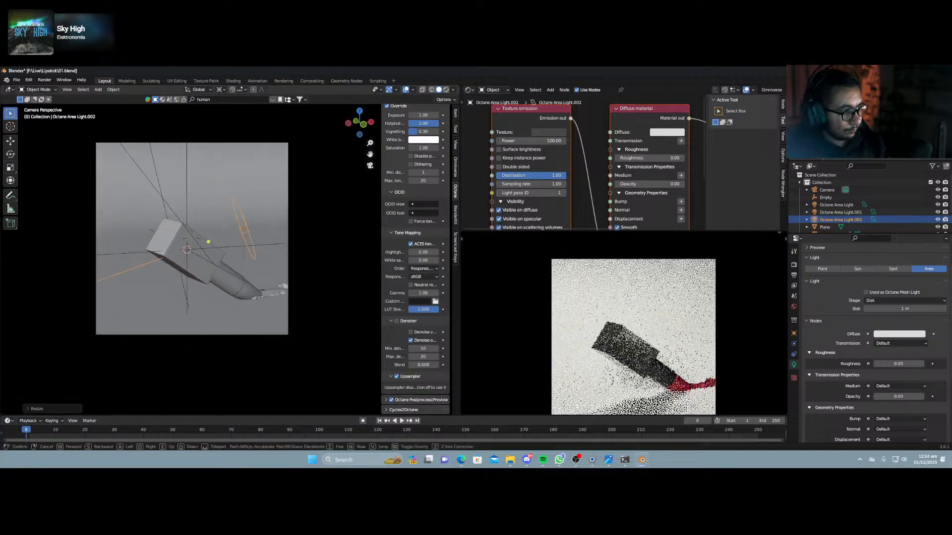
pyautogui.press('d')
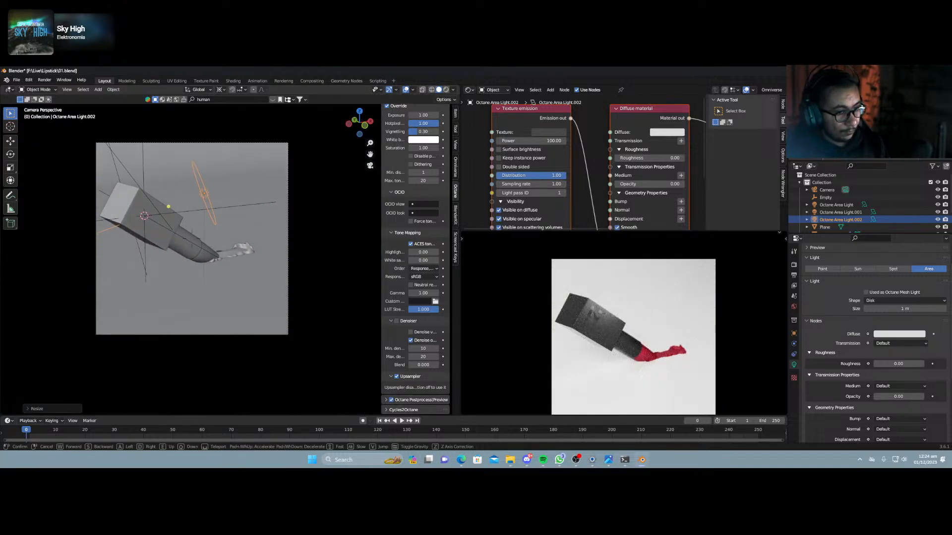
pyautogui.press('d')
pyautogui.press('q')
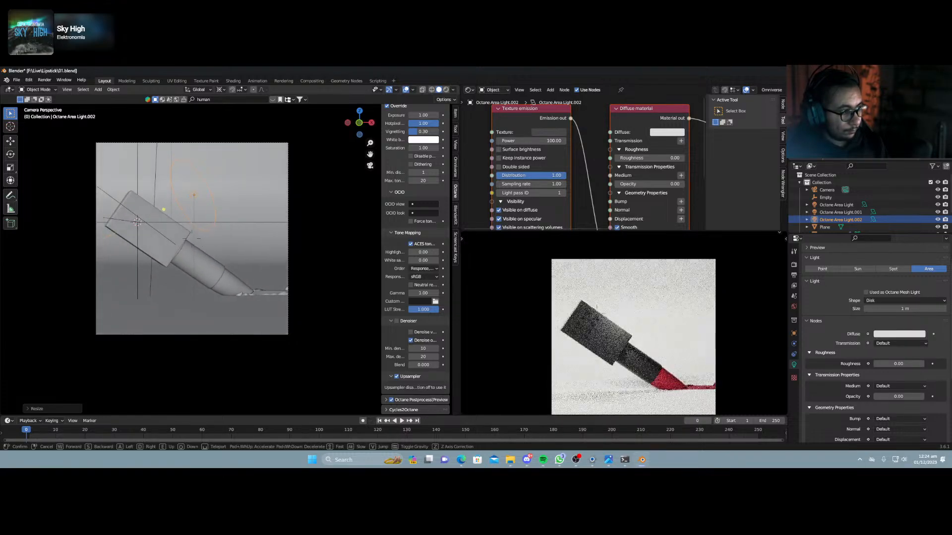
pyautogui.press('d')
pyautogui.press('s')
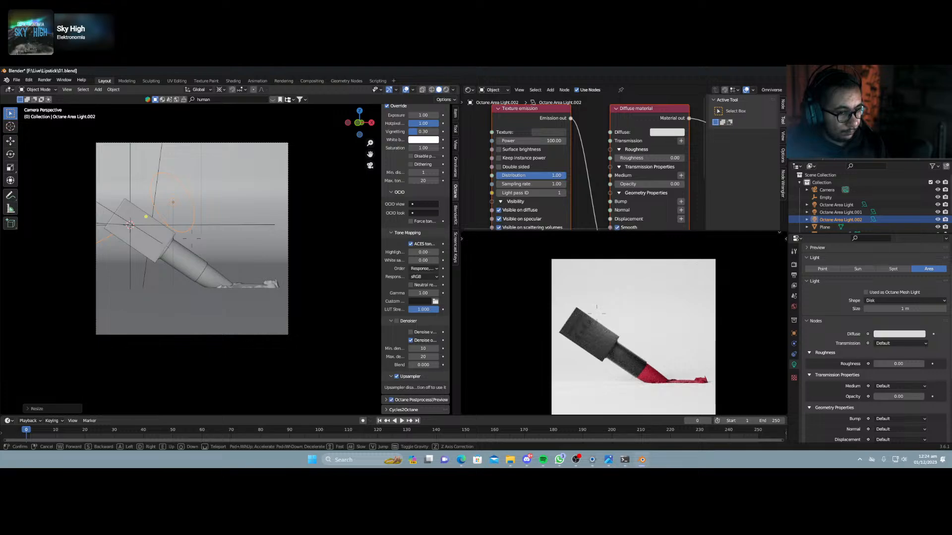
pyautogui.click(248, 278)
# Select the lipstick smear on the floor and raise it slightly along the Z axis.
pyautogui.scroll(5, 276, 315)
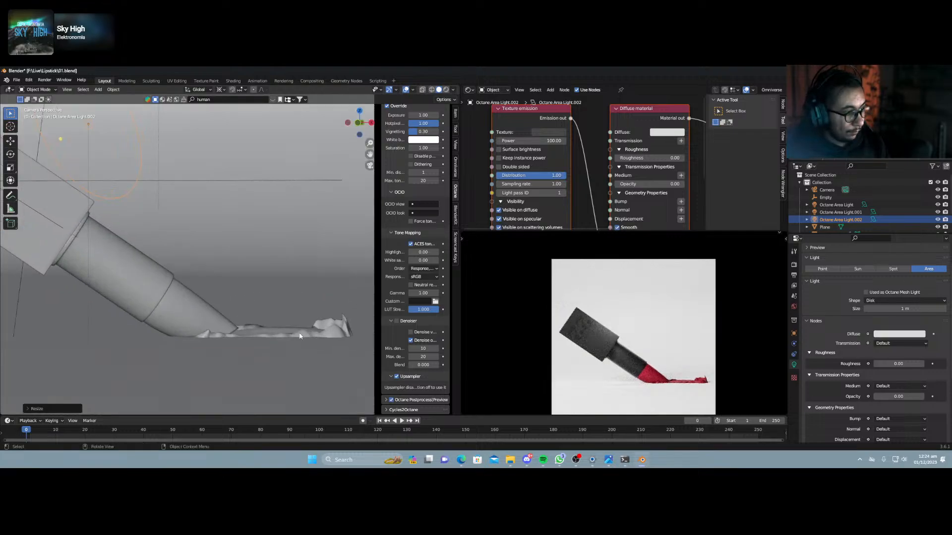
pyautogui.scroll(6, 662, 335)
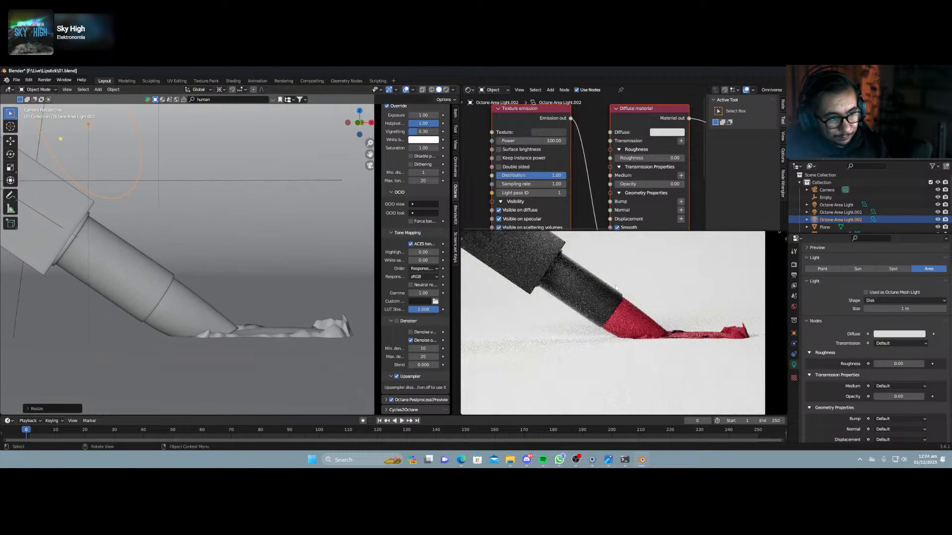
pyautogui.scroll(4, 674, 334)
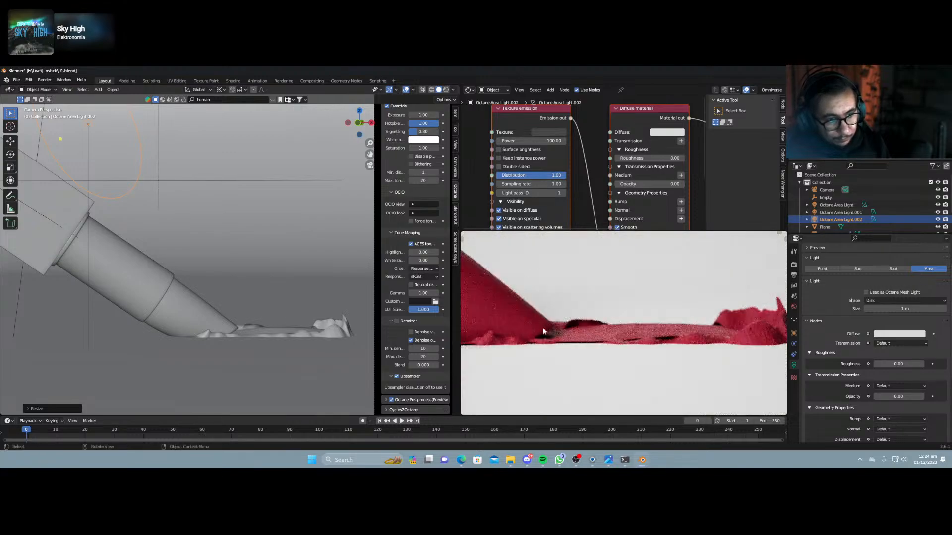
pyautogui.click(286, 332)
pyautogui.press('g')
pyautogui.press('z')
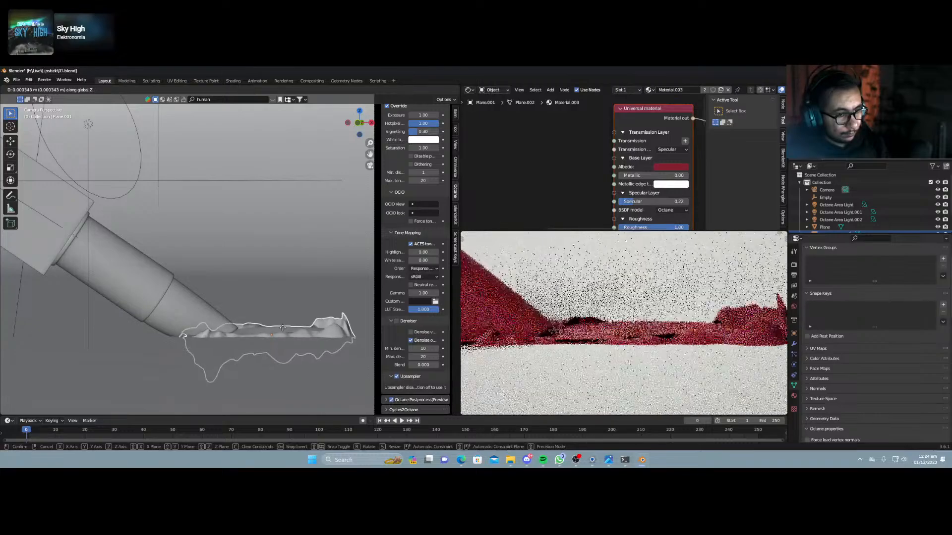
pyautogui.click(284, 327)
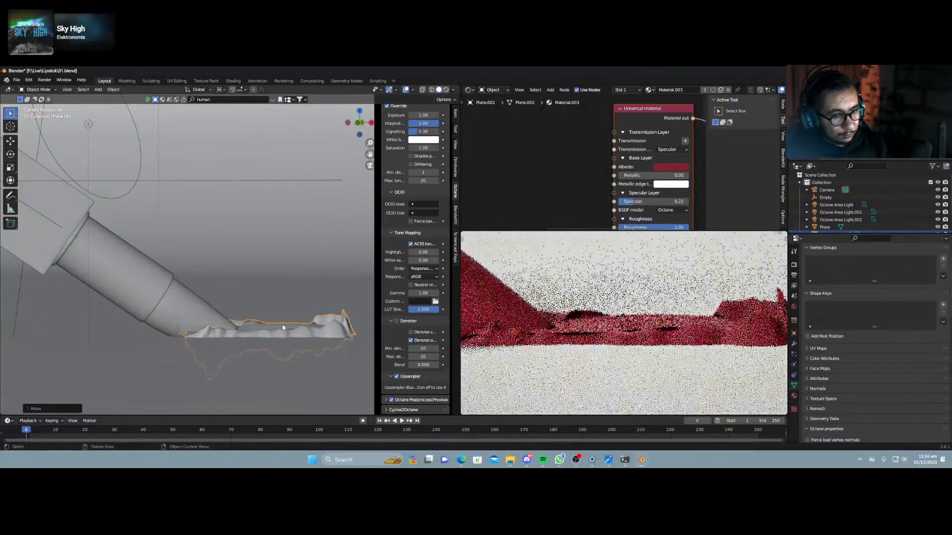
# Pull the far tip of the smear mesh outward and down to the floor with smooth proportional editing.
pyautogui.moveTo(283, 327); pyautogui.dragTo(293, 347, button='middle')
pyautogui.scroll(-5, 296, 354)
pyautogui.scroll(4, 269, 308)
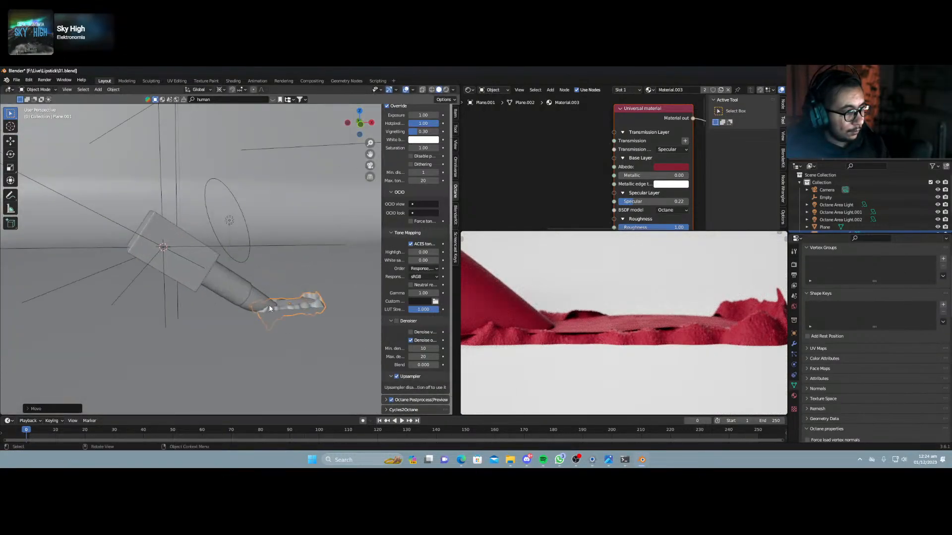
pyautogui.scroll(-4, 619, 304)
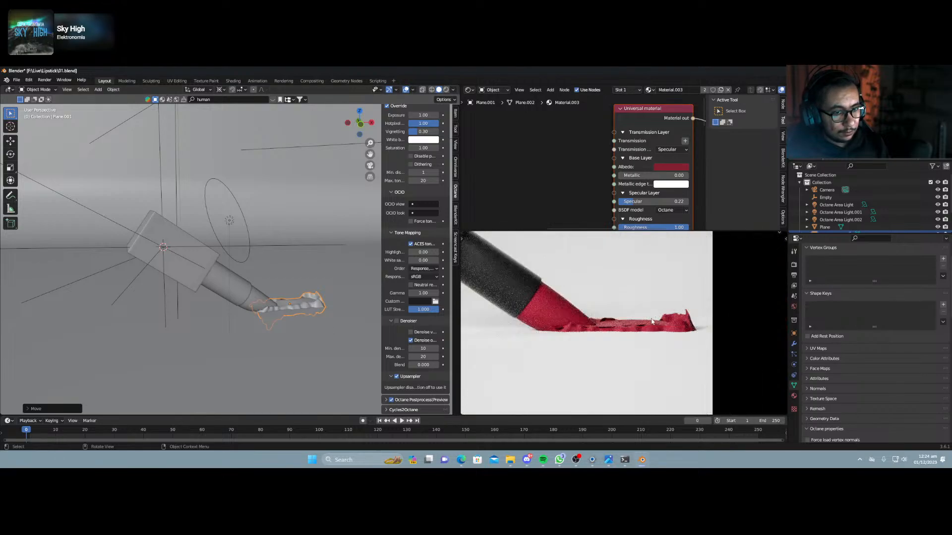
pyautogui.moveTo(331, 303); pyautogui.dragTo(287, 298, button='middle')
pyautogui.scroll(3, 288, 299)
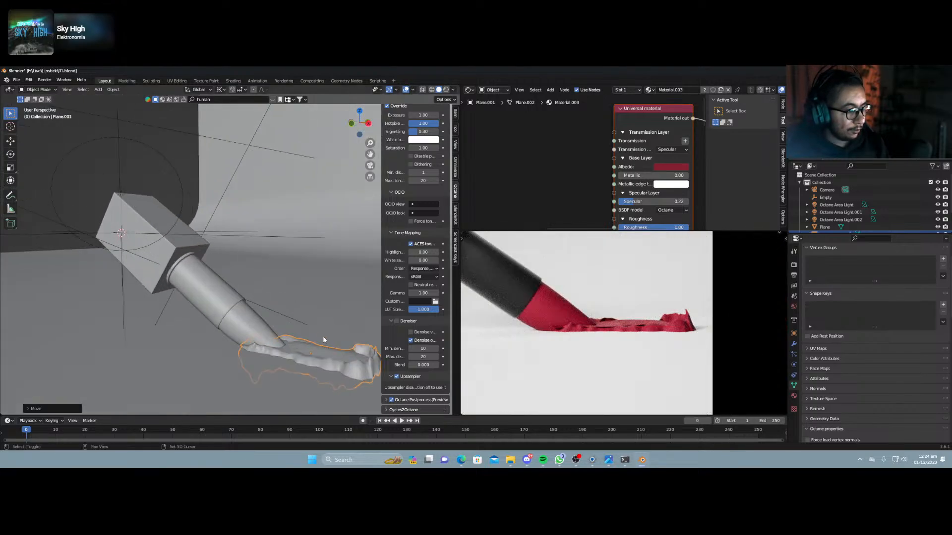
pyautogui.keyDown('shift'); pyautogui.moveTo(326, 338); pyautogui.dragTo(220, 270, button='middle'); pyautogui.keyUp('shift')
pyautogui.press('Tab')
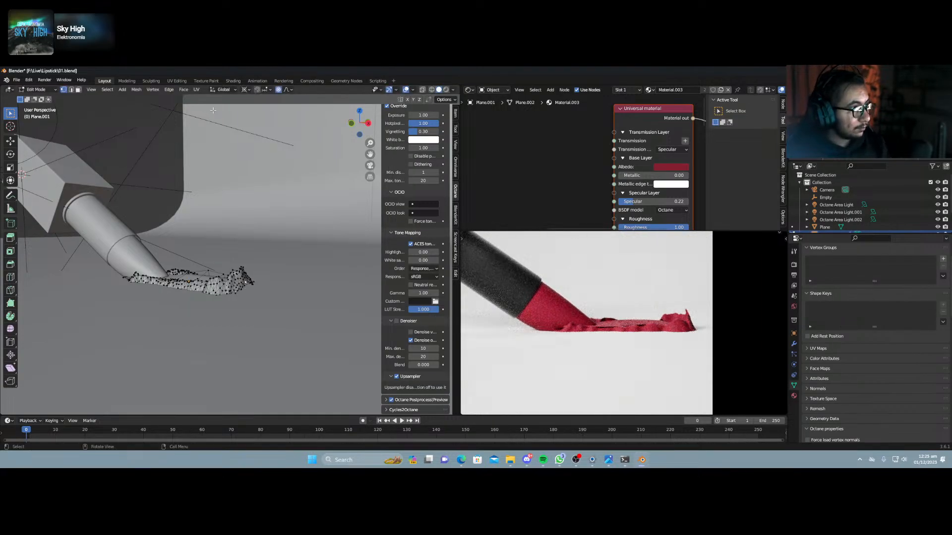
pyautogui.click(246, 90)
pyautogui.click(252, 115)
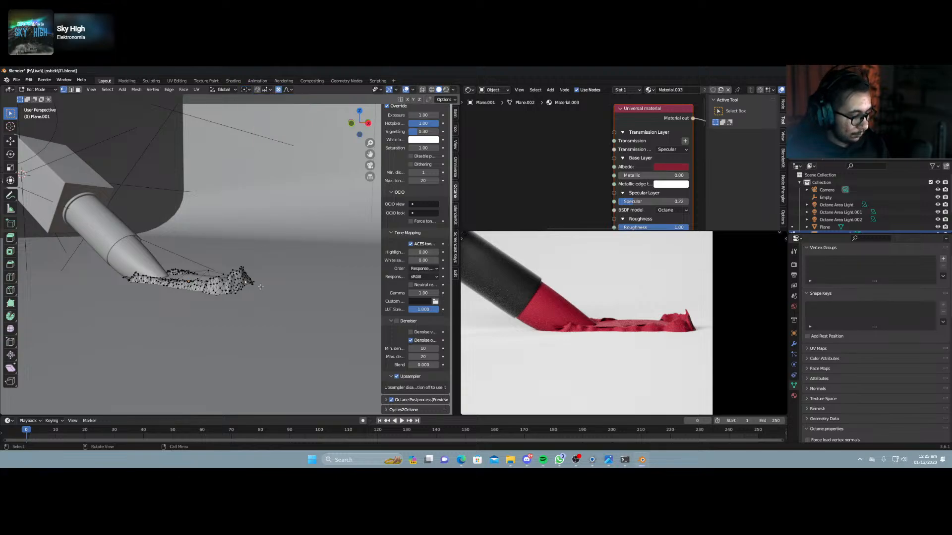
pyautogui.press('g')
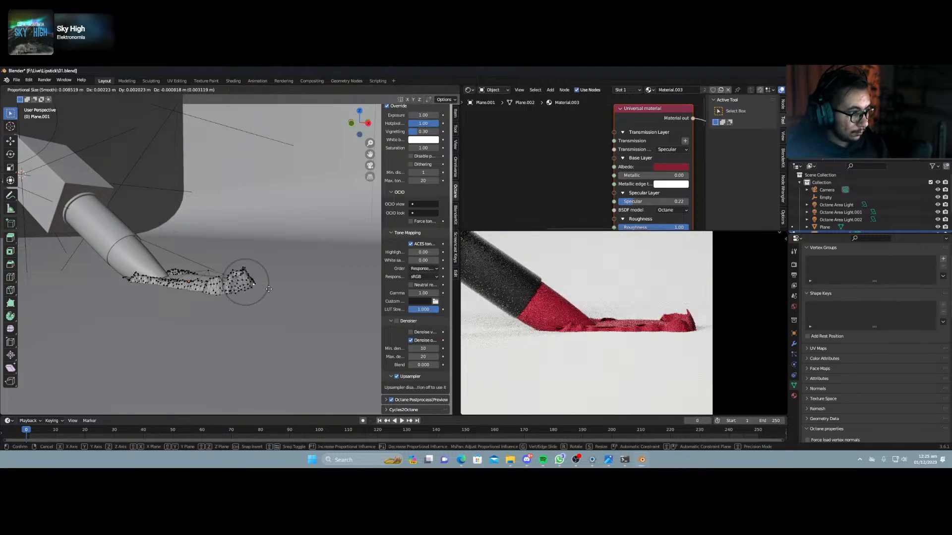
pyautogui.click(276, 294)
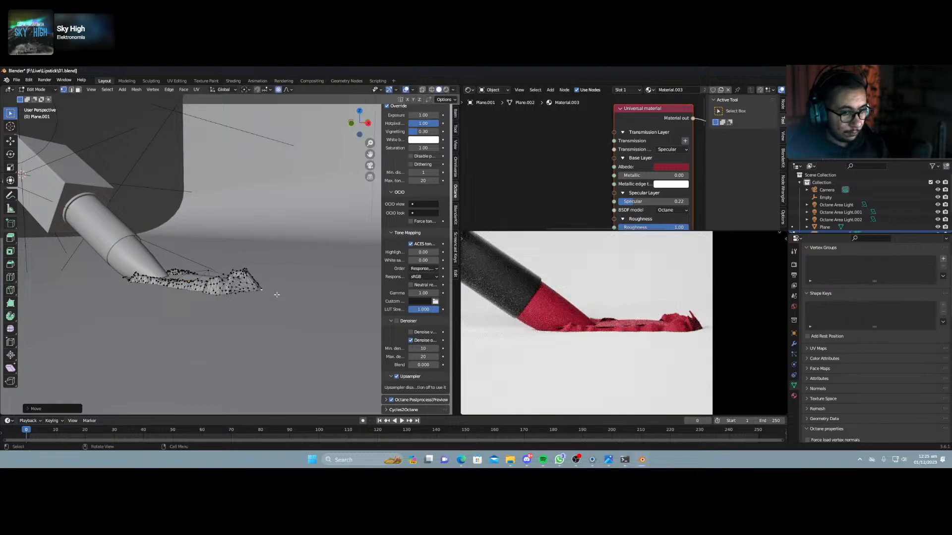
pyautogui.press('Tab')
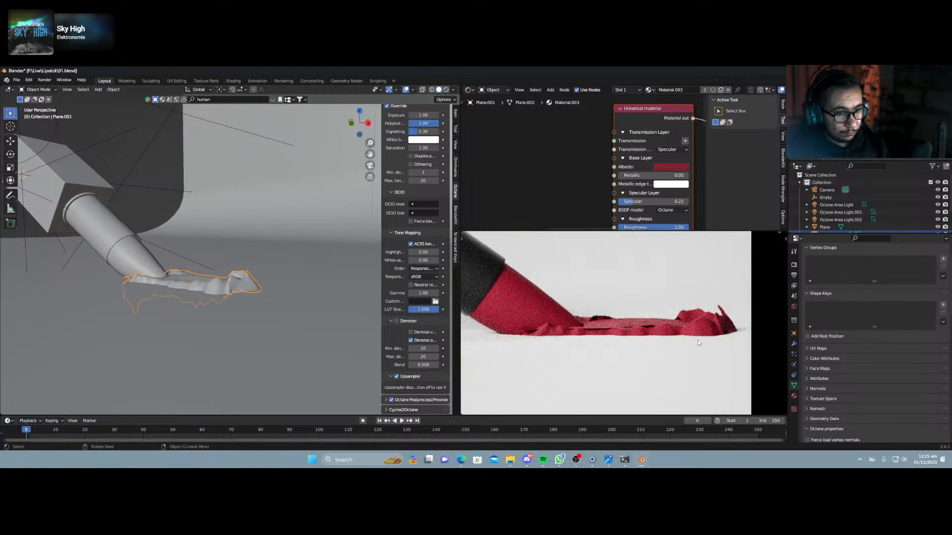
# Fine-tune the lipstick smear's height above the floor along the Z axis.
pyautogui.scroll(-6, 696, 341)
pyautogui.scroll(4, 243, 294)
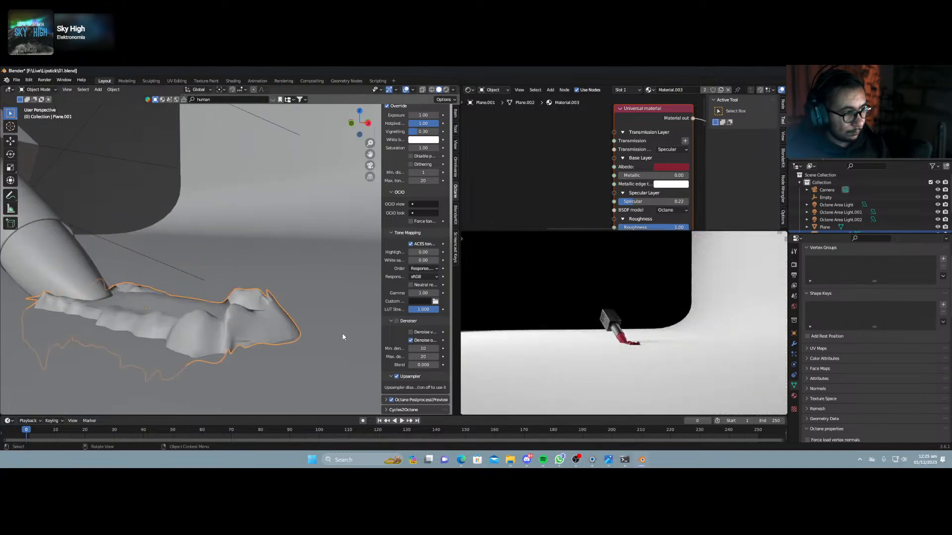
pyautogui.scroll(6, 638, 353)
pyautogui.moveTo(641, 289); pyautogui.dragTo(594, 291, button='middle')
pyautogui.press('g')
pyautogui.press('z')
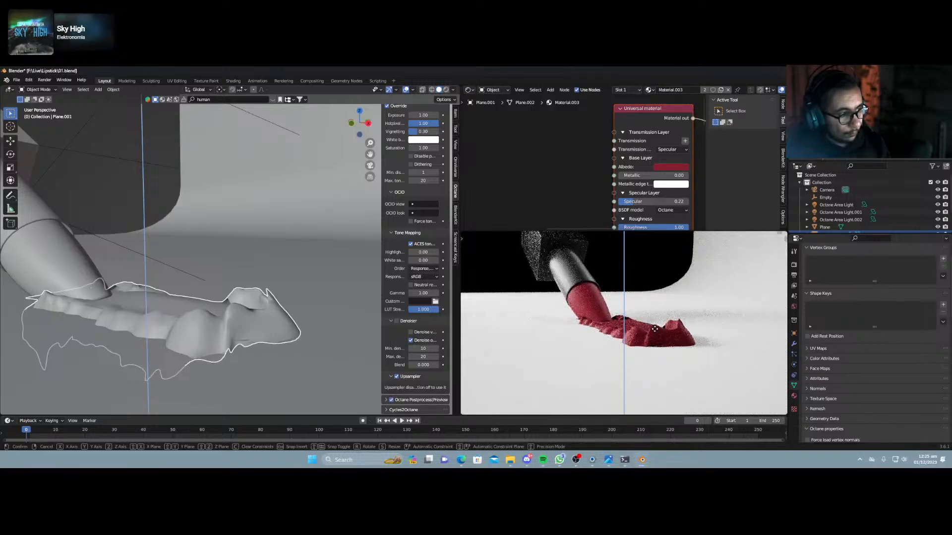
pyautogui.click(654, 330)
pyautogui.moveTo(680, 355); pyautogui.dragTo(716, 366, button='middle')
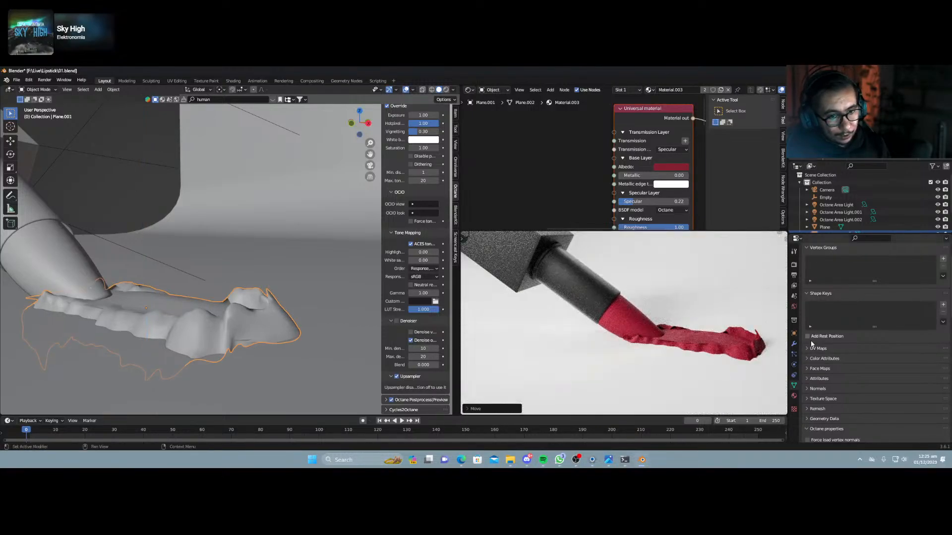
# Remove the lipstick smear's modifier and apply Shade Auto Smooth to the mesh.
pyautogui.click(794, 346)
pyautogui.click(934, 276)
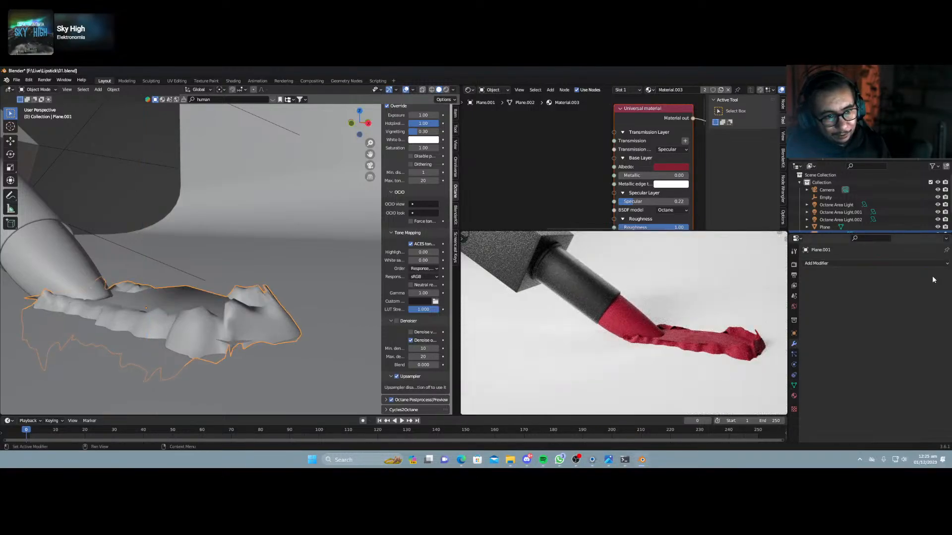
pyautogui.moveTo(194, 322)
pyautogui.mouseDown(button='middle')
pyautogui.moveTo(181, 341)
pyautogui.moveTo(147, 353)
pyautogui.moveTo(208, 322)
pyautogui.mouseUp(button='middle')
pyautogui.moveTo(692, 352); pyautogui.dragTo(703, 351, button='middle')
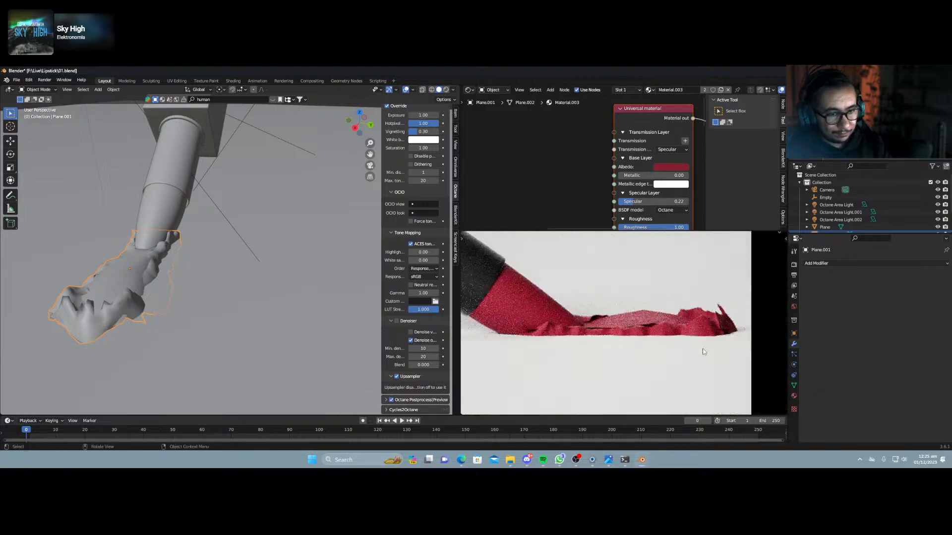
pyautogui.rightClick(128, 288)
pyautogui.click(123, 284)
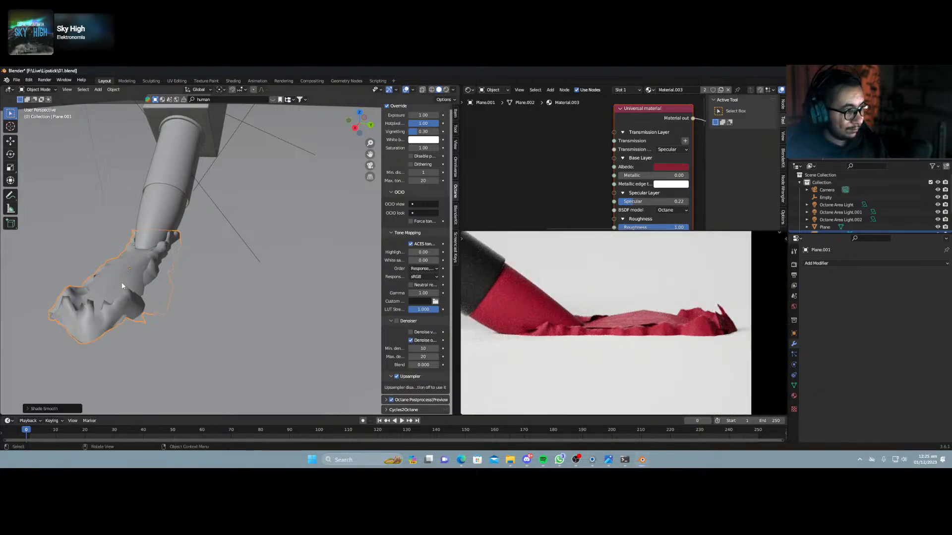
pyautogui.rightClick(120, 285)
pyautogui.click(119, 292)
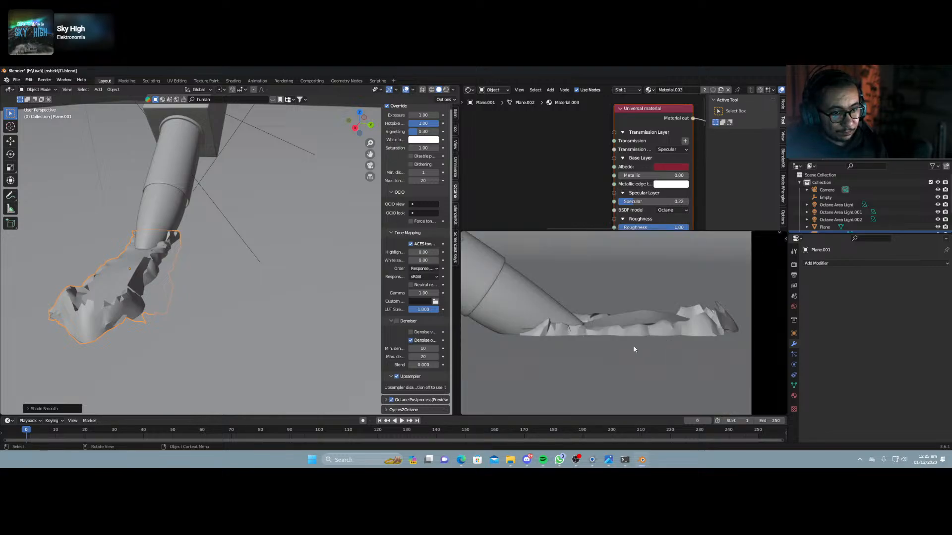
# With proportional editing off, move the edge of the flat inner surface behind the smear's front rim down to close the gap.
pyautogui.moveTo(340, 354); pyautogui.dragTo(215, 330, button='middle')
pyautogui.press('Tab')
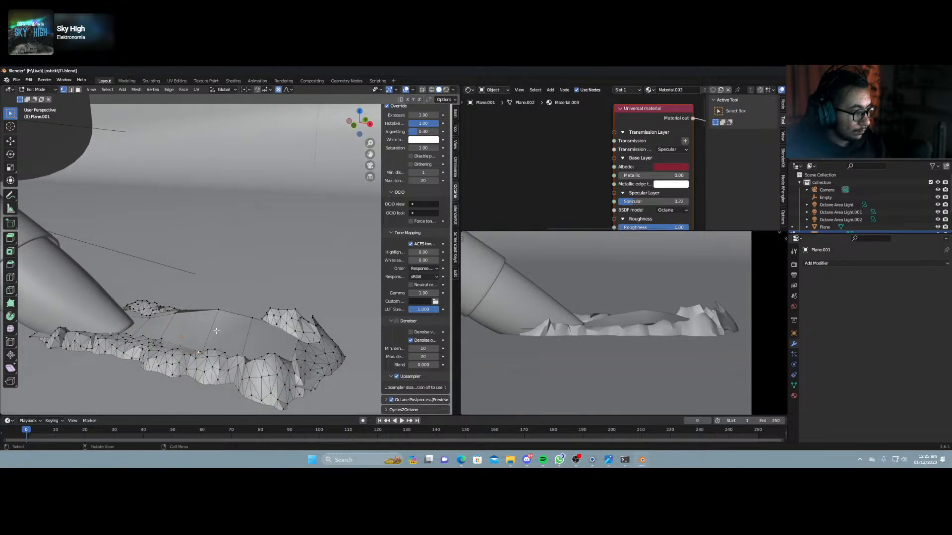
pyautogui.press('g')
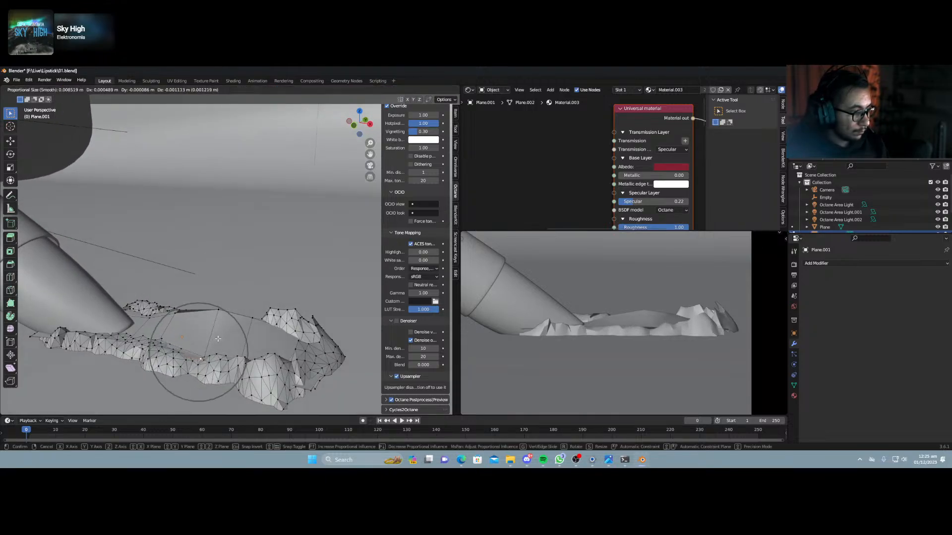
pyautogui.click(213, 335)
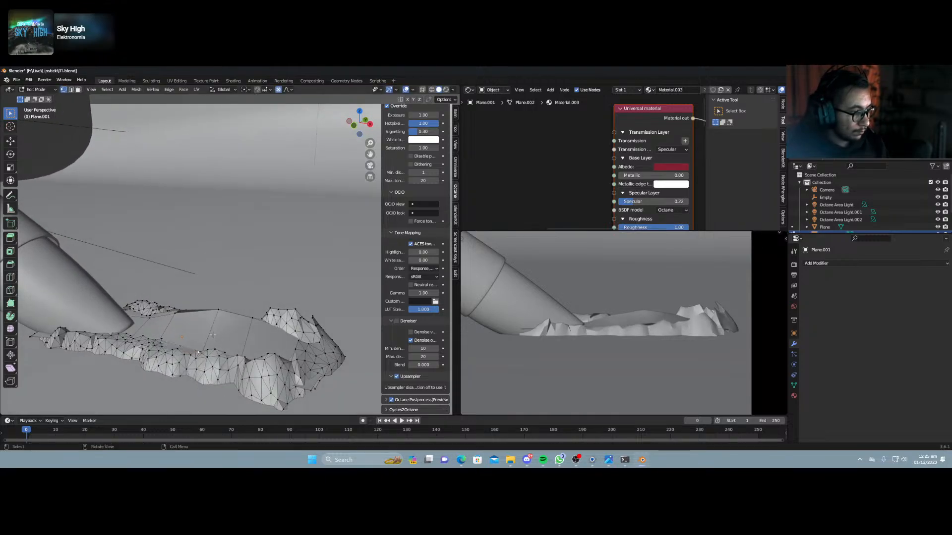
pyautogui.click(72, 92)
pyautogui.moveTo(199, 349); pyautogui.dragTo(164, 364, button='middle')
pyautogui.press('KP_0')
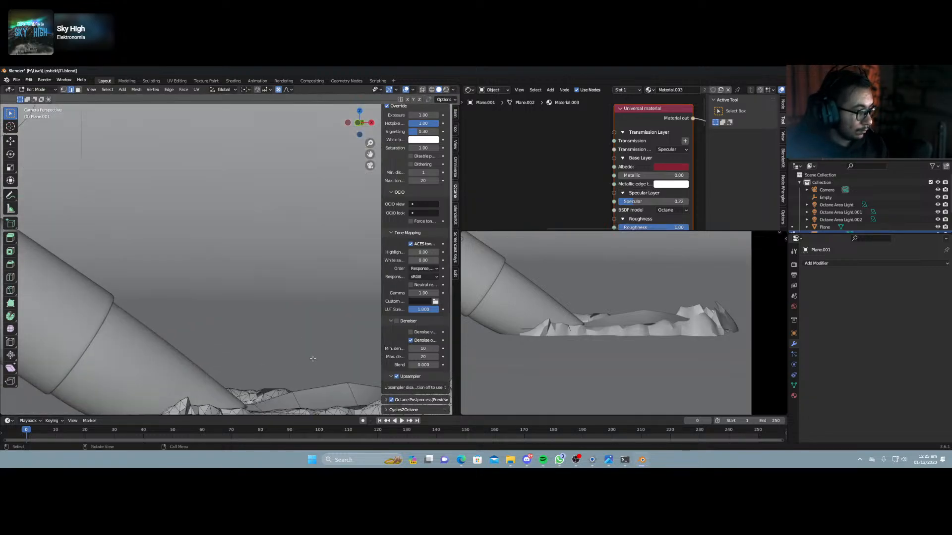
pyautogui.moveTo(313, 359); pyautogui.dragTo(213, 259, button='middle')
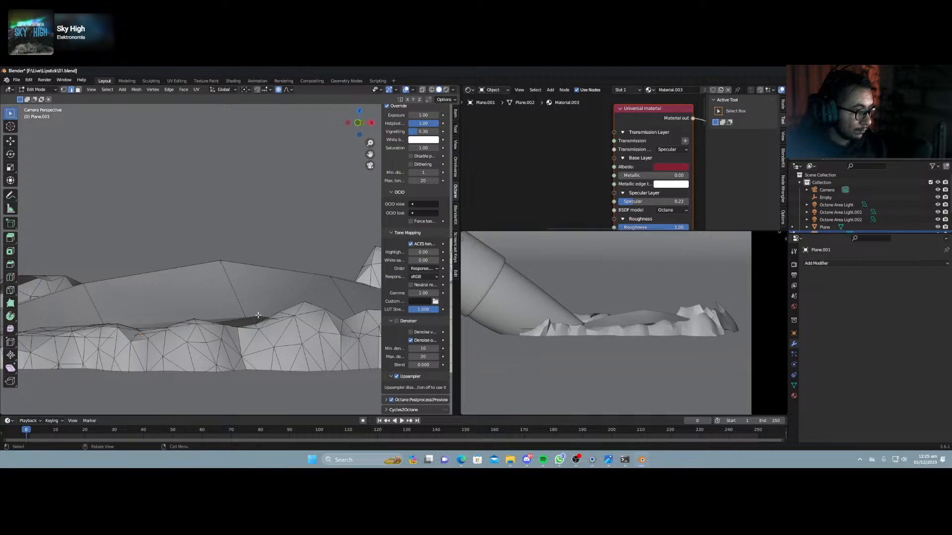
pyautogui.press('g')
pyautogui.press('z')
pyautogui.press('Escape')
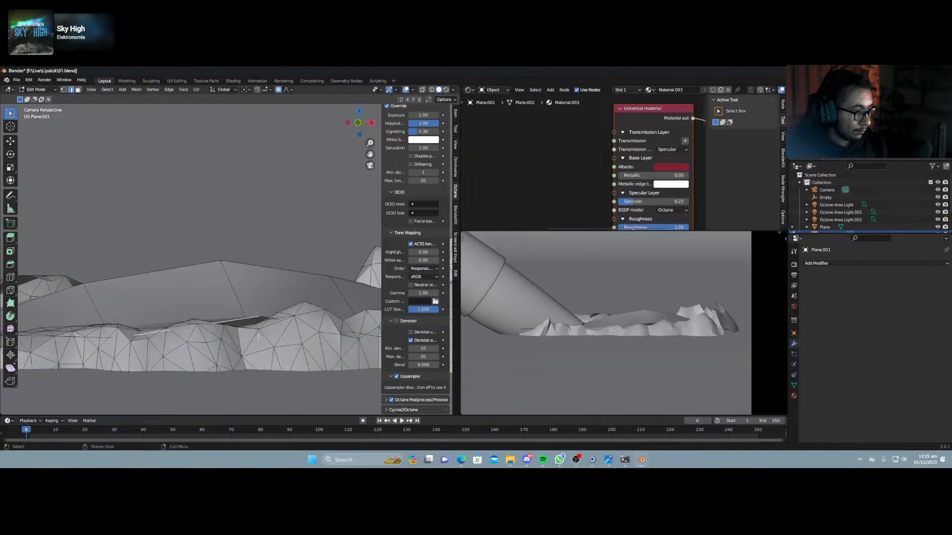
pyautogui.press('g')
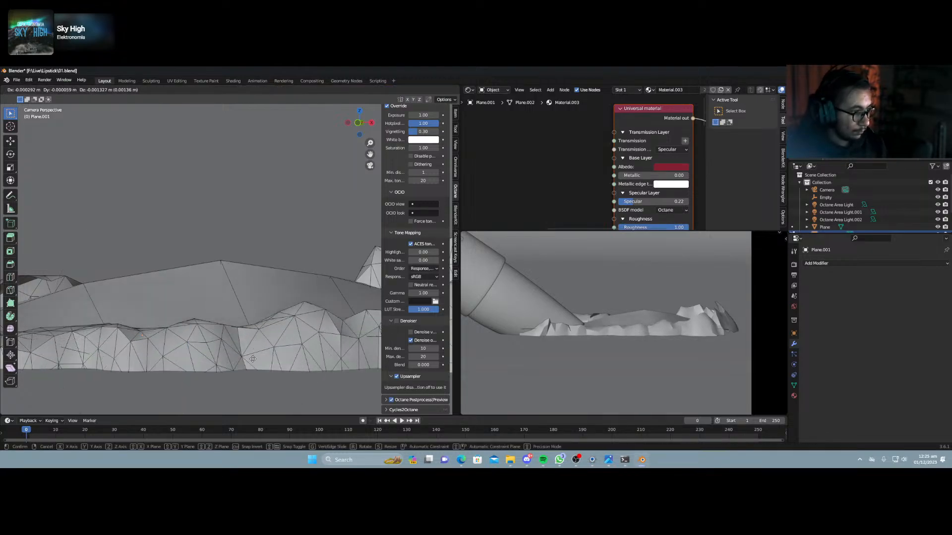
pyautogui.click(253, 359)
pyautogui.moveTo(661, 383); pyautogui.dragTo(651, 365, button='middle')
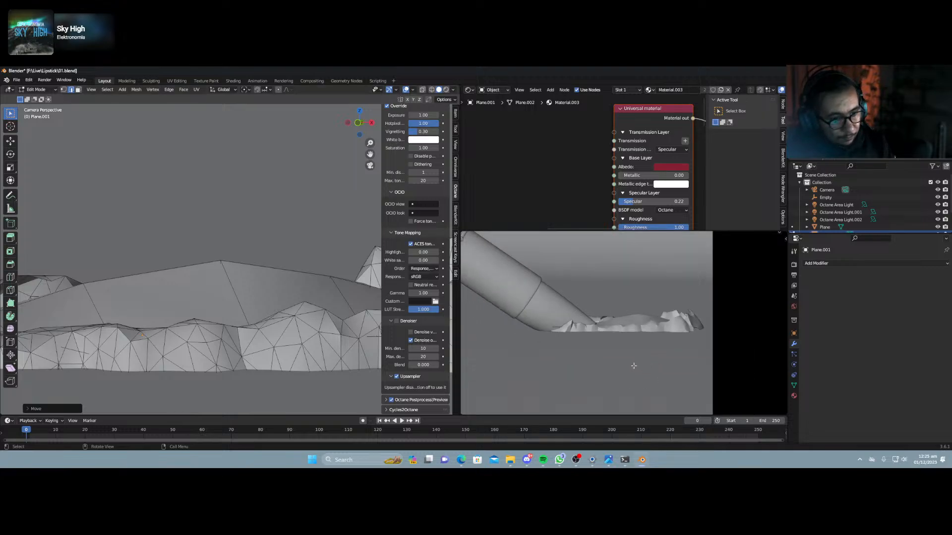
# Pull the face at the smear's far tip outward to extend its end, and save the file.
pyautogui.moveTo(271, 314); pyautogui.dragTo(231, 266, button='middle')
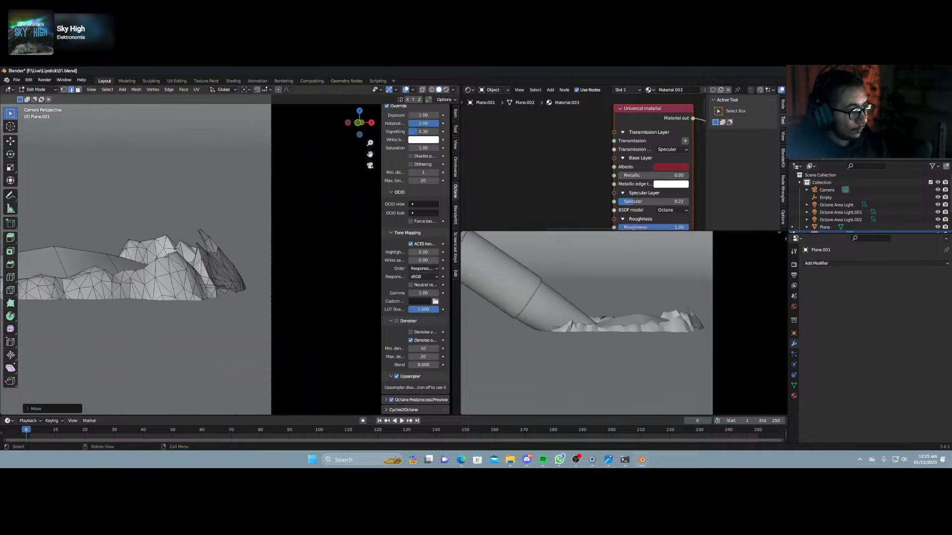
pyautogui.press('g')
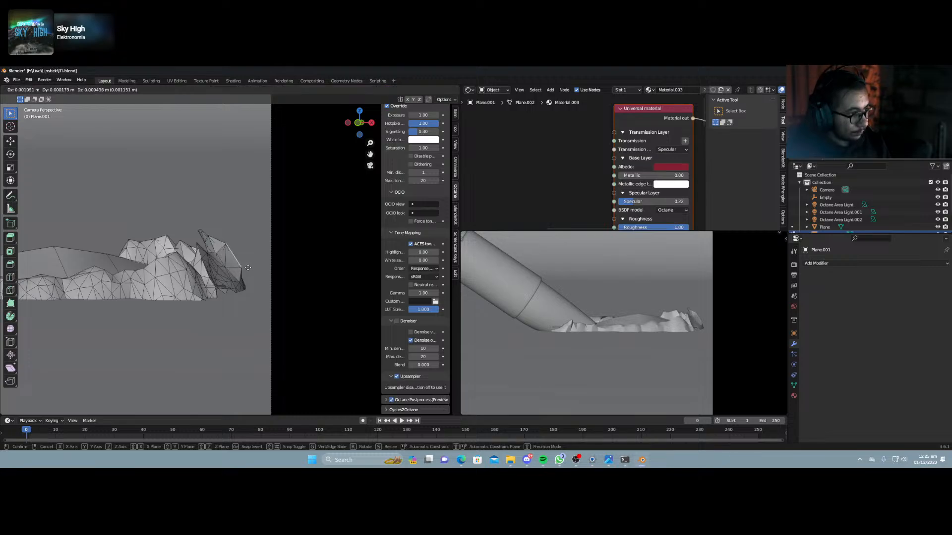
pyautogui.click(247, 267)
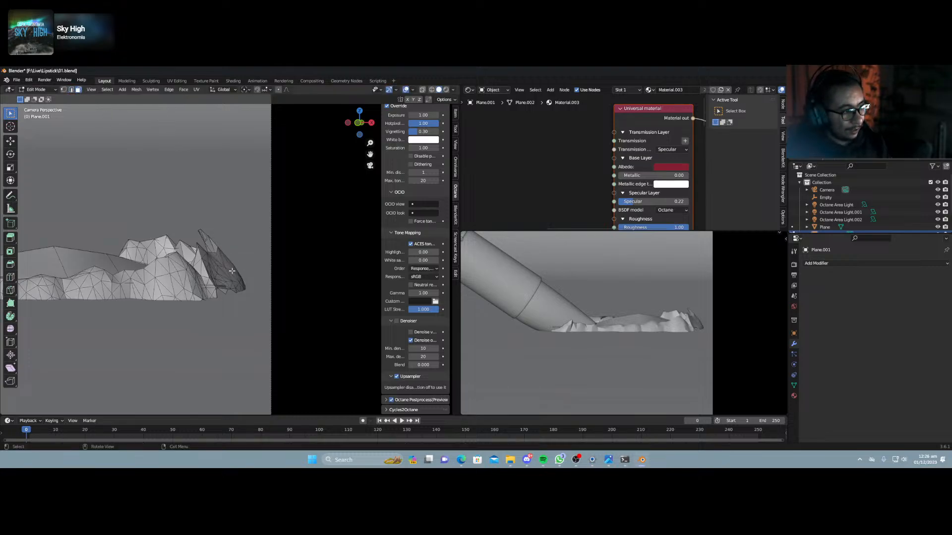
pyautogui.press('g')
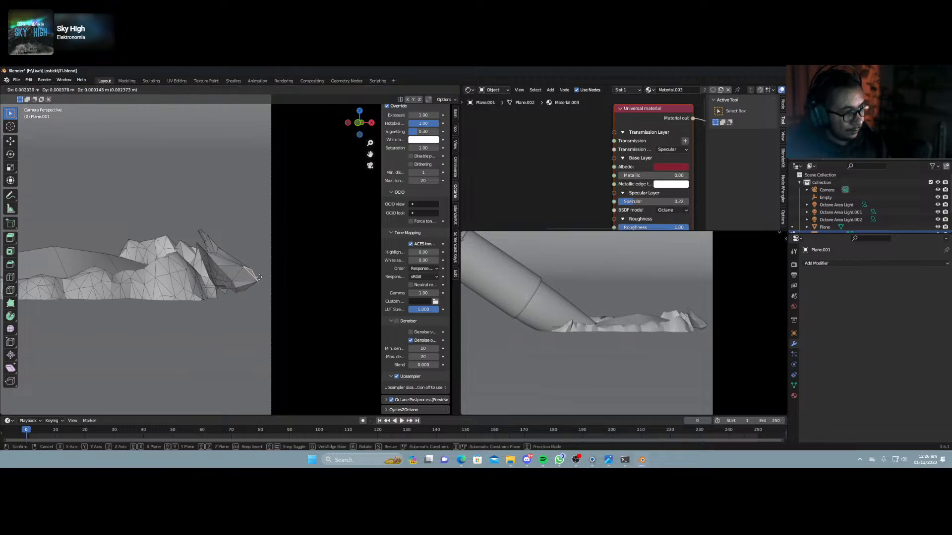
pyautogui.click(263, 279)
pyautogui.press('Tab')
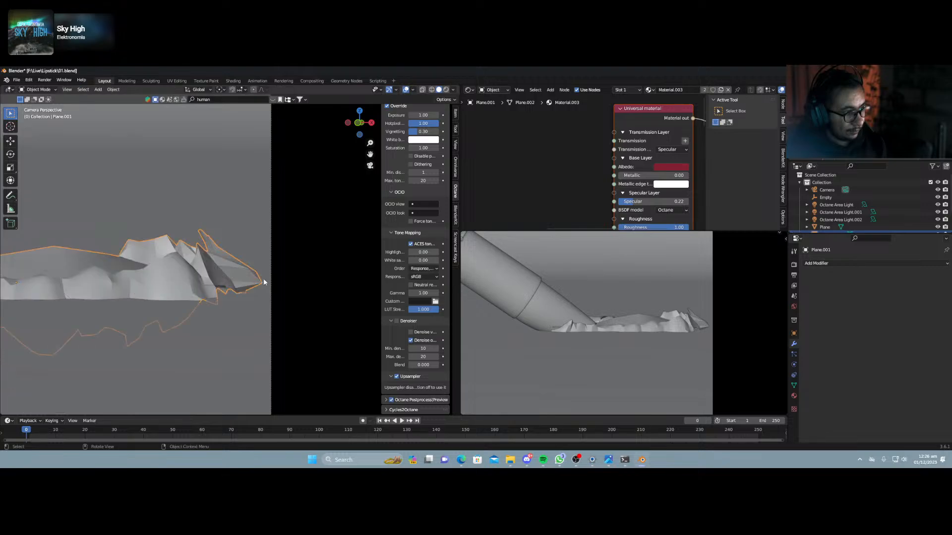
pyautogui.hotkey('ctrl', 's')
# Select a cross edge of the smear's flat inner surface and try to bevel it.
pyautogui.press('KP_0')
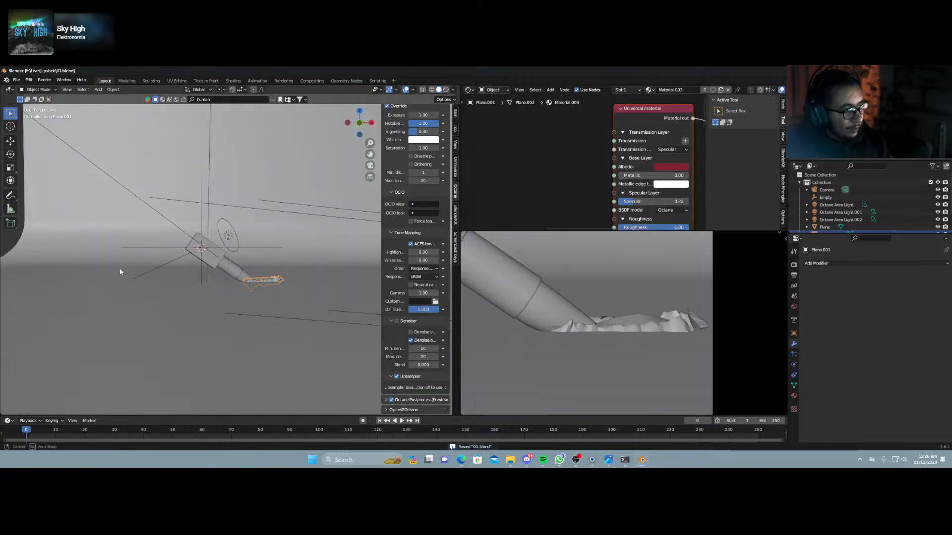
pyautogui.press('KP_Decimal')
pyautogui.scroll(5, 219, 271)
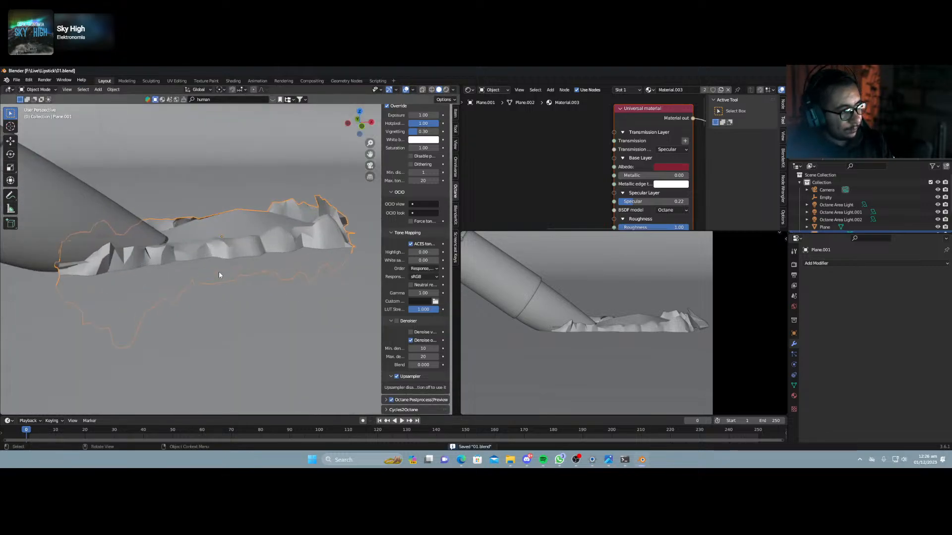
pyautogui.moveTo(220, 266); pyautogui.dragTo(273, 304, button='middle')
pyautogui.press('Tab')
pyautogui.click(219, 189)
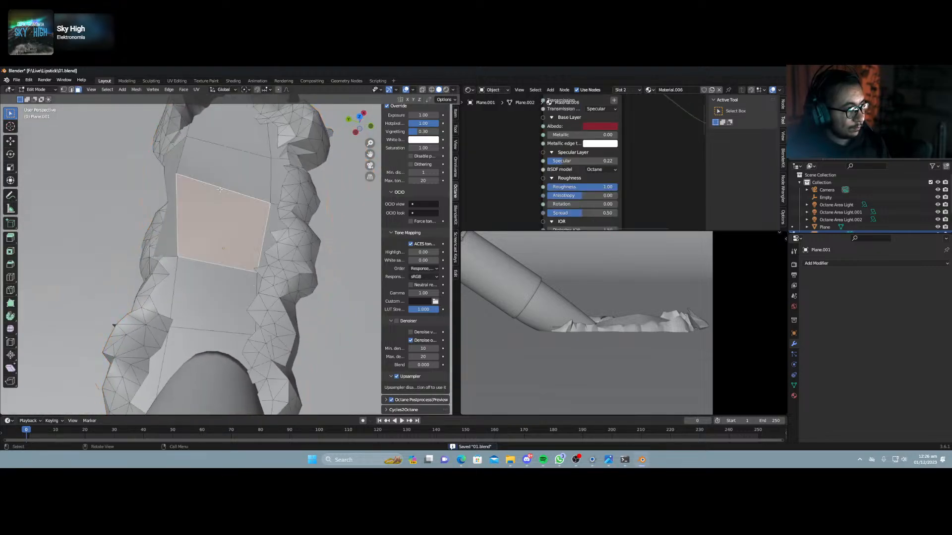
pyautogui.click(71, 90)
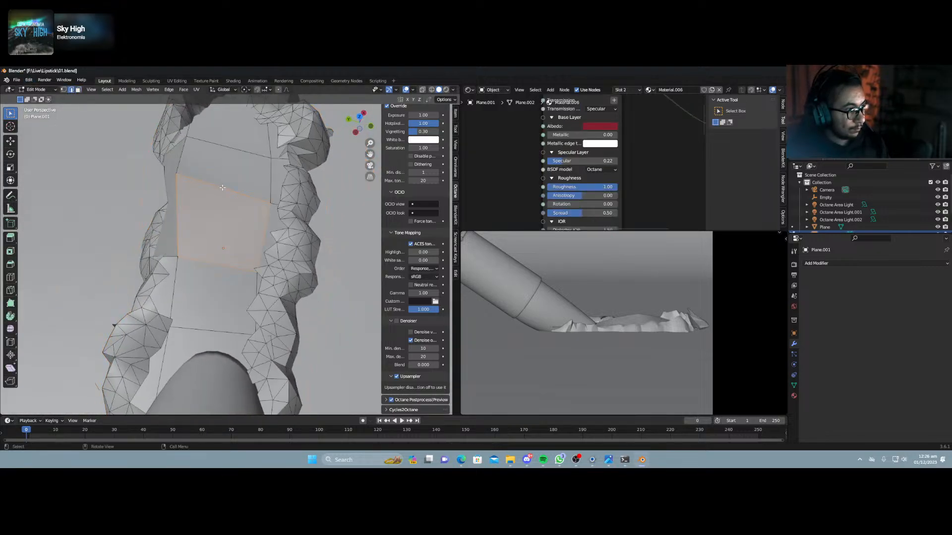
pyautogui.click(222, 187)
pyautogui.hotkey('ctrl', 'b')
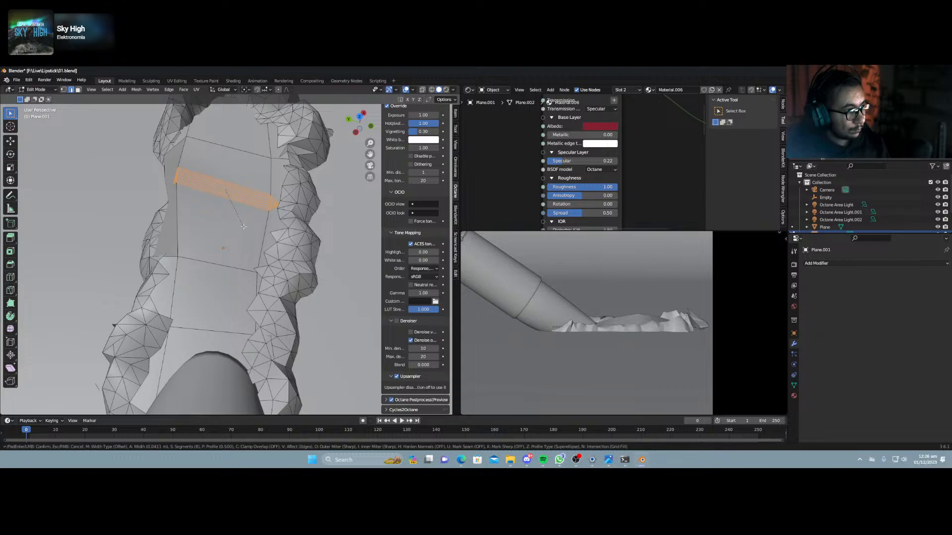
pyautogui.press('Escape')
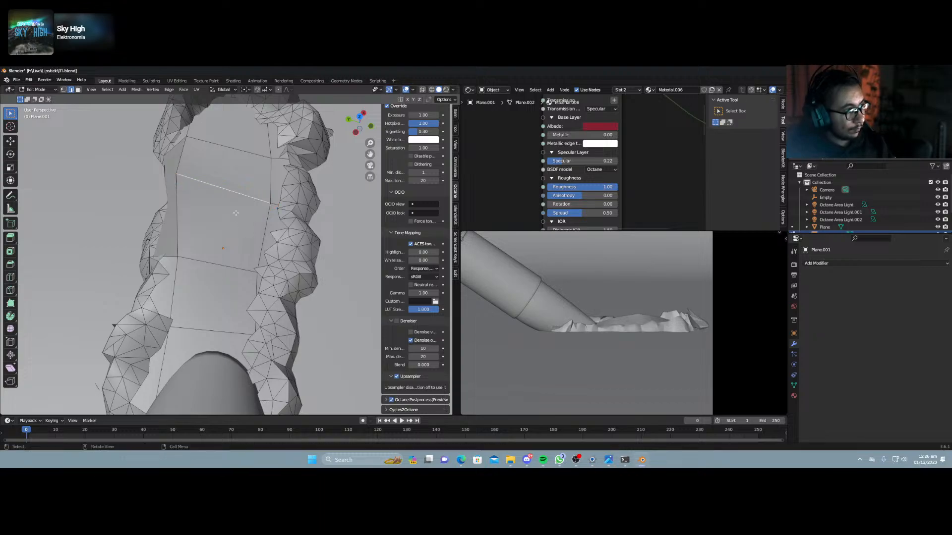
# Add the neighbouring cross edges of the inner surface to the selection and lower them slightly along the Z axis.
pyautogui.keyDown('shift'); pyautogui.click(228, 148); pyautogui.keyUp('shift')
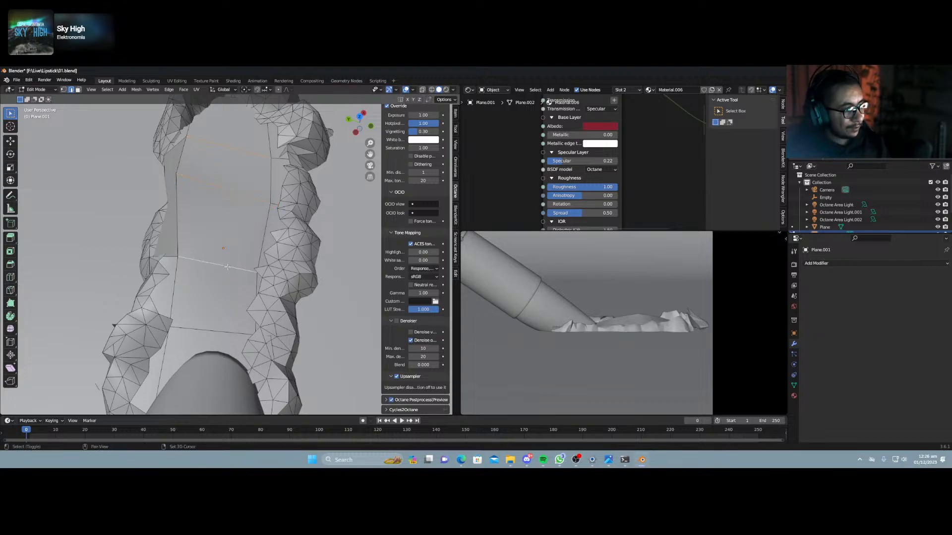
pyautogui.moveTo(229, 266); pyautogui.dragTo(313, 230, button='middle')
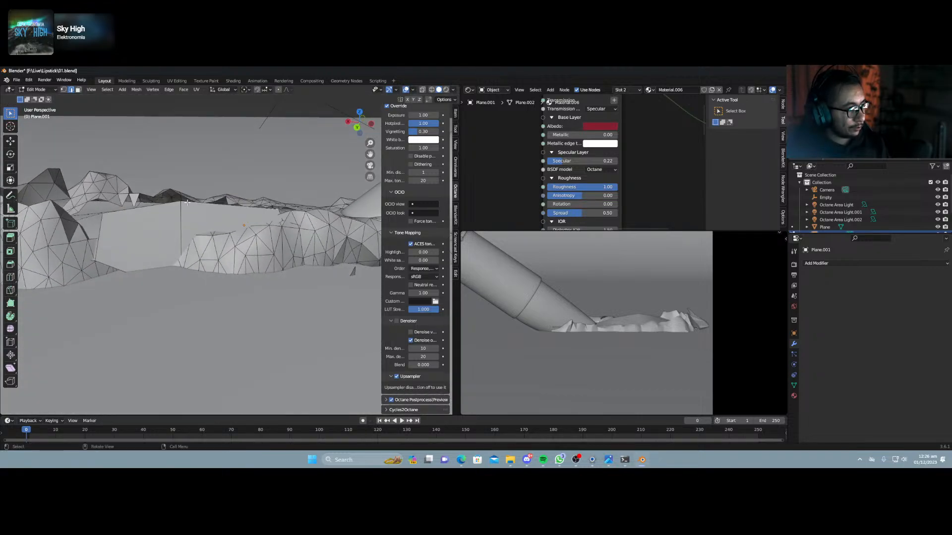
pyautogui.press('1')
pyautogui.press('g')
pyautogui.press('z')
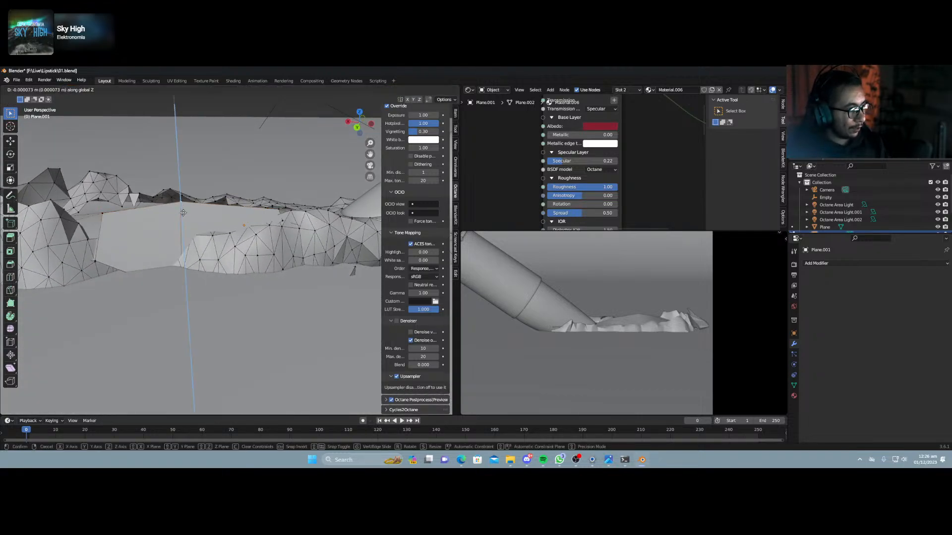
pyautogui.click(182, 227)
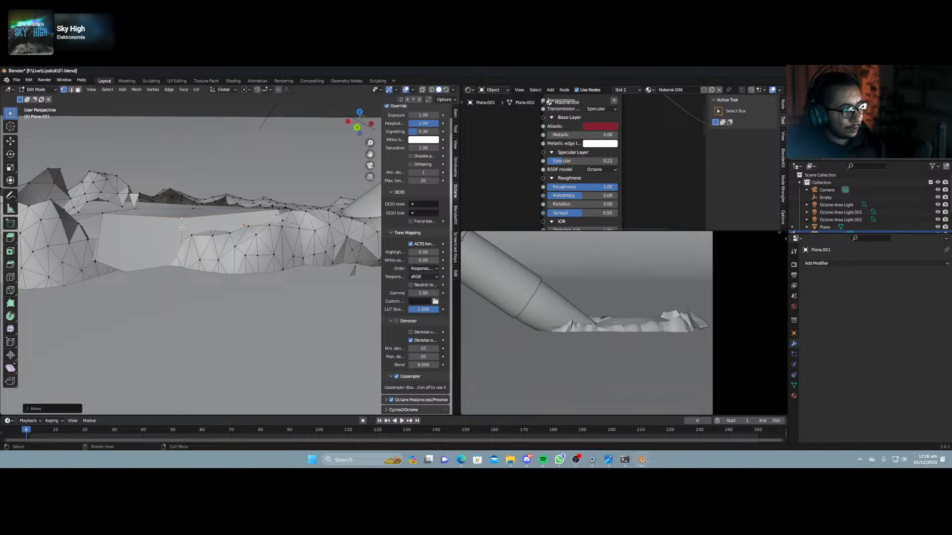
# Add a Catmull-Clark Subdivision modifier to the smear with viewport and render levels set to 3.
pyautogui.press('Tab')
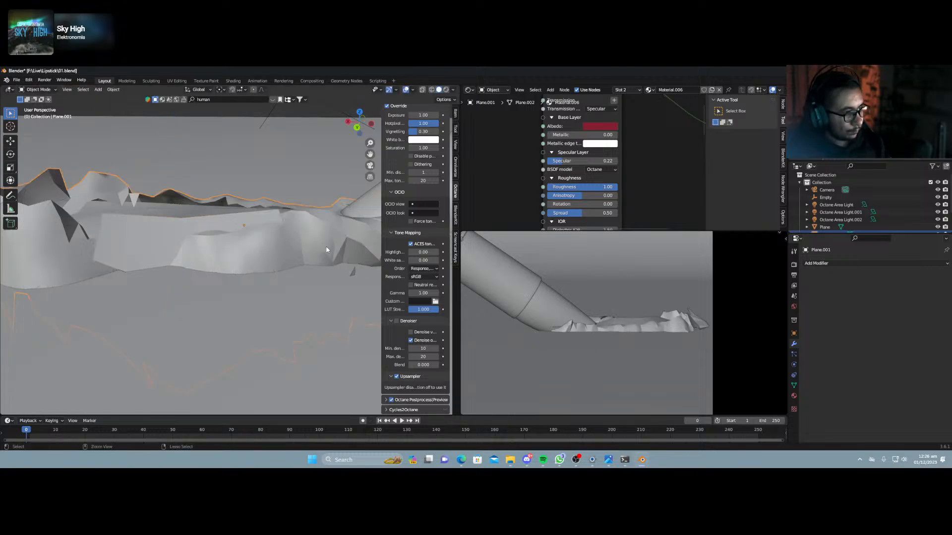
pyautogui.hotkey('ctrl', '2')
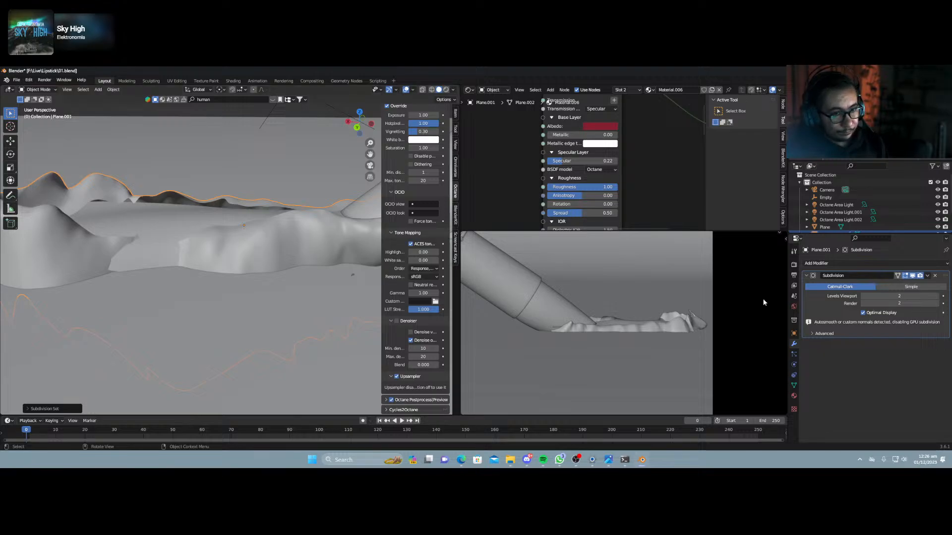
pyautogui.click(938, 296)
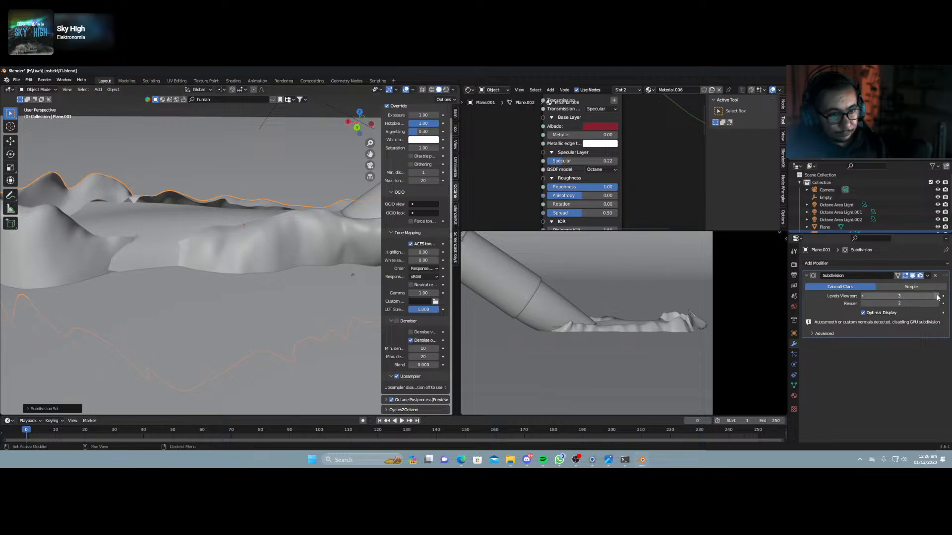
pyautogui.click(938, 303)
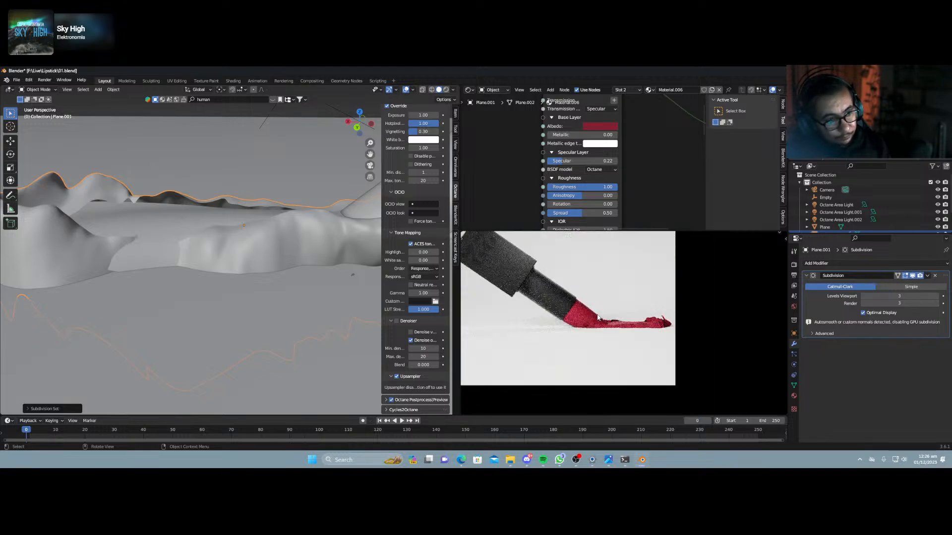
# Lower the raised face on the smear's back rim near the lipstick, using smooth proportional editing with a radius of about 0.0044 m.
pyautogui.scroll(5, 645, 342)
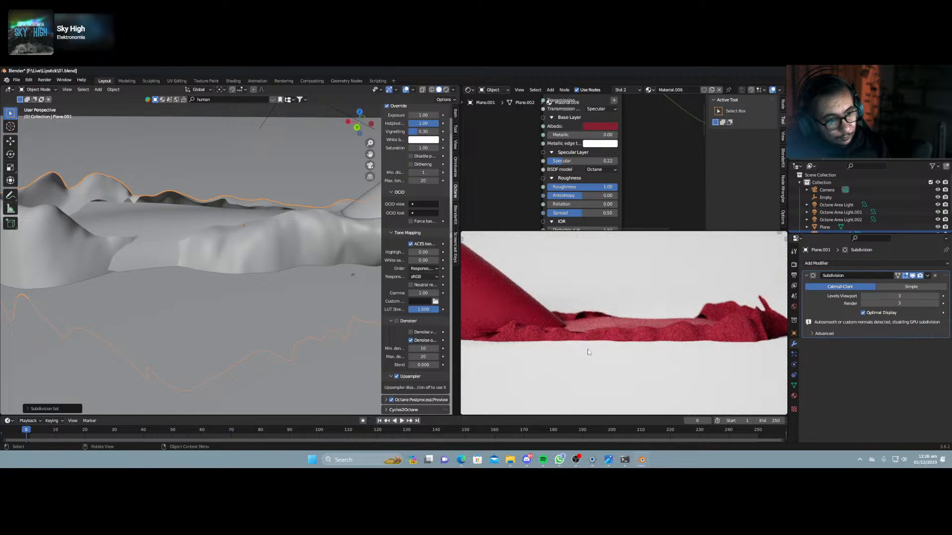
pyautogui.scroll(2, 588, 349)
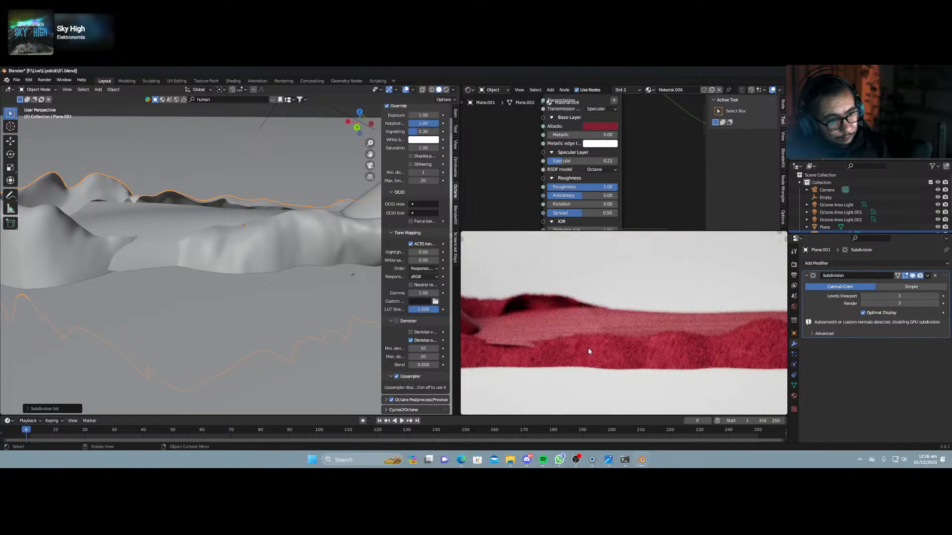
pyautogui.moveTo(117, 245)
pyautogui.mouseDown(button='middle')
pyautogui.moveTo(165, 257)
pyautogui.moveTo(94, 234)
pyautogui.moveTo(118, 198)
pyautogui.moveTo(142, 206)
pyautogui.moveTo(137, 220)
pyautogui.mouseUp(button='middle')
pyautogui.press('Tab')
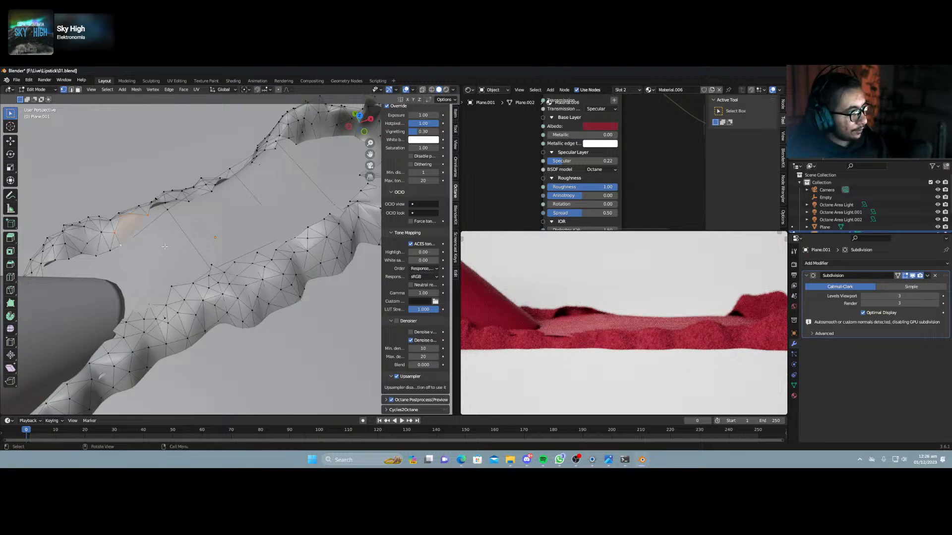
pyautogui.moveTo(144, 242); pyautogui.dragTo(136, 204, button='middle')
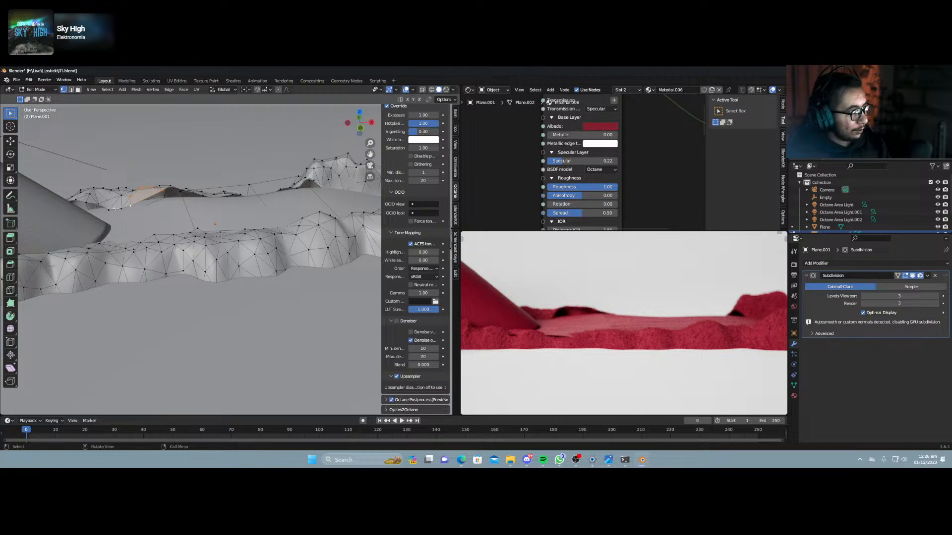
pyautogui.press('o')
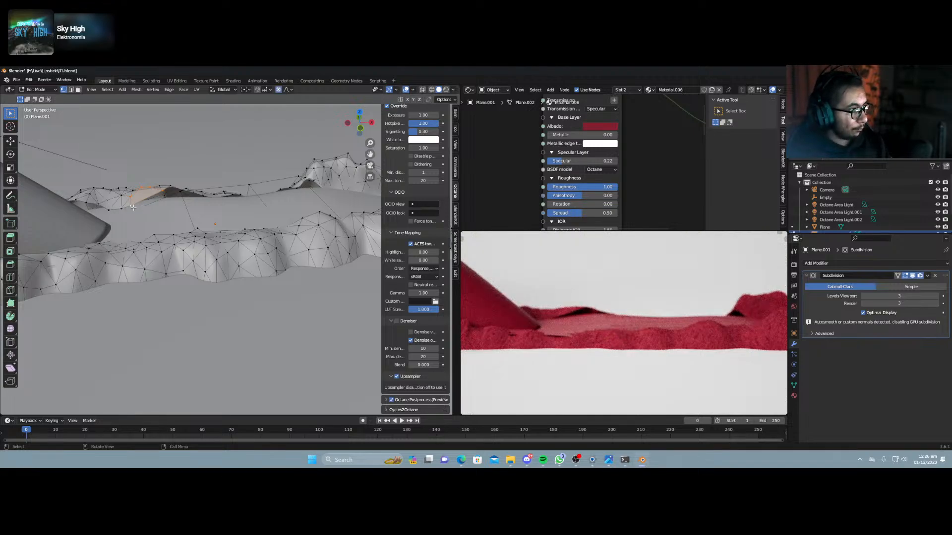
pyautogui.press('g')
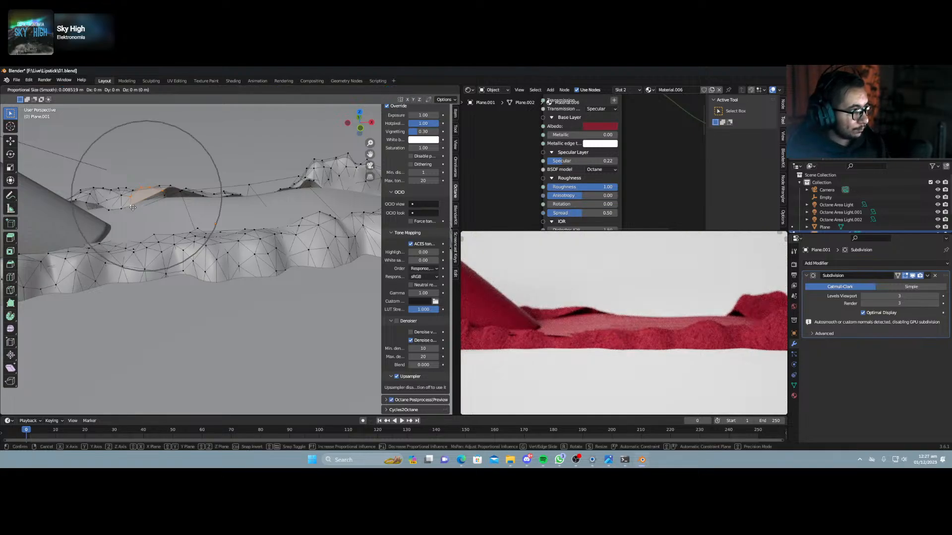
pyautogui.scroll(4, 133, 207)
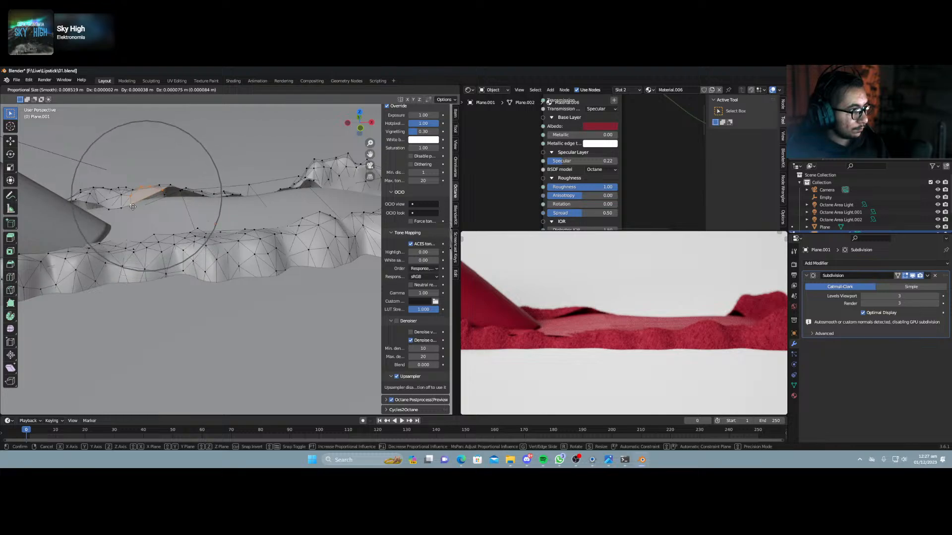
pyautogui.scroll(3, 133, 208)
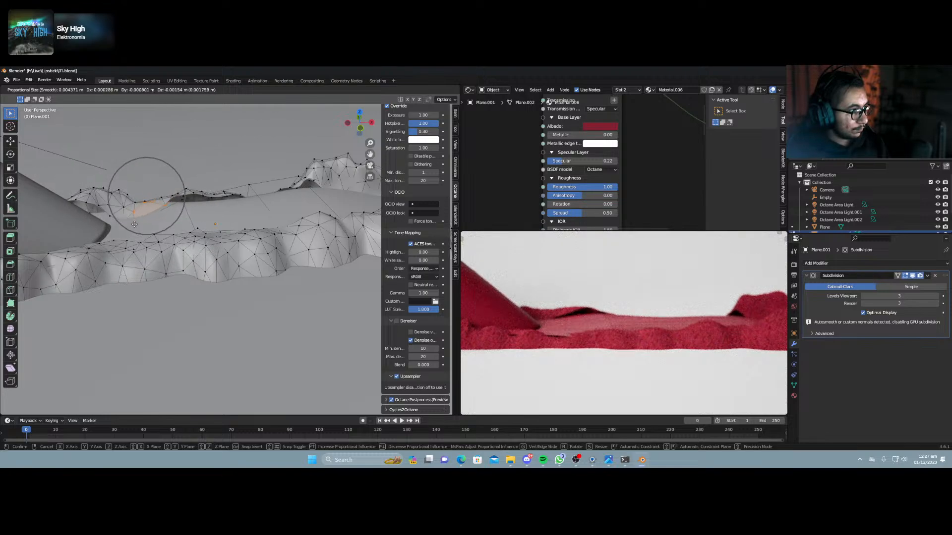
pyautogui.click(134, 229)
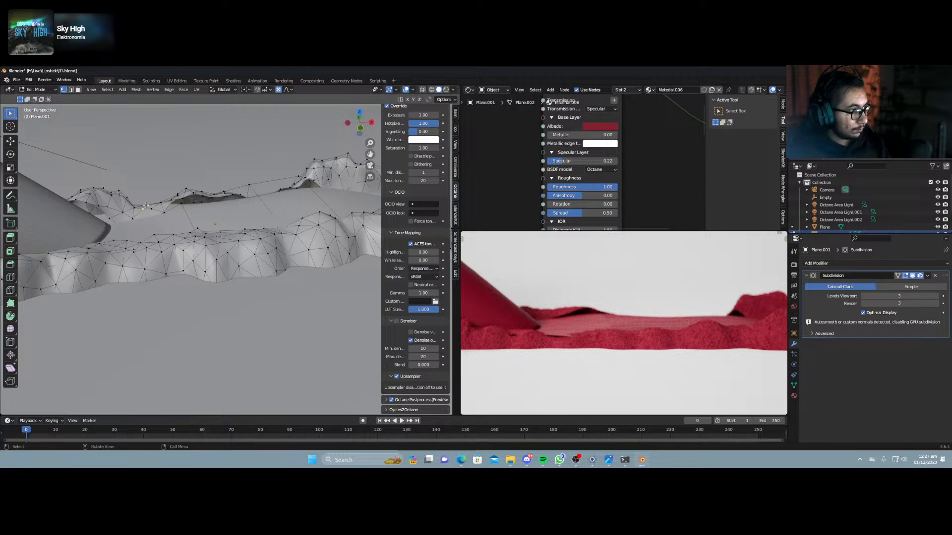
# Raise vertices along the smear's back rim with proportional editing, pulling one beside the dark gap up along Z into a small peak.
pyautogui.press('g')
pyautogui.click(151, 188)
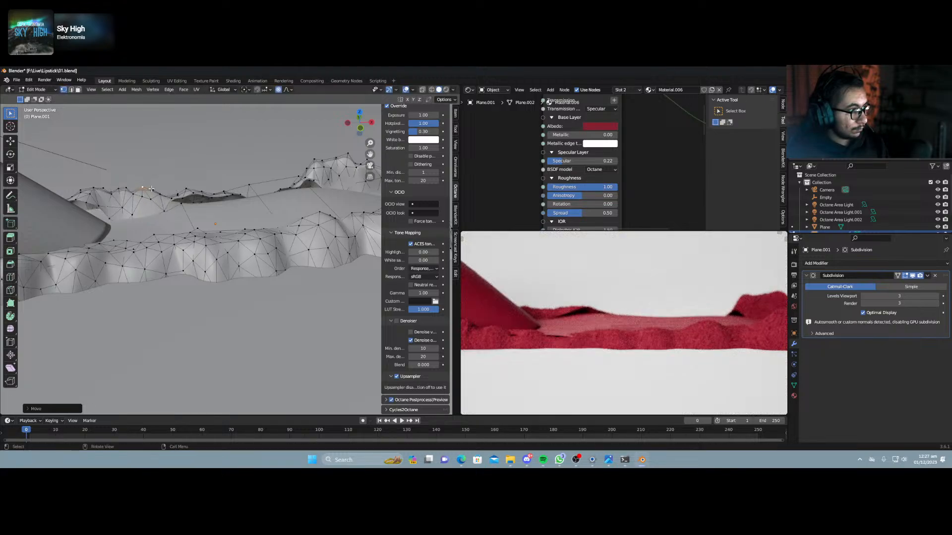
pyautogui.press('g')
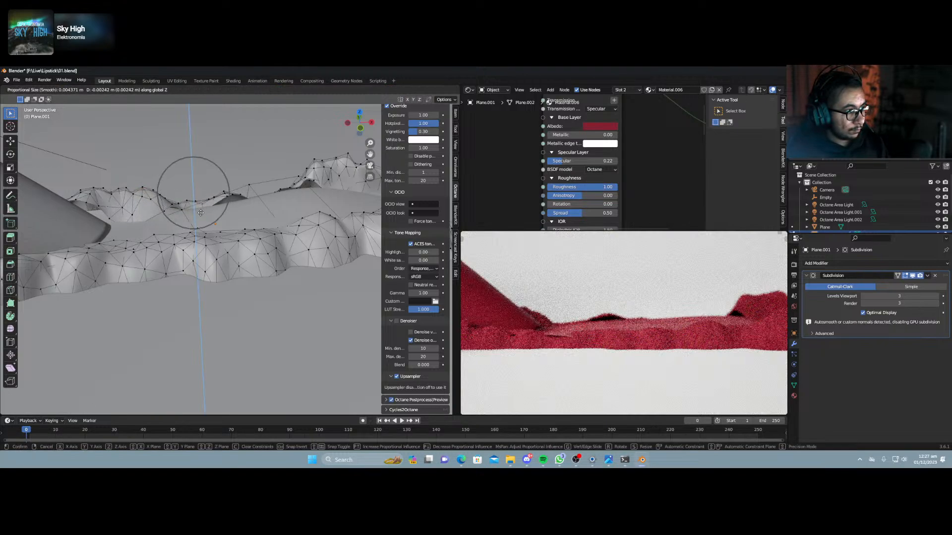
pyautogui.click(191, 198)
pyautogui.click(189, 198)
pyautogui.press('g')
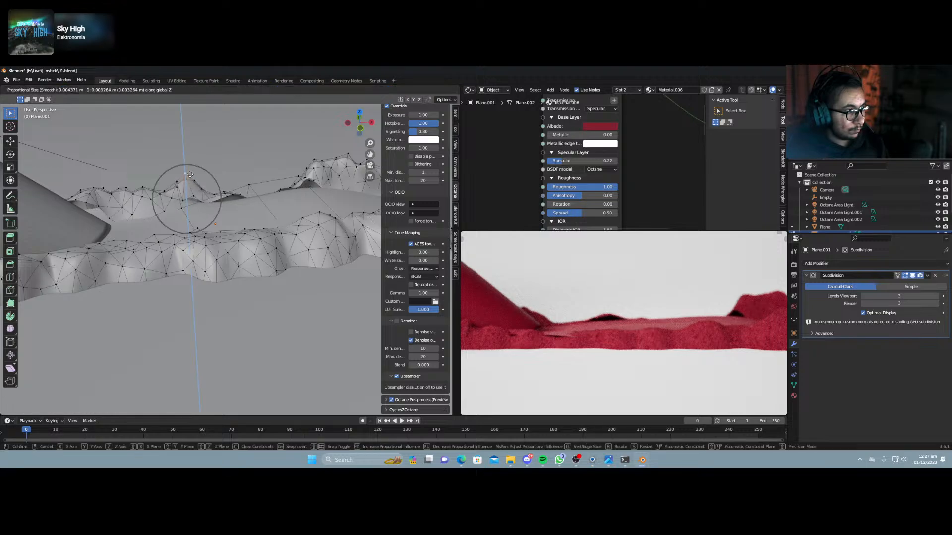
pyautogui.click(236, 189)
pyautogui.moveTo(236, 189); pyautogui.dragTo(159, 244, button='middle')
pyautogui.click(242, 198)
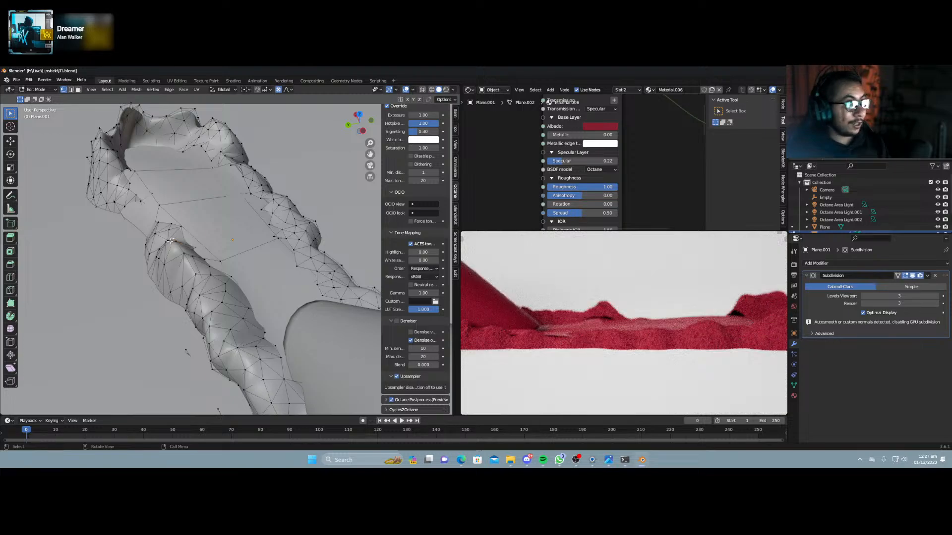
# Set the viewport's clip start to 0.001 m for close-up work on the smear.
pyautogui.scroll(3, 170, 255)
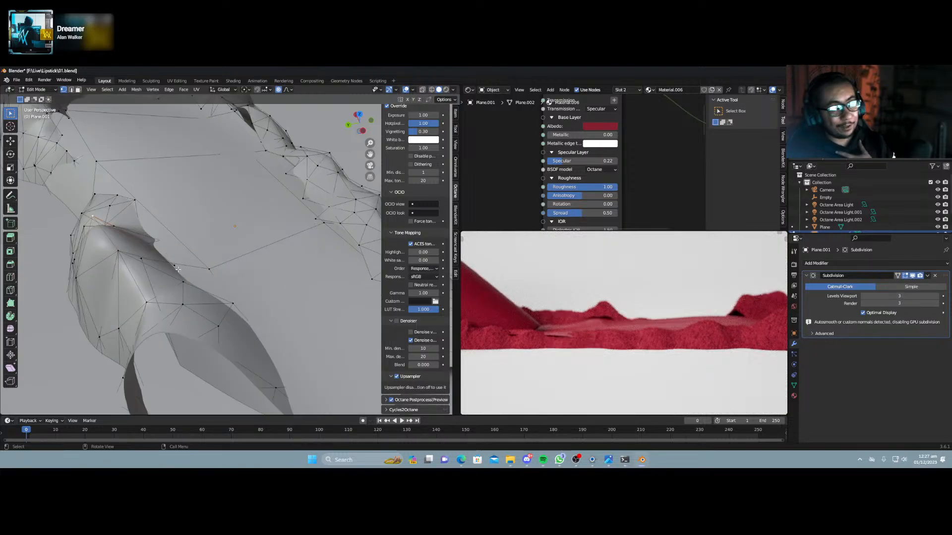
pyautogui.scroll(2, 177, 269)
pyautogui.scroll(3, 68, 237)
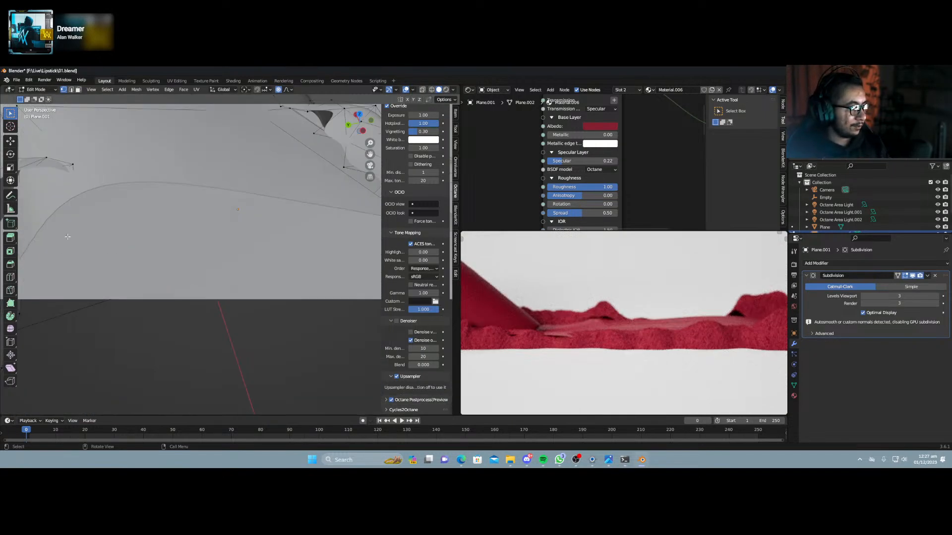
pyautogui.moveTo(67, 237); pyautogui.dragTo(309, 240, button='middle')
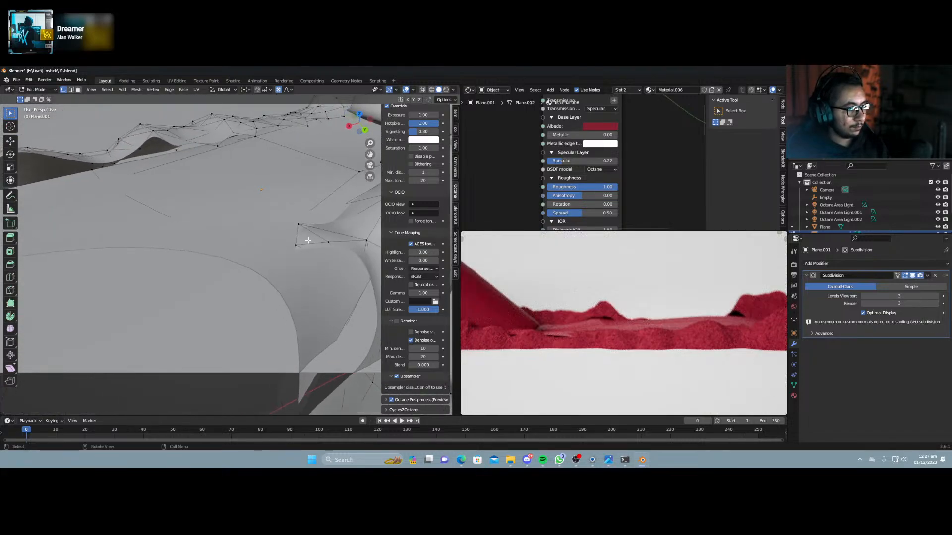
pyautogui.click(455, 113)
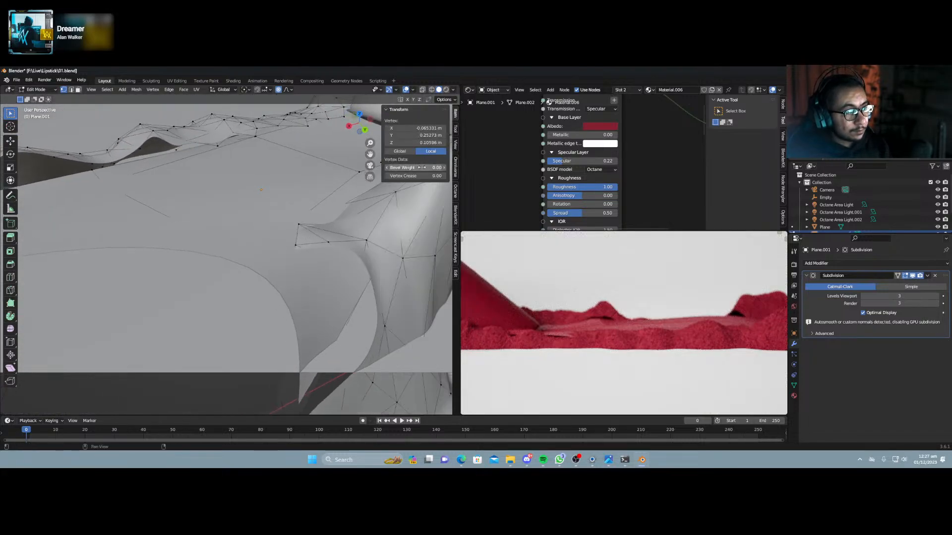
pyautogui.click(456, 144)
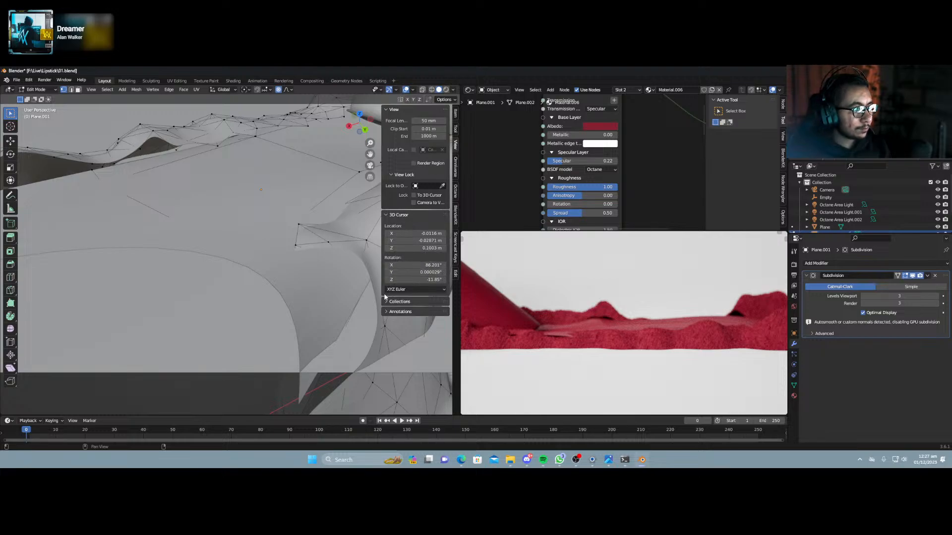
pyautogui.moveTo(429, 129); pyautogui.dragTo(417, 129)
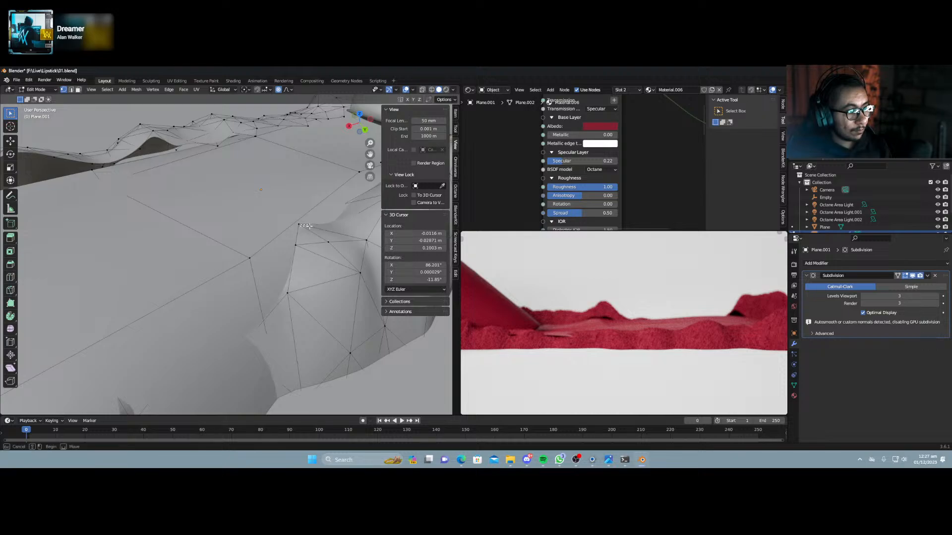
# Select the vertices at the fold beneath the rim's peak and lower them about 0.0017 m along the Z axis with proportional editing.
pyautogui.hotkey('alt', 'z')
pyautogui.moveTo(301, 224); pyautogui.dragTo(362, 232, button='middle')
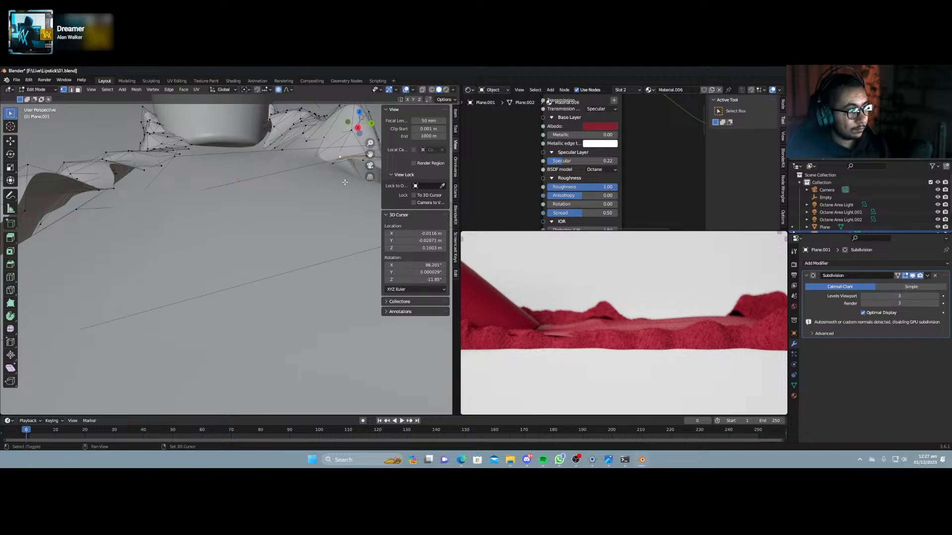
pyautogui.keyDown('shift'); pyautogui.moveTo(342, 171); pyautogui.dragTo(287, 200, button='middle'); pyautogui.keyUp('shift')
pyautogui.hotkey('alt', 'z')
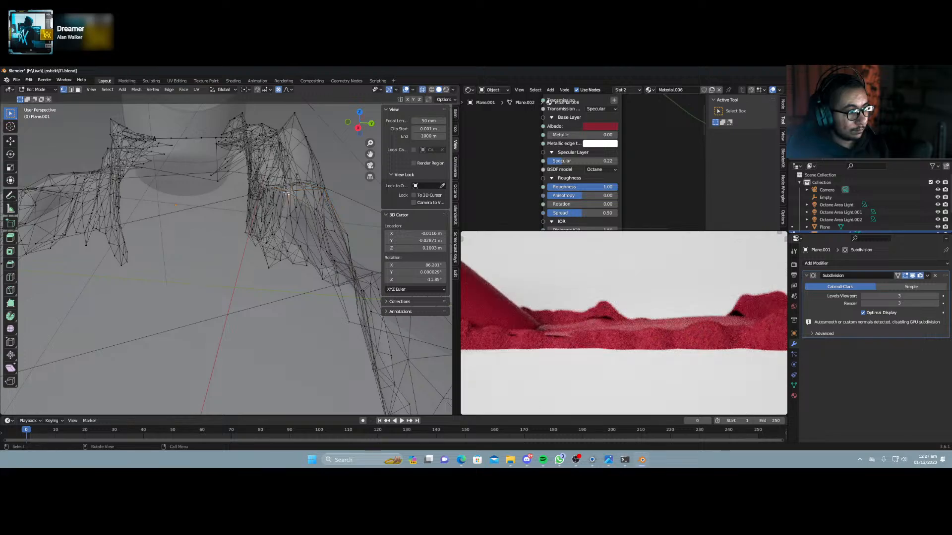
pyautogui.hotkey('alt', 'z')
pyautogui.moveTo(257, 187); pyautogui.dragTo(283, 197, button='middle')
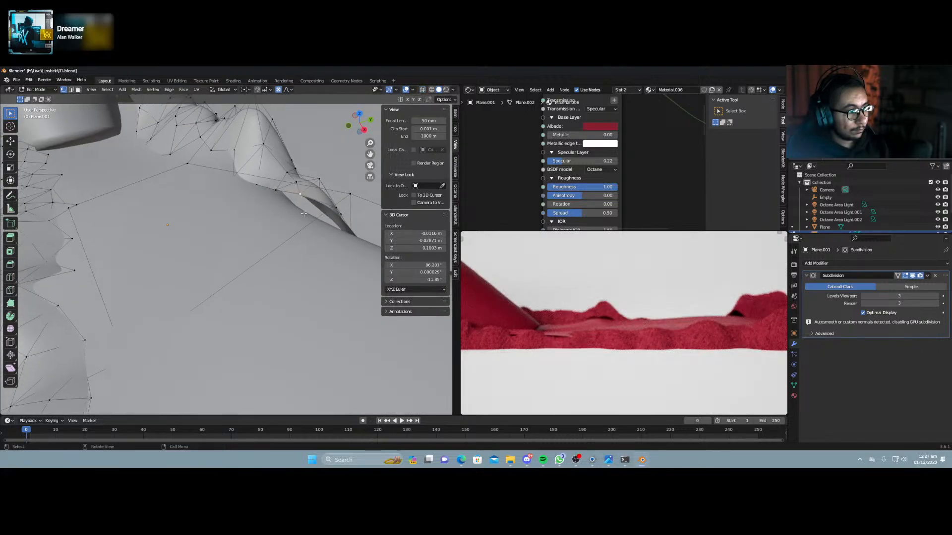
pyautogui.hotkey('alt', 'z')
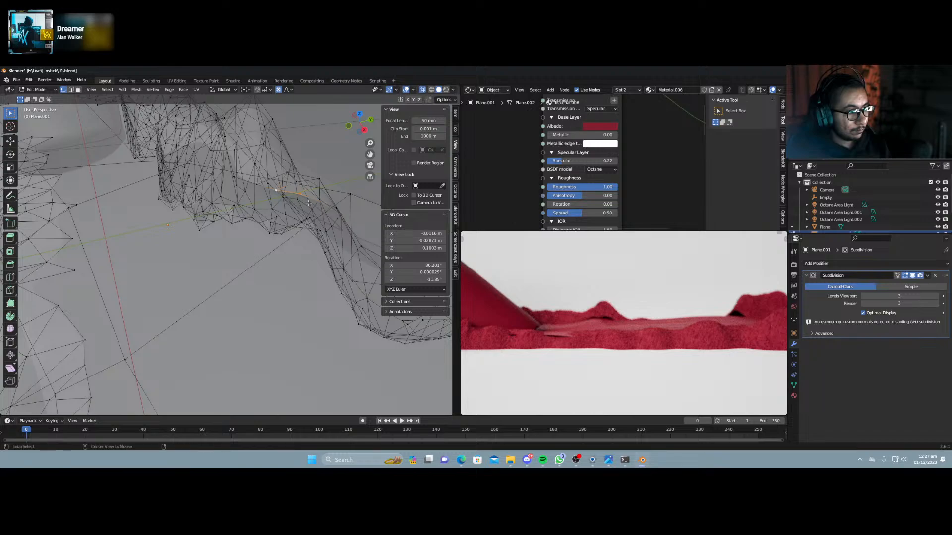
pyautogui.hotkey('alt', 'z')
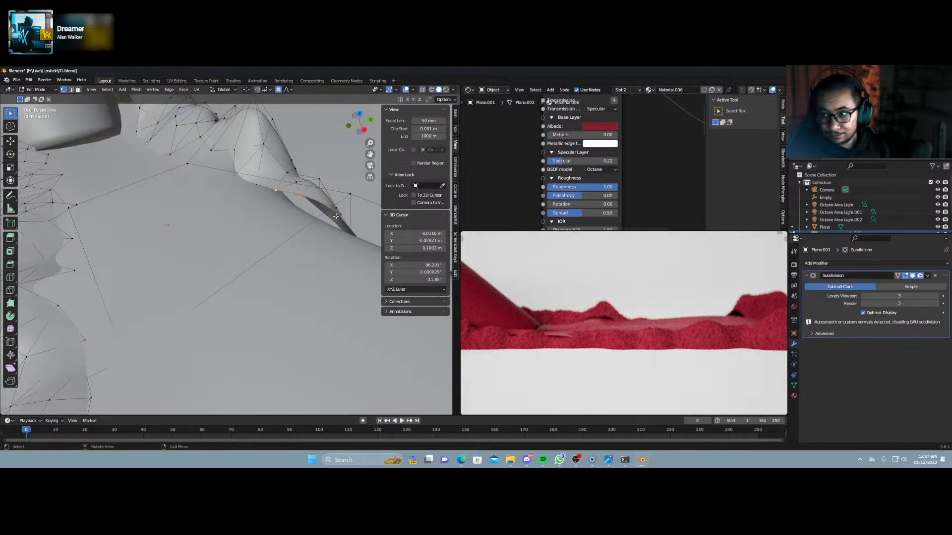
pyautogui.moveTo(337, 216); pyautogui.dragTo(315, 226, button='middle')
pyautogui.hotkey('alt', 'z')
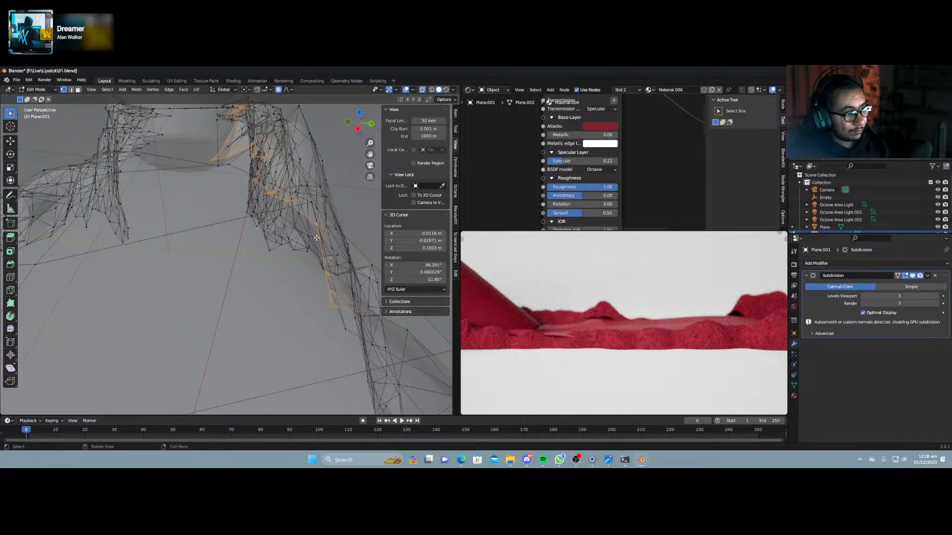
pyautogui.hotkey('ctrl', 'z')
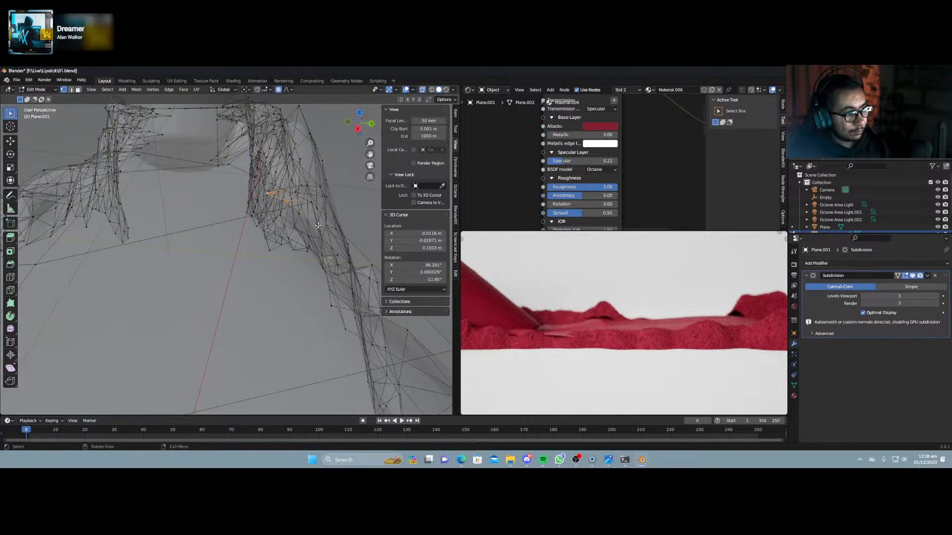
pyautogui.hotkey('alt', 'z')
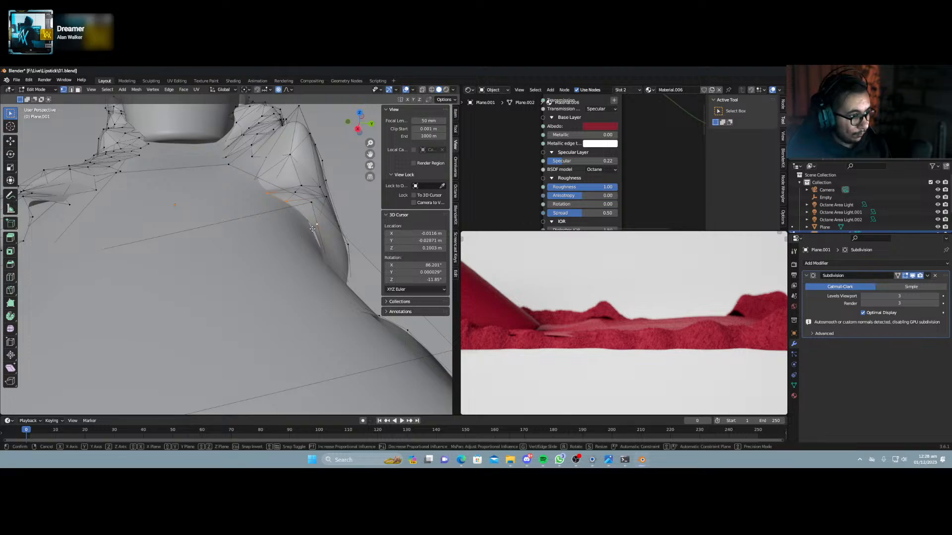
pyautogui.press('g')
pyautogui.press('z')
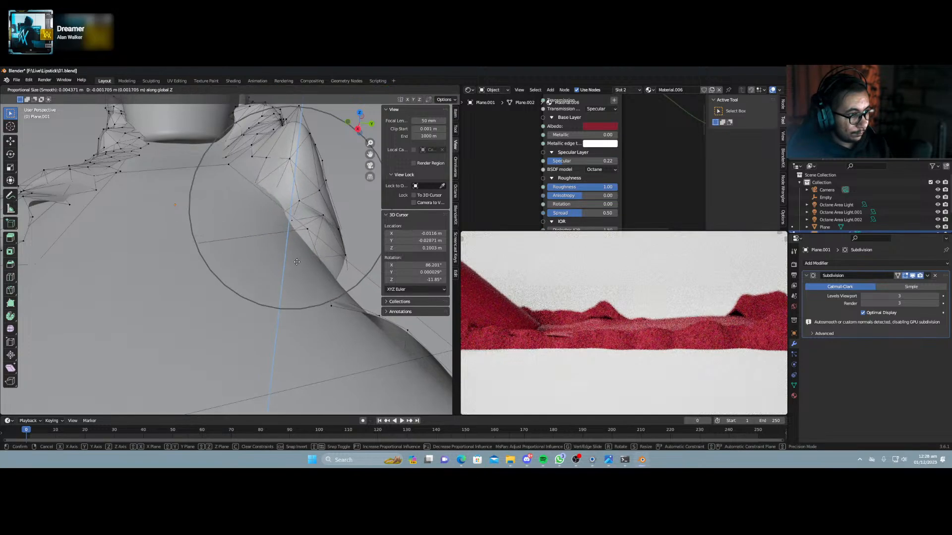
pyautogui.click(298, 262)
pyautogui.press('Tab')
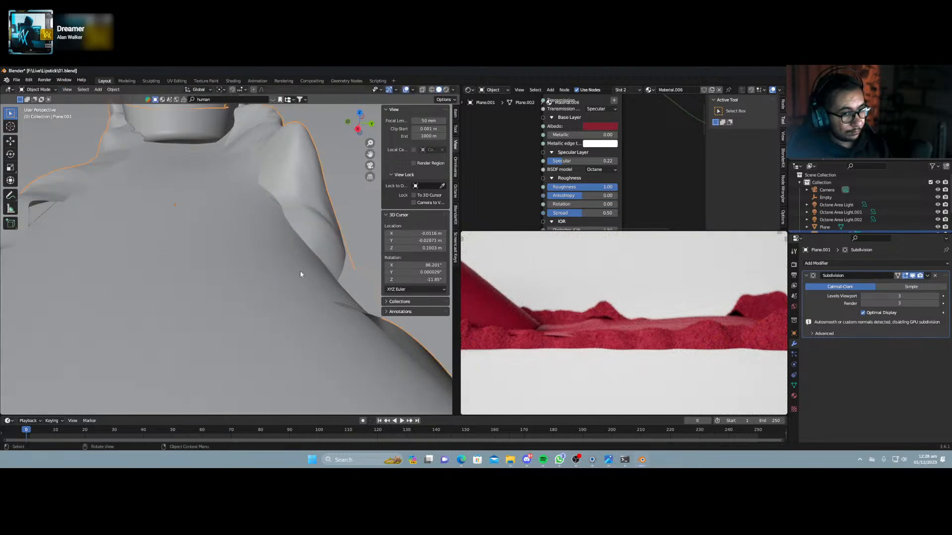
# Select the edge at the rim's low spot beyond the lowered fold and raise it with smooth proportional editing.
pyautogui.moveTo(300, 271); pyautogui.dragTo(335, 281, button='middle')
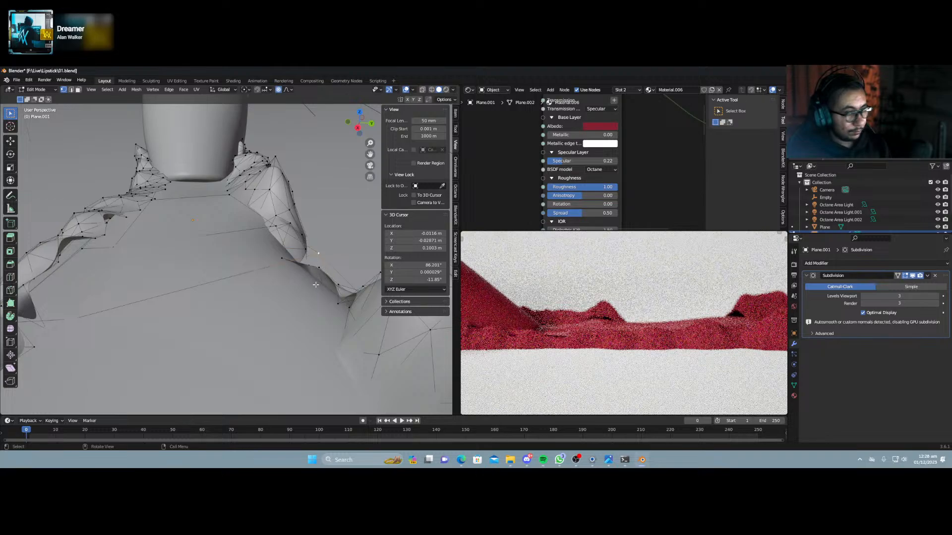
pyautogui.hotkey('alt', 'z')
pyautogui.hotkey('alt', 'z')
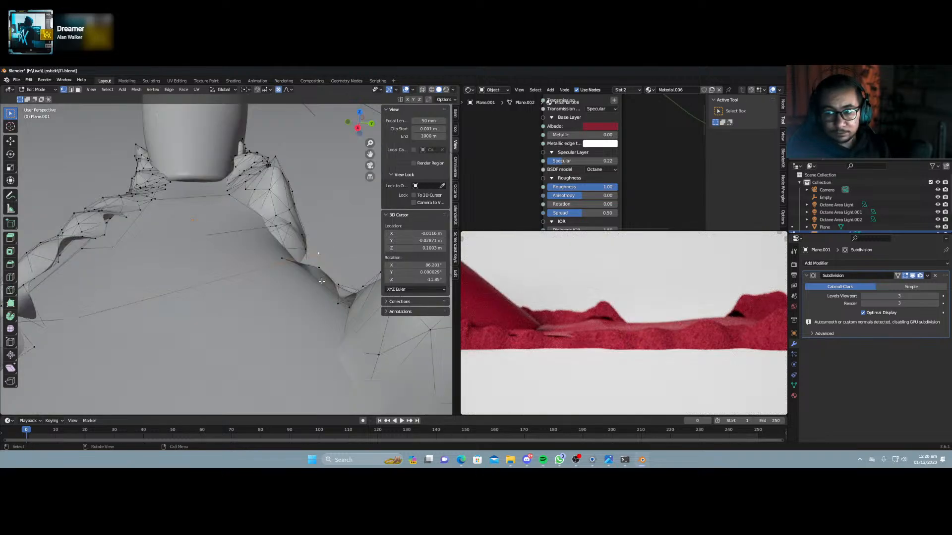
pyautogui.keyDown('alt'); pyautogui.click(321, 282); pyautogui.keyUp('alt')
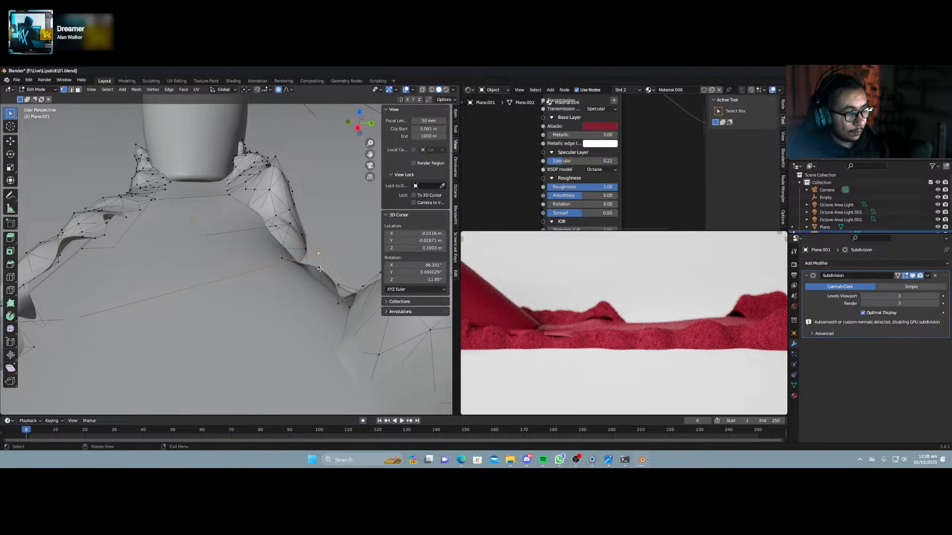
pyautogui.hotkey('alt', 'z')
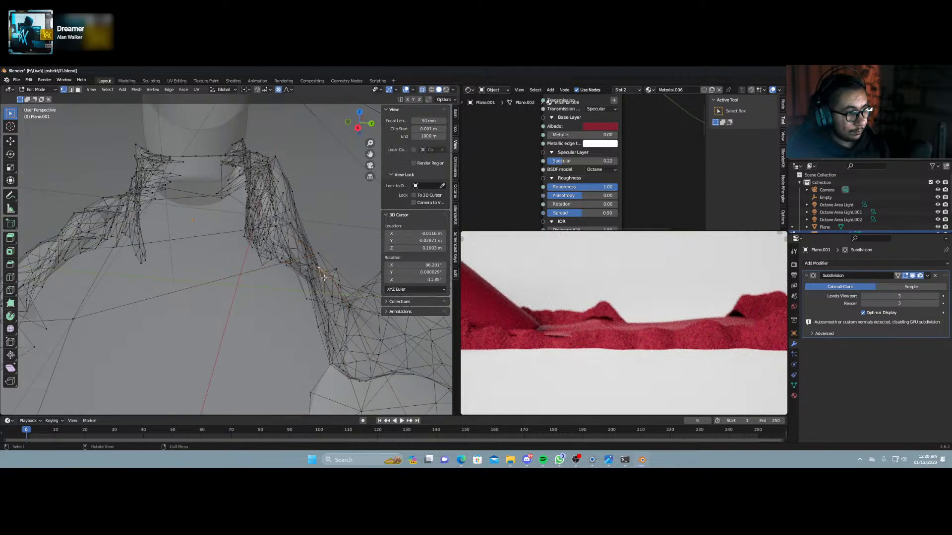
pyautogui.hotkey('alt', 'z')
pyautogui.press('g')
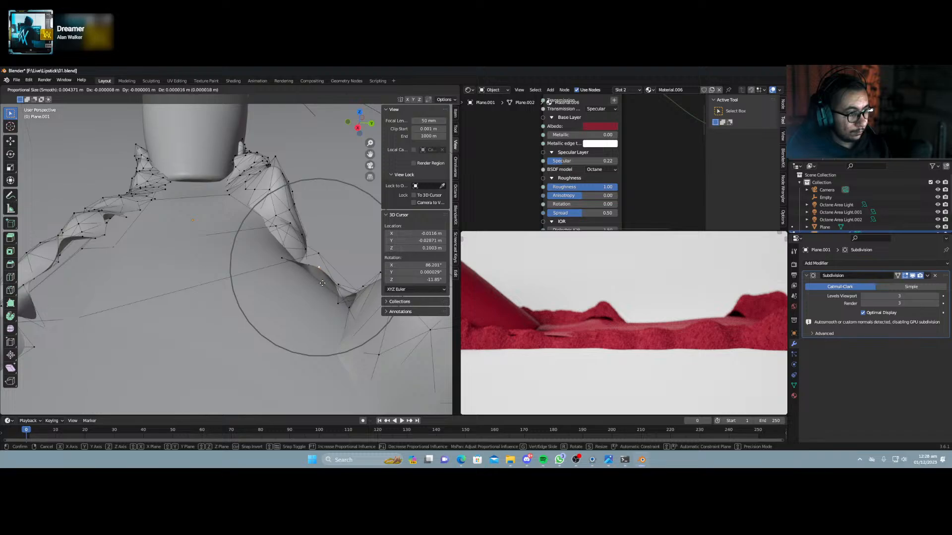
pyautogui.click(324, 247)
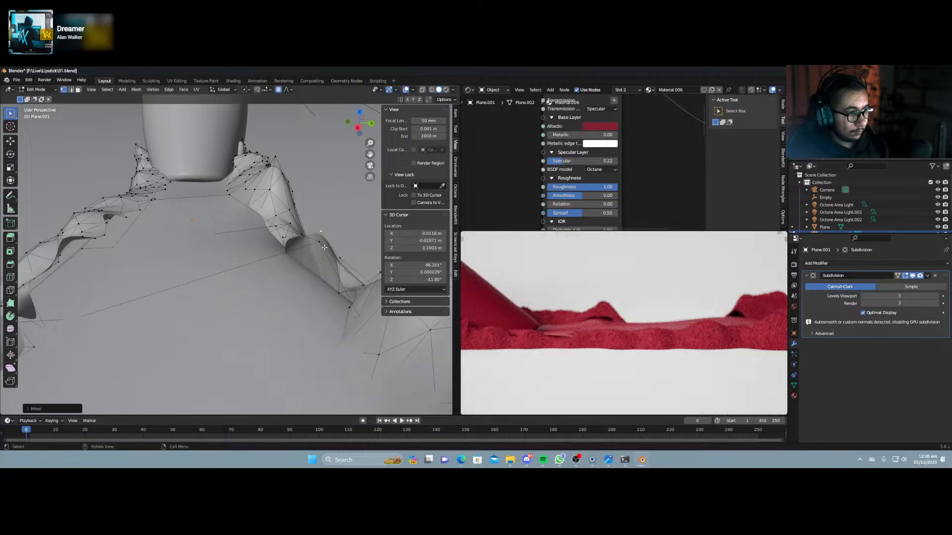
# Select a vertex on the smear's back rim beside the low gap and pull it up and outward with proportional editing.
pyautogui.moveTo(324, 249); pyautogui.dragTo(278, 267, button='middle')
pyautogui.moveTo(184, 309); pyautogui.dragTo(157, 290, button='middle')
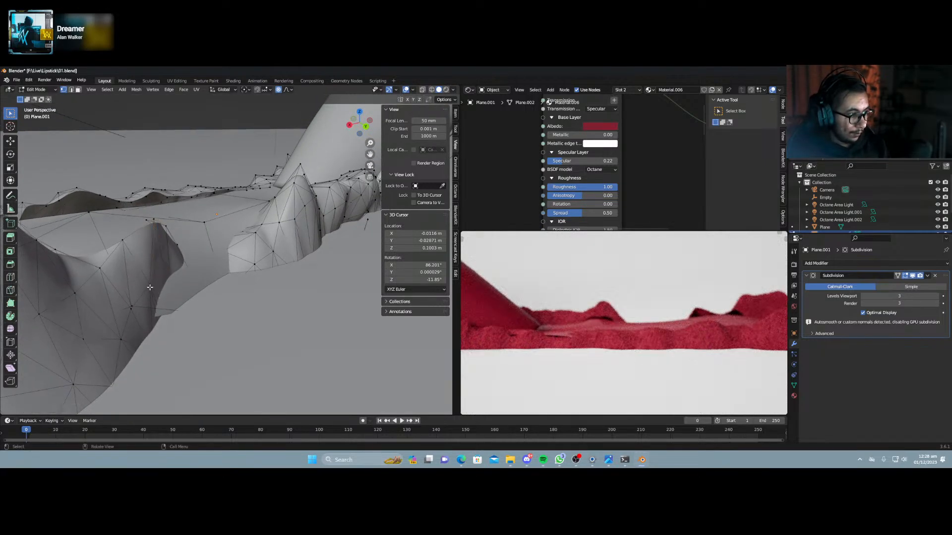
pyautogui.moveTo(150, 287); pyautogui.dragTo(144, 297, button='middle')
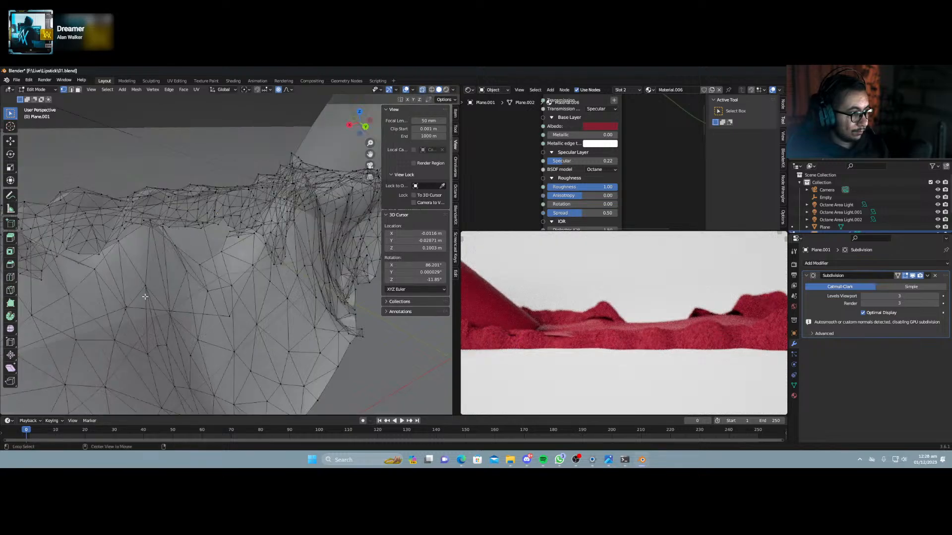
pyautogui.click(146, 288)
pyautogui.hotkey('alt', 'z')
pyautogui.press('g')
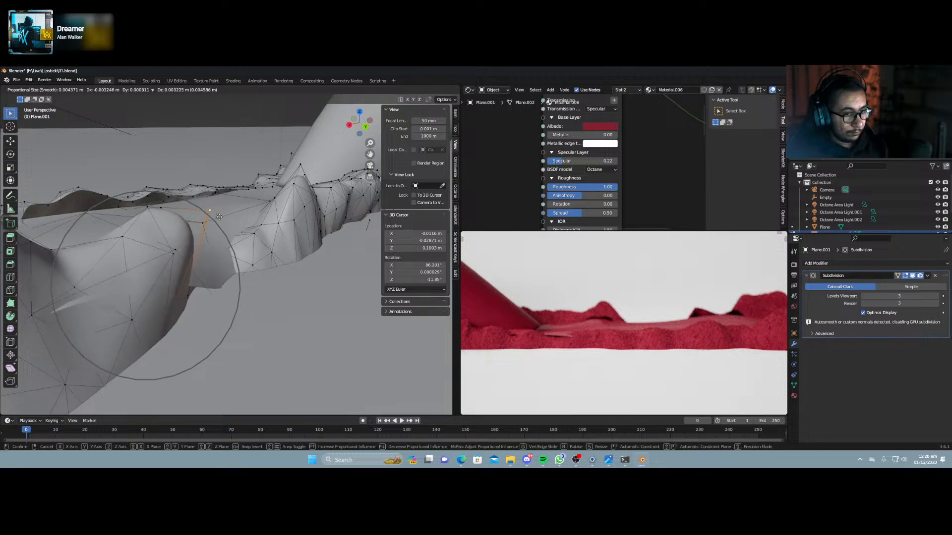
pyautogui.click(227, 203)
pyautogui.moveTo(144, 248); pyautogui.dragTo(185, 274, button='middle')
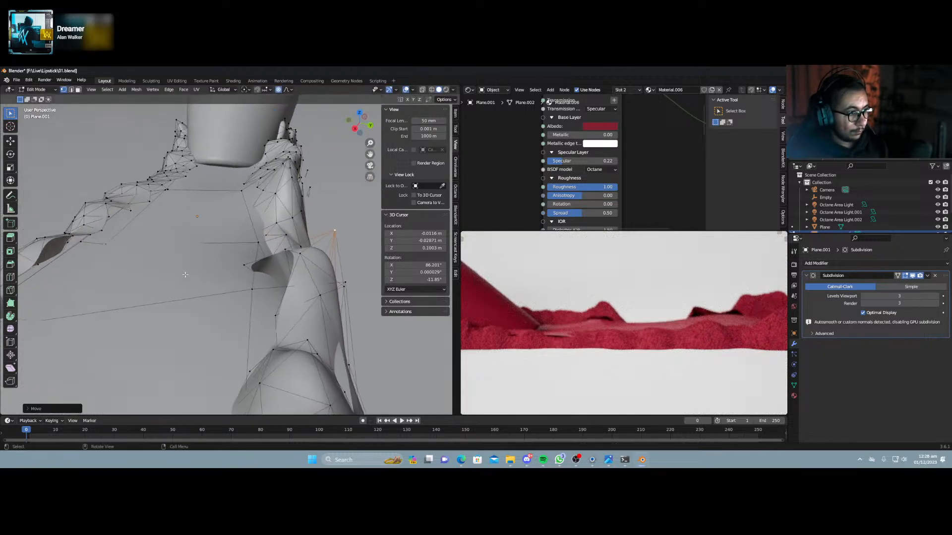
# Select the vertices around the open gap under the rim's fold, with proportional editing off, and fill them with a face.
pyautogui.click(244, 265)
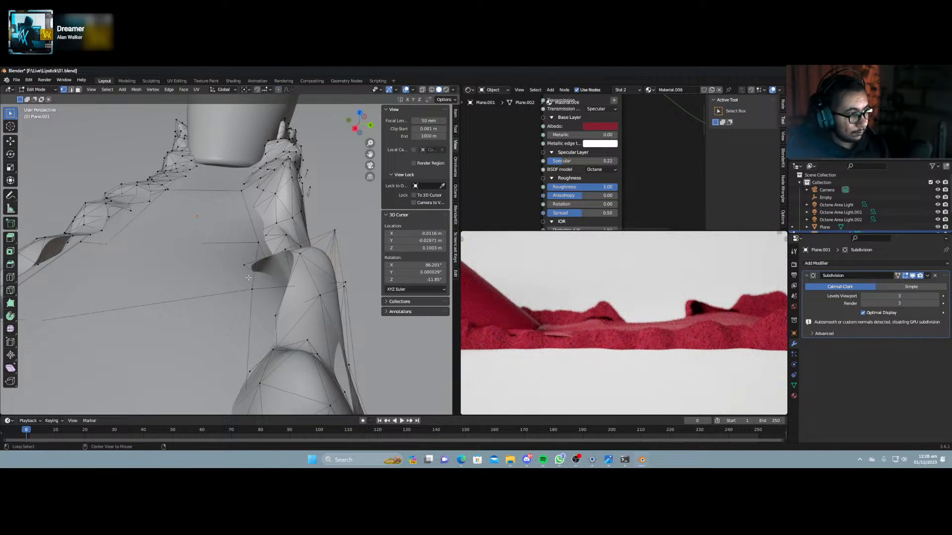
pyautogui.hotkey('alt', 'z')
pyautogui.hotkey('alt', 'z')
pyautogui.hotkey('shift', '`')
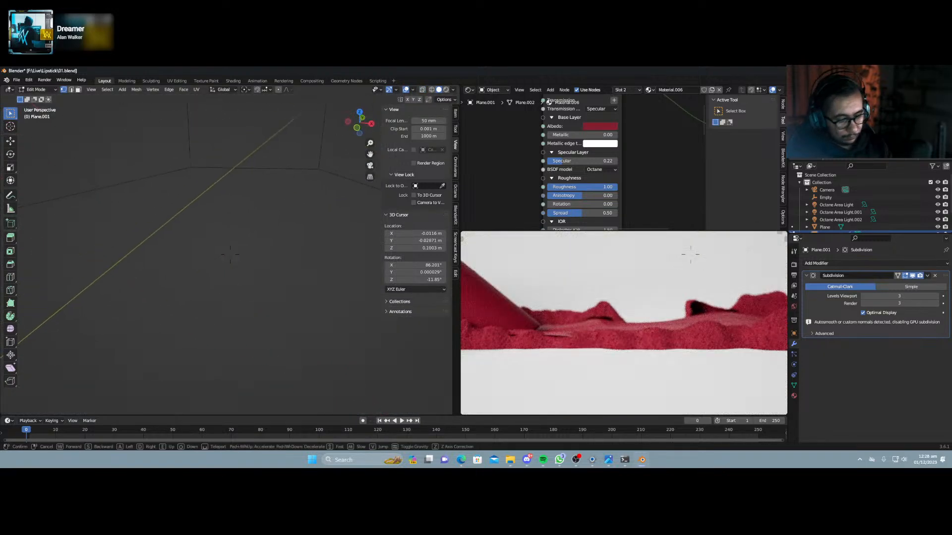
pyautogui.click(127, 284)
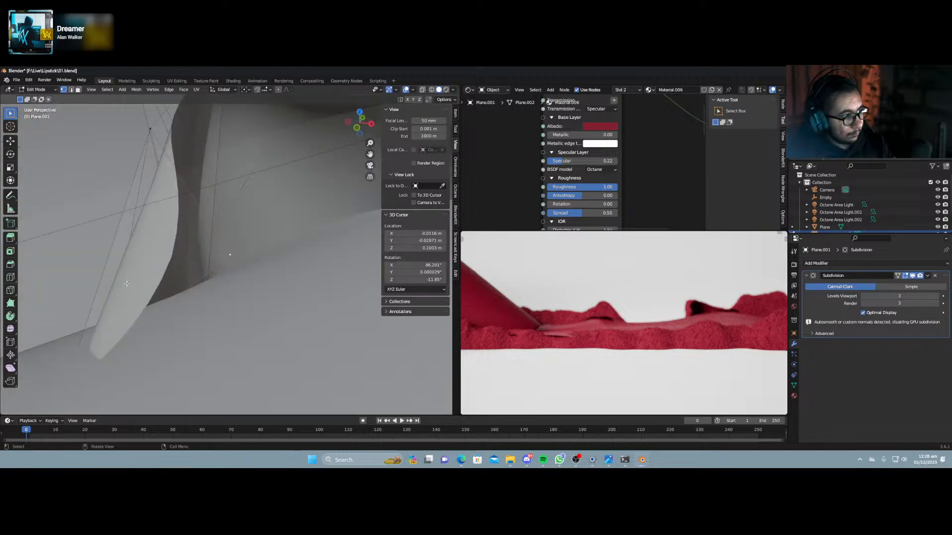
pyautogui.moveTo(127, 284); pyautogui.dragTo(243, 292, button='middle')
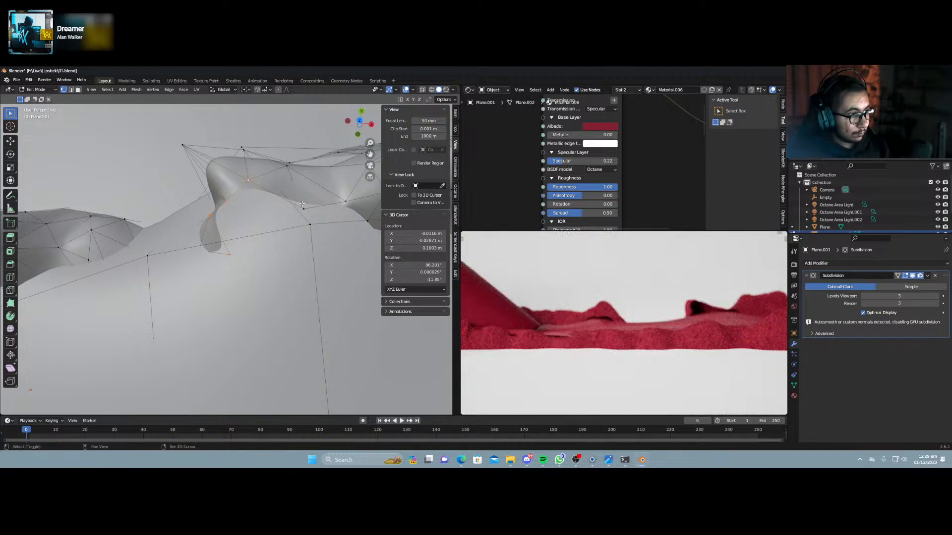
pyautogui.hotkey('alt', 'z')
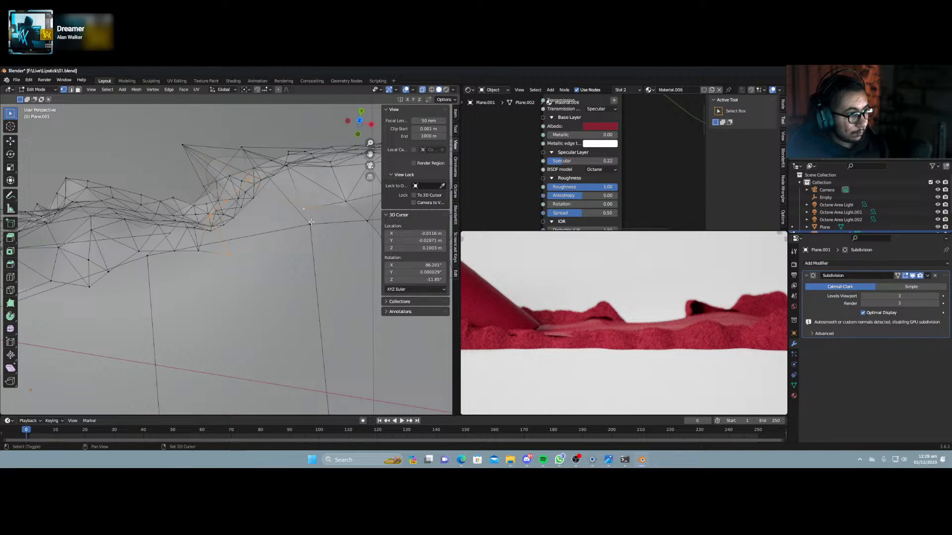
pyautogui.hotkey('shift', 'z')
pyautogui.click(267, 231)
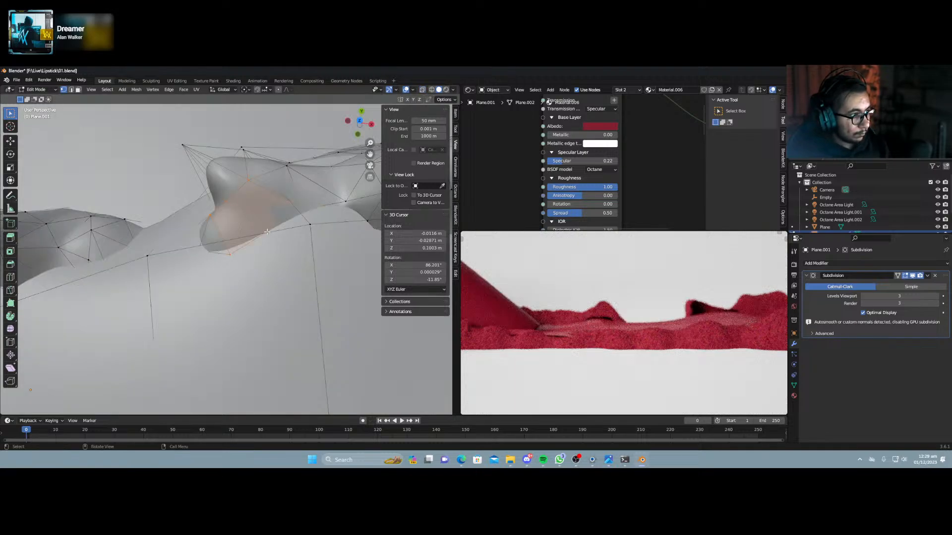
pyautogui.press('Tab')
pyautogui.moveTo(269, 246); pyautogui.dragTo(259, 203, button='middle')
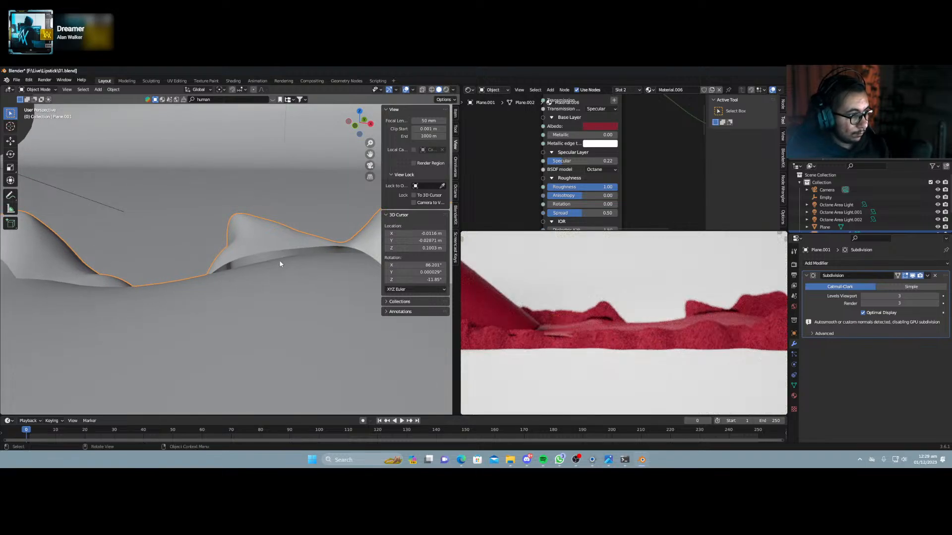
pyautogui.press('Tab')
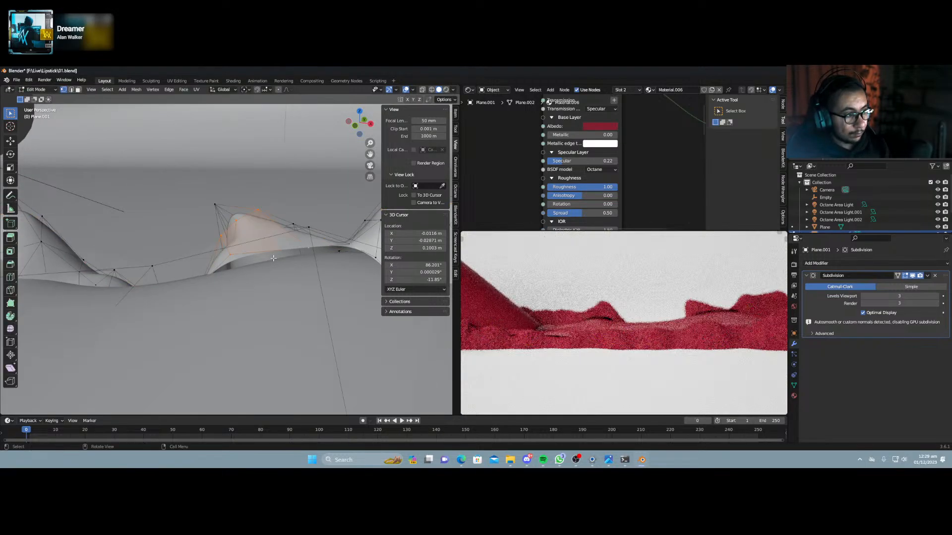
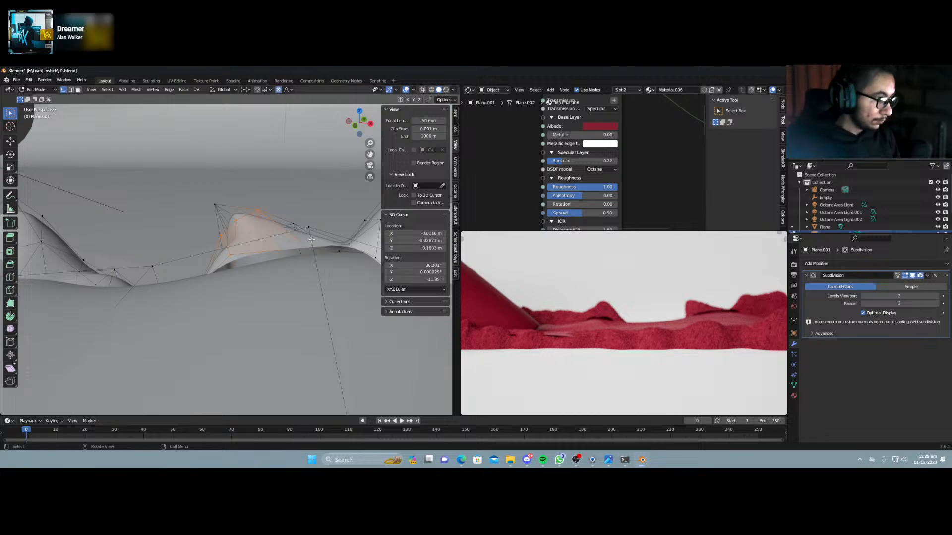
# Lower the filled patch of the rim about 0.0014 m along the Z axis with smooth proportional editing.
pyautogui.press('g')
pyautogui.press('z')
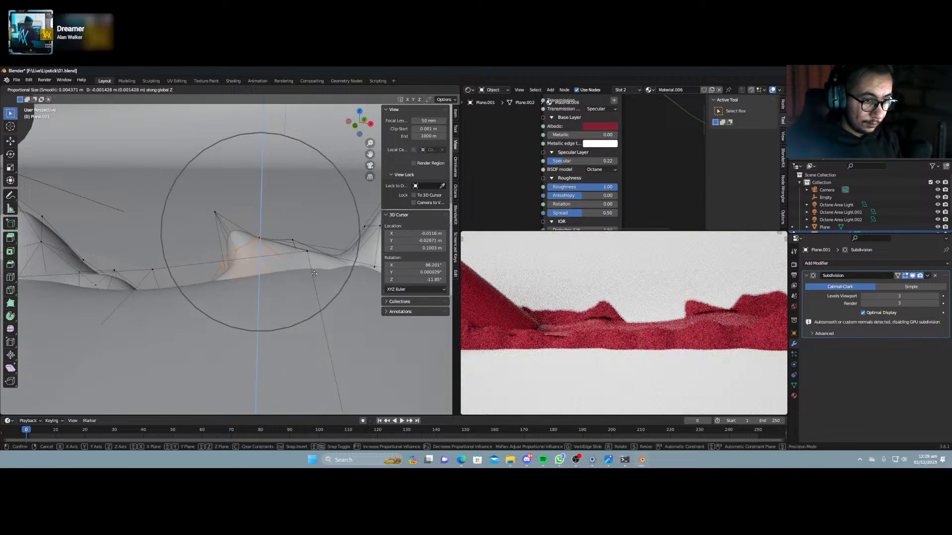
pyautogui.click(313, 270)
pyautogui.press('Tab')
pyautogui.moveTo(310, 274); pyautogui.dragTo(304, 280, button='middle')
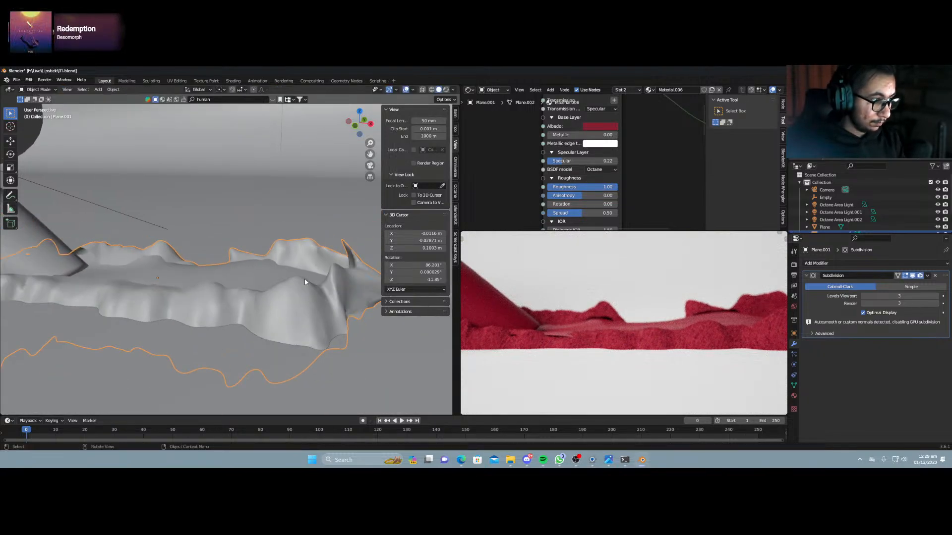
# In the camera view, lower the vertex on the inner fold below the rim's tall peak with proportional editing, including a further 0.0004 m or so along Z.
pyautogui.press('KP_0')
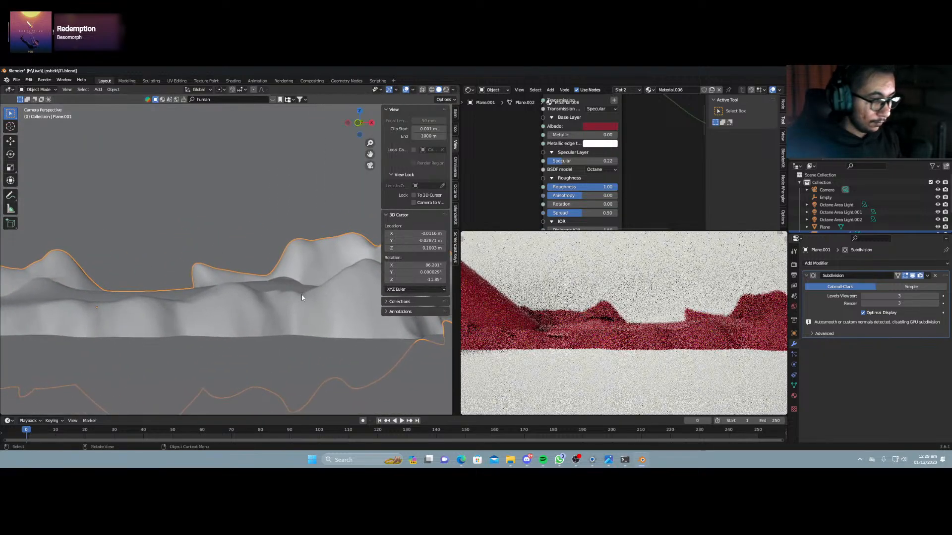
pyautogui.moveTo(208, 313); pyautogui.dragTo(303, 313, button='middle')
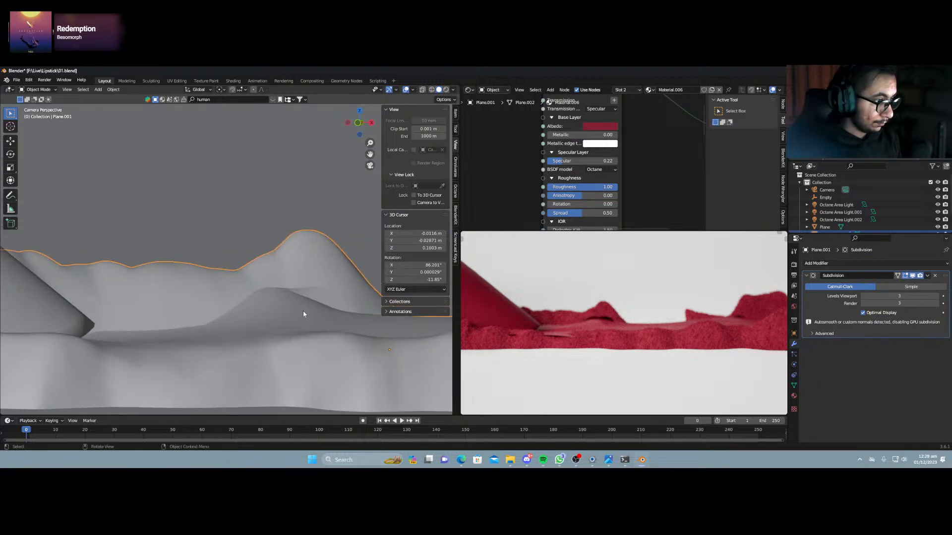
pyautogui.press('Tab')
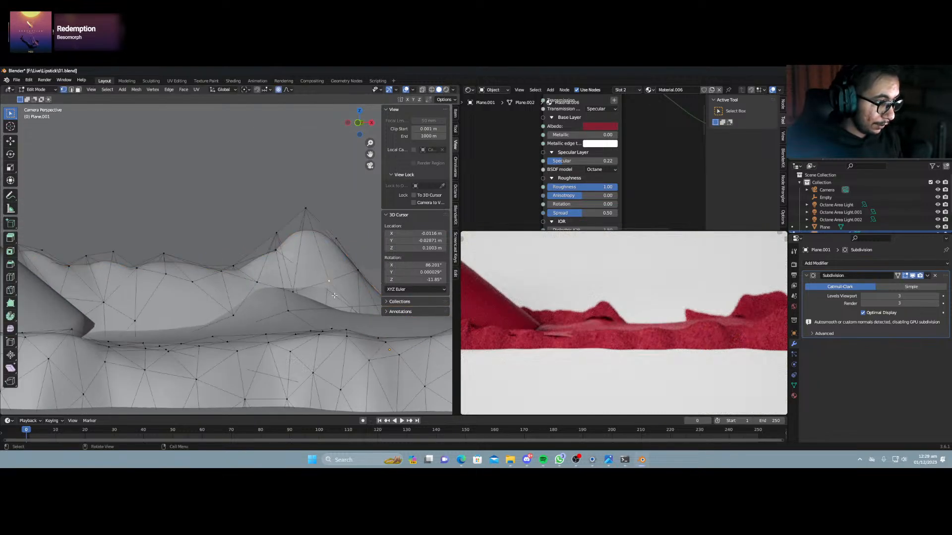
pyautogui.press('g')
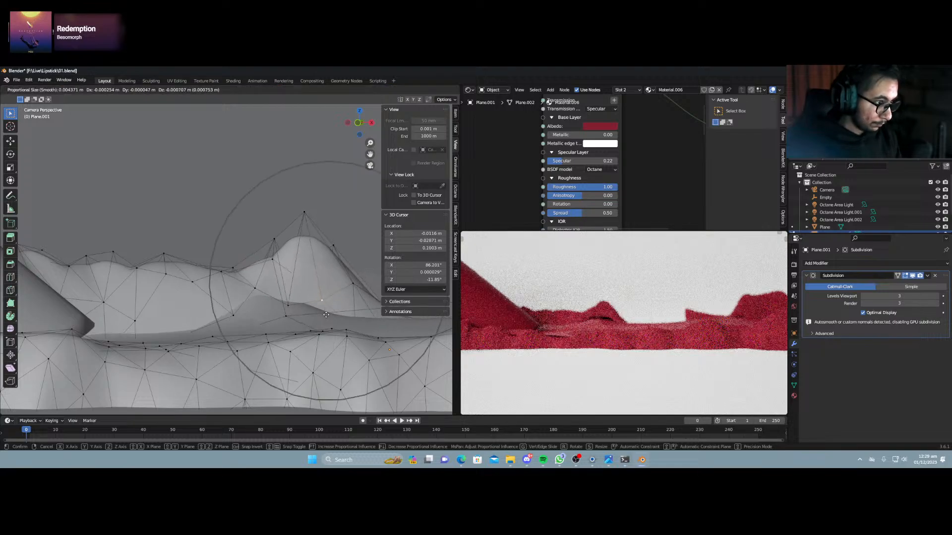
pyautogui.click(320, 327)
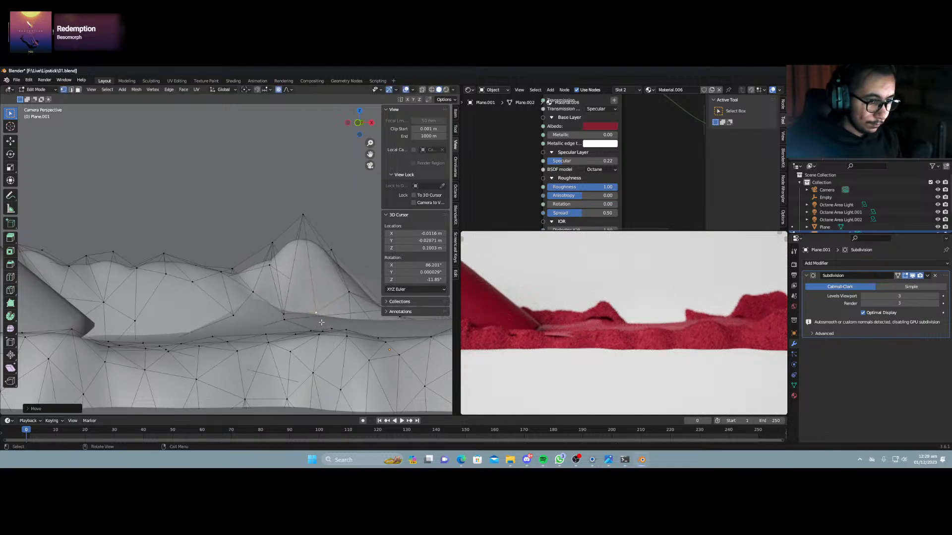
pyautogui.press('g')
pyautogui.press('z')
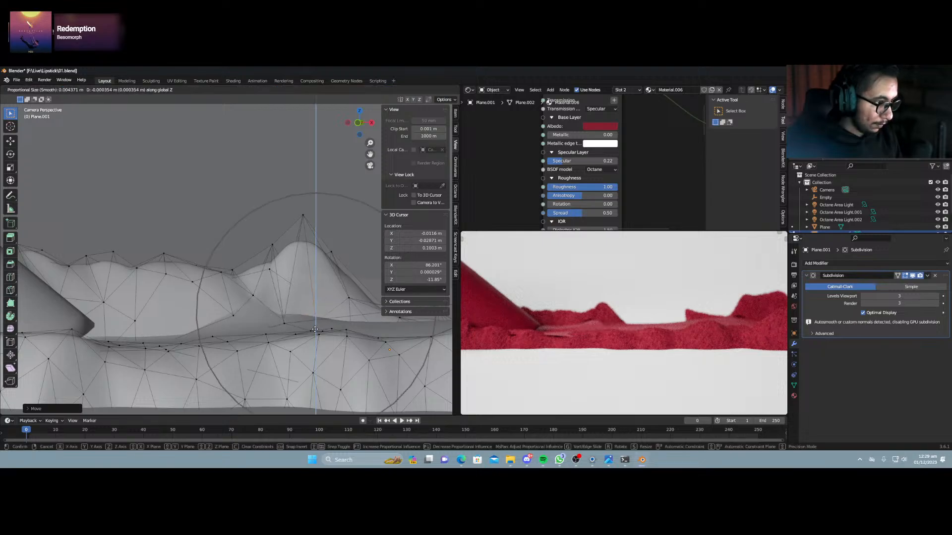
pyautogui.click(315, 331)
pyautogui.press('Tab')
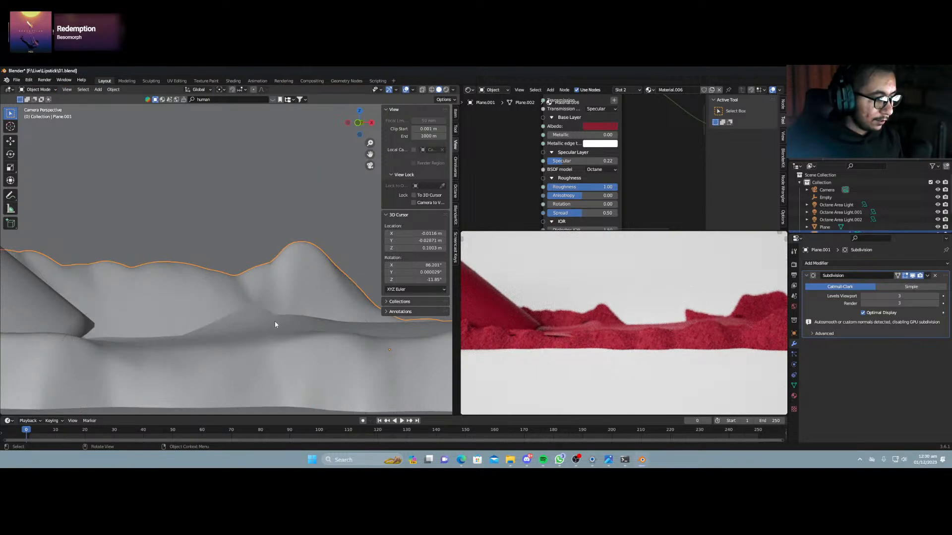
# In front view, stretch the tip of the smear's far end outward about 0.011 m along X with a proportional size of about 0.0166 m.
pyautogui.press('KP_0')
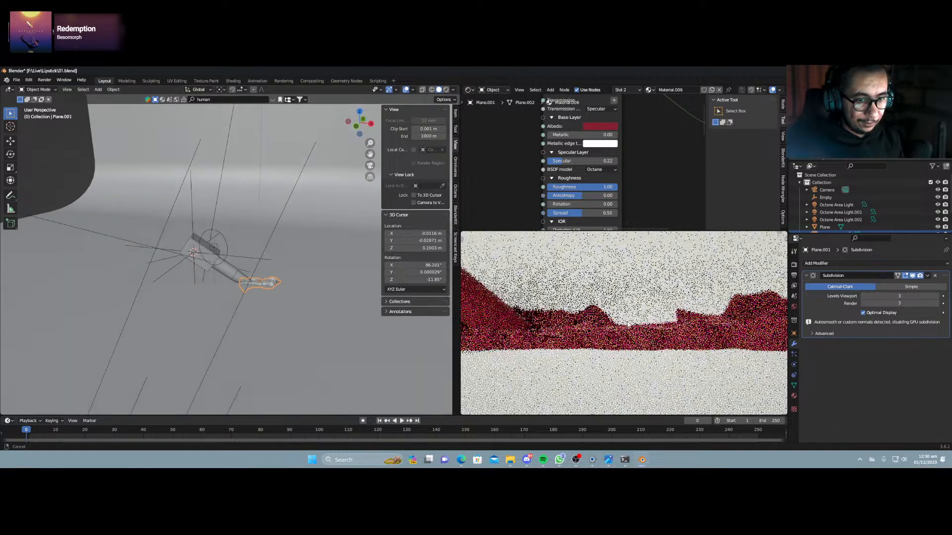
pyautogui.scroll(5, 311, 317)
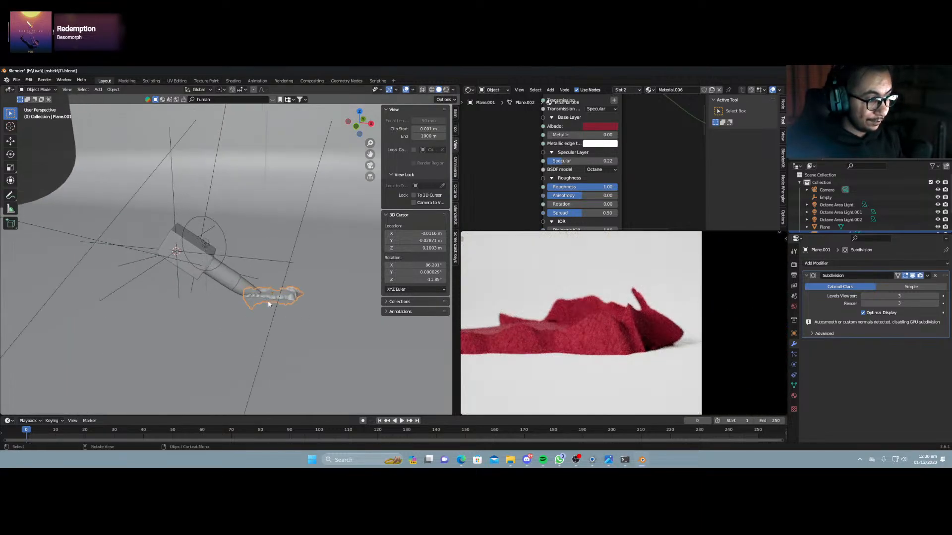
pyautogui.press('KP_1')
pyautogui.scroll(4, 310, 305)
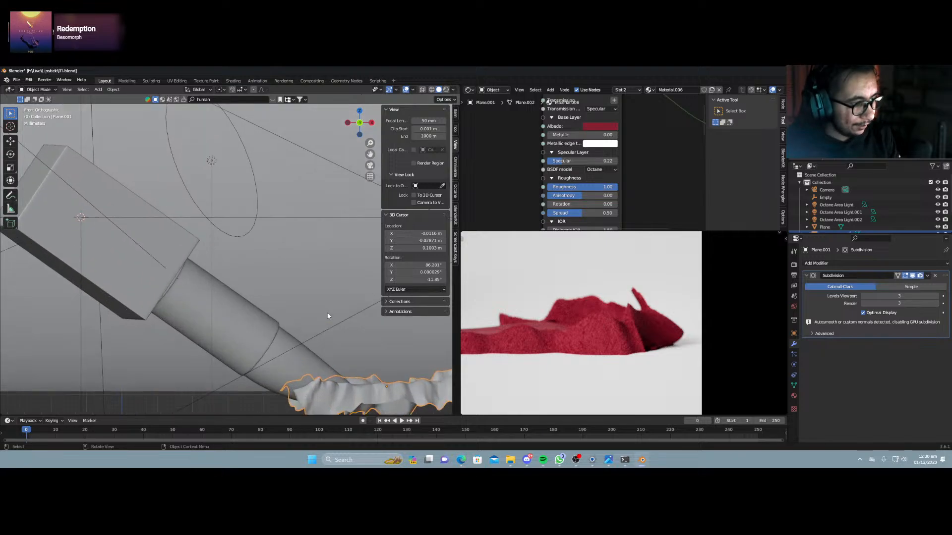
pyautogui.keyDown('shift'); pyautogui.moveTo(297, 282); pyautogui.dragTo(106, 210, button='middle'); pyautogui.keyUp('shift')
pyautogui.press('Tab')
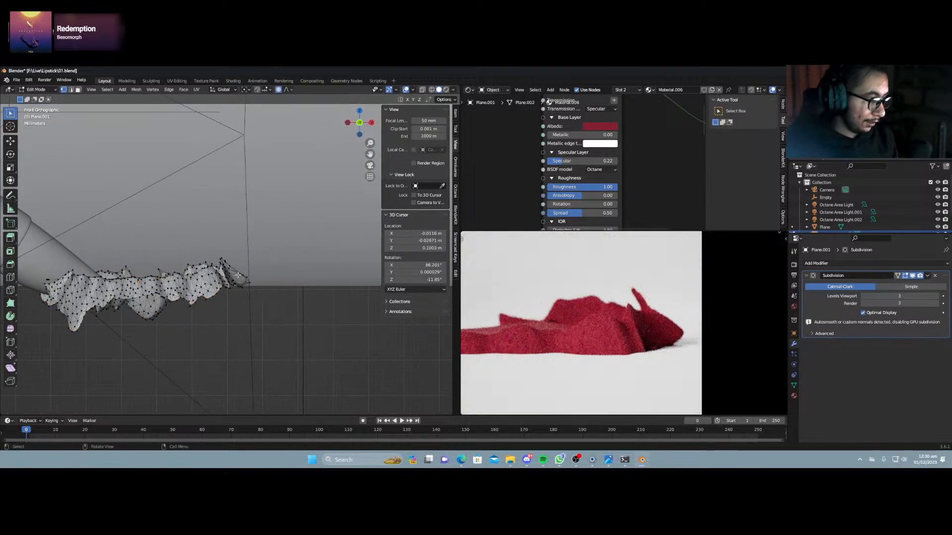
pyautogui.press('g')
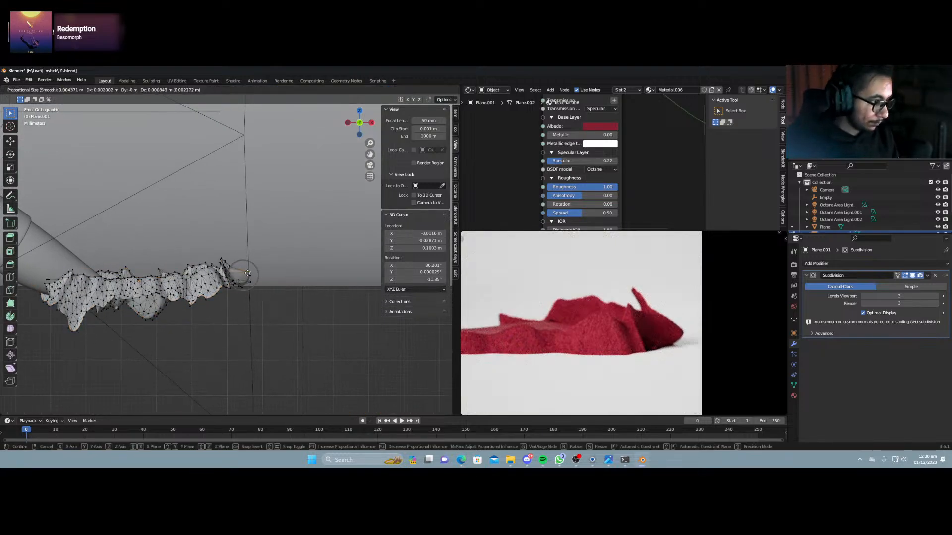
pyautogui.scroll(-9, 254, 274)
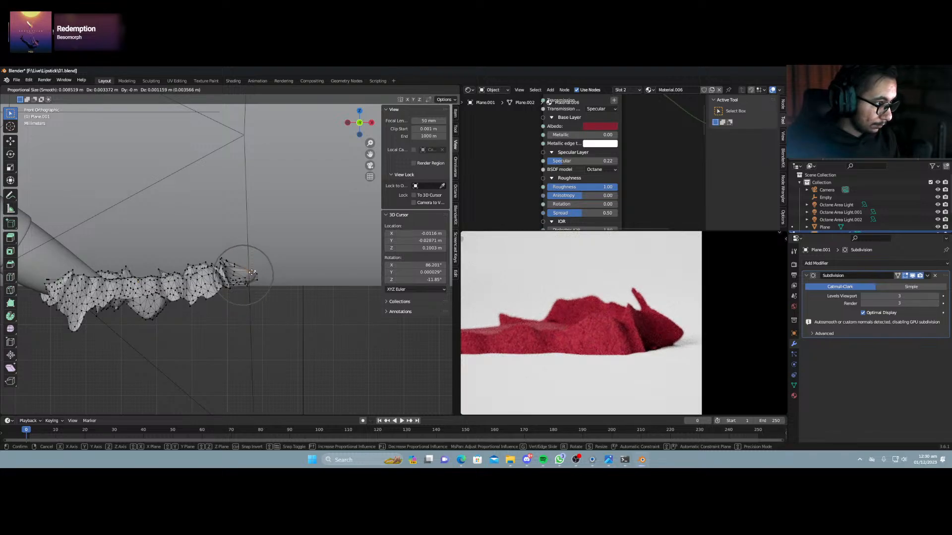
pyautogui.scroll(-5, 263, 277)
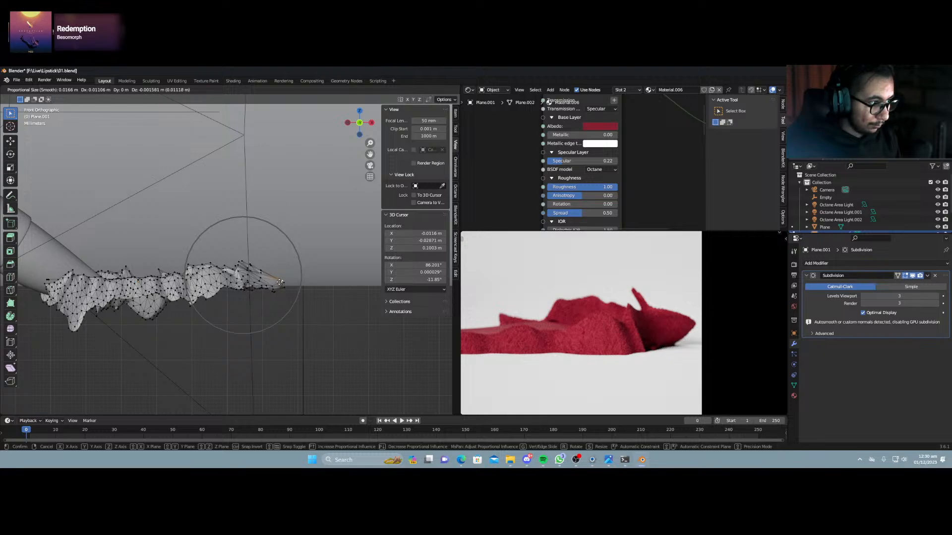
pyautogui.click(278, 282)
pyautogui.press('Tab')
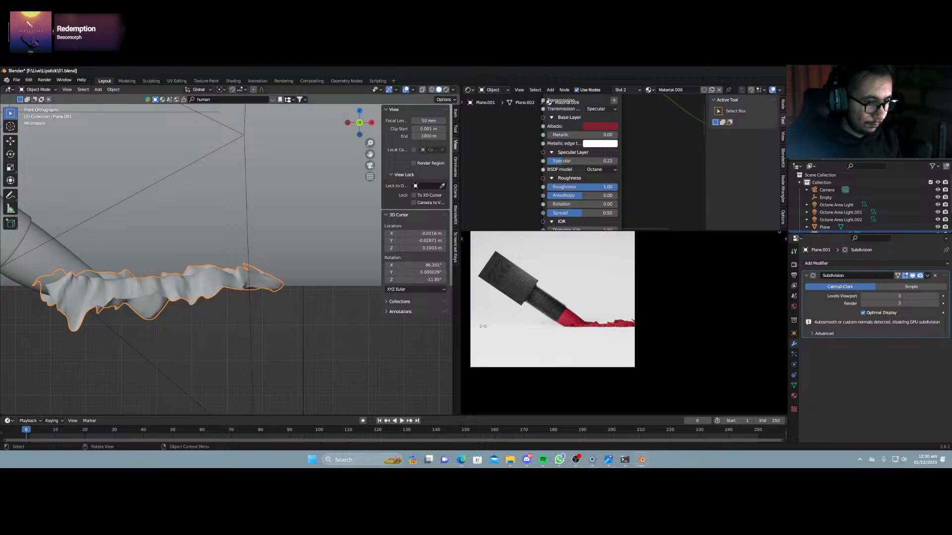
# Select the camera through its own view and set the transform pivot point to Active Element.
pyautogui.press('KP_0')
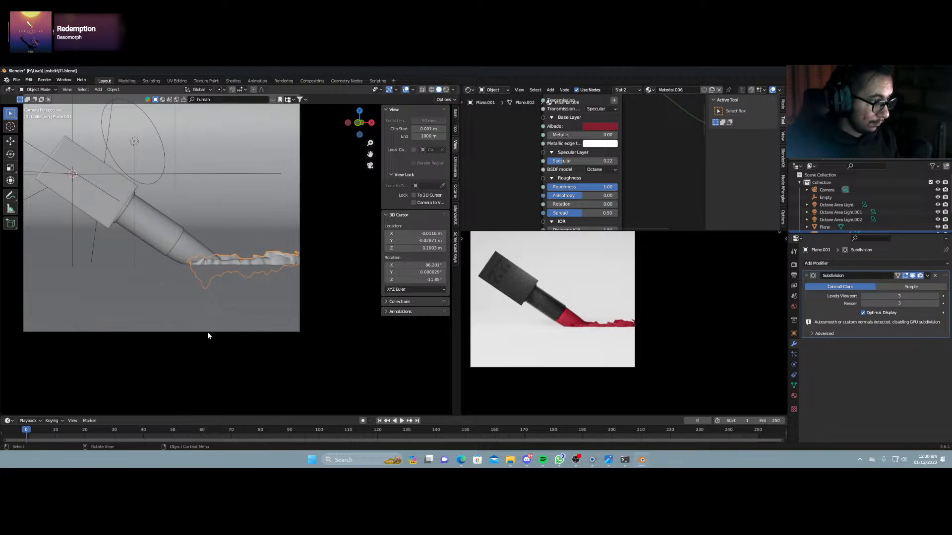
pyautogui.click(207, 332)
pyautogui.click(221, 89)
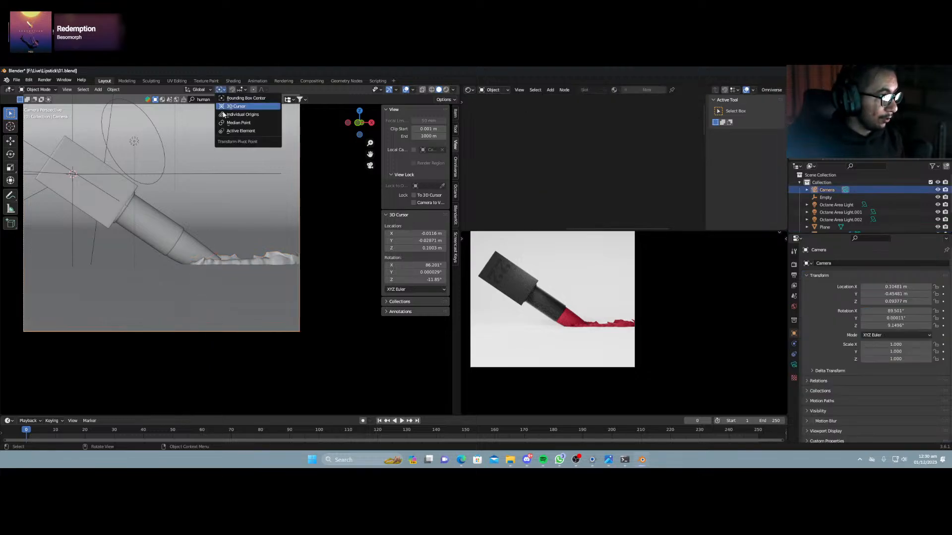
pyautogui.click(236, 132)
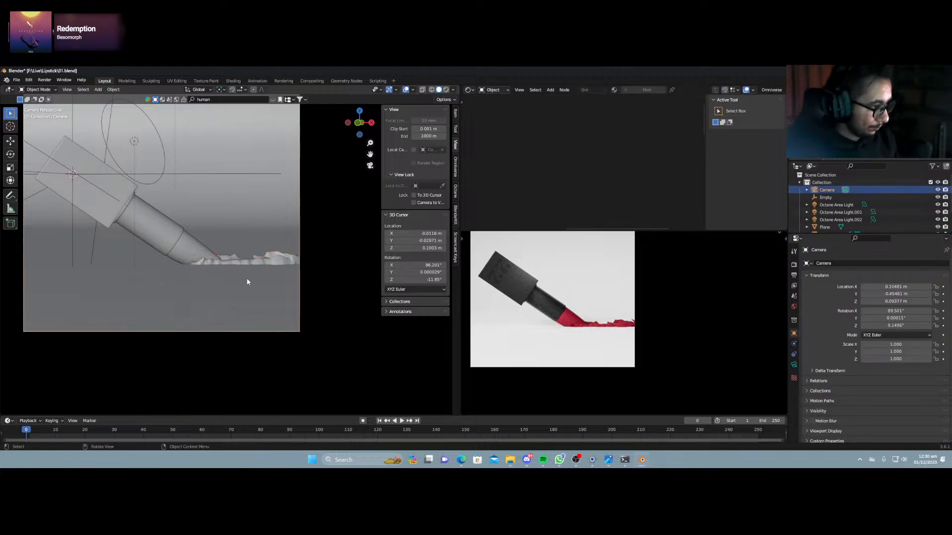
pyautogui.press('r')
pyautogui.press('x')
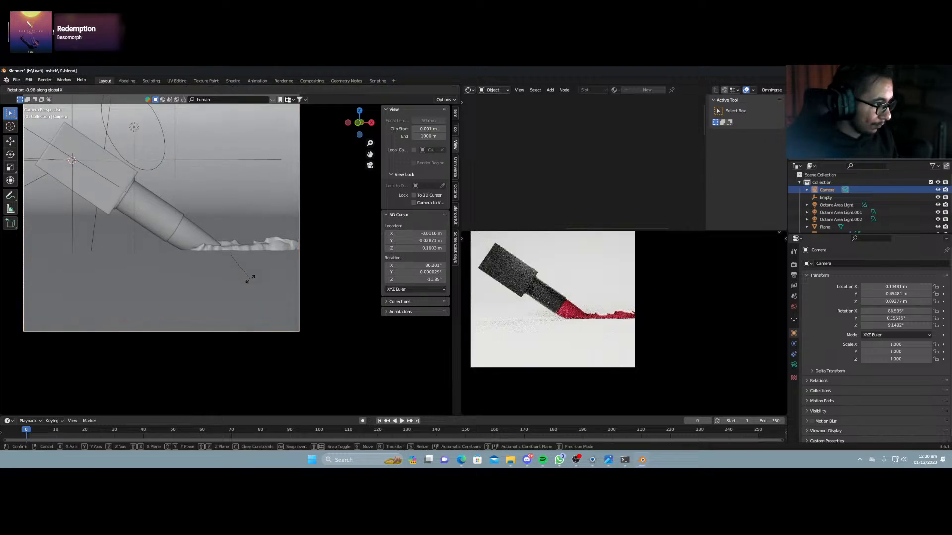
pyautogui.click(247, 279)
# Fly the camera around the lipstick to a raised three-quarter view at about 0.196 m height, framing the whole smear down to its tip.
pyautogui.hotkey('shift', '`')
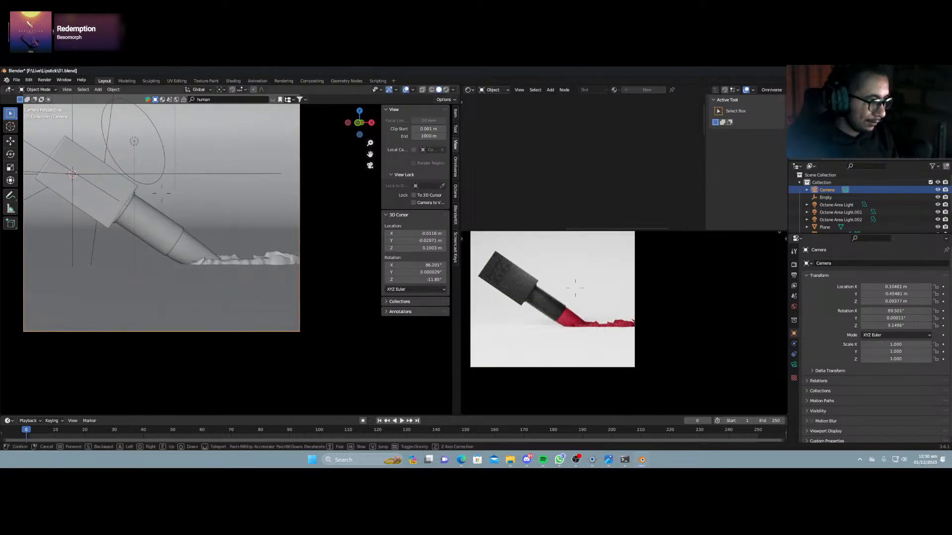
pyautogui.press('d')
pyautogui.press('e')
pyautogui.press('a')
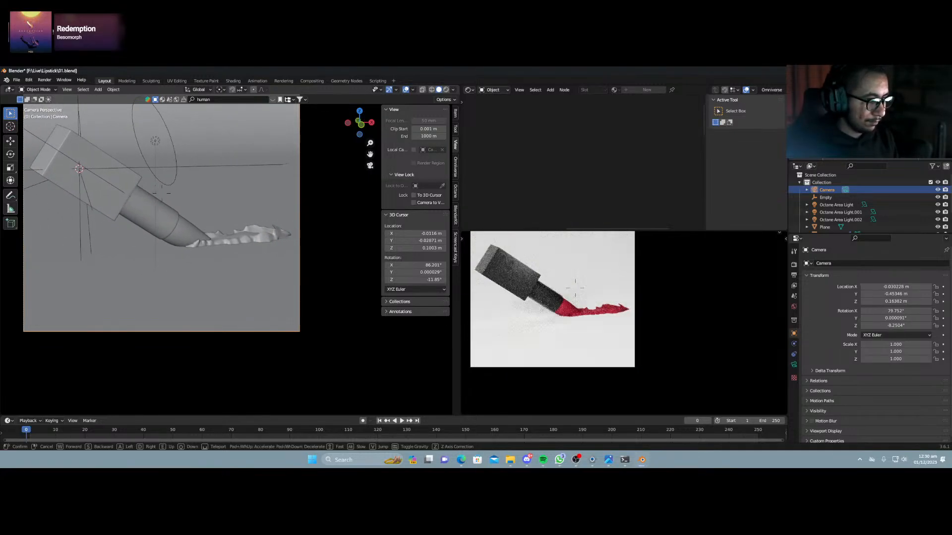
pyautogui.press('q')
pyautogui.press('d')
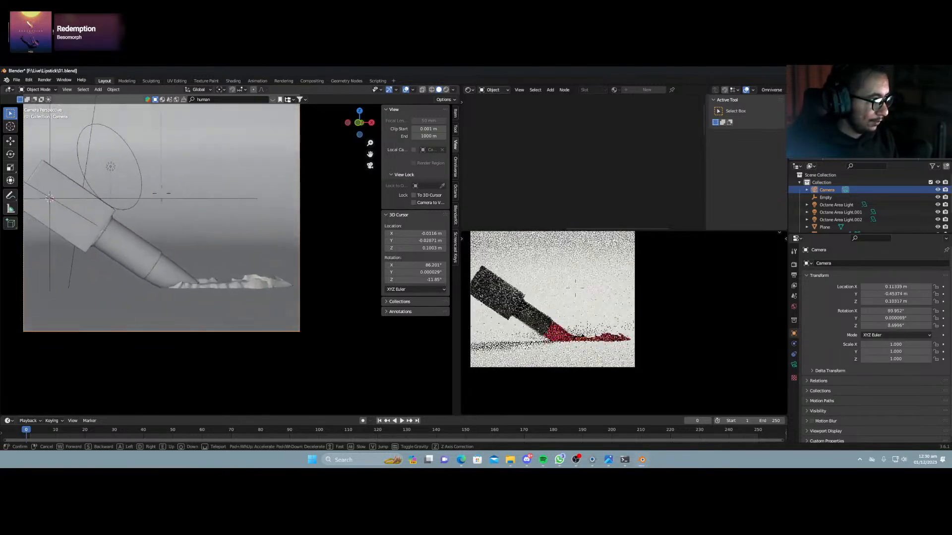
pyautogui.press('d')
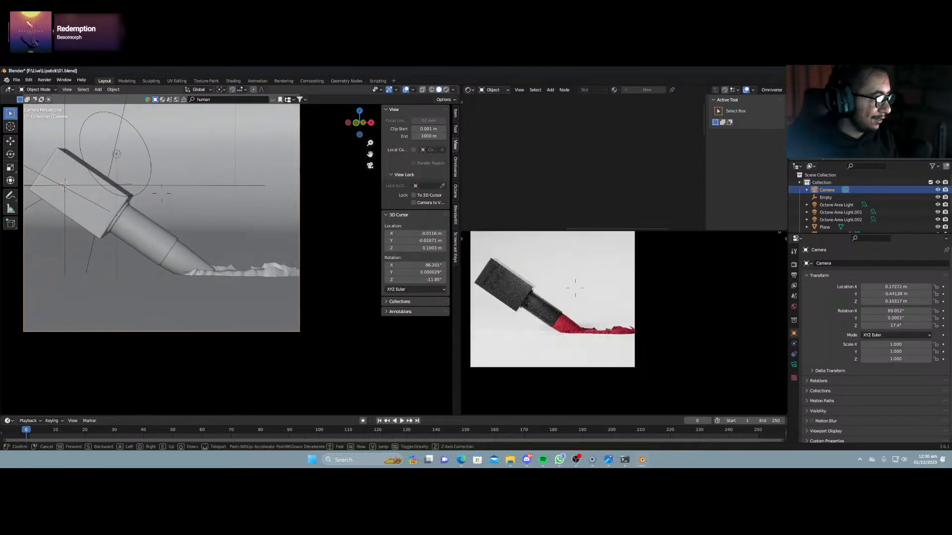
pyautogui.press('e')
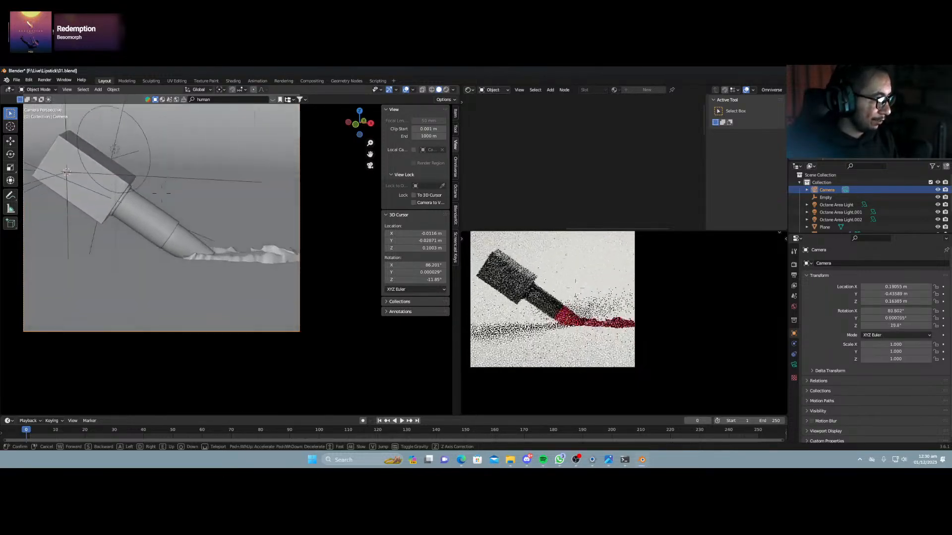
pyautogui.press('e')
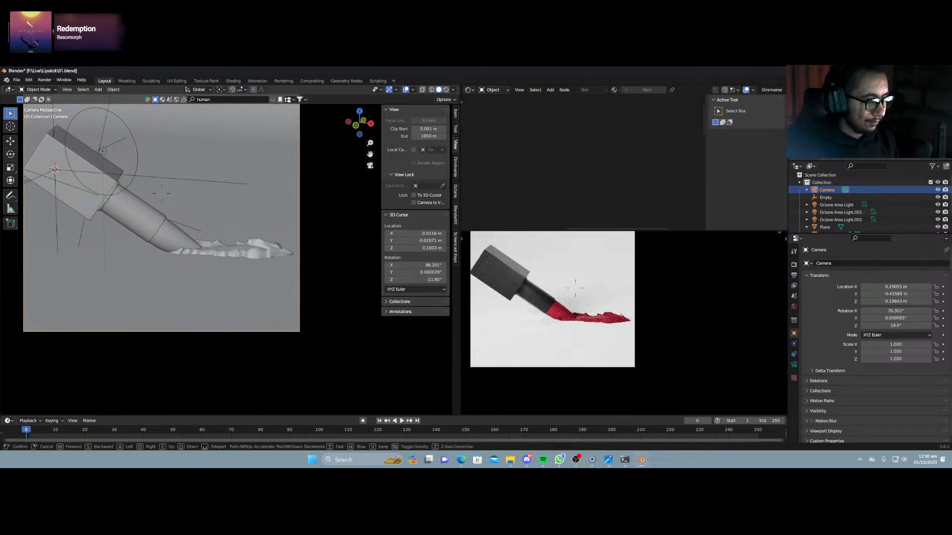
pyautogui.click(162, 194)
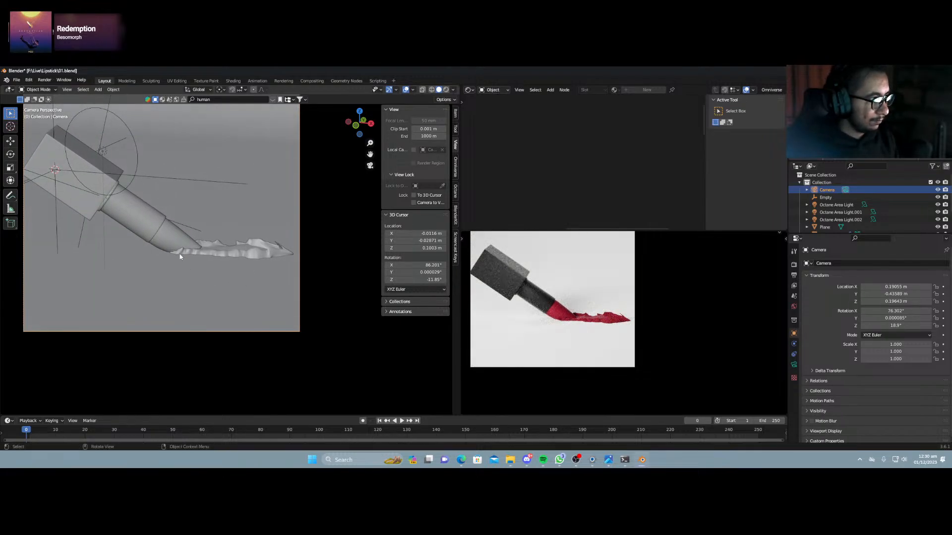
# Select Octane Area Light.002, set the transform pivot point to 3D Cursor and trackball-rotate the light around it to above the lipstick cap.
pyautogui.click(102, 151)
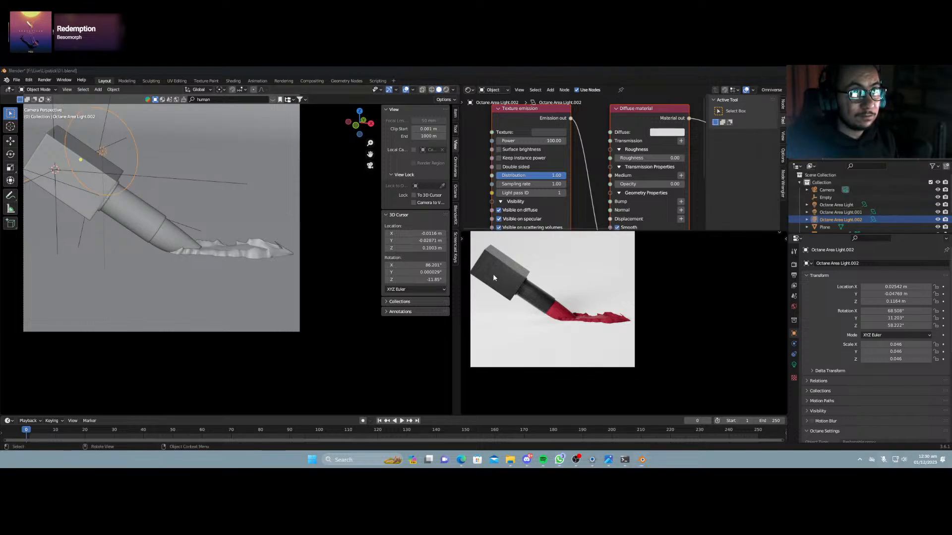
pyautogui.rightClick(560, 460)
pyautogui.click(251, 300)
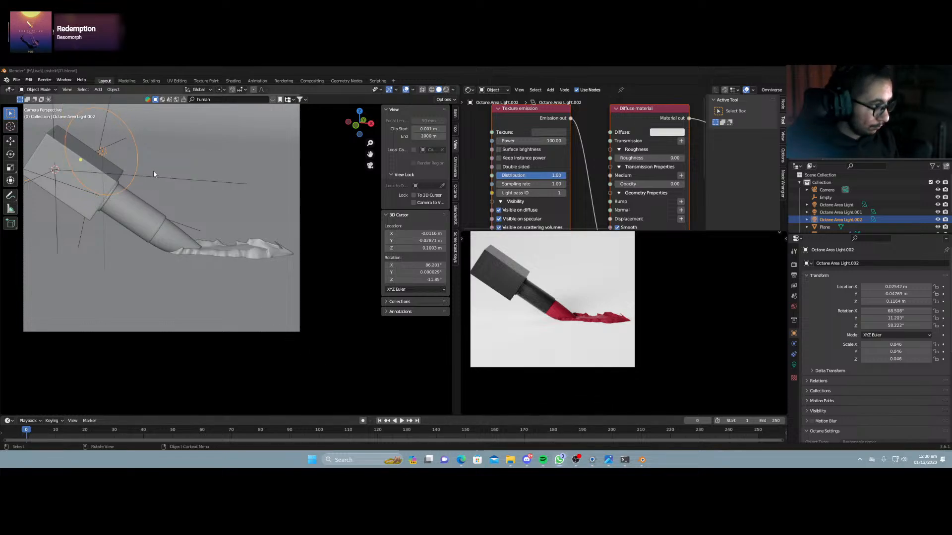
pyautogui.click(222, 89)
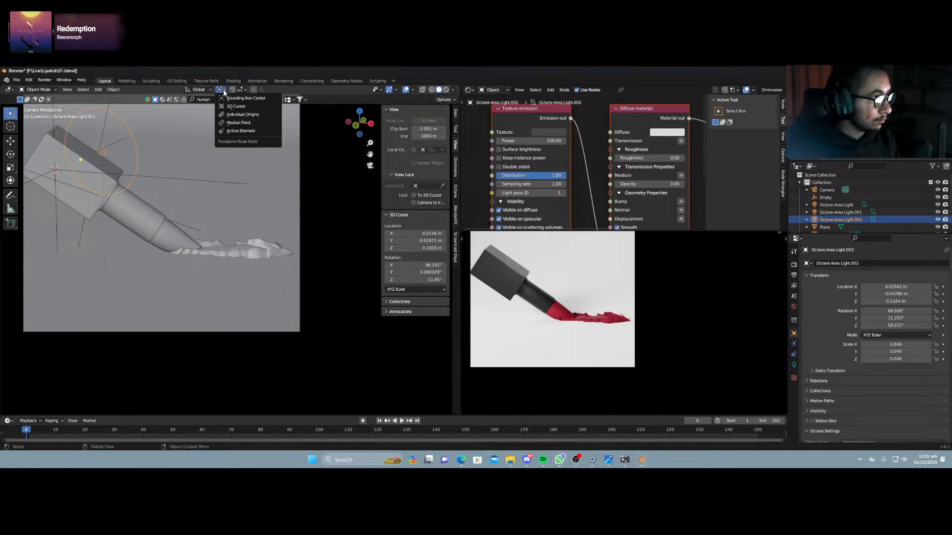
pyautogui.click(237, 106)
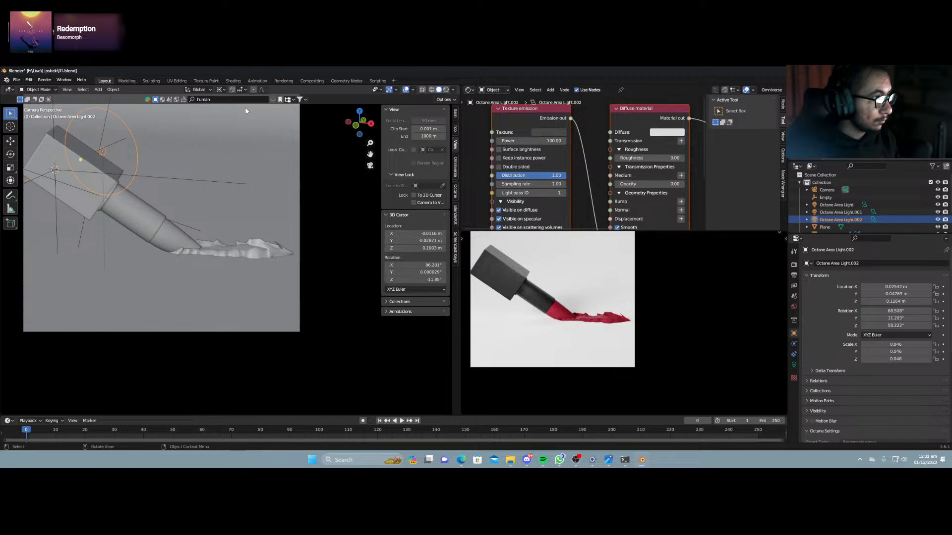
pyautogui.press('r')
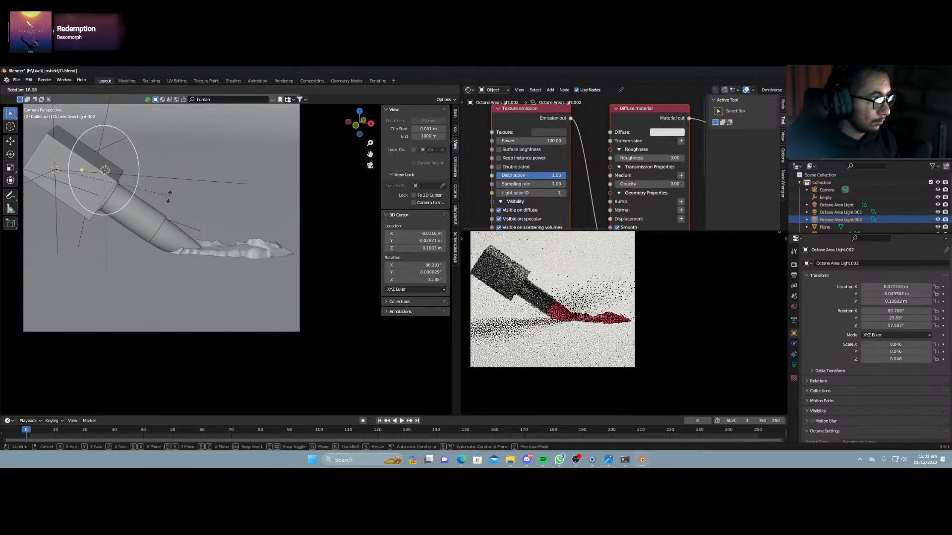
pyautogui.press('r')
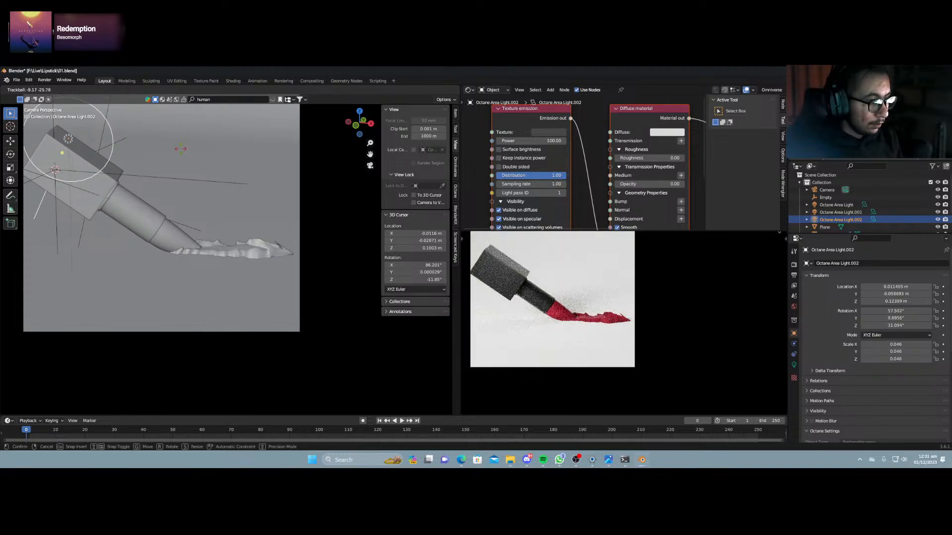
pyautogui.click(182, 152)
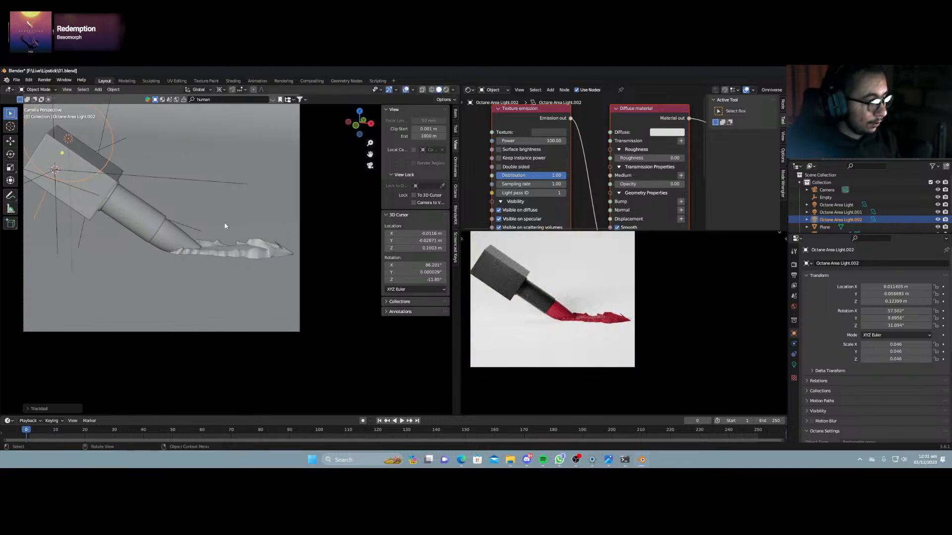
# Fly the camera round toward the cap's end and raise it, looking down on the lipstick and its smear from that side.
pyautogui.hotkey('shift', '`')
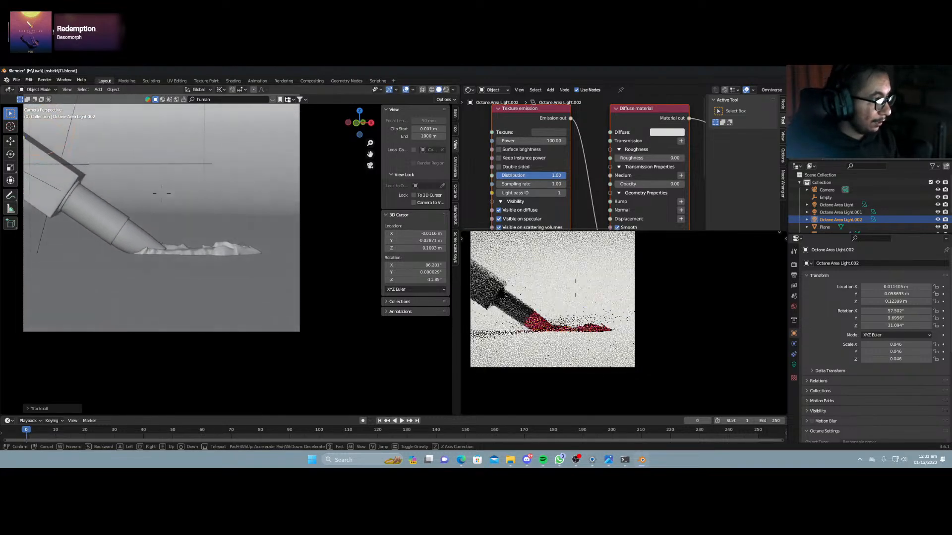
pyautogui.press('s')
pyautogui.press('a')
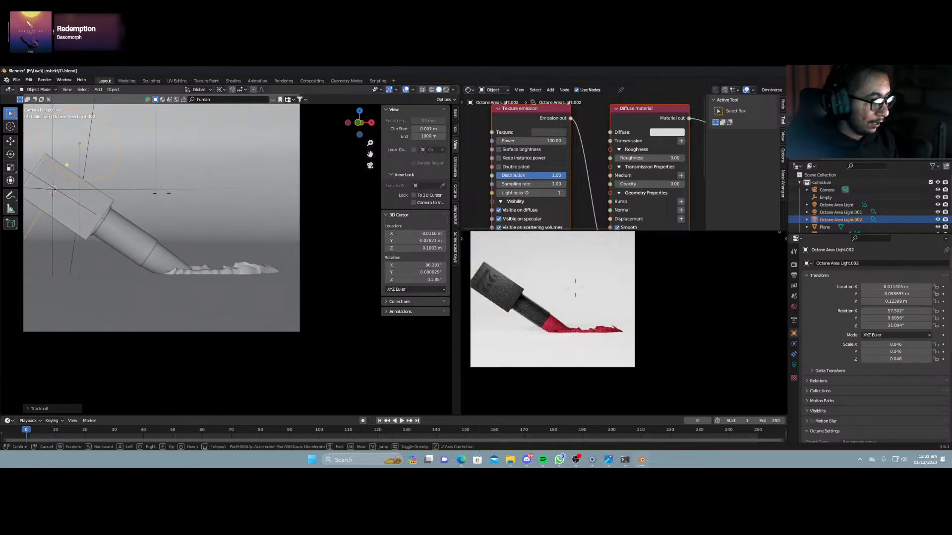
pyautogui.press('s')
pyautogui.press('a')
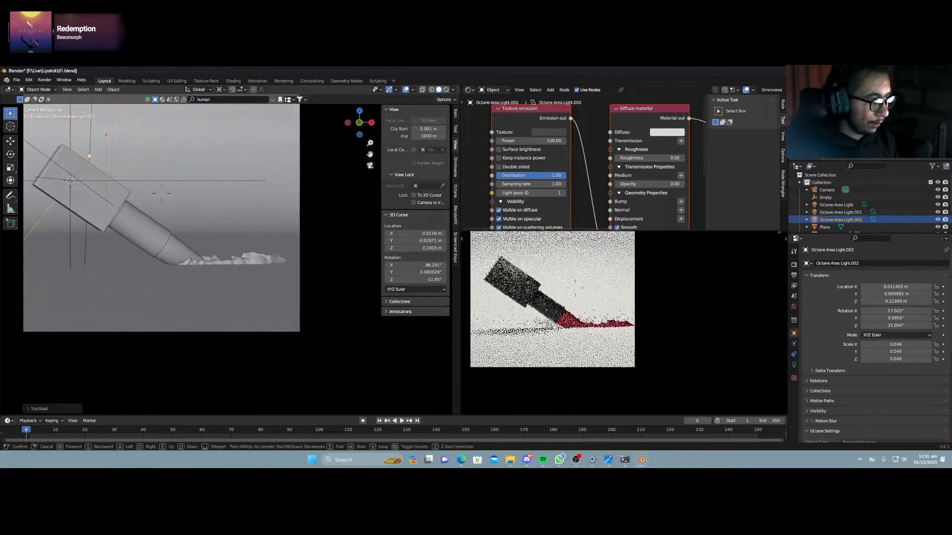
pyautogui.press('w')
pyautogui.press('e')
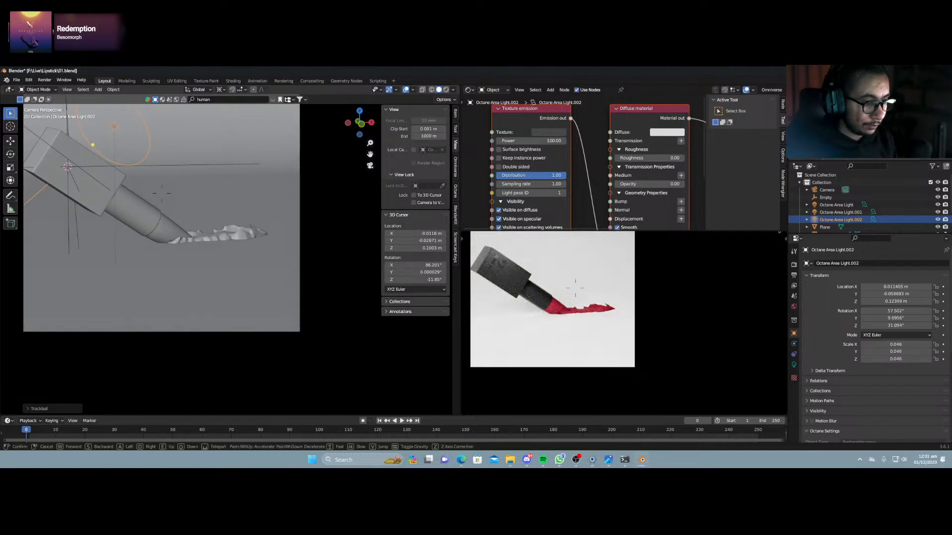
pyautogui.press('e')
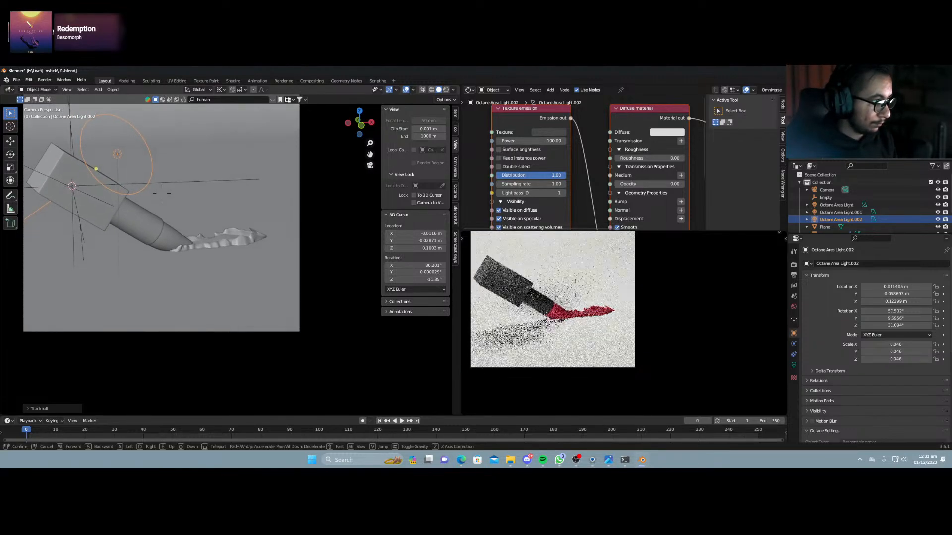
pyautogui.press('w')
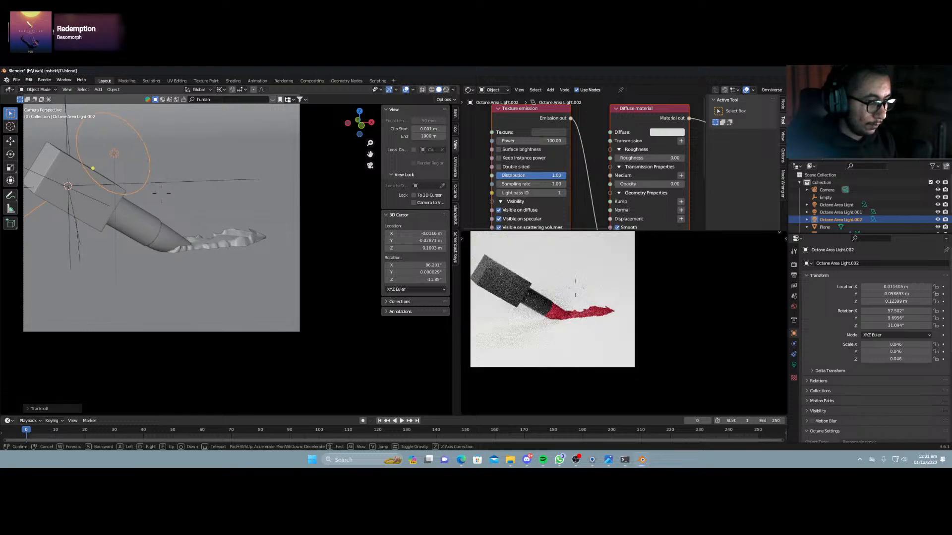
pyautogui.click(223, 229)
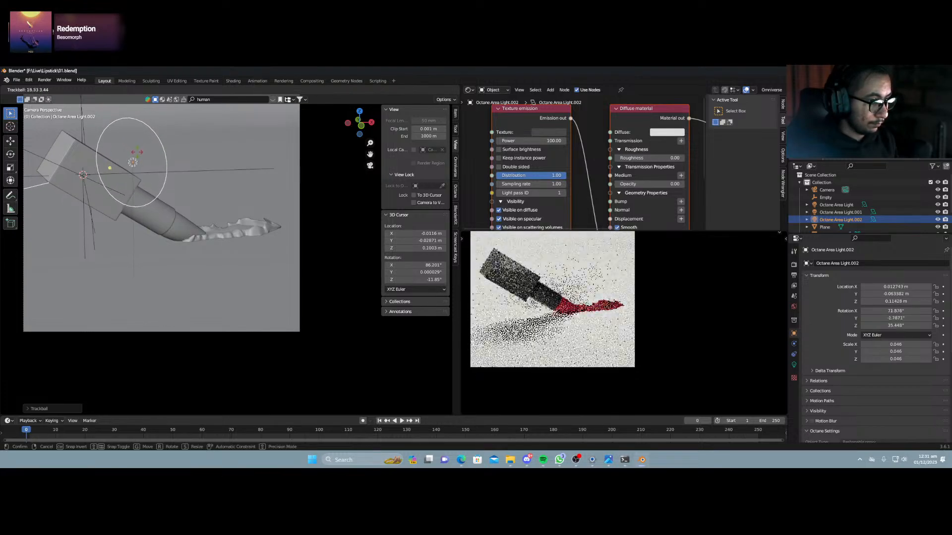
# Trackball-rotate the area light around the 3D cursor toward the lipstick's bullet, and reframe the camera higher with the product centred.
pyautogui.click(137, 157)
pyautogui.hotkey('shift', '`')
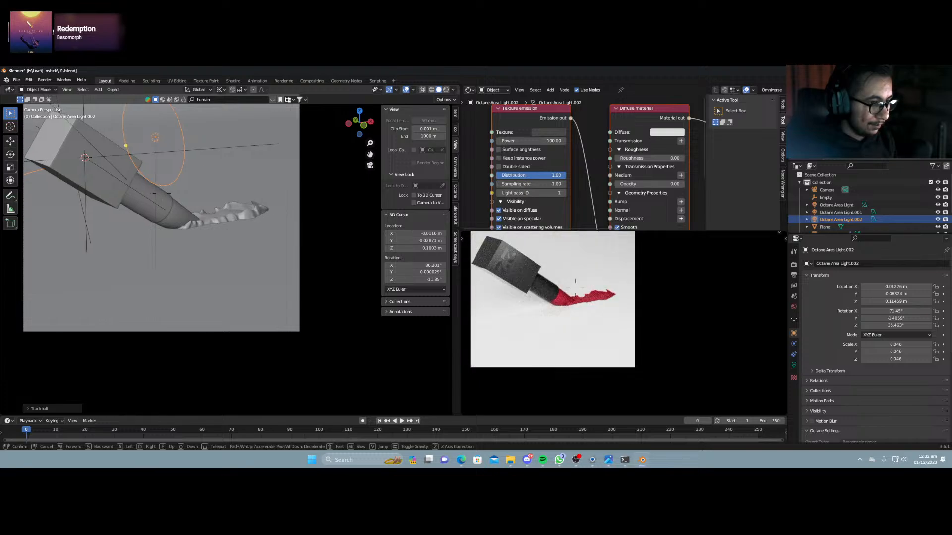
pyautogui.press('e')
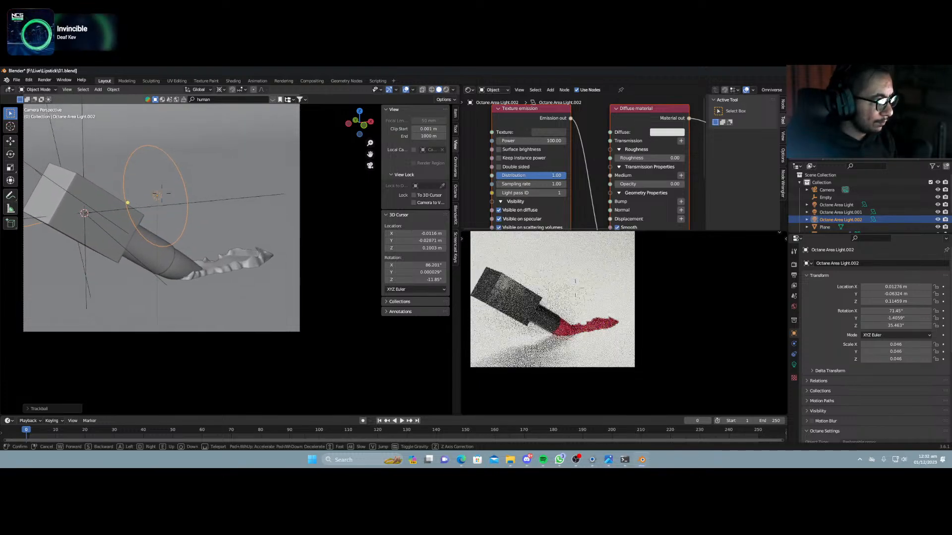
pyautogui.click(216, 257)
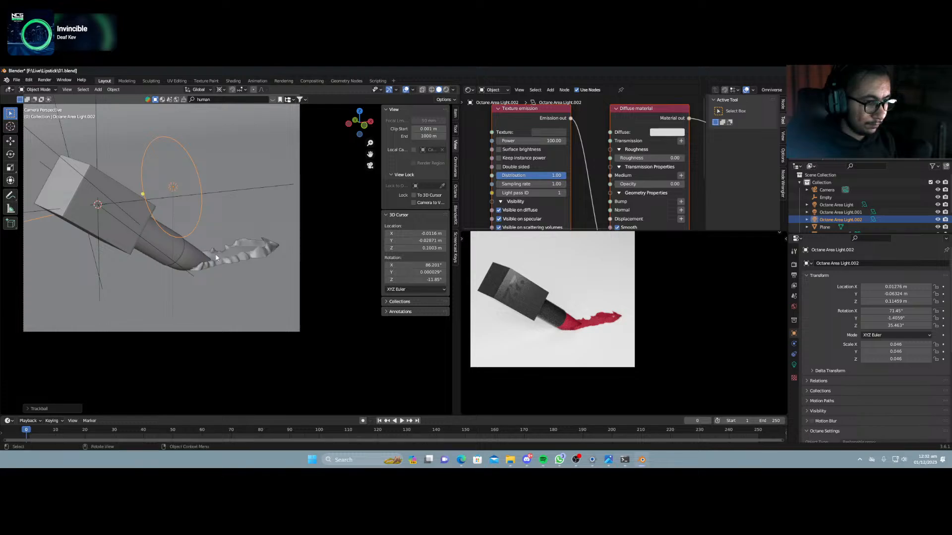
# Trackball-rotate Octane Area Light.002 further around the 3D cursor so it grazes the cap's engraved face.
pyautogui.press('r')
pyautogui.press('r')
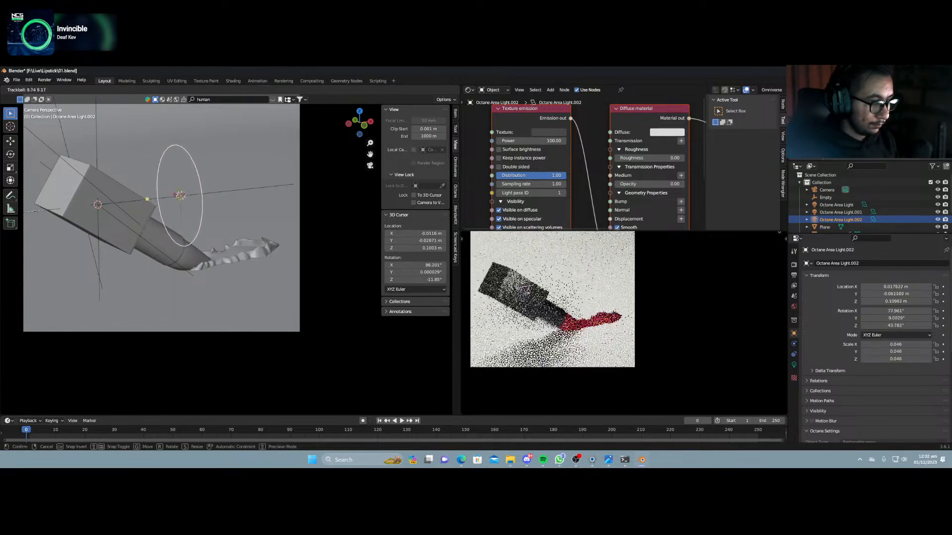
pyautogui.click(415, 326)
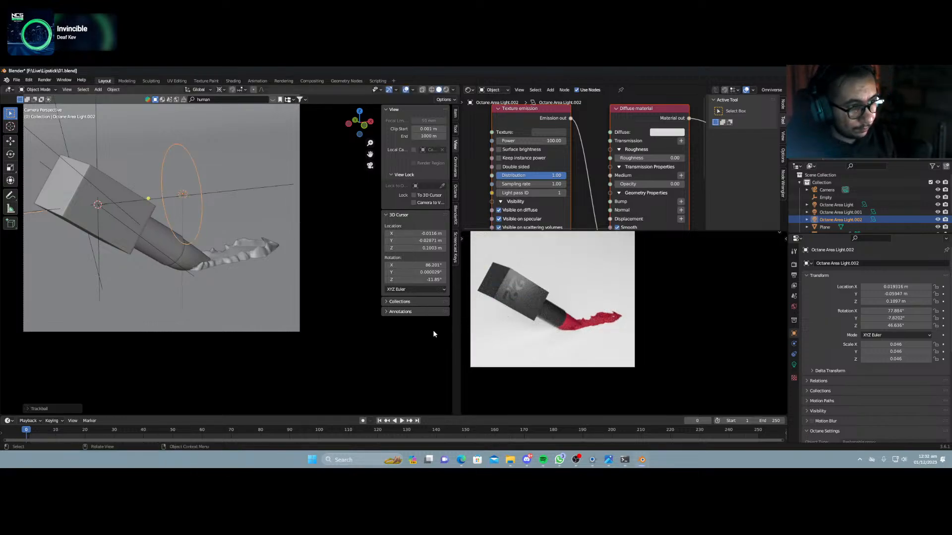
# Give the floor plane a new material and darken its albedo to near black.
pyautogui.click(257, 301)
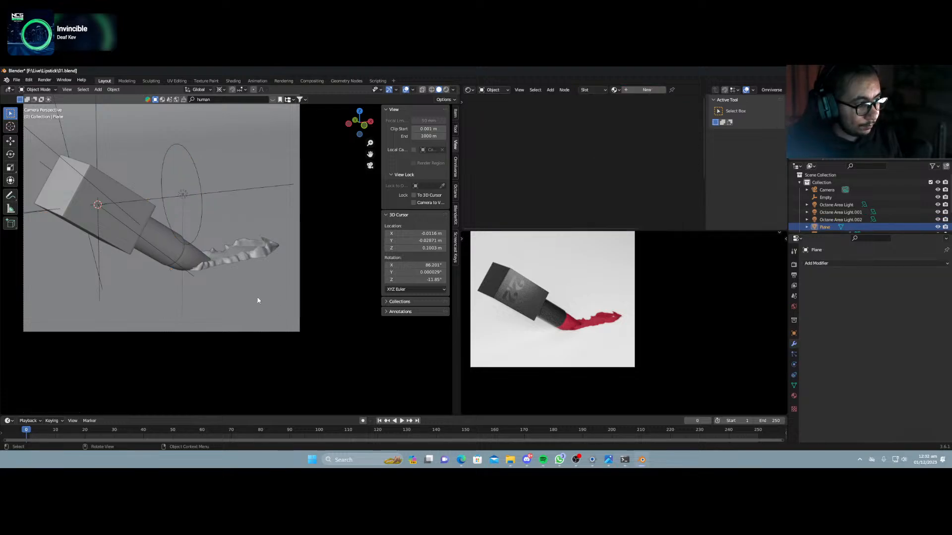
pyautogui.click(645, 89)
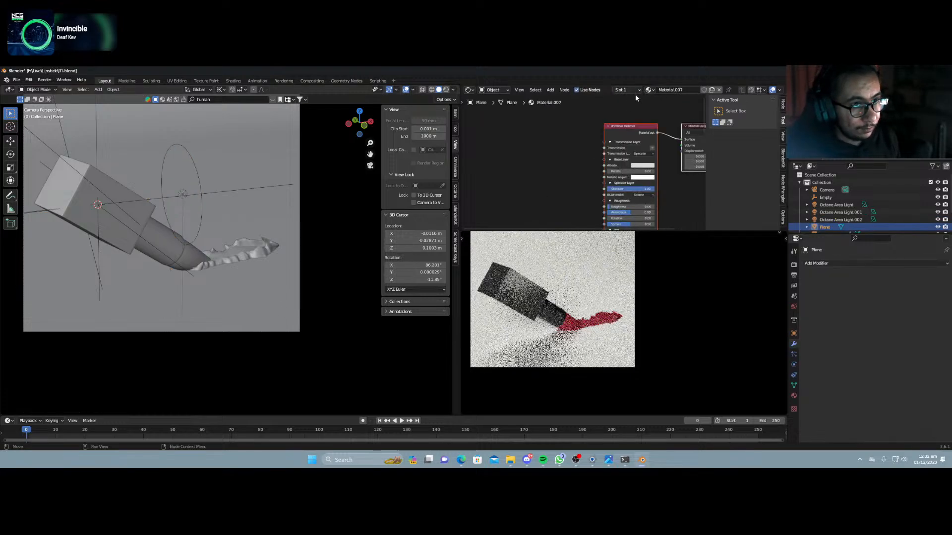
pyautogui.click(641, 165)
pyautogui.moveTo(675, 126); pyautogui.dragTo(676, 130)
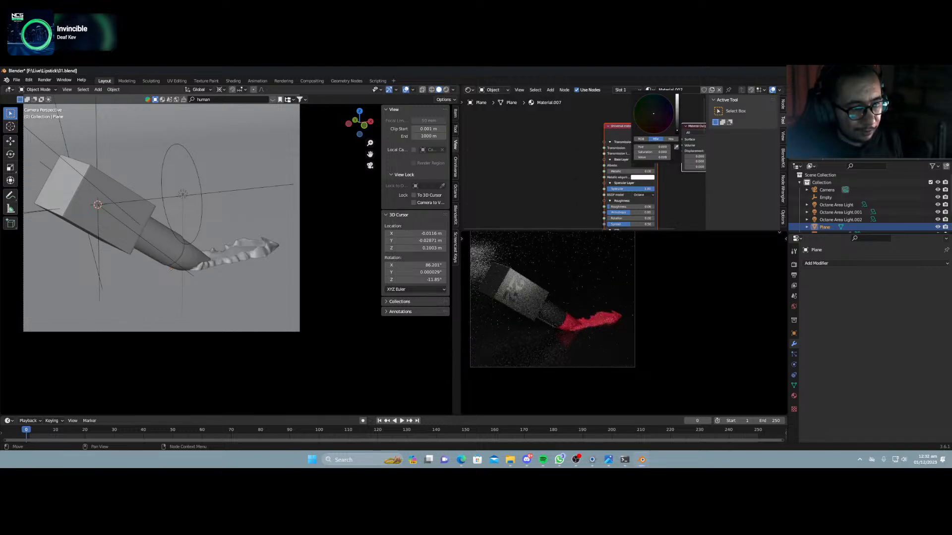
# Raise the roughness of the floor plane's material to nearly 0.5 and inspect the smear up close in the render.
pyautogui.scroll(1, 571, 147)
pyautogui.moveTo(586, 177); pyautogui.dragTo(548, 120, button='middle')
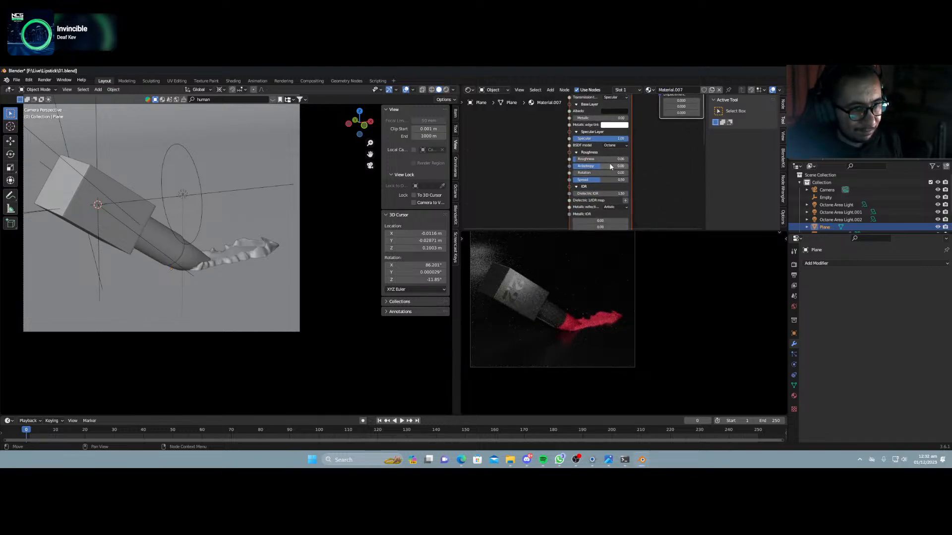
pyautogui.moveTo(585, 159); pyautogui.dragTo(608, 159)
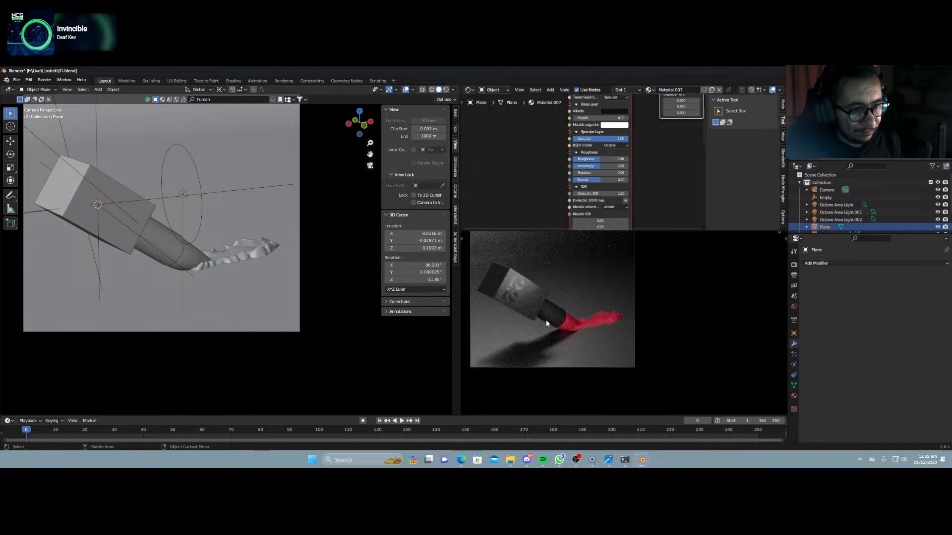
pyautogui.scroll(4, 583, 323)
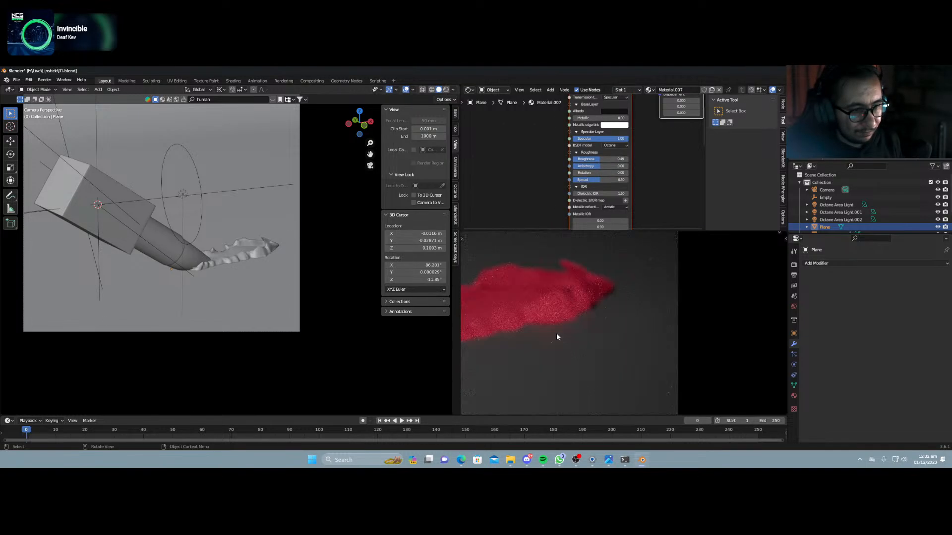
pyautogui.scroll(-4, 558, 331)
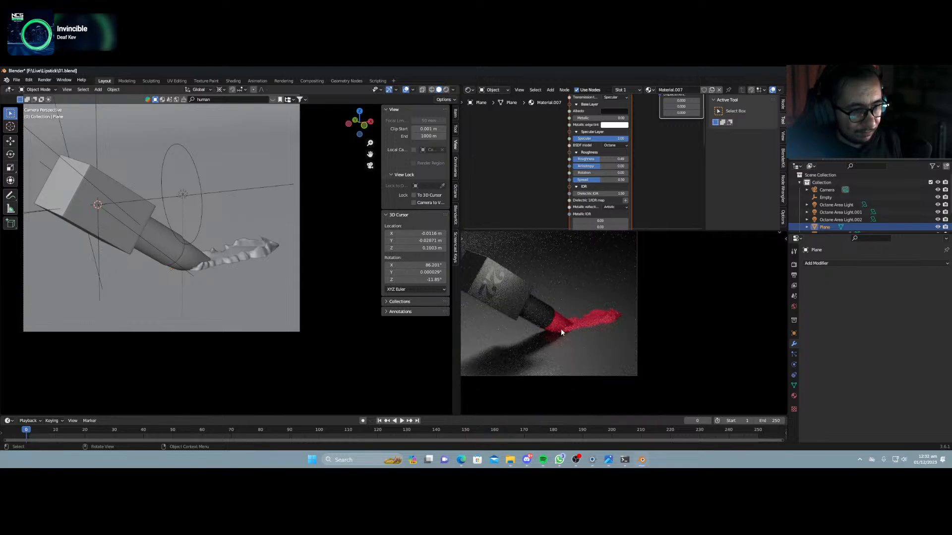
pyautogui.hotkey('shift', '`')
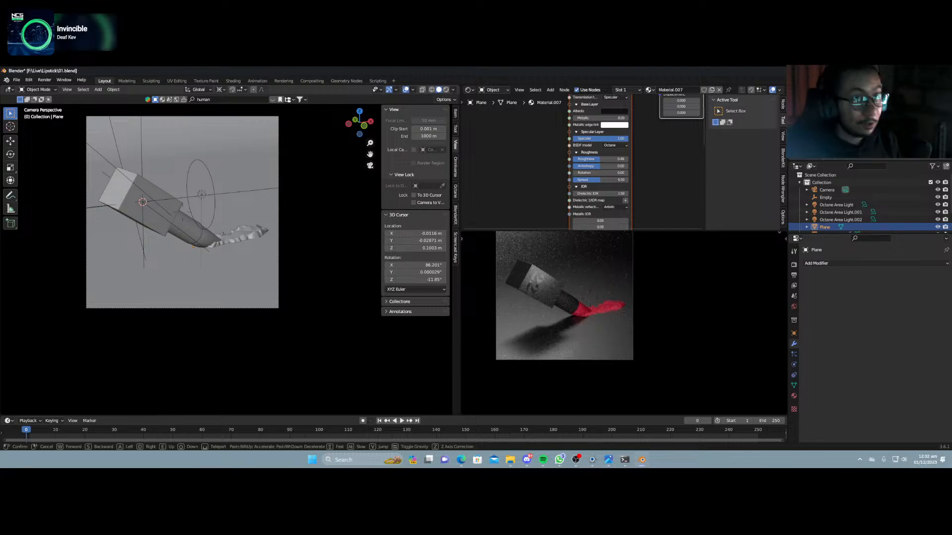
pyautogui.click(251, 231)
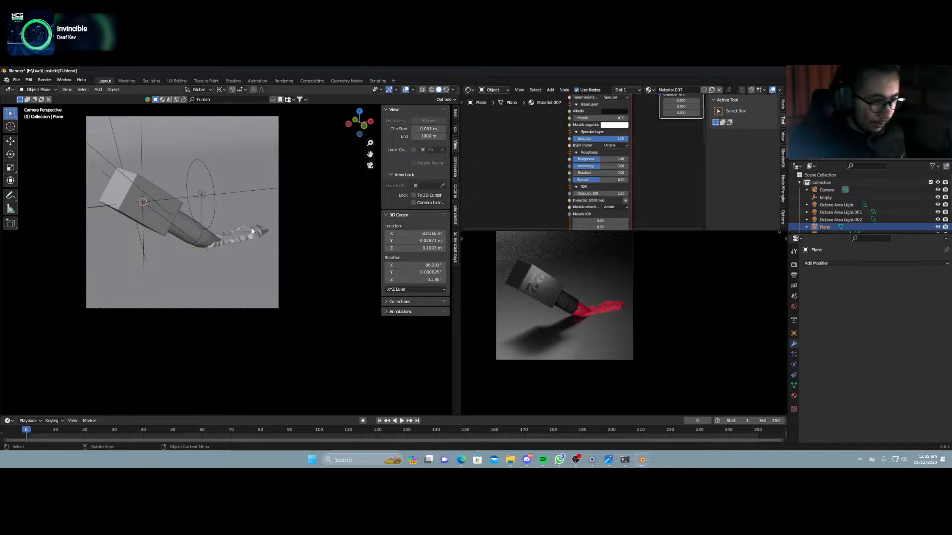
# Try low side and close-up camera angles around the lipstick bullet and its smear.
pyautogui.hotkey('shift', '`')
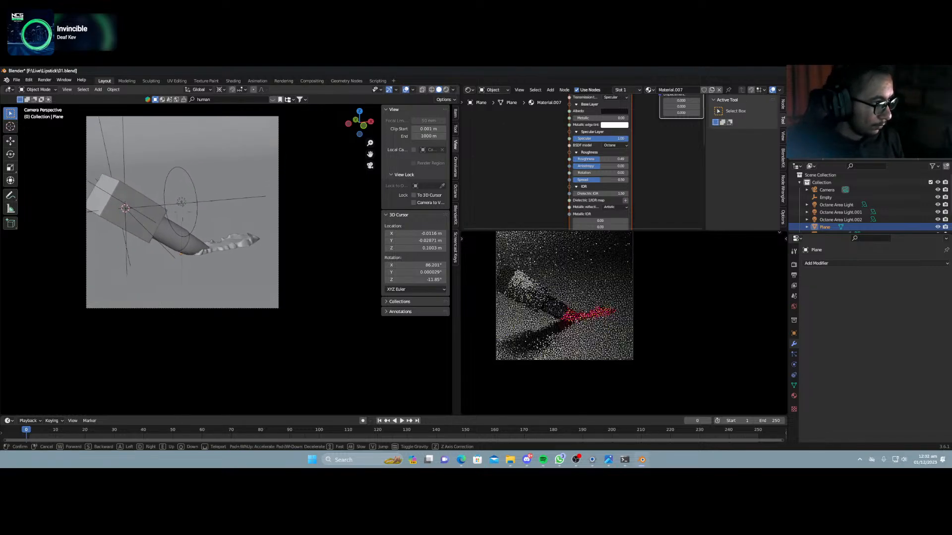
pyautogui.press('s')
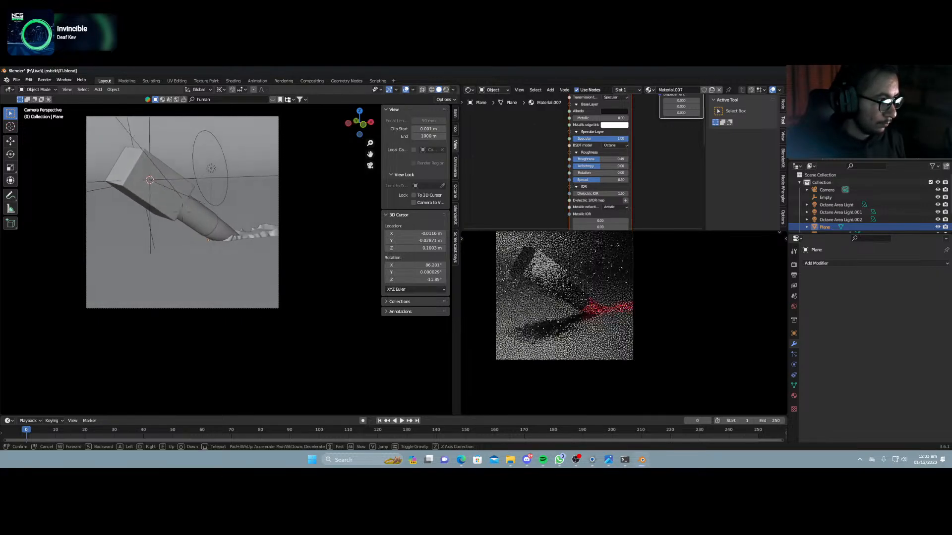
pyautogui.press('w')
pyautogui.press('w')
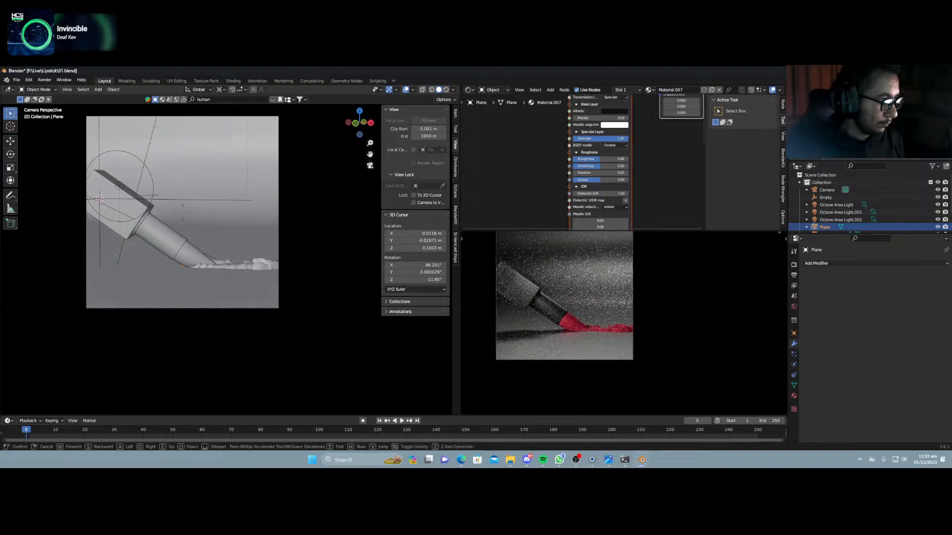
pyautogui.press('s')
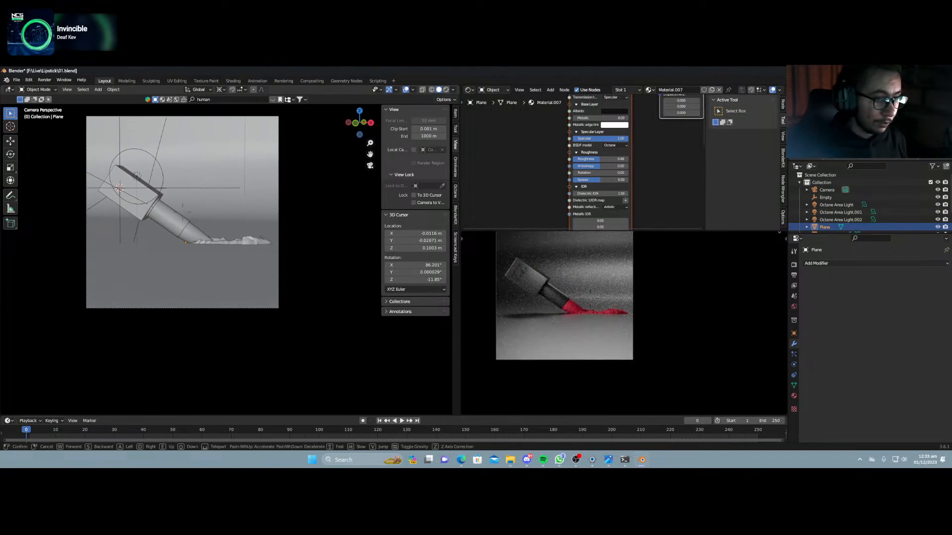
pyautogui.press('w')
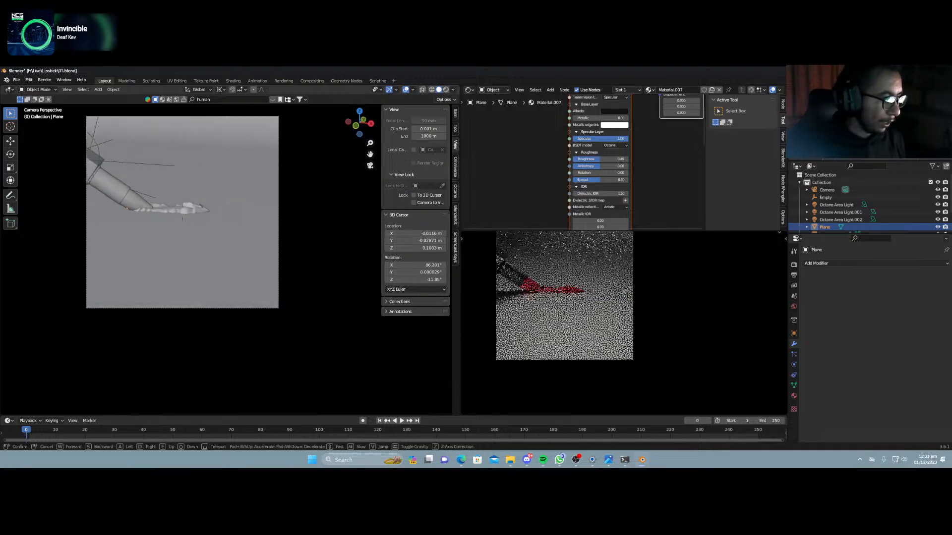
pyautogui.press('w')
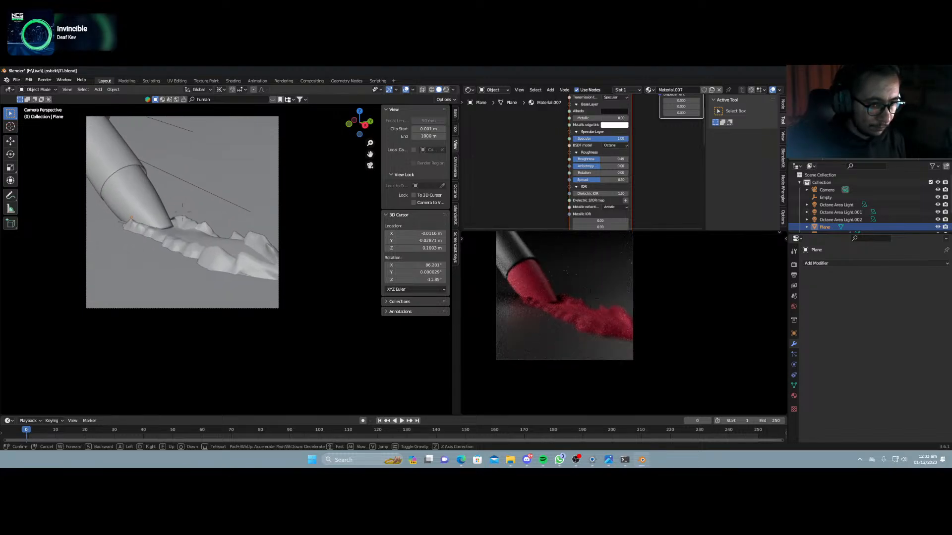
pyautogui.press('w')
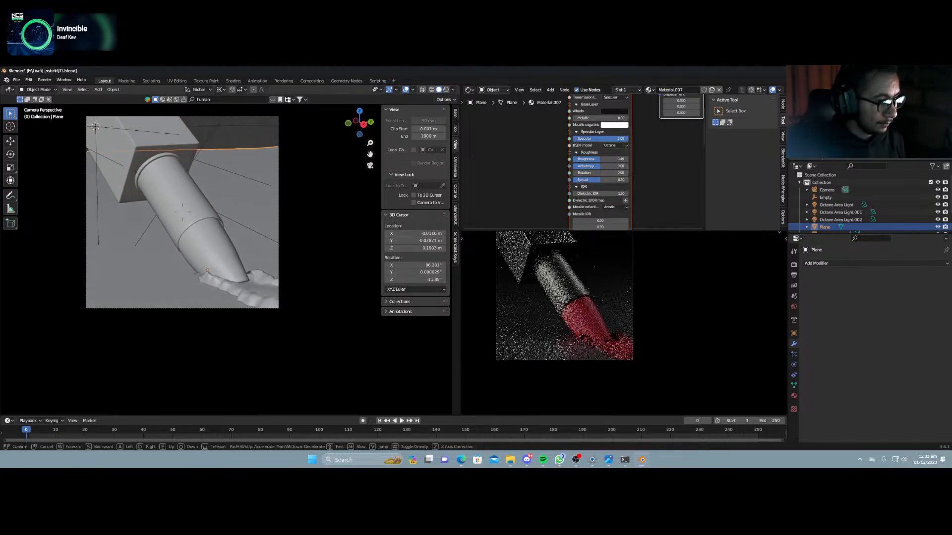
# Reframe the camera to a near floor-level side view that fits the whole lipstick and its smear.
pyautogui.press('s')
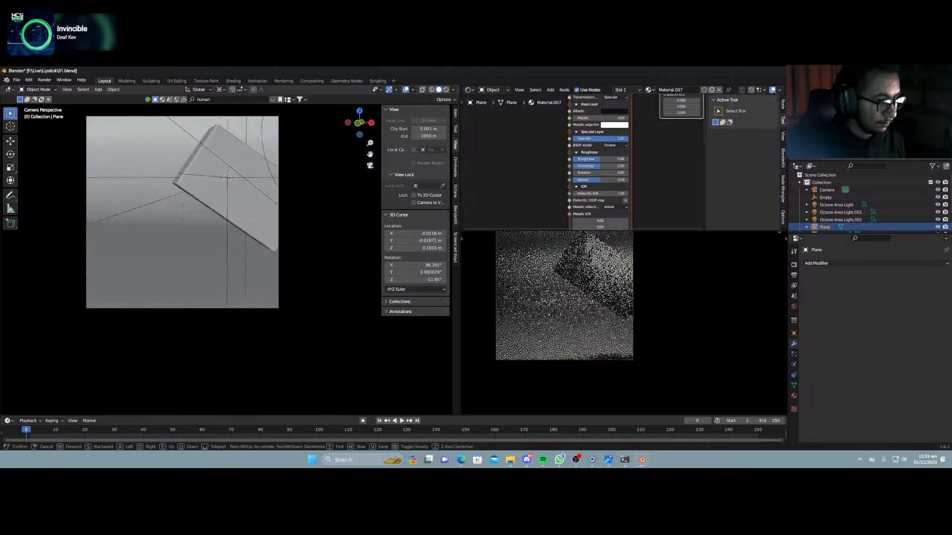
pyautogui.press('s')
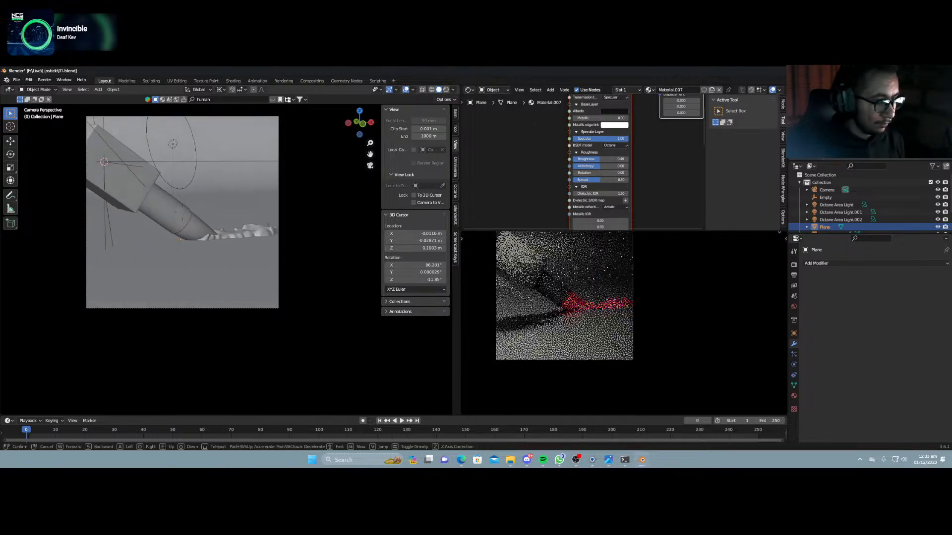
pyautogui.press('a')
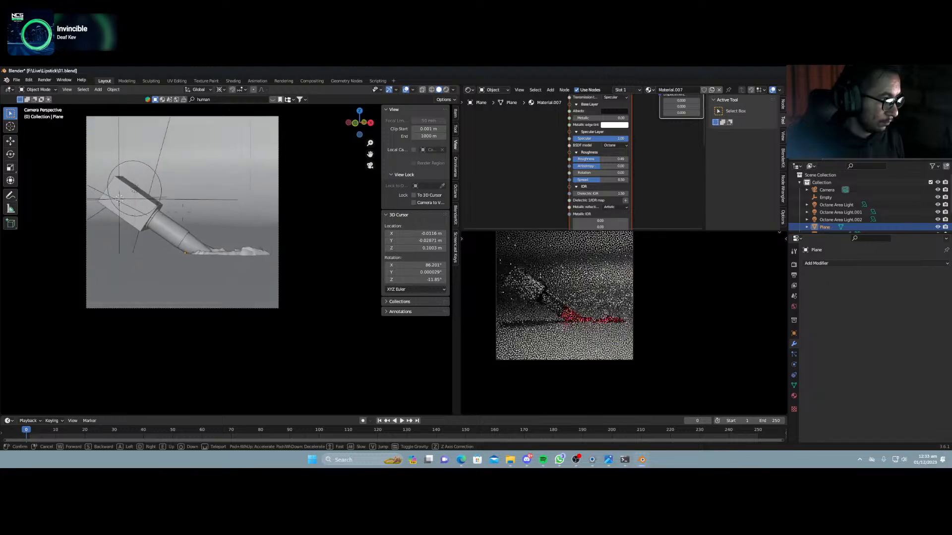
pyautogui.press('d')
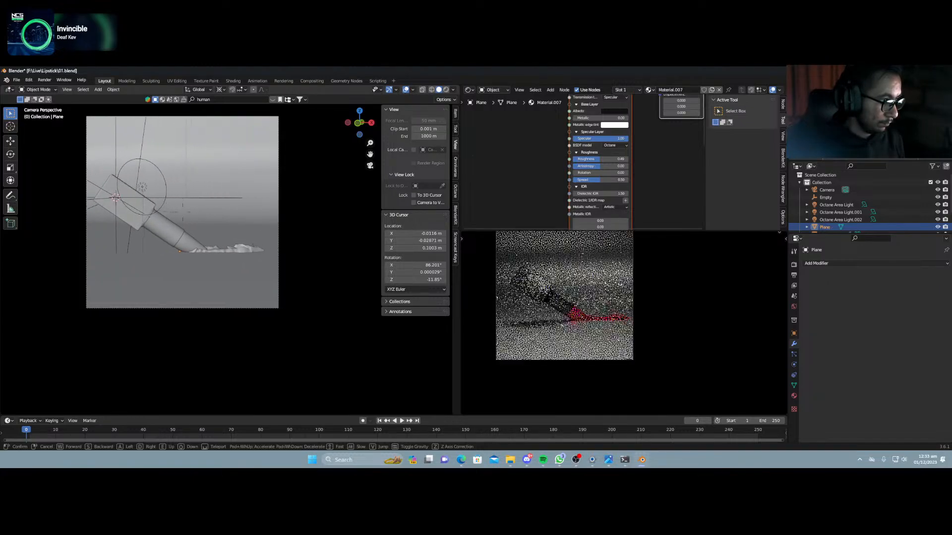
pyautogui.press('q')
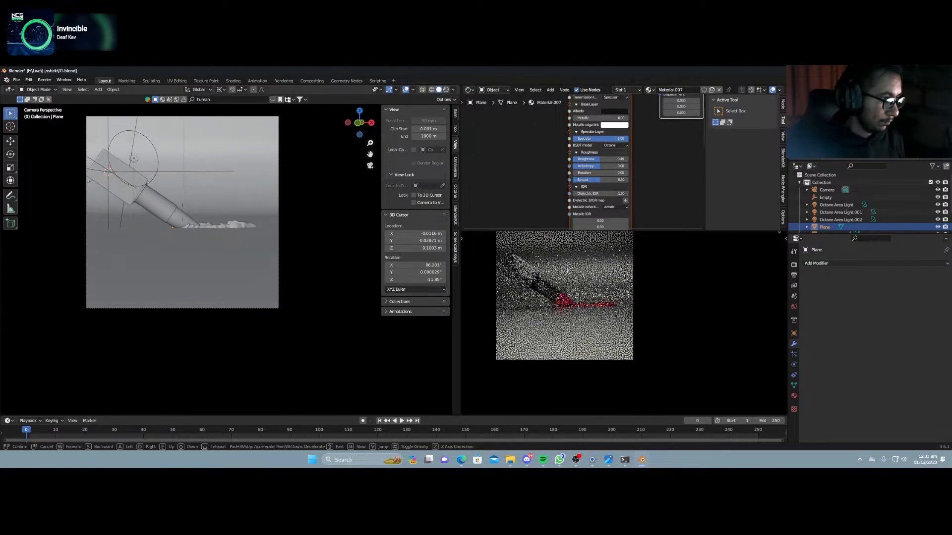
pyautogui.press('a')
pyautogui.press('s')
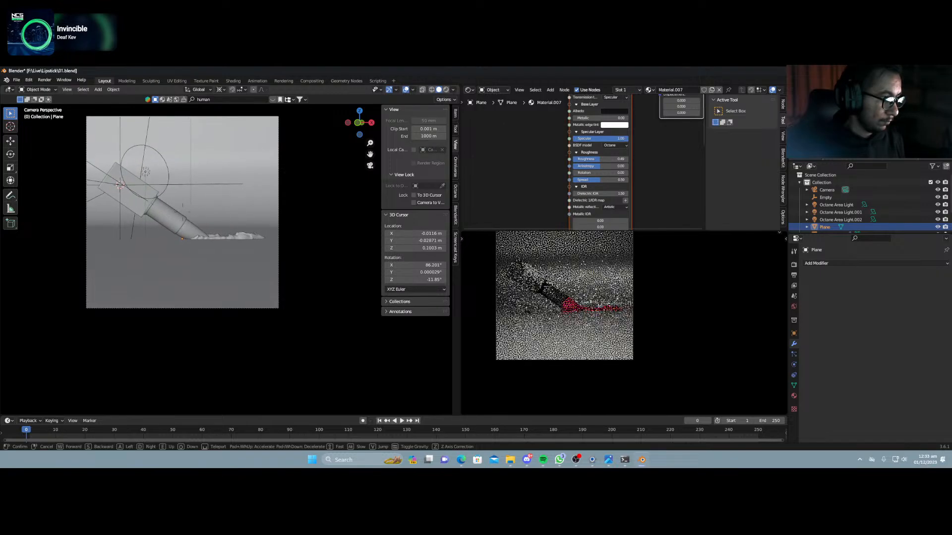
pyautogui.click(273, 266)
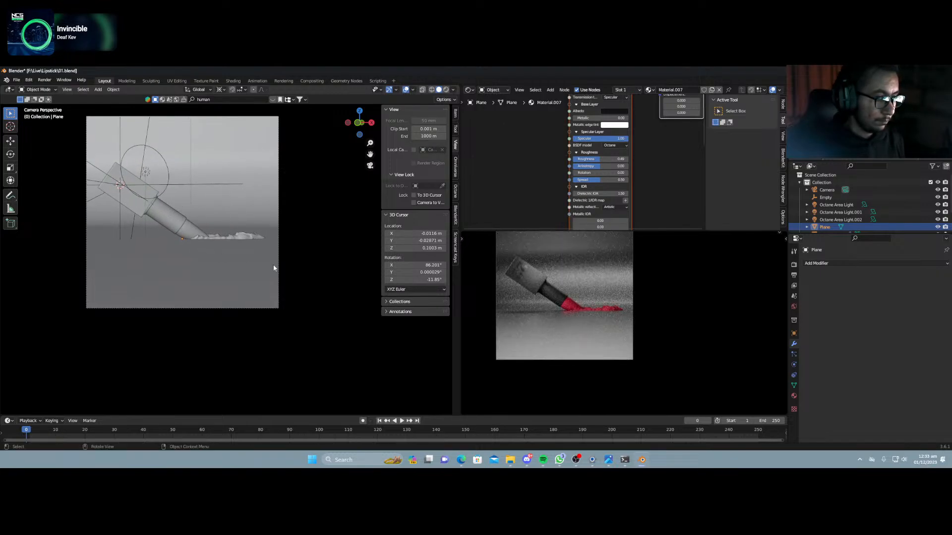
# Set the floor plane material's roughness to 1.00 and its specular to 0.03.
pyautogui.scroll(-2, 563, 313)
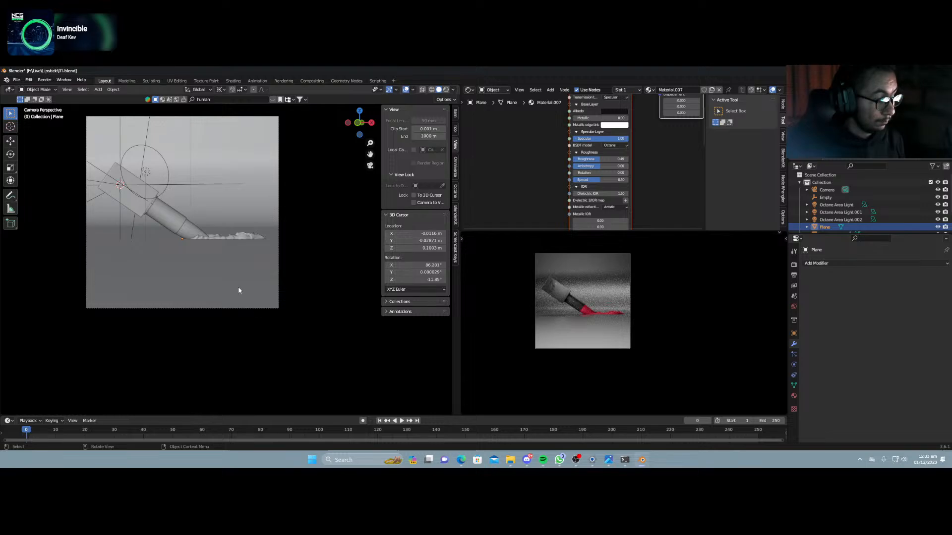
pyautogui.moveTo(605, 159); pyautogui.dragTo(572, 130)
pyautogui.scroll(2, 583, 160)
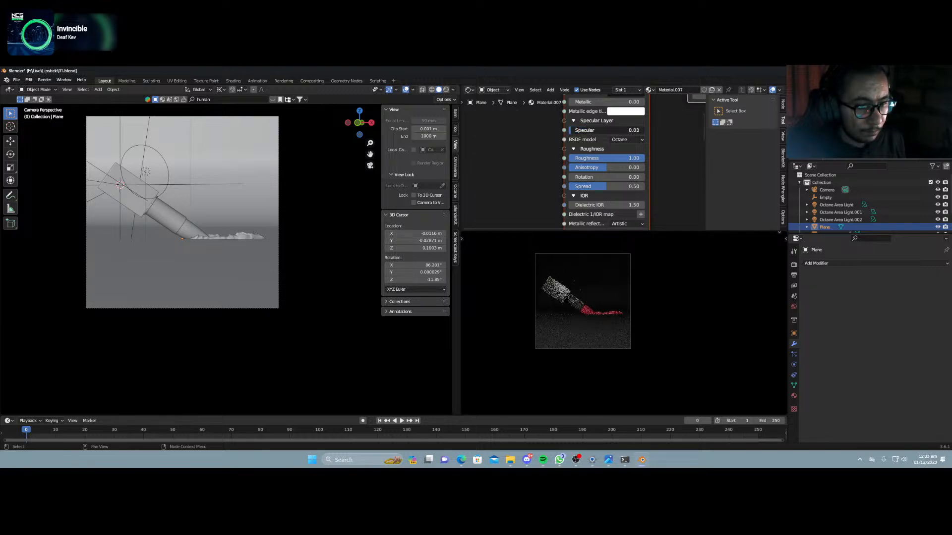
# Inspect the lipstick tip and smear against the darkened floor in the render, from close up and farther out.
pyautogui.scroll(4, 589, 341)
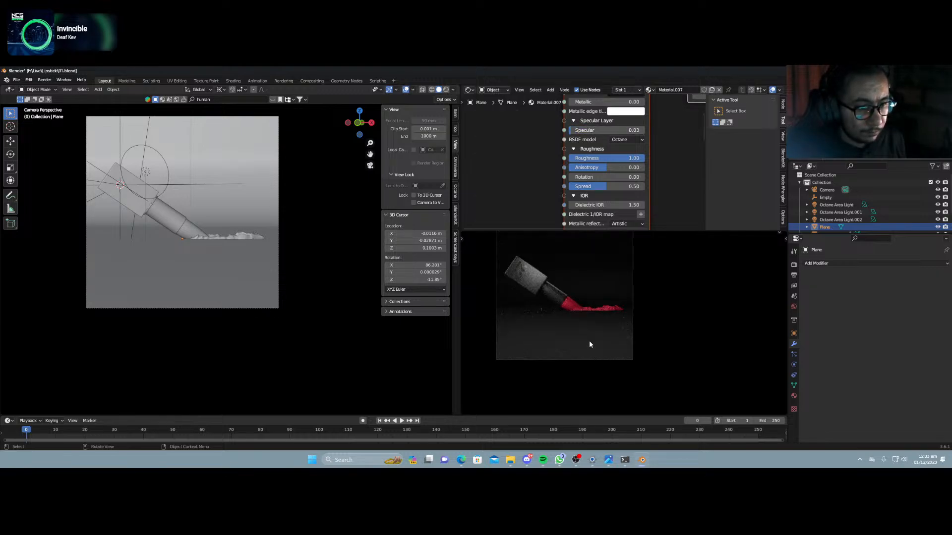
pyautogui.keyDown('shift'); pyautogui.moveTo(570, 308); pyautogui.dragTo(659, 346, button='middle'); pyautogui.keyUp('shift')
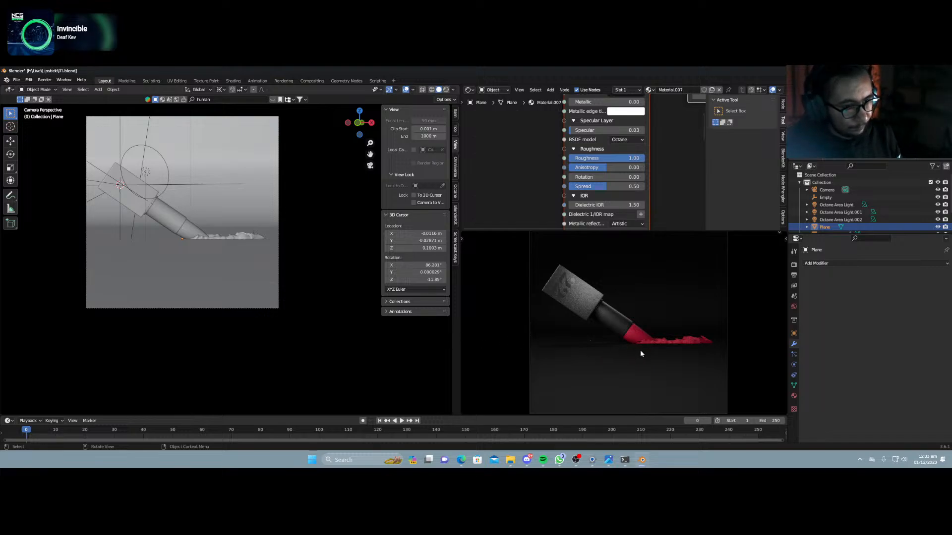
pyautogui.scroll(5, 653, 369)
pyautogui.scroll(-1, 655, 370)
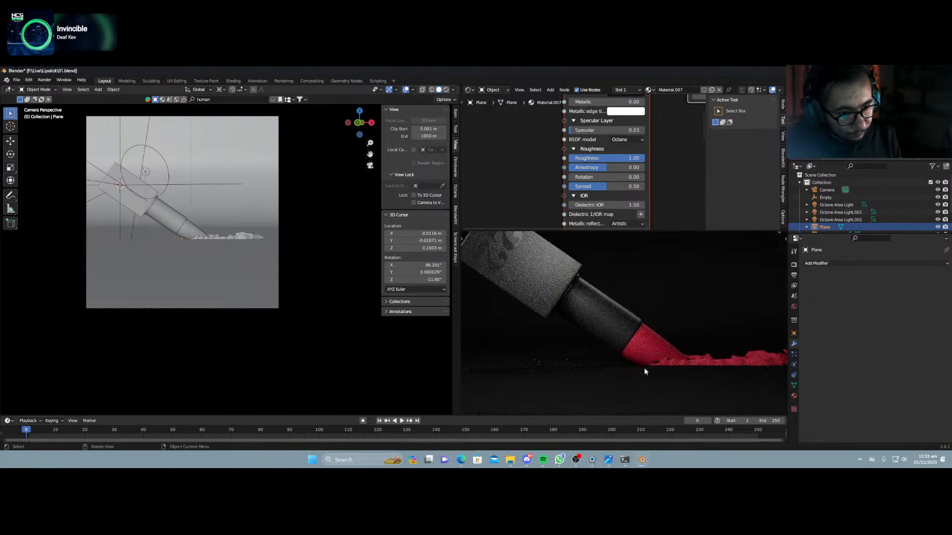
pyautogui.scroll(-4, 645, 363)
pyautogui.scroll(3, 650, 357)
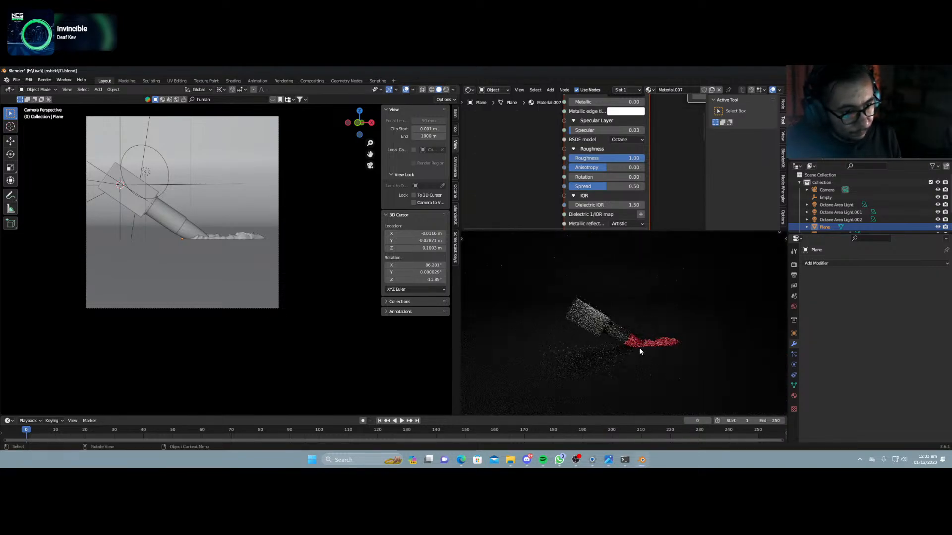
pyautogui.scroll(2, 644, 339)
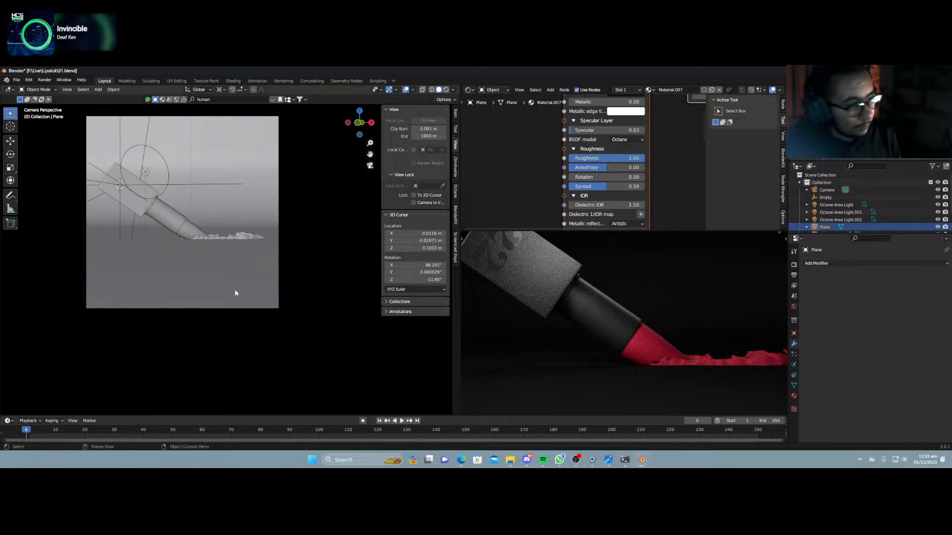
# Raise the camera slightly above floor level so it looks a little down on the smear.
pyautogui.hotkey('shift', '`')
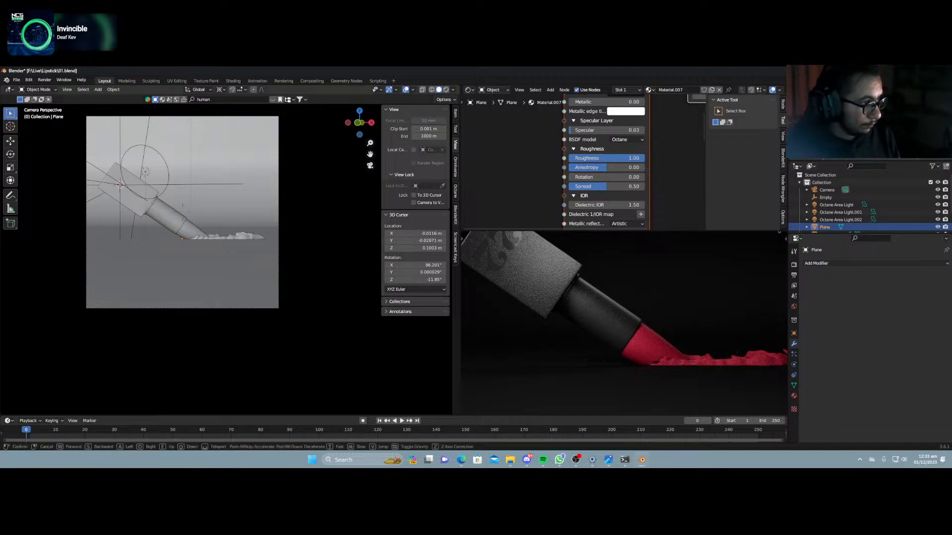
pyautogui.press('e')
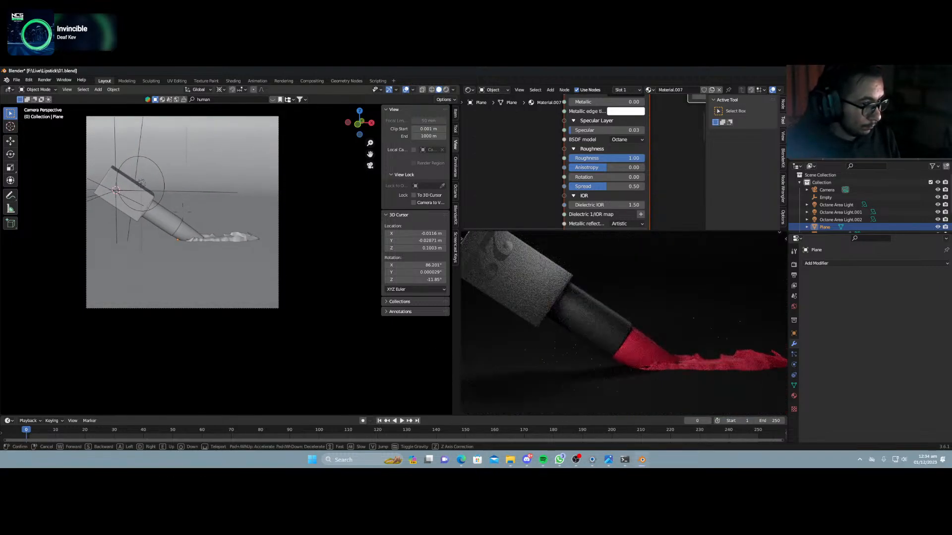
pyautogui.press('e')
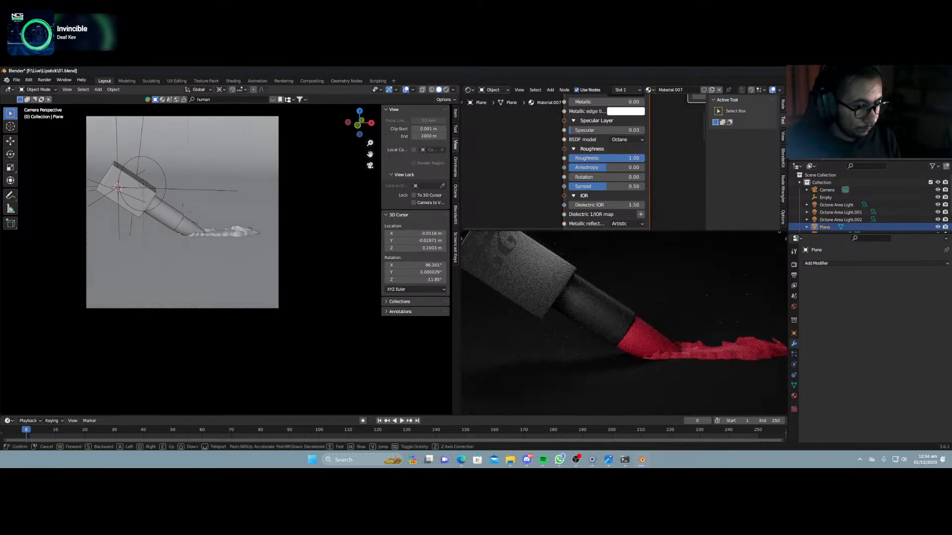
pyautogui.click(228, 256)
# Isolate the lipstick smear mesh in local view and open it for vertex editing.
pyautogui.click(237, 233)
pyautogui.scroll(6, 240, 258)
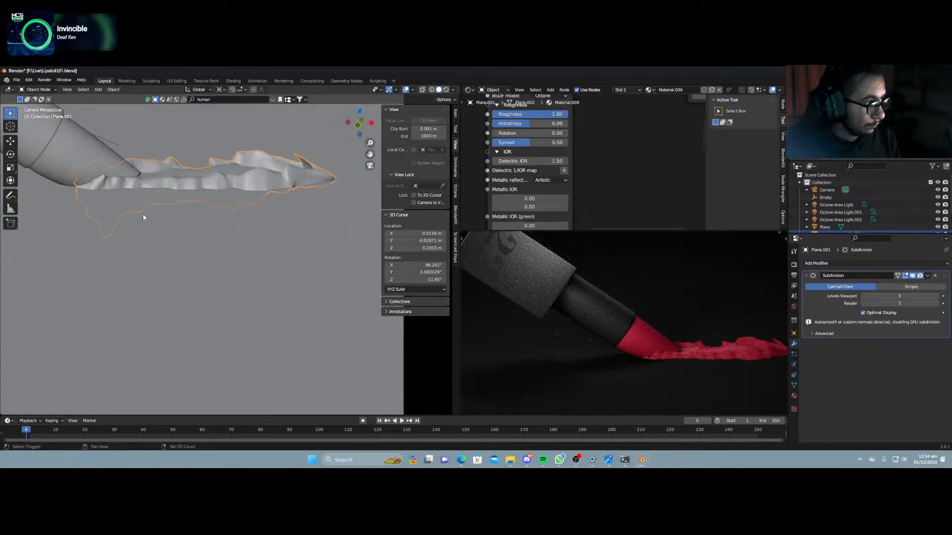
pyautogui.moveTo(143, 217)
pyautogui.mouseDown(button='middle')
pyautogui.moveTo(178, 254)
pyautogui.moveTo(129, 243)
pyautogui.mouseUp(button='middle')
pyautogui.scroll(-8, 129, 241)
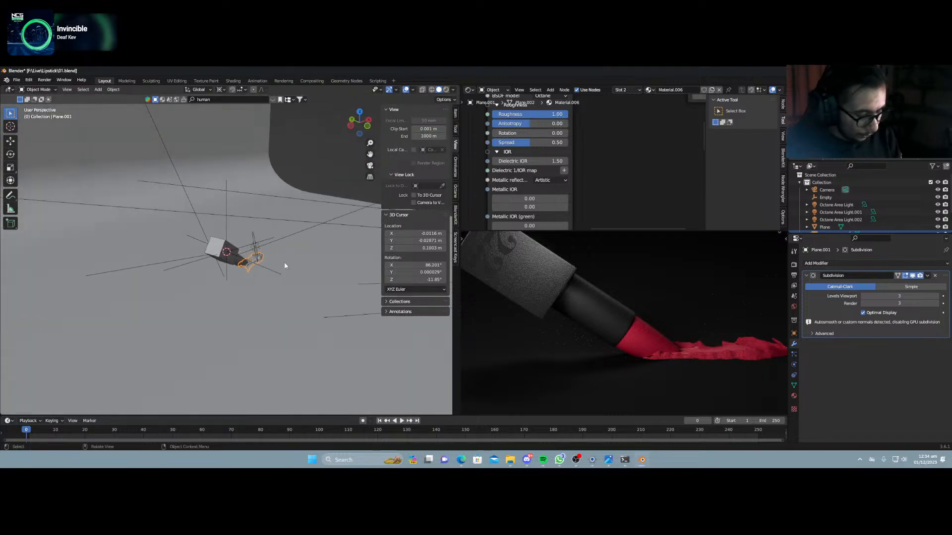
pyautogui.press('KP_Divide')
pyautogui.press('Tab')
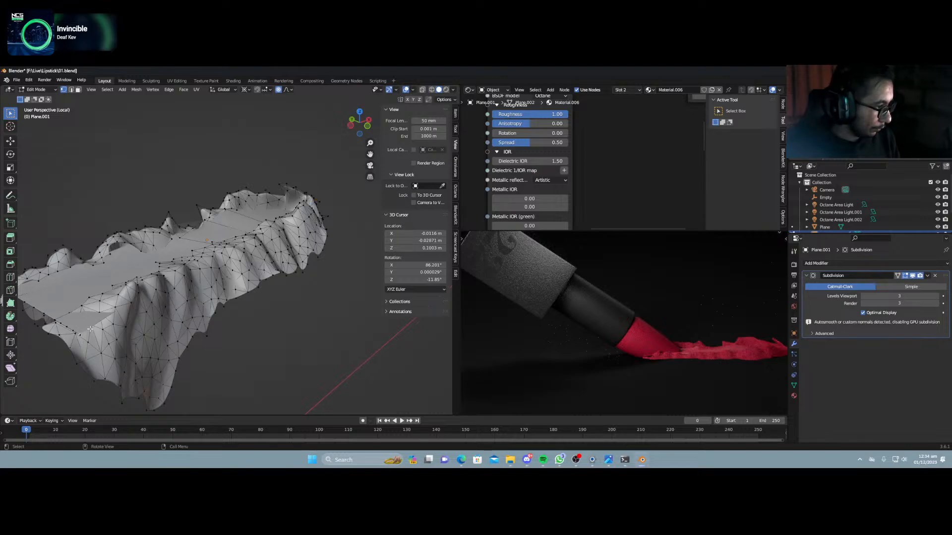
# Pull a vertex at the smear's near end down about 0.004 m with a proportional size of about 0.0012 m, and shift it along X.
pyautogui.click(89, 329)
pyautogui.press('g')
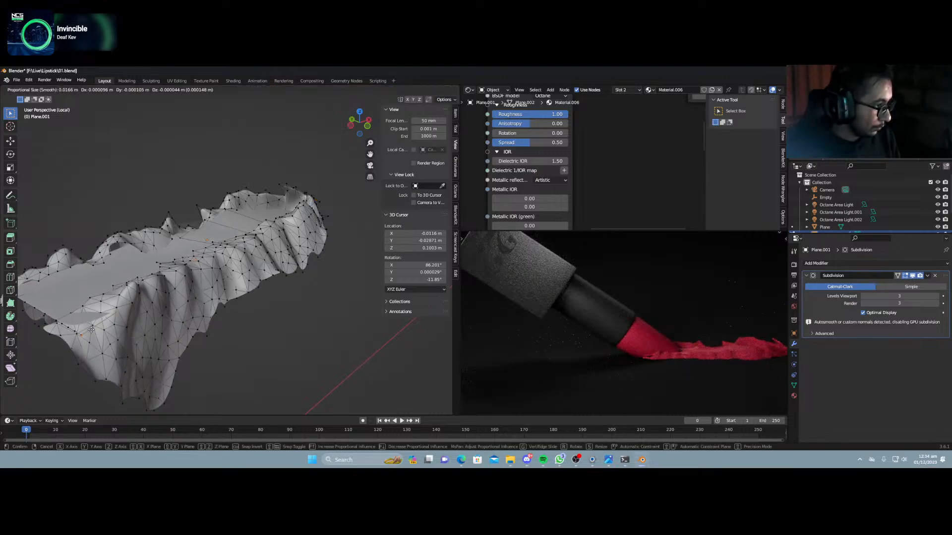
pyautogui.scroll(10, 89, 331)
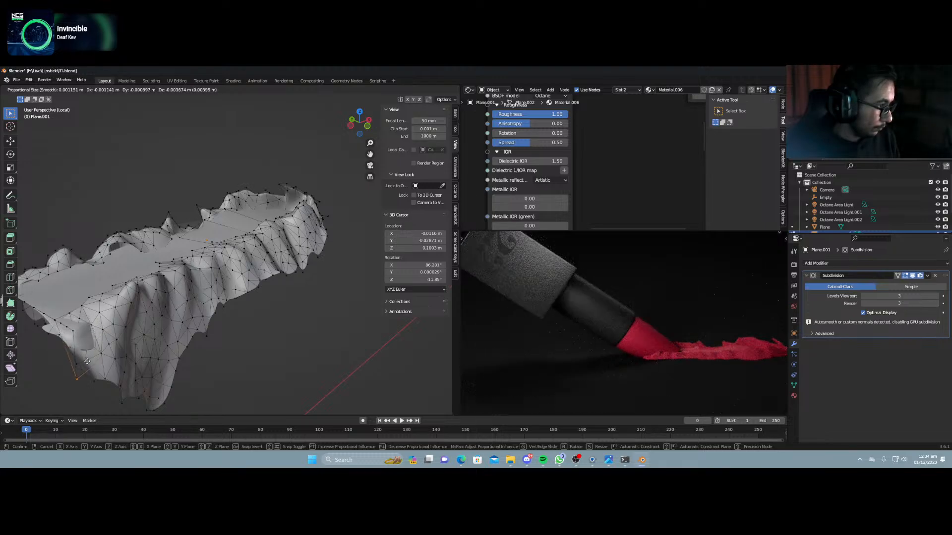
pyautogui.click(87, 357)
pyautogui.moveTo(86, 357); pyautogui.dragTo(111, 337, button='middle')
pyautogui.press('g')
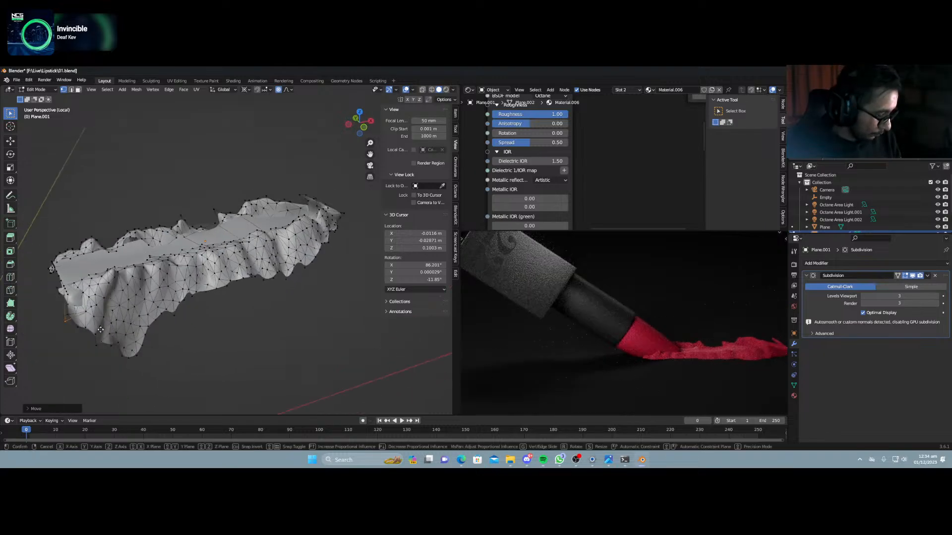
pyautogui.press('x')
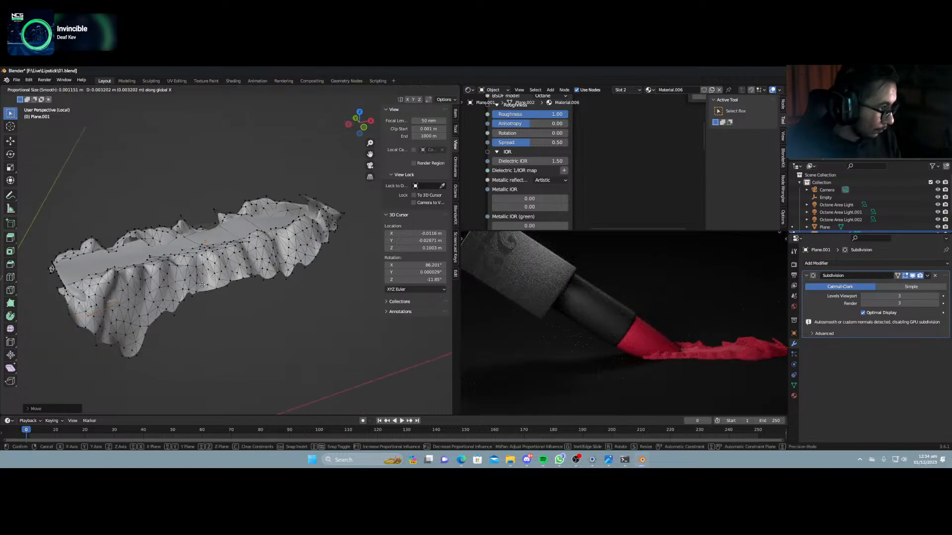
pyautogui.click(218, 280)
# Move the selected smear vertex about 0.0027 m along Y, scale the selection to about 1.03 and leave mesh editing.
pyautogui.moveTo(219, 280); pyautogui.dragTo(270, 325, button='middle')
pyautogui.press('g')
pyautogui.press('y')
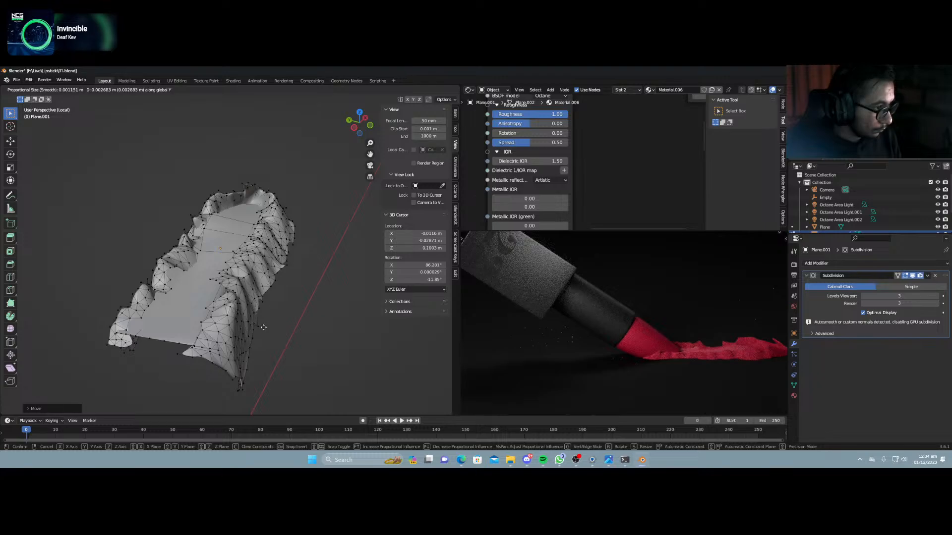
pyautogui.click(265, 327)
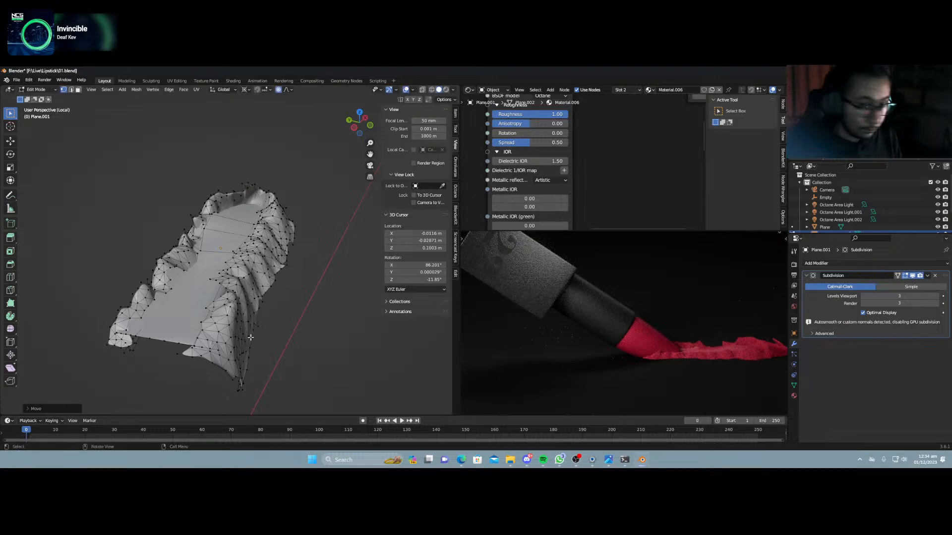
pyautogui.press('s')
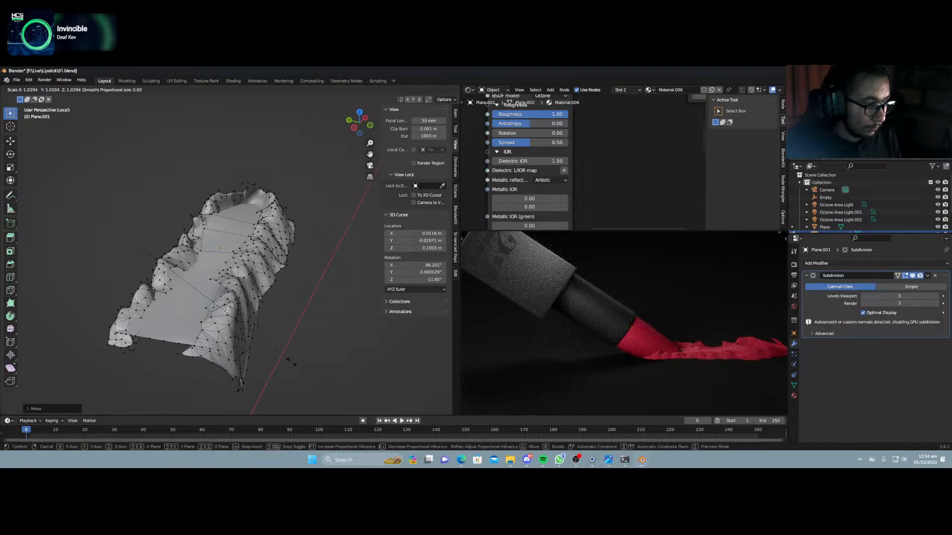
pyautogui.click(290, 361)
pyautogui.press('Tab')
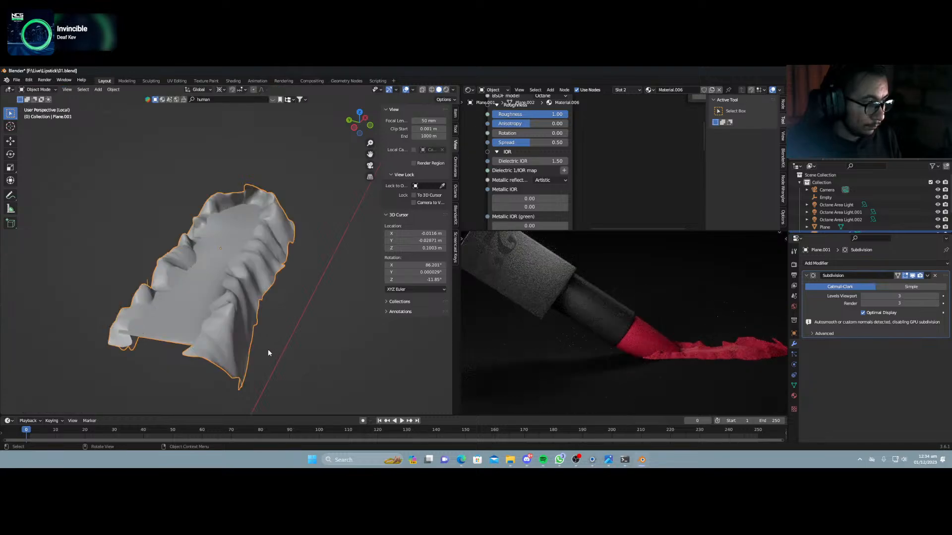
# Open the smear mesh for vertex editing and set the transform pivot point to 3D Cursor.
pyautogui.moveTo(268, 353); pyautogui.dragTo(239, 353, button='middle')
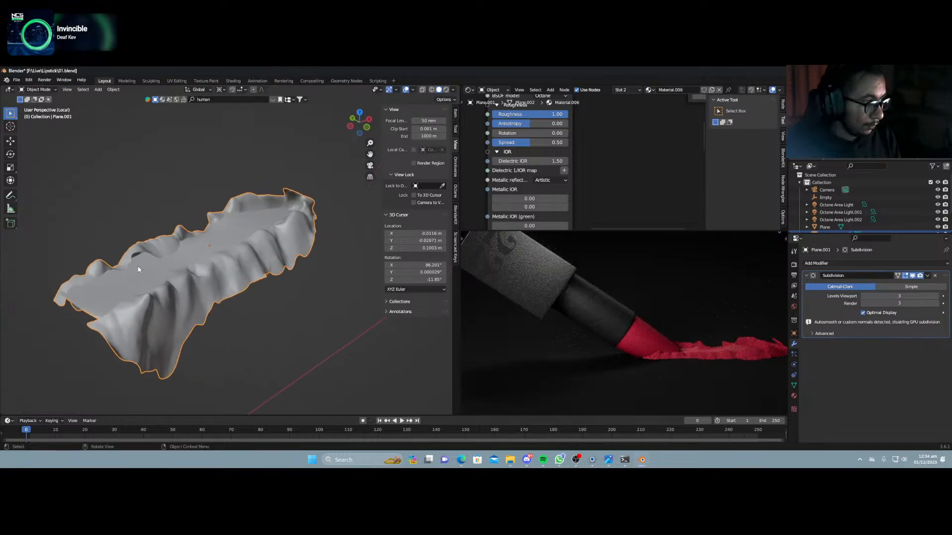
pyautogui.scroll(2, 142, 268)
pyautogui.press('Tab')
pyautogui.scroll(3, 158, 258)
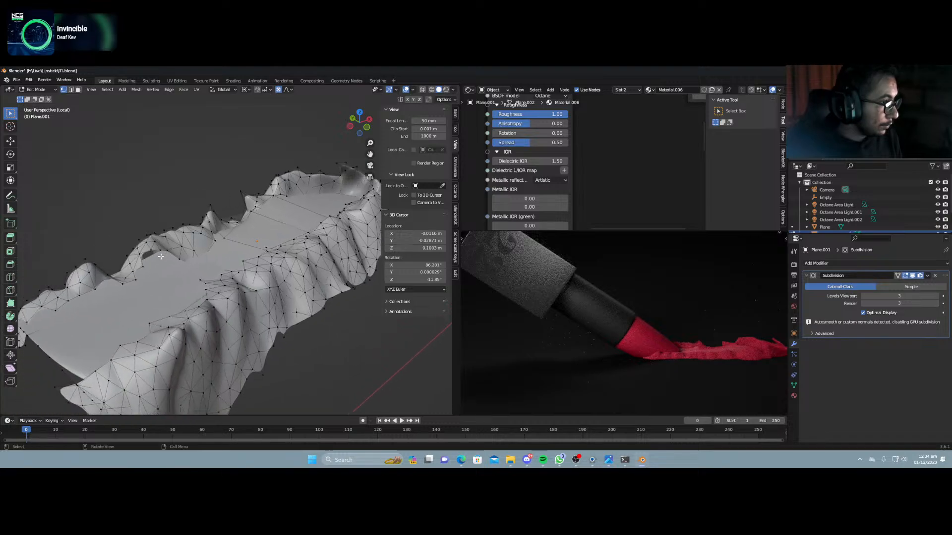
pyautogui.click(222, 90)
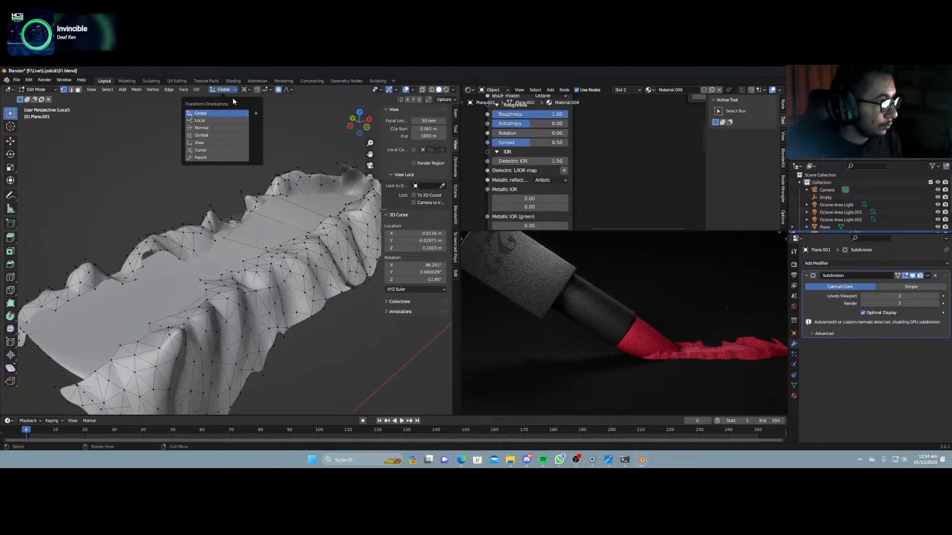
pyautogui.click(246, 89)
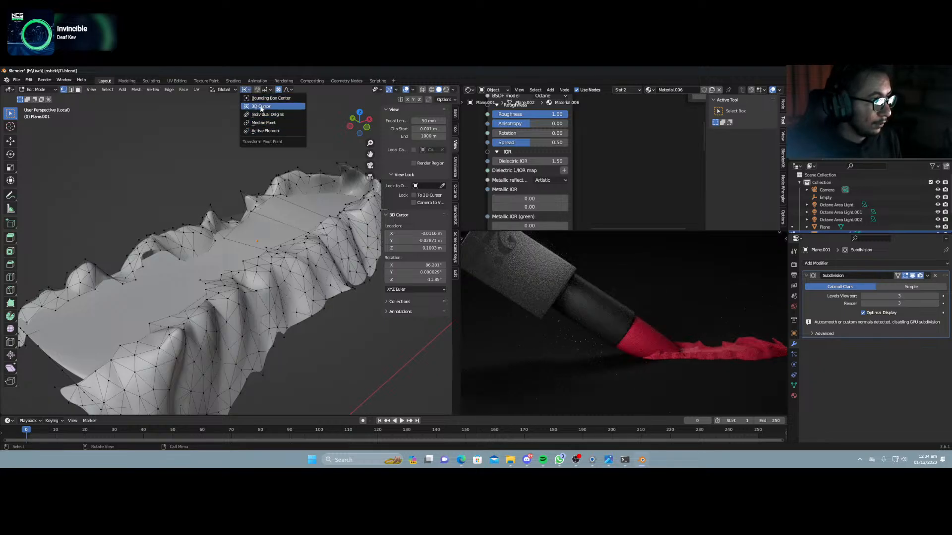
pyautogui.click(262, 106)
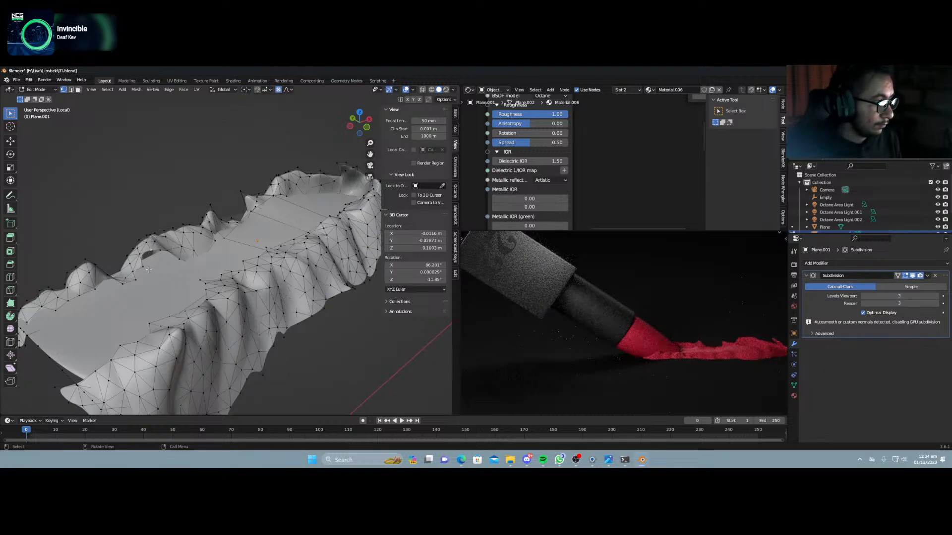
# Pull the inner vertices of the large fold on the smear's far rim down into the flat surface, the last one about 0.0019 m.
pyautogui.scroll(3, 148, 269)
pyautogui.press('g')
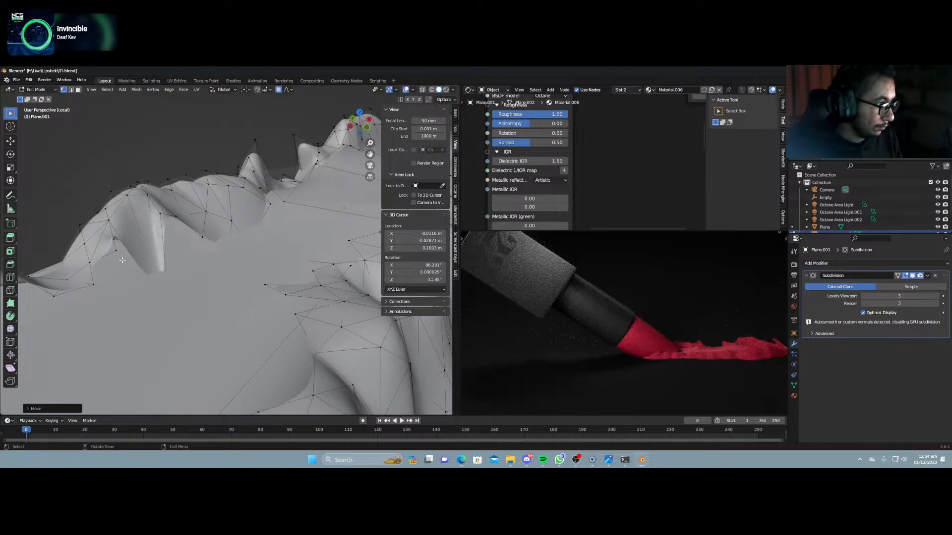
pyautogui.click(144, 314)
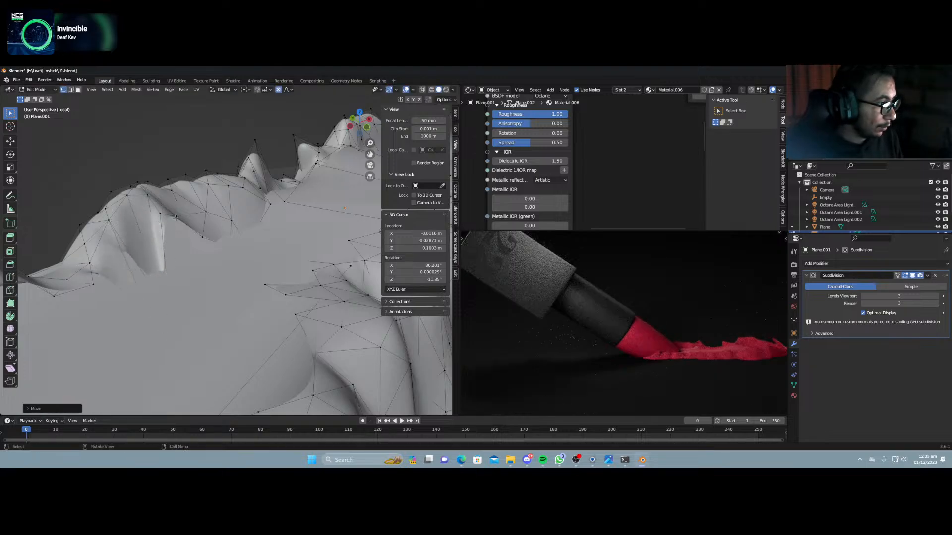
pyautogui.press('g')
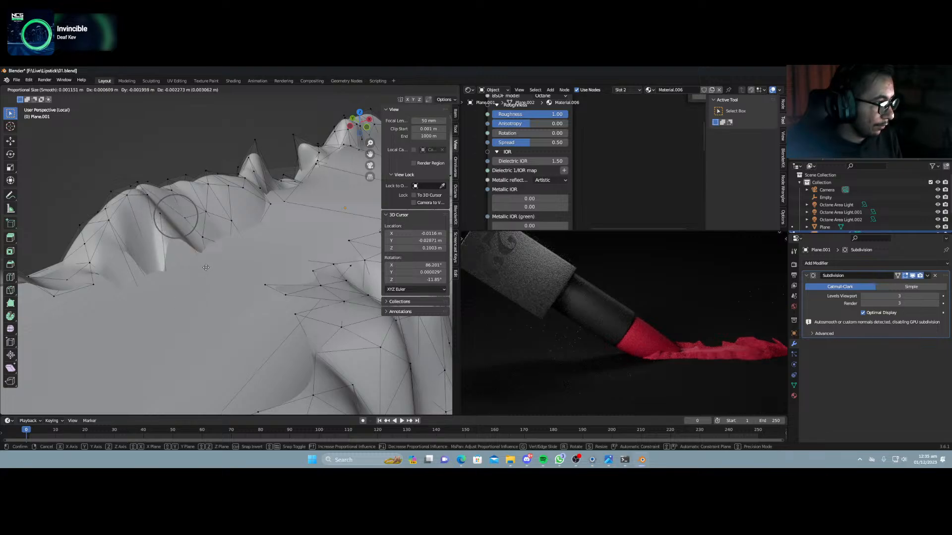
pyautogui.click(200, 269)
pyautogui.press('g')
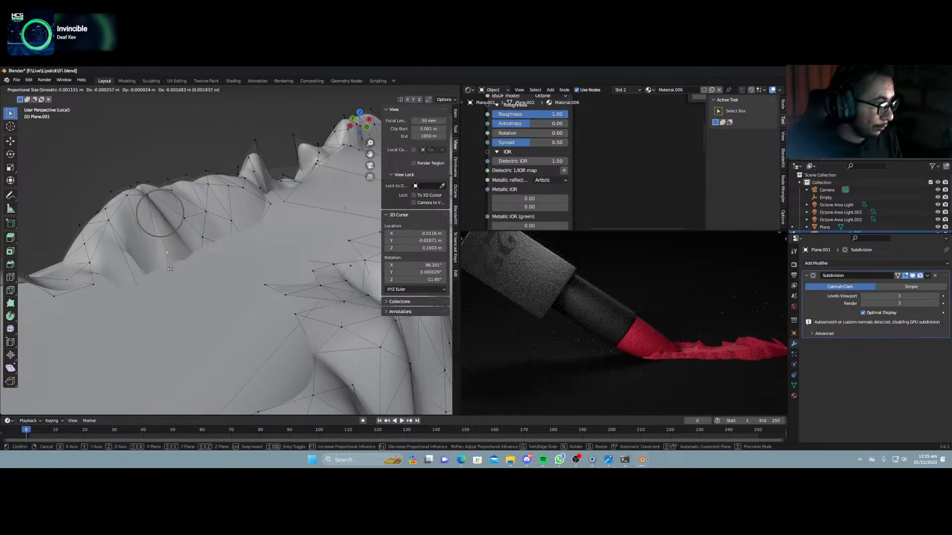
pyautogui.click(171, 270)
# Move the lower vertices beside the large fold and under the neighbouring rounded hump down to the smear's flat surface.
pyautogui.click(100, 281)
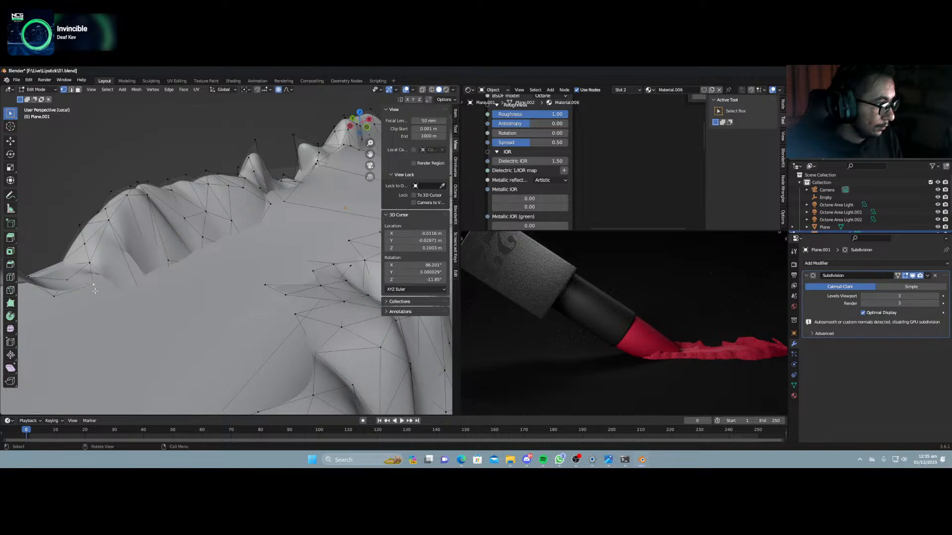
pyautogui.press('g')
pyautogui.click(105, 342)
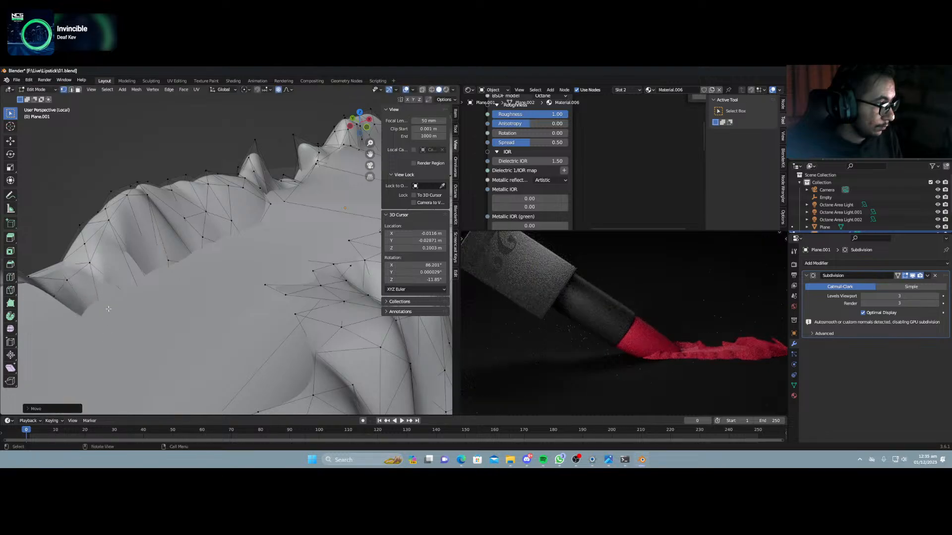
pyautogui.moveTo(102, 322); pyautogui.dragTo(112, 278, button='middle')
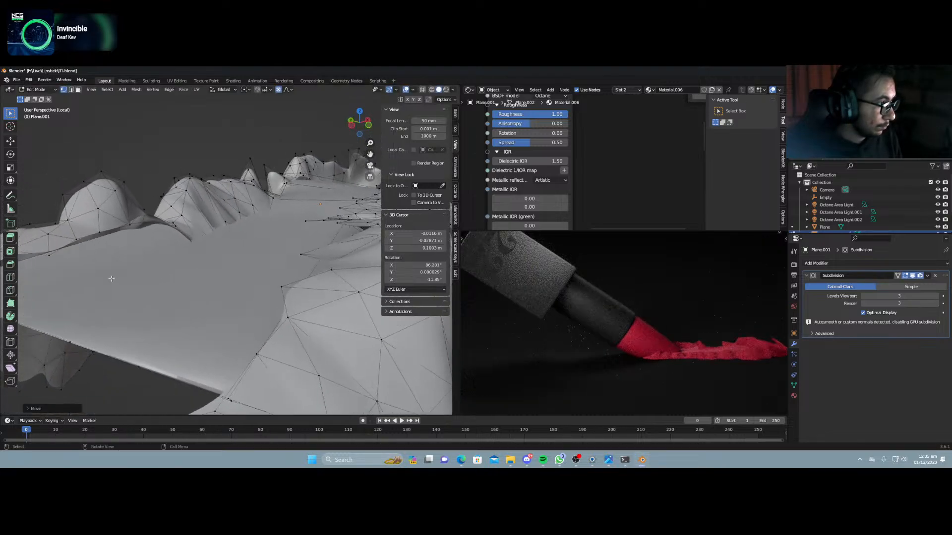
pyautogui.click(131, 225)
pyautogui.press('g')
pyautogui.click(135, 268)
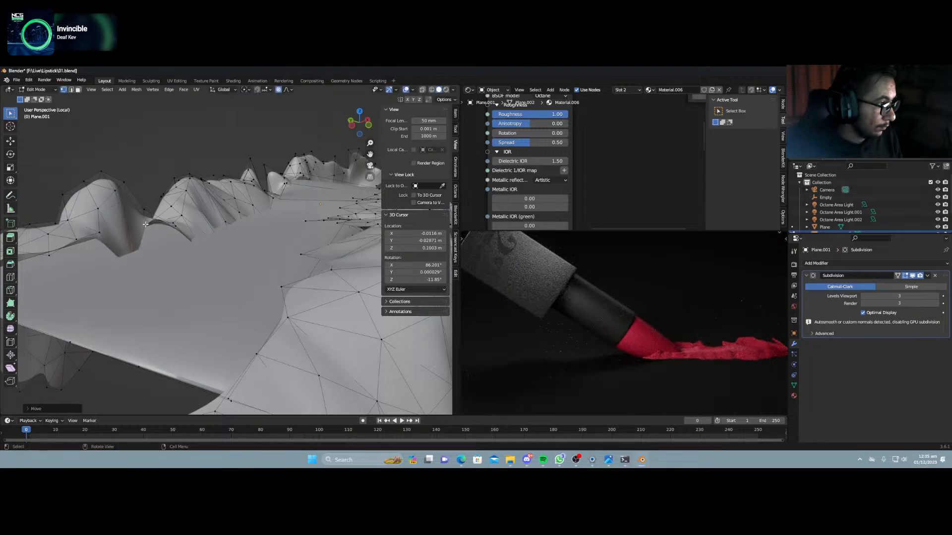
# Reshape the small fold between the two rim humps by moving its vertices onto the flat surface and adjusting its crest.
pyautogui.press('g')
pyautogui.click(175, 225)
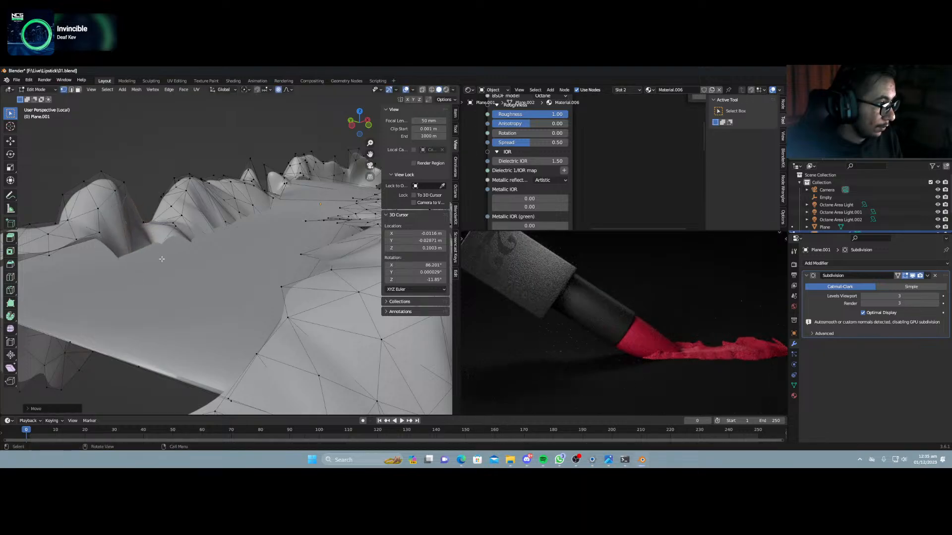
pyautogui.press('g')
pyautogui.click(175, 246)
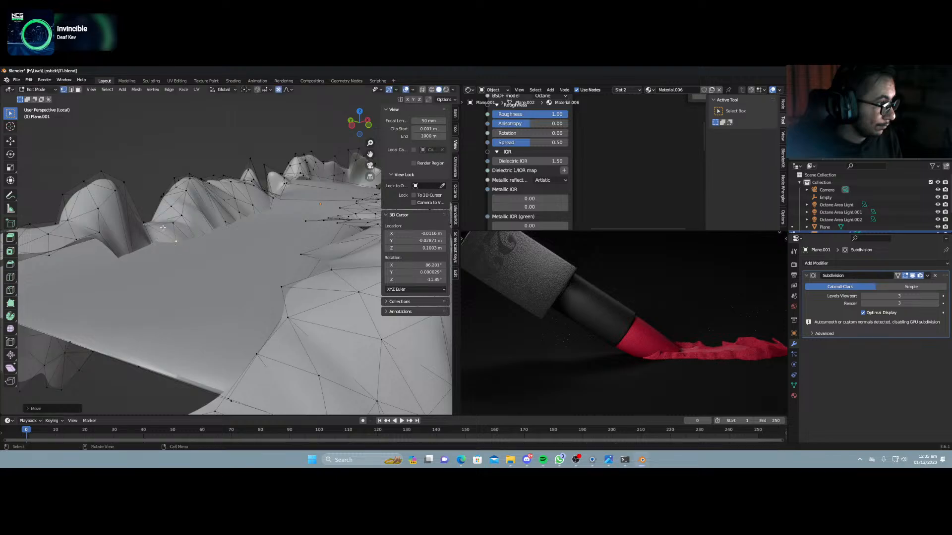
pyautogui.moveTo(175, 246); pyautogui.dragTo(158, 253, button='middle')
pyautogui.click(177, 312)
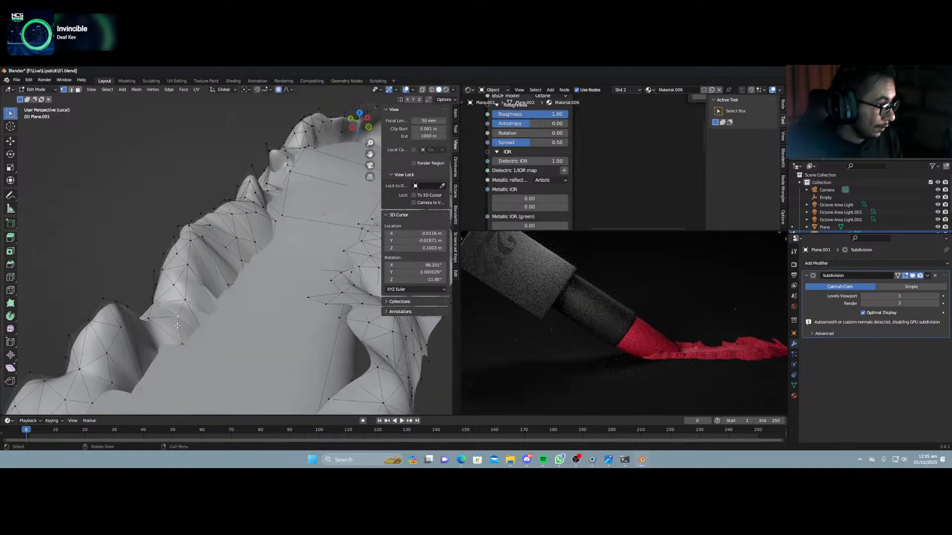
pyautogui.press('g')
pyautogui.click(168, 290)
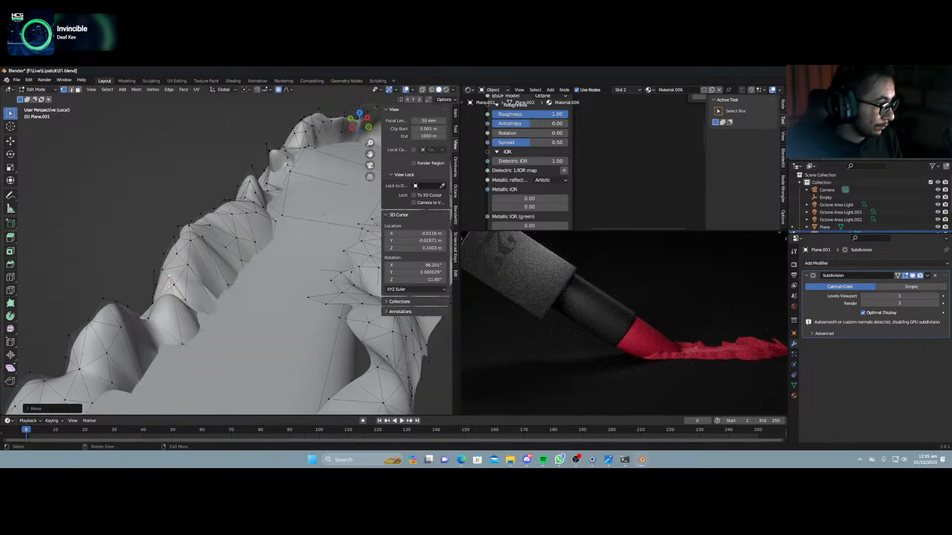
# Pull the inner edge vertices of the rim humps at the smear's near end down, using a proportional size of about 0.00115 m.
pyautogui.moveTo(169, 290); pyautogui.dragTo(115, 240, button='middle')
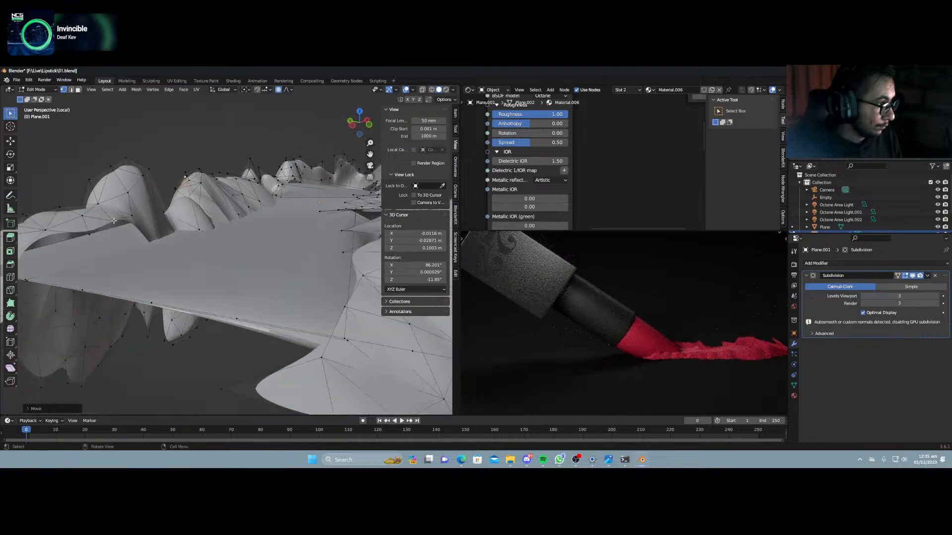
pyautogui.press('g')
pyautogui.click(128, 226)
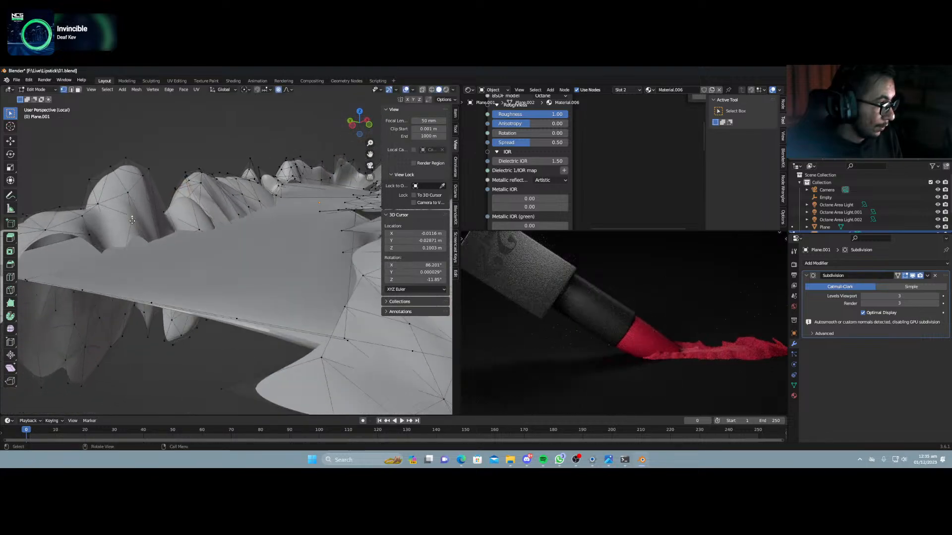
pyautogui.press('g')
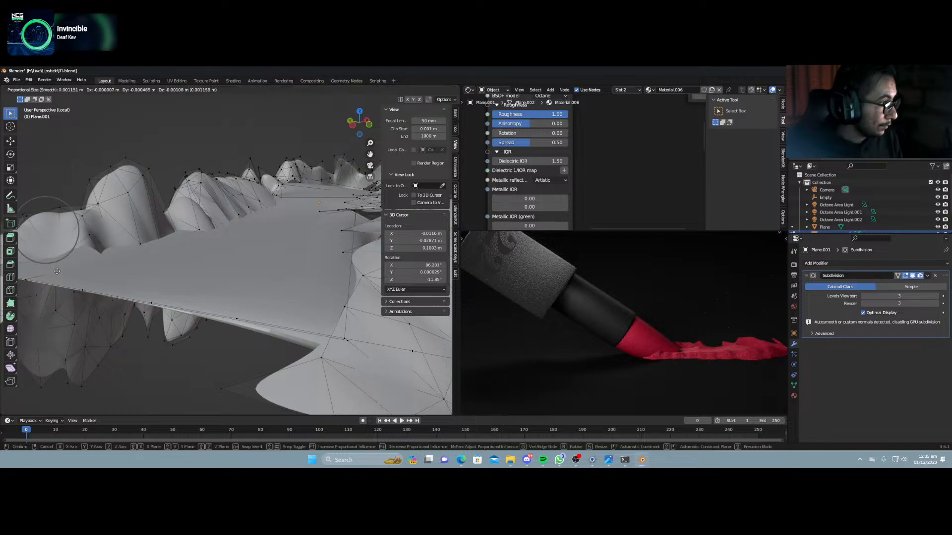
# Finish moving the vertices at the end of the lipstick smear mesh with smooth proportional editing and leave Edit Mode.
pyautogui.click(93, 253)
pyautogui.scroll(-2, 184, 258)
pyautogui.press('Tab')
pyautogui.scroll(-1, 206, 263)
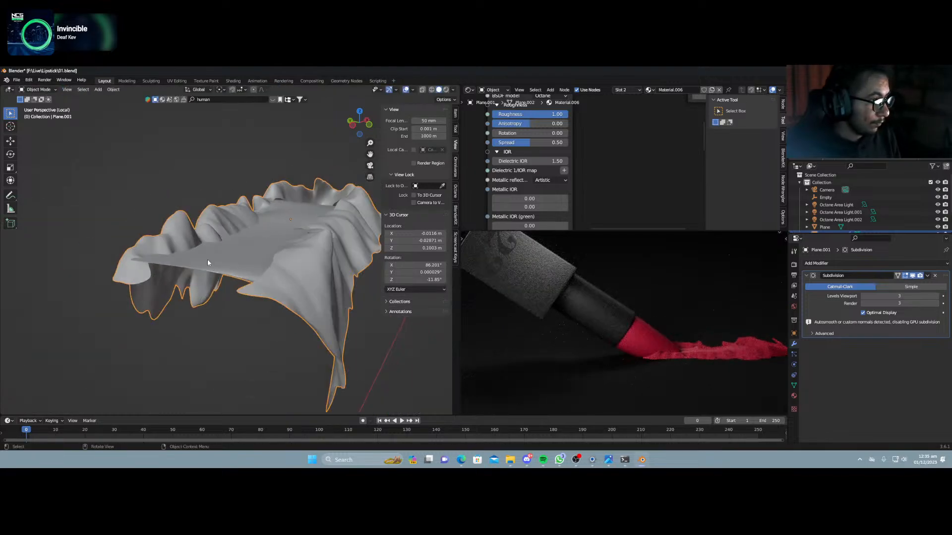
pyautogui.moveTo(266, 217); pyautogui.dragTo(248, 229, button='middle')
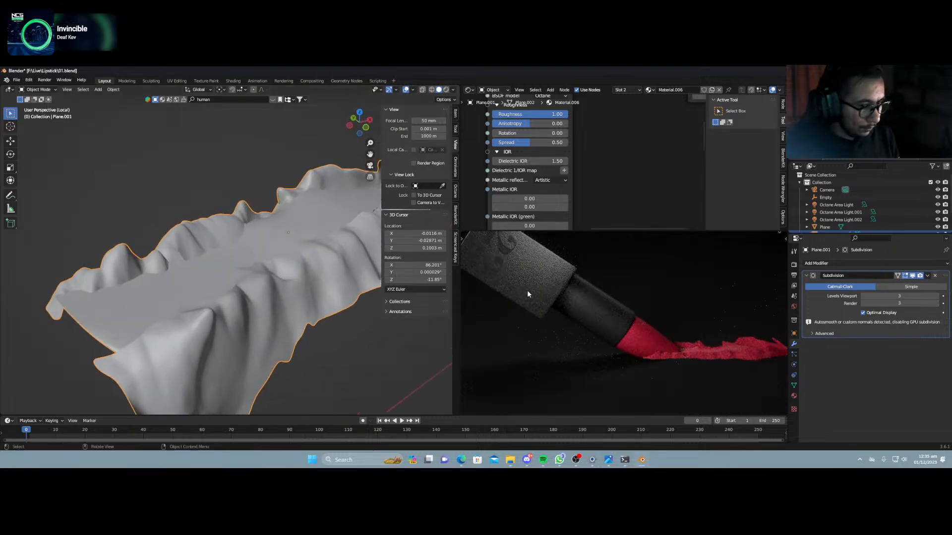
pyautogui.scroll(-2, 680, 339)
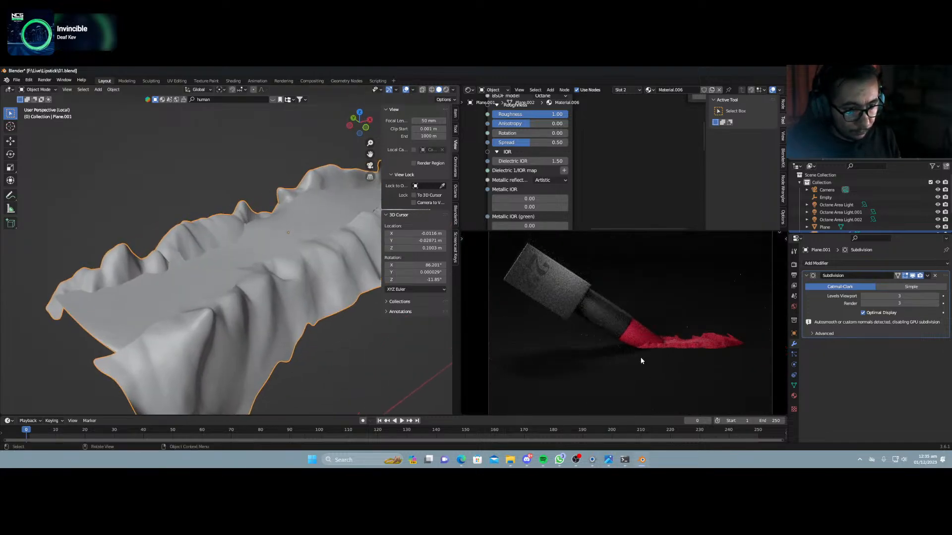
pyautogui.press('Tab')
pyautogui.press('Tab')
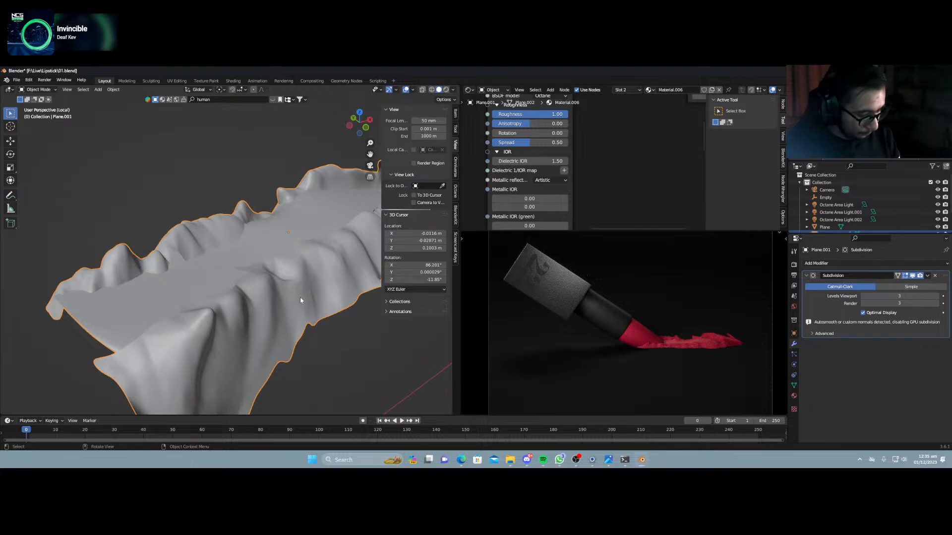
# Exit local view of the smear and frame the whole lipstick scene through the camera.
pyautogui.press('KP_Divide')
pyautogui.press('KP_0')
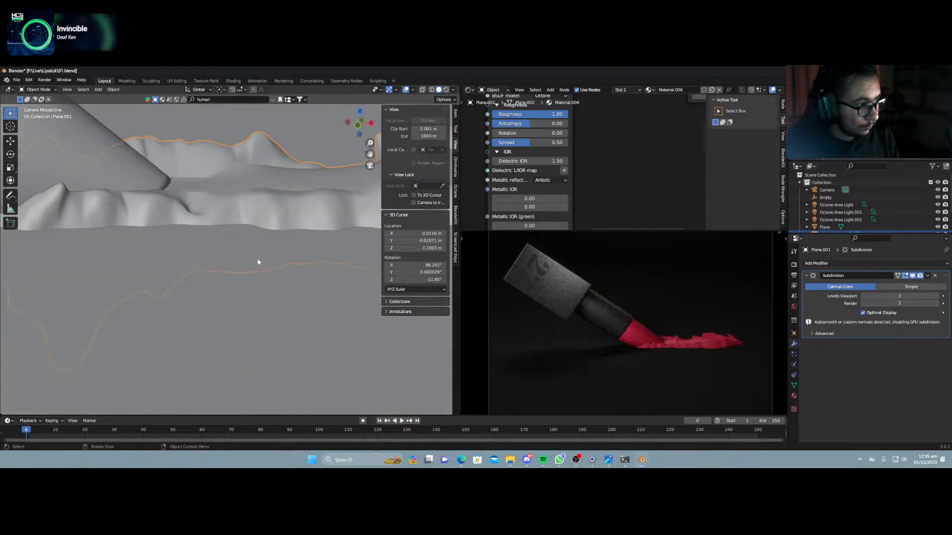
pyautogui.scroll(-6, 257, 265)
pyautogui.scroll(-3, 256, 265)
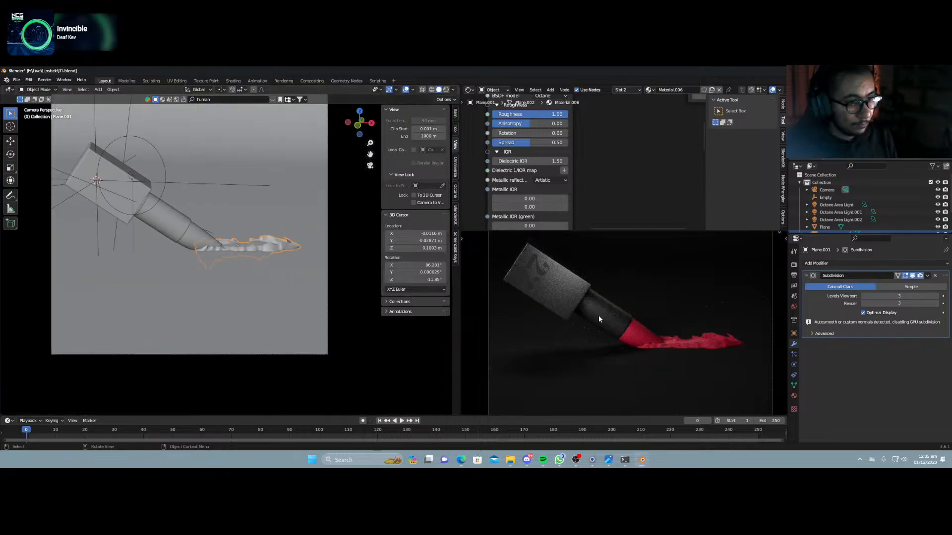
pyautogui.press('KP_0')
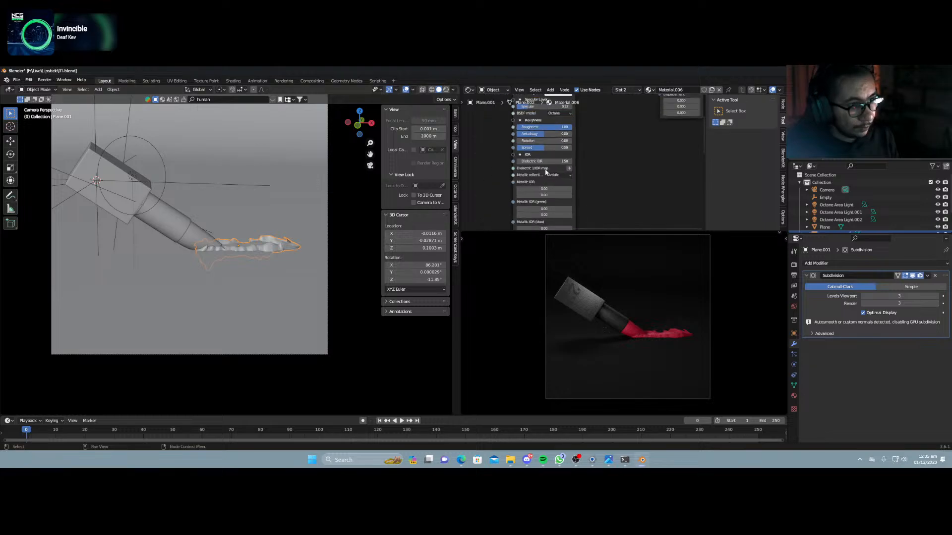
# Set the specular of Material.006 to 0.00 and darken its red albedo colour.
pyautogui.moveTo(565, 114); pyautogui.dragTo(606, 214, button='middle')
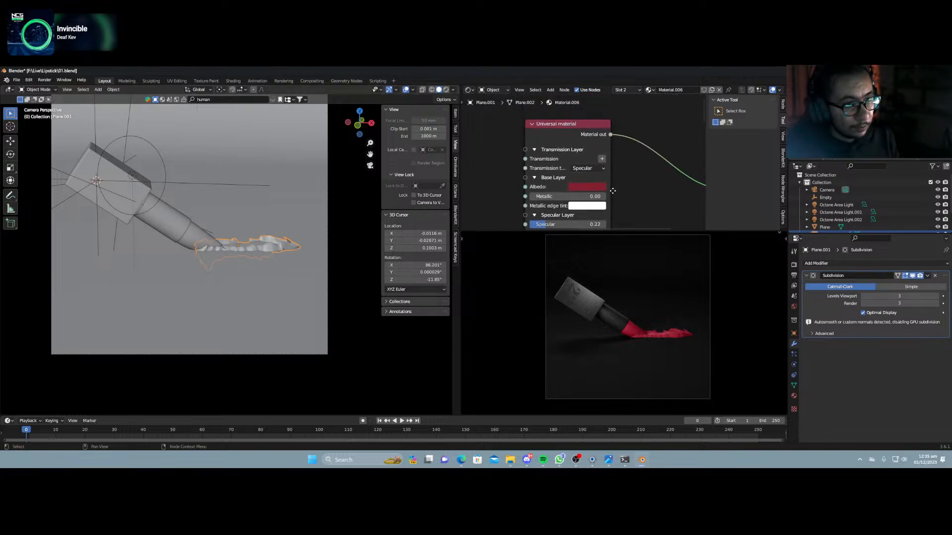
pyautogui.moveTo(547, 212); pyautogui.dragTo(544, 139, button='middle')
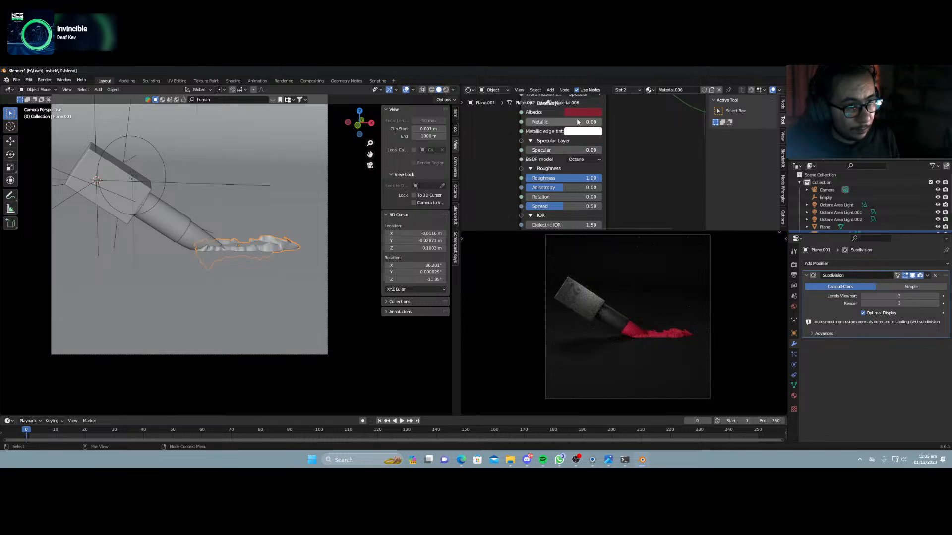
pyautogui.click(583, 112)
pyautogui.click(581, 115)
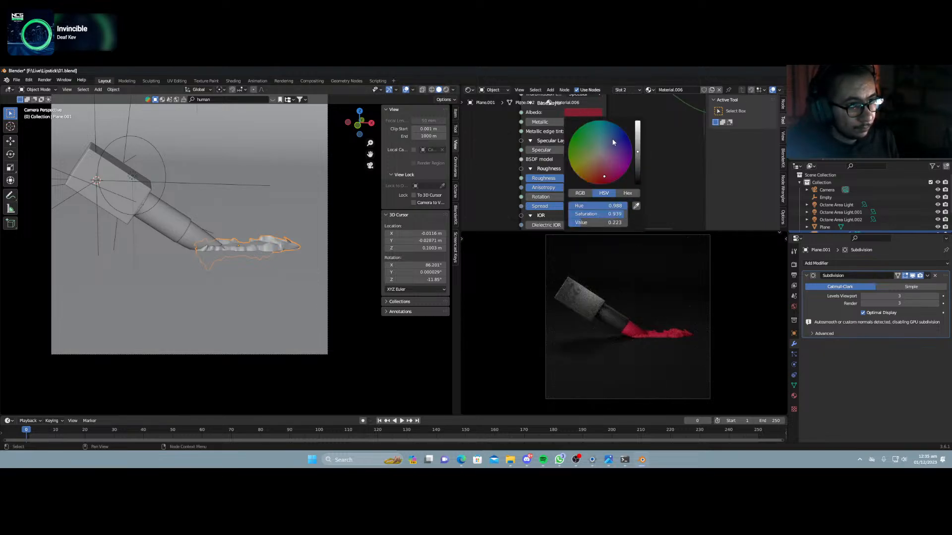
pyautogui.moveTo(638, 155)
pyautogui.mouseDown()
pyautogui.moveTo(637, 181)
pyautogui.moveTo(637, 160)
pyautogui.mouseUp()
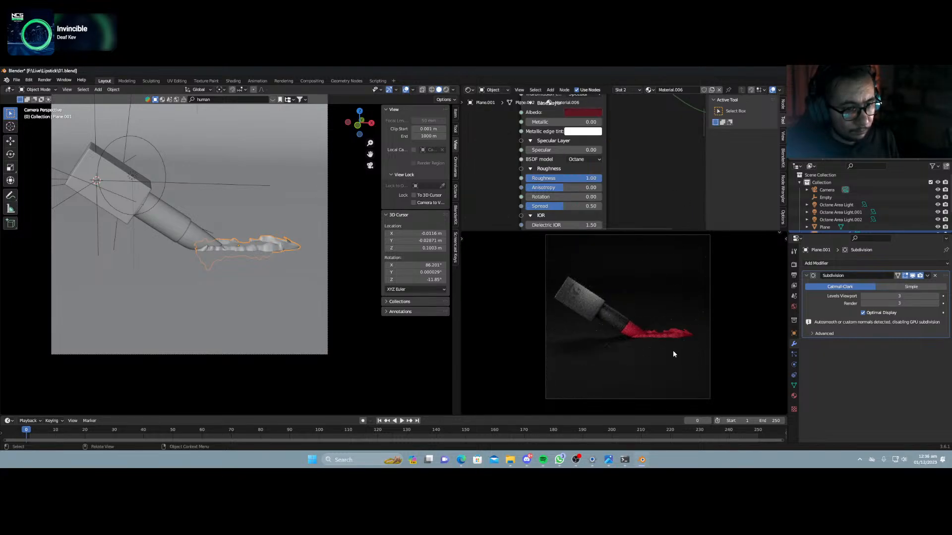
pyautogui.scroll(4, 673, 350)
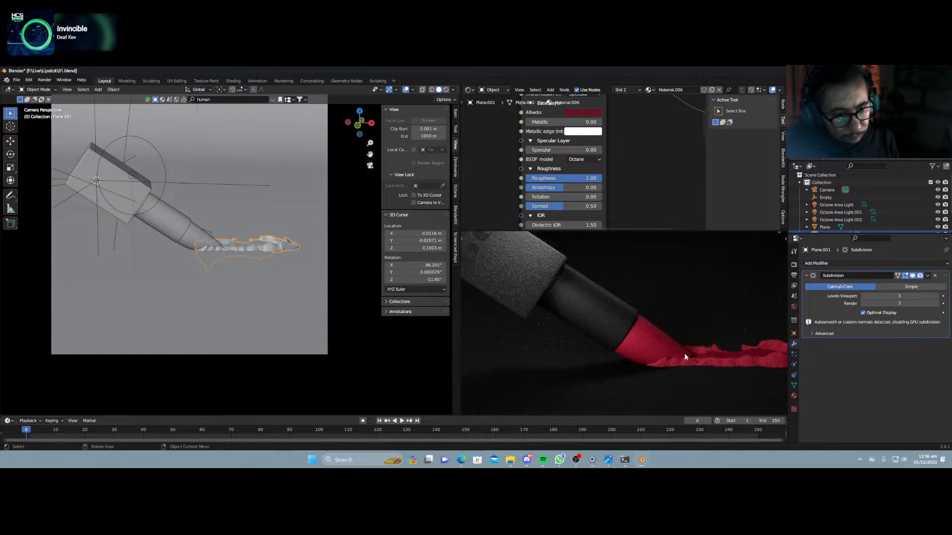
# Copy the albedo hex colour of Material.006 into the albedo of Material.003.
pyautogui.scroll(-3, 613, 195)
pyautogui.click(581, 137)
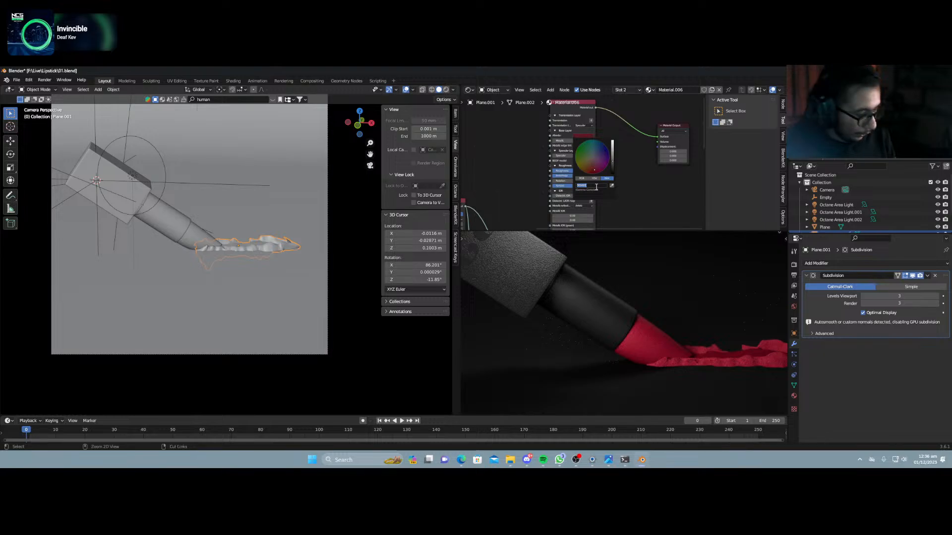
pyautogui.write('DB1923')
pyautogui.press('Return')
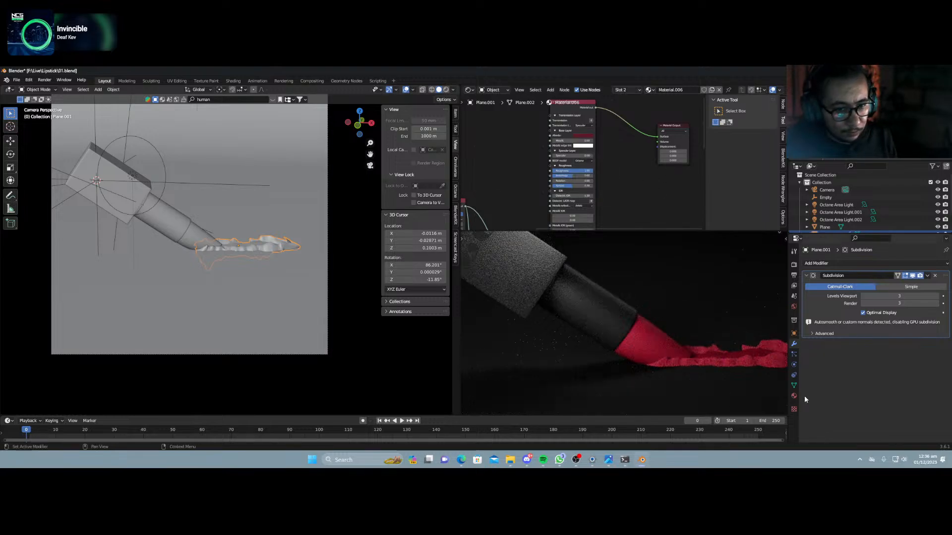
pyautogui.click(794, 395)
pyautogui.click(820, 266)
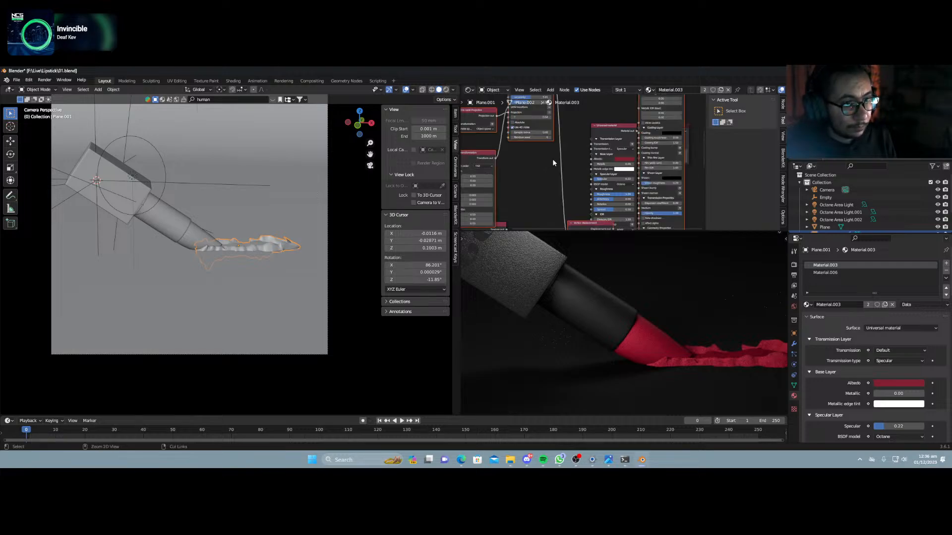
pyautogui.click(625, 161)
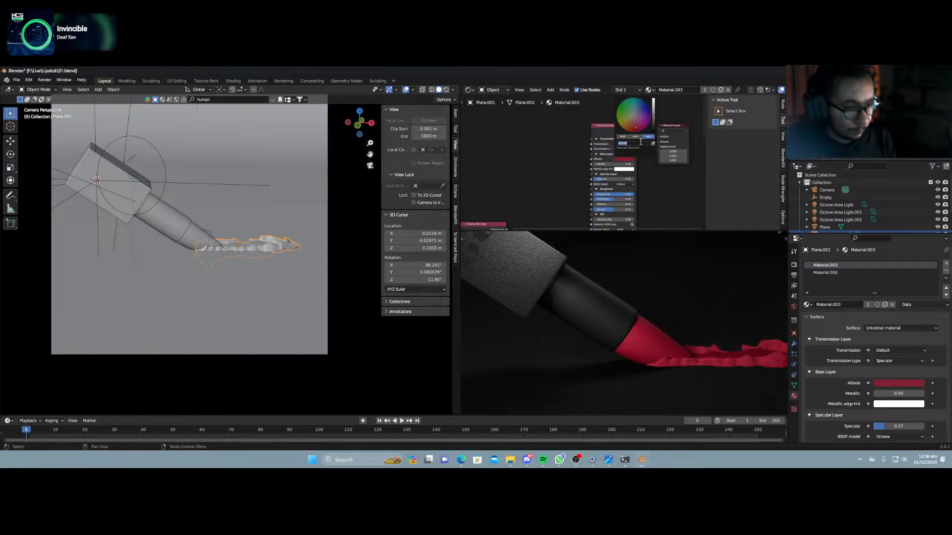
pyautogui.press('Return')
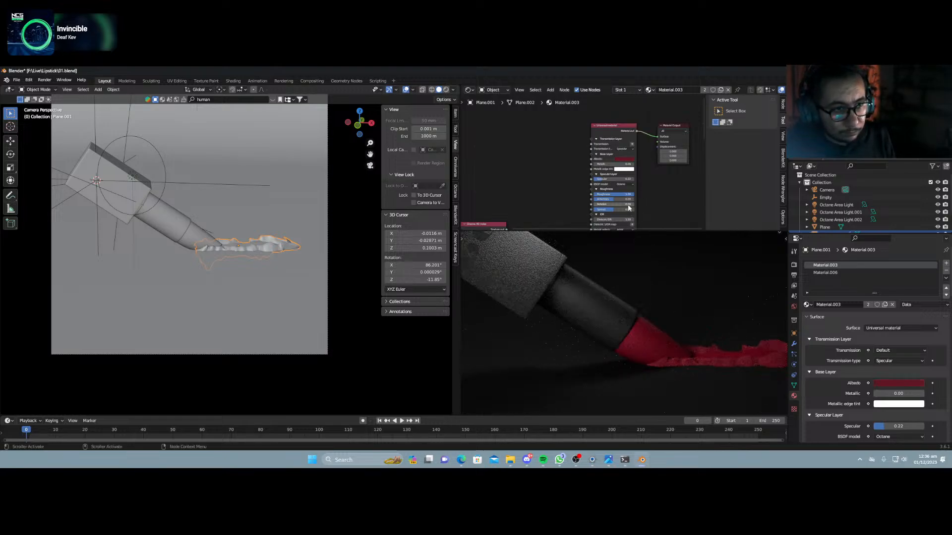
# Try Material.003's specular at 0.00 and settle on 0.12, comparing the lipstick tip and smear in the render.
pyautogui.scroll(3, 629, 208)
pyautogui.moveTo(630, 189); pyautogui.dragTo(608, 189)
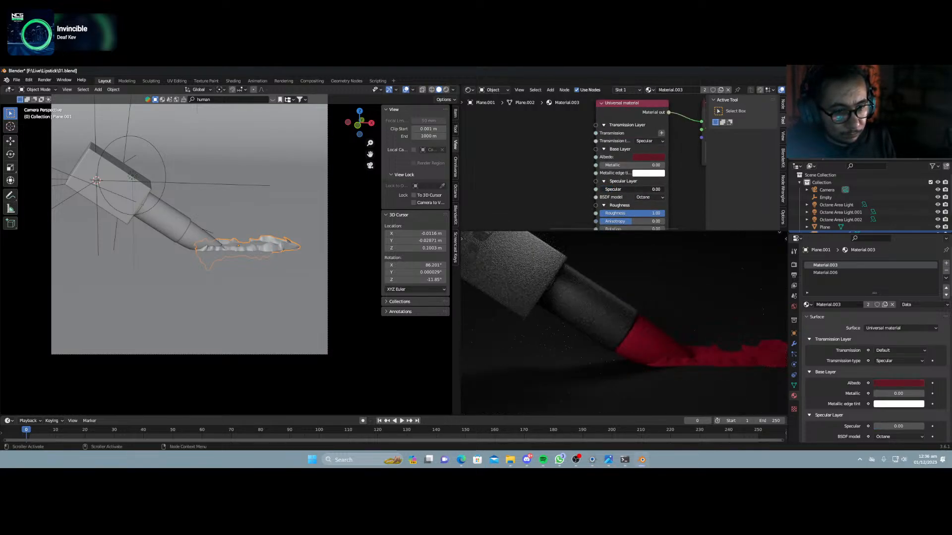
pyautogui.scroll(-1, 588, 198)
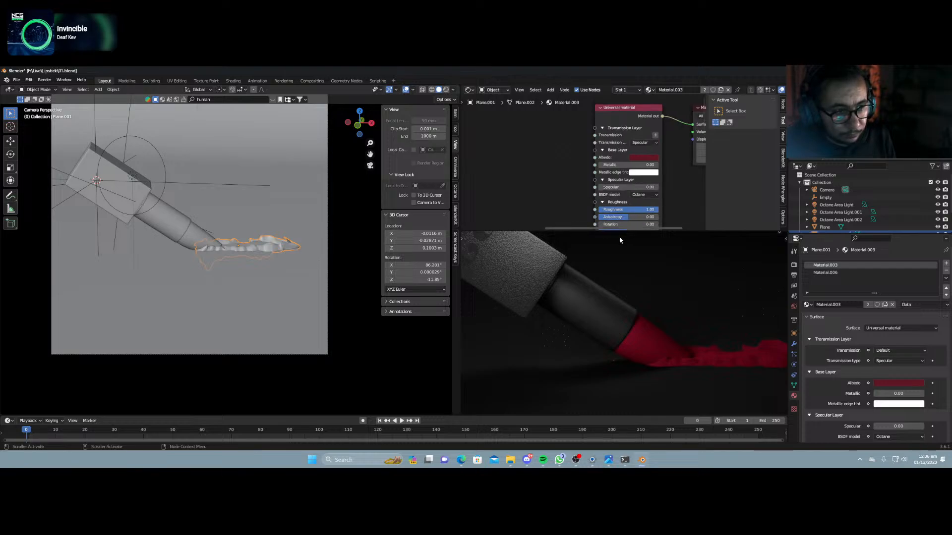
pyautogui.press('Home')
pyautogui.scroll(4, 602, 295)
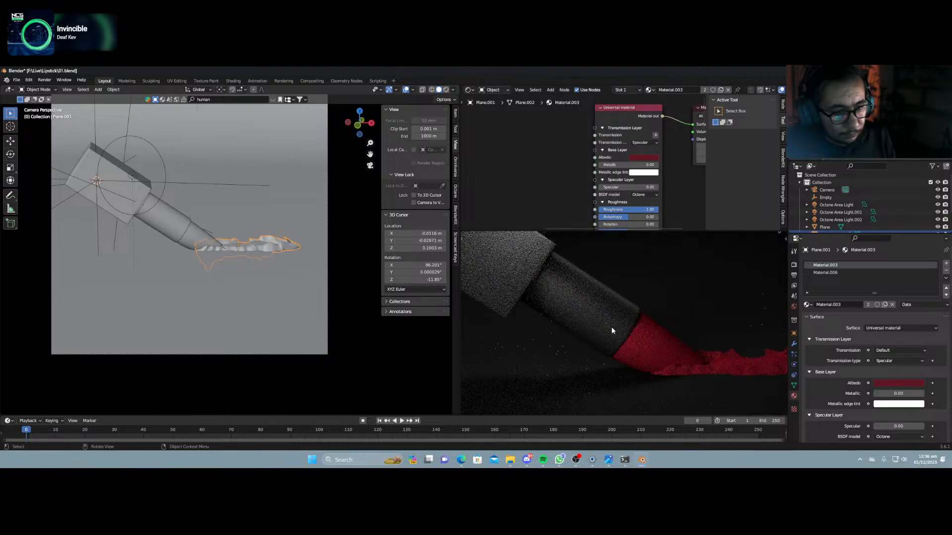
pyautogui.moveTo(627, 187); pyautogui.dragTo(637, 187)
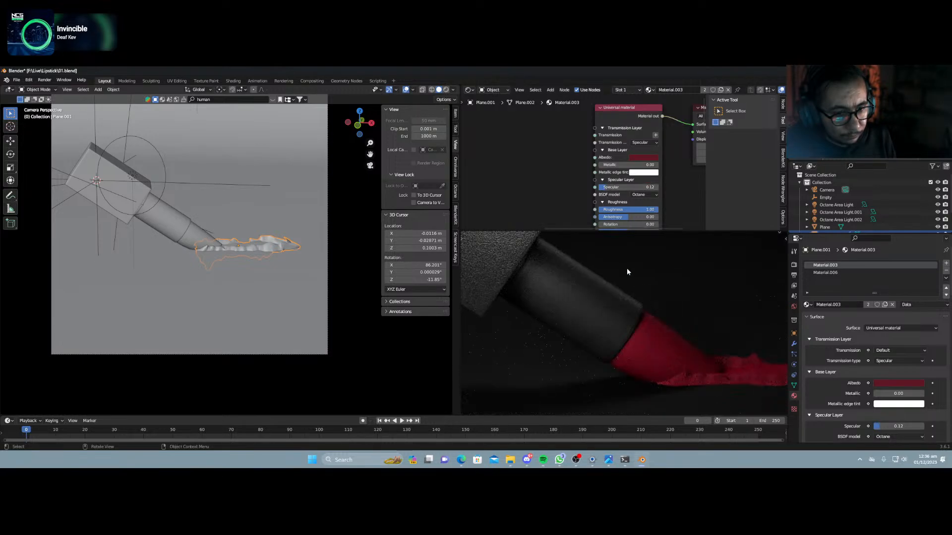
# Darken the albedo of Material.003 to a deeper red and check the lipstick colour in the render.
pyautogui.click(644, 157)
pyautogui.moveTo(688, 199); pyautogui.dragTo(688, 200)
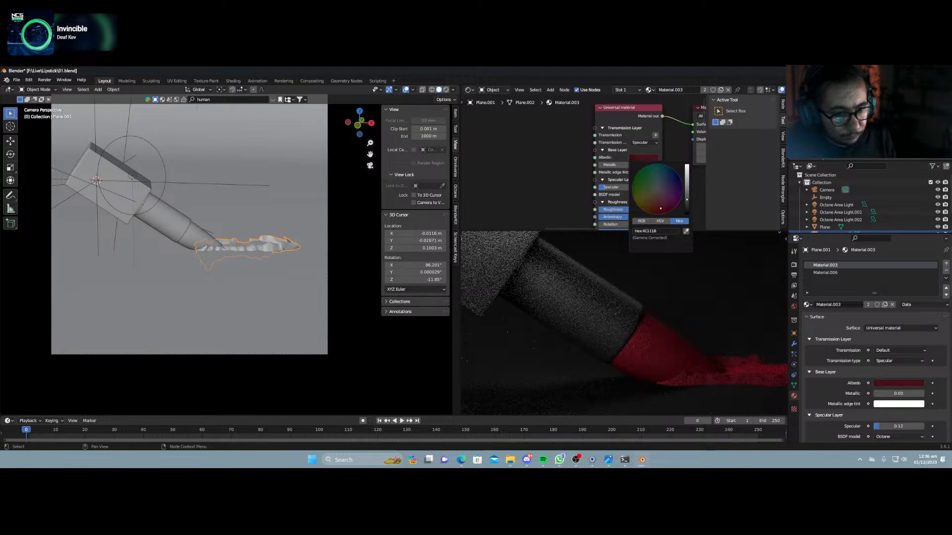
pyautogui.scroll(-3, 746, 346)
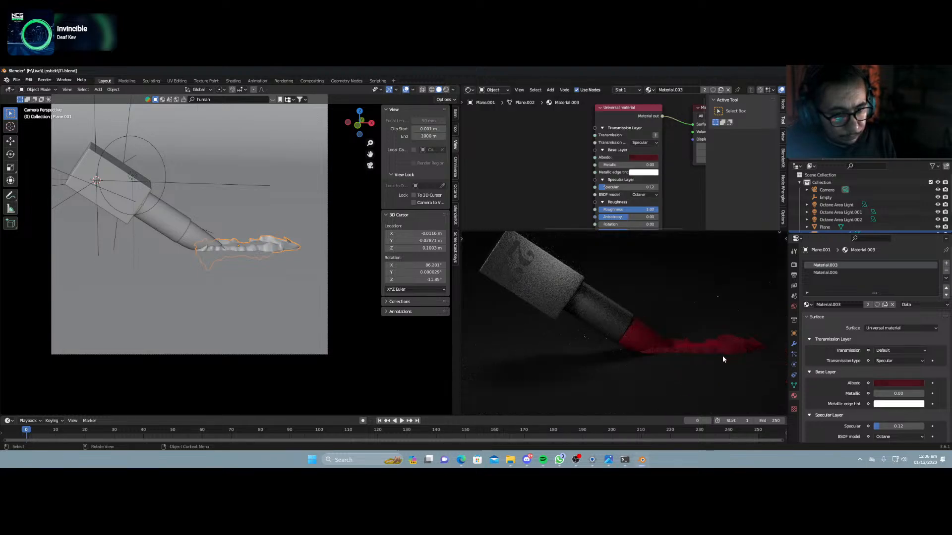
pyautogui.moveTo(650, 191); pyautogui.dragTo(562, 155, button='middle')
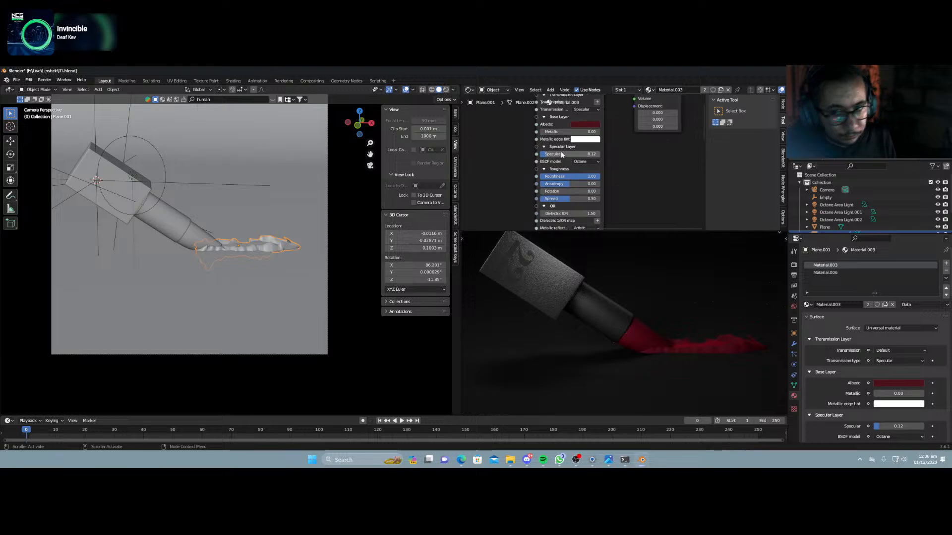
pyautogui.click(581, 124)
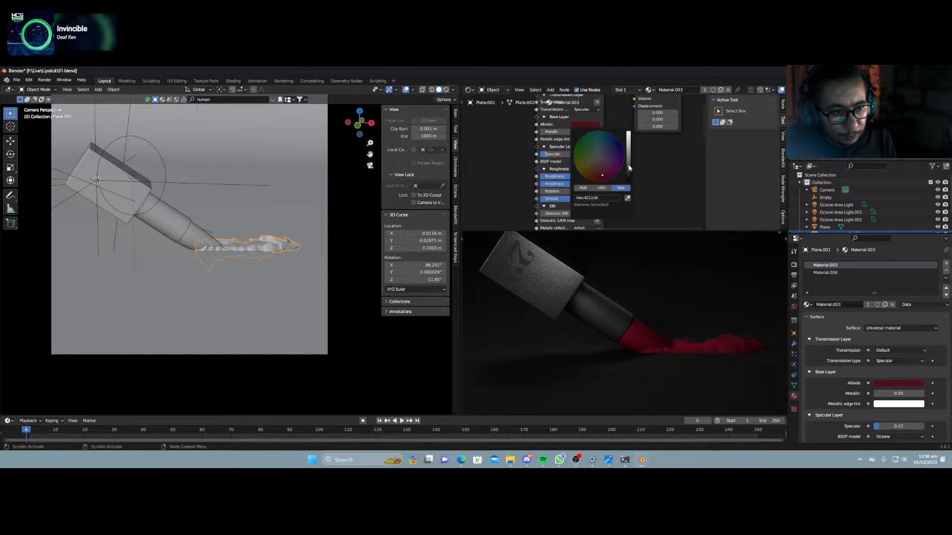
pyautogui.scroll(3, 724, 361)
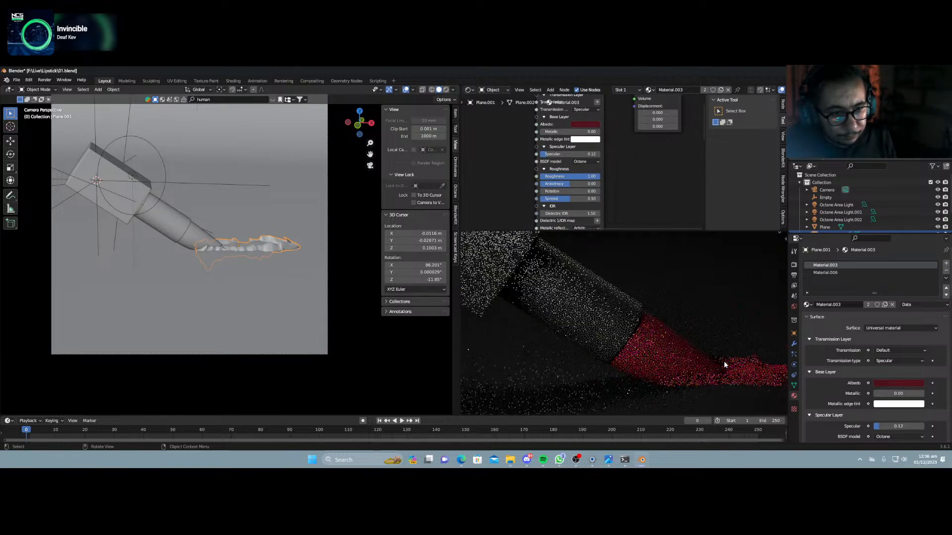
pyautogui.scroll(-4, 723, 365)
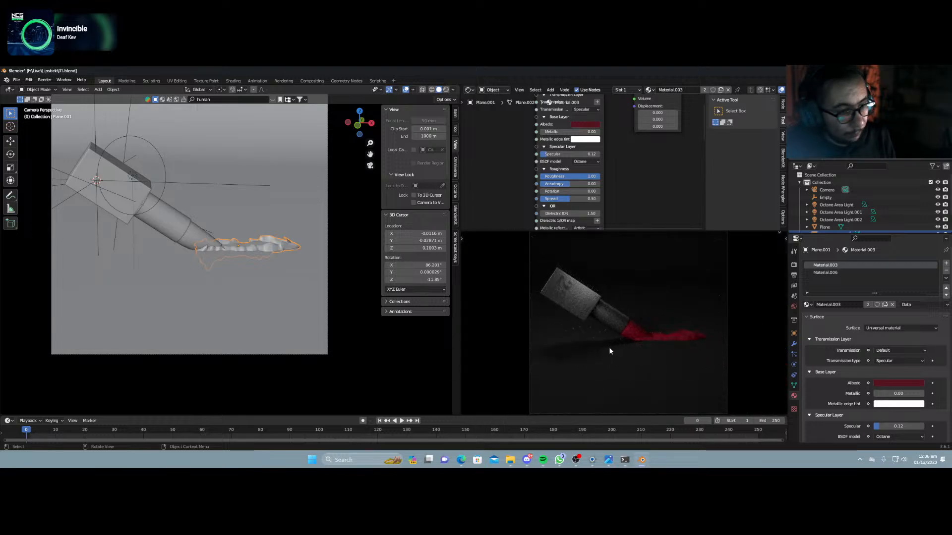
# Duplicate the disk area light beside the lipstick case, keeping the copy in place.
pyautogui.scroll(-2, 127, 210)
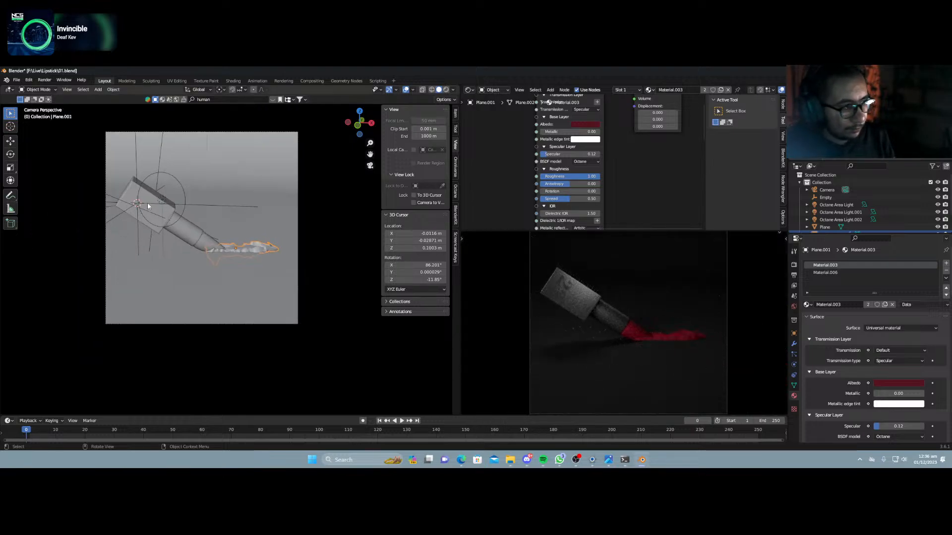
pyautogui.click(163, 203)
pyautogui.moveTo(162, 203); pyautogui.dragTo(183, 251, button='middle')
pyautogui.hotkey('shift', 'd')
pyautogui.press('Escape')
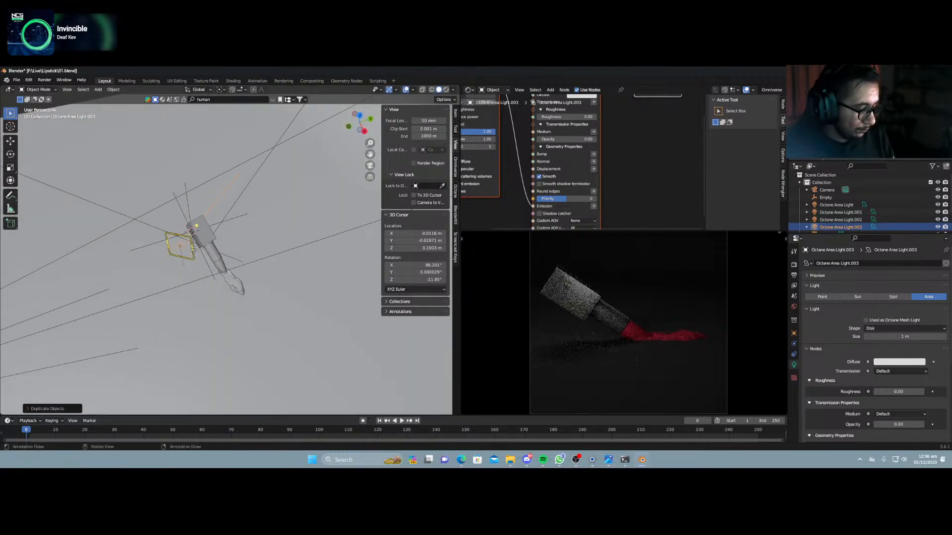
pyautogui.press('r')
pyautogui.press('r')
pyautogui.click(245, 114)
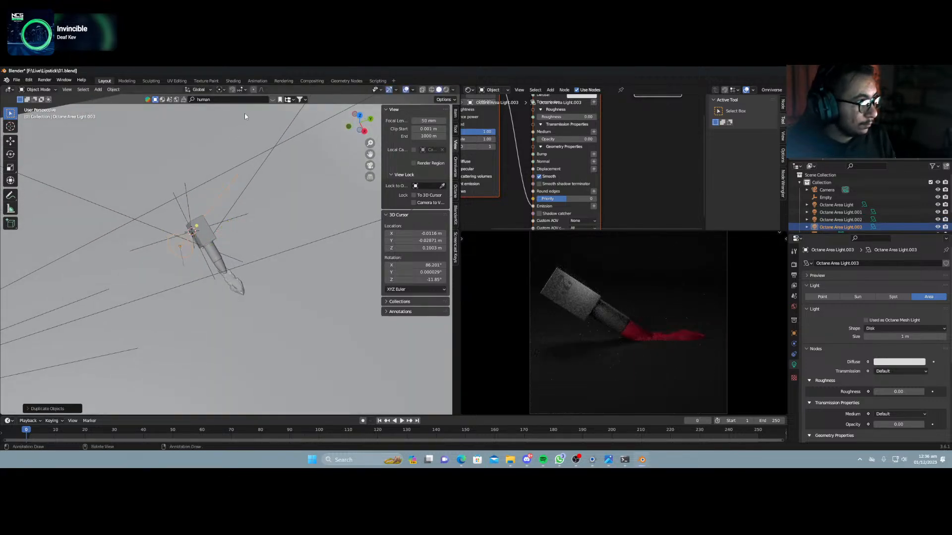
# Set the transform pivot point to 3D Cursor and trackball-rotate the duplicated light around to the other side of the case.
pyautogui.click(220, 89)
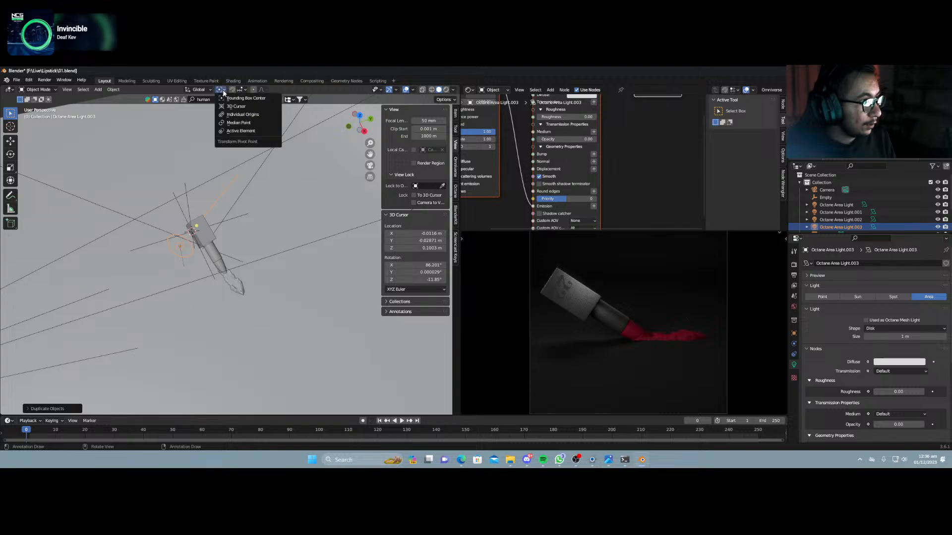
pyautogui.click(252, 107)
pyautogui.press('r')
pyautogui.press('r')
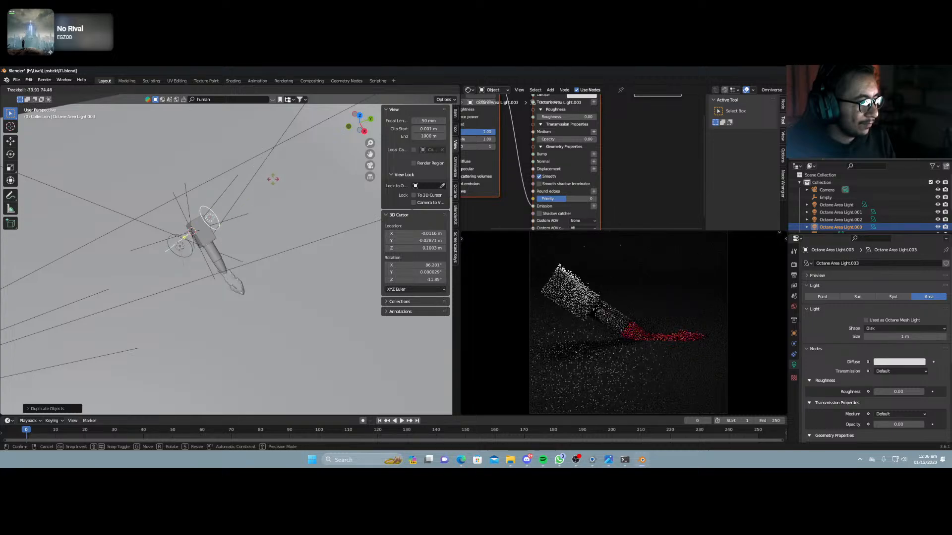
pyautogui.click(304, 236)
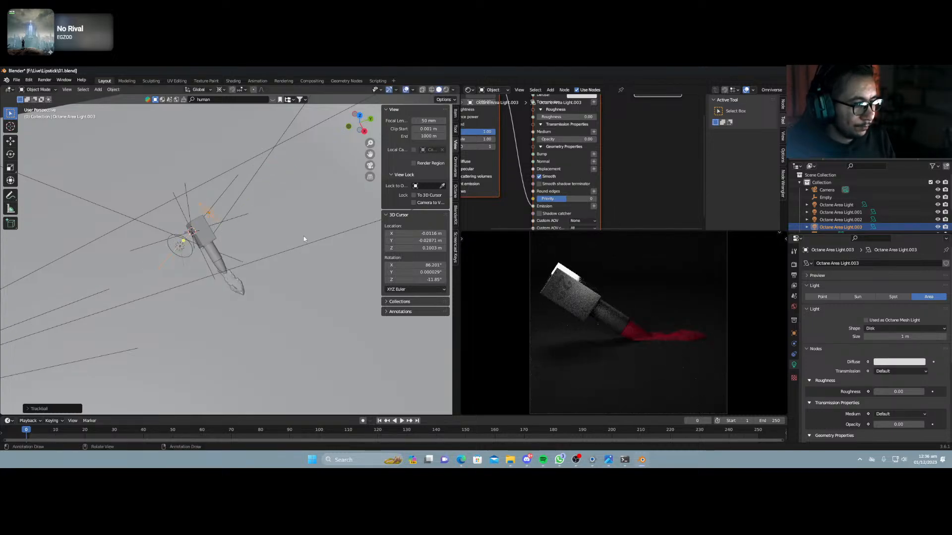
# Enlarge the duplicated disk light Octane Area Light.003 and shift it slightly beside the lipstick case.
pyautogui.press('s')
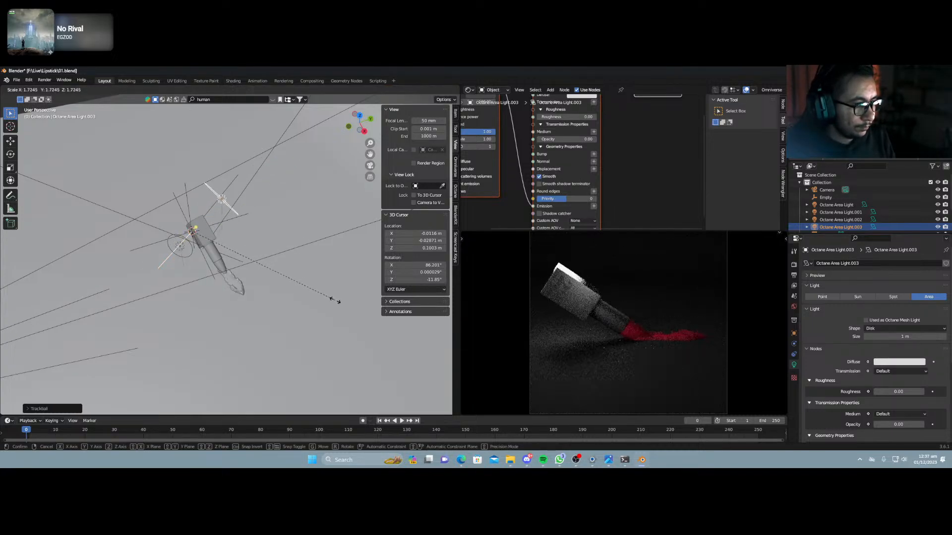
pyautogui.click(315, 289)
pyautogui.moveTo(319, 287); pyautogui.dragTo(202, 252, button='middle')
pyautogui.press('g')
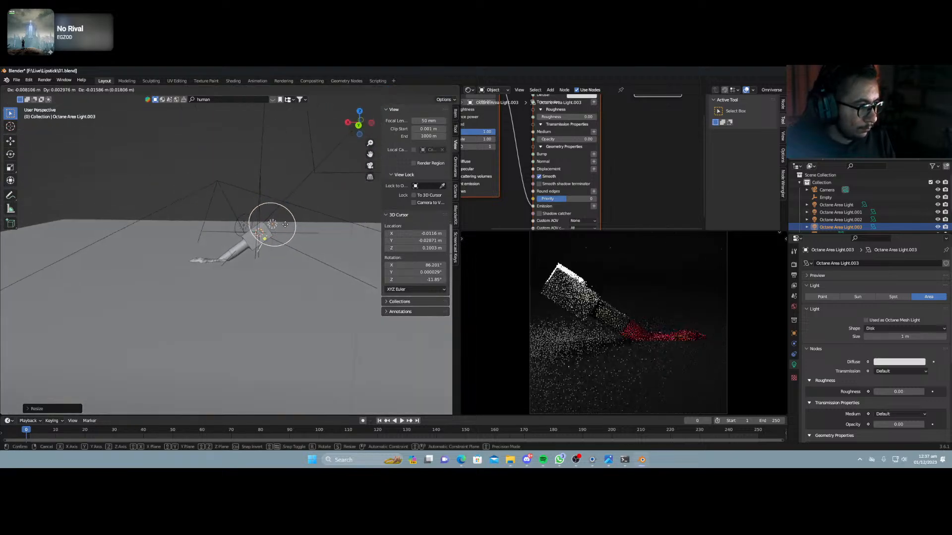
pyautogui.click(284, 228)
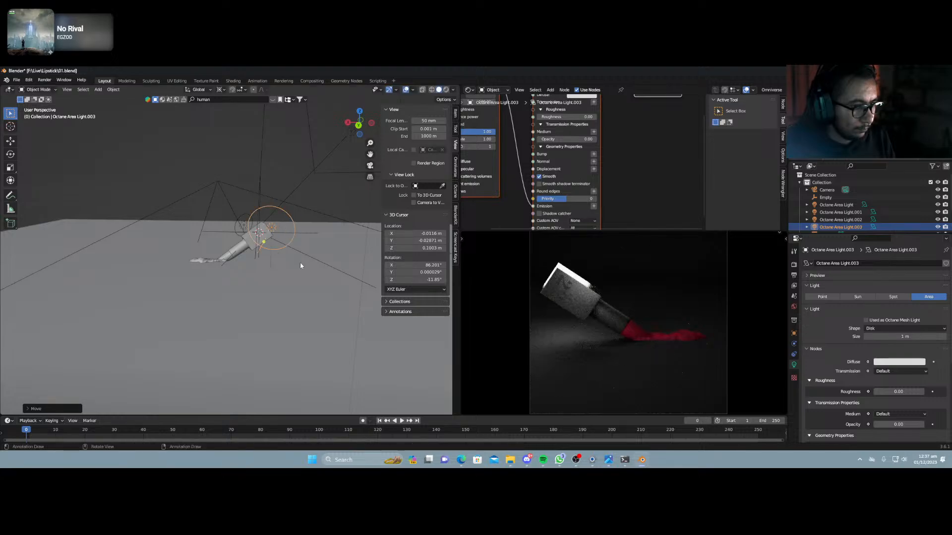
# Trackball-rotate Octane Area Light.003 around the case and slide it outward along its local Z axis.
pyautogui.moveTo(263, 275); pyautogui.dragTo(285, 295, button='middle')
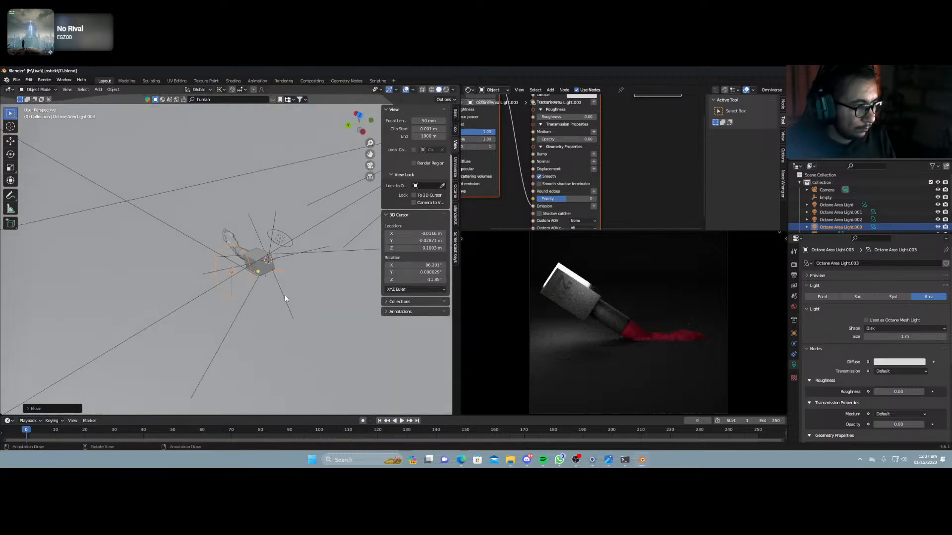
pyautogui.press('r')
pyautogui.press('r')
pyautogui.click(301, 308)
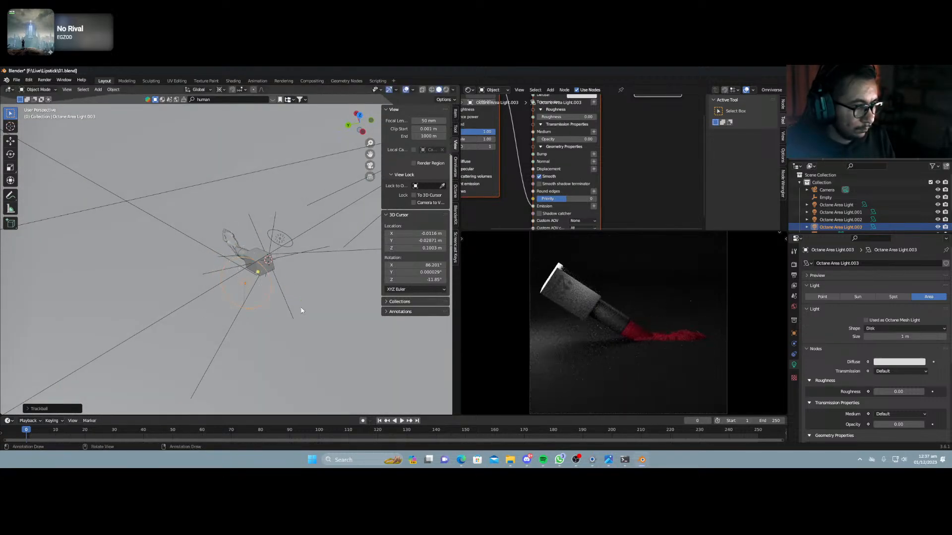
pyautogui.press('g')
pyautogui.press('z')
pyautogui.press('z')
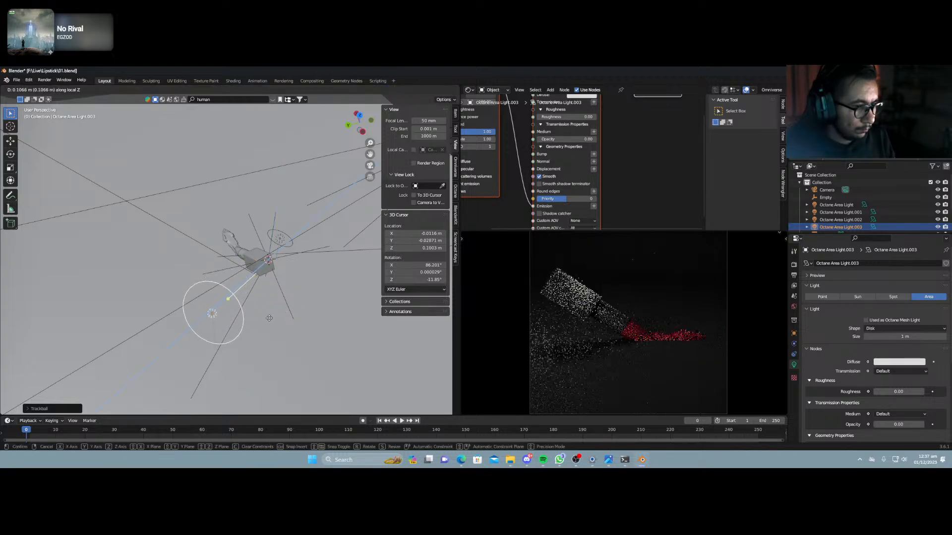
pyautogui.click(278, 316)
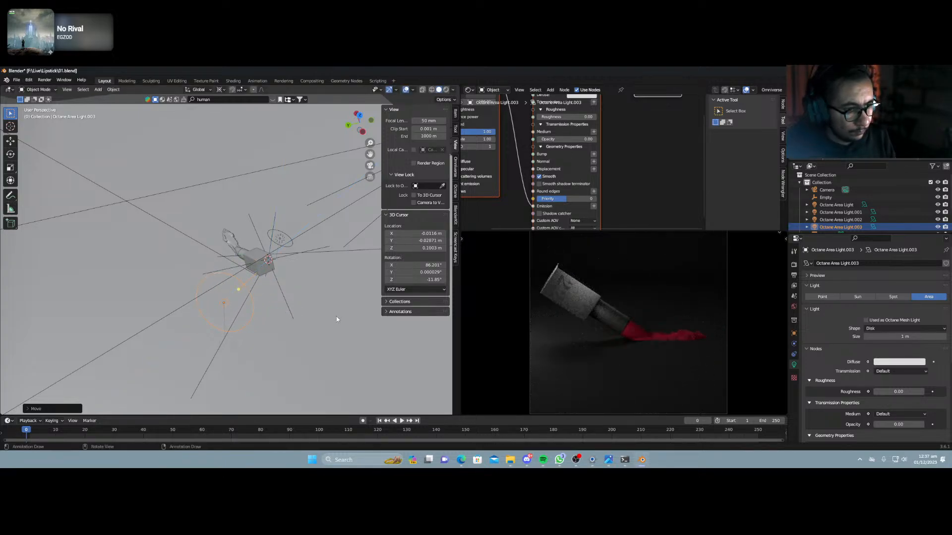
# Rotate Octane Area Light.003 around the case in the view plane, about global Y and about global X, checking the highlights in the render.
pyautogui.press('r')
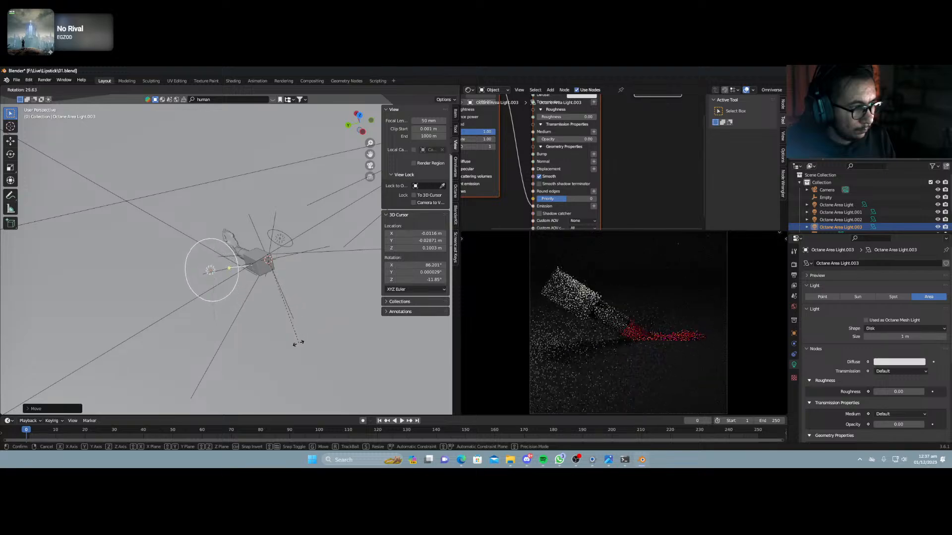
pyautogui.click(296, 350)
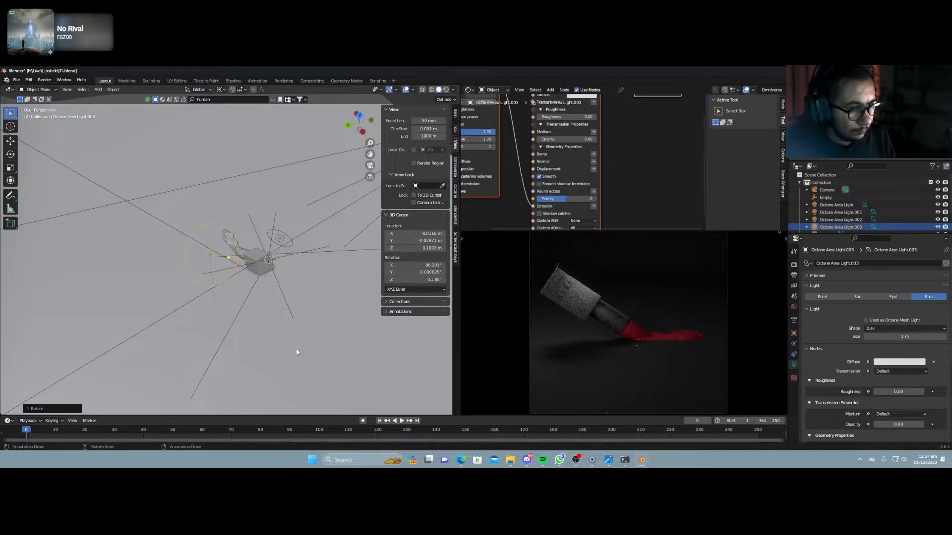
pyautogui.moveTo(281, 327); pyautogui.dragTo(311, 292, button='middle')
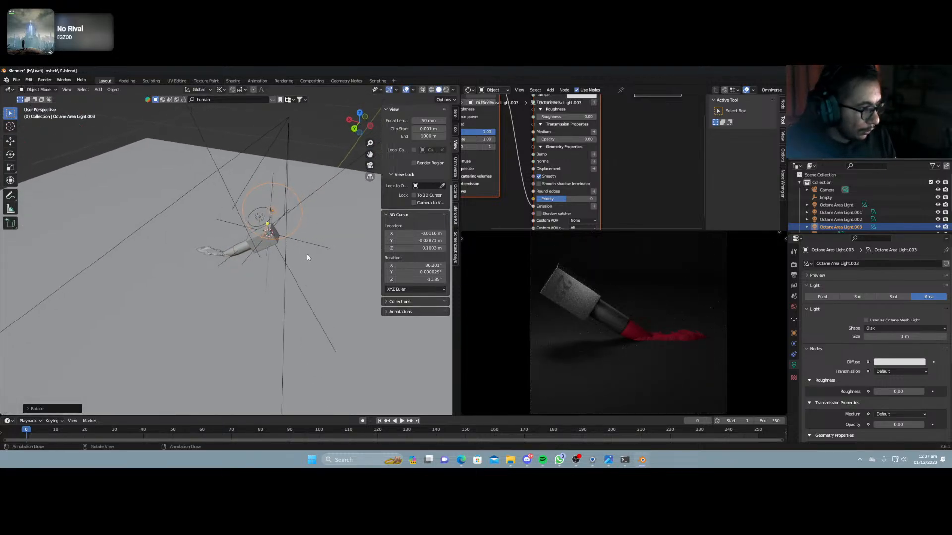
pyautogui.press('r')
pyautogui.press('y')
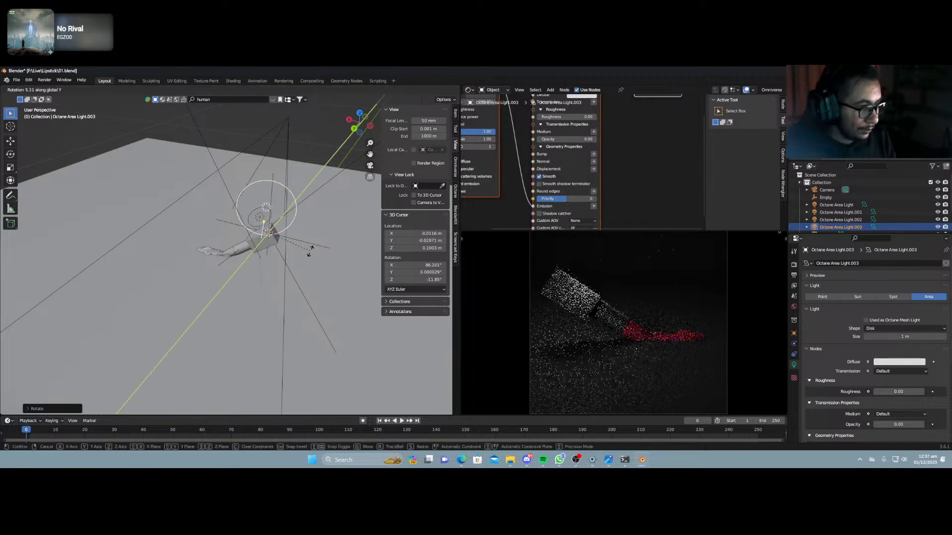
pyautogui.click(308, 255)
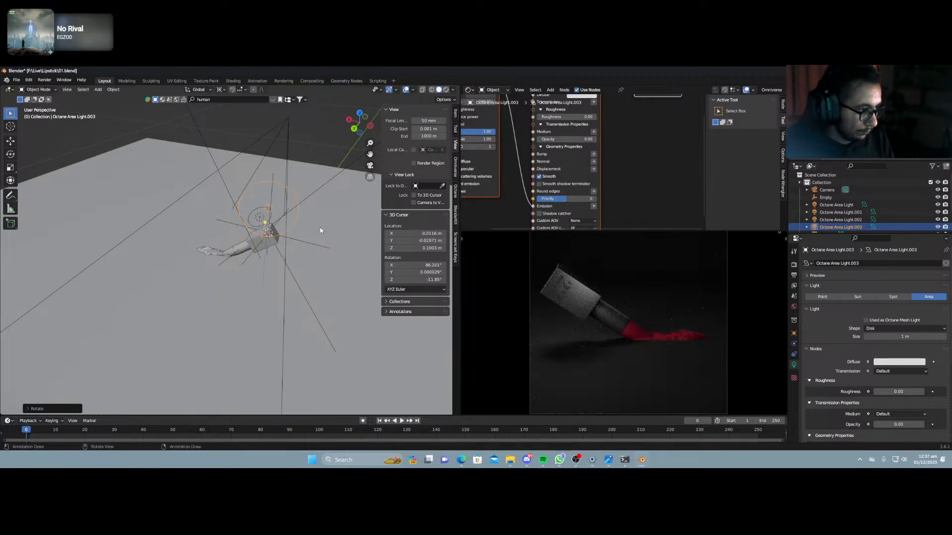
pyautogui.press('r')
pyautogui.press('x')
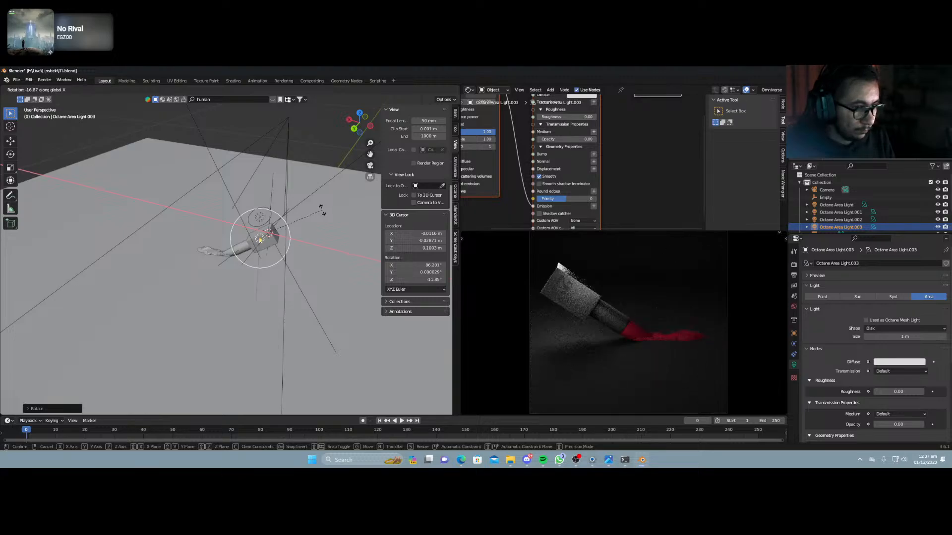
pyautogui.click(322, 215)
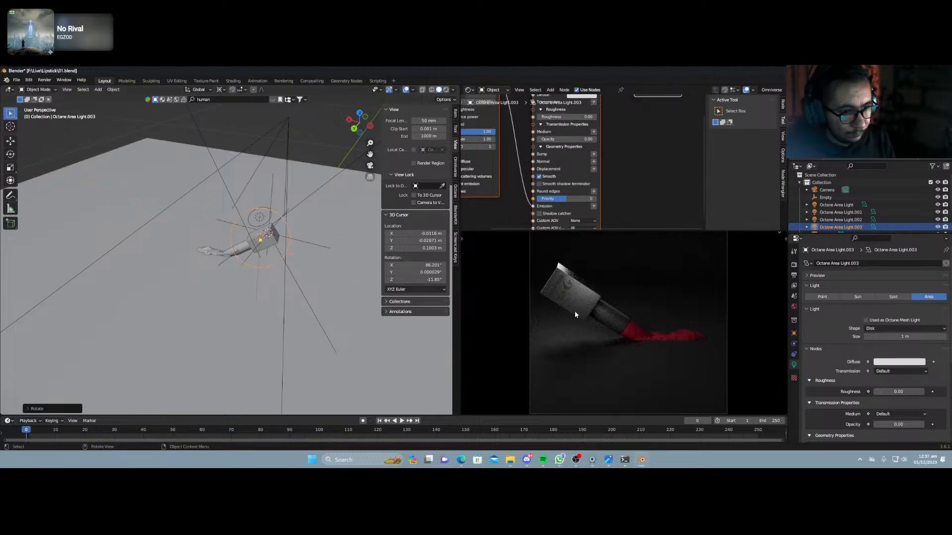
pyautogui.scroll(5, 575, 327)
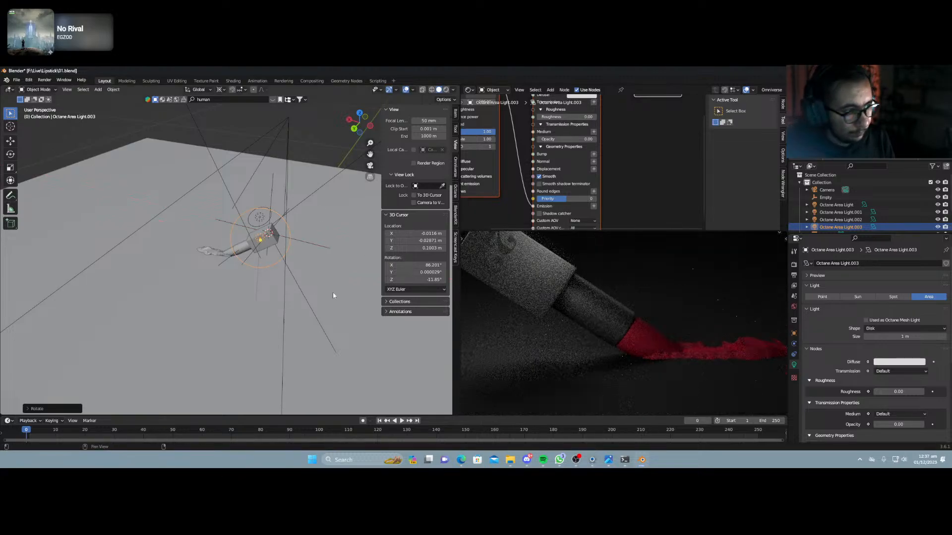
# Duplicate Octane Area Light.003, place the copy beside the smear and rotate it around the 3D cursor.
pyautogui.moveTo(333, 296); pyautogui.dragTo(320, 305, button='middle')
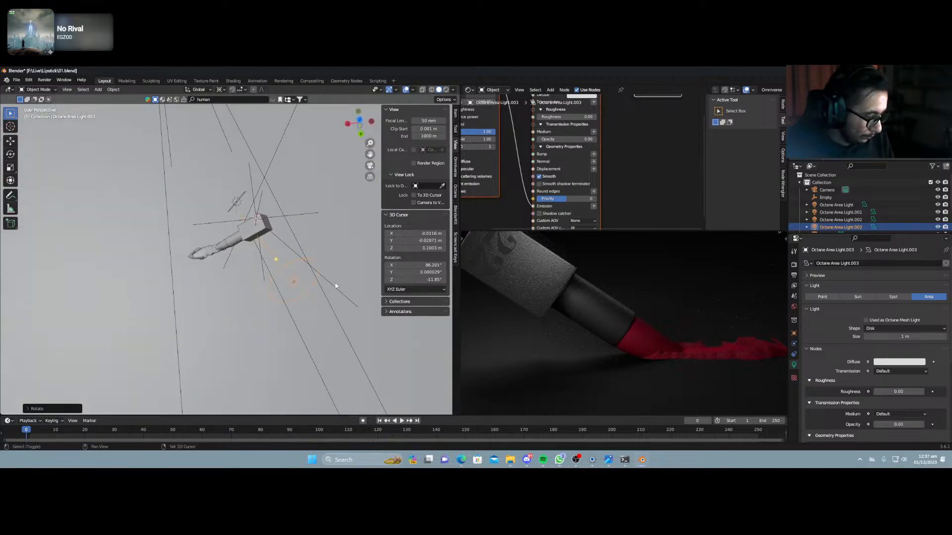
pyautogui.hotkey('shift', 'd')
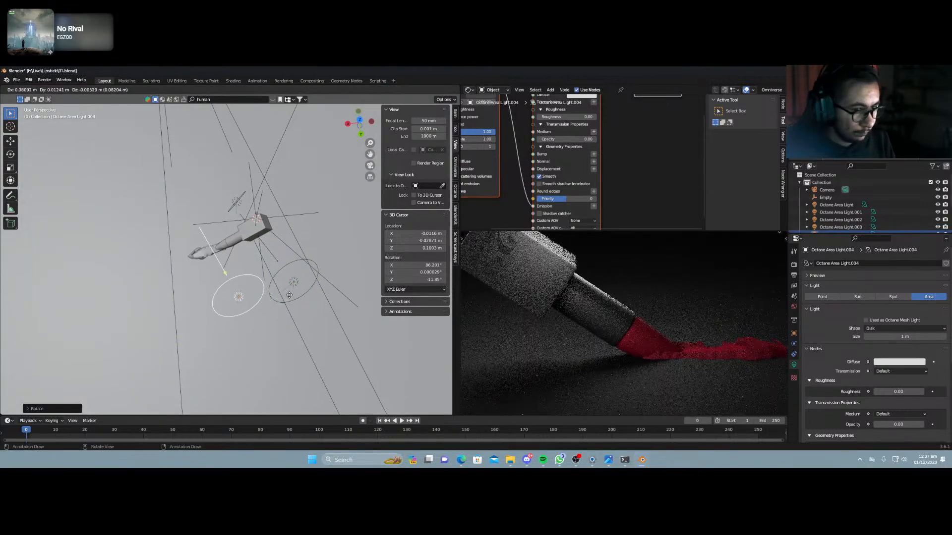
pyautogui.click(277, 314)
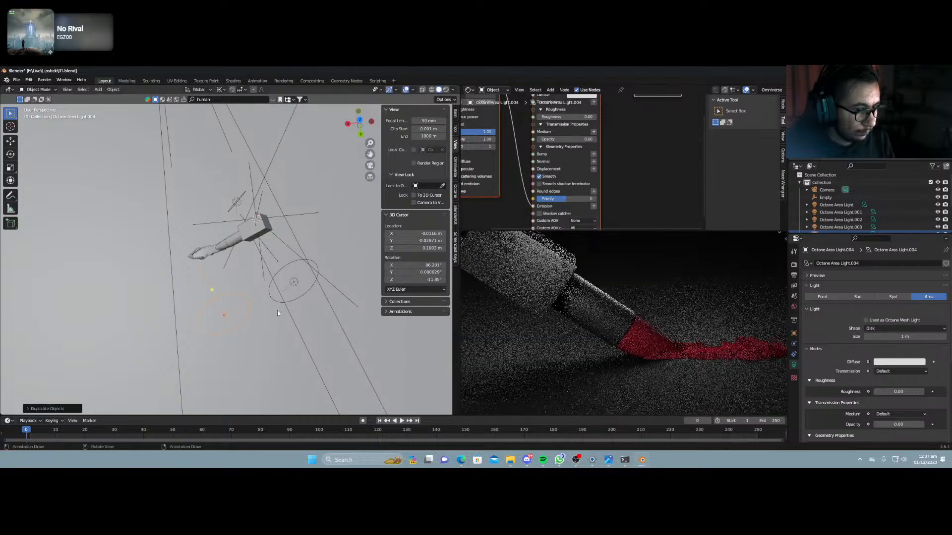
pyautogui.press('r')
pyautogui.press('z')
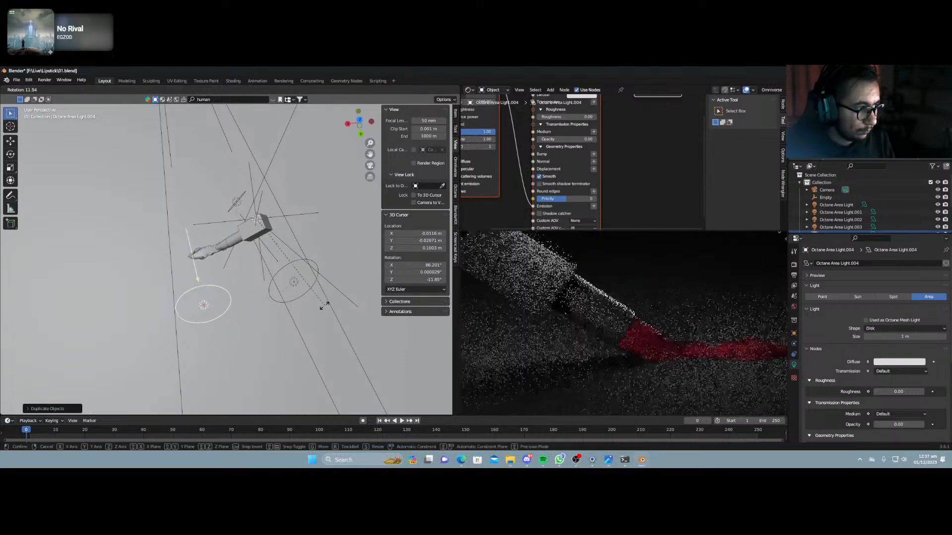
pyautogui.click(322, 309)
pyautogui.press('r')
pyautogui.press('z')
pyautogui.click(323, 307)
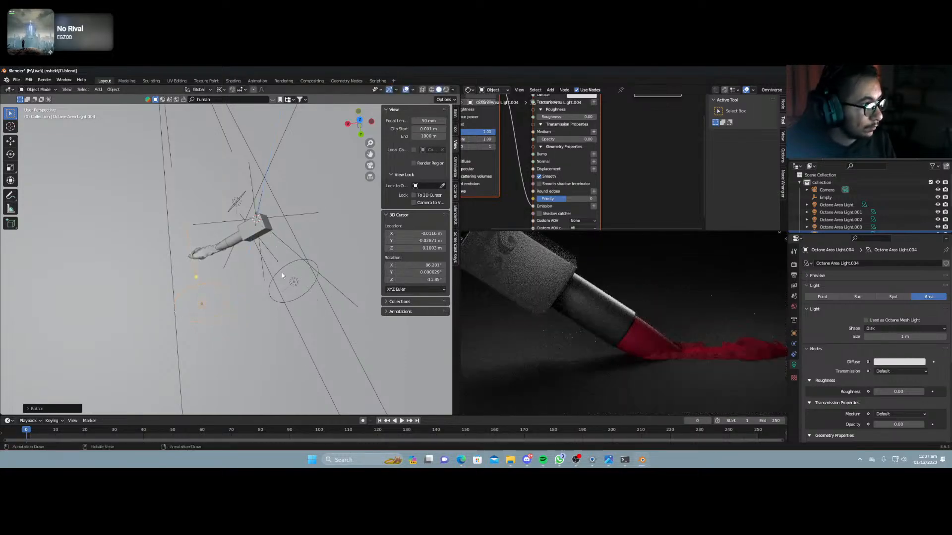
# Look through Octane Area Light.004 as the camera and fly it back until it aims at the lipstick and smear.
pyautogui.press('ctrl+KP_0')
pyautogui.hotkey('shift', '`')
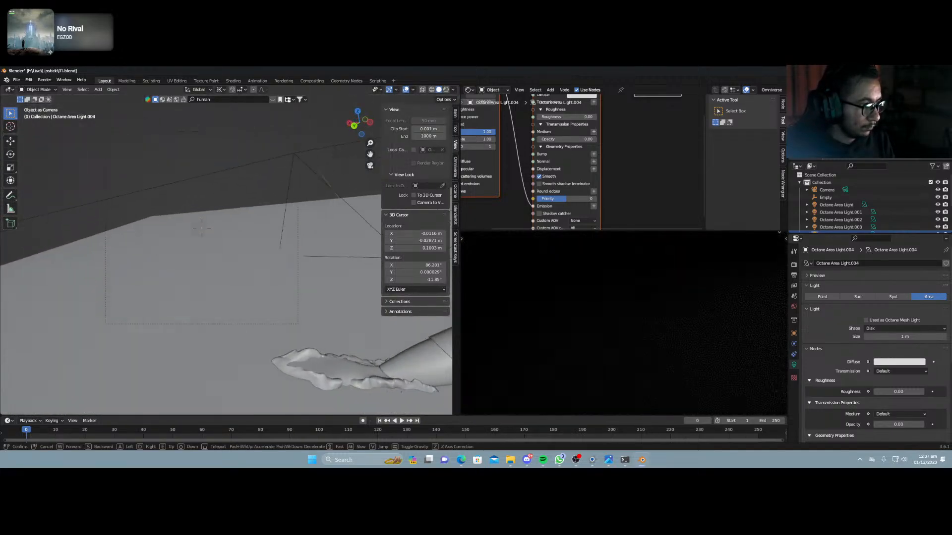
pyautogui.press('s')
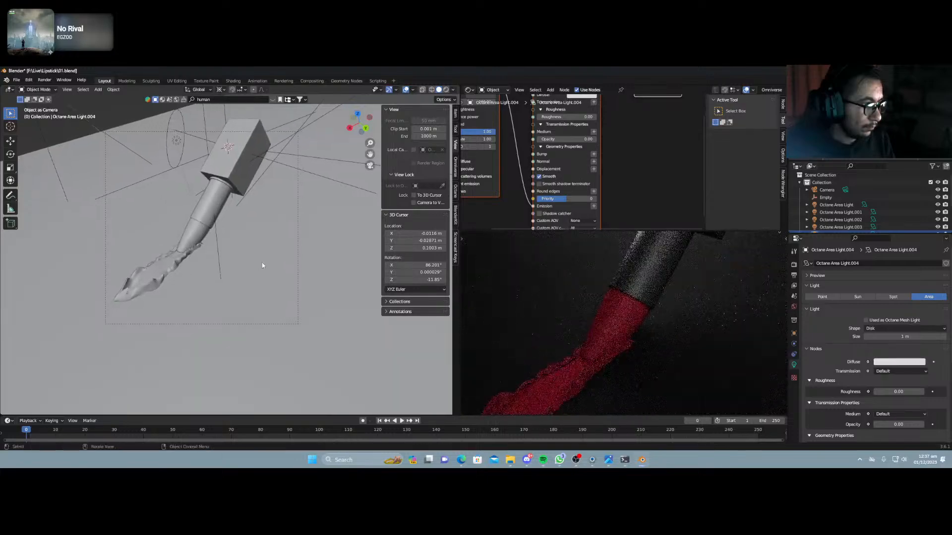
# Select the original Camera object and make it the active scene camera again.
pyautogui.click(171, 190)
pyautogui.click(144, 168)
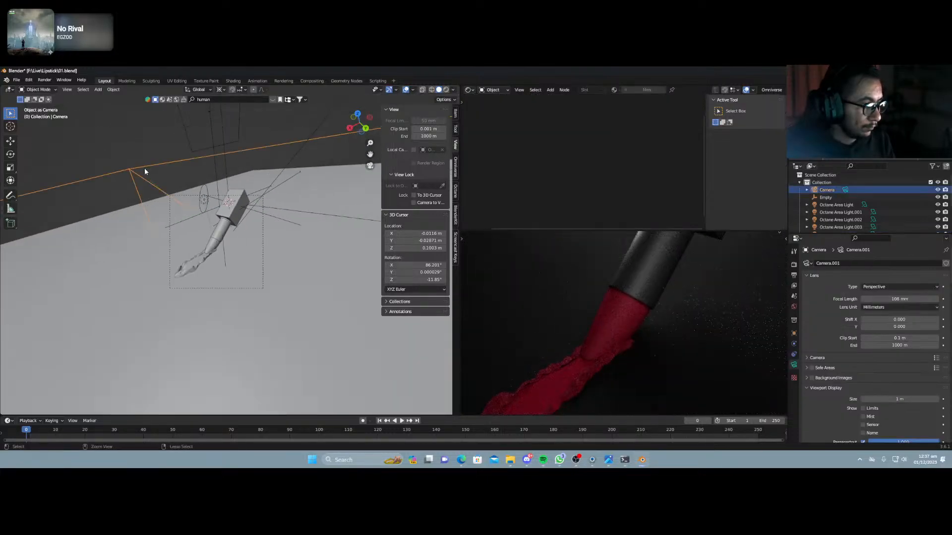
pyautogui.press('ctrl+KP_0')
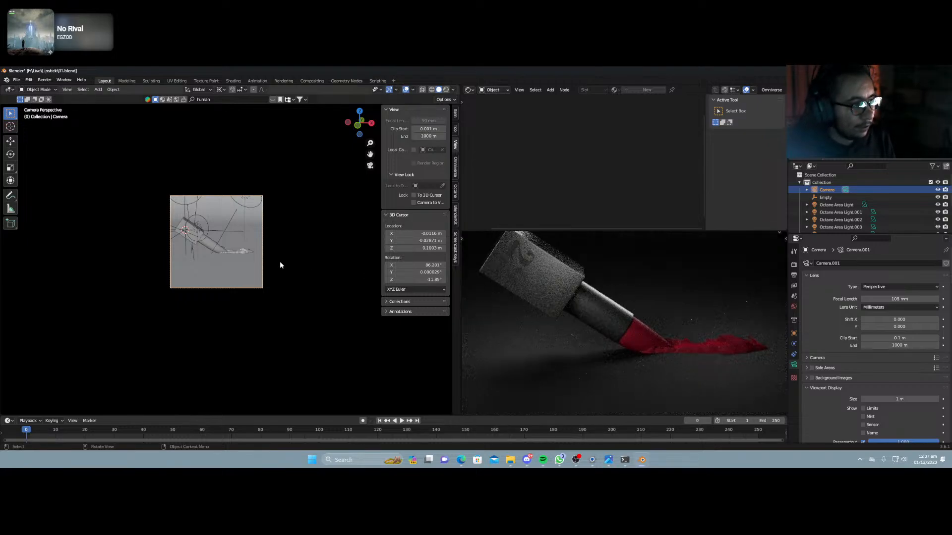
# Switch the pivot point from the 3D Cursor to the light's own origin and scale Octane Area Light.003 up about 1.56 times.
pyautogui.moveTo(280, 260); pyautogui.dragTo(218, 248, button='middle')
pyautogui.click(183, 189)
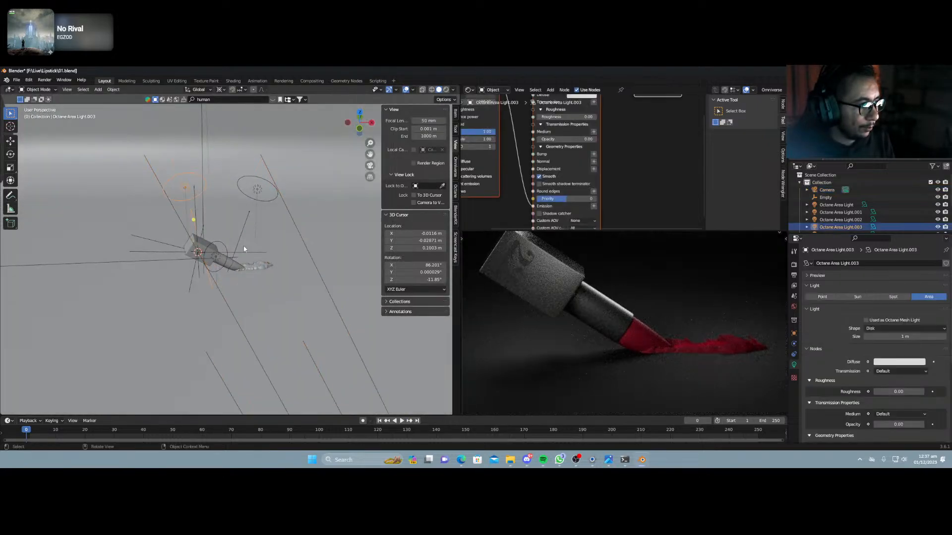
pyautogui.click(226, 91)
pyautogui.press('s')
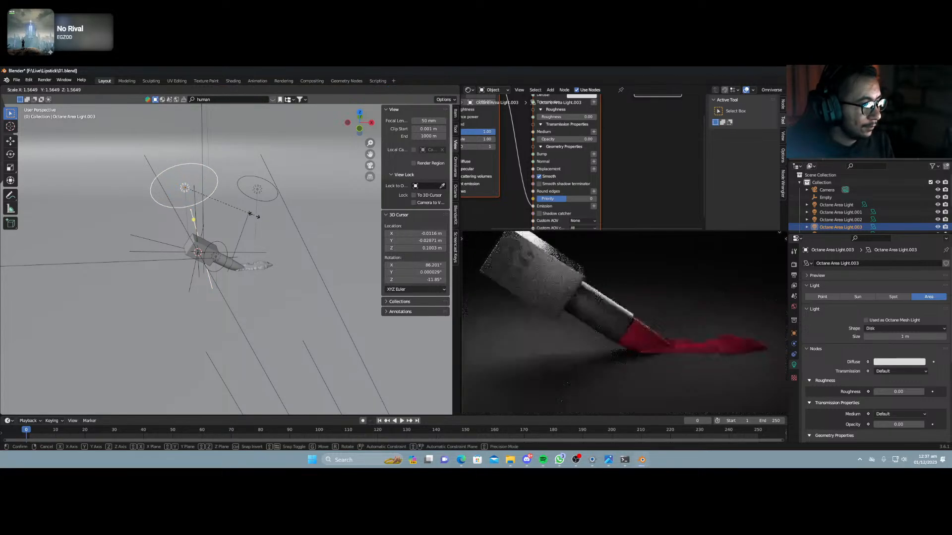
pyautogui.click(253, 218)
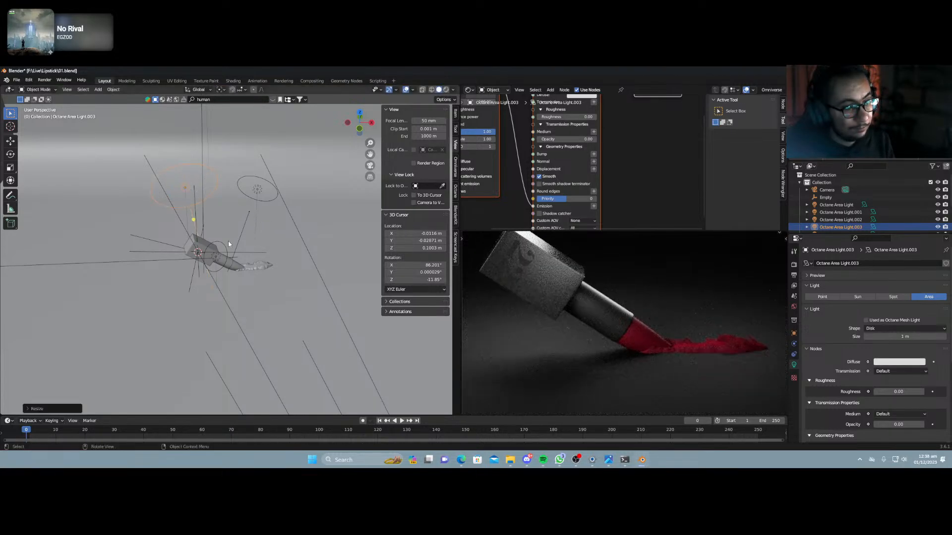
pyautogui.press('Home')
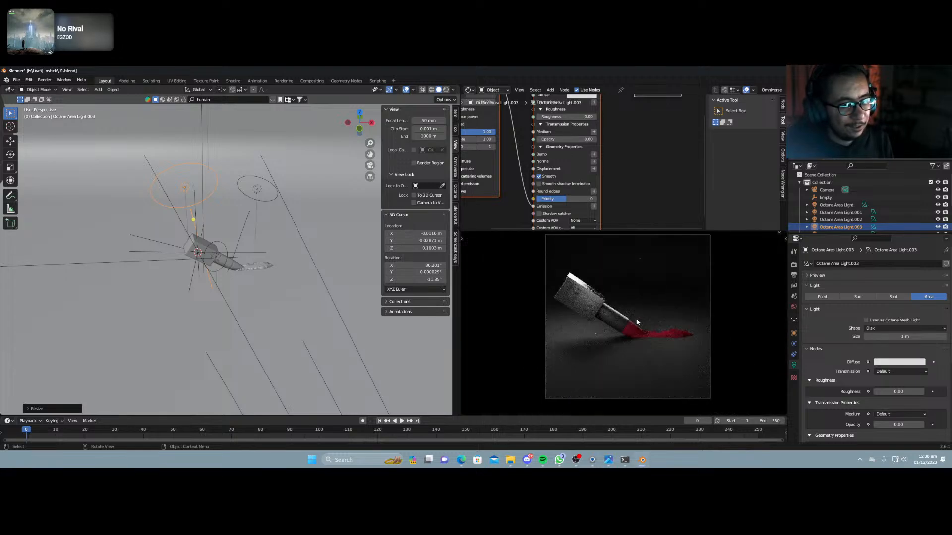
# Scale Octane Area Light.004 up about 1.22 times.
pyautogui.moveTo(193, 283); pyautogui.dragTo(253, 248, button='middle')
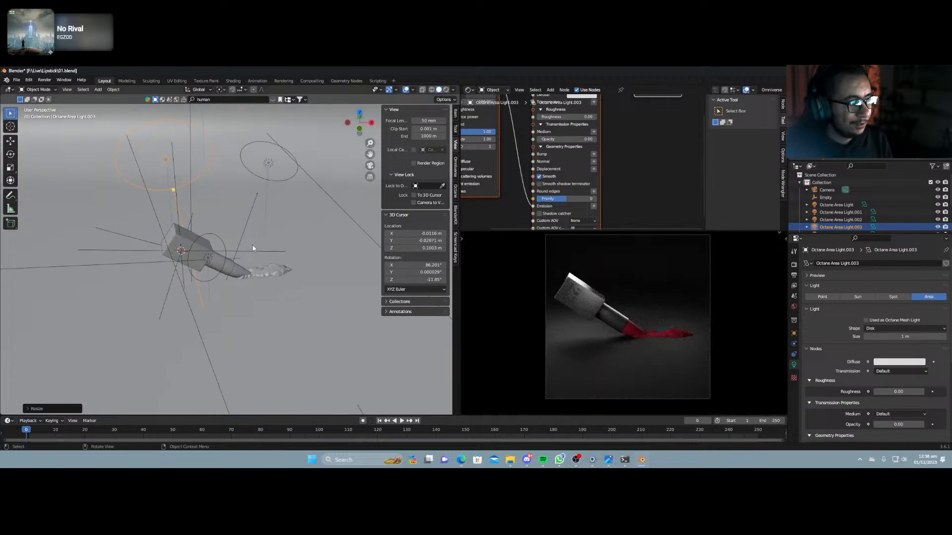
pyautogui.click(267, 162)
pyautogui.press('s')
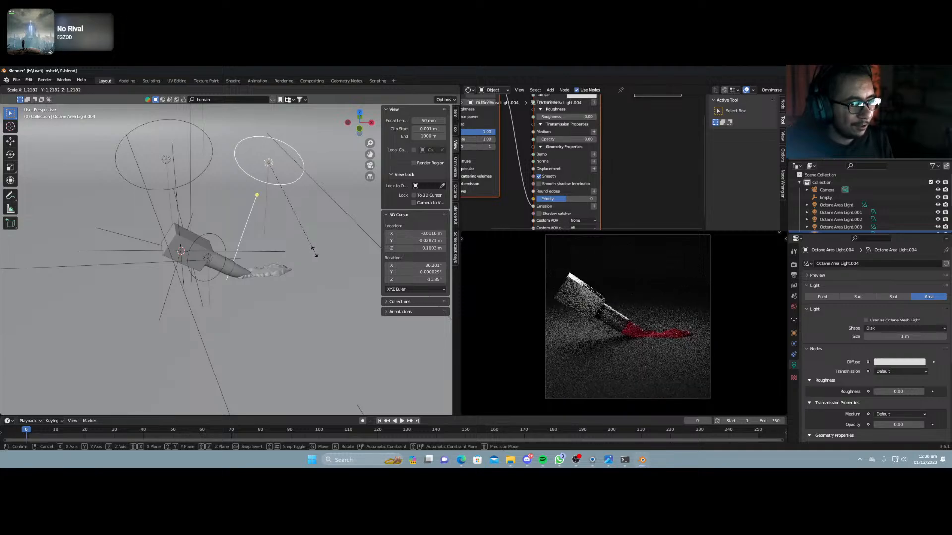
pyautogui.click(314, 252)
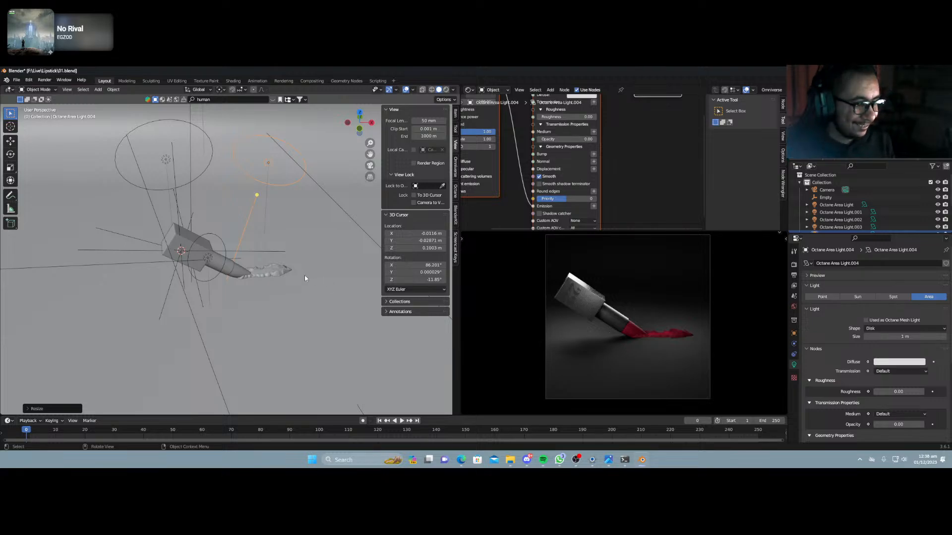
# Lower Octane Area Light.004 along Z, save the file and check the lipstick tip closely in the render.
pyautogui.moveTo(255, 304); pyautogui.dragTo(195, 272, button='middle')
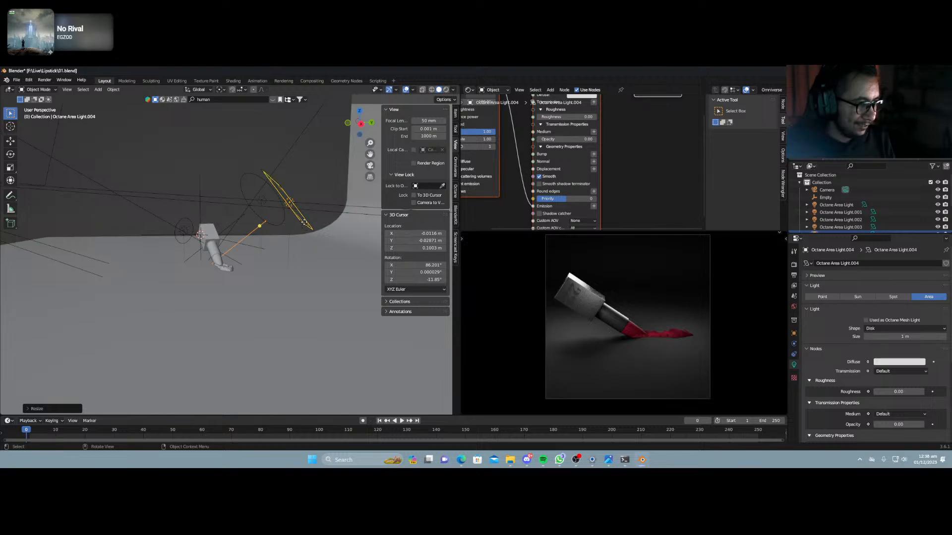
pyautogui.press('g')
pyautogui.press('z')
pyautogui.press('Return')
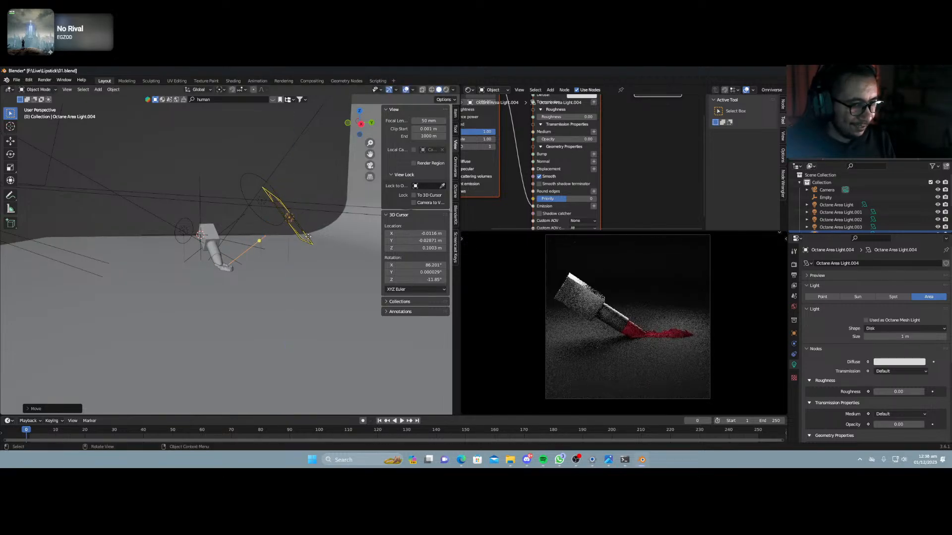
pyautogui.hotkey('ctrl', 's')
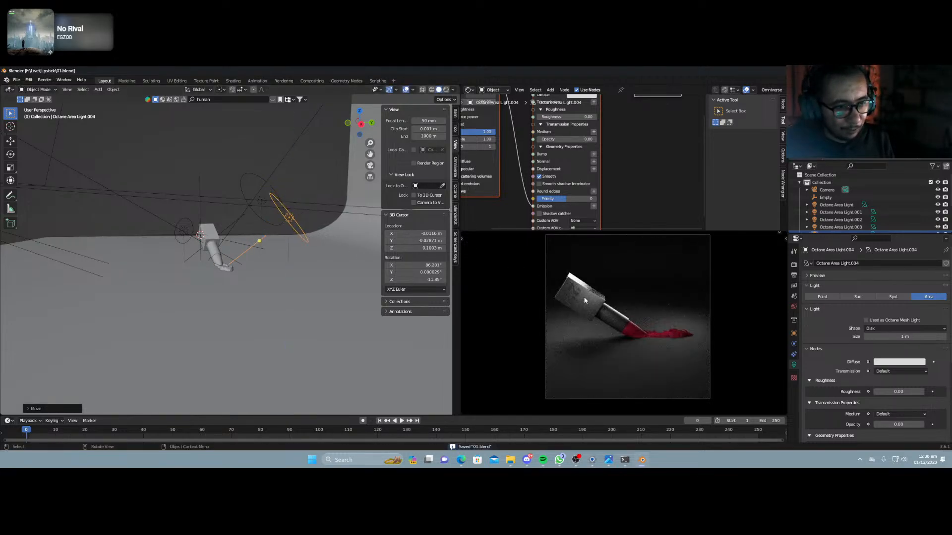
pyautogui.scroll(4, 640, 350)
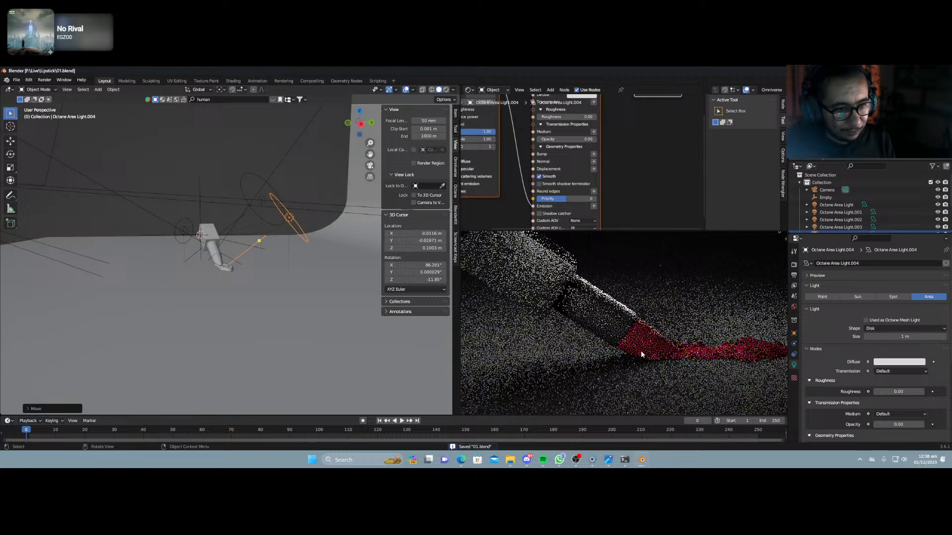
# Raise the specular value of the smear's dark red Material.003 to 0.17.
pyautogui.click(224, 271)
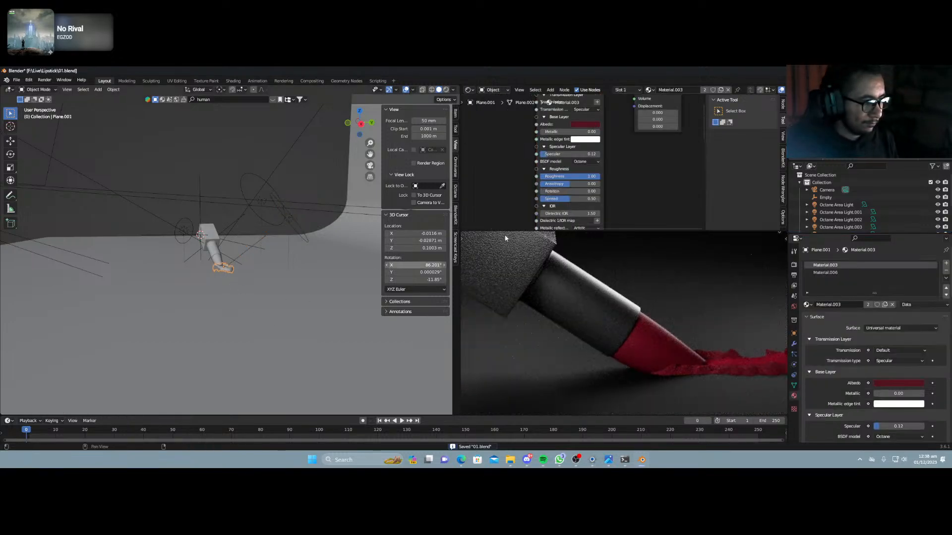
pyautogui.moveTo(550, 154)
pyautogui.mouseDown()
pyautogui.moveTo(597, 154)
pyautogui.moveTo(551, 154)
pyautogui.mouseUp()
pyautogui.scroll(-2, 677, 333)
pyautogui.scroll(-1, 677, 332)
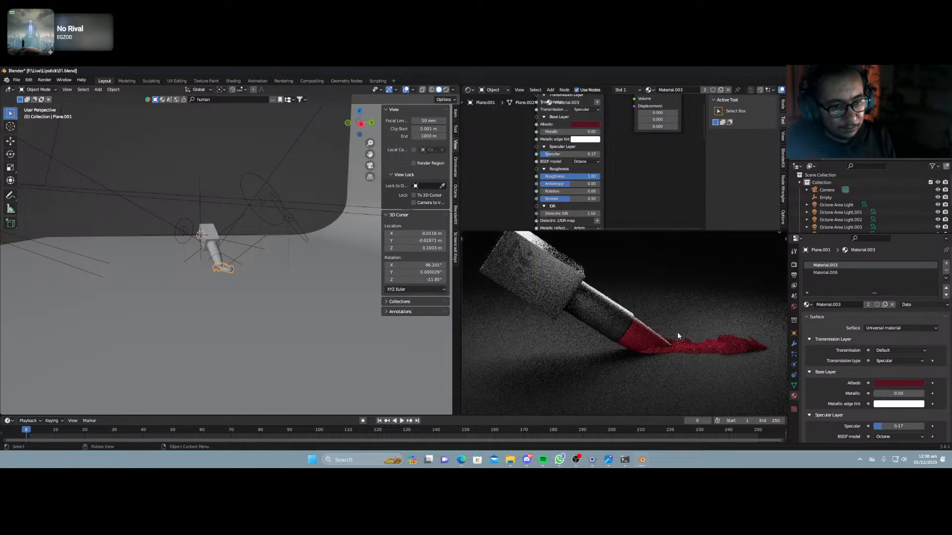
# Fly the active camera to a closer, higher angle that frames the lipstick body's 22 logo together with the red smear.
pyautogui.press('KP_0')
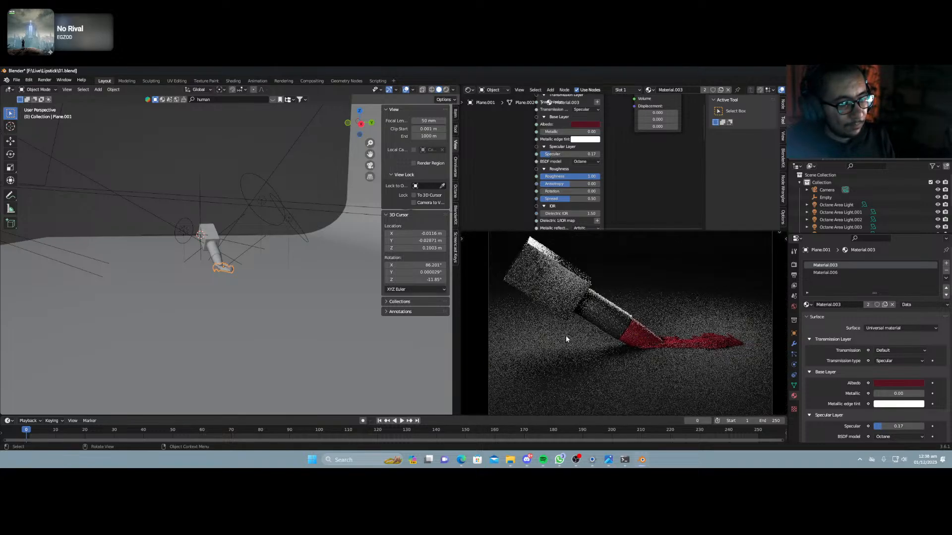
pyautogui.press('KP_0')
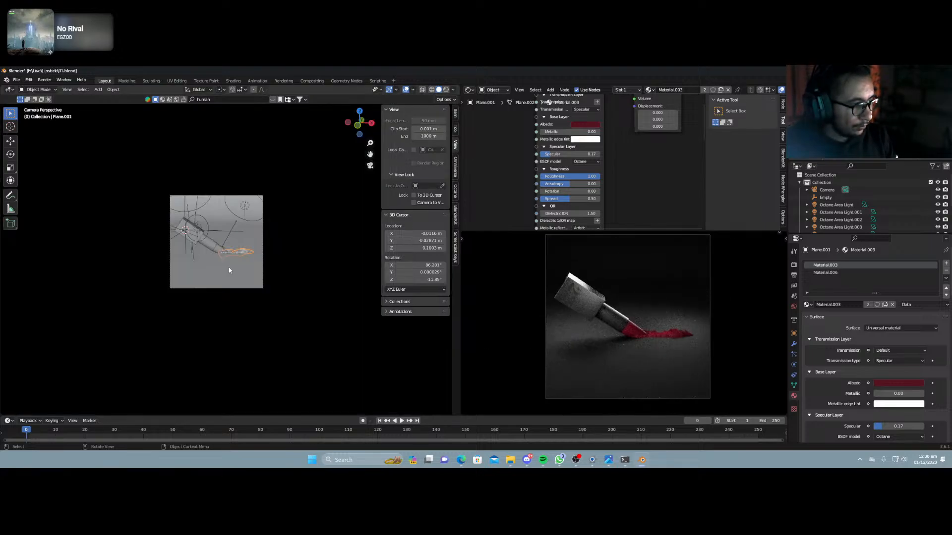
pyautogui.hotkey('shift', '`')
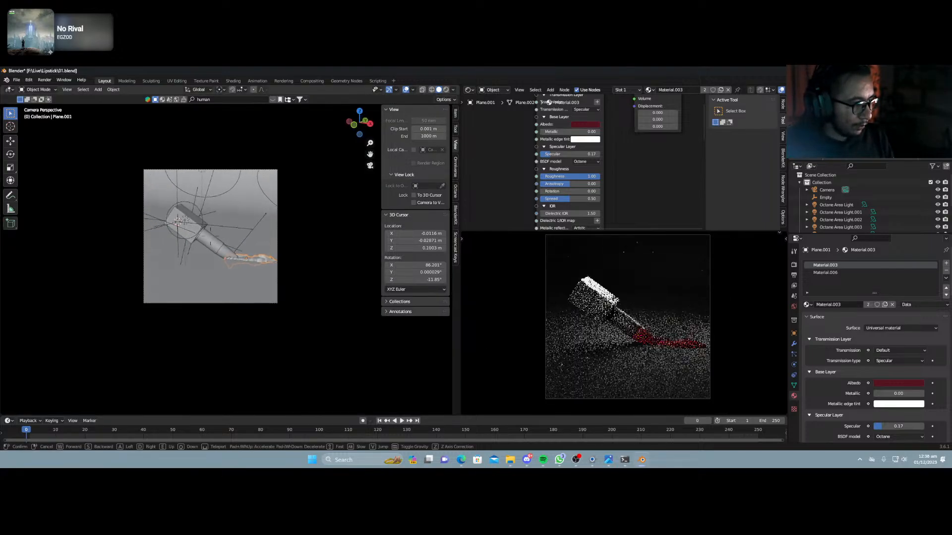
pyautogui.press('w')
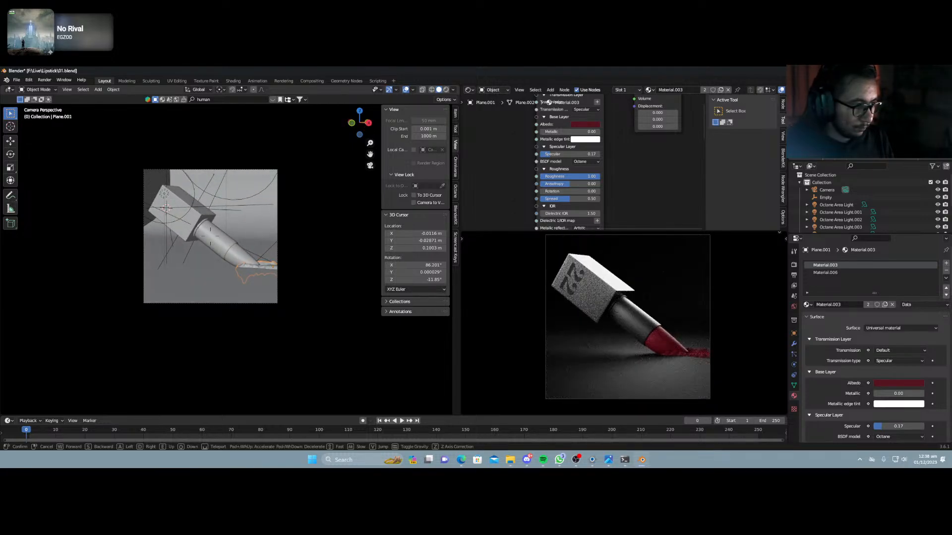
pyautogui.press('w')
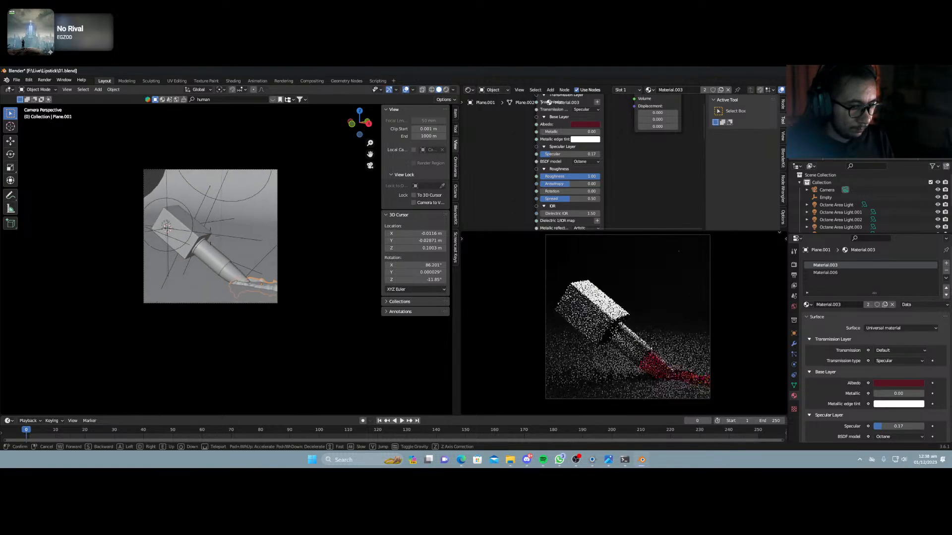
pyautogui.press('w')
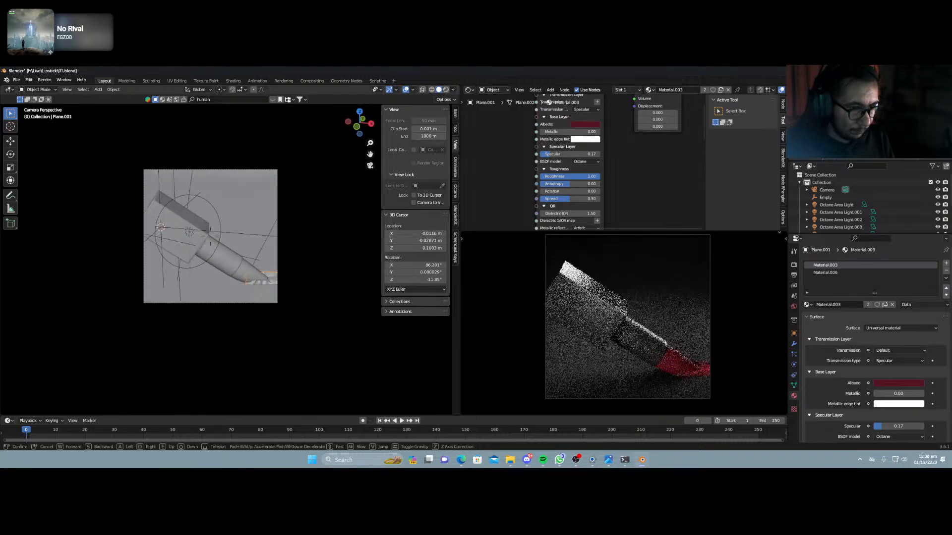
pyautogui.press('s')
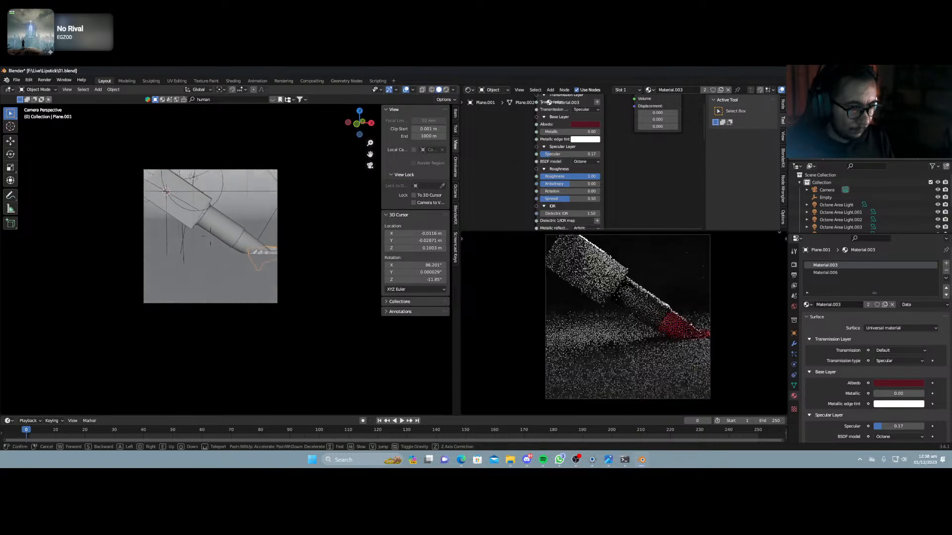
pyautogui.press('w')
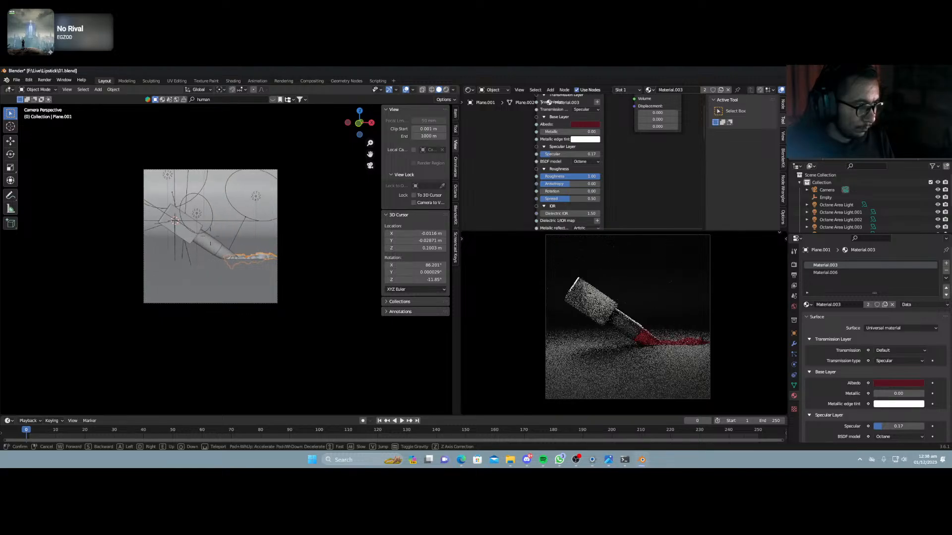
pyautogui.press('w')
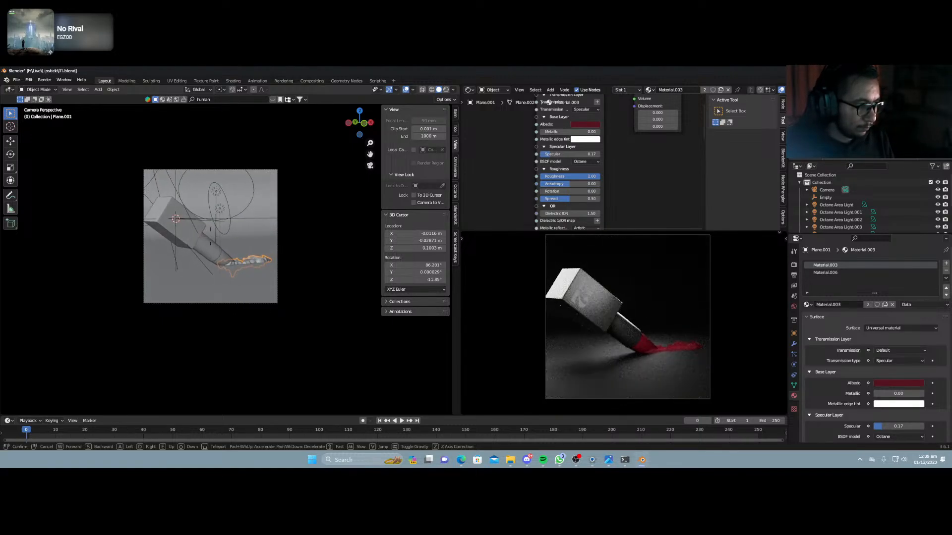
pyautogui.press('w')
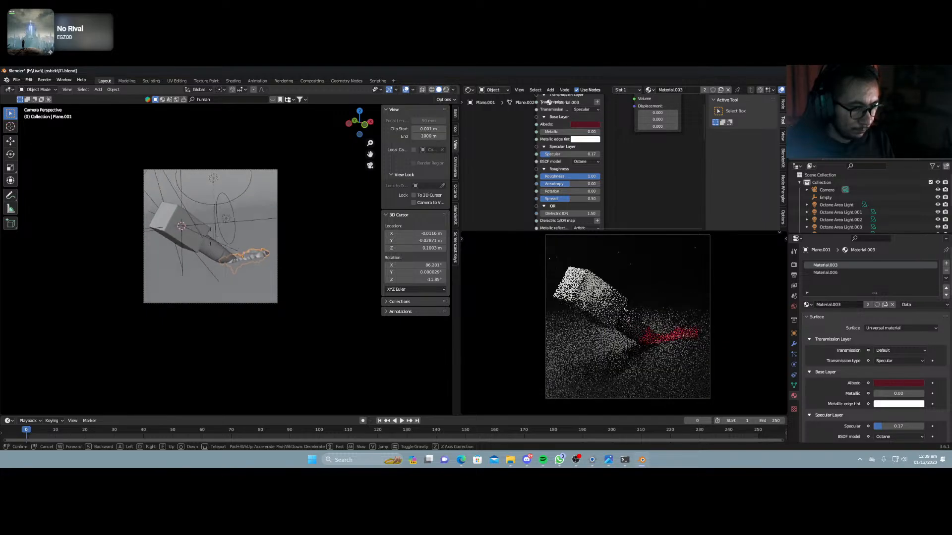
pyautogui.press('w')
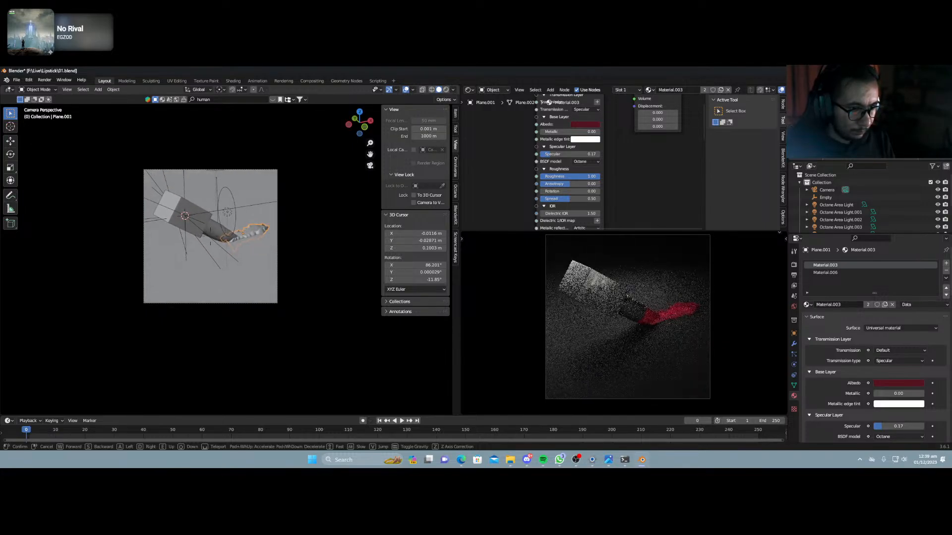
pyautogui.press('w')
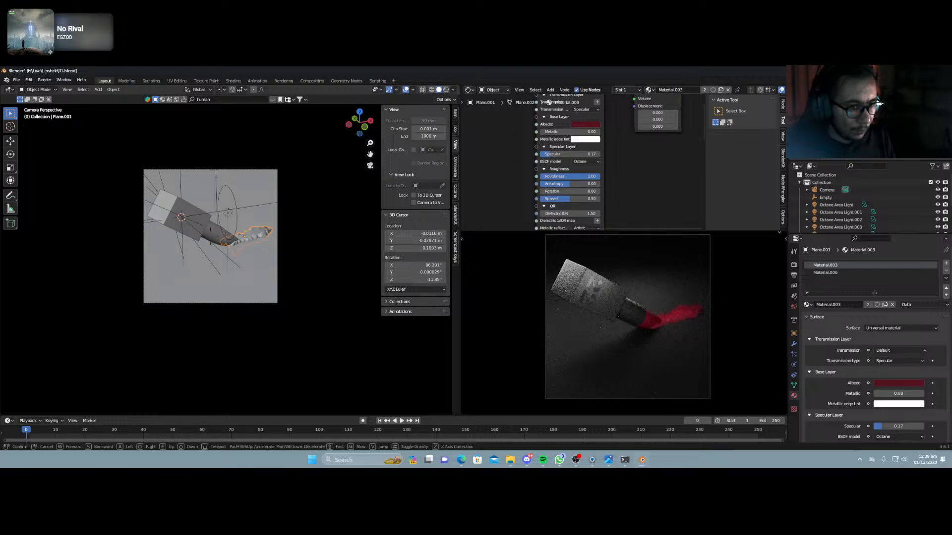
pyautogui.press('Escape')
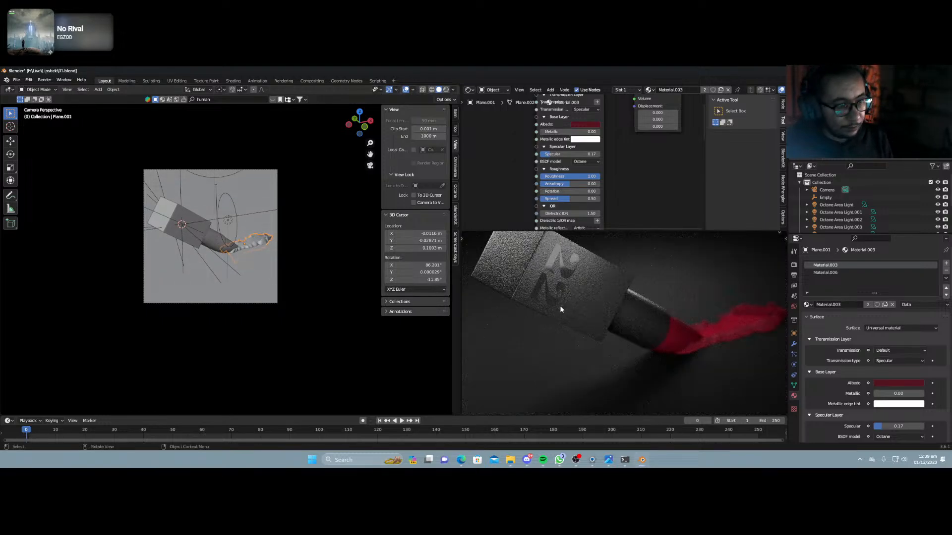
# Switch the preview viewport to solid shading, show the Octane camera imager settings and render the still image.
pyautogui.moveTo(164, 233); pyautogui.dragTo(281, 251, button='middle')
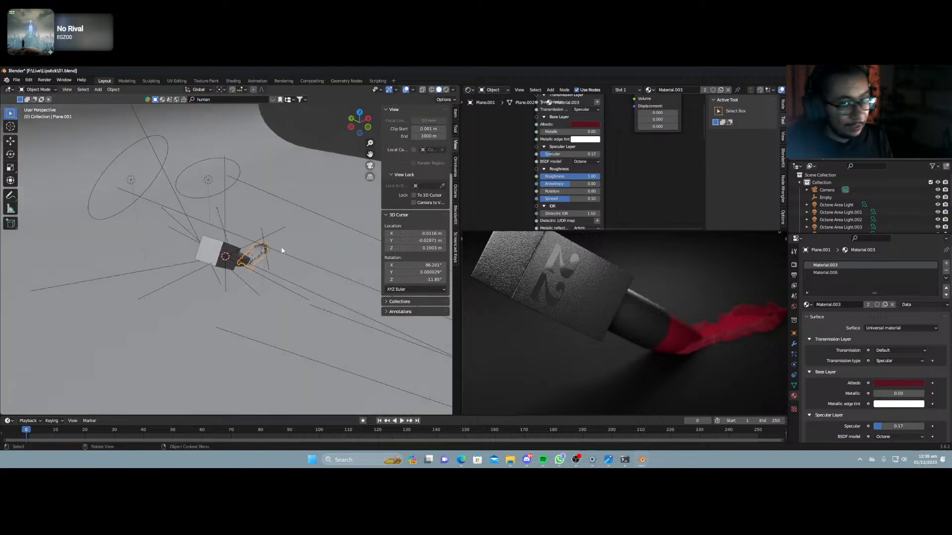
pyautogui.press('KP_0')
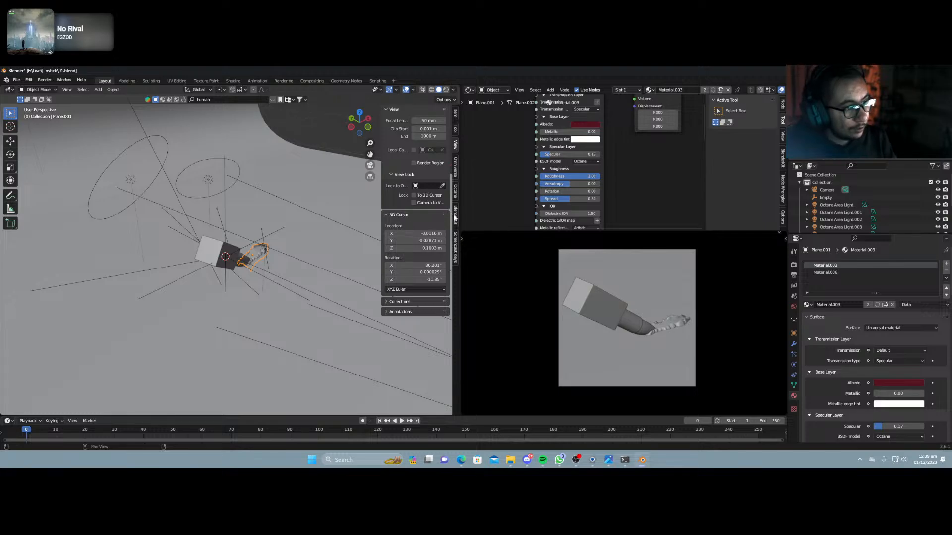
pyautogui.click(456, 191)
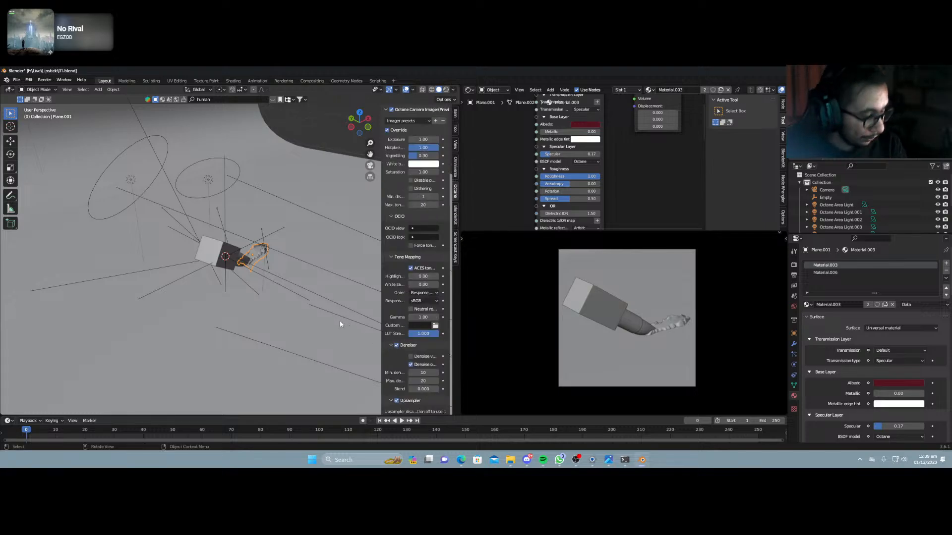
pyautogui.press('F12')
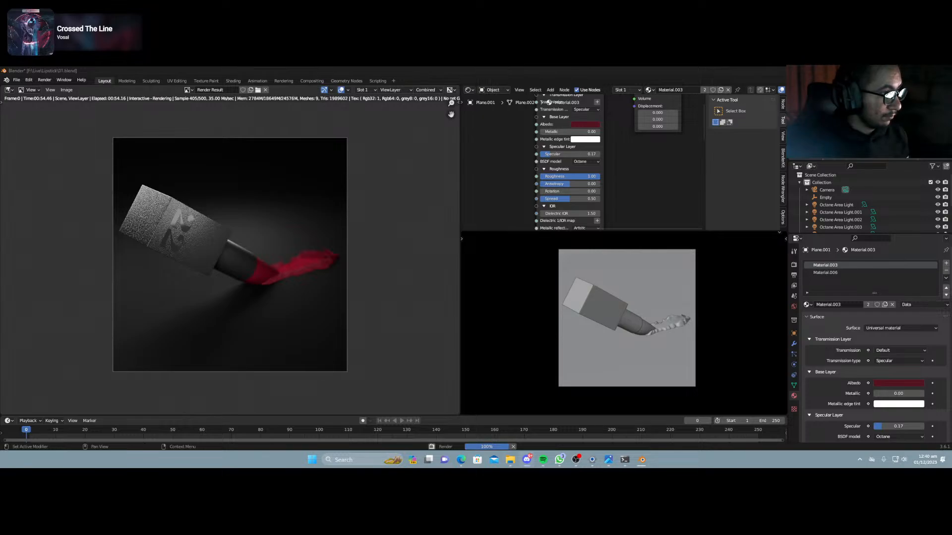
# Inspect the logo and lipstick closely in the finished render, switch to render Slot 2 and close the render view.
pyautogui.scroll(4, 177, 257)
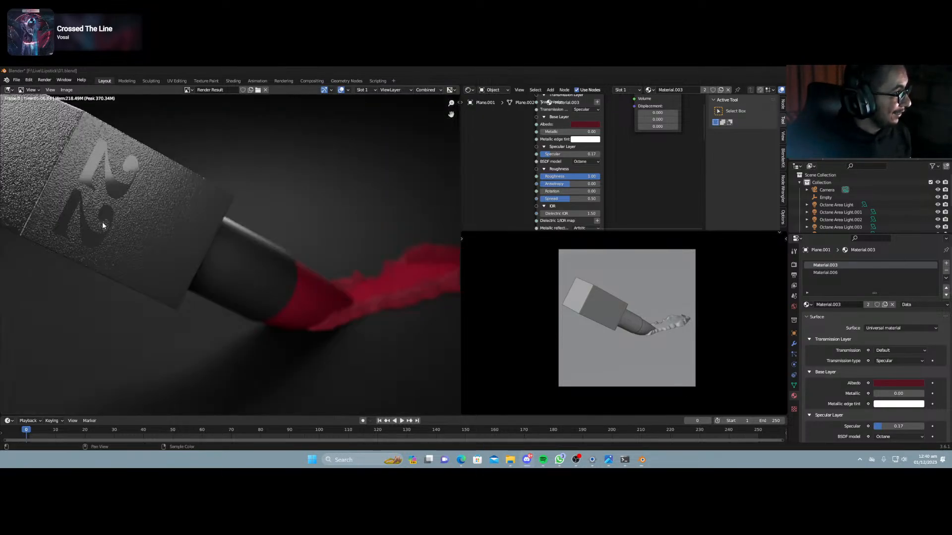
pyautogui.moveTo(102, 222); pyautogui.dragTo(231, 220, button='middle')
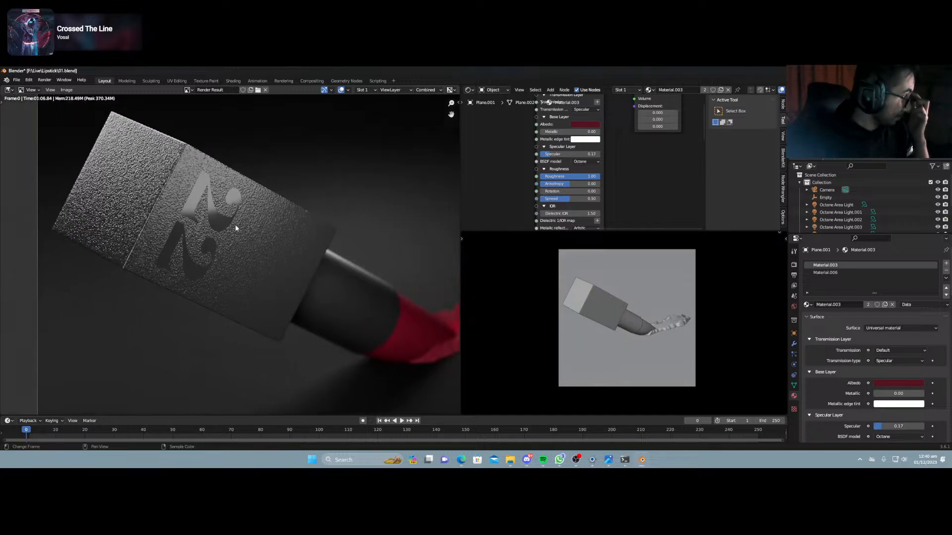
pyautogui.scroll(-3, 235, 224)
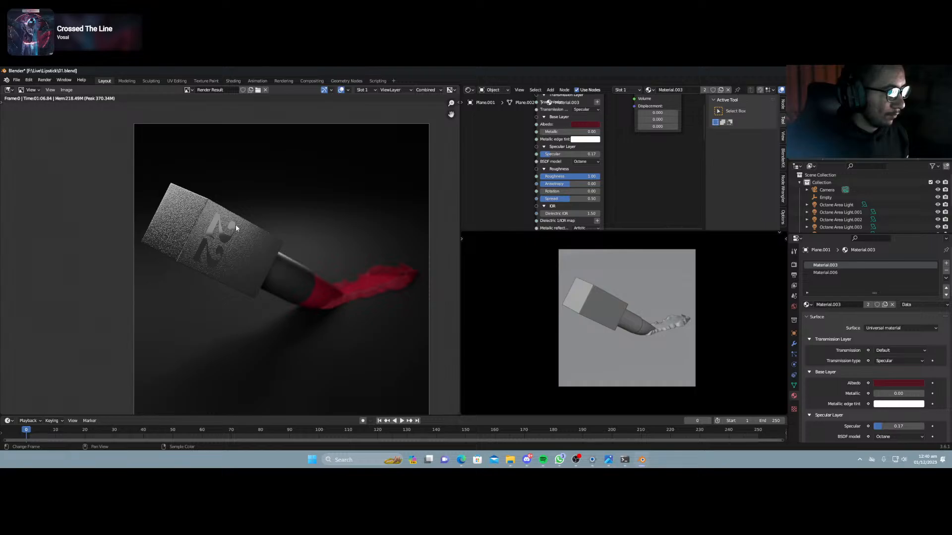
pyautogui.press('j')
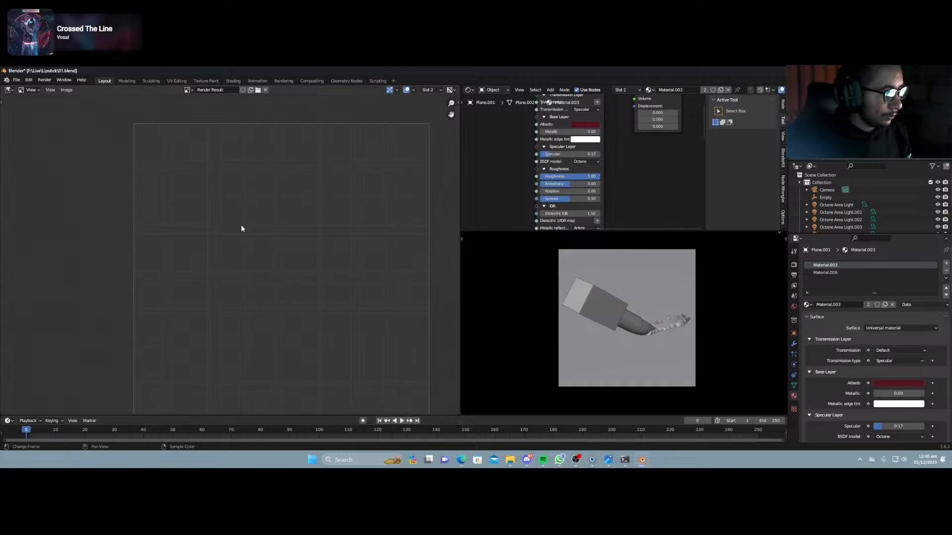
pyautogui.press('Escape')
# Duplicate the Camera in place and make the copy, Camera.001, the active scene camera.
pyautogui.press('KP_0')
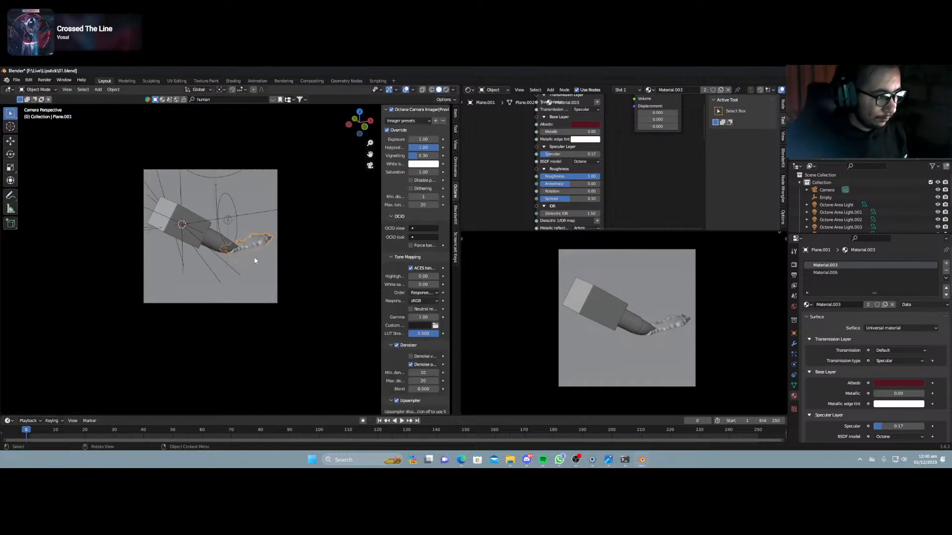
pyautogui.click(249, 303)
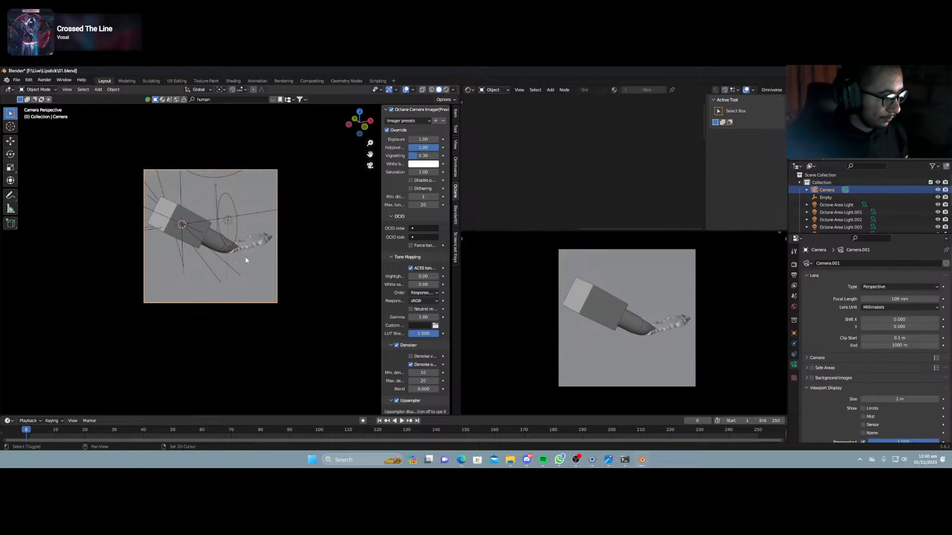
pyautogui.hotkey('shift', 'd')
pyautogui.click(266, 245)
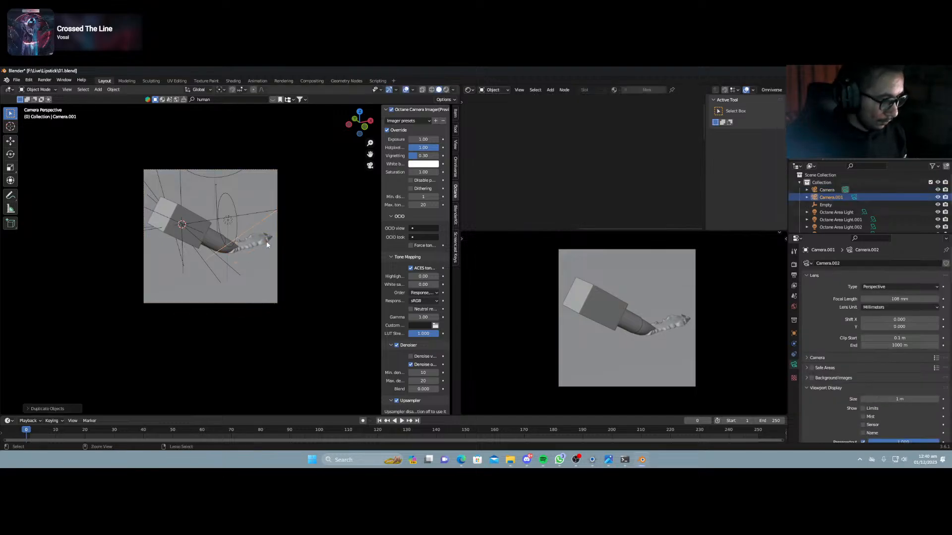
pyautogui.press('ctrl+KP_0')
# Fly Camera.001 to a close-up facing the lipstick tip head-on, with the smear centred below it.
pyautogui.hotkey('shift', '`')
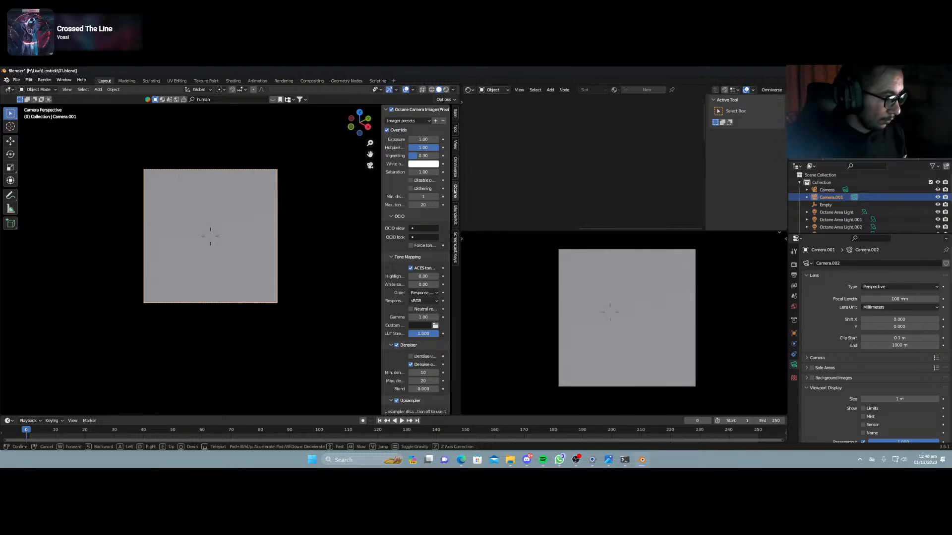
pyautogui.press('d')
pyautogui.press('w')
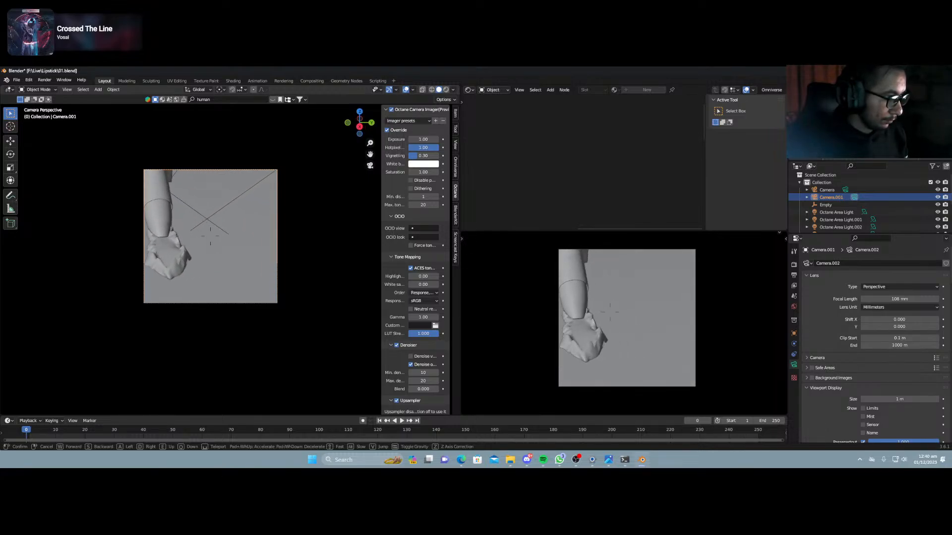
pyautogui.press('w')
pyautogui.press('q')
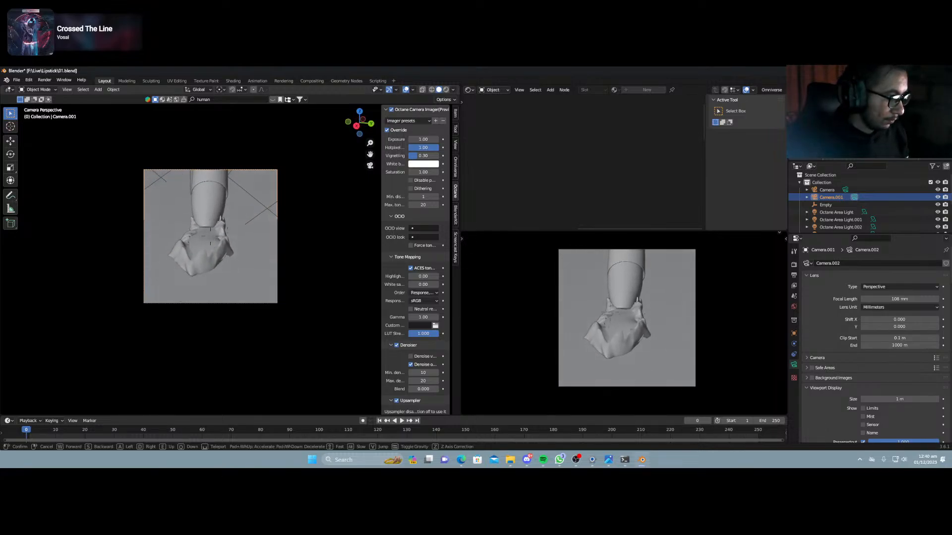
pyautogui.press('a')
pyautogui.press('e')
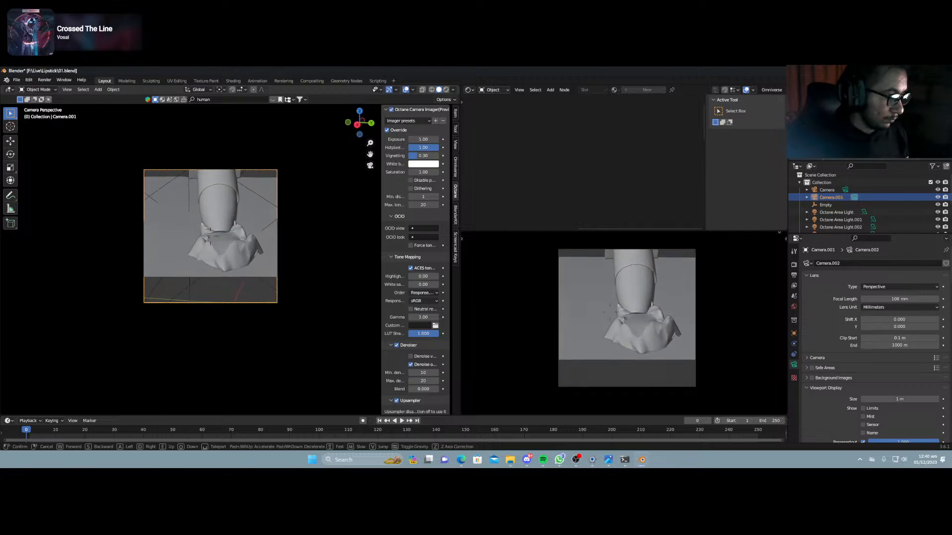
pyautogui.press('e')
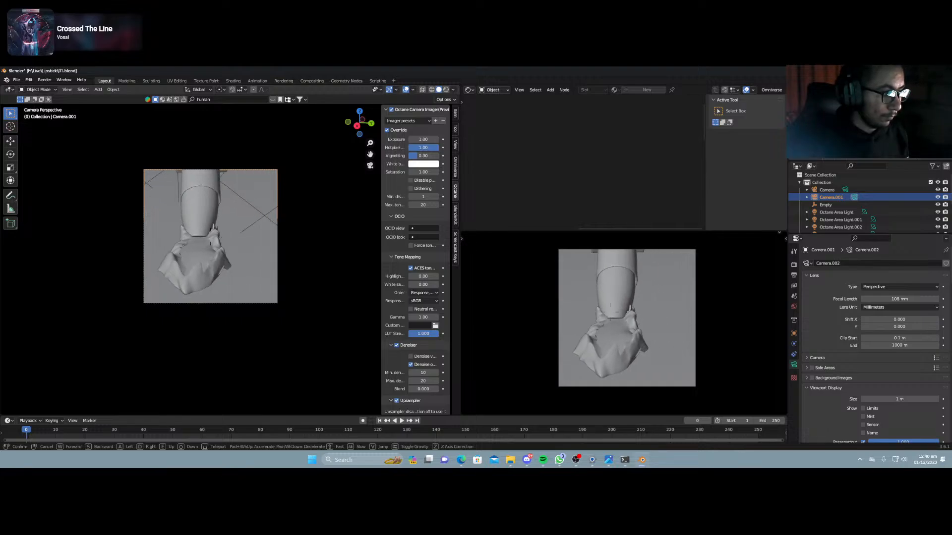
pyautogui.click(248, 241)
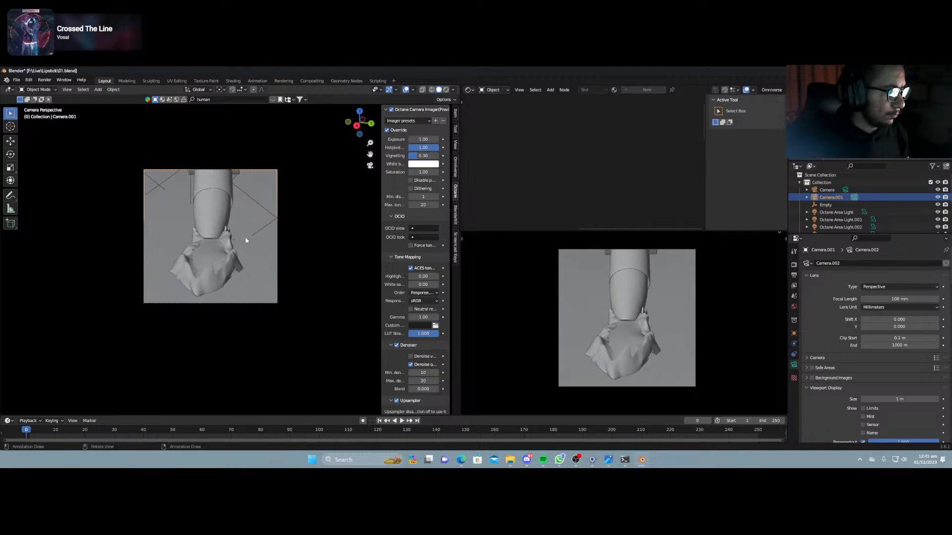
# Place the 3D cursor where the lipstick tip meets the smear and snap the Empty to it.
pyautogui.moveTo(213, 236); pyautogui.dragTo(222, 264, button='middle')
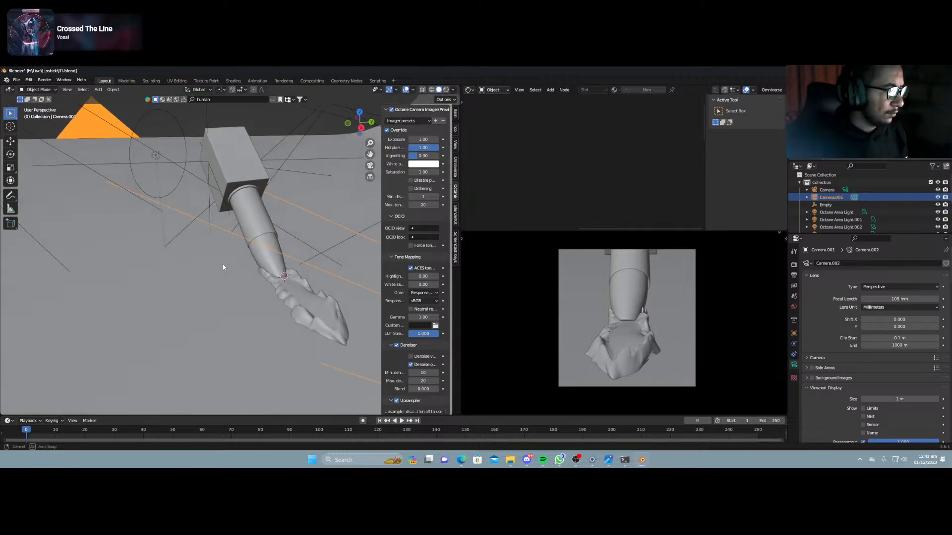
pyautogui.click(196, 160)
pyautogui.hotkey('shift', 's')
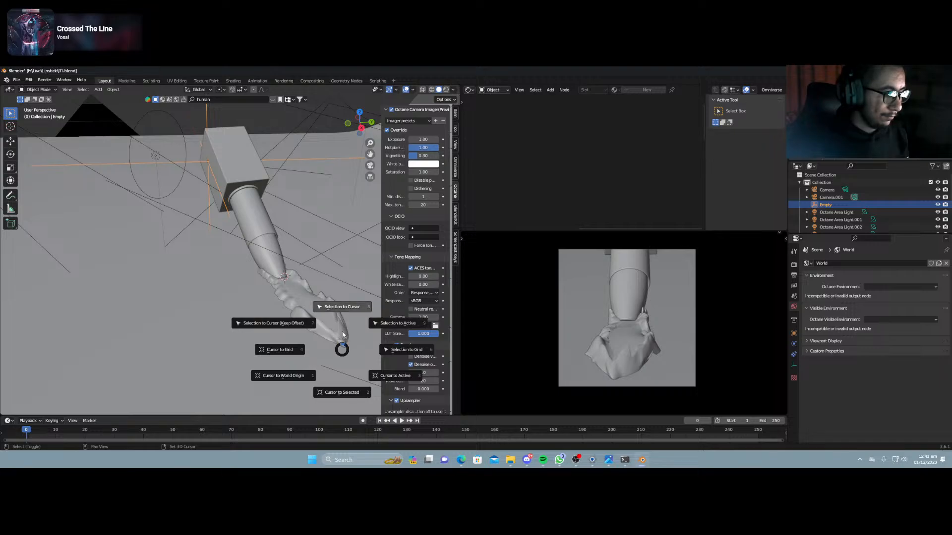
pyautogui.click(332, 309)
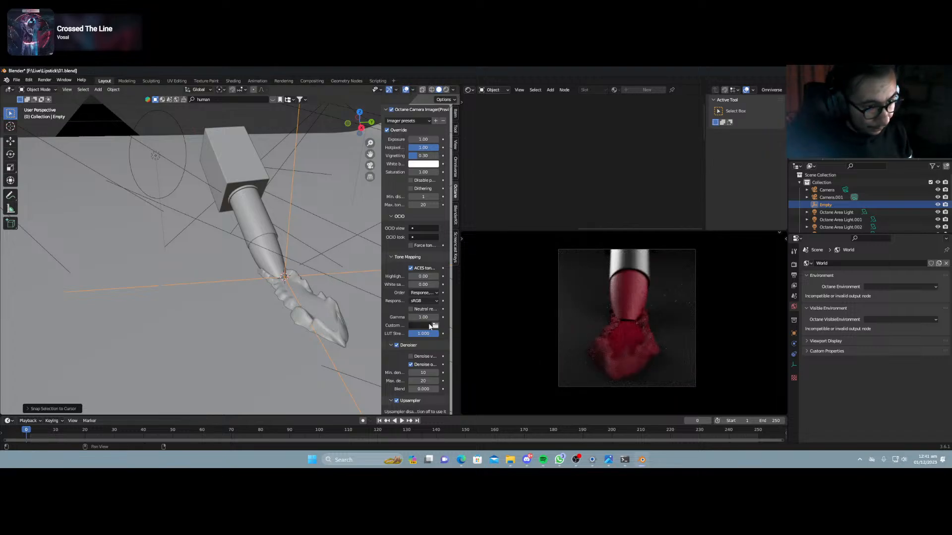
# Fly Camera.001 back and higher to frame the whole lipstick tip and smear on the surface from above.
pyautogui.press('KP_0')
pyautogui.hotkey('shift', '`')
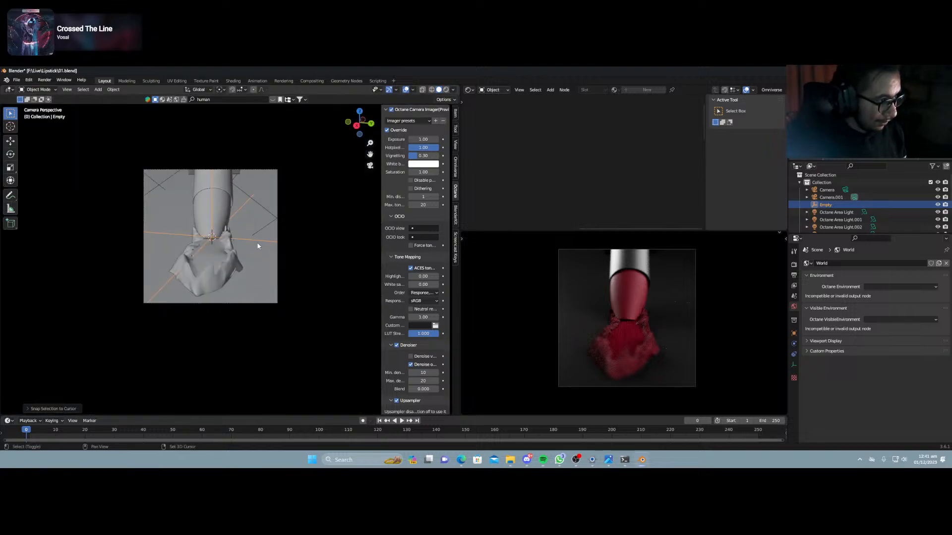
pyautogui.press('e')
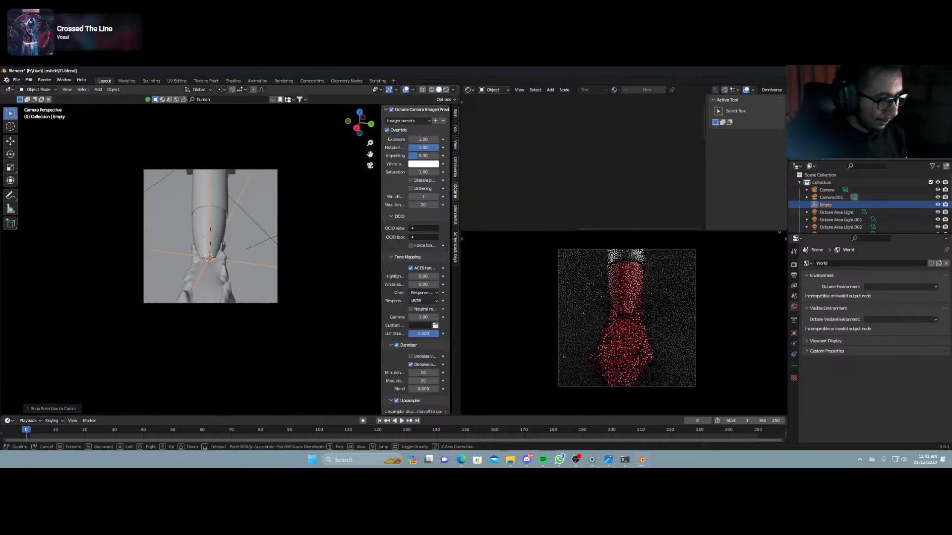
pyautogui.press('s')
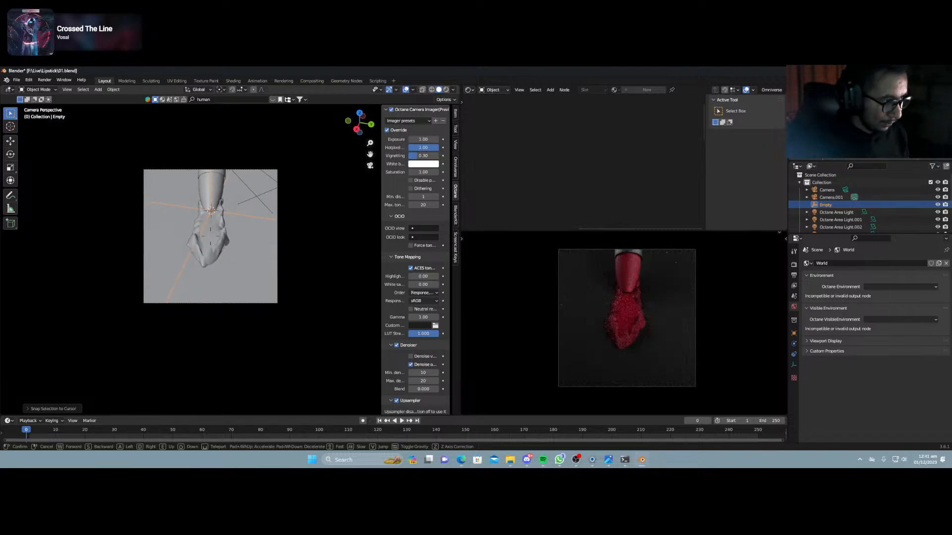
pyautogui.press('e')
pyautogui.press('w')
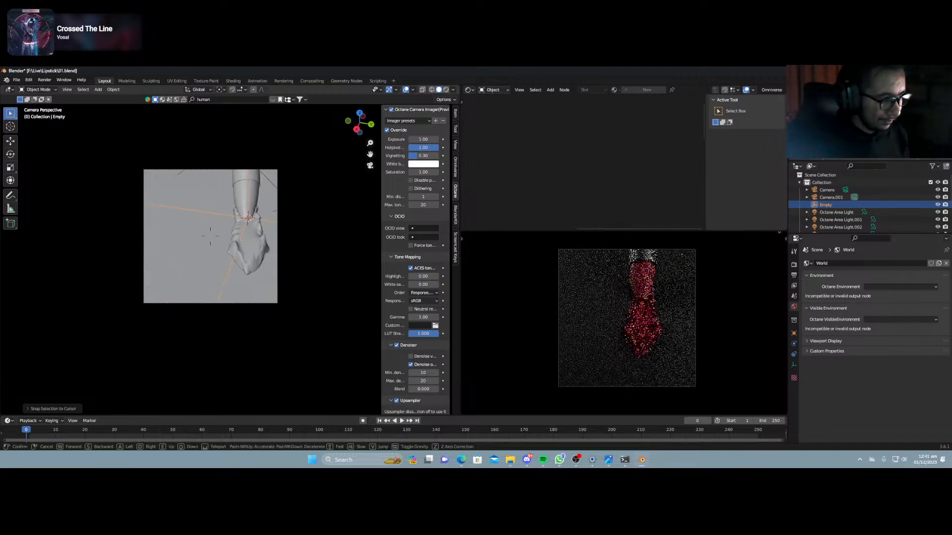
pyautogui.press('a')
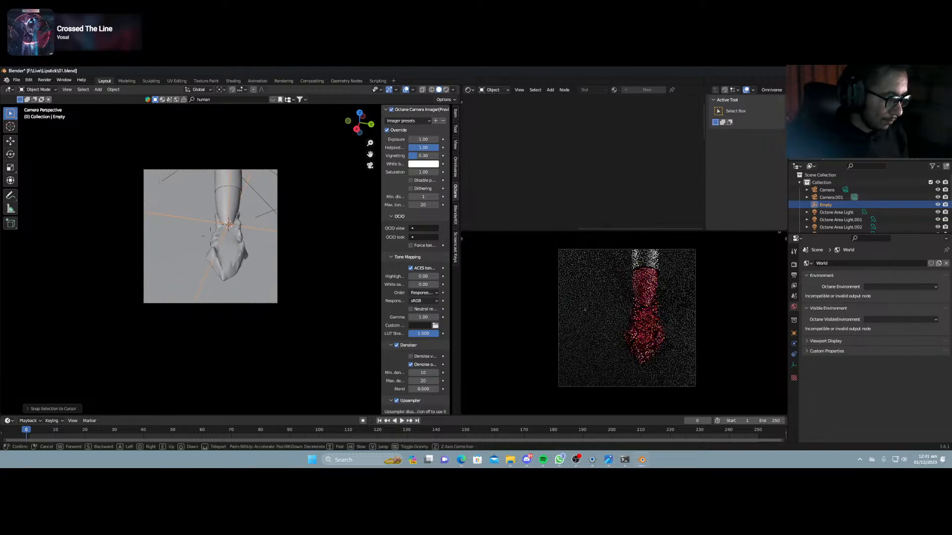
pyautogui.click(259, 272)
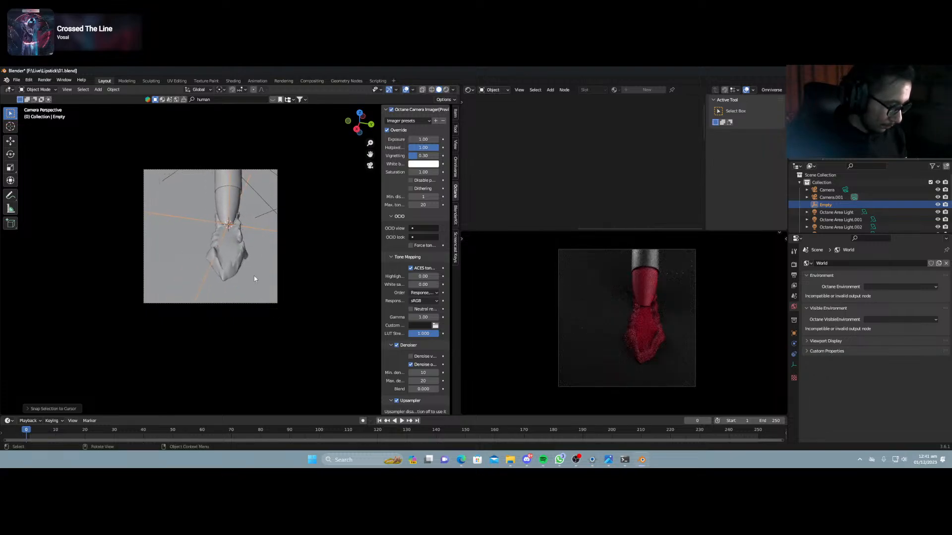
pyautogui.press('g')
pyautogui.press('x')
pyautogui.click(255, 276)
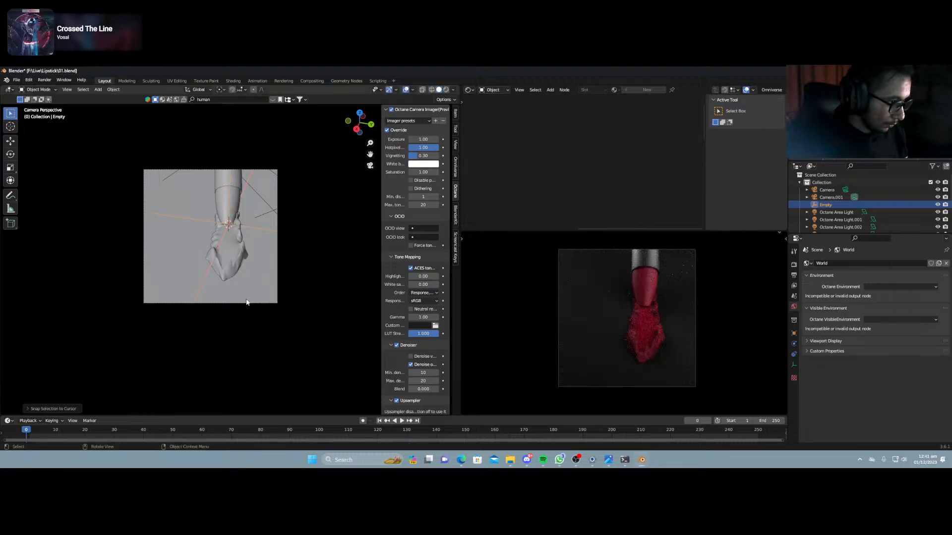
# Select Camera.001, move it along its local X axis to bring the lipstick near the frame's centre, and check the framing.
pyautogui.click(246, 305)
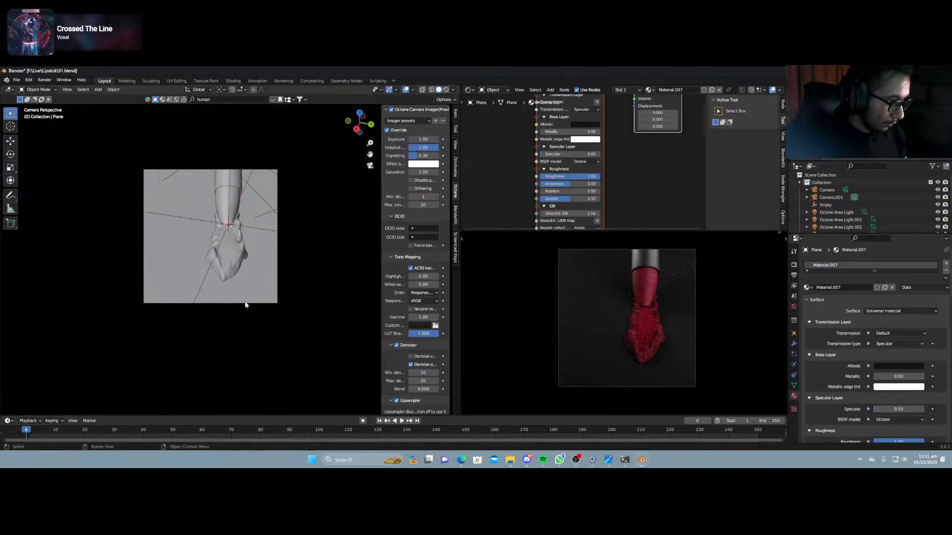
pyautogui.click(246, 173)
pyautogui.press('g')
pyautogui.press('x')
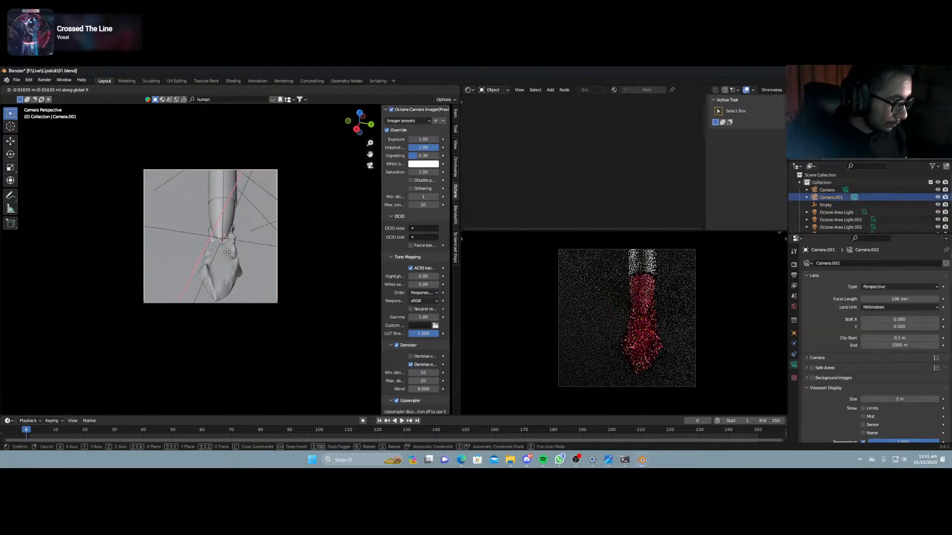
pyautogui.press('x')
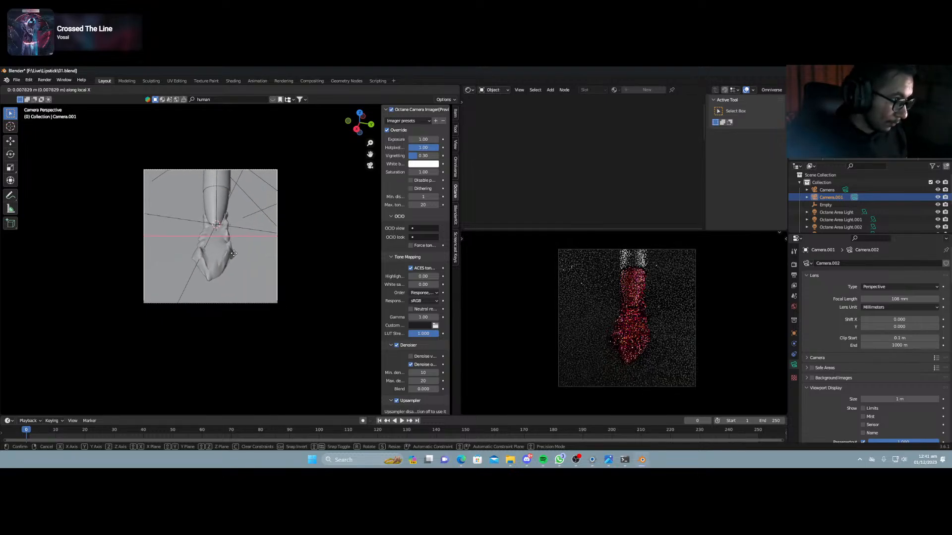
pyautogui.click(237, 259)
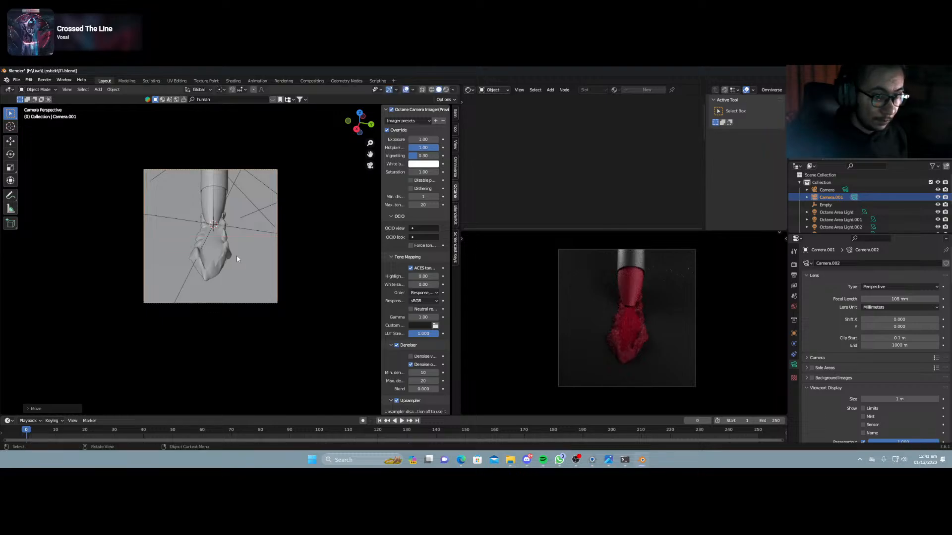
pyautogui.scroll(6, 603, 345)
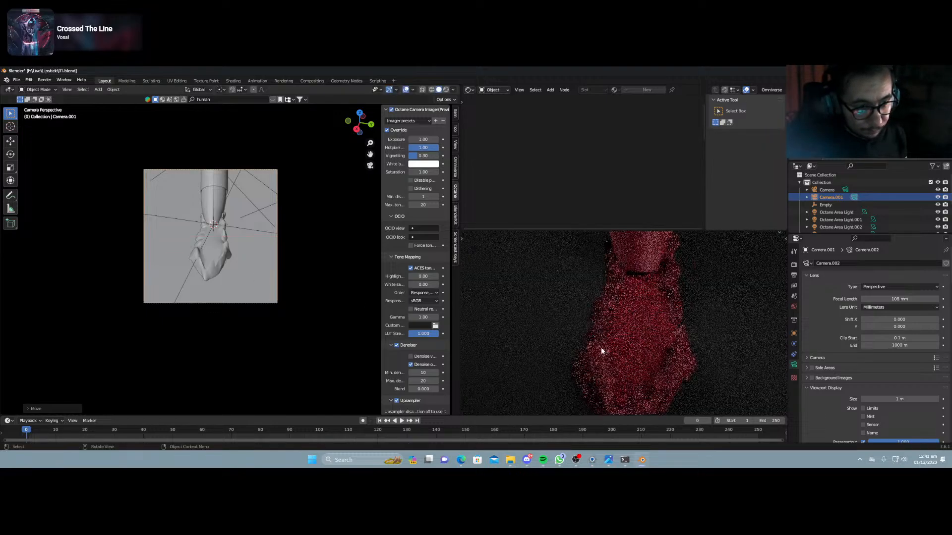
pyautogui.scroll(-6, 600, 347)
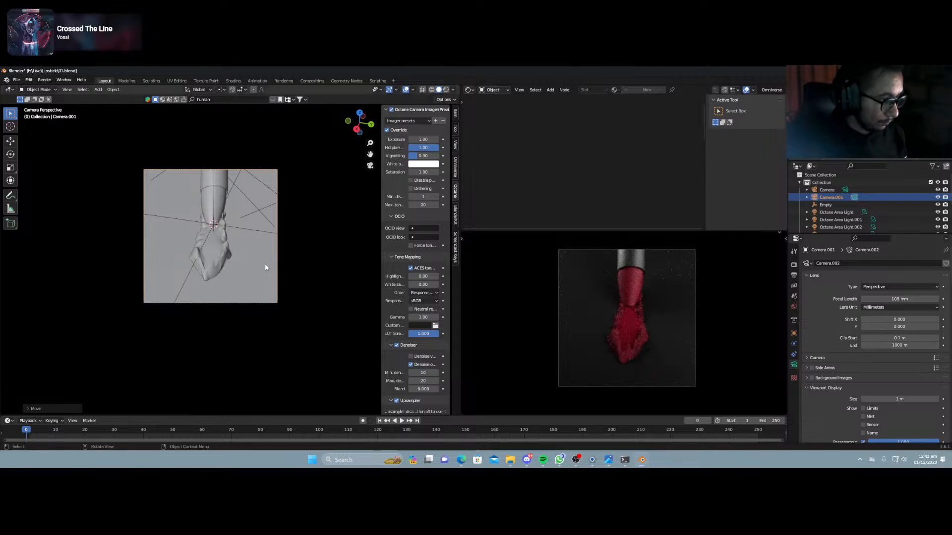
# Tilt Camera.001 by about -0.2° around its local X axis and inspect the smear in the rendered preview.
pyautogui.press('r')
pyautogui.press('r')
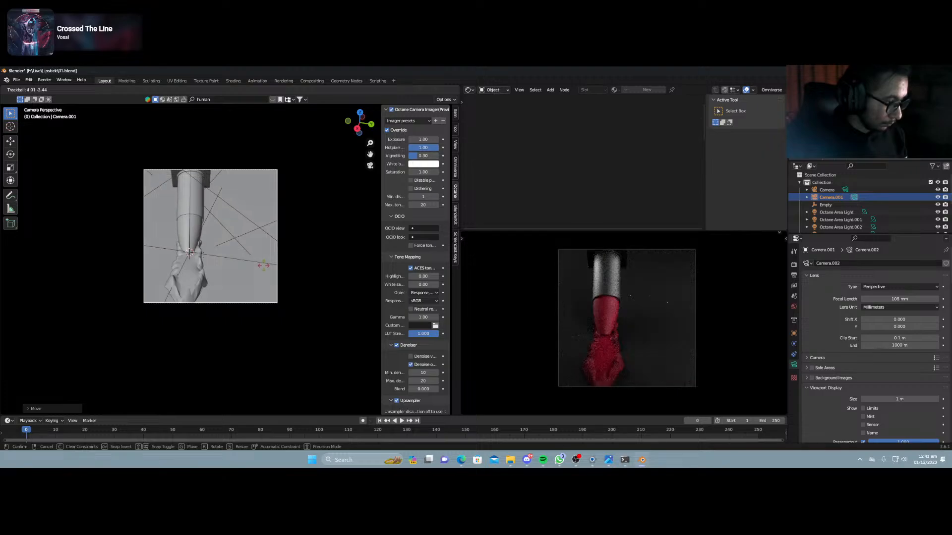
pyautogui.press('y')
pyautogui.press('z')
pyautogui.press('z')
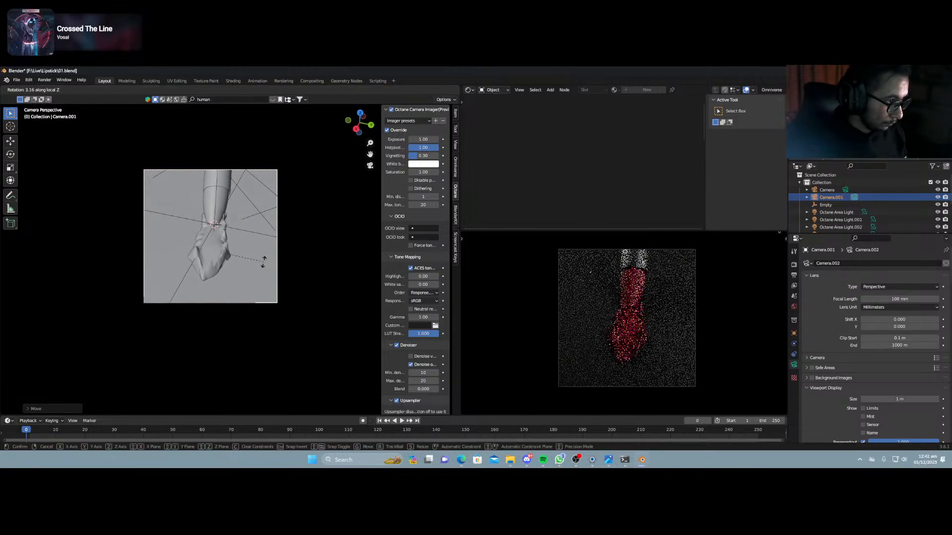
pyautogui.press('x')
pyautogui.press('x')
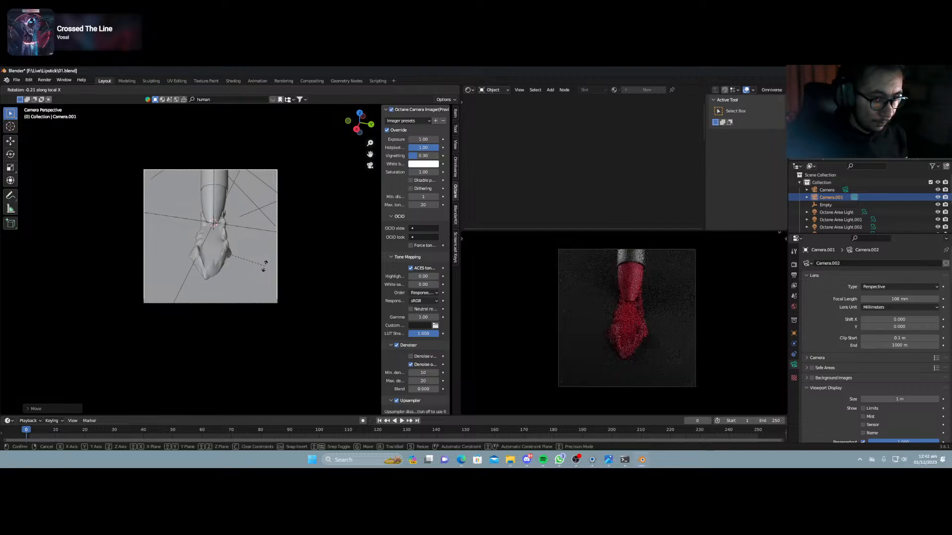
pyautogui.click(265, 266)
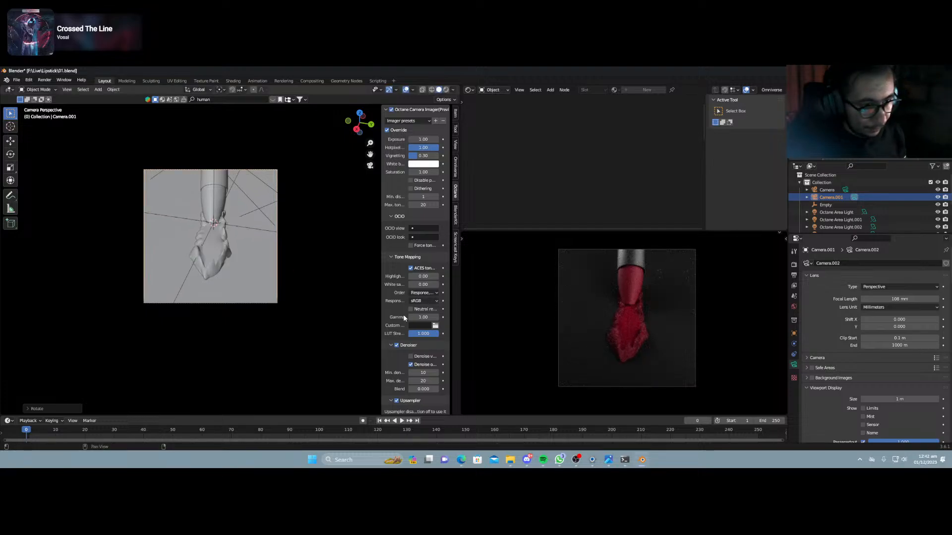
pyautogui.scroll(5, 639, 376)
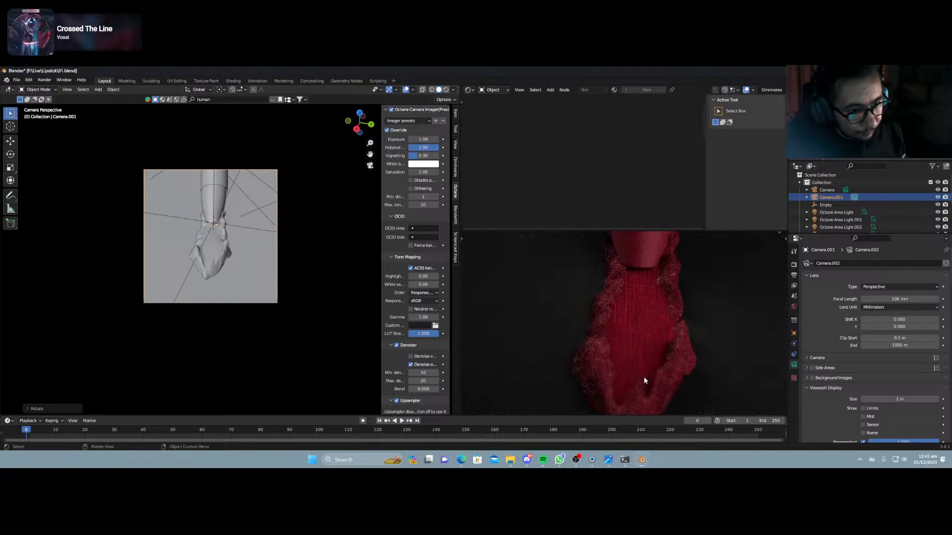
pyautogui.scroll(-5, 643, 377)
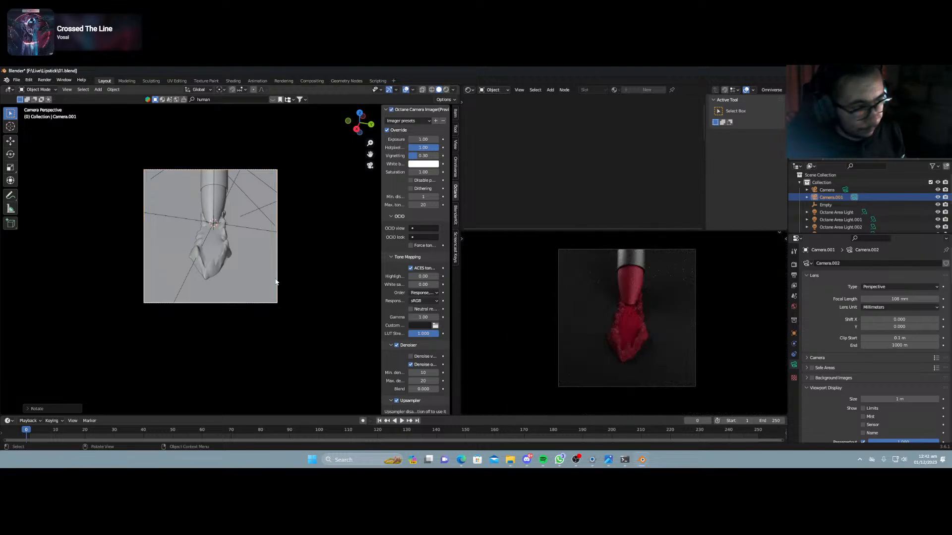
# Nudge Camera.001 along its local X axis and rotate it by about -0.6° around the global Z axis.
pyautogui.press('g')
pyautogui.press('x')
pyautogui.press('x')
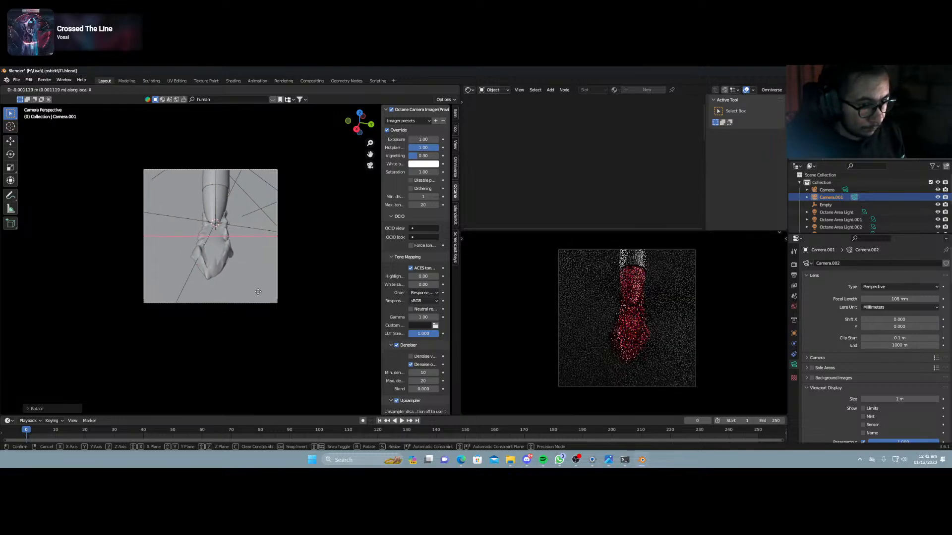
pyautogui.click(283, 275)
pyautogui.press('r')
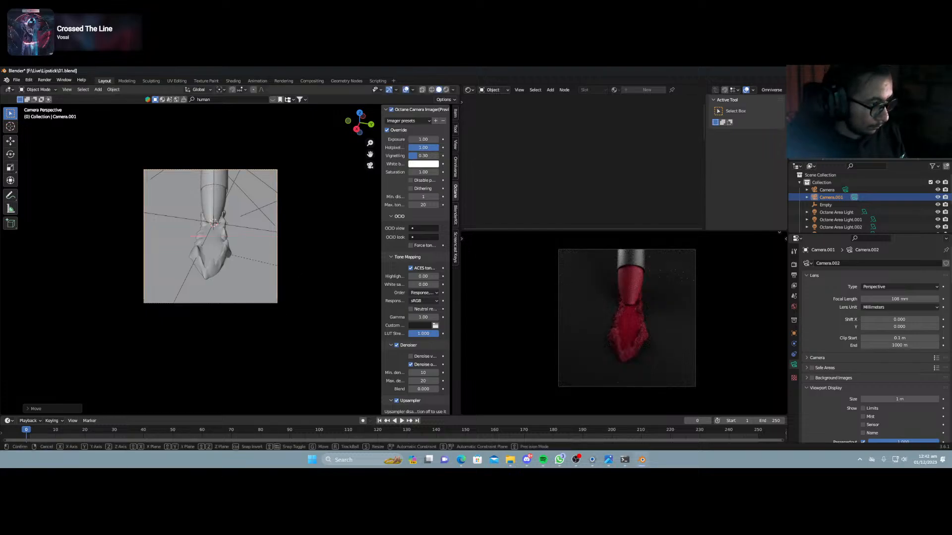
pyautogui.press('z')
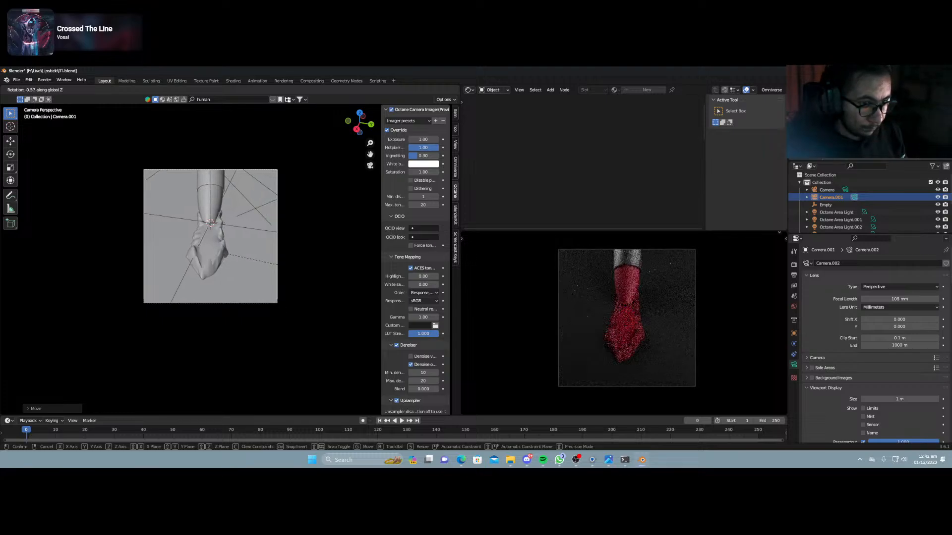
pyautogui.click(305, 269)
# Slide Camera.001 back and forth along its local X axis to fine-tune the lipstick's horizontal framing, and save the file.
pyautogui.press('g')
pyautogui.press('x')
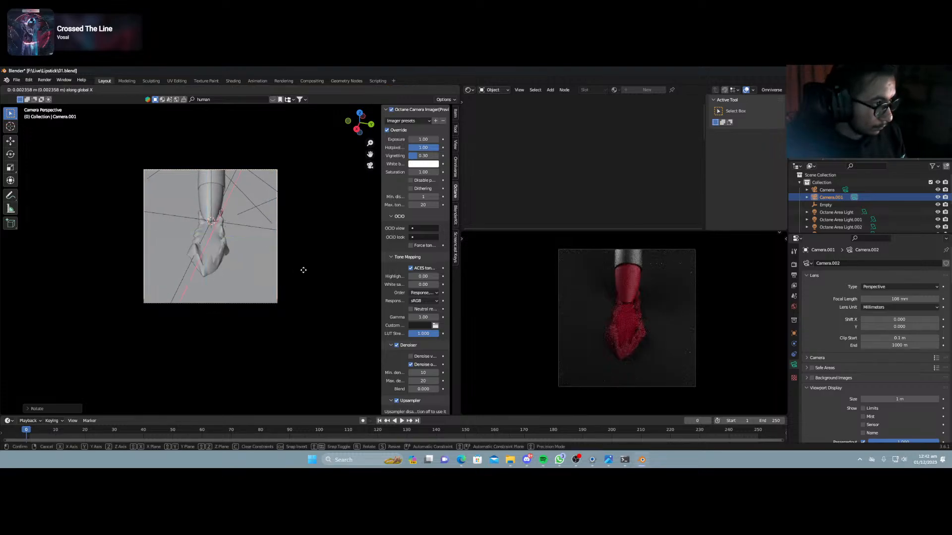
pyautogui.press('x')
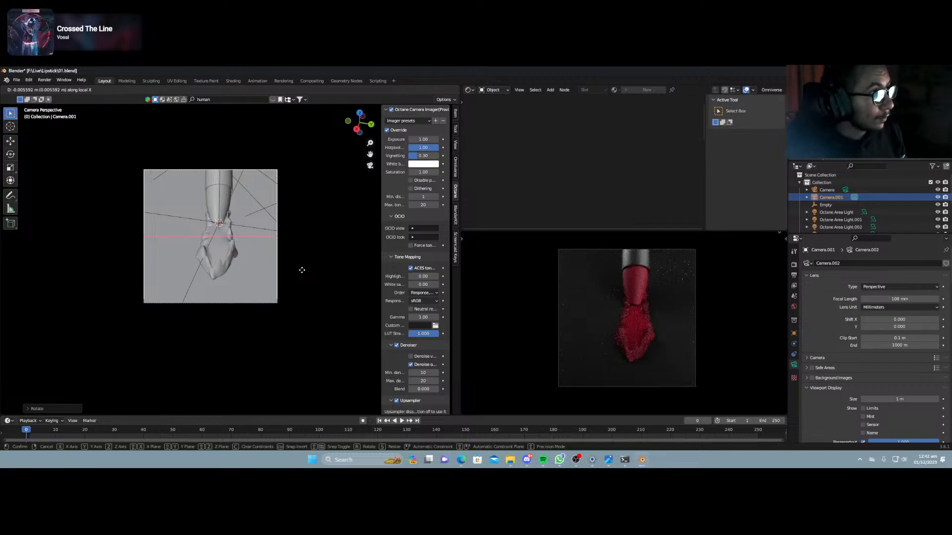
pyautogui.click(301, 270)
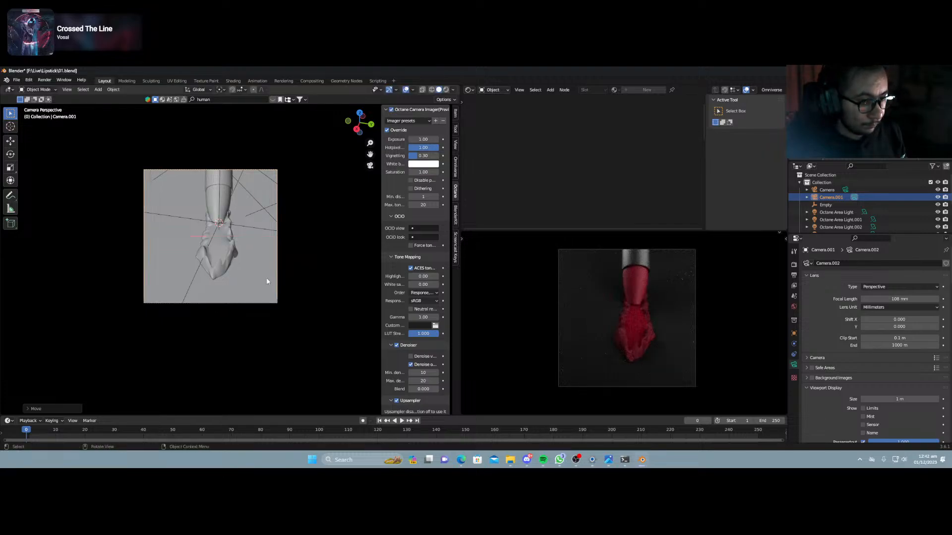
pyautogui.press('g')
pyautogui.press('x')
pyautogui.press('x')
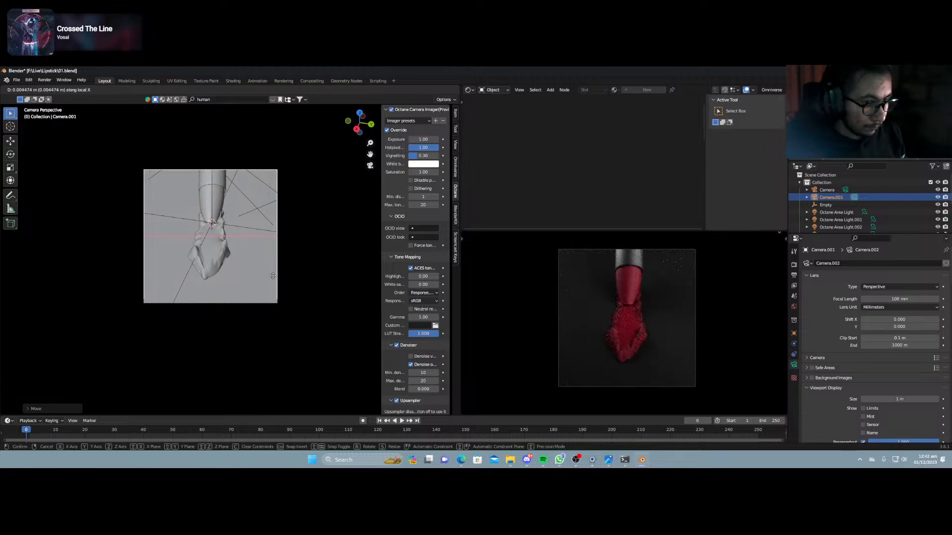
pyautogui.click(273, 276)
pyautogui.hotkey('ctrl', 's')
# Switch the preview viewport to Solid shading and render the still image from Camera.001.
pyautogui.press('z')
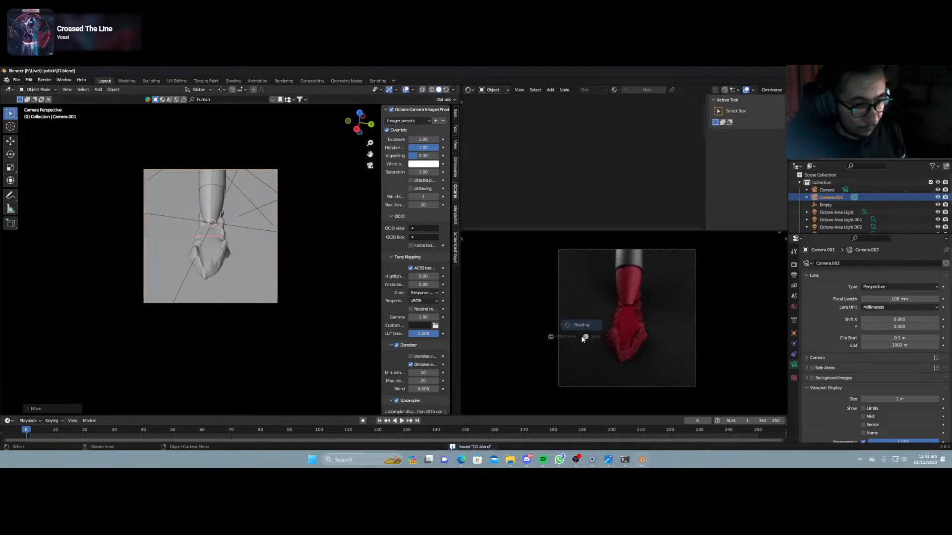
pyautogui.click(584, 337)
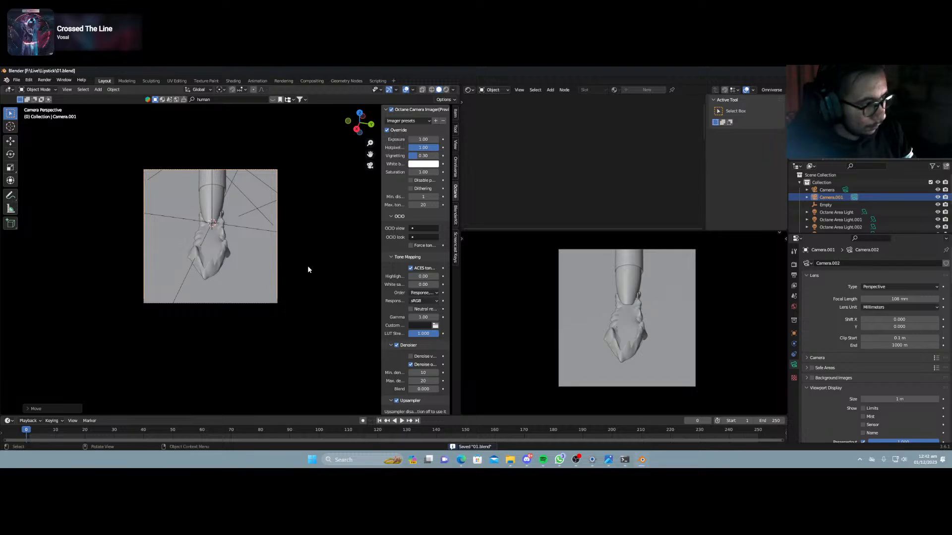
pyautogui.press('F12')
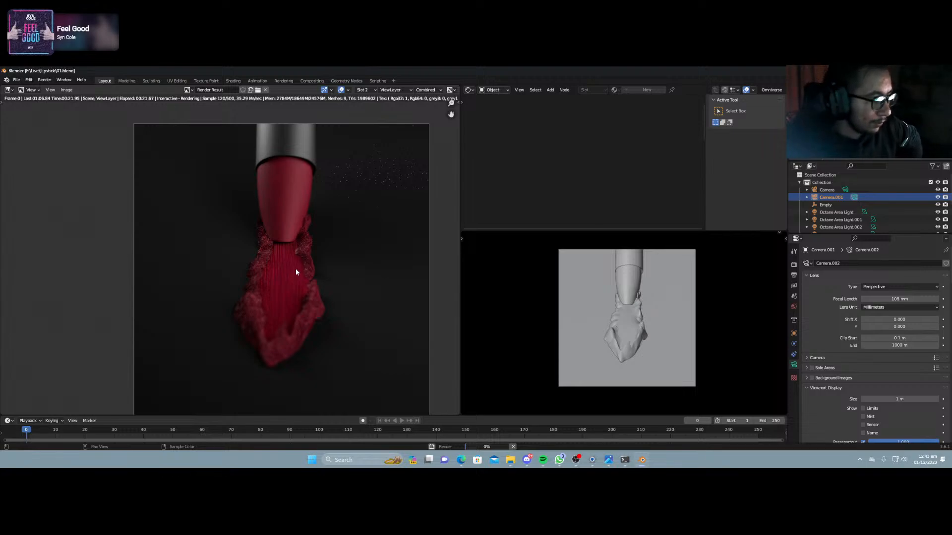
# Inspect the smear closely in the render, switch to render Slot 3 and close the render view.
pyautogui.scroll(3, 289, 267)
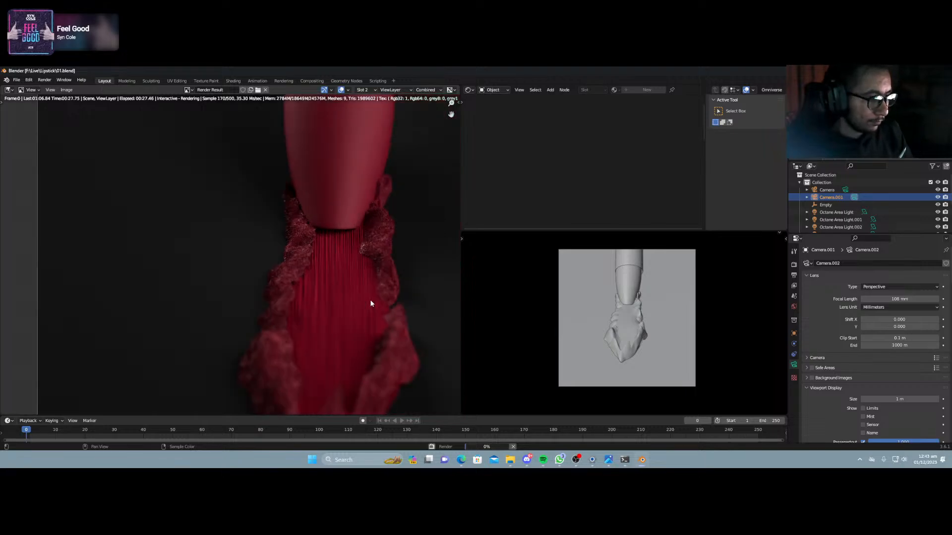
pyautogui.moveTo(368, 298); pyautogui.dragTo(334, 248, button='middle')
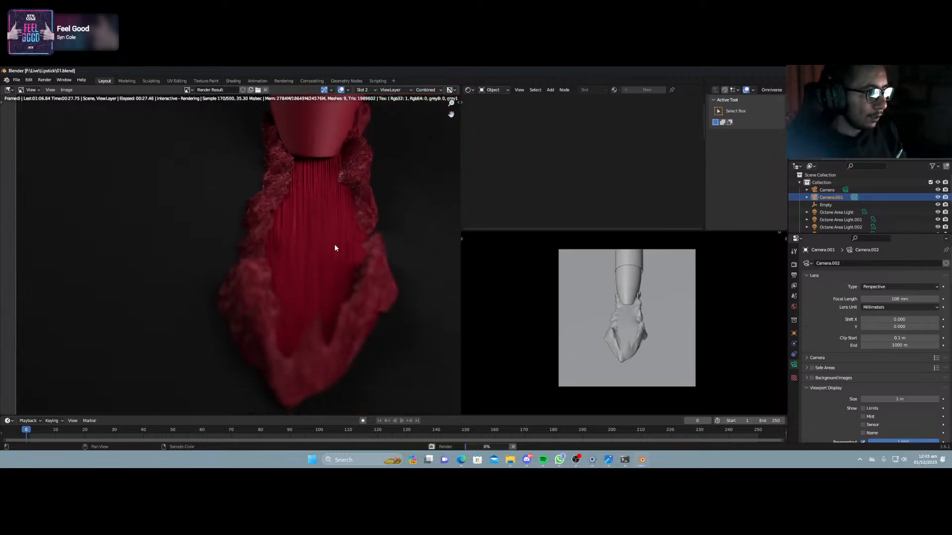
pyautogui.scroll(-3, 334, 245)
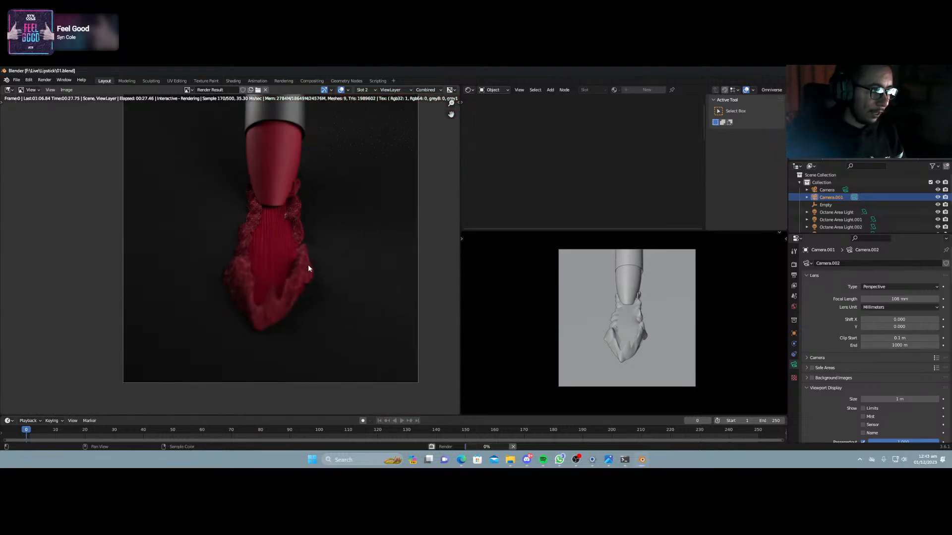
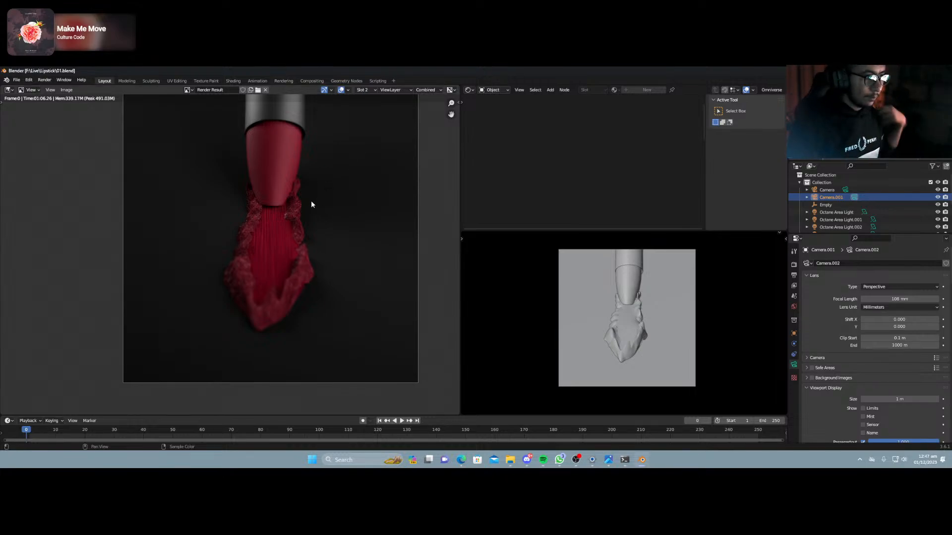
pyautogui.press('j')
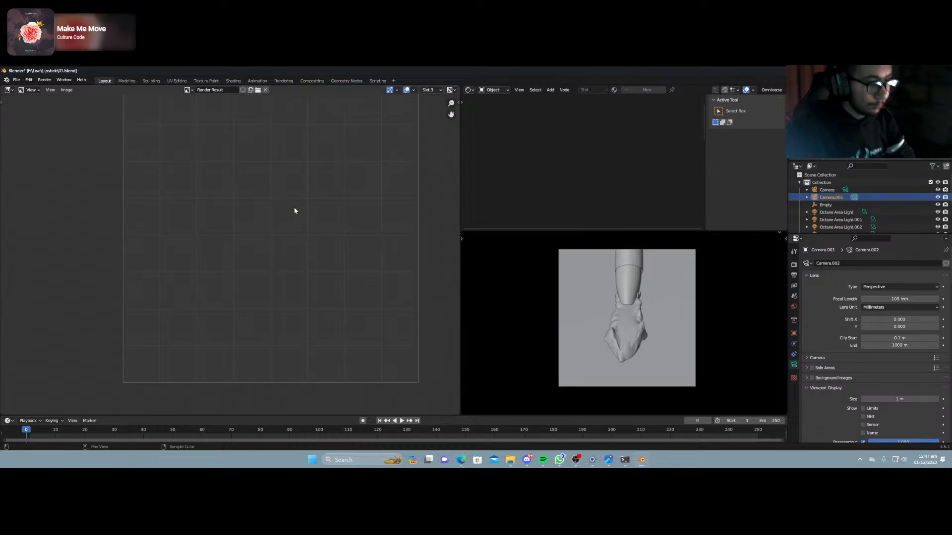
pyautogui.hotkey('shift', 'F5')
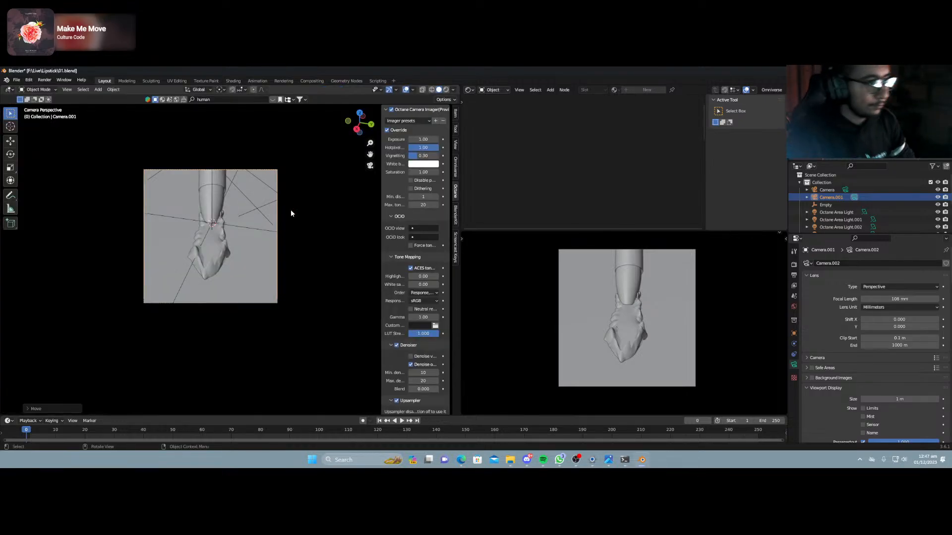
# Fly Camera.001 away from the smear to a close, diagonal view of the lipstick's rectangular cap.
pyautogui.hotkey('shift', '`')
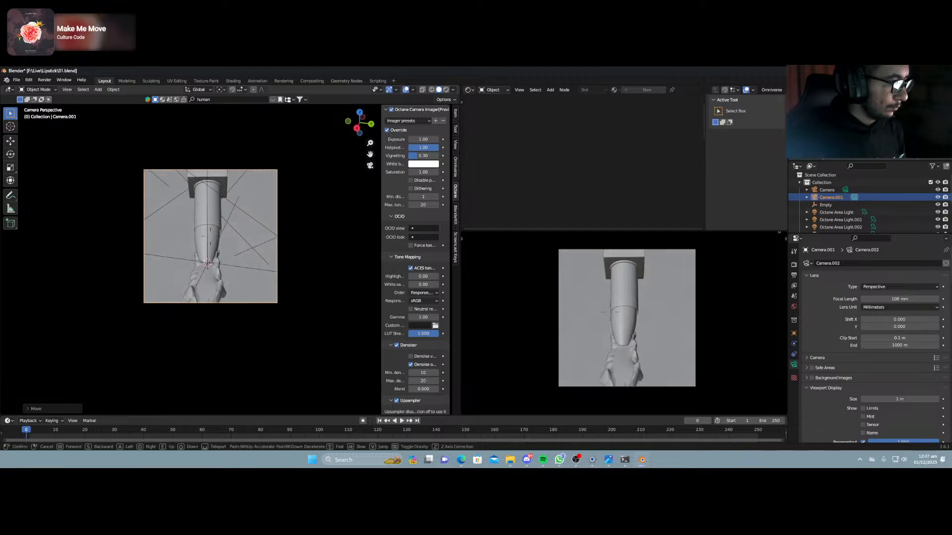
pyautogui.press('a')
pyautogui.press('w')
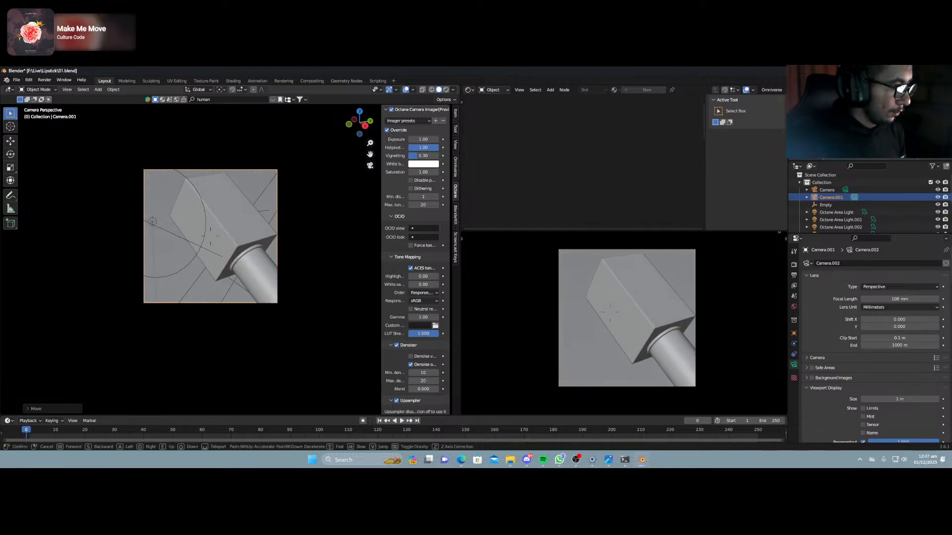
pyautogui.click(238, 262)
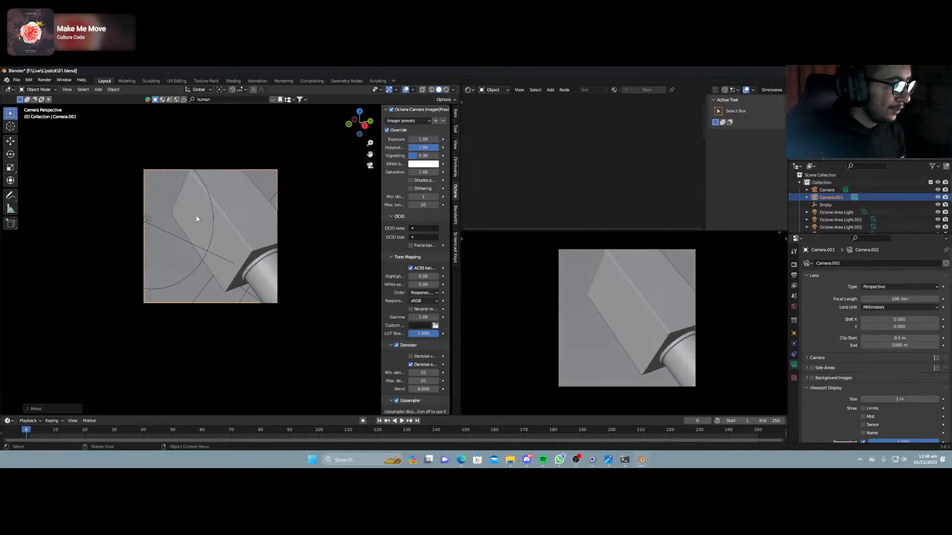
# Snap the Empty at the lipstick's tip to the 3D cursor on the cap and return to the camera view.
pyautogui.moveTo(237, 245); pyautogui.dragTo(293, 328, button='middle')
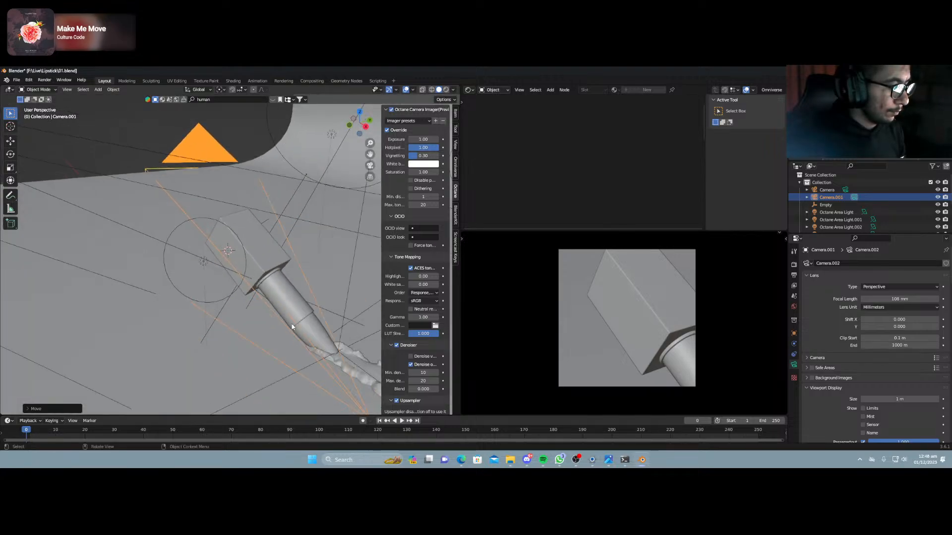
pyautogui.click(342, 345)
pyautogui.hotkey('shift', 's')
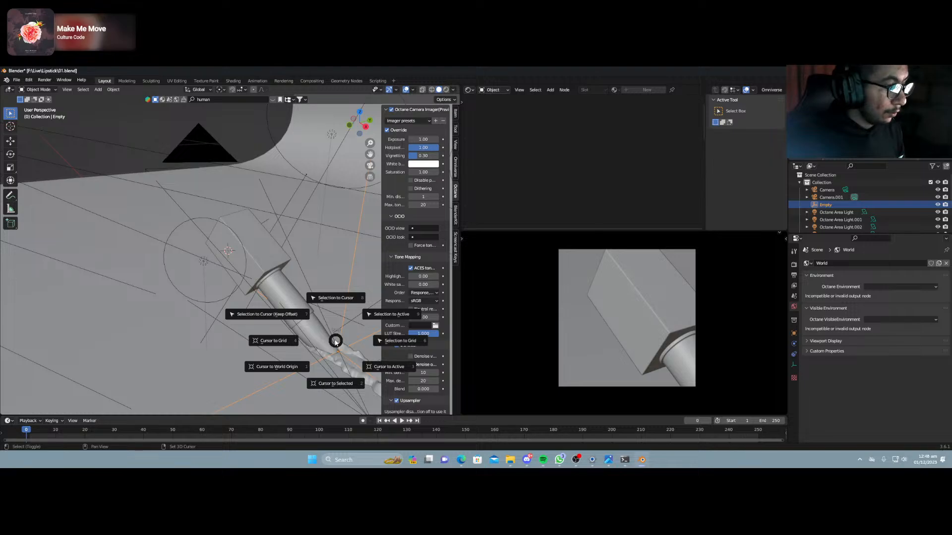
pyautogui.click(317, 308)
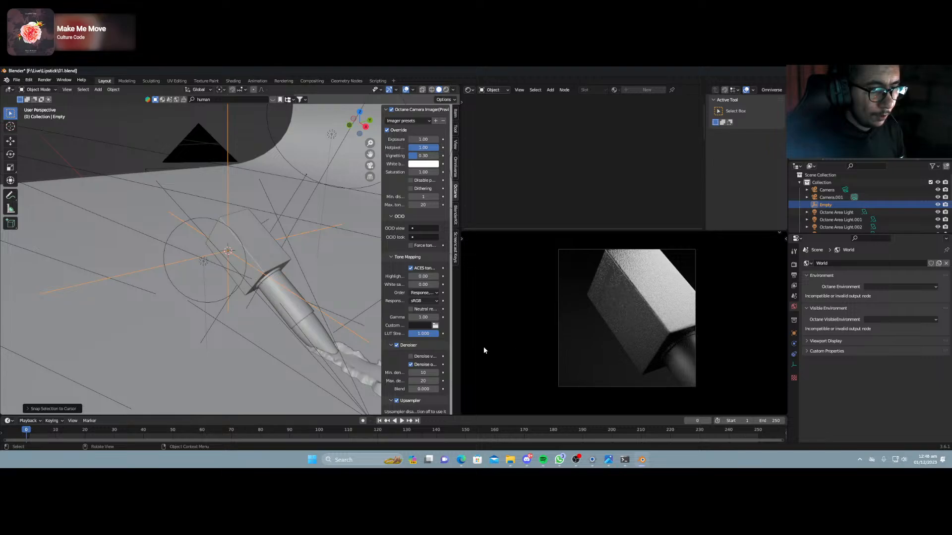
pyautogui.press('KP_0')
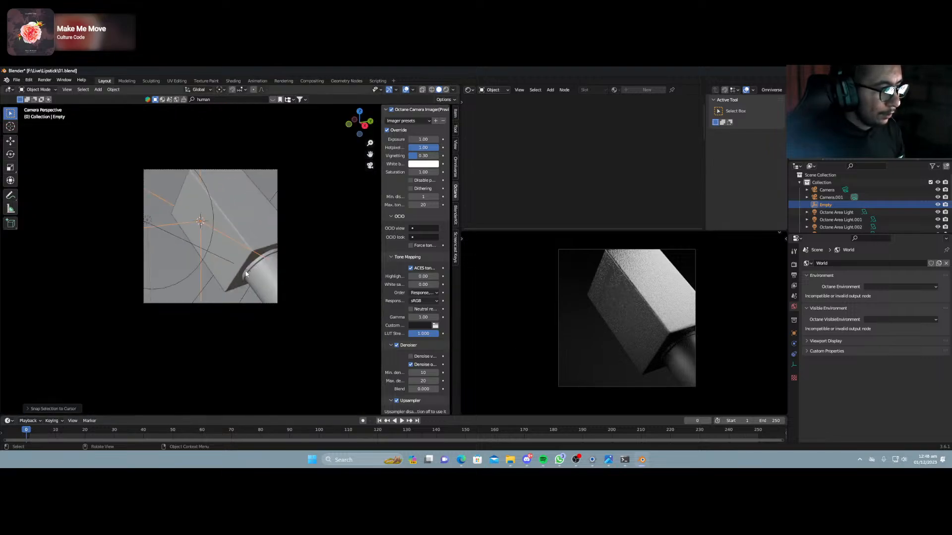
# Fly Camera.001 around the cap until its end face and the logo on its side are framed diagonally.
pyautogui.hotkey('shift', '`')
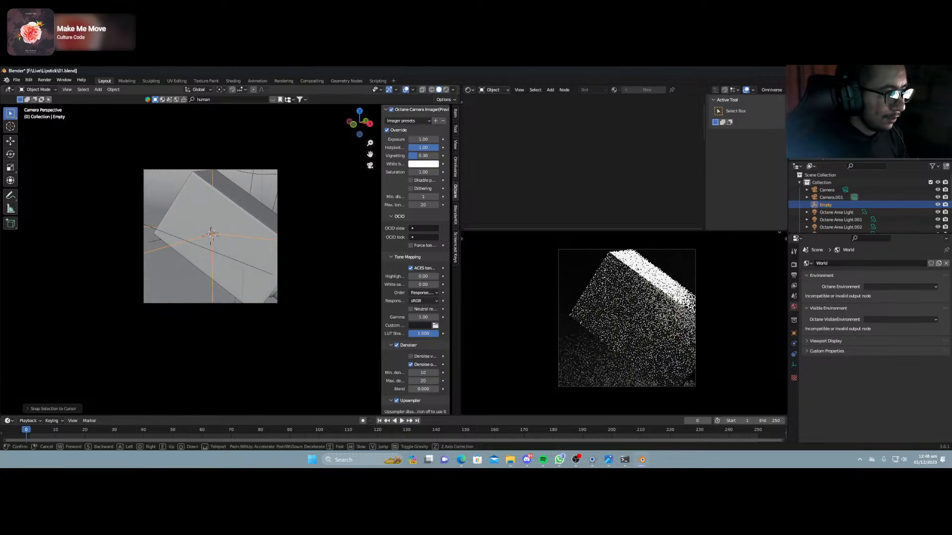
pyautogui.click(212, 233)
pyautogui.scroll(-2, 216, 231)
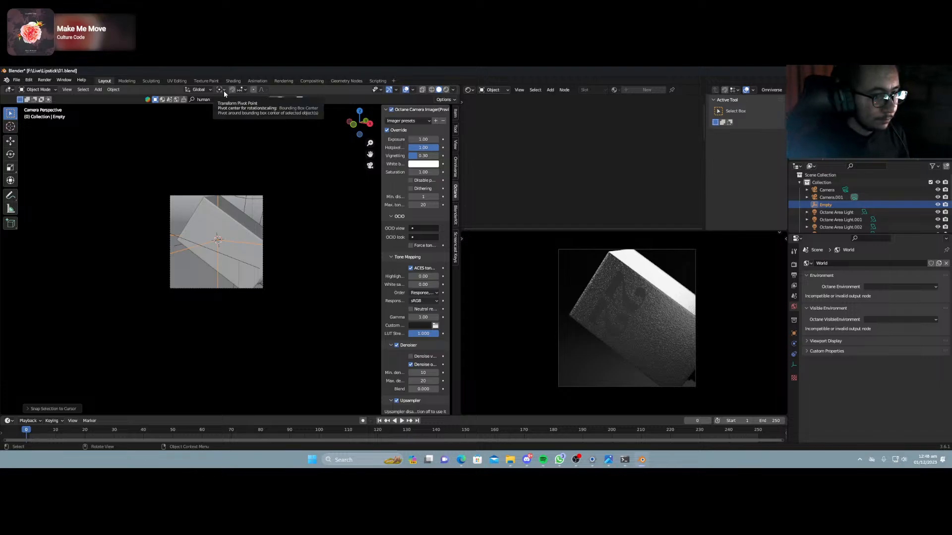
pyautogui.hotkey('shift', '`')
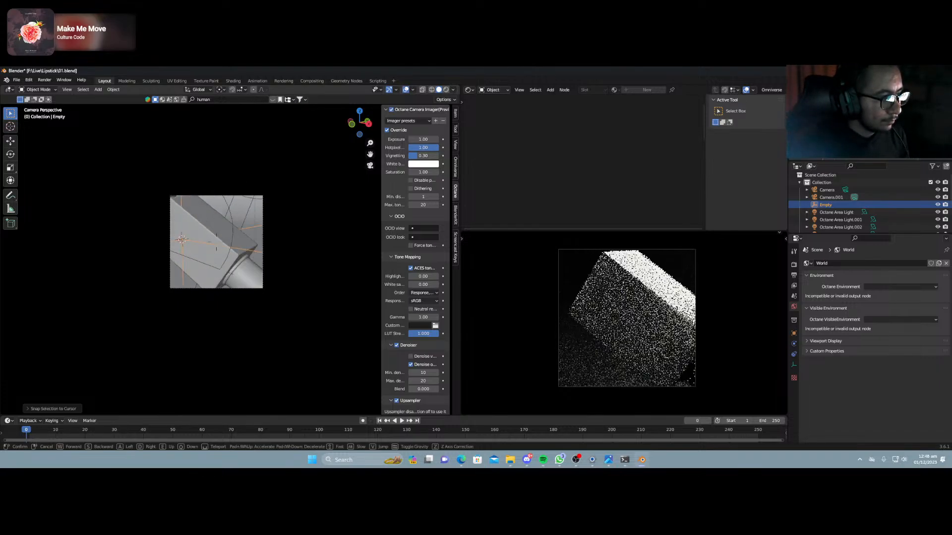
pyautogui.press('q')
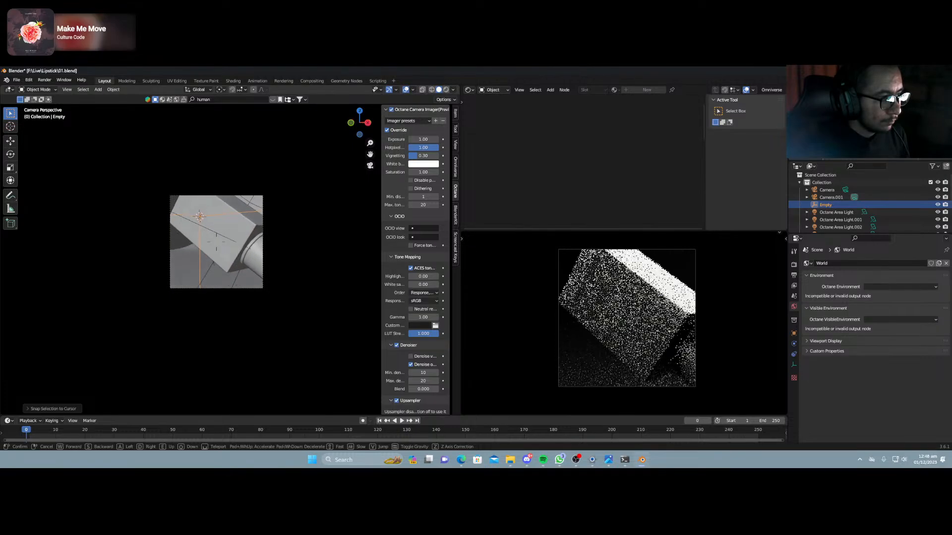
pyautogui.press('q')
pyautogui.press('a')
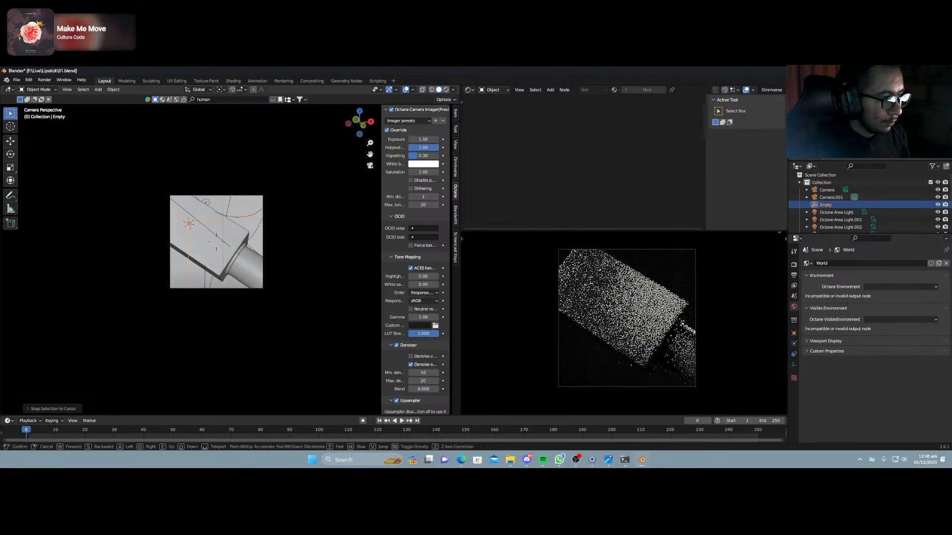
pyautogui.press('a')
pyautogui.press('a')
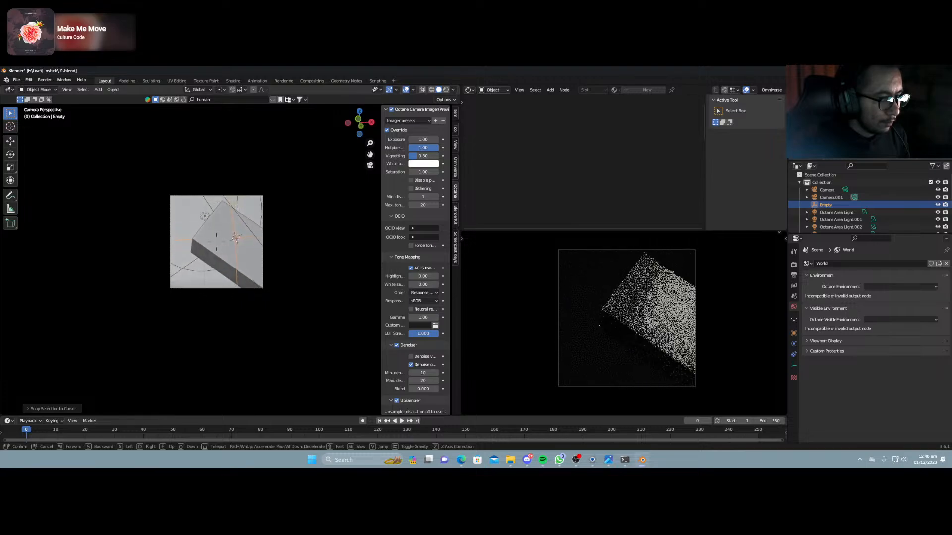
pyautogui.press('d')
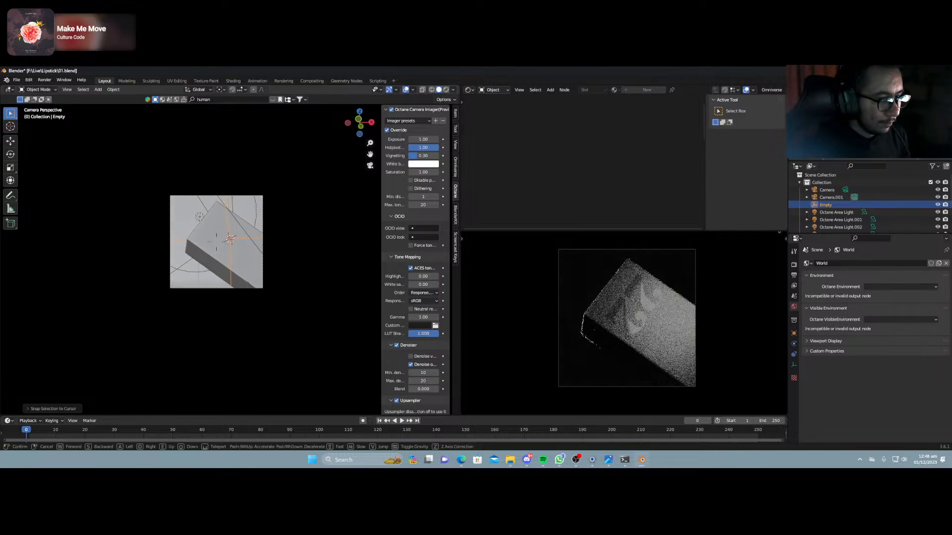
pyautogui.press('w')
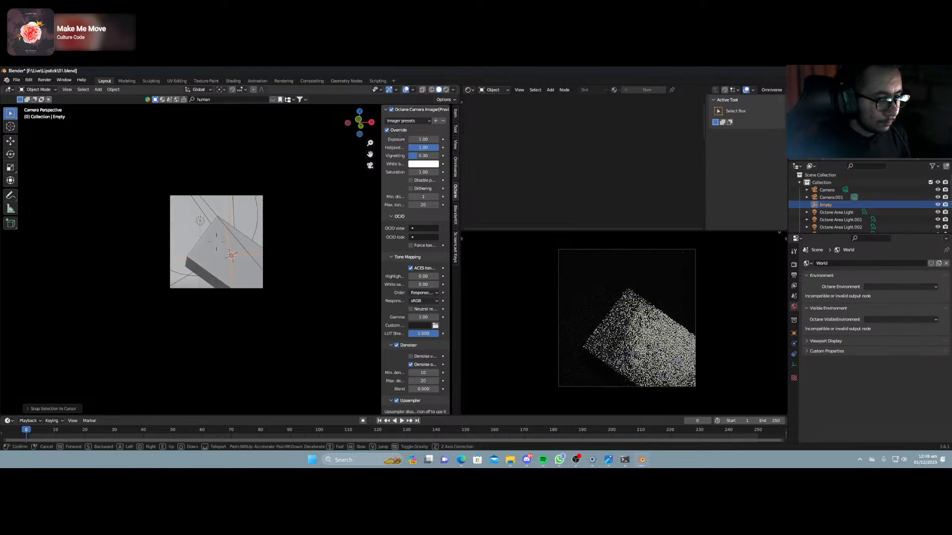
pyautogui.press('w')
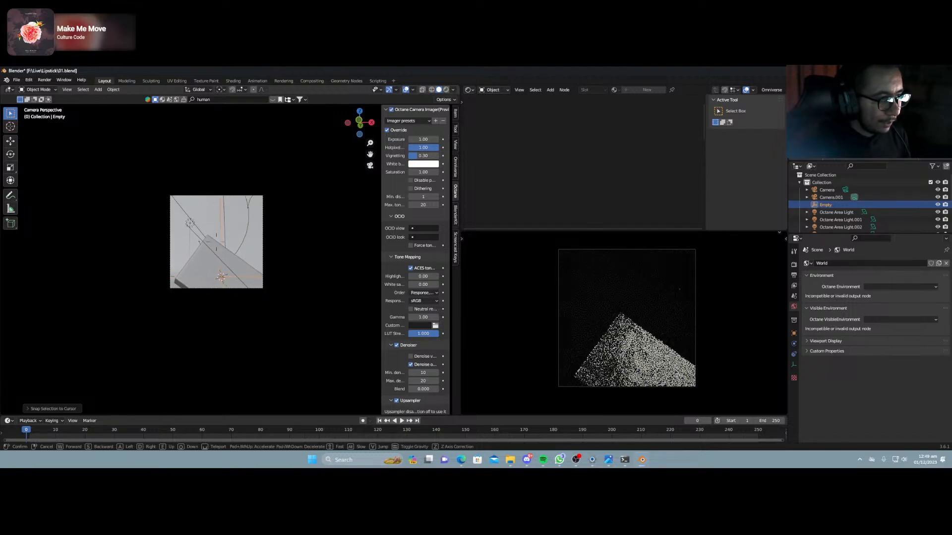
pyautogui.press('w')
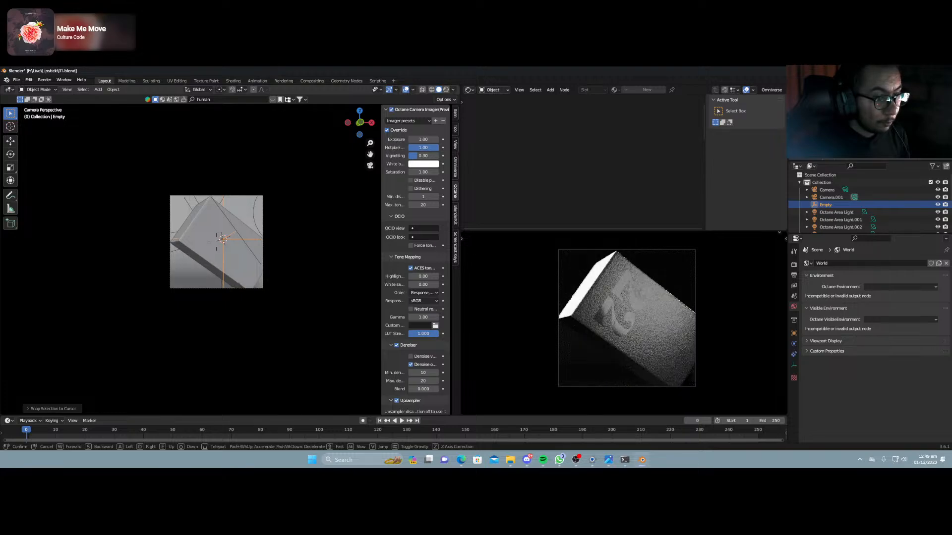
pyautogui.press('w')
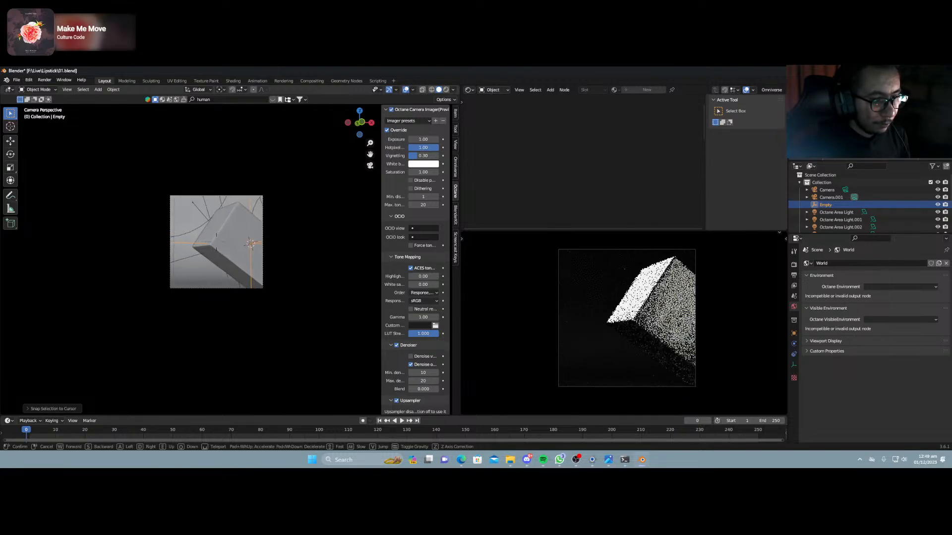
pyautogui.press('w')
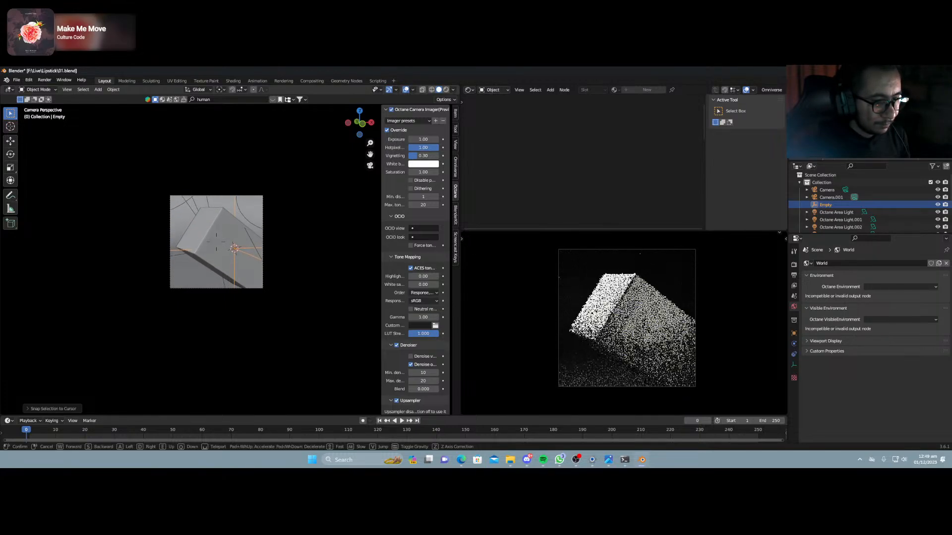
pyautogui.press('w')
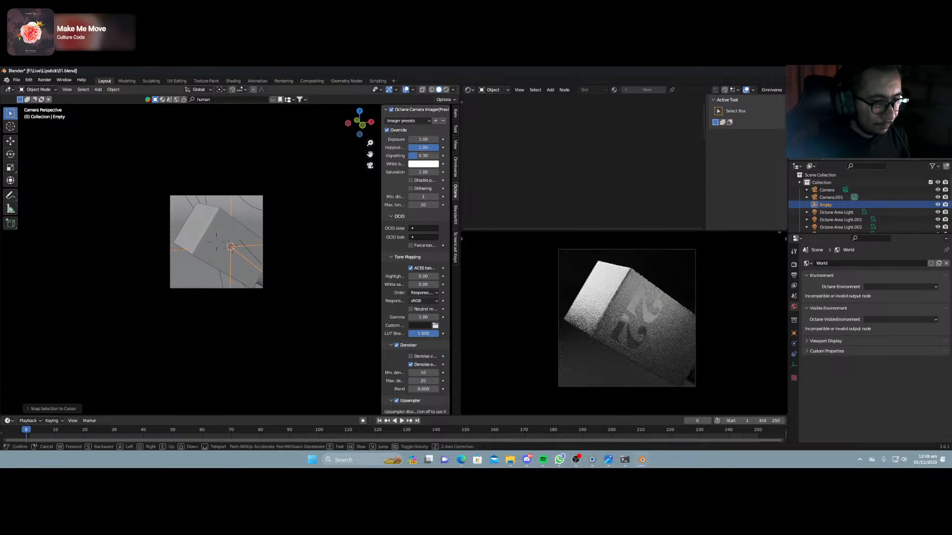
pyautogui.click(233, 227)
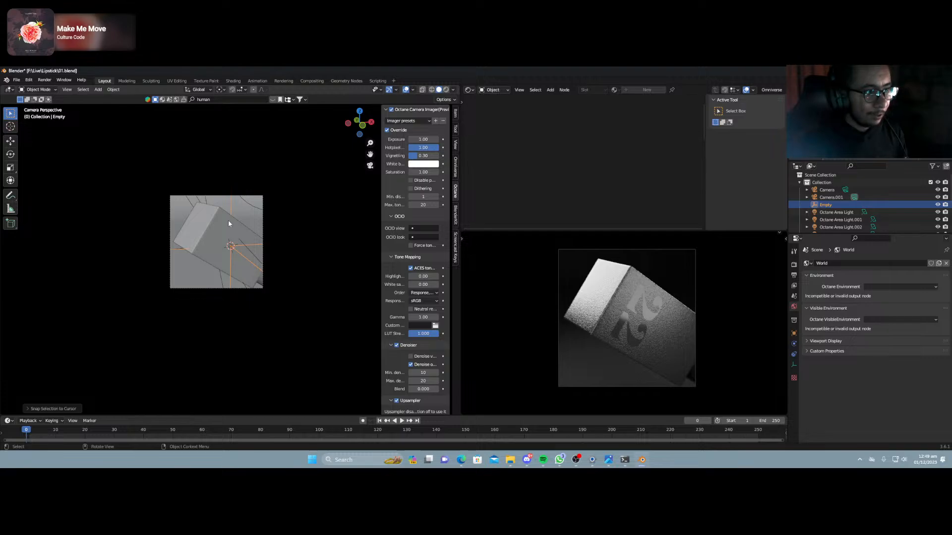
pyautogui.hotkey('shift', '`')
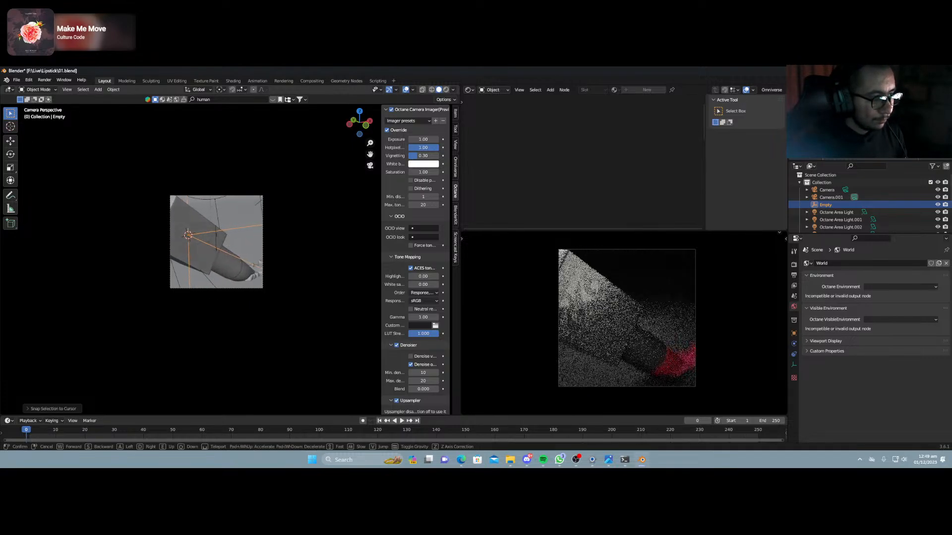
pyautogui.press('w')
pyautogui.press('w')
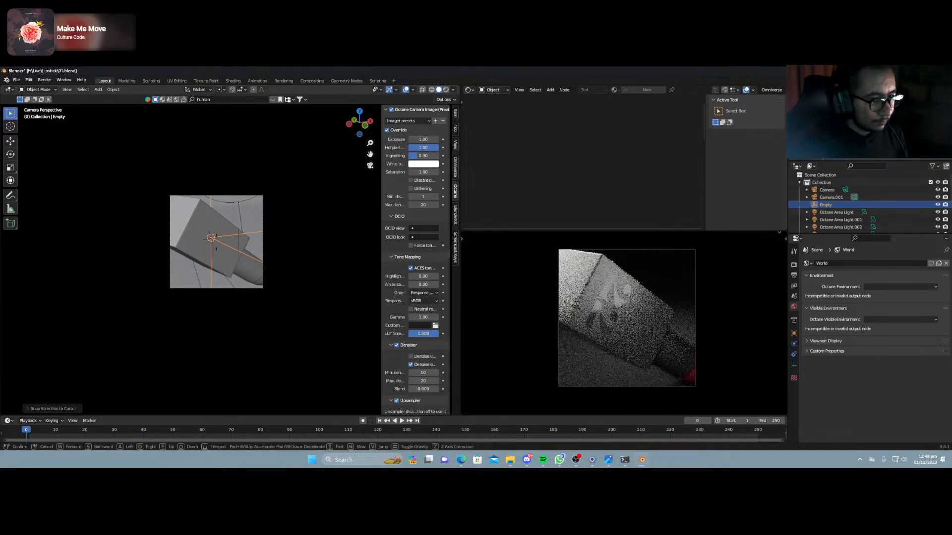
pyautogui.press('w')
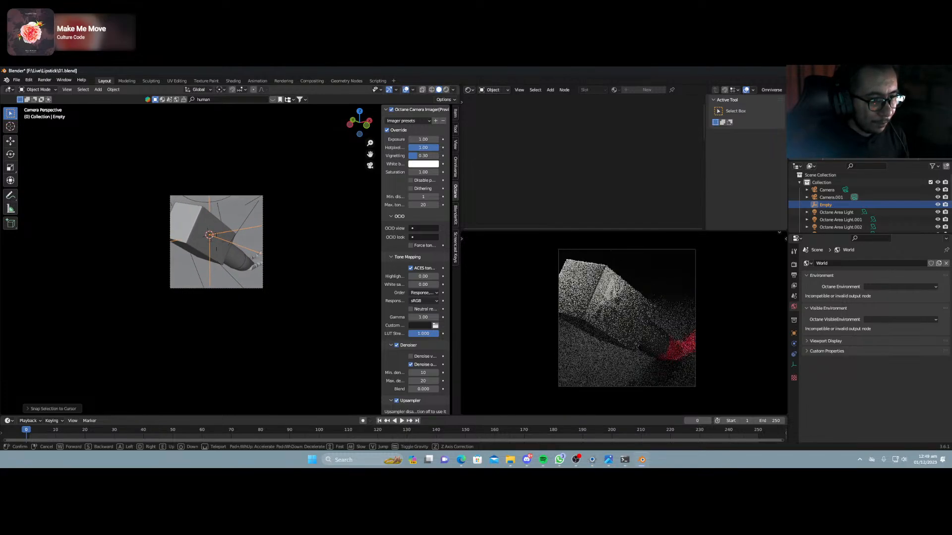
pyautogui.press('w')
pyautogui.press('w')
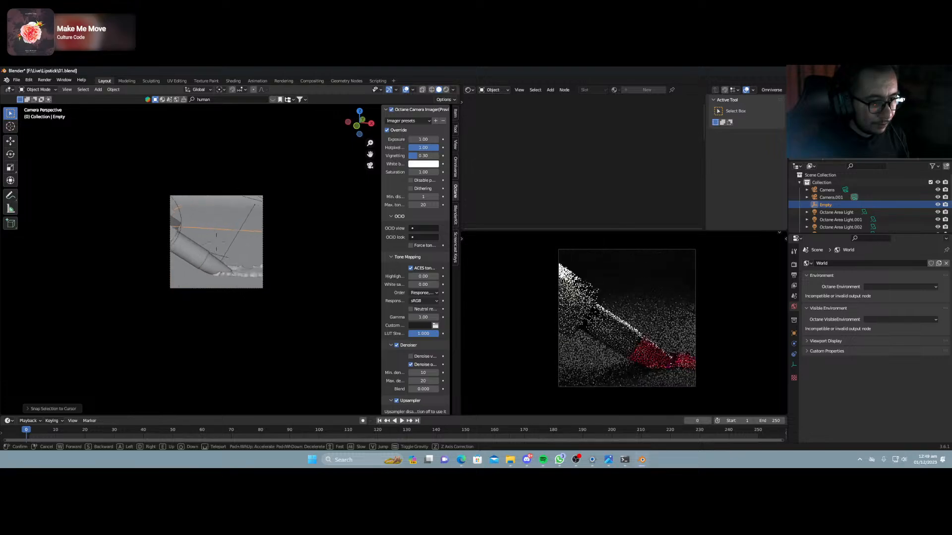
pyautogui.click(241, 255)
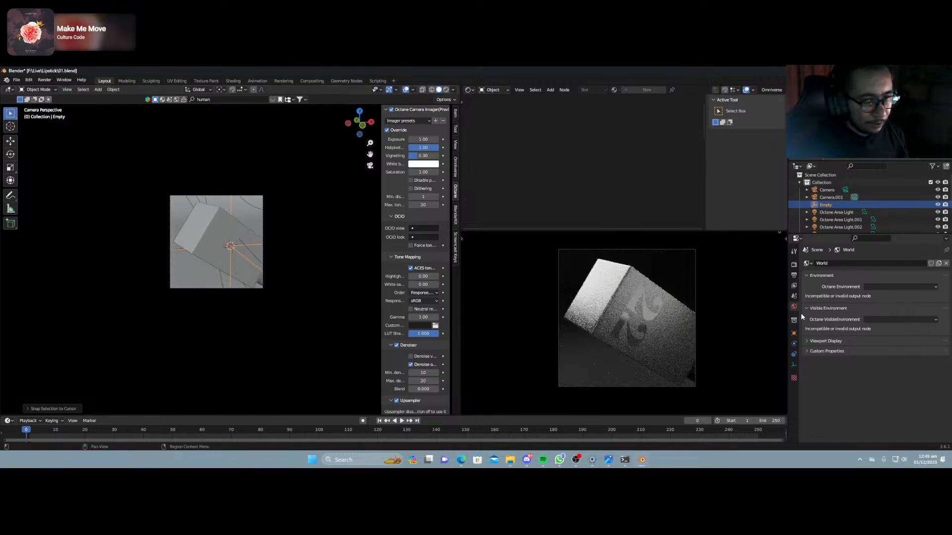
# Switch Camera.001 to an orthographic lens and set its orthographic scale to 0.600.
pyautogui.click(256, 289)
pyautogui.click(235, 197)
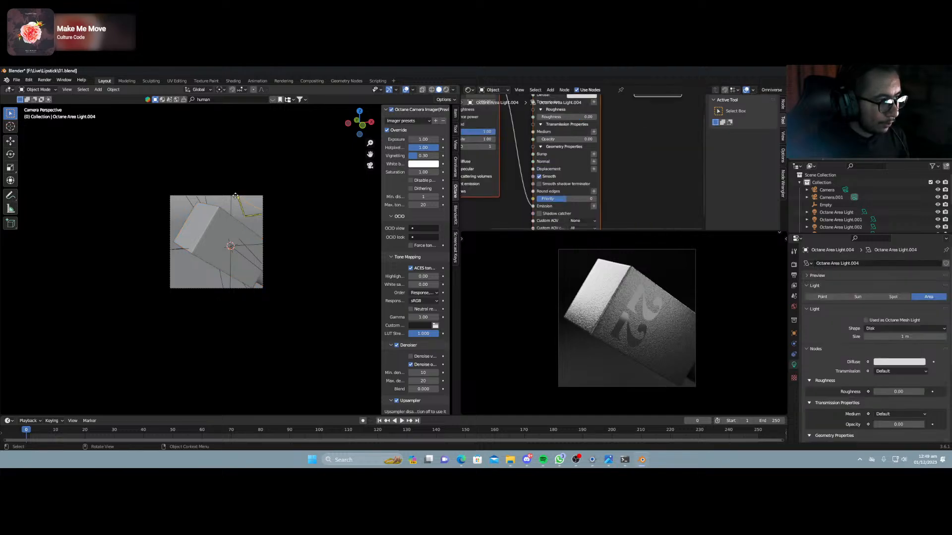
pyautogui.click(225, 196)
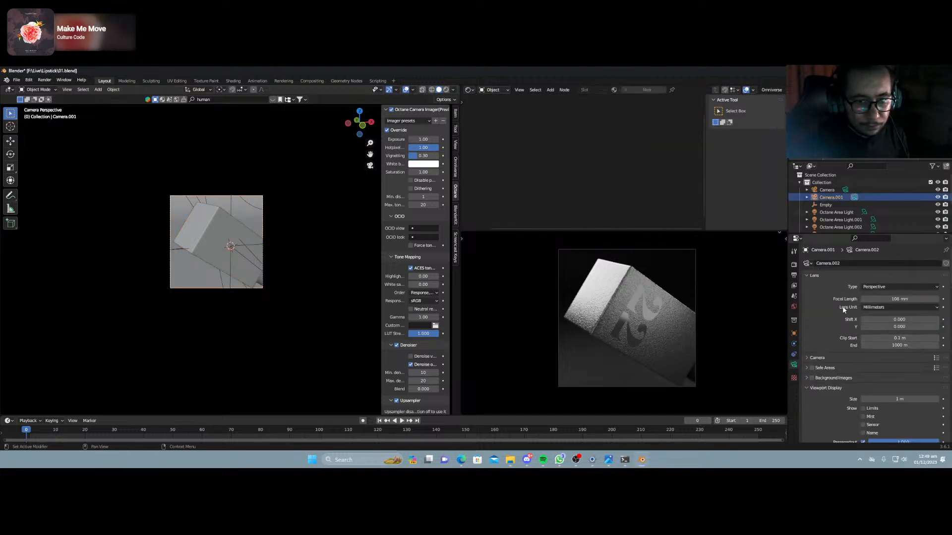
pyautogui.click(875, 287)
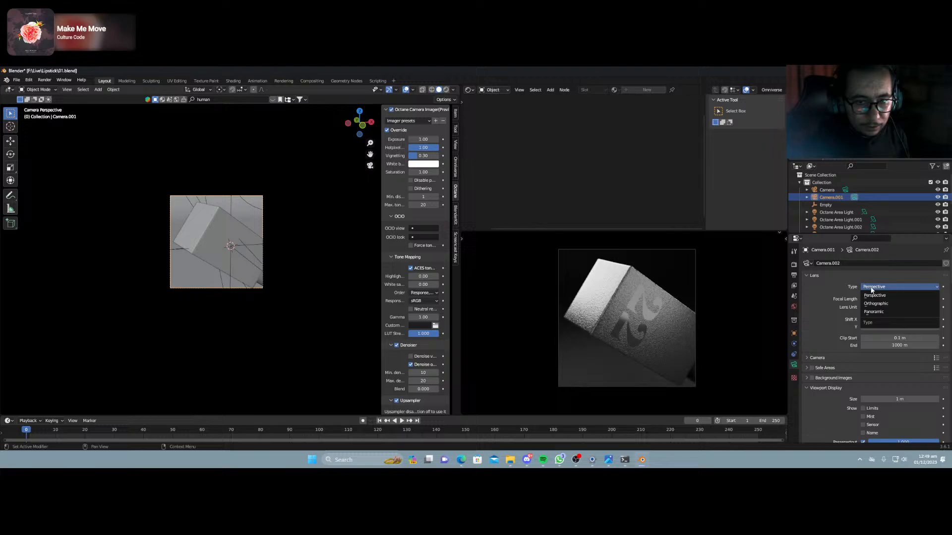
pyautogui.click(874, 313)
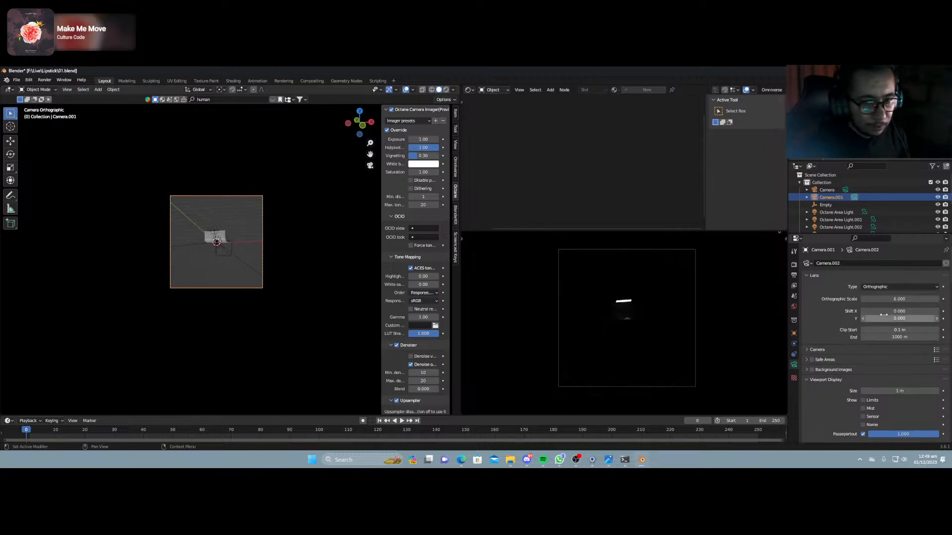
pyautogui.moveTo(899, 299)
pyautogui.mouseDown()
pyautogui.moveTo(873, 299)
pyautogui.moveTo(917, 299)
pyautogui.moveTo(902, 299)
pyautogui.mouseUp()
# Set the opacity of the large square light, Octane Area Light.001, to 1.00.
pyautogui.moveTo(308, 272); pyautogui.dragTo(192, 218, button='middle')
pyautogui.scroll(-8, 192, 219)
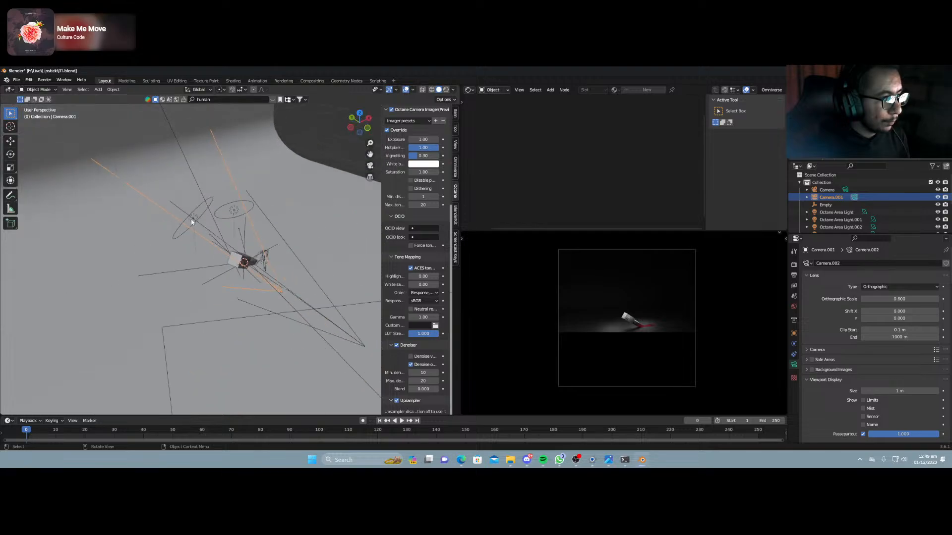
pyautogui.click(269, 287)
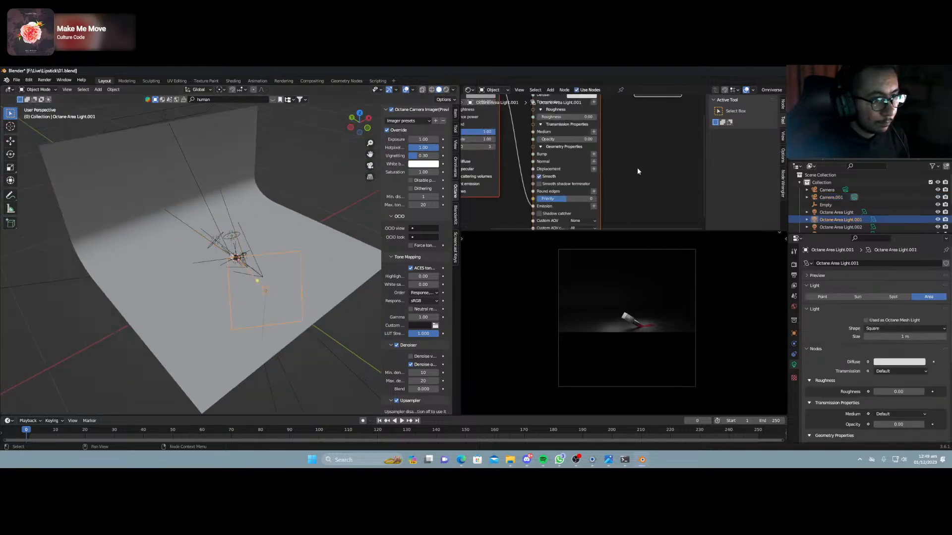
pyautogui.moveTo(555, 139); pyautogui.dragTo(617, 139)
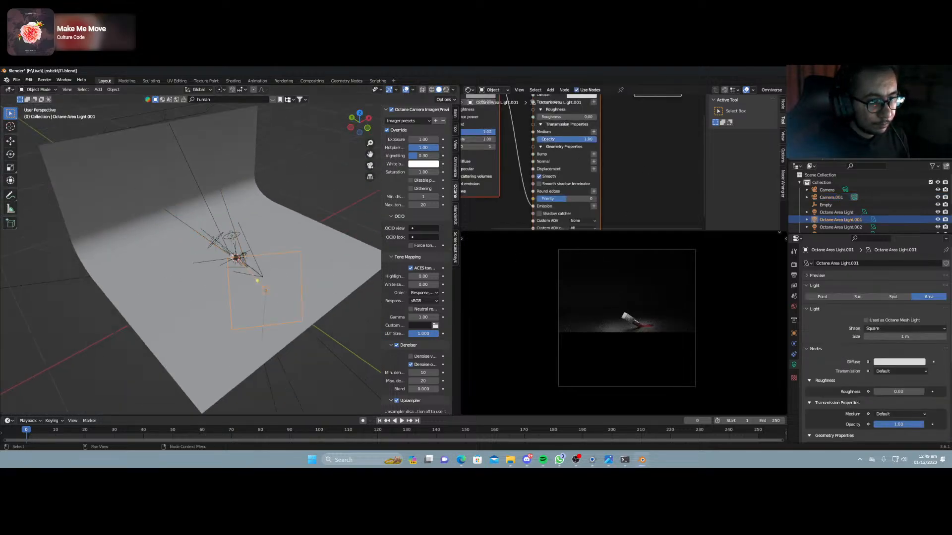
# Set the opacity of the three disk lights around the lipstick, Octane Area Light.002, .003 and .004, to 1.00.
pyautogui.click(249, 241)
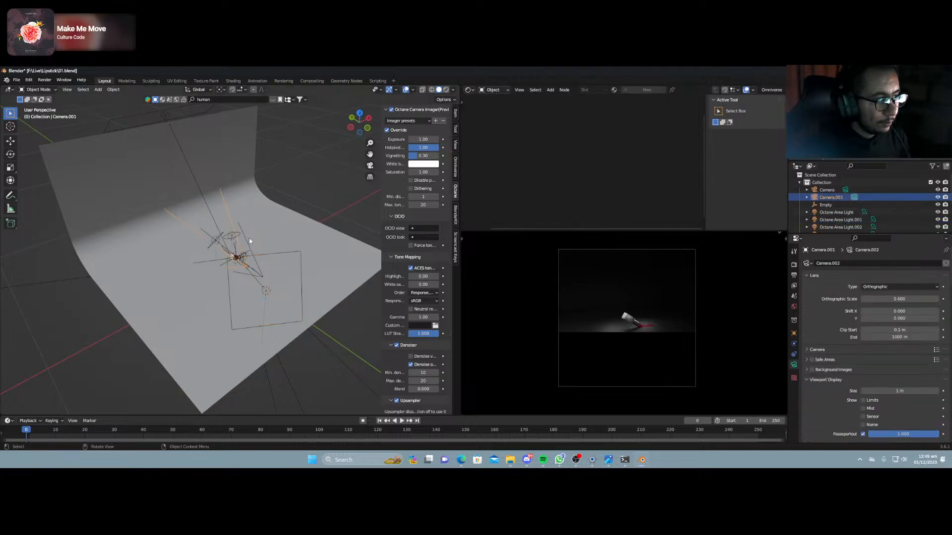
pyautogui.click(232, 232)
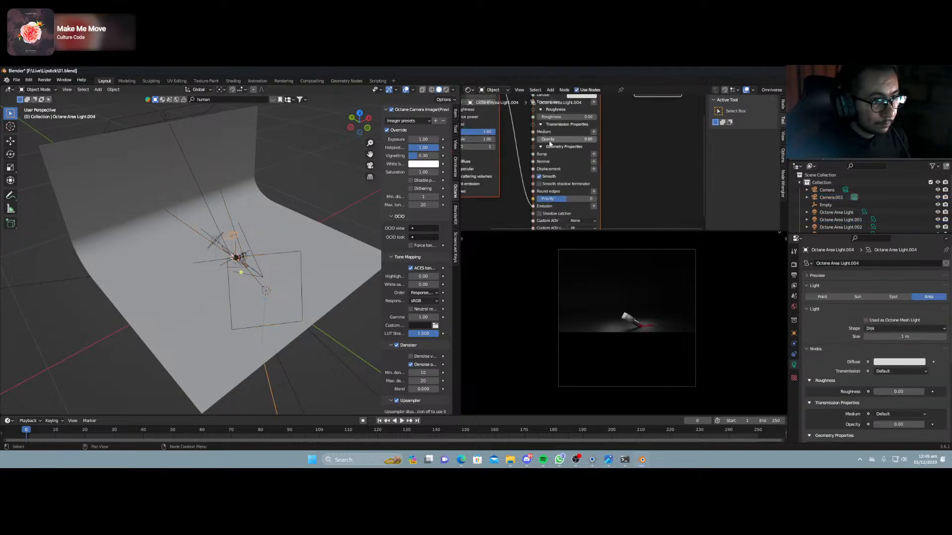
pyautogui.moveTo(550, 140); pyautogui.dragTo(595, 140)
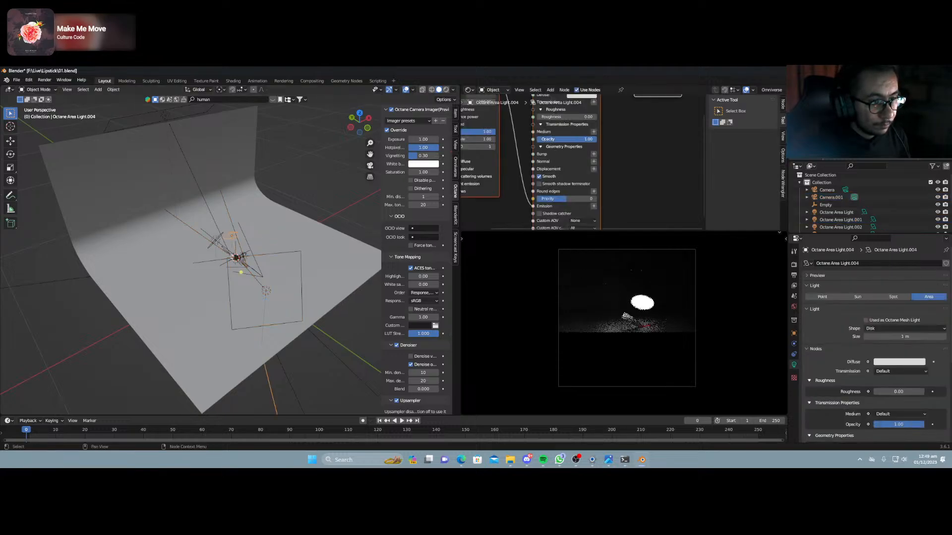
pyautogui.click(217, 243)
pyautogui.moveTo(551, 141); pyautogui.dragTo(595, 140)
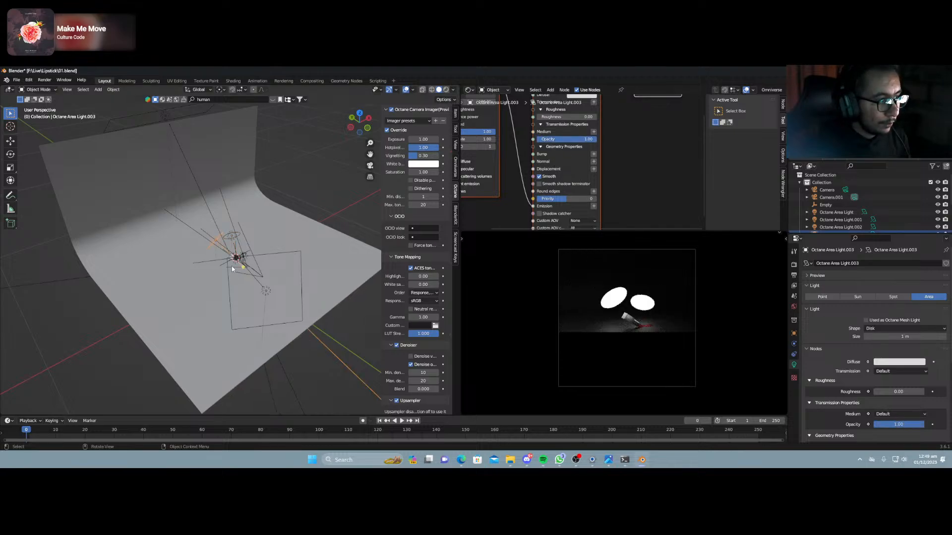
pyautogui.scroll(5, 271, 264)
pyautogui.click(284, 264)
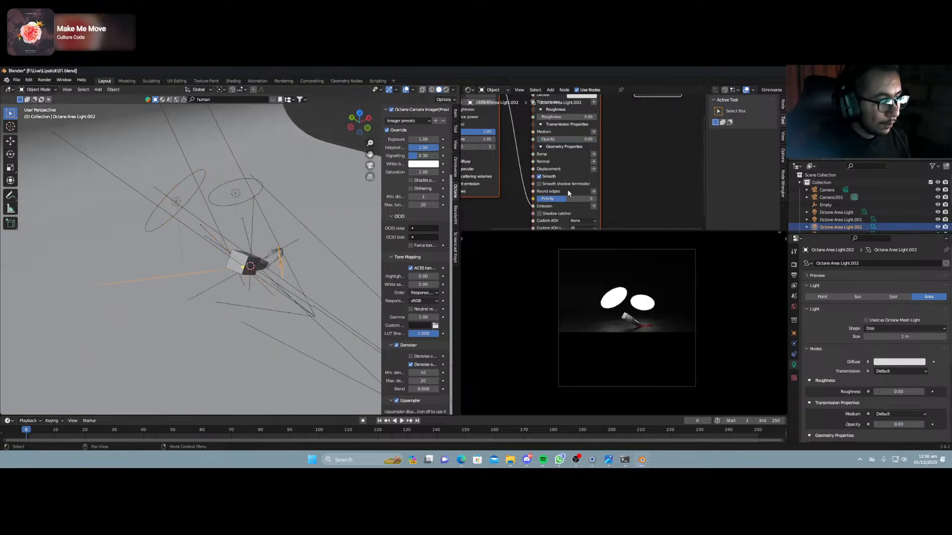
pyautogui.moveTo(551, 140); pyautogui.dragTo(595, 139)
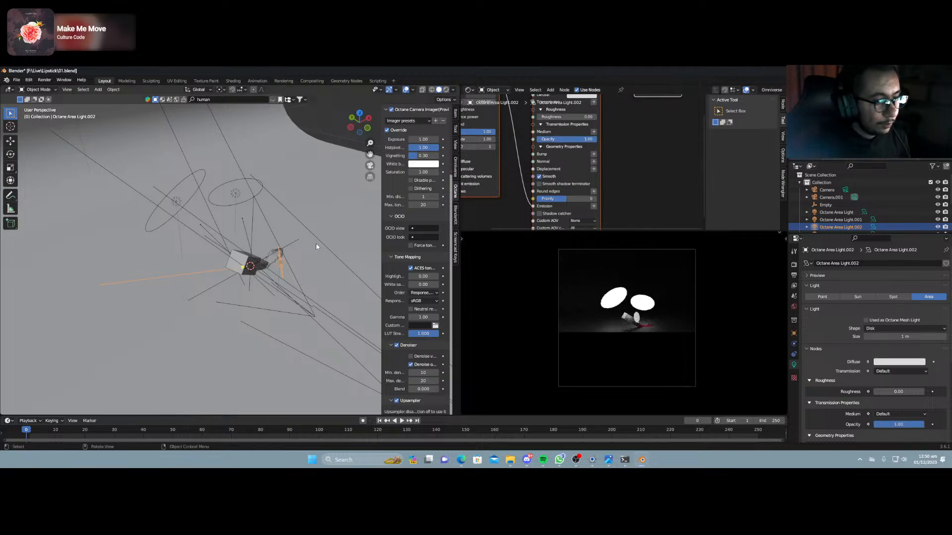
# Enable double-sided emission on the large square light, Octane Area Light.001.
pyautogui.scroll(-5, 269, 297)
pyautogui.click(298, 322)
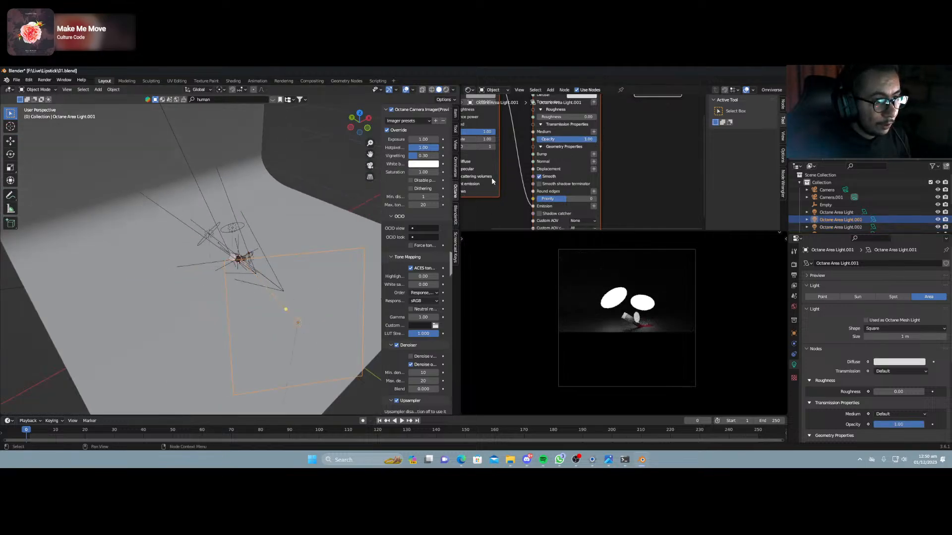
pyautogui.scroll(-3, 492, 181)
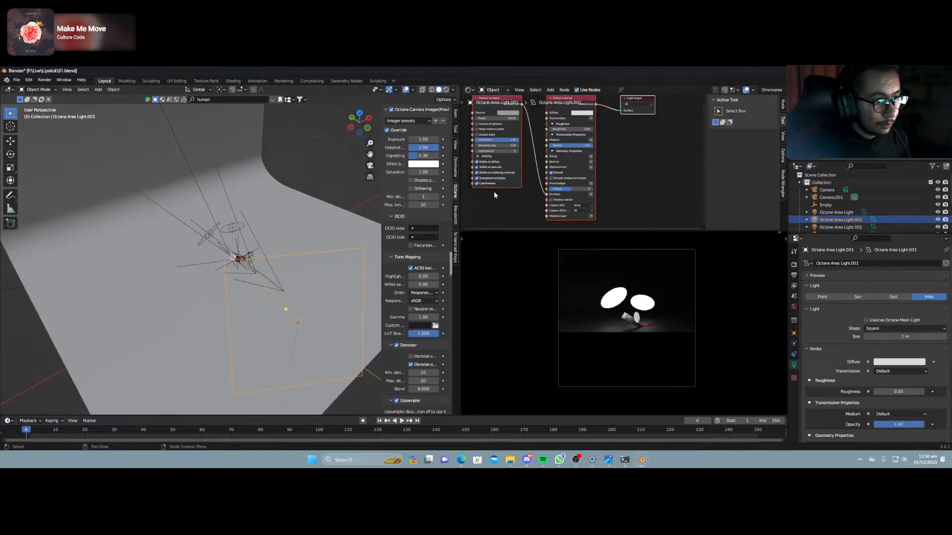
pyautogui.click(478, 136)
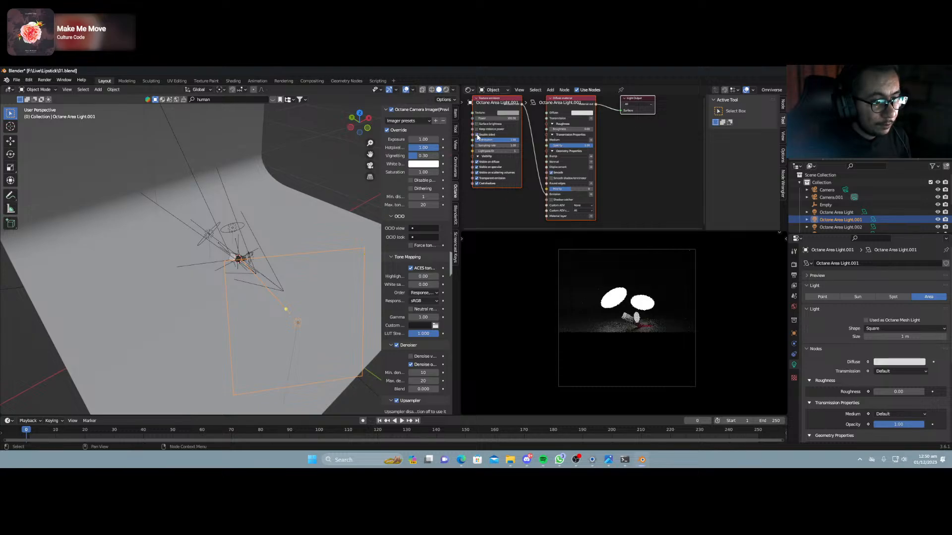
# Look through Camera.001 and set its clip start to 0.001 m.
pyautogui.scroll(-5, 322, 277)
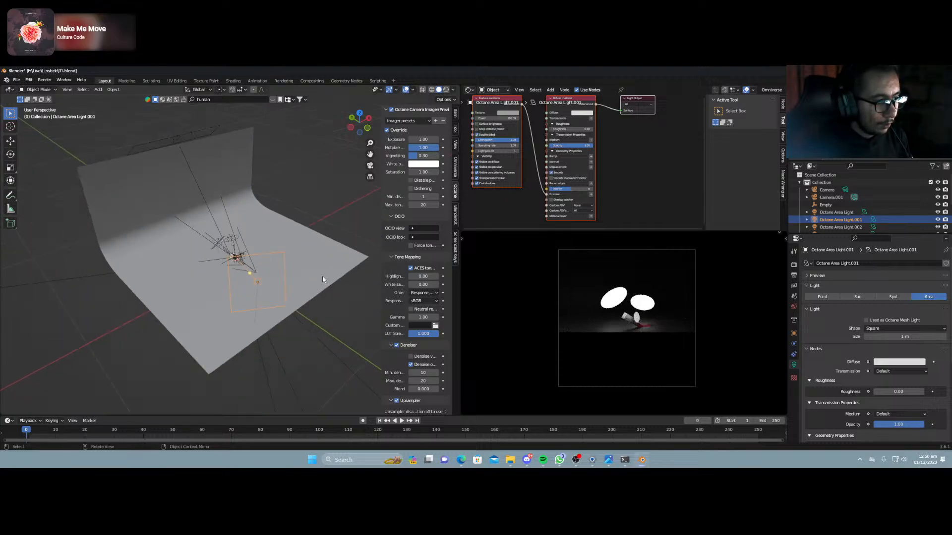
pyautogui.press('KP_0')
pyautogui.scroll(-5, 270, 281)
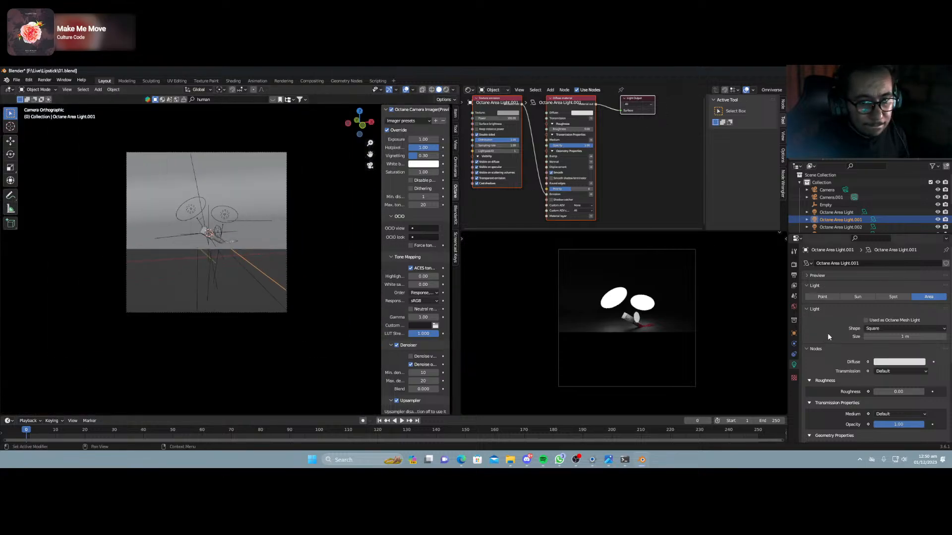
pyautogui.click(279, 312)
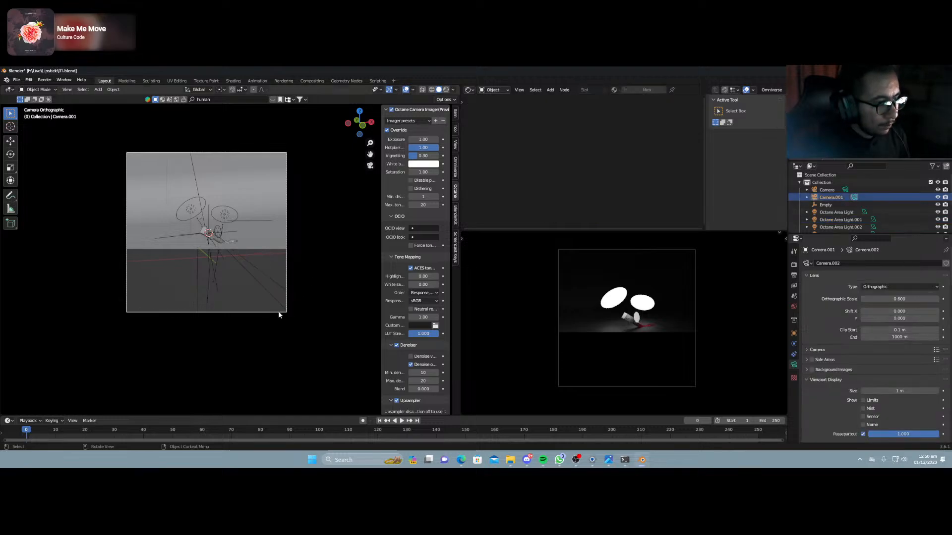
pyautogui.click(880, 330)
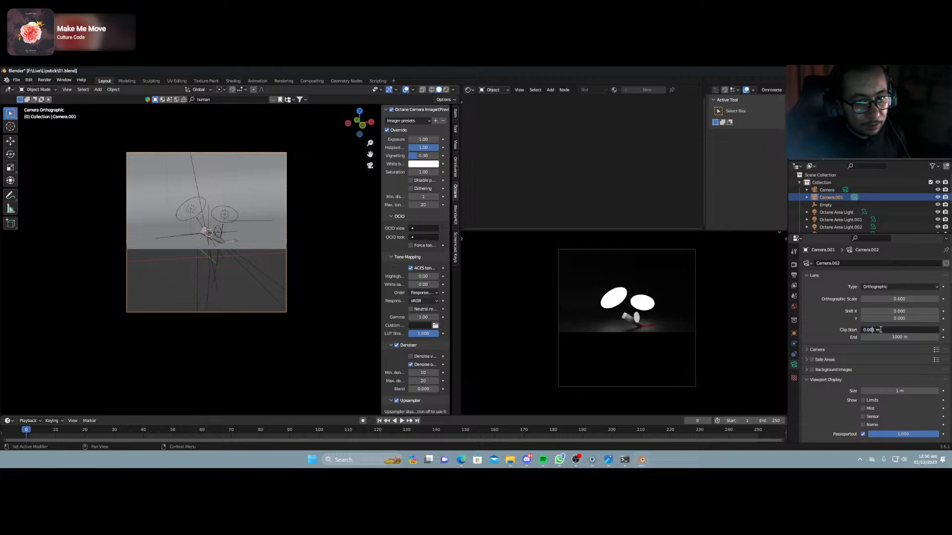
pyautogui.press('Return')
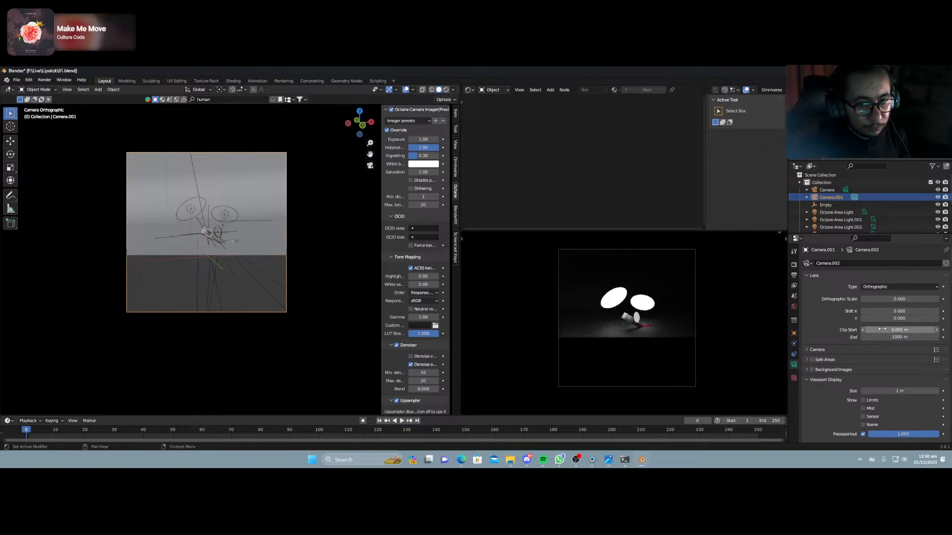
pyautogui.click(834, 339)
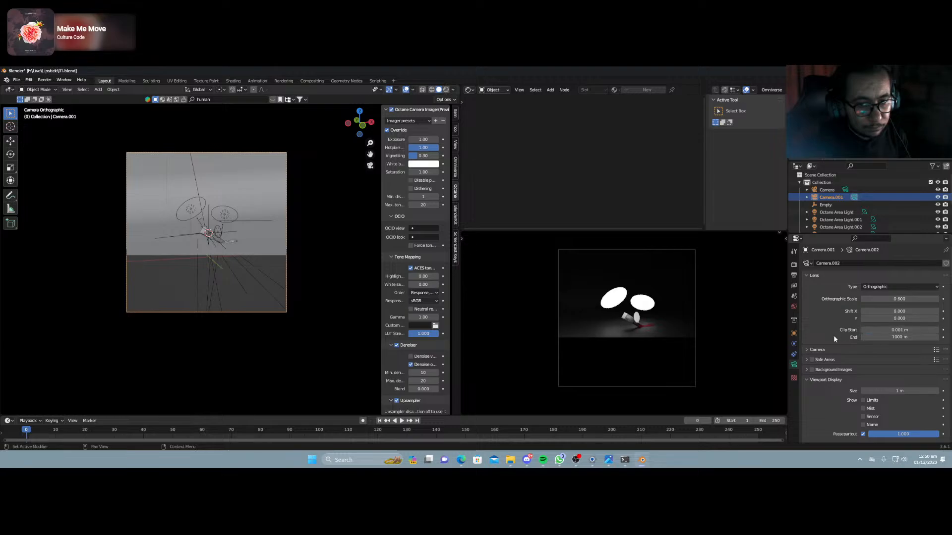
# Move Camera.001 back along its local Z axis by about 0.435 m so the square light enters the frame.
pyautogui.press('g')
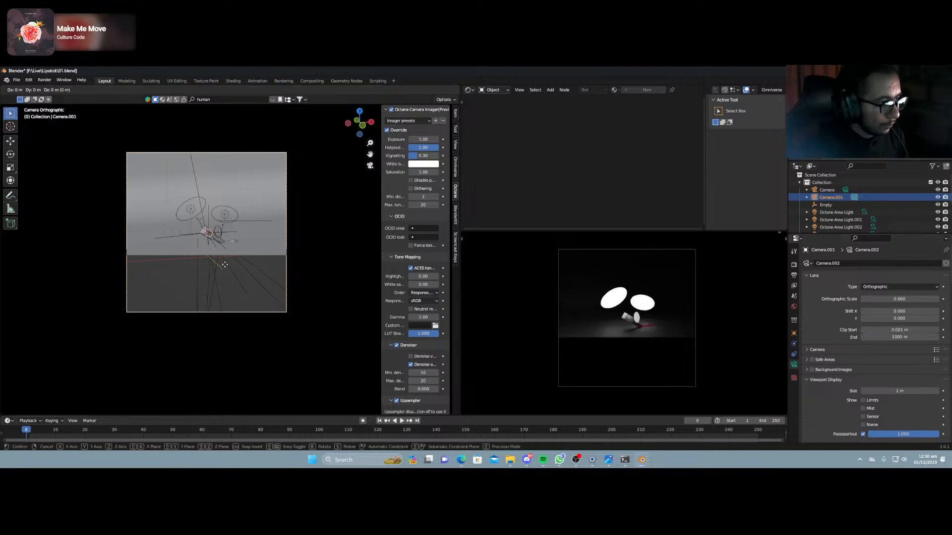
pyautogui.press('z')
pyautogui.press('z')
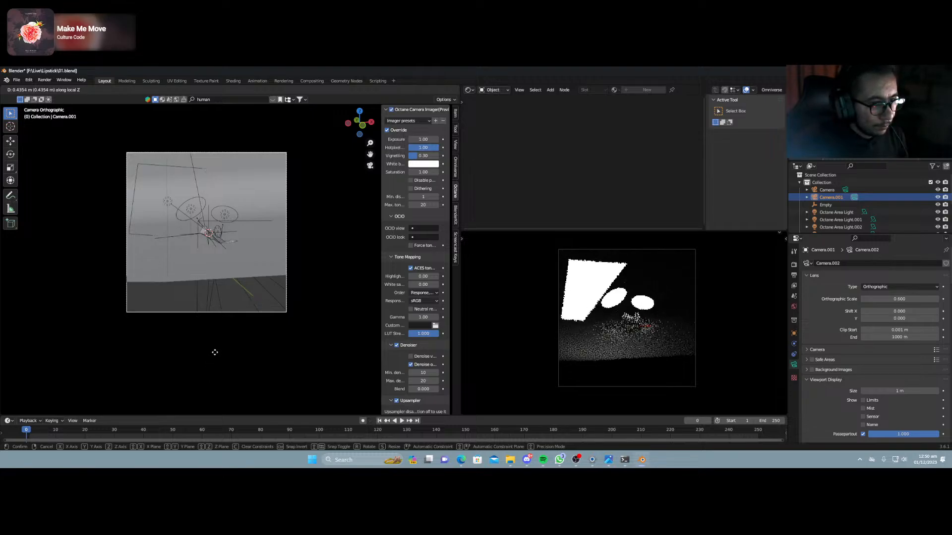
pyautogui.click(214, 353)
pyautogui.scroll(2, 596, 328)
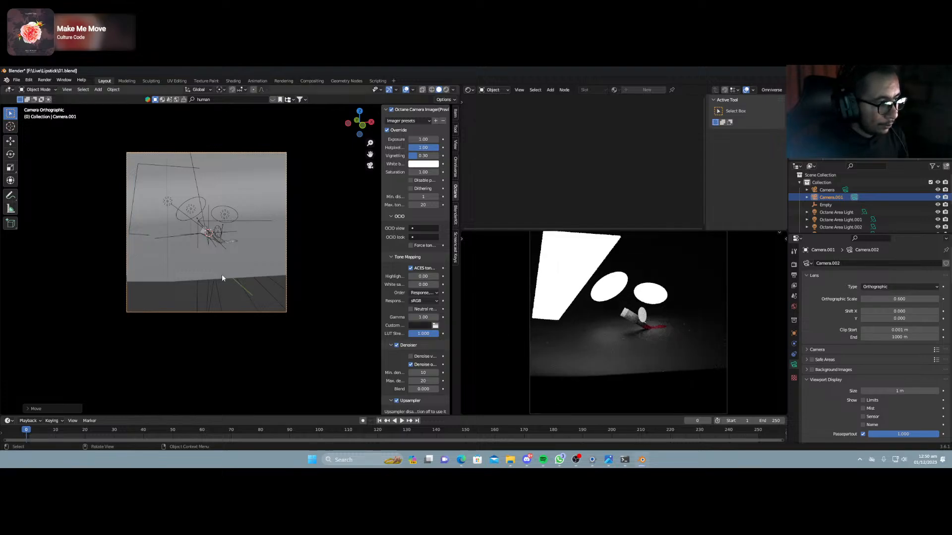
# Try a vertical shift of 0.410 on Camera.001 and start a test render of that framing.
pyautogui.moveTo(899, 319); pyautogui.dragTo(922, 319)
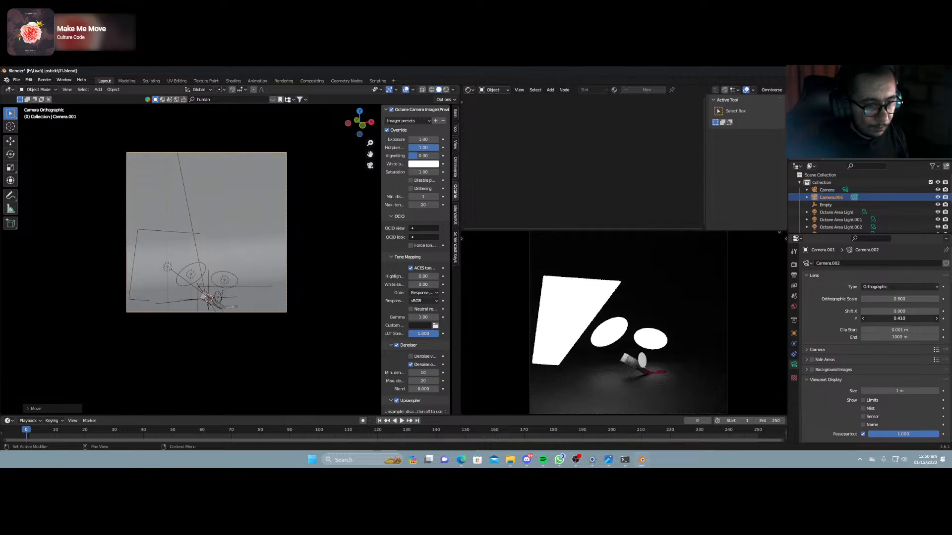
pyautogui.press('z')
pyautogui.click(694, 355)
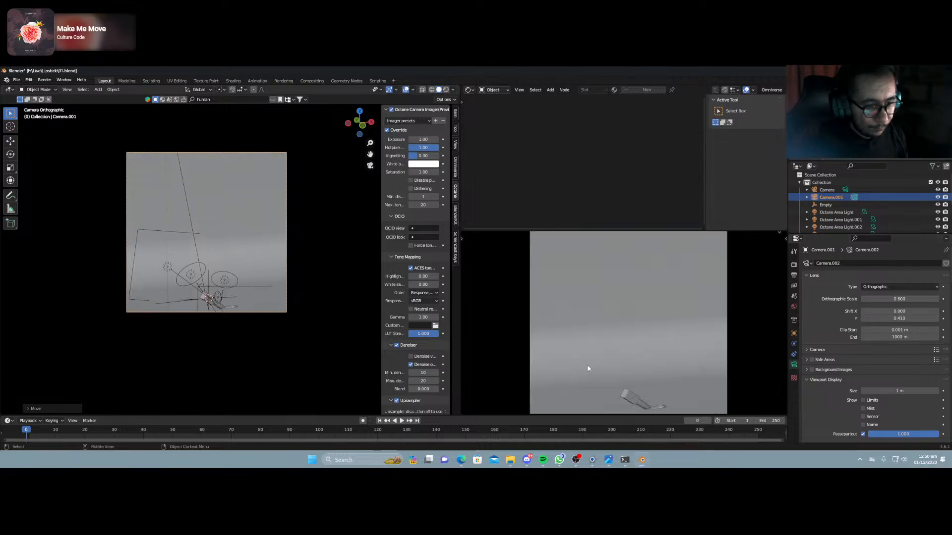
pyautogui.press('F12')
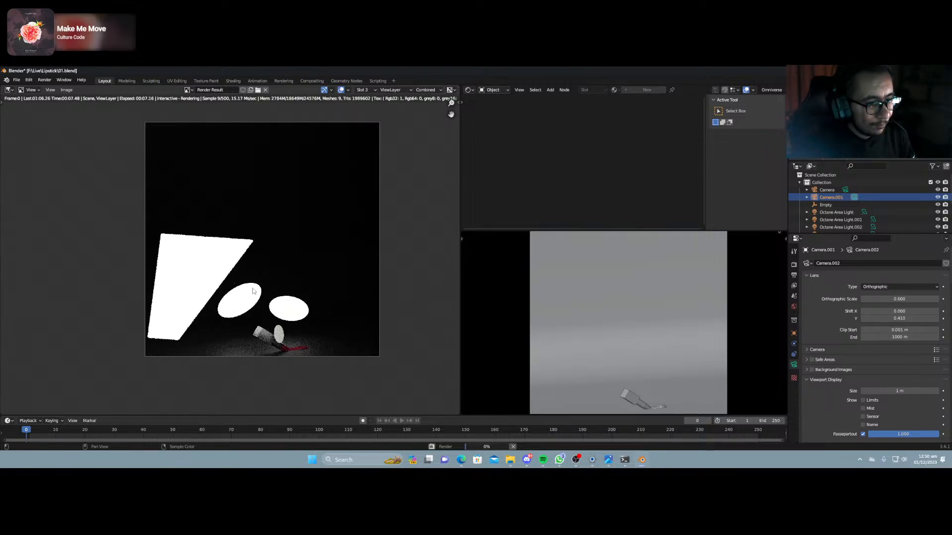
pyautogui.press('Escape')
# Restore the rendered preview, set Camera.001's vertical shift to 0.280 and nudge the camera slightly along its local Z axis.
pyautogui.press('z')
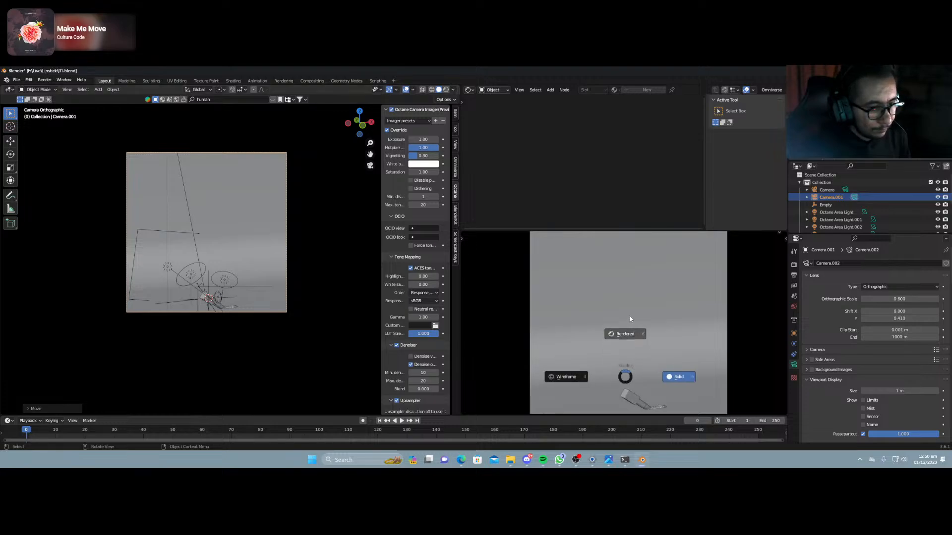
pyautogui.click(629, 320)
pyautogui.scroll(-2, 632, 372)
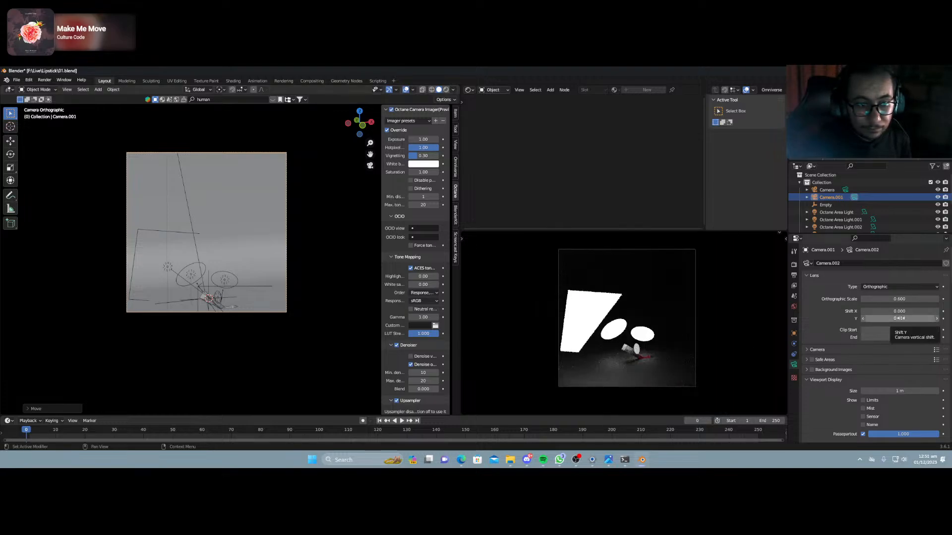
pyautogui.moveTo(899, 318); pyautogui.dragTo(870, 318)
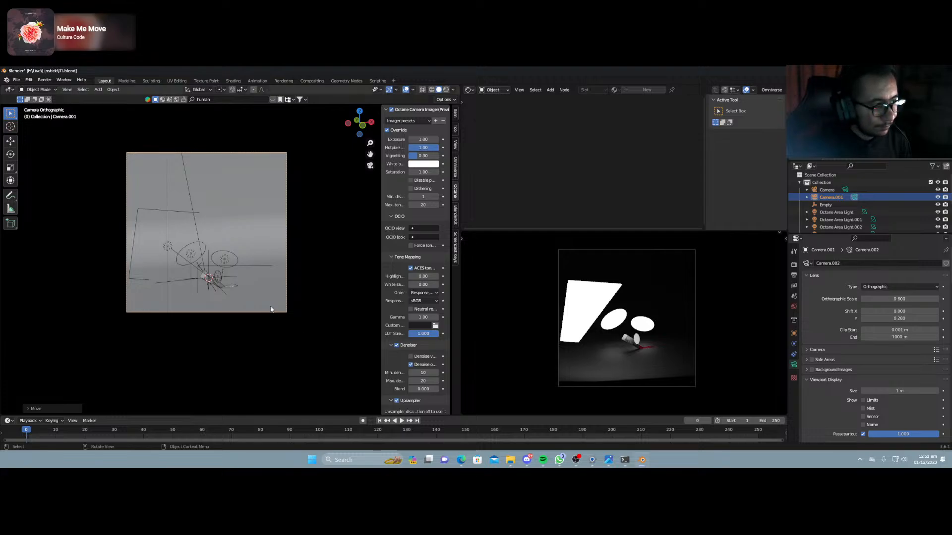
pyautogui.press('g')
pyautogui.press('z')
pyautogui.press('z')
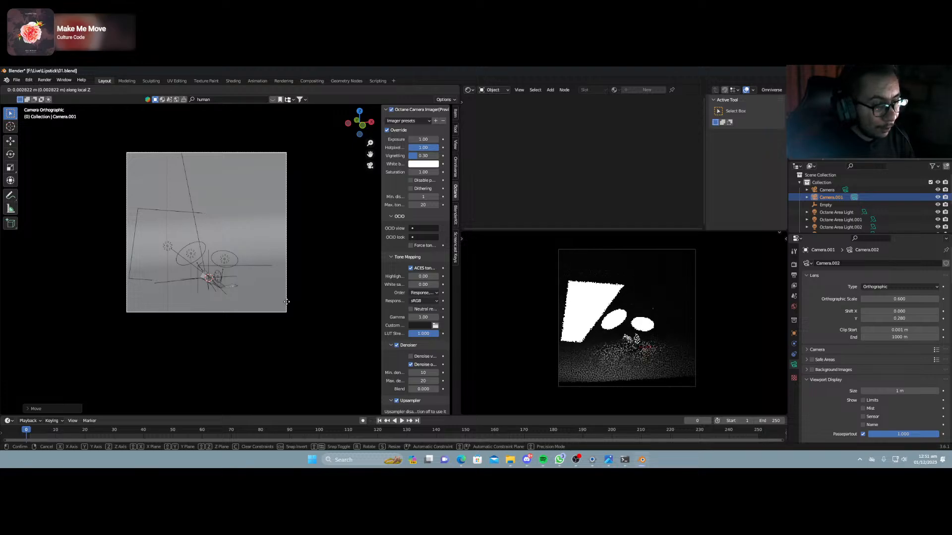
pyautogui.click(288, 302)
# Set Camera.001's orthographic scale to 0.420 and render the image with the visible lights.
pyautogui.click(270, 300)
pyautogui.moveTo(270, 299); pyautogui.dragTo(270, 325, button='middle')
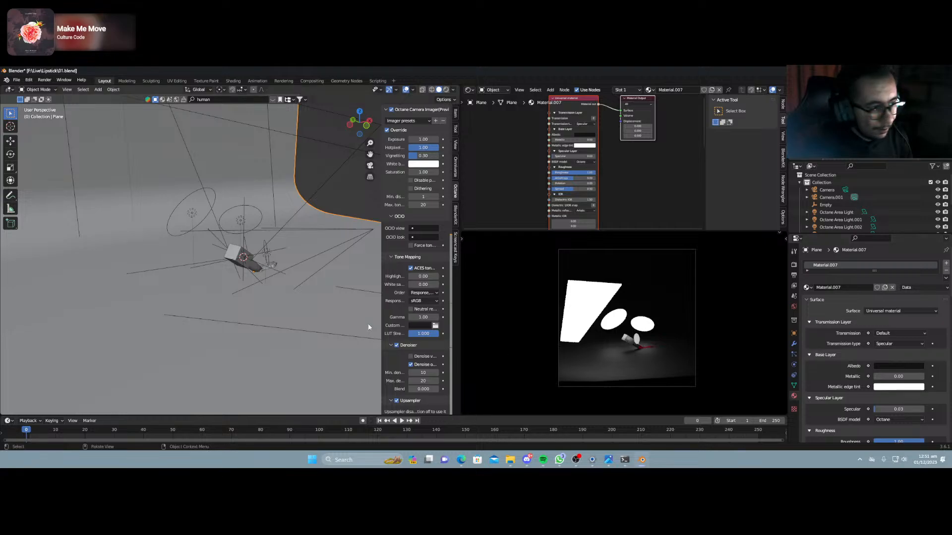
pyautogui.scroll(-5, 347, 333)
pyautogui.click(217, 179)
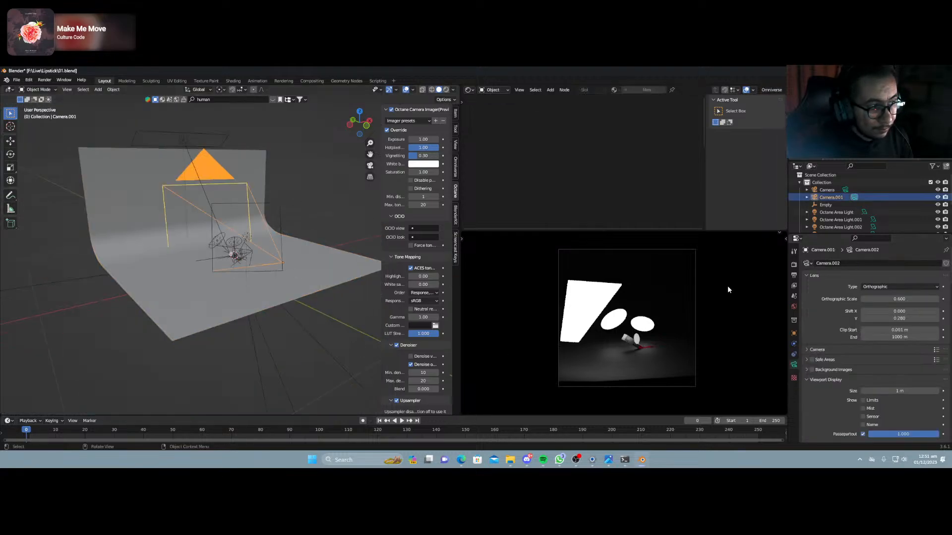
pyautogui.scroll(-2, 860, 349)
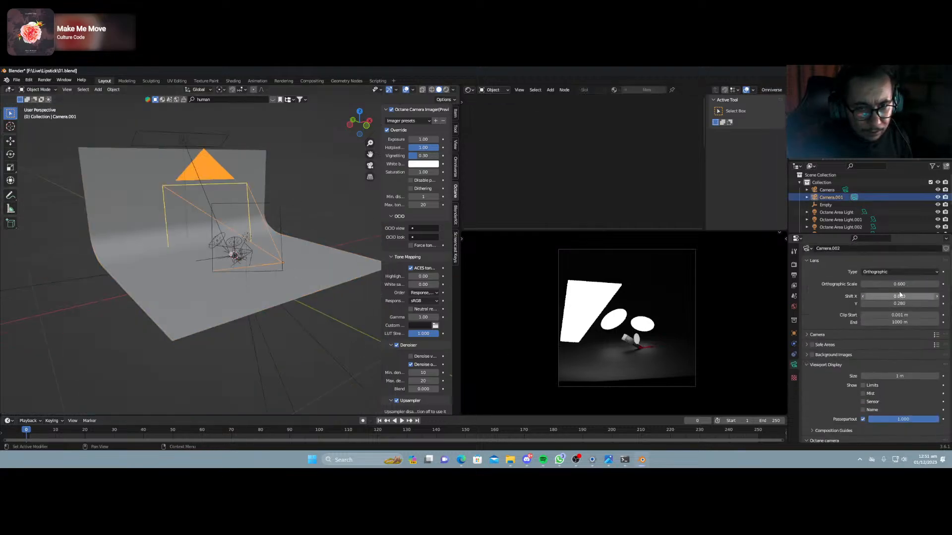
pyautogui.moveTo(900, 284); pyautogui.dragTo(868, 284)
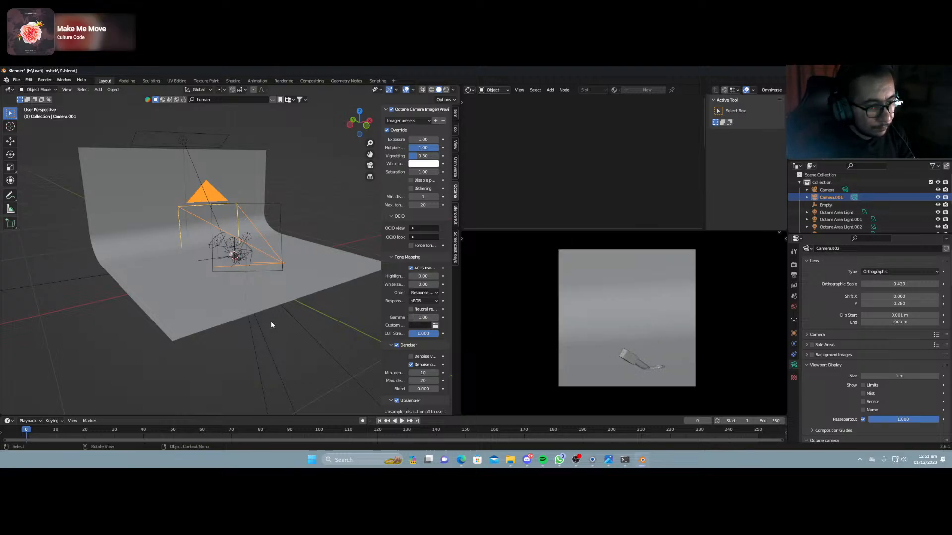
pyautogui.press('F12')
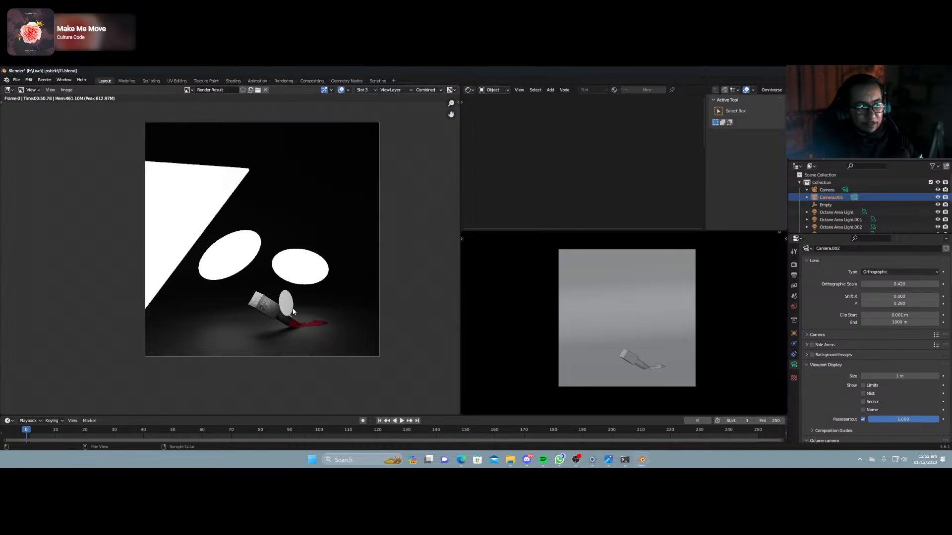
# Compare the renders stored in slots 1, 2 and 3.
pyautogui.press('1')
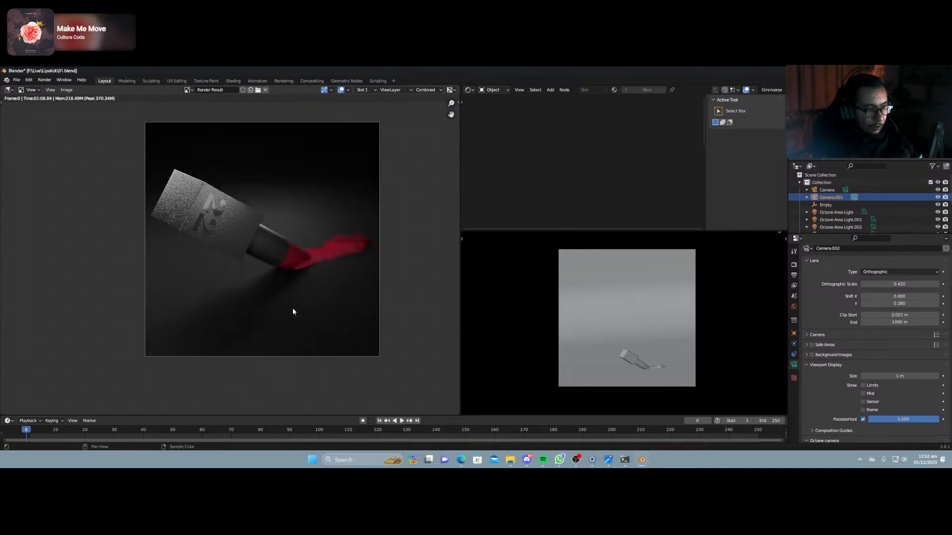
pyautogui.press('2')
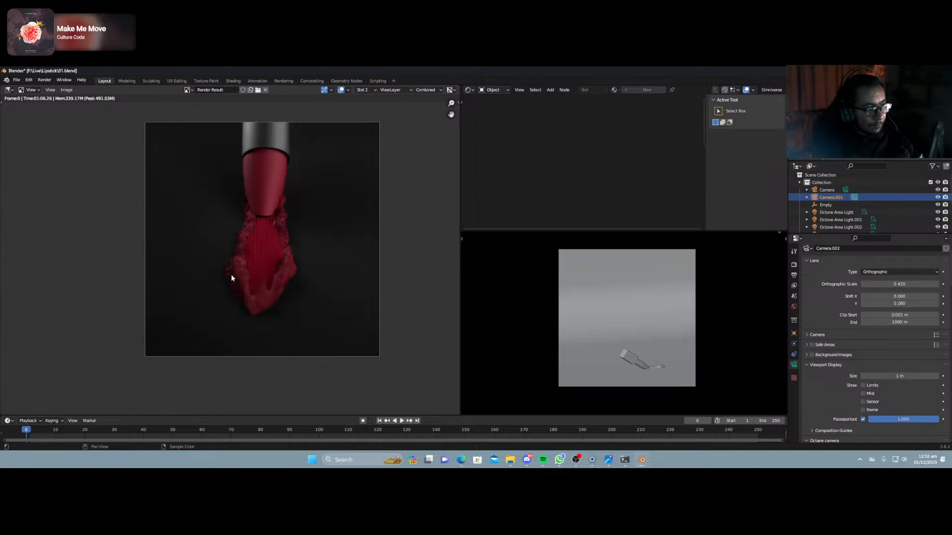
pyautogui.press('3')
pyautogui.press('2')
pyautogui.press('1')
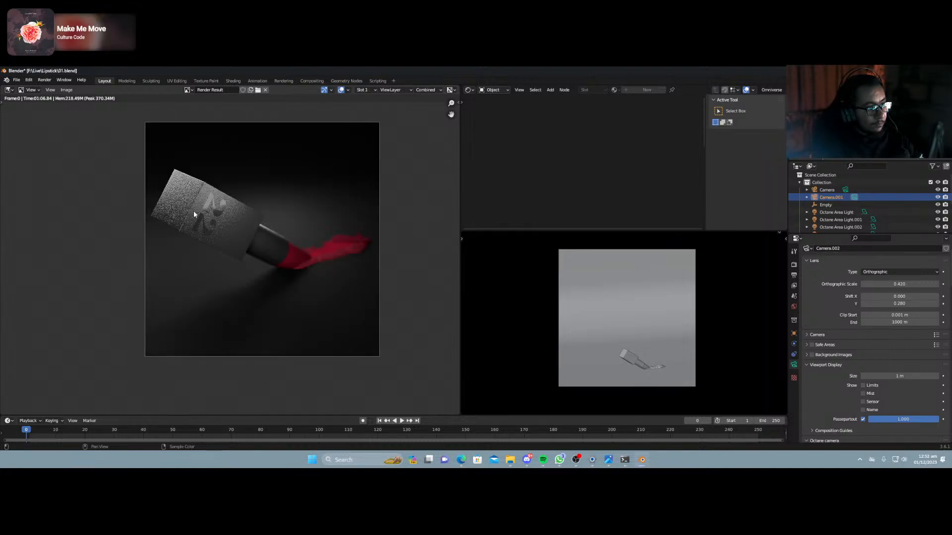
# Switch to render slot 4, make Camera the active scene camera and fly it to a low side view of the lipstick.
pyautogui.press('4')
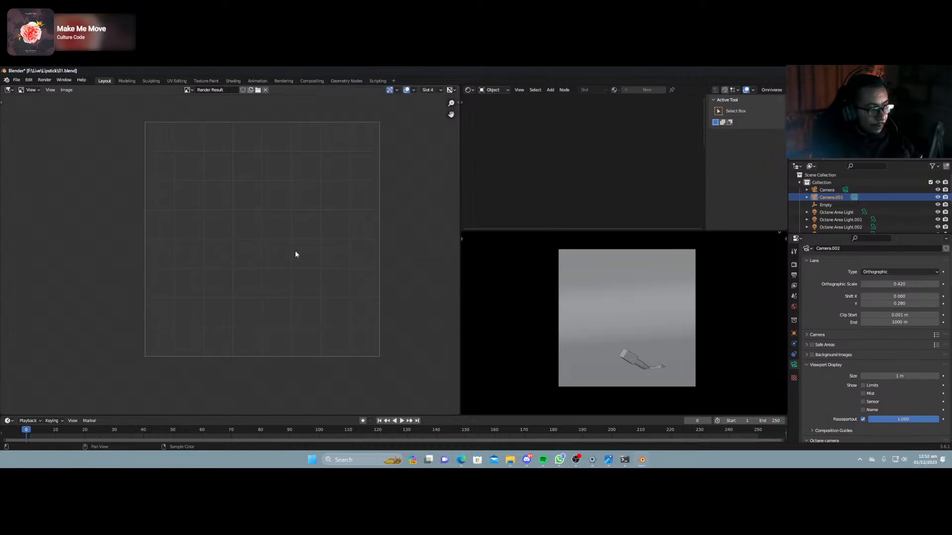
pyautogui.hotkey('shift', 'F5')
pyautogui.moveTo(301, 257); pyautogui.dragTo(272, 252, button='middle')
pyautogui.click(272, 251)
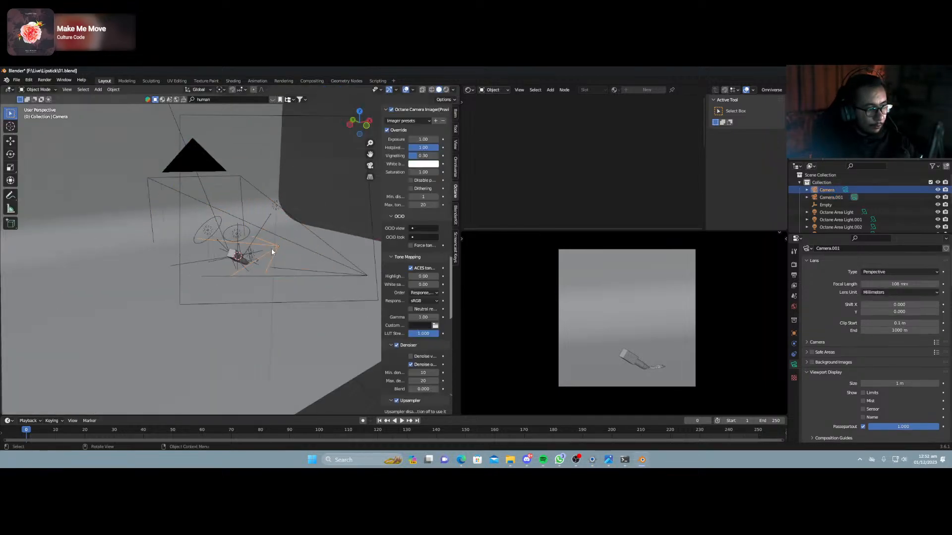
pyautogui.press('ctrl+KP_0')
pyautogui.hotkey('shift', '`')
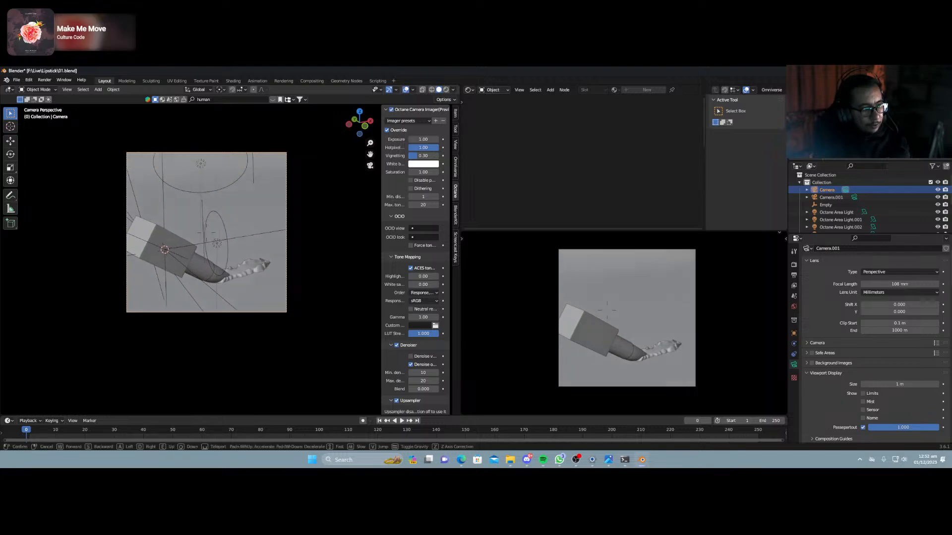
pyautogui.press('w')
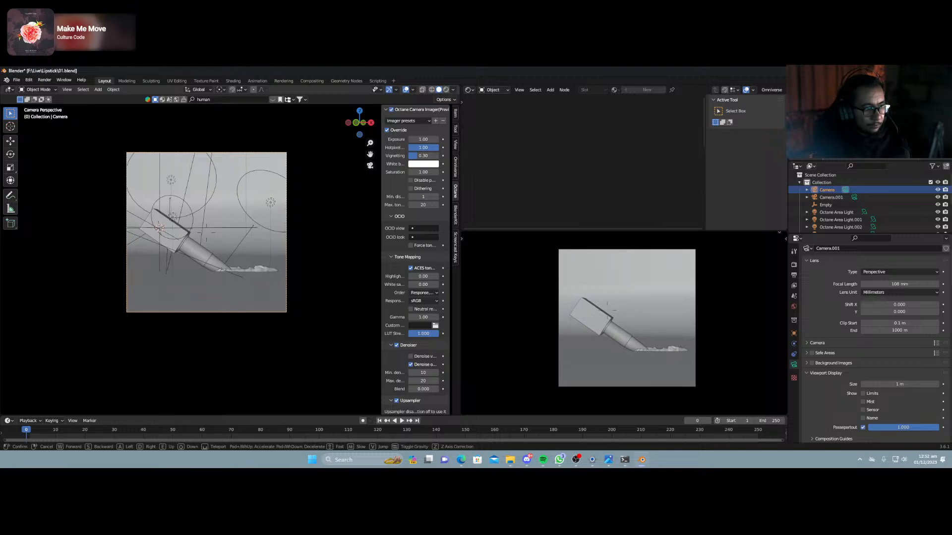
pyautogui.click(231, 294)
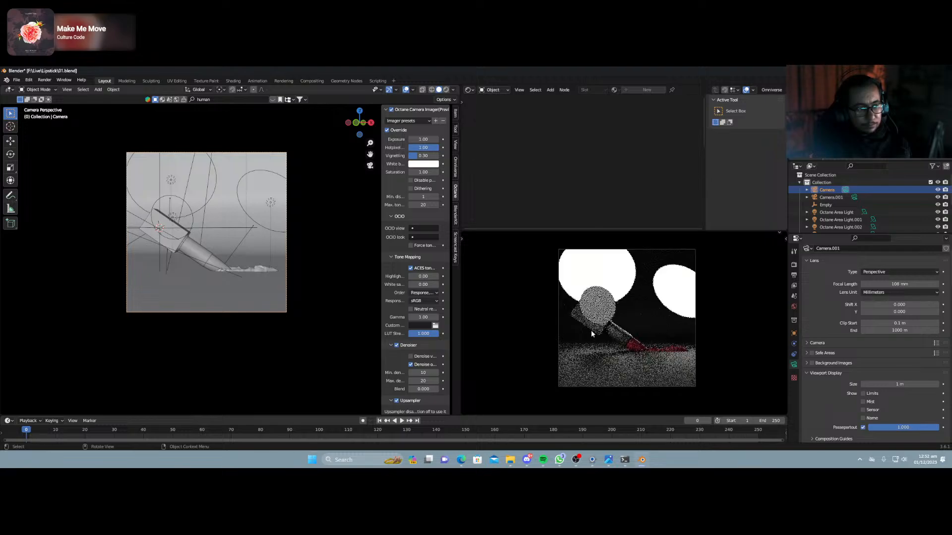
# Set the opacity of Octane Area Light.002, Octane Area Light.003 and Octane Area Light.004 to 0.00.
pyautogui.click(172, 215)
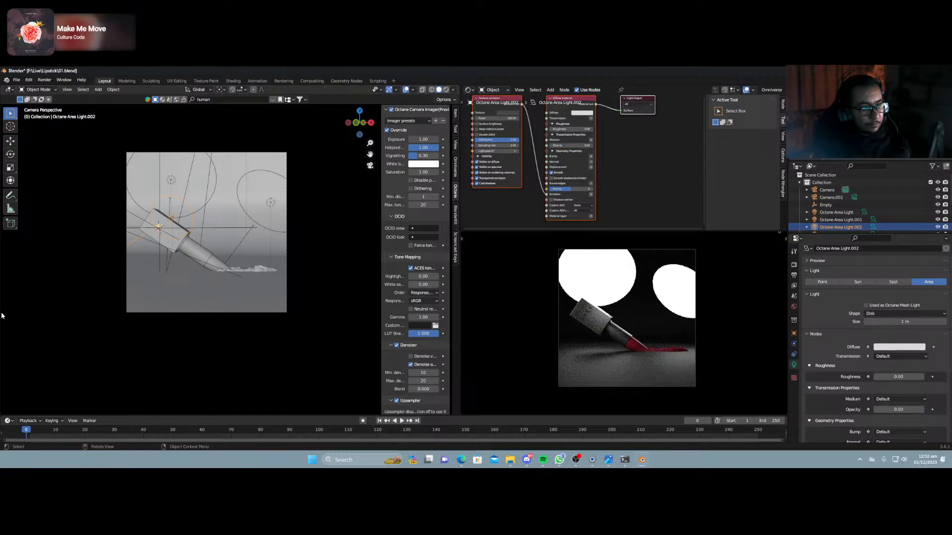
pyautogui.click(170, 180)
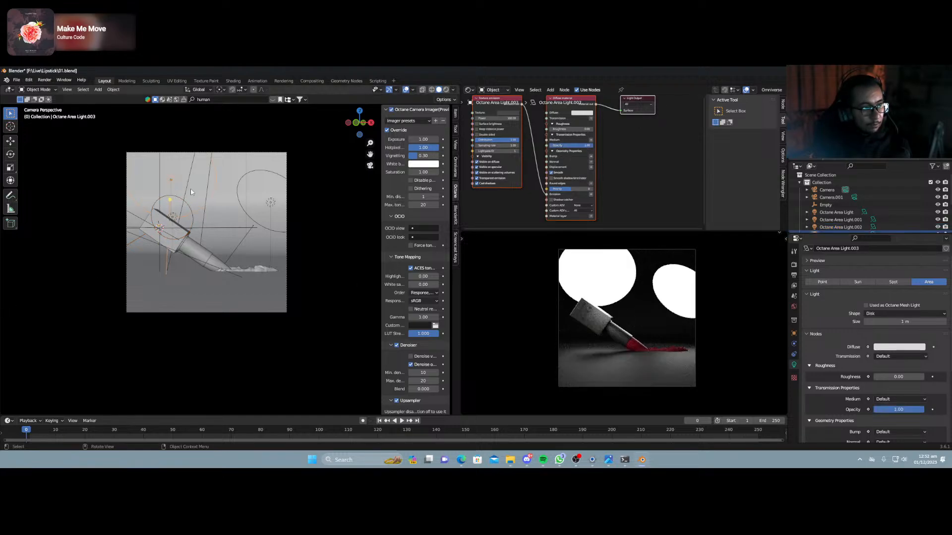
pyautogui.moveTo(580, 145); pyautogui.dragTo(550, 146)
pyautogui.click(270, 203)
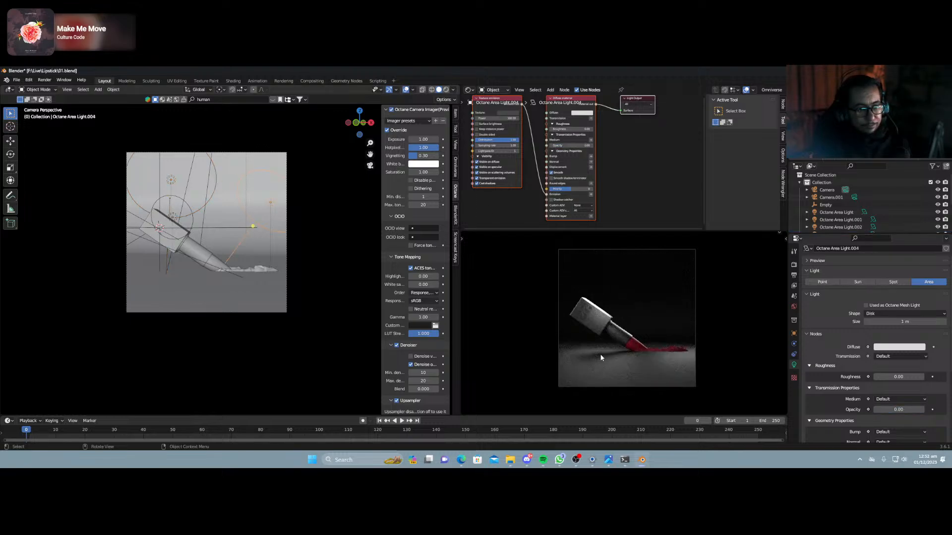
# Switch the camera preview to solid shading and render the low side view into slot 4.
pyautogui.scroll(4, 601, 357)
pyautogui.scroll(-3, 602, 360)
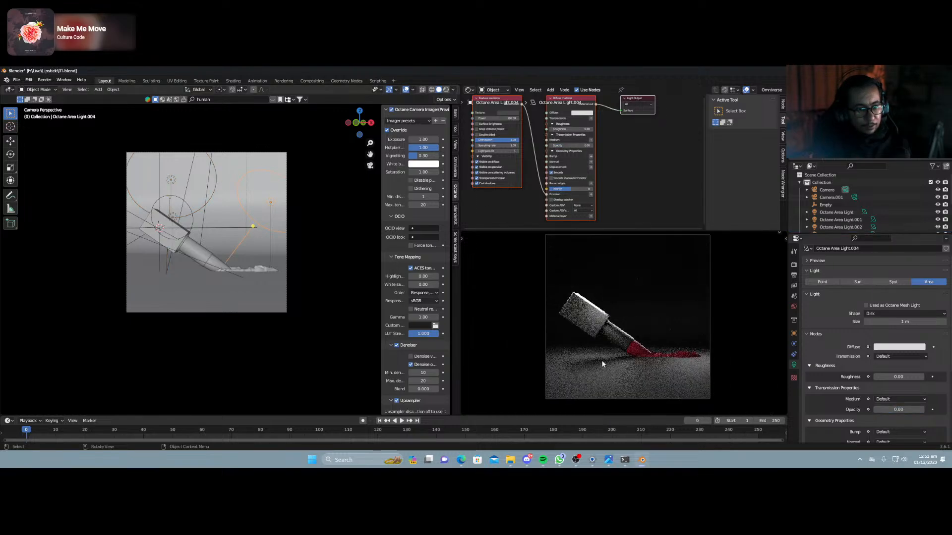
pyautogui.press('z')
pyautogui.click(641, 359)
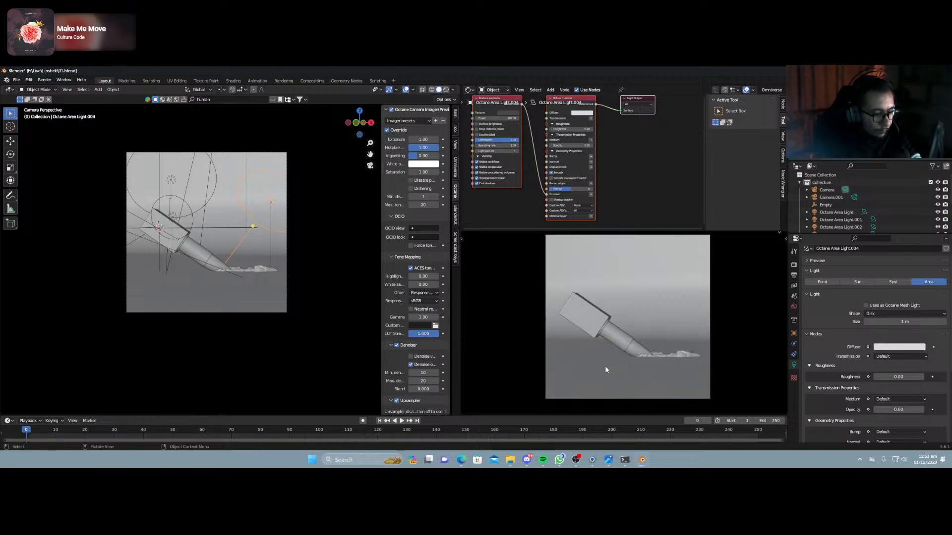
pyautogui.press('F12')
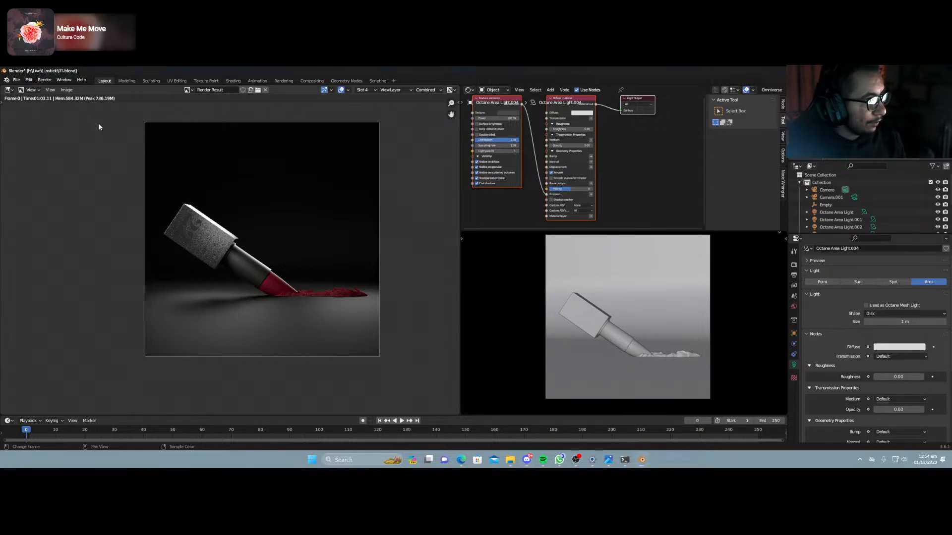
# Start saving the slot 1 render and create and open a new folder named PNG inside the Lipstick folder.
pyautogui.press('j')
pyautogui.click(66, 90)
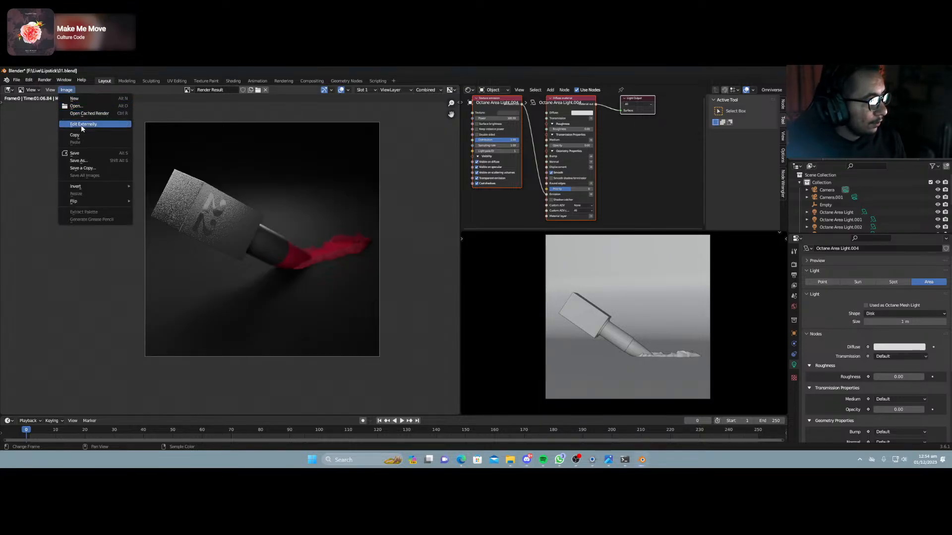
pyautogui.click(81, 153)
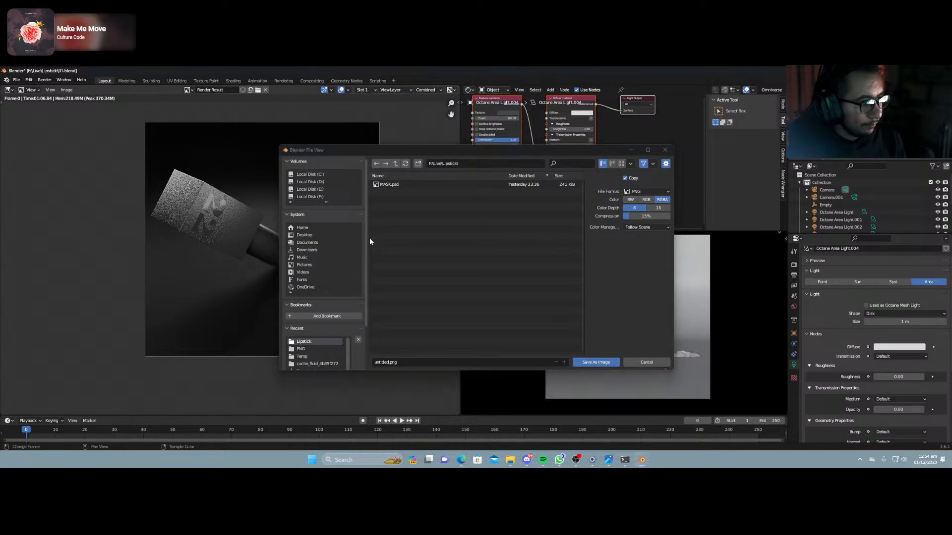
pyautogui.doubleClick(388, 184)
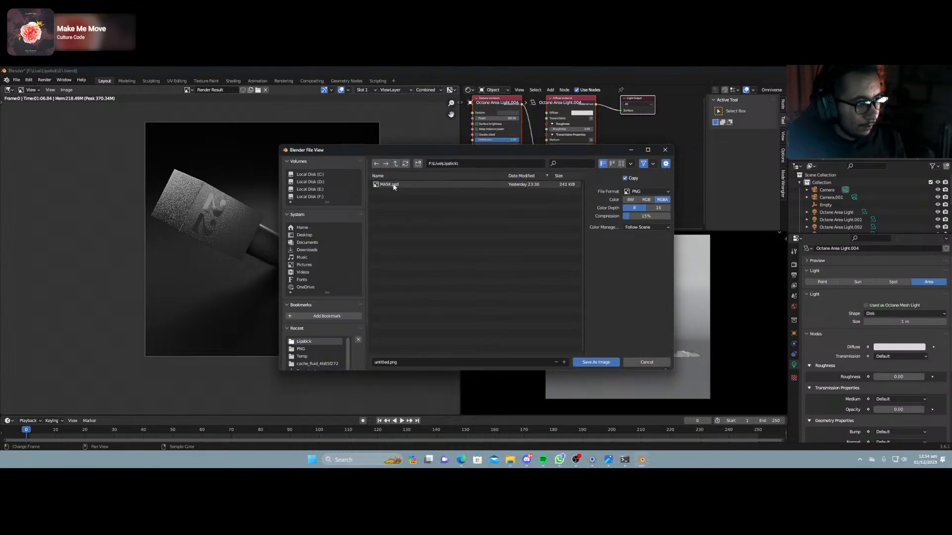
pyautogui.click(417, 163)
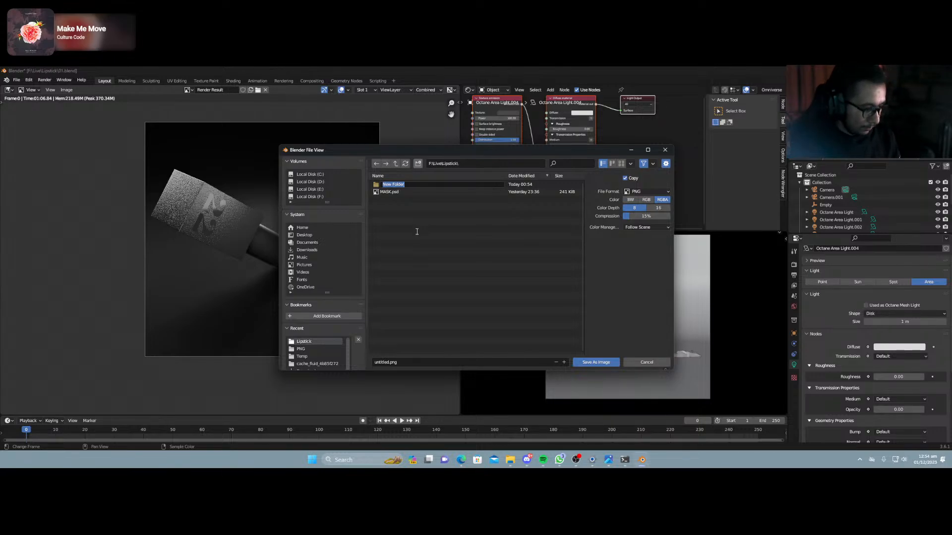
pyautogui.write('PNG')
pyautogui.press('Return')
pyautogui.press('Return')
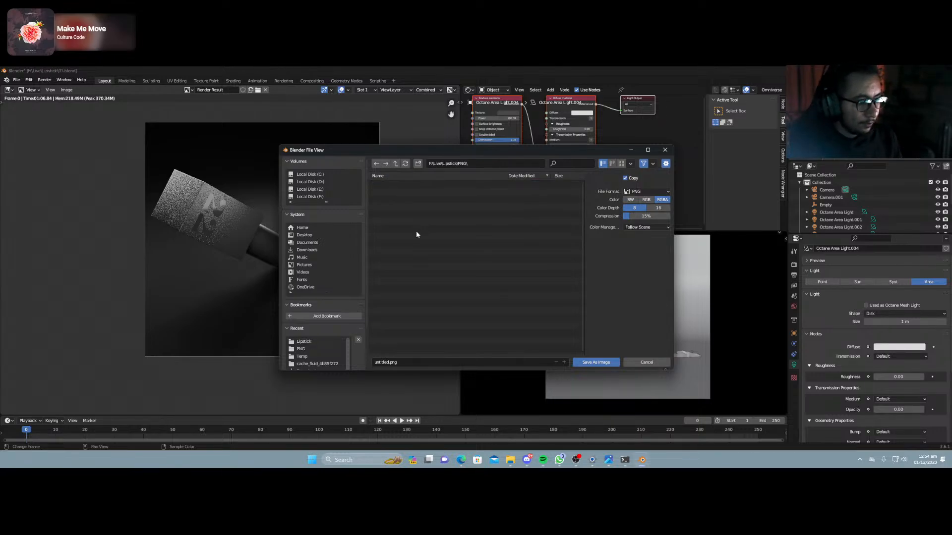
# Save the slot 1 render as 01.png in the PNG folder.
pyautogui.click(454, 362)
pyautogui.write('01')
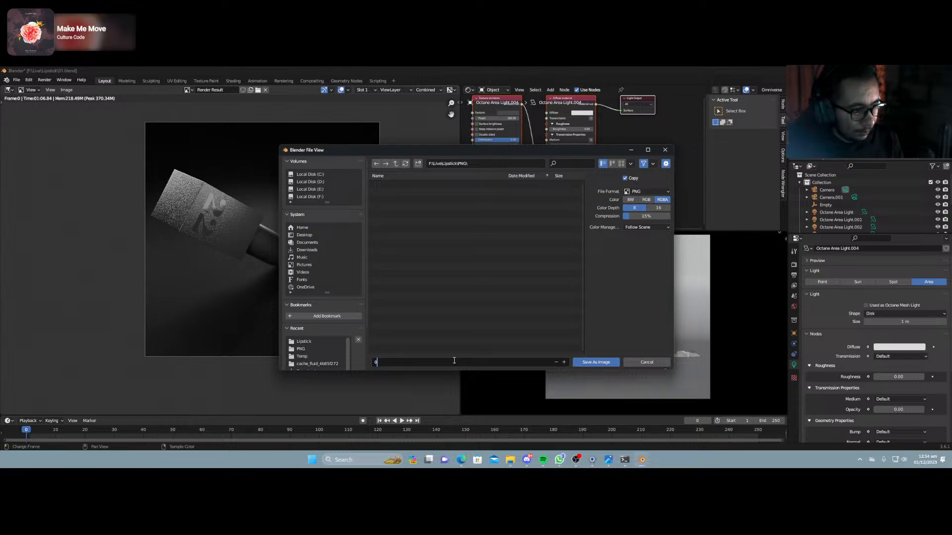
pyautogui.press('Return')
pyautogui.press('Return')
# Save the close-up lipstick render from slot 2 as 0.1.png in the PNG folder.
pyautogui.press('j')
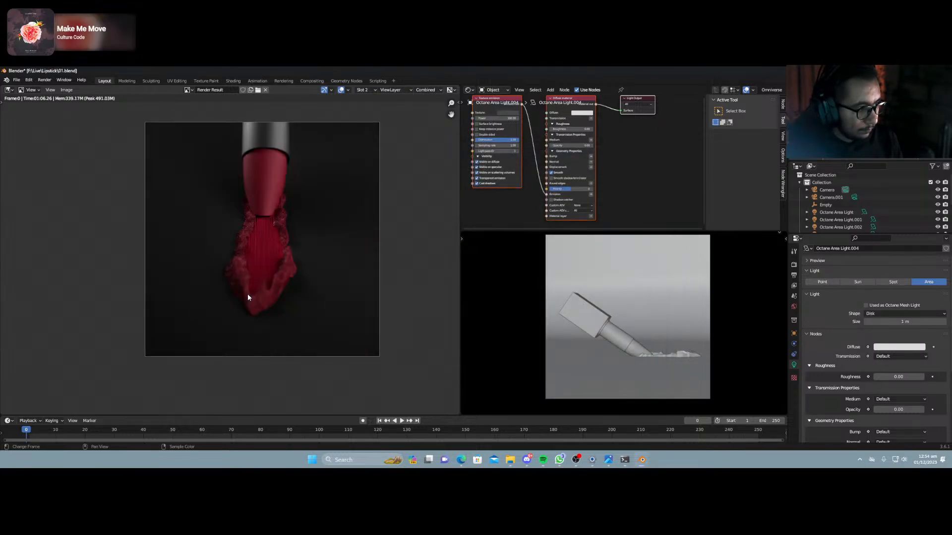
pyautogui.click(66, 90)
pyautogui.click(88, 150)
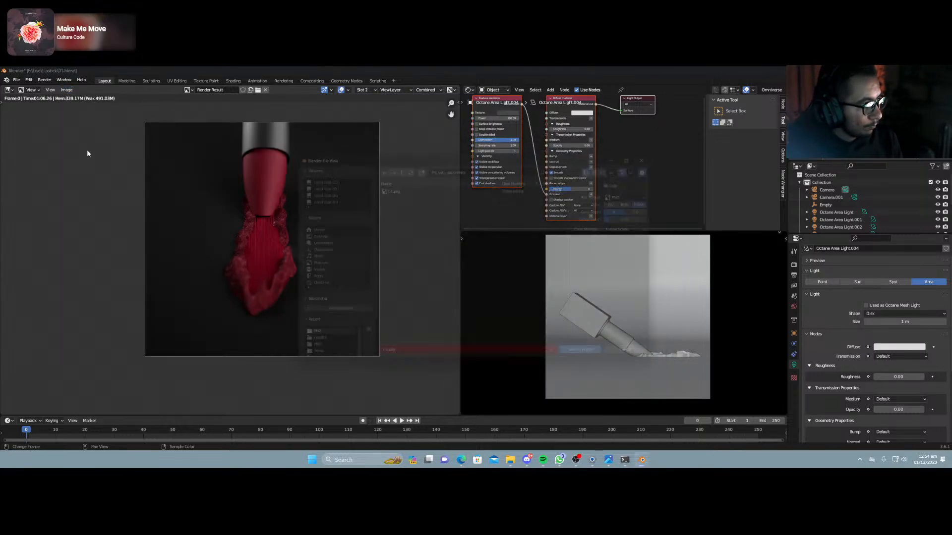
pyautogui.click(416, 361)
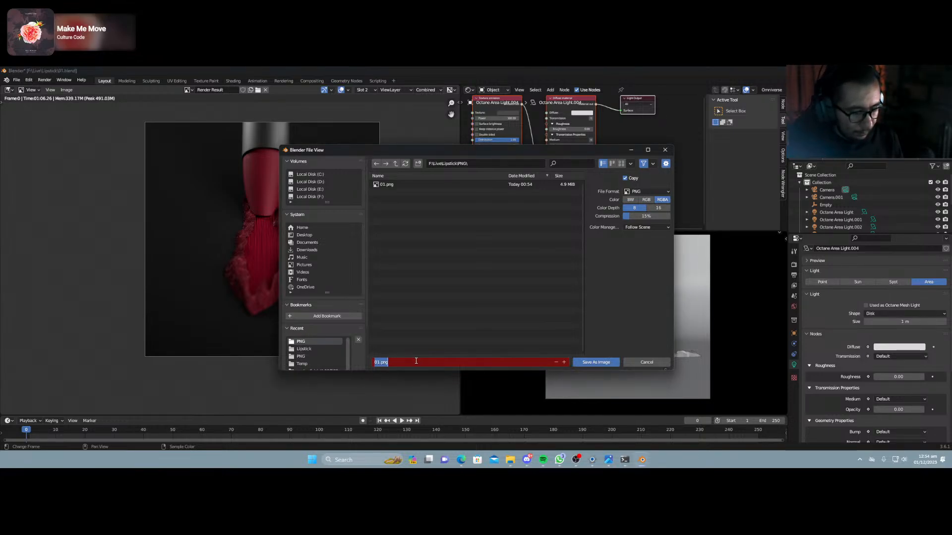
pyautogui.write('02')
pyautogui.press('Return')
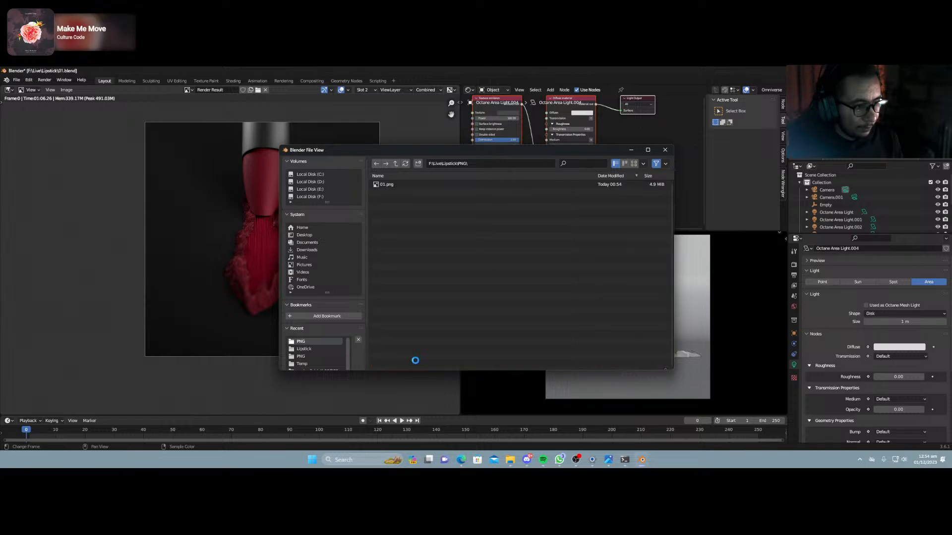
# Save the wide light-setup render from slot 3 as 02.png in the PNG folder.
pyautogui.press('j')
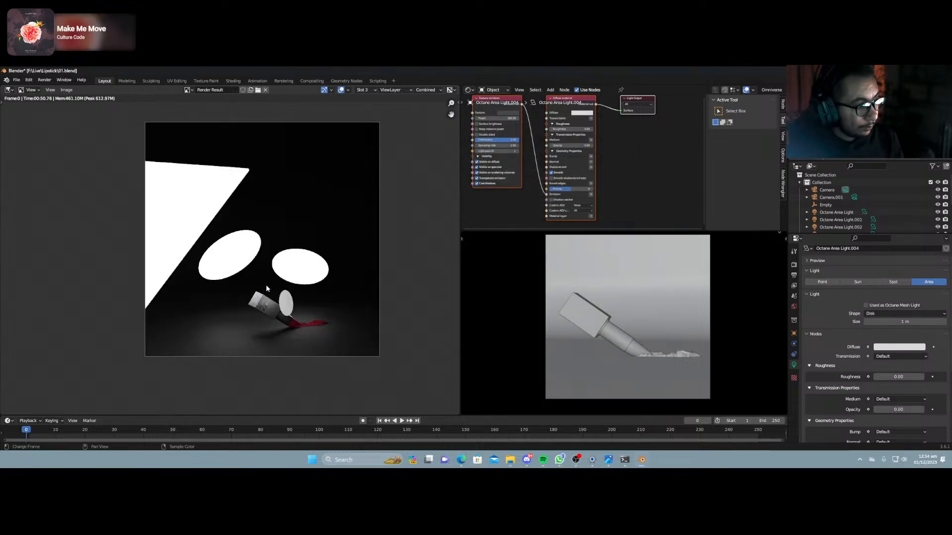
pyautogui.click(67, 90)
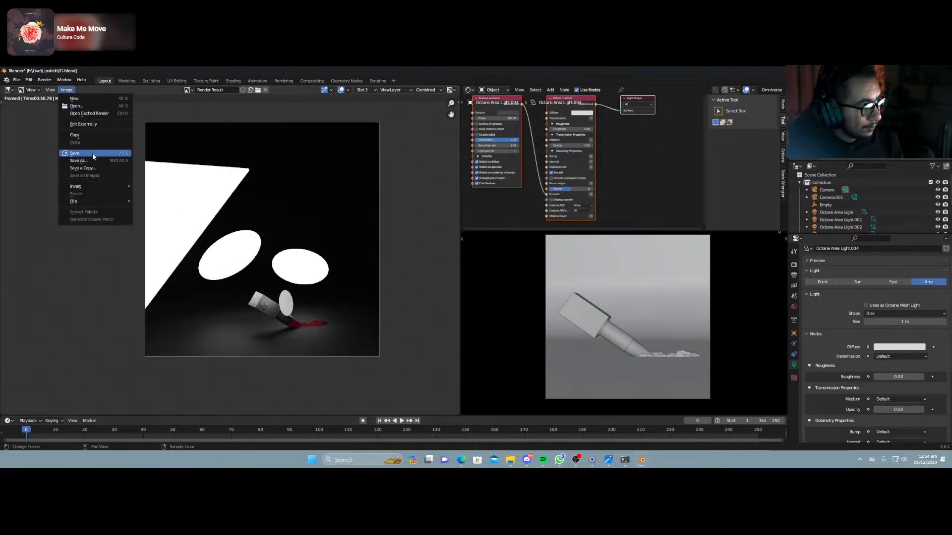
pyautogui.click(99, 154)
pyautogui.click(407, 362)
pyautogui.write('02')
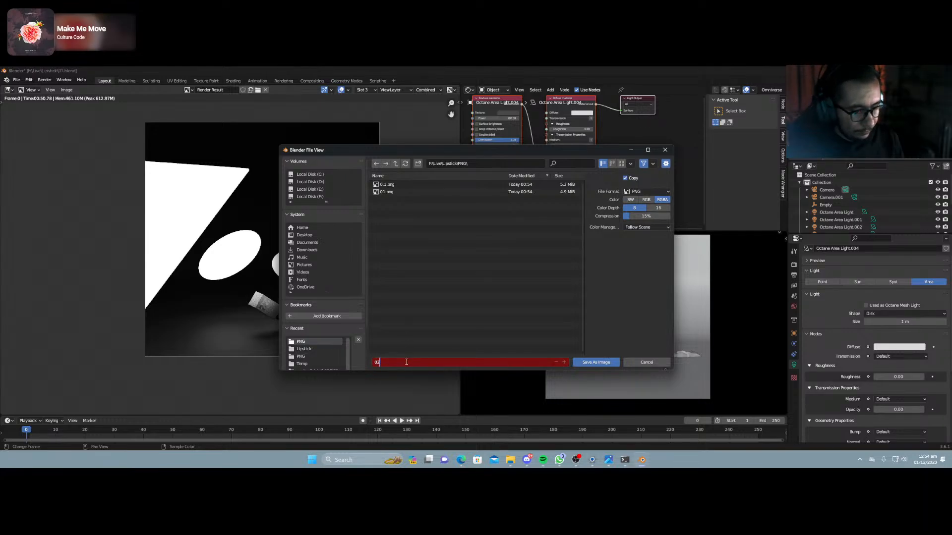
pyautogui.press('Return')
pyautogui.press('Return')
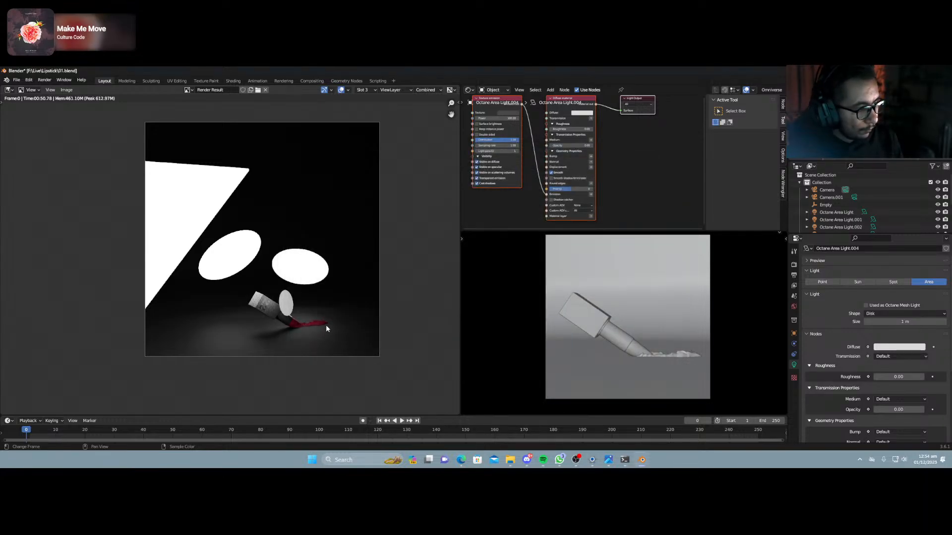
# Save the low side-view render from slot 4 as 03.png in the PNG folder, and save the 01.blend project.
pyautogui.press('j')
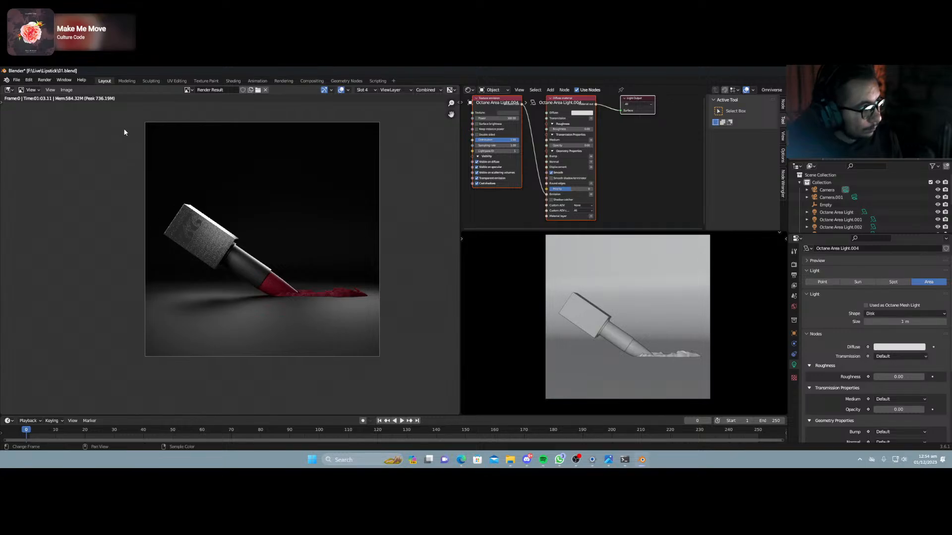
pyautogui.click(67, 89)
pyautogui.click(85, 156)
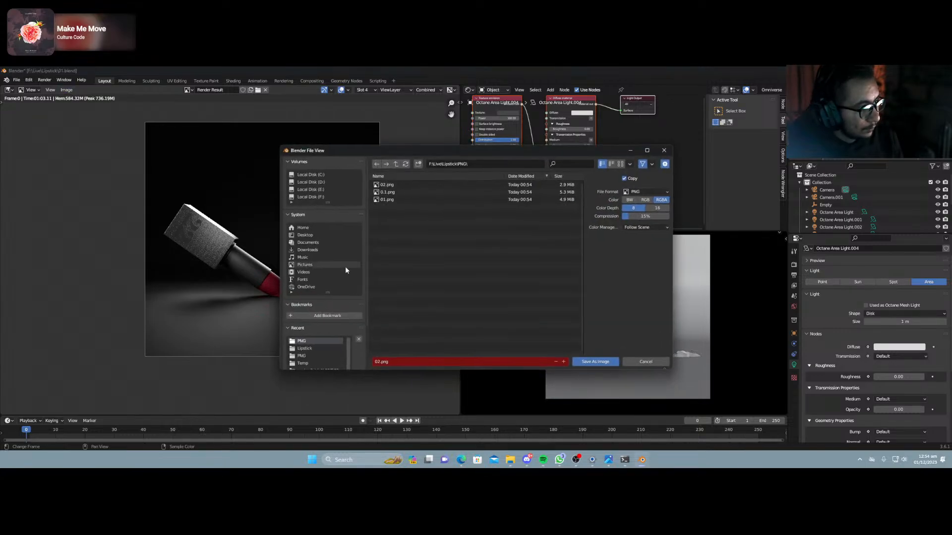
pyautogui.click(422, 364)
pyautogui.write('03')
pyautogui.press('Return')
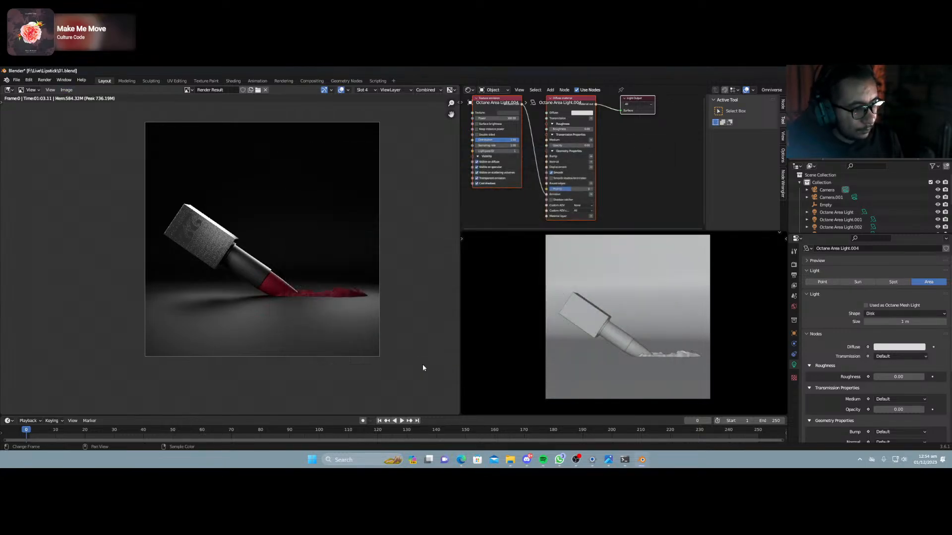
pyautogui.hotkey('ctrl', 's')
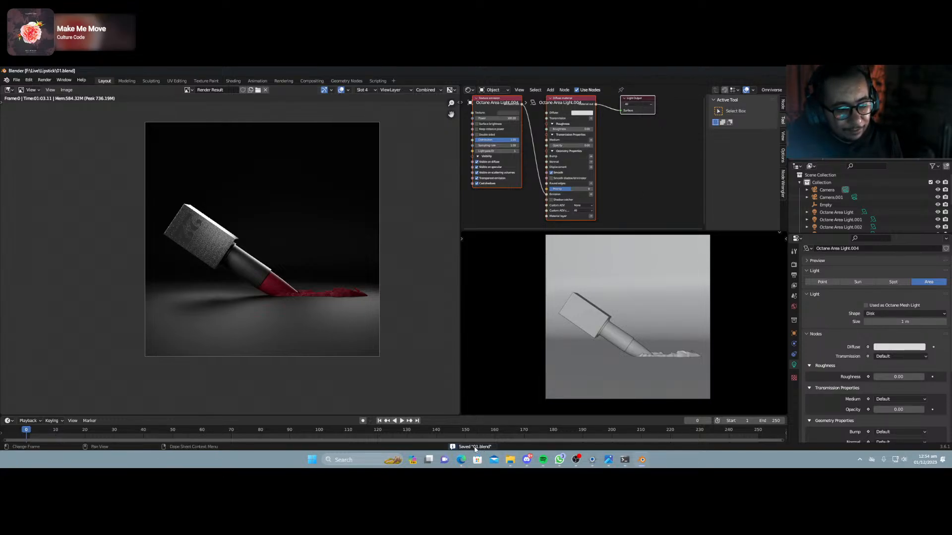
# Switch to Photoshop and open 0.1.png from the Lipstick project's PNG folder.
pyautogui.press('super+d')
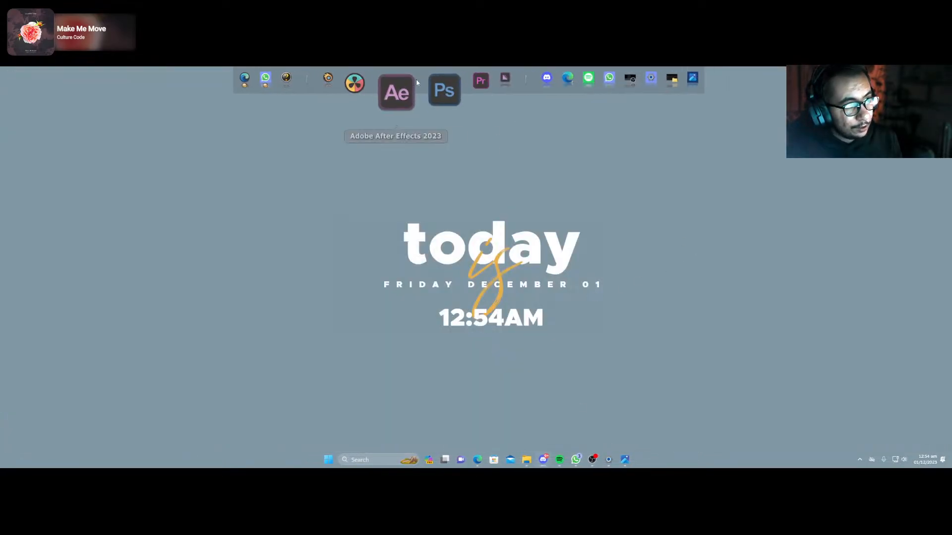
pyautogui.click(426, 80)
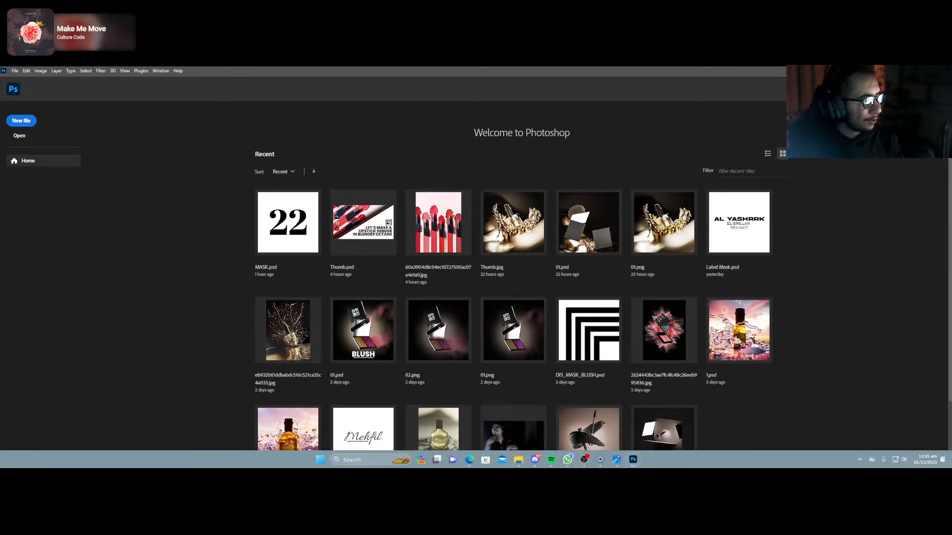
pyautogui.click(35, 137)
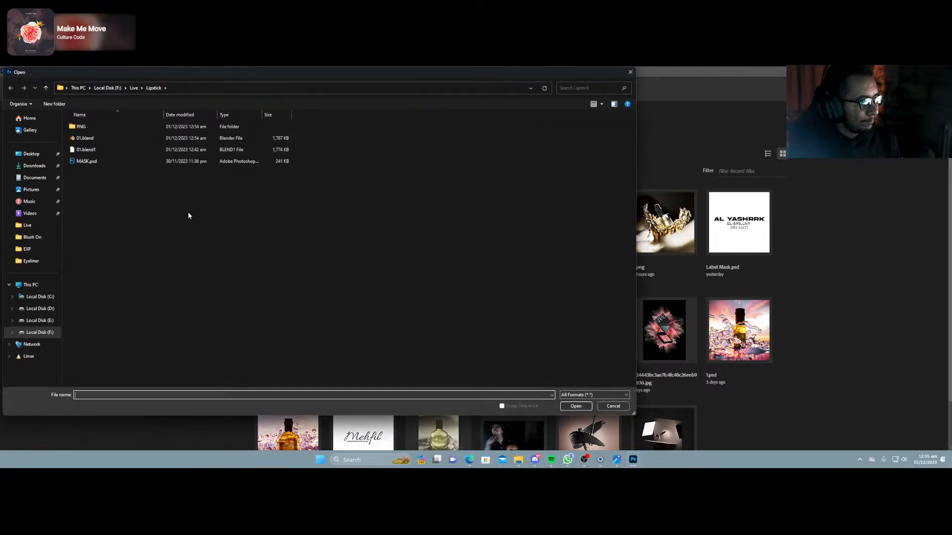
pyautogui.doubleClick(90, 127)
pyautogui.doubleClick(96, 143)
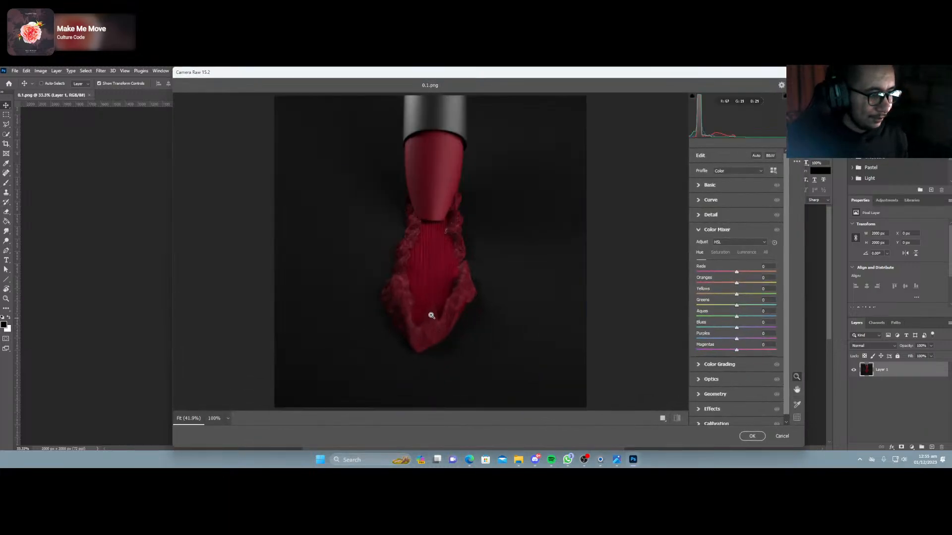
# Try a Camera Raw grade with Texture +54, Clarity +73, Vibrance +36 and a slightly cooler Temperature of -10.
pyautogui.click(701, 186)
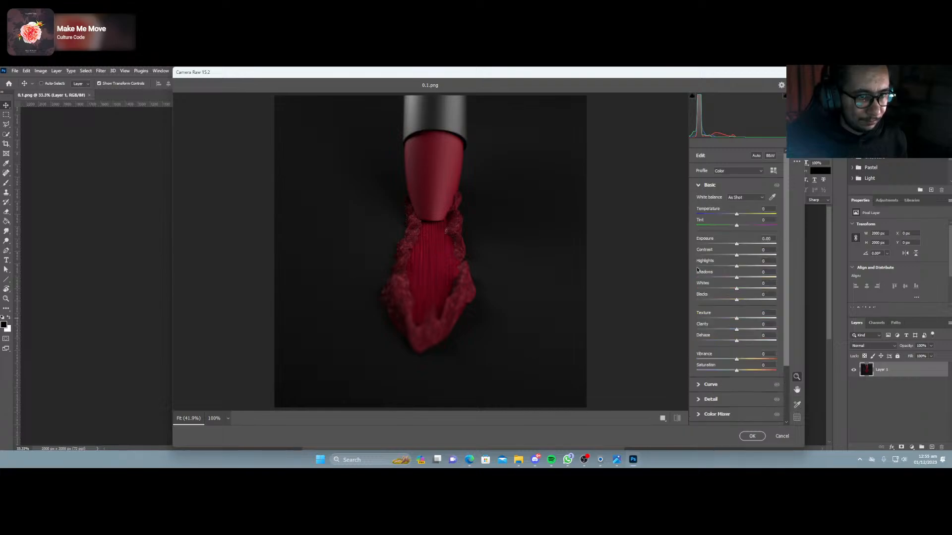
pyautogui.moveTo(738, 330); pyautogui.dragTo(767, 330)
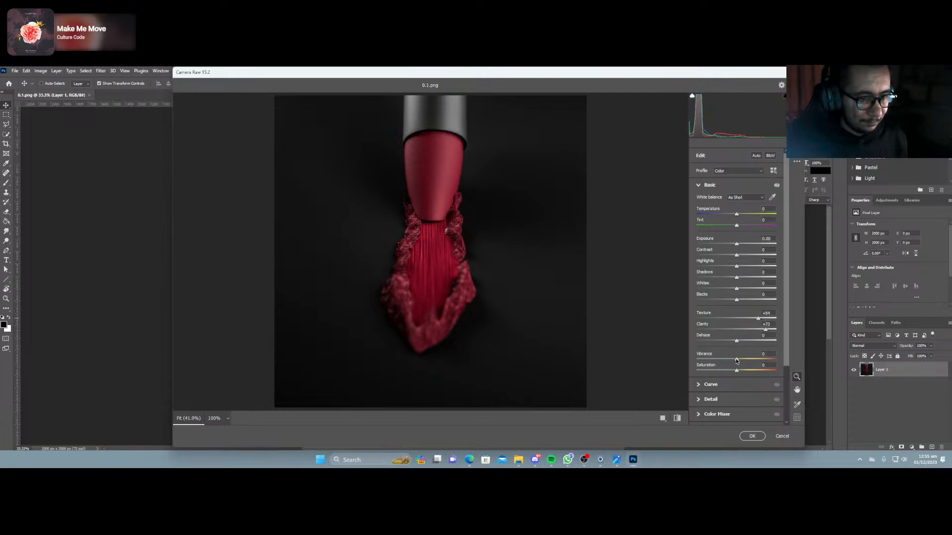
pyautogui.scroll(2, 471, 282)
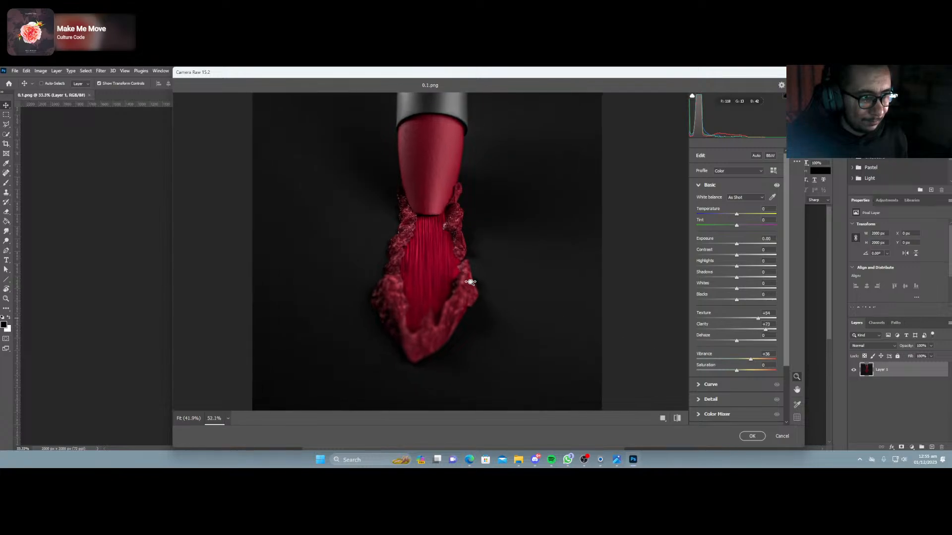
pyautogui.scroll(-4, 441, 276)
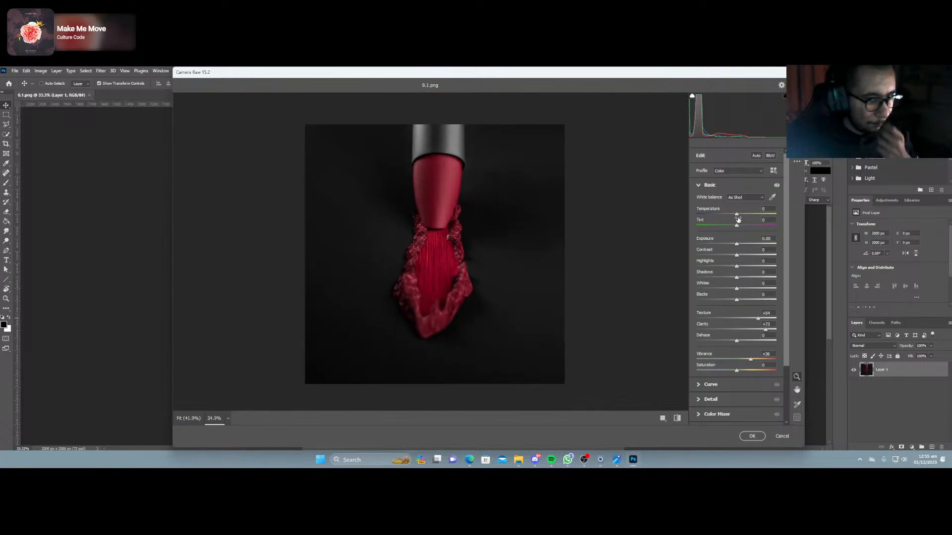
pyautogui.moveTo(736, 216); pyautogui.dragTo(733, 219)
# Try adding about 6 of grain and an Optics vignette of -68 to the lipstick image.
pyautogui.scroll(-3, 709, 387)
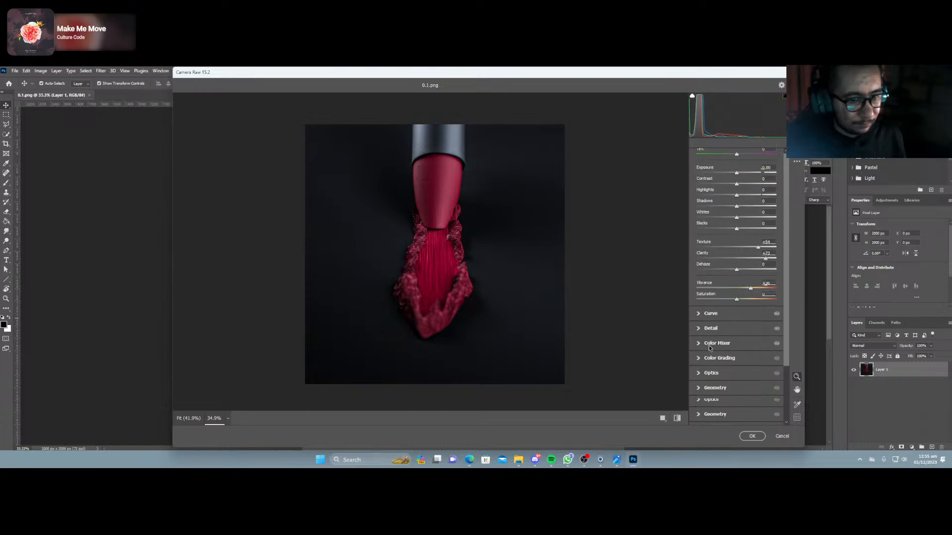
pyautogui.click(700, 403)
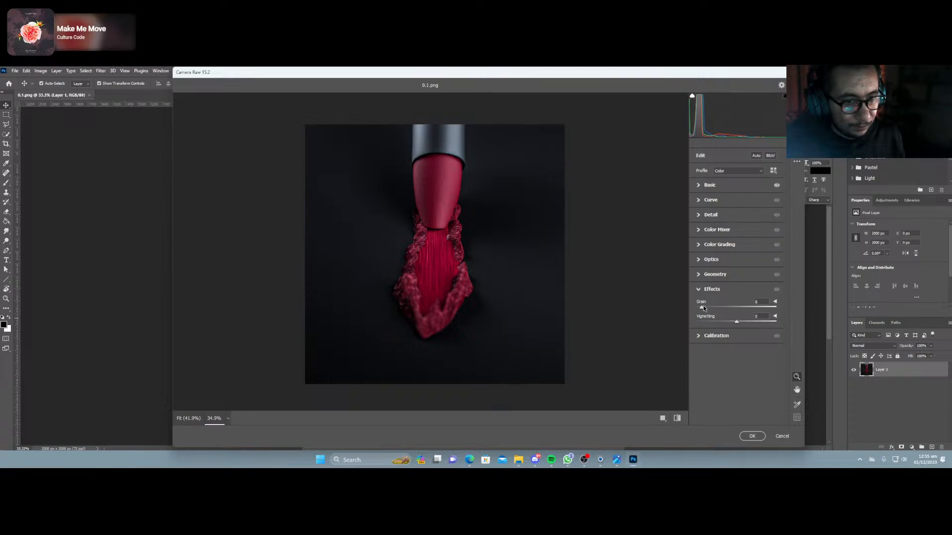
pyautogui.click(699, 261)
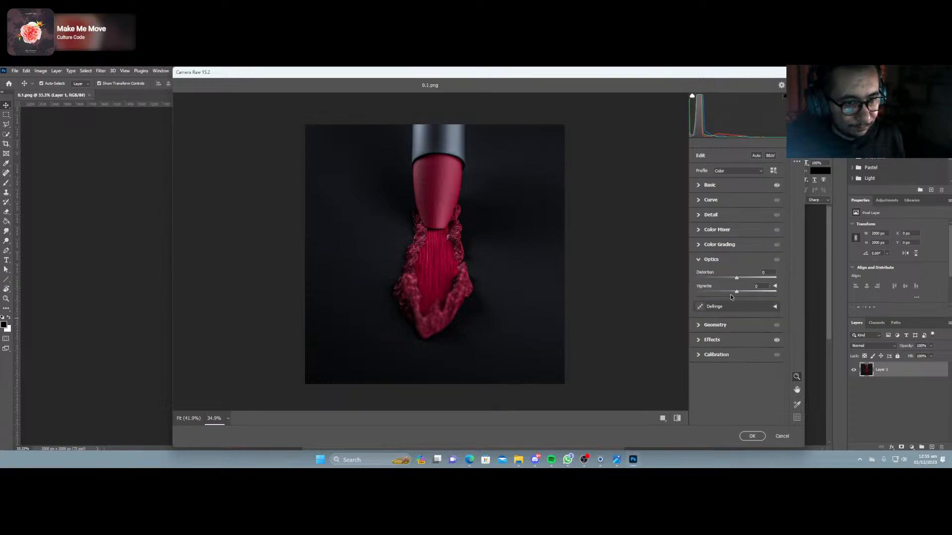
pyautogui.moveTo(719, 294)
pyautogui.mouseDown()
pyautogui.moveTo(700, 295)
pyautogui.moveTo(710, 296)
pyautogui.mouseUp()
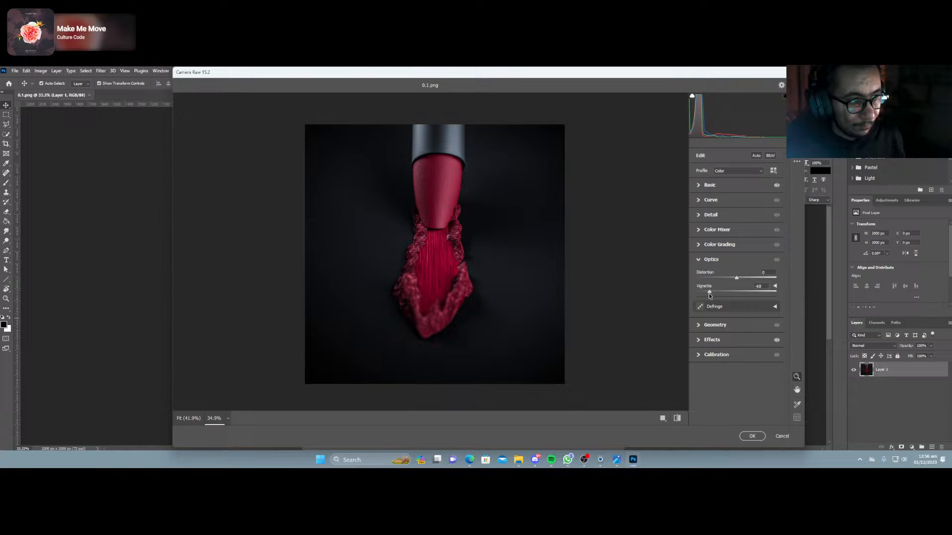
# Try lifting Blacks to about +19, inspect the lipstick smear up close, and apply the Camera Raw grade.
pyautogui.click(699, 185)
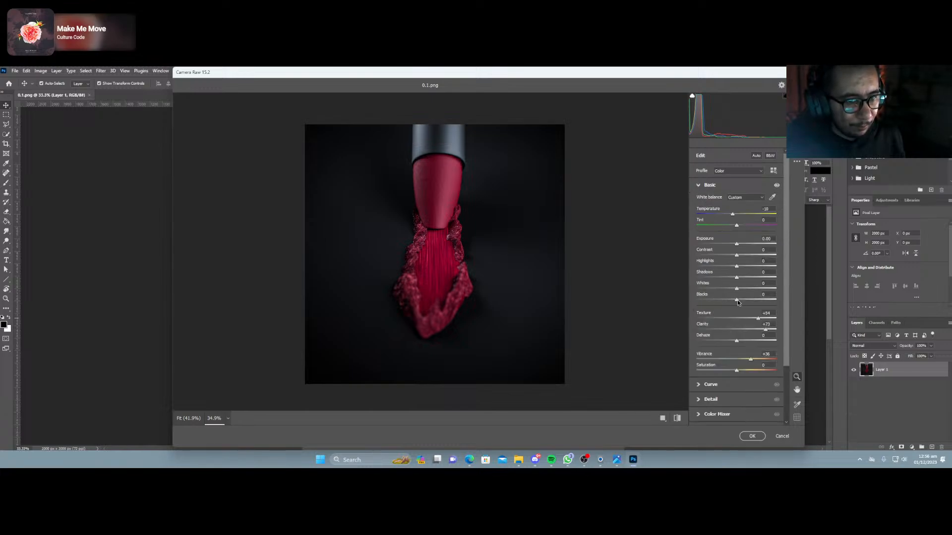
pyautogui.moveTo(736, 299); pyautogui.dragTo(745, 301)
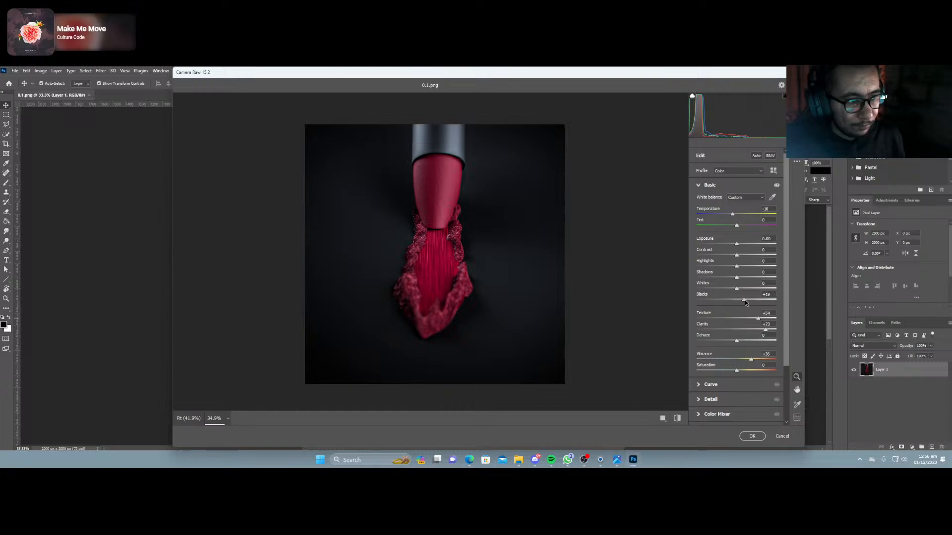
pyautogui.scroll(-3, 731, 416)
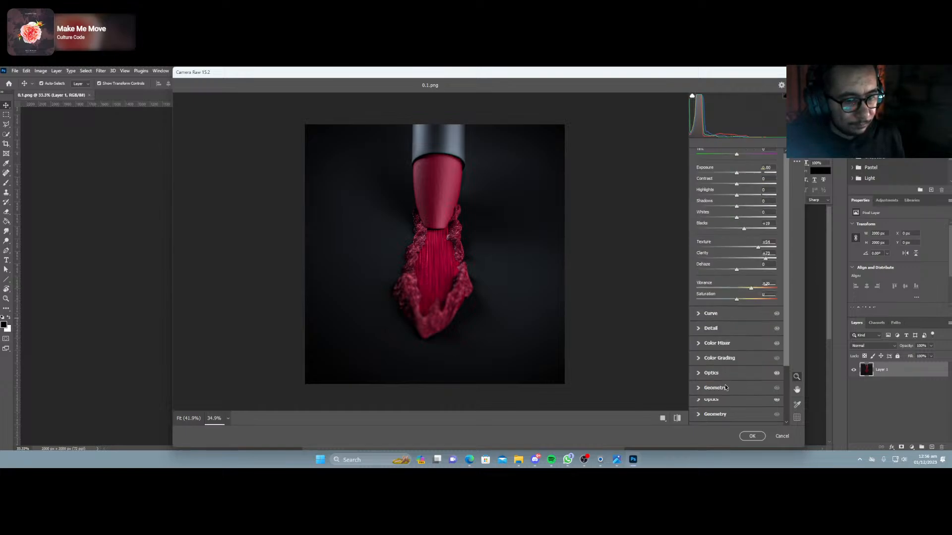
pyautogui.press('alt')
pyautogui.keyDown('alt'); pyautogui.scroll(3, 507, 224); pyautogui.keyUp('alt')
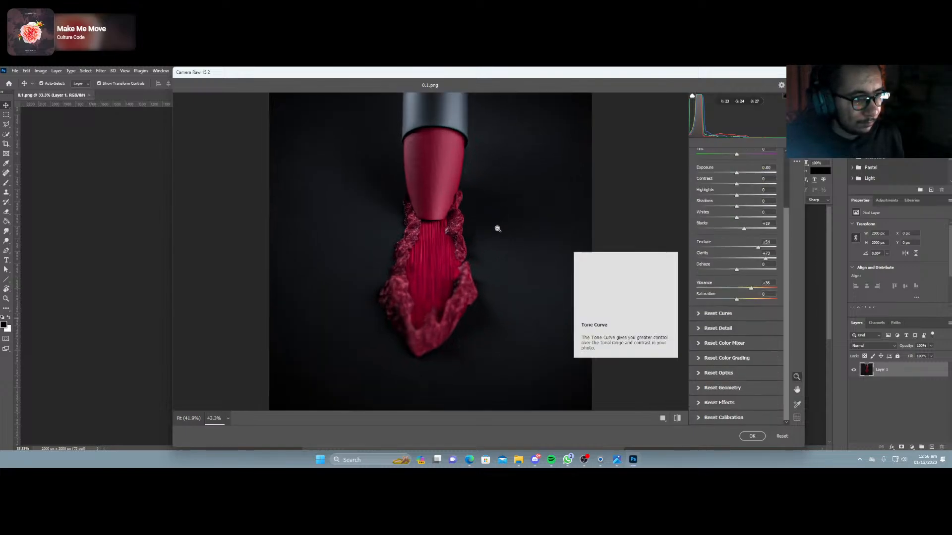
pyautogui.keyDown('alt'); pyautogui.scroll(3, 446, 257); pyautogui.keyUp('alt')
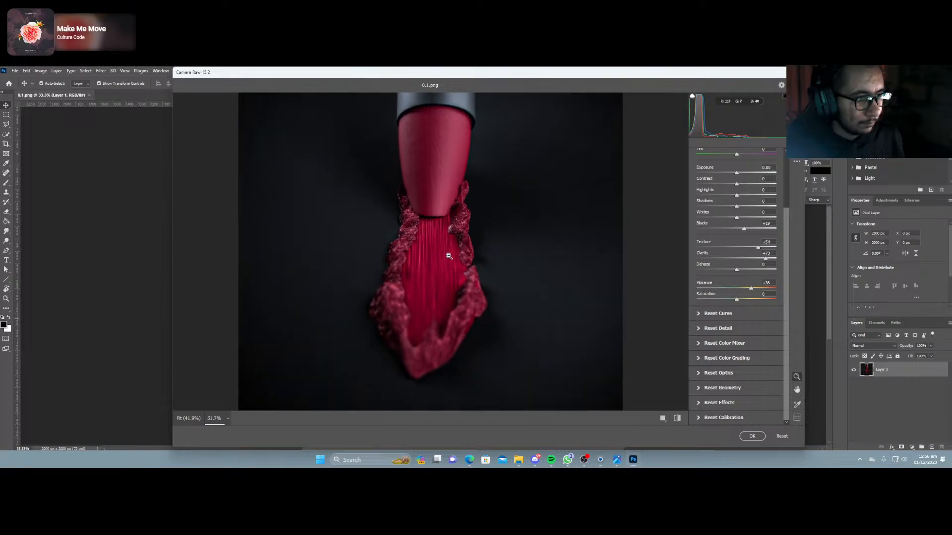
pyautogui.click(751, 437)
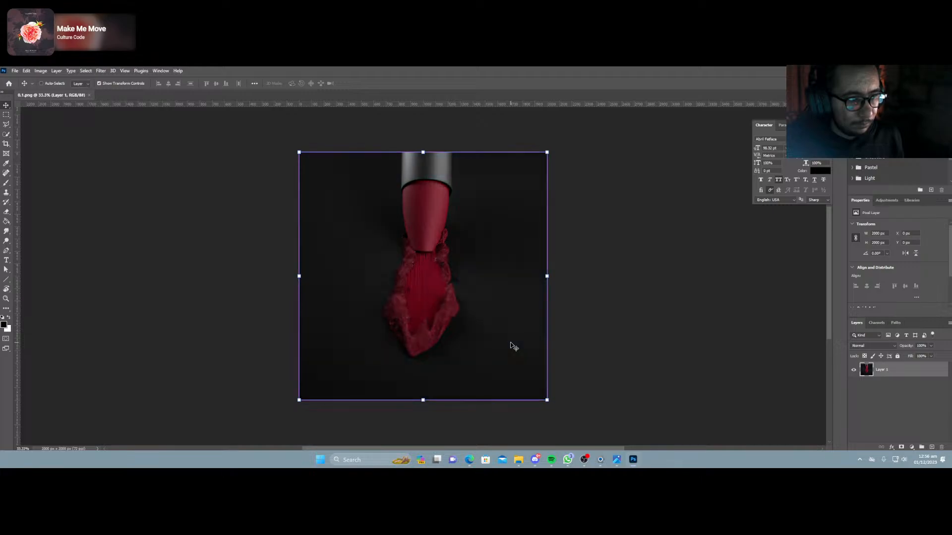
# Convert the lipstick image layer to a smart object and open the Camera Raw filter on it.
pyautogui.rightClick(898, 375)
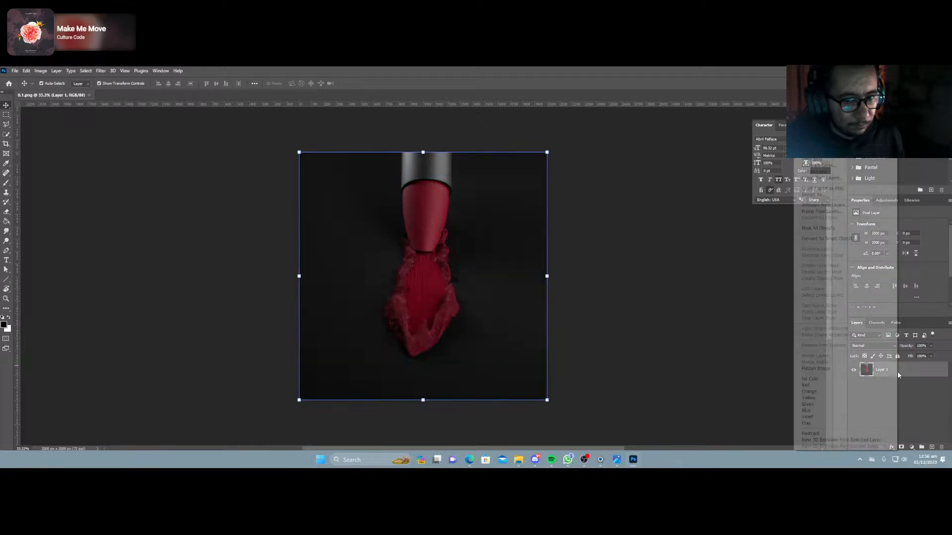
pyautogui.click(833, 239)
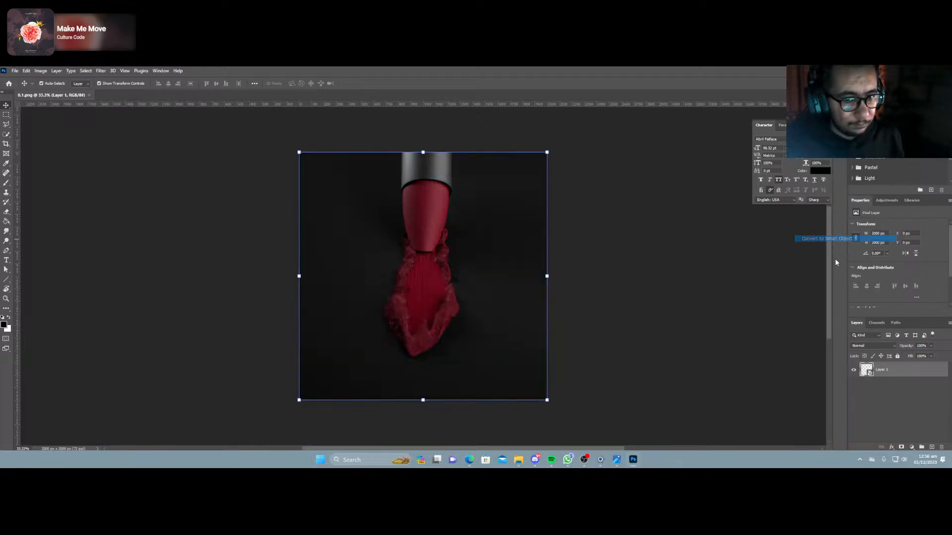
pyautogui.click(101, 71)
pyautogui.click(115, 80)
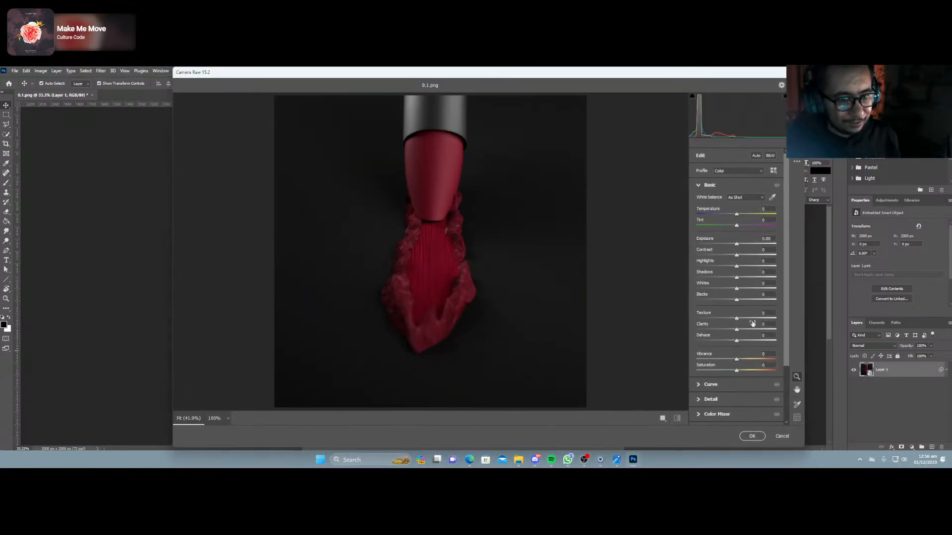
# Set Clarity to +100, Texture to +40, Dehaze to +26, Exposure to +0.55 and Vibrance to +43.
pyautogui.moveTo(748, 332); pyautogui.dragTo(792, 333)
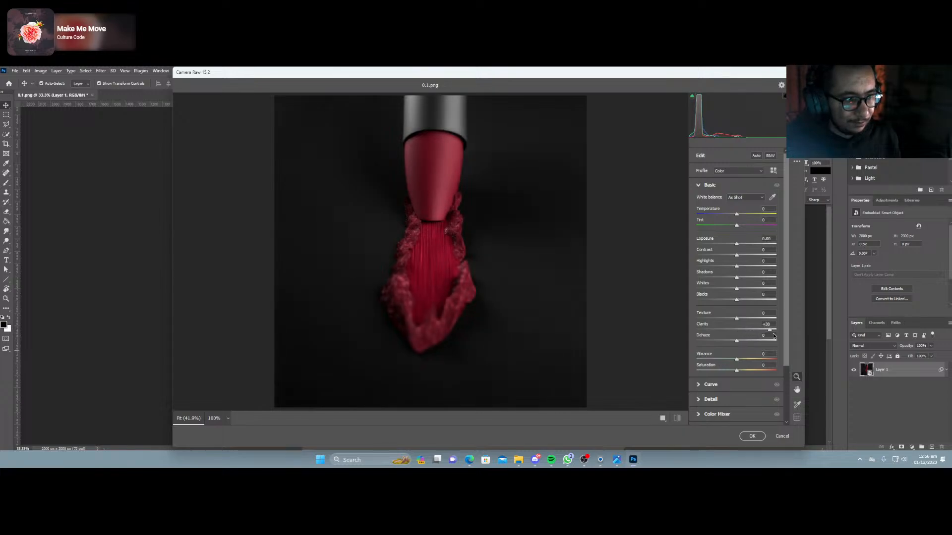
pyautogui.moveTo(737, 320); pyautogui.dragTo(747, 323)
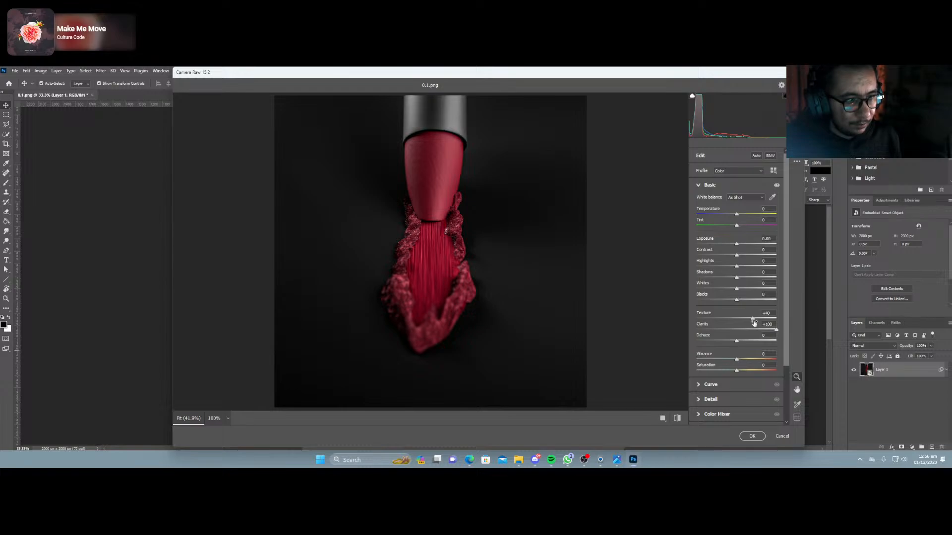
pyautogui.moveTo(742, 341); pyautogui.dragTo(748, 343)
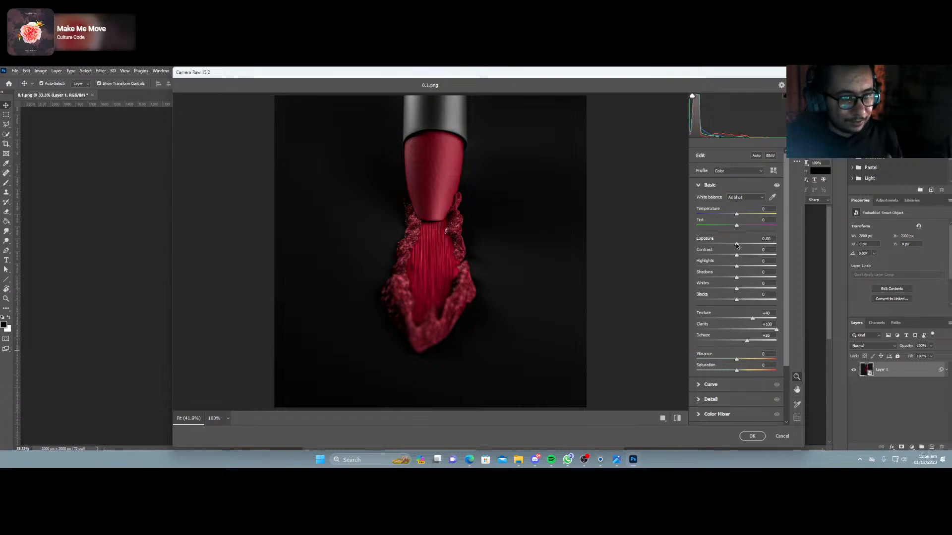
pyautogui.moveTo(736, 245); pyautogui.dragTo(741, 246)
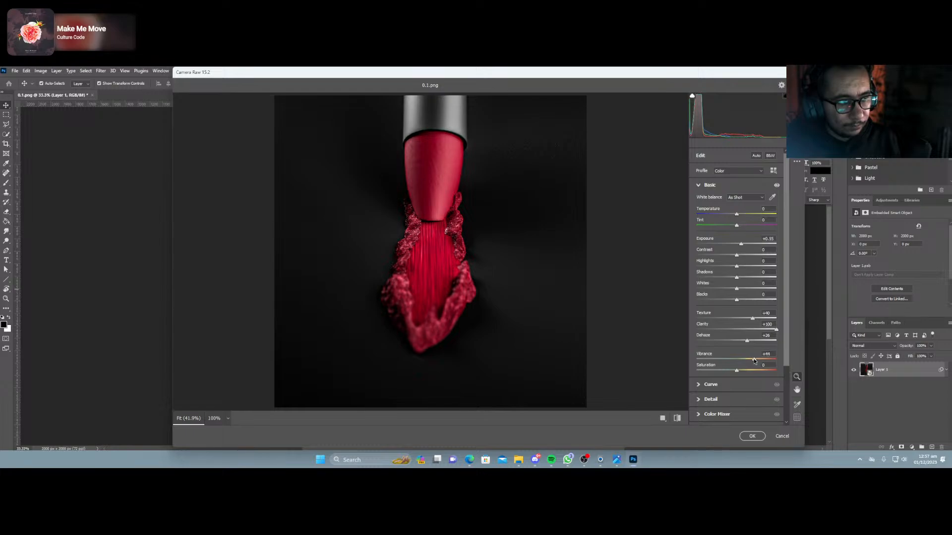
pyautogui.moveTo(757, 358); pyautogui.dragTo(753, 358)
# Add a little grain, set the Optics vignette to -100 and apply the Camera Raw filter.
pyautogui.scroll(-3, 724, 407)
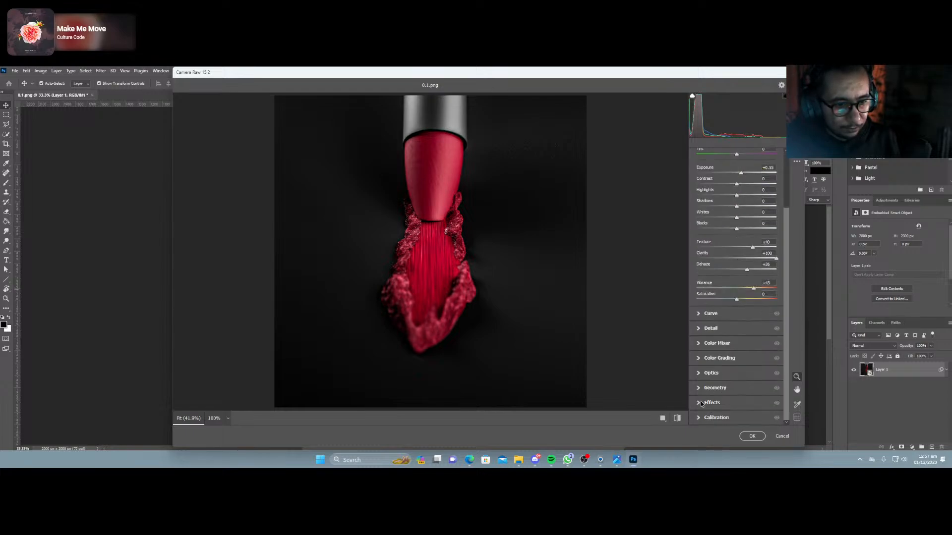
pyautogui.click(703, 402)
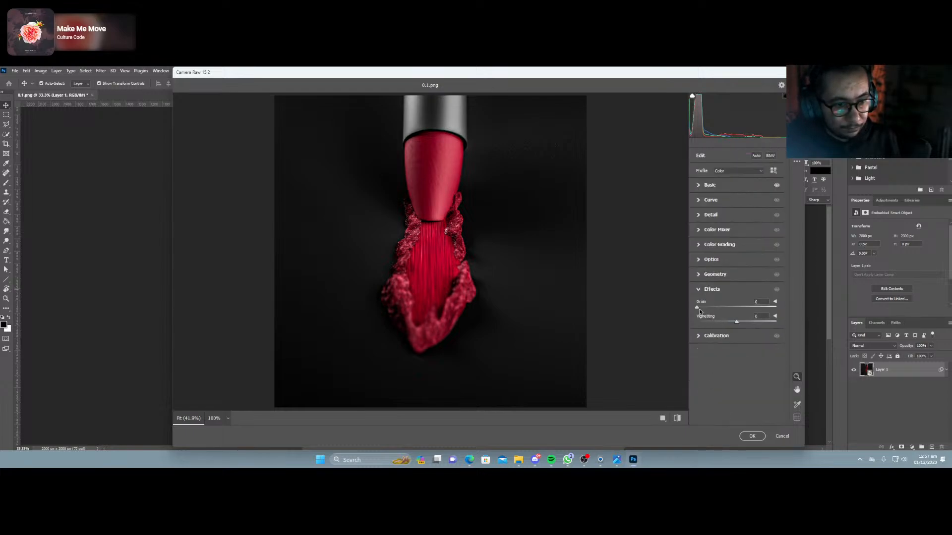
pyautogui.click(708, 260)
pyautogui.moveTo(736, 292); pyautogui.dragTo(698, 296)
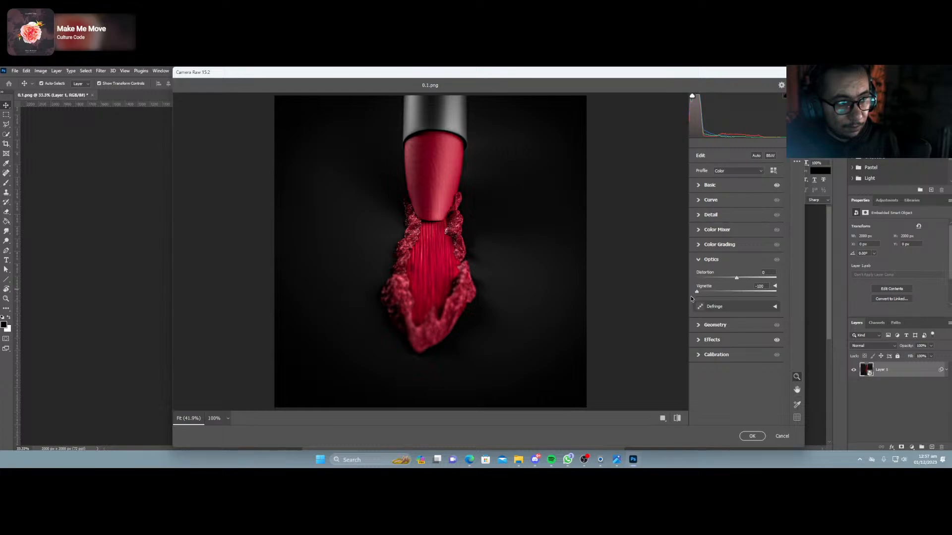
pyautogui.click(750, 435)
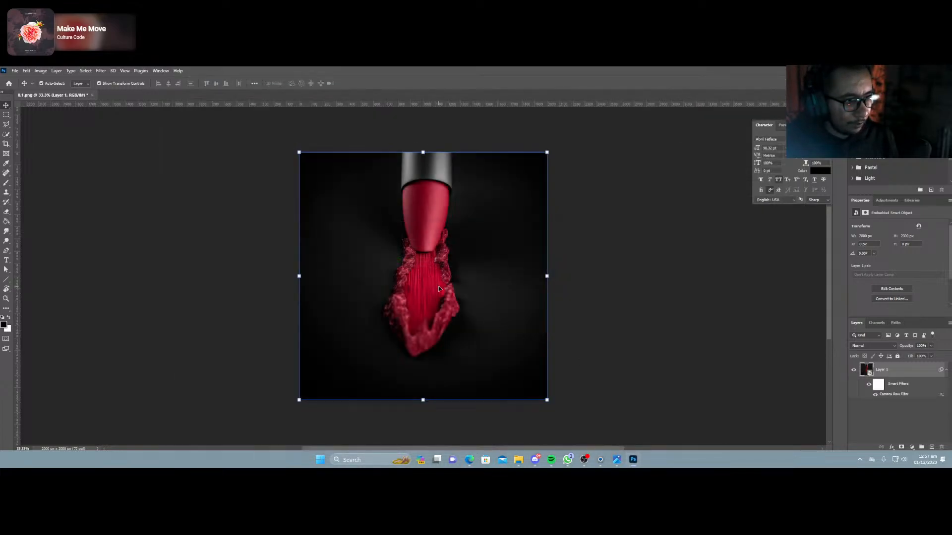
# Open the smart object's contents and retouch the speckled patch on the smear's upper right ridge with the Spot Healing Brush.
pyautogui.doubleClick(867, 370)
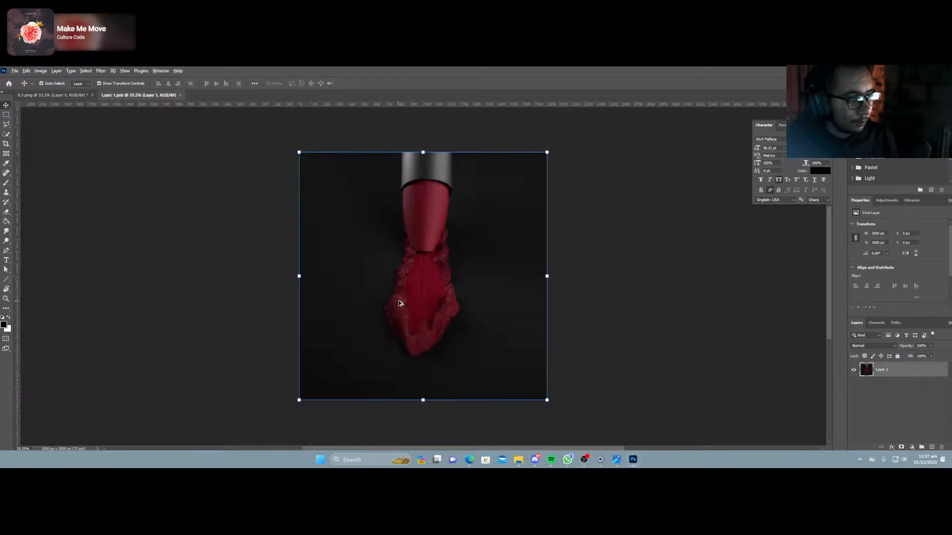
pyautogui.keyDown('alt'); pyautogui.scroll(5, 400, 303); pyautogui.keyUp('alt')
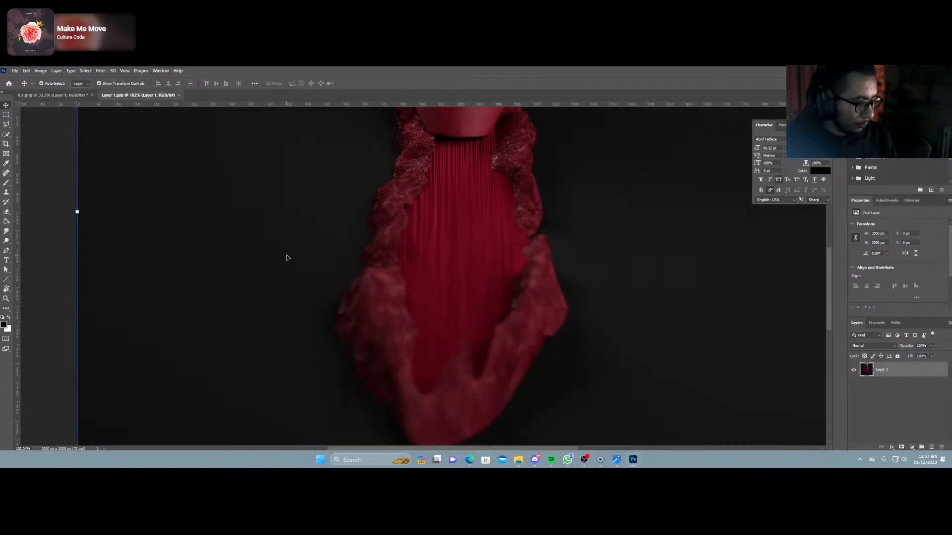
pyautogui.press('j')
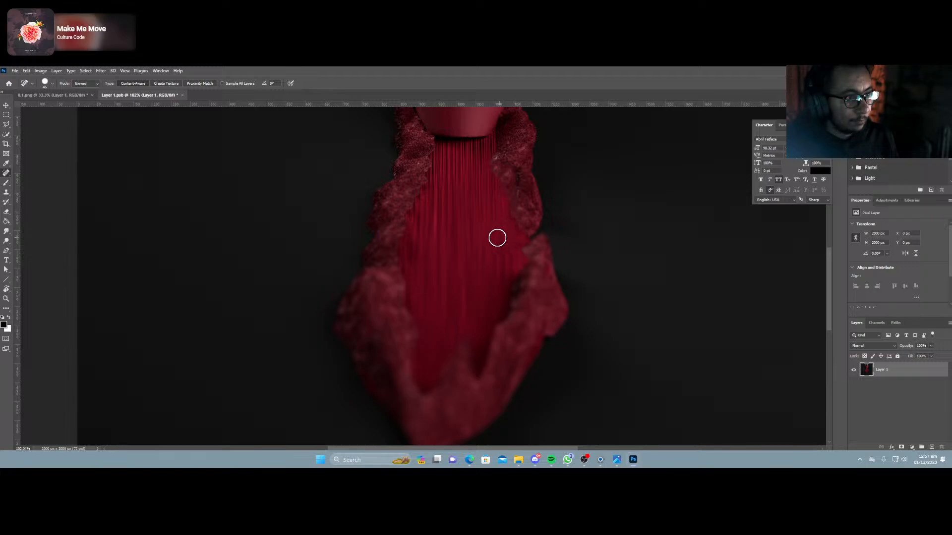
# Smudge the rough inner edges of the lipstick smear's ridges at full strength, and return to the 0.1.png document.
pyautogui.click(7, 232)
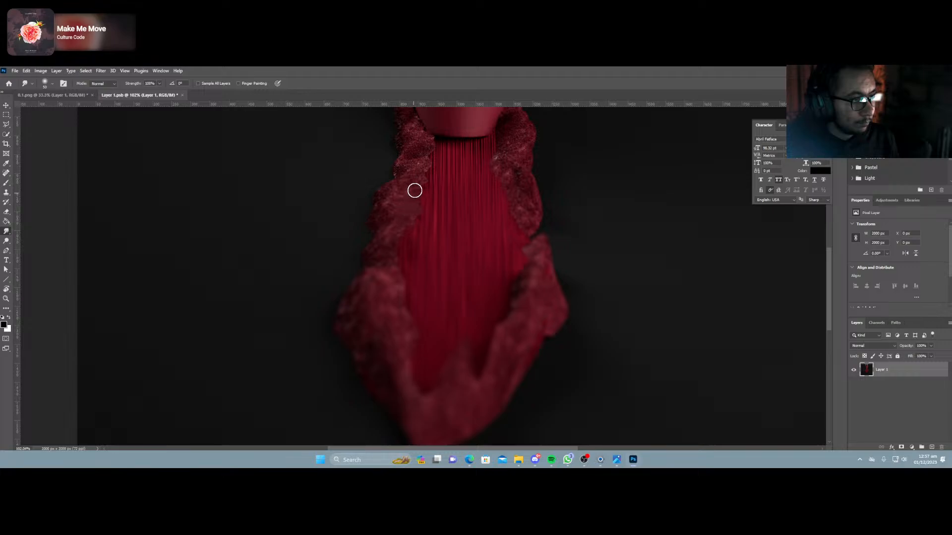
pyautogui.moveTo(415, 190)
pyautogui.mouseDown()
pyautogui.moveTo(434, 208)
pyautogui.moveTo(401, 253)
pyautogui.moveTo(423, 214)
pyautogui.moveTo(431, 138)
pyautogui.mouseUp()
pyautogui.moveTo(501, 168)
pyautogui.mouseDown()
pyautogui.moveTo(525, 257)
pyautogui.moveTo(490, 365)
pyautogui.moveTo(489, 346)
pyautogui.moveTo(461, 332)
pyautogui.moveTo(480, 326)
pyautogui.mouseUp()
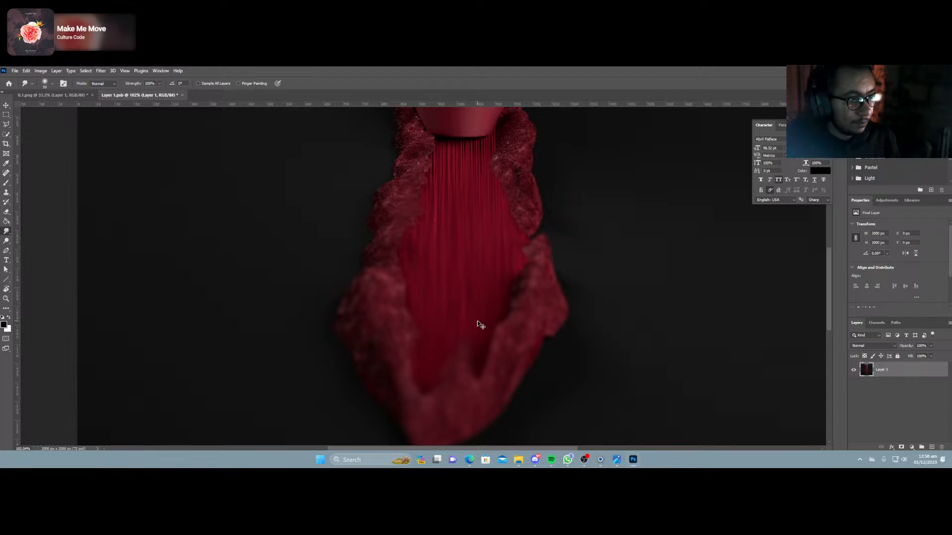
pyautogui.keyDown('alt'); pyautogui.scroll(-3, 471, 325); pyautogui.keyUp('alt')
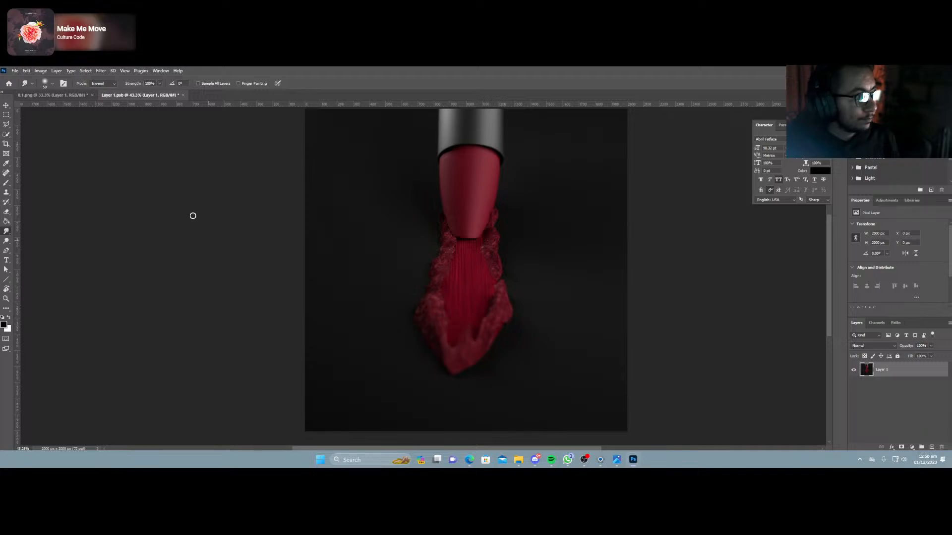
pyautogui.click(52, 95)
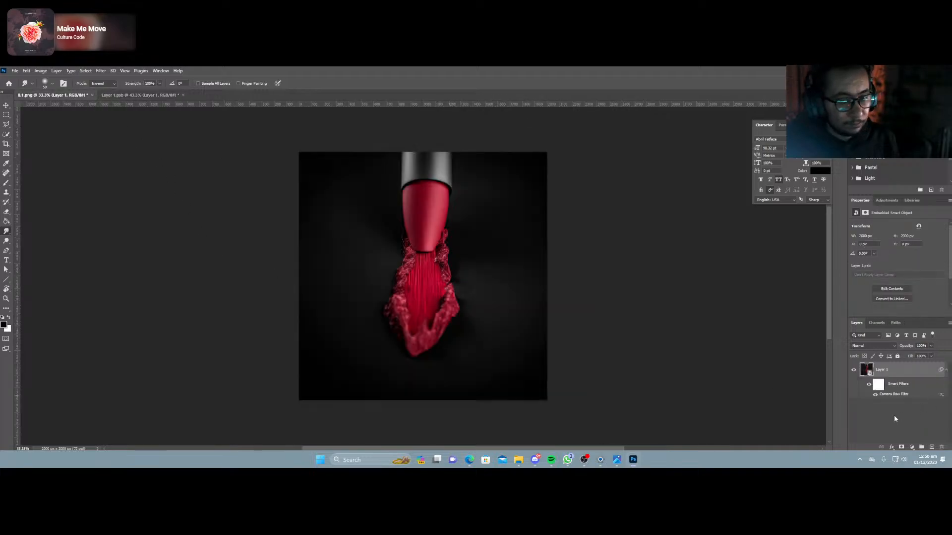
pyautogui.click(894, 416)
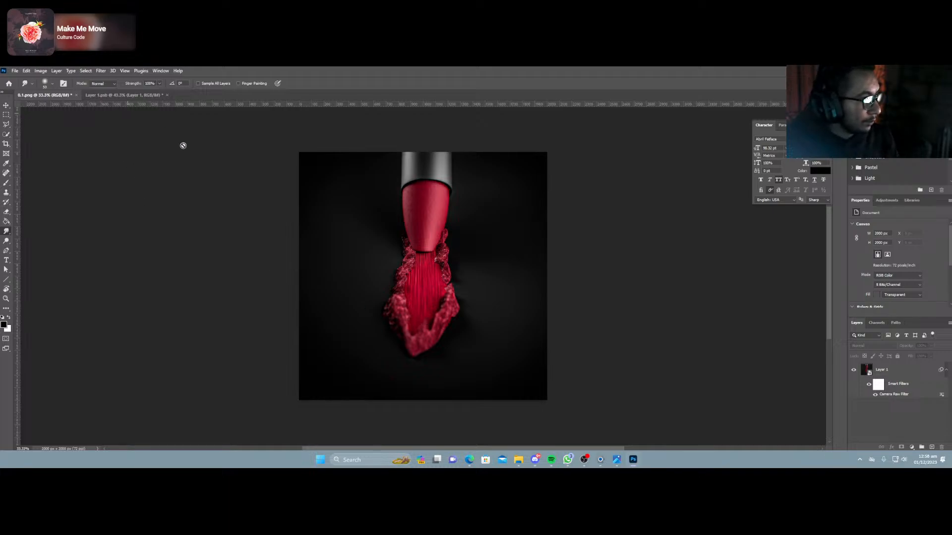
pyautogui.click(15, 71)
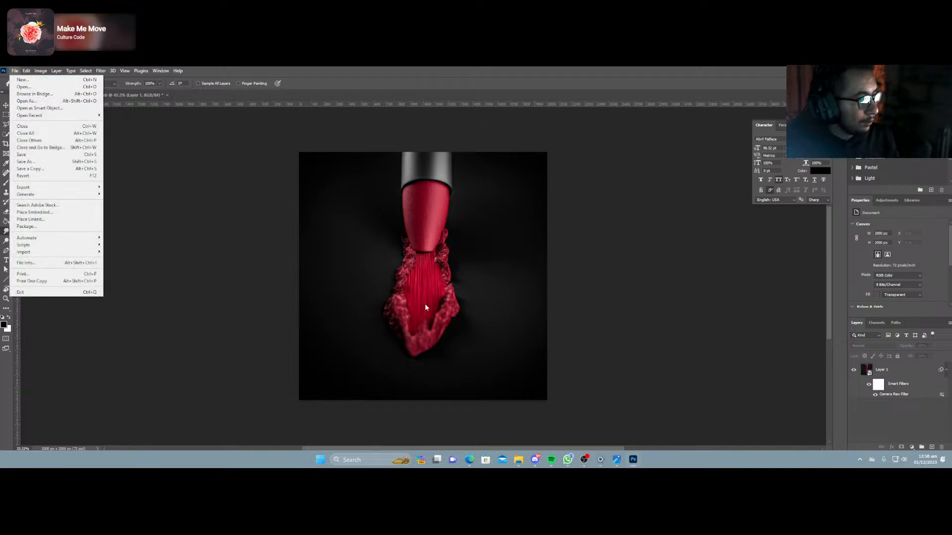
pyautogui.click(881, 402)
pyautogui.click(872, 370)
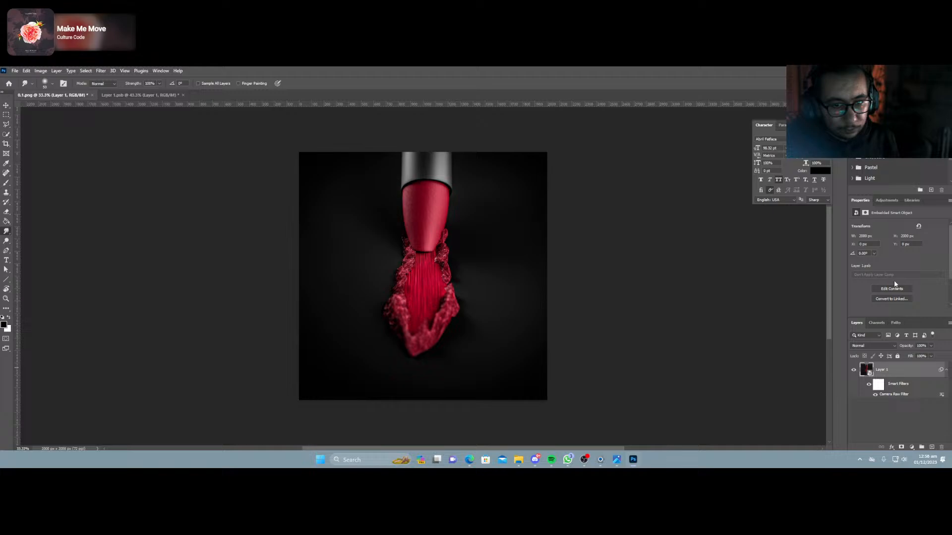
# Add a Color Lookup adjustment layer above Layer 1 and try several of the built-in 3D LUT looks on the image.
pyautogui.click(912, 449)
pyautogui.click(912, 416)
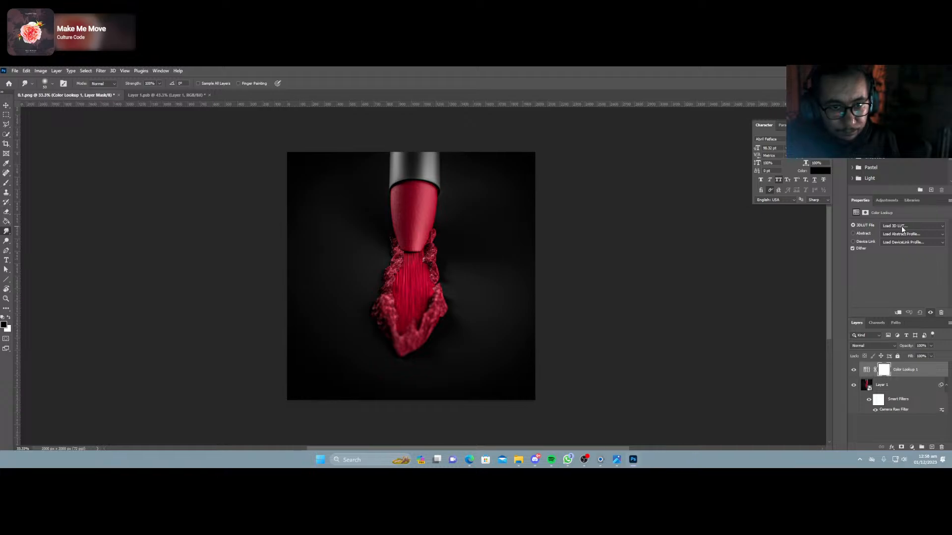
pyautogui.click(902, 227)
pyautogui.click(903, 228)
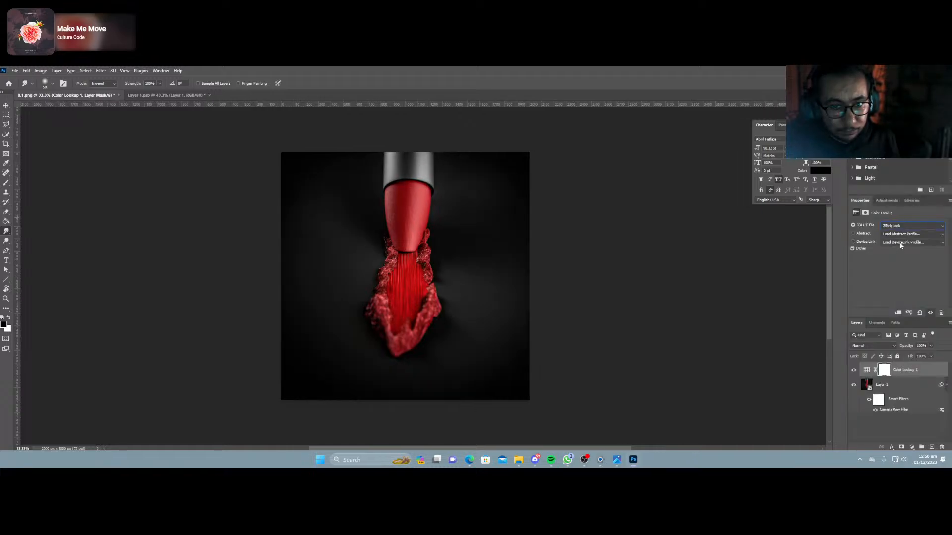
pyautogui.press('Down')
pyautogui.press('Down')
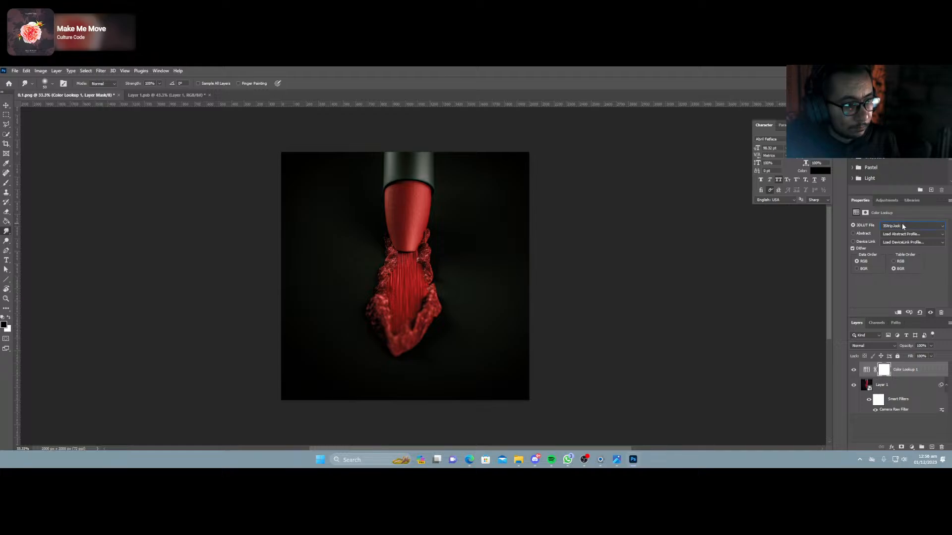
pyautogui.click(900, 433)
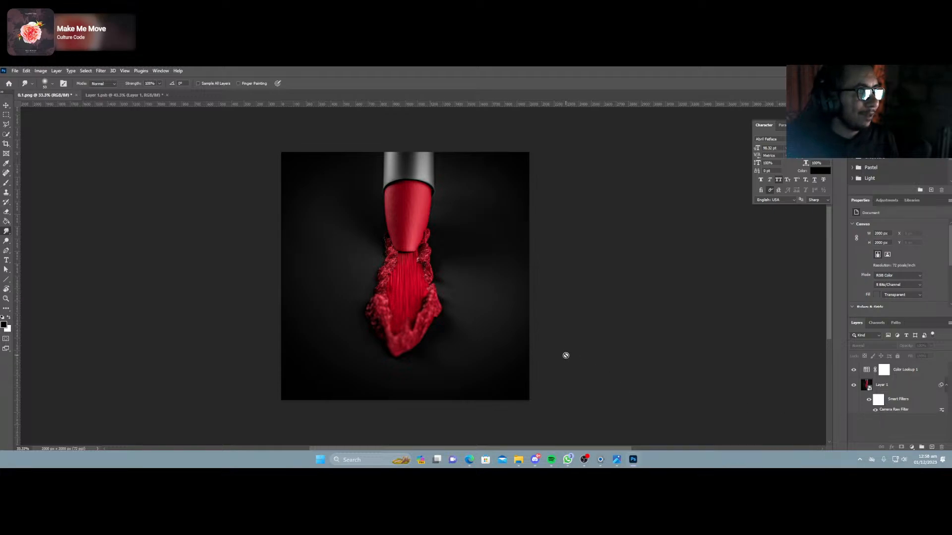
# Close the smart object document Layer 1.psb and save its retouching changes.
pyautogui.click(122, 95)
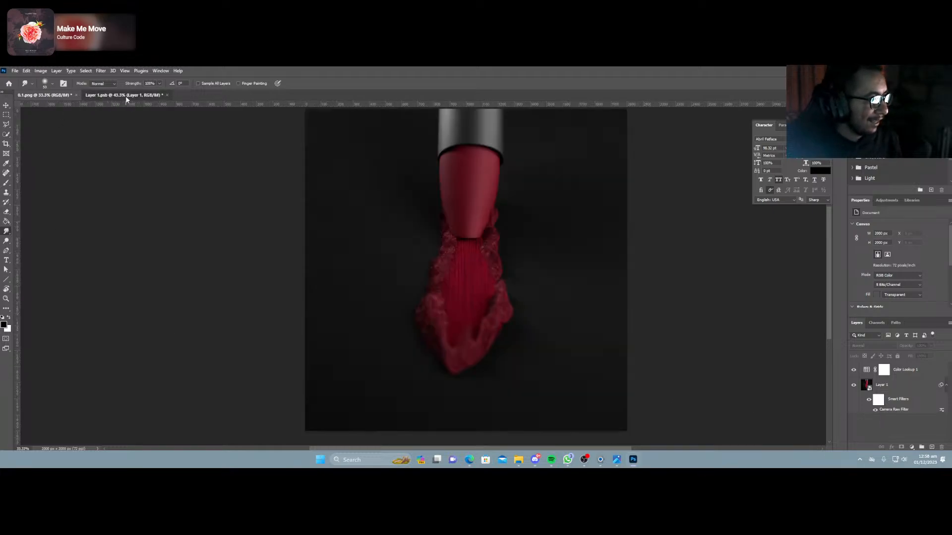
pyautogui.click(168, 95)
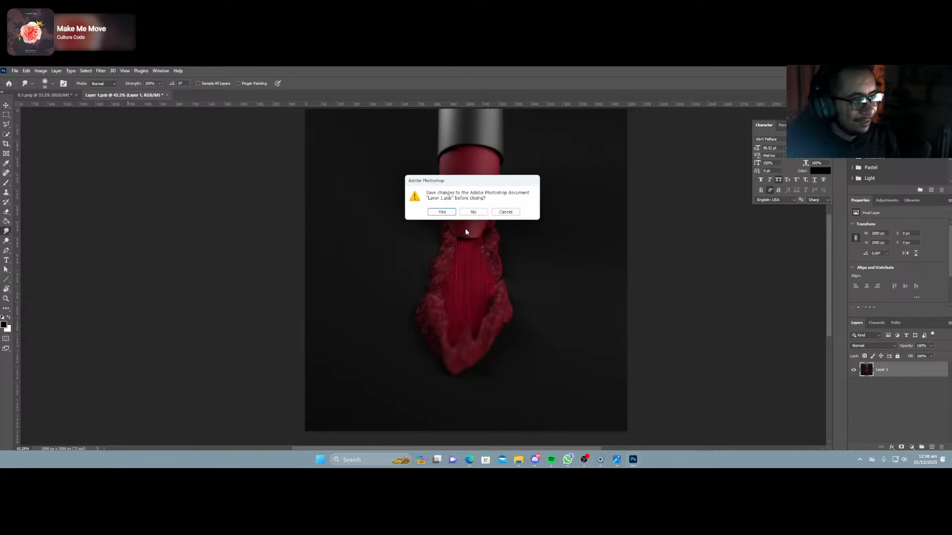
pyautogui.click(442, 213)
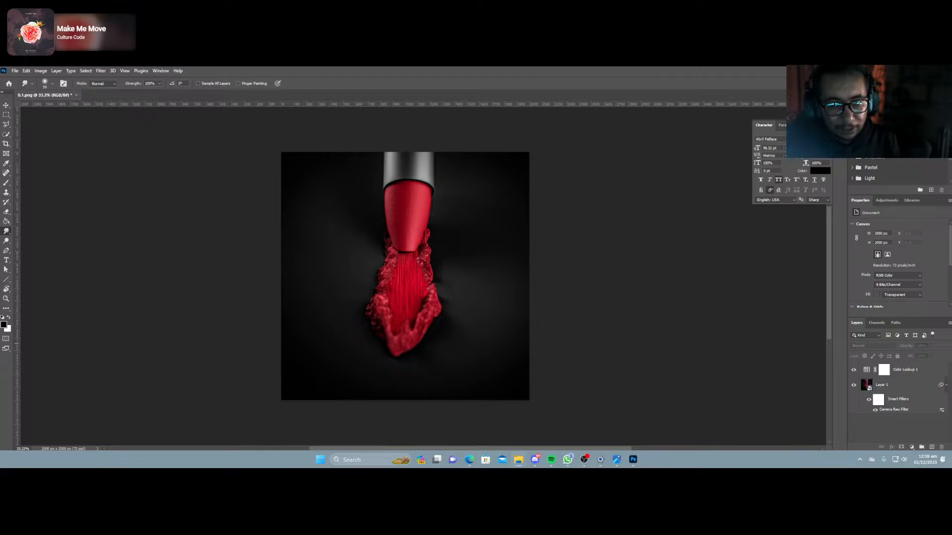
# Place the renders 01, 02 and 03 into the 0.1.png document at full size.
pyautogui.moveTo(525, 327); pyautogui.dragTo(466, 299)
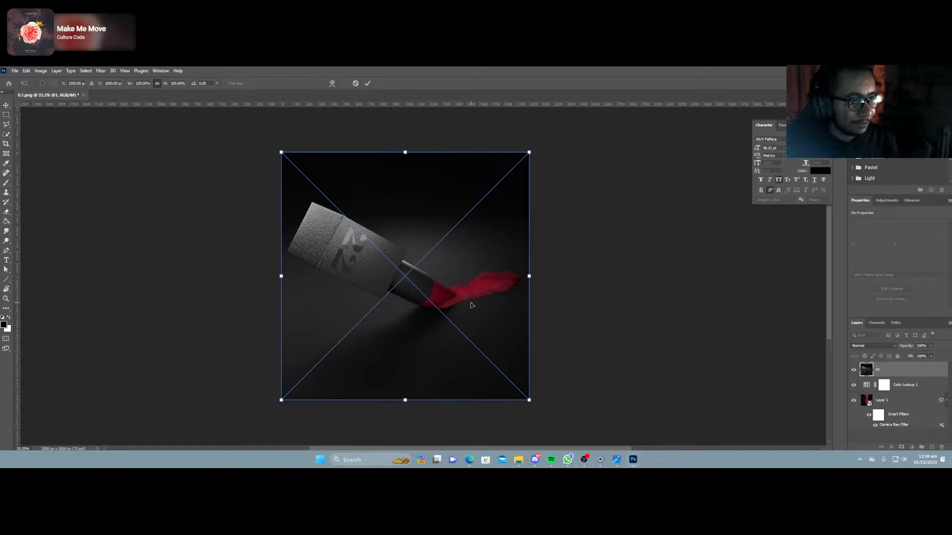
pyautogui.press('Return')
pyautogui.press('Return')
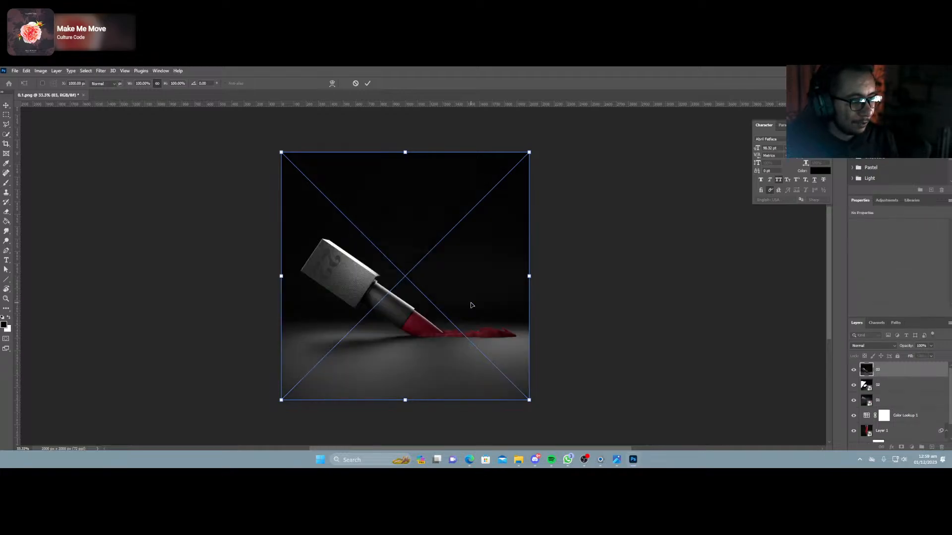
pyautogui.press('Return')
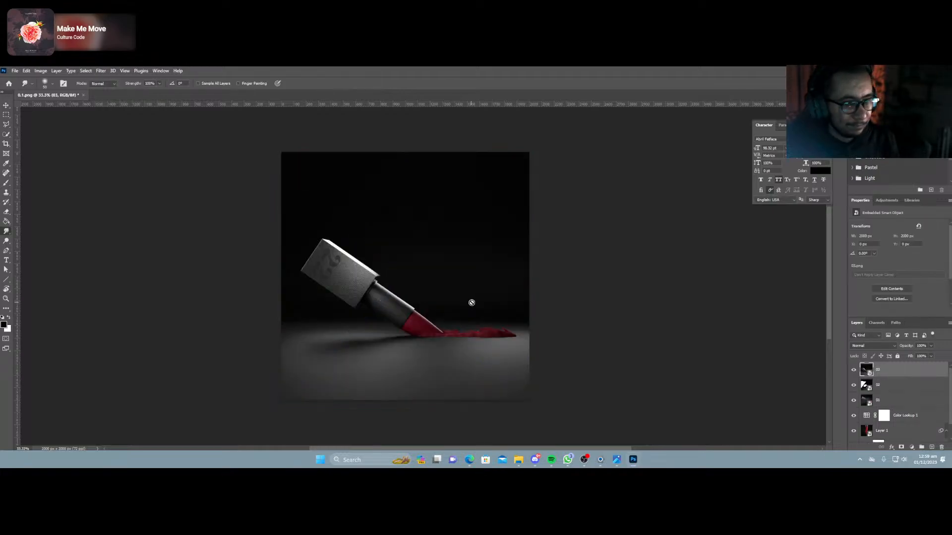
# Reorder the 02 render layer above 03 and hide both layers.
pyautogui.click(890, 389)
pyautogui.moveTo(888, 389); pyautogui.dragTo(887, 367)
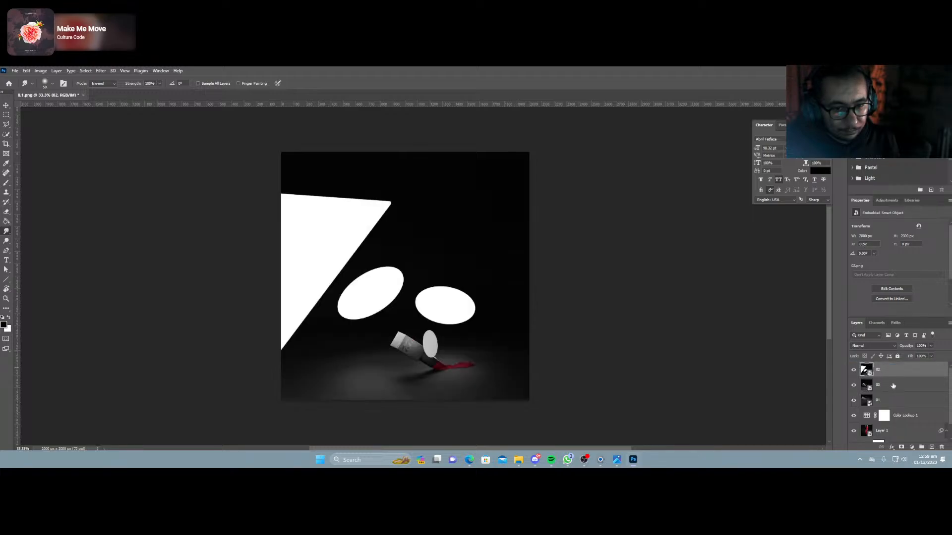
pyautogui.click(854, 370)
pyautogui.click(854, 385)
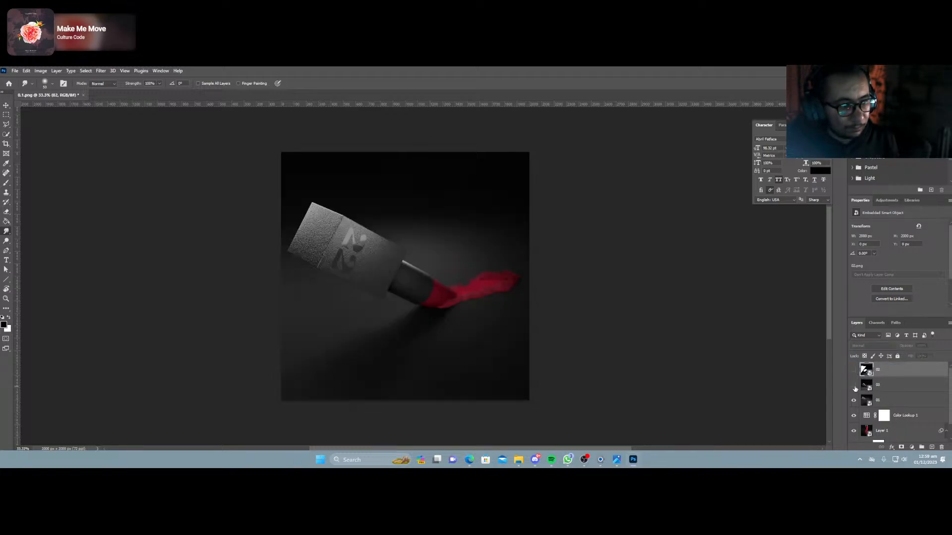
# Move the 01, 02 and 03 render layers together below the Color Lookup adjustment layer.
pyautogui.click(883, 403)
pyautogui.keyDown('shift'); pyautogui.click(879, 373); pyautogui.keyUp('shift')
pyautogui.moveTo(879, 373); pyautogui.dragTo(902, 413)
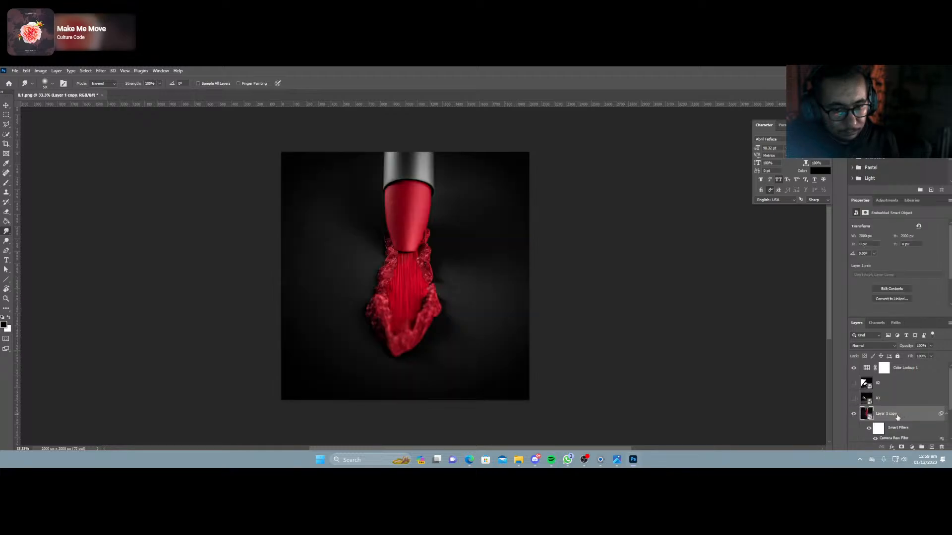
# Undo the accidental duplication of Layer 1 and copy its Camera Raw smart filter onto the 01, 02 and 03 layers.
pyautogui.hotkey('ctrl', 'z')
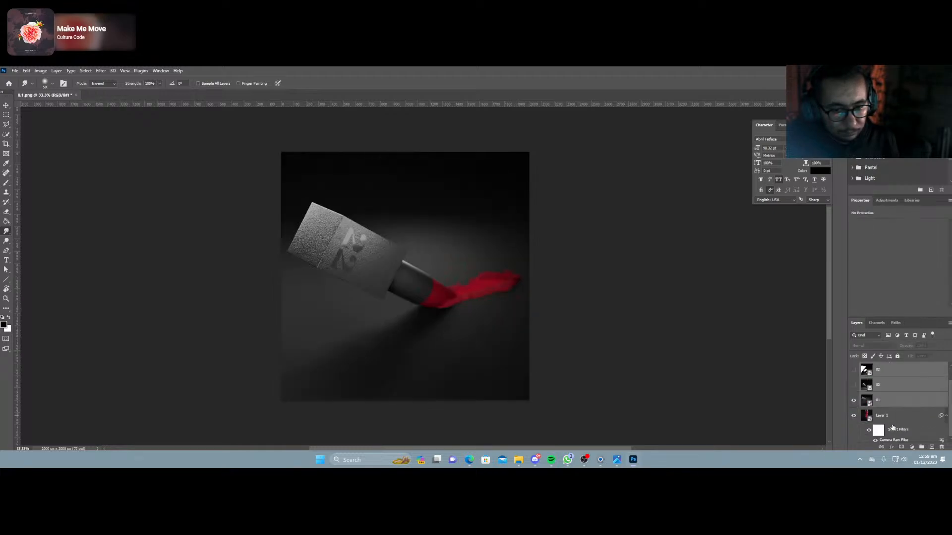
pyautogui.moveTo(903, 438)
pyautogui.keyDown('alt'); pyautogui.mouseDown()
pyautogui.moveTo(898, 415)
pyautogui.moveTo(898, 439)
pyautogui.mouseUp(); pyautogui.keyUp('alt')
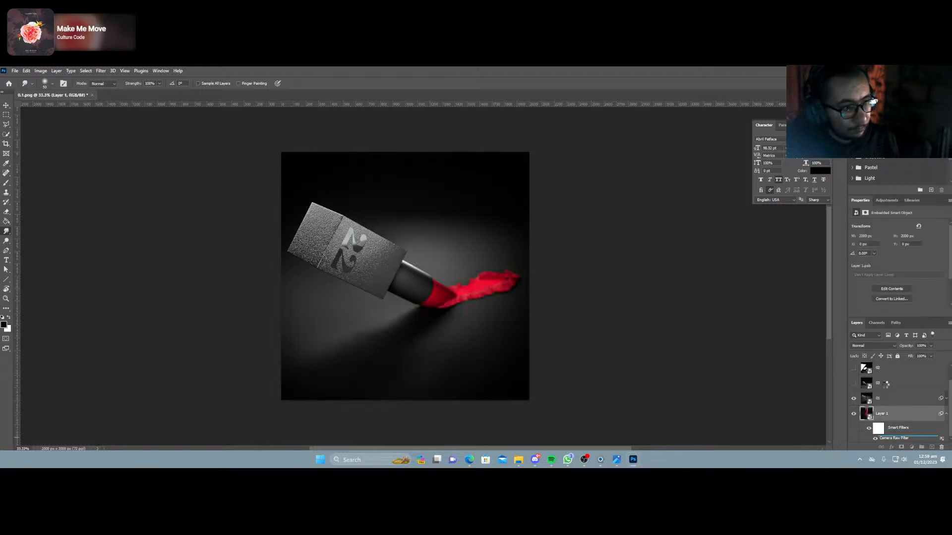
pyautogui.keyDown('alt'); pyautogui.moveTo(886, 385); pyautogui.dragTo(886, 386); pyautogui.keyUp('alt')
pyautogui.keyDown('alt'); pyautogui.moveTo(896, 442); pyautogui.dragTo(888, 379); pyautogui.keyUp('alt')
pyautogui.scroll(1, 888, 392)
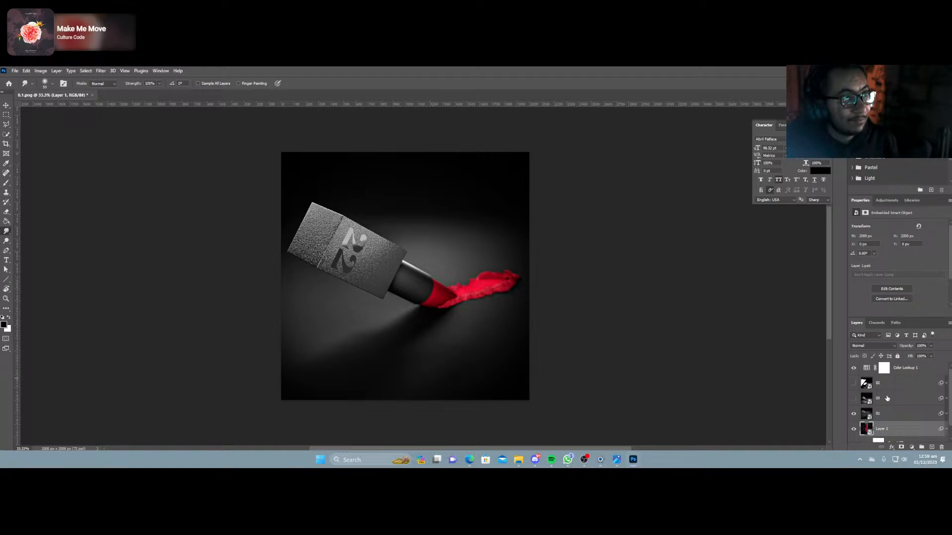
# Dismiss the save dialog without saving and hide the 01 render layer to reveal Layer 1.
pyautogui.hotkey('ctrl', 'o')
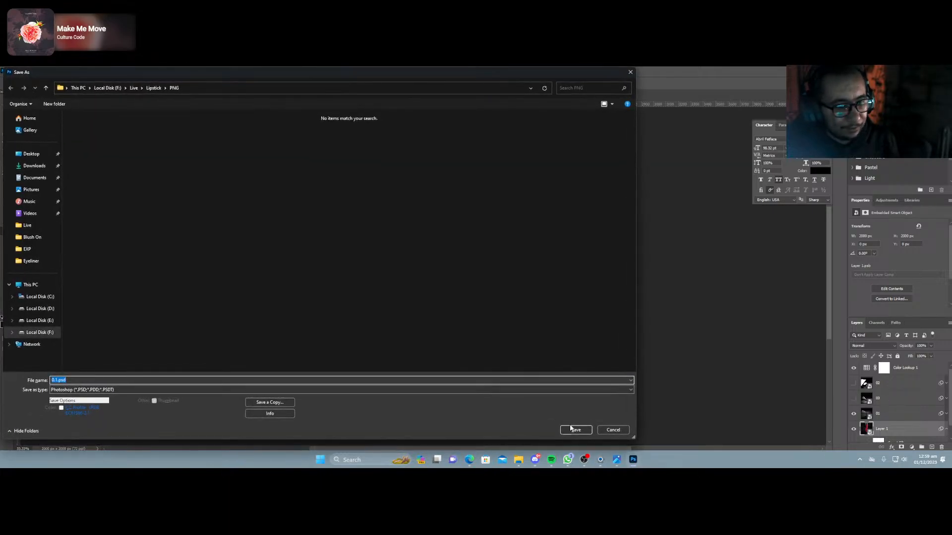
pyautogui.click(614, 429)
pyautogui.click(854, 414)
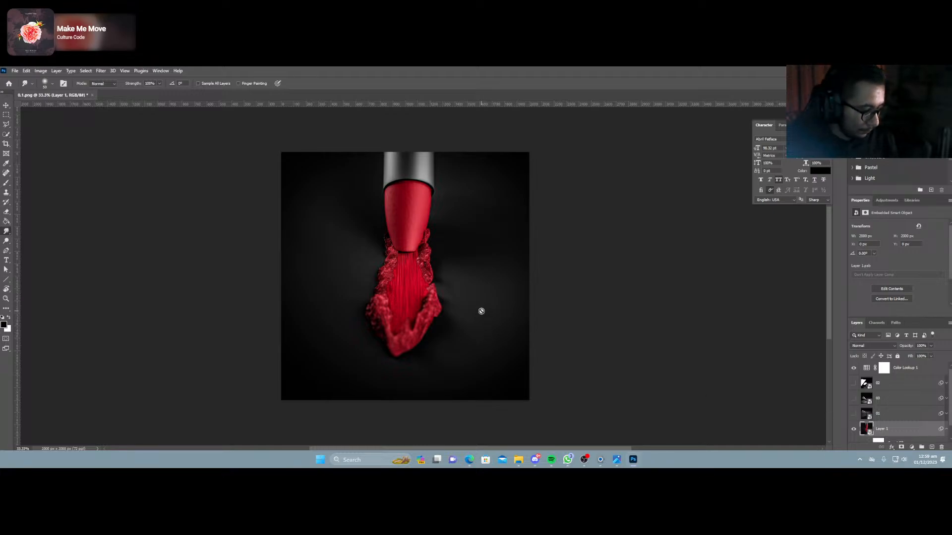
# Move Layer 1 up about 180 px and scale it down proportionally around its centre to about 1772 px wide.
pyautogui.press('v')
pyautogui.moveTo(480, 313); pyautogui.dragTo(488, 280)
pyautogui.click(528, 378)
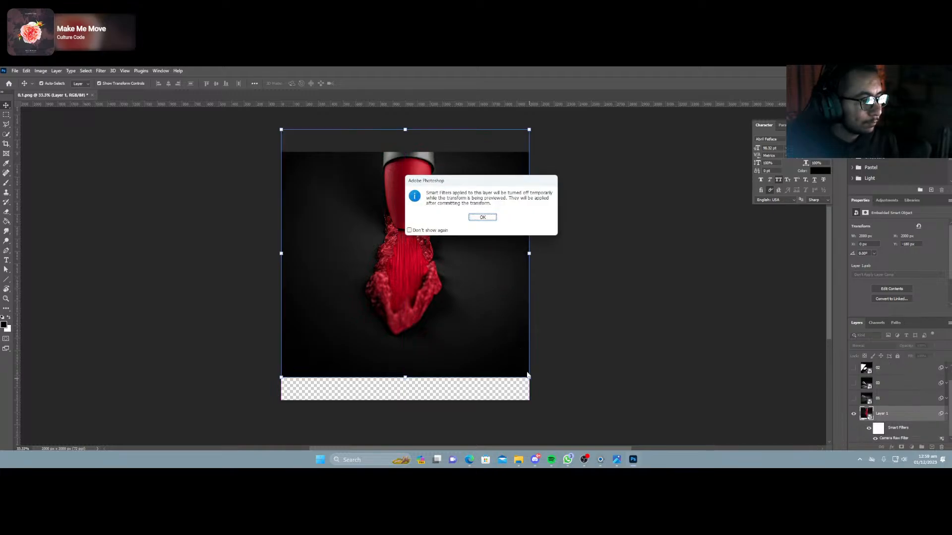
pyautogui.click(486, 221)
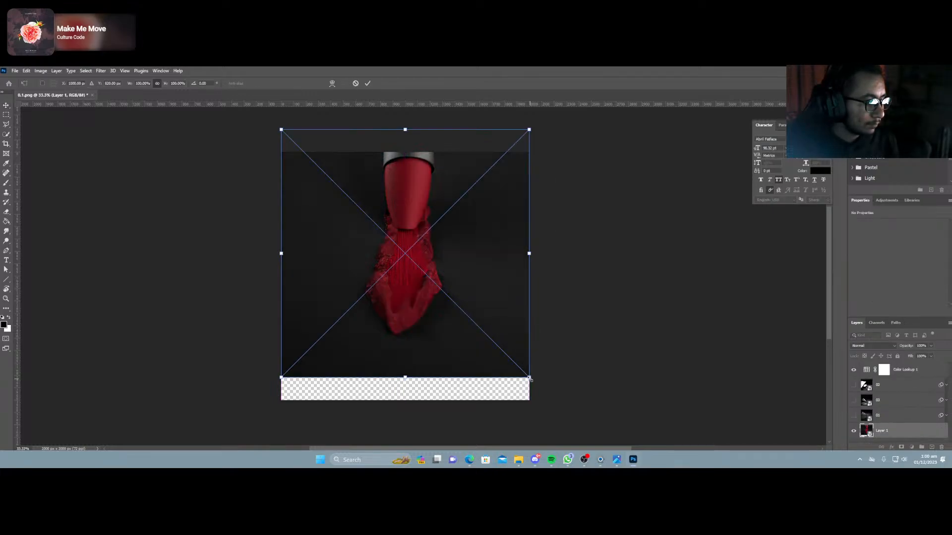
pyautogui.moveTo(530, 378); pyautogui.dragTo(511, 365)
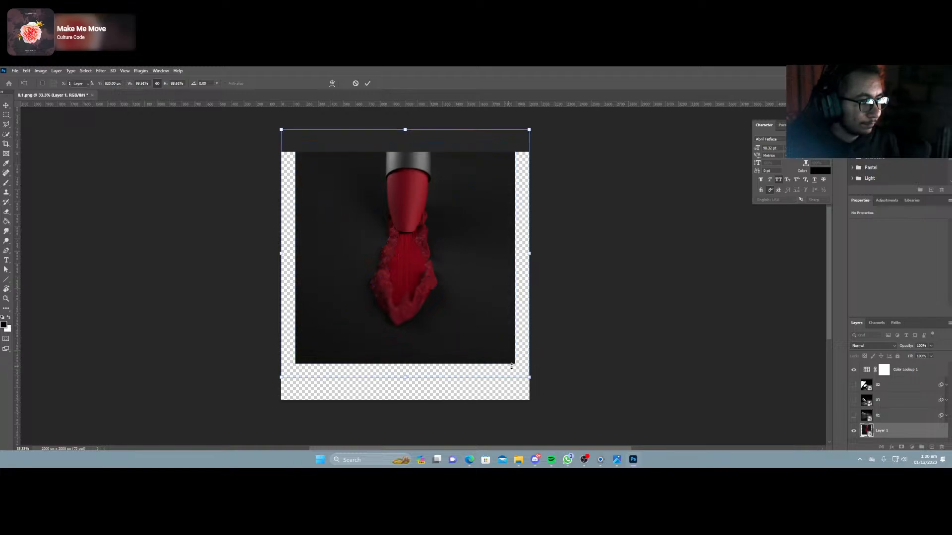
pyautogui.press('Return')
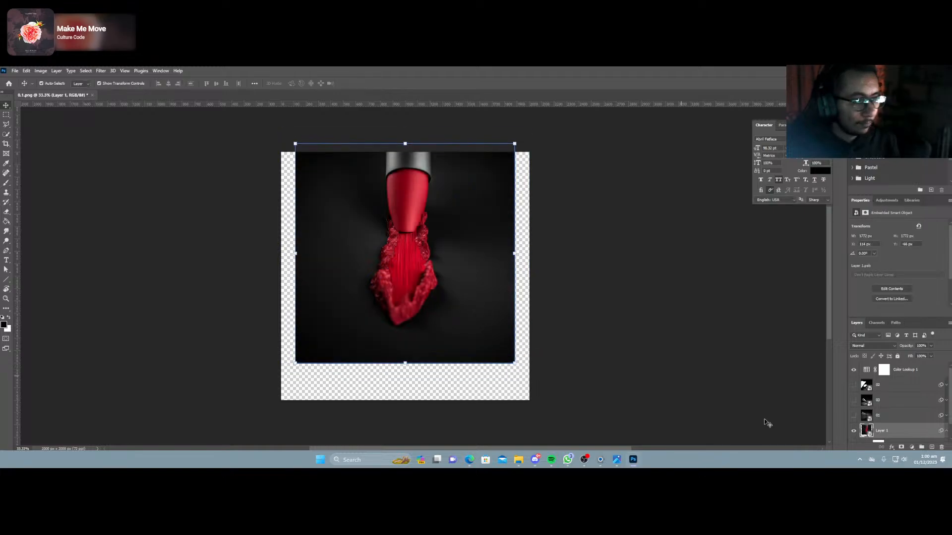
# Add a new layer beneath Layer 1 and dab black with a large soft brush over the transparent lower margin.
pyautogui.click(931, 448)
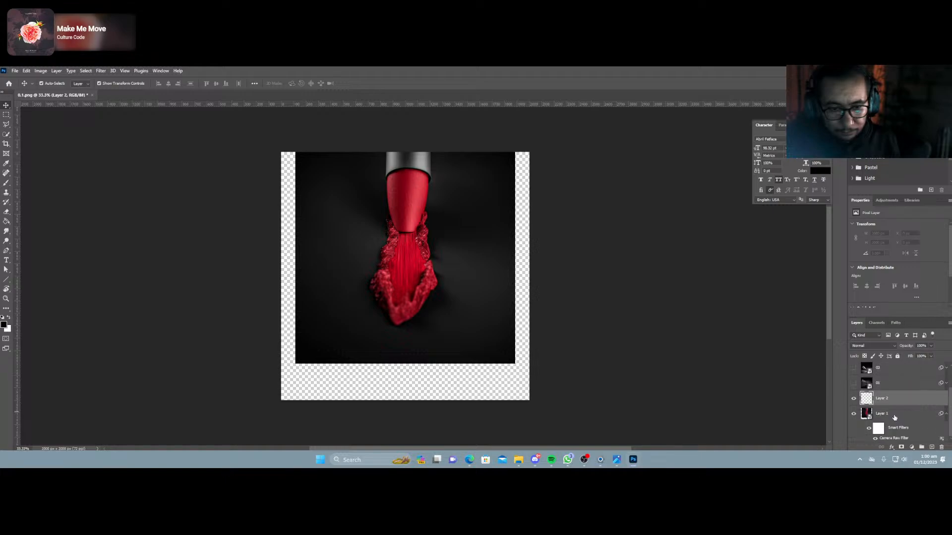
pyautogui.moveTo(888, 441); pyautogui.dragTo(888, 437)
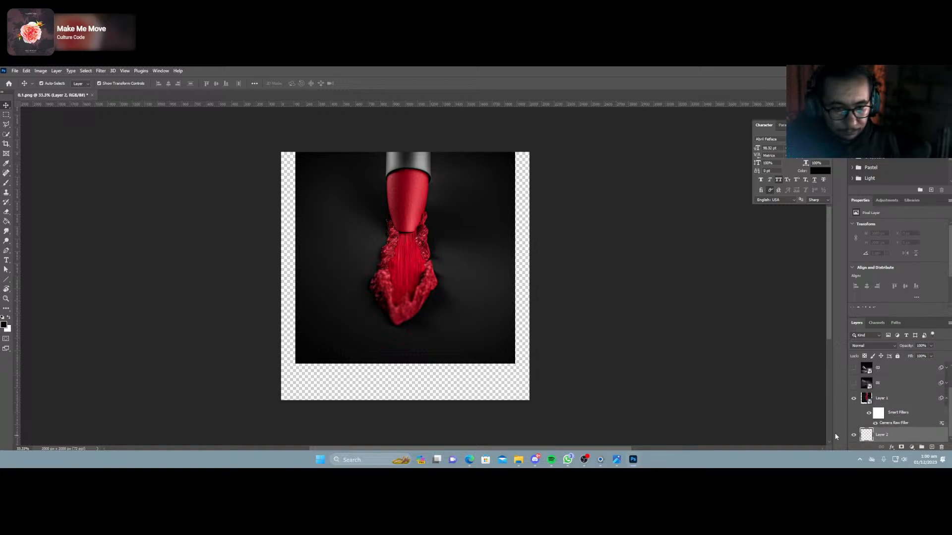
pyautogui.press('b')
pyautogui.keyDown('alt'); pyautogui.moveTo(325, 374); pyautogui.dragTo(357, 377, button='right'); pyautogui.keyUp('alt')
pyautogui.click(315, 387)
pyautogui.click(343, 385)
pyautogui.click(366, 386)
# Raise the brush hardness to the maximum and paint the remaining transparent margins around Layer 1 solid black.
pyautogui.rightClick(351, 391)
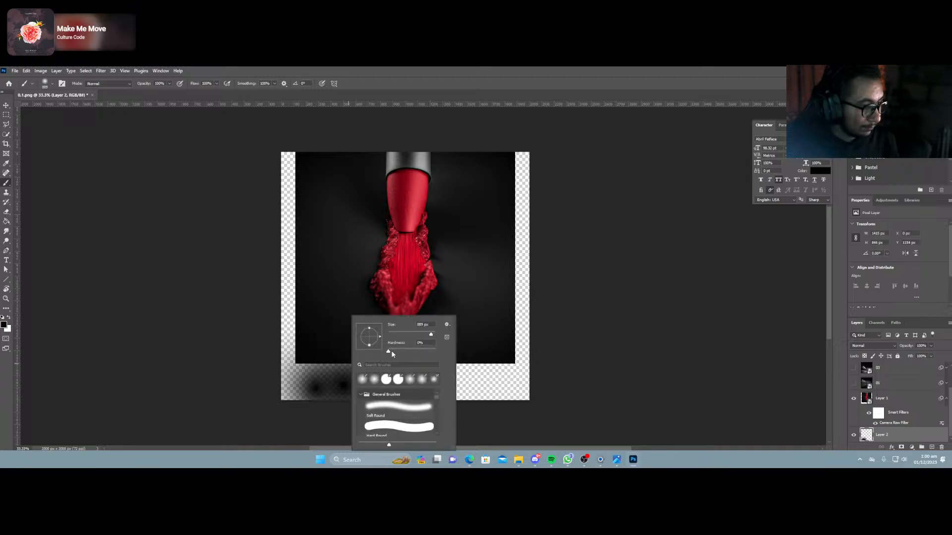
pyautogui.moveTo(389, 352); pyautogui.dragTo(437, 352)
pyautogui.moveTo(319, 389)
pyautogui.mouseDown()
pyautogui.moveTo(329, 382)
pyautogui.moveTo(291, 388)
pyautogui.moveTo(486, 384)
pyautogui.moveTo(527, 145)
pyautogui.mouseUp()
pyautogui.moveTo(233, 354); pyautogui.dragTo(262, 307)
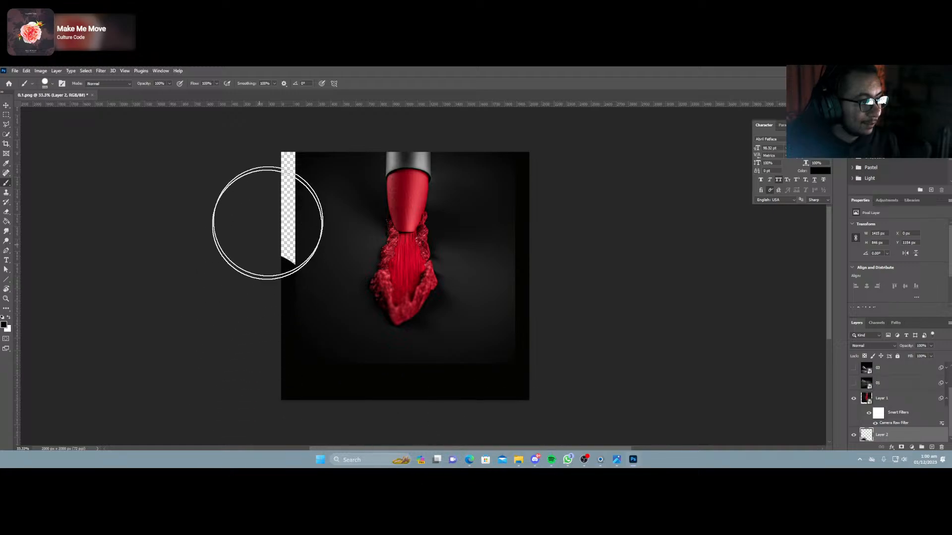
pyautogui.moveTo(268, 223); pyautogui.dragTo(270, 127)
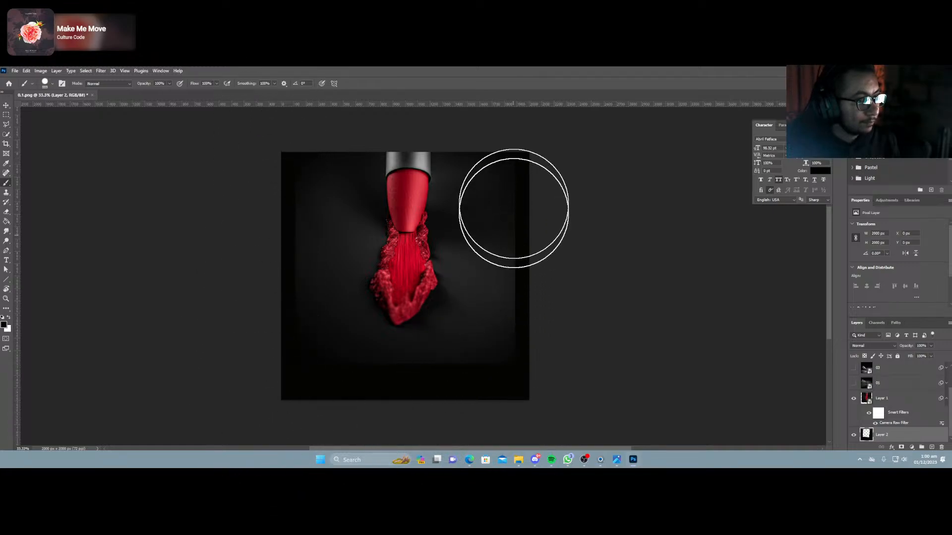
# Add a layer mask to Layer 1 and set the brush hardness to 0% for painting on it.
pyautogui.click(7, 105)
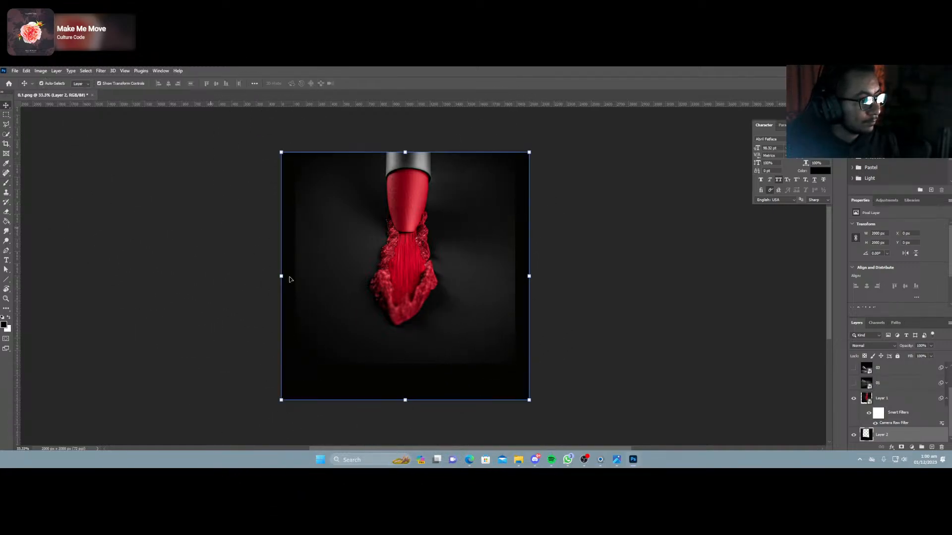
pyautogui.click(485, 339)
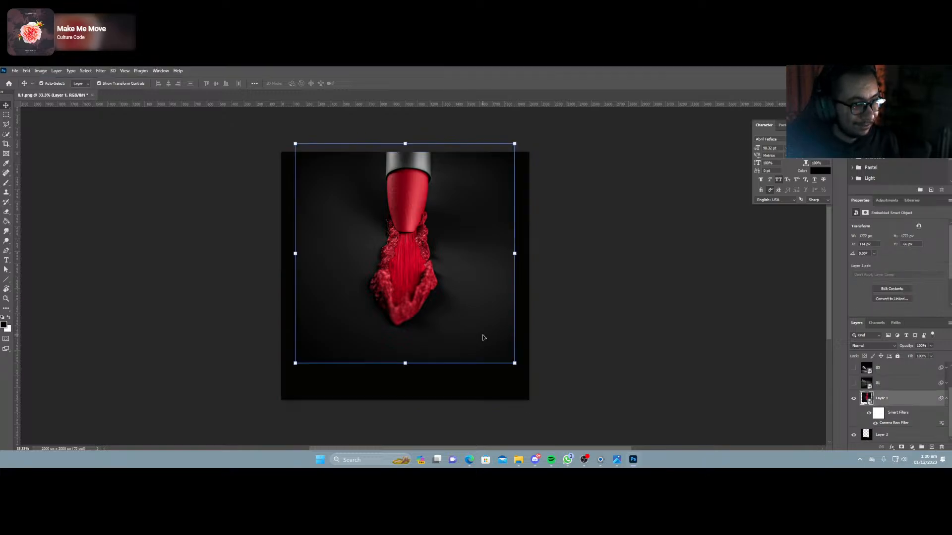
pyautogui.click(903, 447)
pyautogui.press('b')
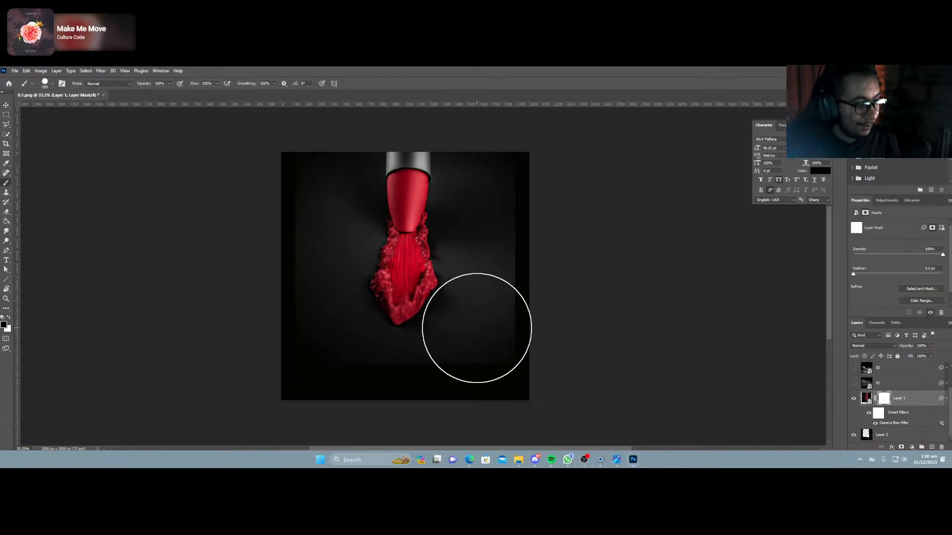
pyautogui.rightClick(478, 330)
pyautogui.moveTo(527, 350); pyautogui.dragTo(501, 347)
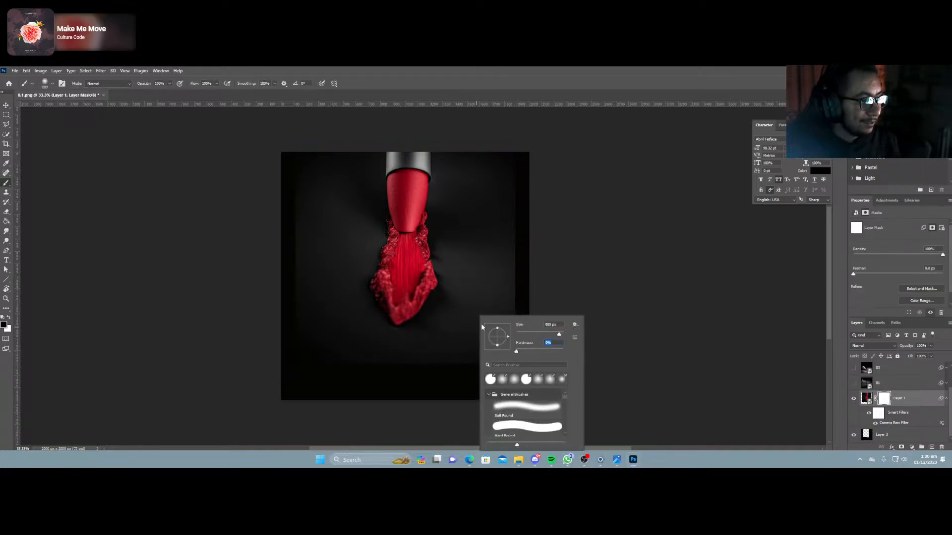
pyautogui.click(554, 303)
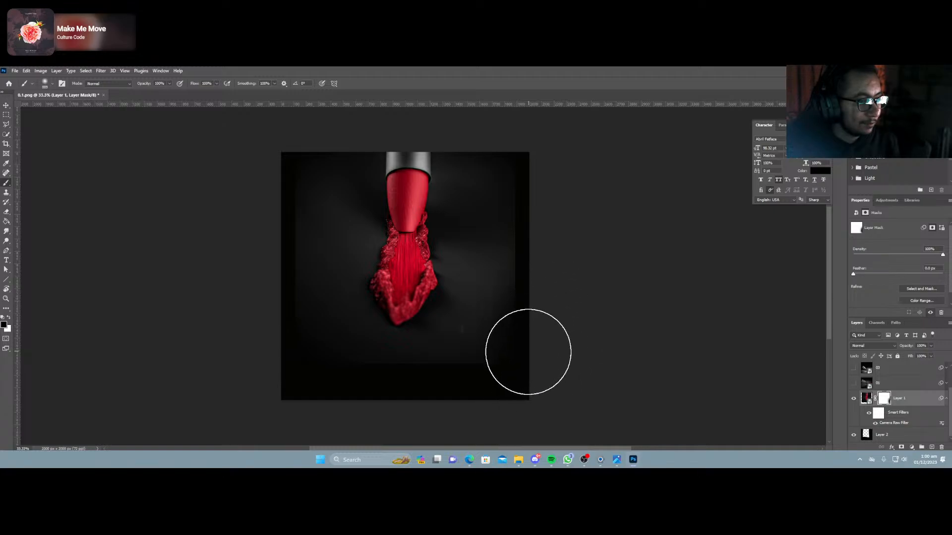
# Paint black on Layer 1's mask with a smaller soft brush along its side and lower edges to fade them into the background.
pyautogui.moveTo(527, 352); pyautogui.dragTo(511, 384)
pyautogui.hotkey('ctrl', 'z')
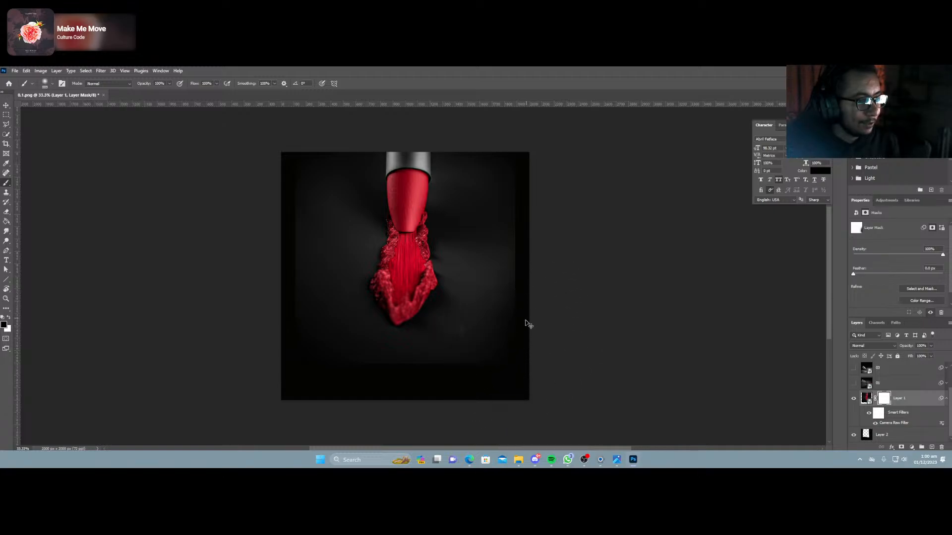
pyautogui.rightClick(516, 337)
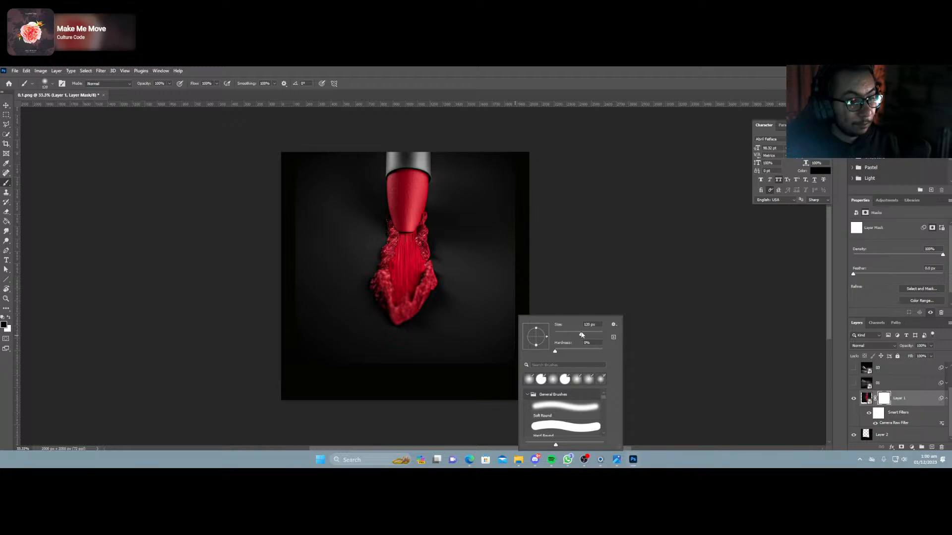
pyautogui.keyDown('alt'); pyautogui.moveTo(527, 305); pyautogui.dragTo(548, 316, button='right'); pyautogui.keyUp('alt')
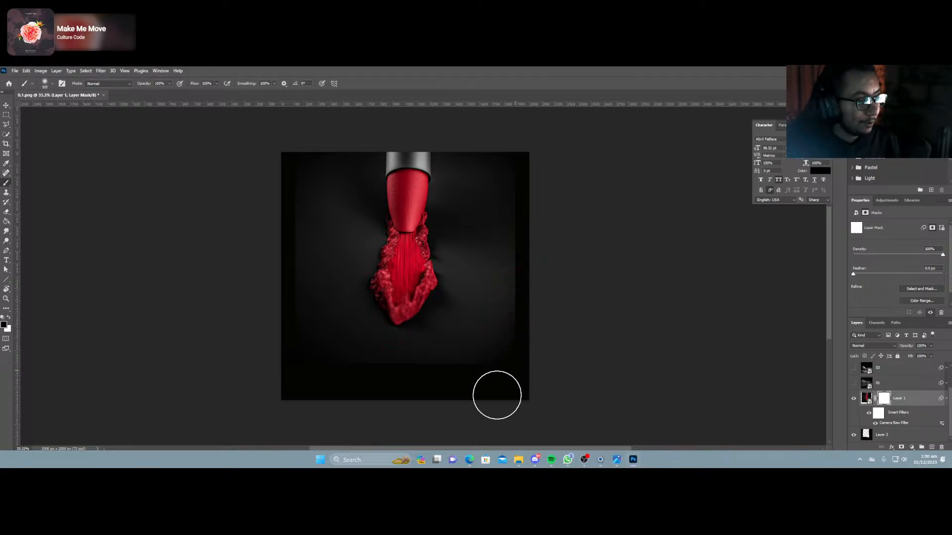
pyautogui.moveTo(434, 378)
pyautogui.mouseDown()
pyautogui.moveTo(333, 374)
pyautogui.moveTo(276, 319)
pyautogui.mouseUp()
pyautogui.moveTo(282, 232)
pyautogui.mouseDown()
pyautogui.moveTo(274, 157)
pyautogui.moveTo(288, 317)
pyautogui.mouseUp()
pyautogui.moveTo(518, 153); pyautogui.dragTo(524, 278)
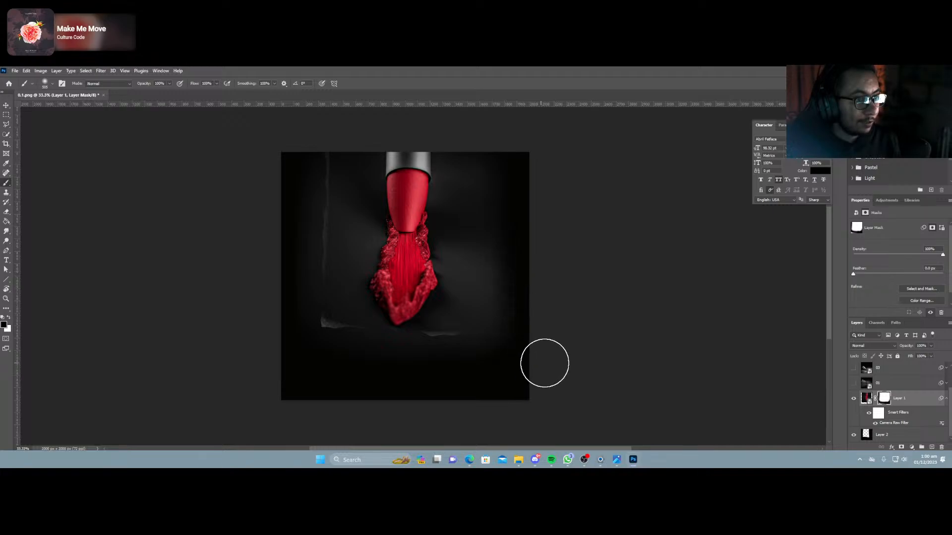
# Paint black on Layer 2 behind the masked area to cover the light streaks around the lipstick smear.
pyautogui.click(6, 105)
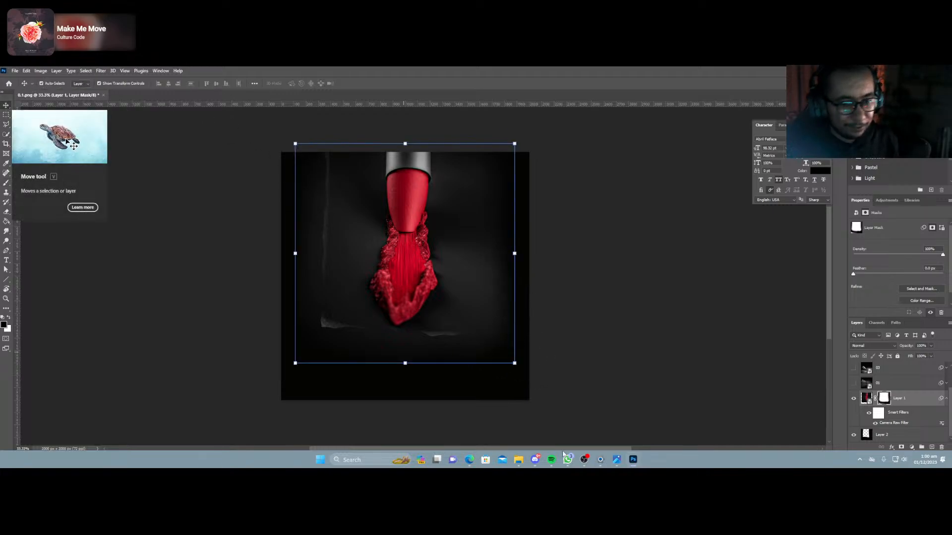
pyautogui.click(378, 385)
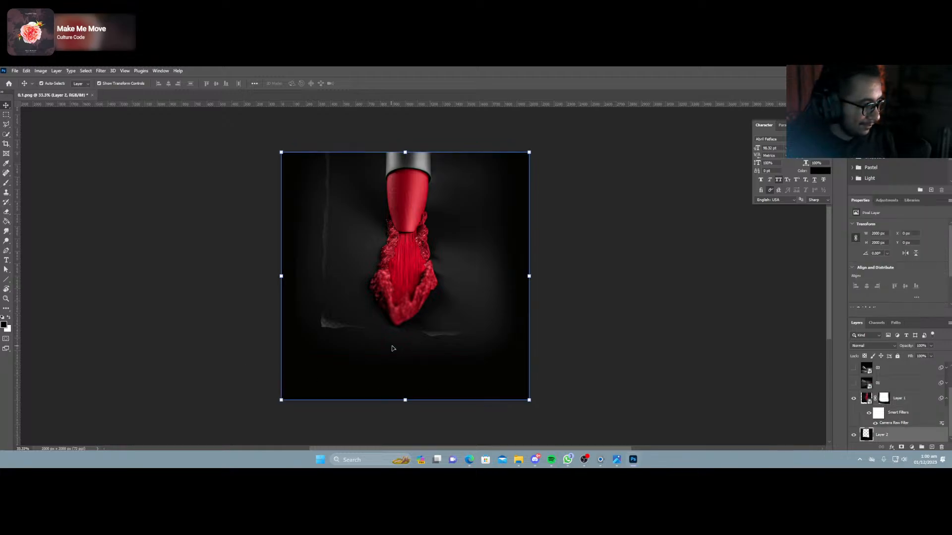
pyautogui.press('b')
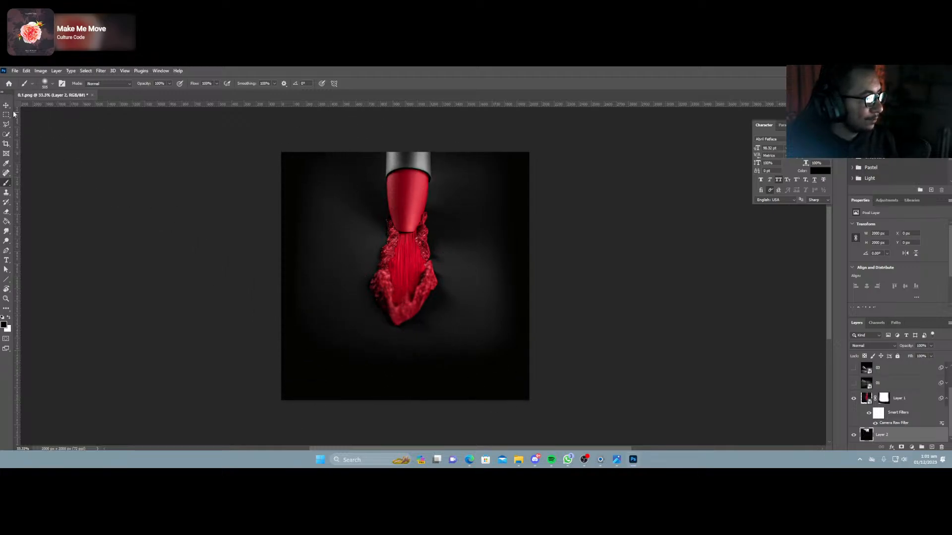
pyautogui.press('v')
pyautogui.click(228, 320)
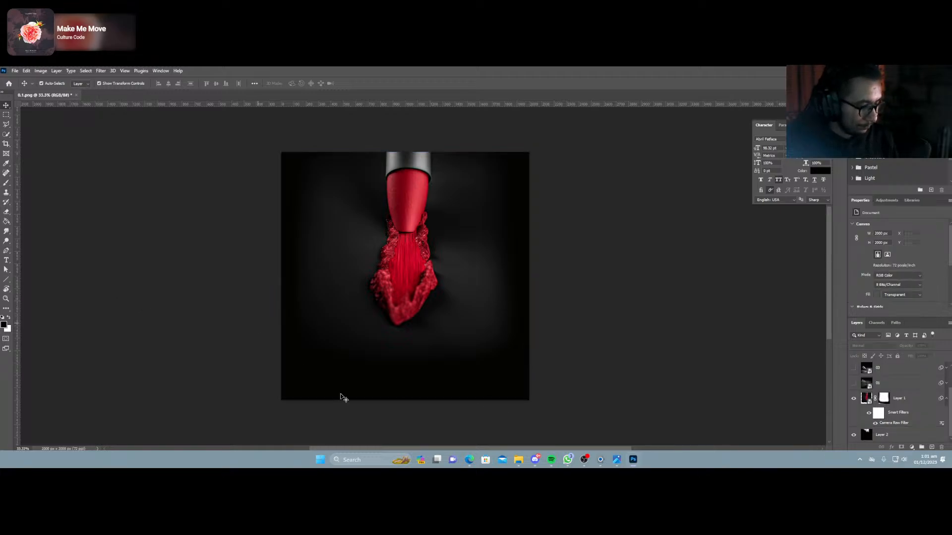
# Add the text 22 in white (#ffffff) below the lipstick smear and enlarge it to about 529 pt, centred horizontally.
pyautogui.press('t')
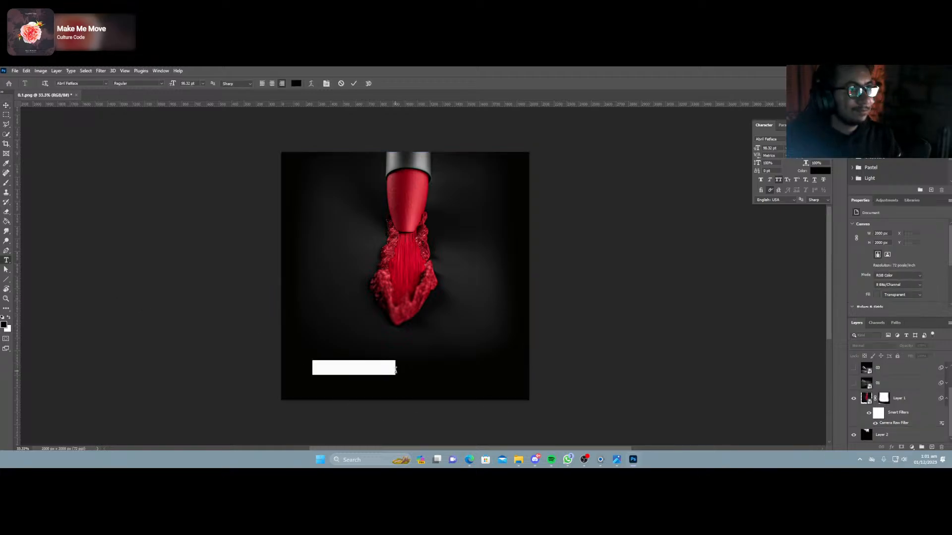
pyautogui.click(395, 370)
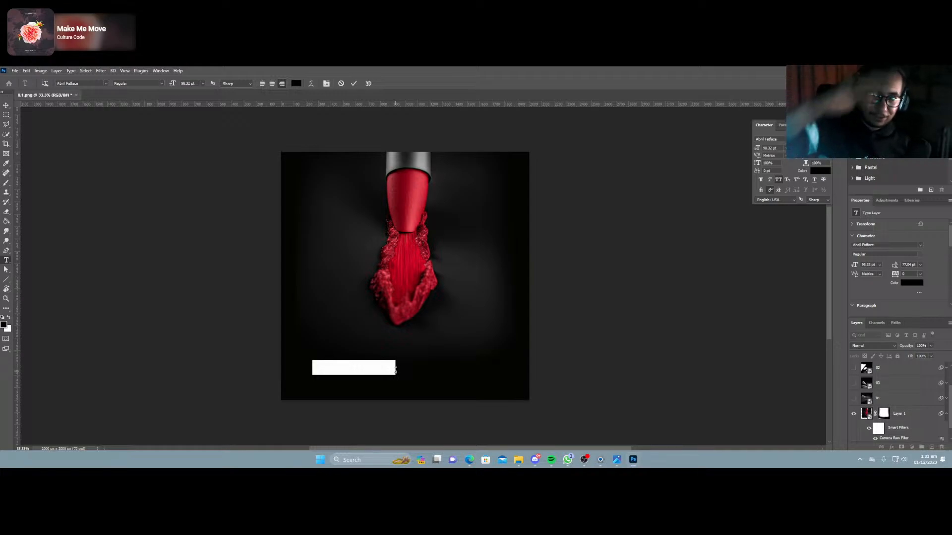
pyautogui.write('22')
pyautogui.click(359, 368)
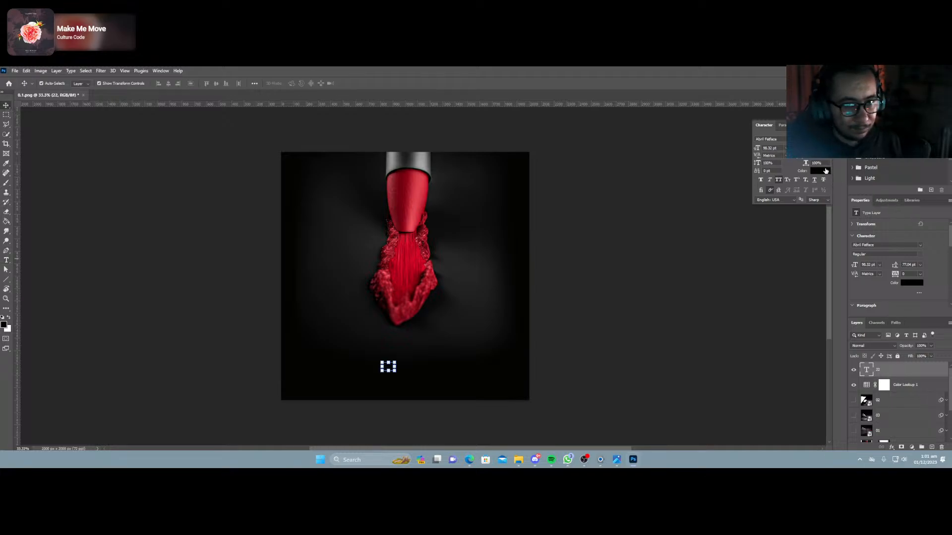
pyautogui.click(911, 282)
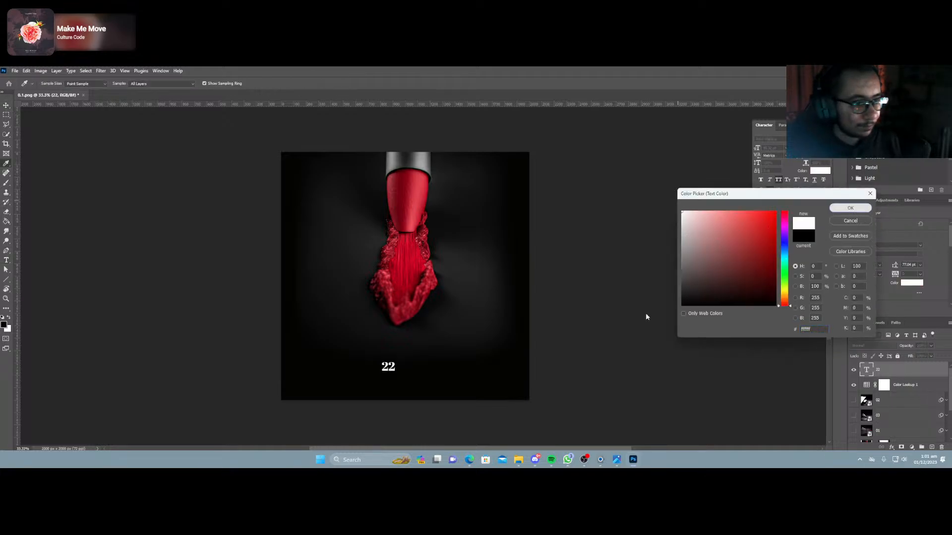
pyautogui.press('Return')
pyautogui.moveTo(398, 361)
pyautogui.keyDown('alt'); pyautogui.mouseDown()
pyautogui.moveTo(424, 330)
pyautogui.moveTo(416, 366)
pyautogui.mouseUp(); pyautogui.keyUp('alt')
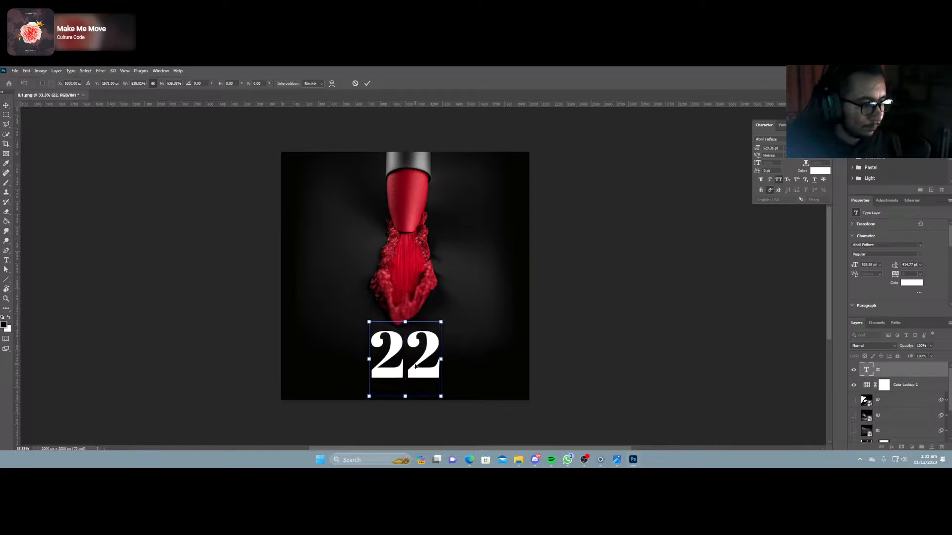
pyautogui.press('Return')
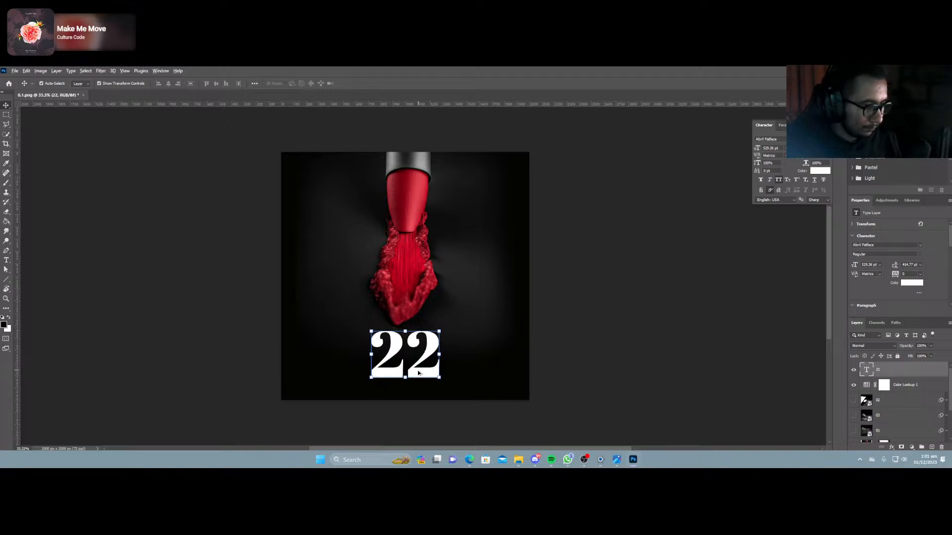
# Duplicate the 22 text beside the original and change the copy to read Shade.
pyautogui.keyDown('alt'); pyautogui.moveTo(418, 374); pyautogui.dragTo(338, 368); pyautogui.keyUp('alt')
pyautogui.doubleClick(337, 367)
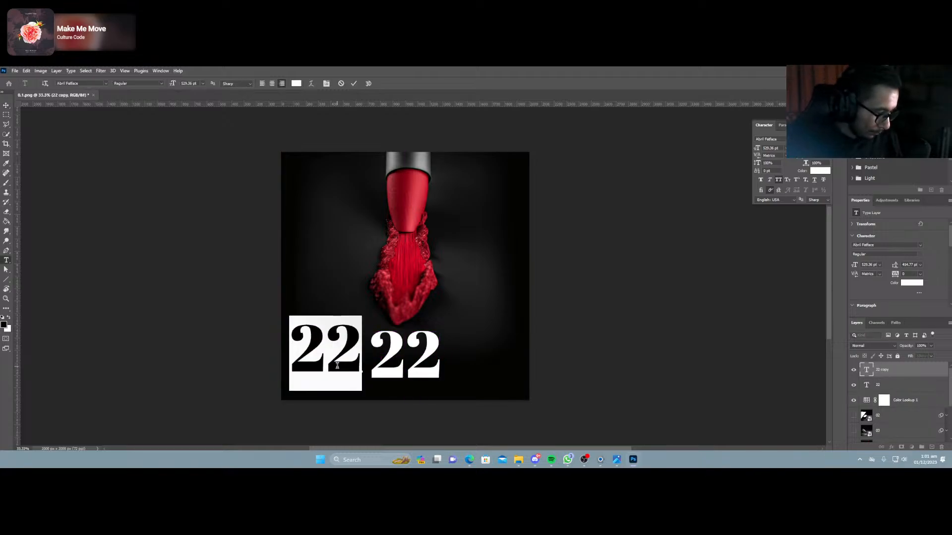
pyautogui.write('AD')
pyautogui.write('E')
pyautogui.hotkey('ctrl', 'Return')
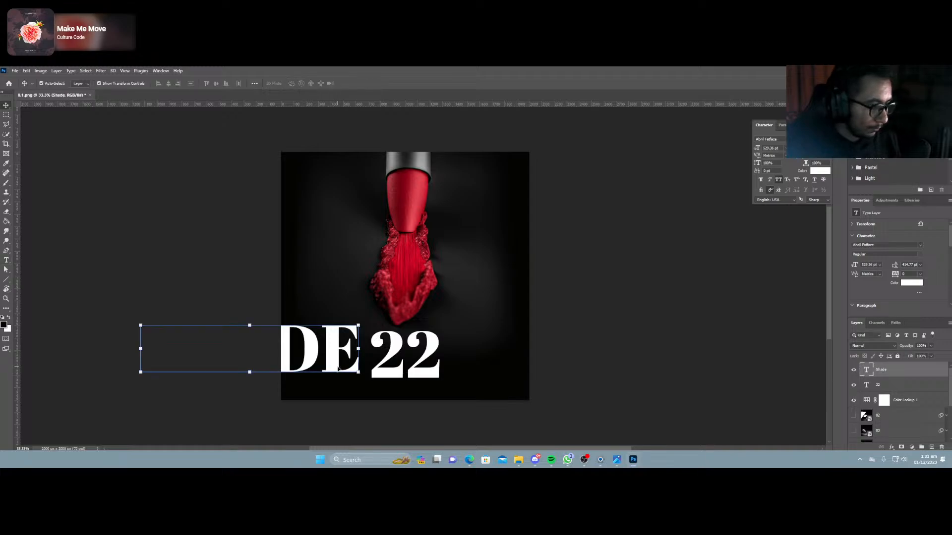
# Rotate the Shade text 90° counterclockwise and shrink it to the height of the 22, placing it vertically just before the number.
pyautogui.moveTo(359, 325); pyautogui.dragTo(238, 254)
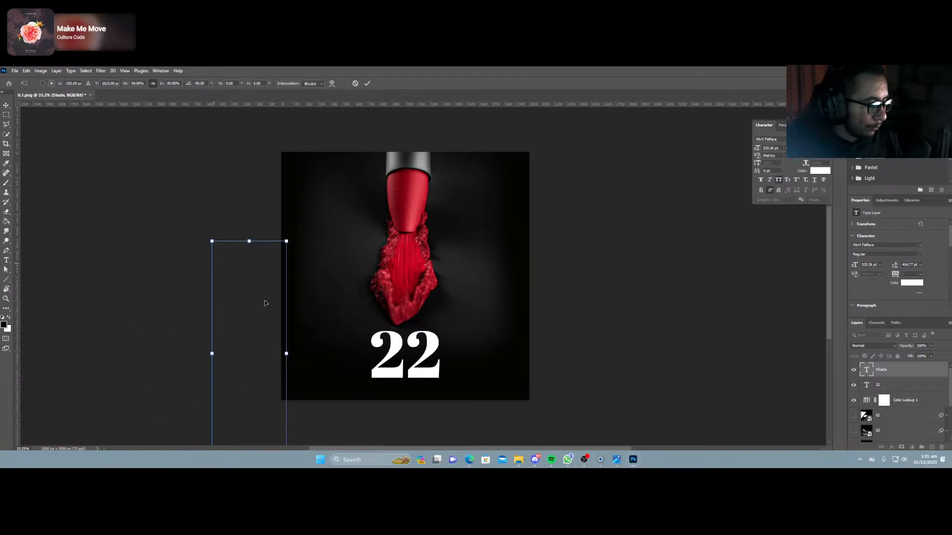
pyautogui.moveTo(287, 353)
pyautogui.mouseDown()
pyautogui.moveTo(233, 352)
pyautogui.moveTo(287, 353)
pyautogui.mouseUp()
pyautogui.moveTo(288, 240); pyautogui.dragTo(353, 330)
pyautogui.press('Return')
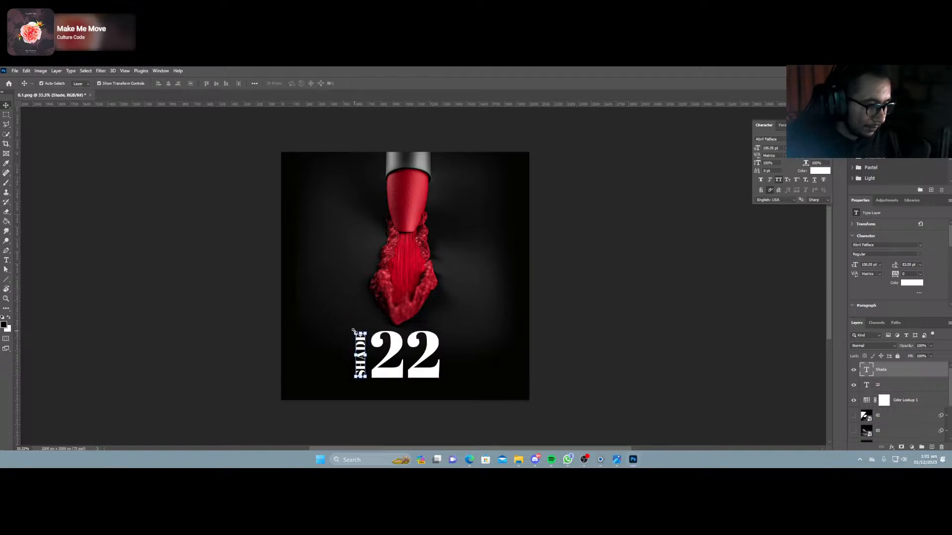
pyautogui.click(614, 358)
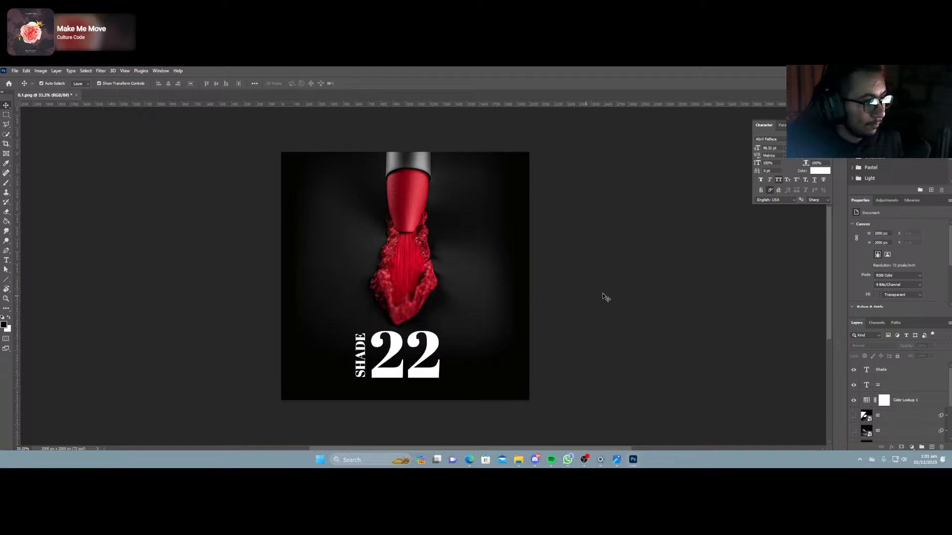
pyautogui.keyDown('alt'); pyautogui.scroll(3, 414, 377); pyautogui.keyUp('alt')
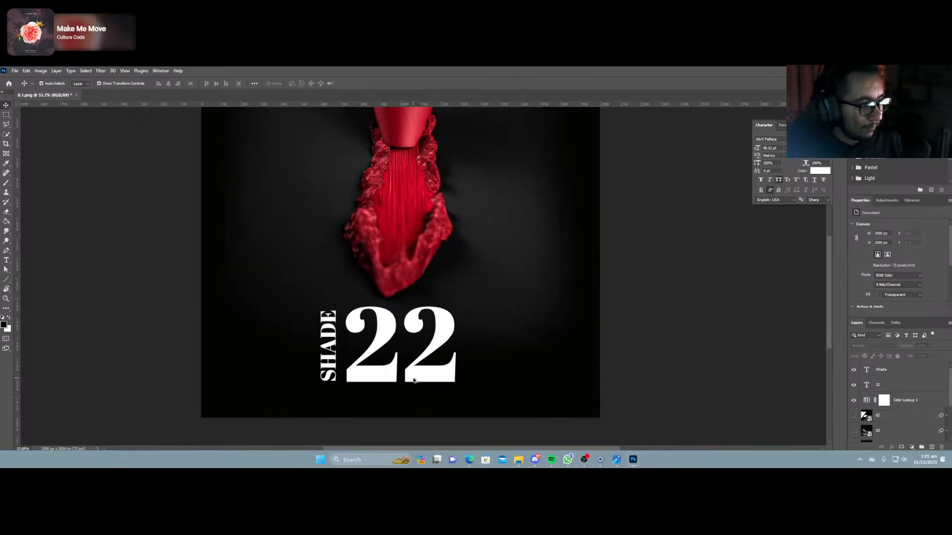
pyautogui.keyDown('alt'); pyautogui.scroll(-3, 414, 380); pyautogui.keyUp('alt')
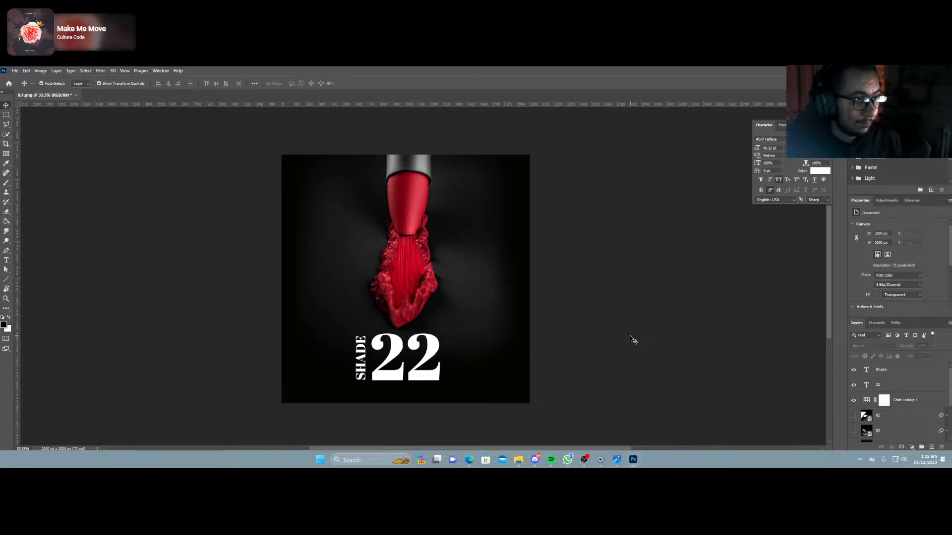
# Export the Shade 22 composition as a 2000 x 2000 px JPG with quality set to 6.
pyautogui.hotkey('alt', 'shift', 'ctrl', 'w')
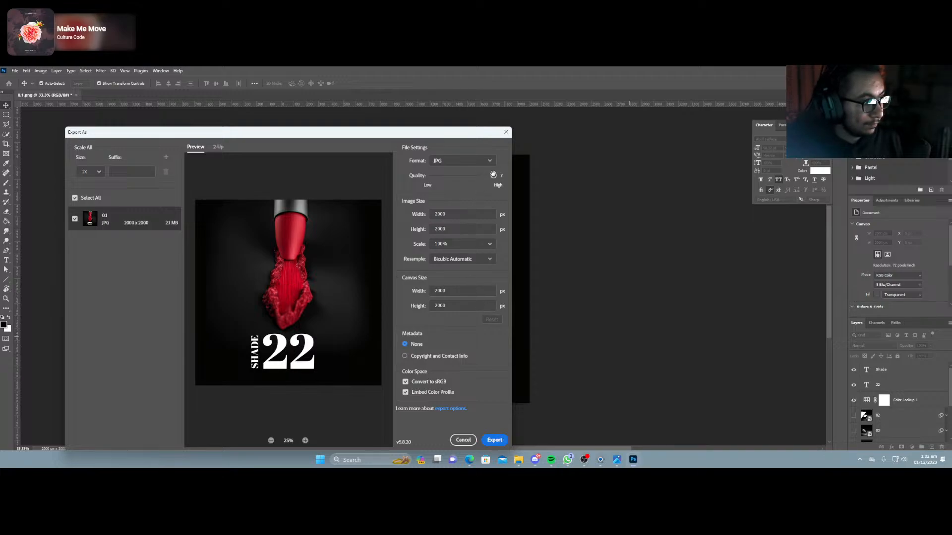
pyautogui.moveTo(492, 175); pyautogui.dragTo(483, 175)
pyautogui.click(494, 440)
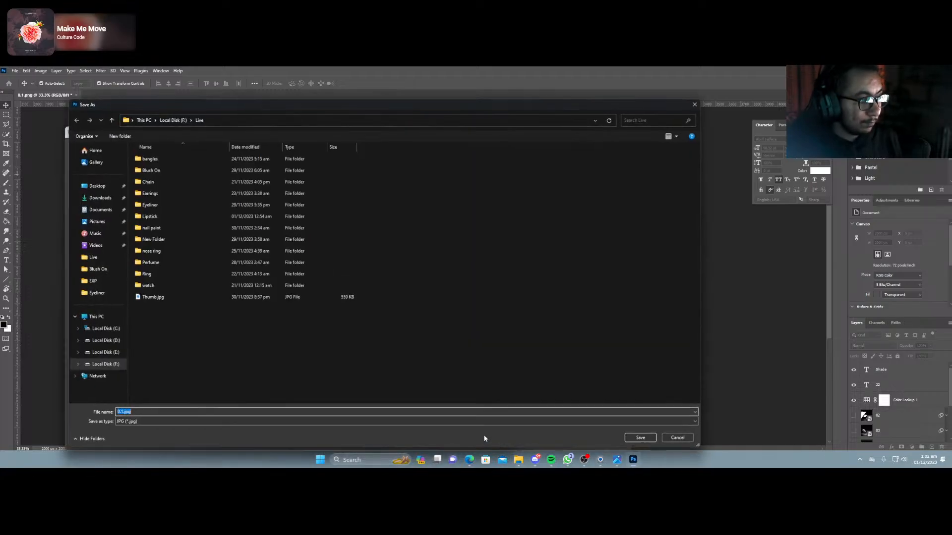
# Create a folder named EXp inside the Lipstick folder and open it as the save location.
pyautogui.doubleClick(149, 218)
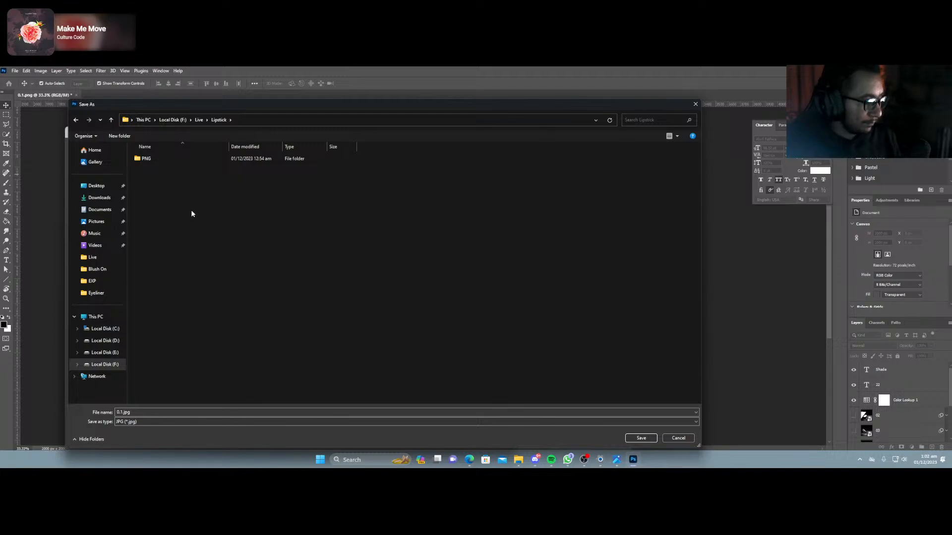
pyautogui.hotkey('ctrl', 'shift', 'n')
pyautogui.write('EXp')
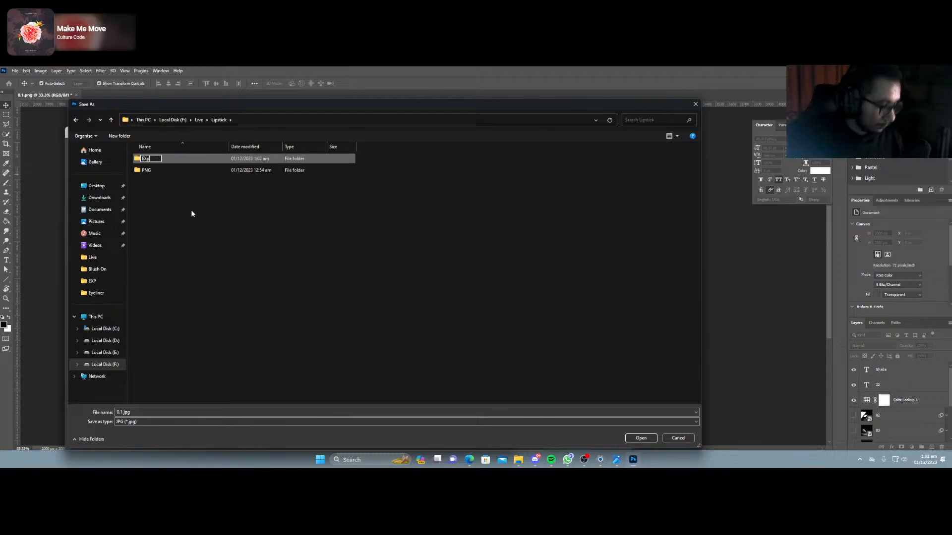
pyautogui.press('Return')
pyautogui.press('Return')
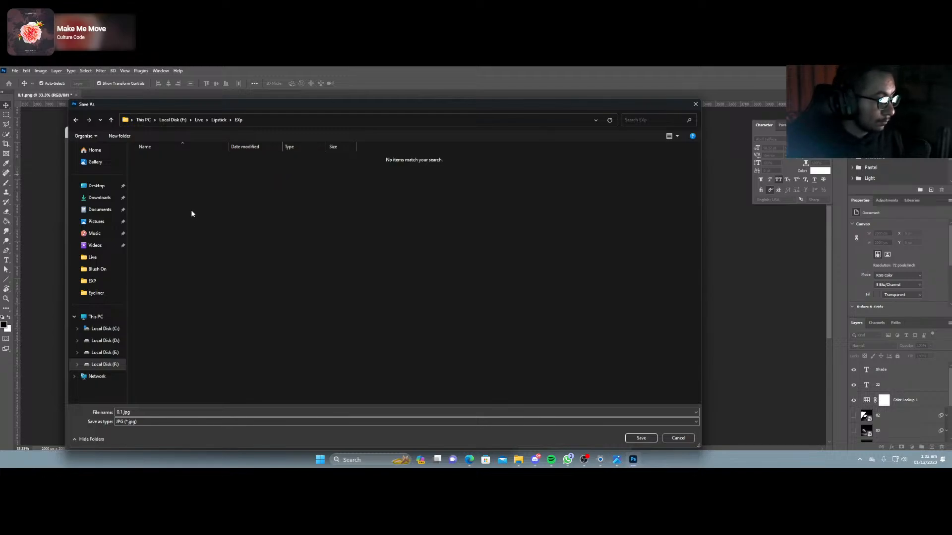
# Rename the exported JPG and save it in the EXp folder.
pyautogui.click(548, 412)
pyautogui.write('0')
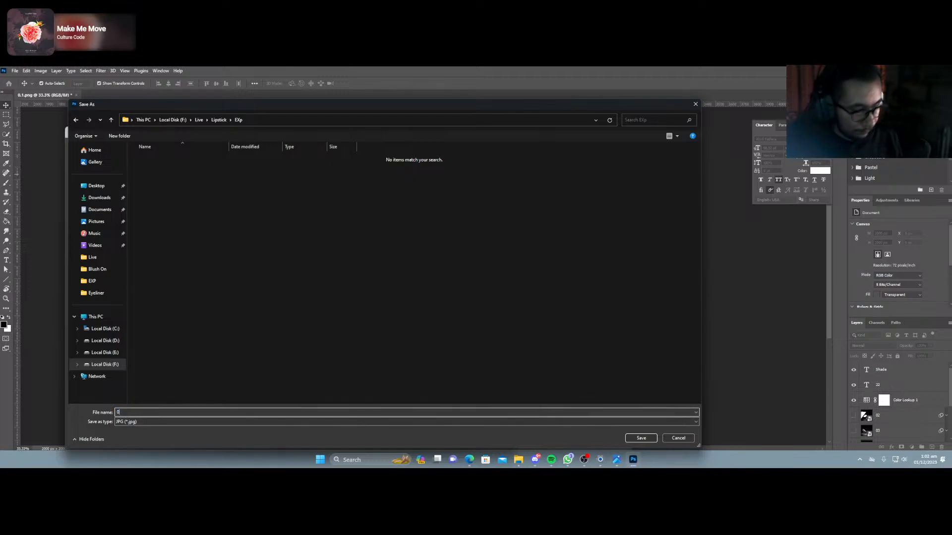
pyautogui.press('Return')
pyautogui.press('Return')
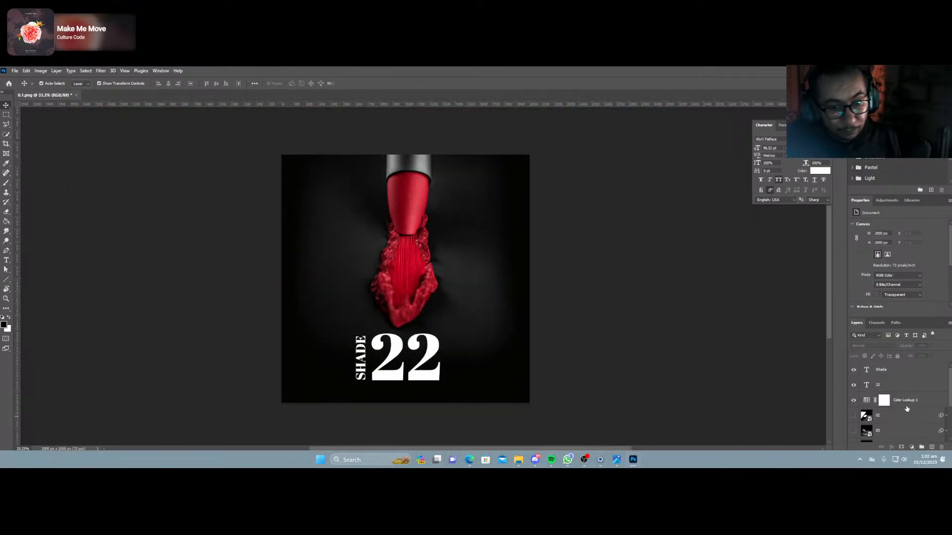
# Hide Layer 1 and both text layers, and show layer 01 with the angled lipstick instead.
pyautogui.scroll(-3, 906, 408)
pyautogui.click(853, 400)
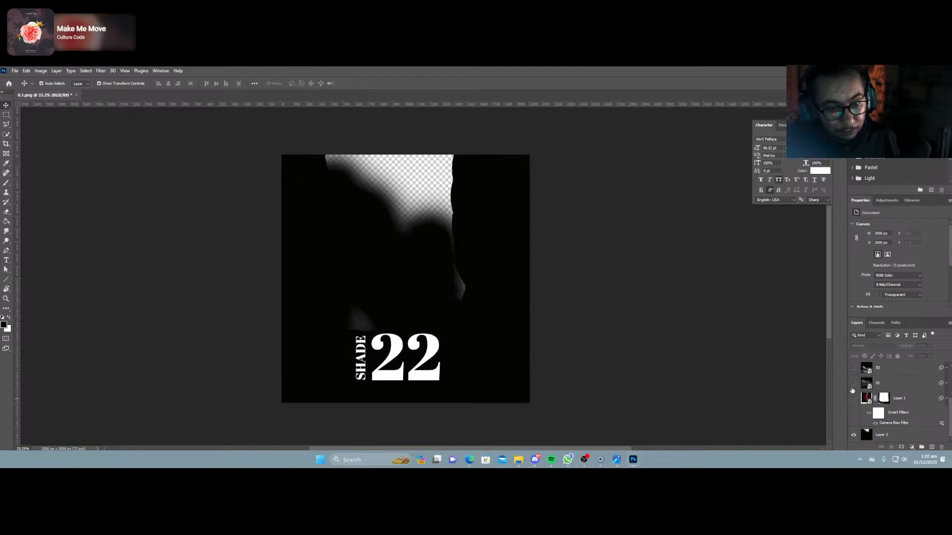
pyautogui.click(852, 384)
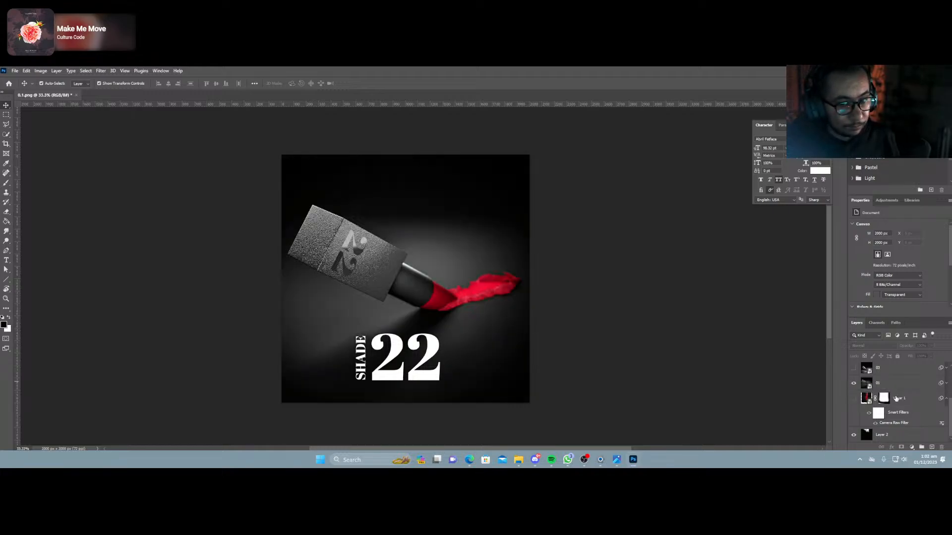
pyautogui.scroll(3, 896, 401)
pyautogui.click(854, 386)
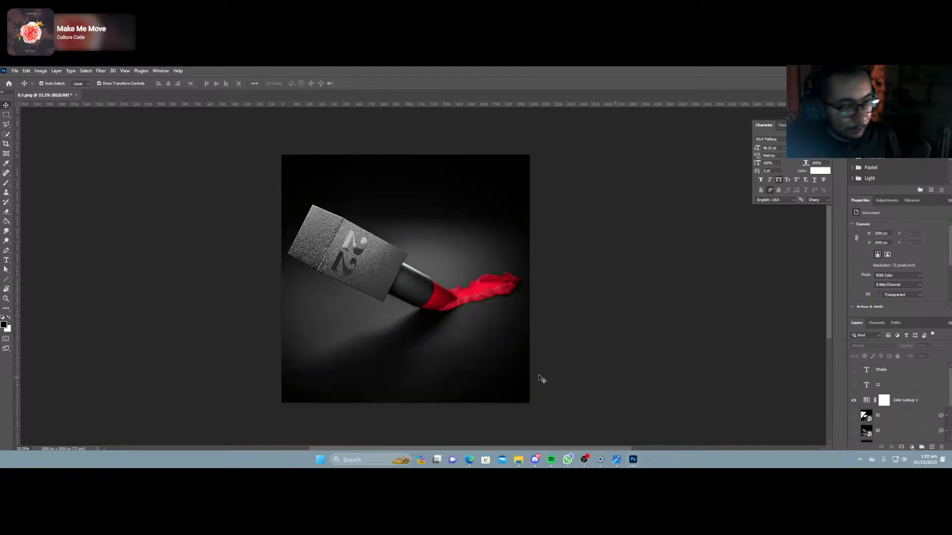
# Export the layer 01 lipstick image as a 2000 x 2000 px JPG at quality 6.
pyautogui.hotkey('ctrl', 'alt', 'shift', 'w')
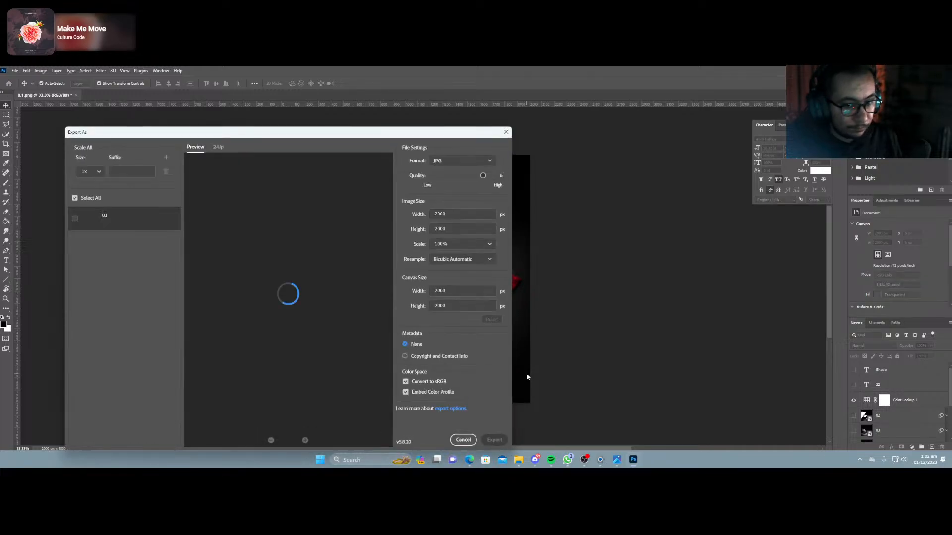
pyautogui.click(495, 440)
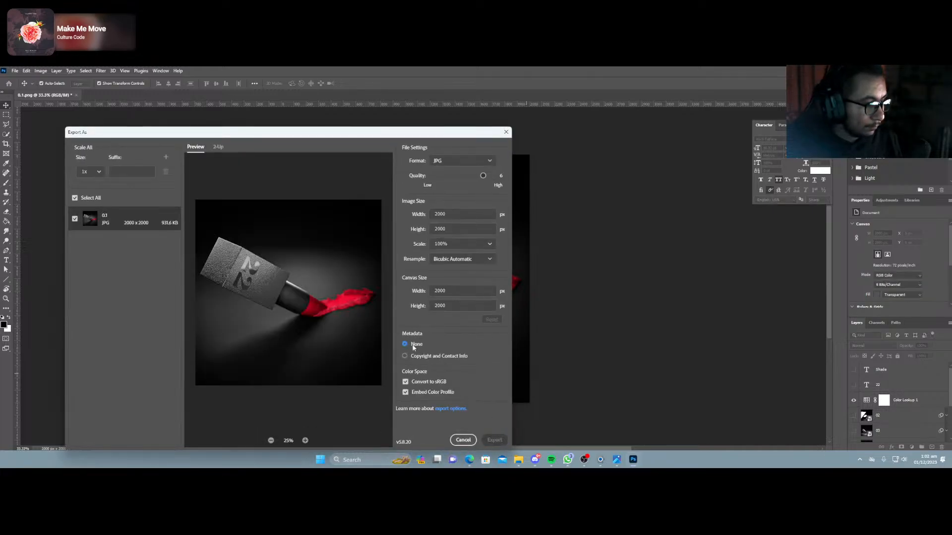
pyautogui.press('Return')
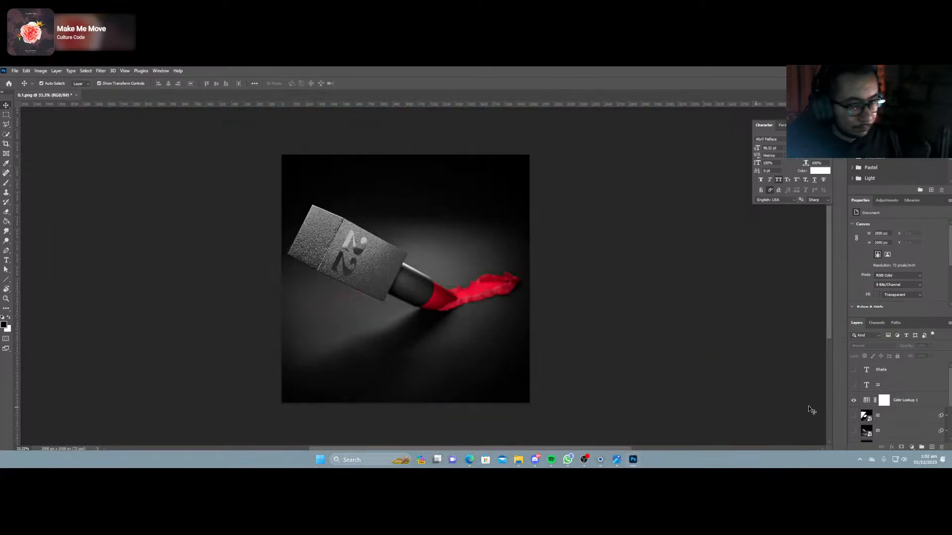
# Hide layer 01 and show layer 03 with the side view of the lipstick.
pyautogui.scroll(-2, 866, 414)
pyautogui.click(853, 401)
pyautogui.click(854, 385)
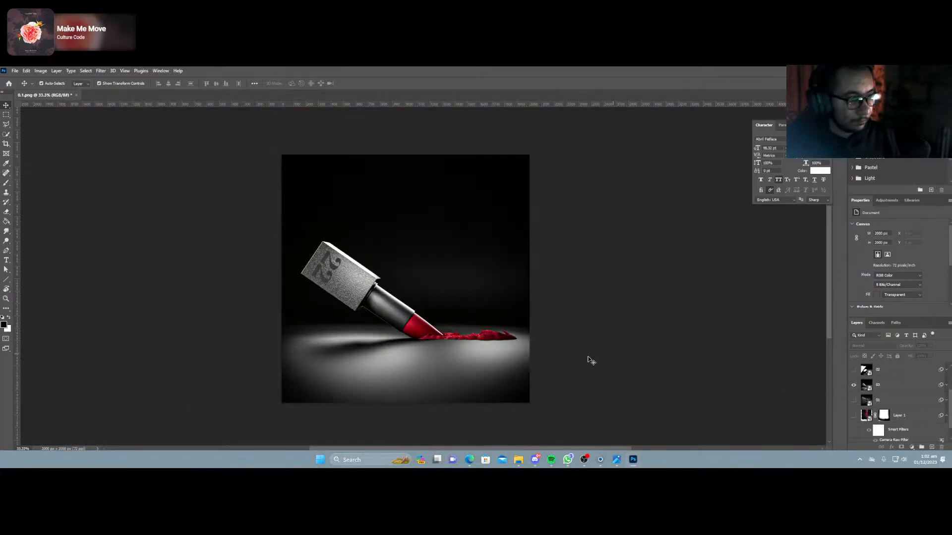
# Export the side-view lipstick image as a 2000 x 2000 px JPG at quality 6, saved as 03.jpg in the EXp folder.
pyautogui.hotkey('ctrl', 'alt', 'shift', 'w')
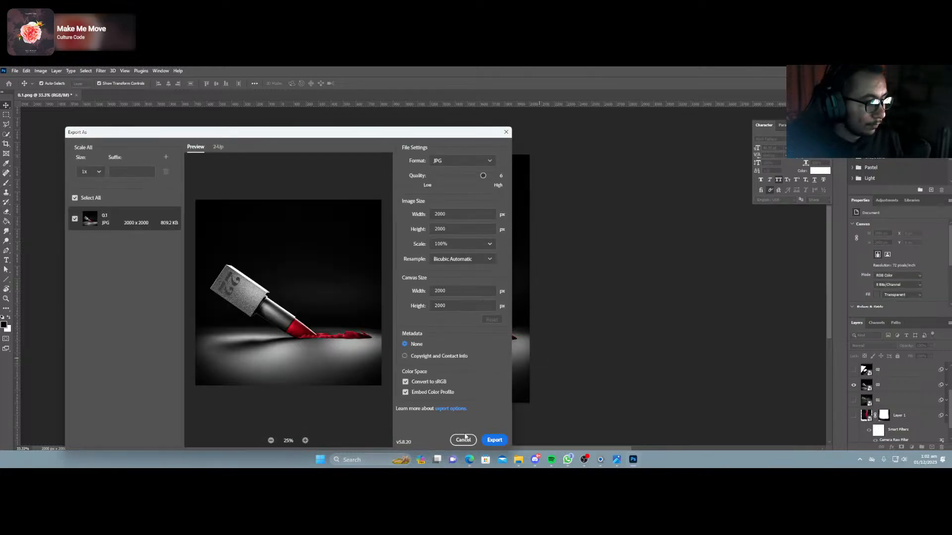
pyautogui.click(496, 440)
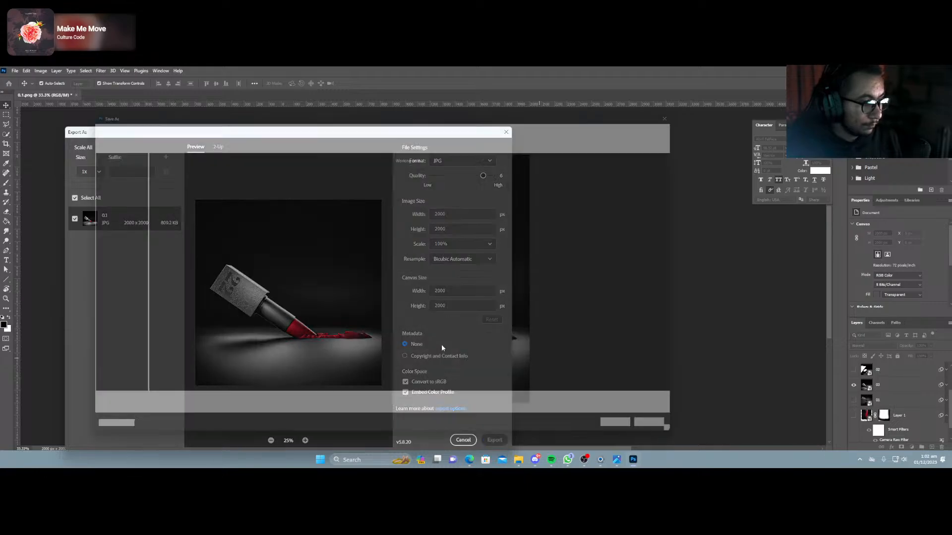
pyautogui.press('Return')
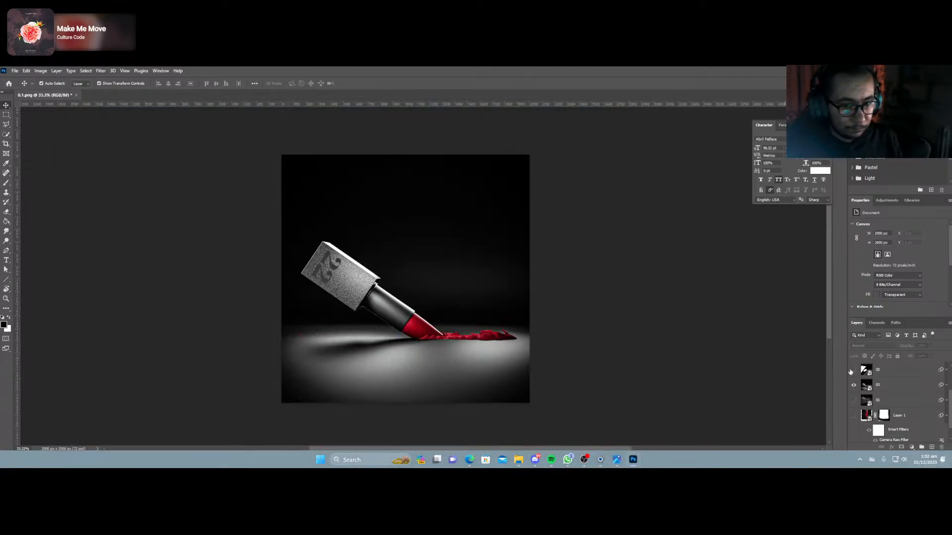
# Show layer 02 with the studio lights setup and export it as a 2000 x 2000 px JPG into the EXp folder.
pyautogui.click(852, 370)
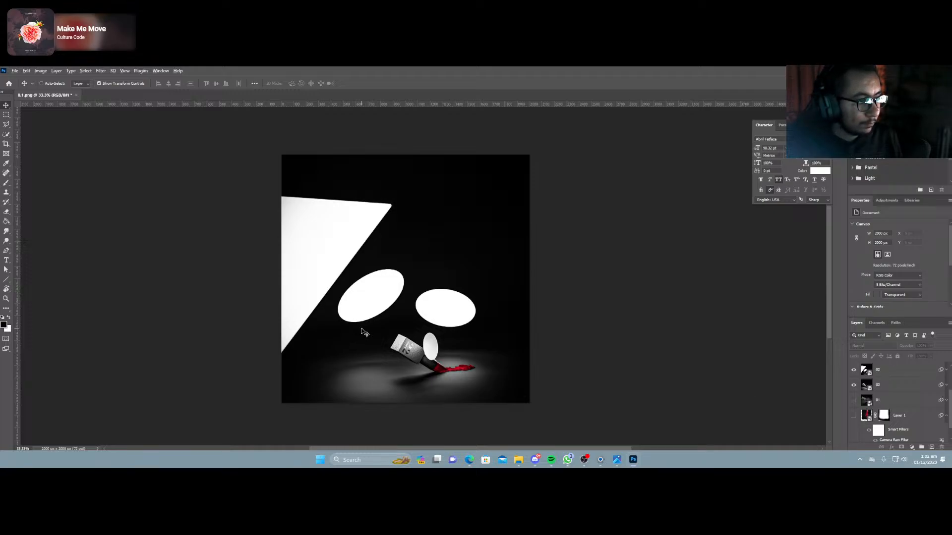
pyautogui.hotkey('ctrl', 'alt', 'shift', 'w')
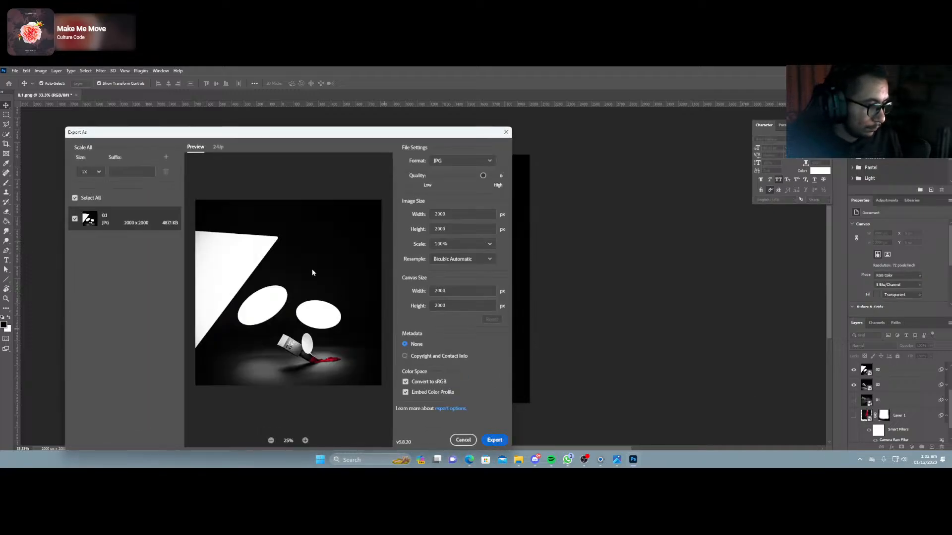
pyautogui.press('Return')
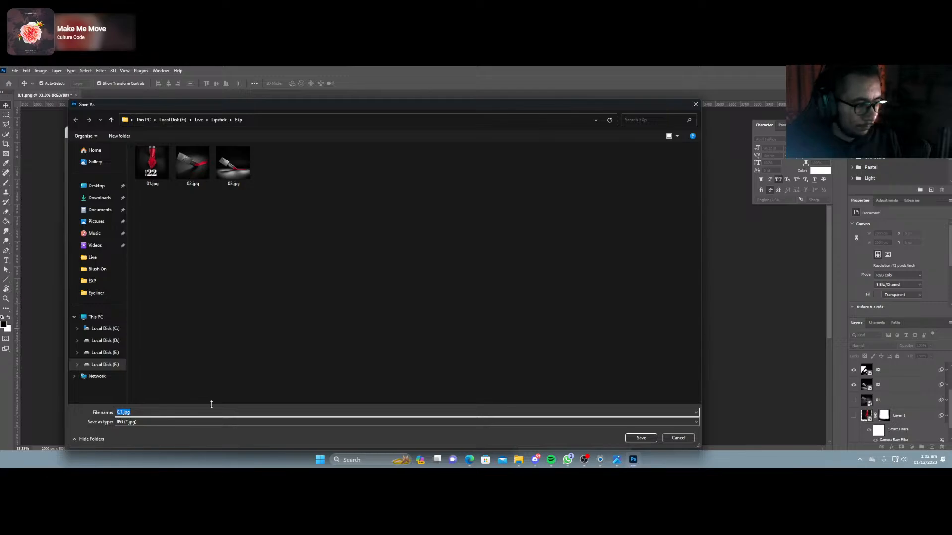
pyautogui.press('Return')
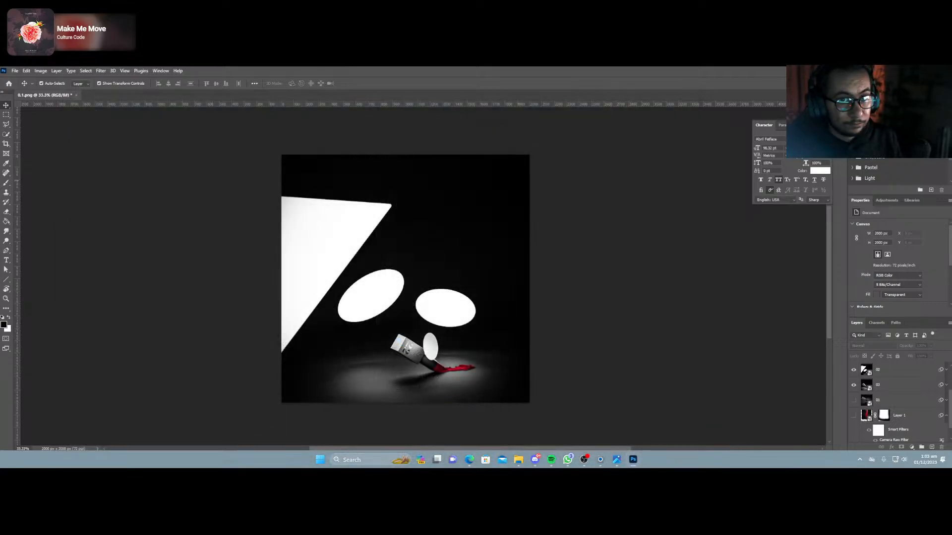
# Save the layered document as a Photoshop file named 01 in the Lipstick folder, accepting the format options.
pyautogui.hotkey('ctrl', 's')
pyautogui.click(436, 214)
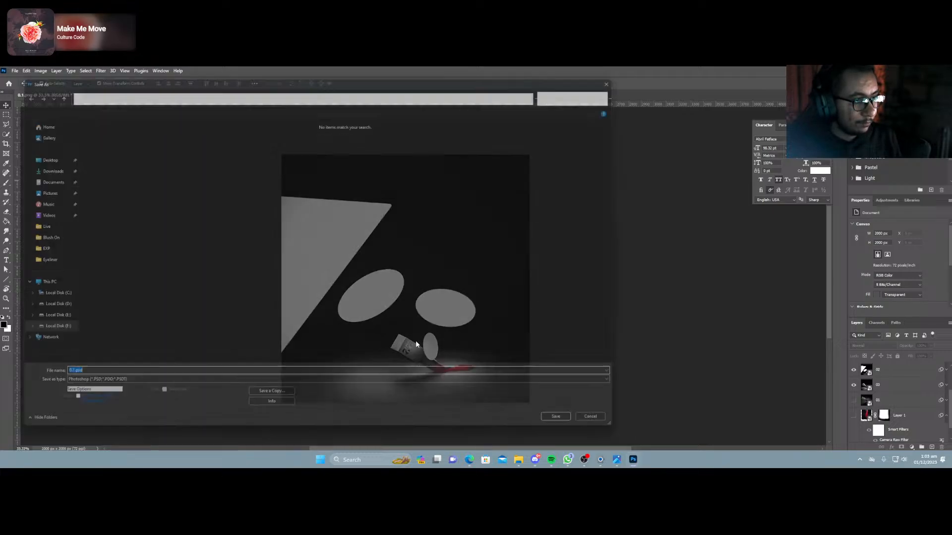
pyautogui.write('01')
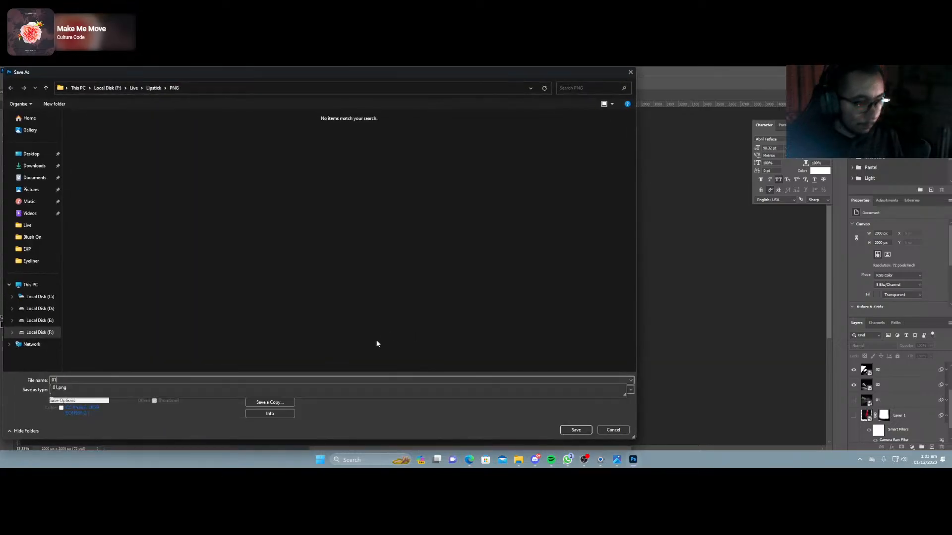
pyautogui.click(376, 343)
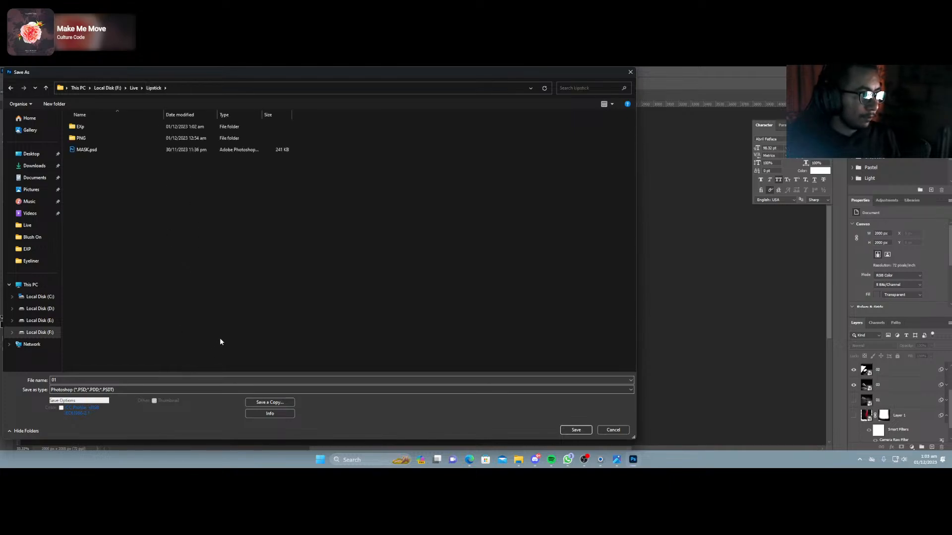
pyautogui.click(579, 430)
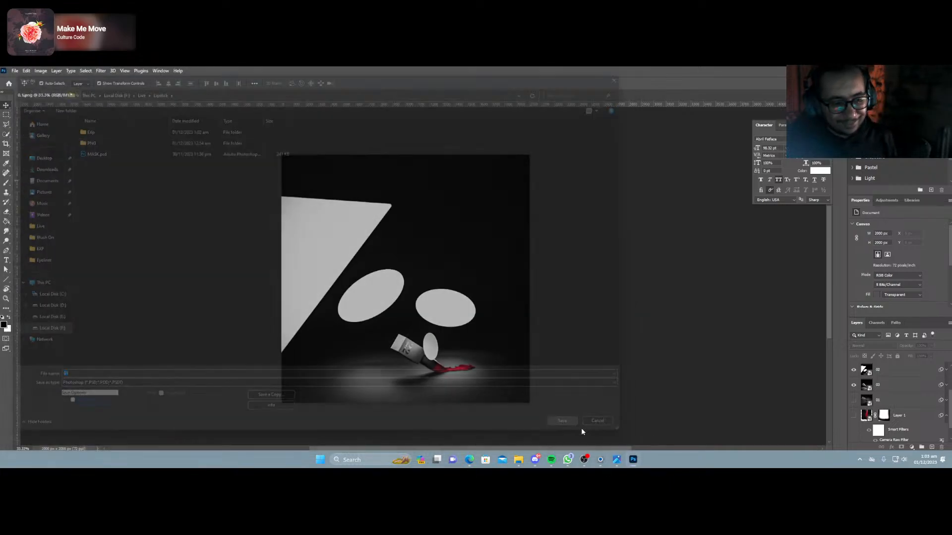
pyautogui.click(562, 180)
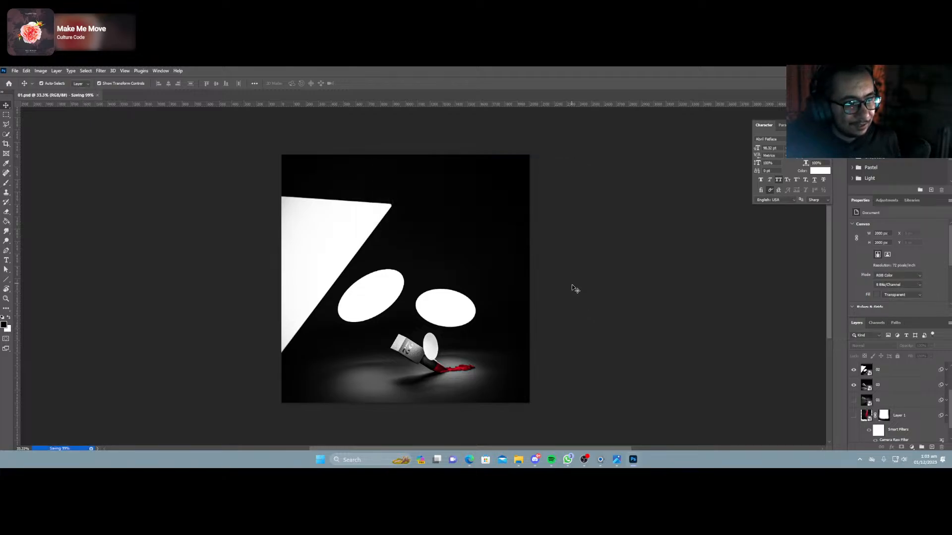